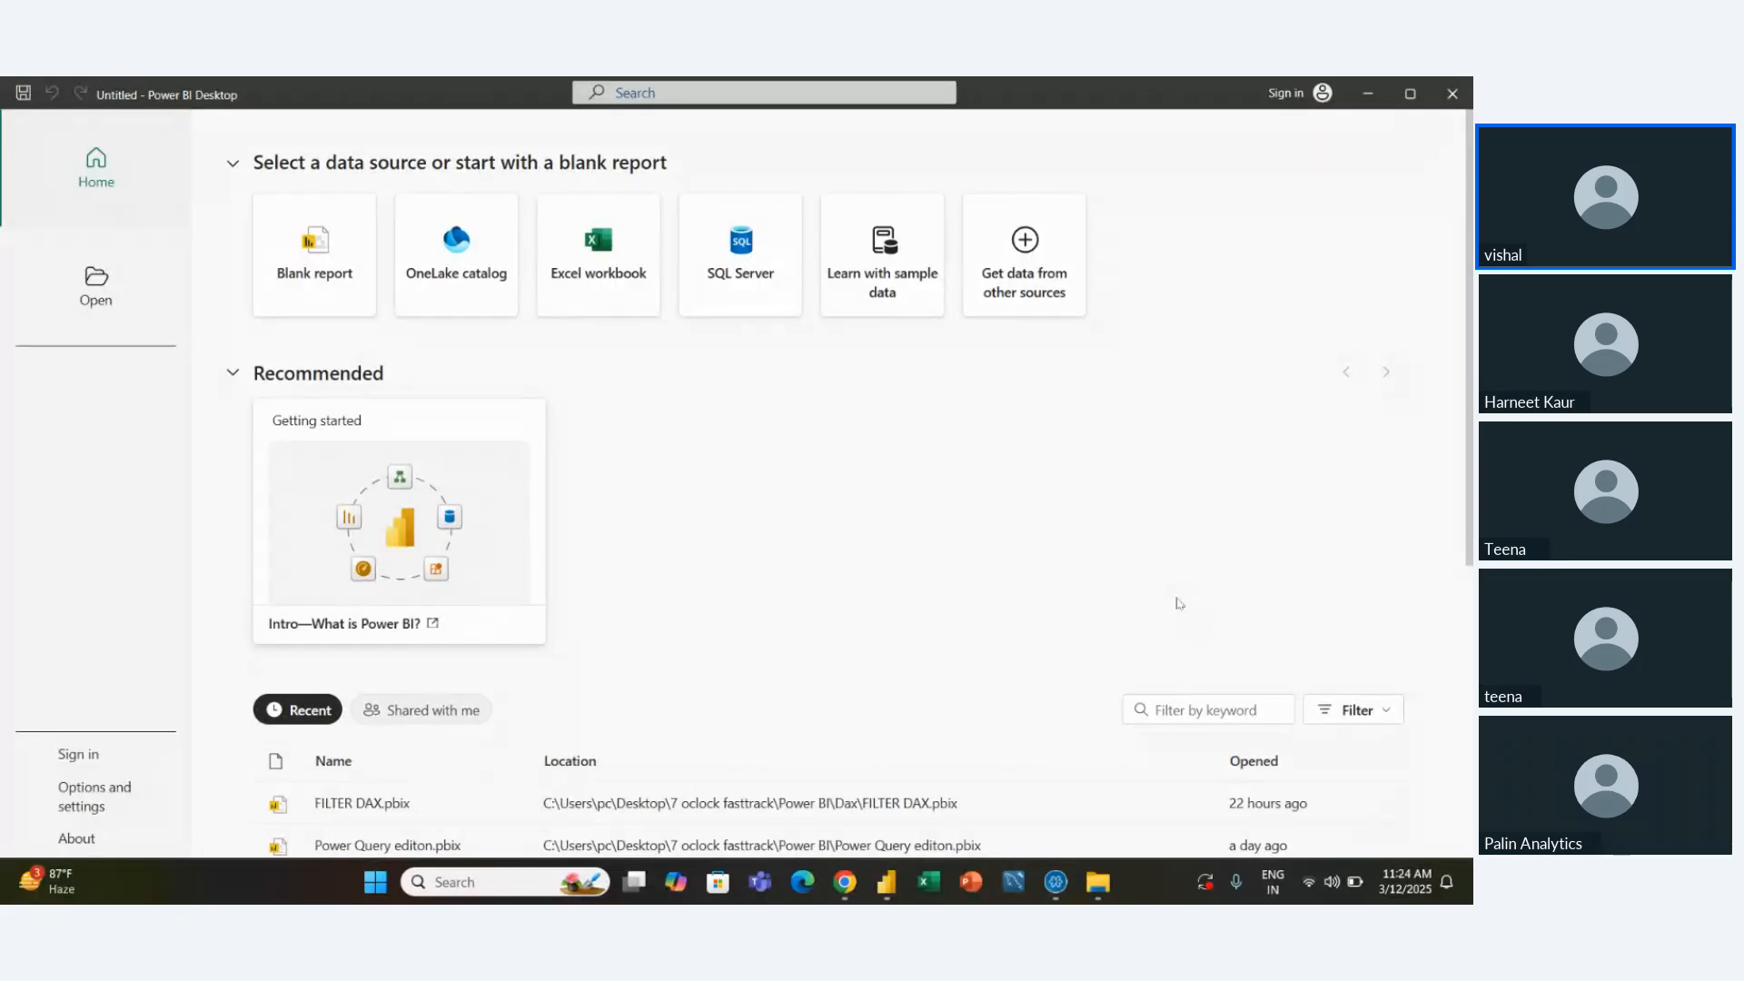
Start a blank report and import Ecommerce_Delivery_Analytics_New.csv from the Power BI folder, opening it for transformation in Power Query
left_click(329, 250)
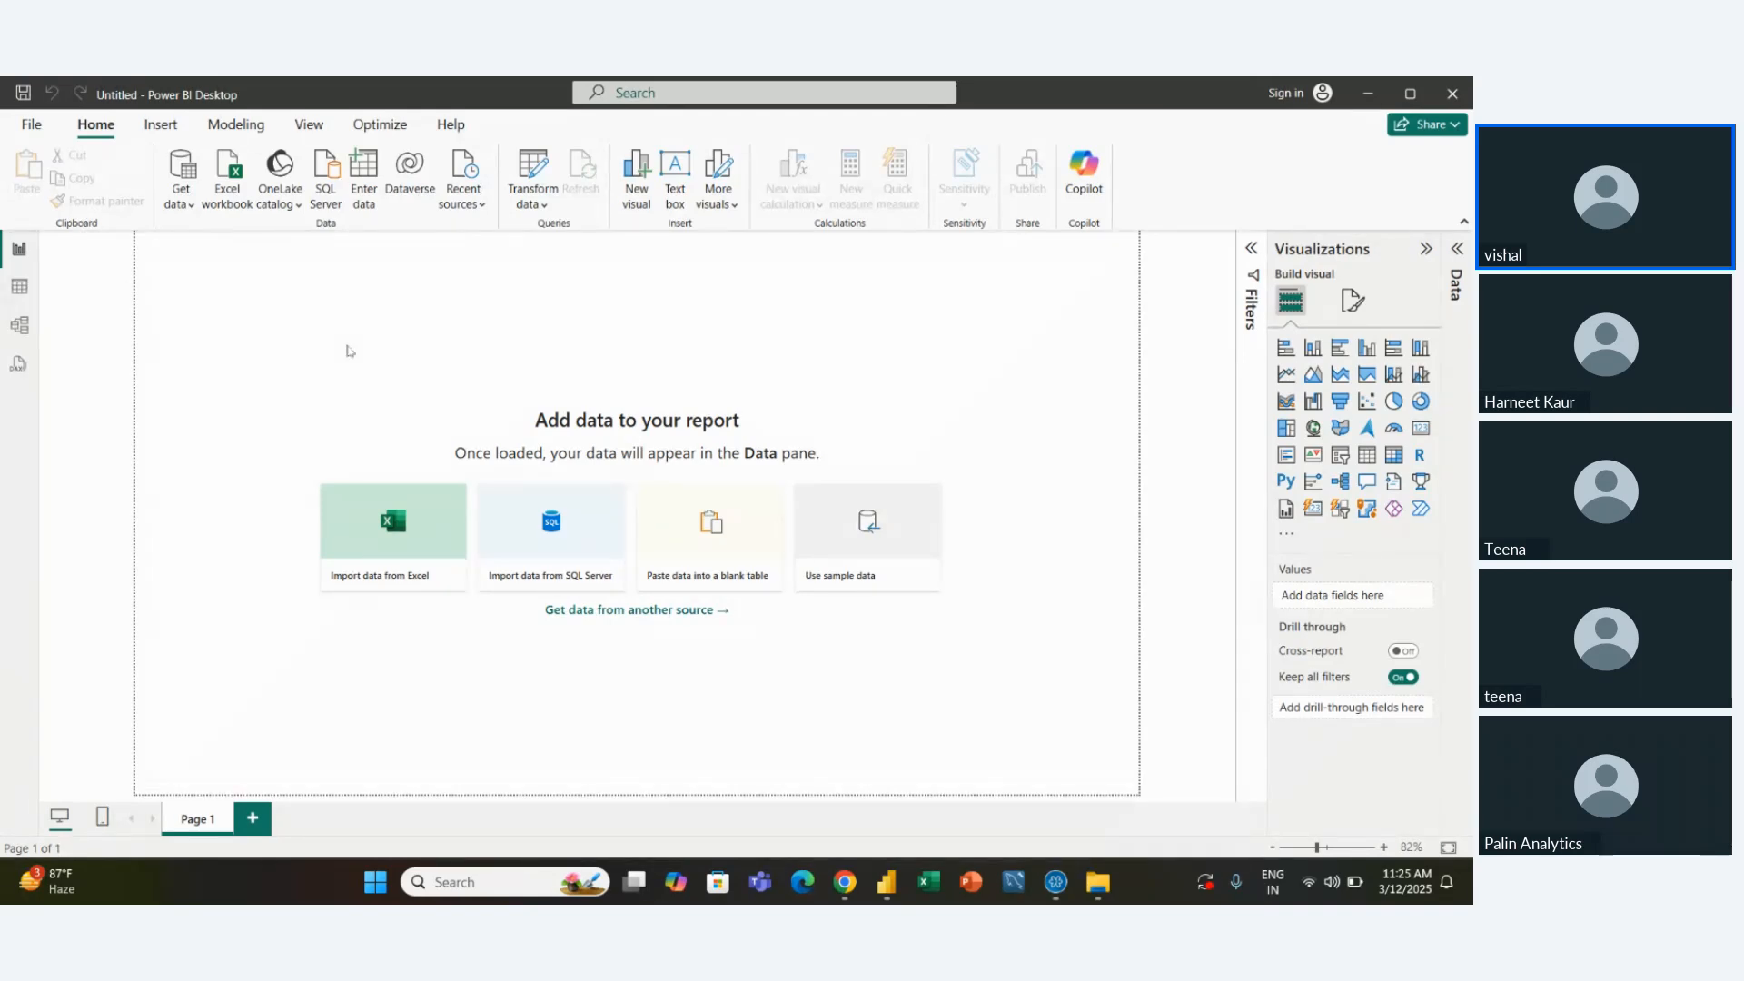
left_click(180, 204)
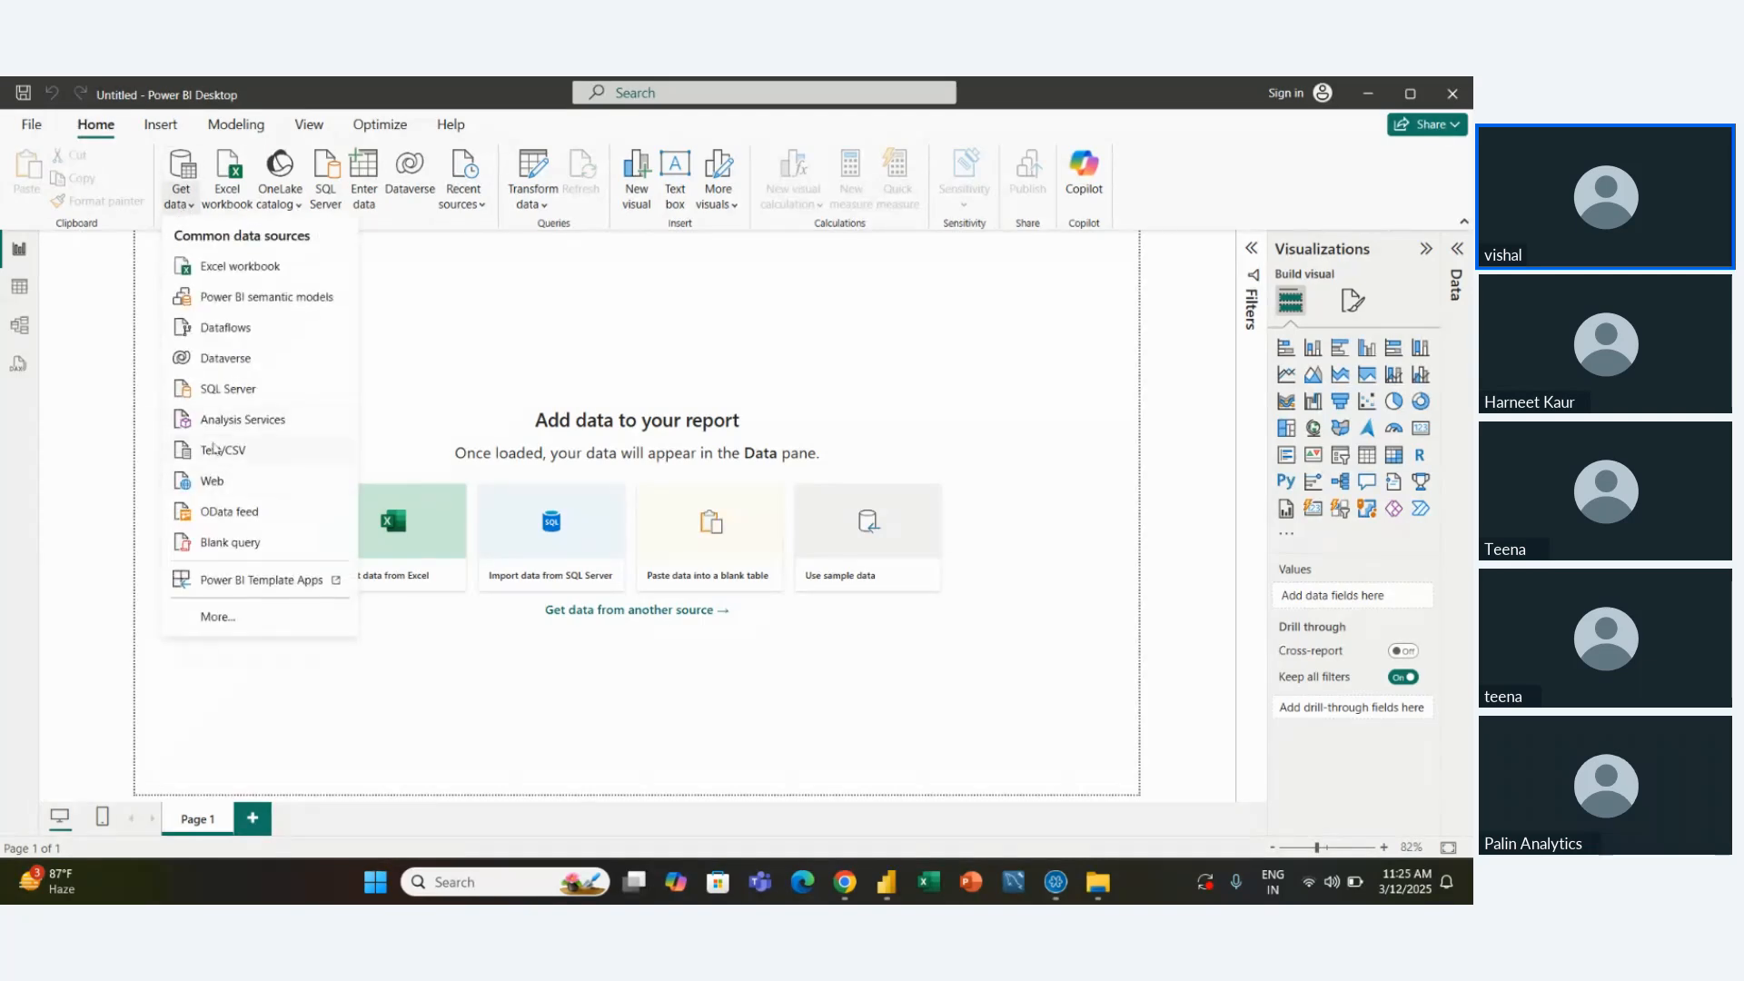
left_click(215, 449)
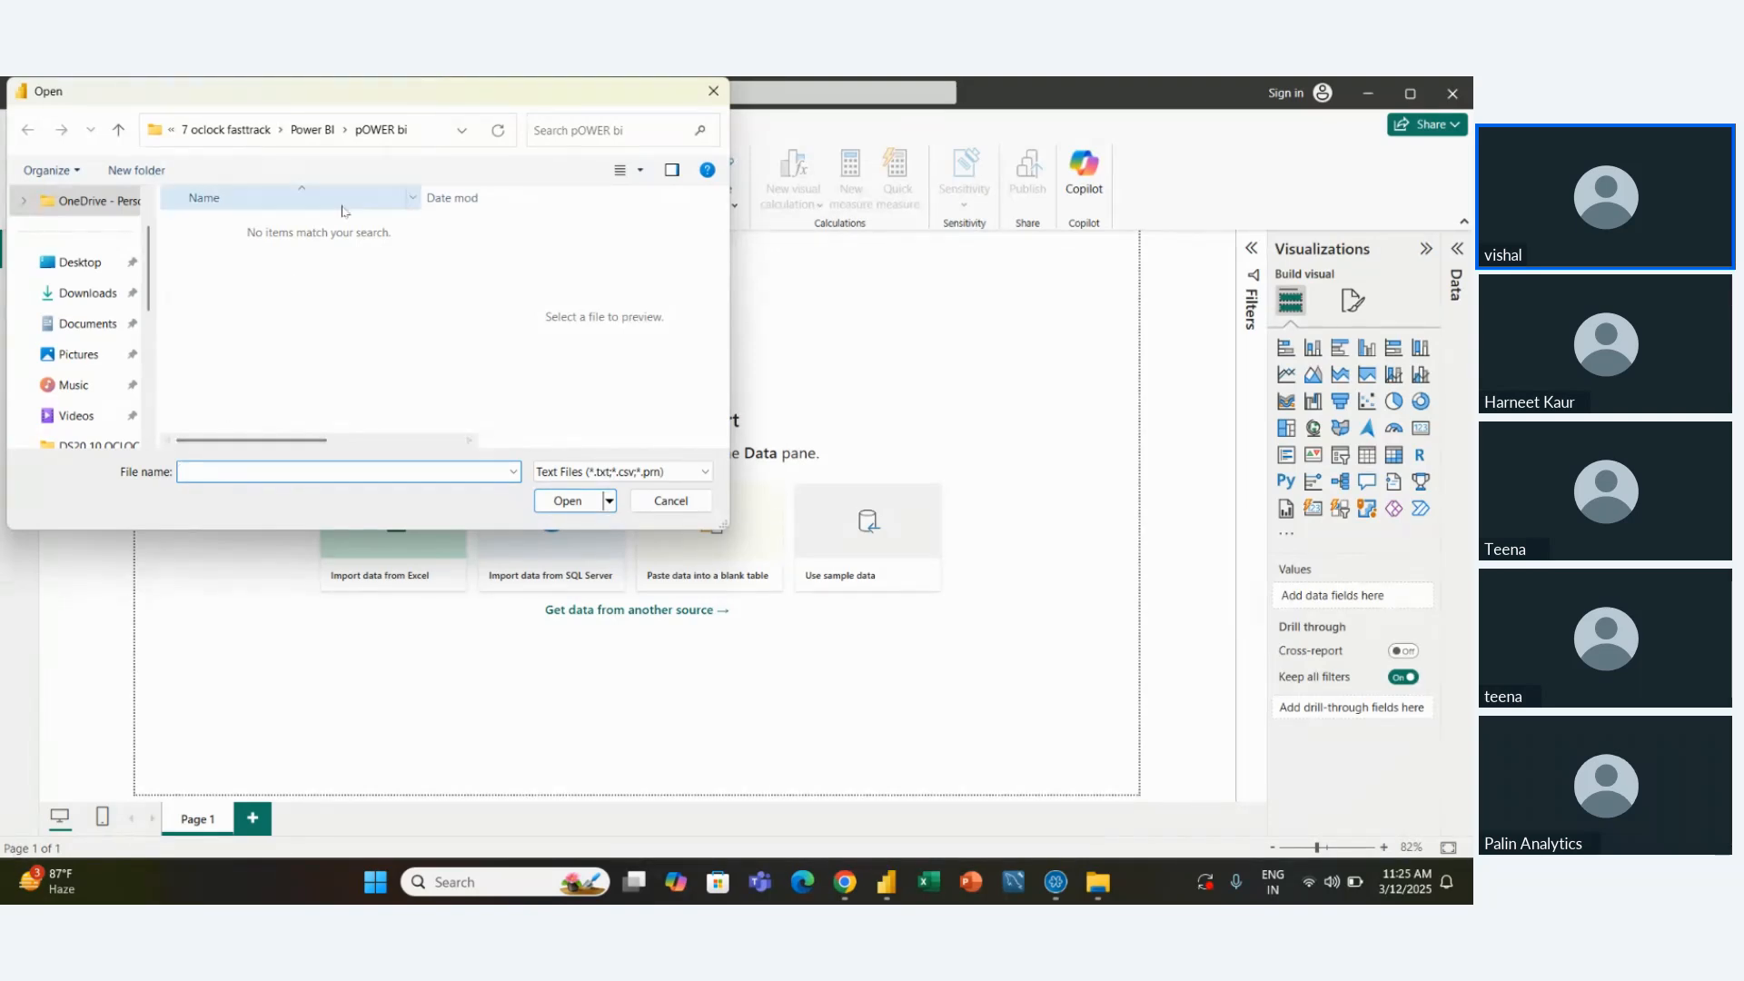
left_click(314, 134)
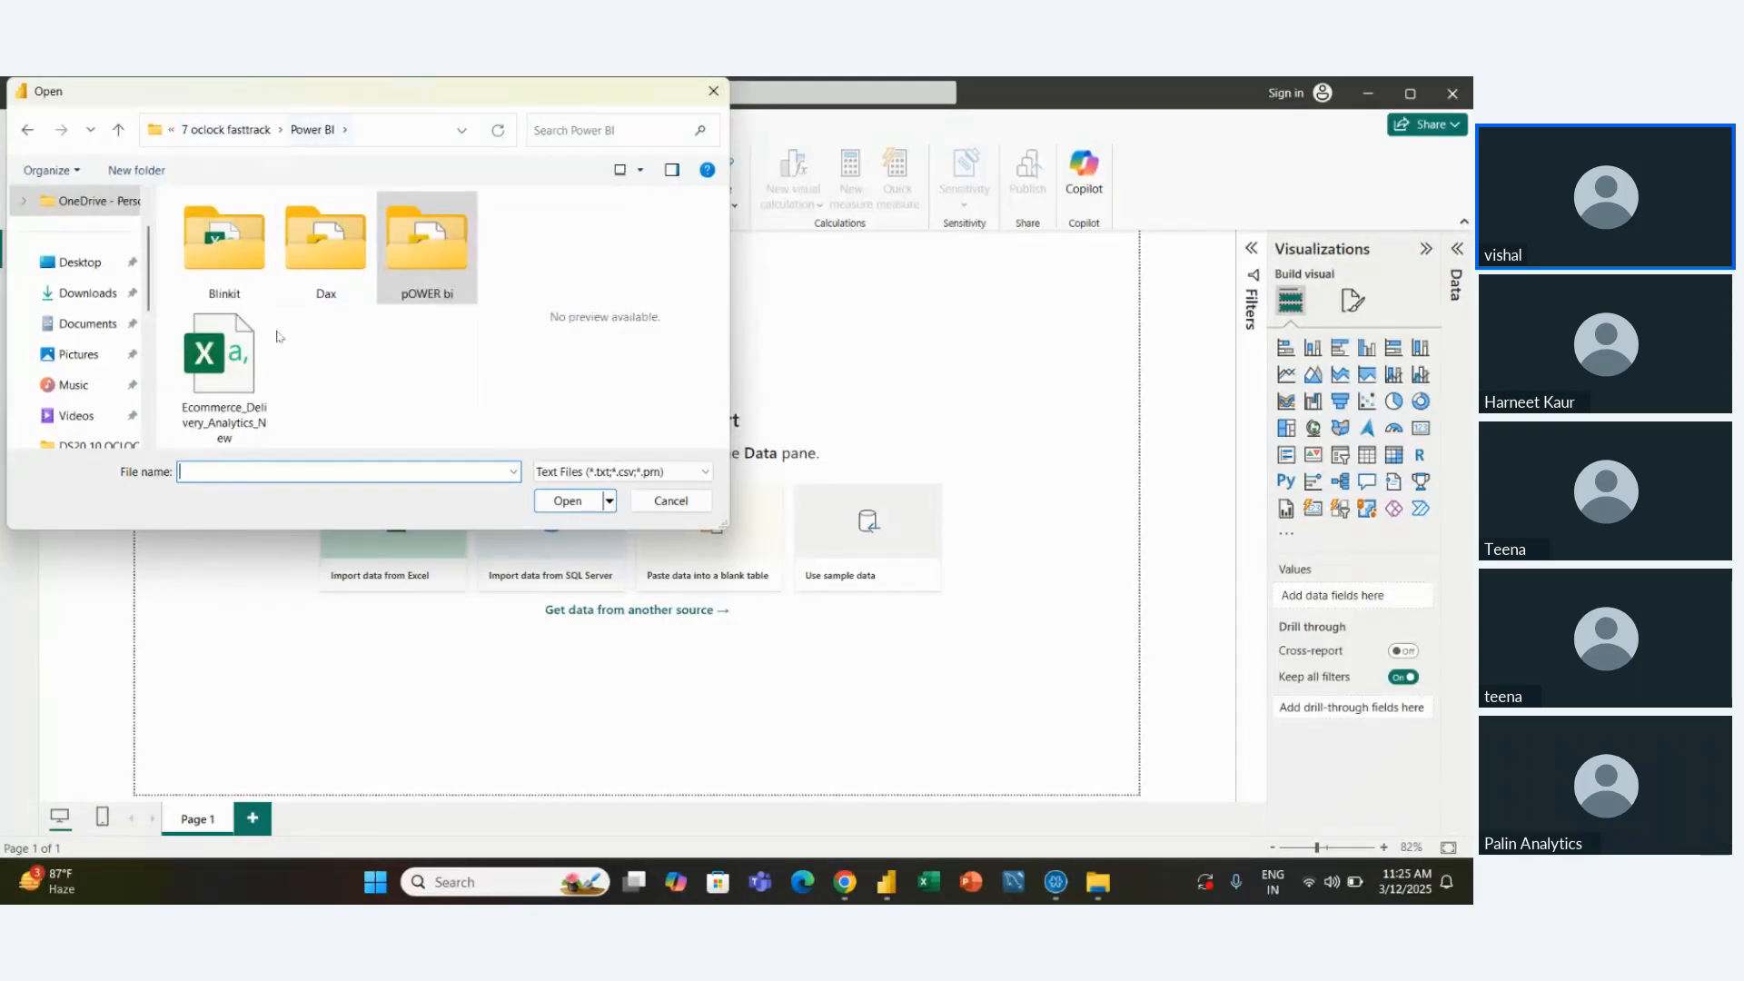
left_click(250, 365)
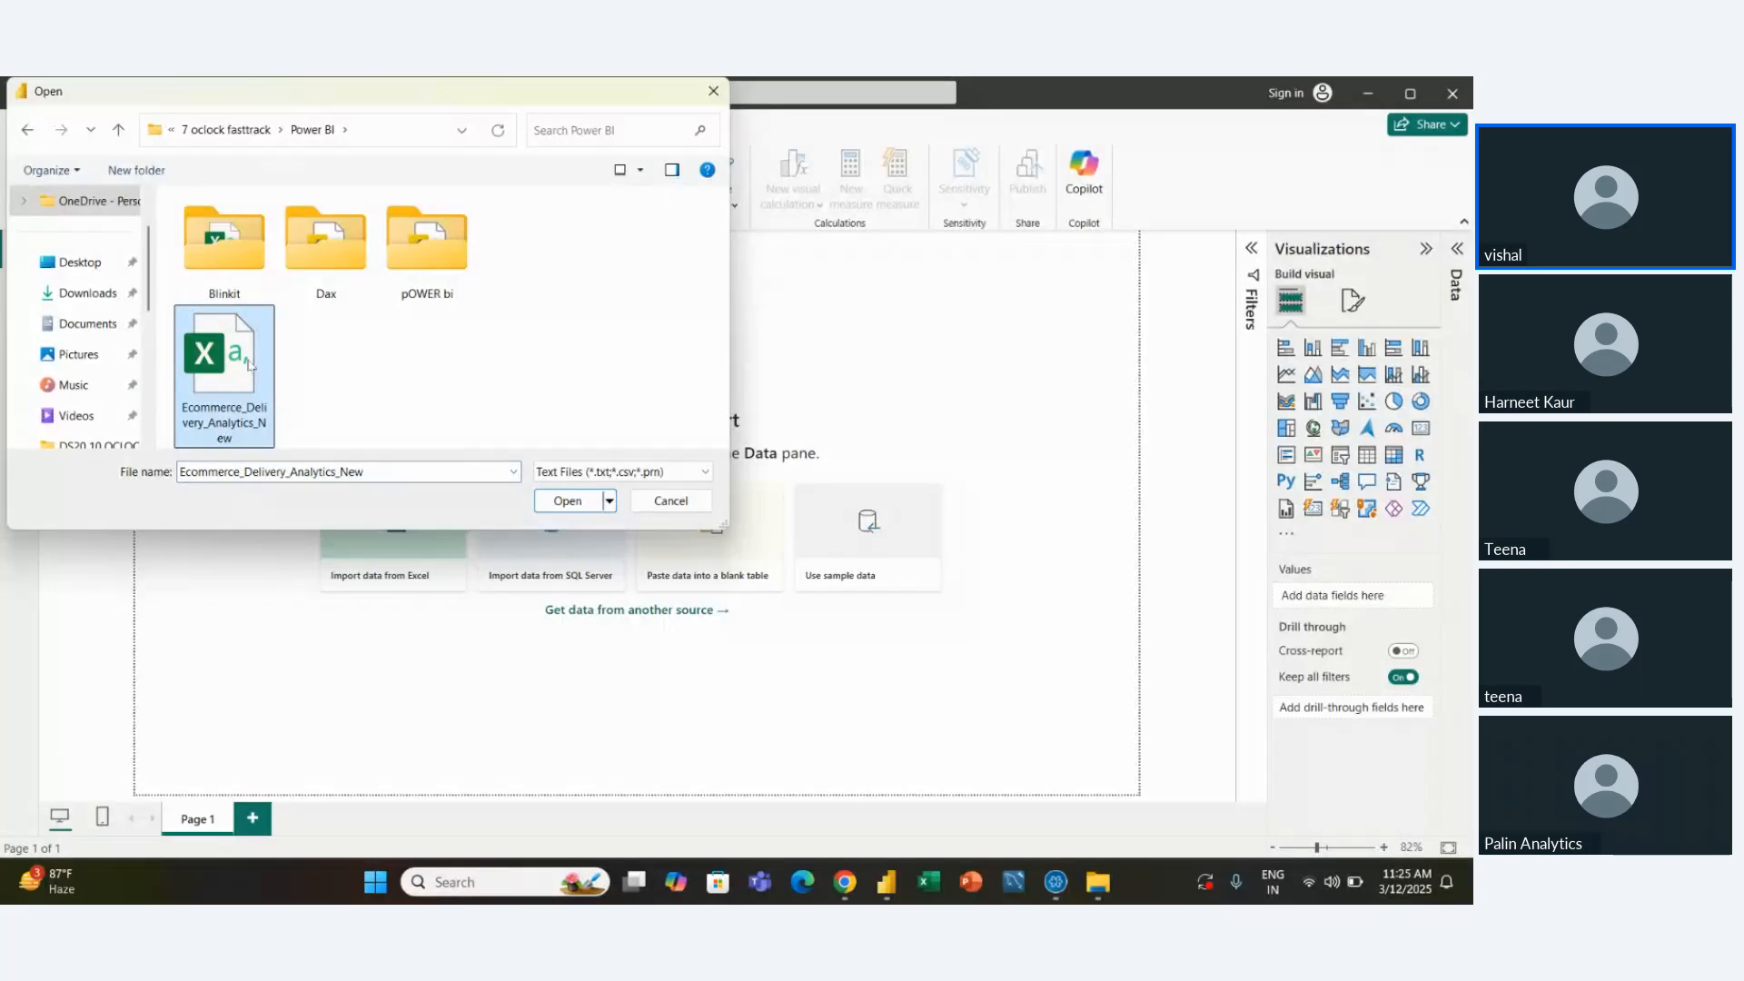
left_click(565, 502)
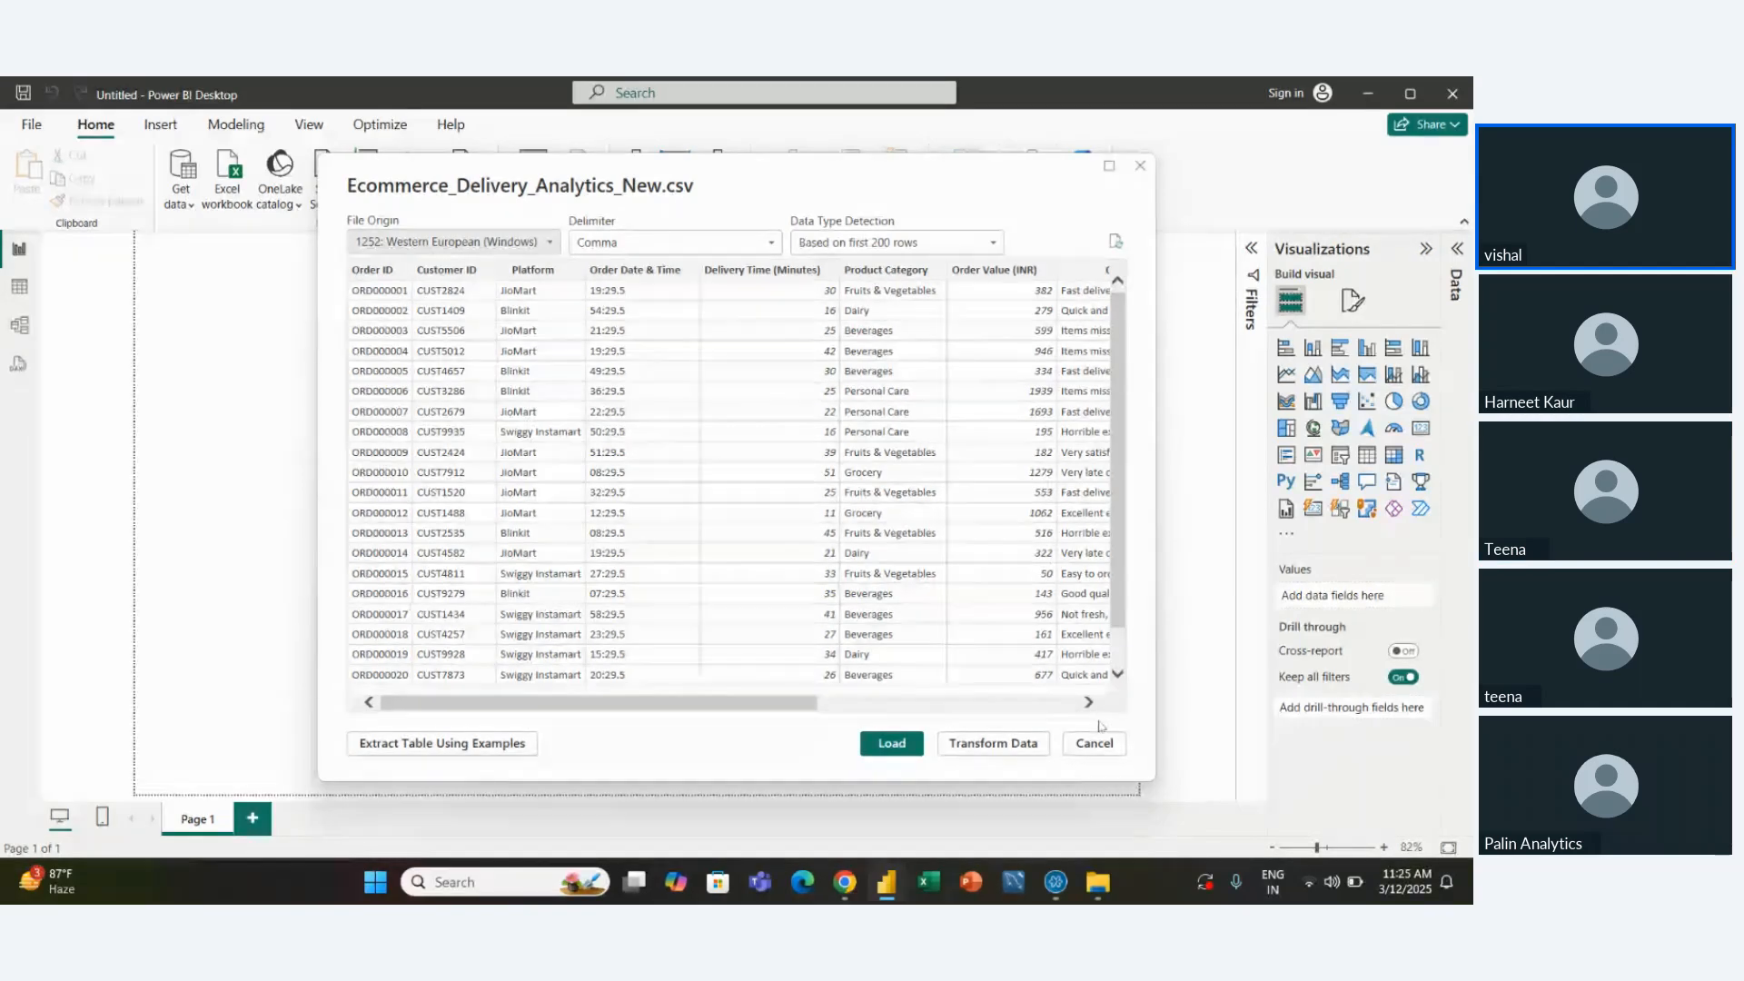
left_click(996, 752)
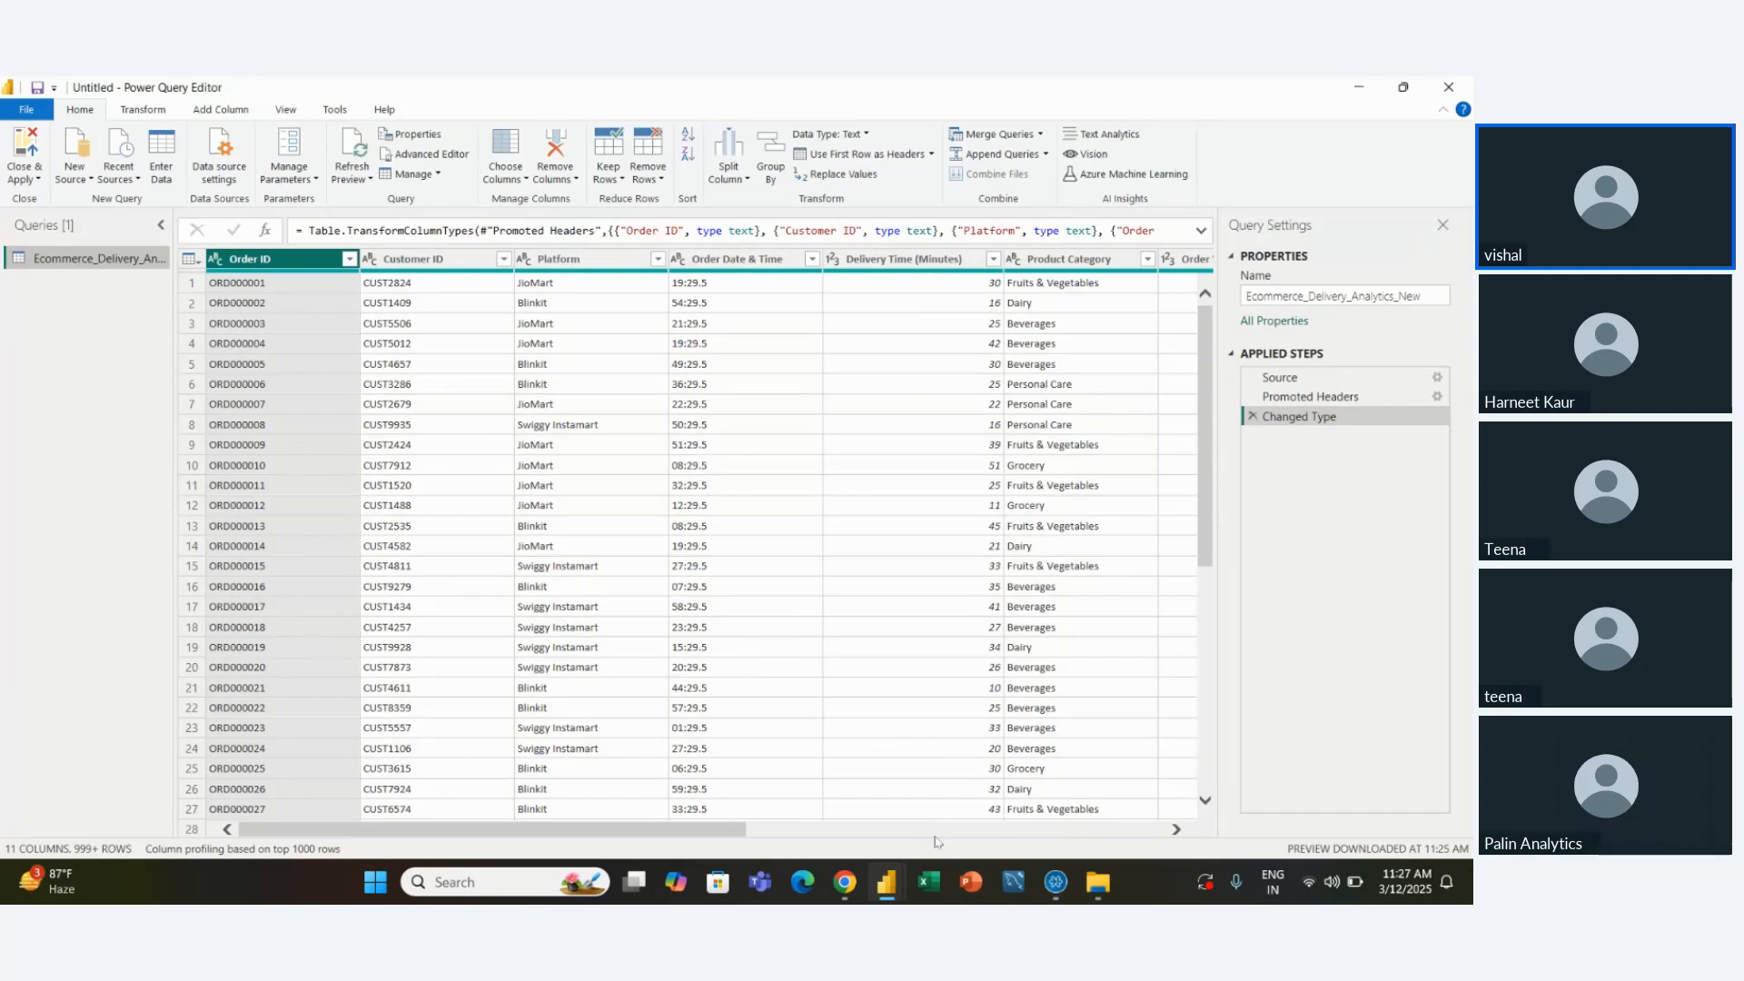
Switch to Excel, open the recent Ecommerce_Delivery_Analytics_New file and autofit the column widths of the whole data range
left_click(930, 894)
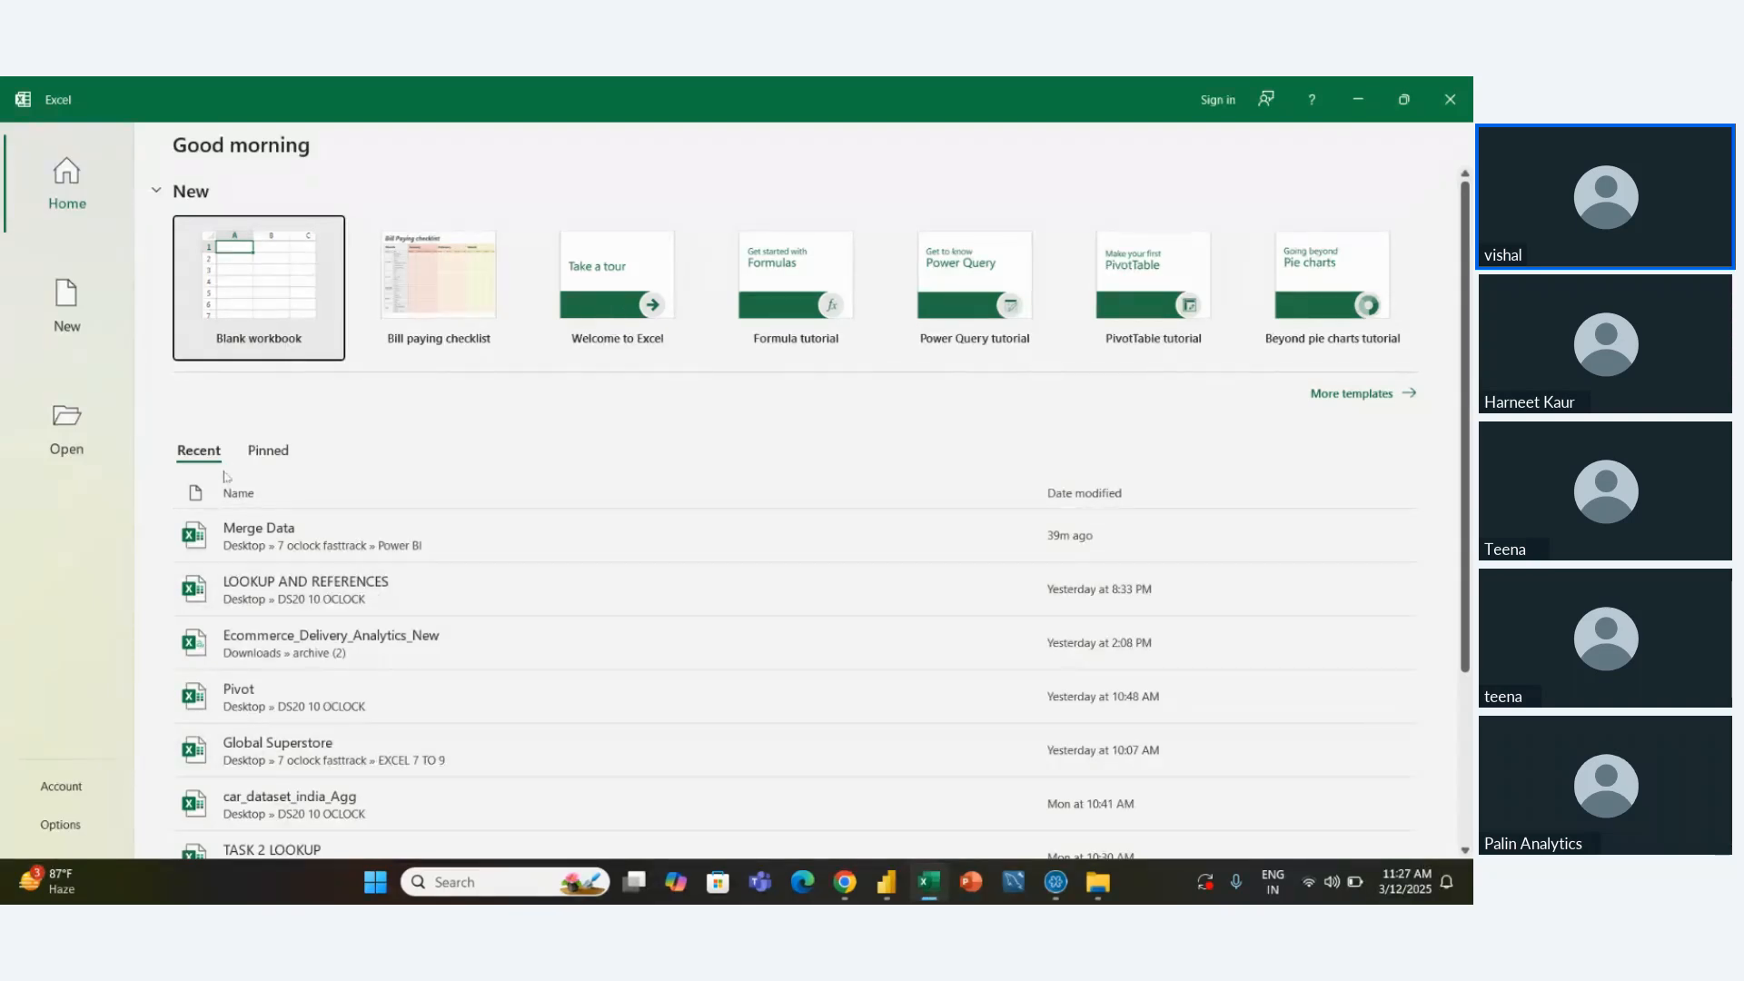
left_click(287, 643)
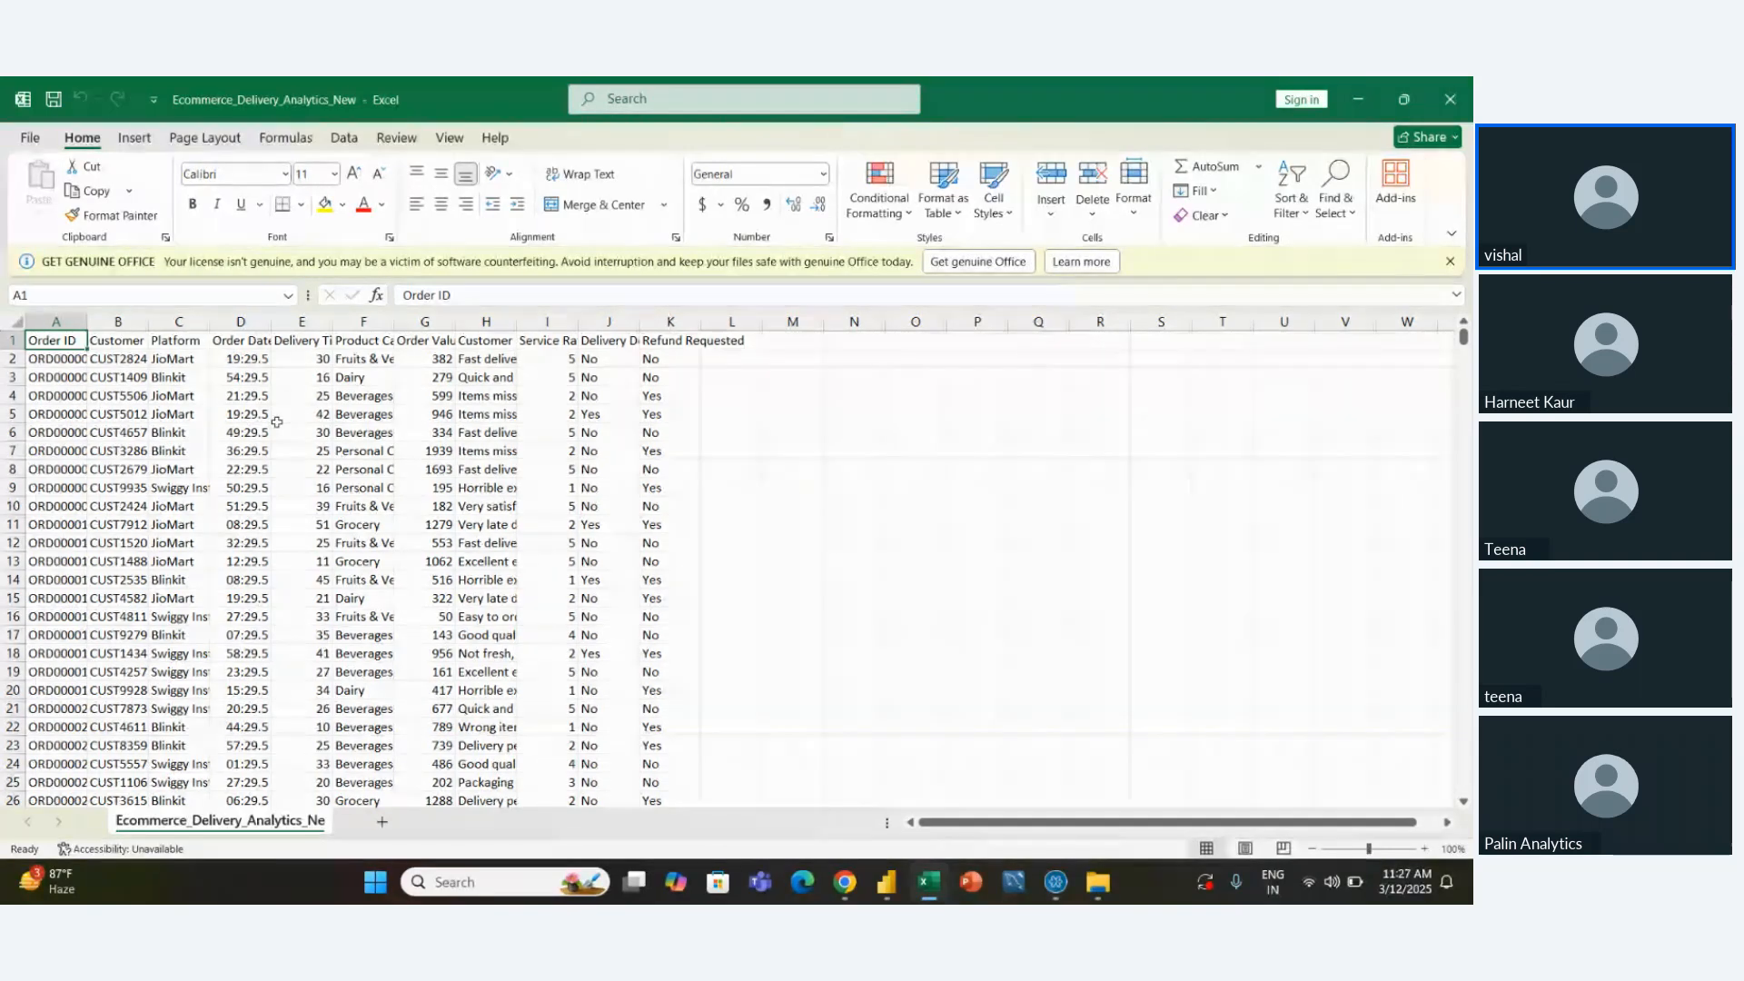
key("ctrl+shift+End")
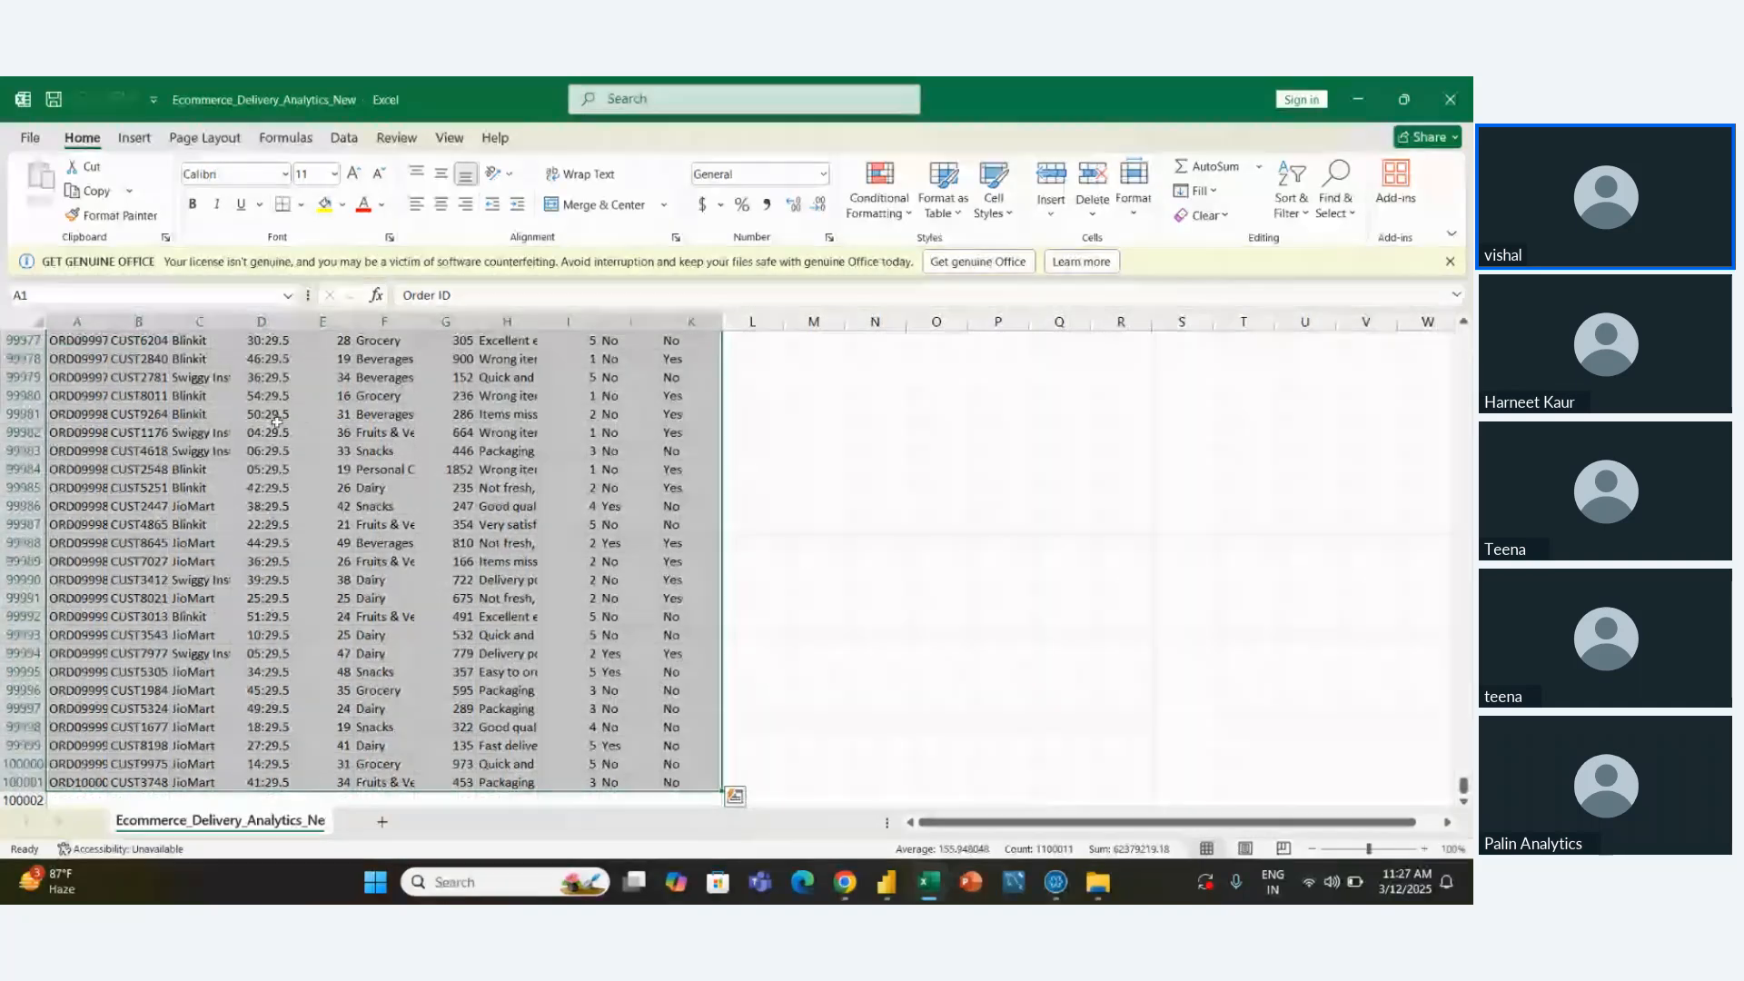
key("alt+h")
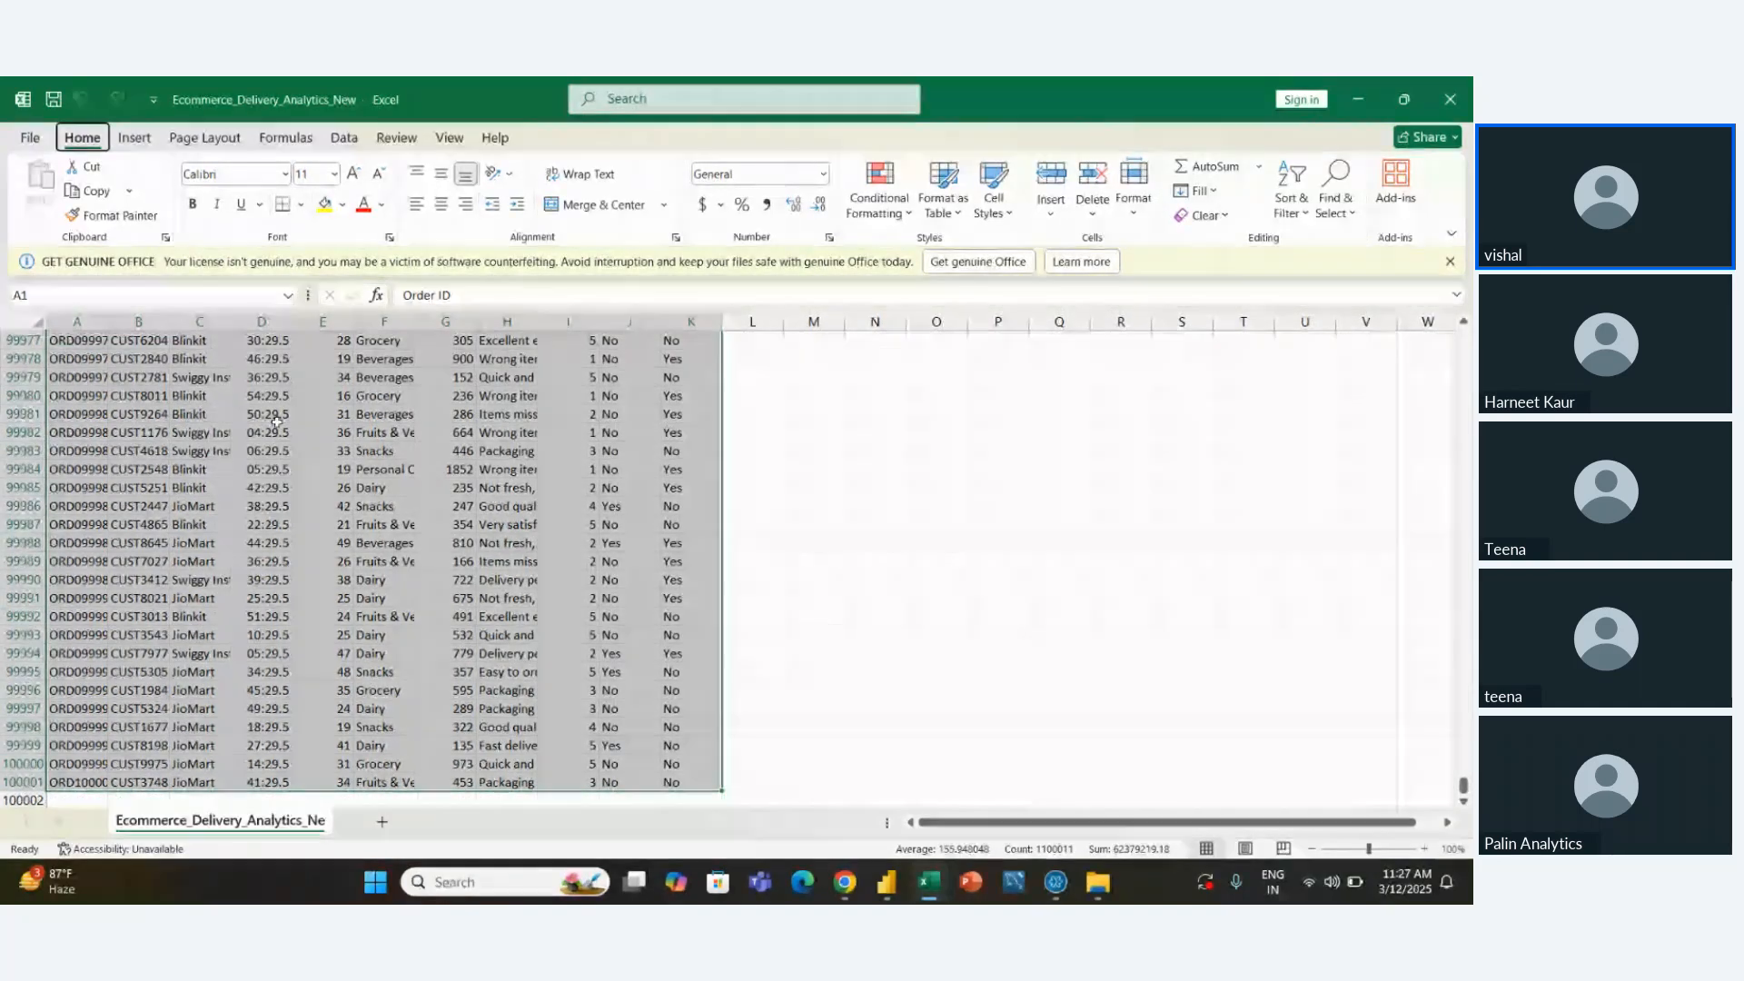
key("o")
key("i")
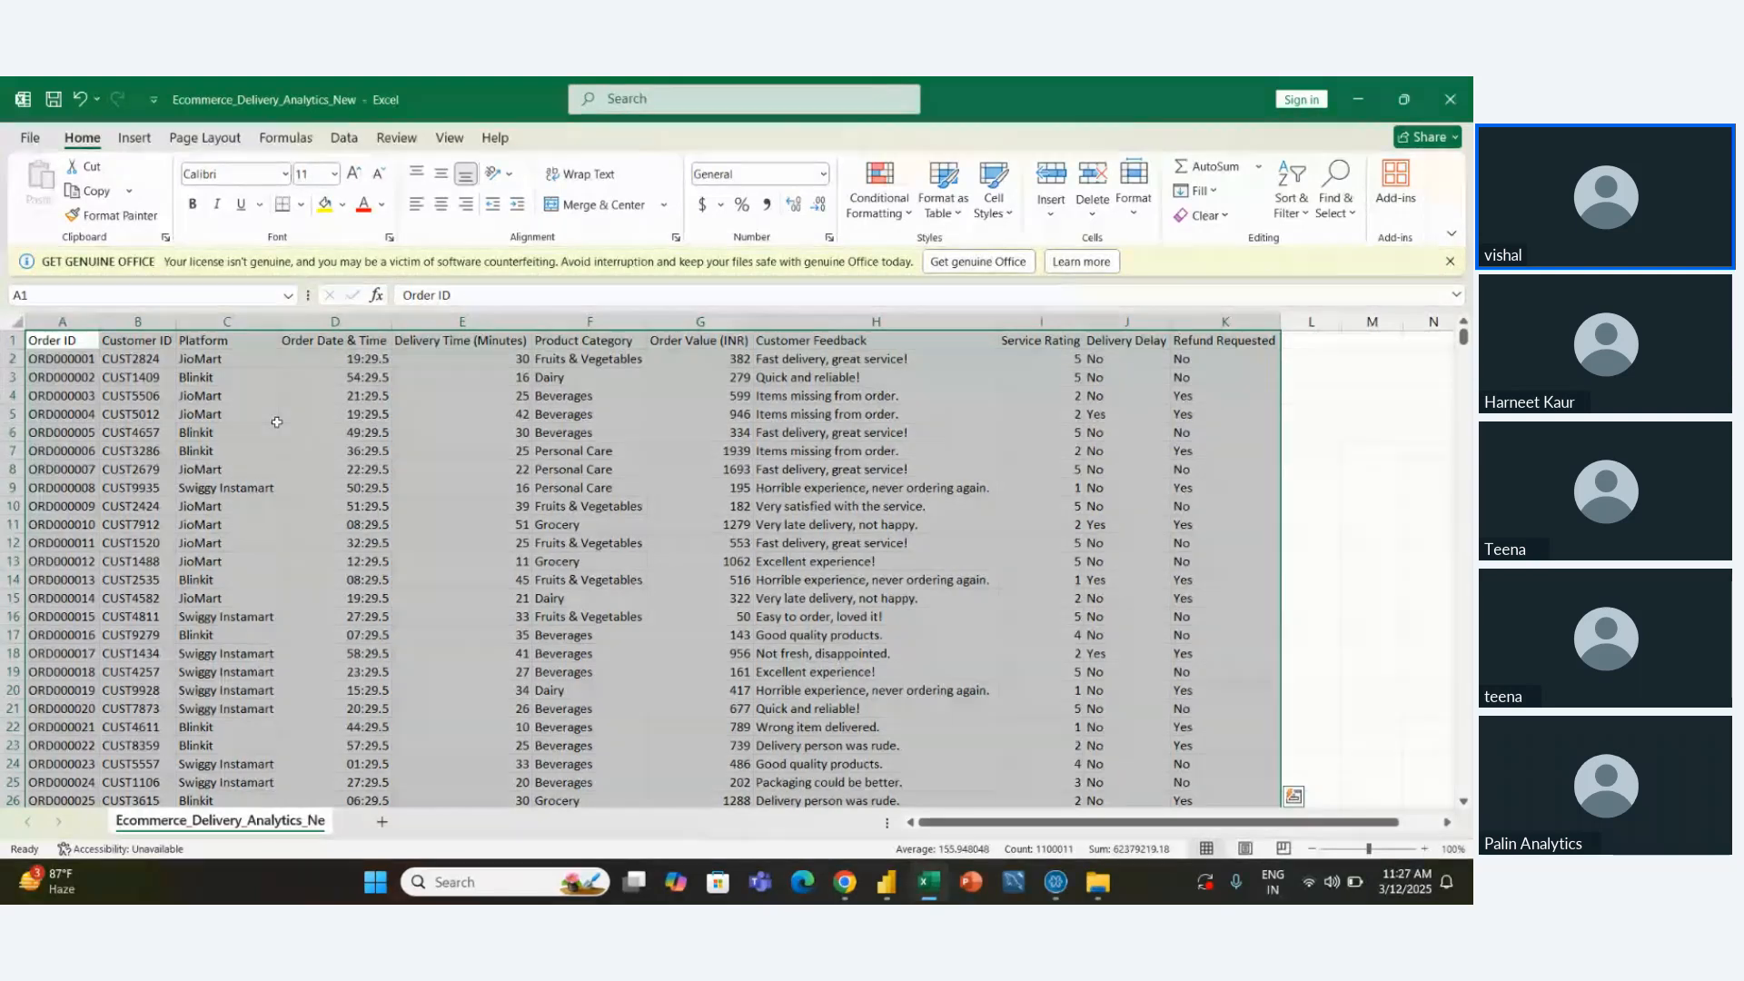
Rename the Order Date & Time header in cell D1 to Est_Time
left_click(316, 375)
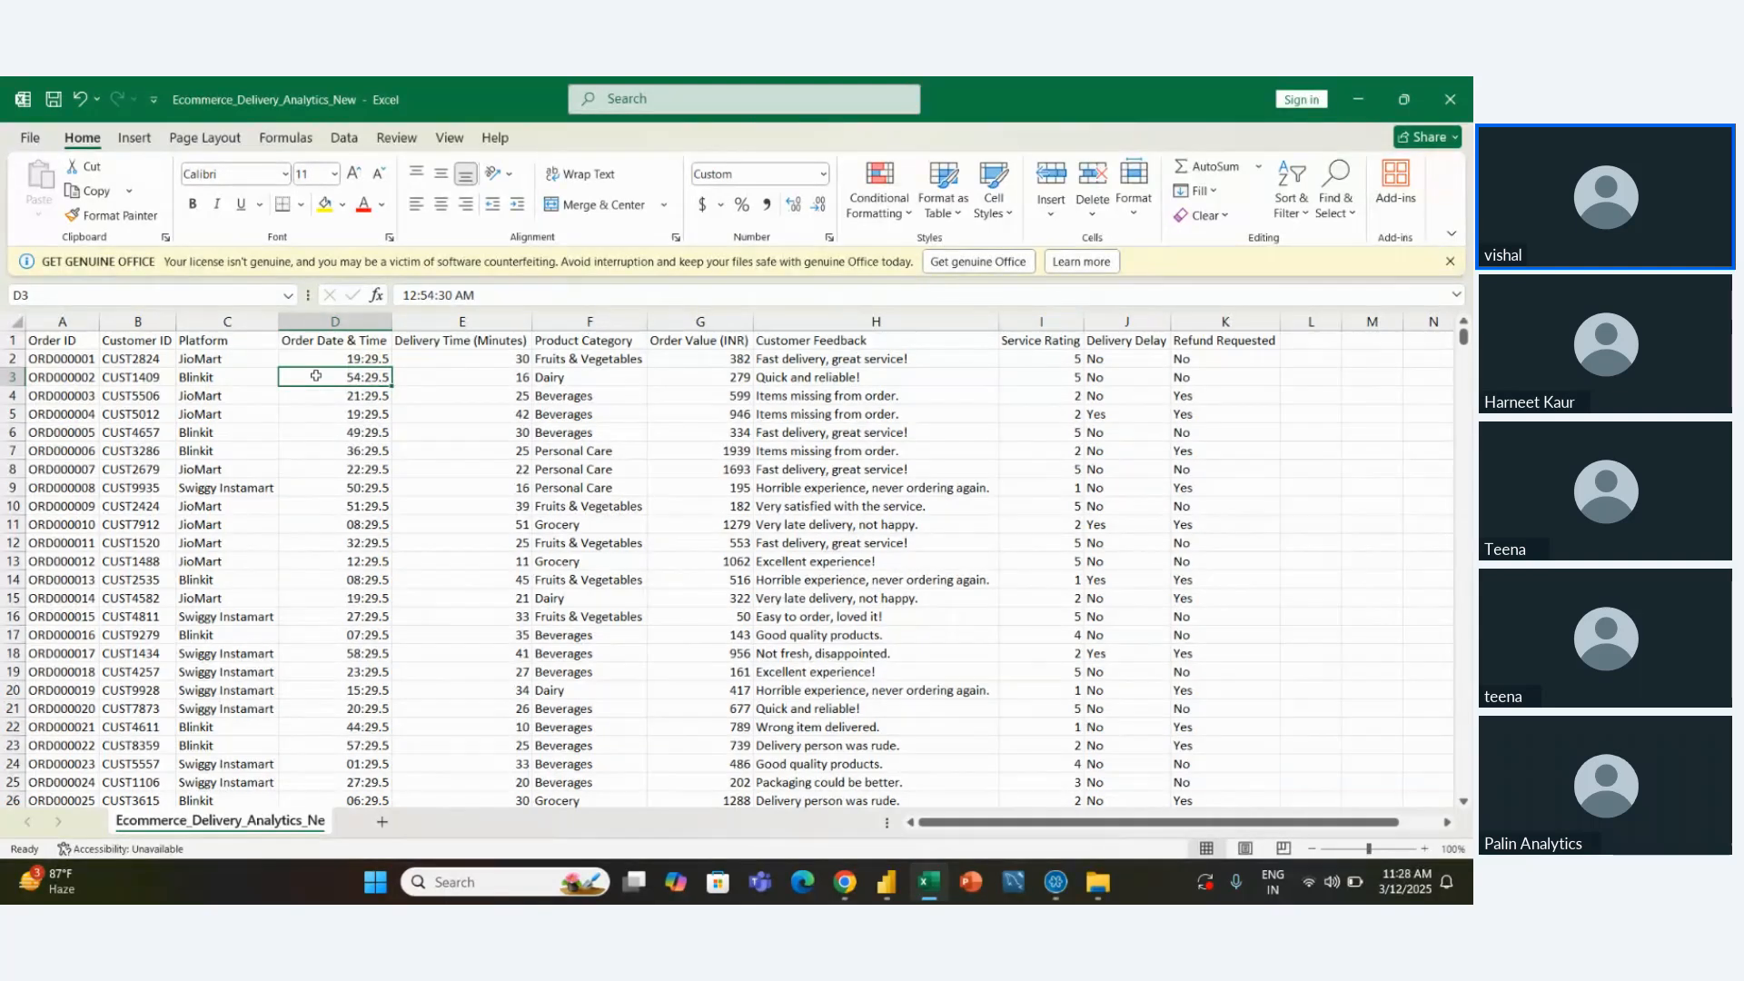
left_click(346, 340)
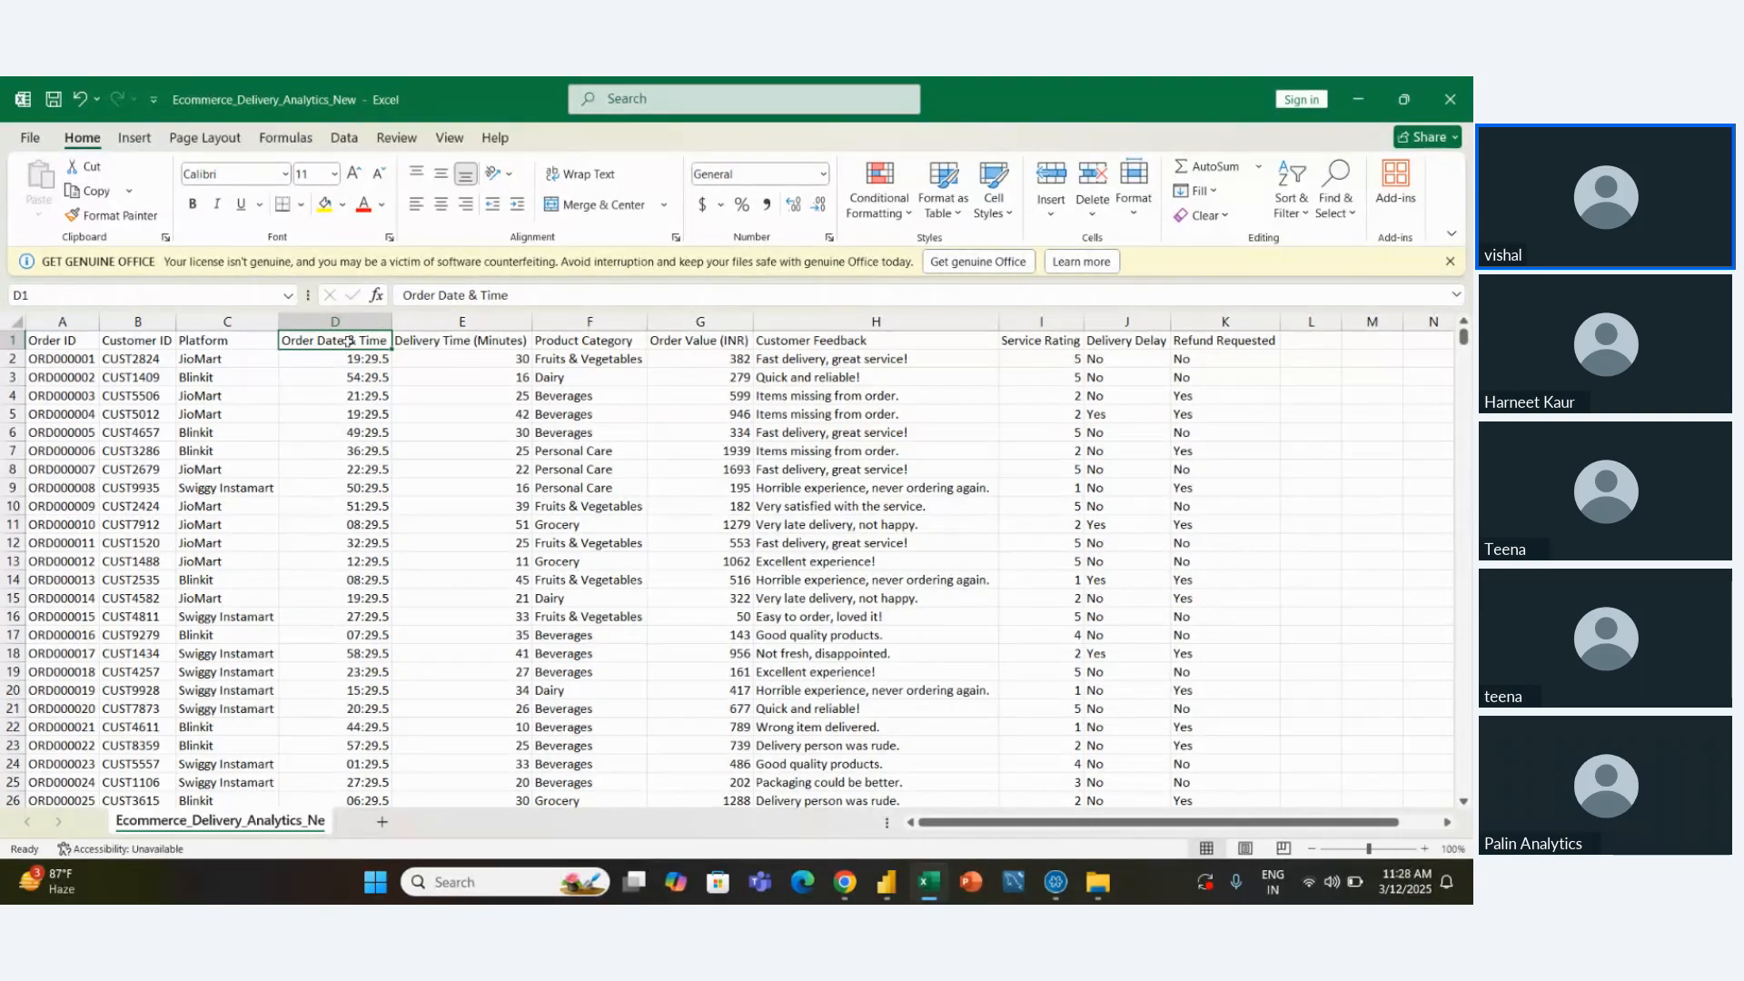
type("E")
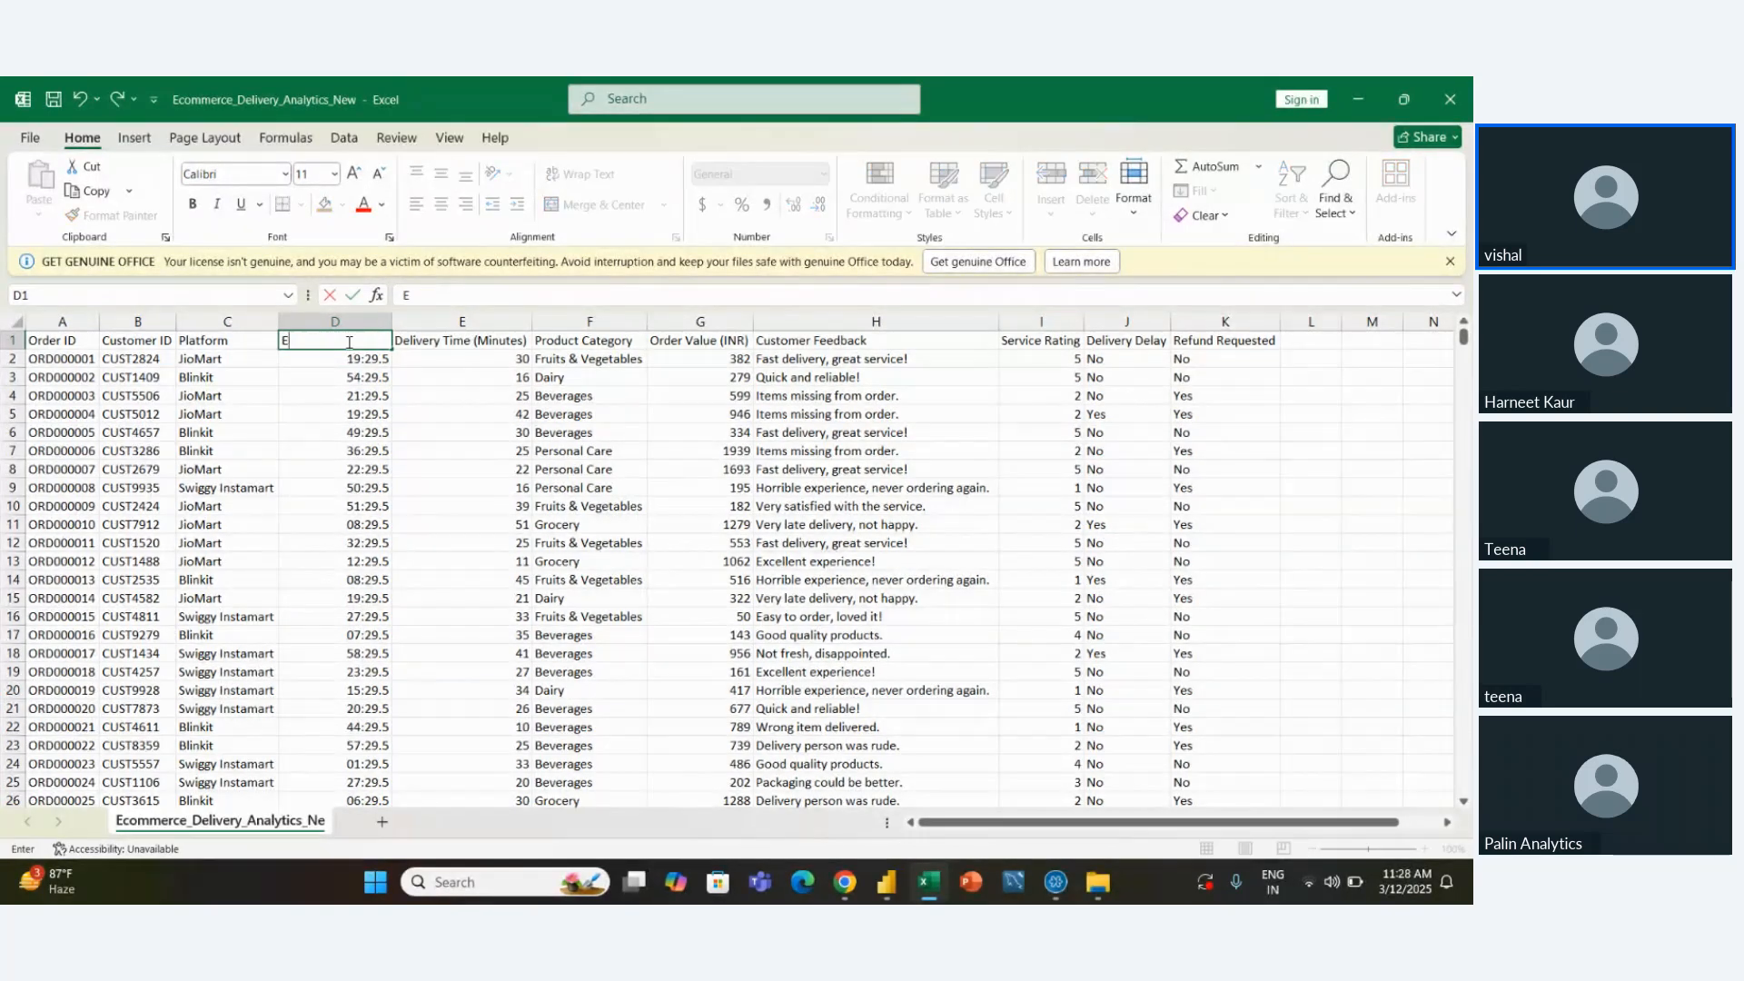
type("st-")
type("Time")
key("Return")
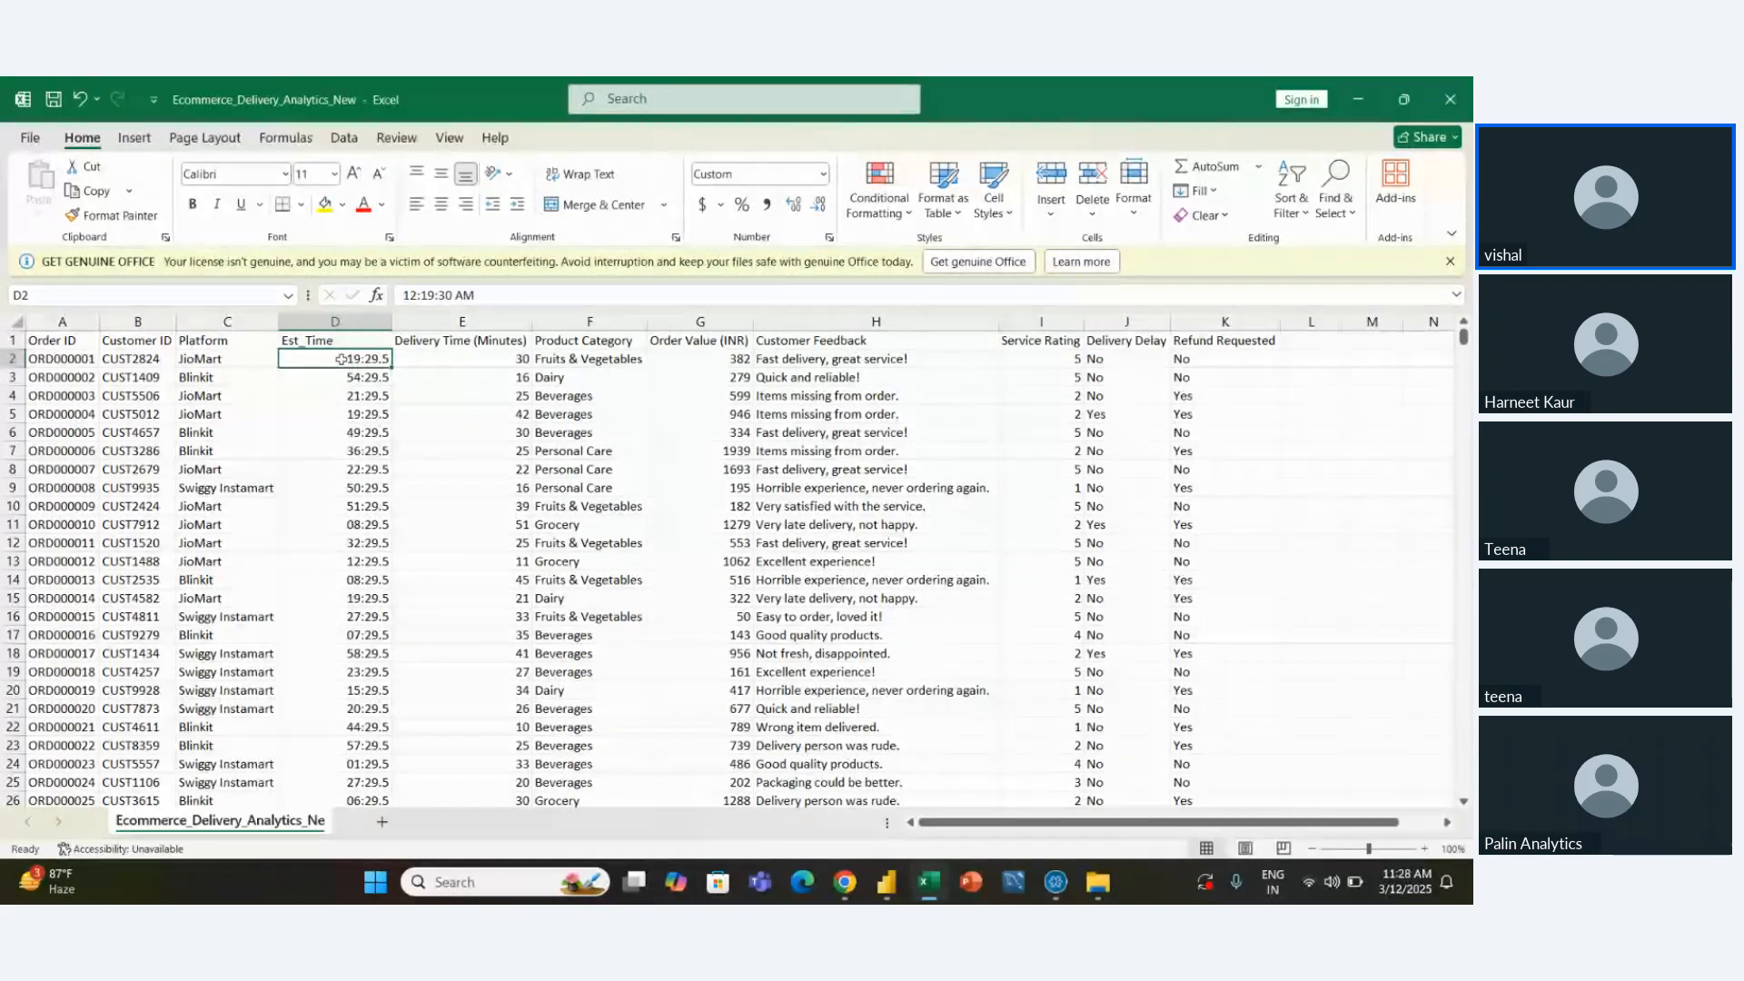
Format all Est_Time values from D2 down to the last row with the Time format type 13:30:55
key("ctrl+a")
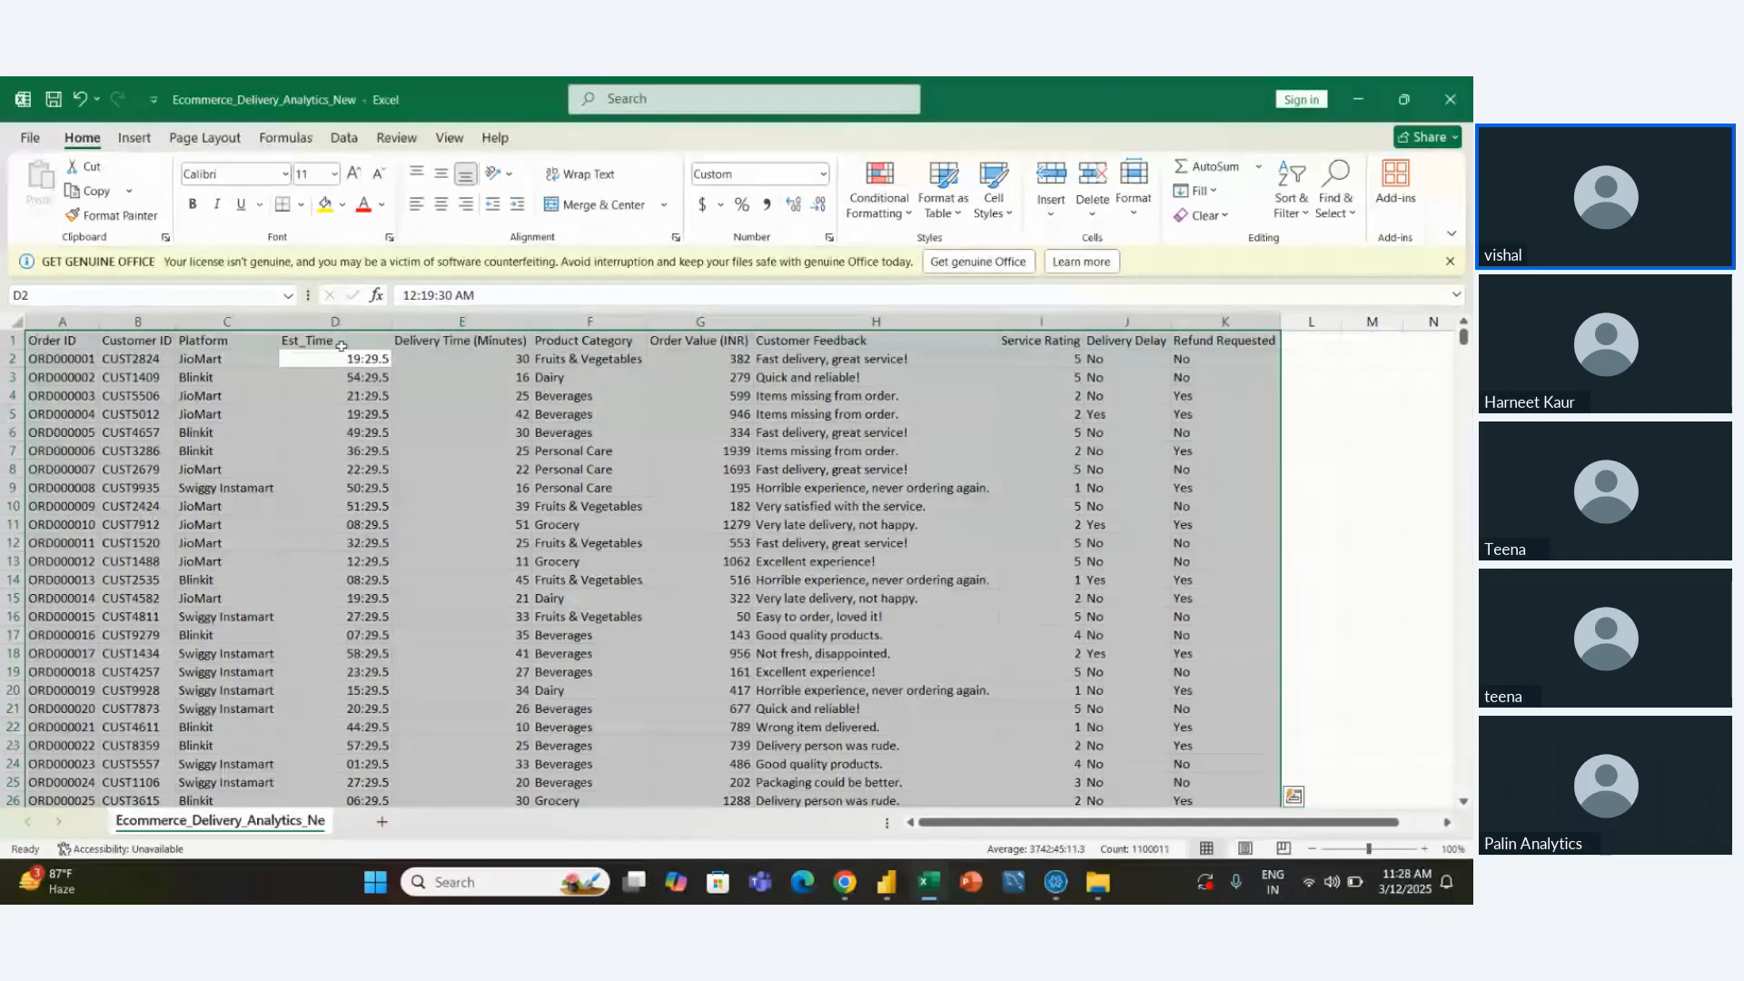
left_click(342, 320)
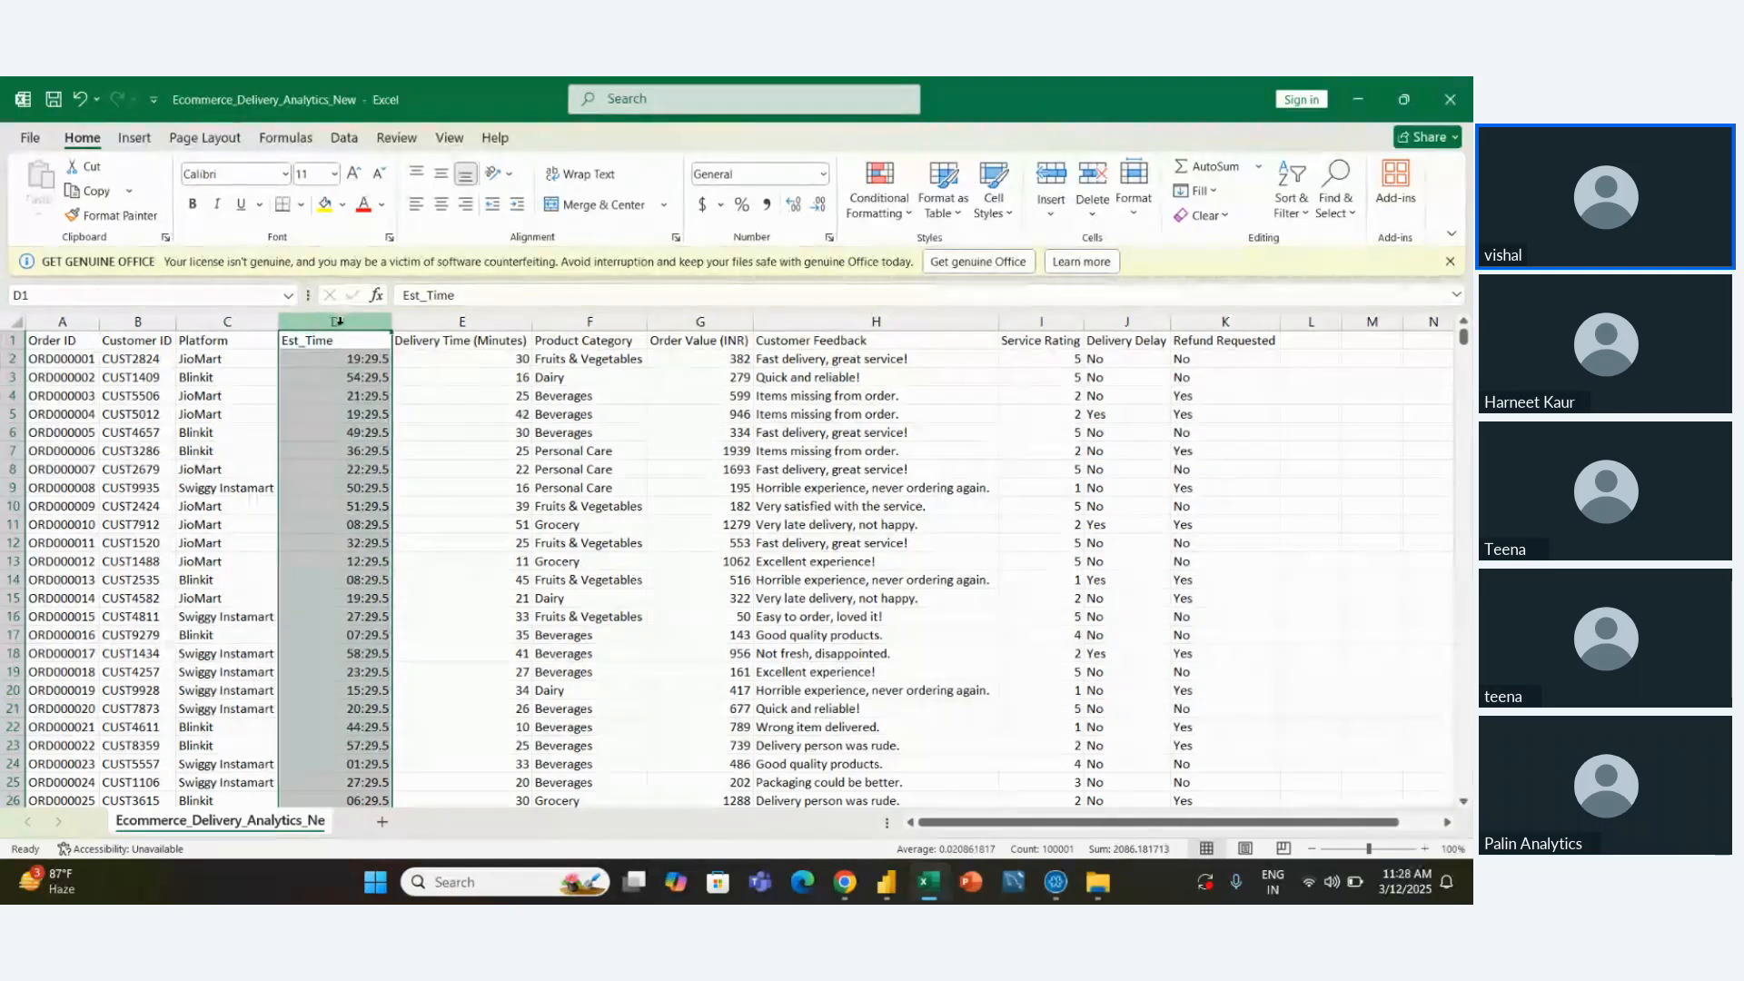
left_click(339, 356)
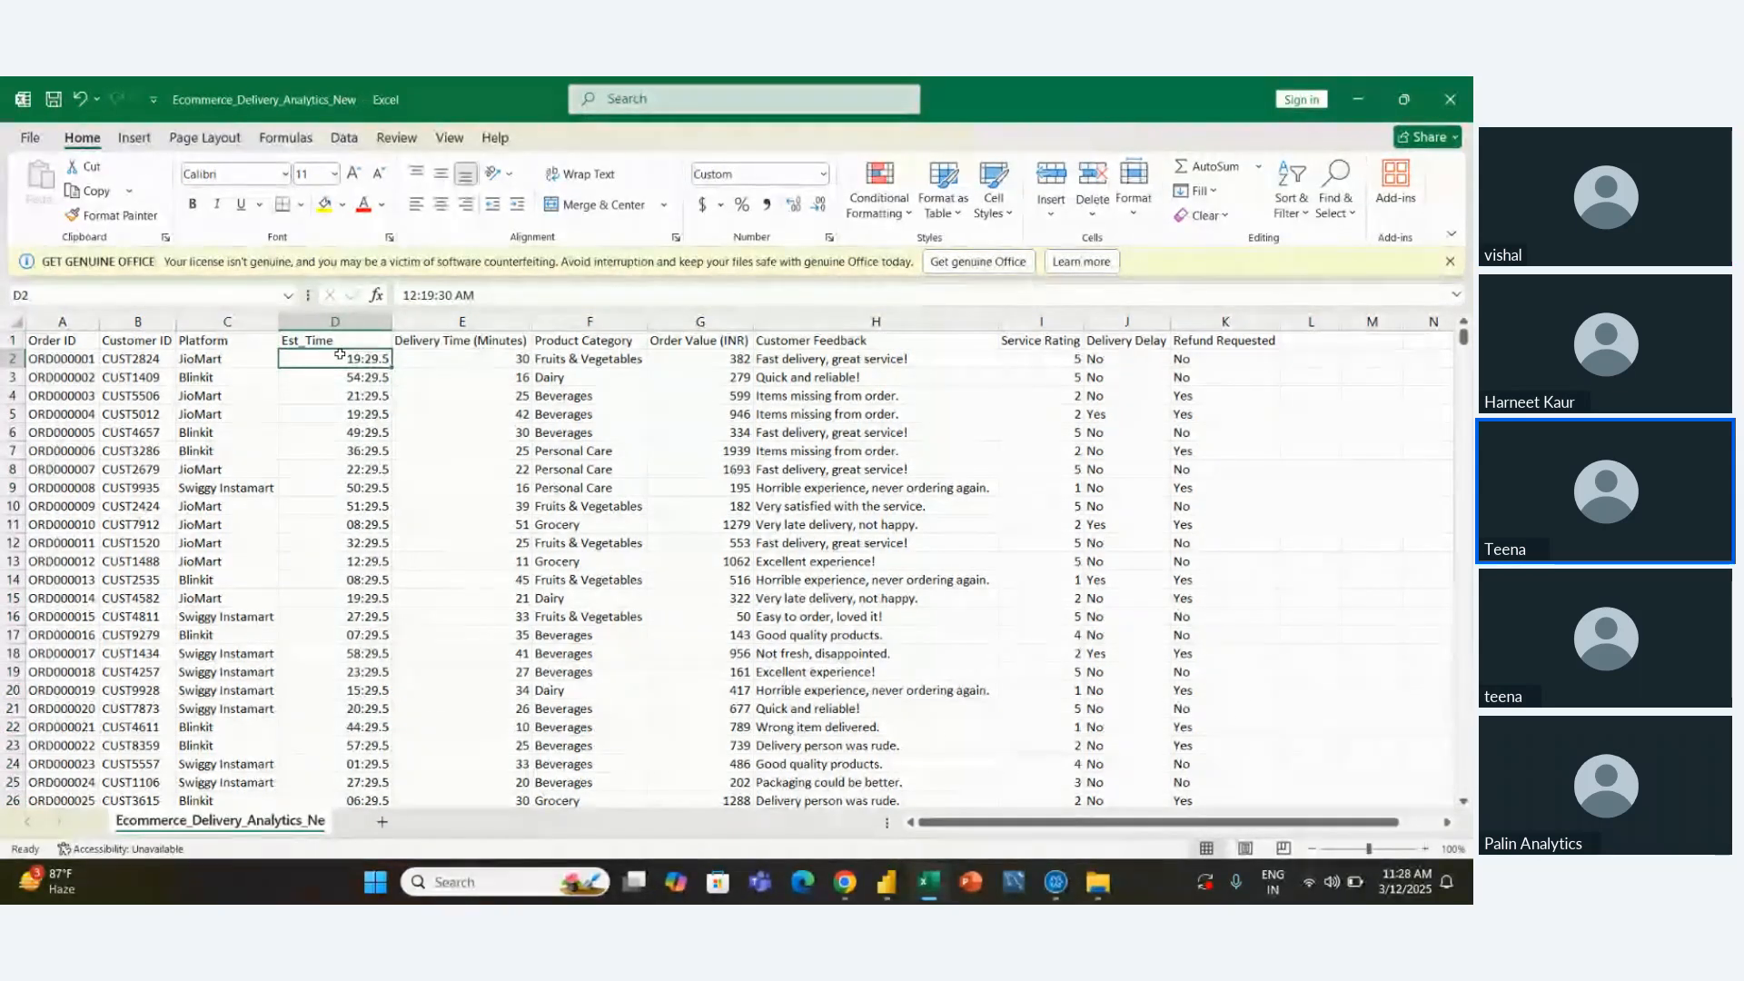
key("ctrl+shift+Down")
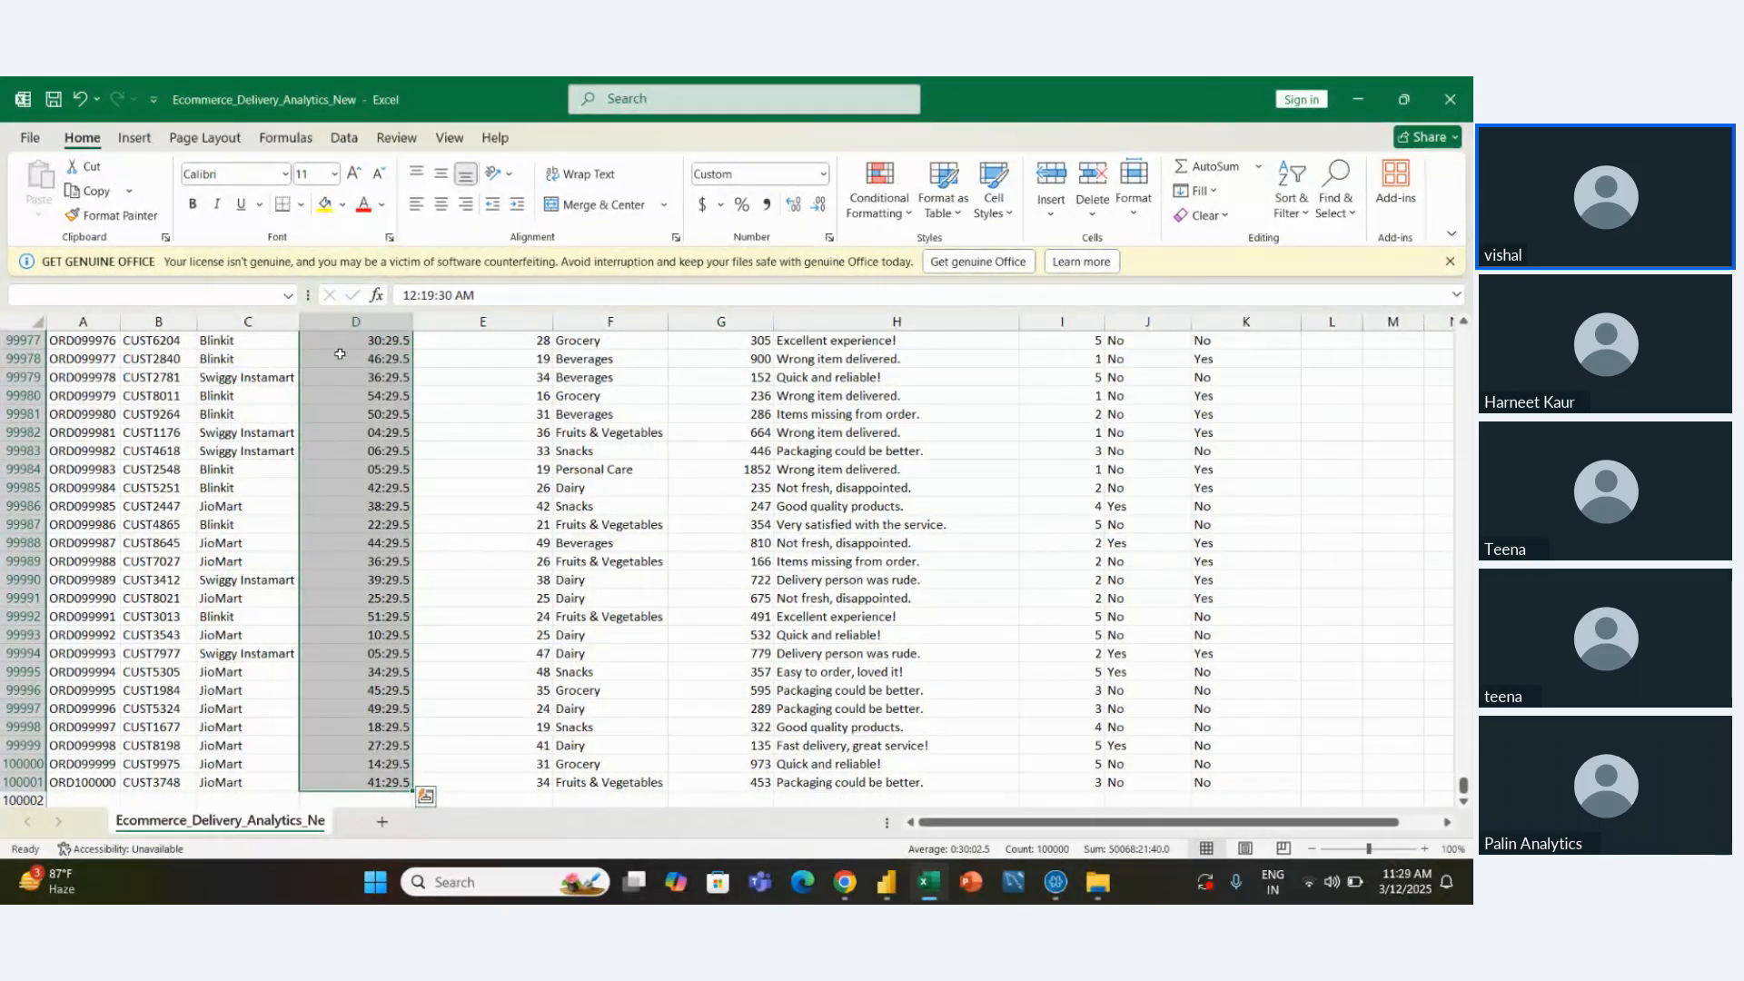
key("ctrl+q")
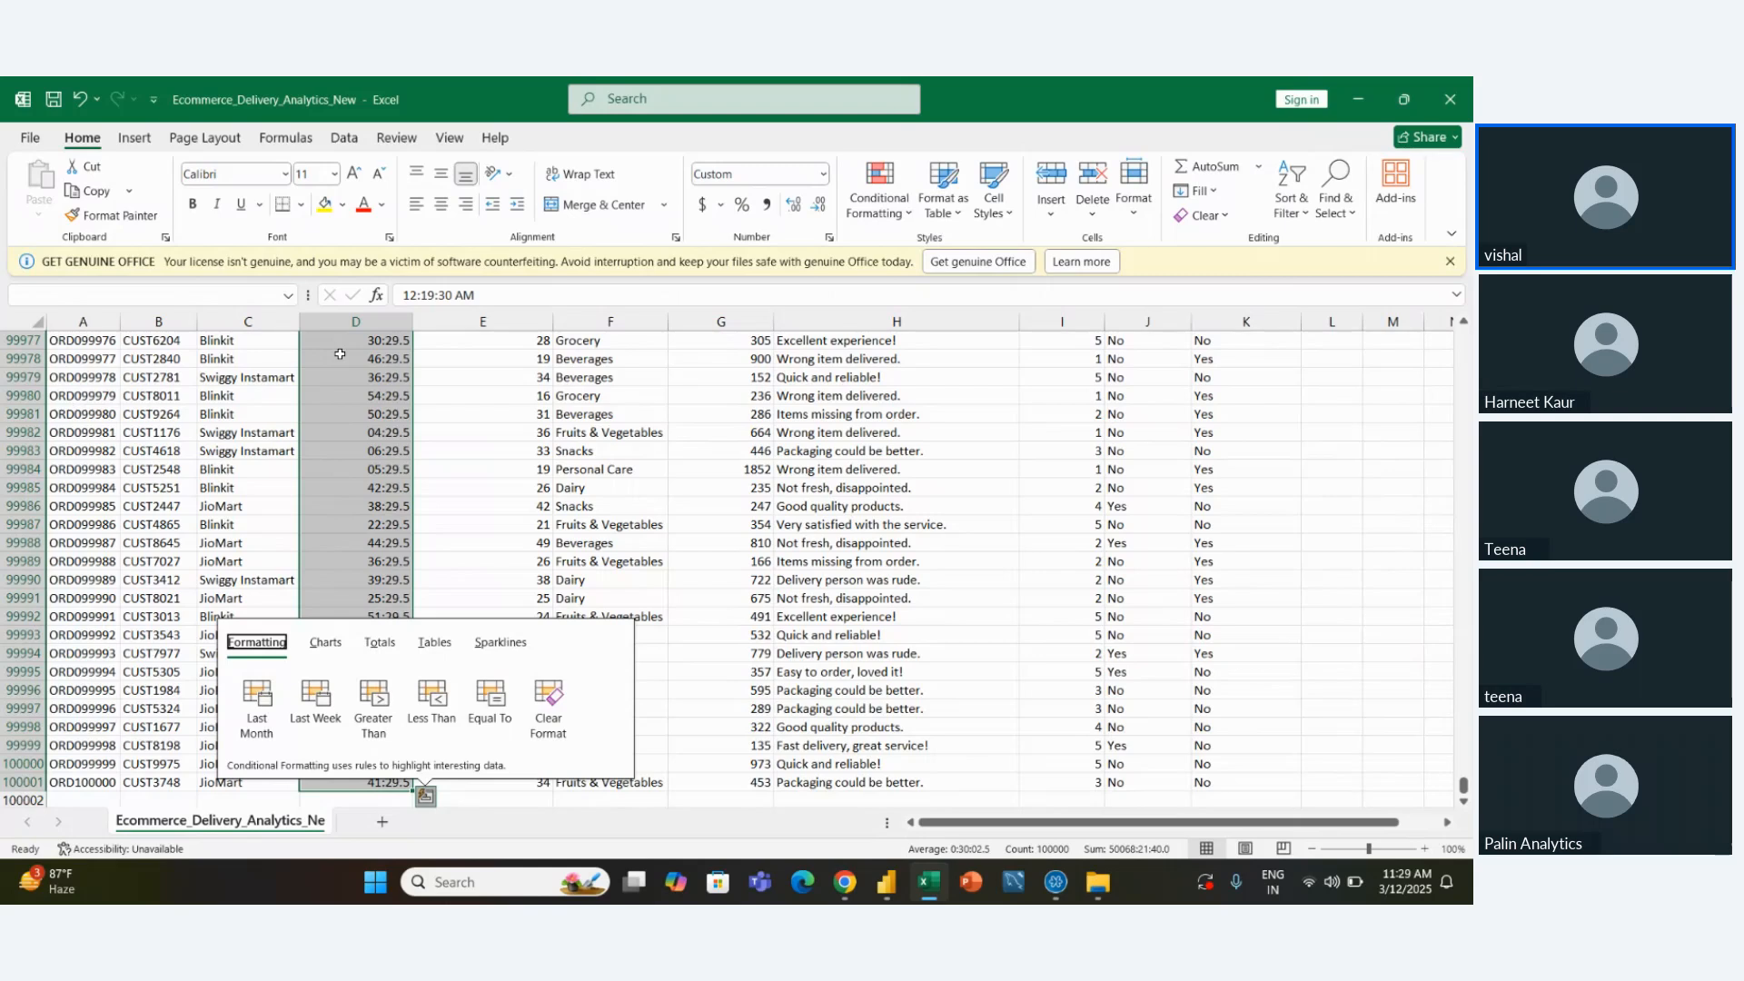
key("Escape")
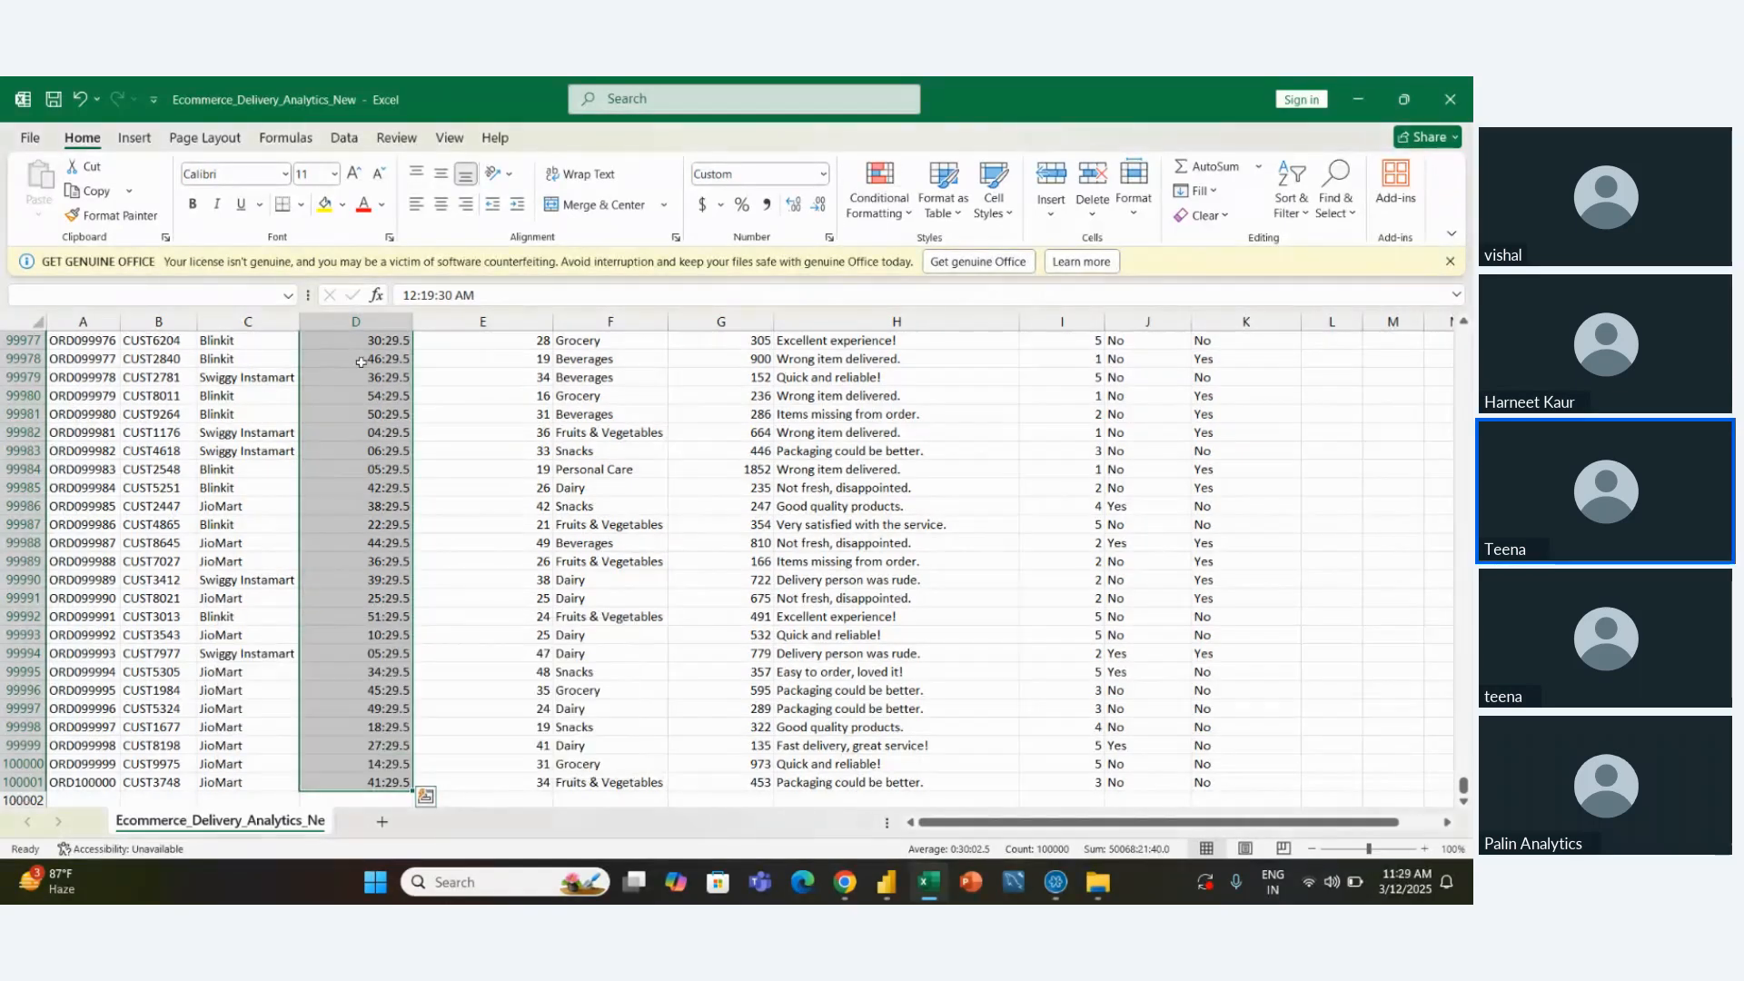
key("ctrl+1")
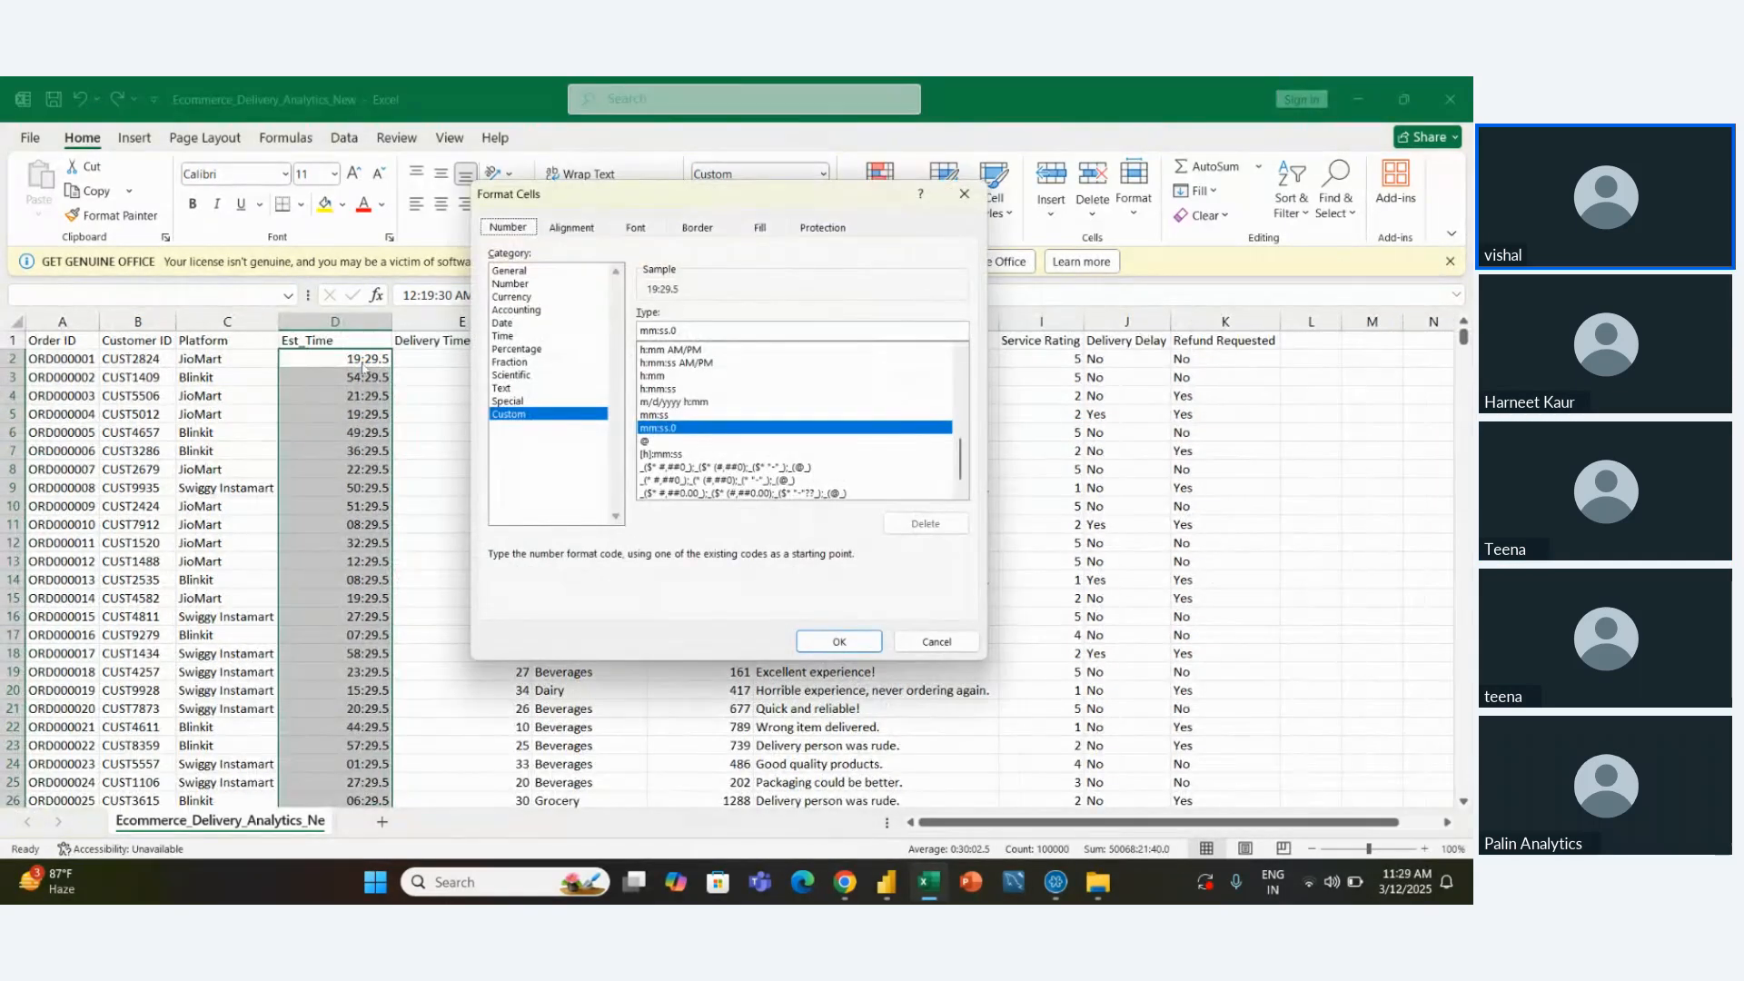
left_click(509, 349)
left_click(505, 336)
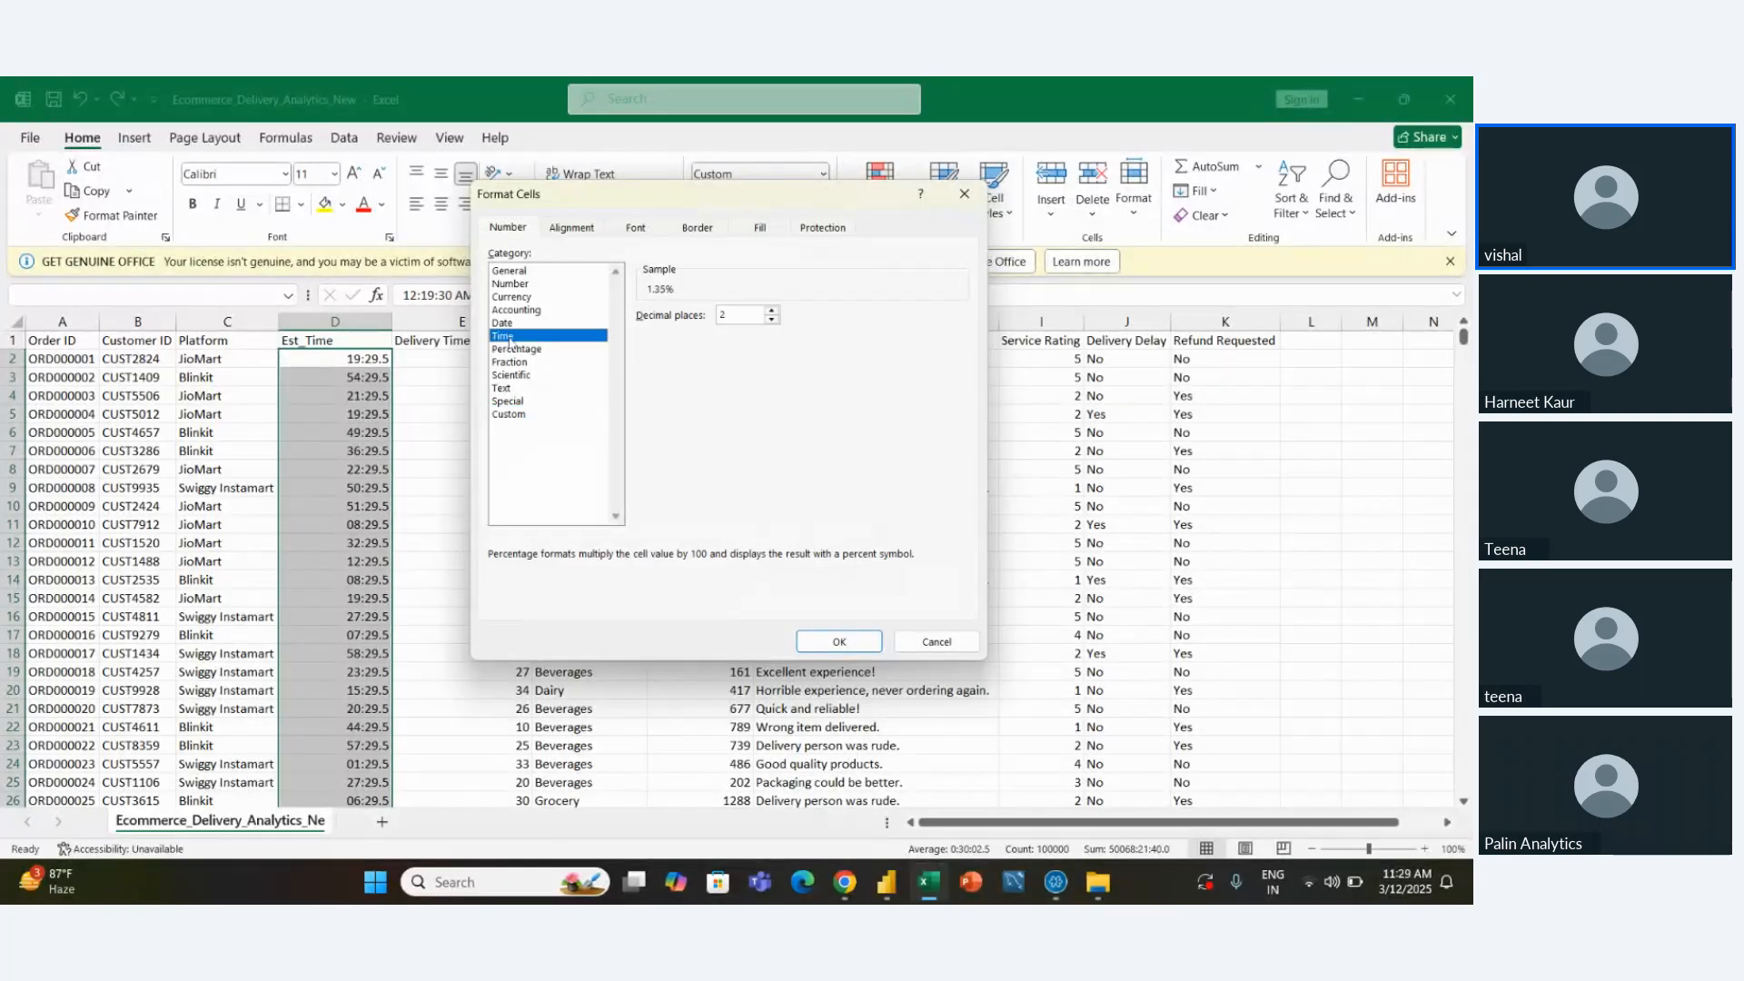
left_click(657, 344)
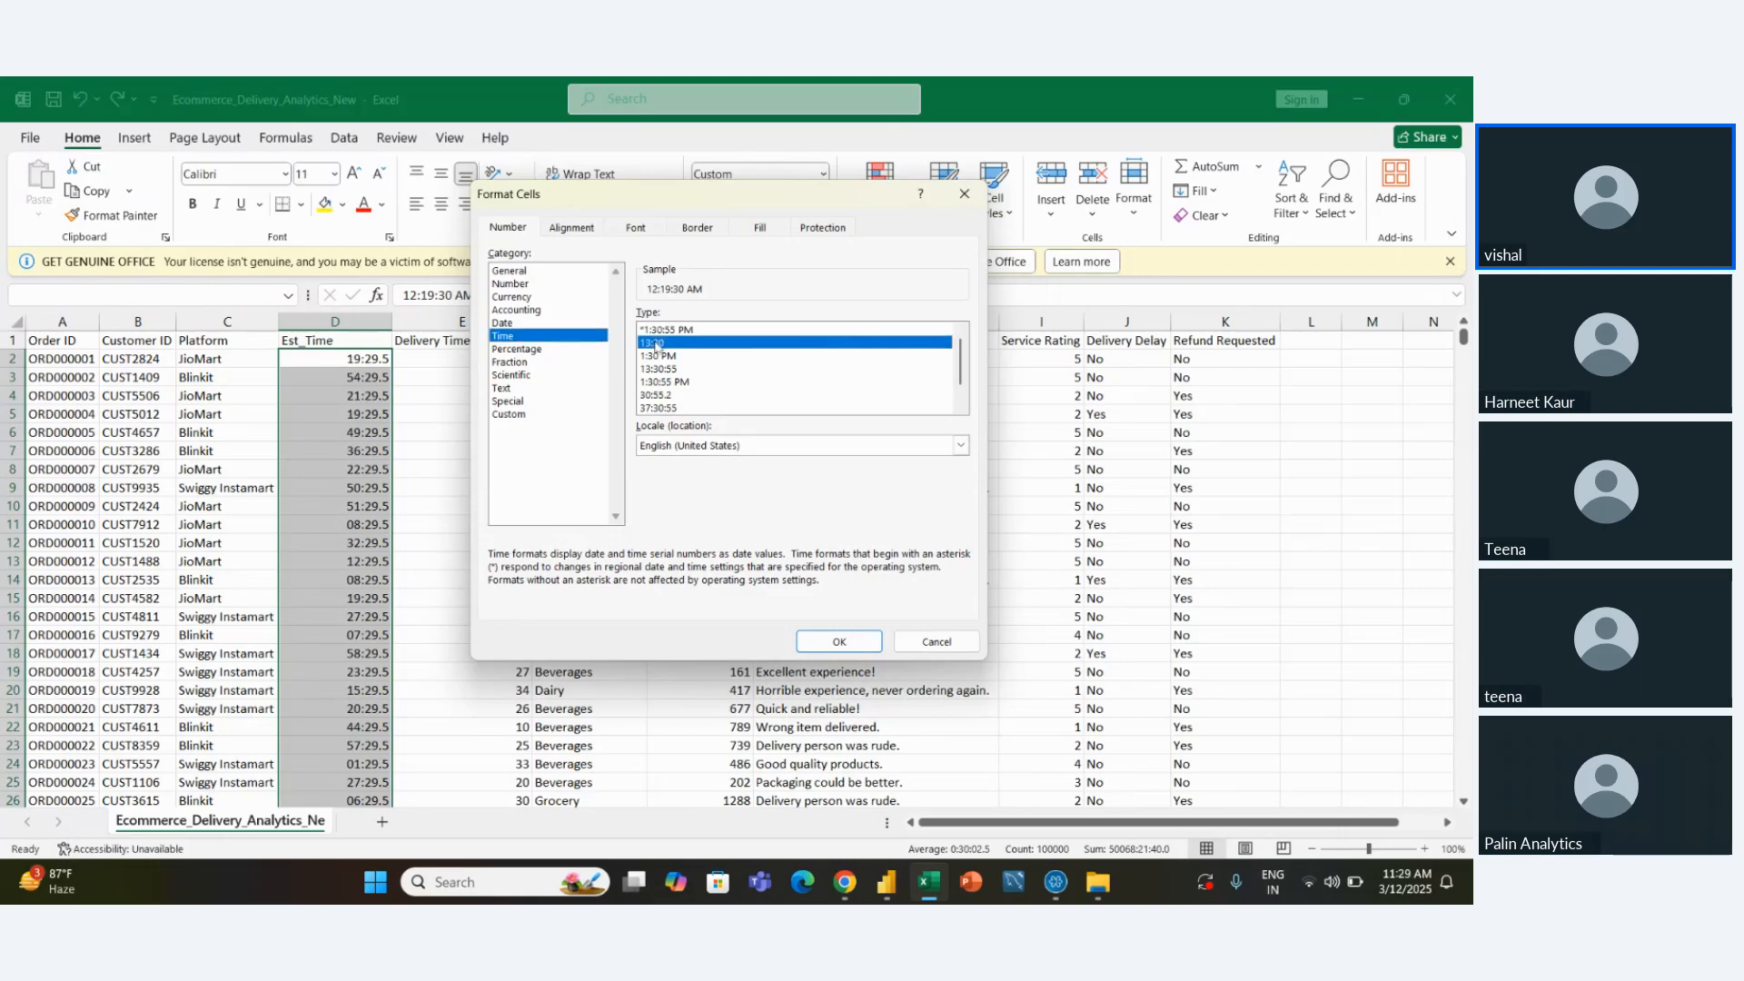
left_click(664, 381)
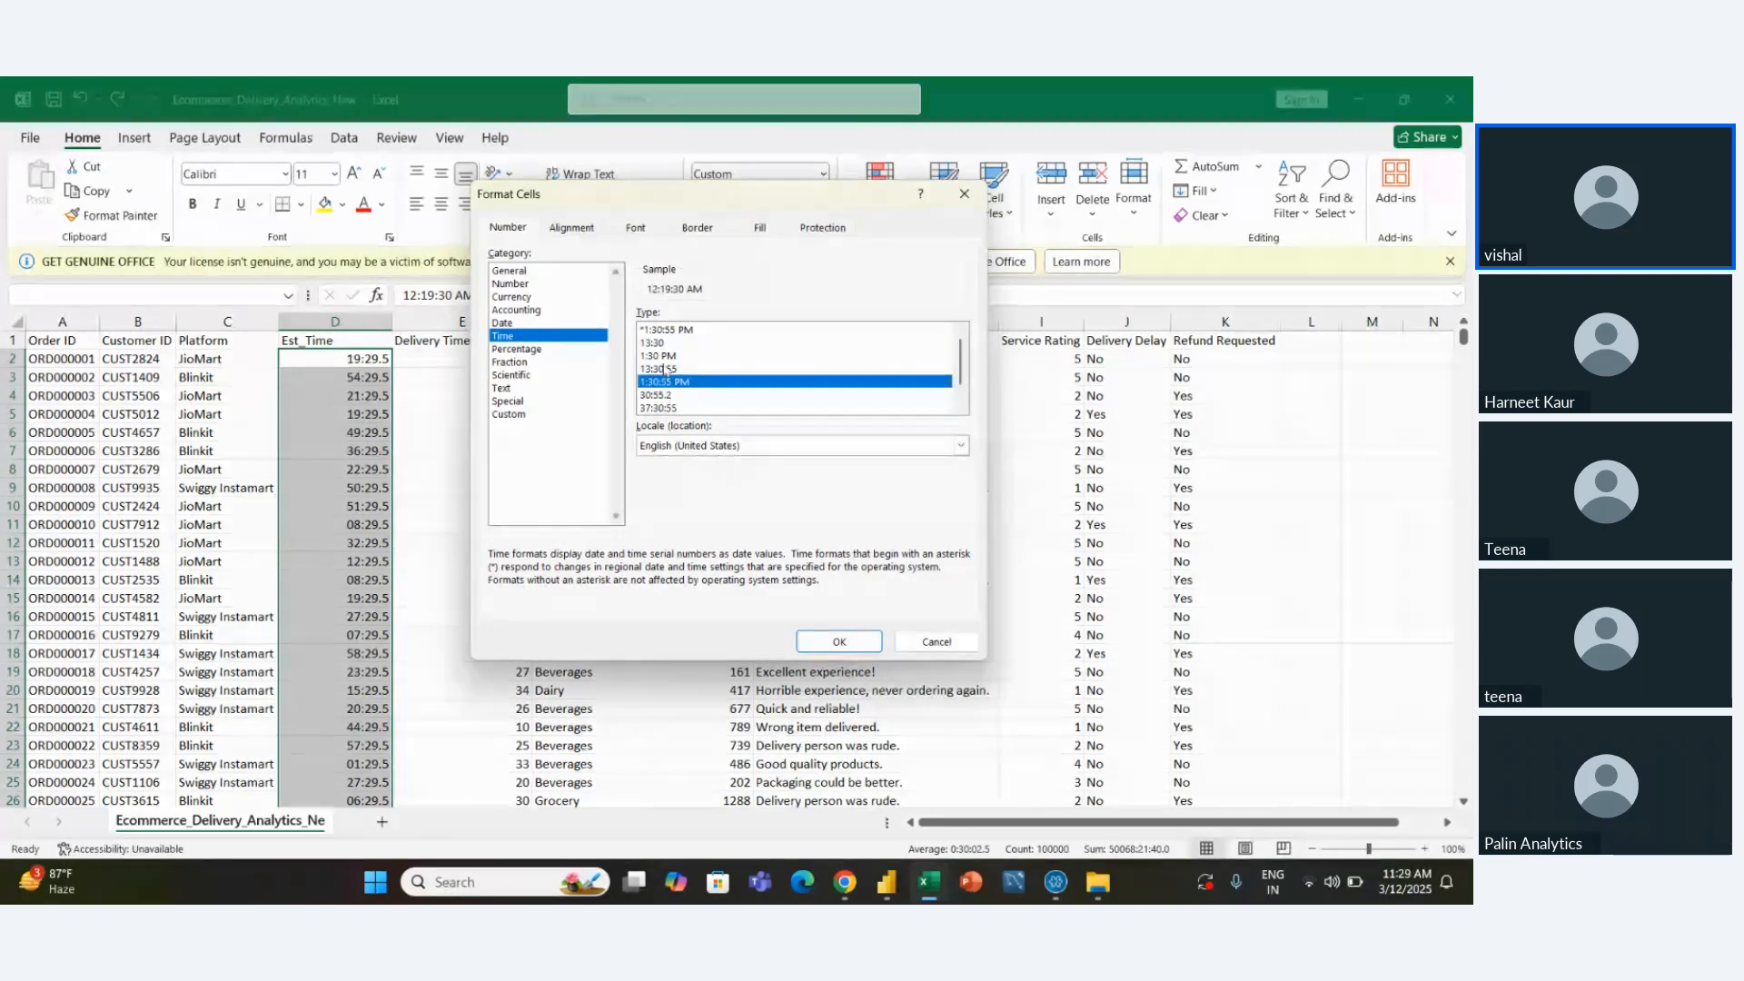
left_click(662, 356)
left_click(665, 369)
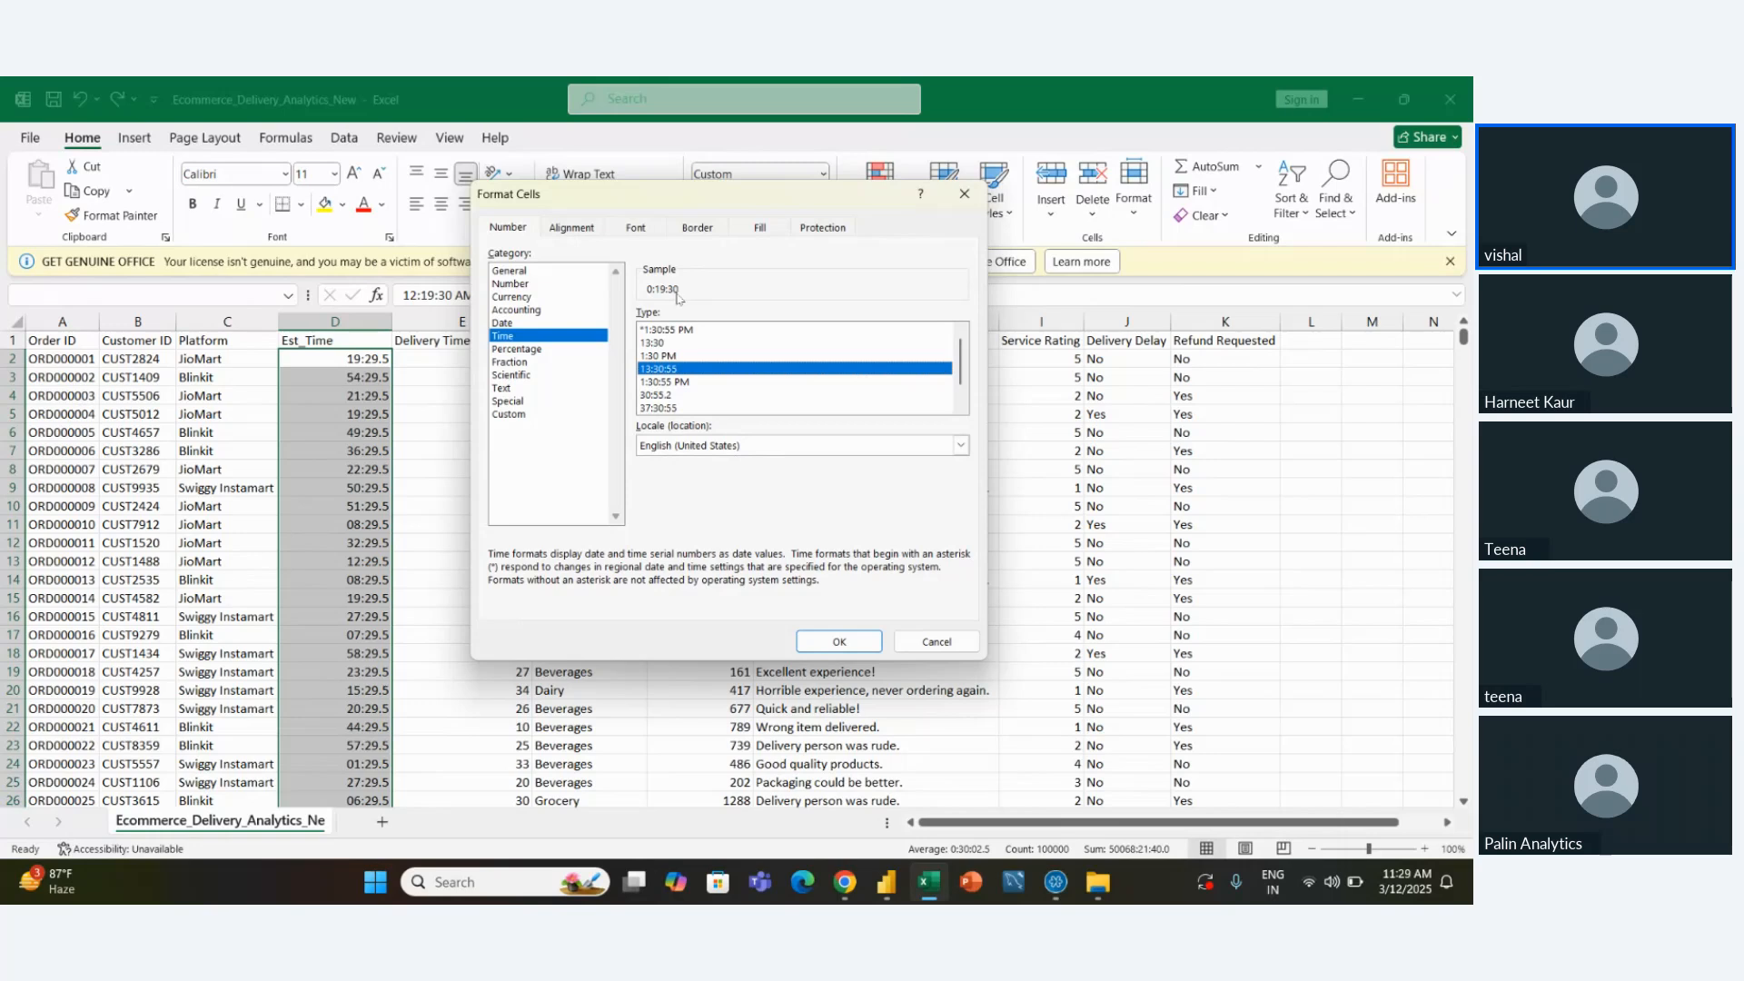
left_click(820, 641)
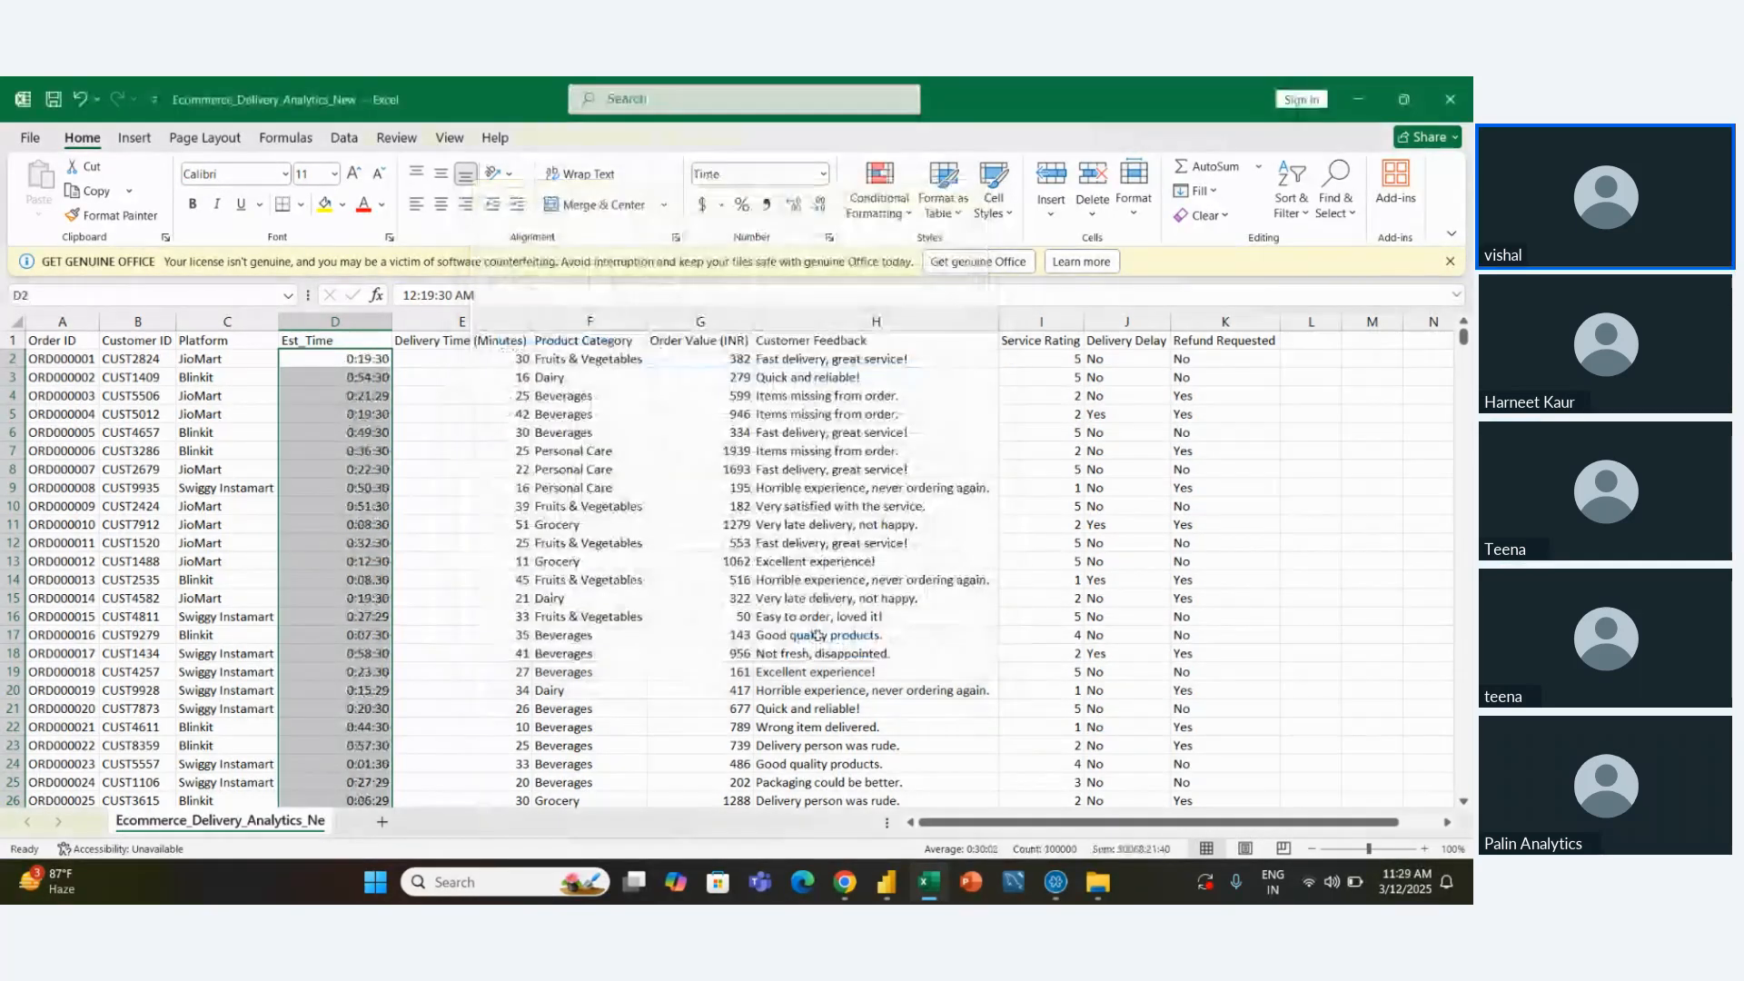
Review the reformatted Est_Time values down the sheet and compare the first rows with Delivery Time (Minutes)
scroll(355, 644, "down", 10)
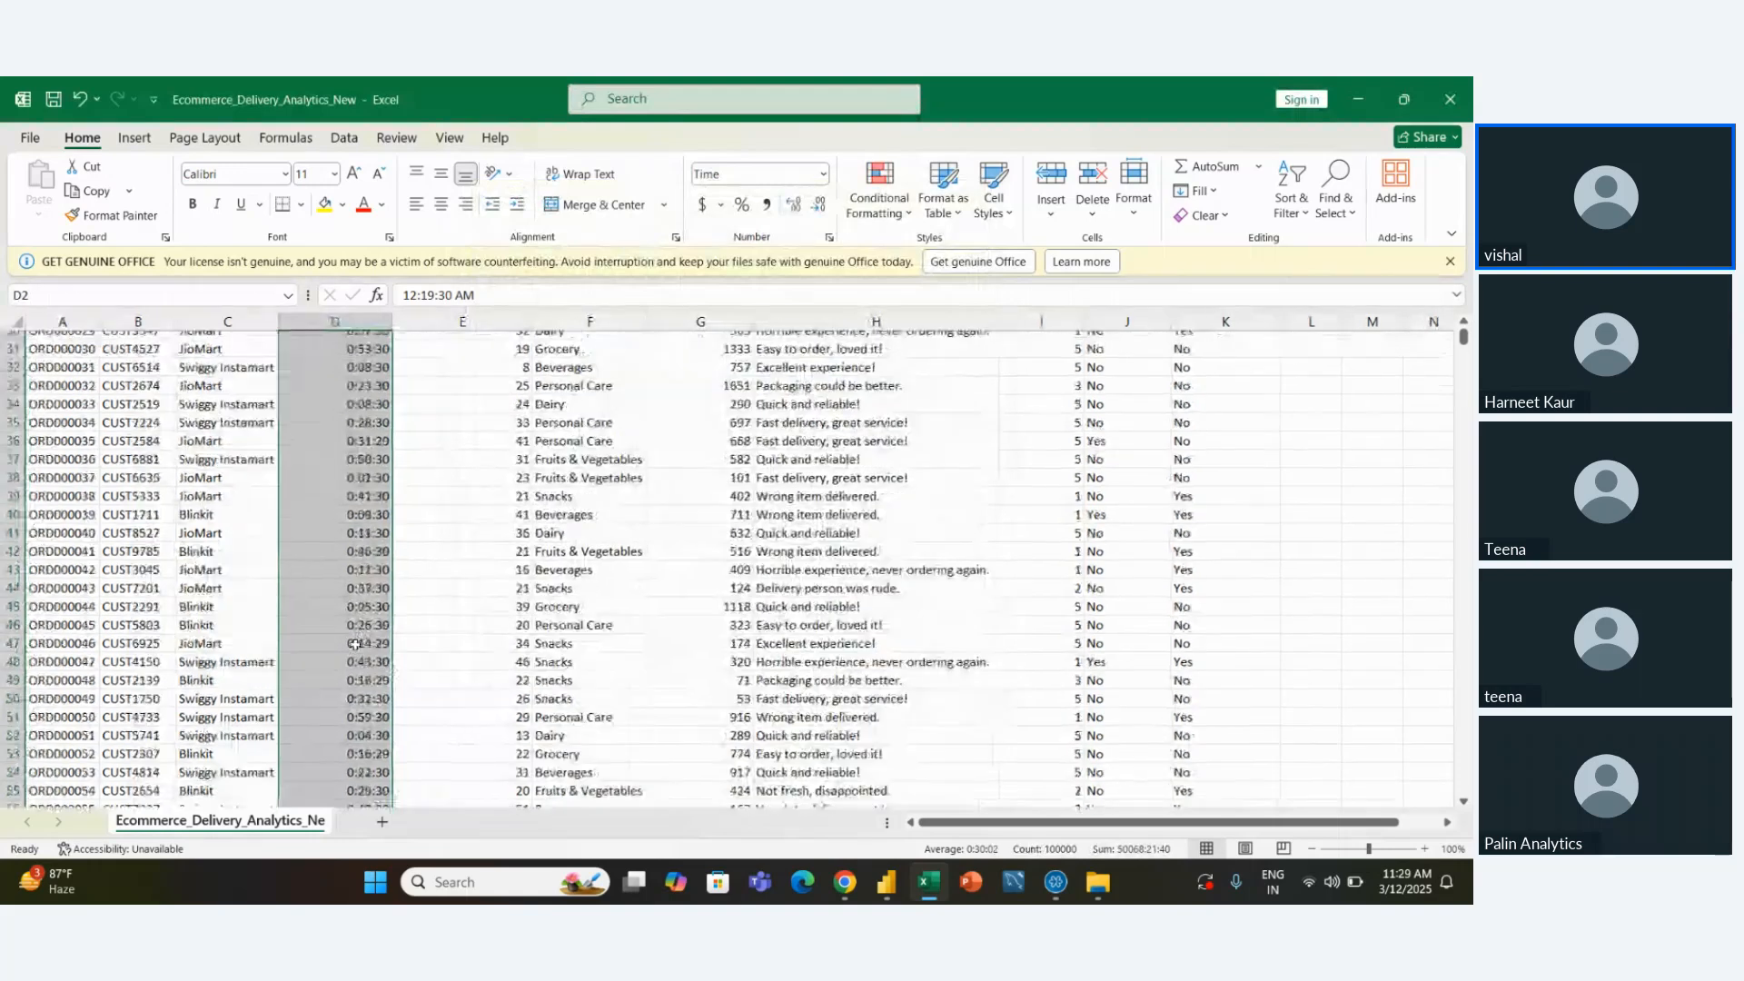
scroll(354, 644, "down", 1)
scroll(354, 644, "down", 20)
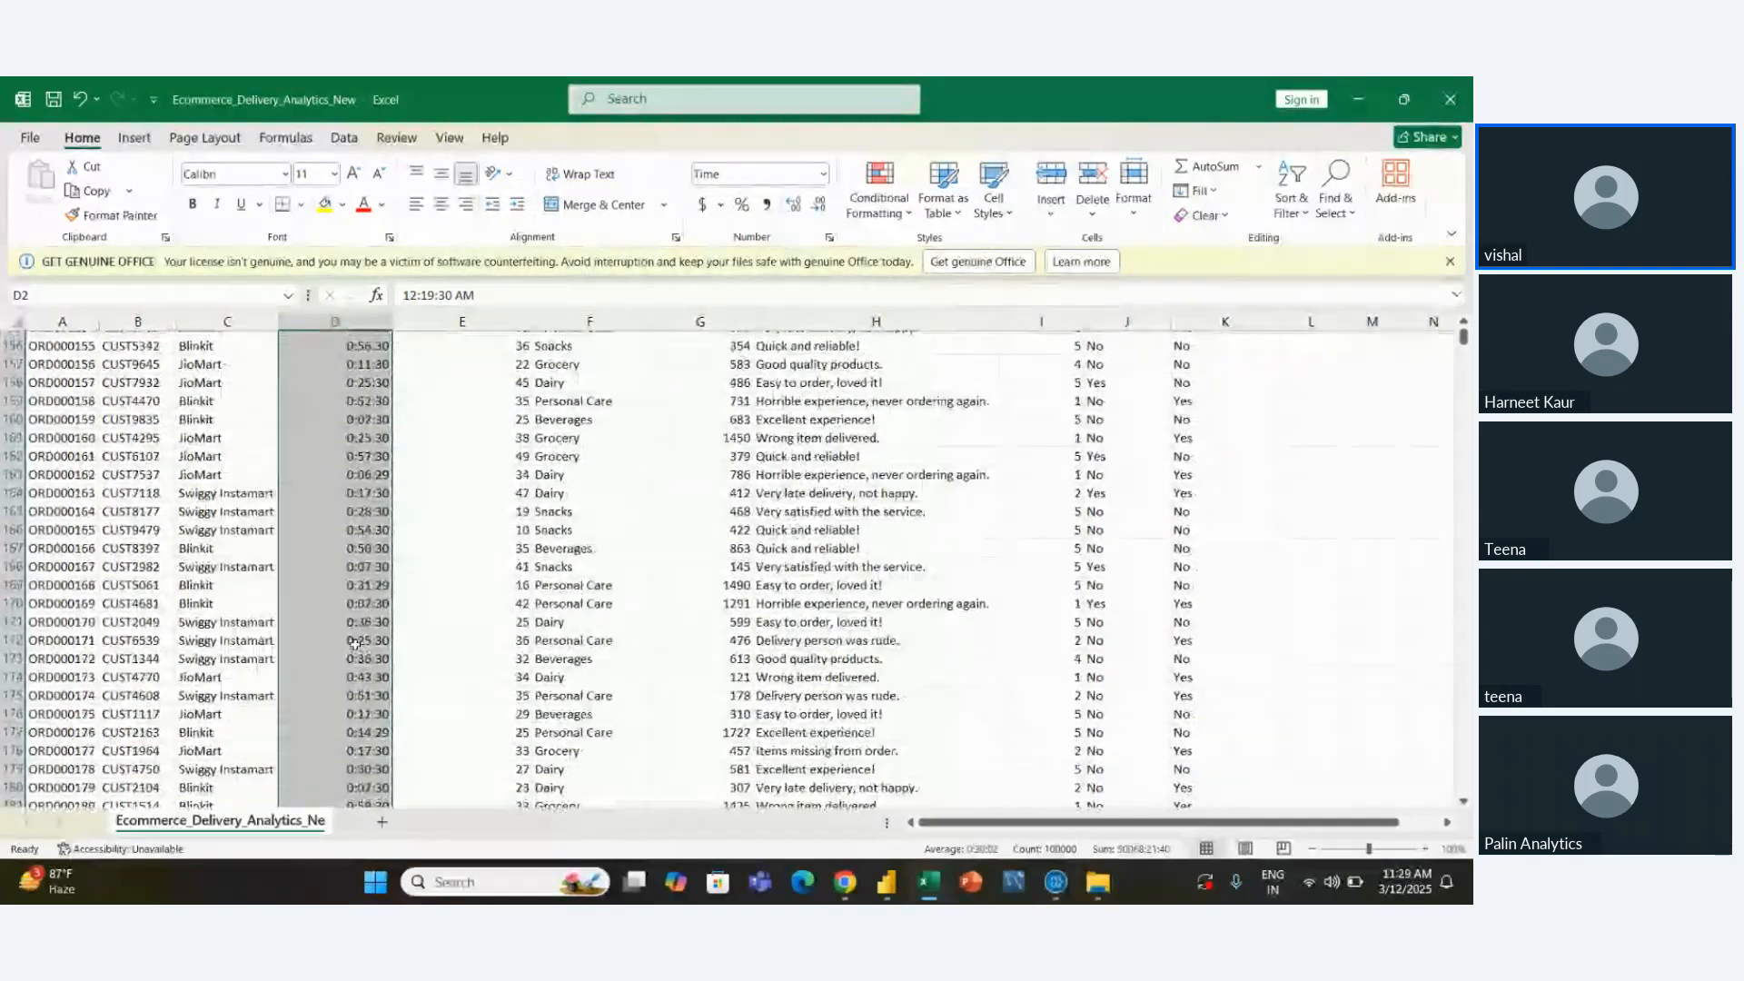
scroll(354, 644, "up", 20)
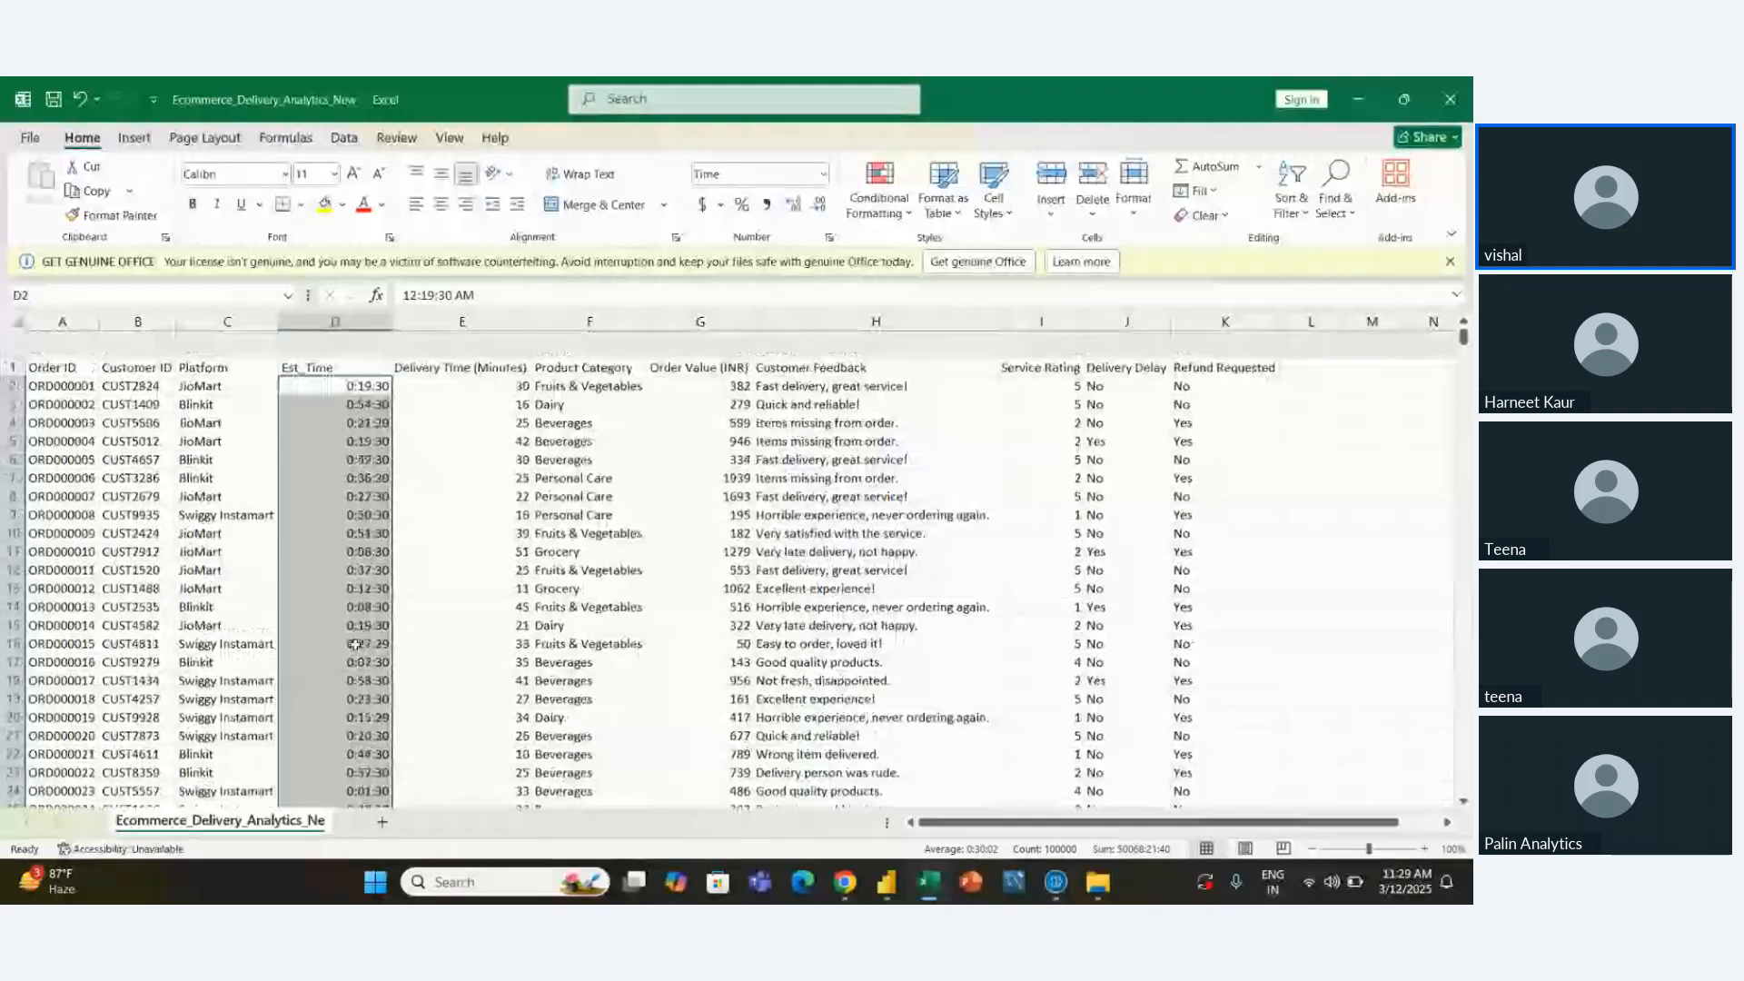
left_click(345, 360)
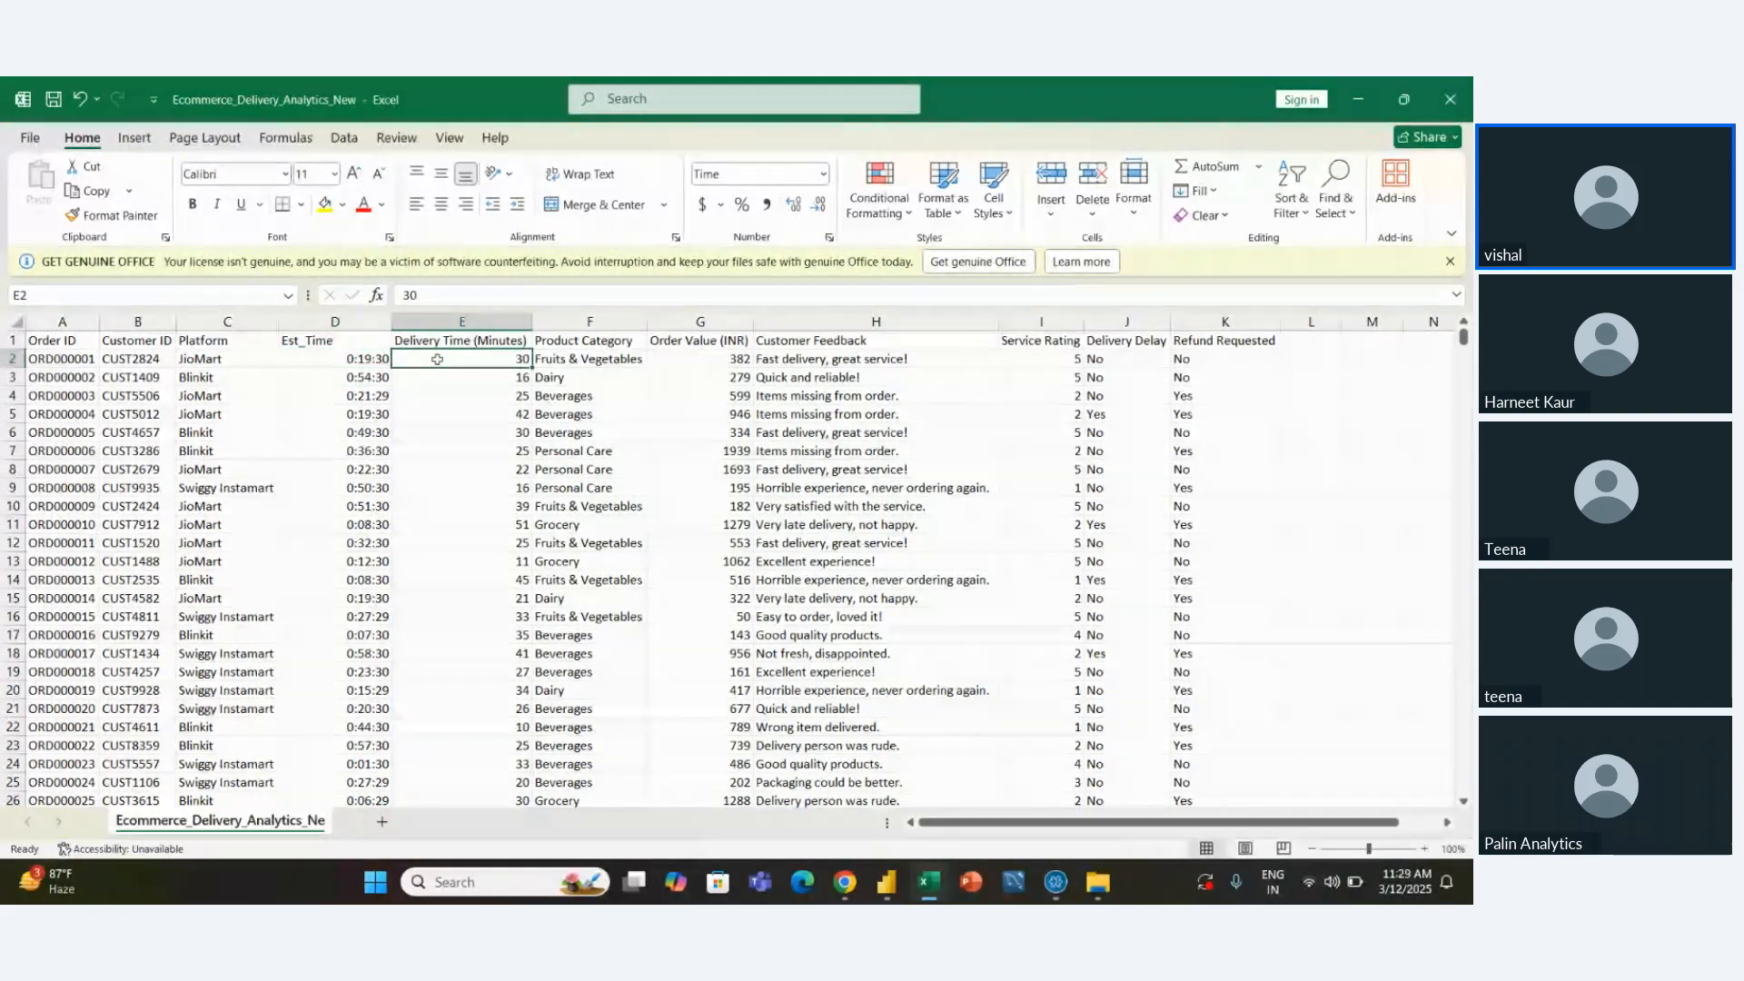
left_click(376, 381)
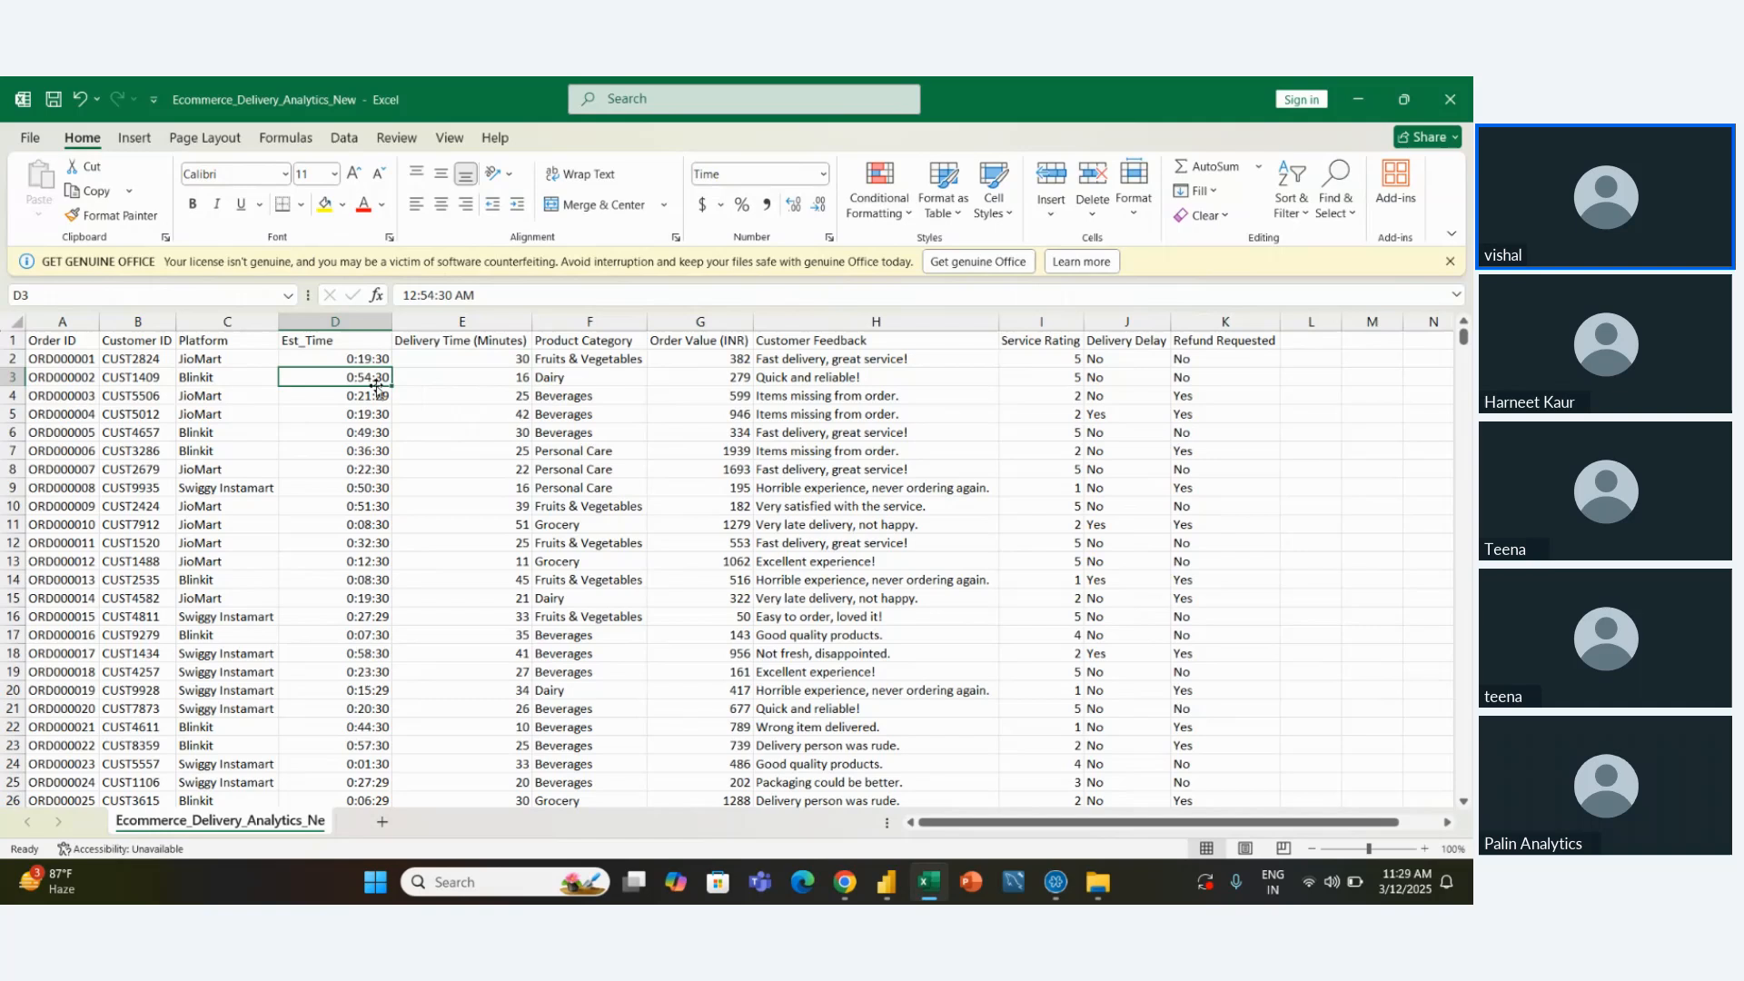
left_click(495, 376)
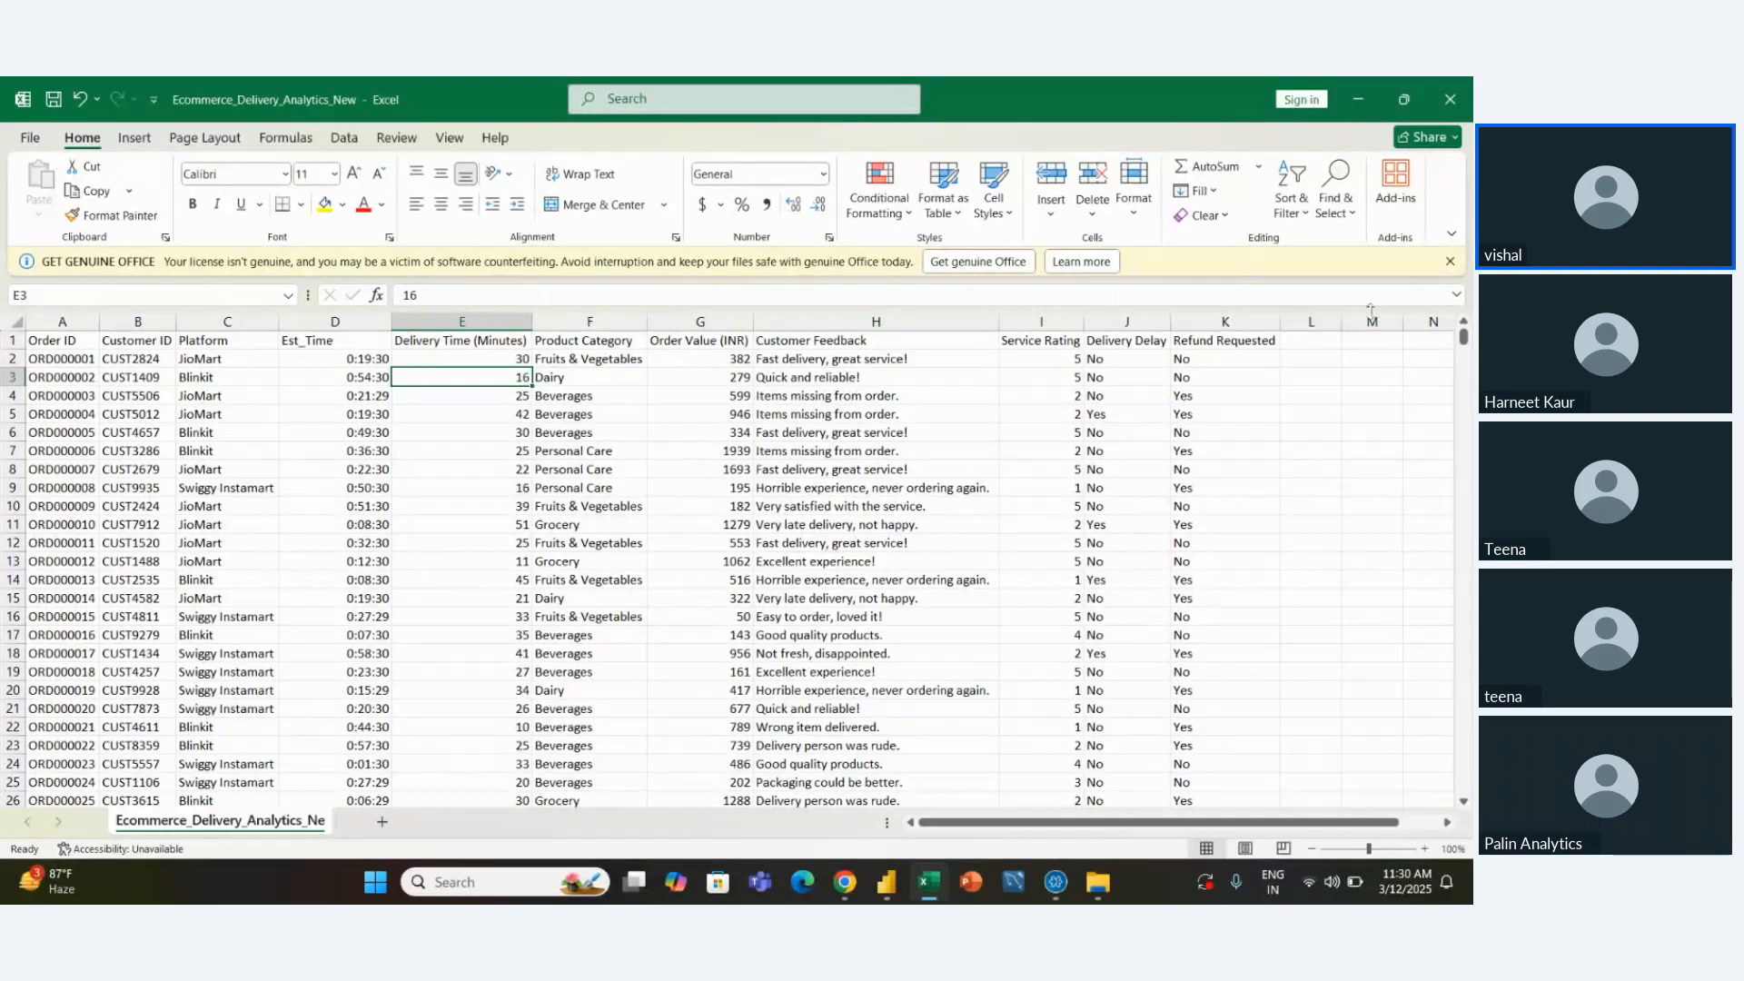
Add a new column header Delivery_status in cell L1
left_click(1315, 339)
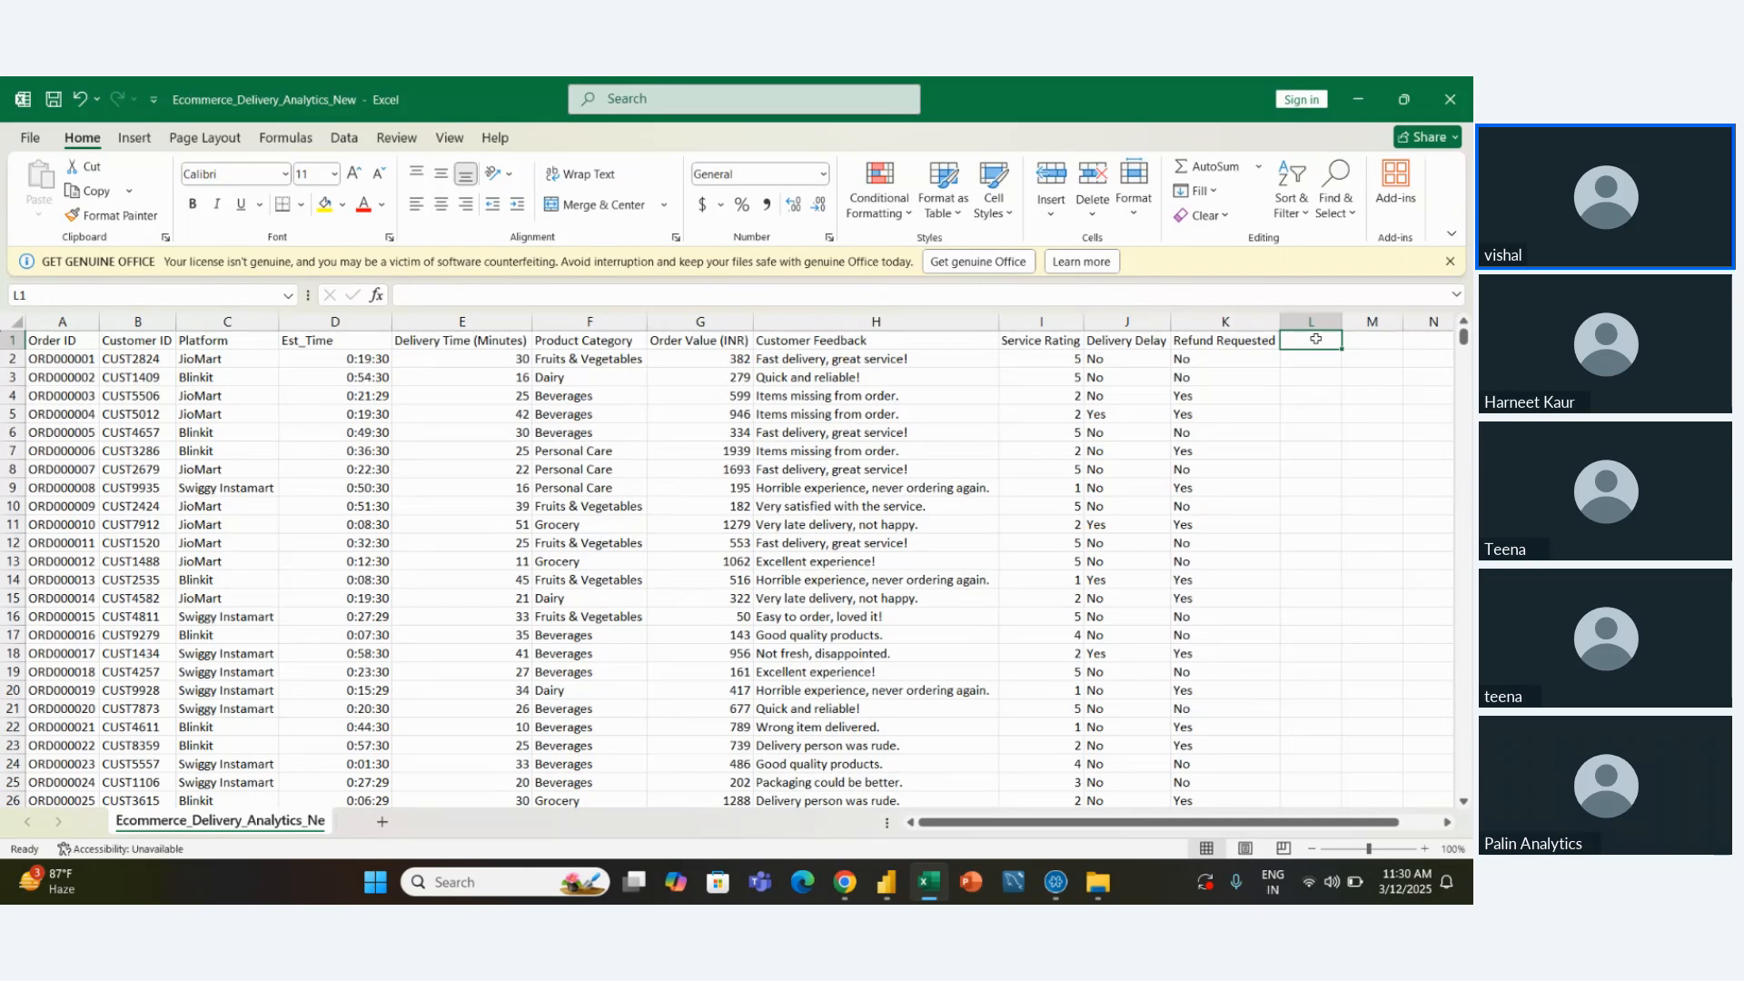
double_click(1316, 339)
type("De")
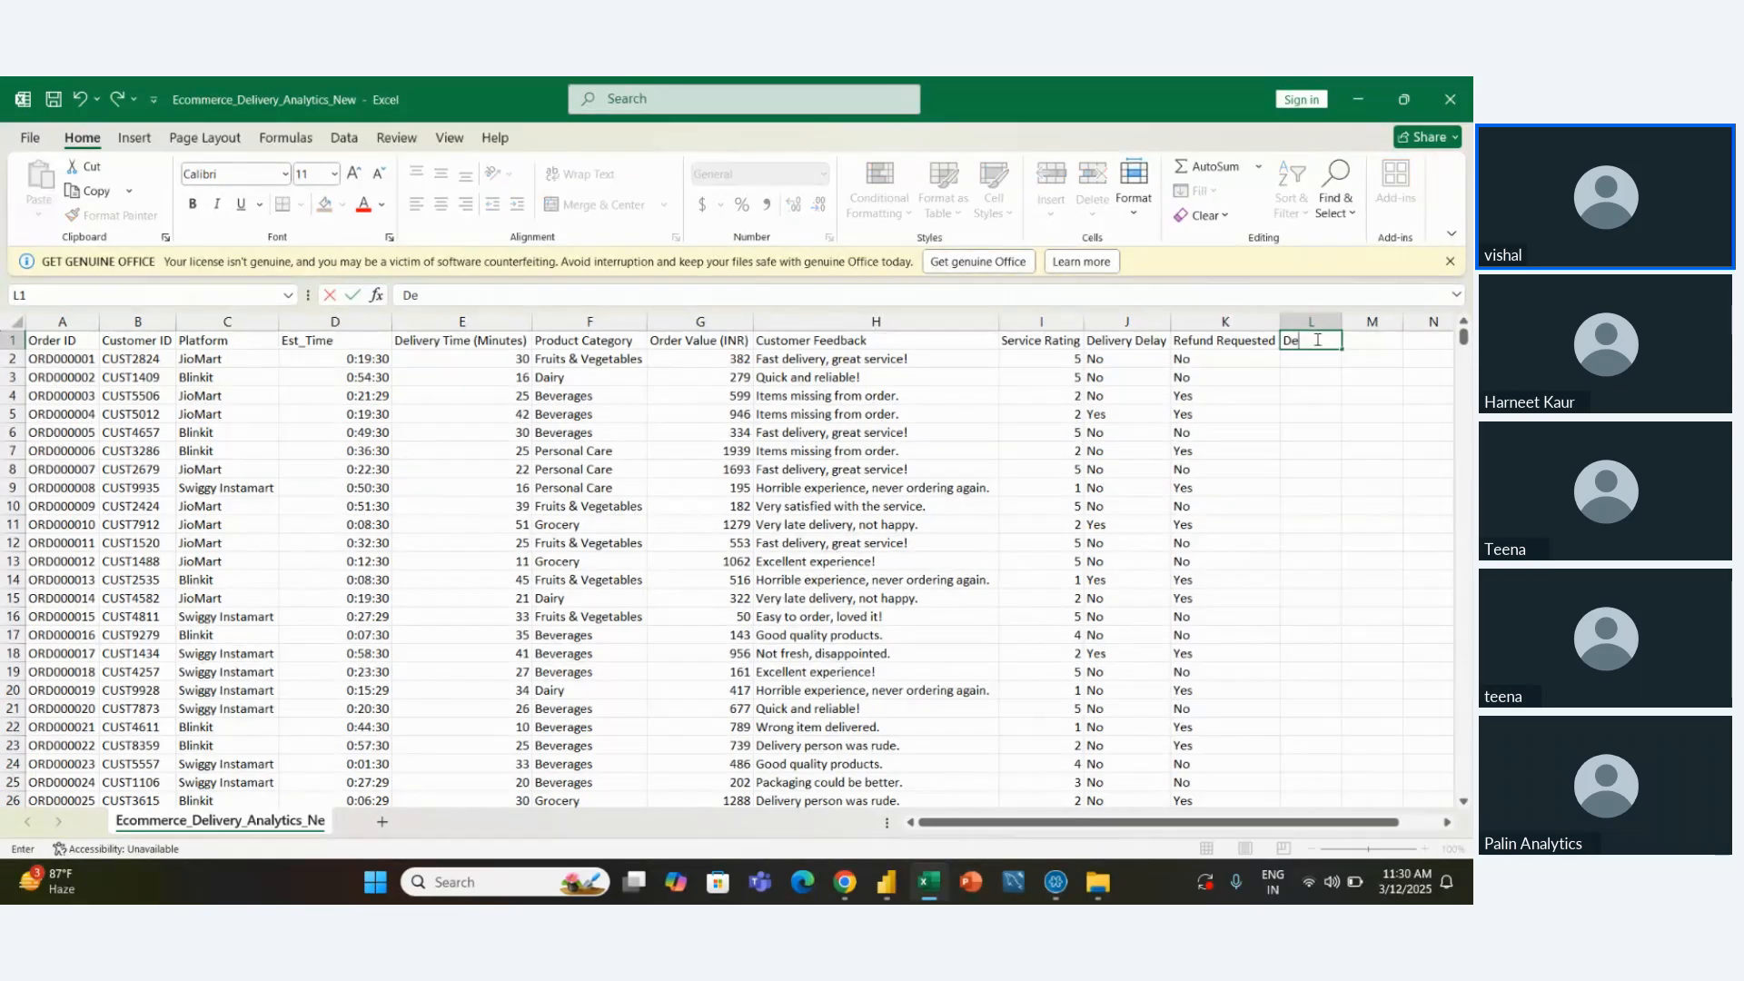
type("li")
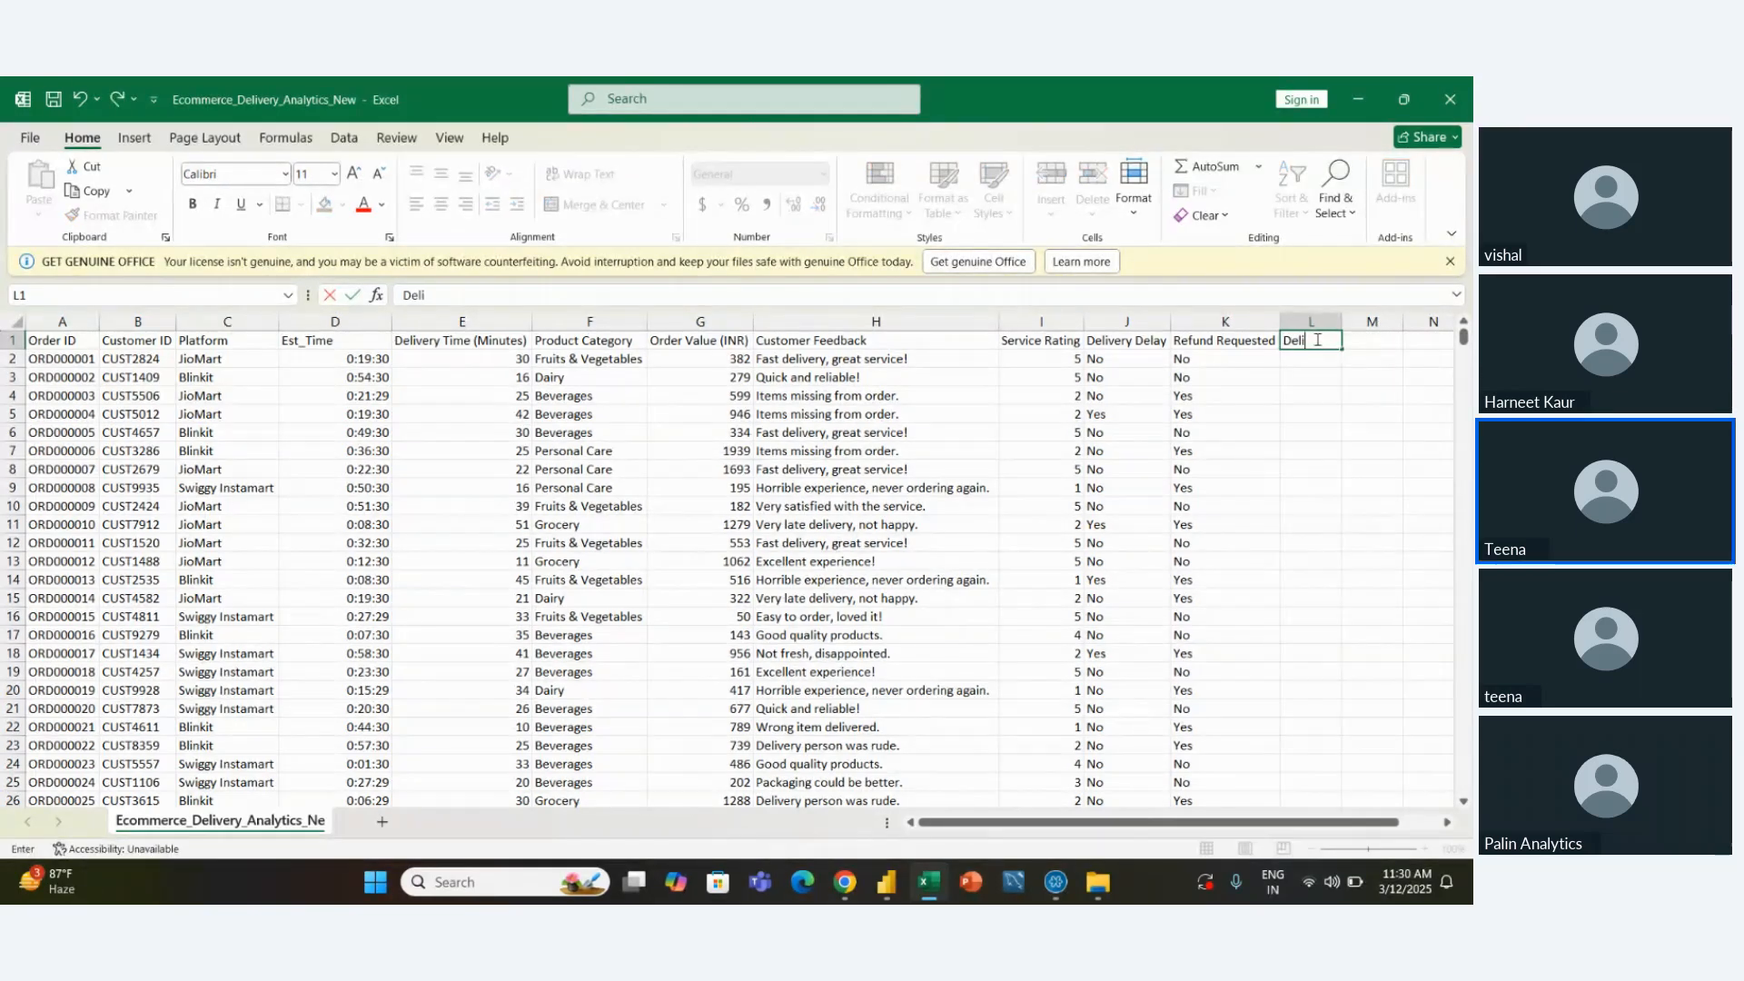
type("very")
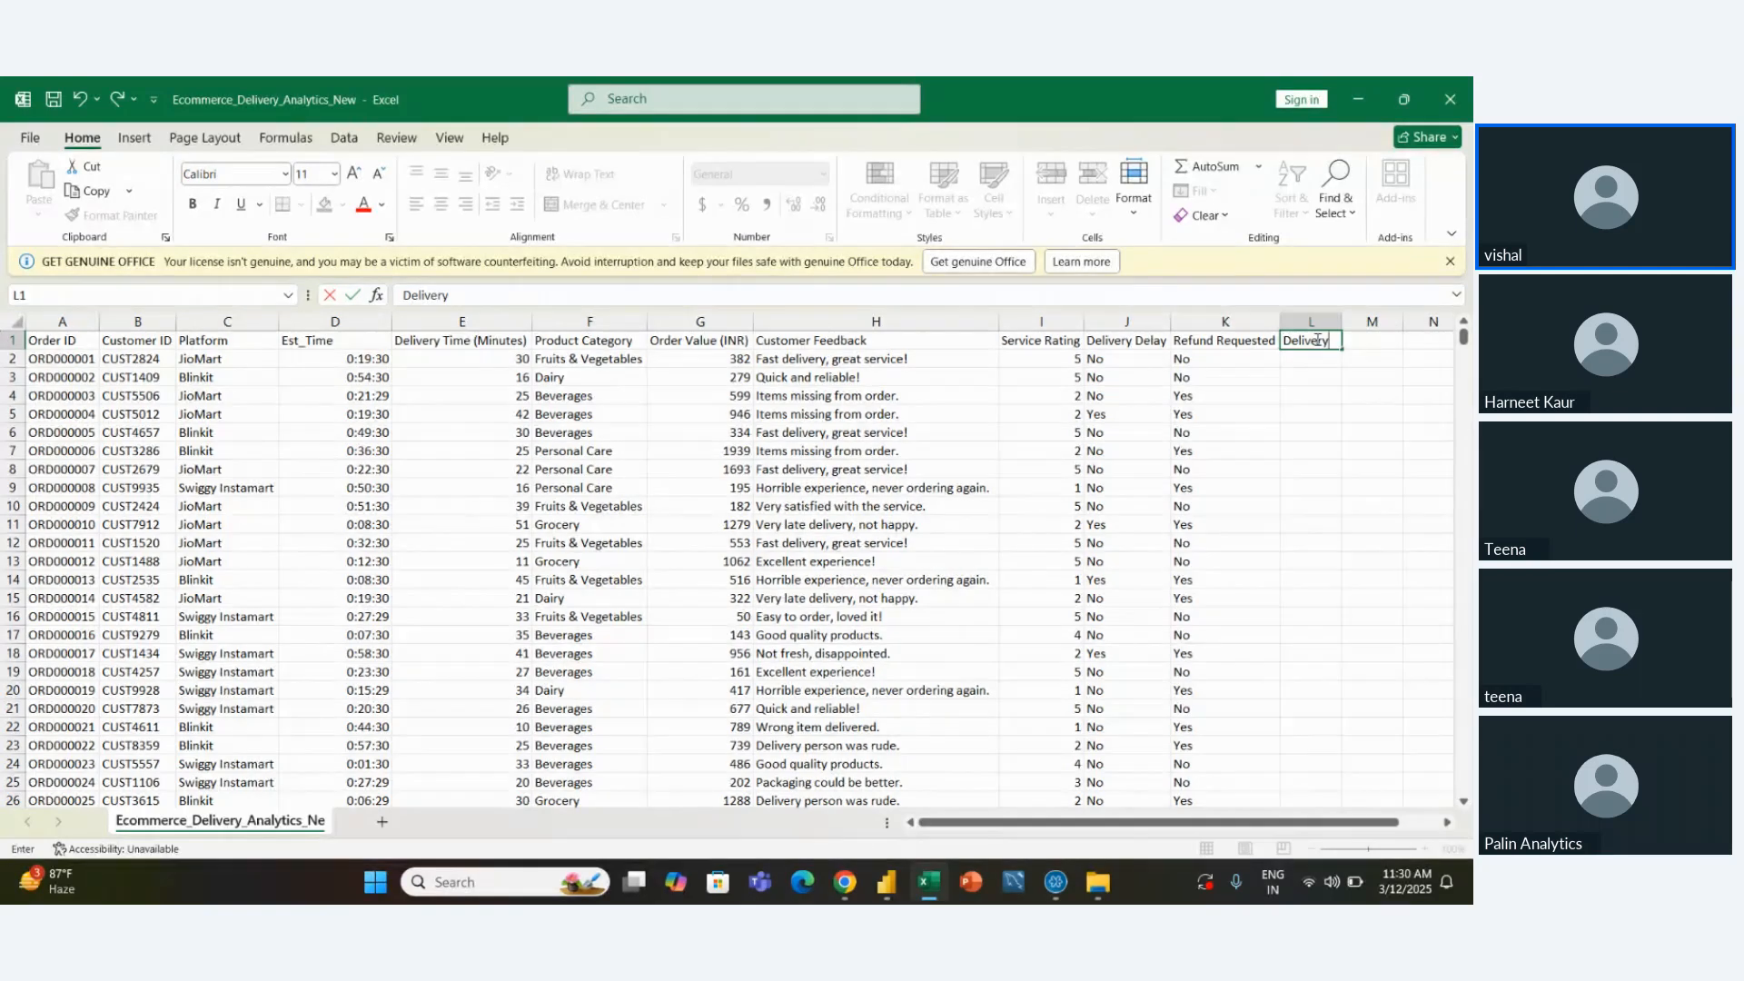
type("_status")
key("Return")
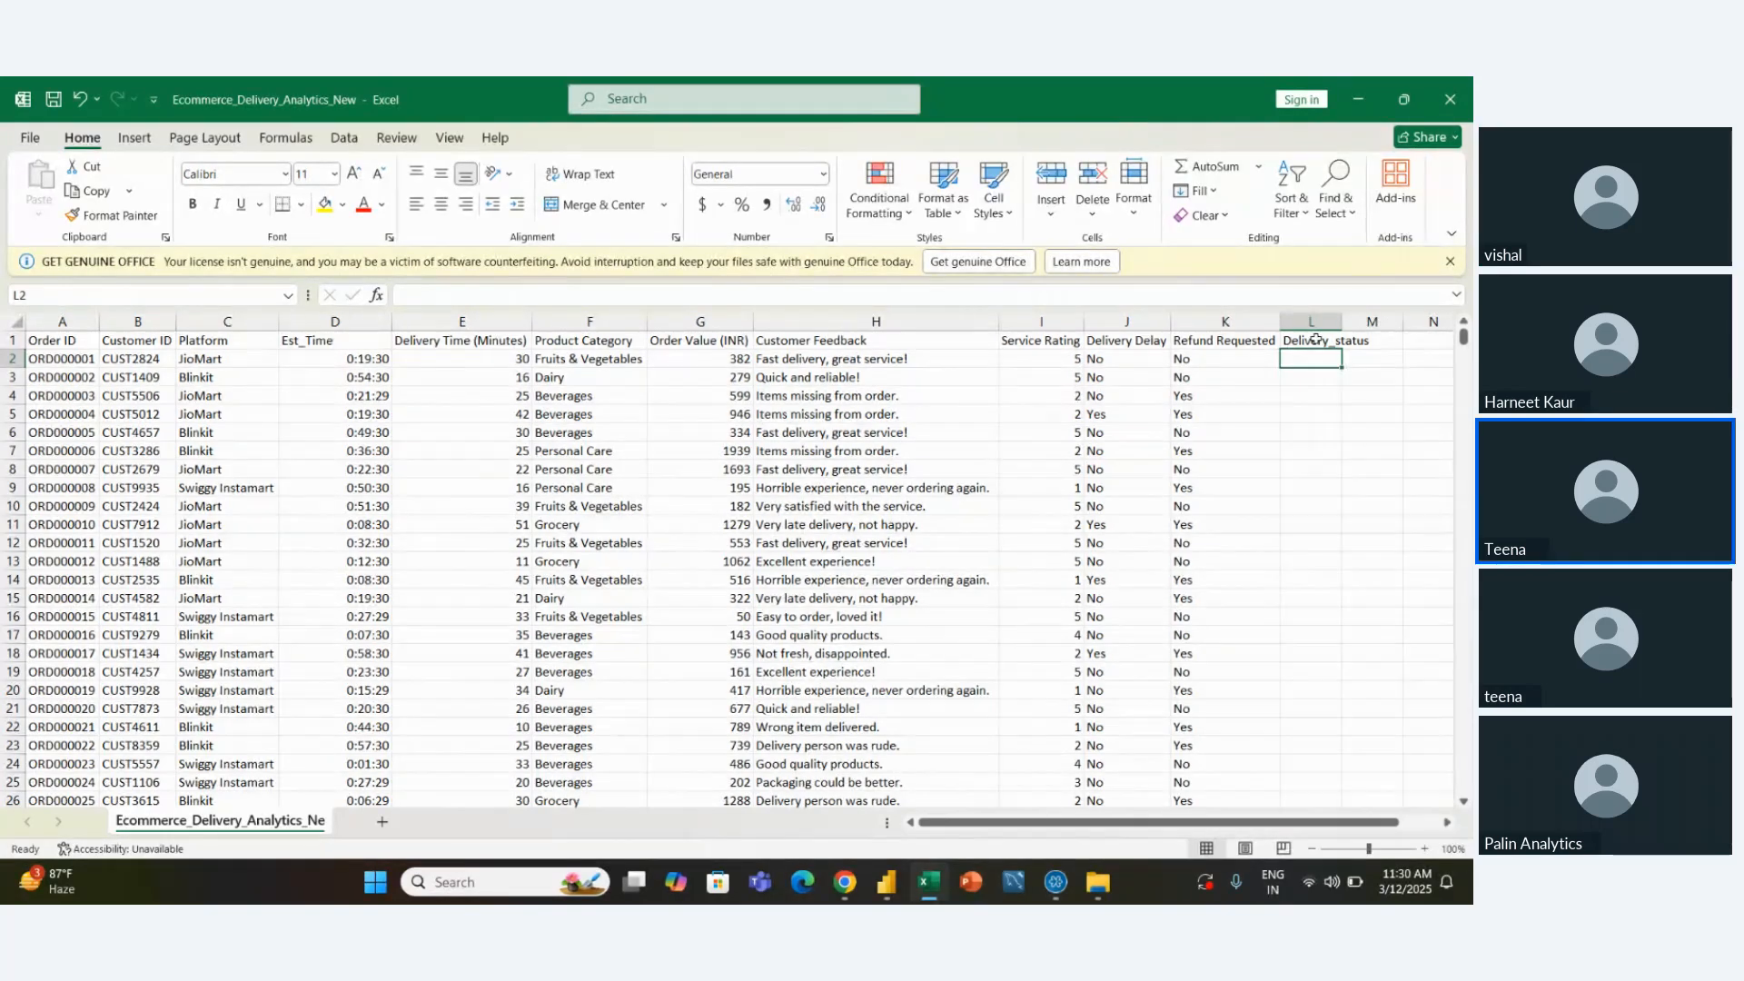
Enter the formula =IF(J:J="No","on Time","Delay") in L2 to derive the status from the Delivery Delay column
type("=")
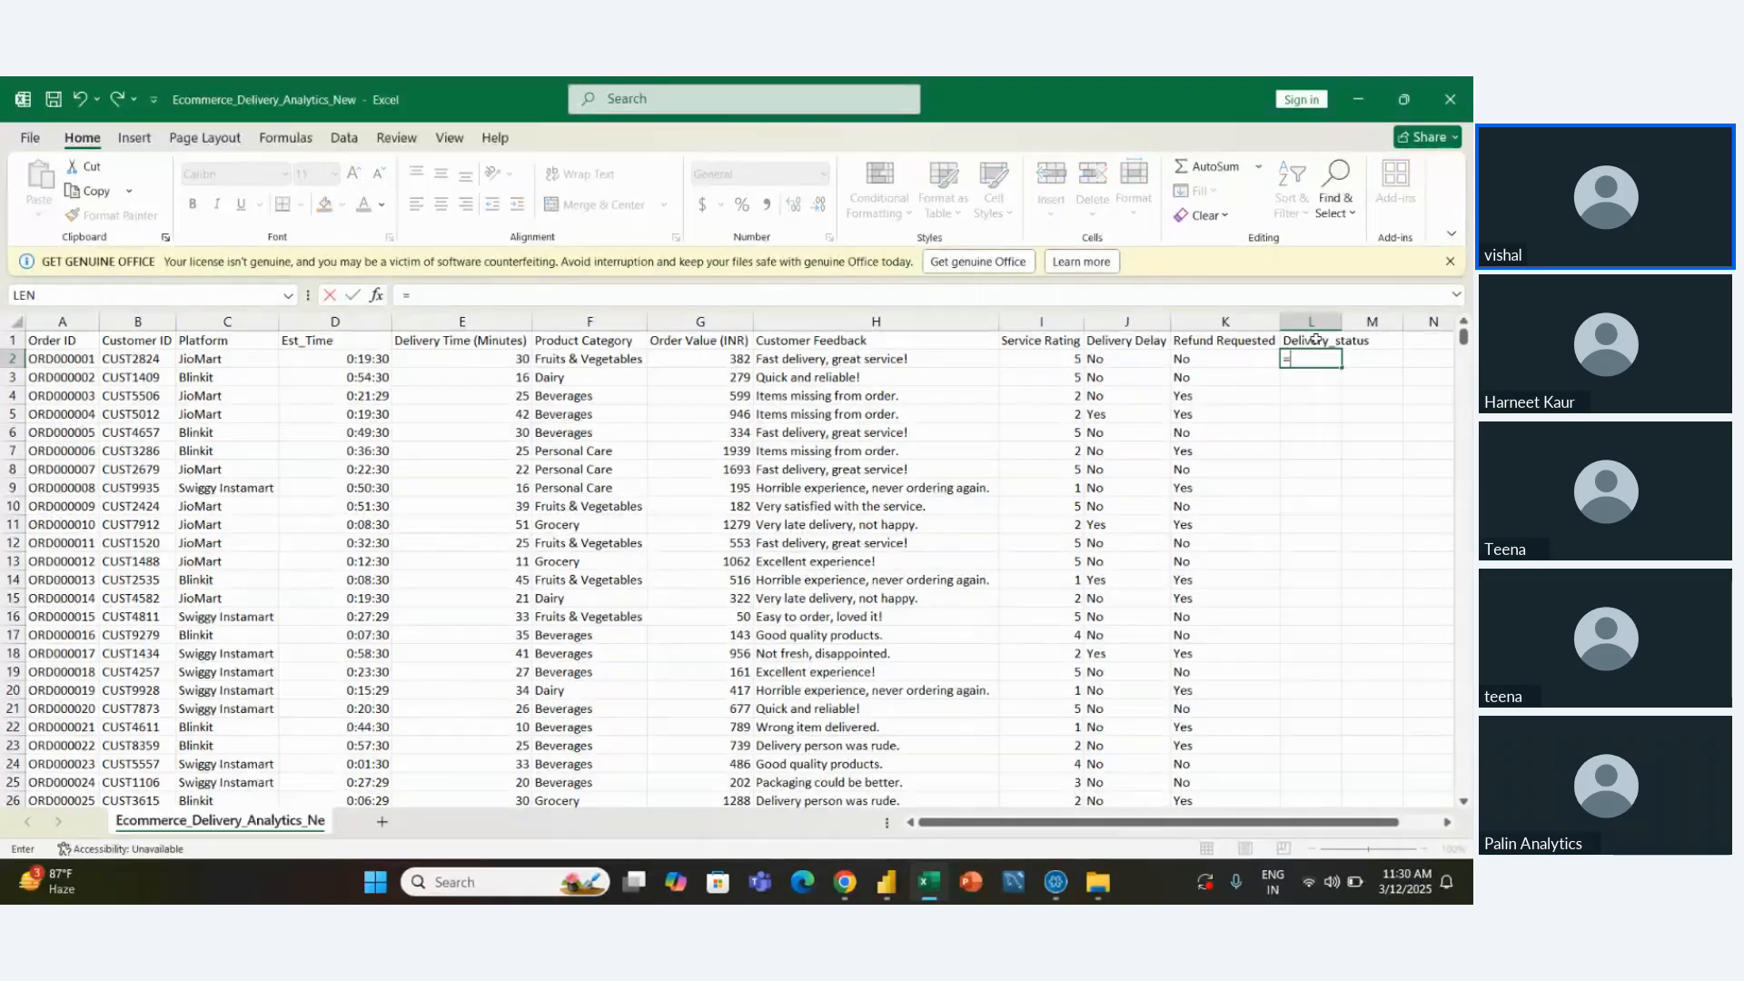
type("ifs")
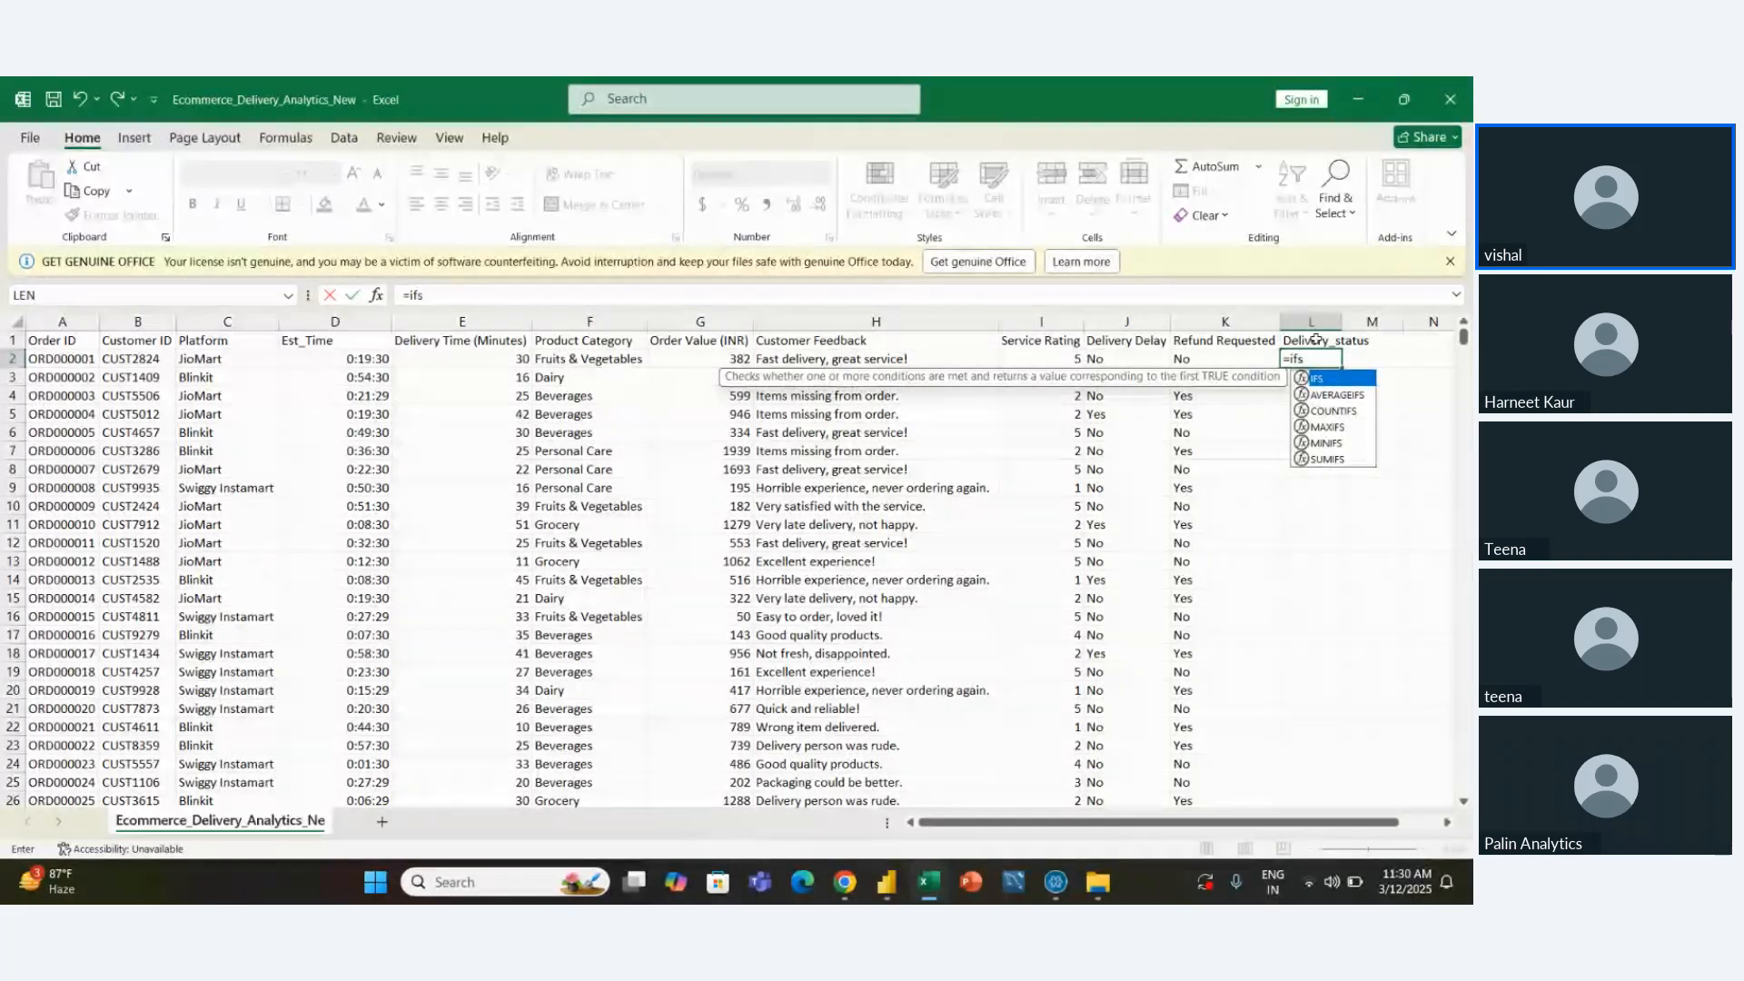
key("BackSpace")
key("Tab")
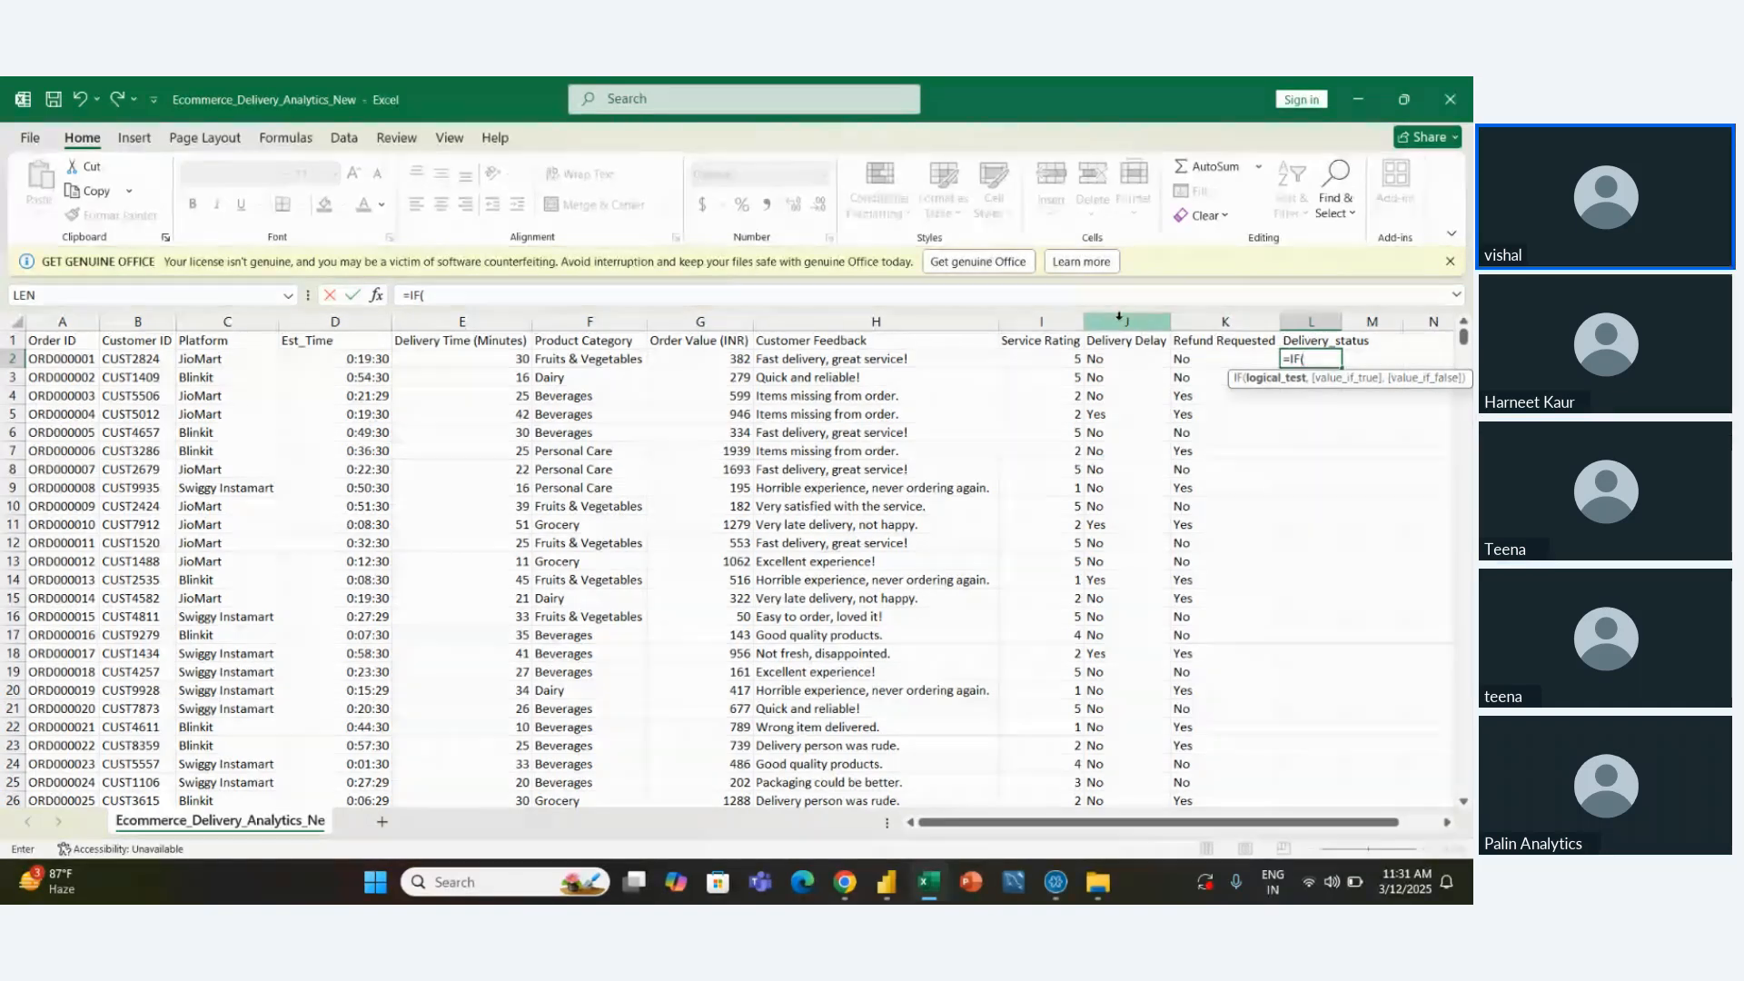
left_click(1120, 318)
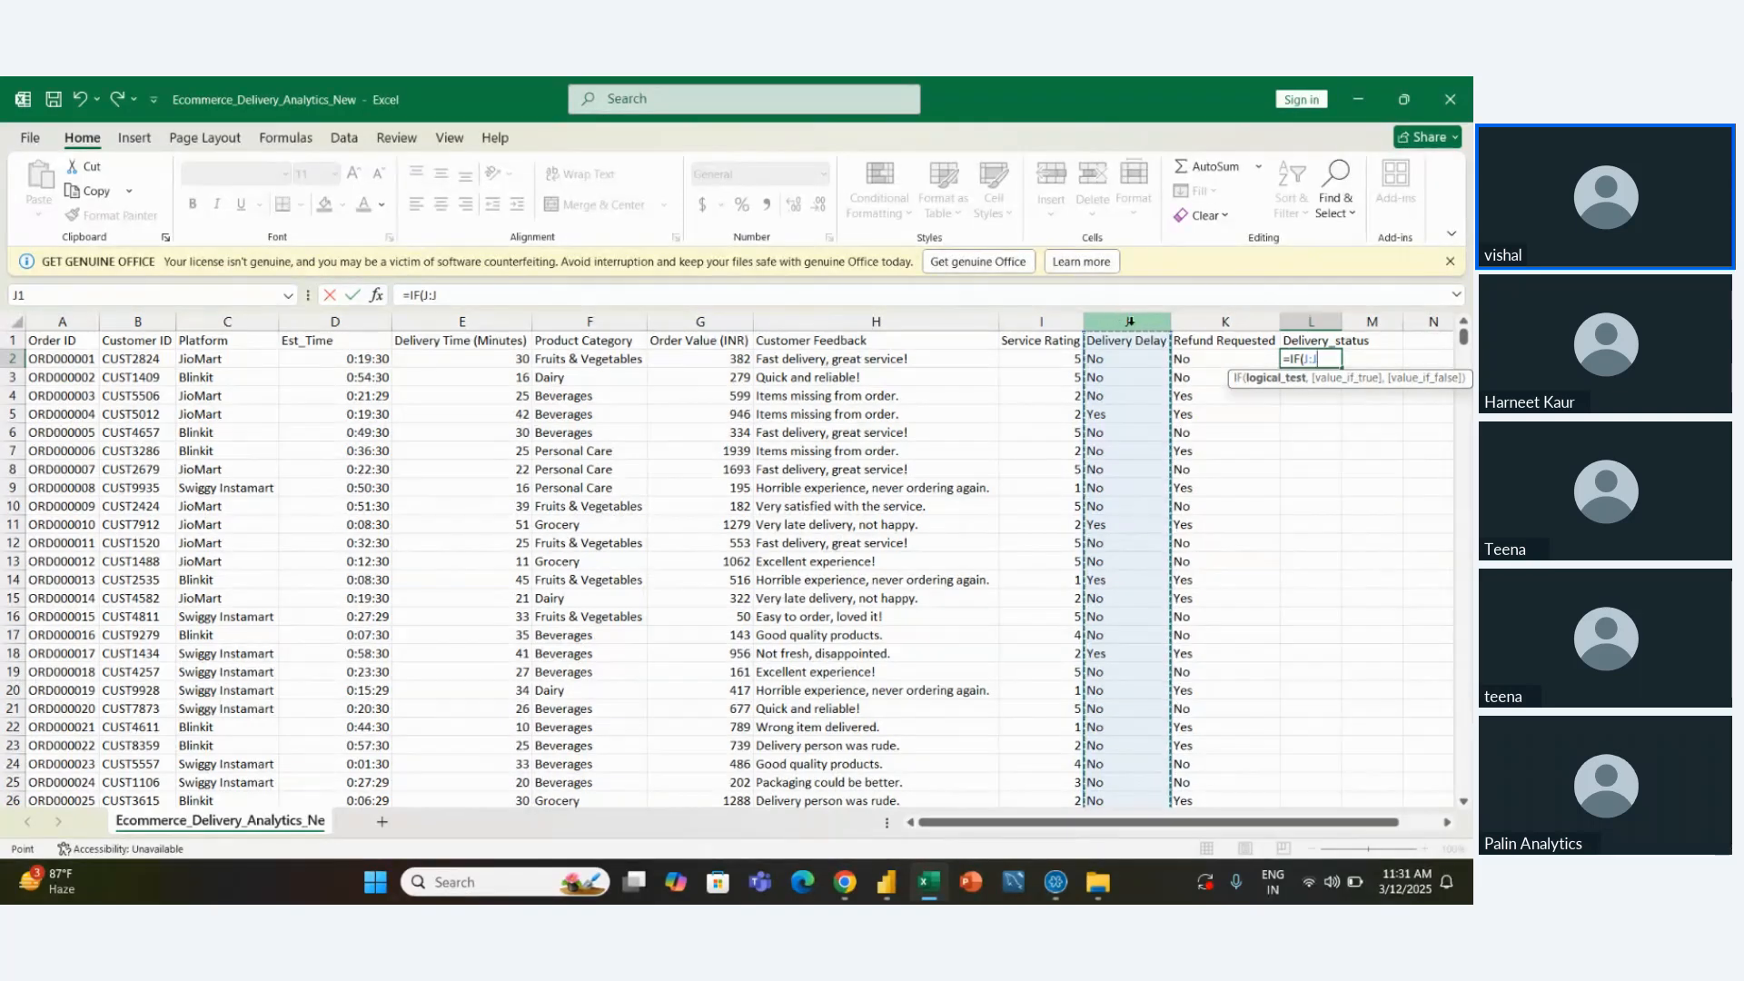
type("=")
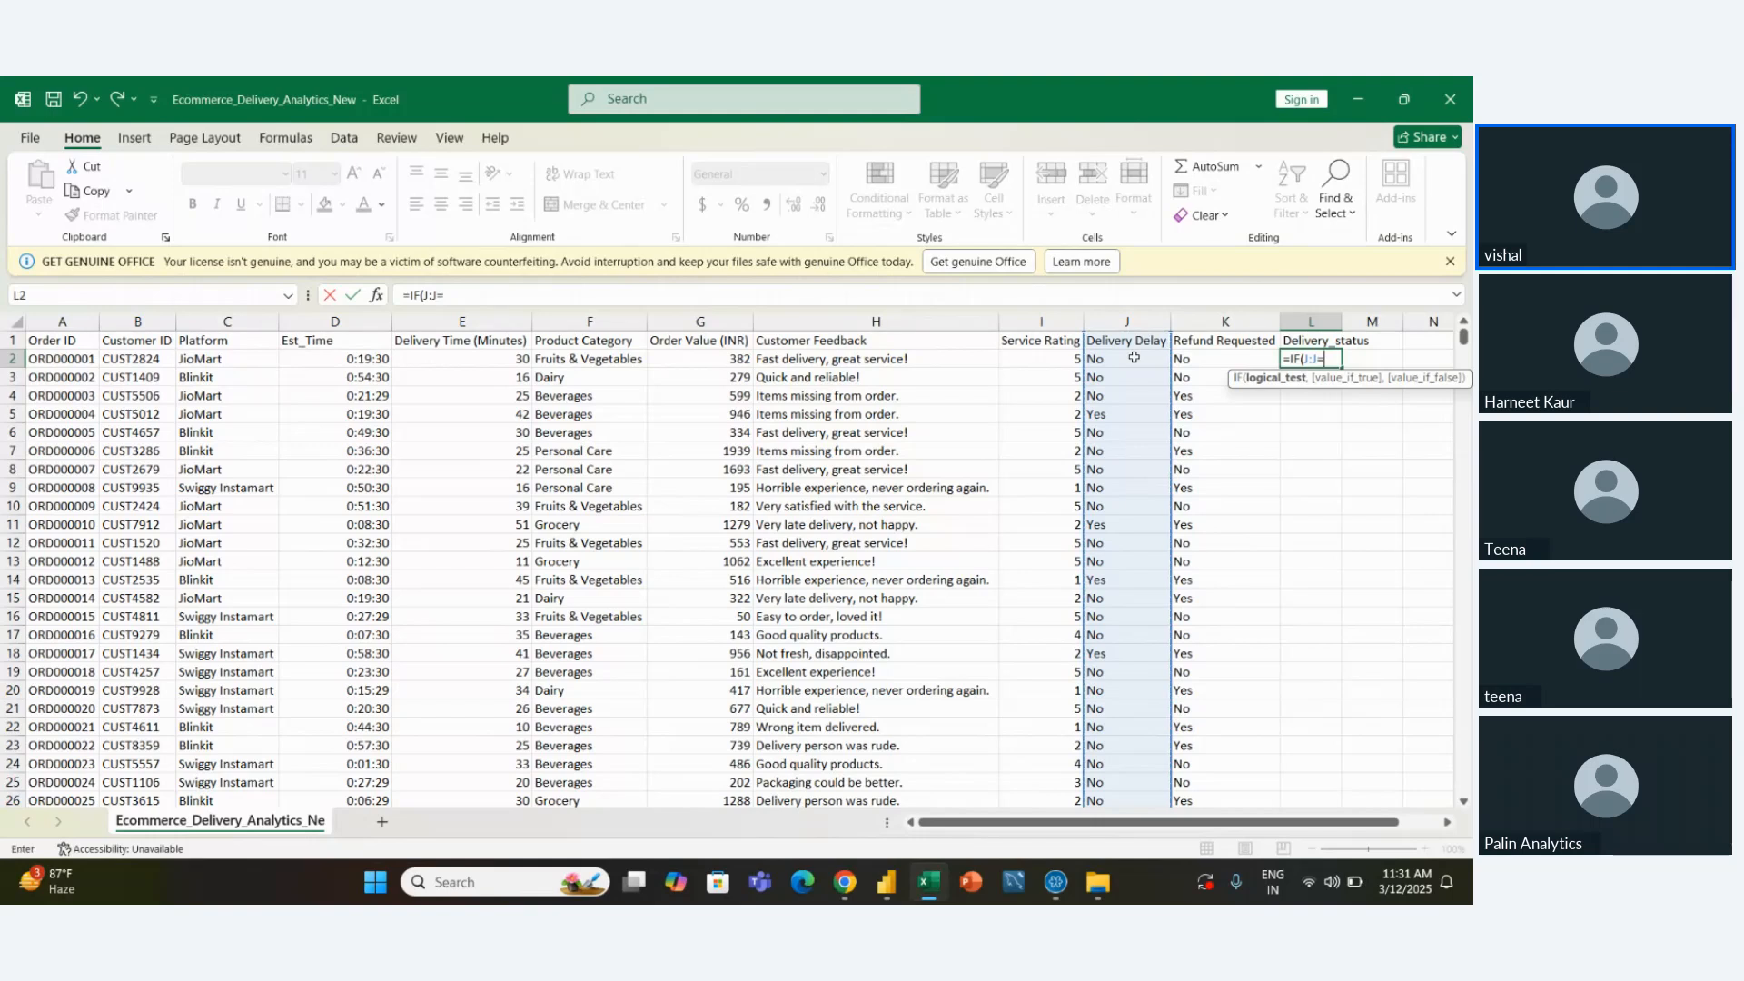
type("\"No\"")
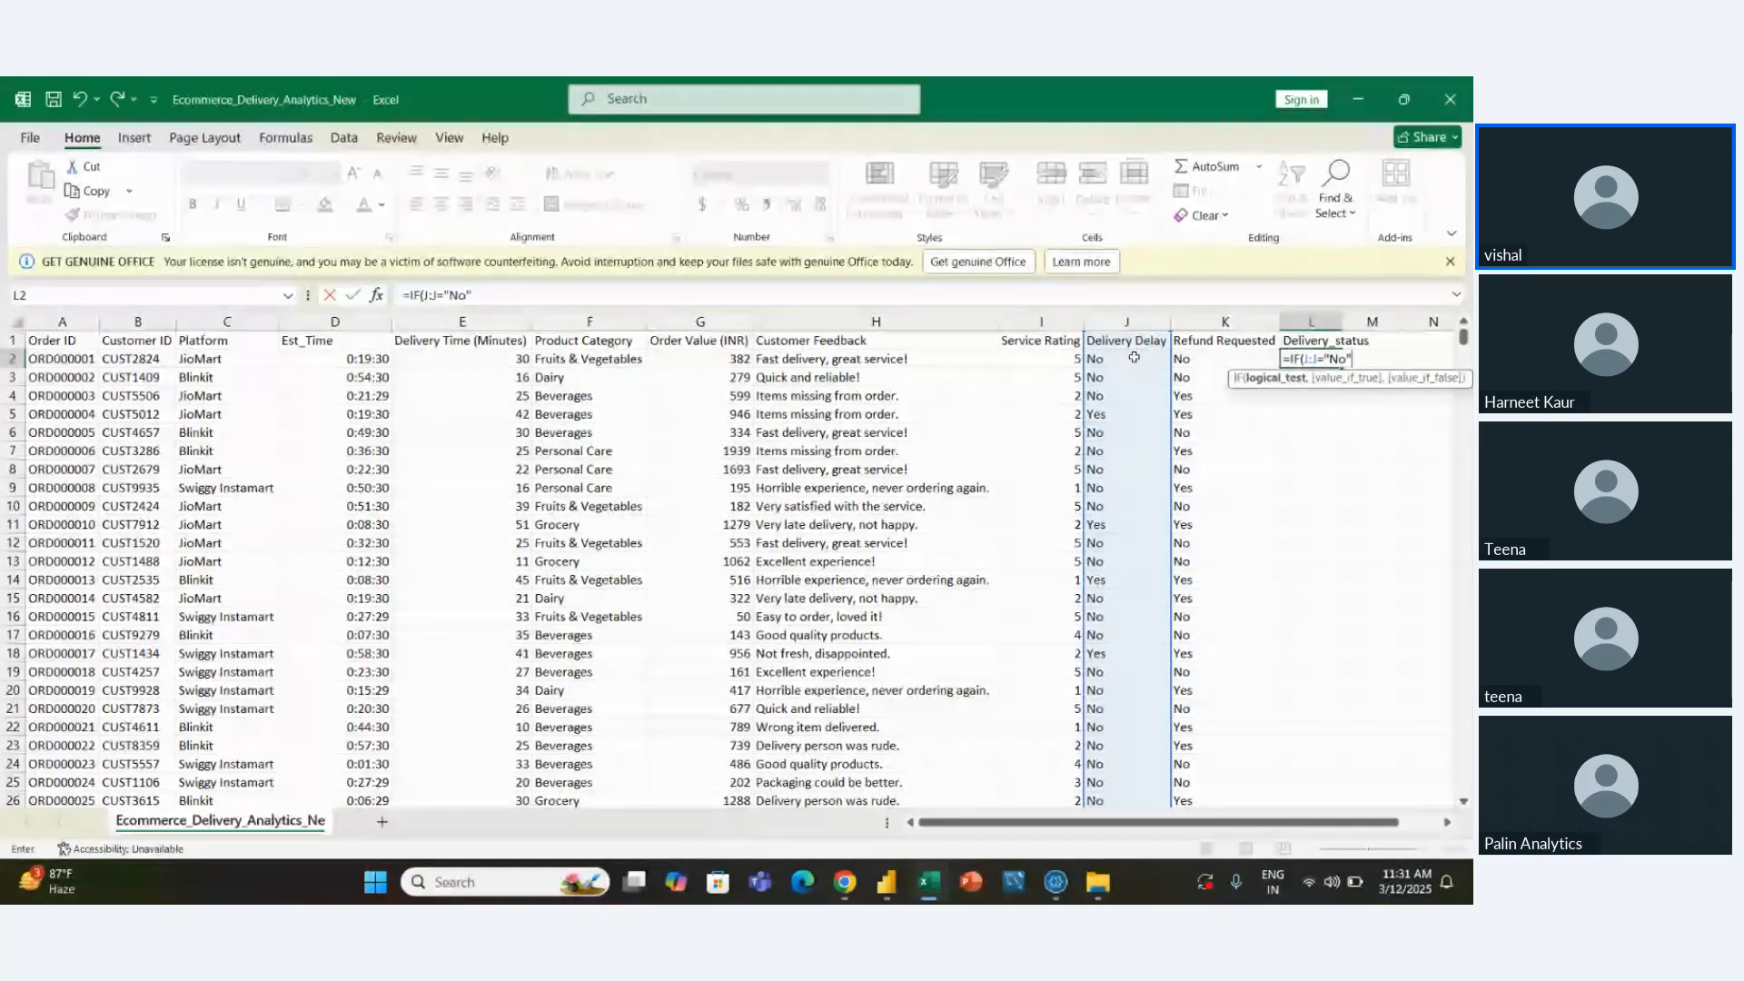
type(",")
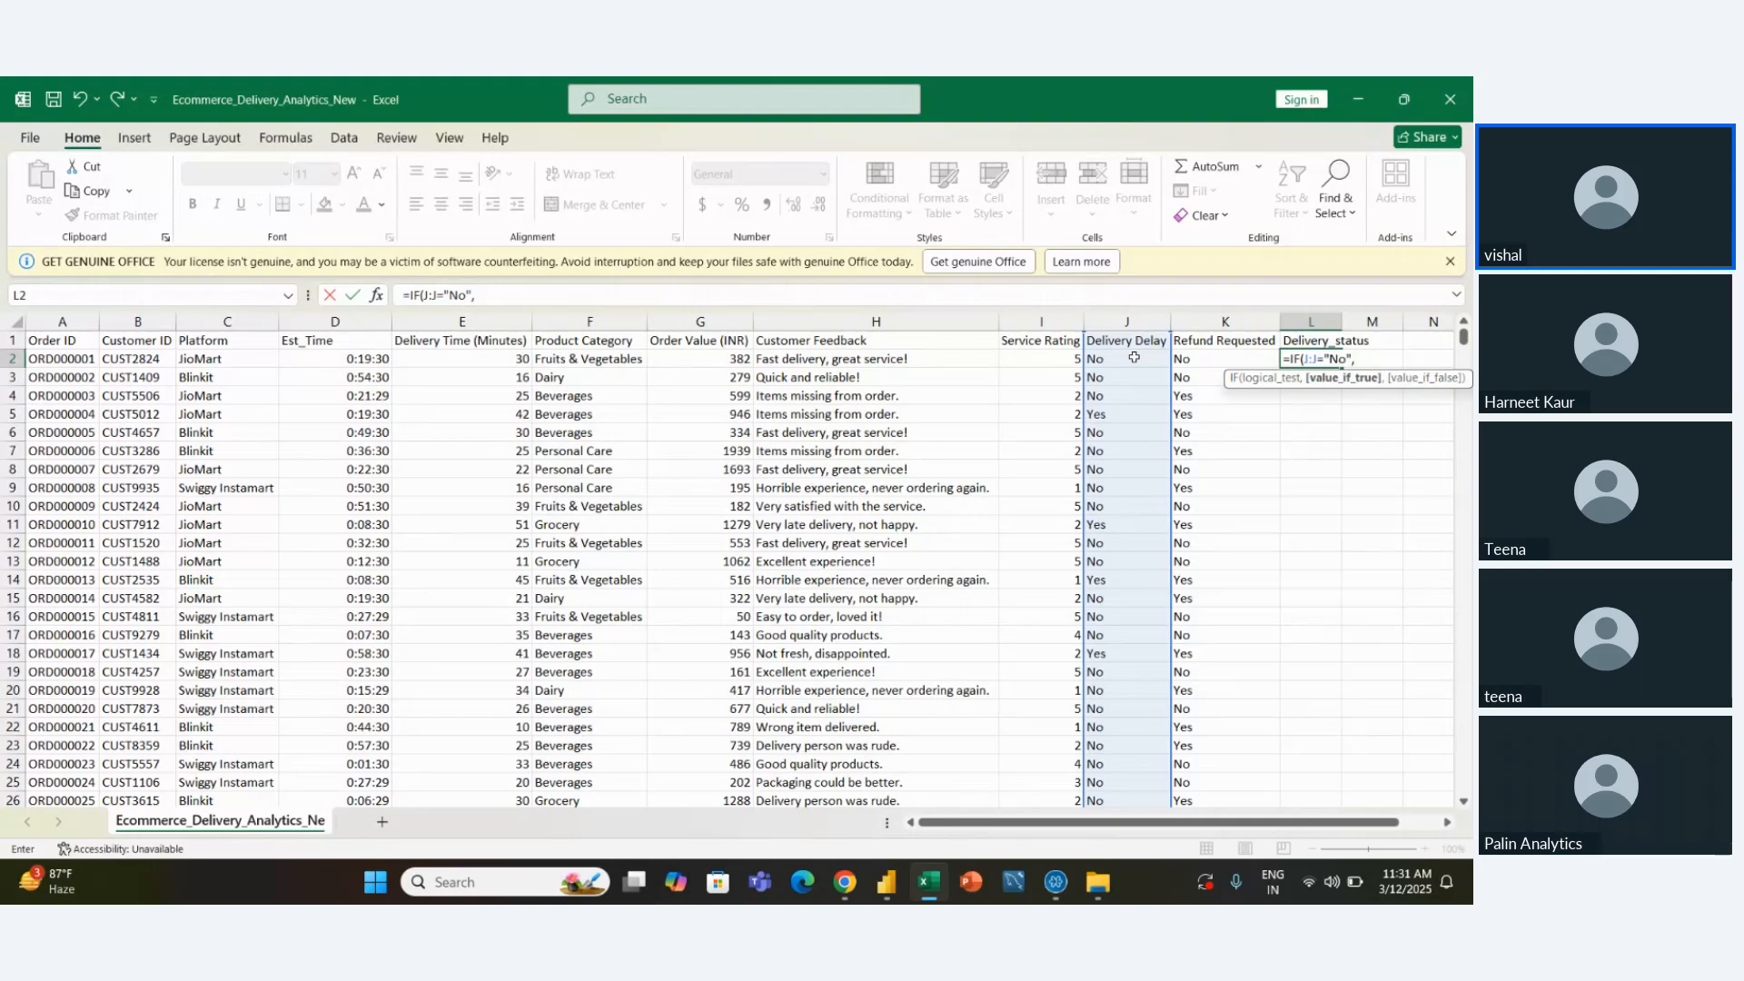
type("\"on Time\",")
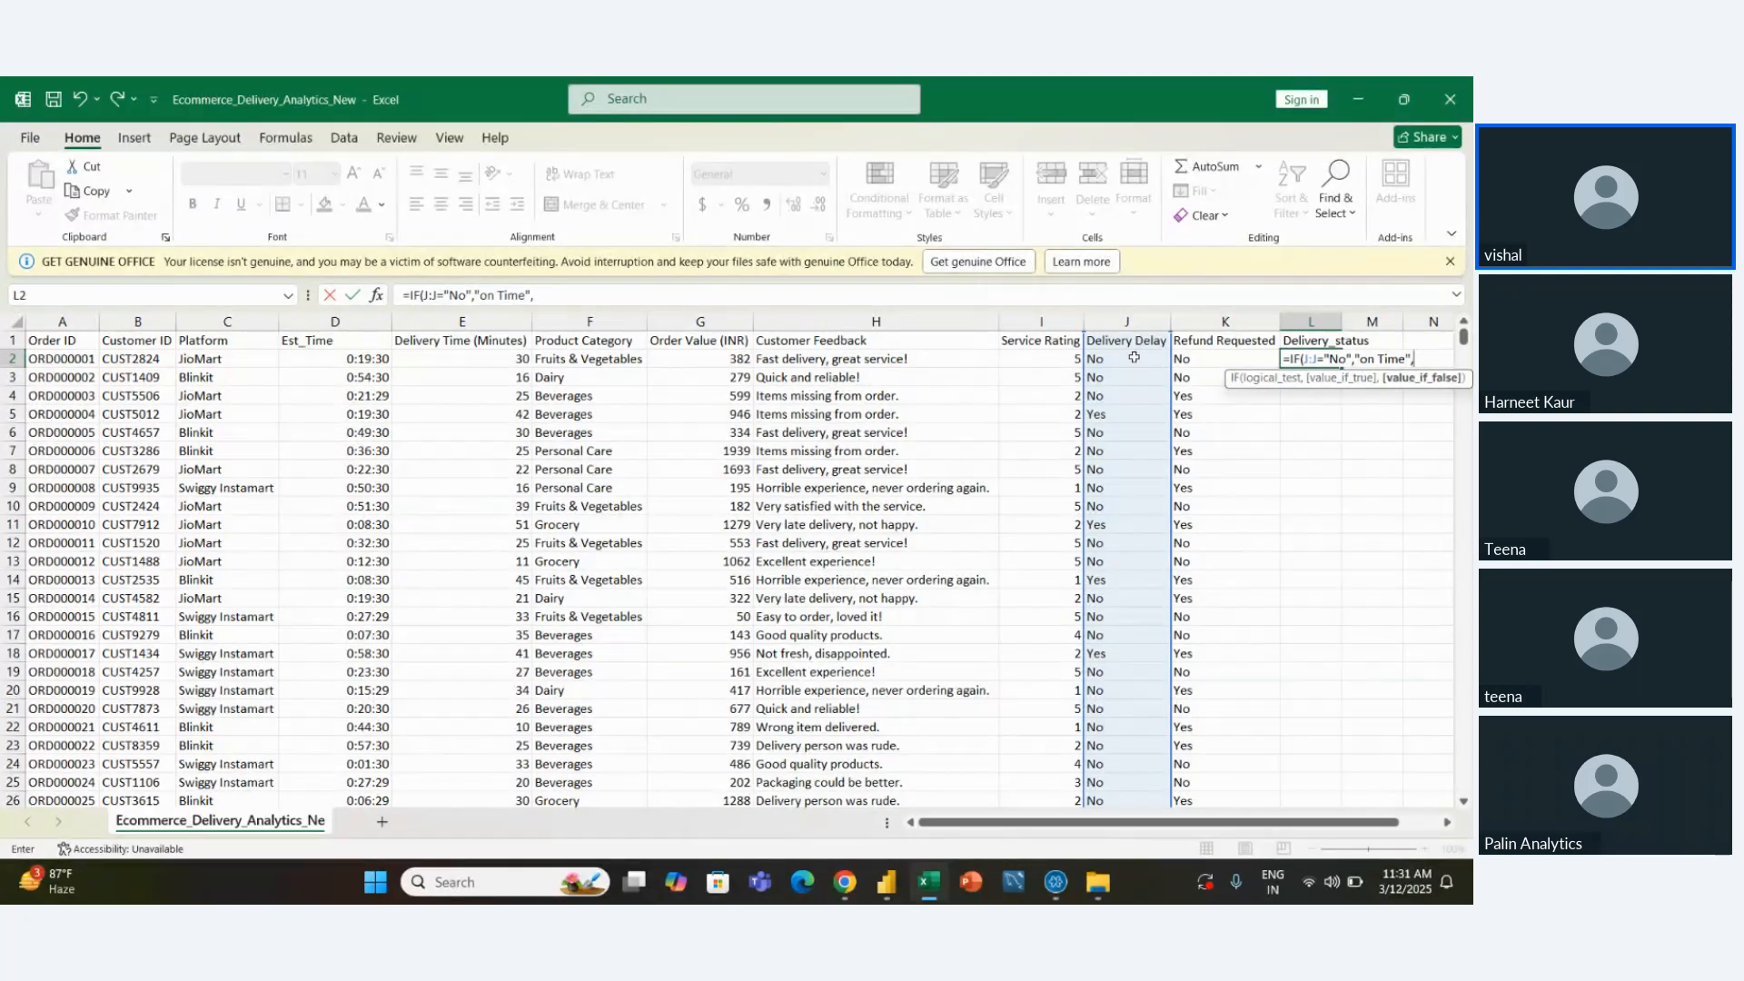
type("\"Delay\"")
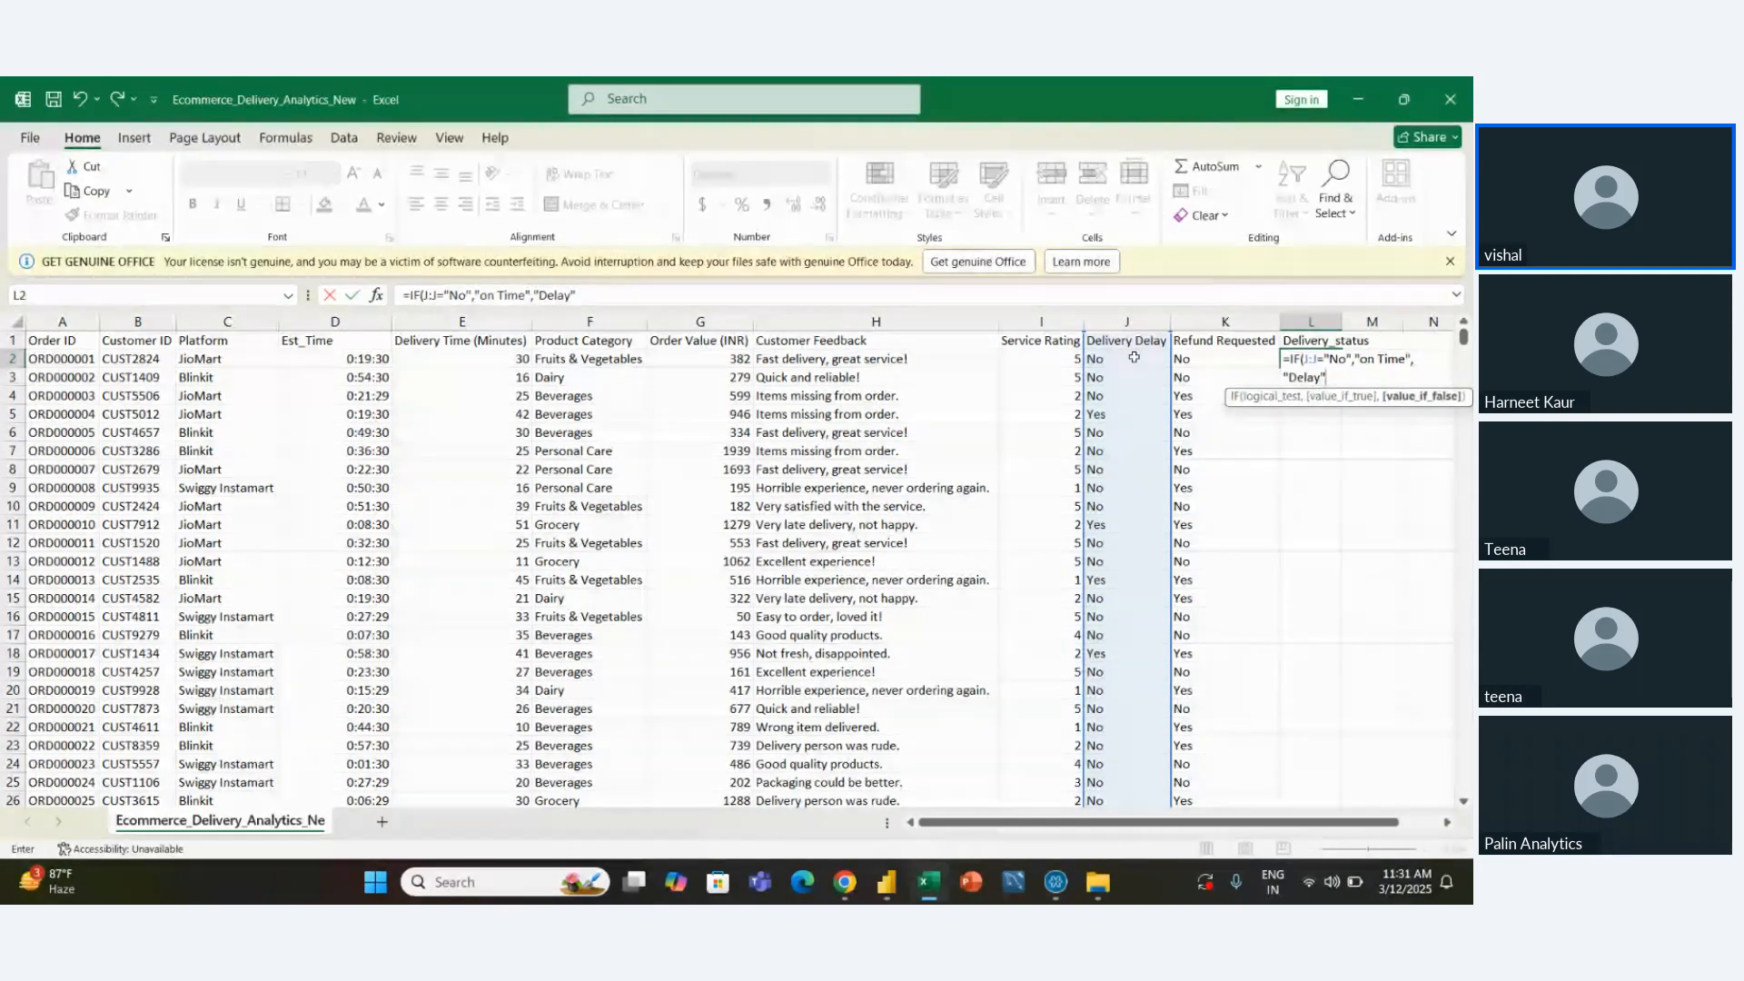
key("Return")
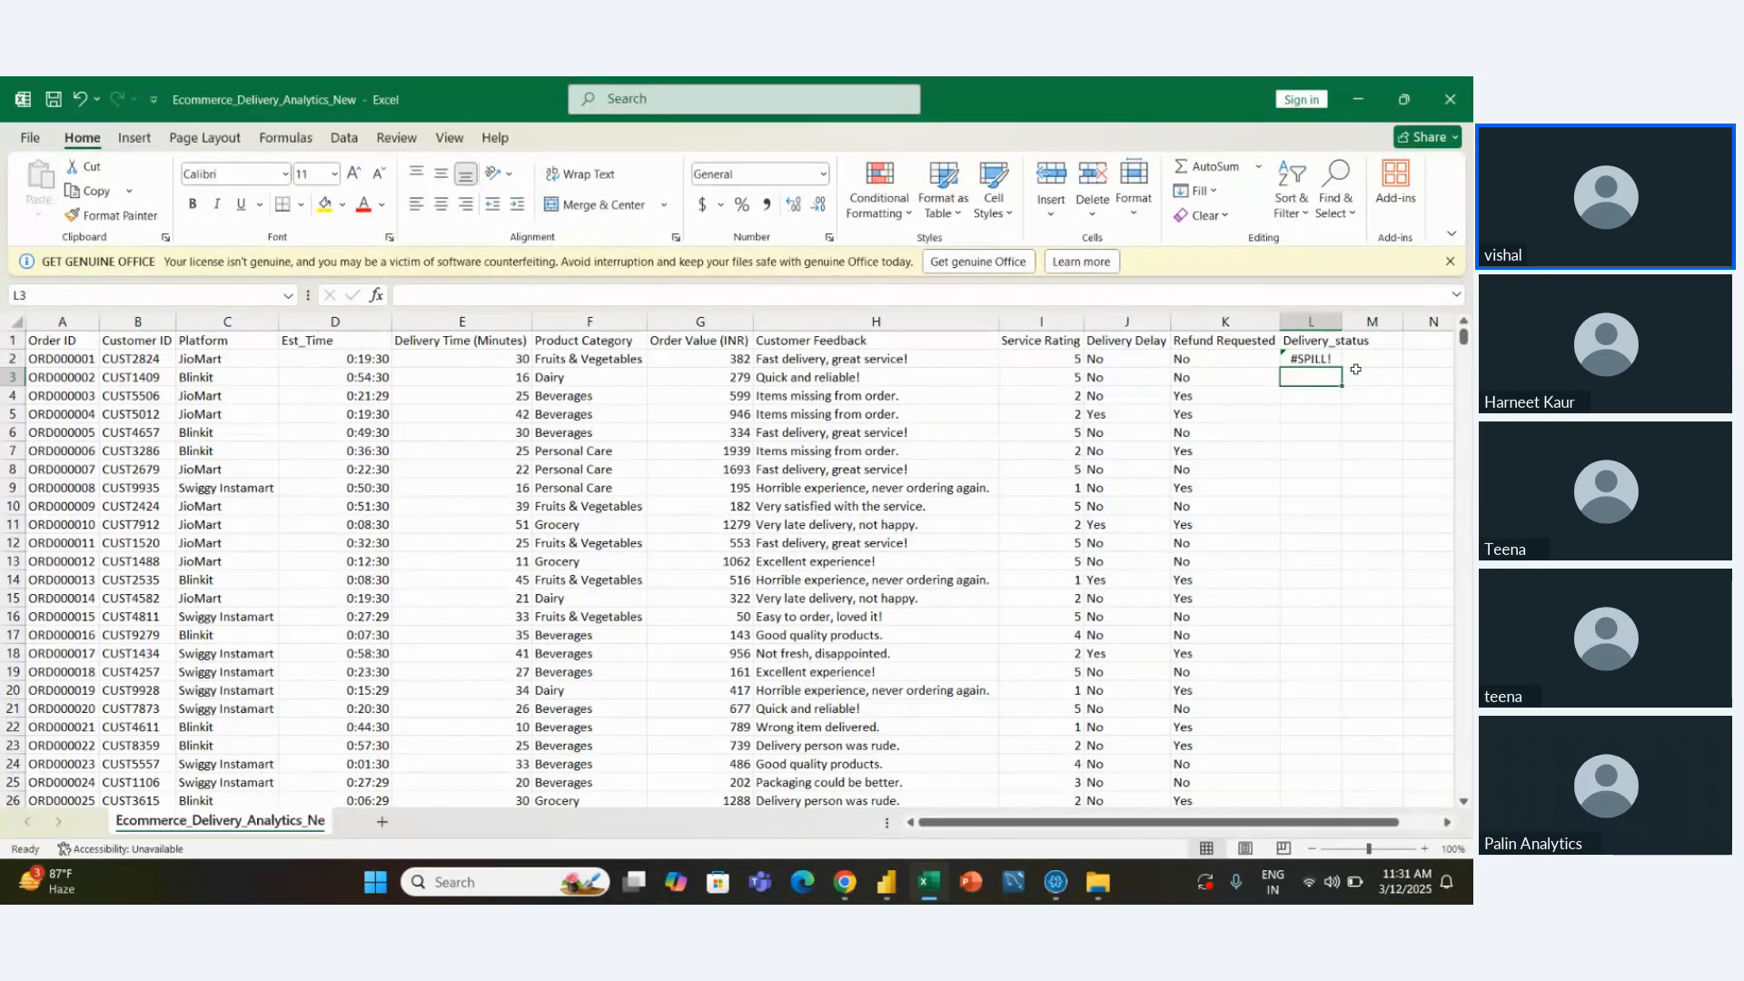
Replace the whole-column reference in the L2 IF formula with the range J2:J100001
double_click(1306, 358)
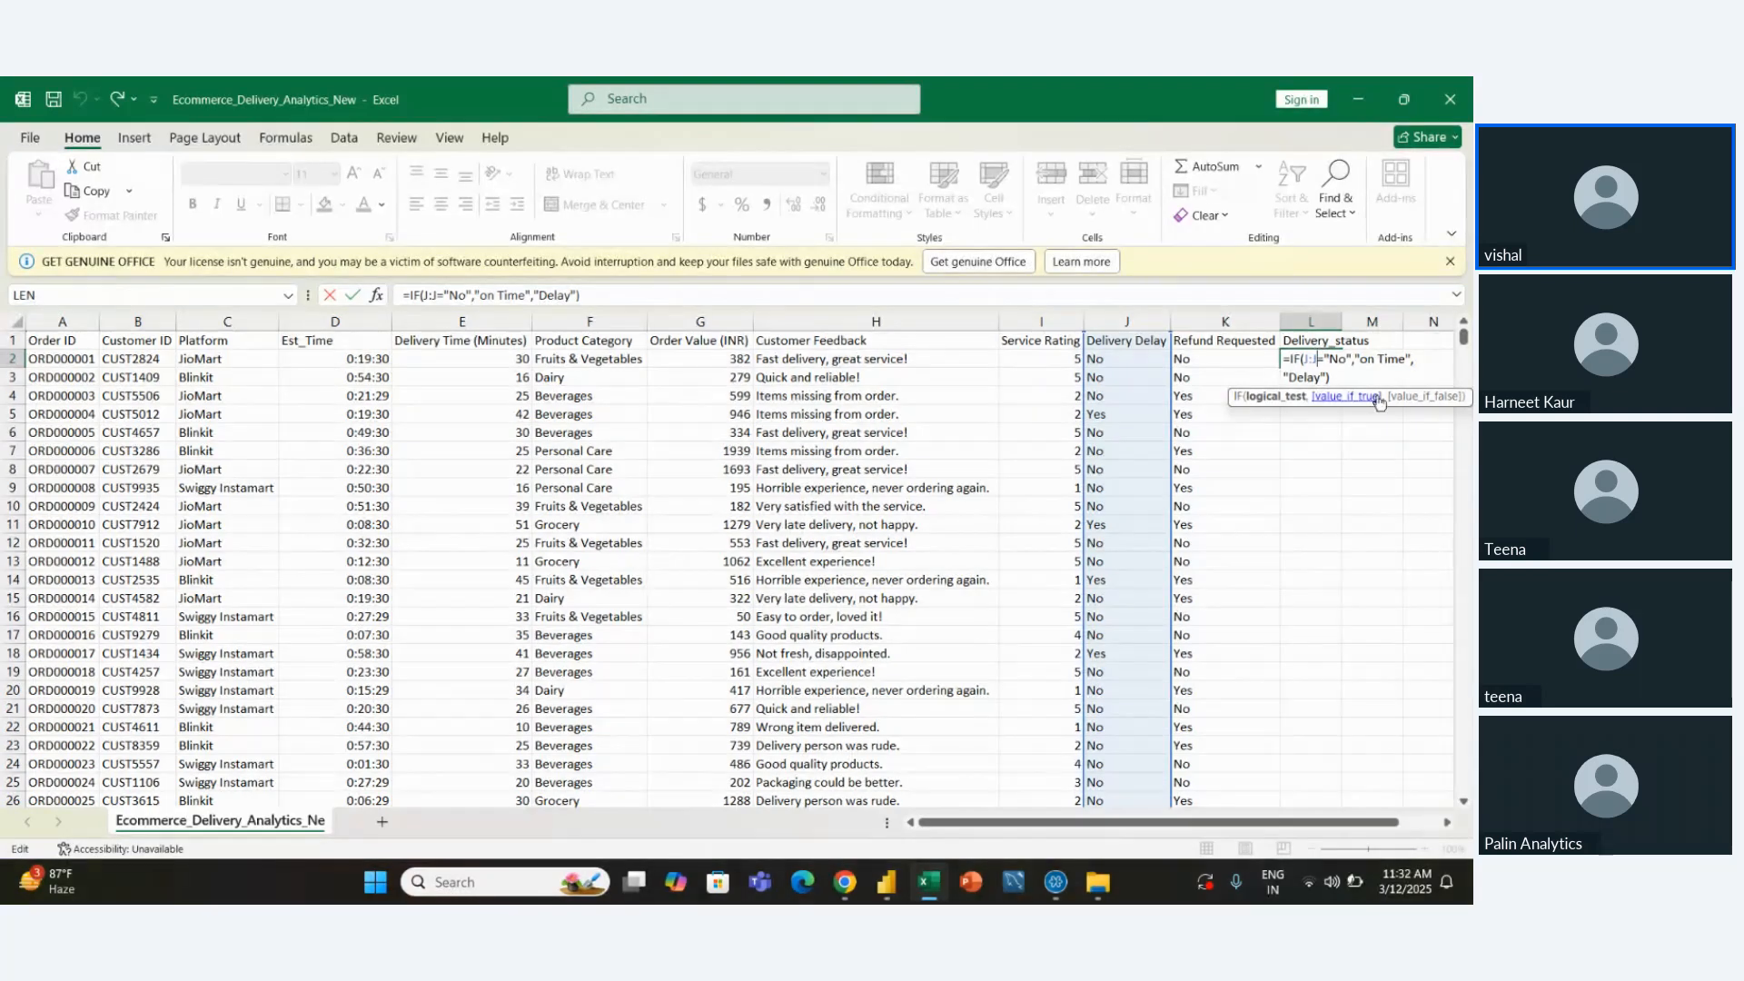
key("BackSpace")
key("BackSpace")
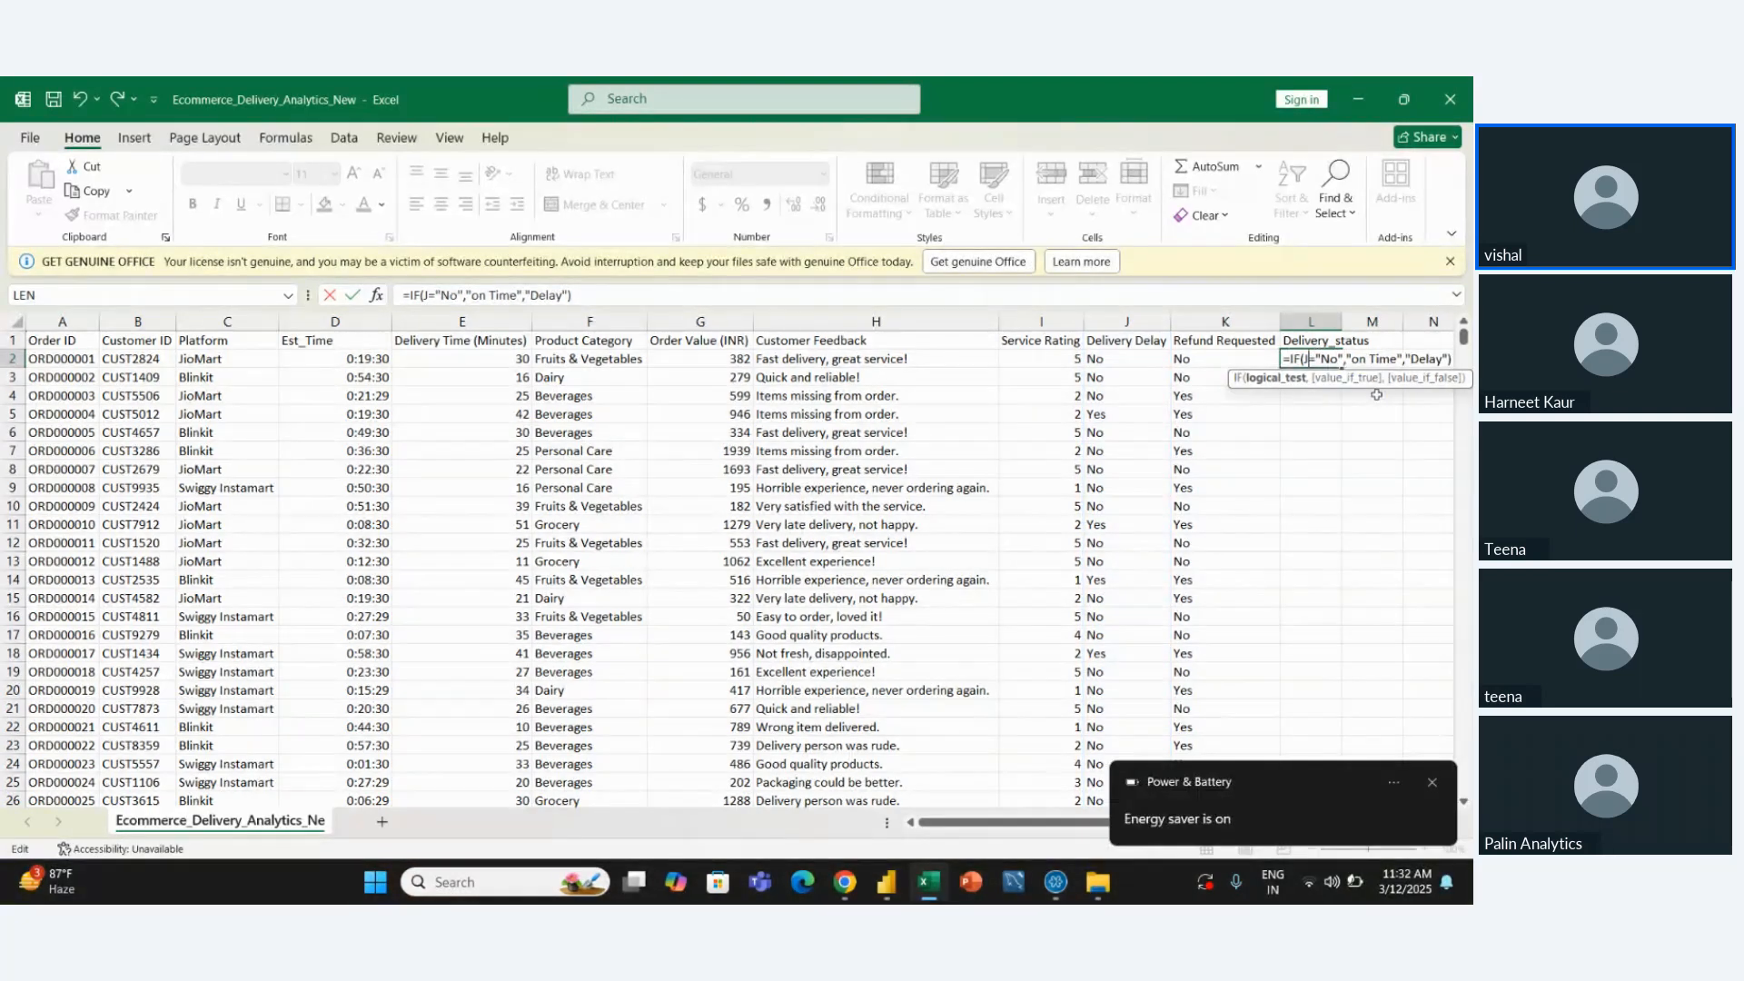
key("BackSpace")
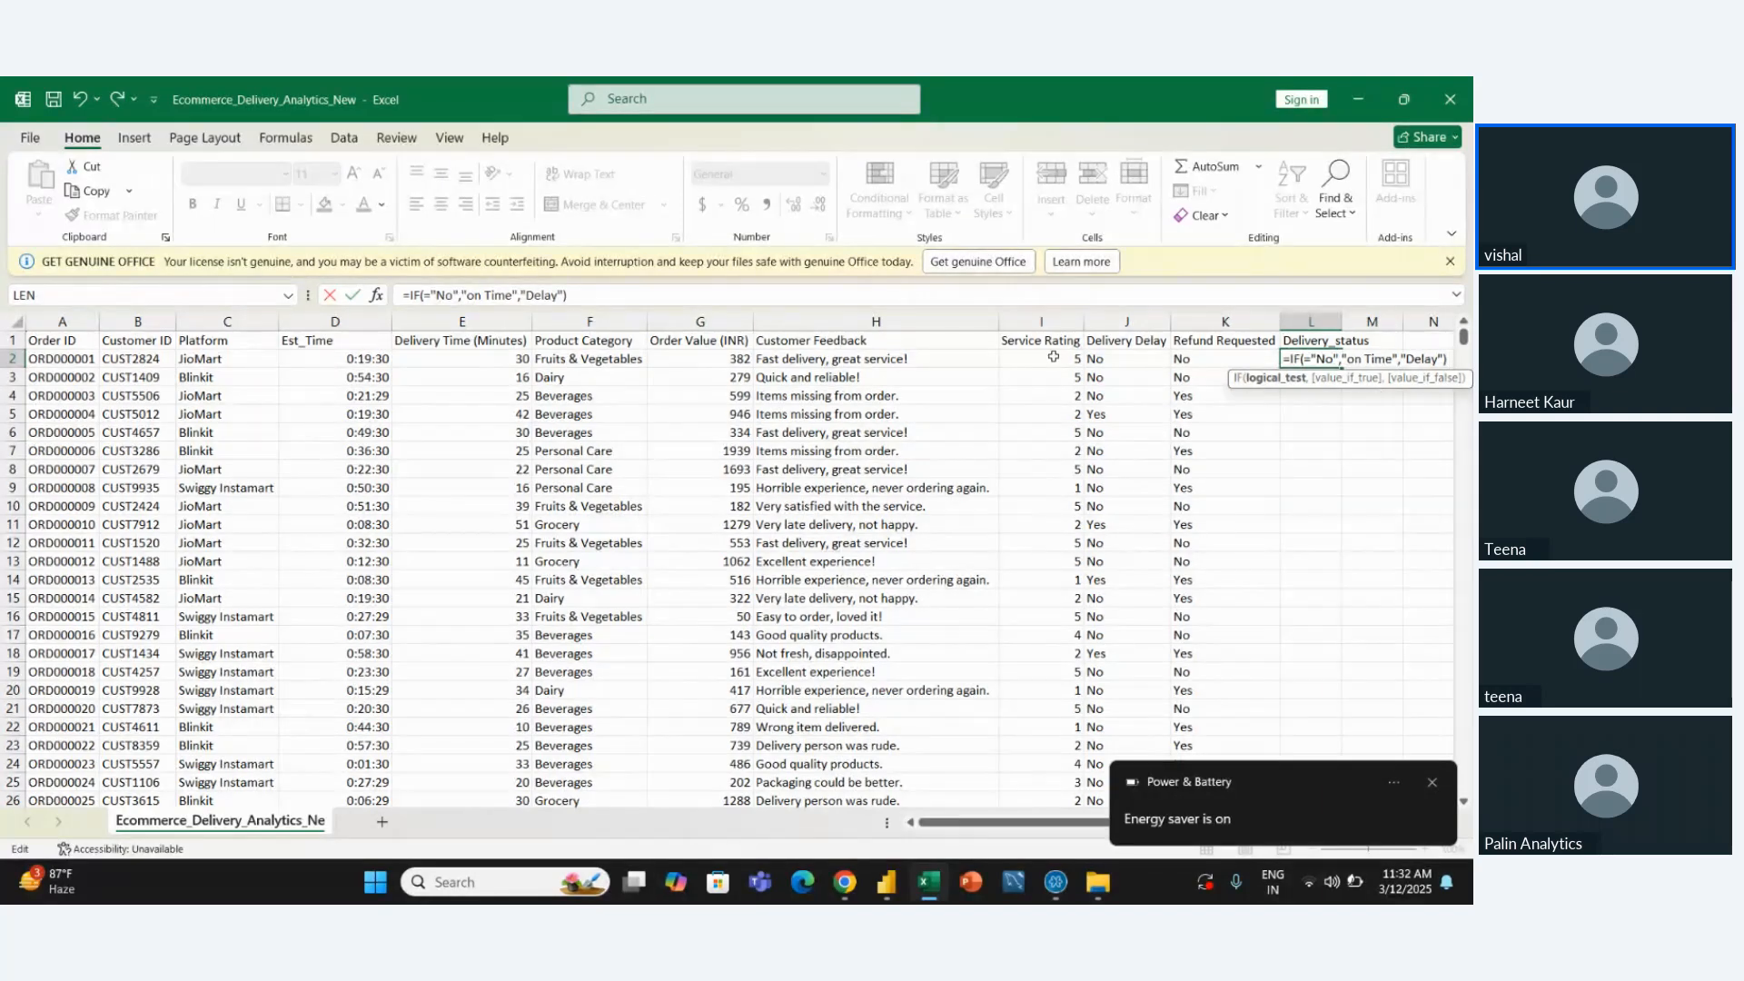
left_click(1103, 360)
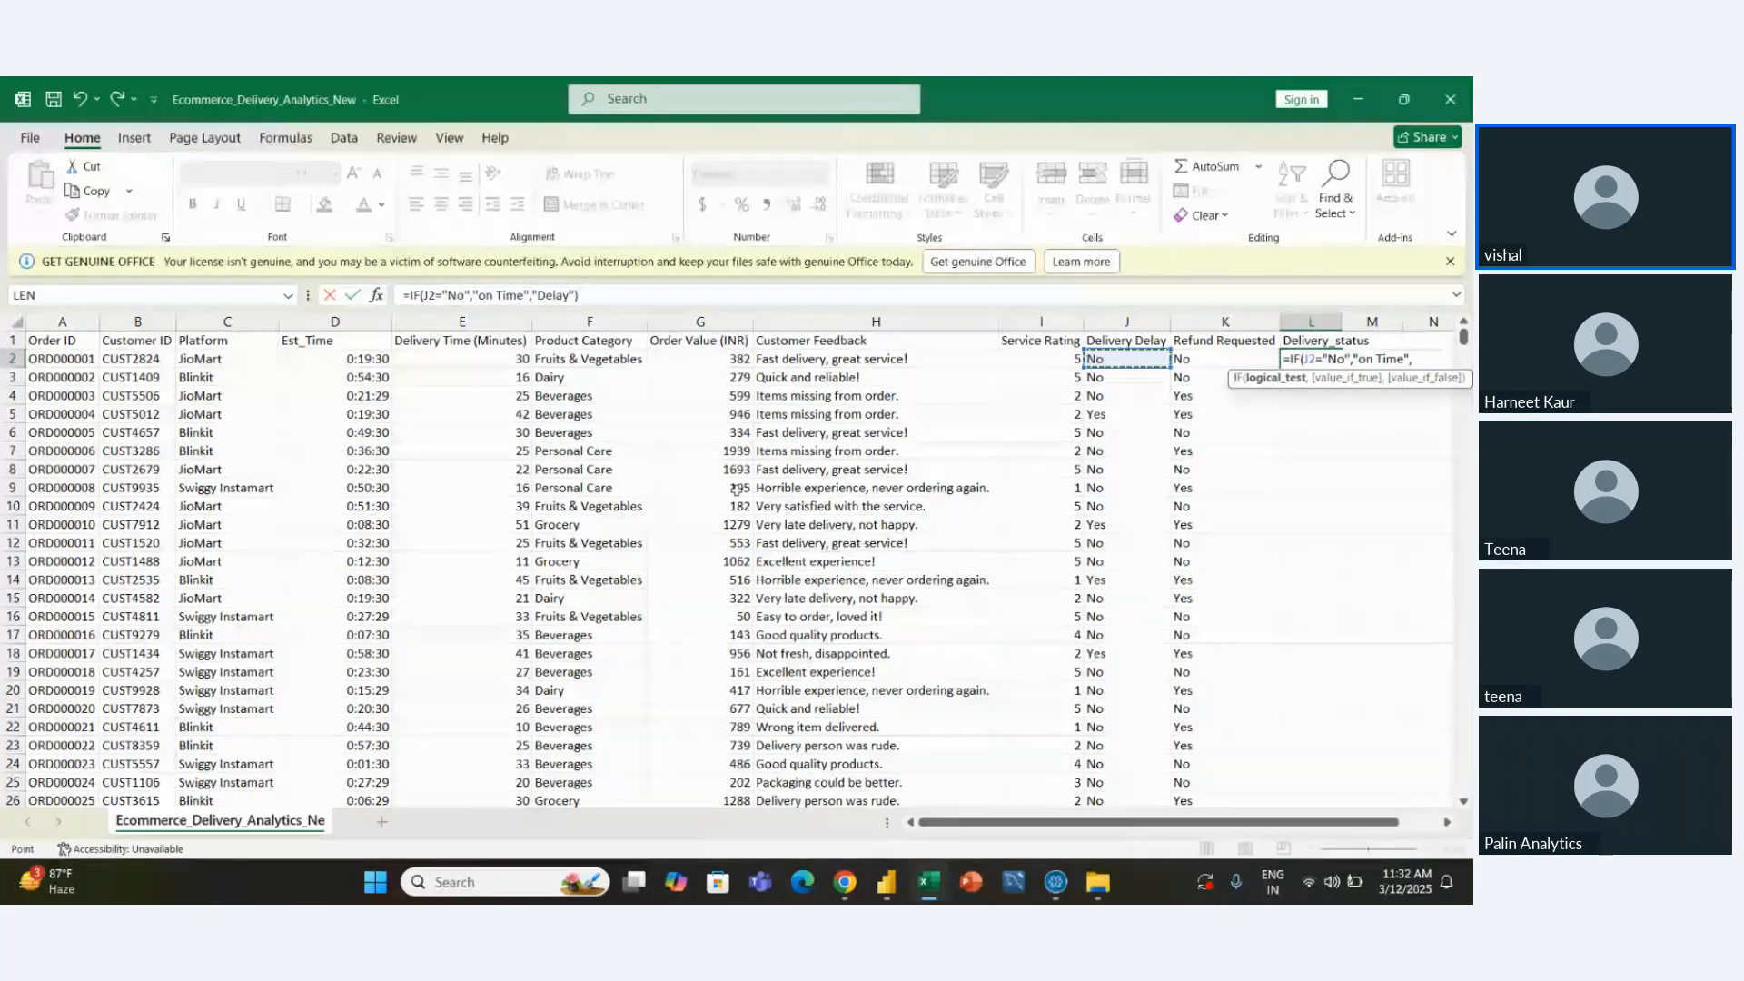
key("ctrl+shift+Down")
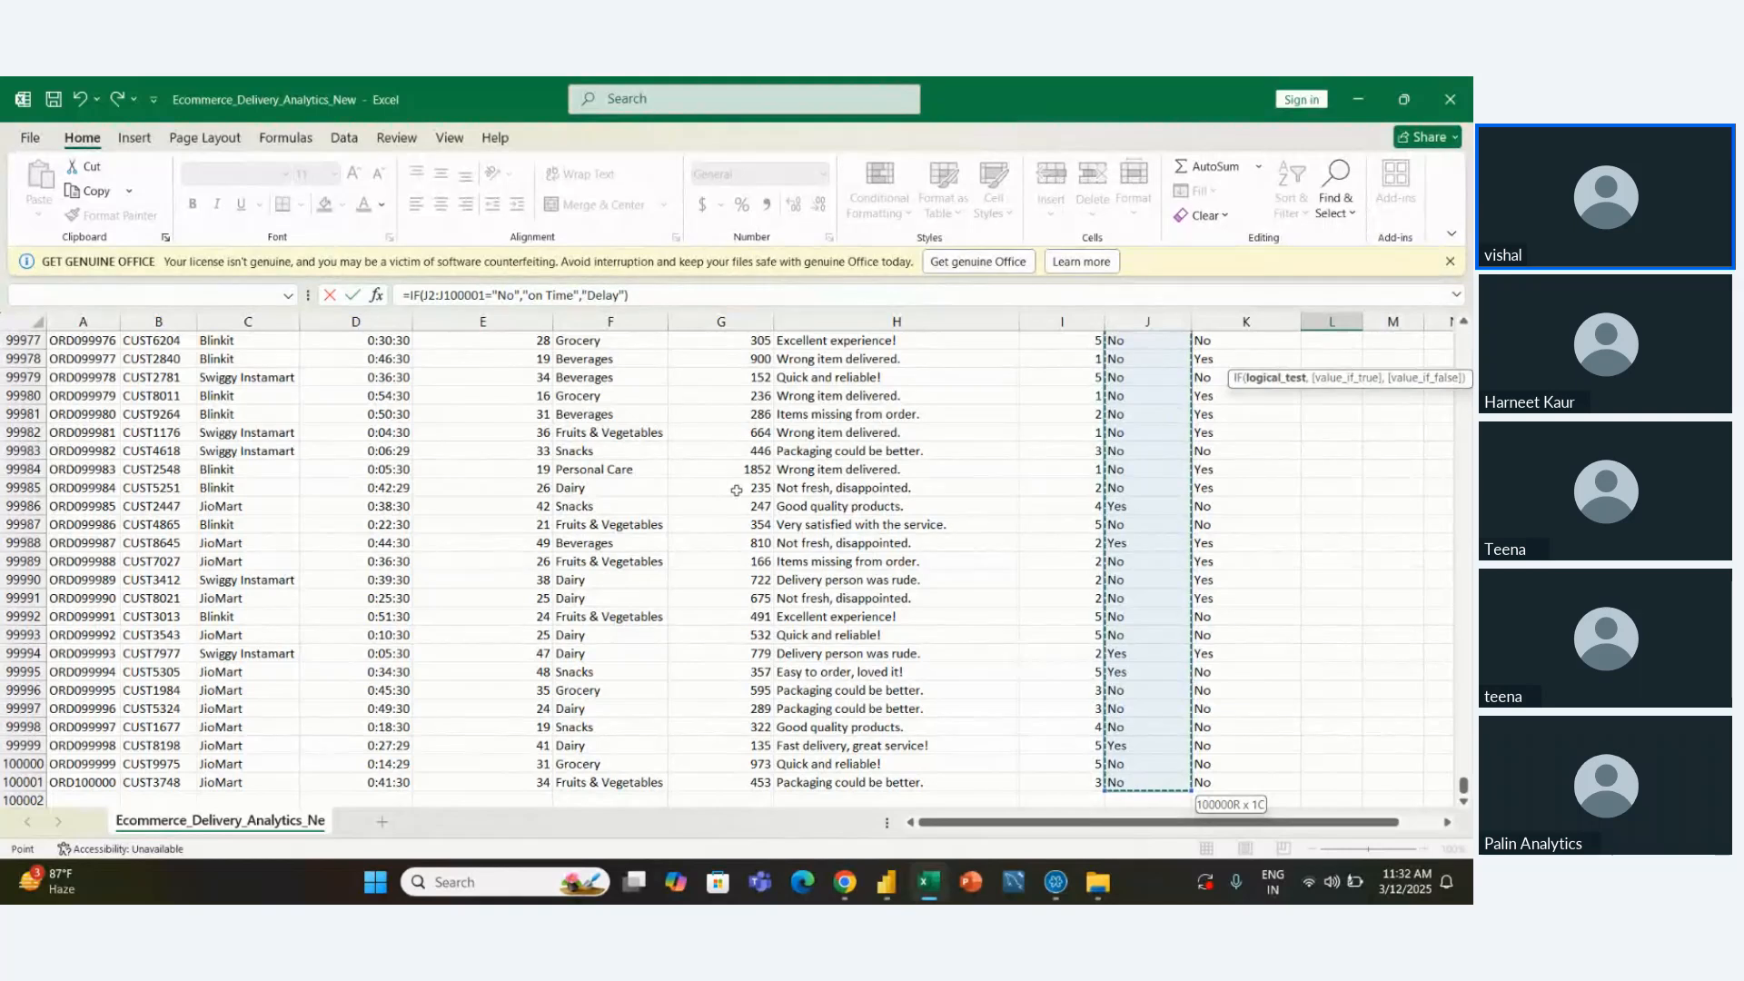
key("Return")
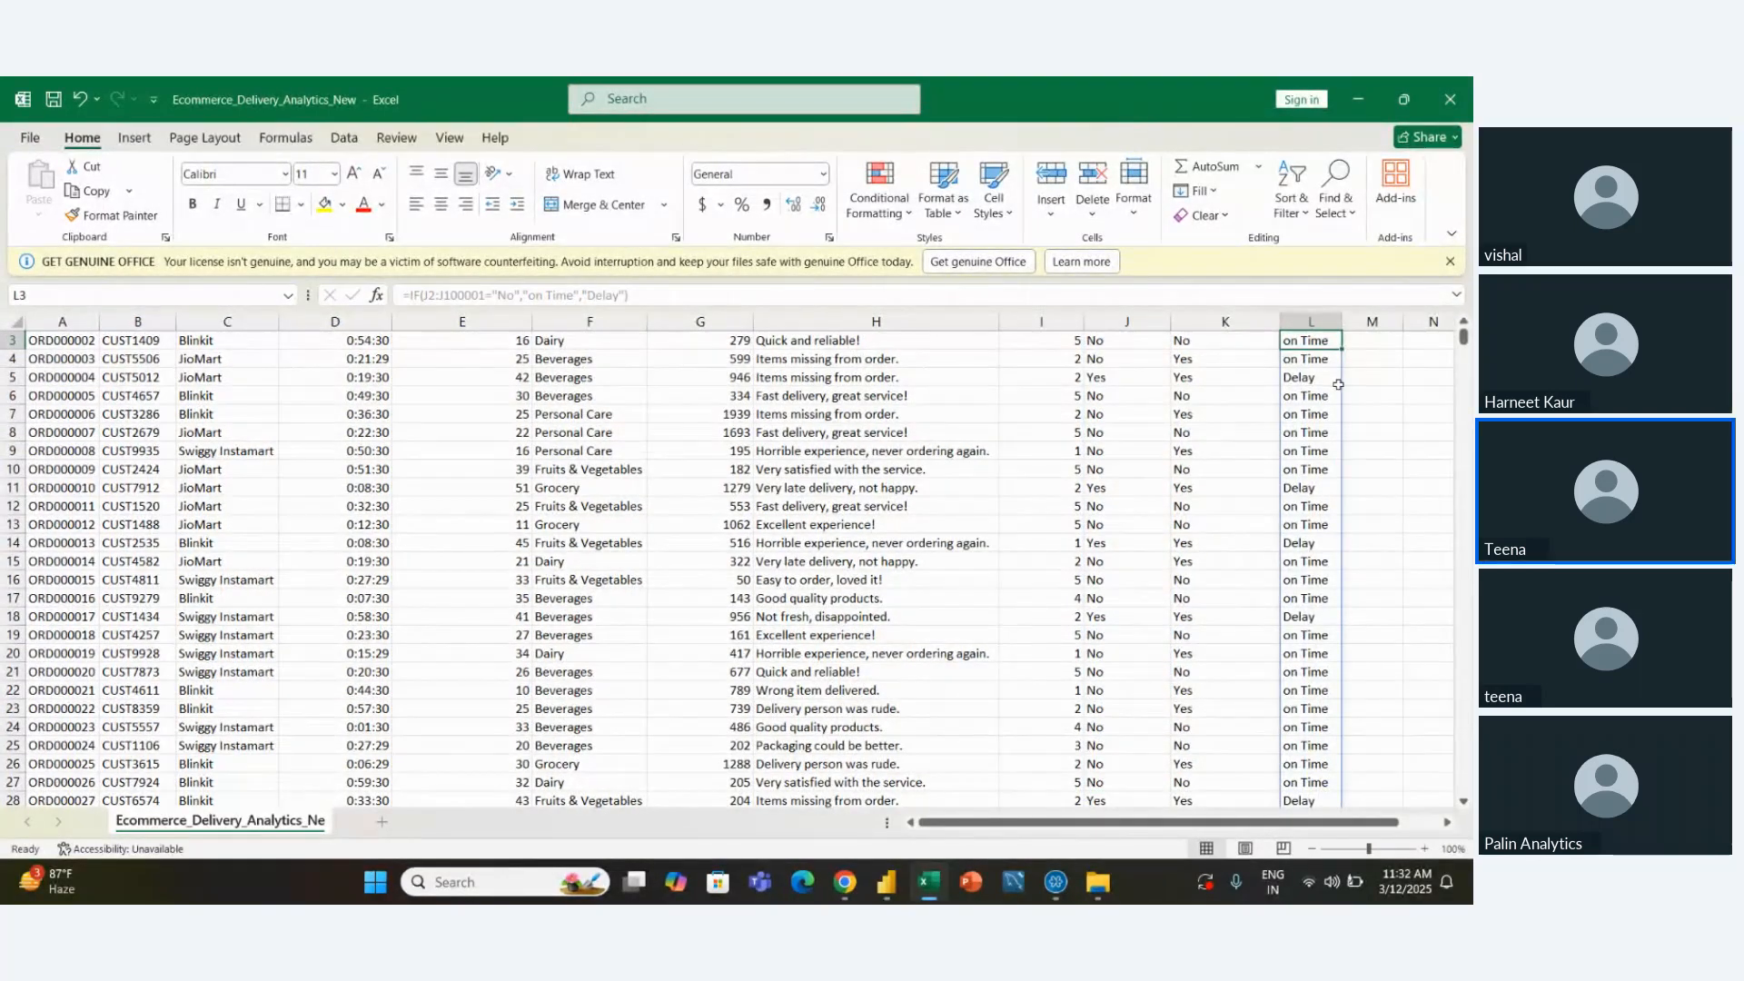
left_click(1467, 321)
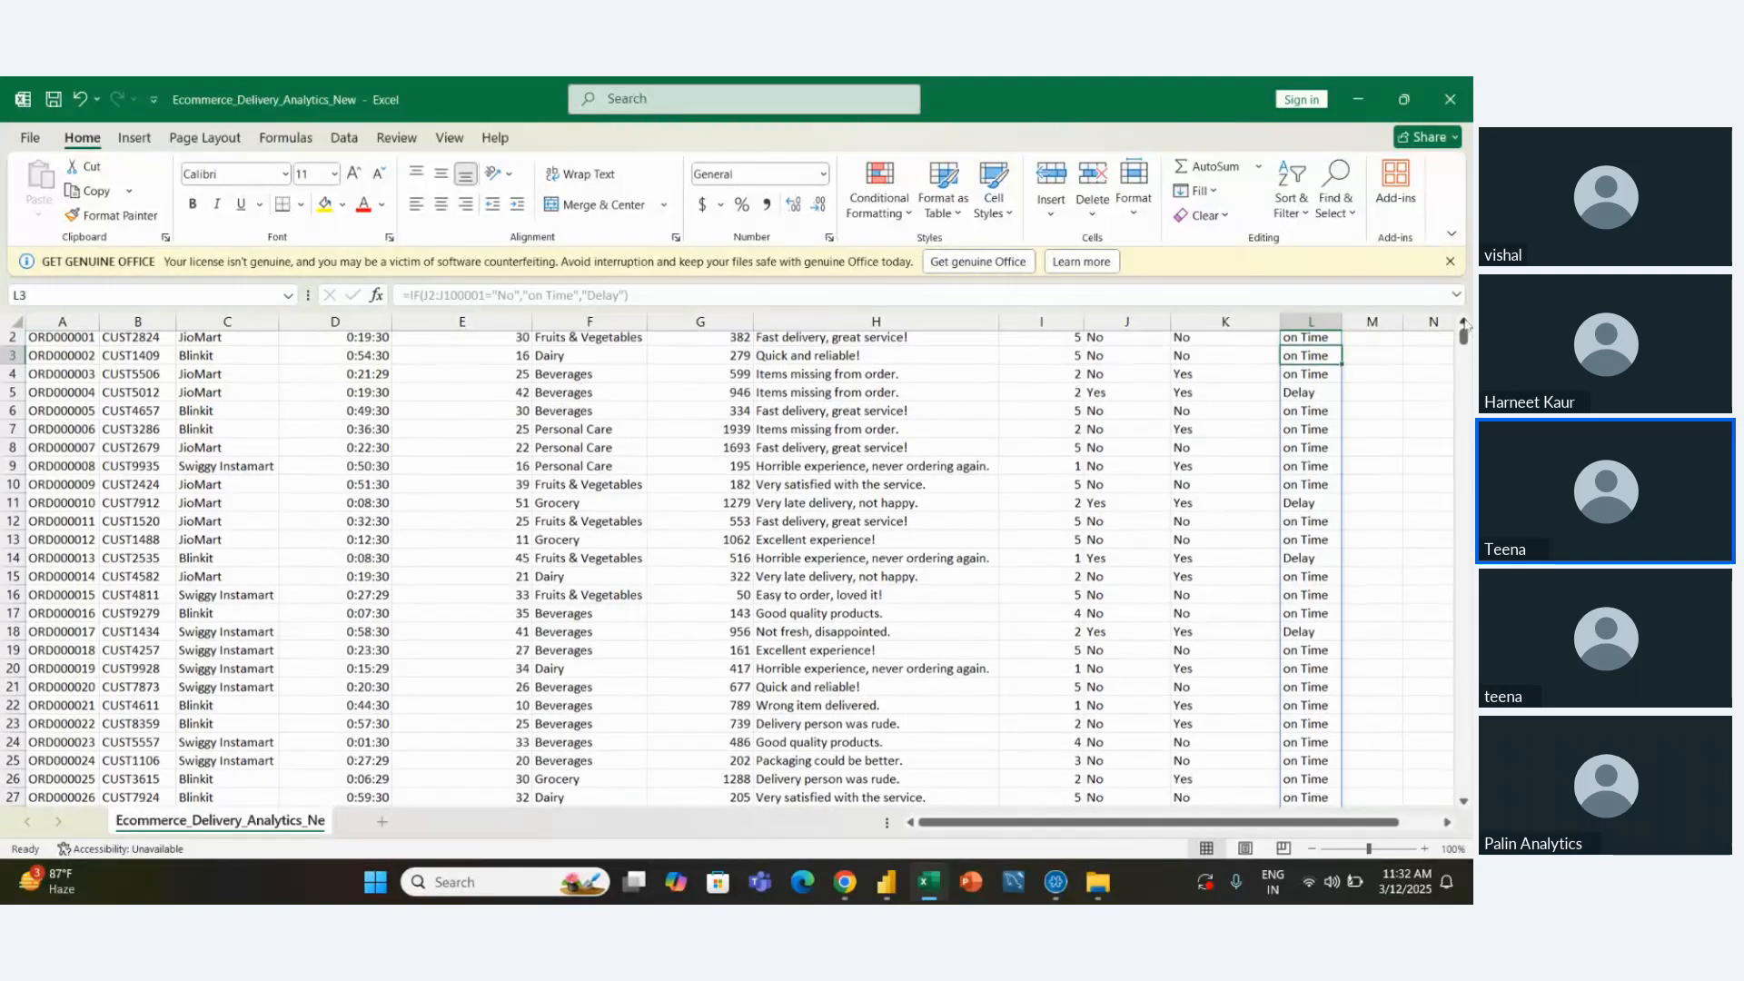
left_click(1466, 322)
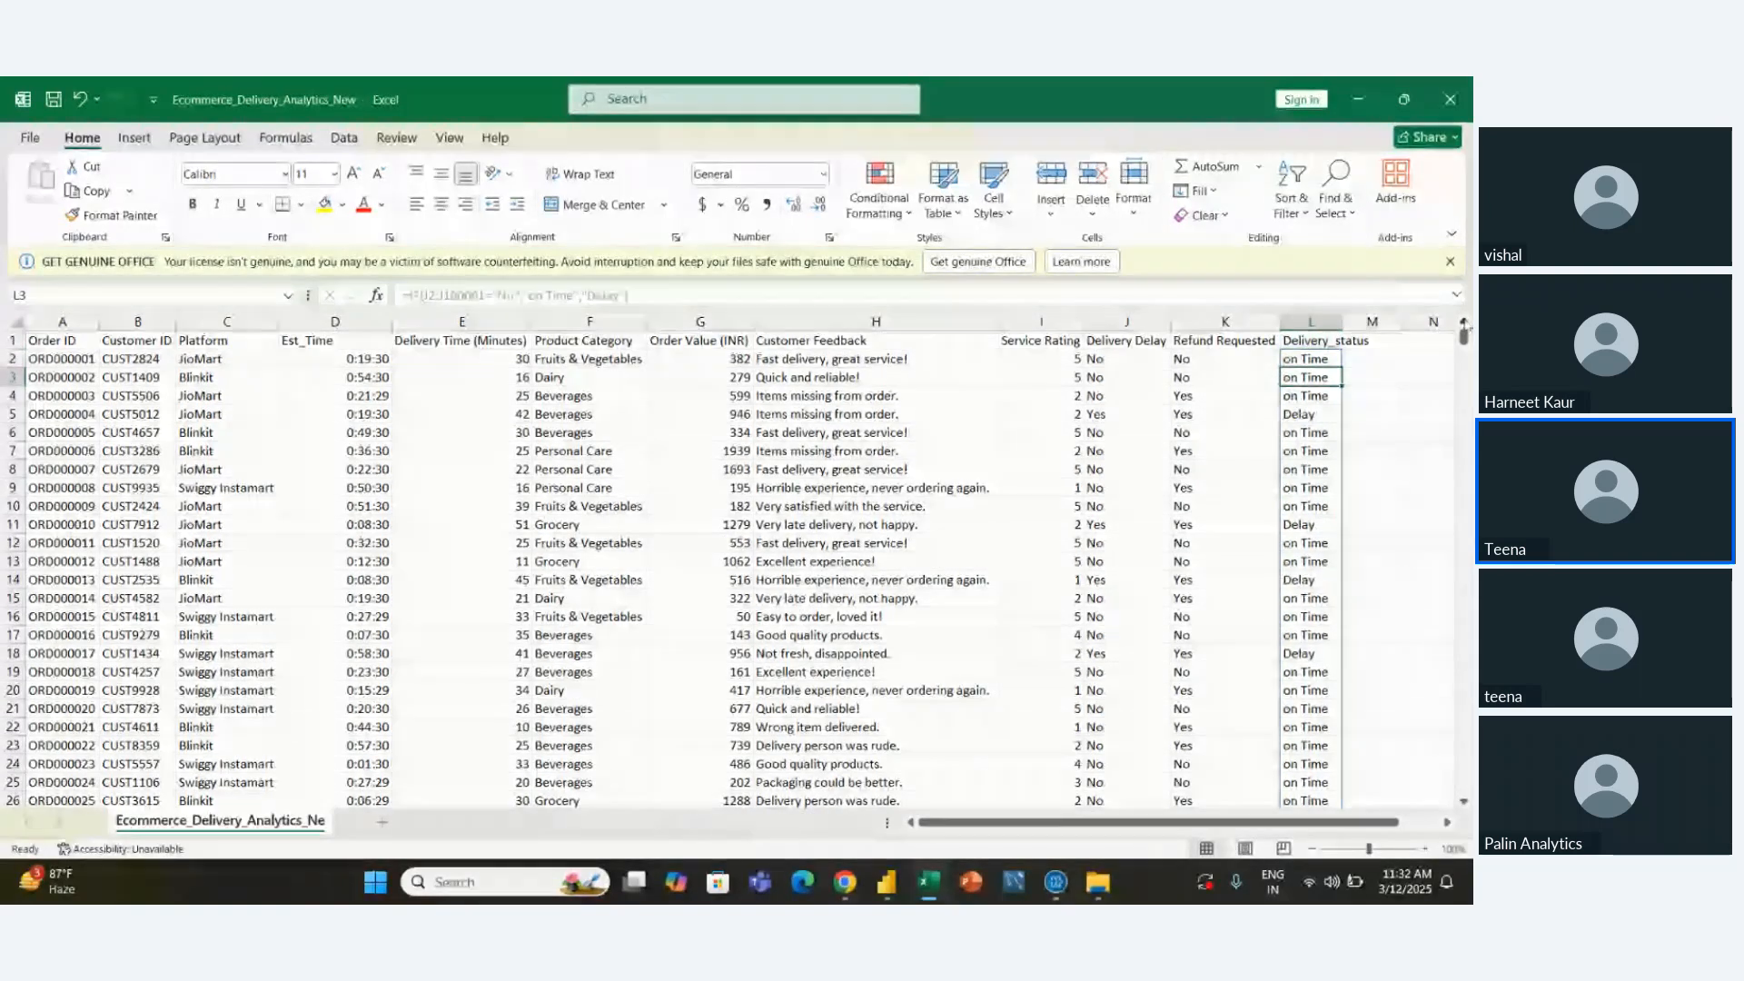
Copy the Delivery_status column from its header in L1 down to the last data row
left_click(1306, 321)
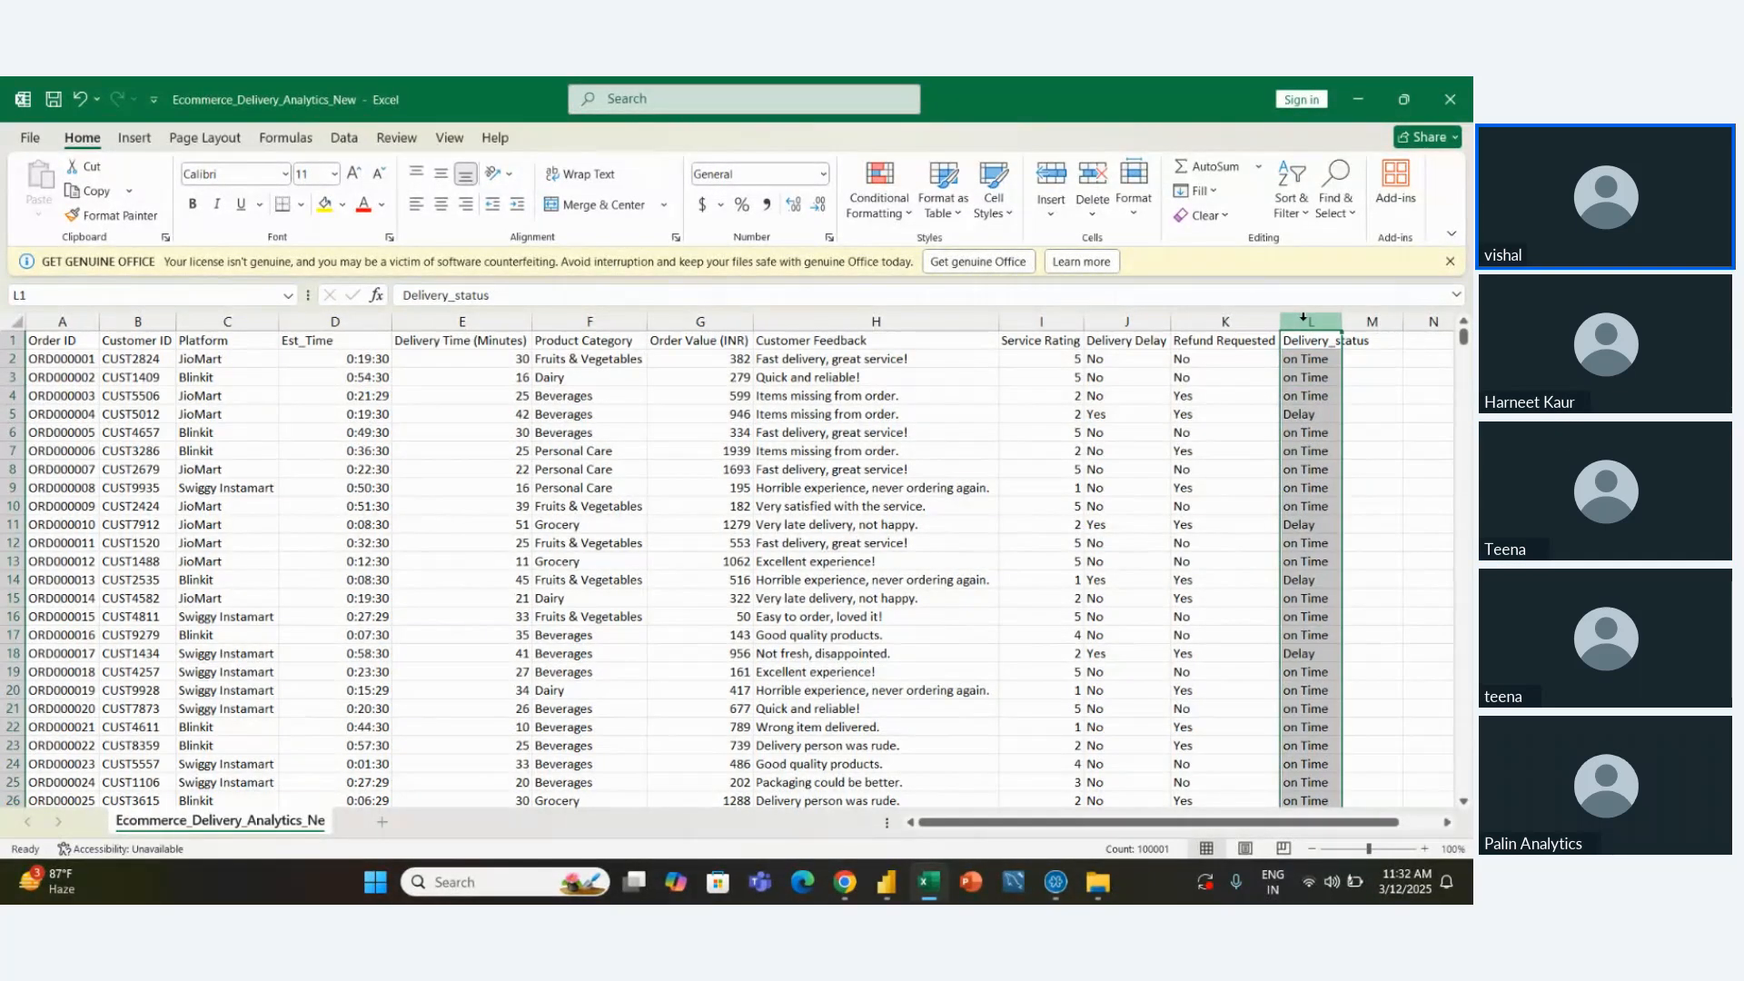
left_click(1303, 338)
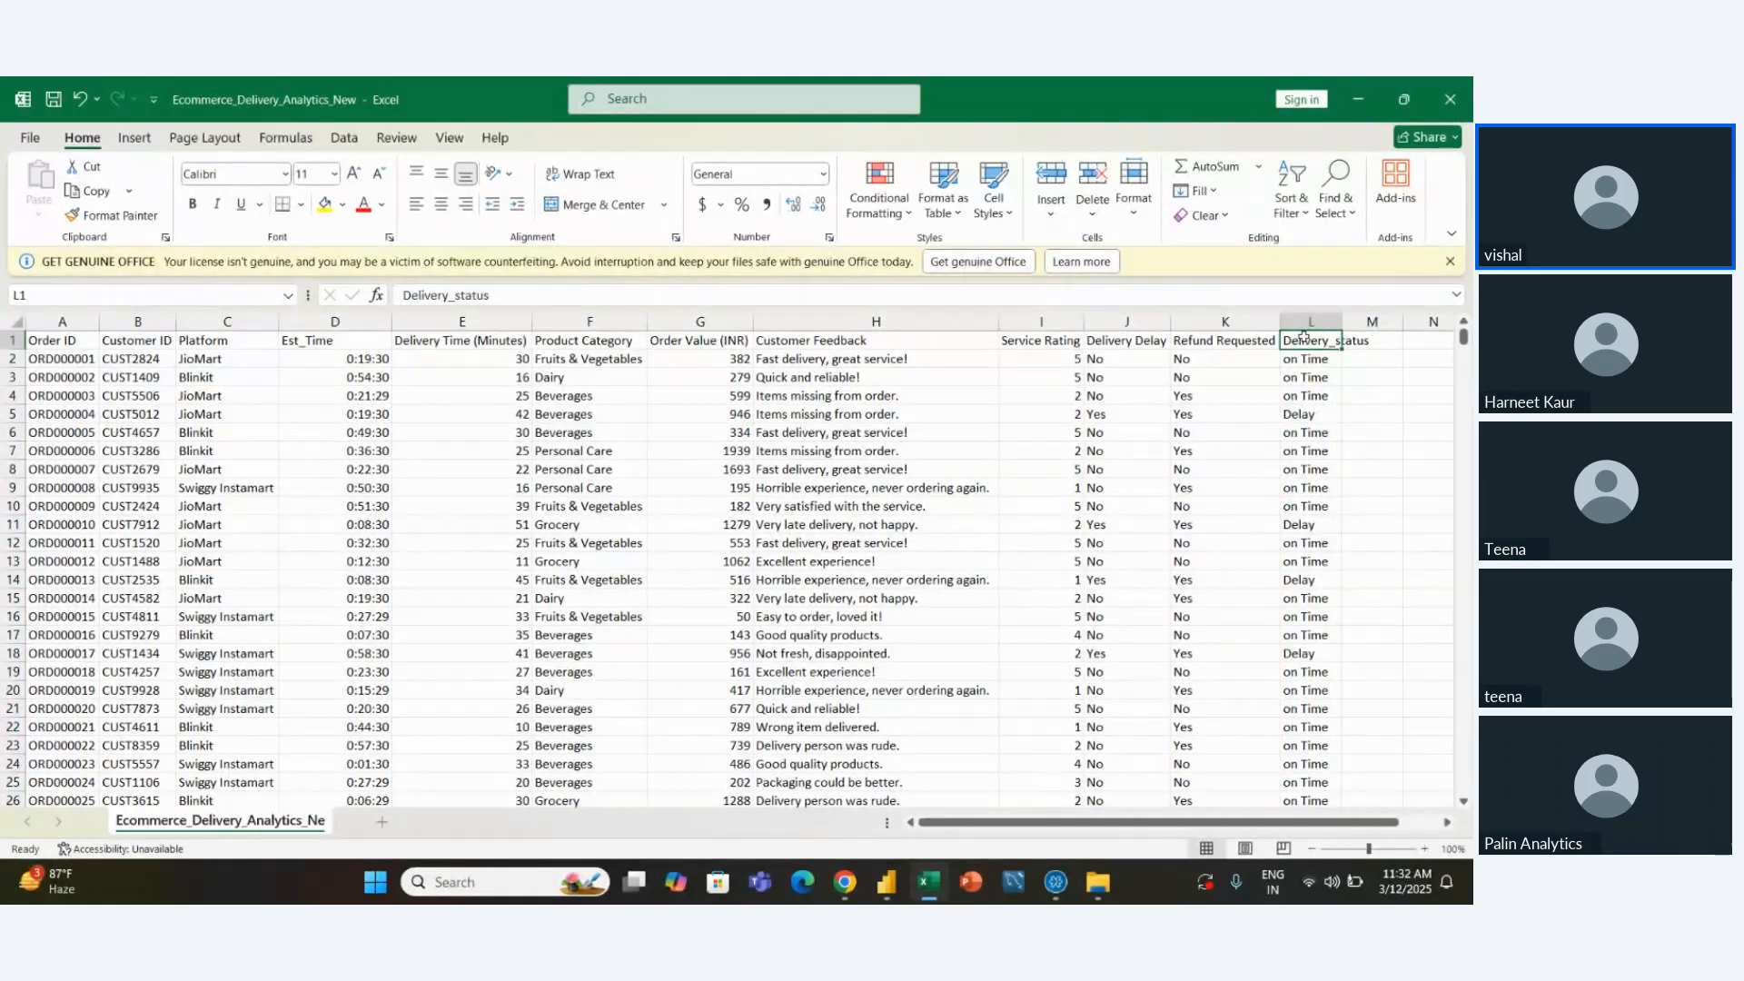
key("ctrl+shift+Down")
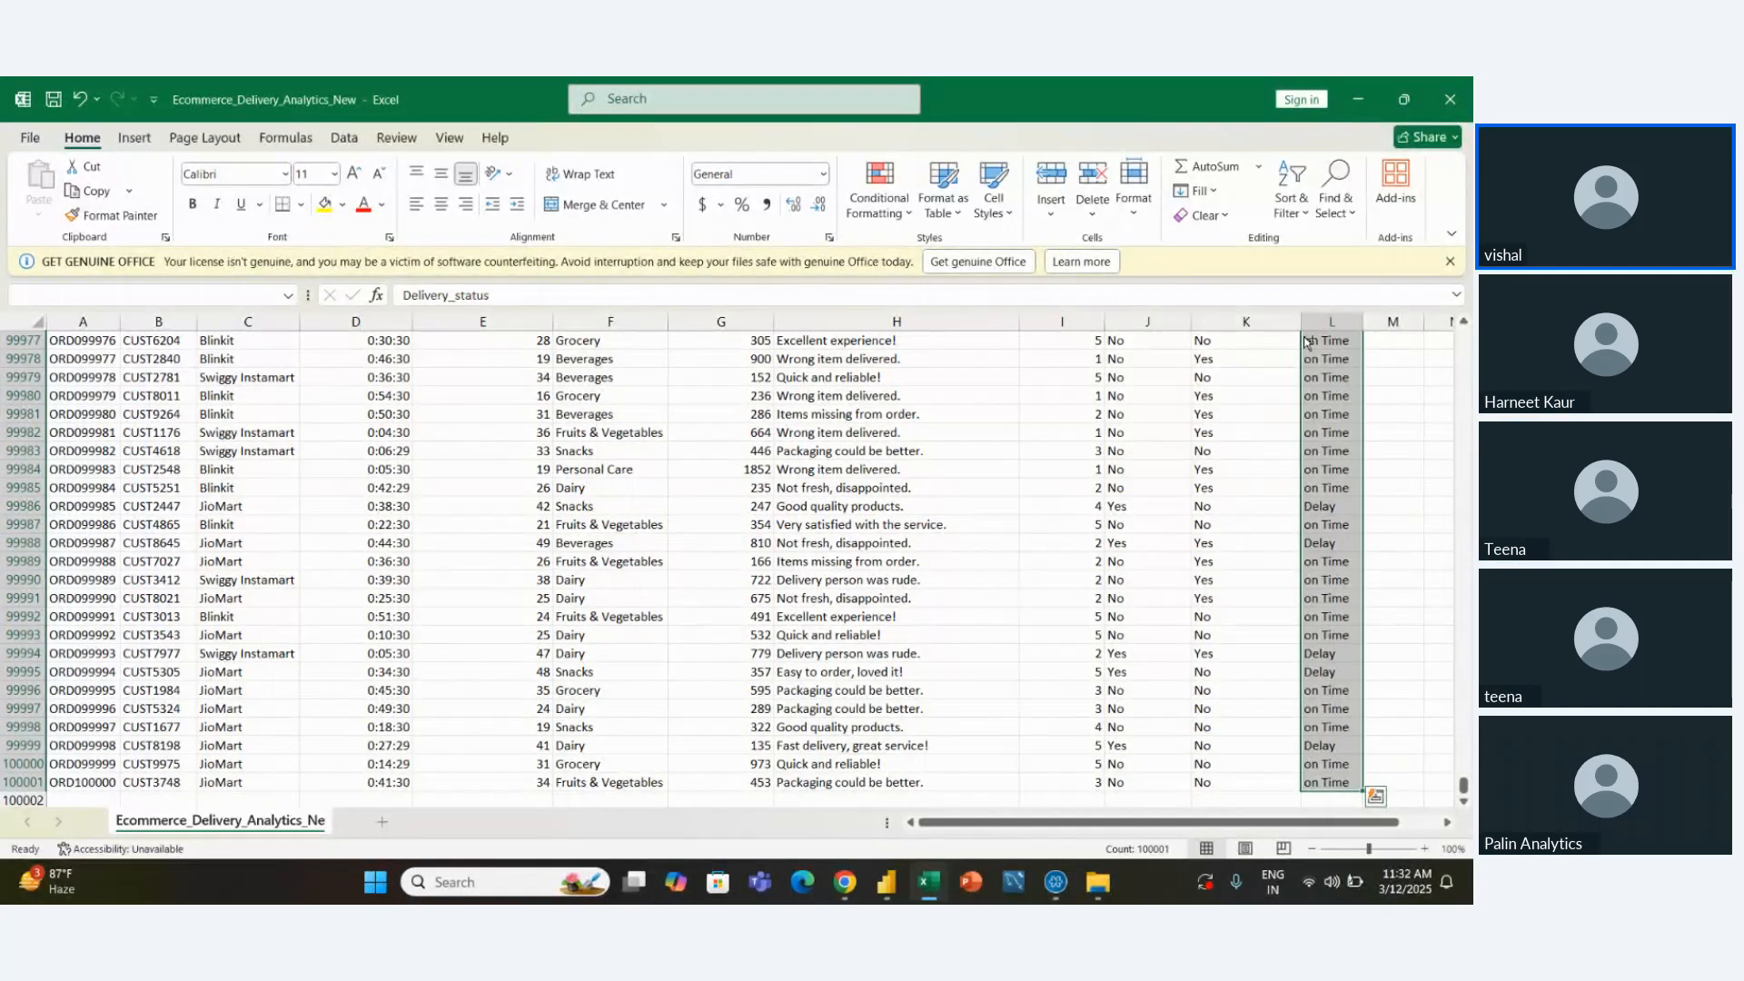
key("ctrl+q")
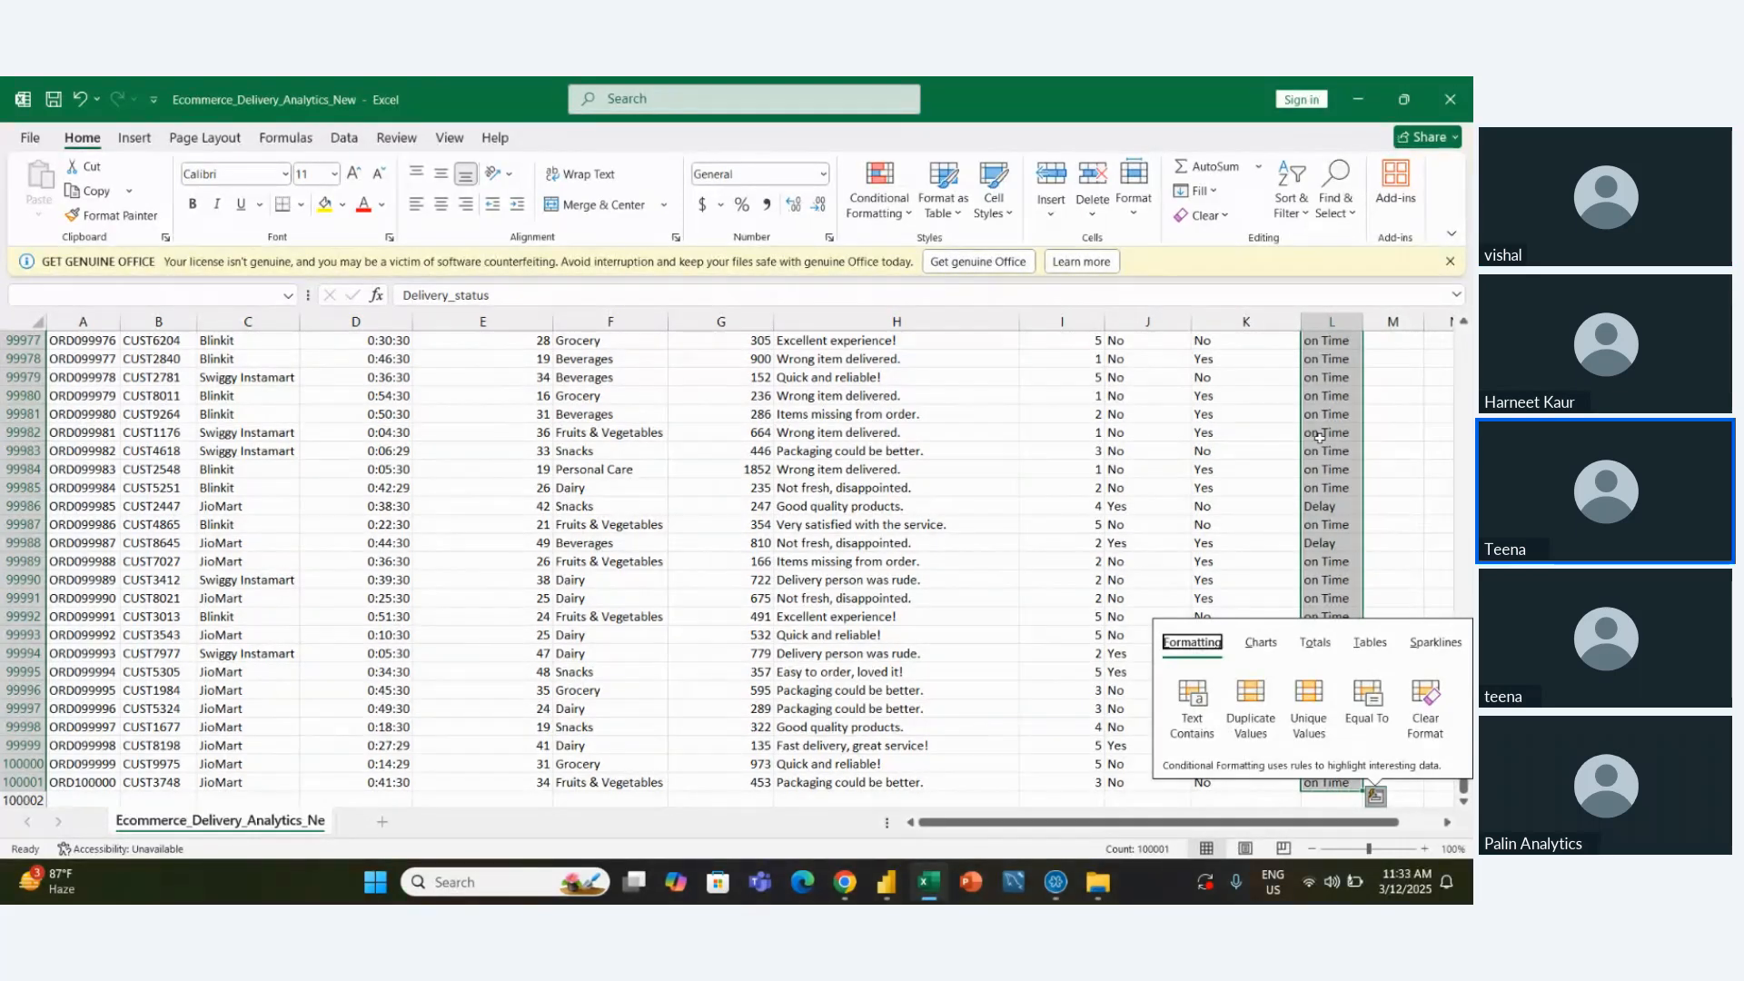
key("Escape")
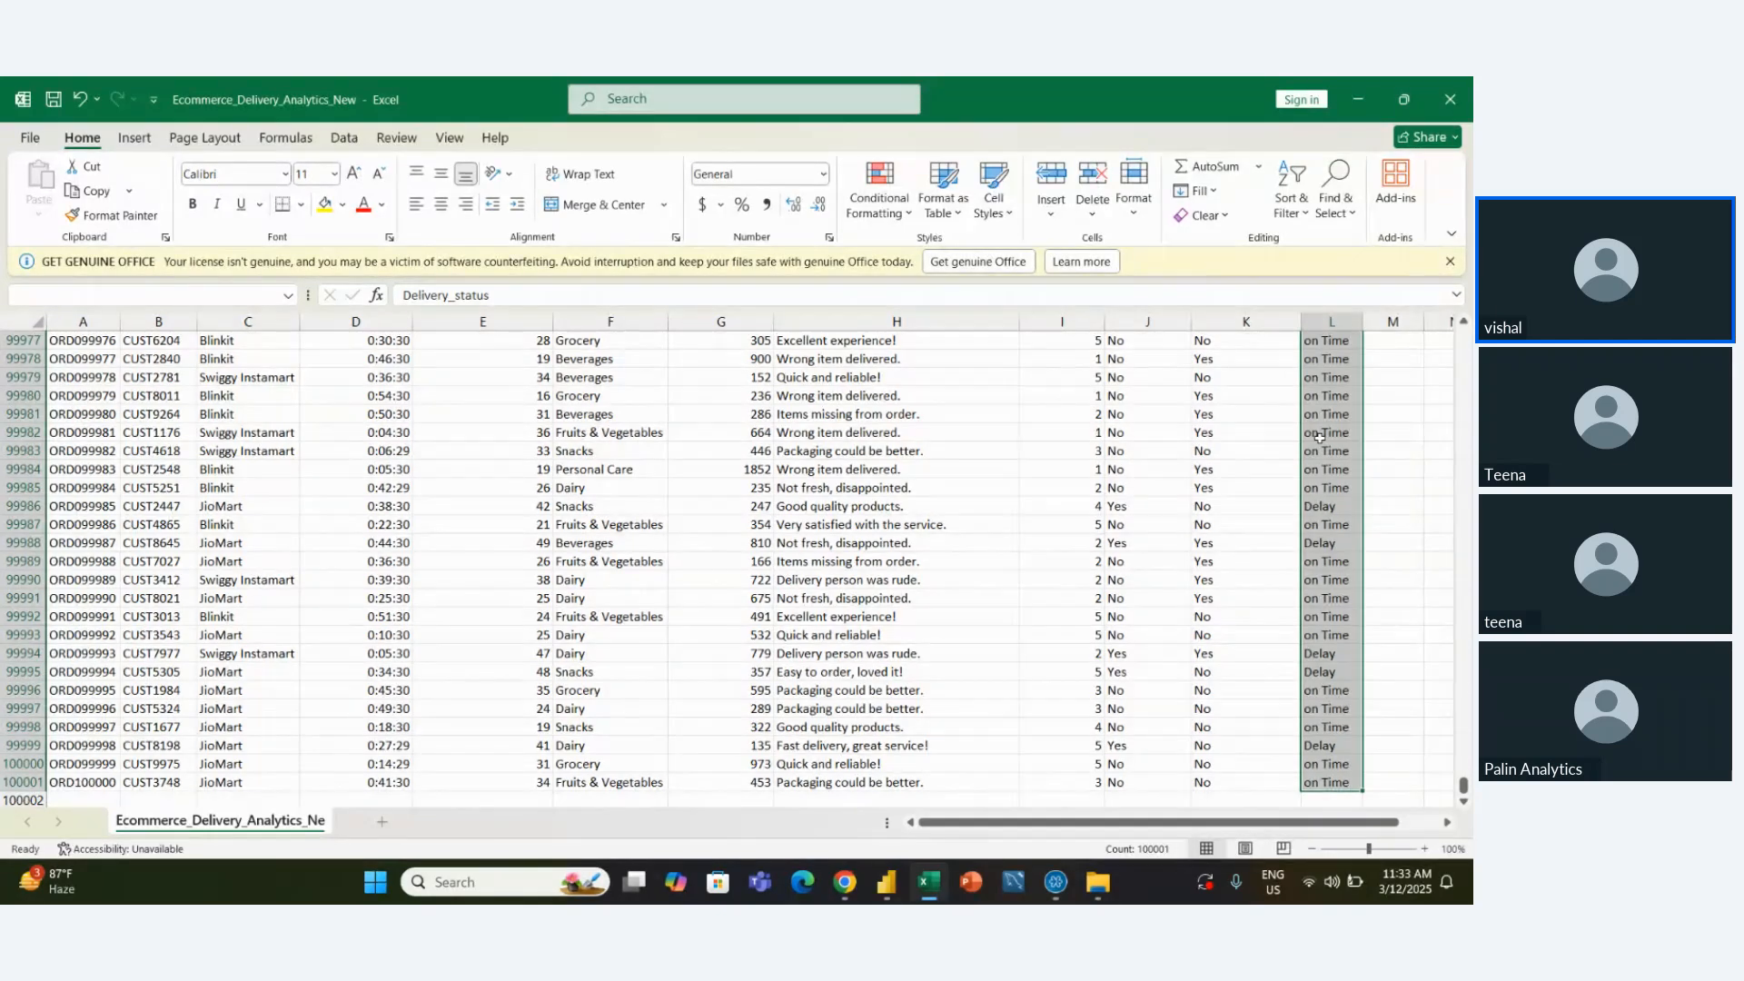
key("ctrl+c")
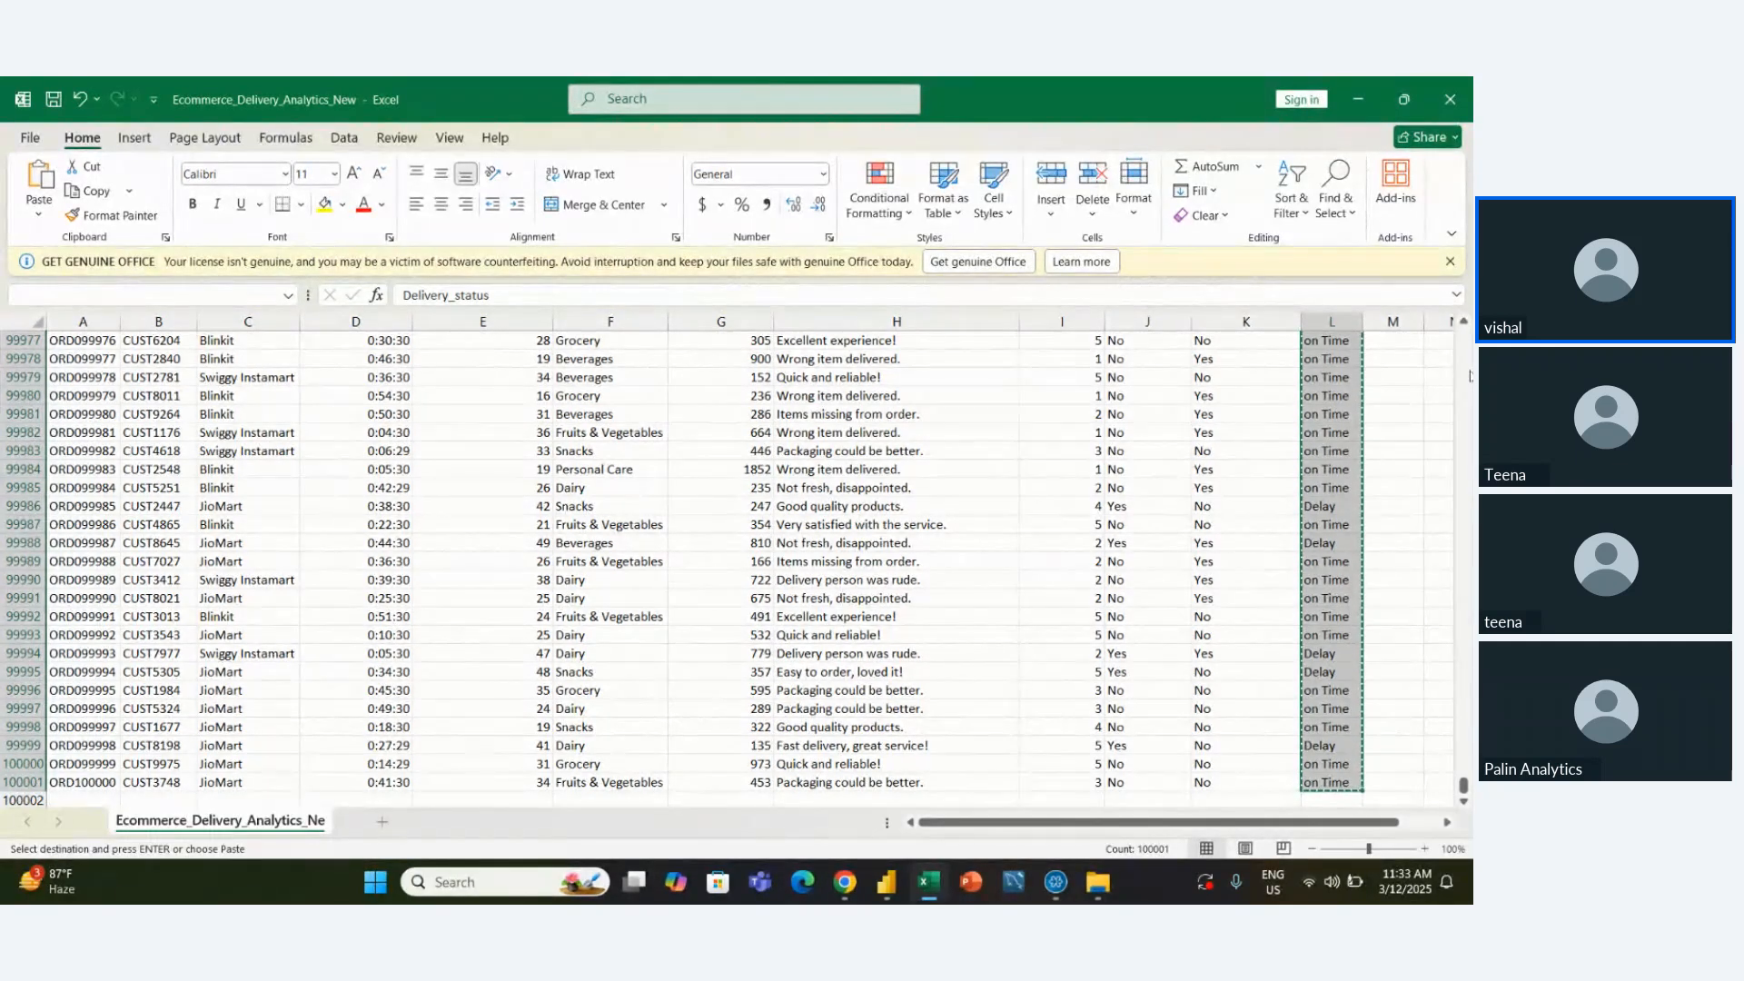
Paste the copied Delivery_status column as values only into column M, starting at M1
key("ctrl+Up")
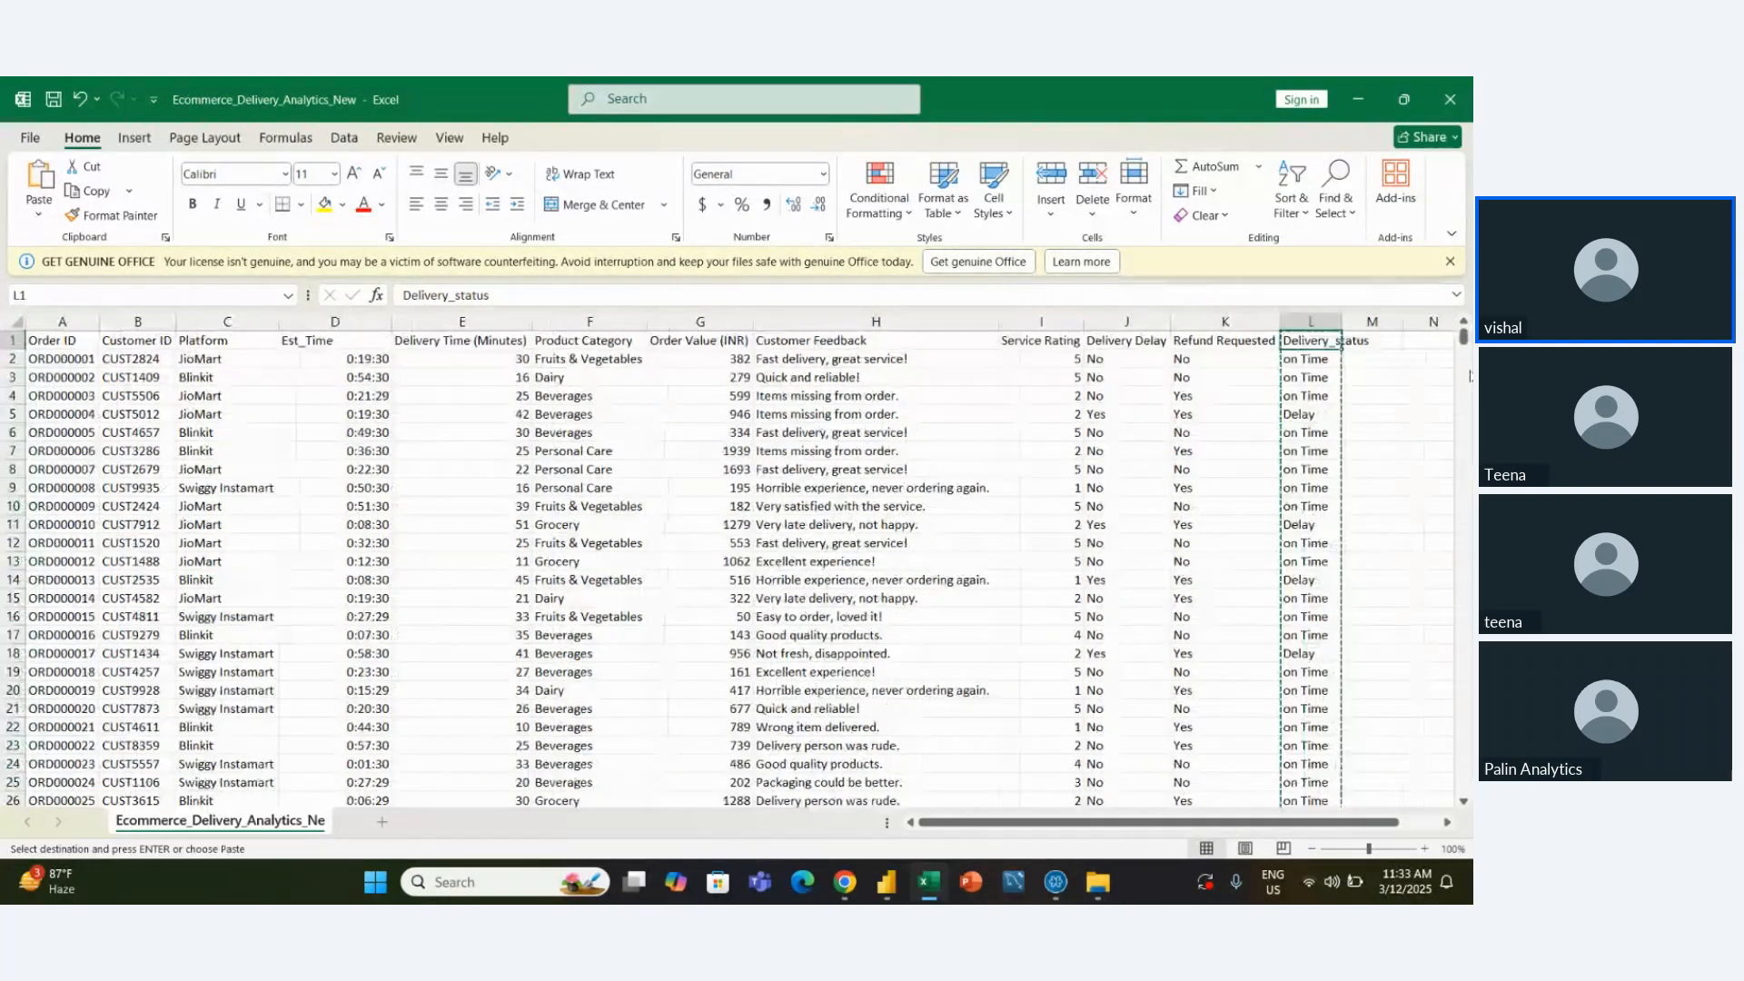
left_click(1375, 342)
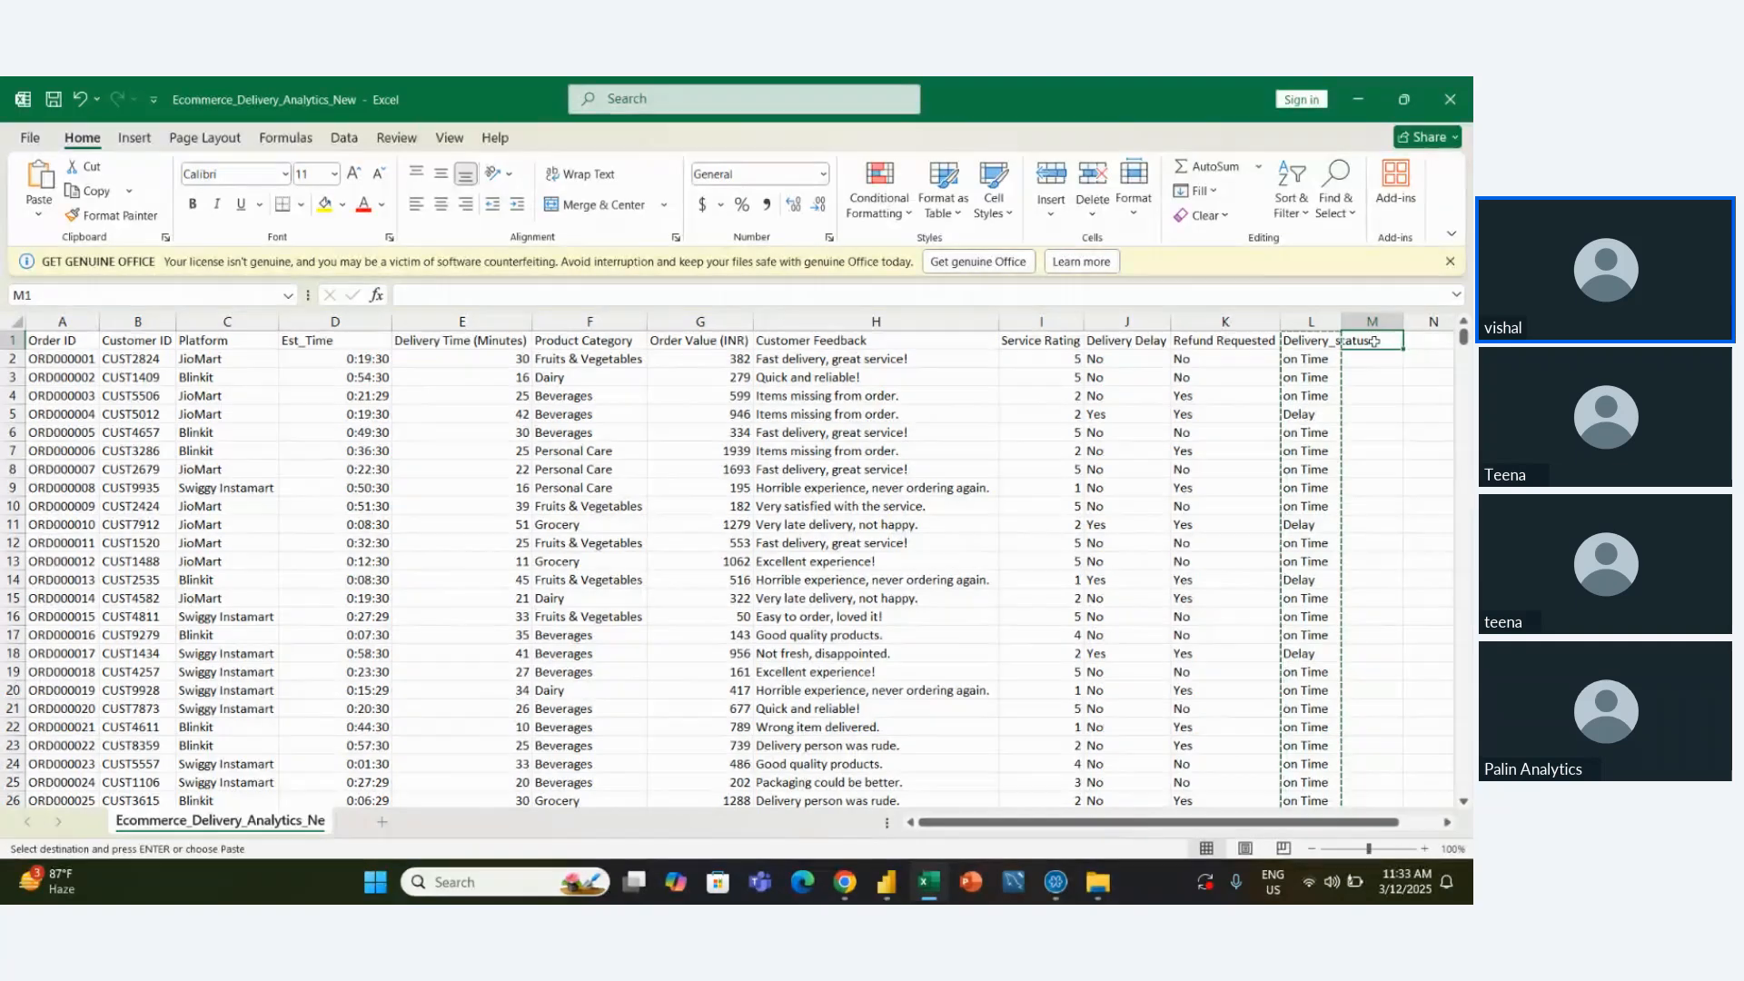
left_click(1320, 337)
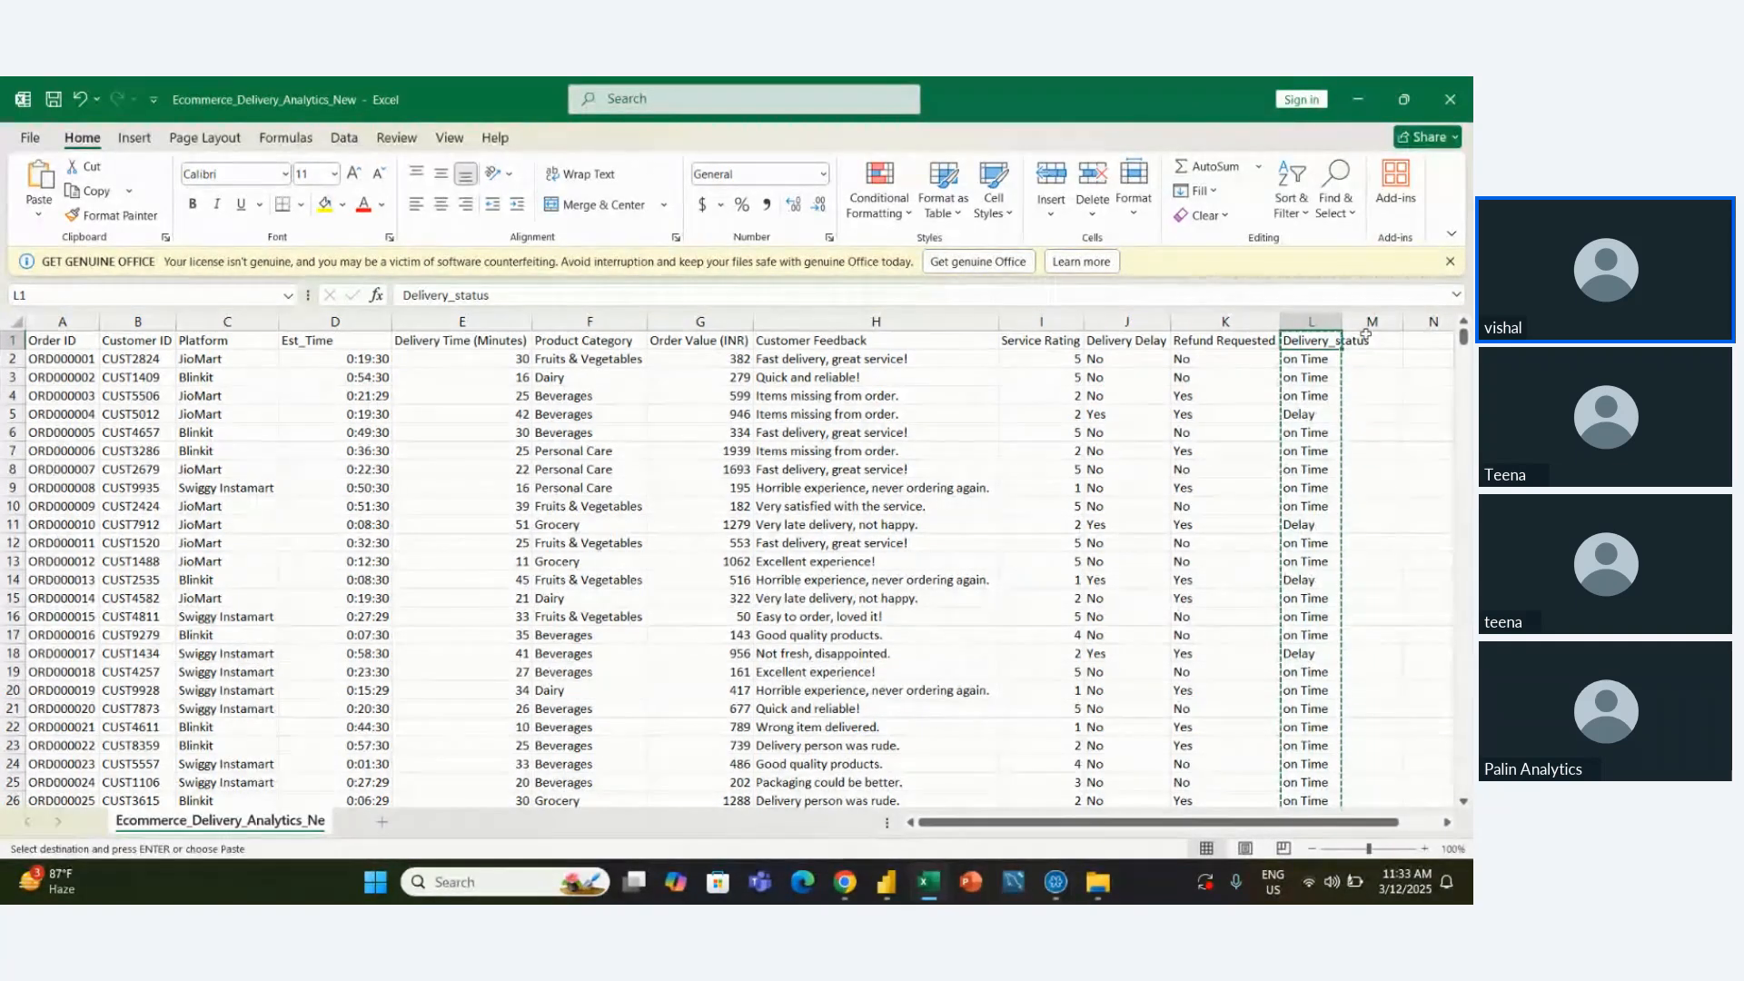
left_click(1365, 336)
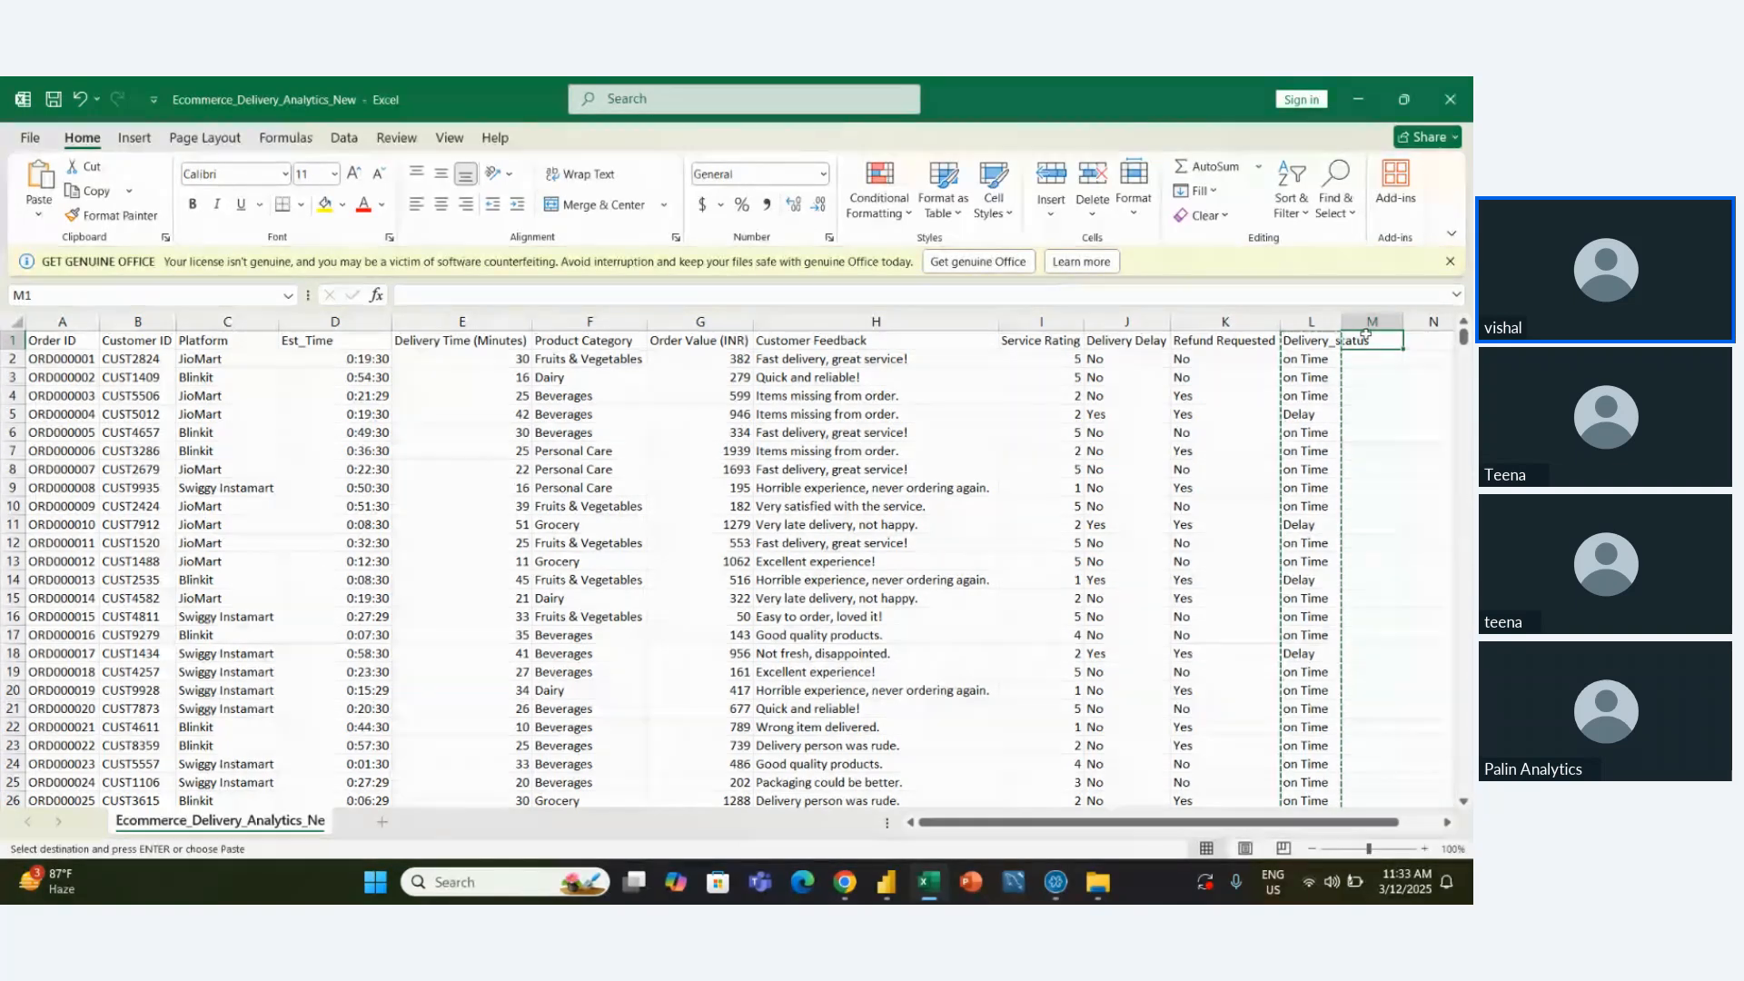
key("ctrl+alt+v")
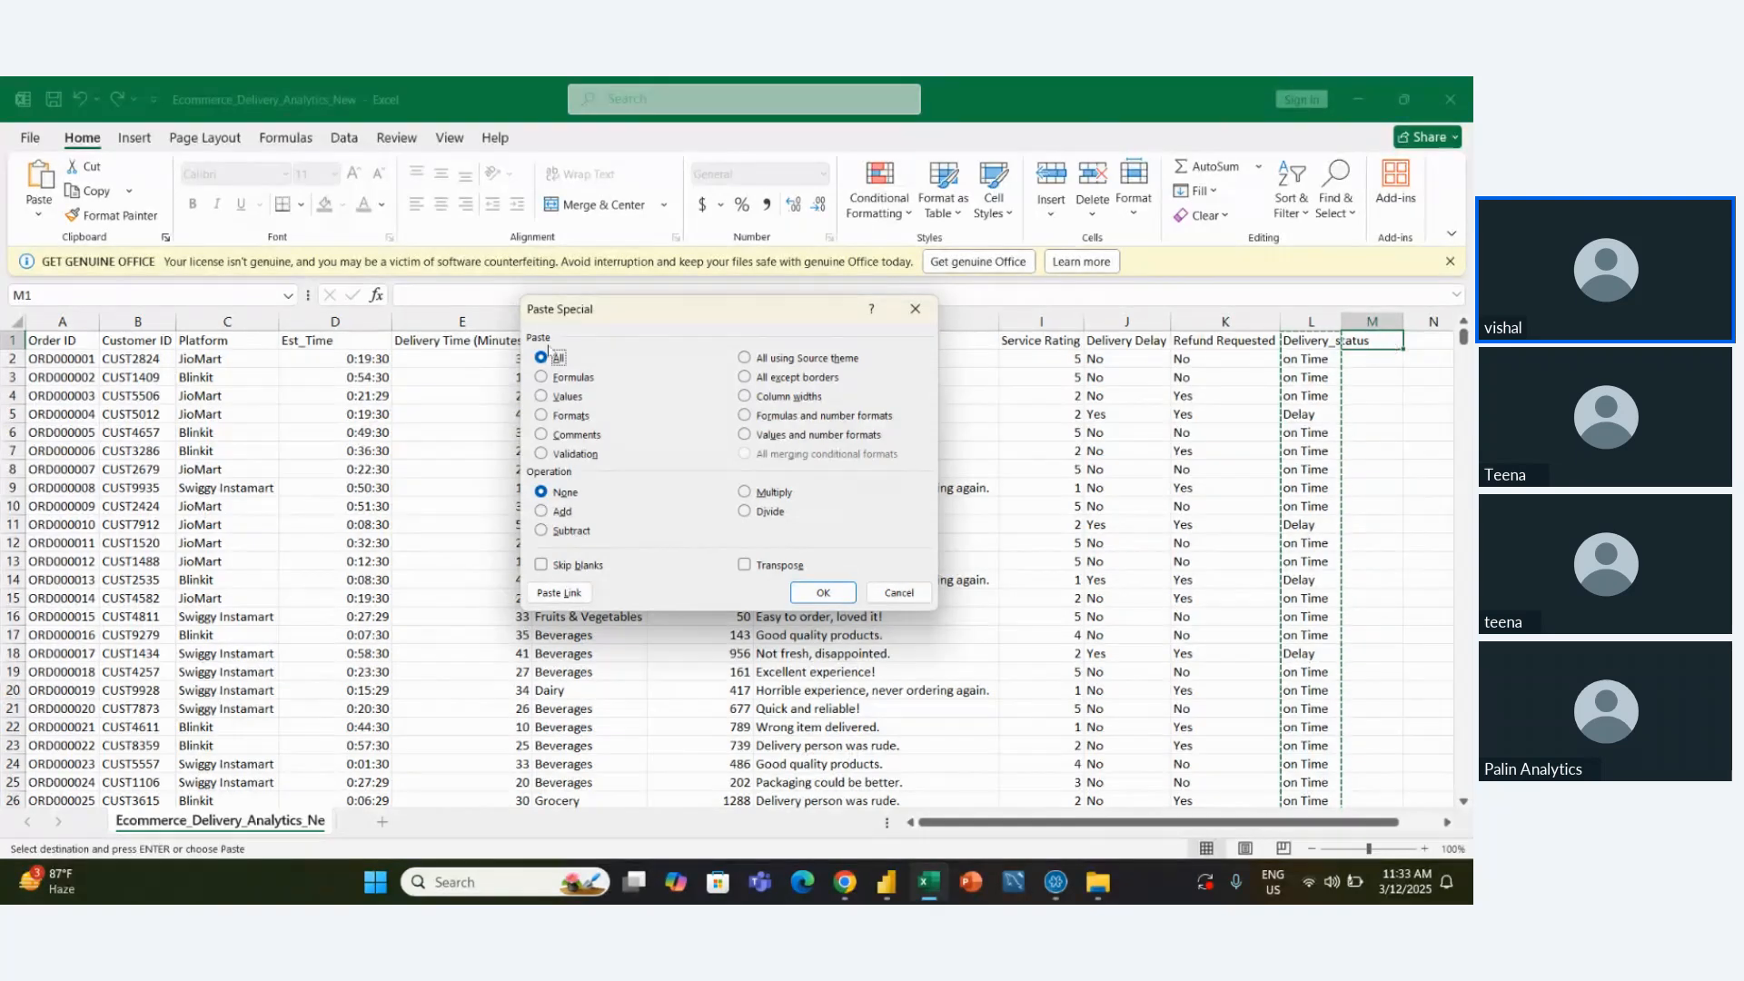
left_click(548, 401)
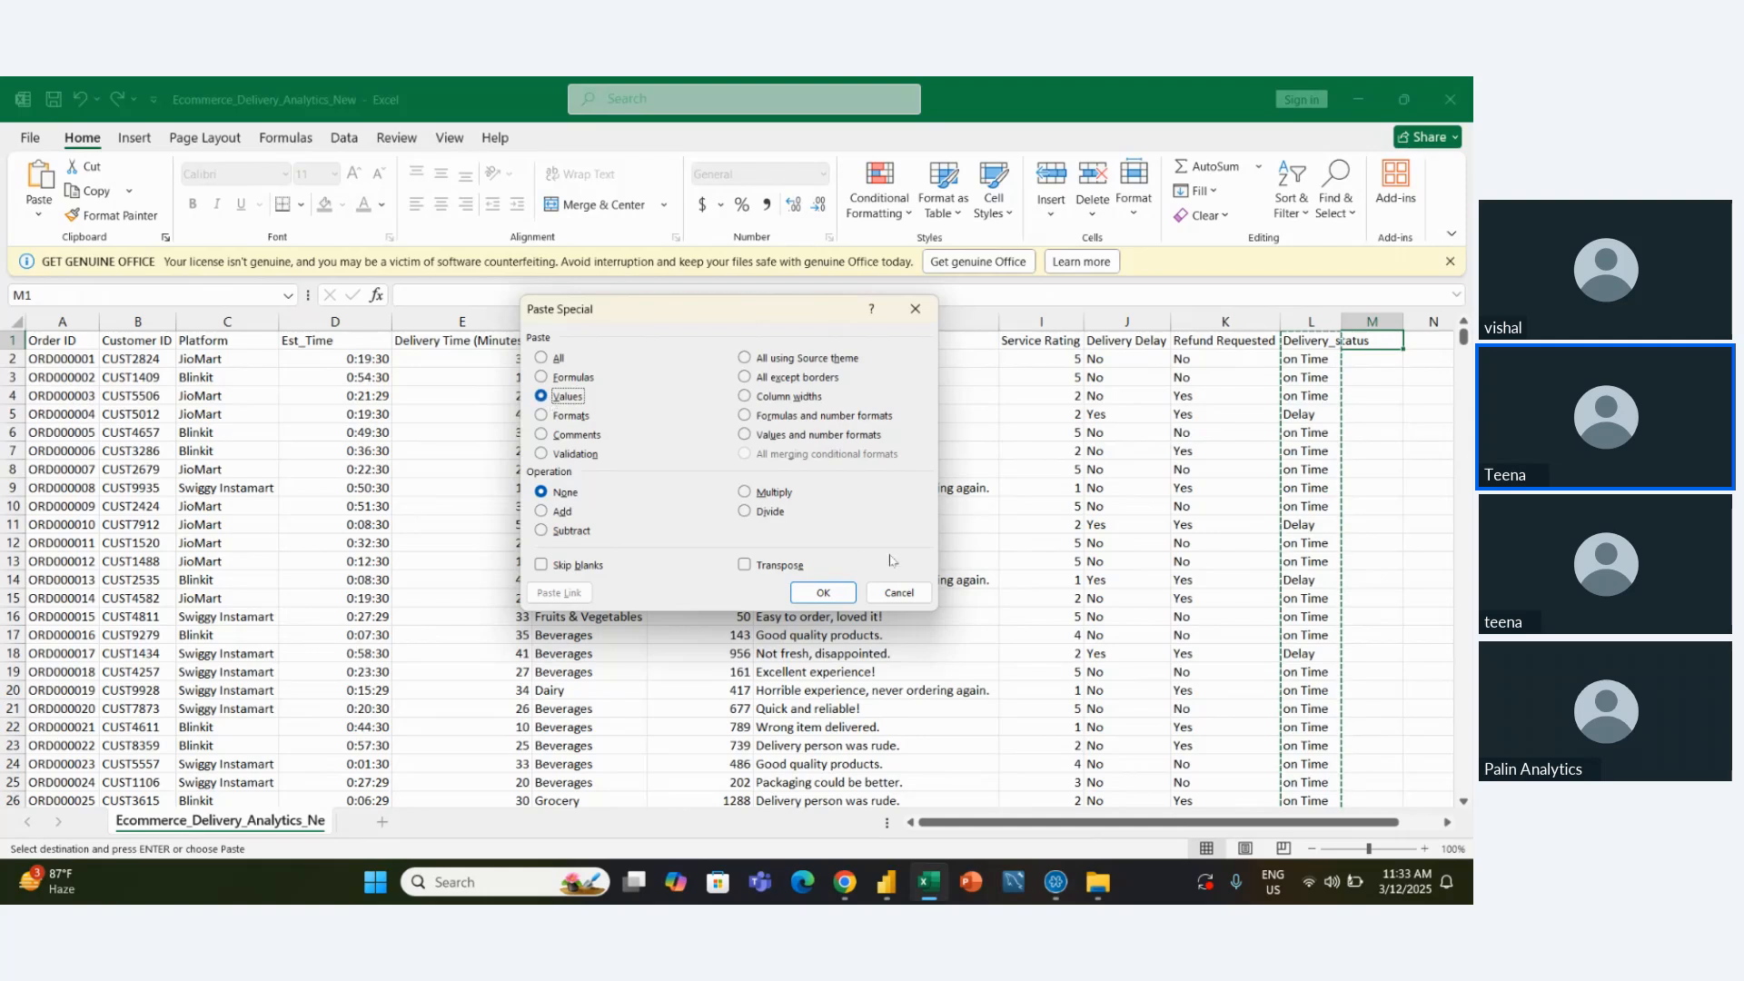
left_click(808, 593)
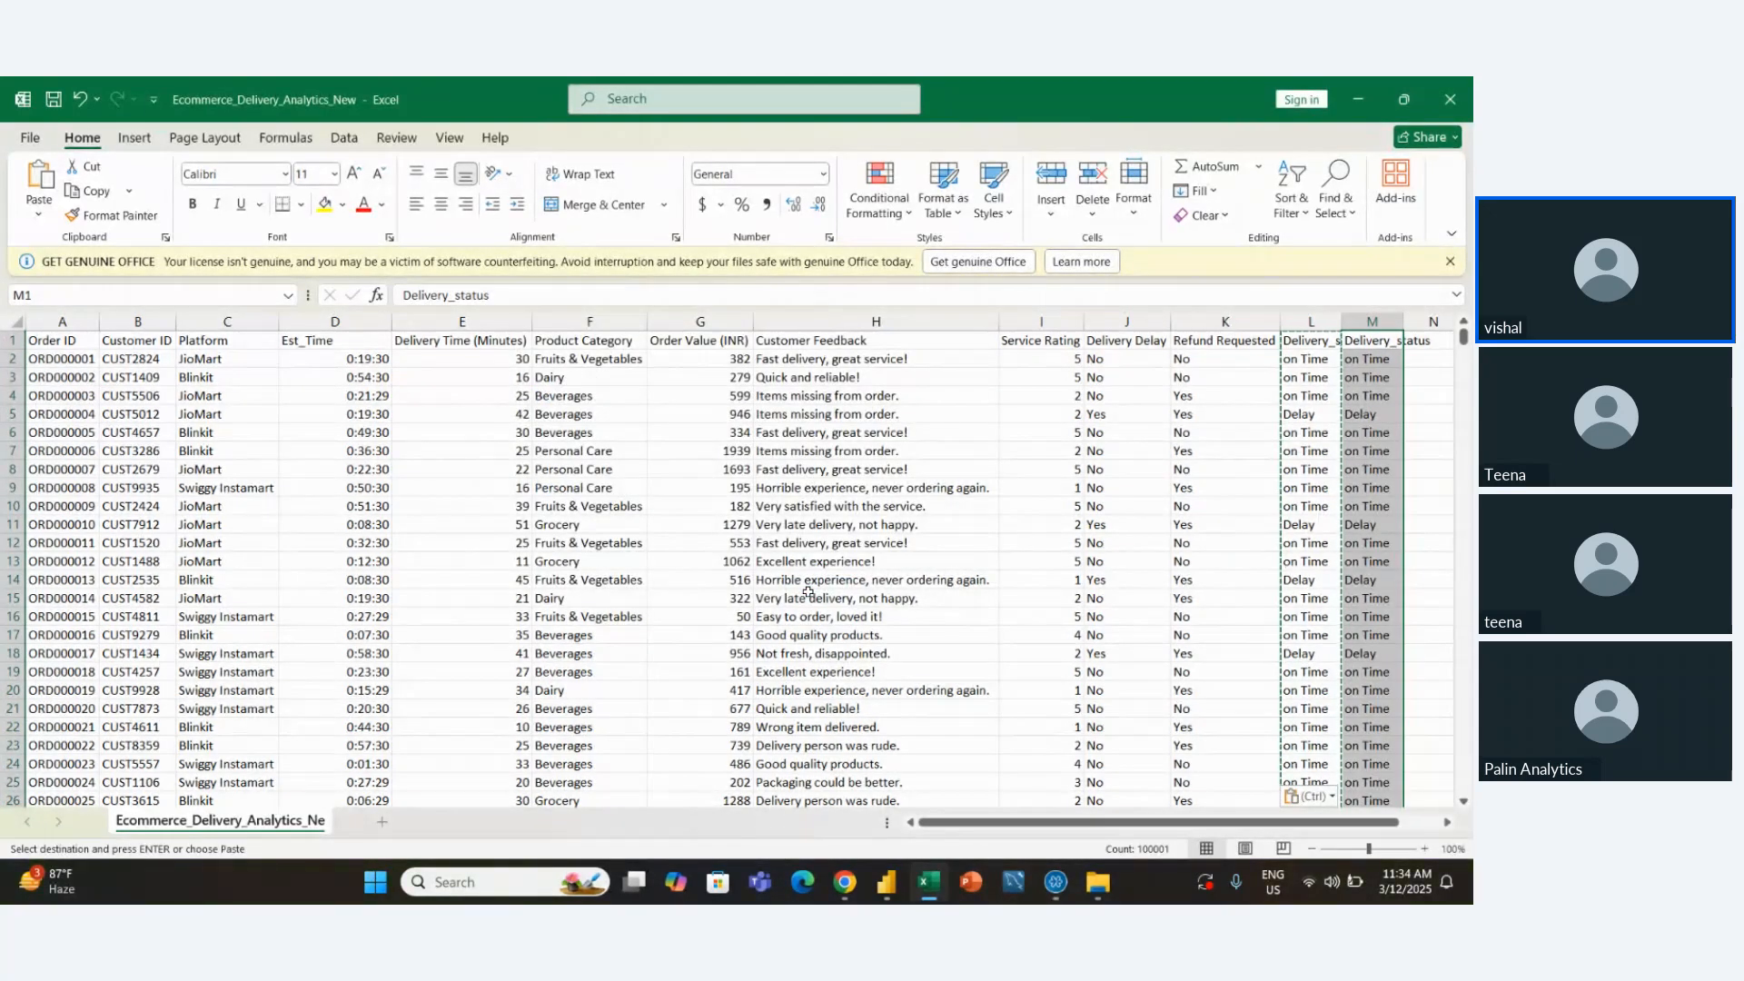
Delete the formula-based Delivery_status column L and auto-fit the width of the values-only column that replaces it
left_click(1300, 311)
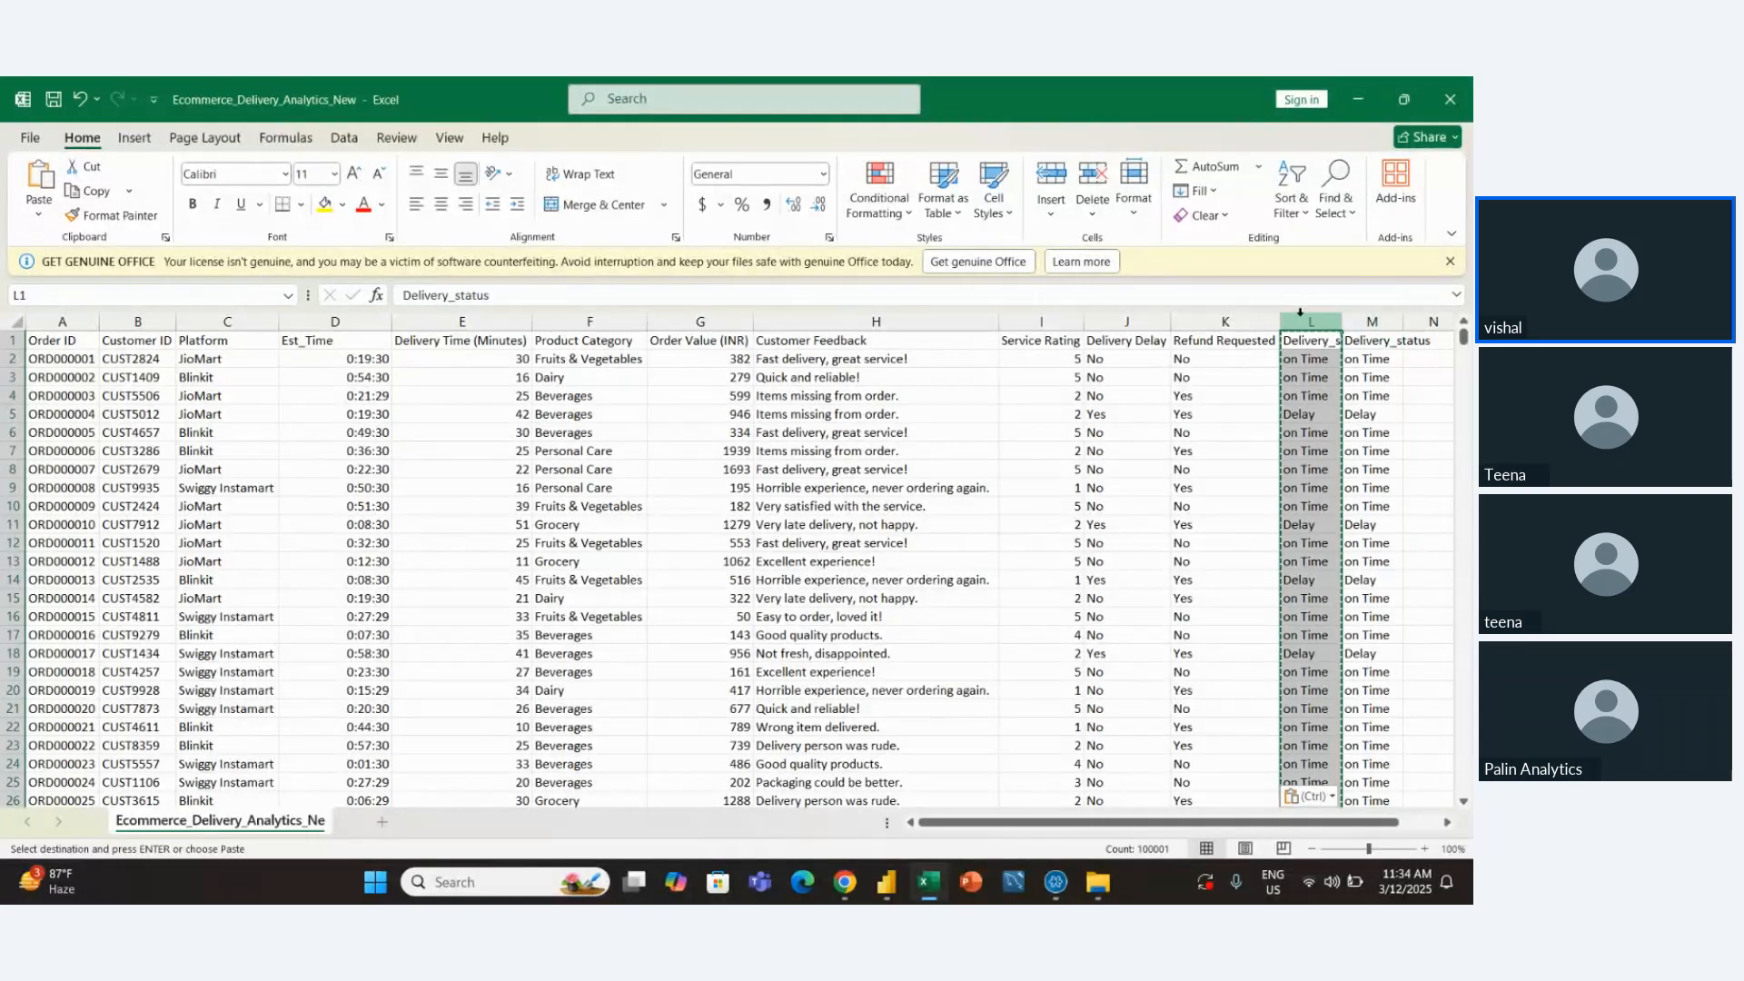
key("ctrl+z")
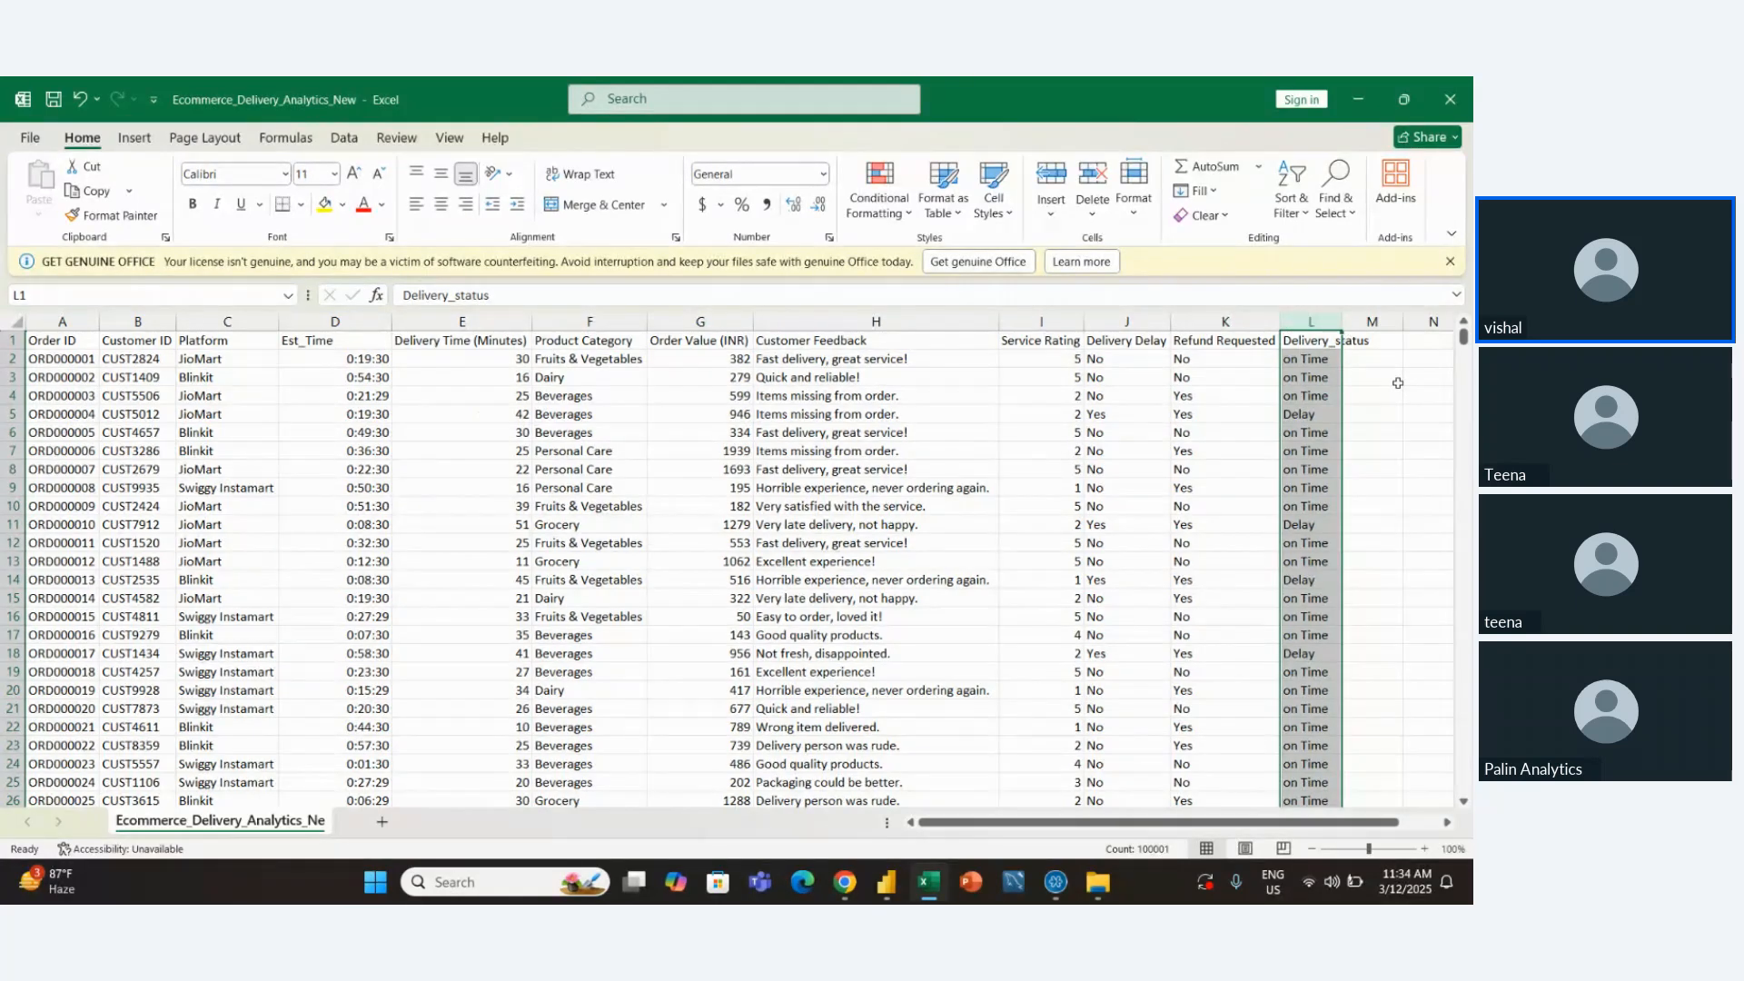
double_click(1341, 320)
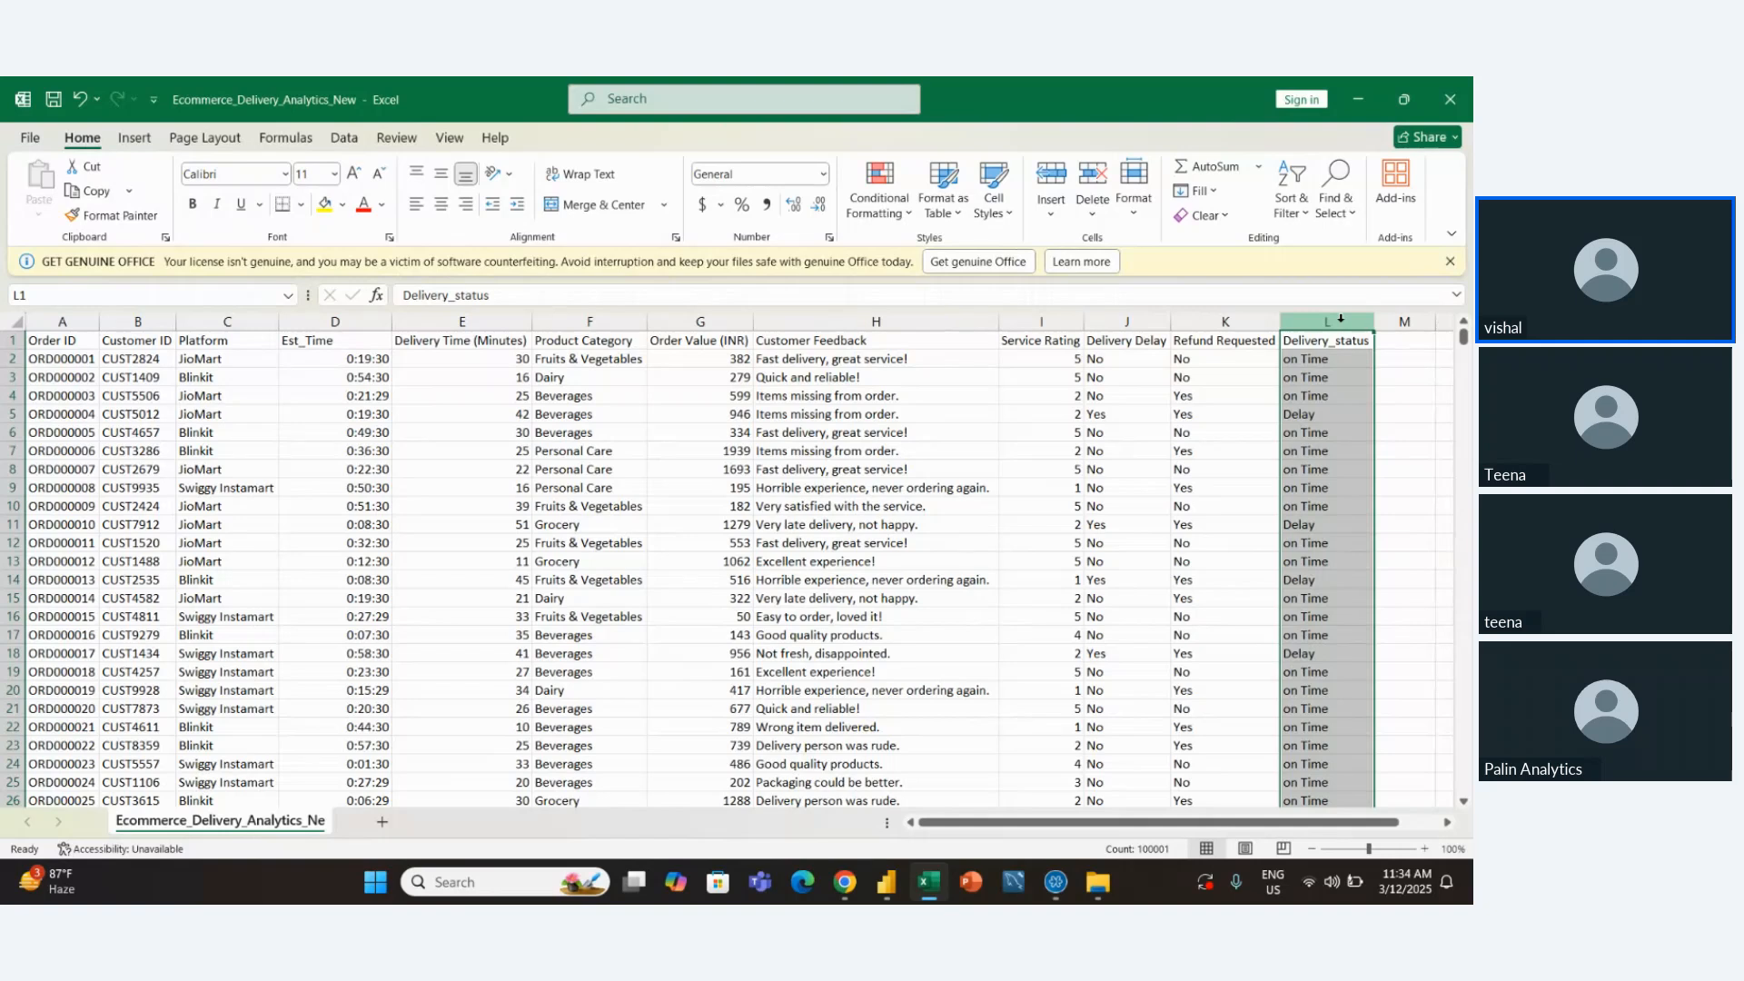
Save the CSV file, switch to the Power Query Editor and refresh all query previews
key("ctrl+s")
mouse_move(915, 887)
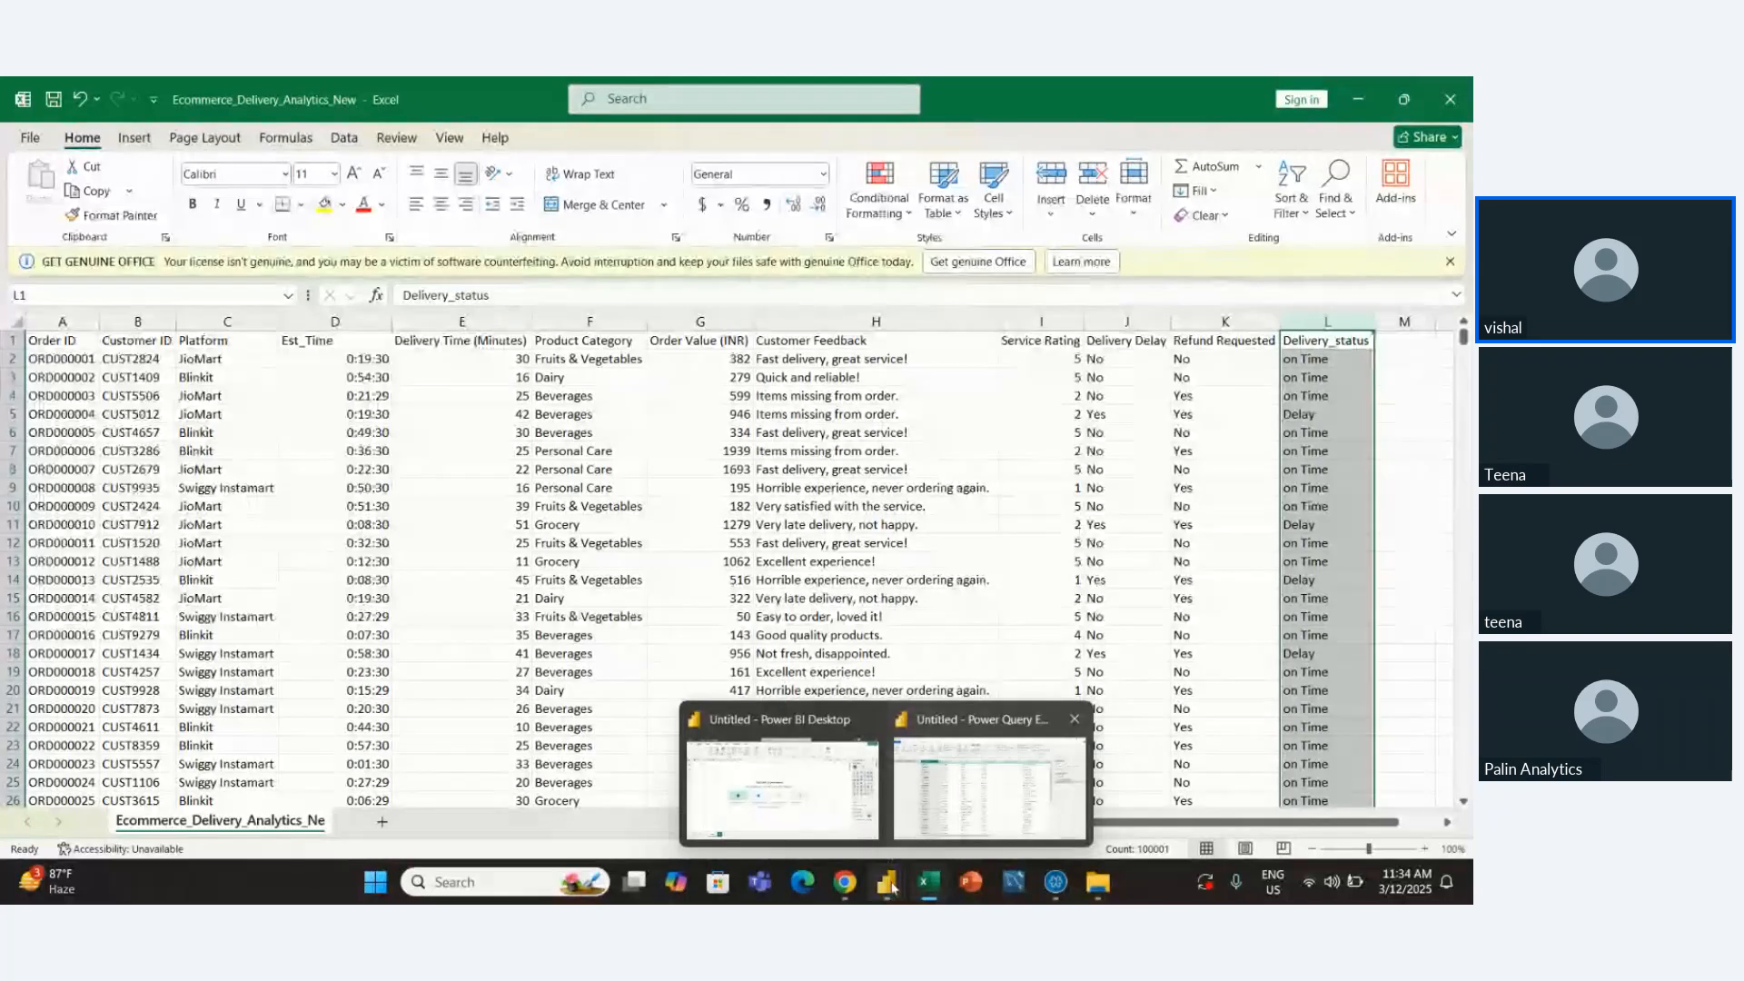
left_click(942, 815)
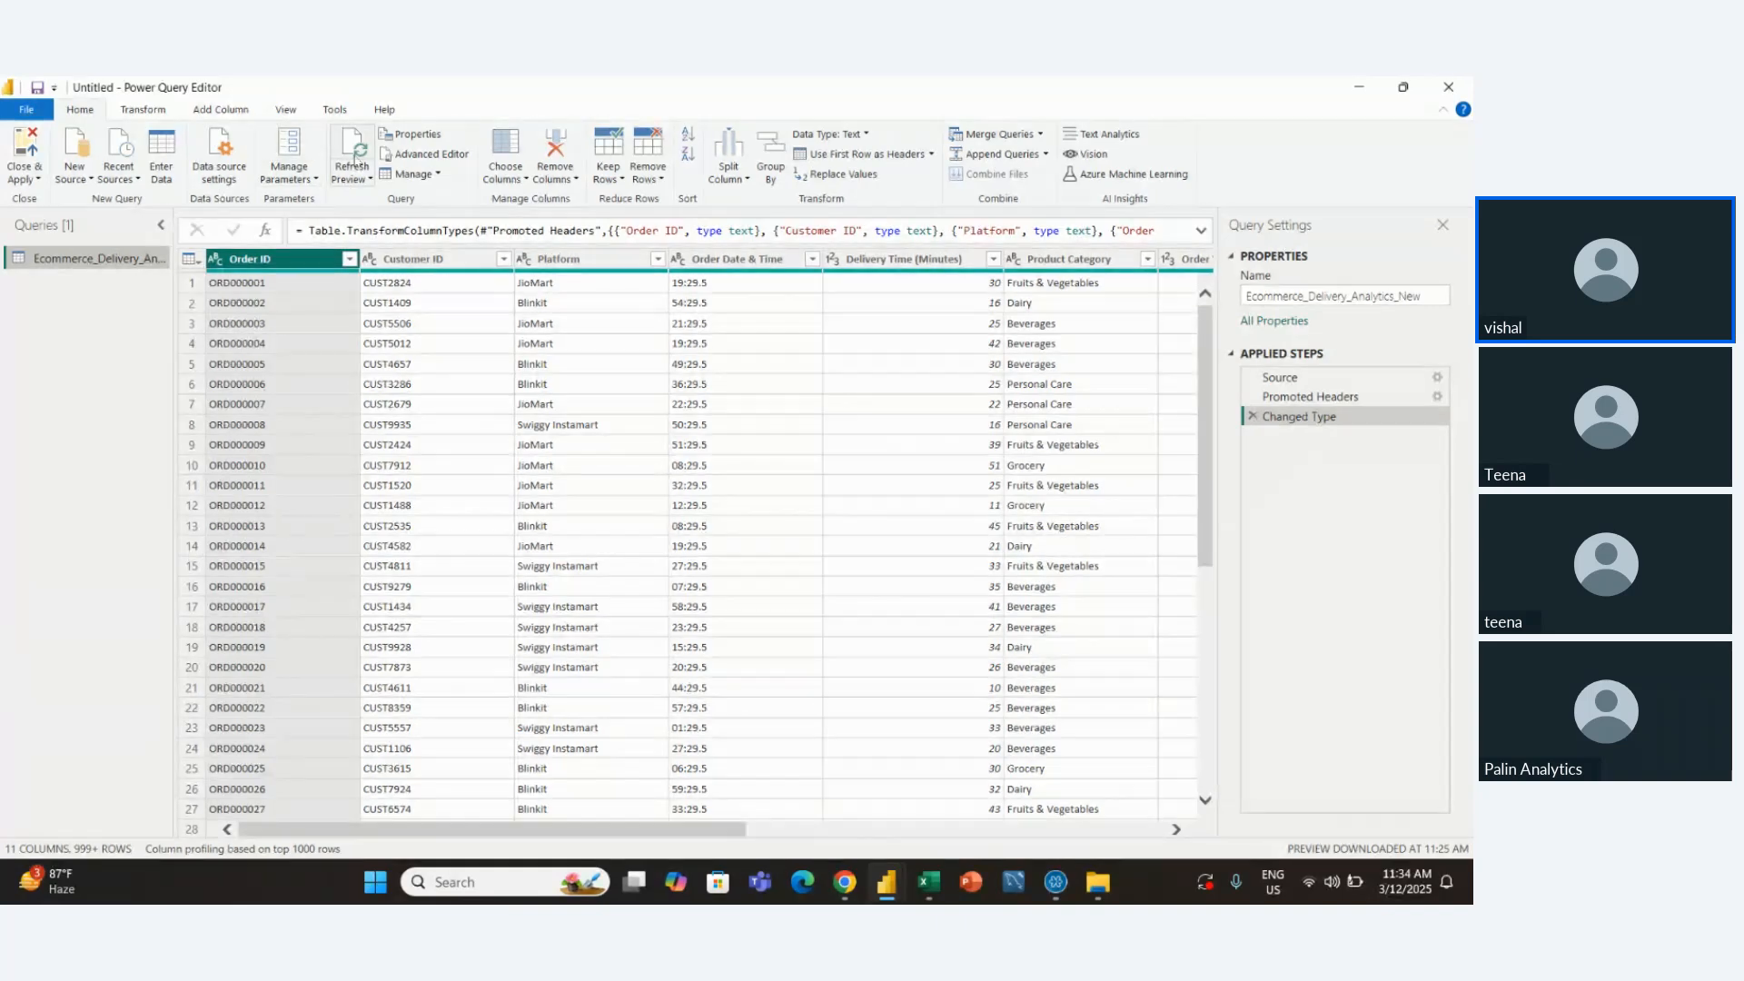
left_click(354, 158)
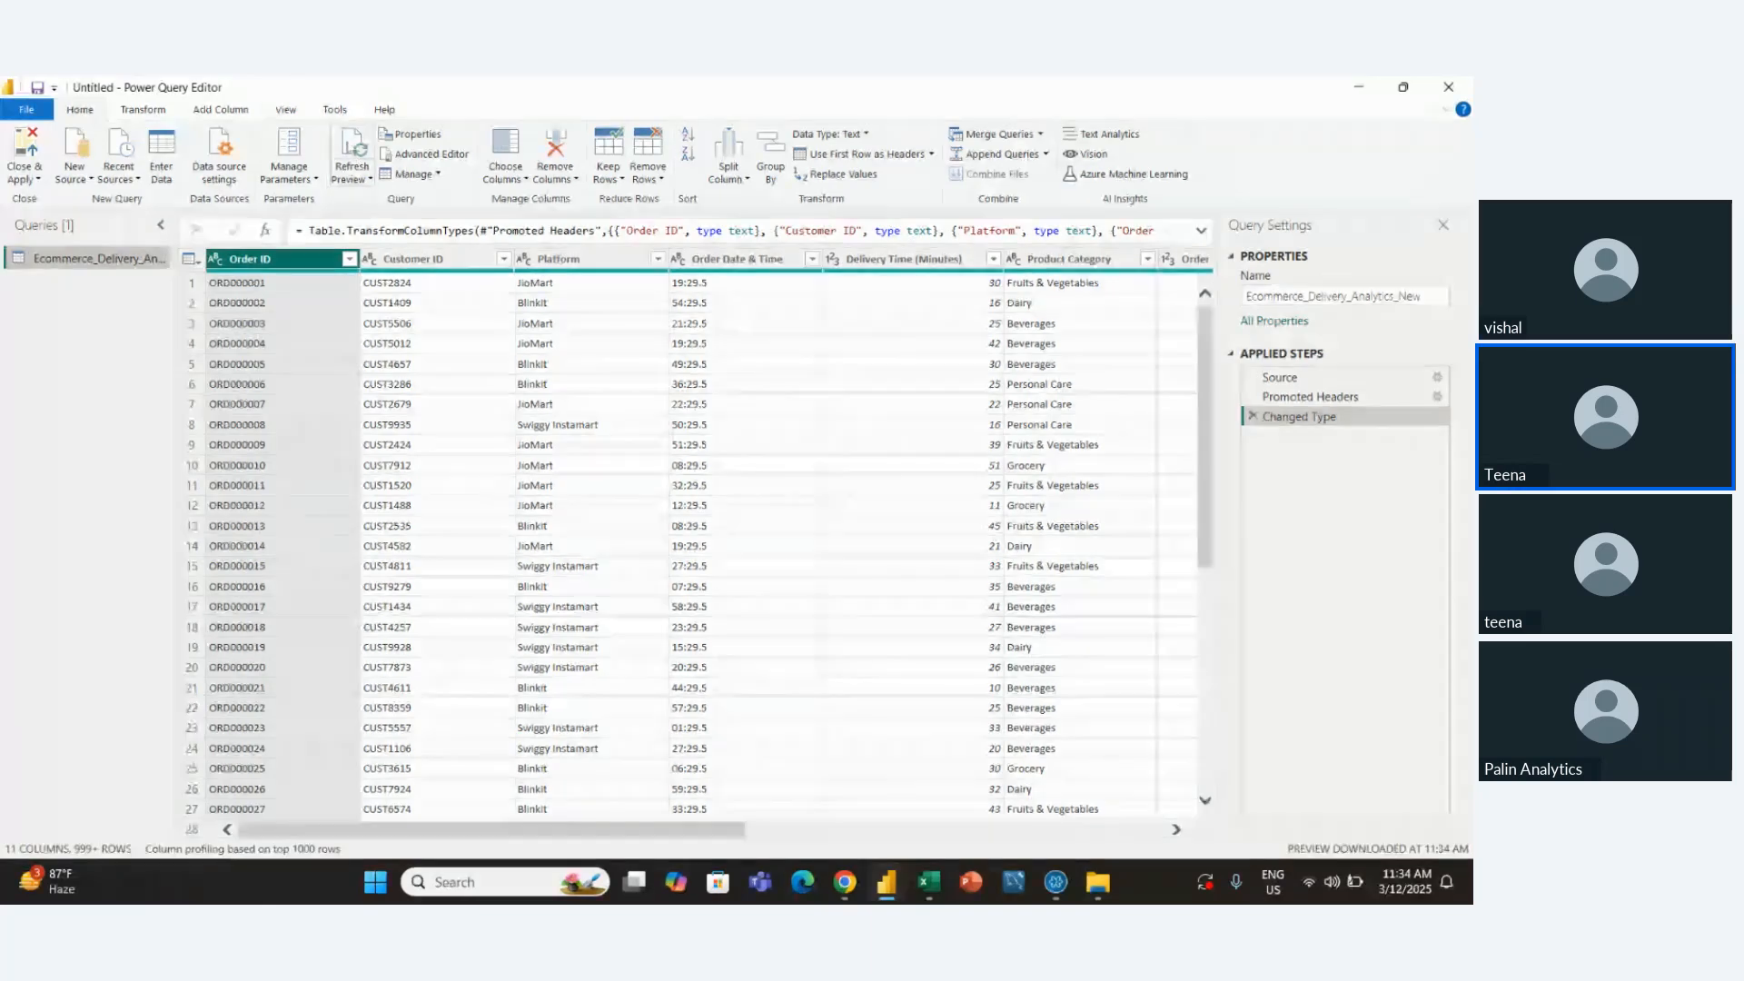
left_click(367, 180)
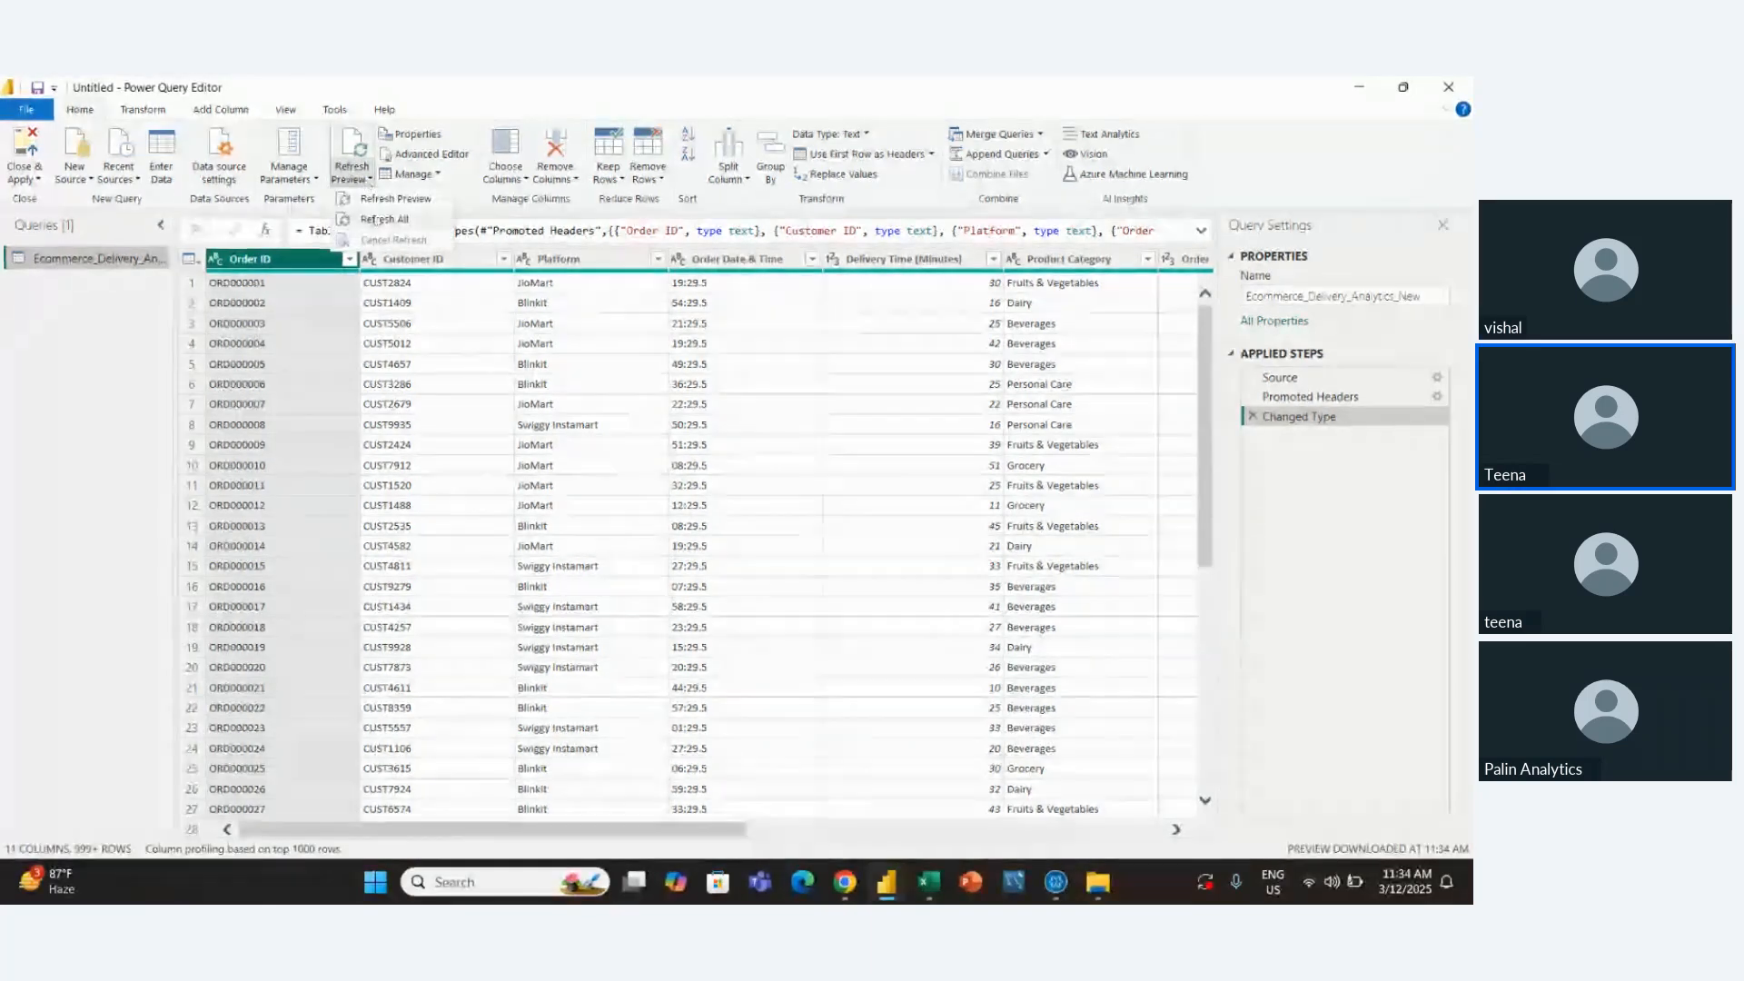
left_click(383, 218)
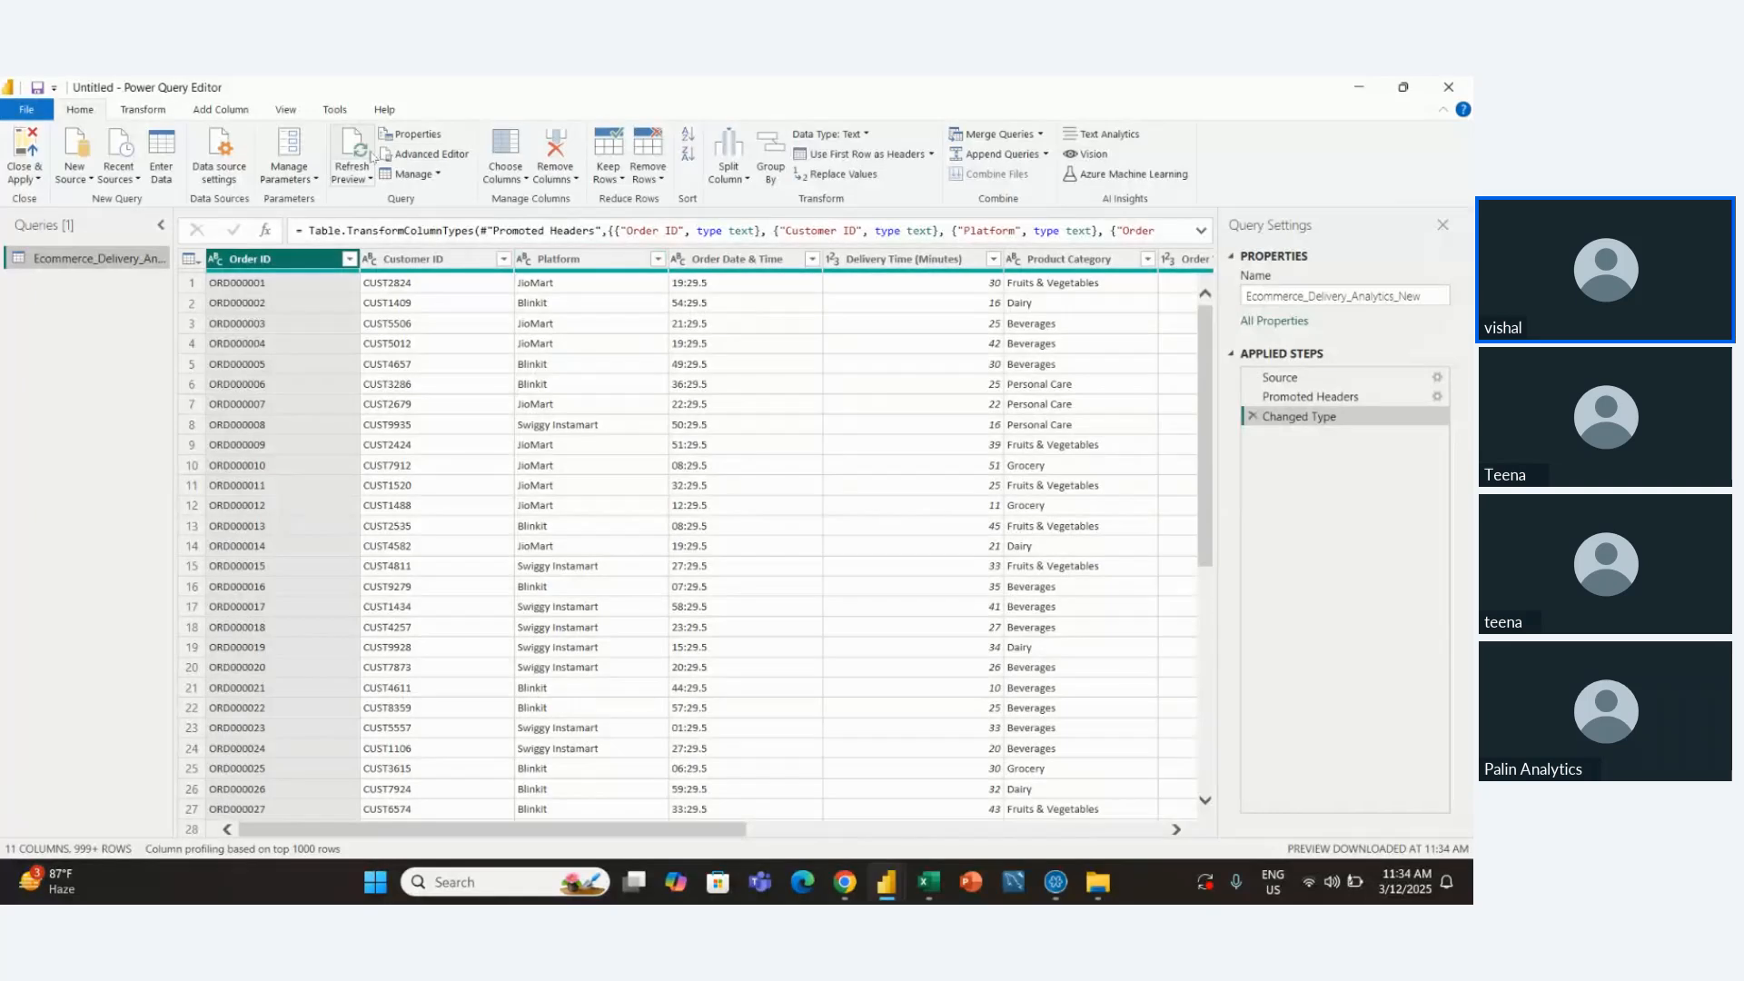
Start changing the source of the existing e-commerce CSV in the data source settings and browse to the Downloads folder
left_click(224, 151)
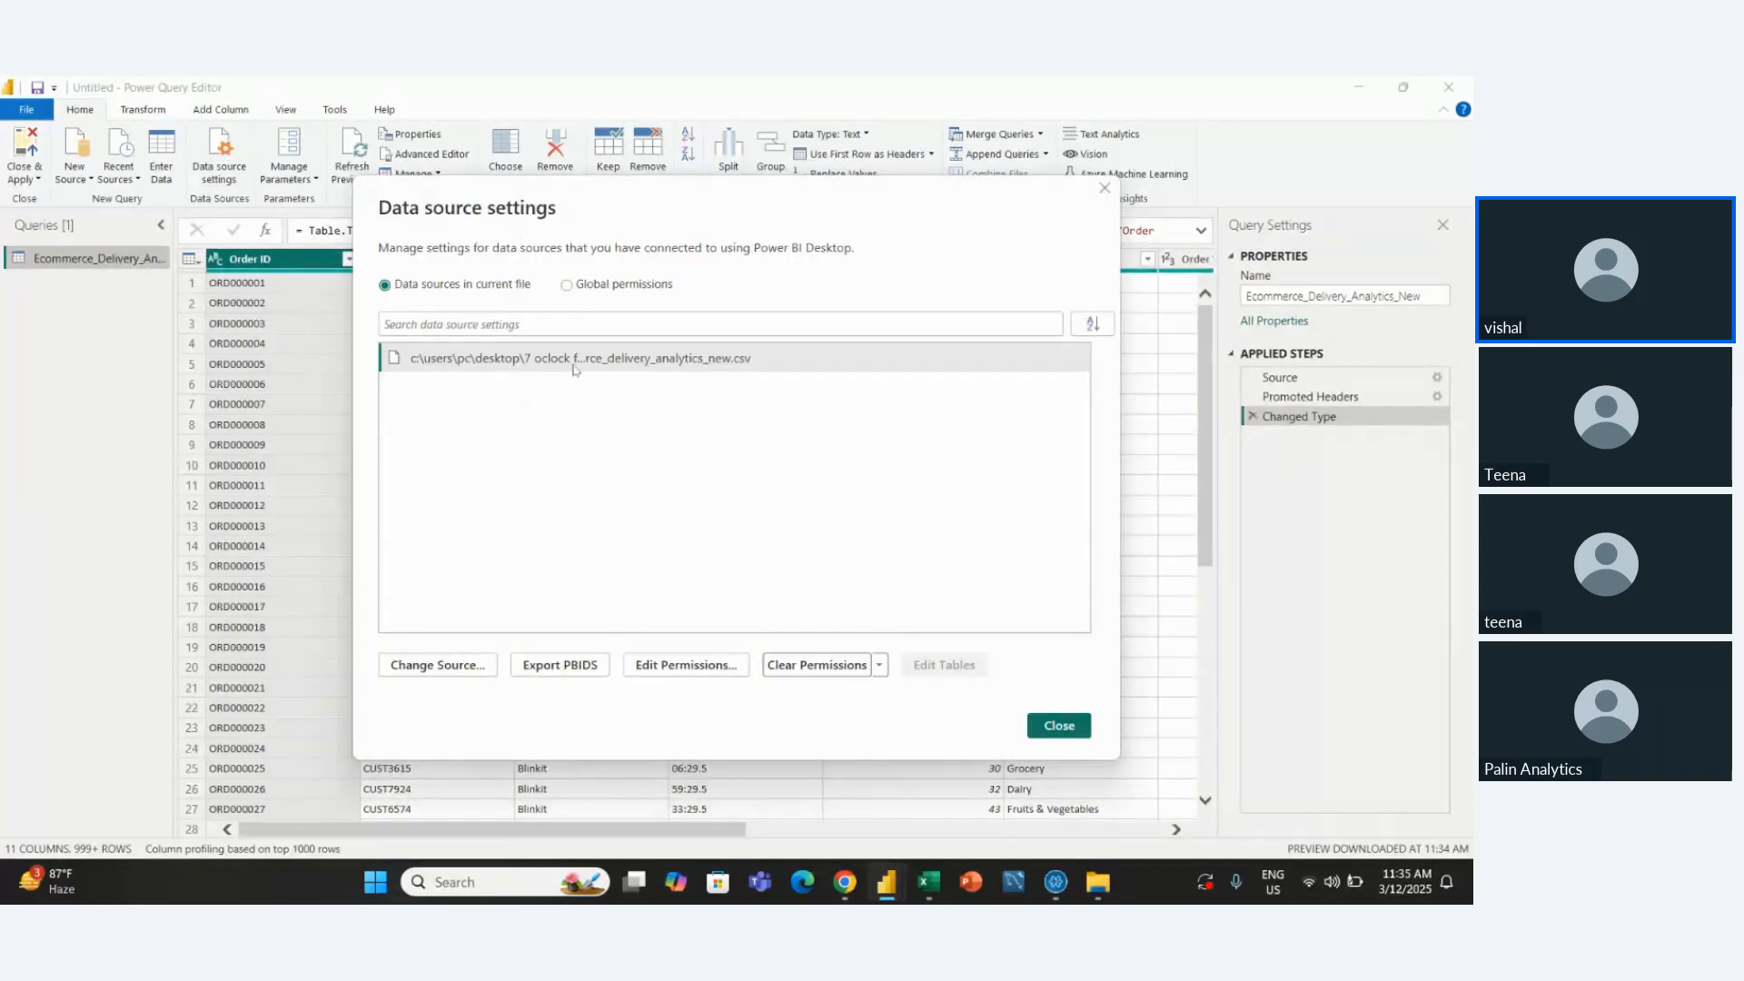
left_click(583, 358)
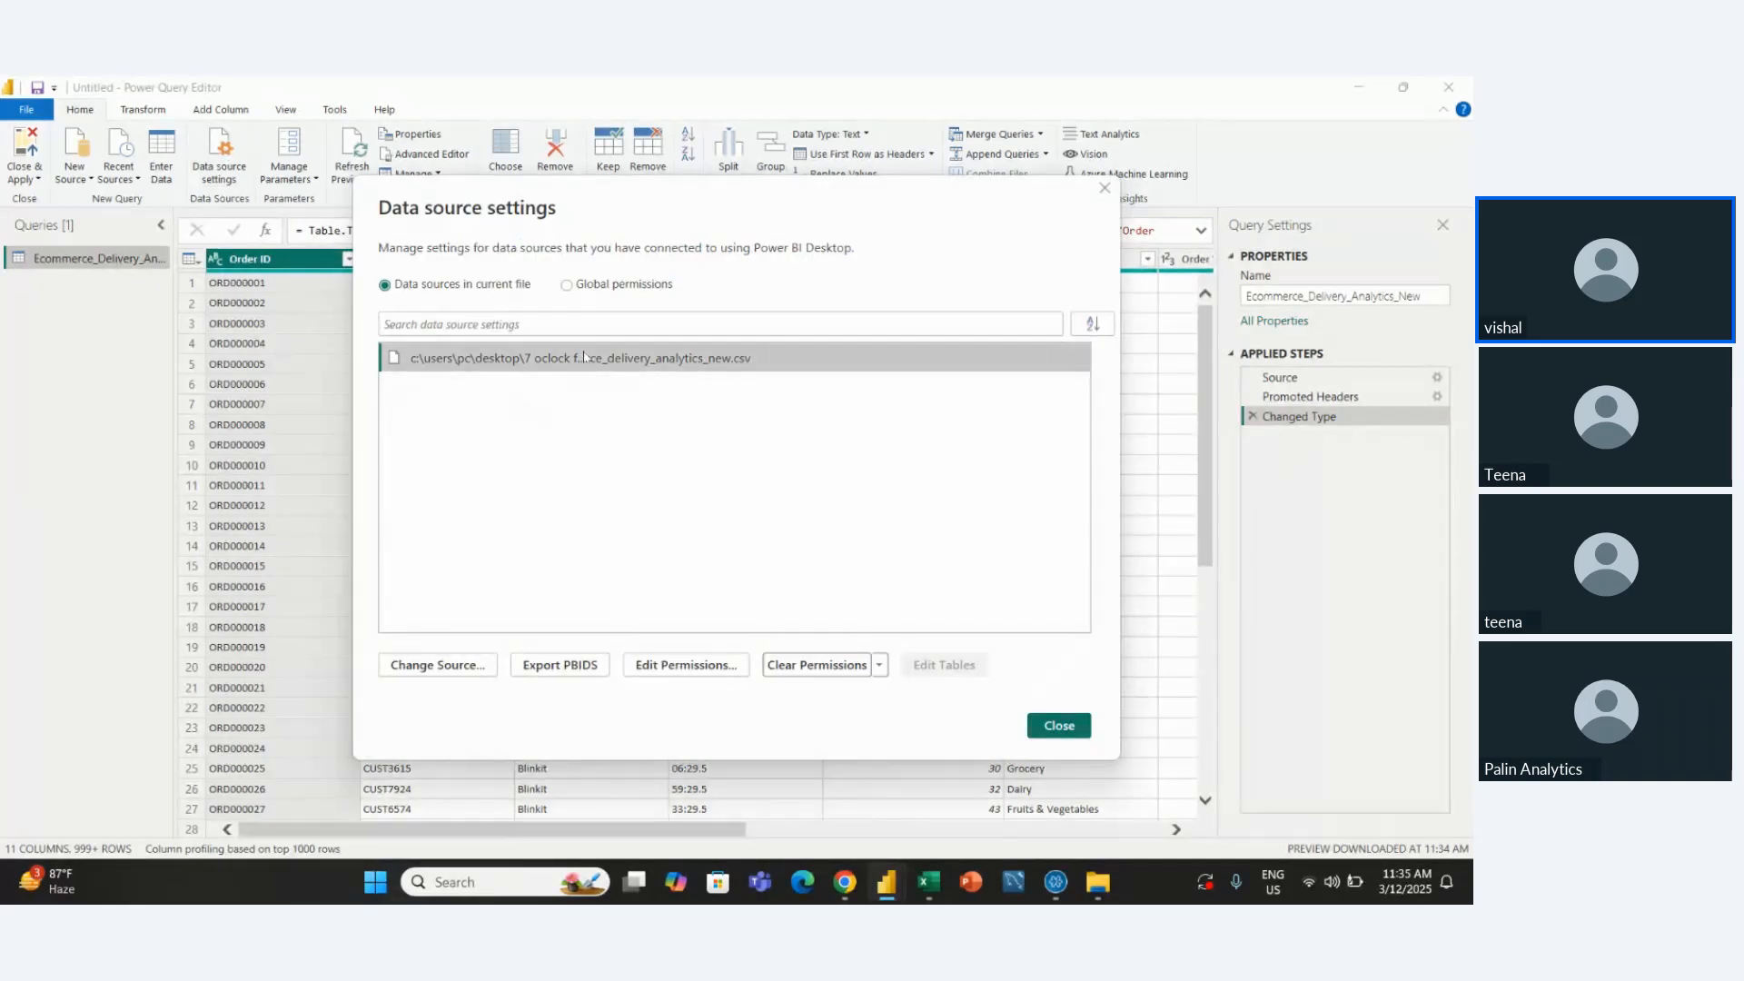
left_click(484, 664)
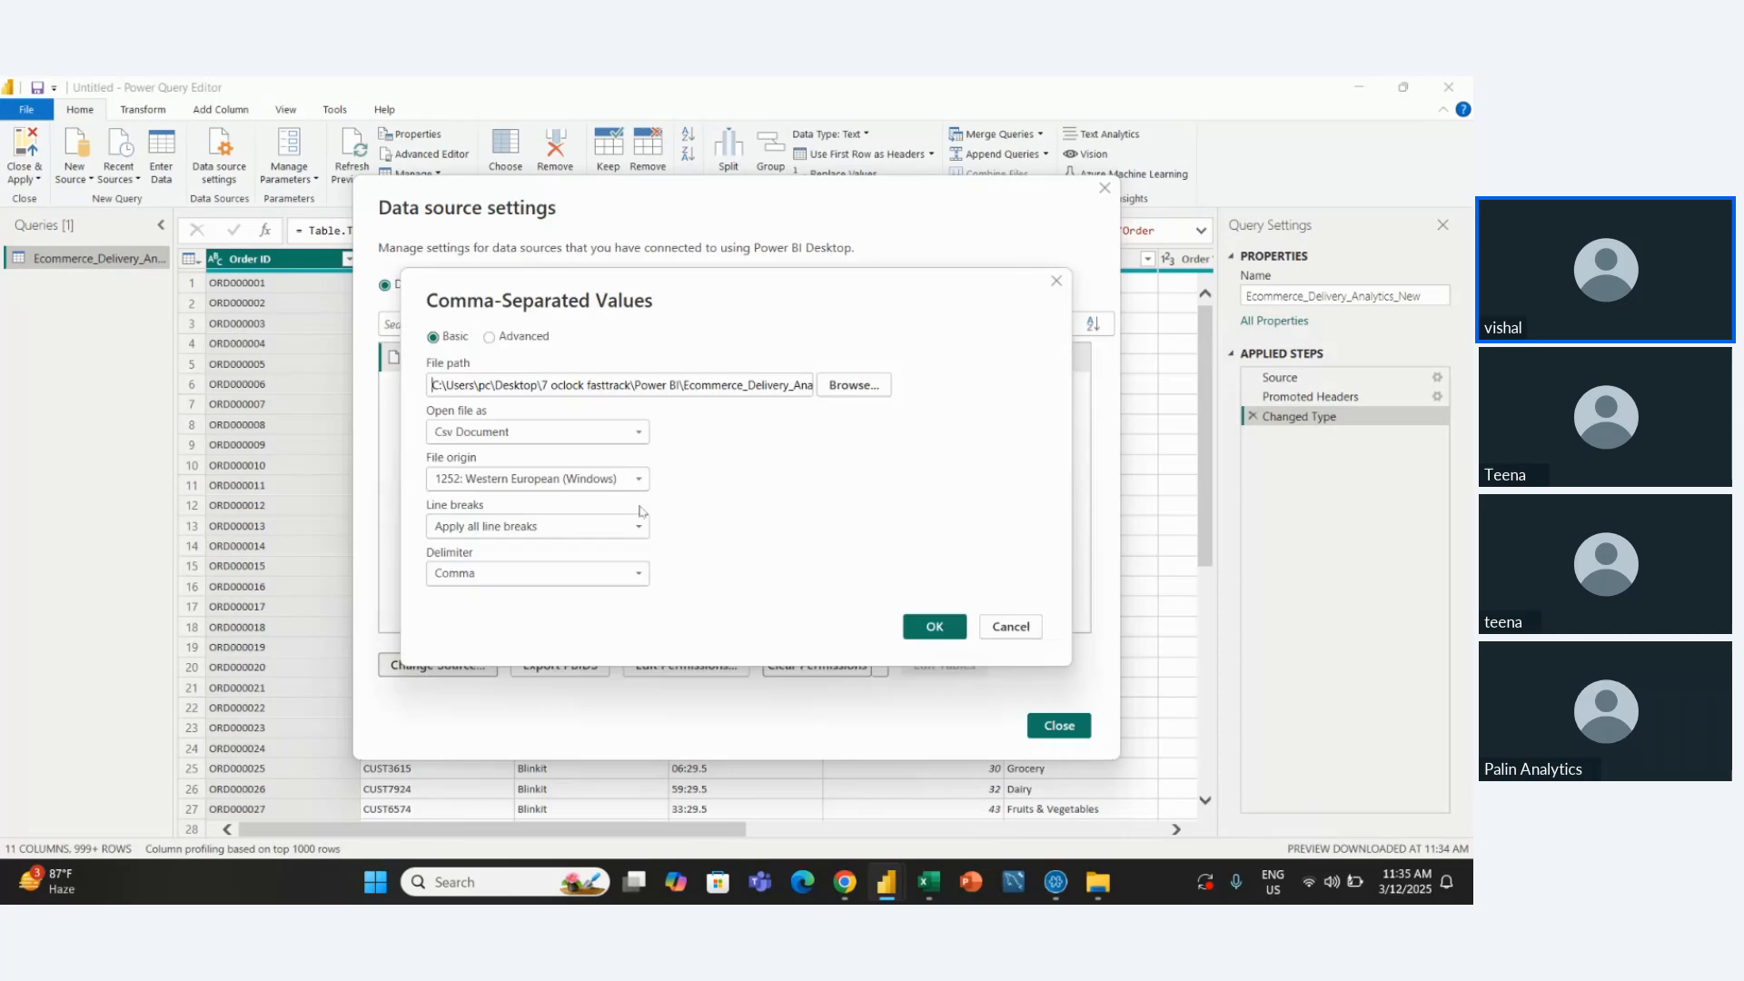
left_click(838, 389)
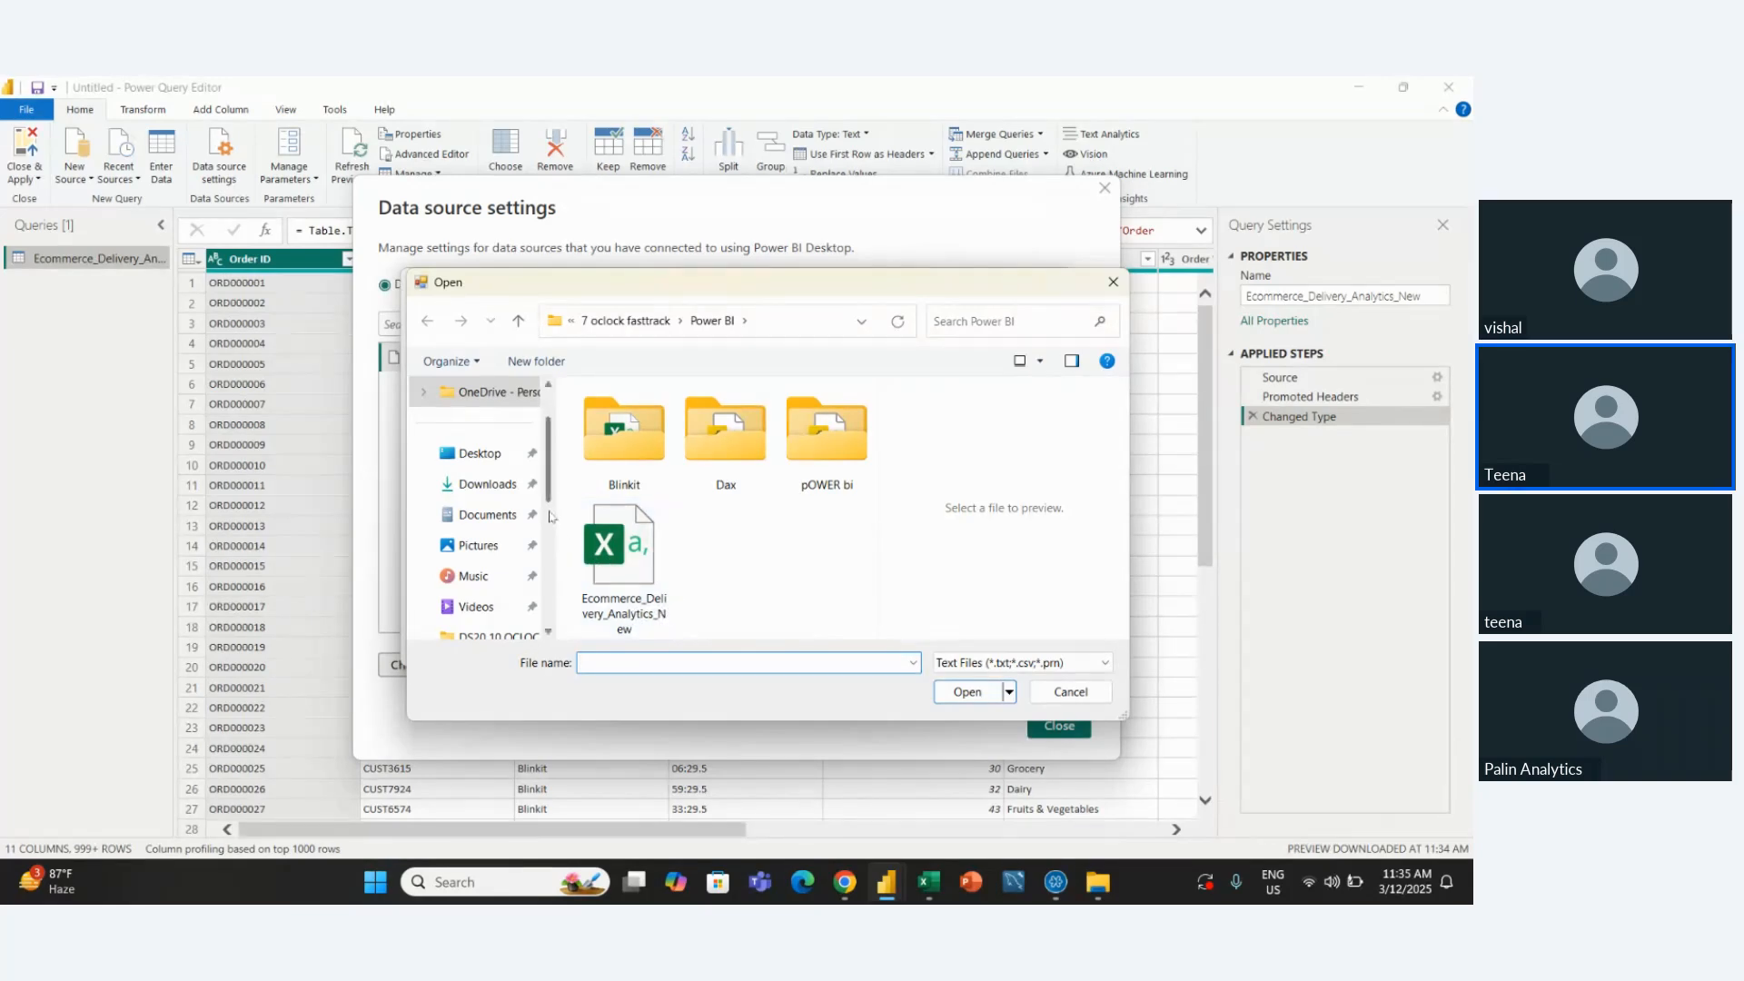
left_click(487, 484)
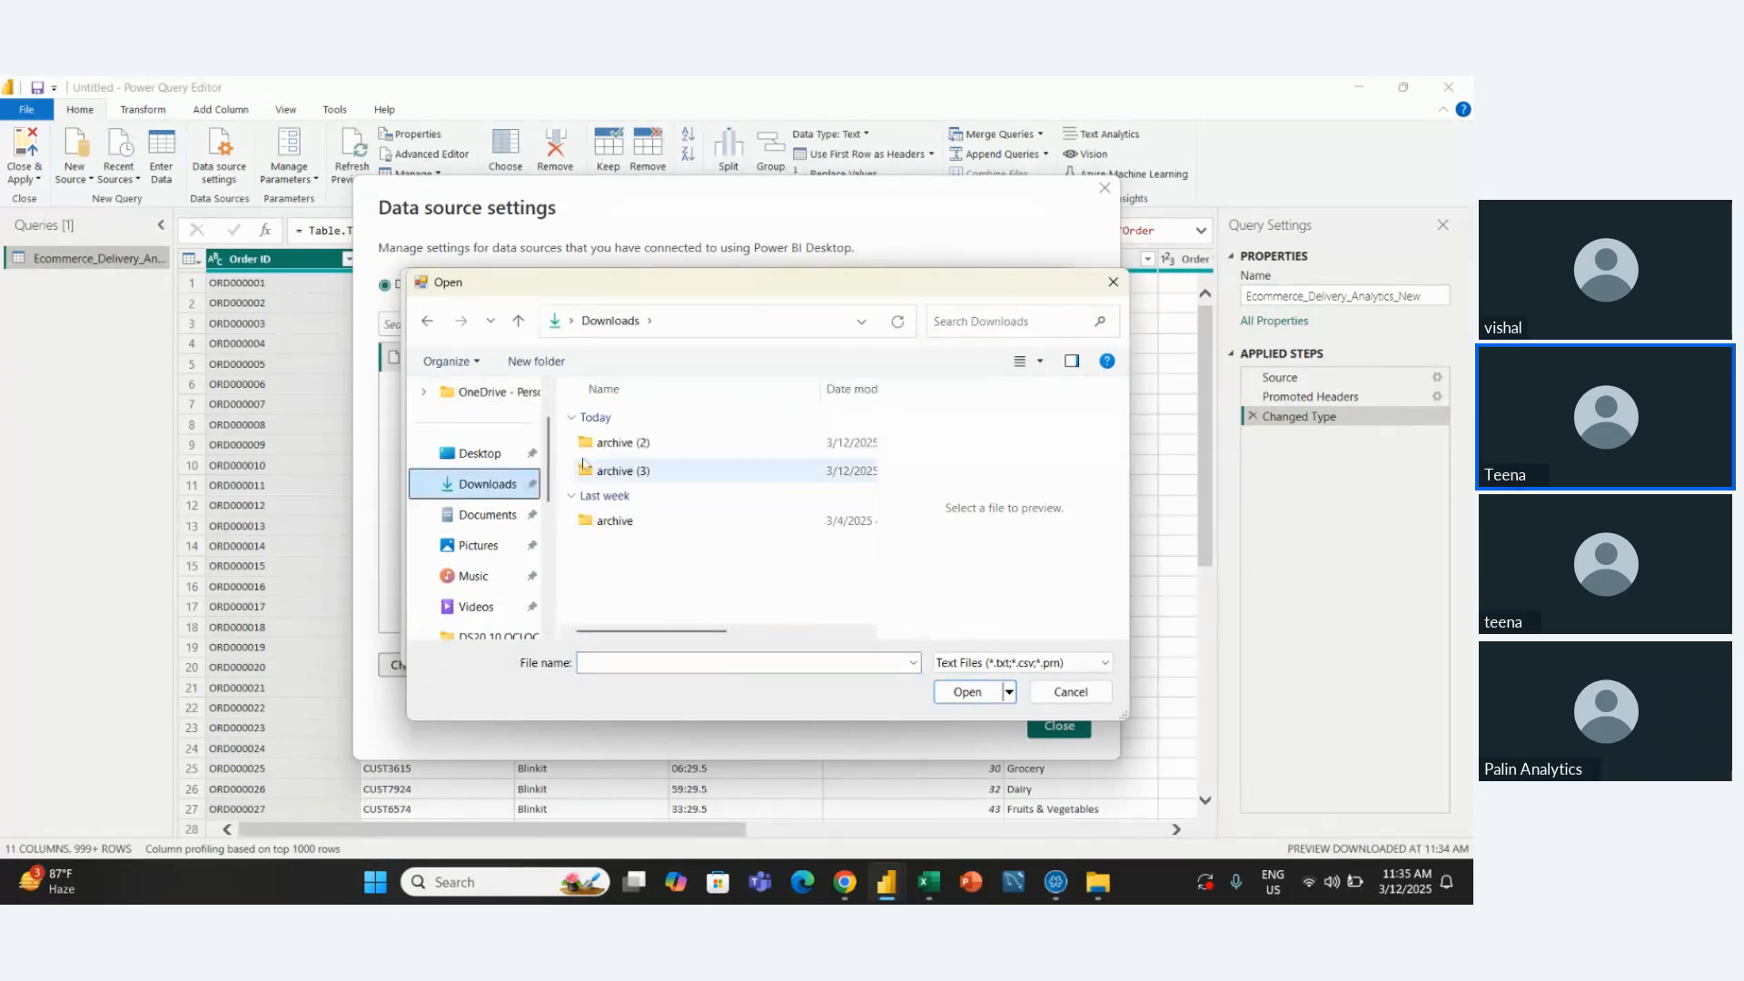
double_click(623, 471)
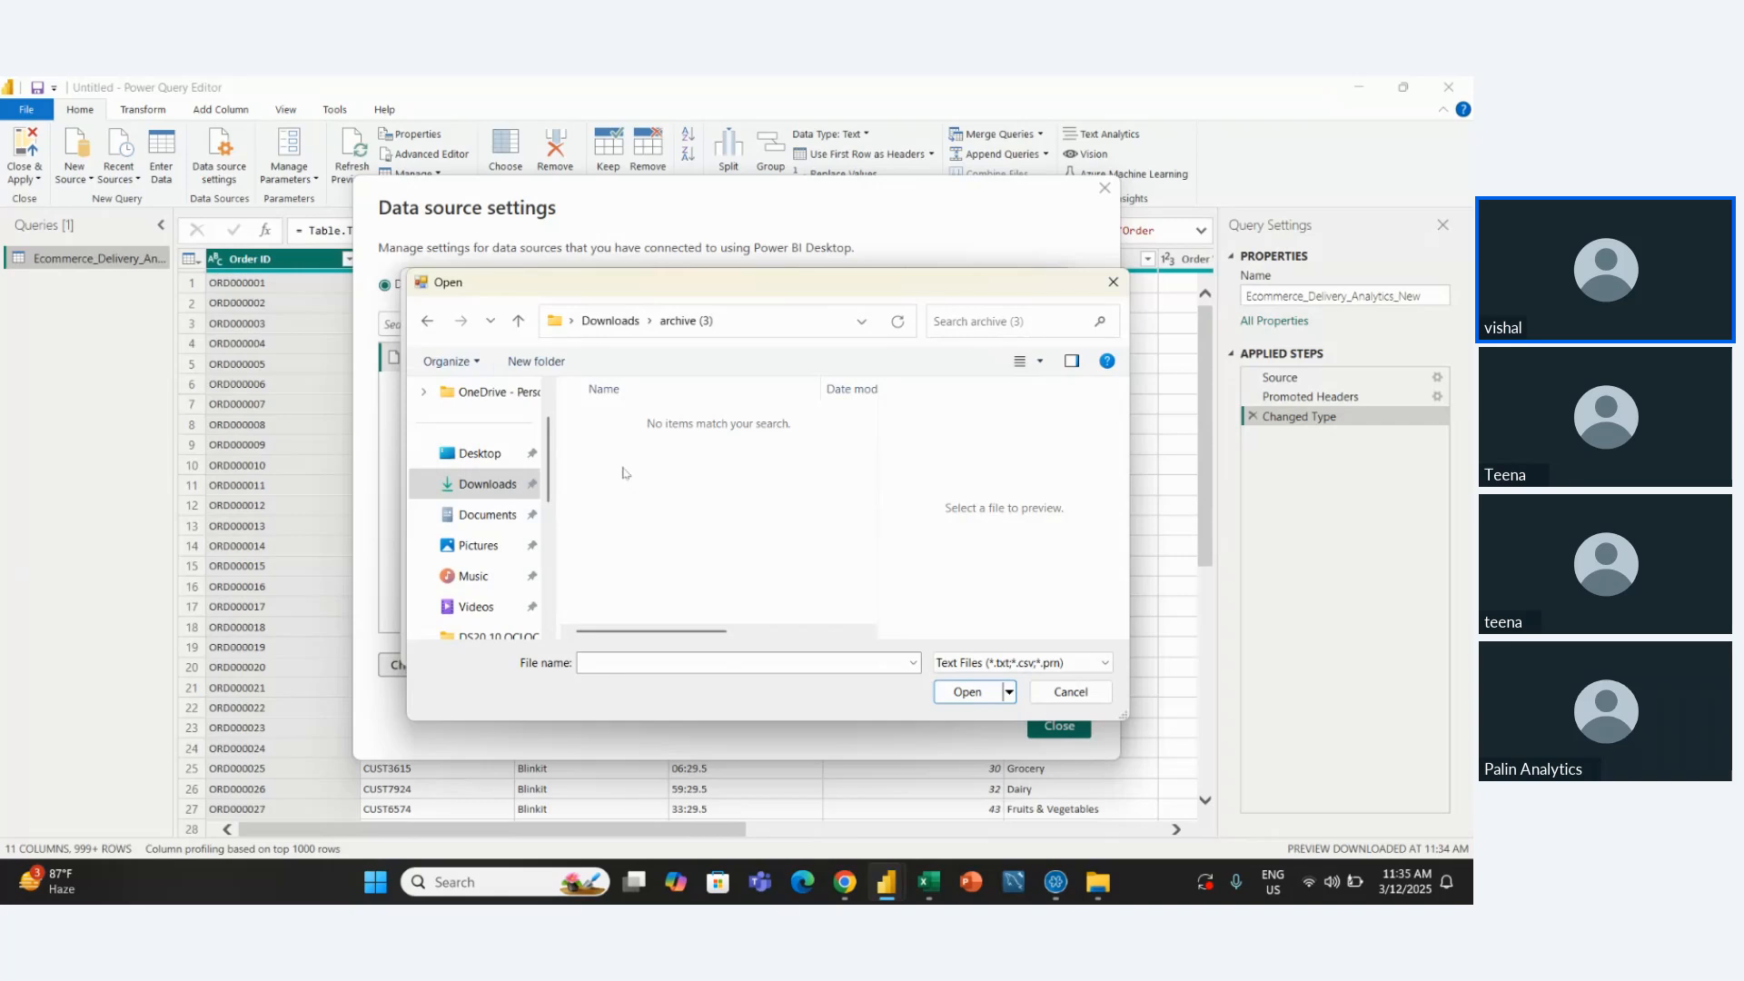
left_click(518, 321)
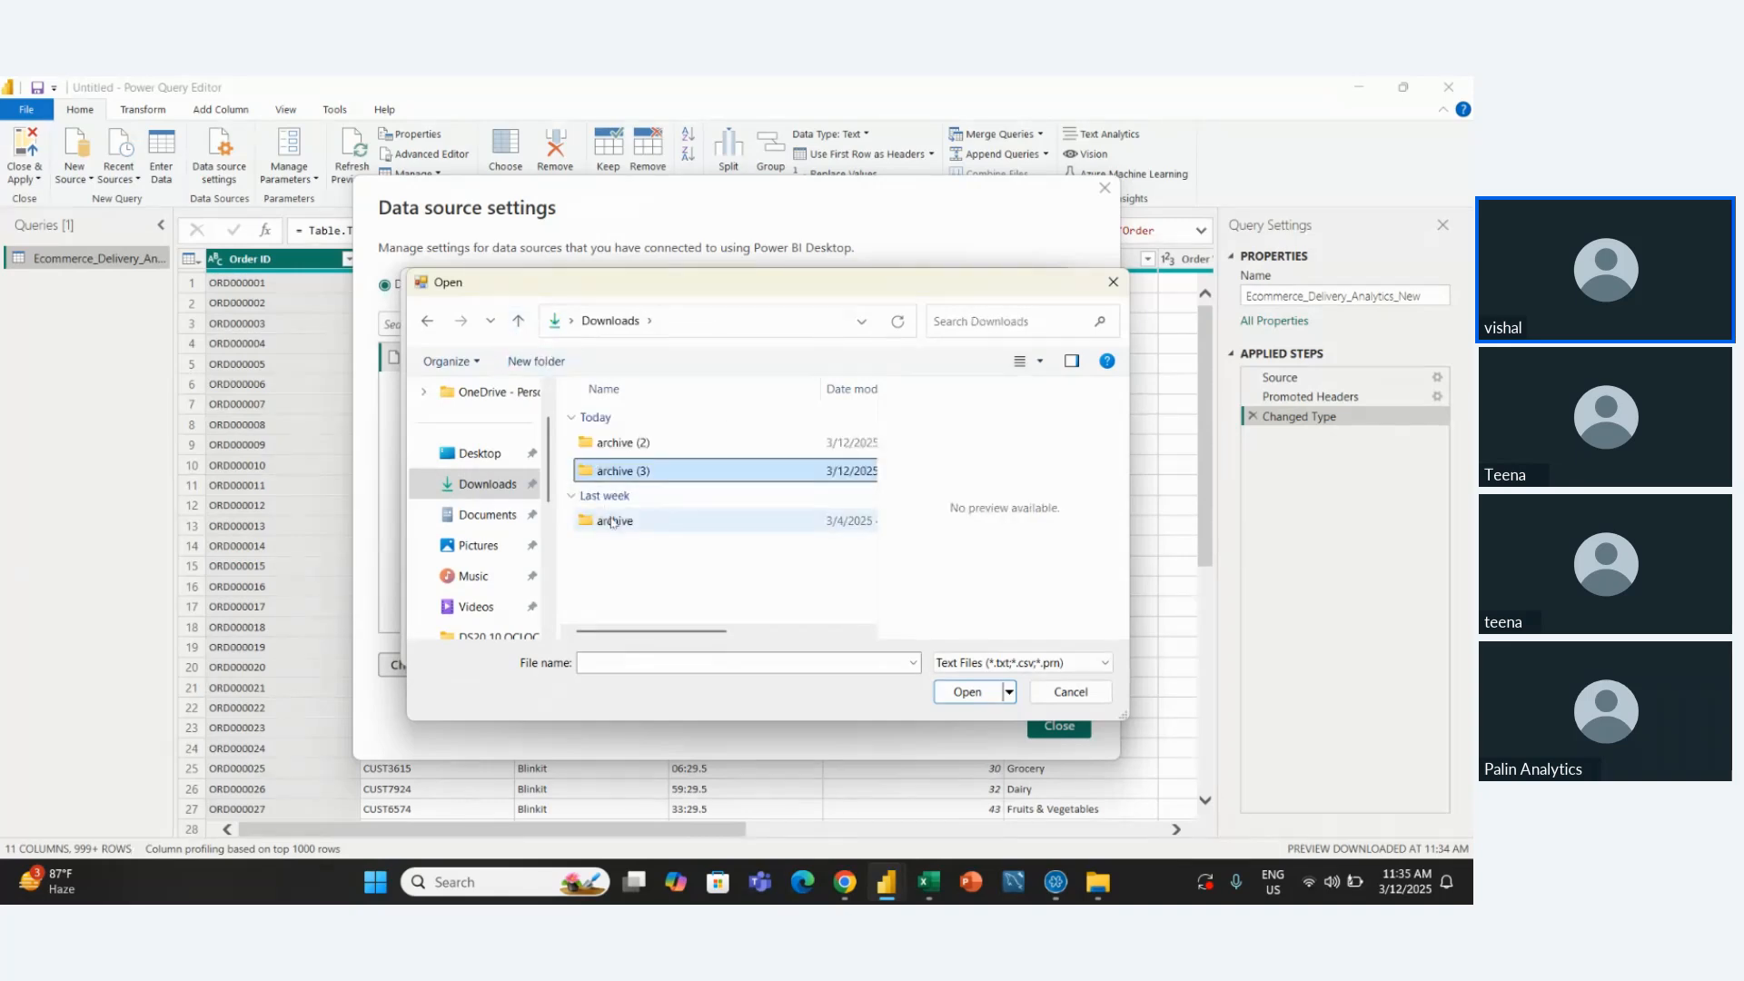
double_click(613, 521)
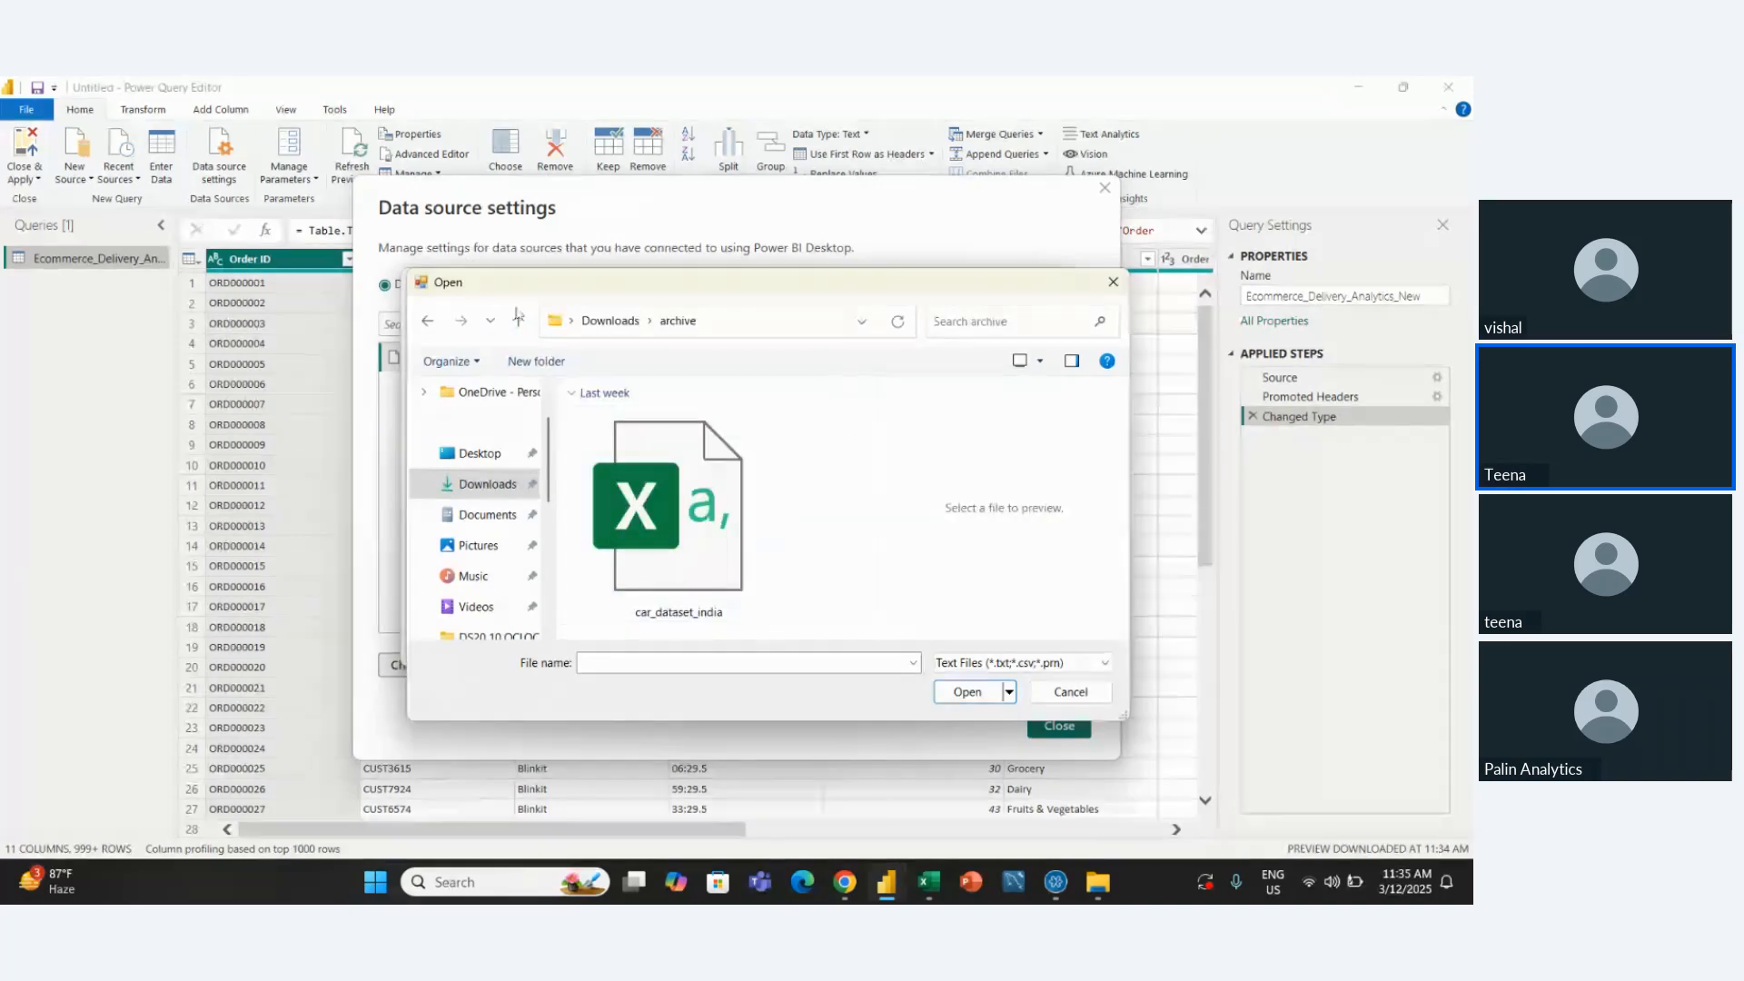
left_click(518, 321)
Set the data source to Ecommerce_Delivery_Analytics_New.csv in the Downloads folder archive (2), close the settings and refresh all queries
double_click(620, 444)
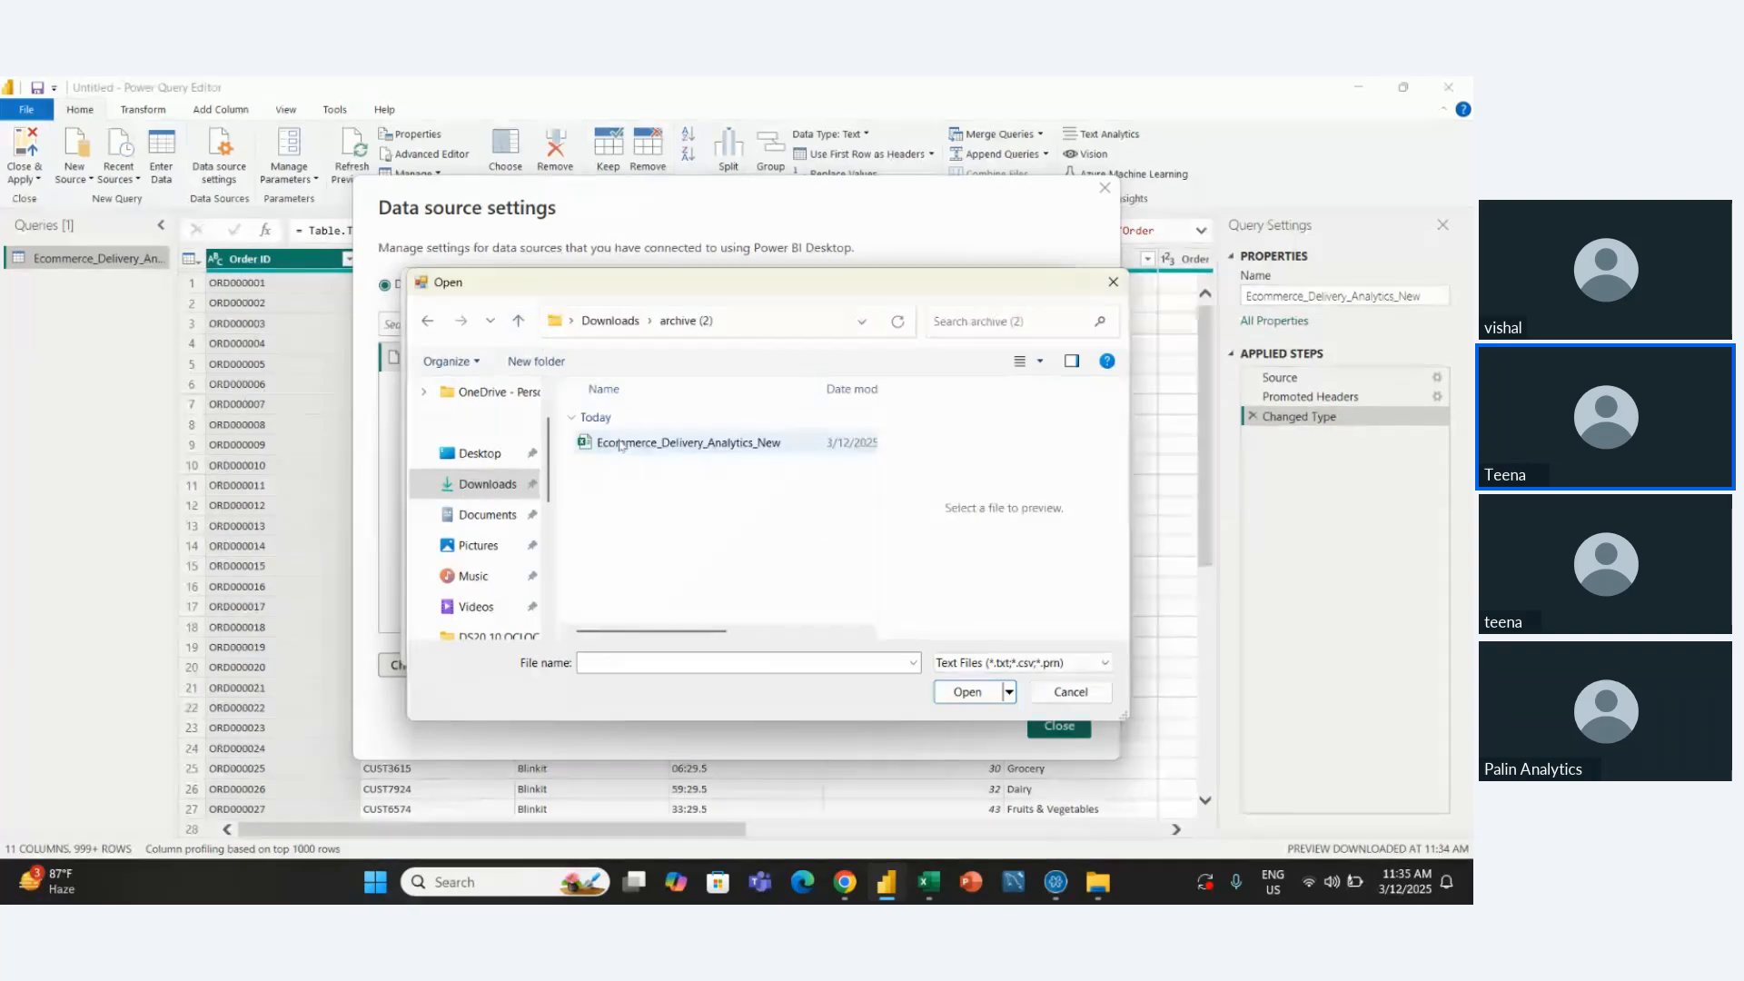
left_click(623, 443)
left_click(965, 692)
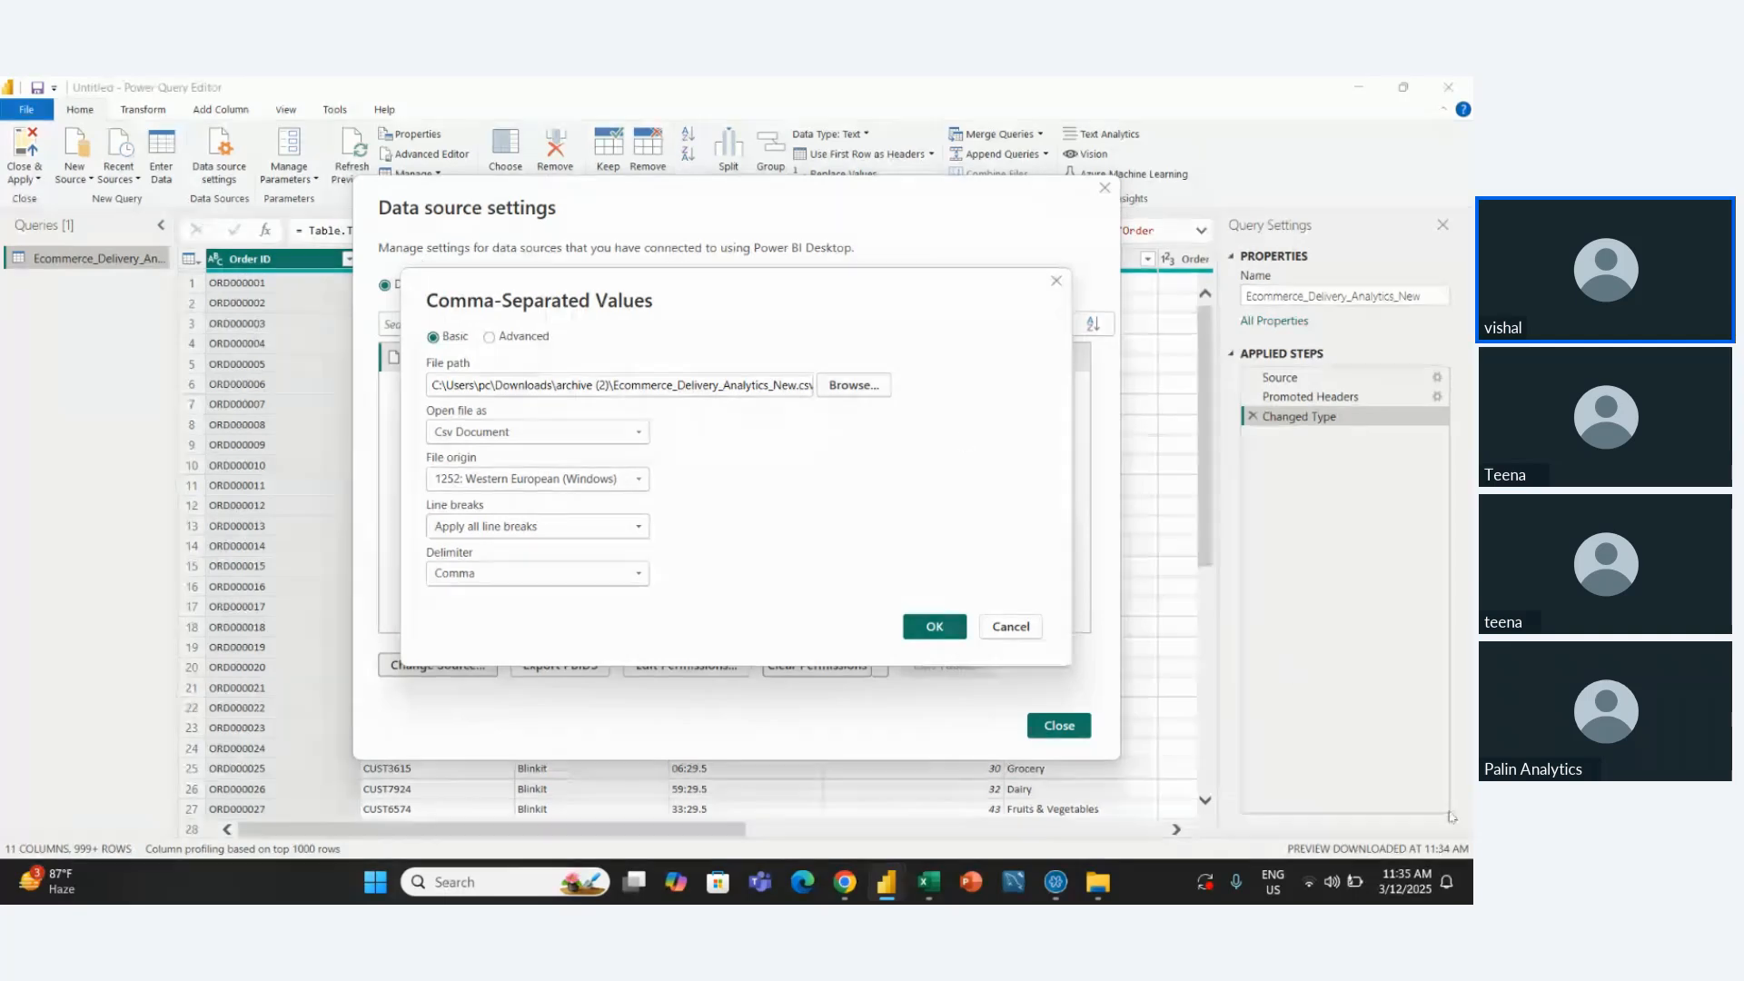
left_click(935, 627)
mouse_move(1056, 879)
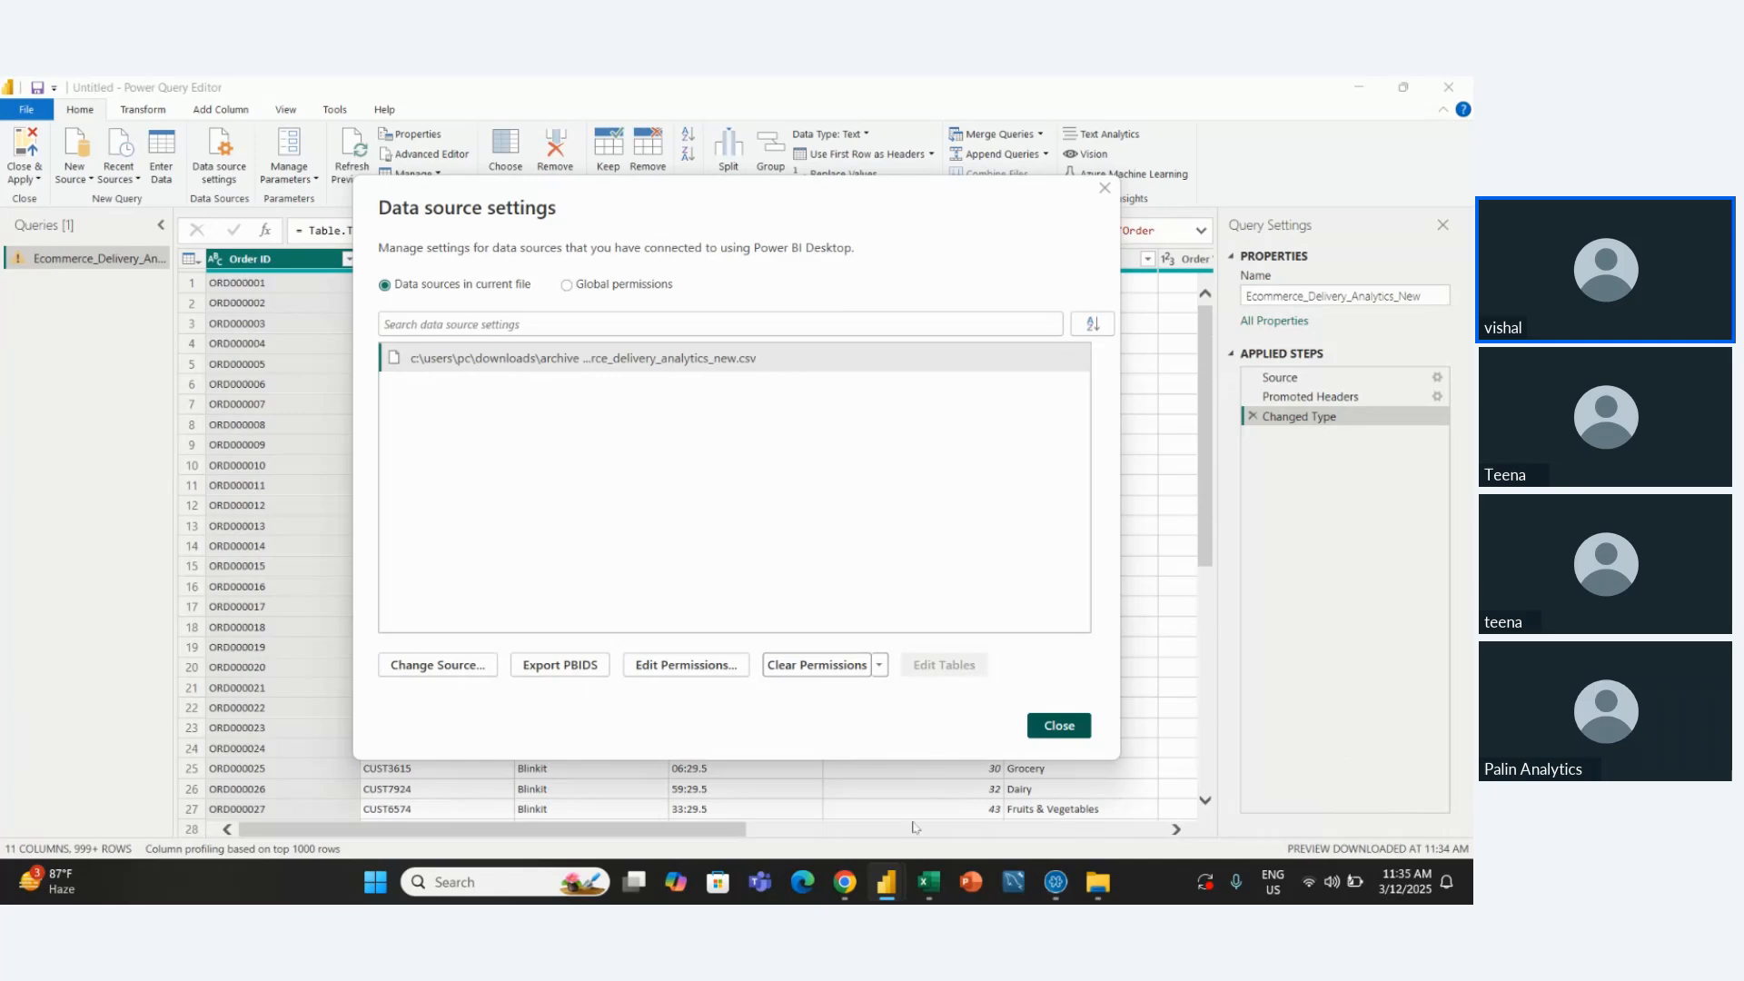
mouse_move(62, 881)
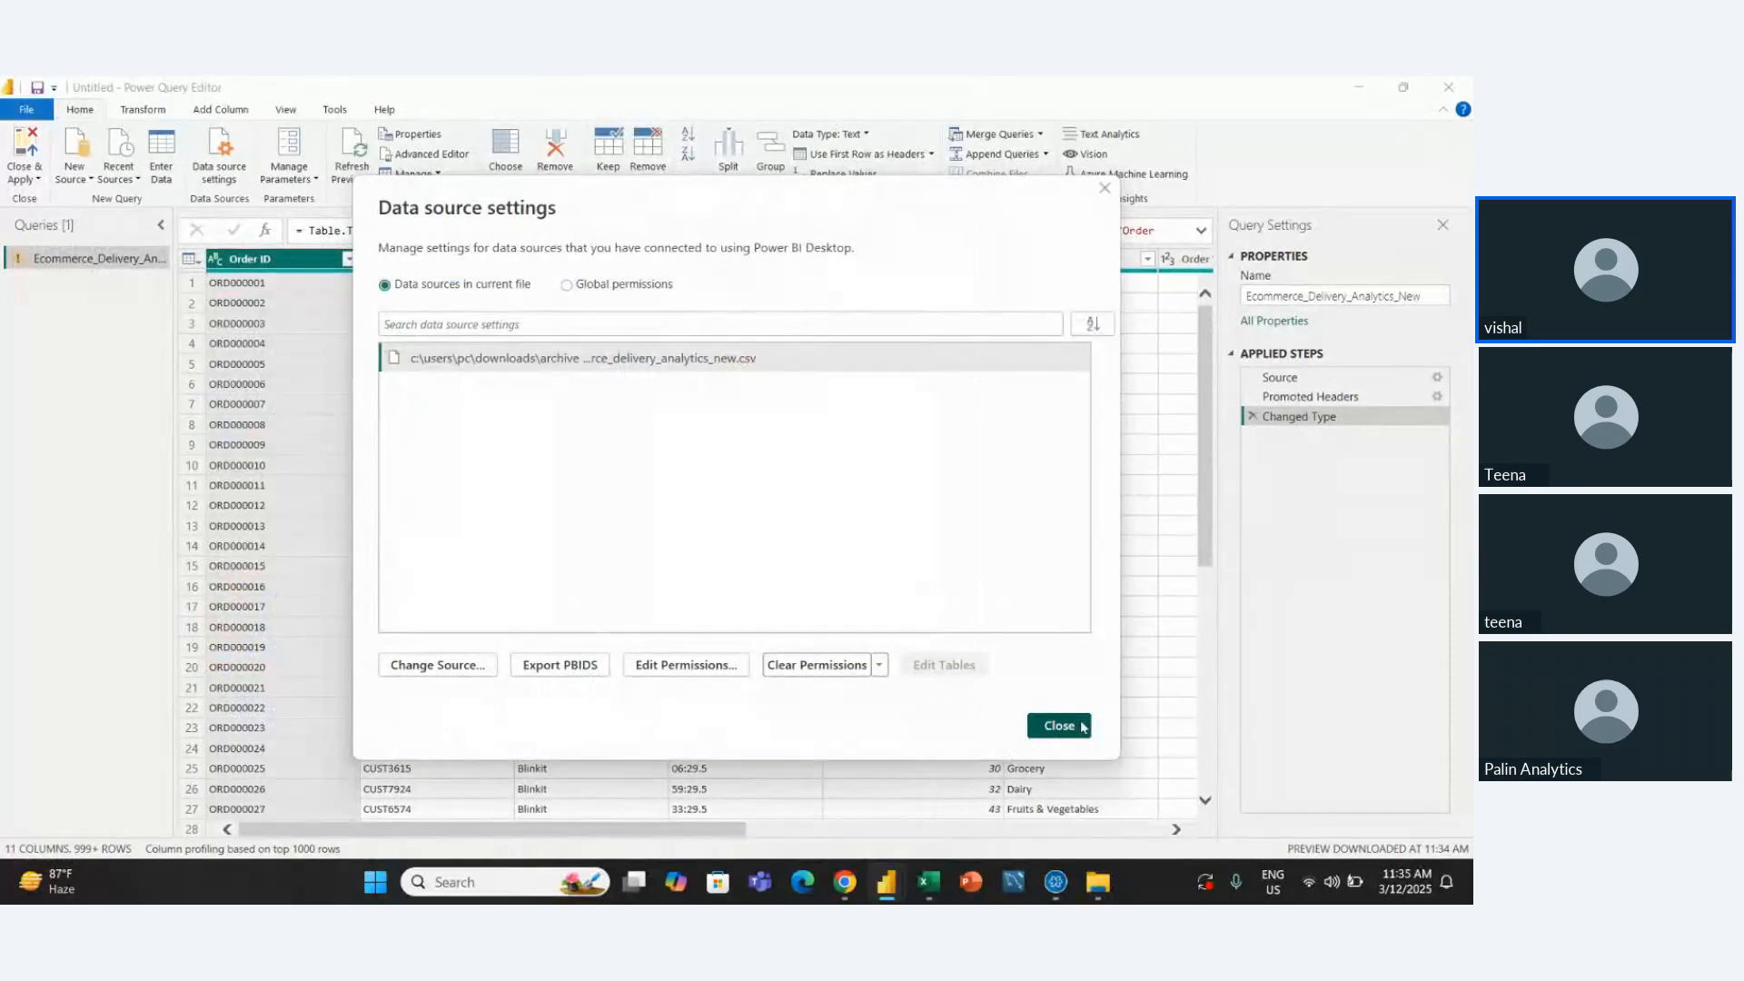
left_click(1060, 725)
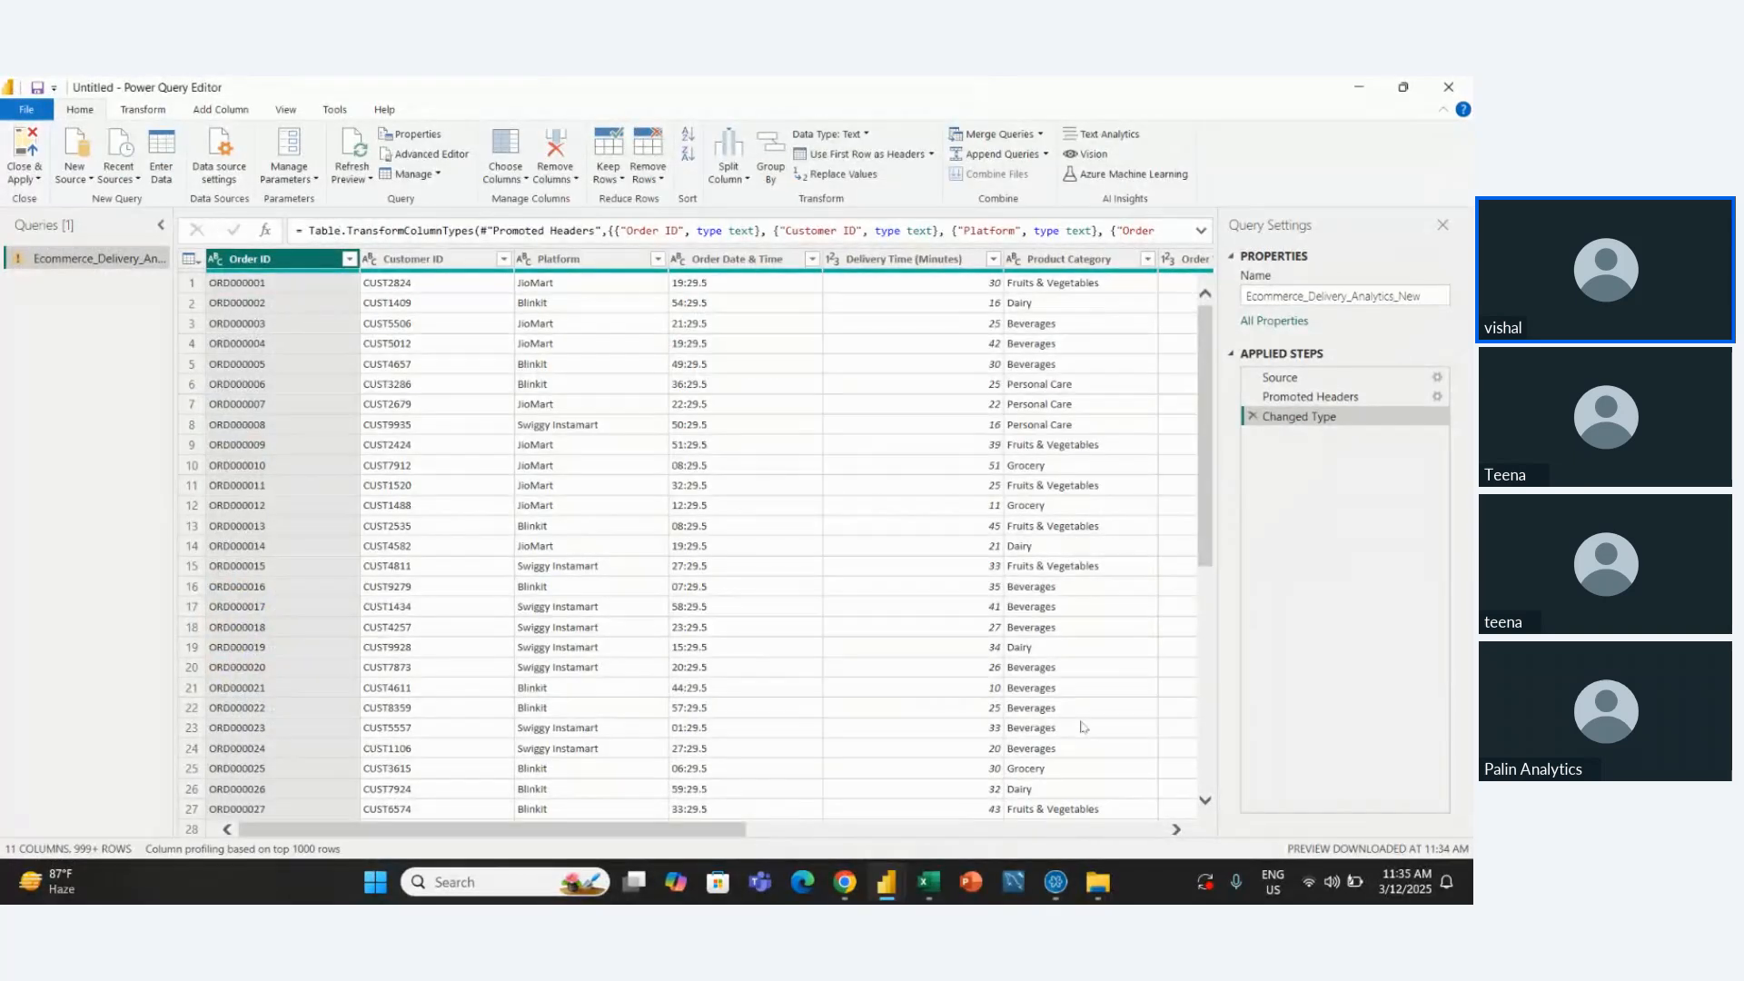
left_click(359, 169)
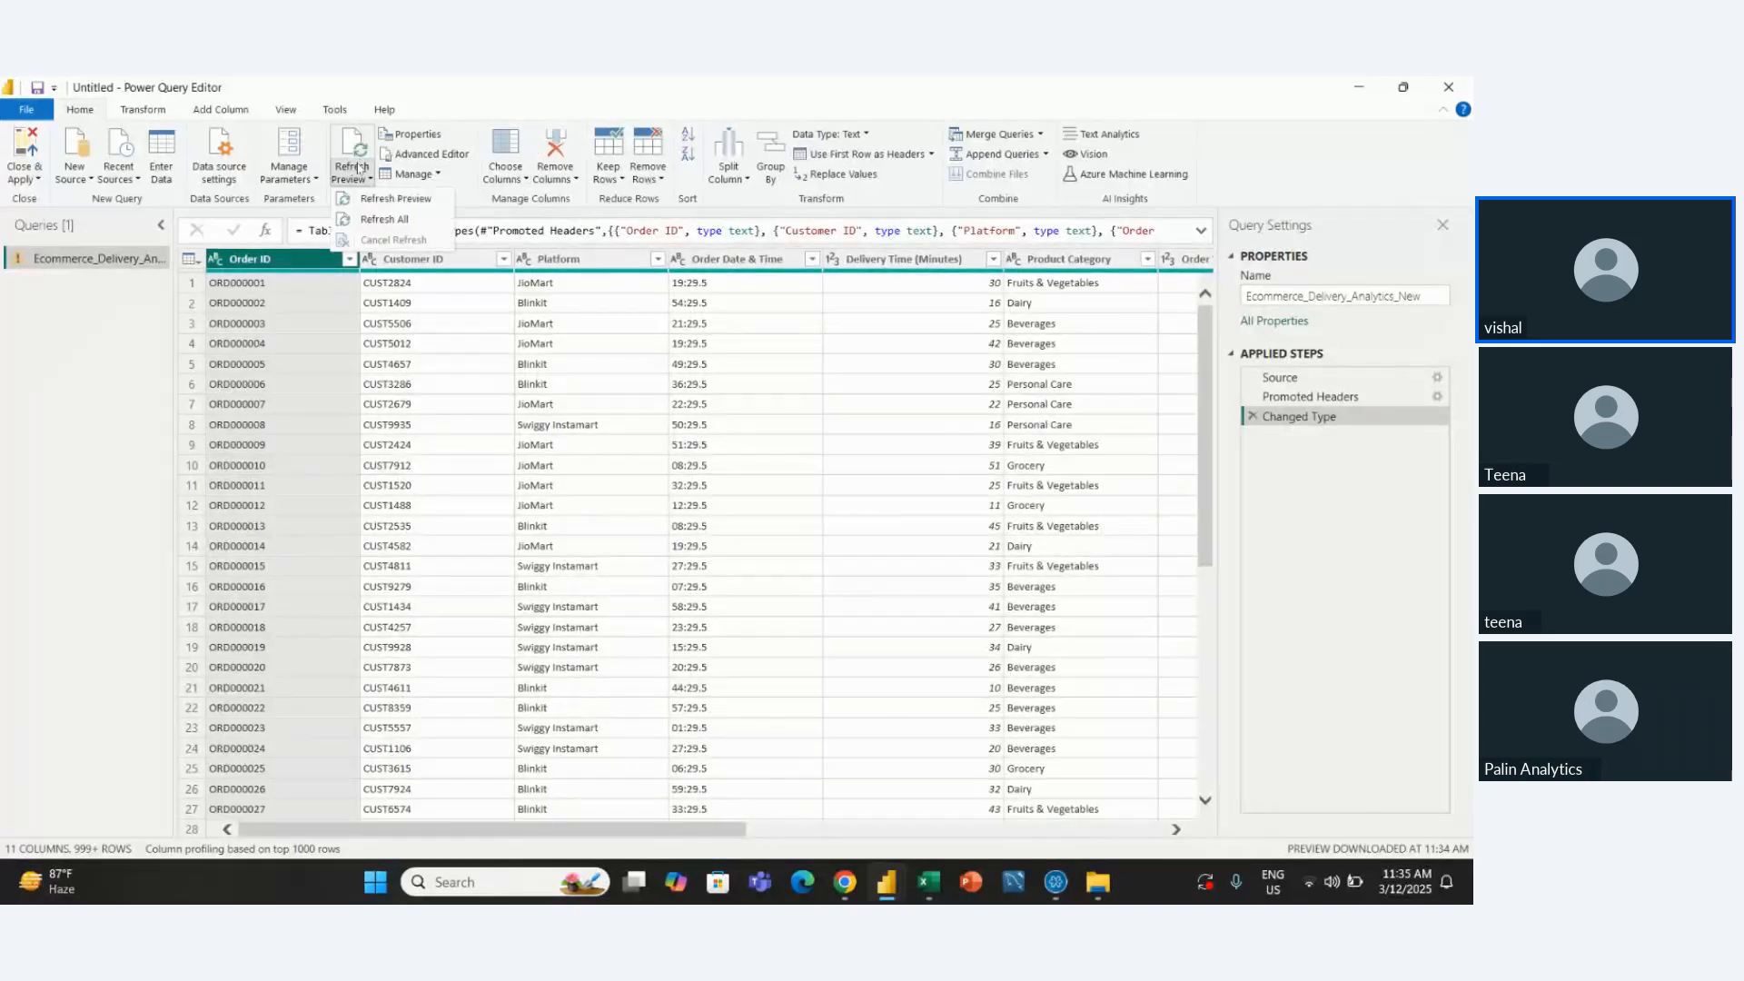
left_click(384, 219)
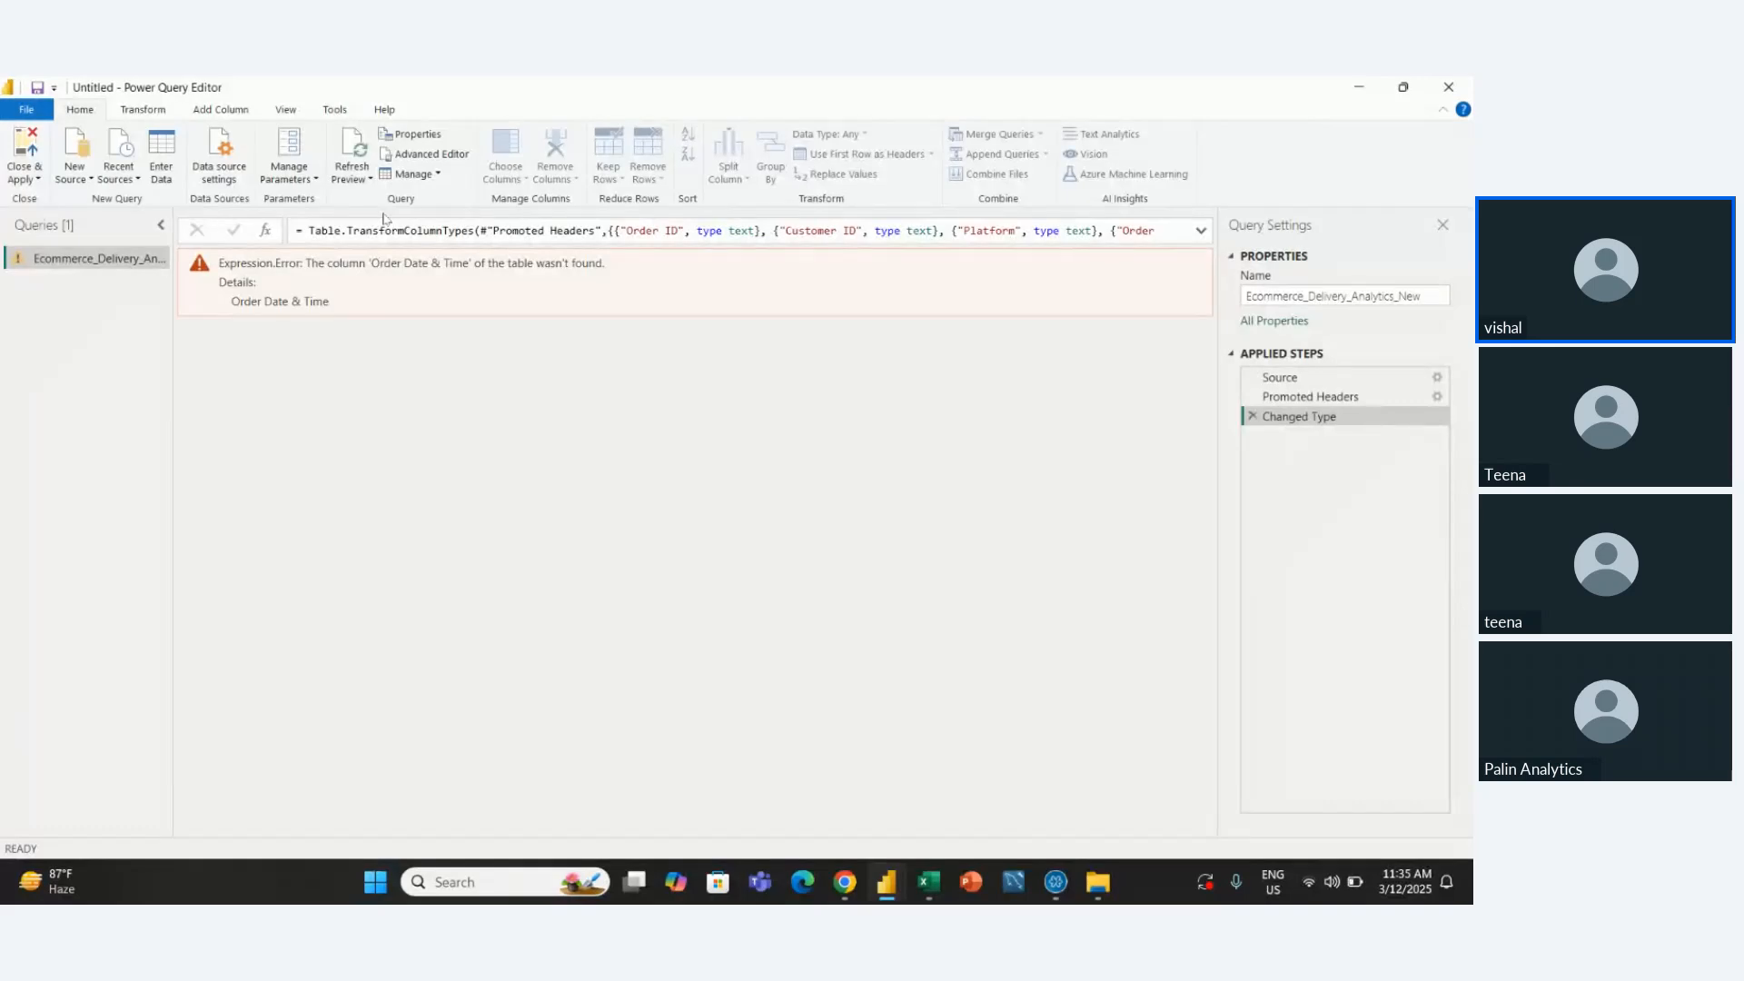
Switch to the delivery workbook in Excel and view the recent files list with its save locations
left_click(931, 899)
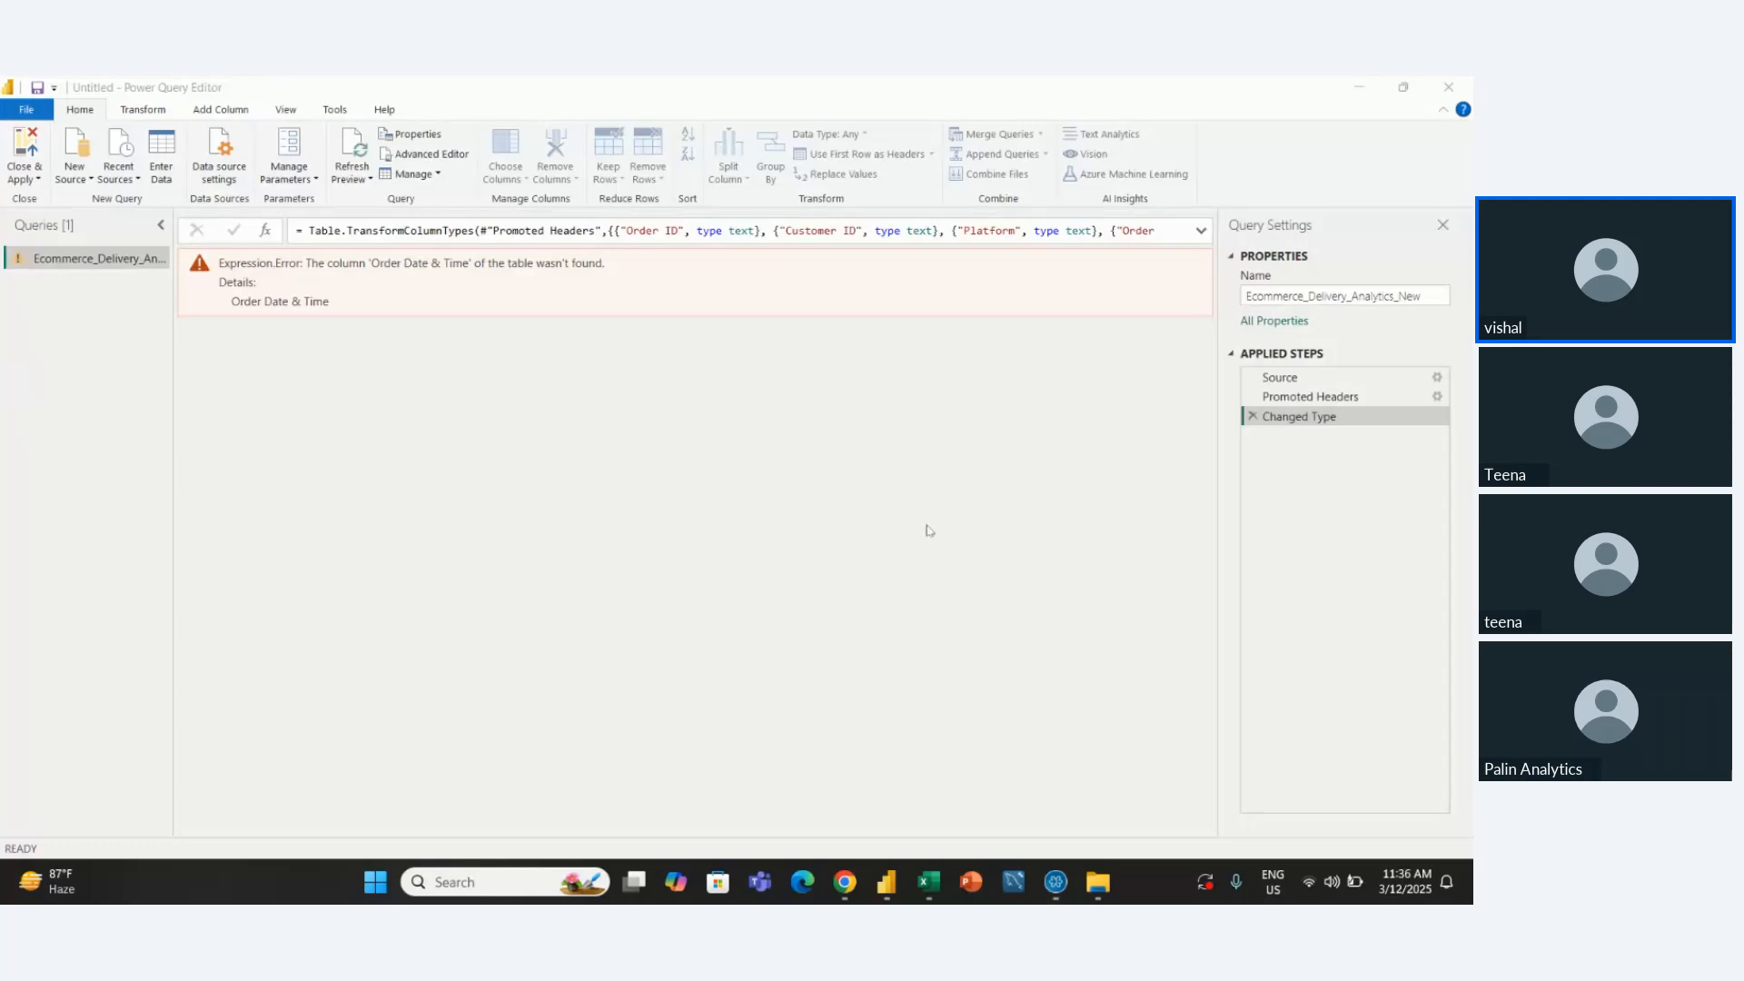
mouse_move(929, 882)
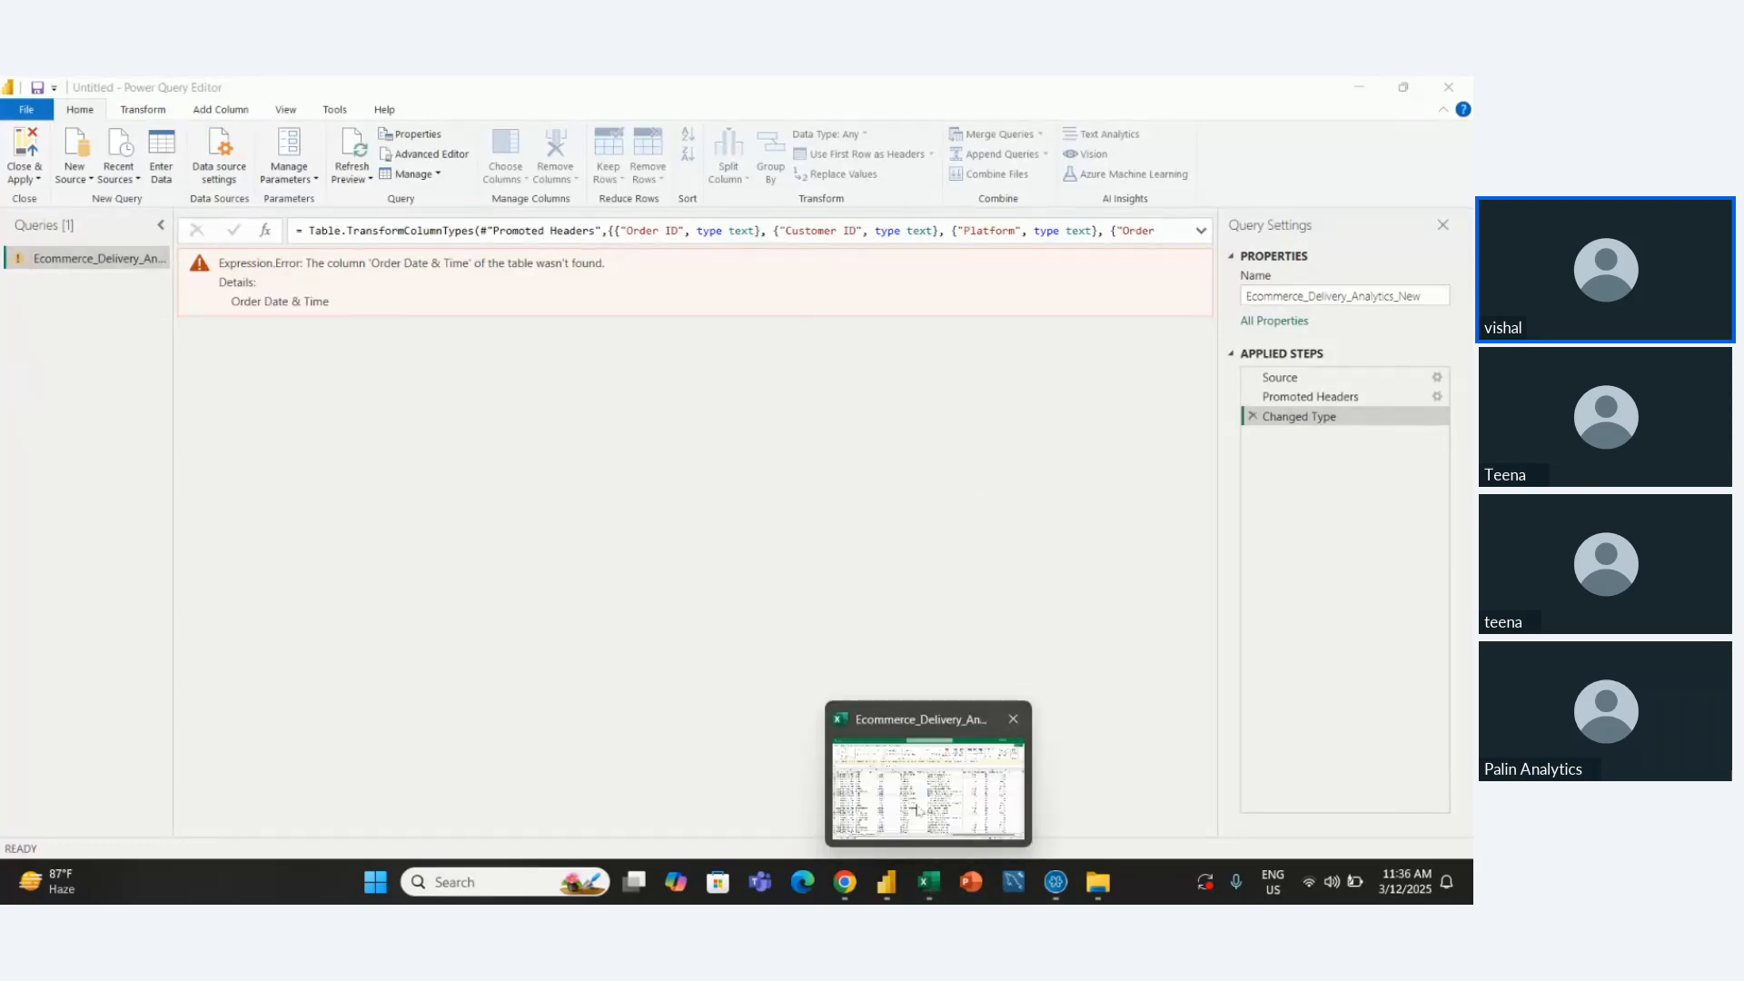
left_click(909, 783)
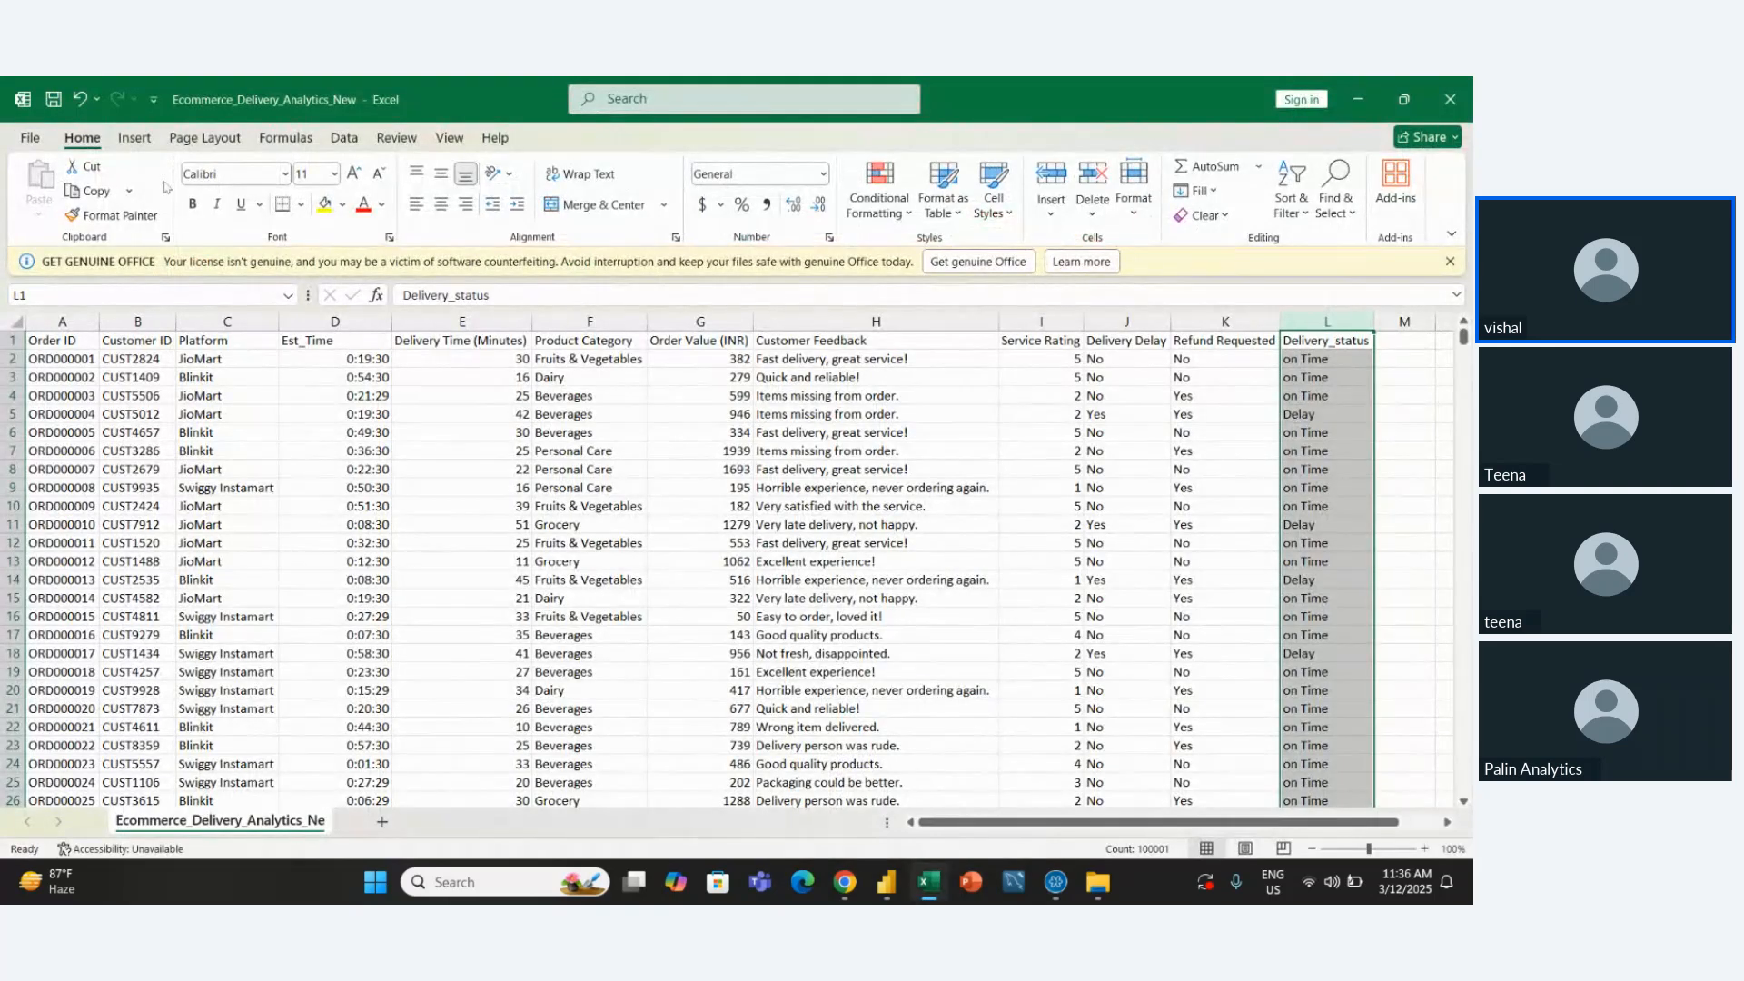
left_click(30, 138)
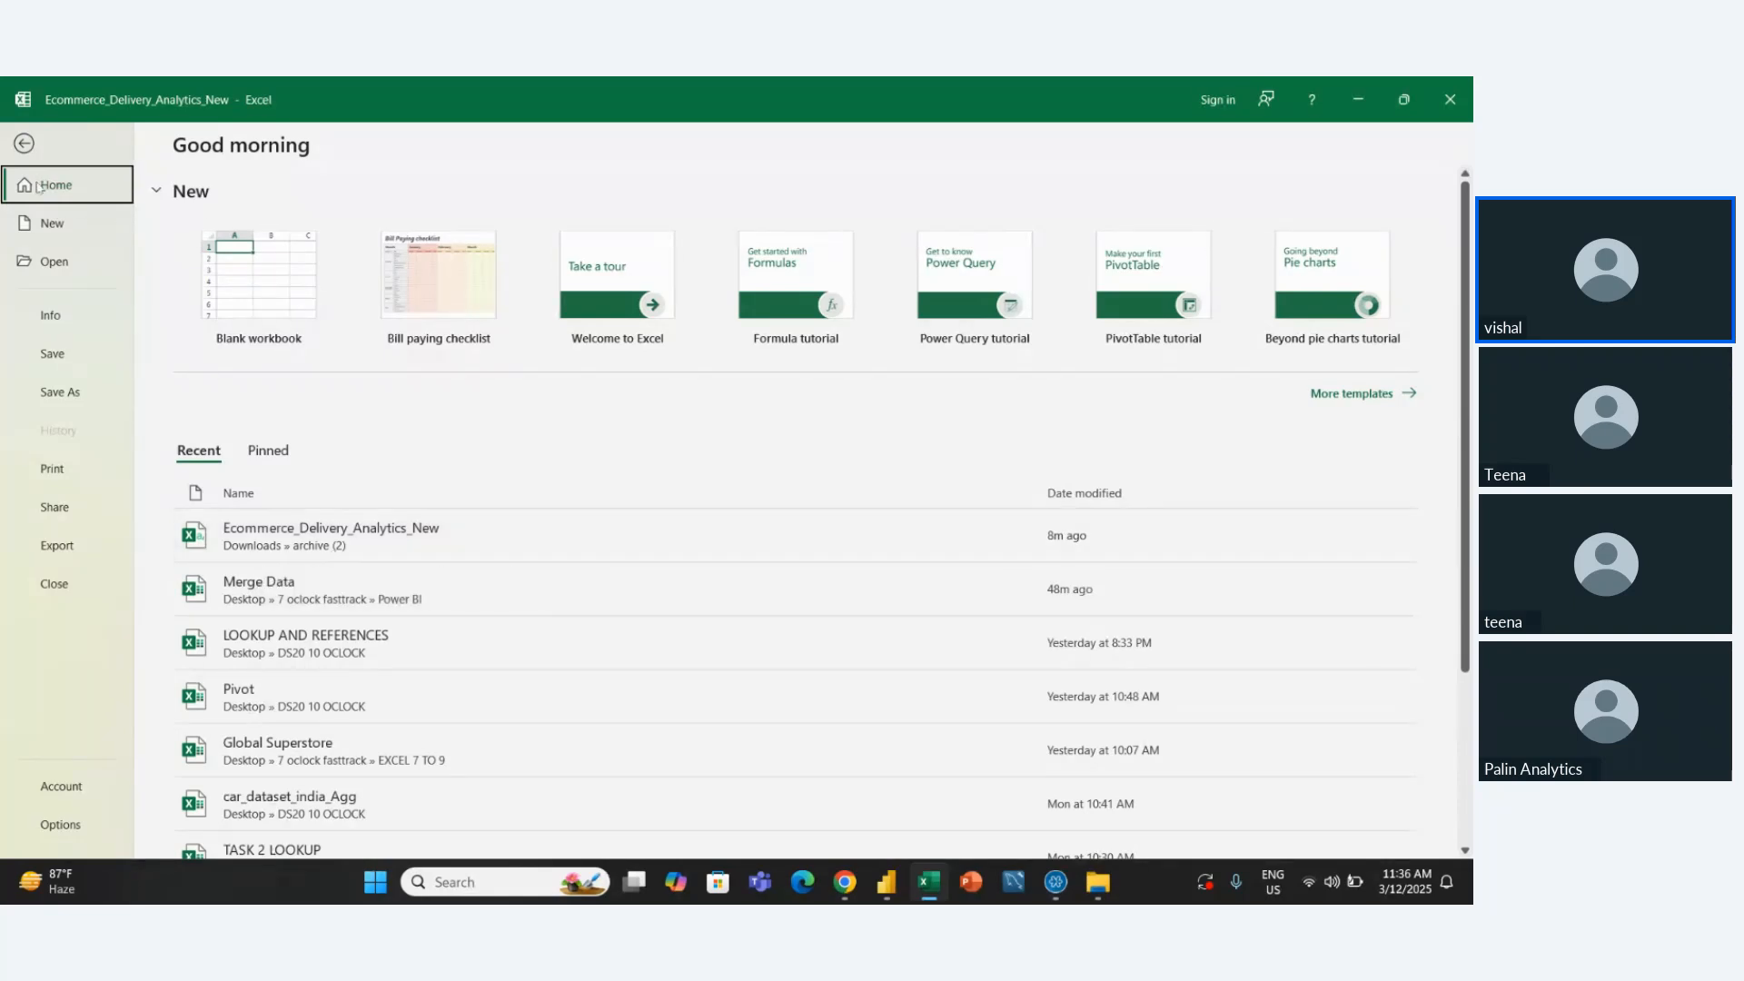
left_click(22, 146)
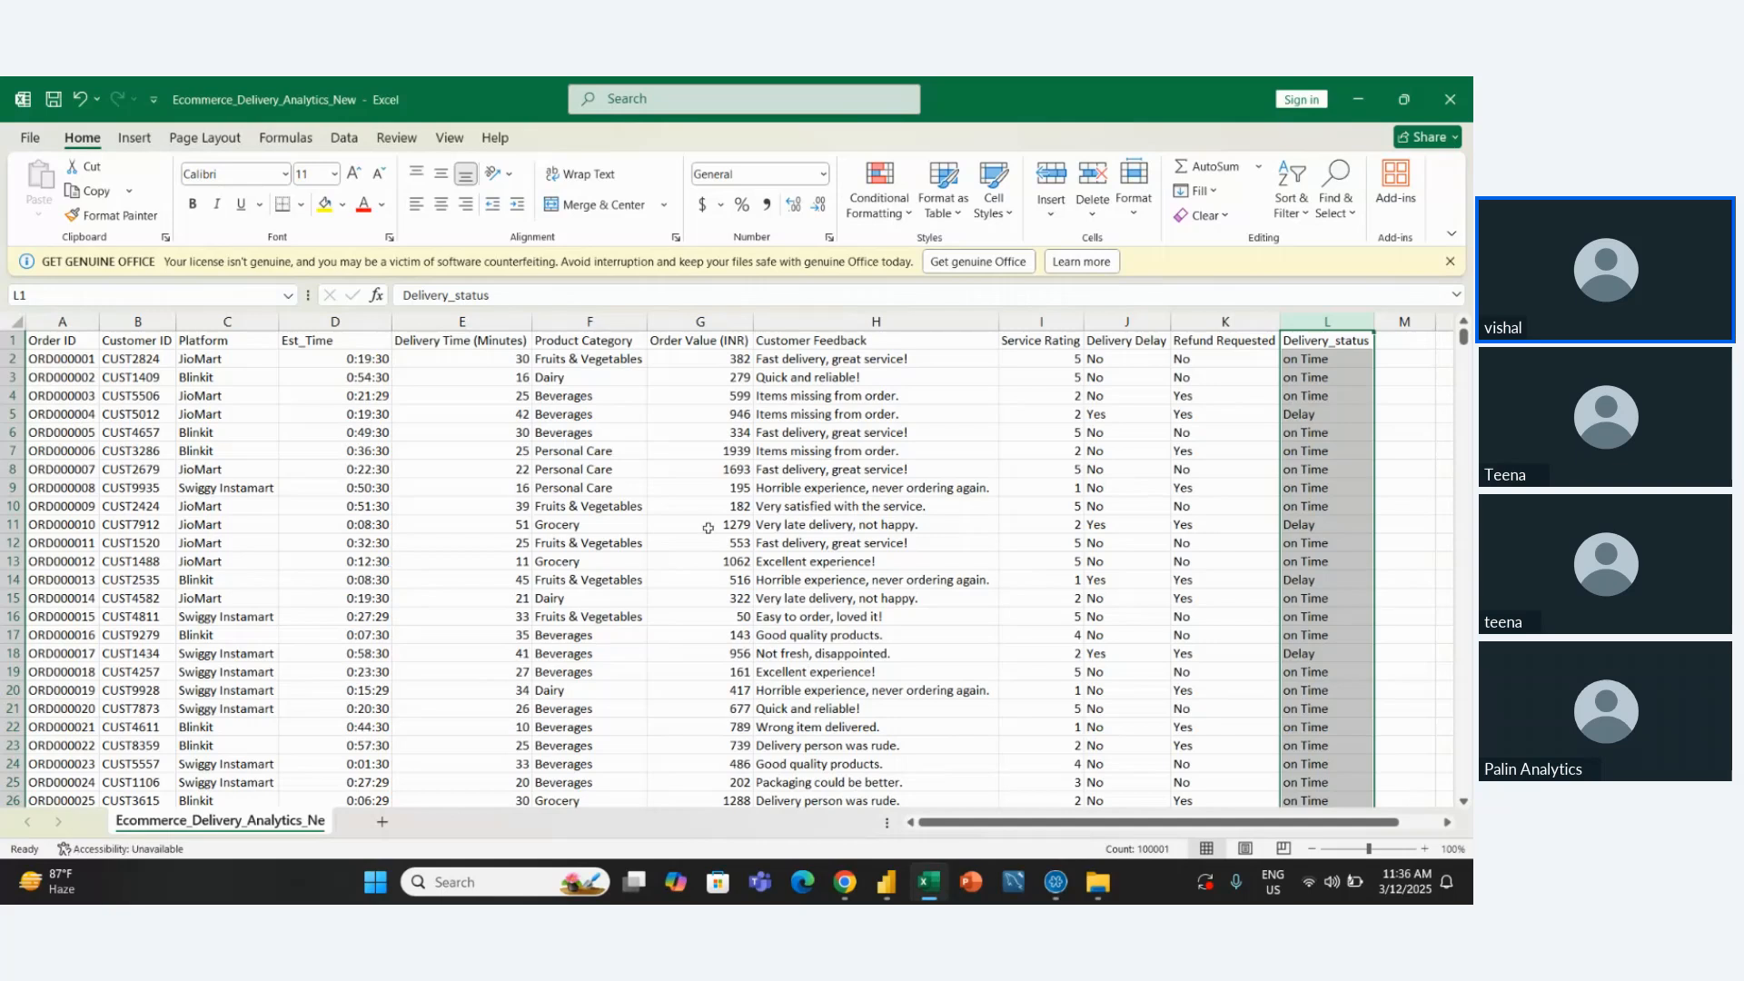
Switch to the Power Query Editor and refresh the preview of the e-commerce delivery query
left_click(887, 879)
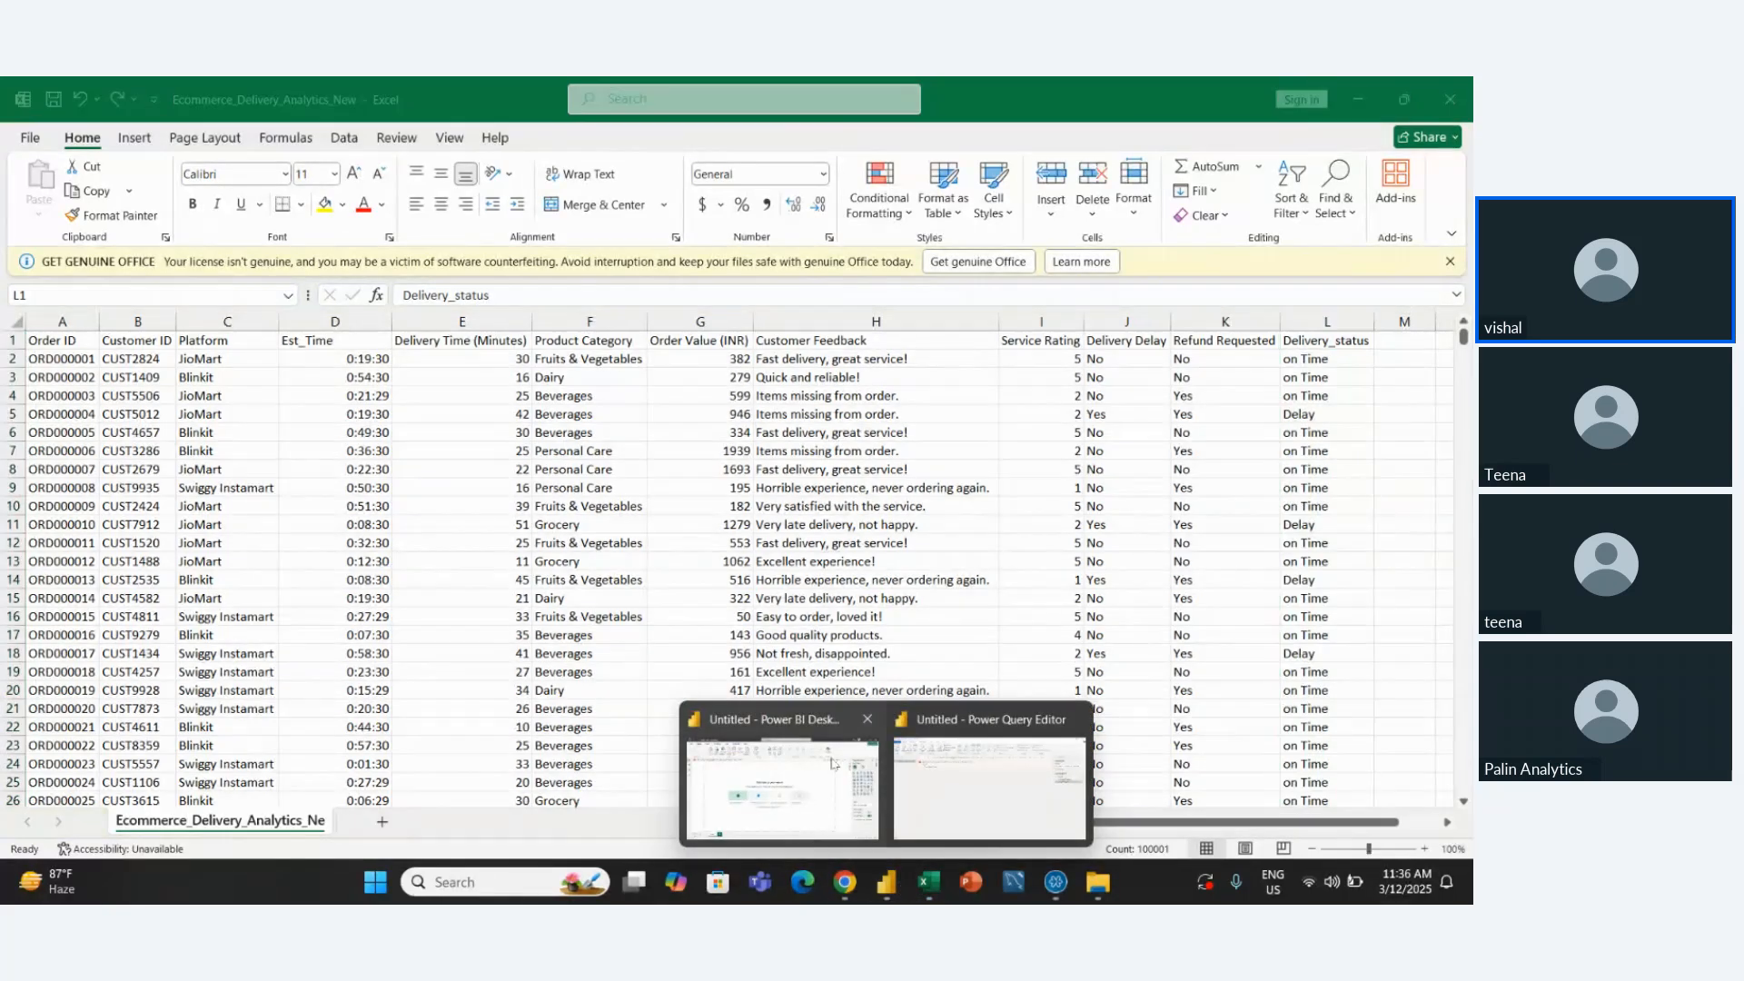
left_click(951, 804)
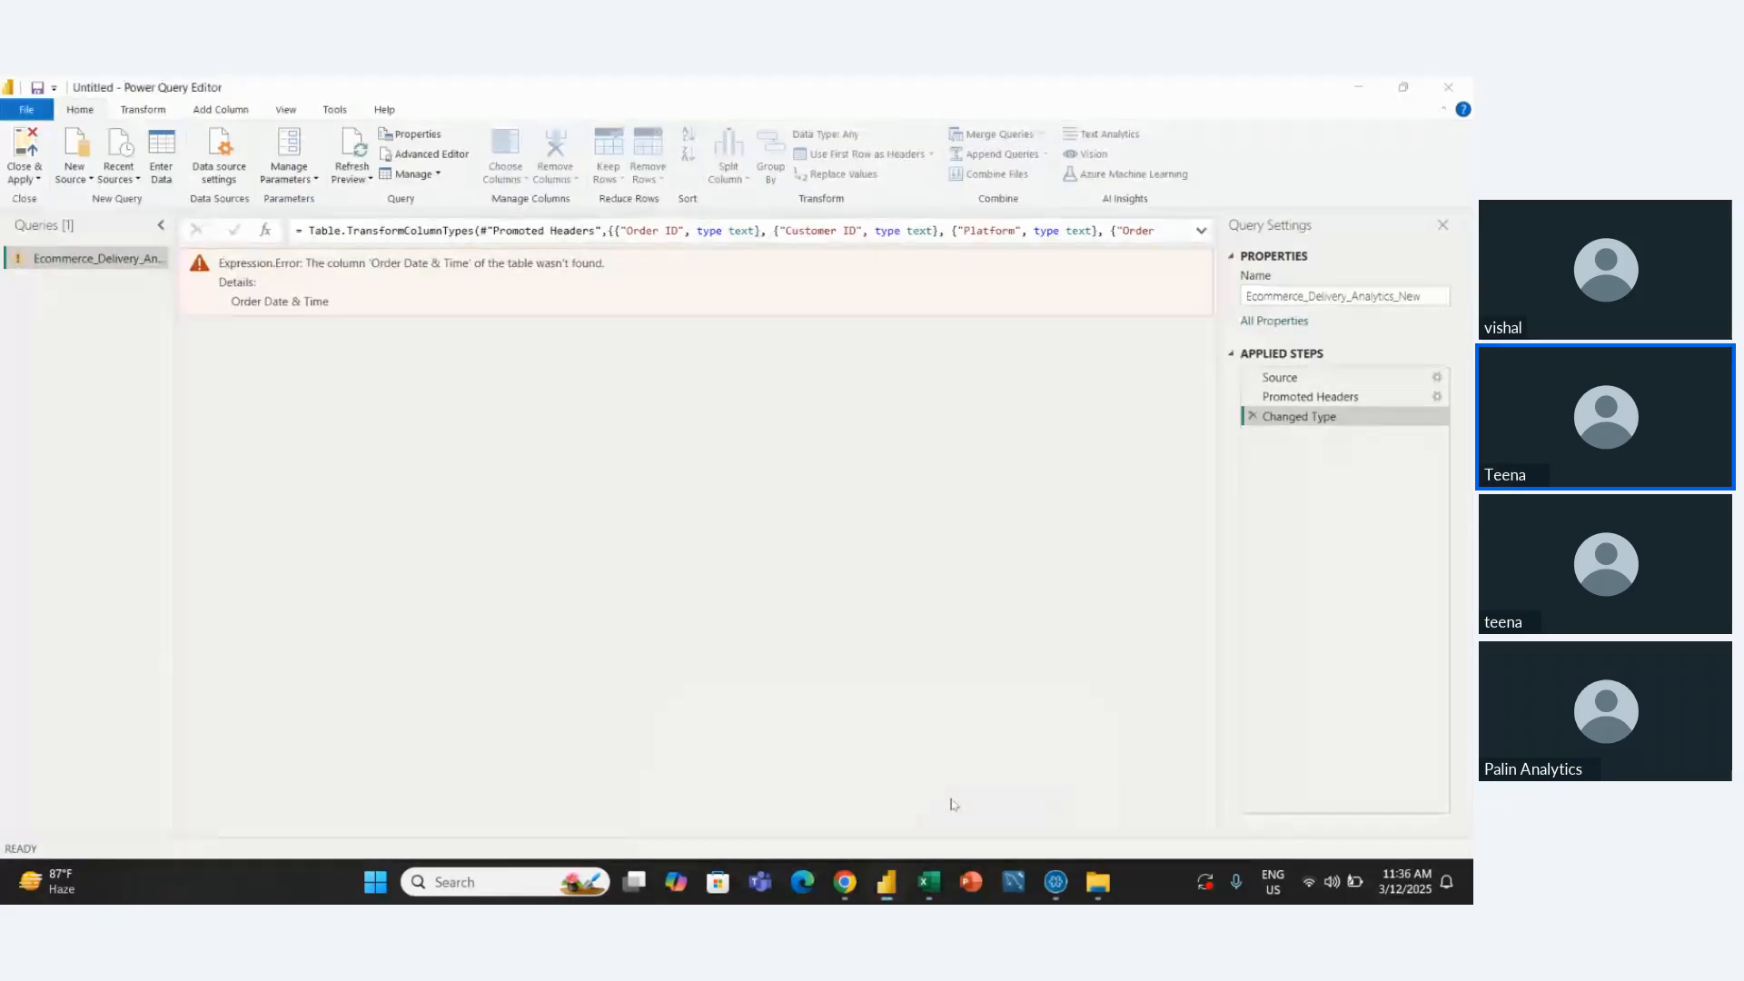
left_click(354, 154)
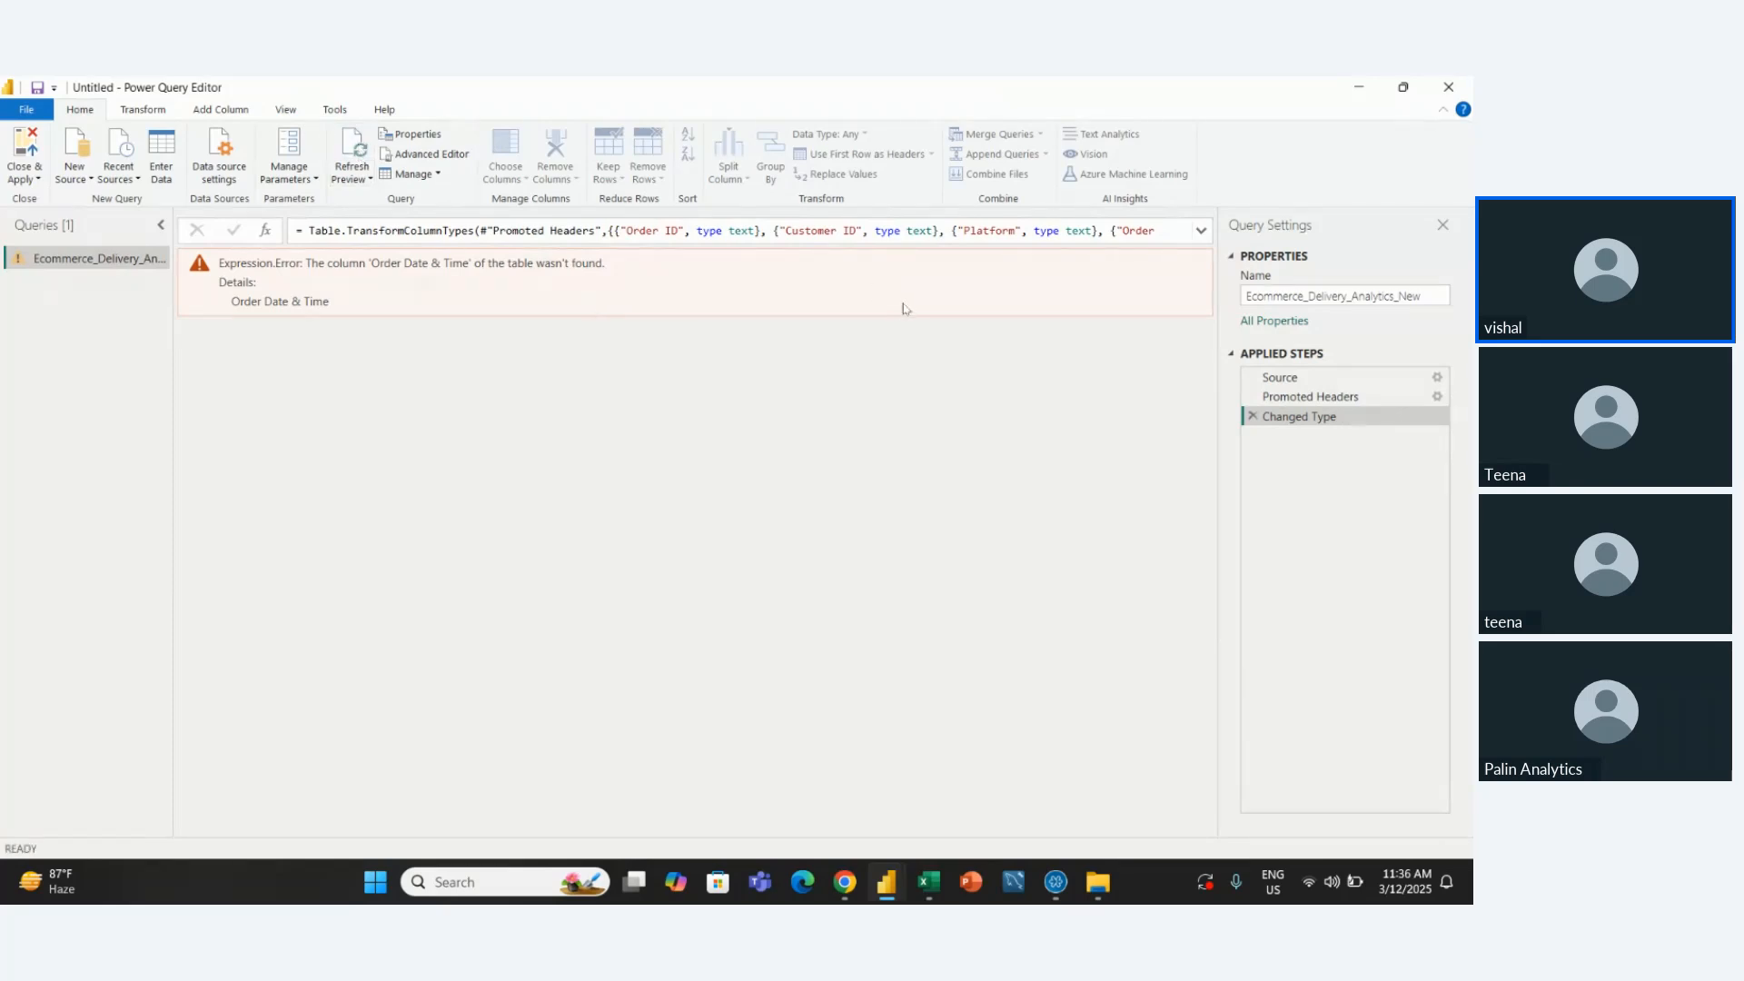
Reselect Ecommerce_Delivery_Analytics_New.csv in the archive (2) folder as the data source and close the data source settings
left_click(219, 150)
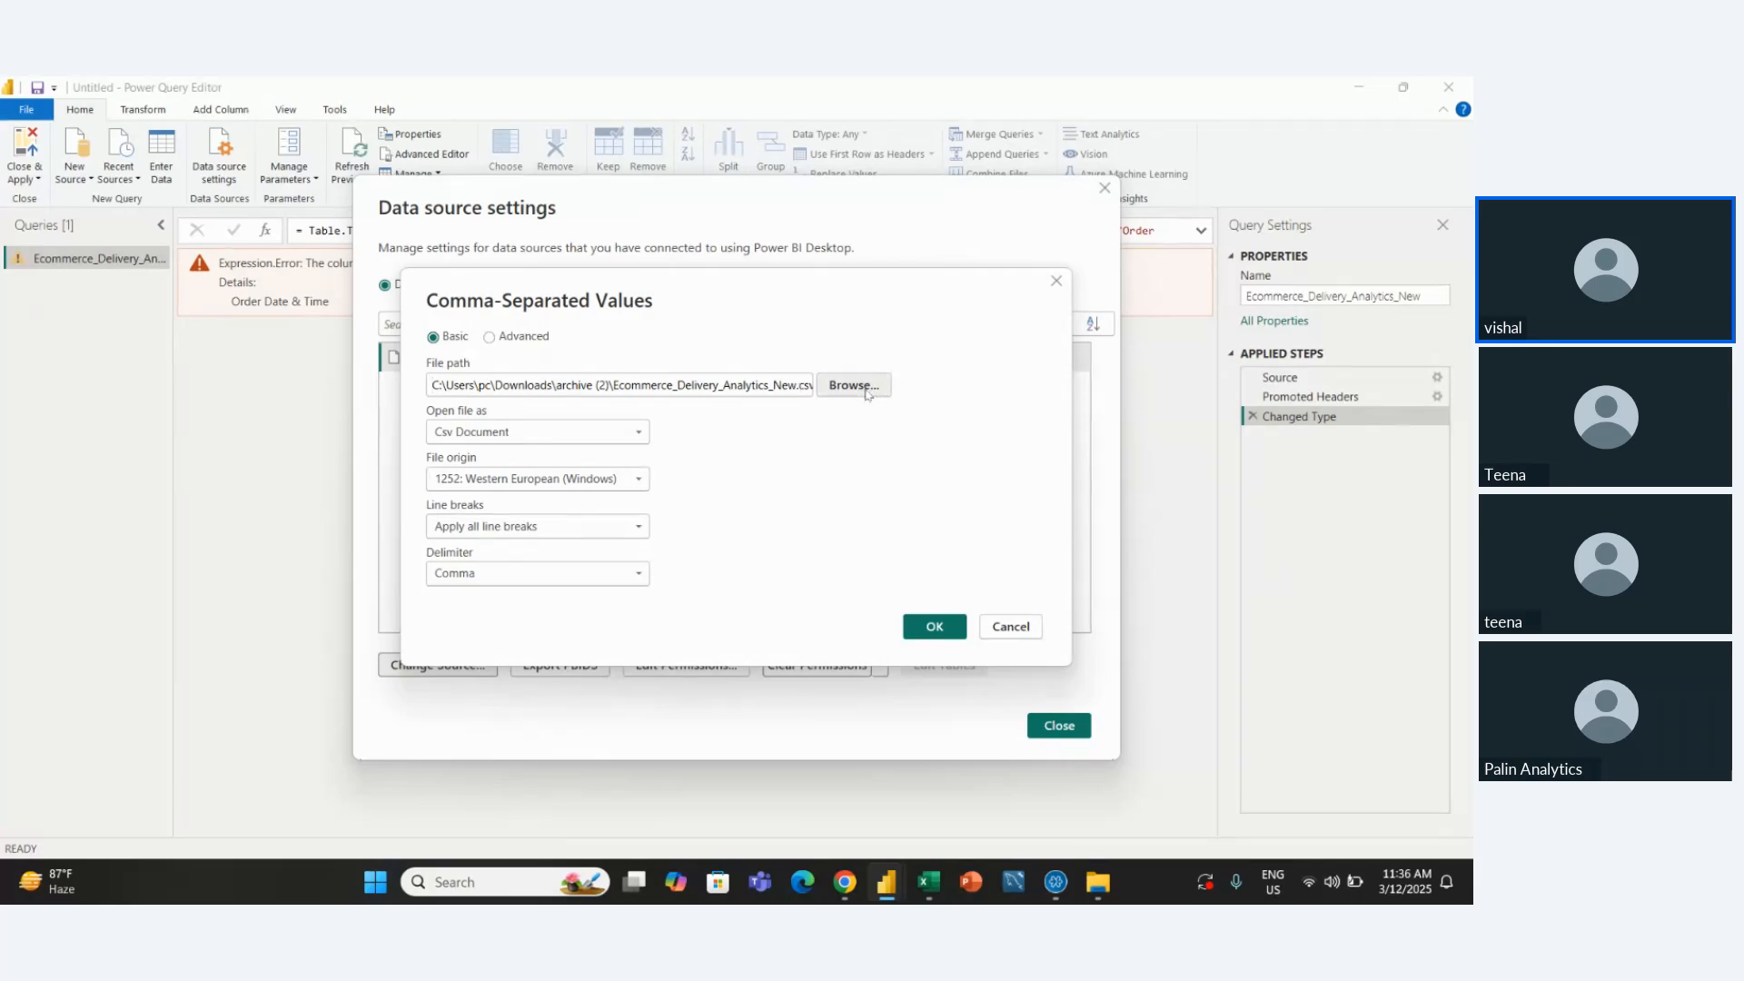
left_click(854, 385)
left_click(651, 444)
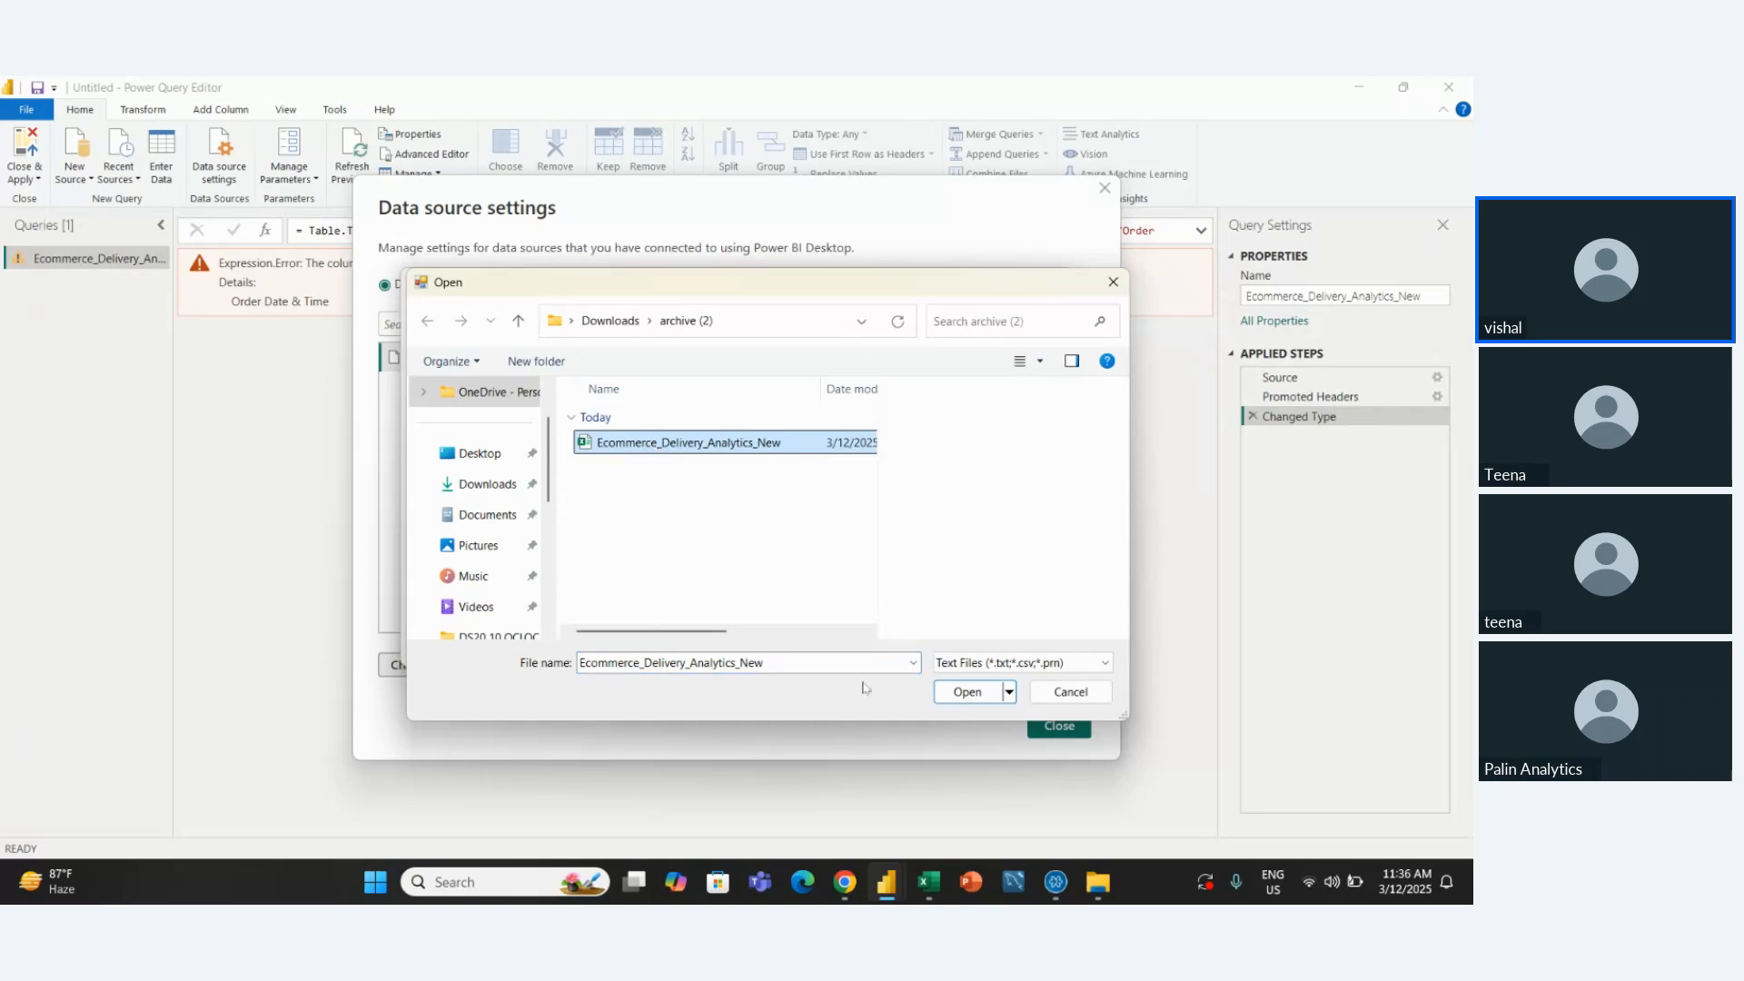
left_click(954, 695)
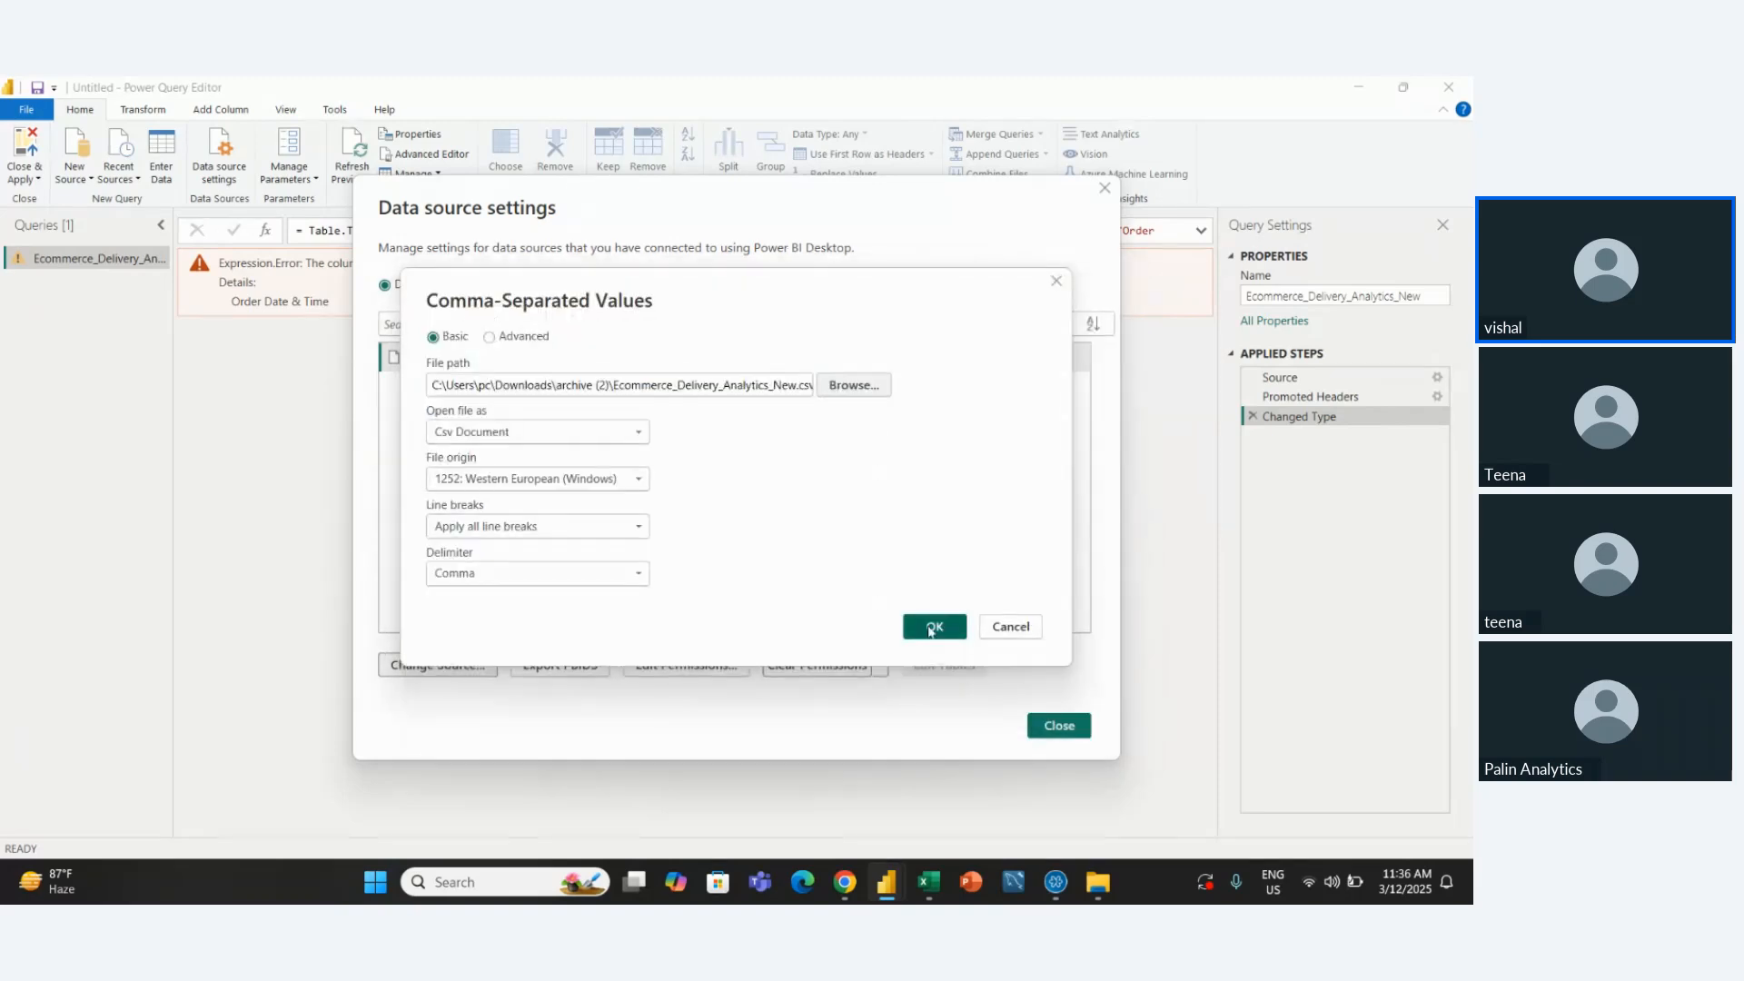
left_click(932, 627)
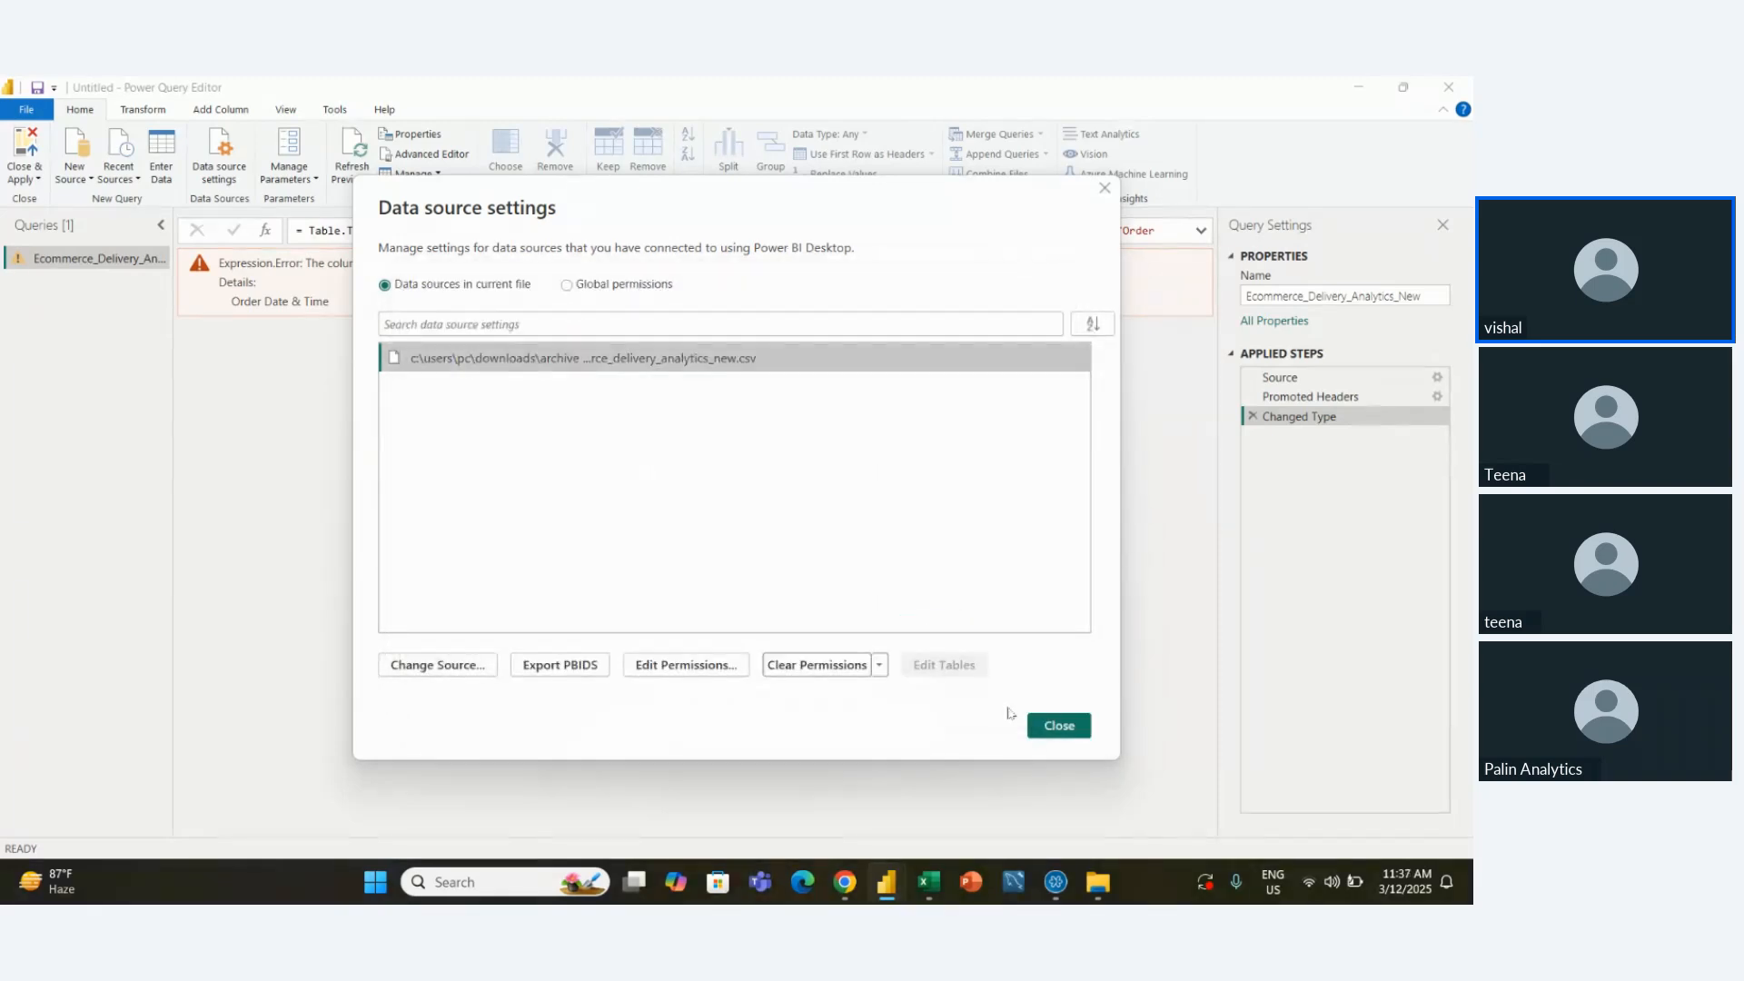
left_click(1050, 724)
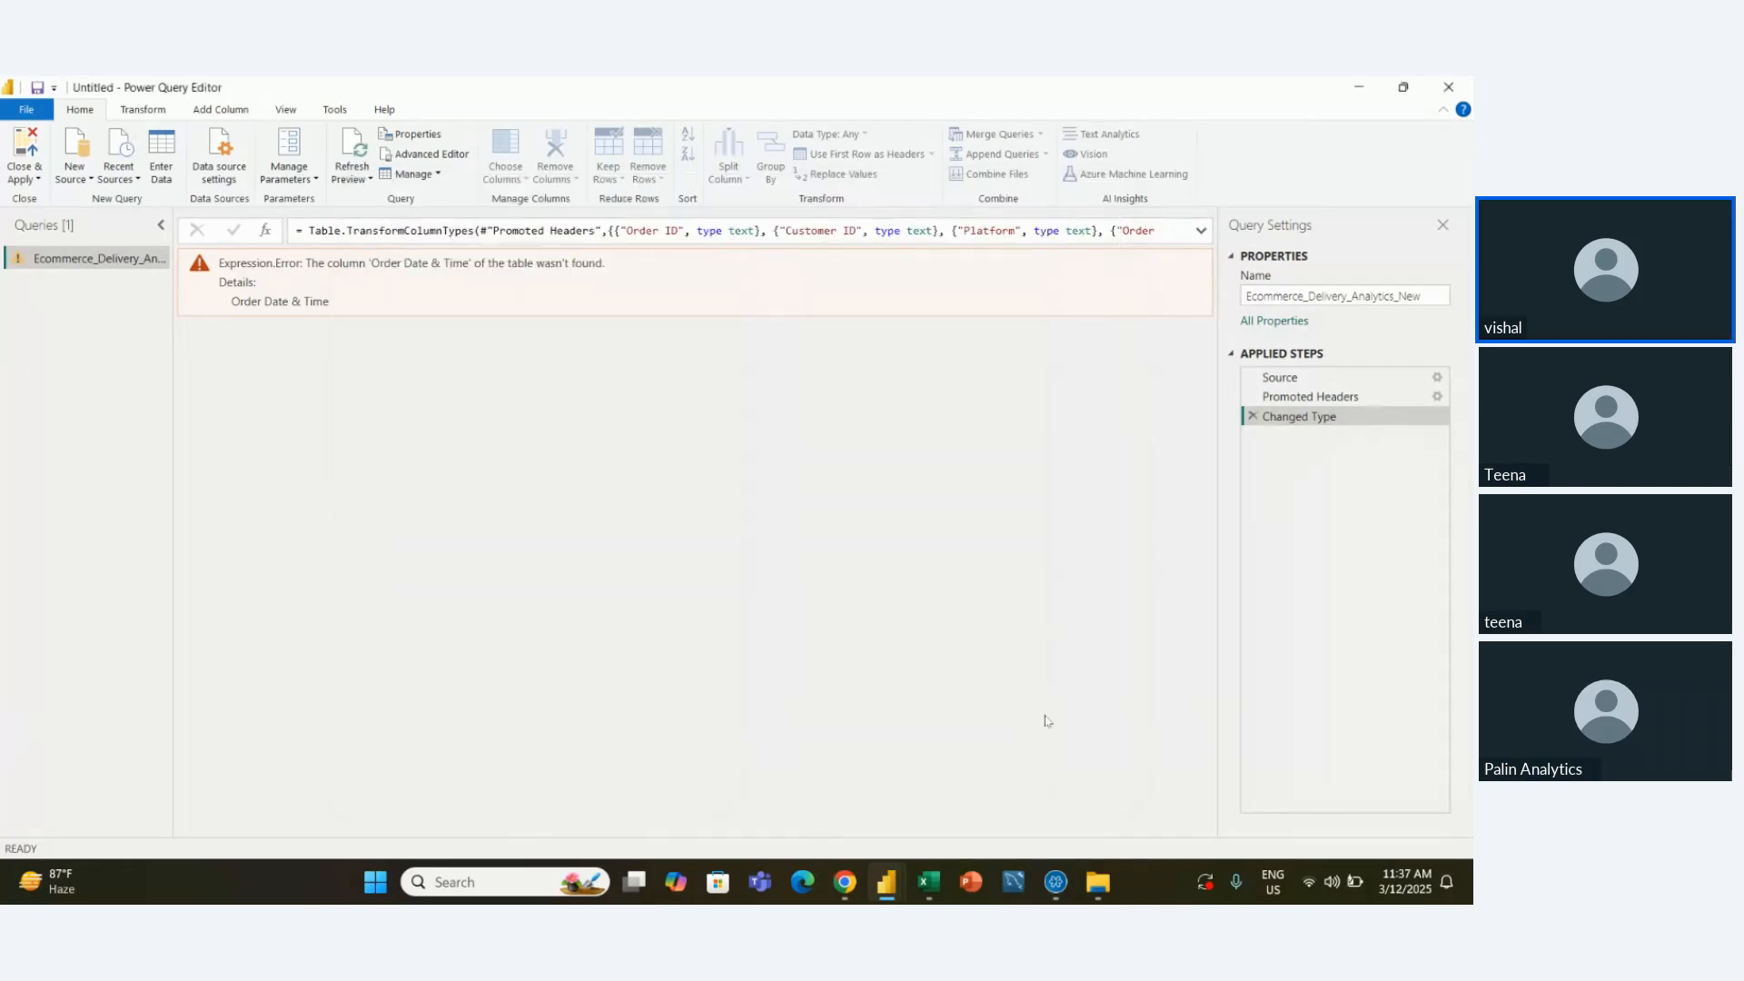
Review the query's Source, Promoted Headers and Changed Type steps, and delete the Changed Type step
left_click(1290, 378)
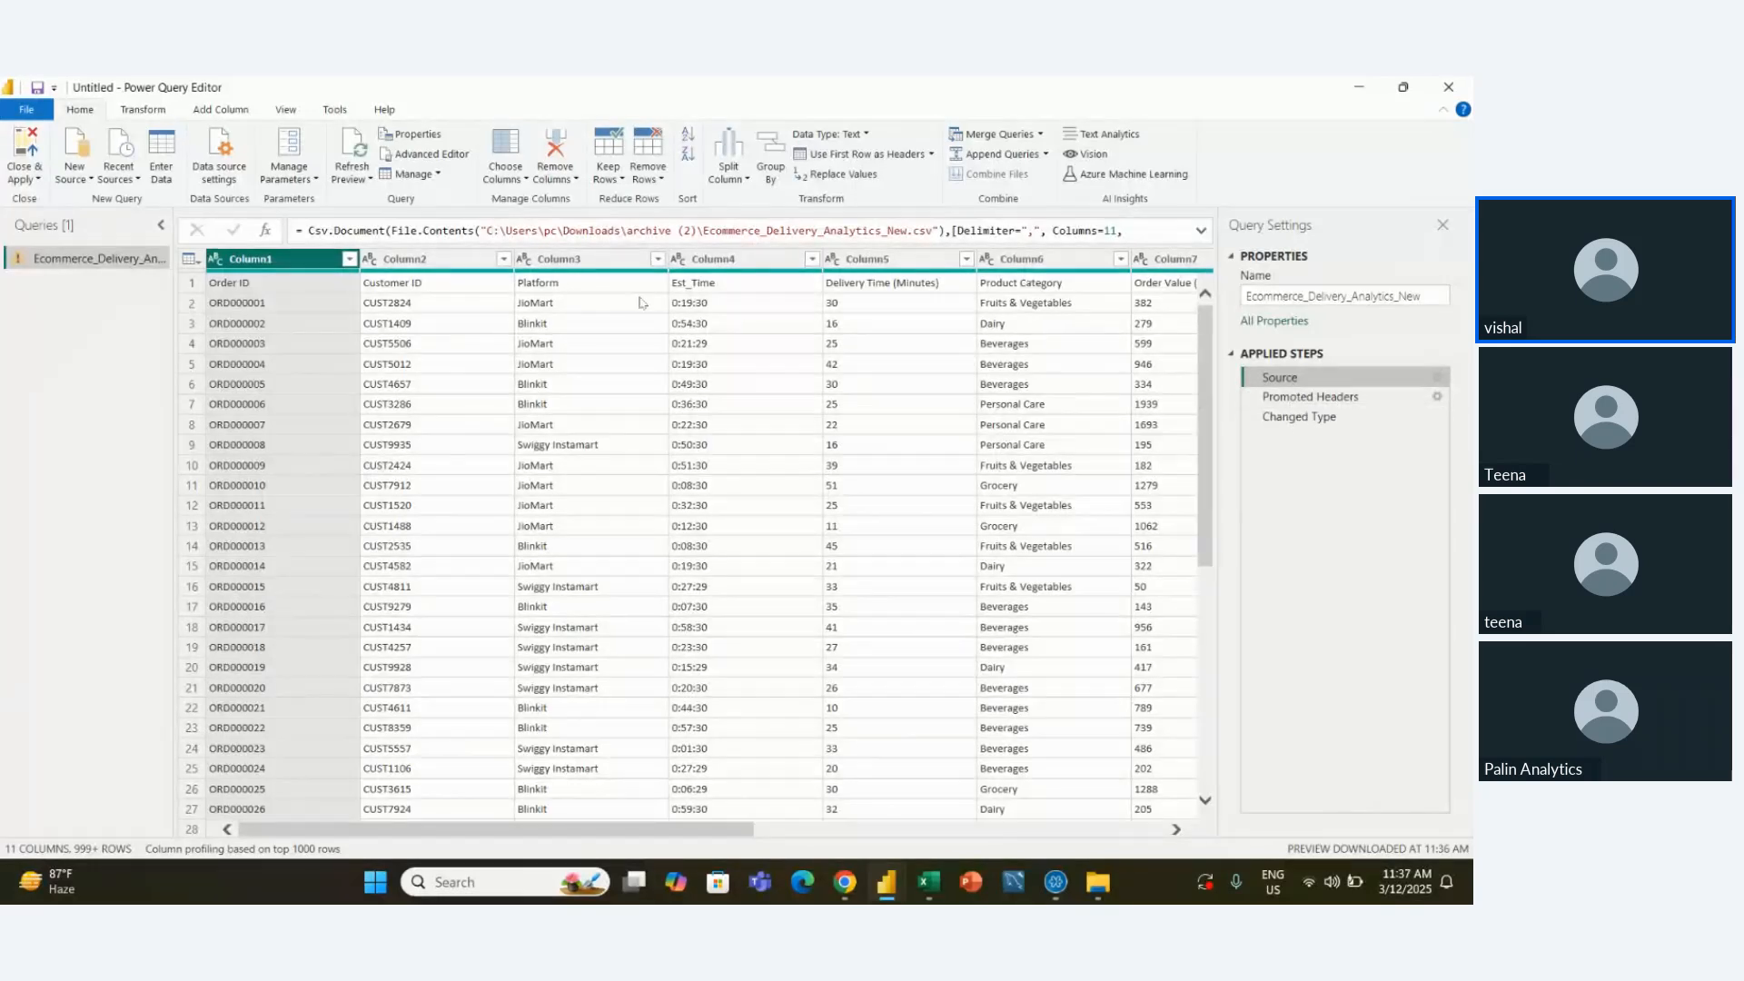
left_click(1282, 397)
left_click(1288, 416)
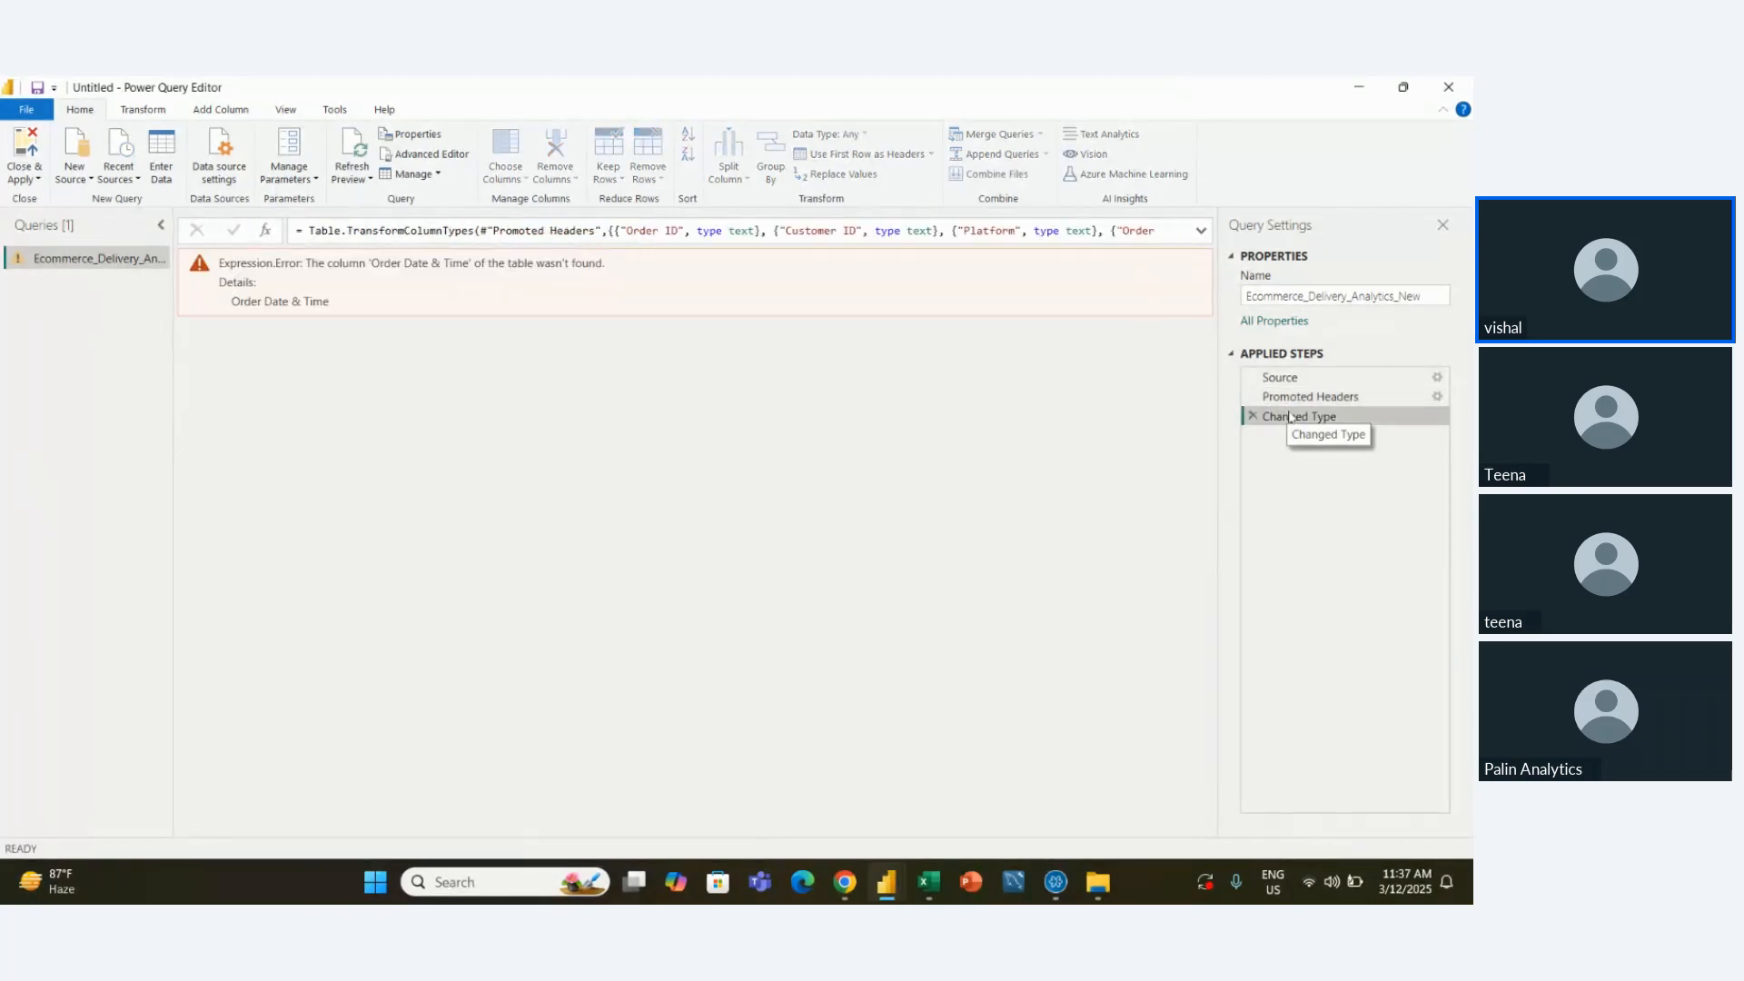
left_click(1253, 416)
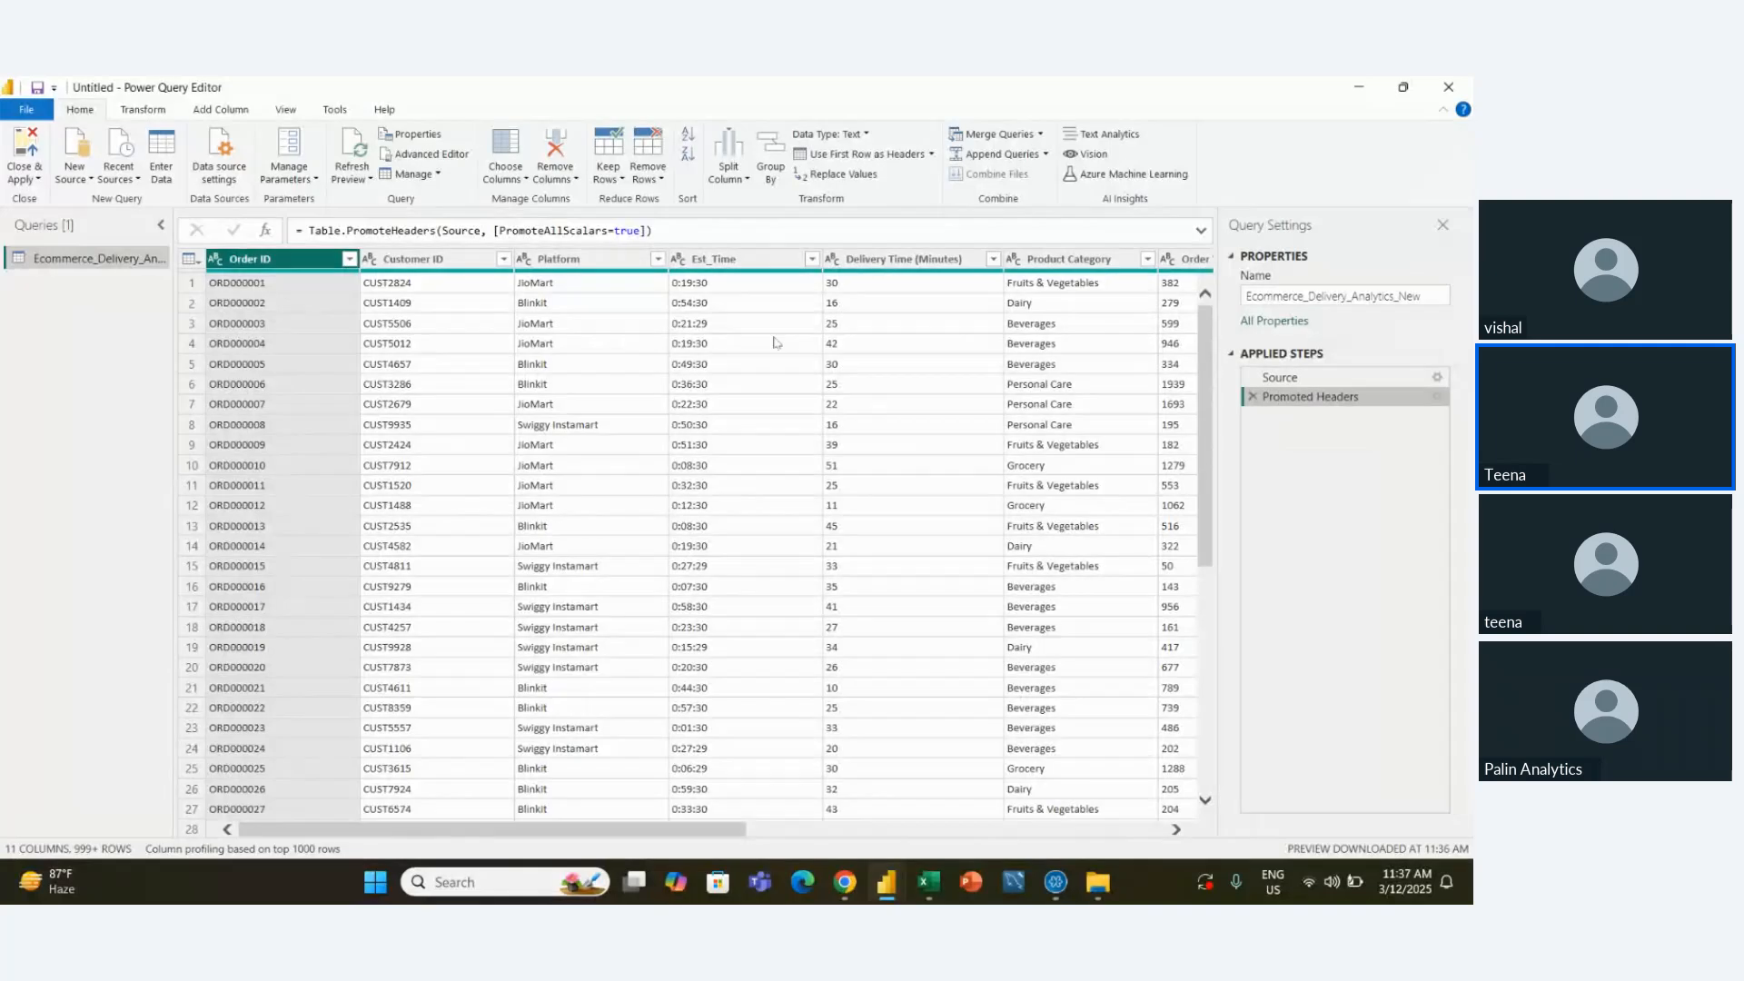
Select all columns from Order ID to Refund Requested, detect their data types and look over the converted columns
left_click(143, 109)
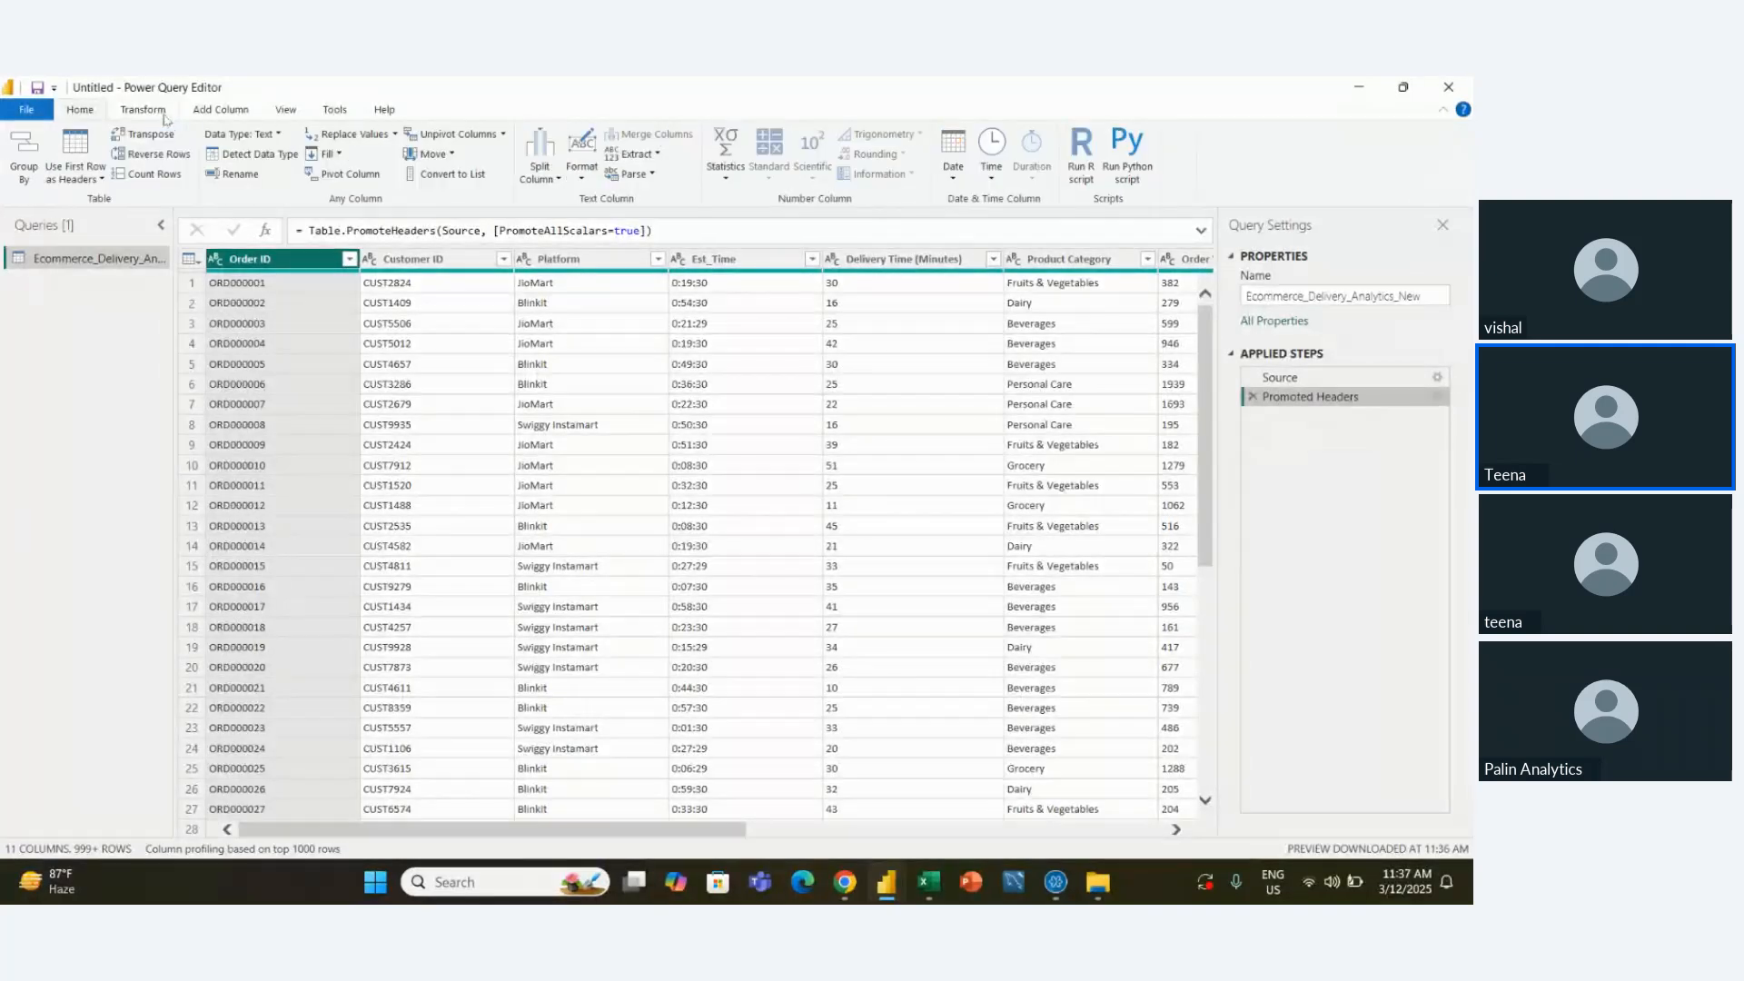
left_click(427, 566)
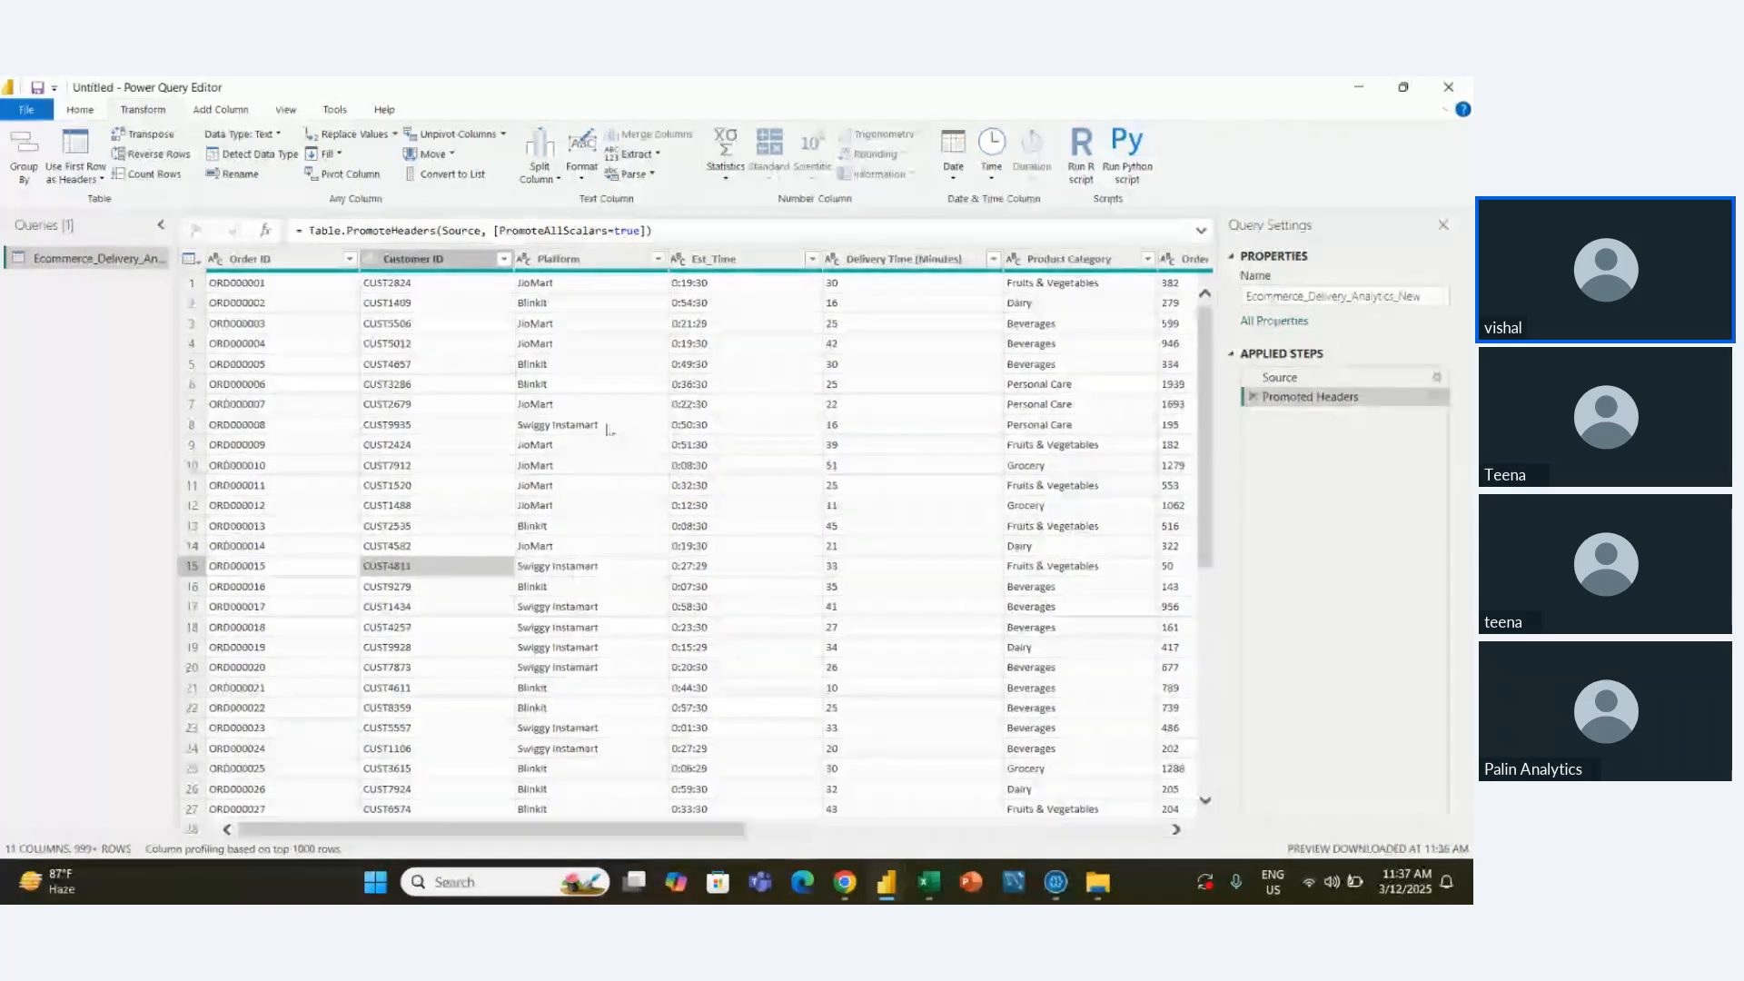
left_click(192, 259)
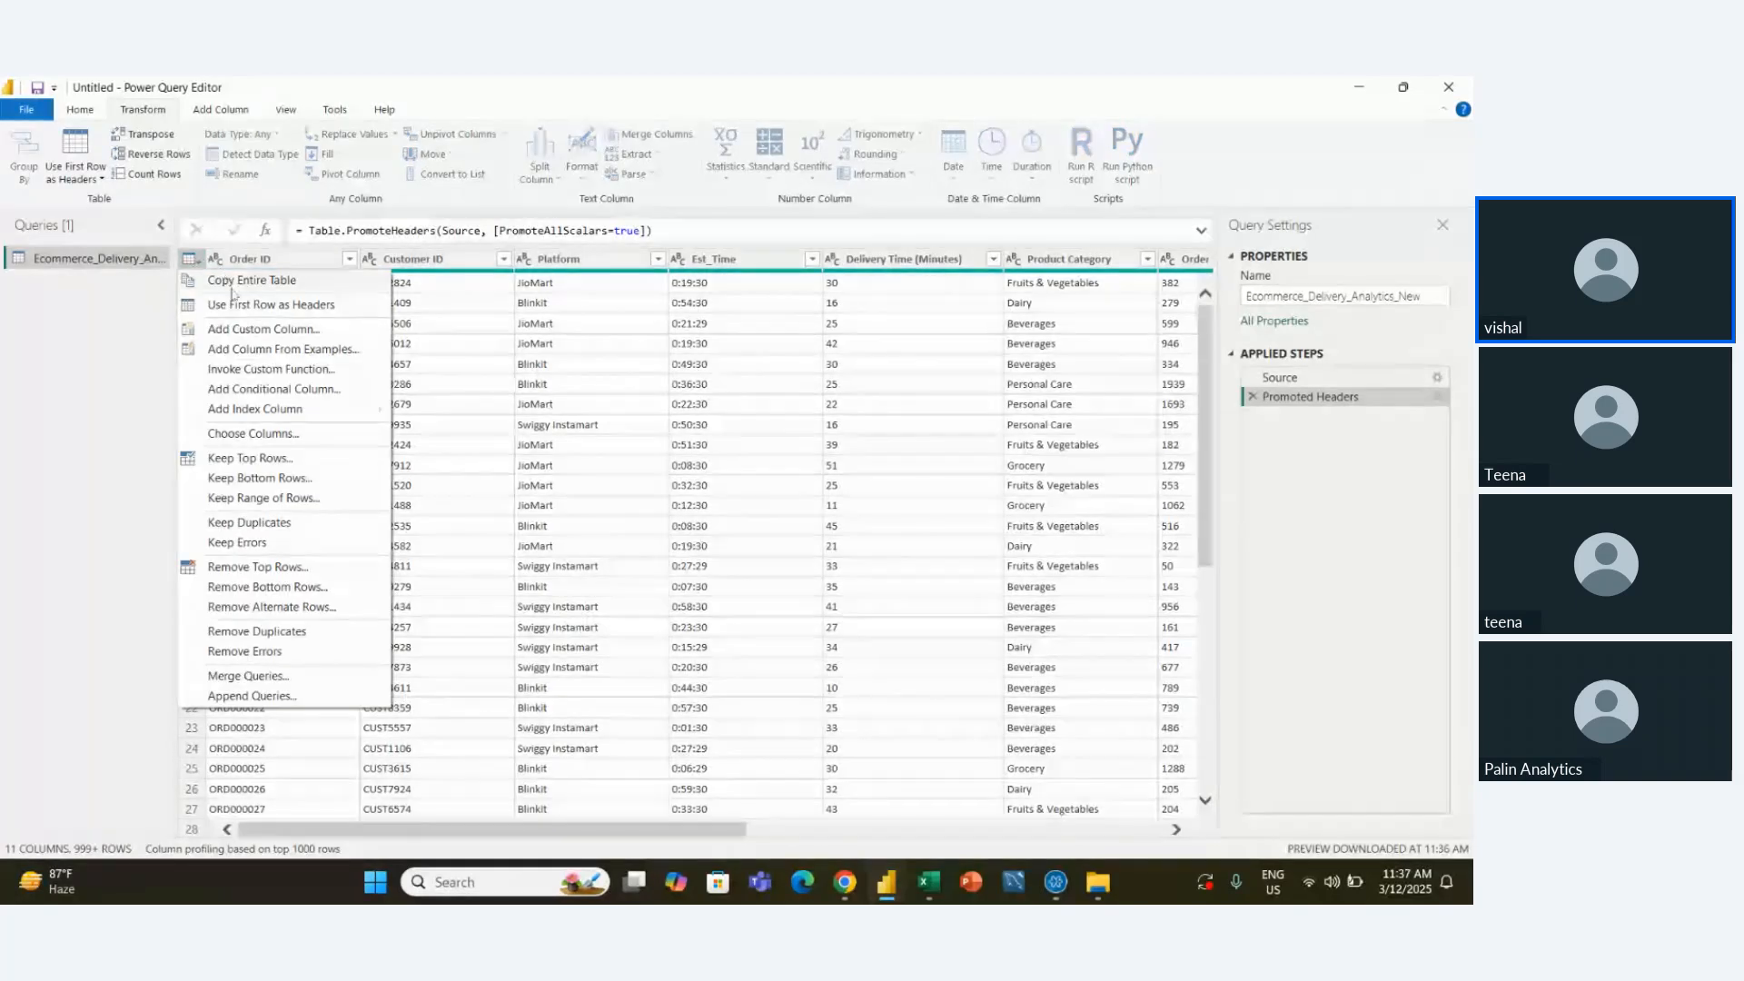
left_click(51, 626)
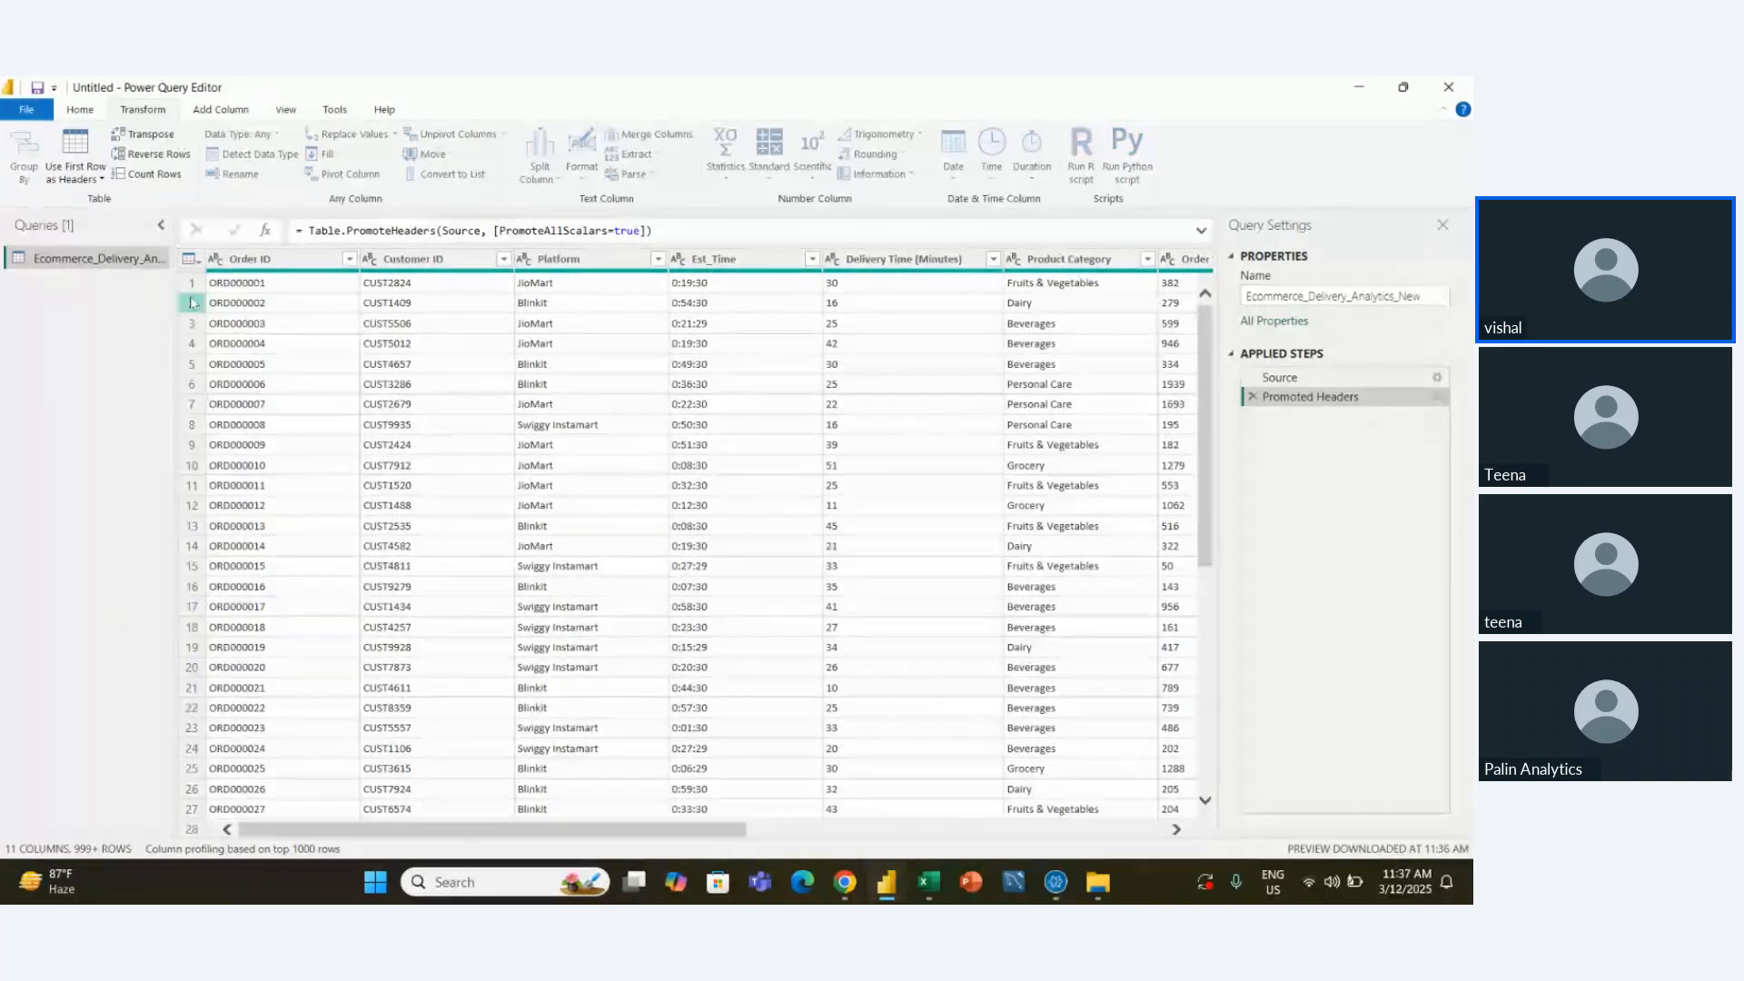
left_click(239, 261)
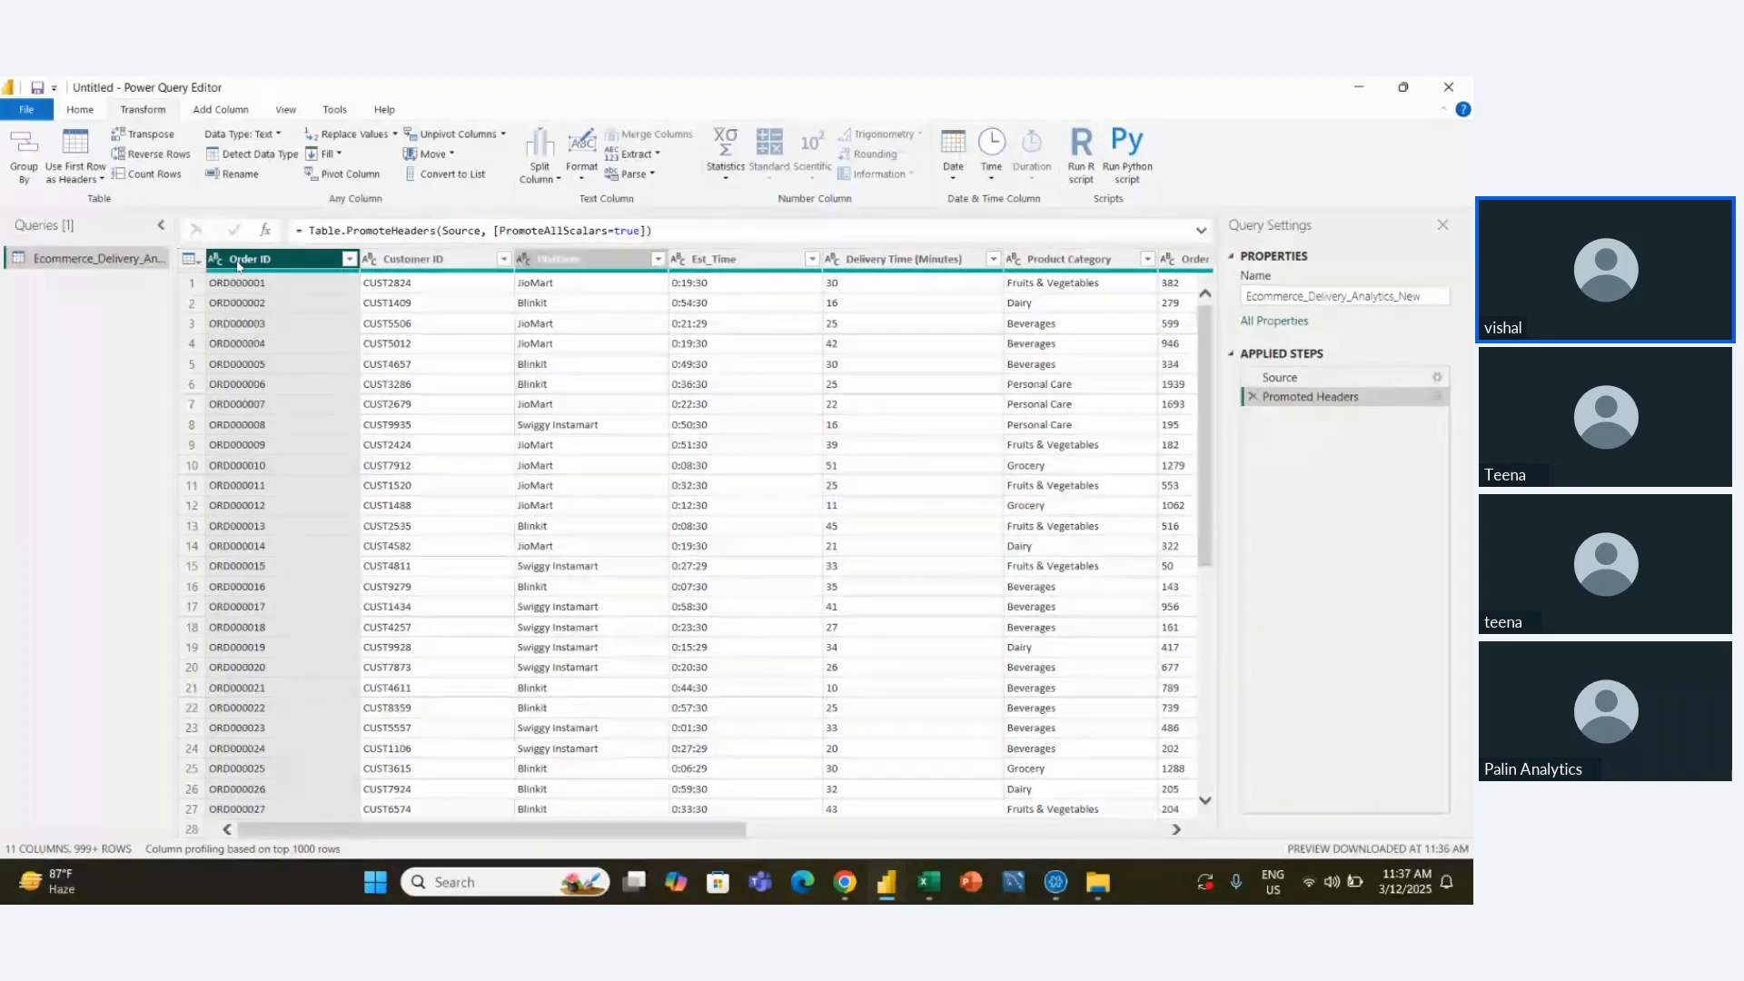
key("shift+Right")
key("shift+Right")
key("shift+Right")
key("shift+Right")
key("shift+Right")
key("shift+Right")
key("shift+Right")
key("shift+Right")
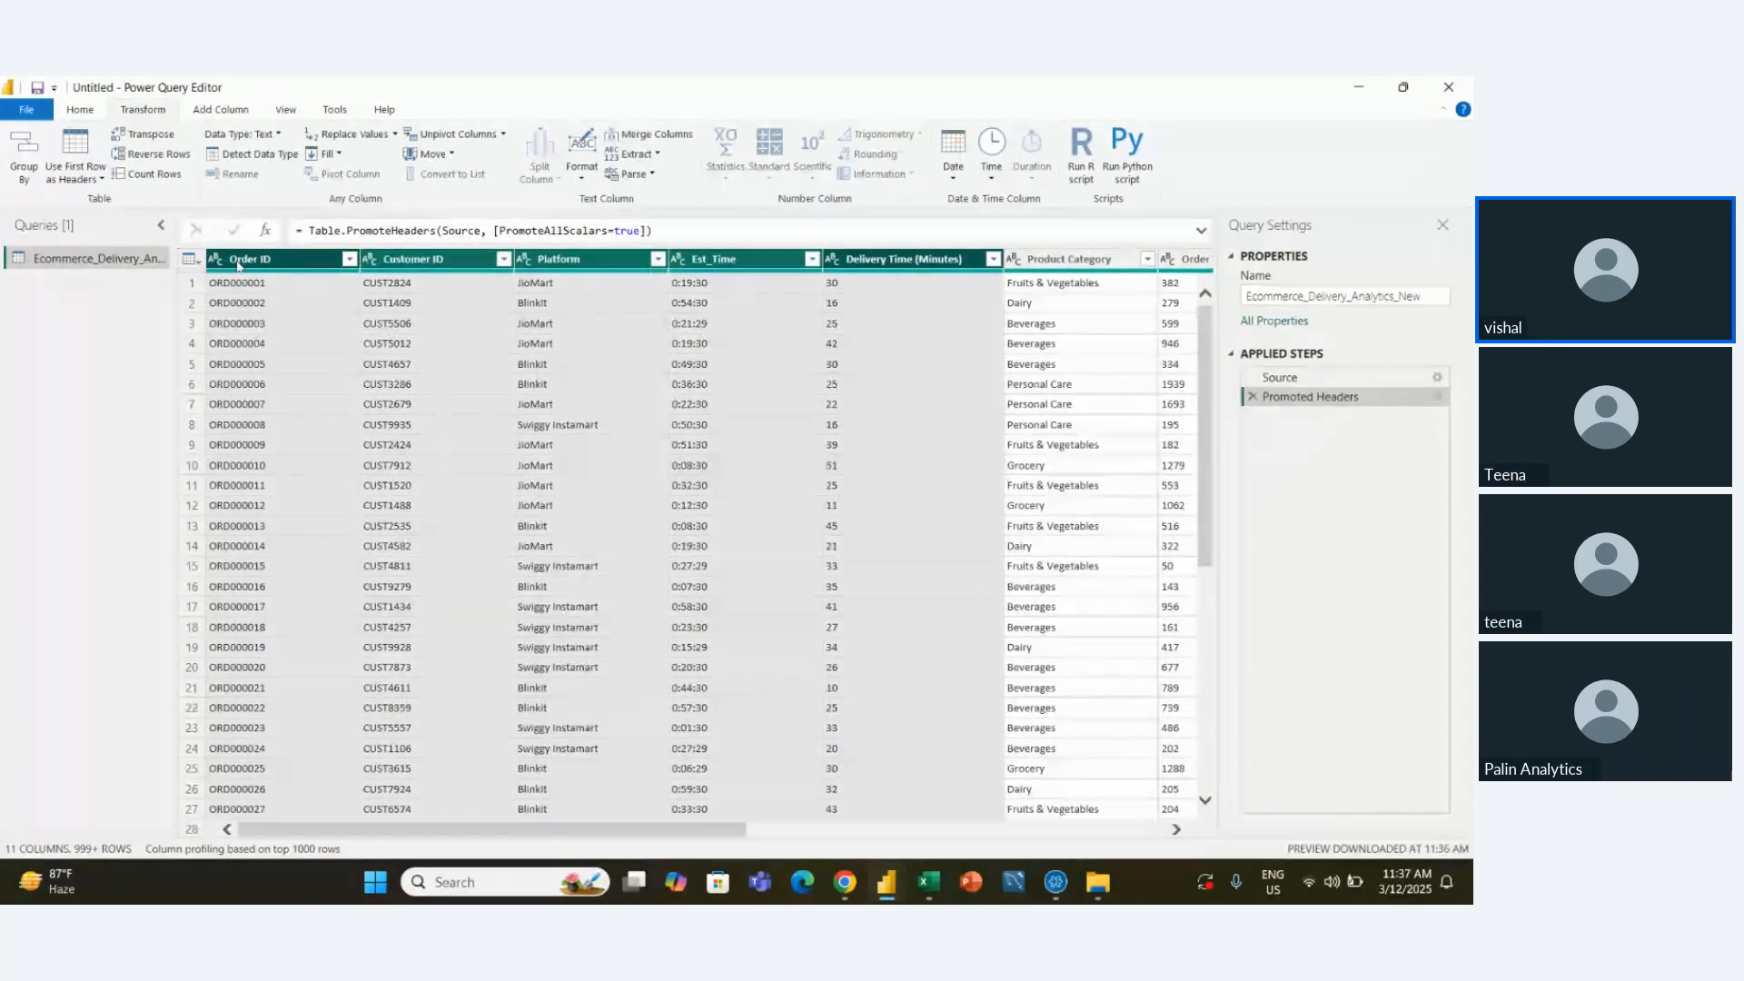
key("shift+Right")
key("shift+Right")
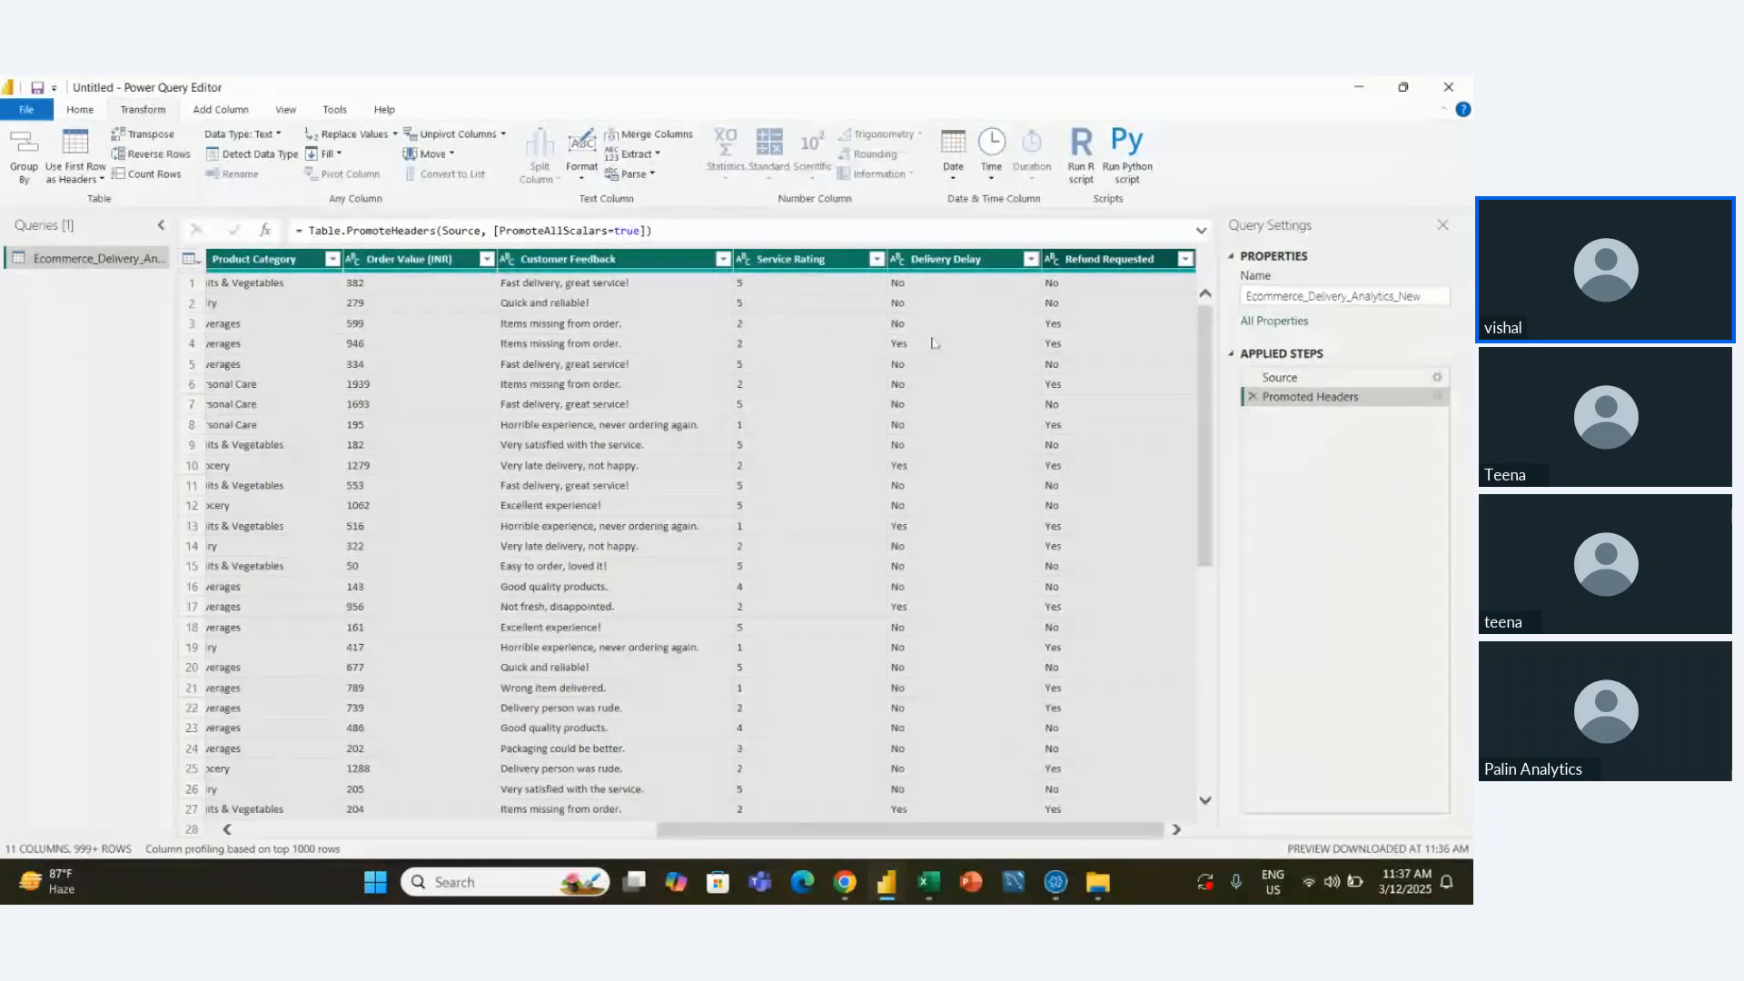
scroll(933, 344, "left", 10)
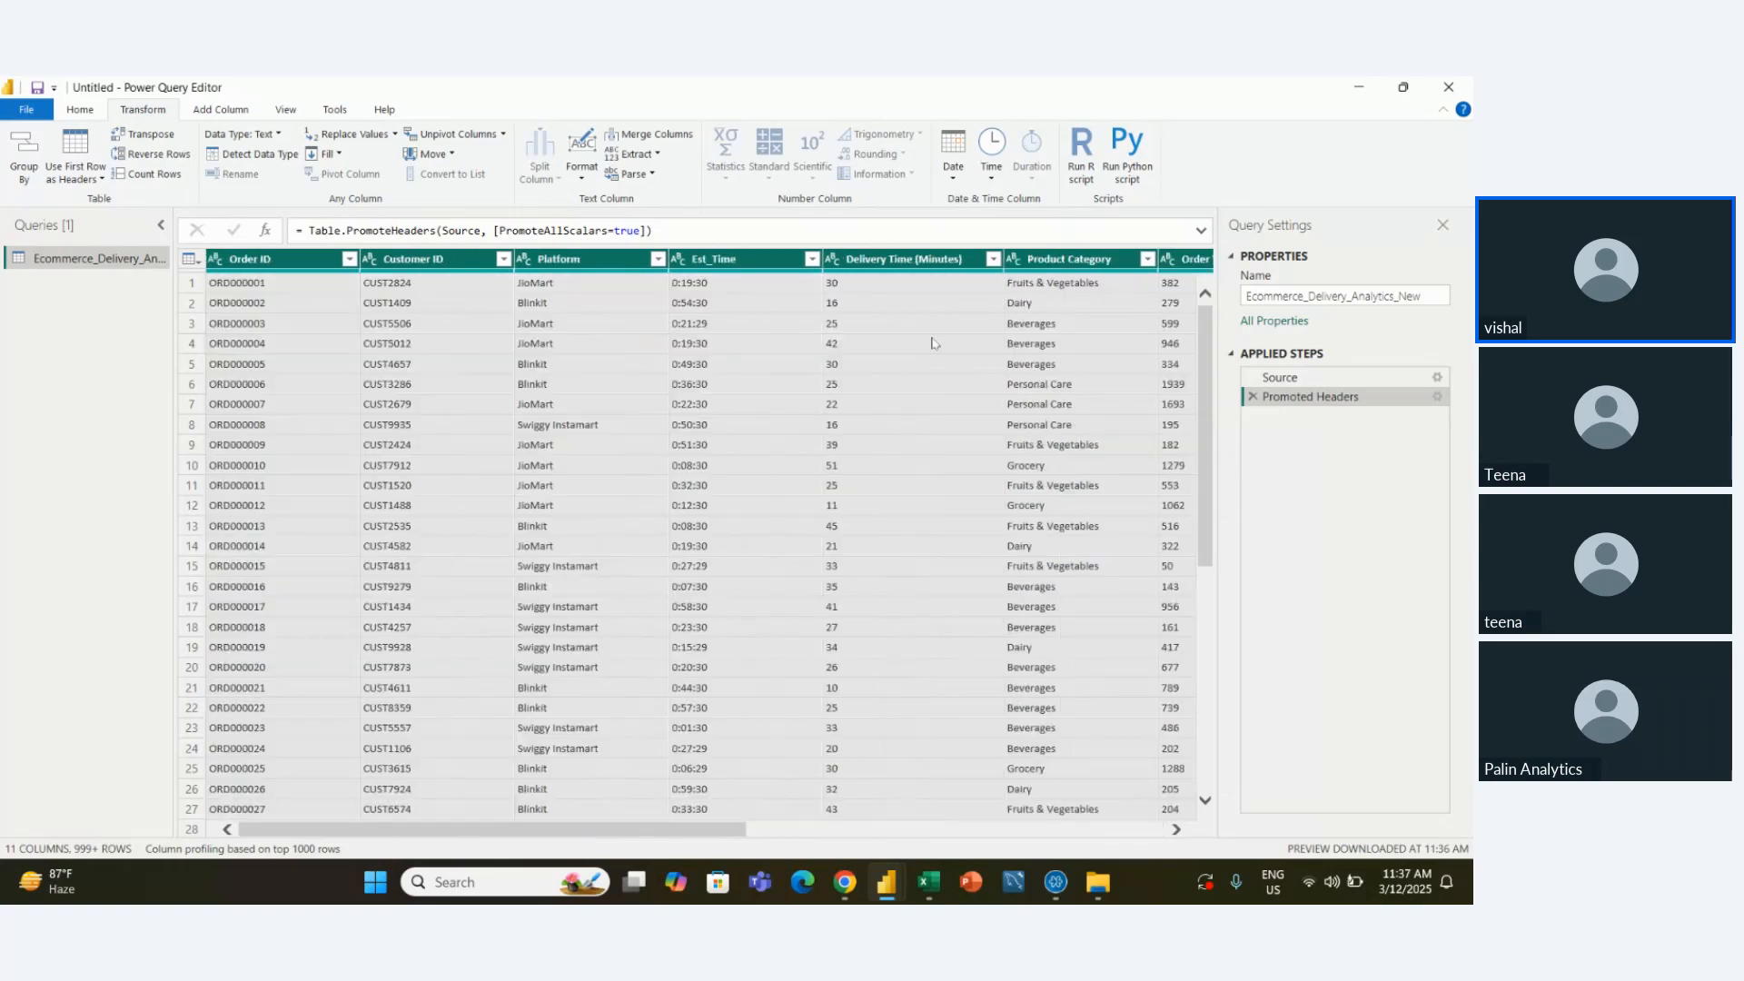
scroll(933, 343, "right", 10)
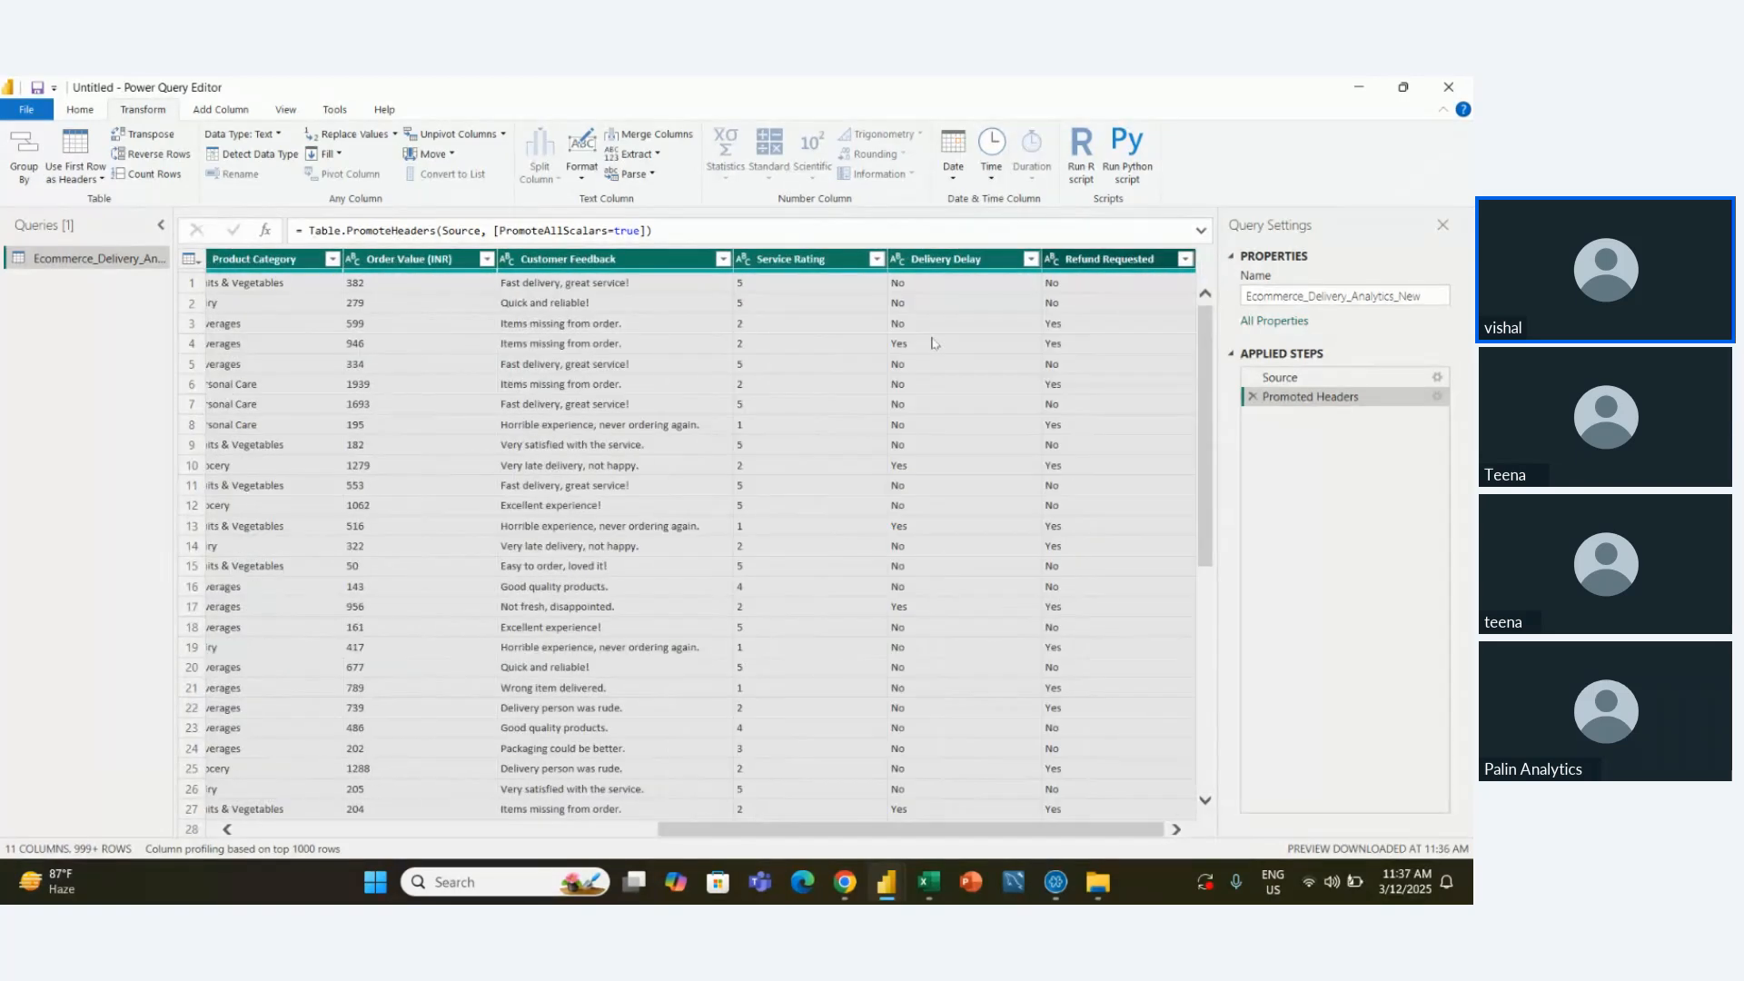
scroll(591, 364, "left", 10)
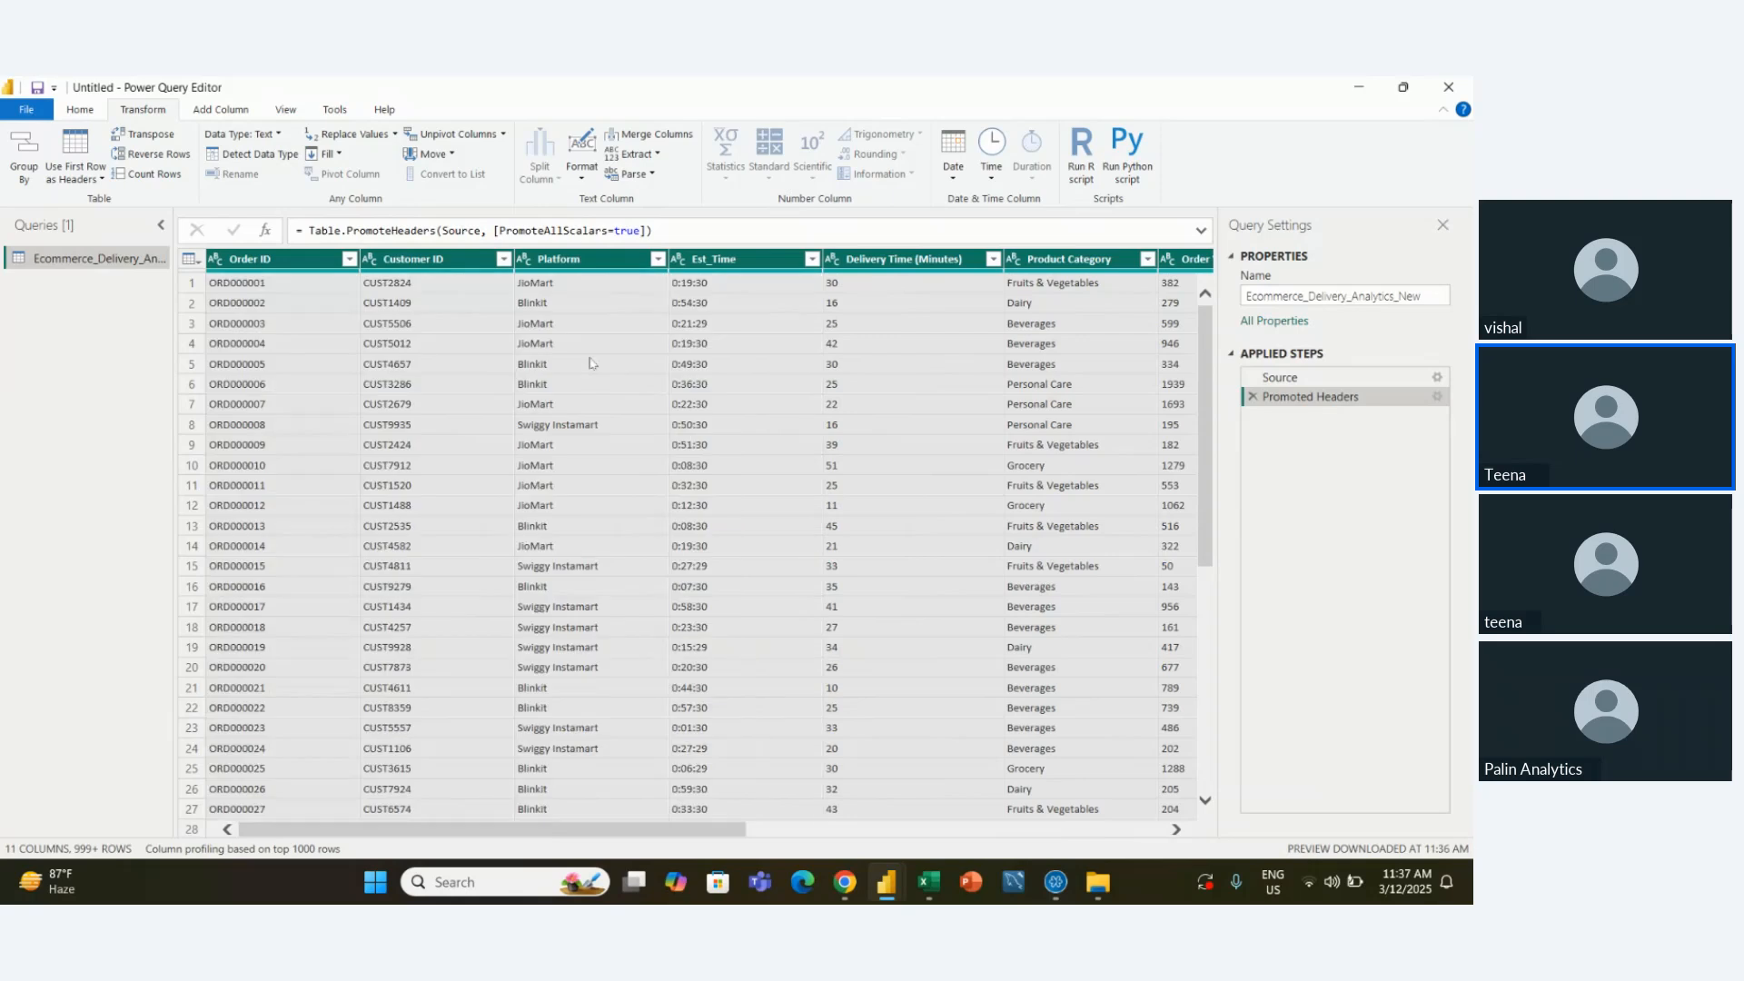
left_click(254, 157)
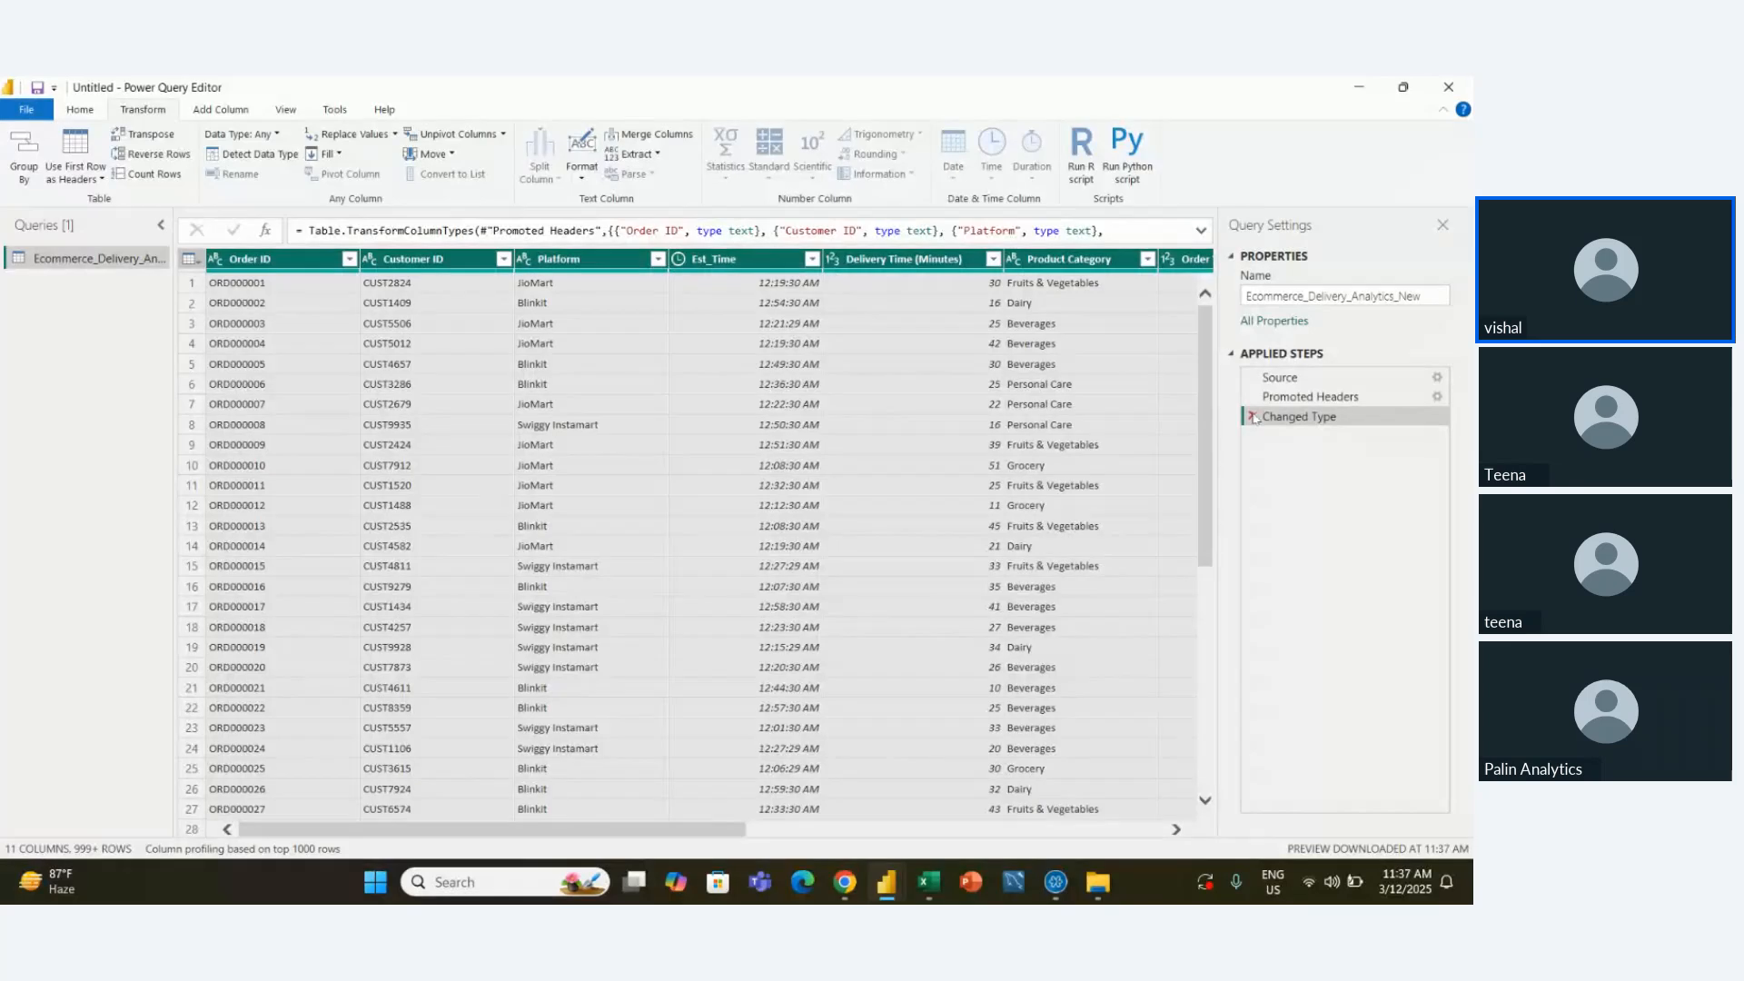
scroll(998, 443, "right", 3)
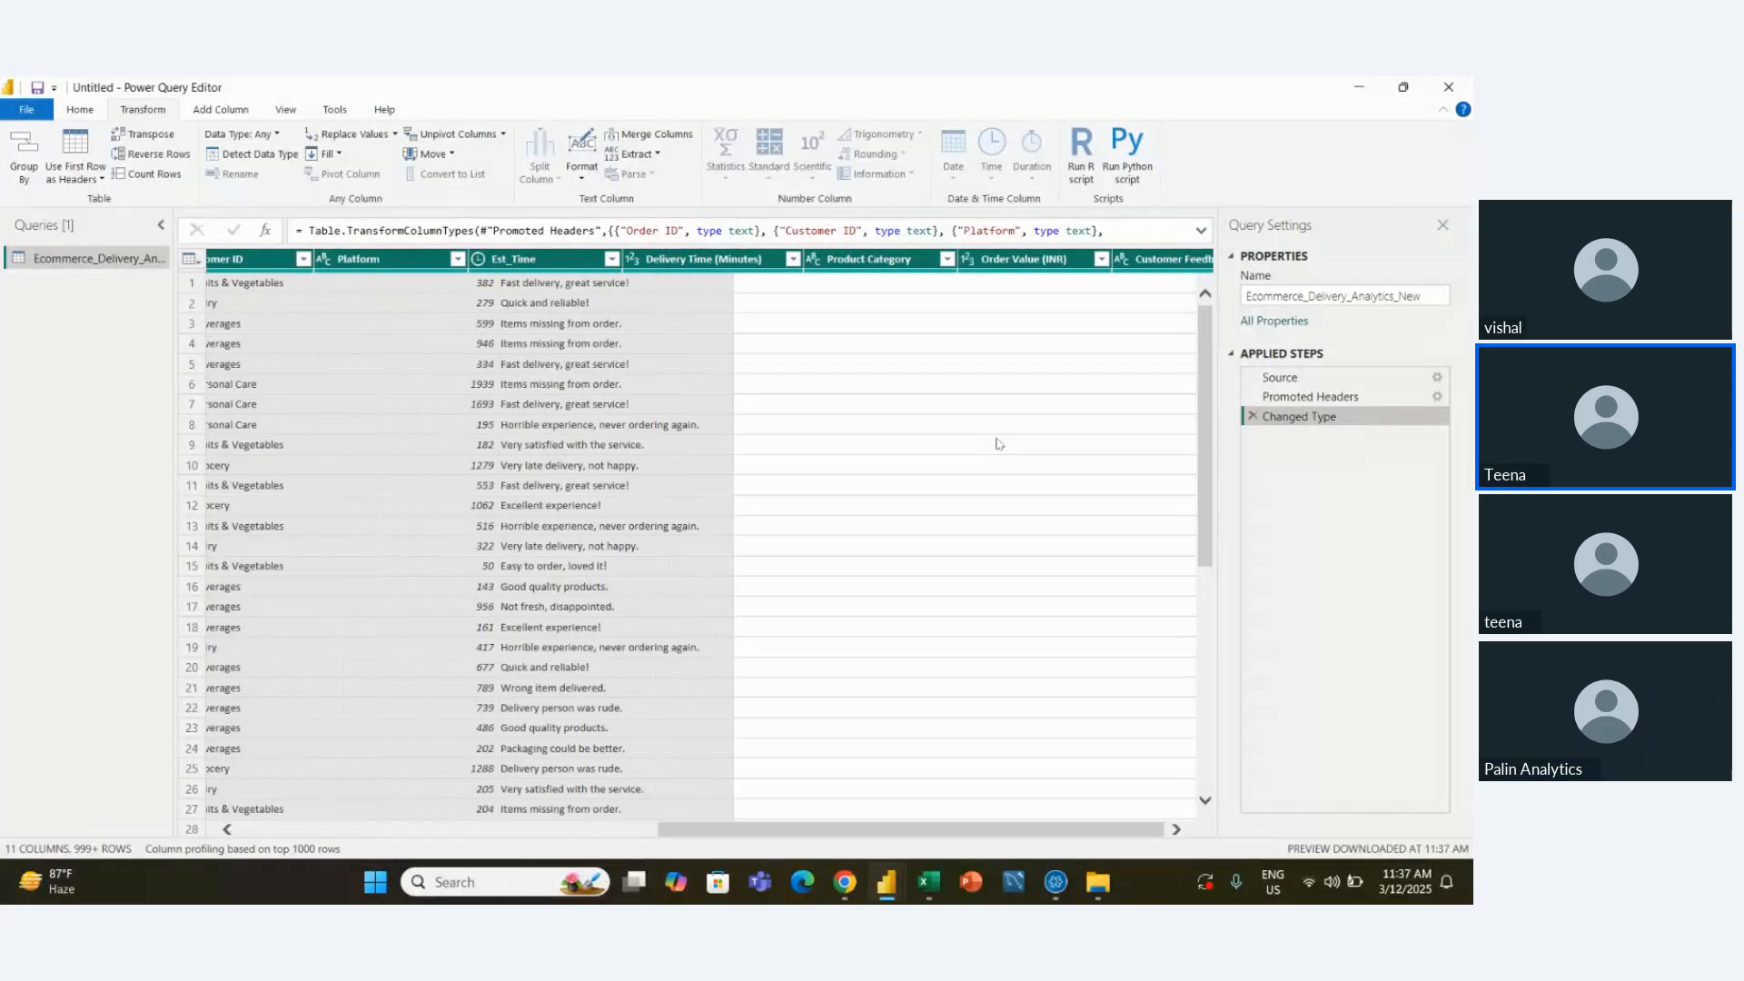
scroll(999, 443, "left", 3)
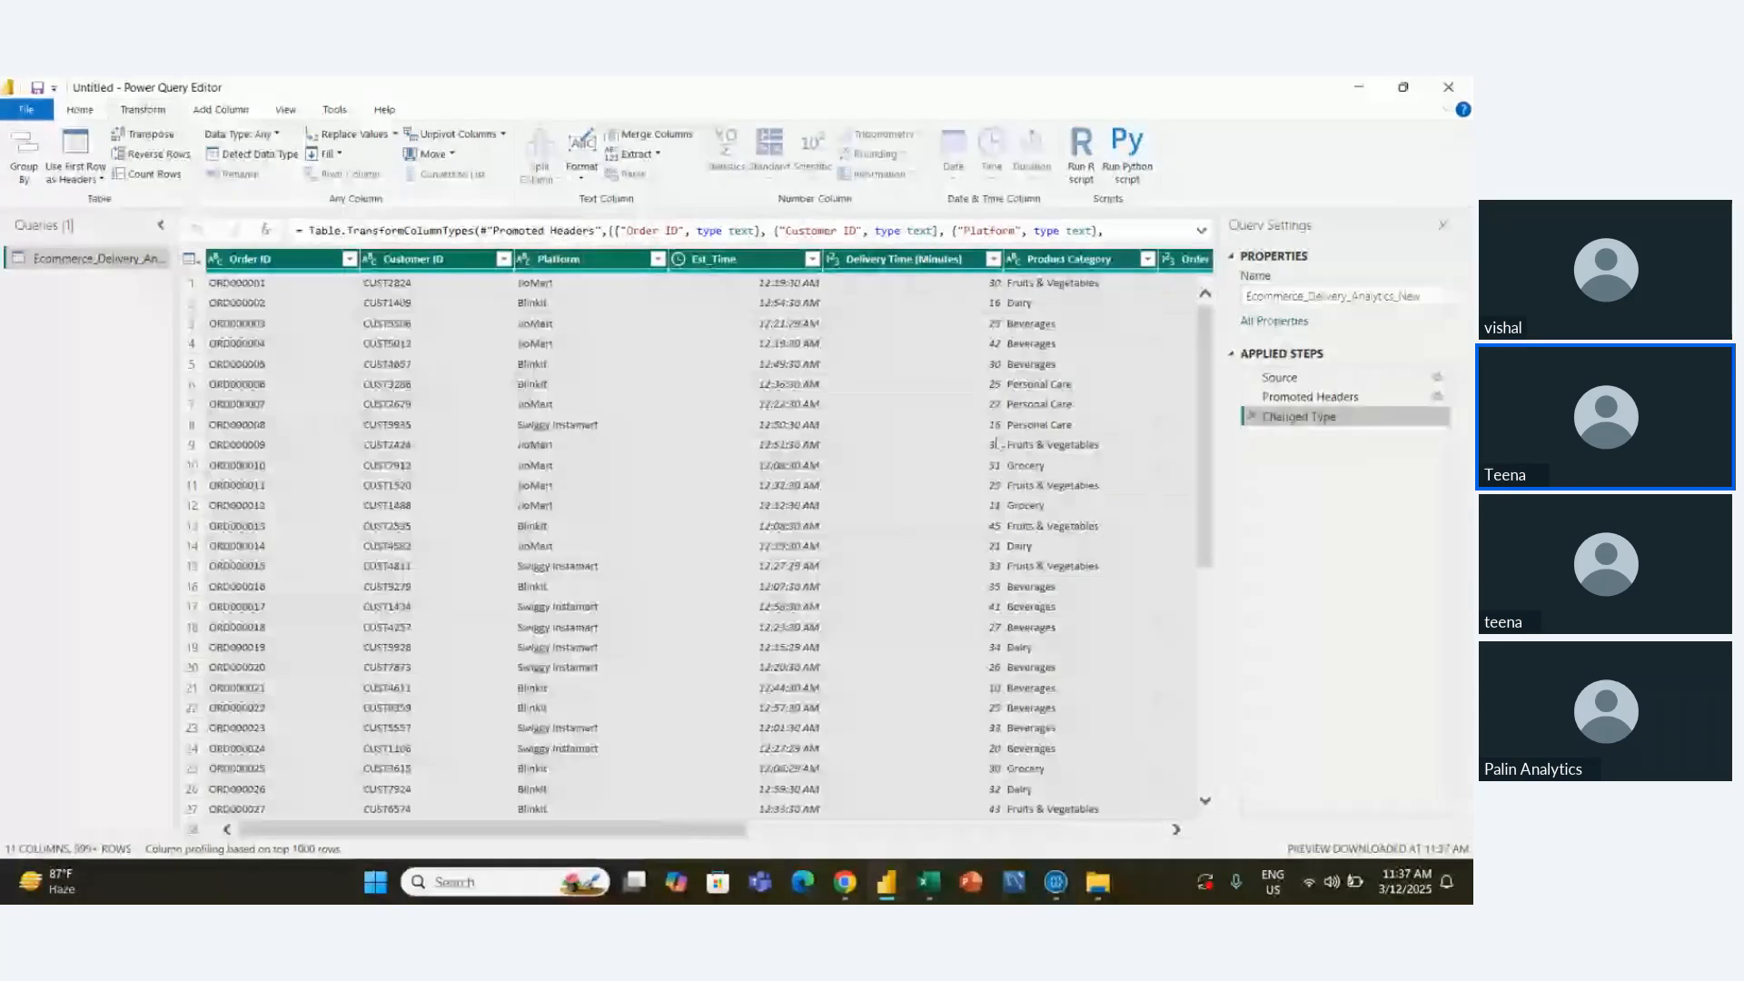
Try the Date/Time/Timezone type on Est_Time as a new step, and delete both type-change steps
left_click(677, 260)
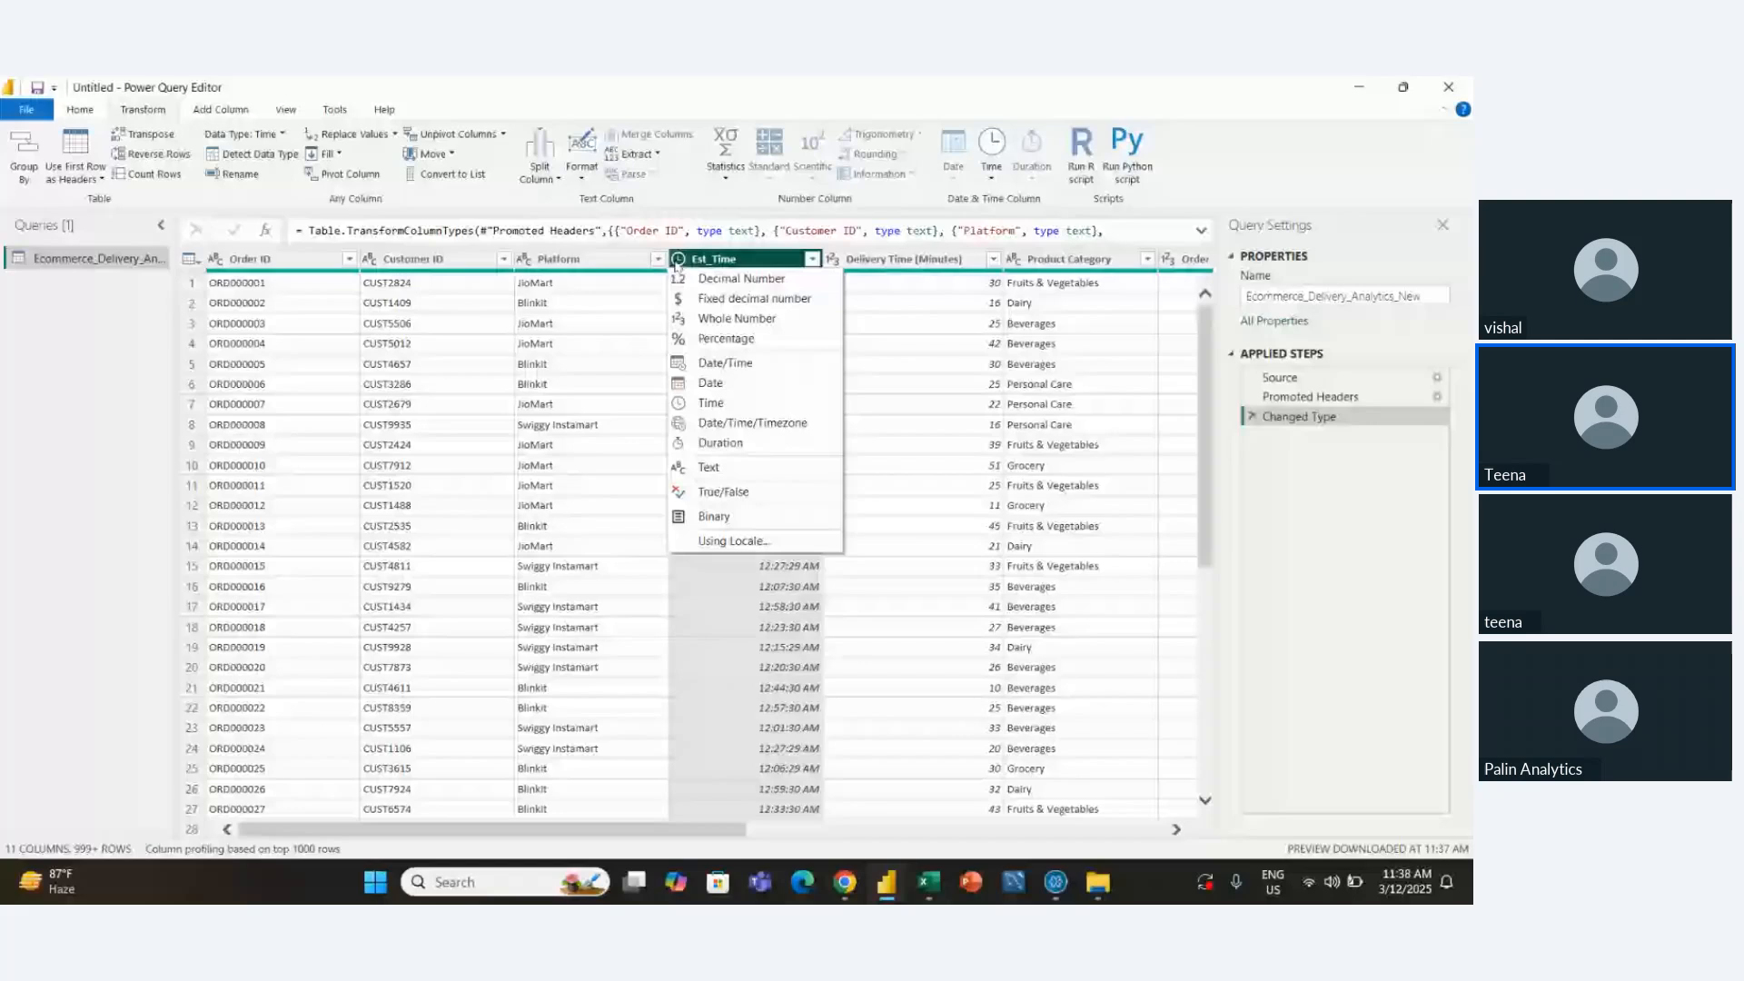
left_click(744, 425)
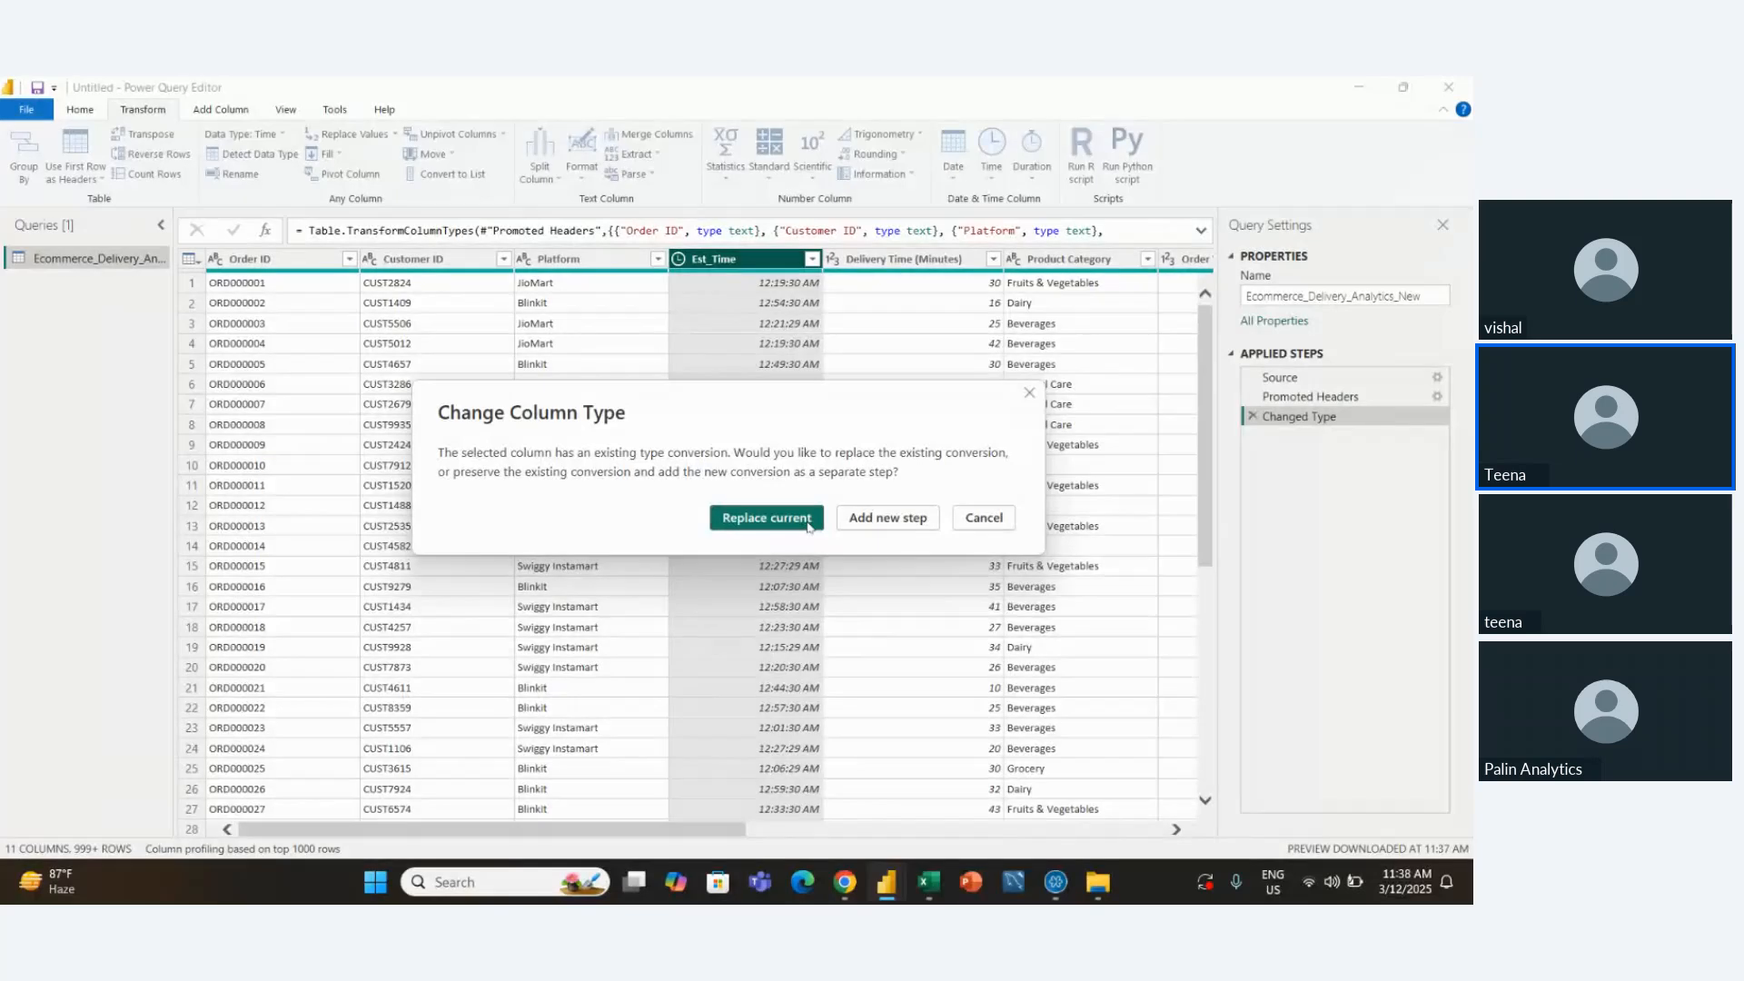
left_click(847, 522)
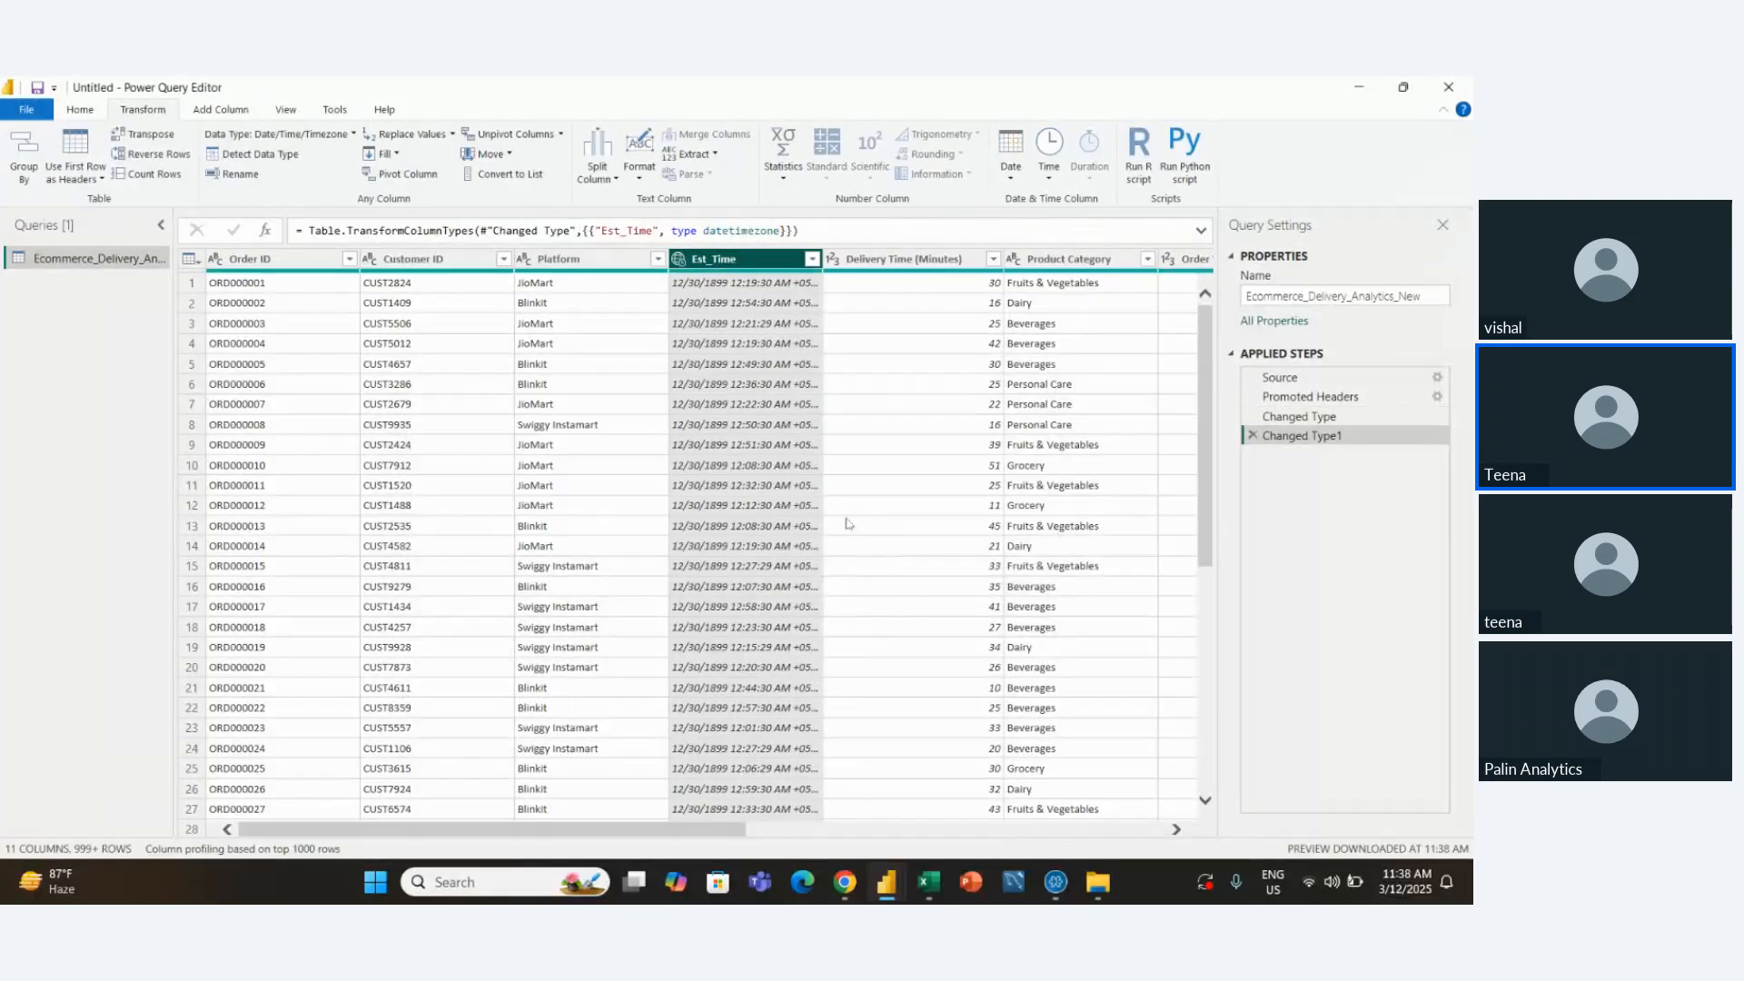
left_click(1253, 436)
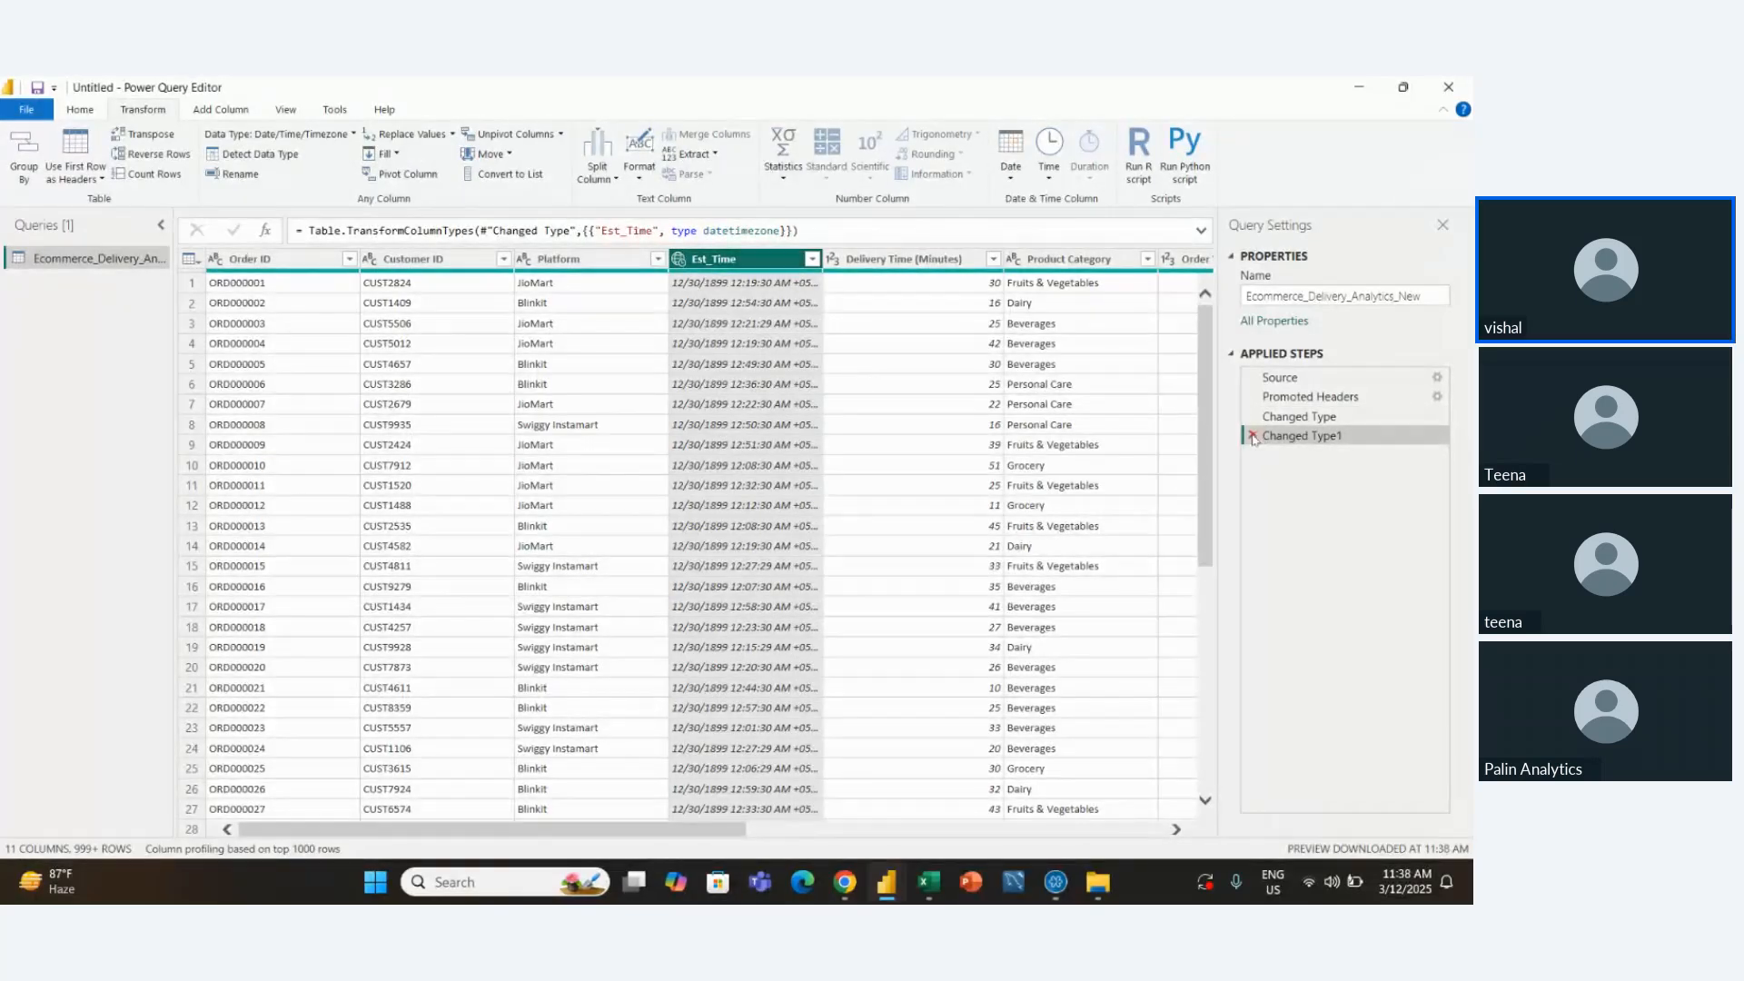
left_click(1252, 417)
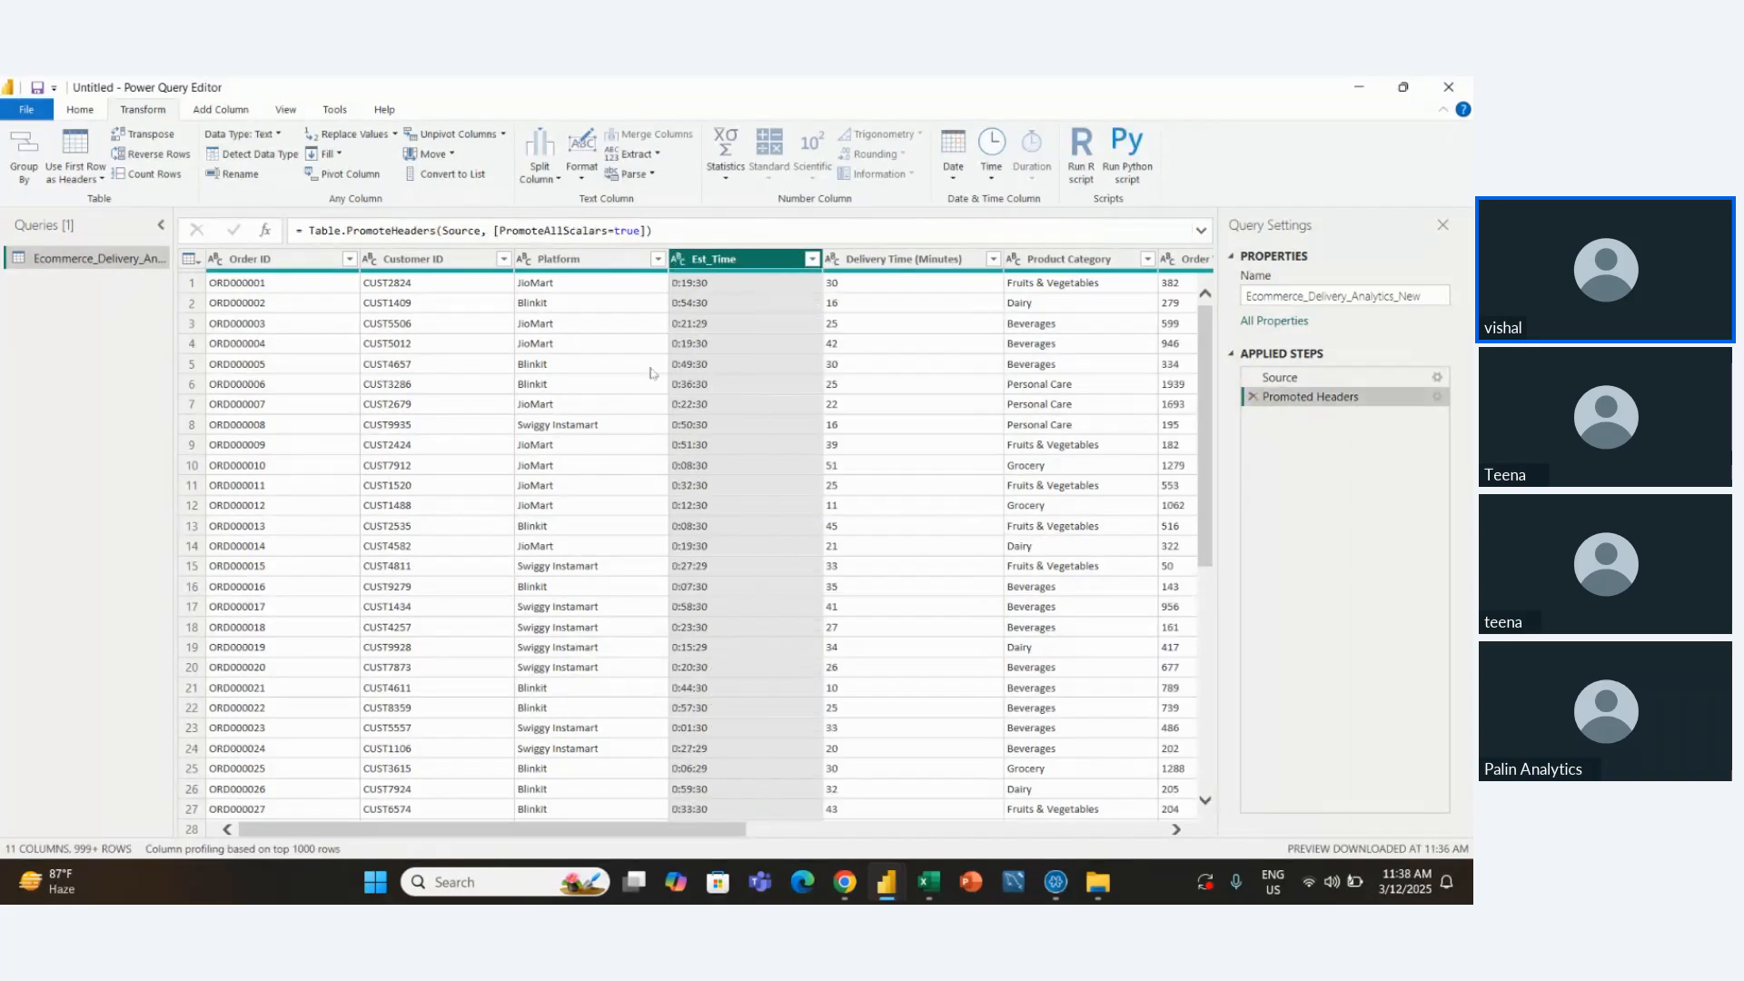
Try changing Est_Time to the Time type using the English (United Kingdom) locale
left_click(677, 261)
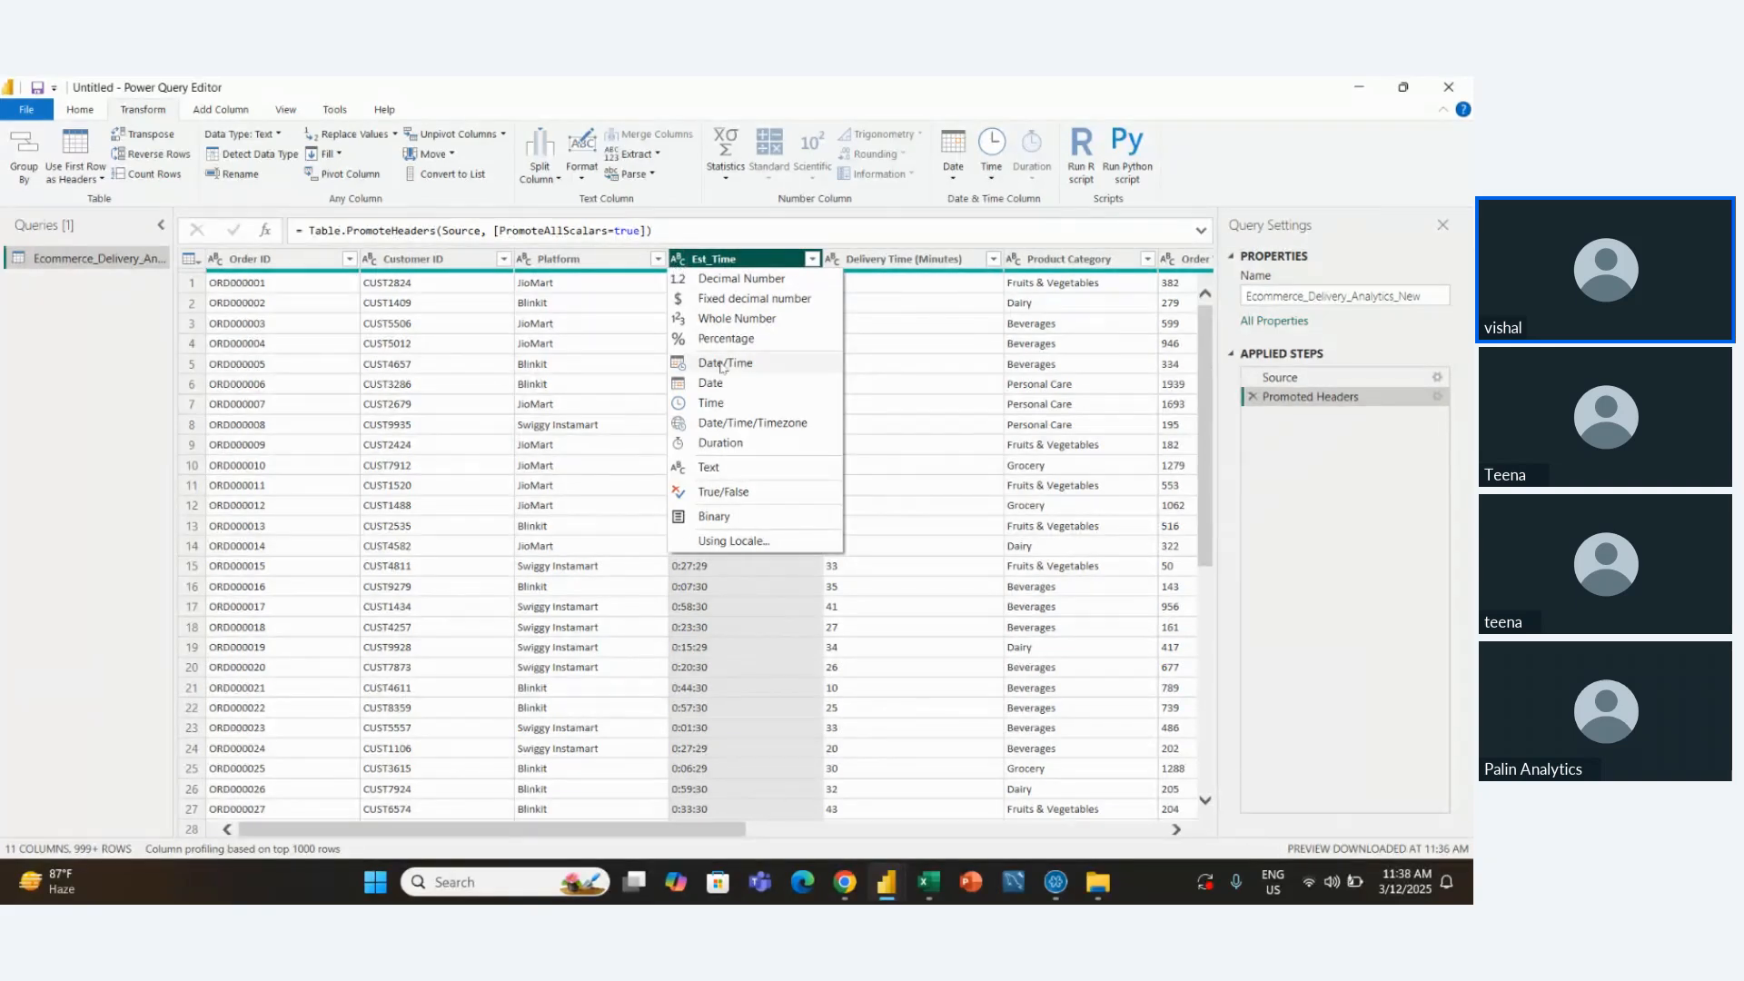
left_click(745, 542)
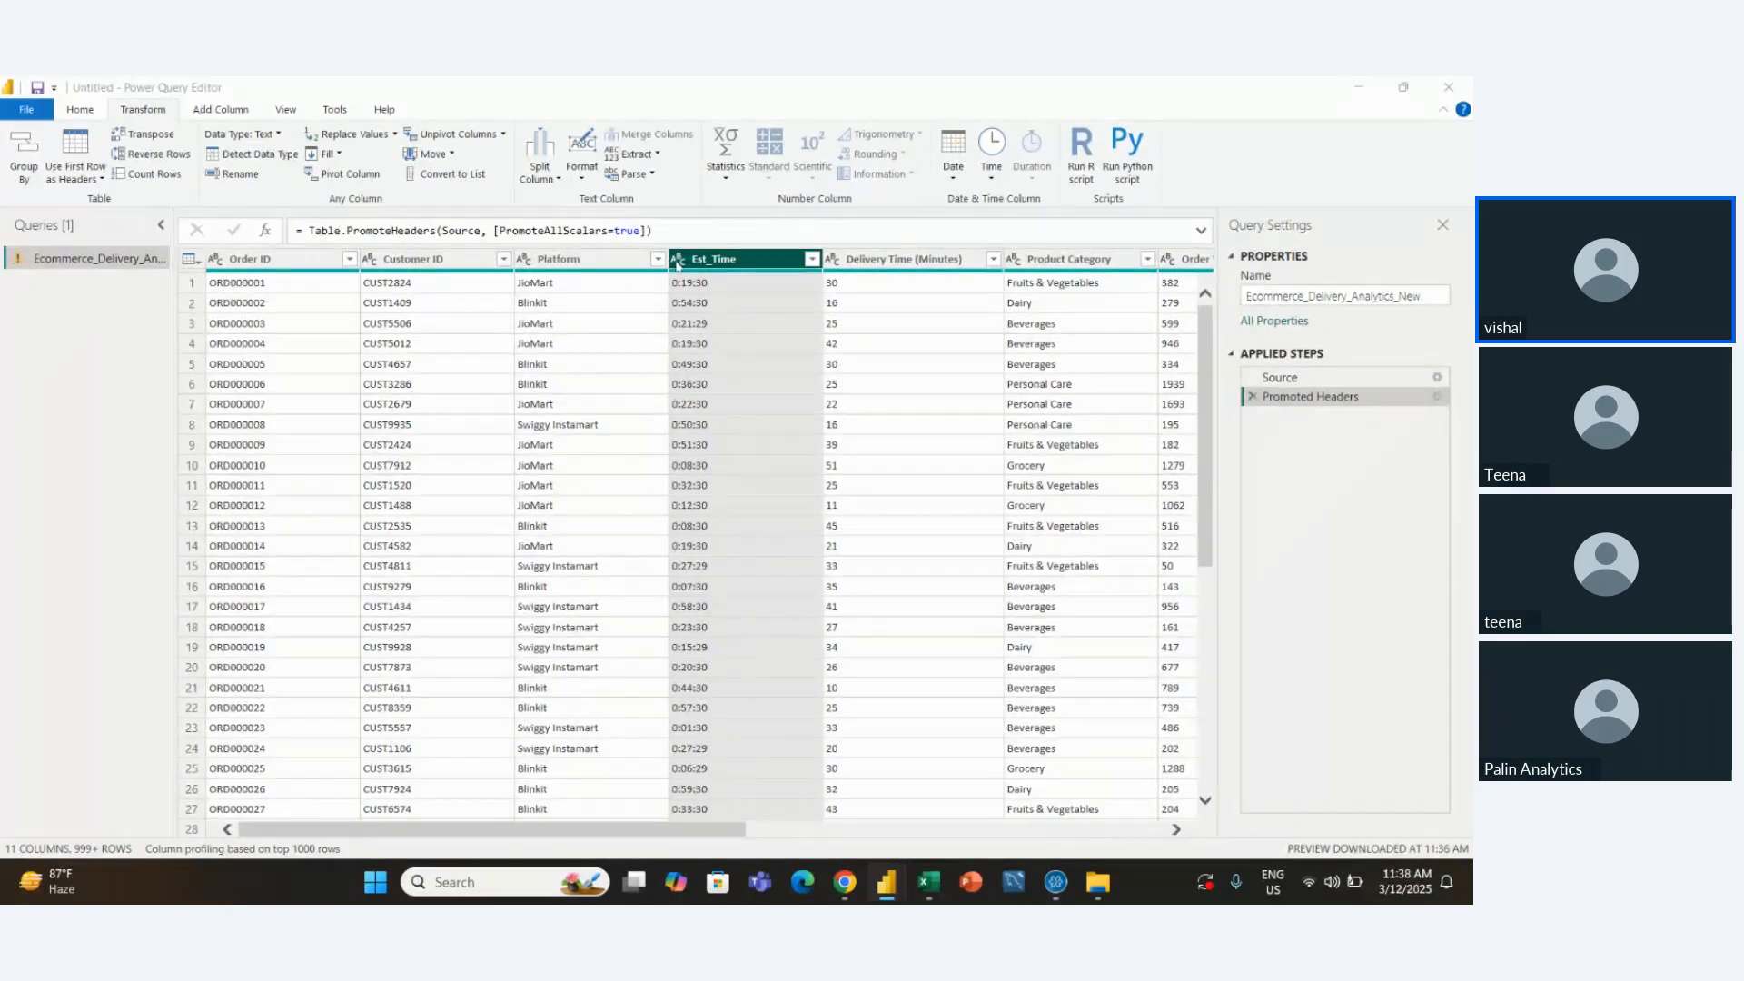
left_click(637, 462)
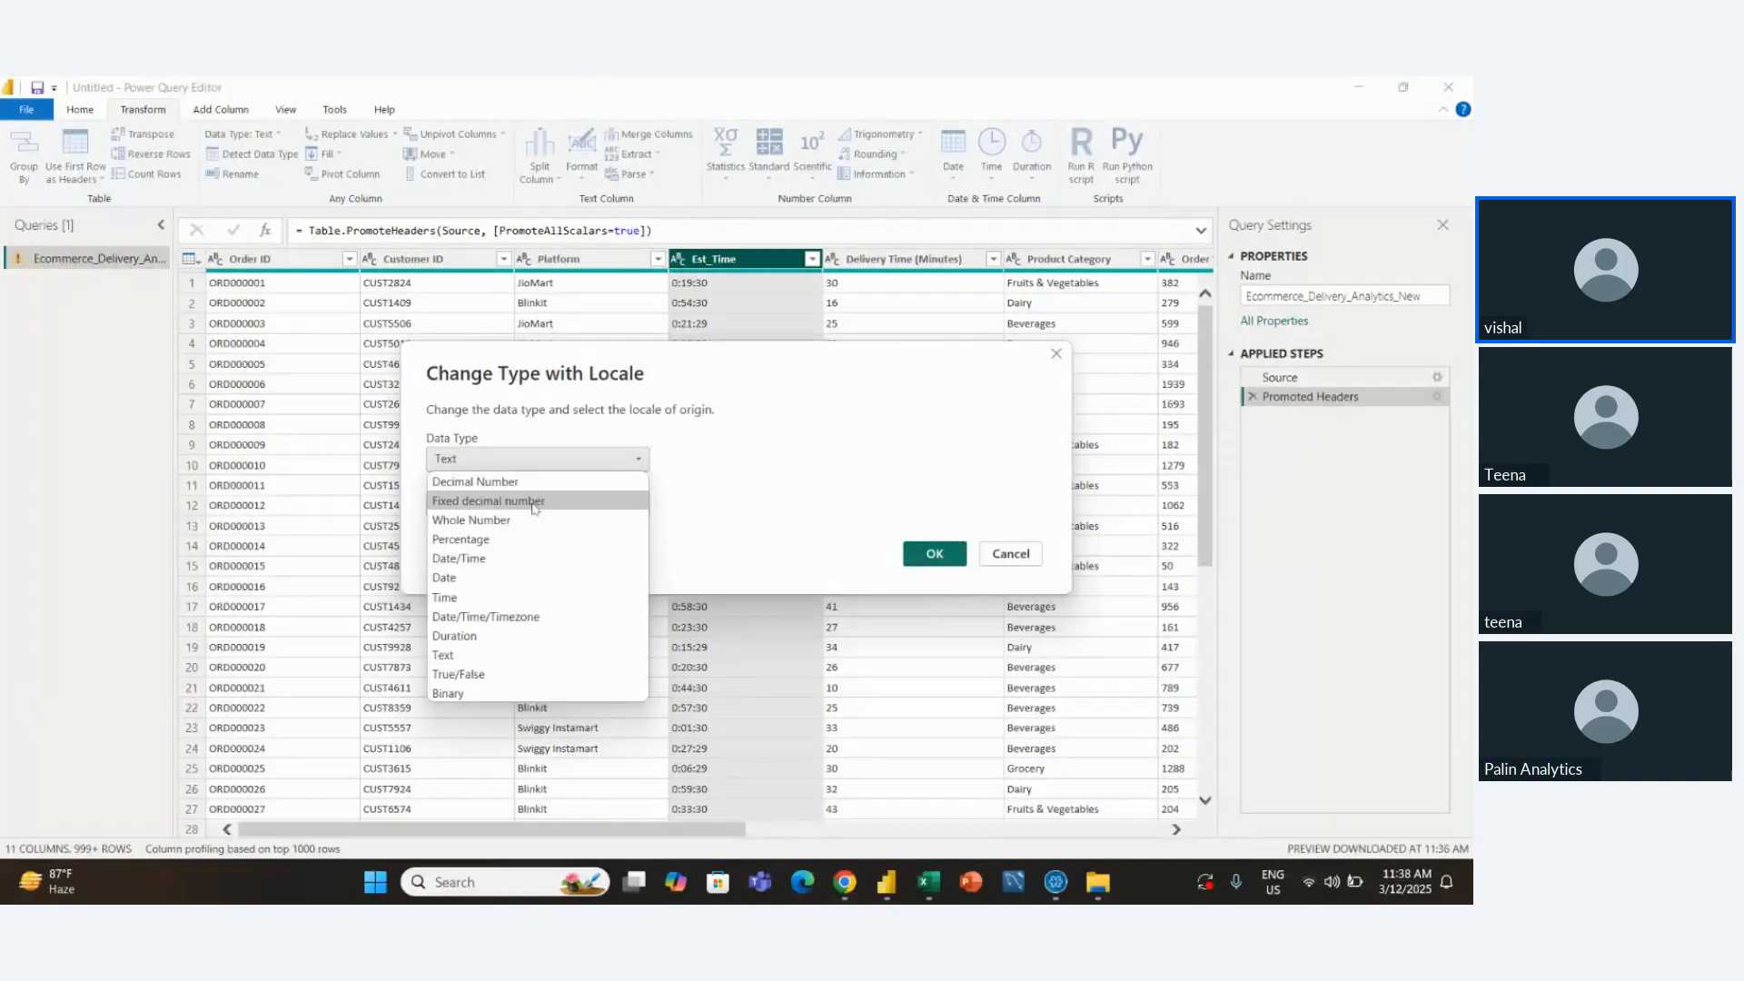
left_click(514, 598)
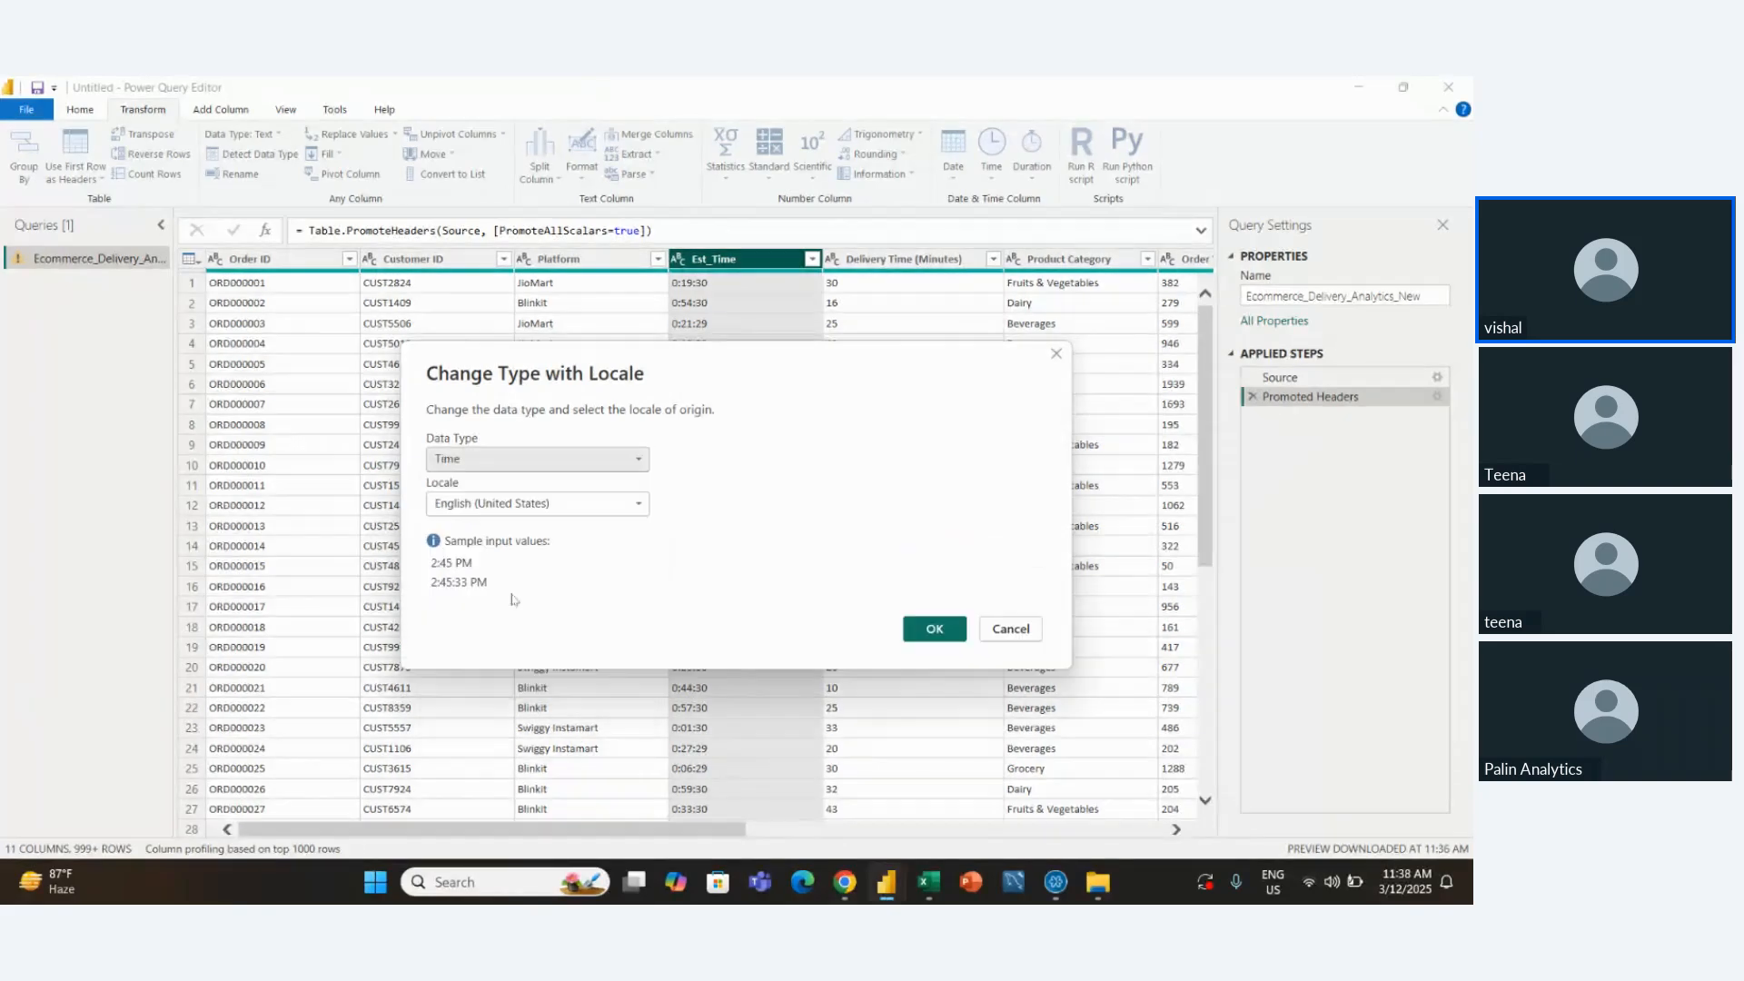
left_click(640, 507)
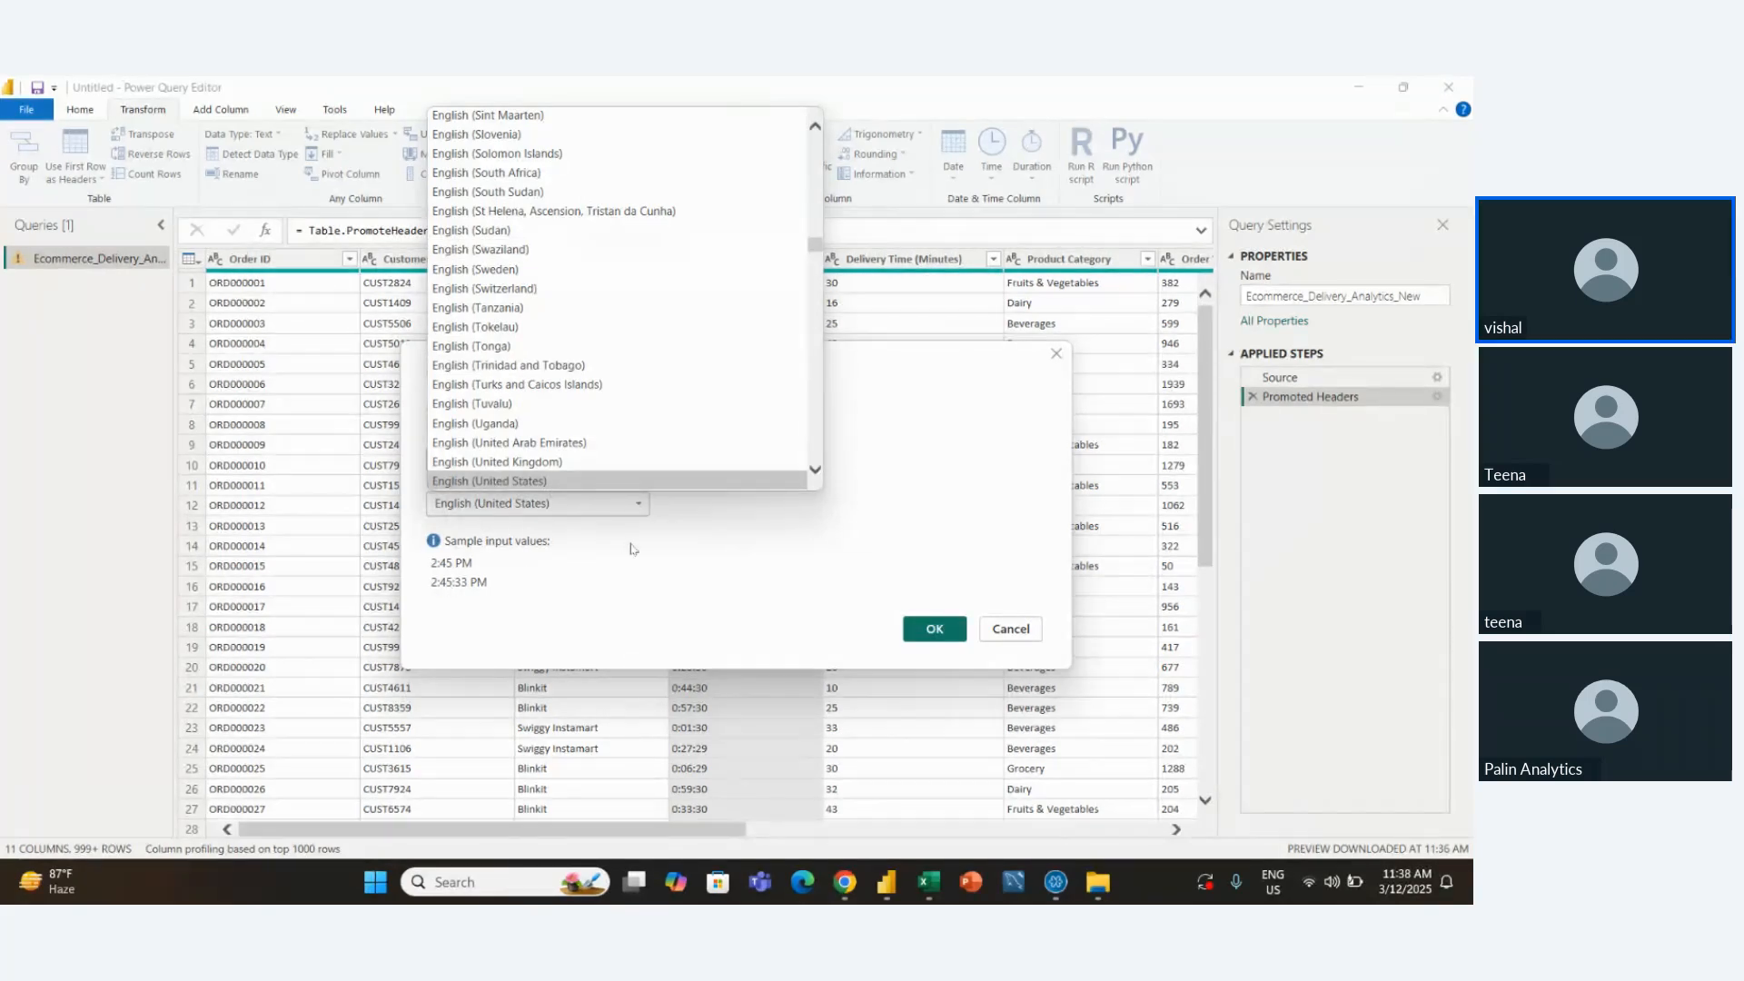
left_click(545, 462)
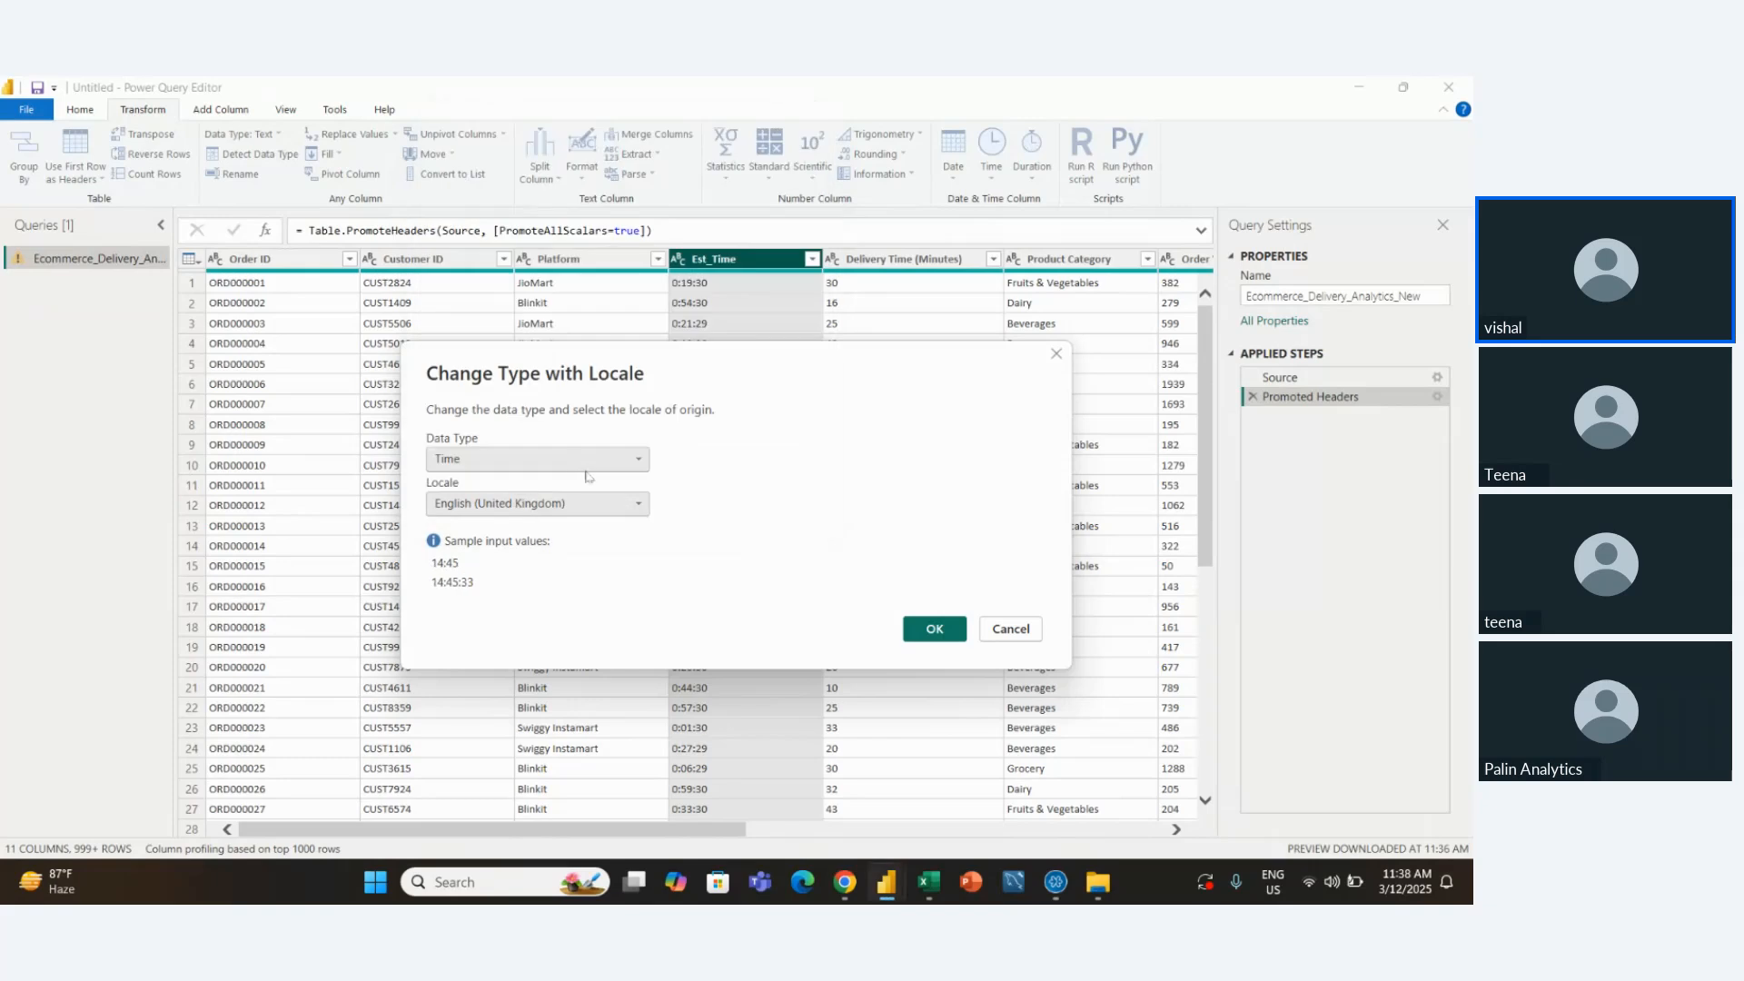
left_click(935, 629)
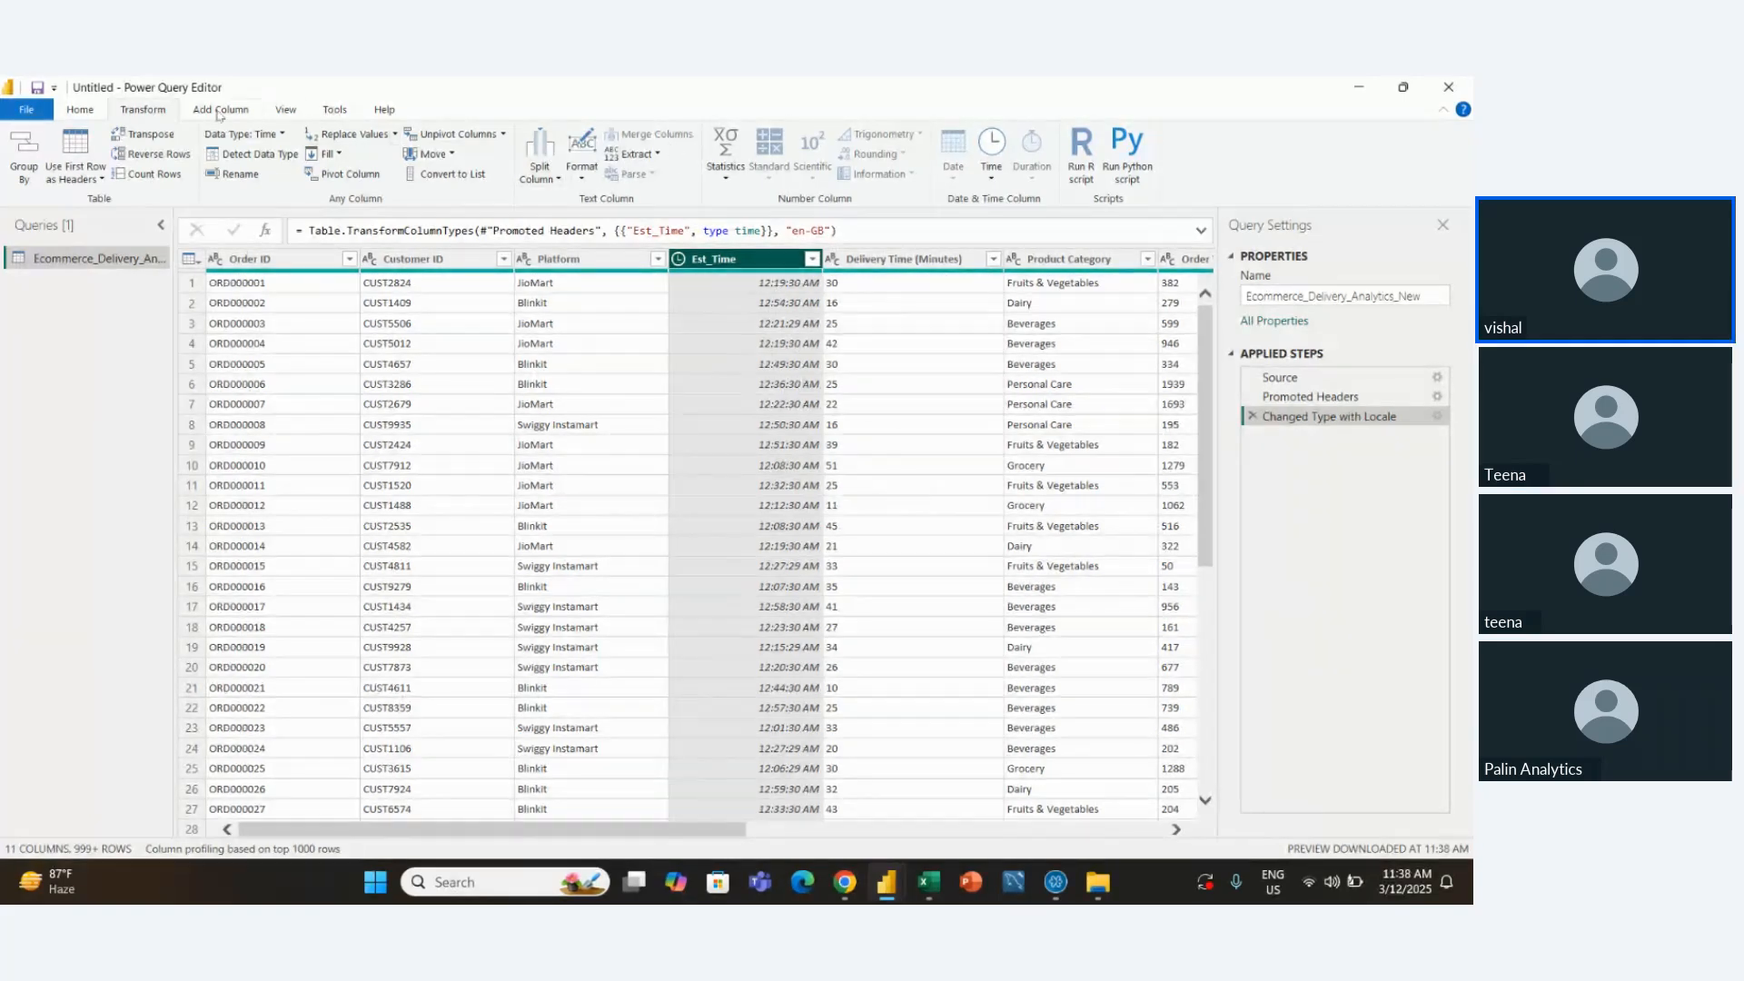
Try replacing 12 with 00 in Est_Time, and delete both the value replacement and the locale type-change steps
left_click(350, 133)
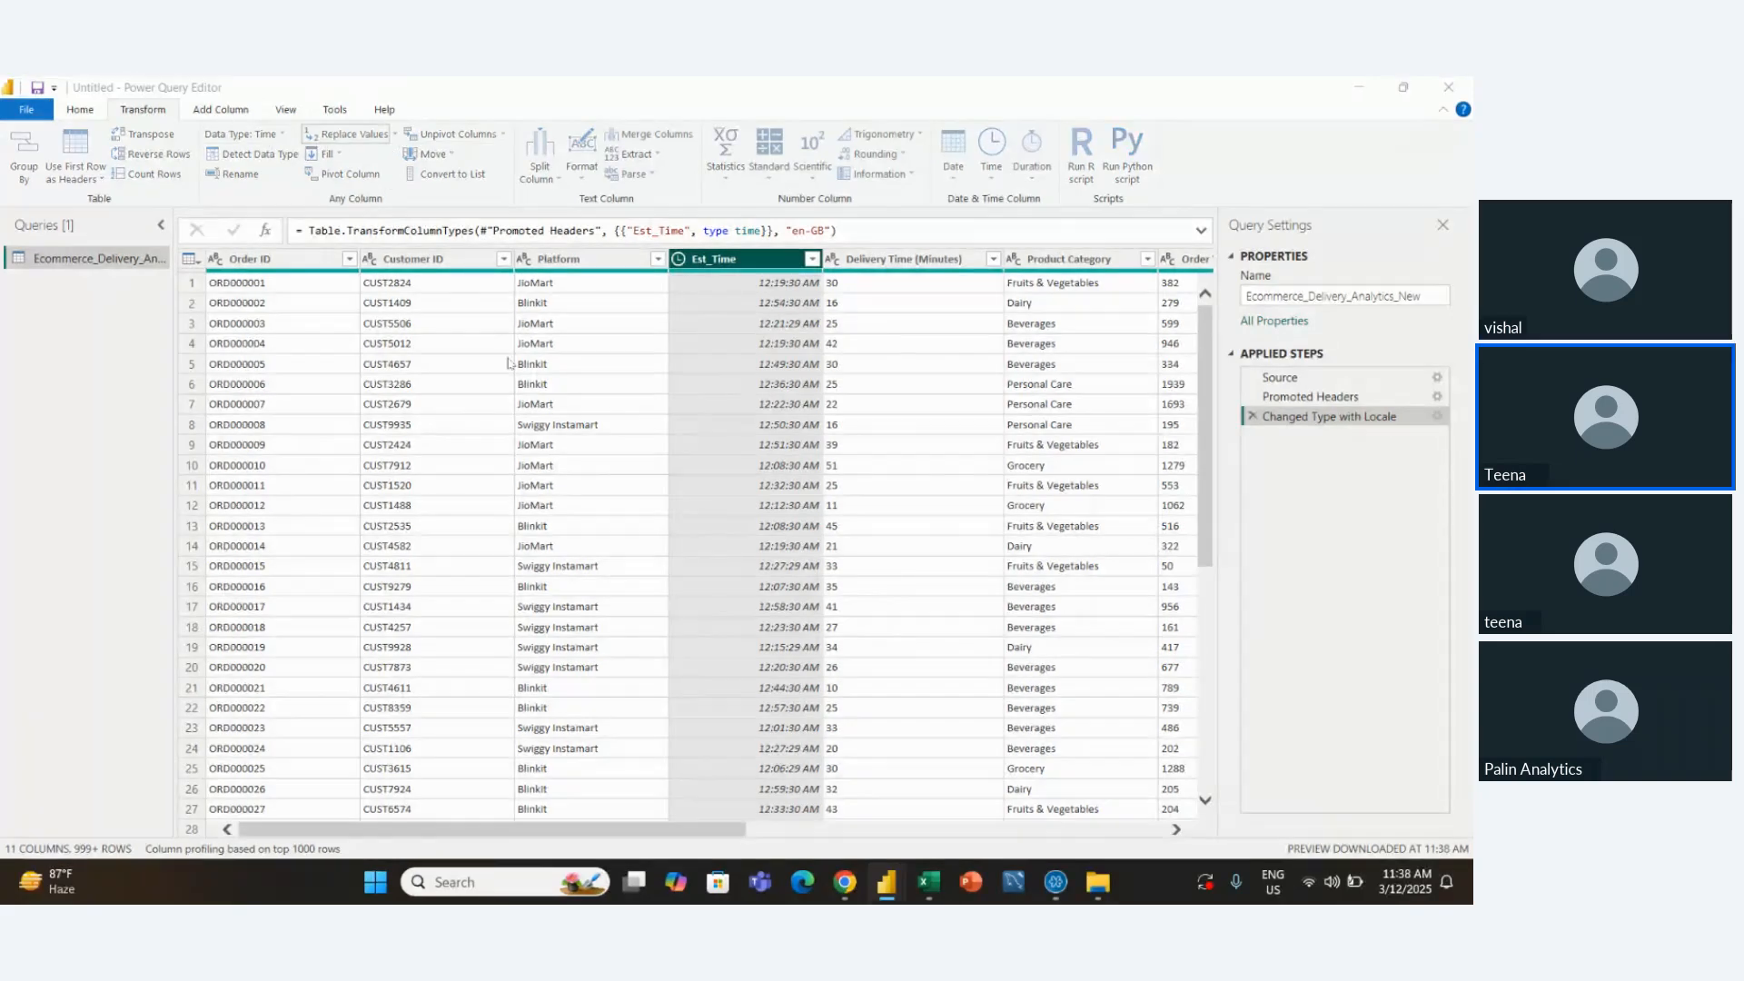
left_click(507, 447)
type("12")
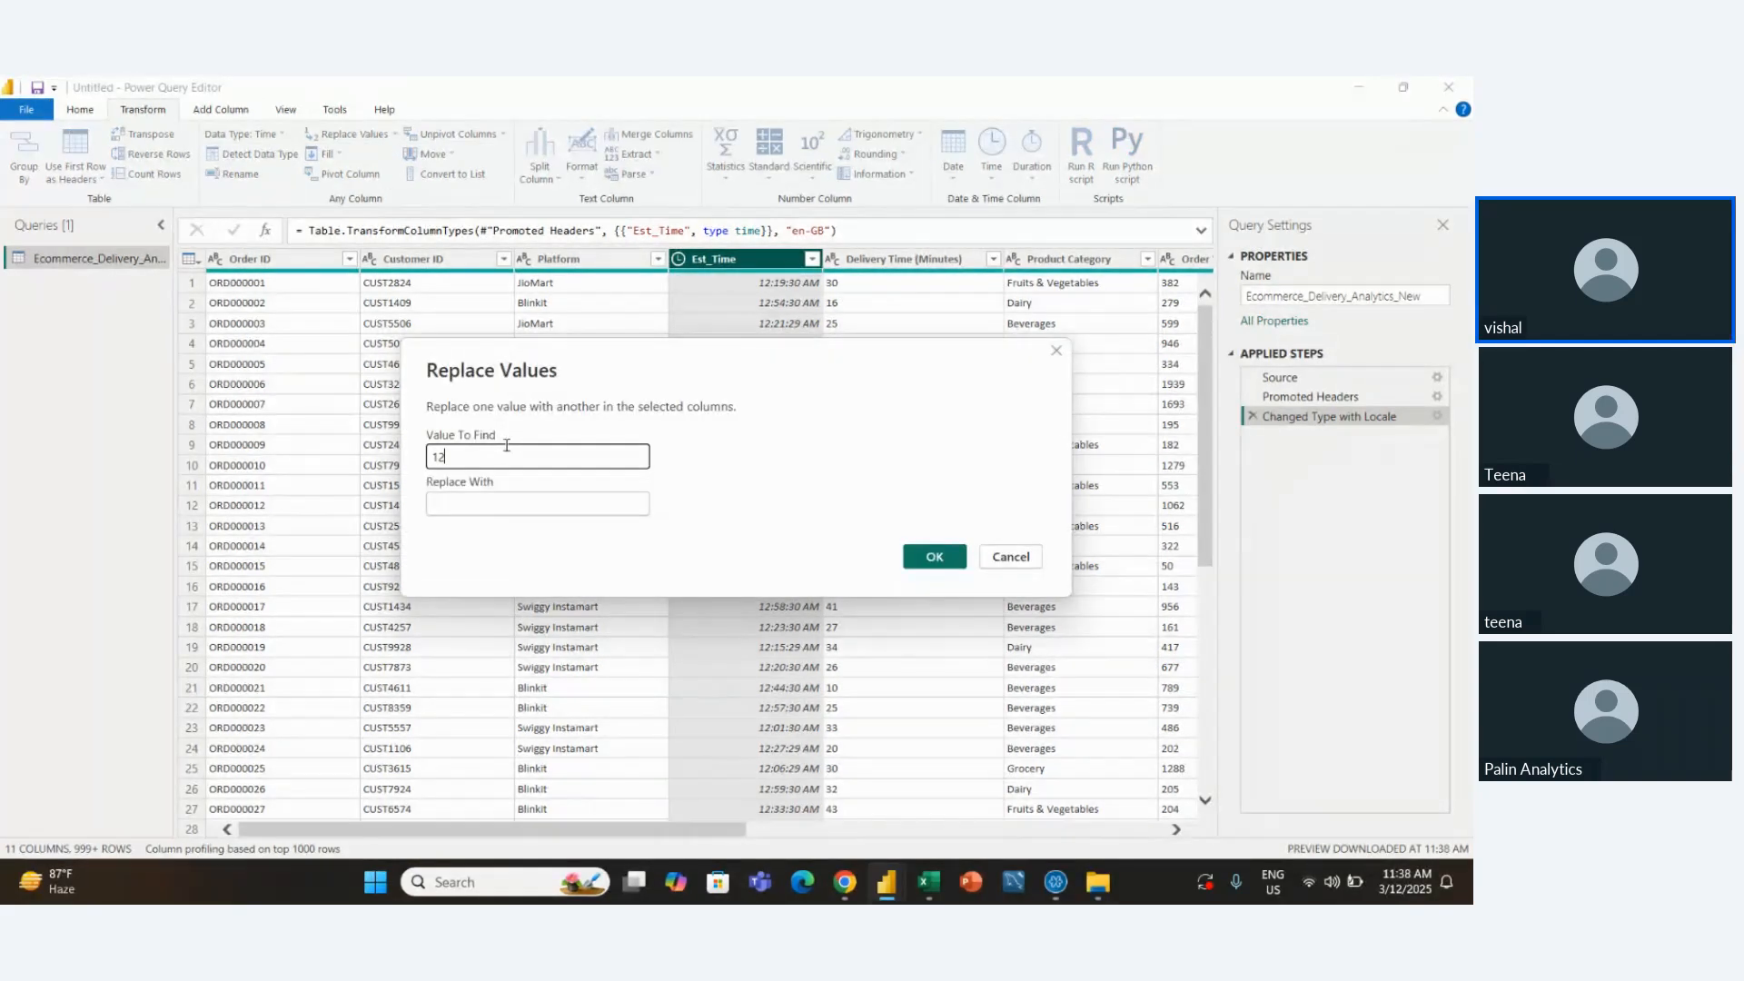
type("00")
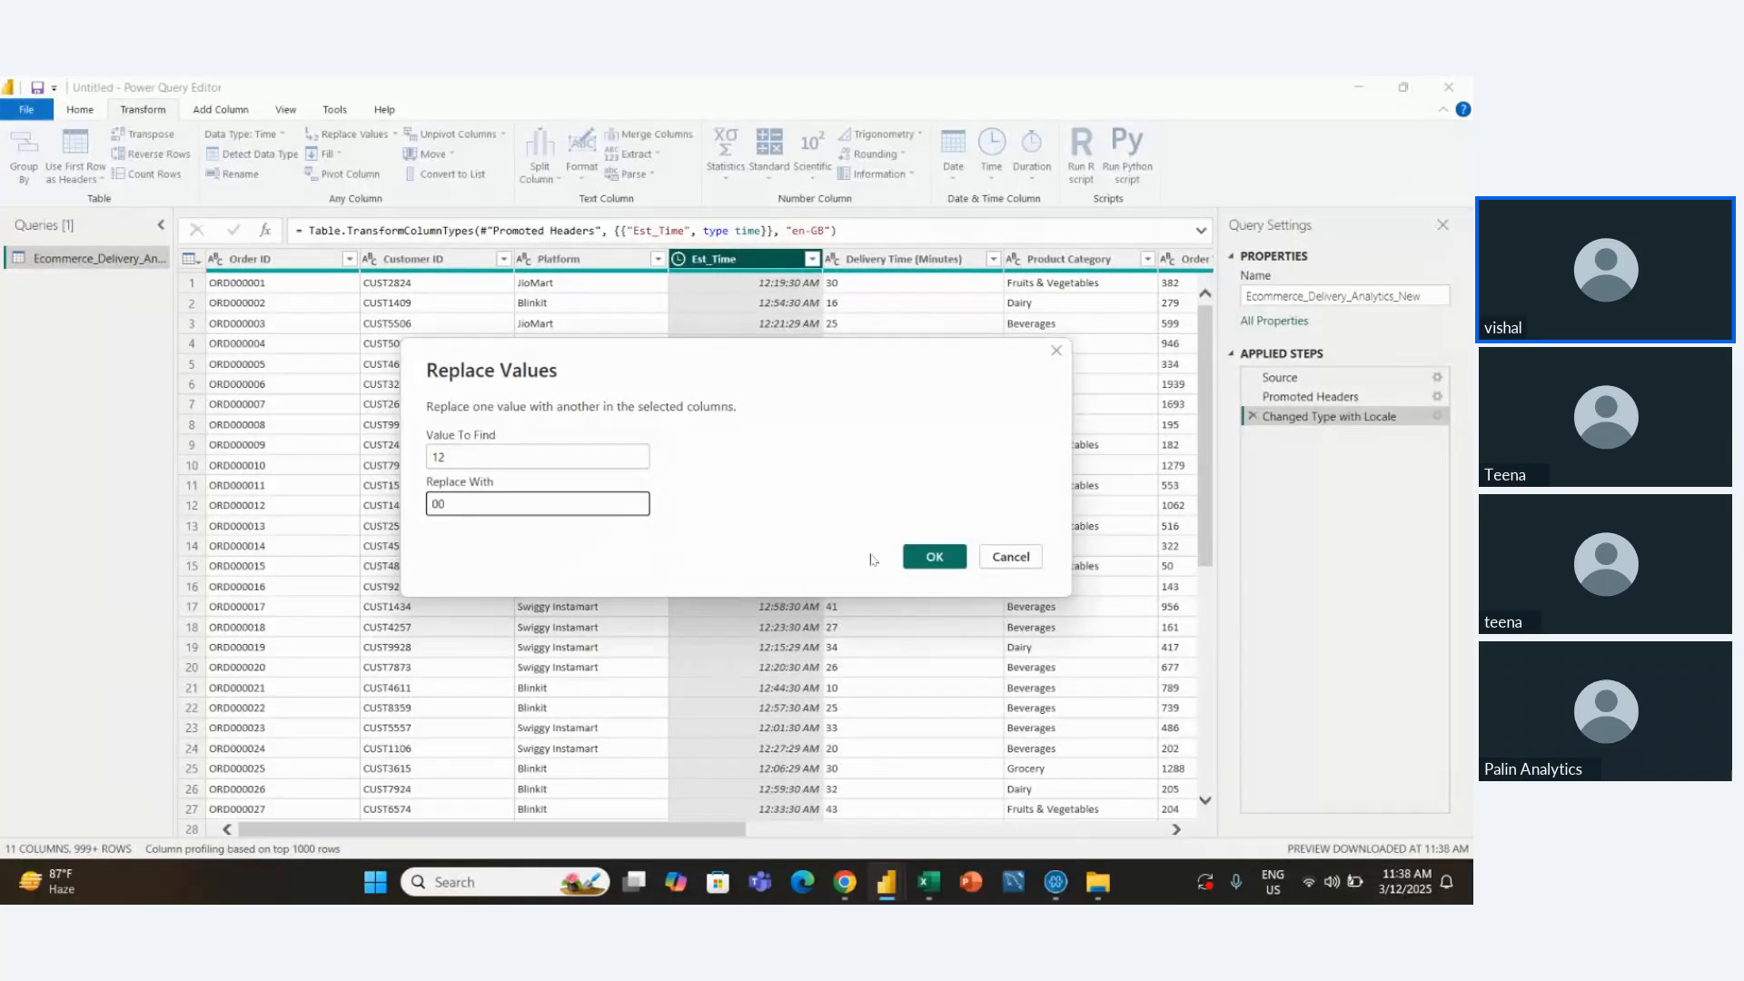
left_click(935, 556)
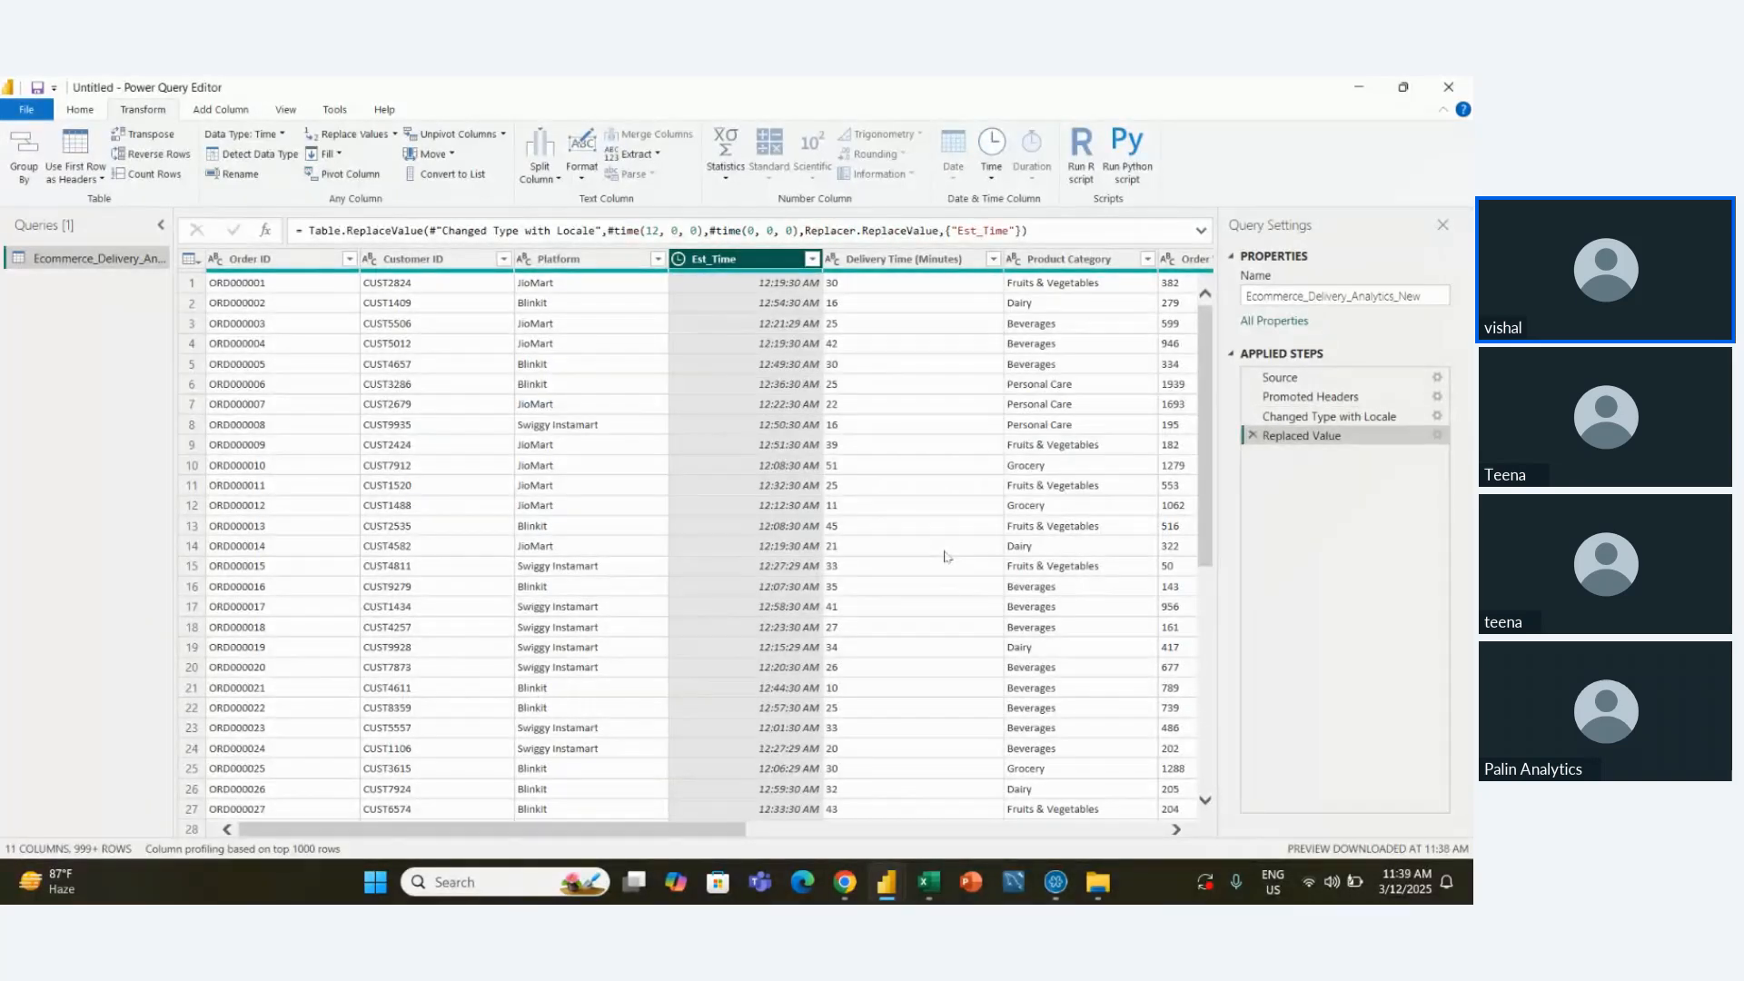
left_click(1252, 436)
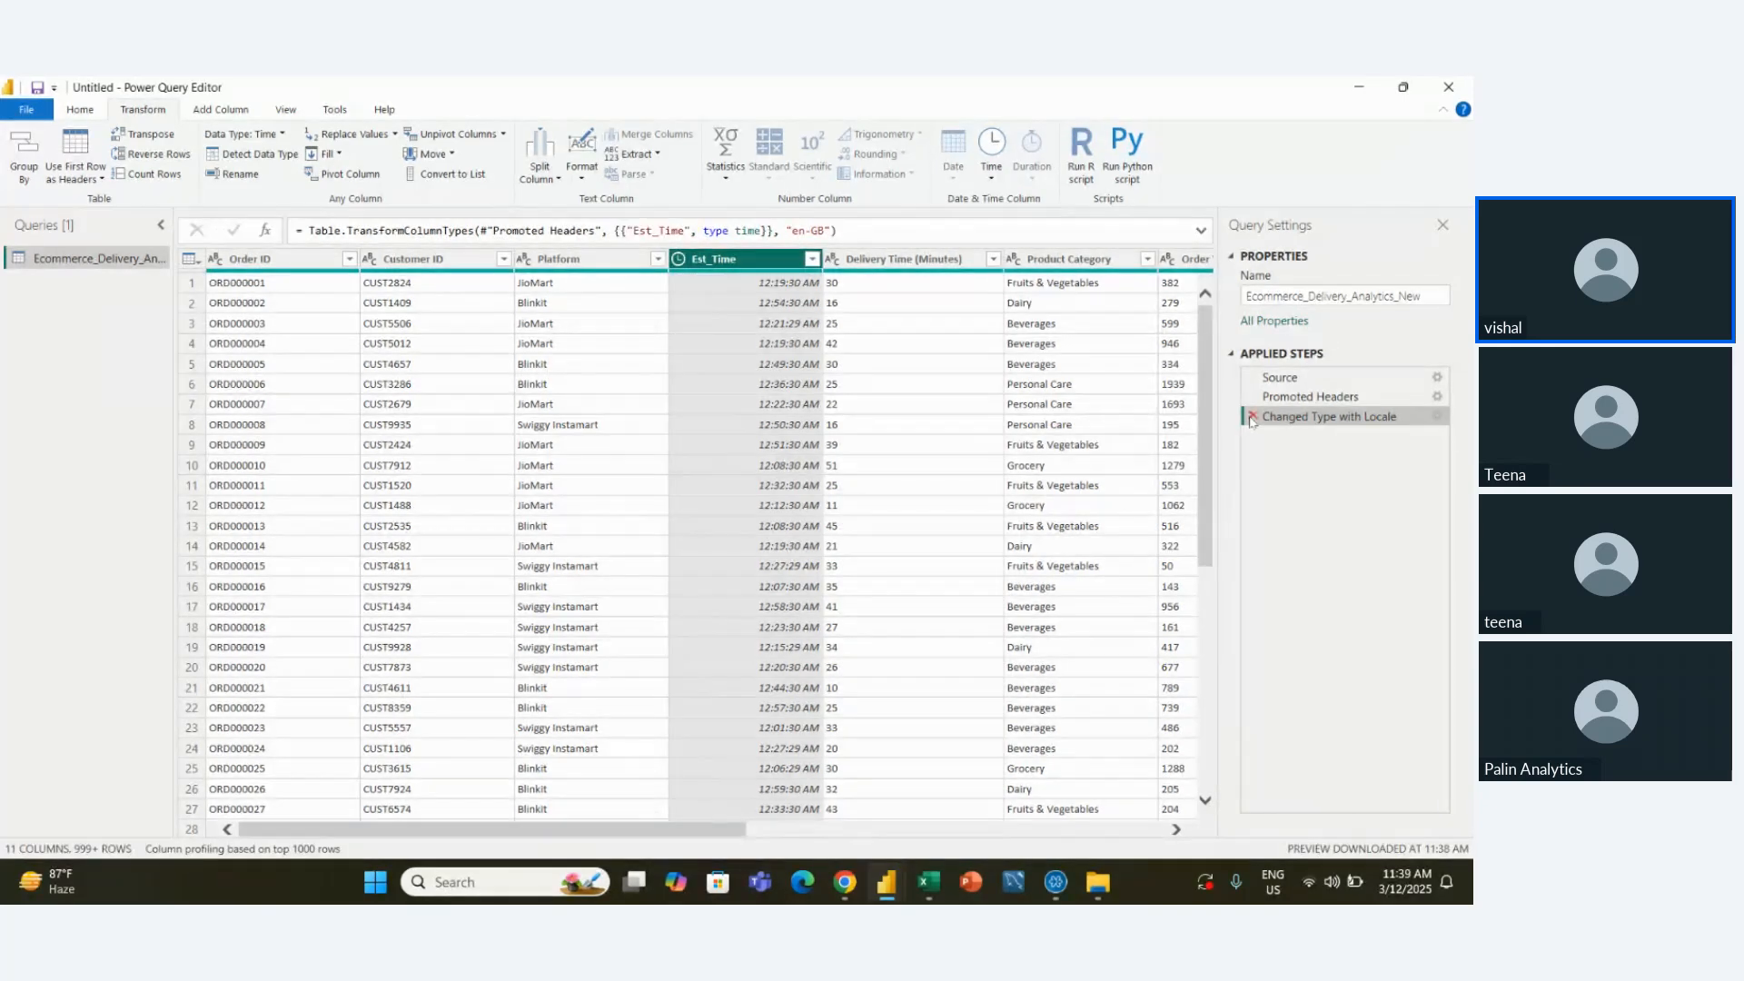
left_click(1251, 417)
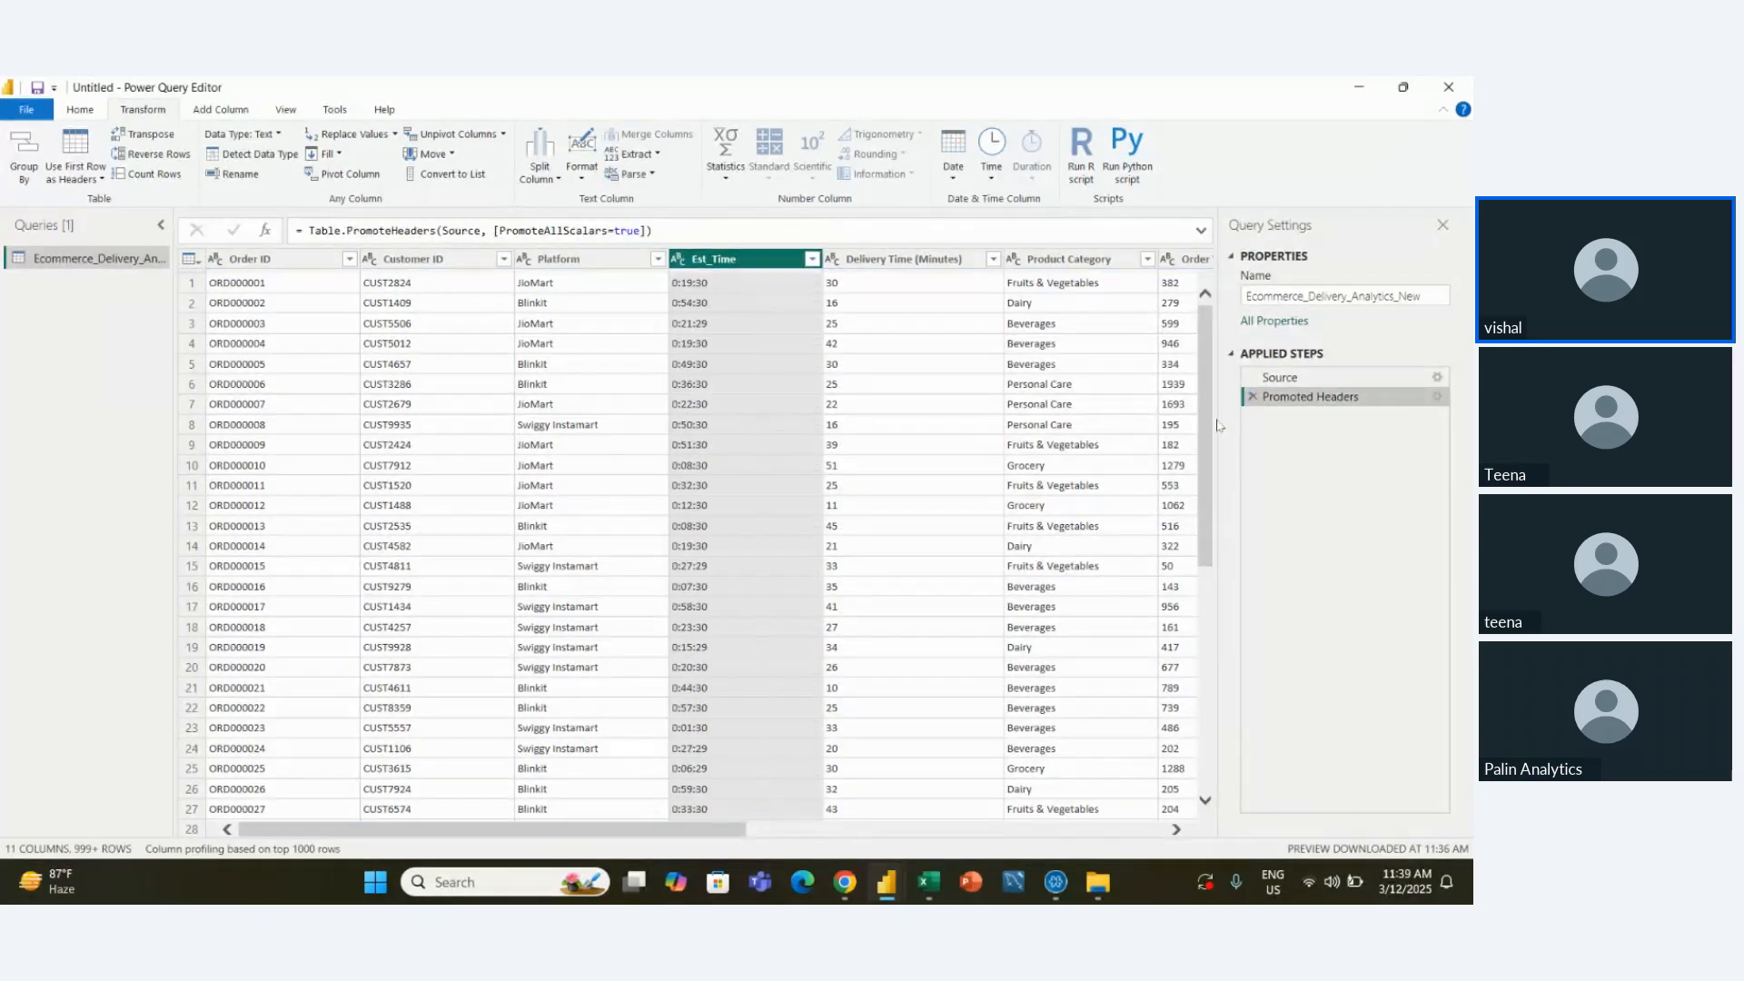
Try the Date/Time, Date and Date/Time/Timezone types on Est_Time in turn, deleting the type-change step after each
left_click(681, 263)
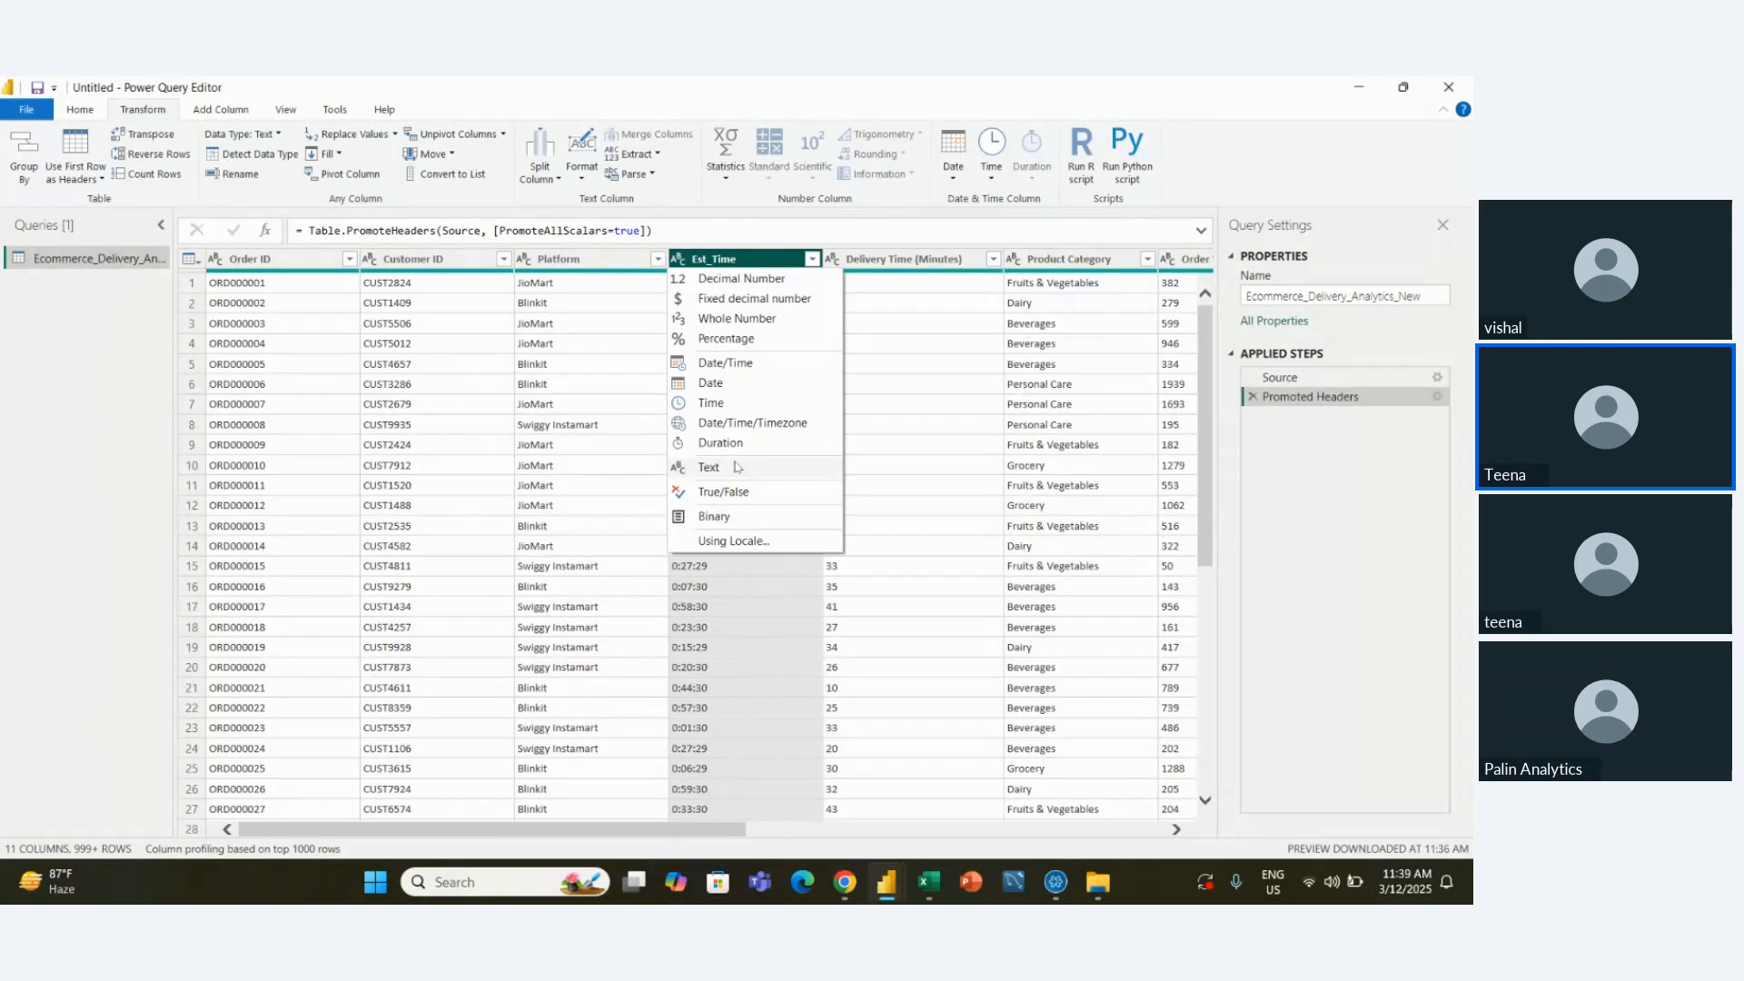
left_click(737, 366)
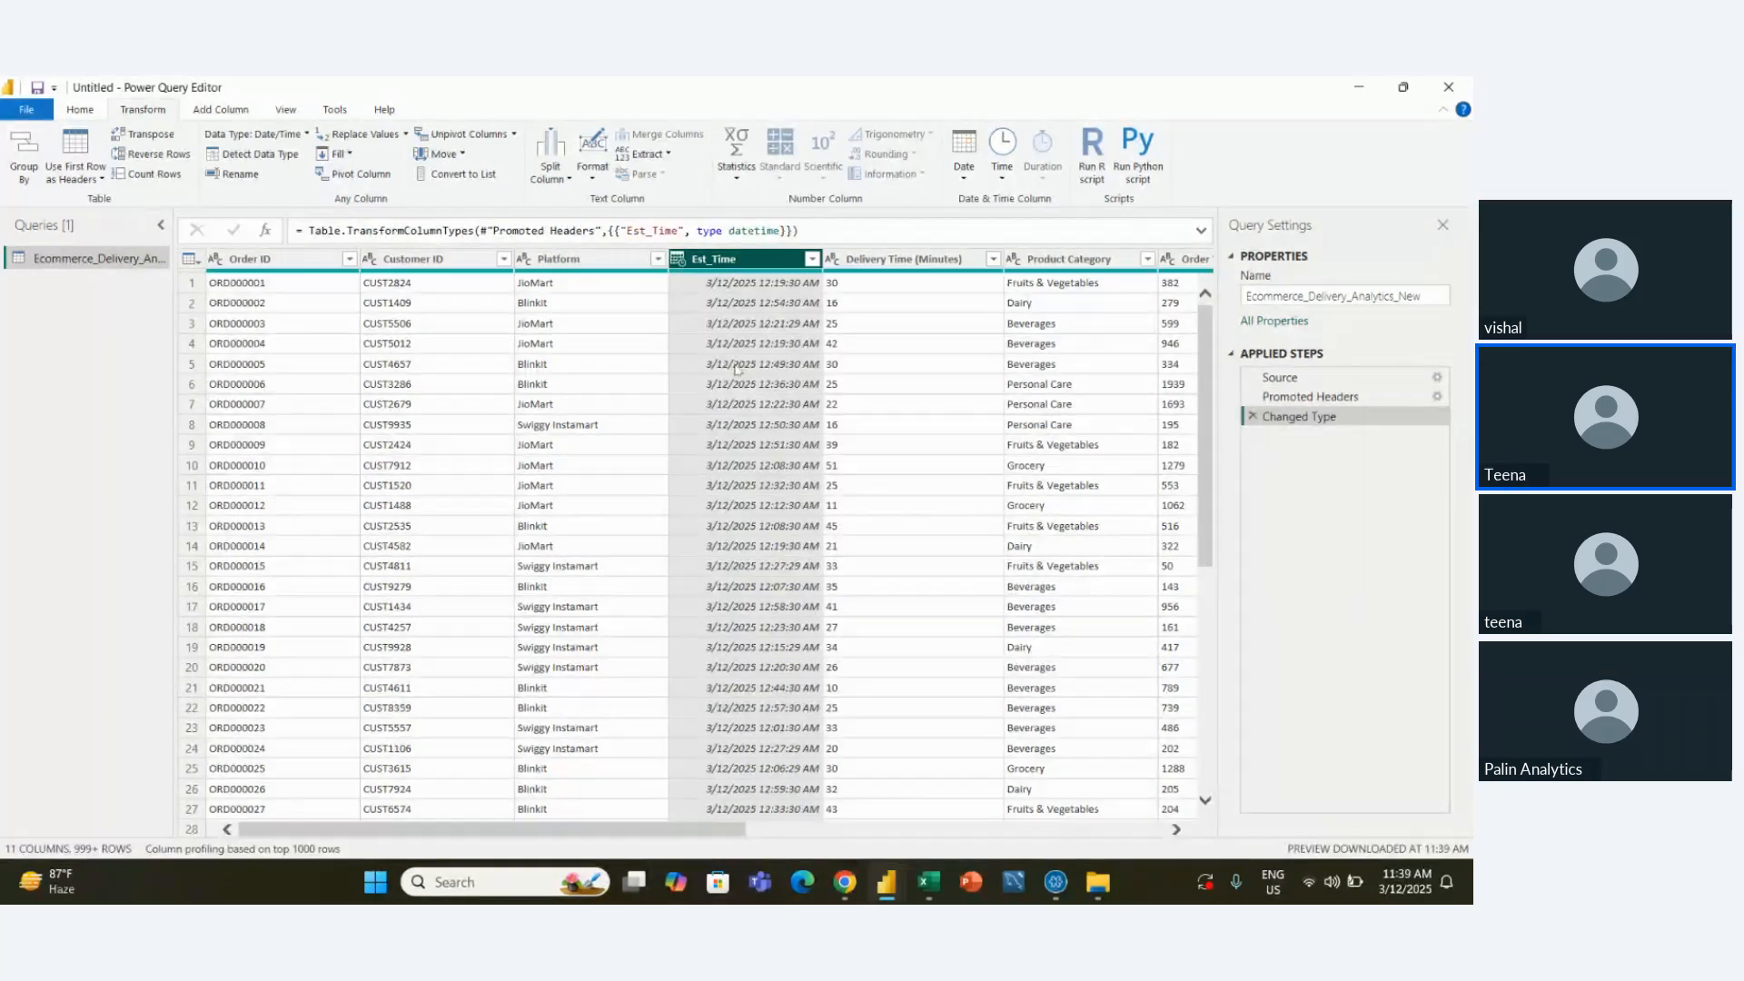
left_click(1254, 416)
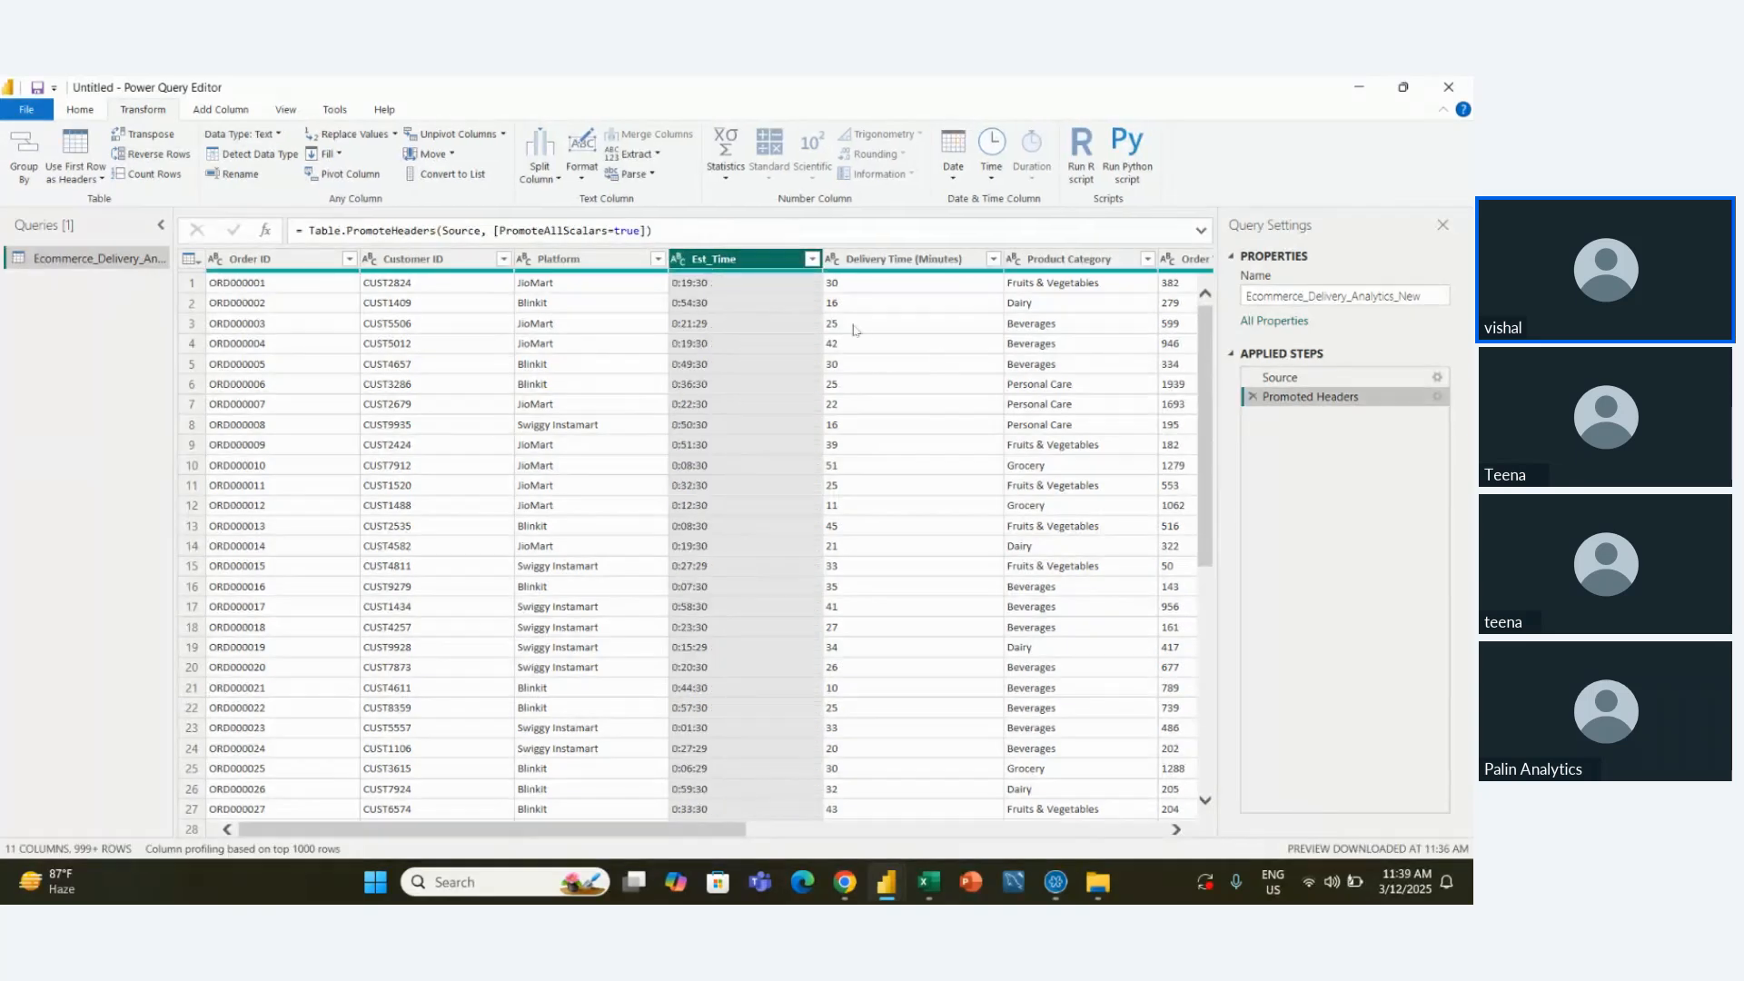
left_click(678, 259)
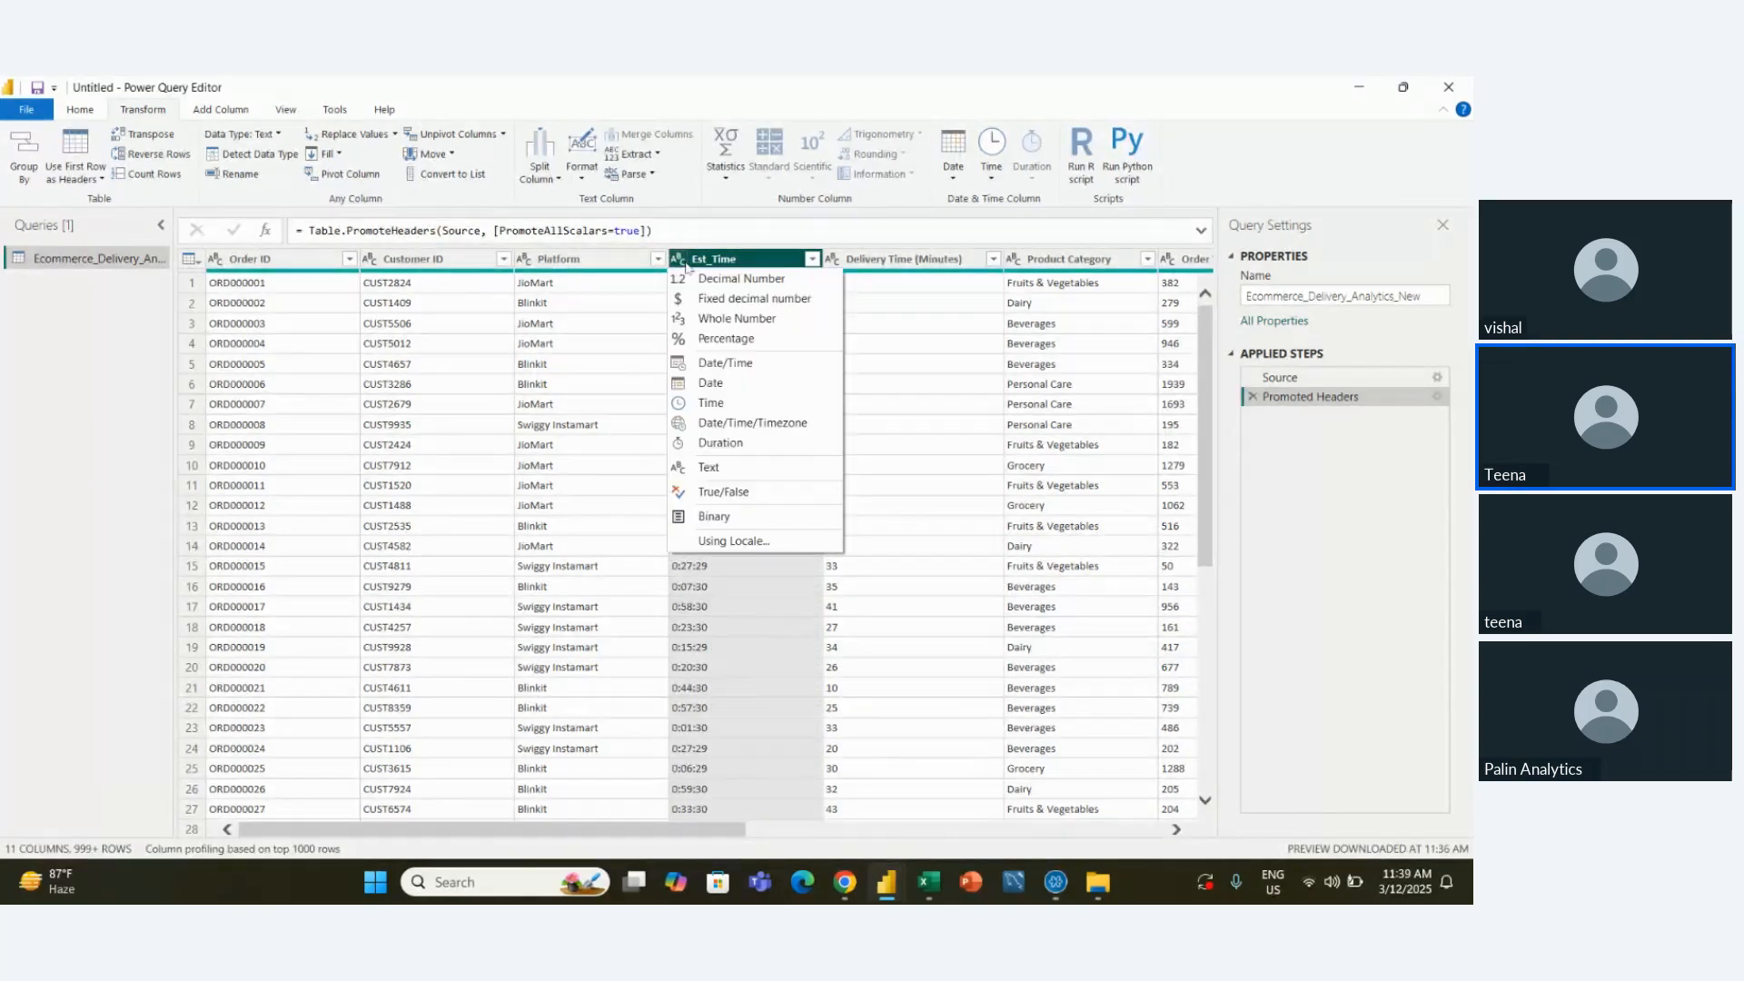
left_click(713, 383)
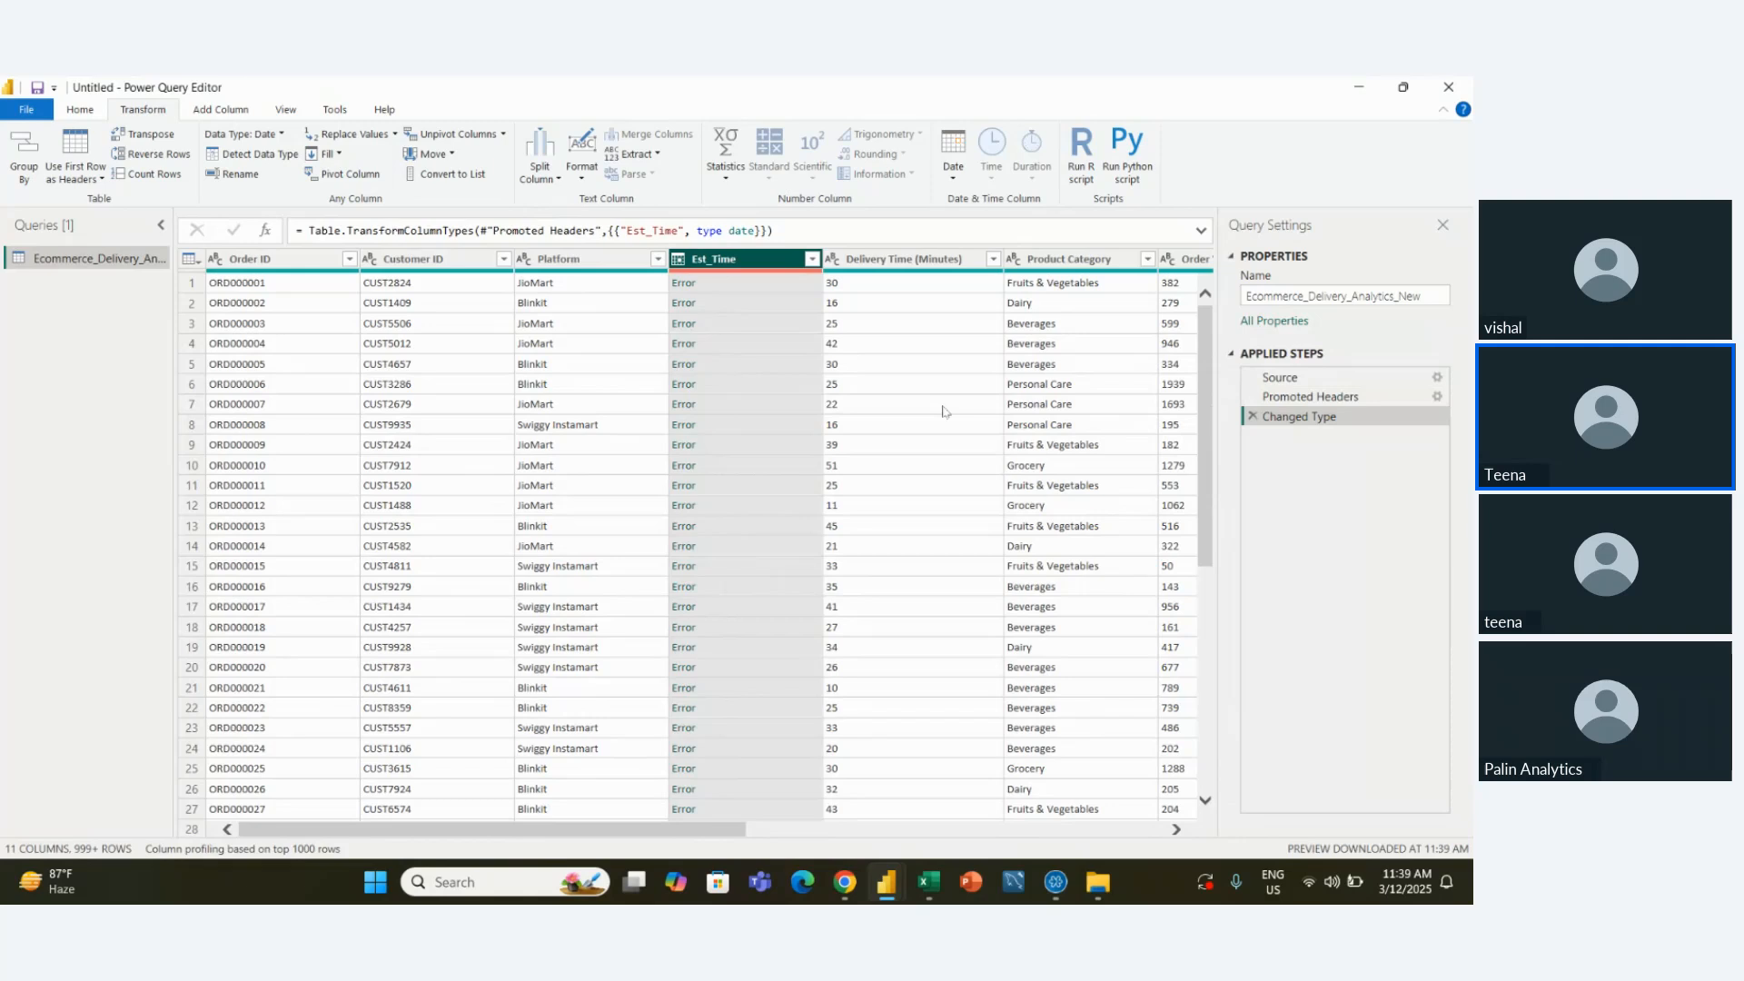
left_click(1254, 416)
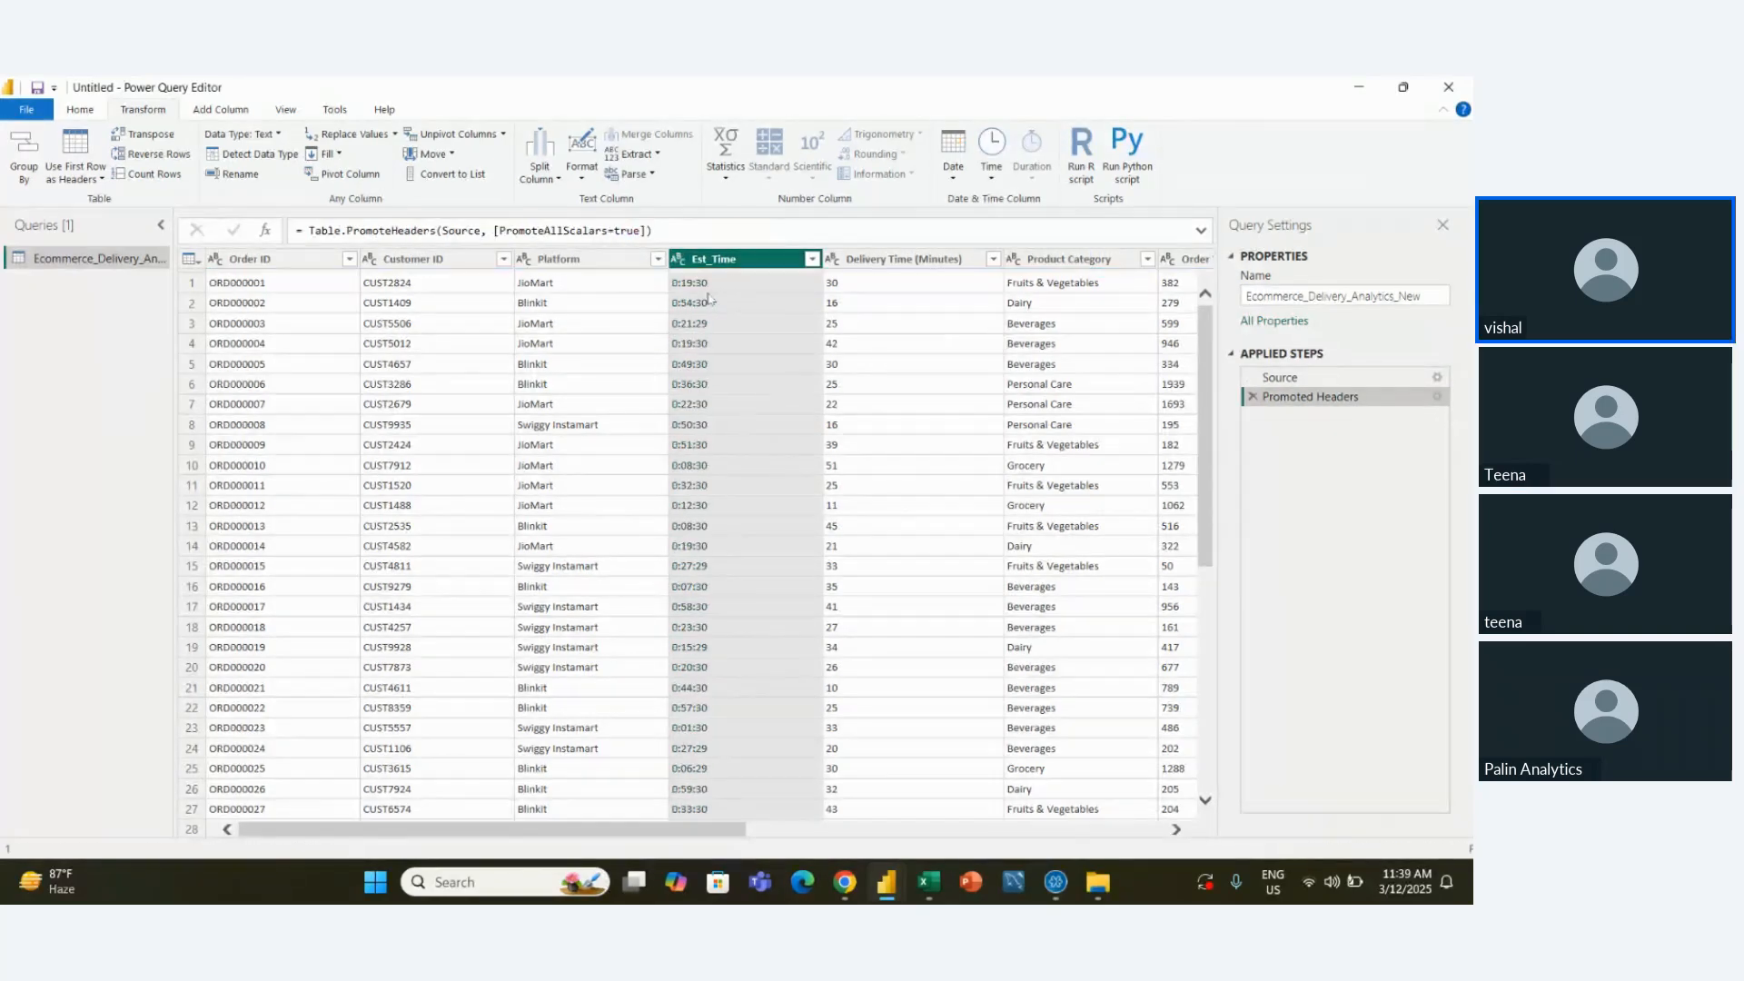
left_click(677, 259)
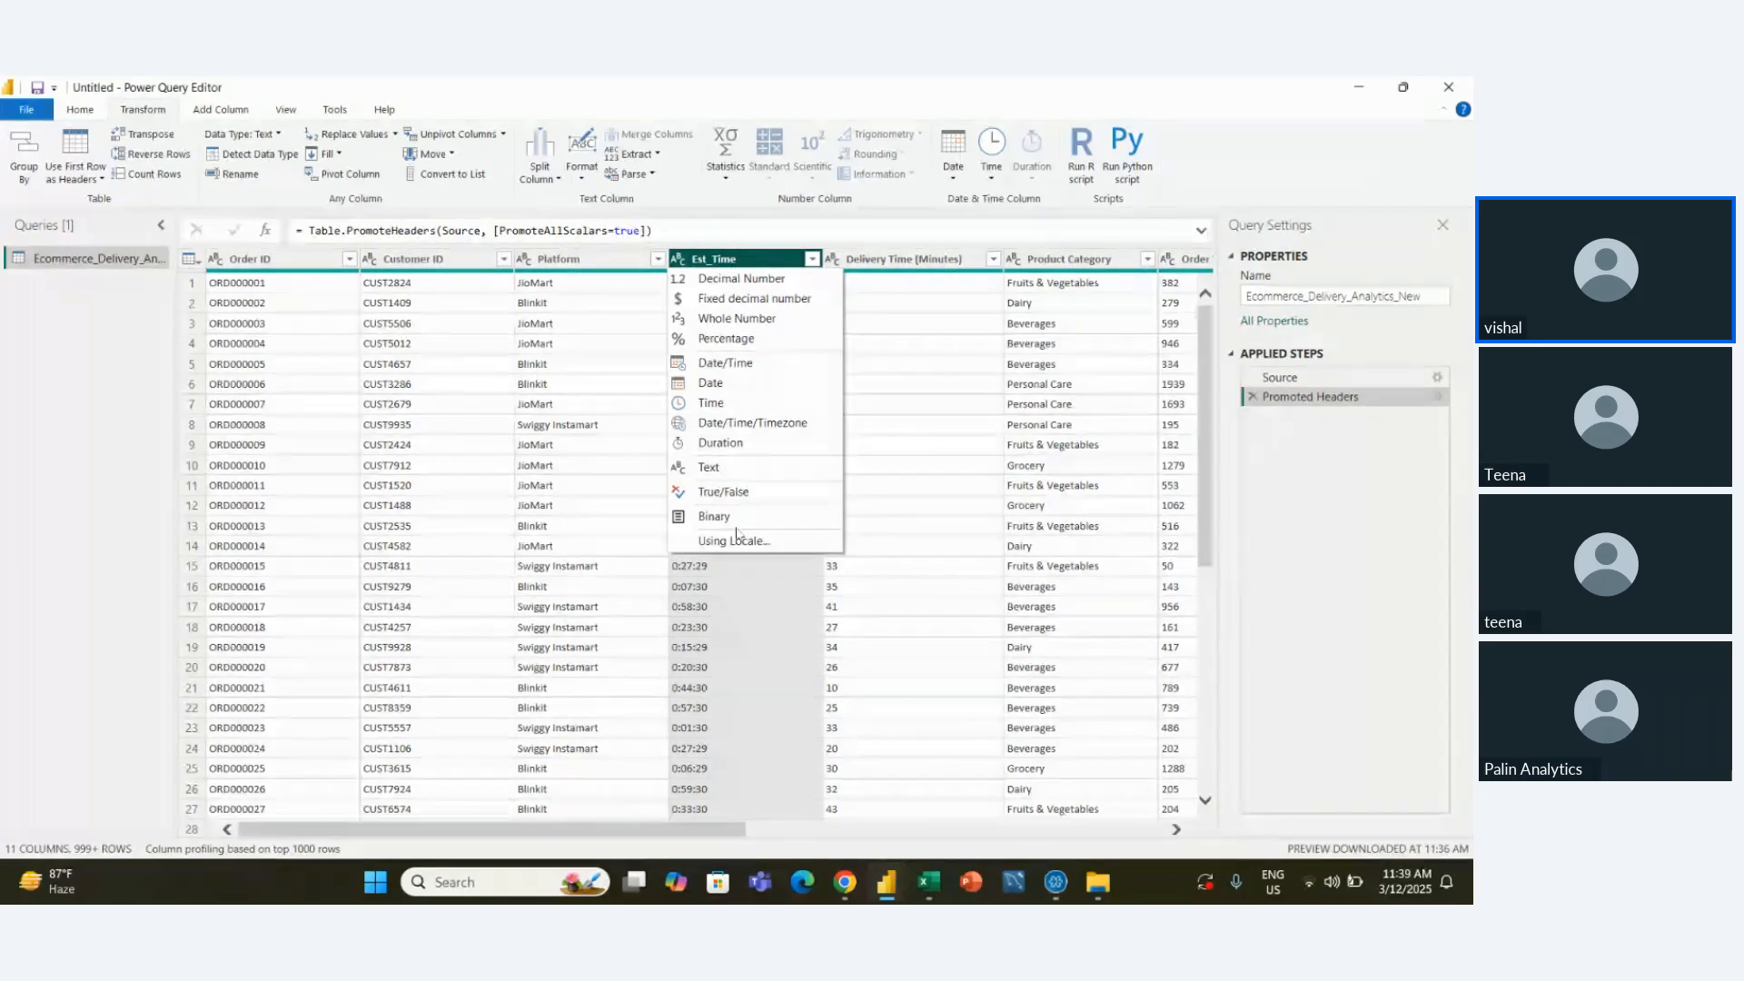
left_click(758, 431)
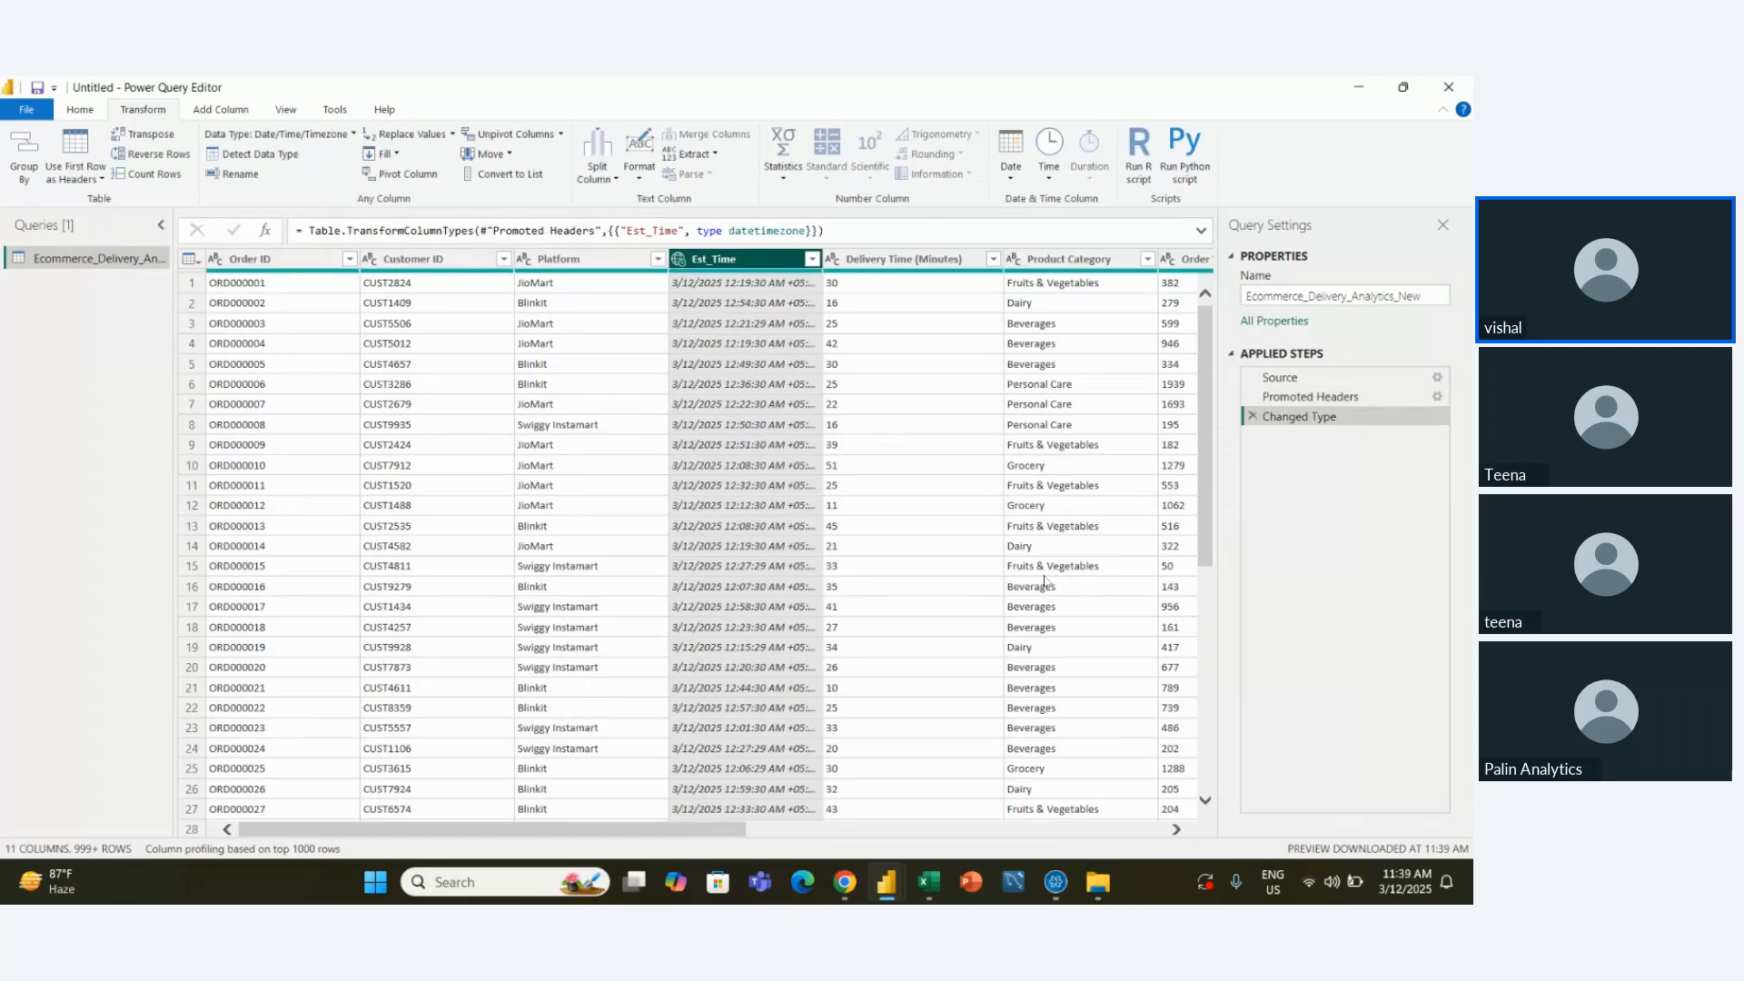
left_click(1252, 417)
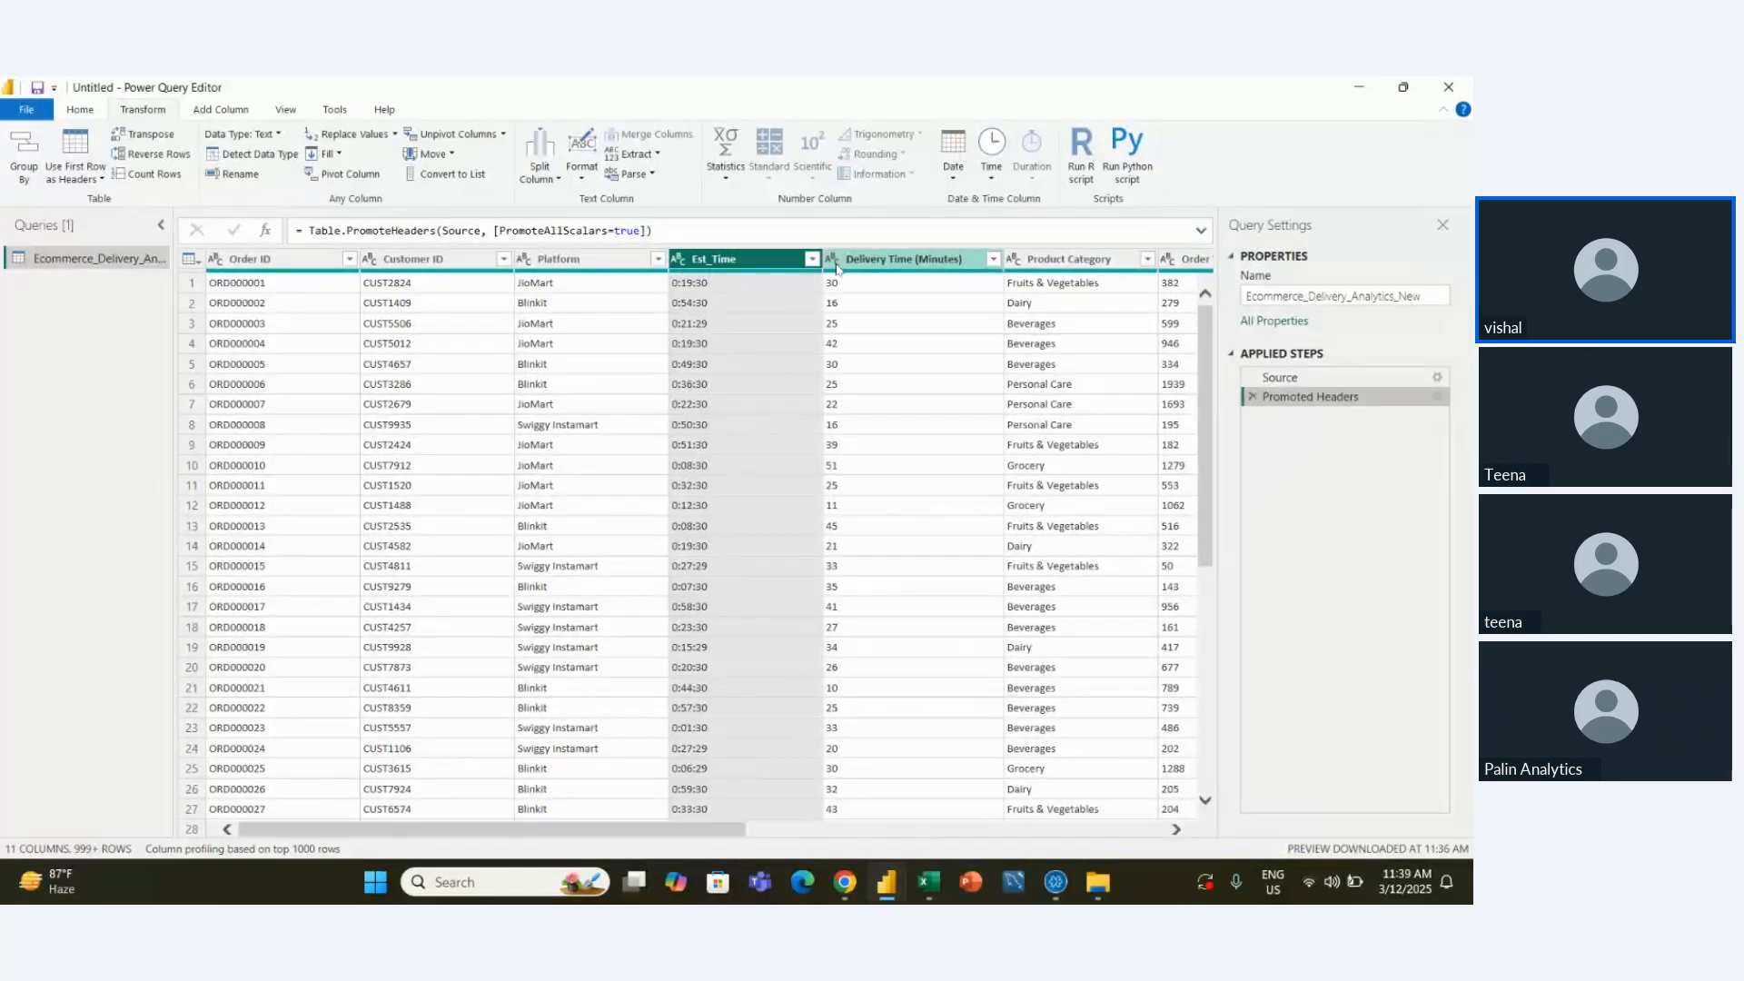
Check the filter values of Delivery Time (Minutes) and detect that column's data type
left_click(993, 259)
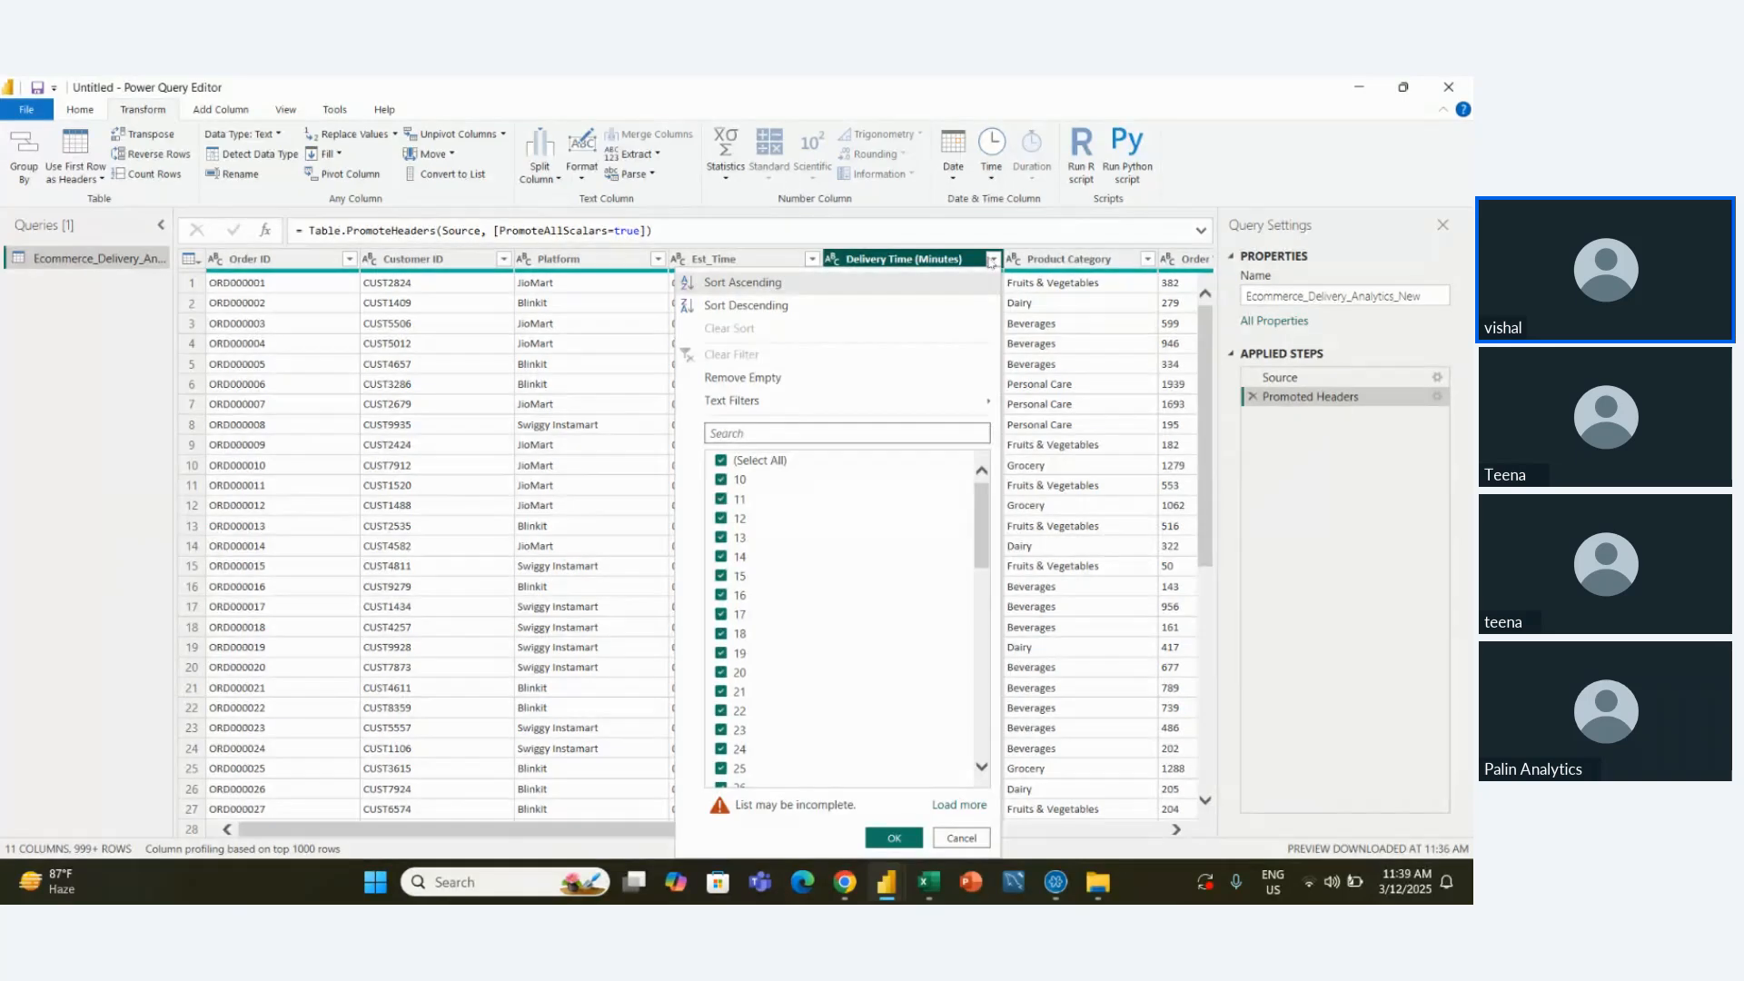
left_click(992, 261)
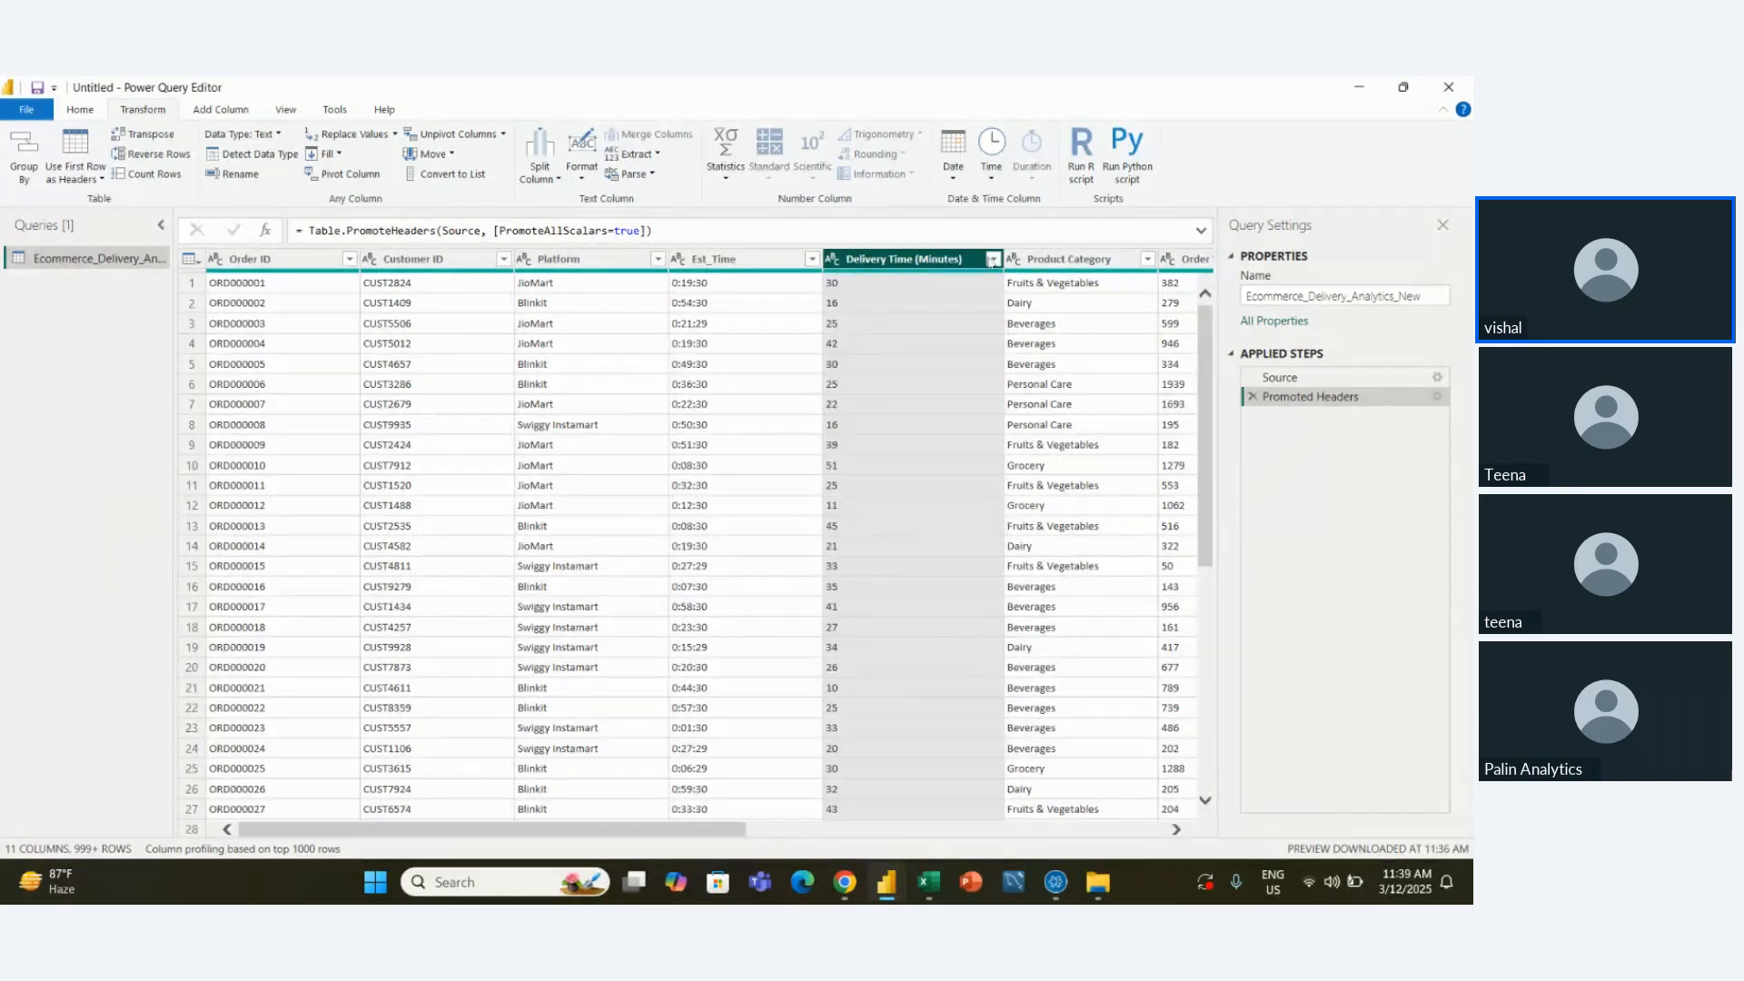
left_click(295, 156)
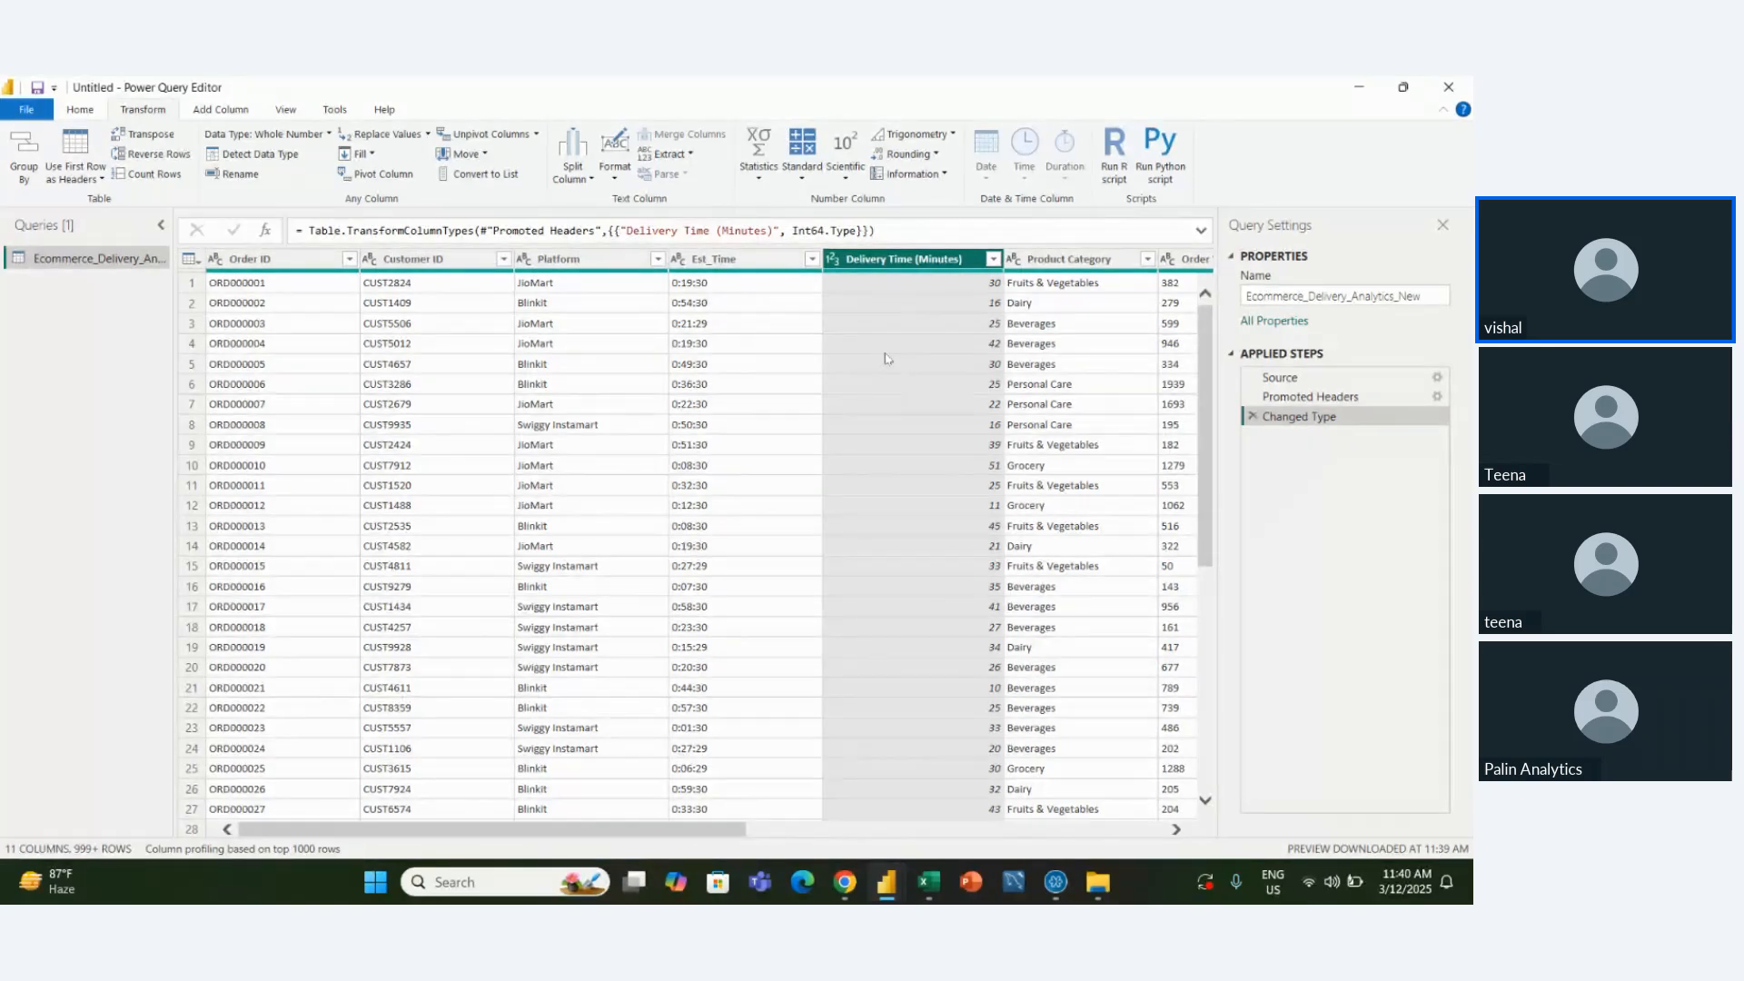
Switch to the Ecommerce_Delivery_Analytics_New workbook in Excel and apply the General number format to all Est_Time values
mouse_move(927, 880)
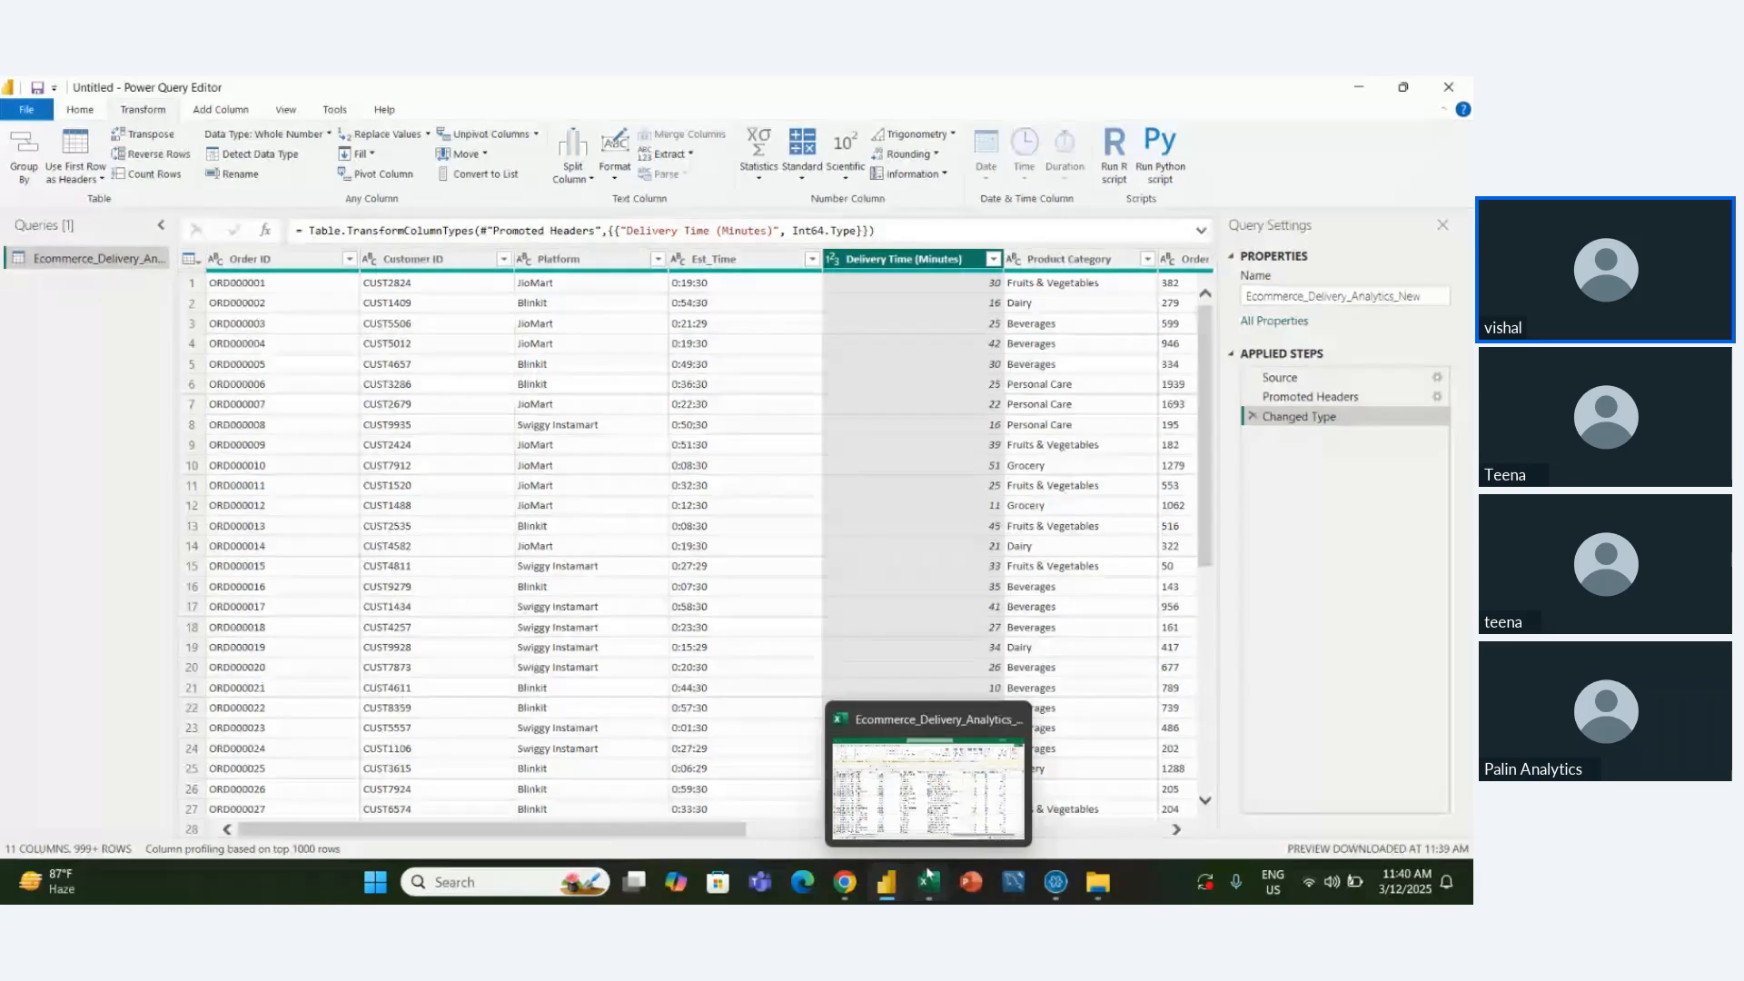
left_click(919, 806)
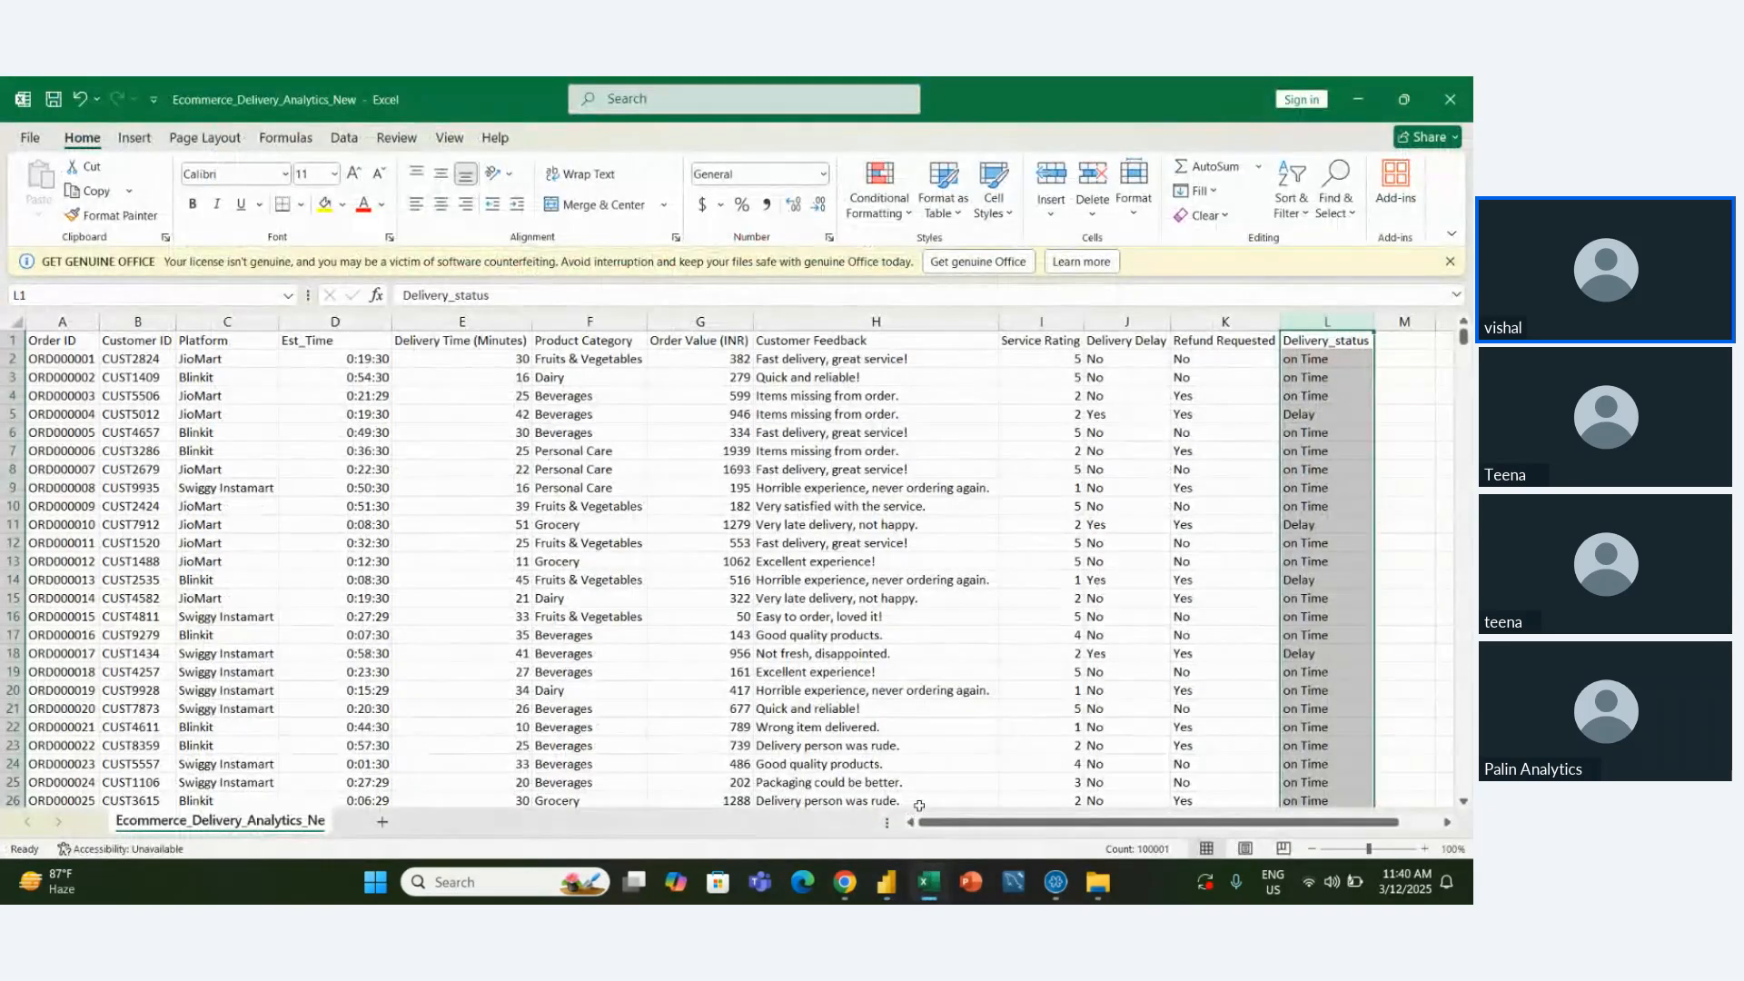
left_click(310, 355)
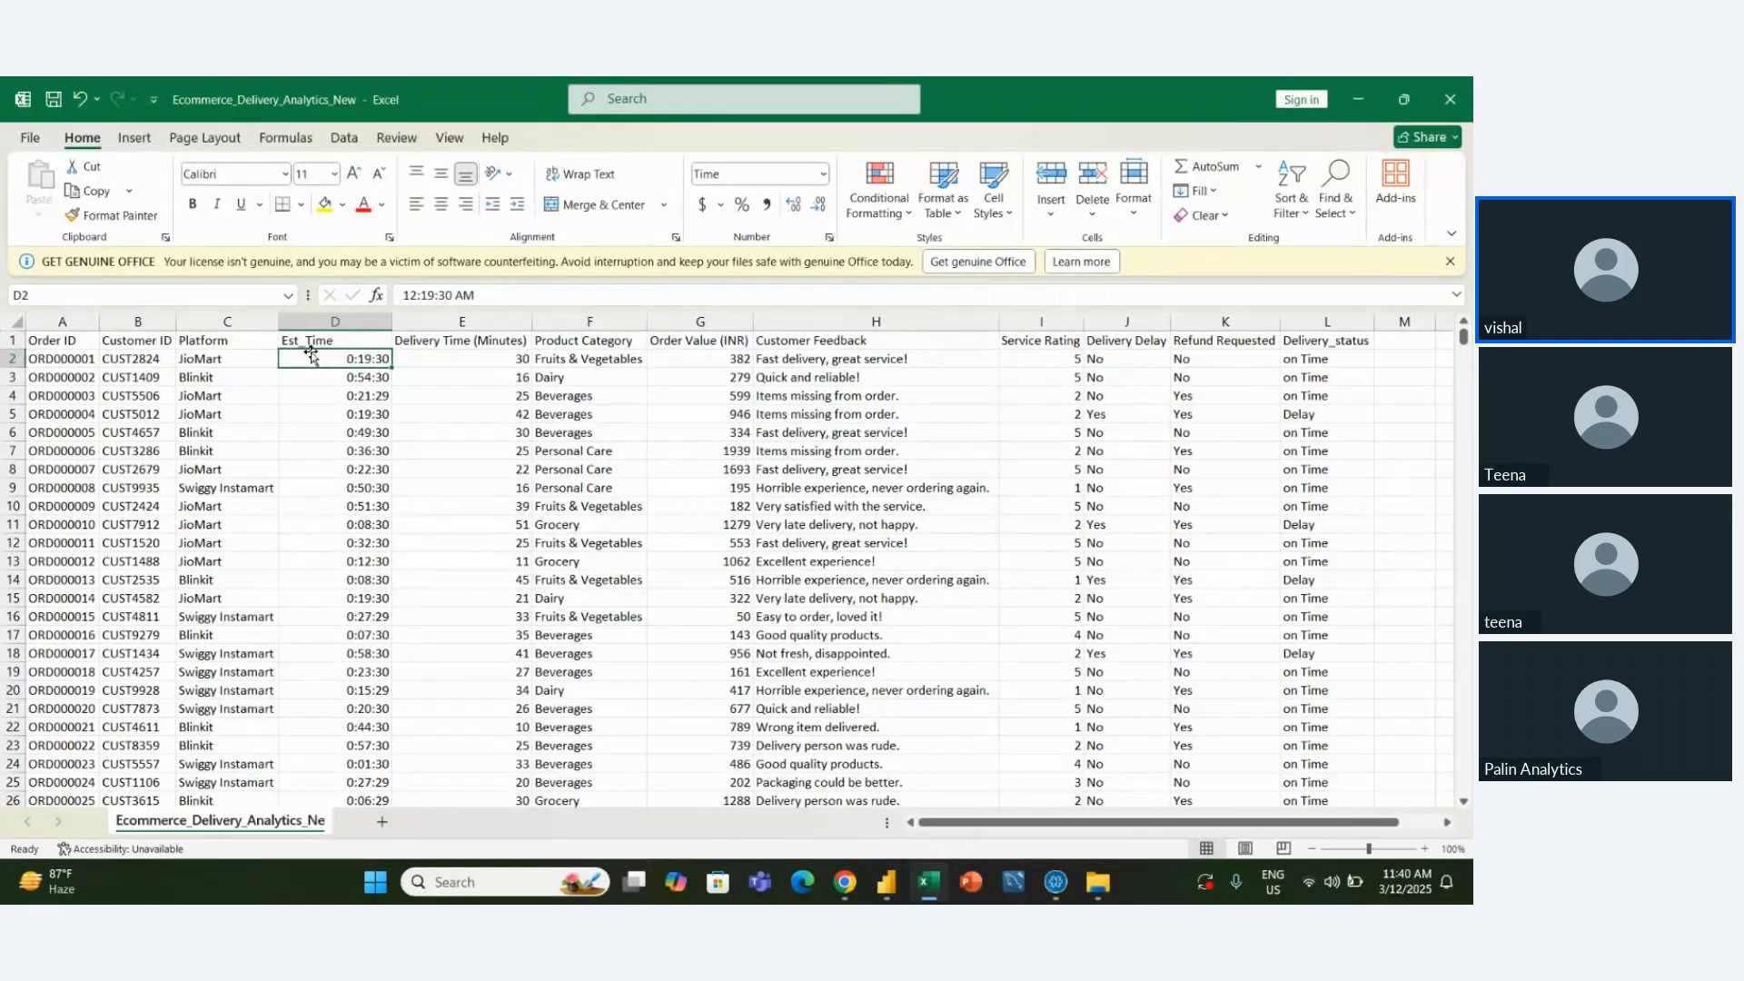
key("ctrl+shift+Down")
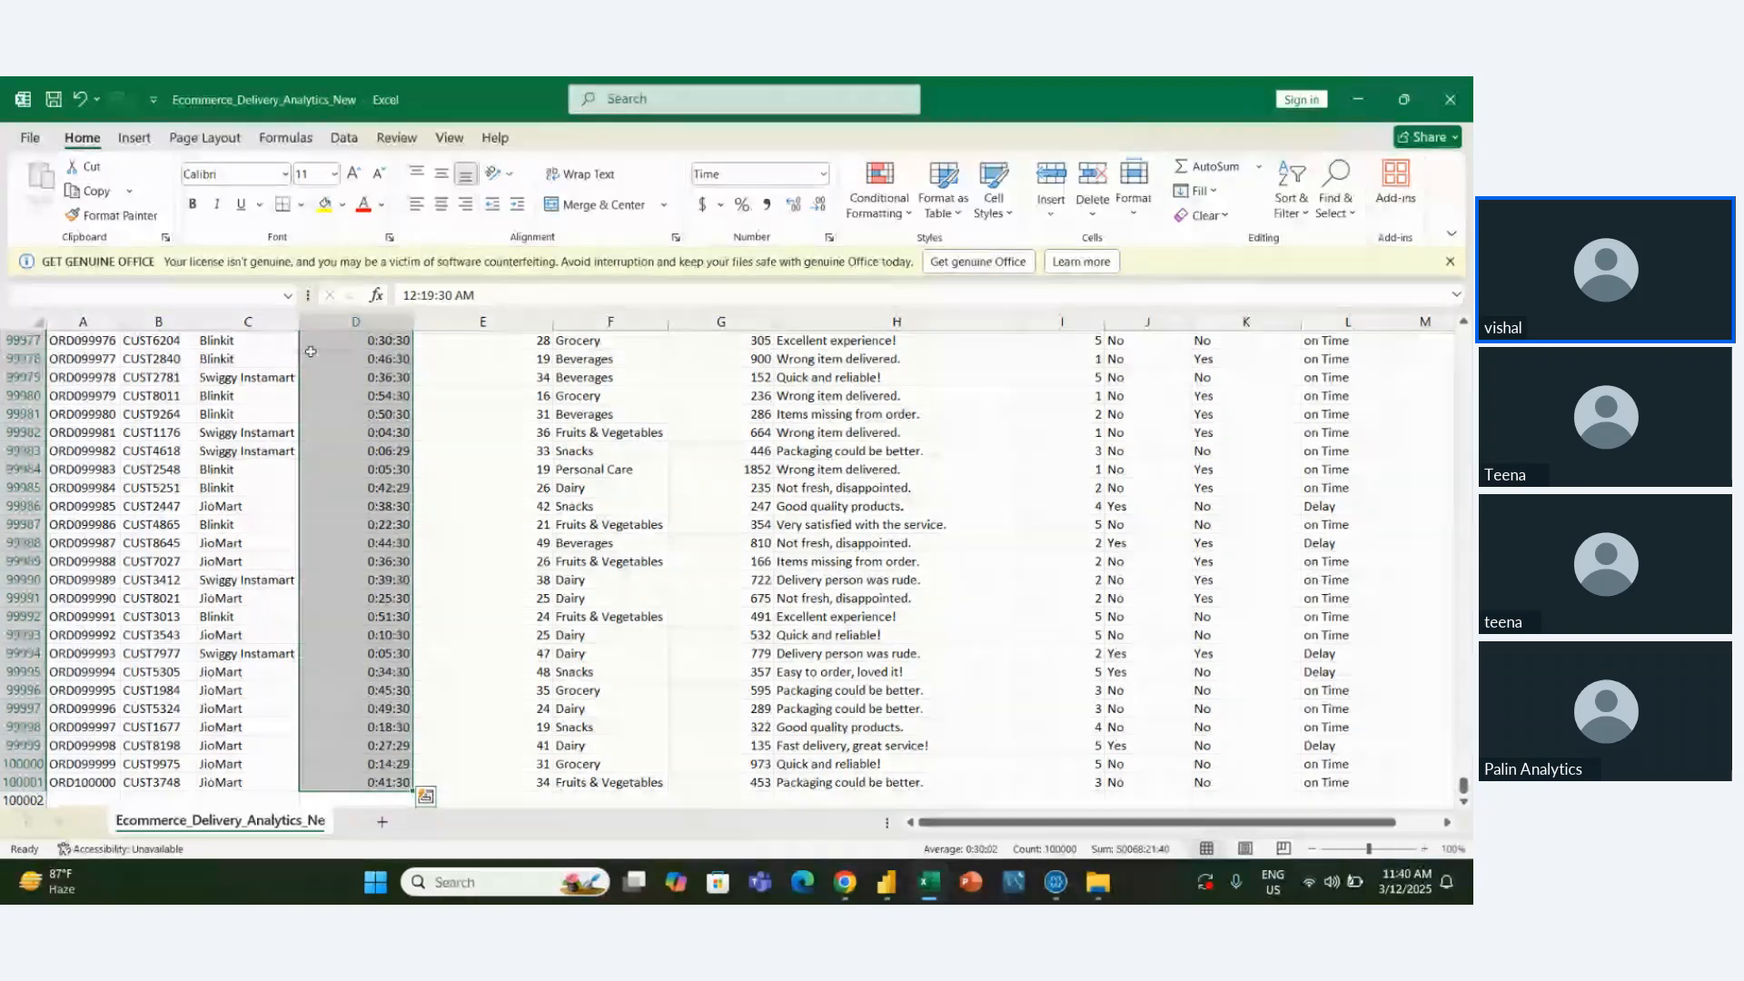
left_click(823, 175)
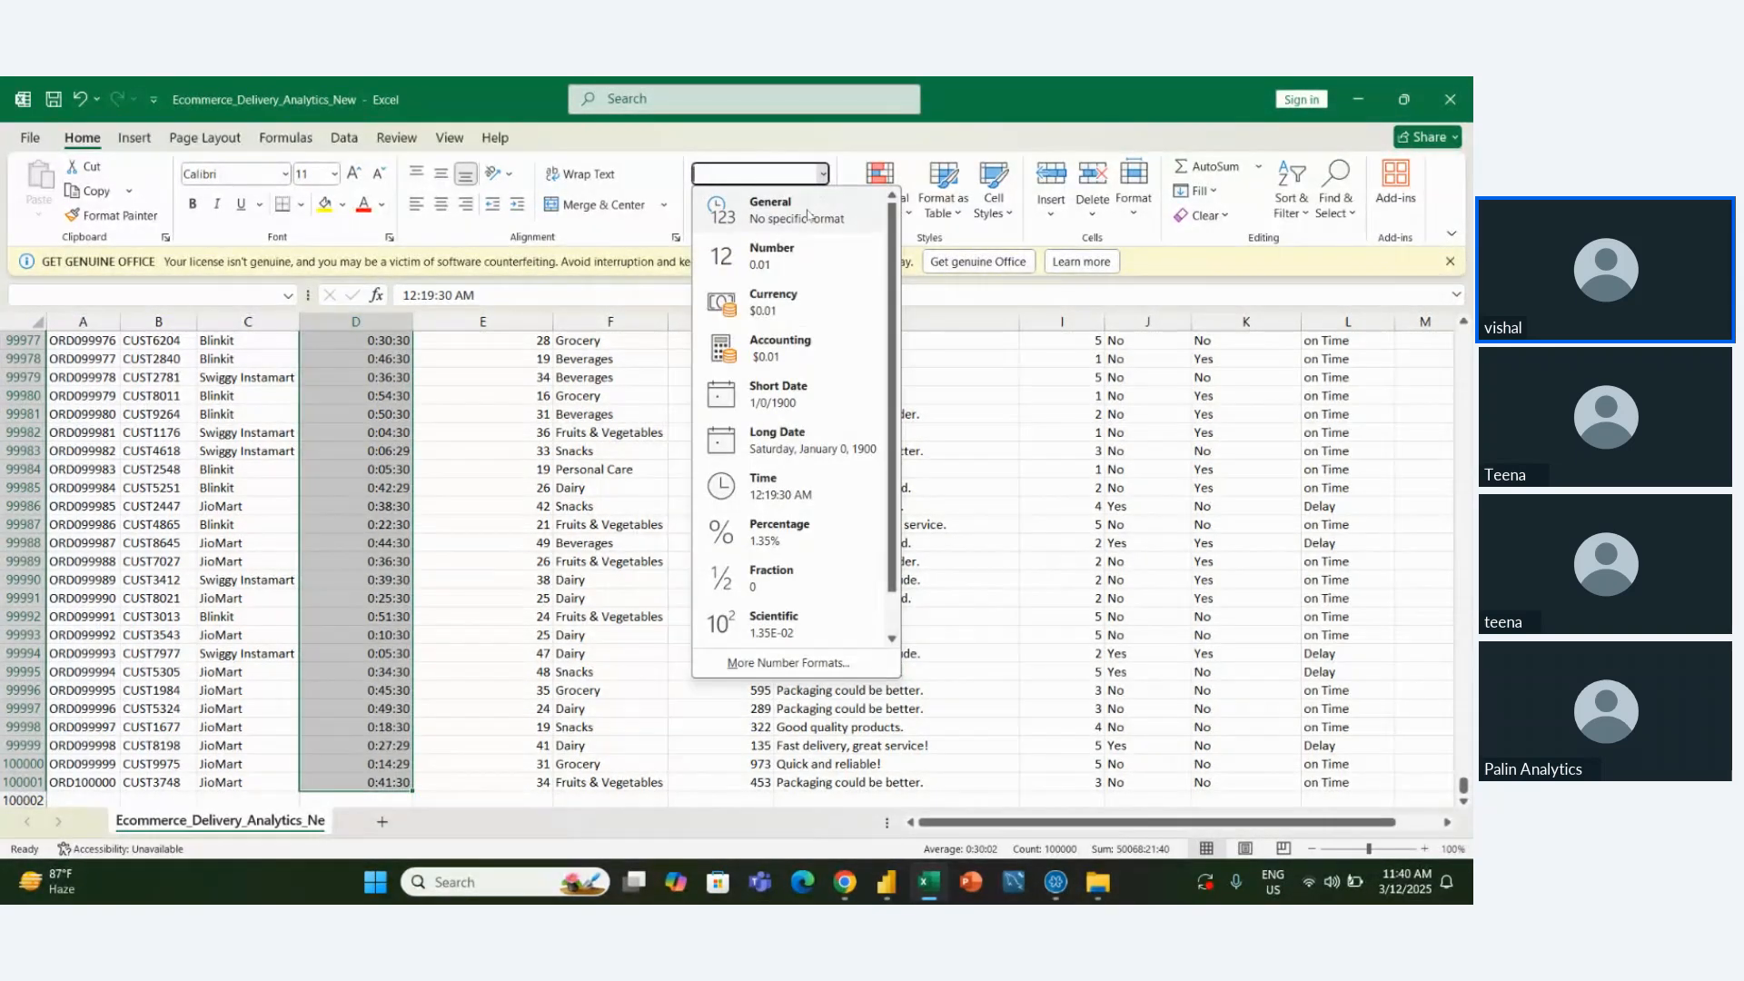
left_click(808, 214)
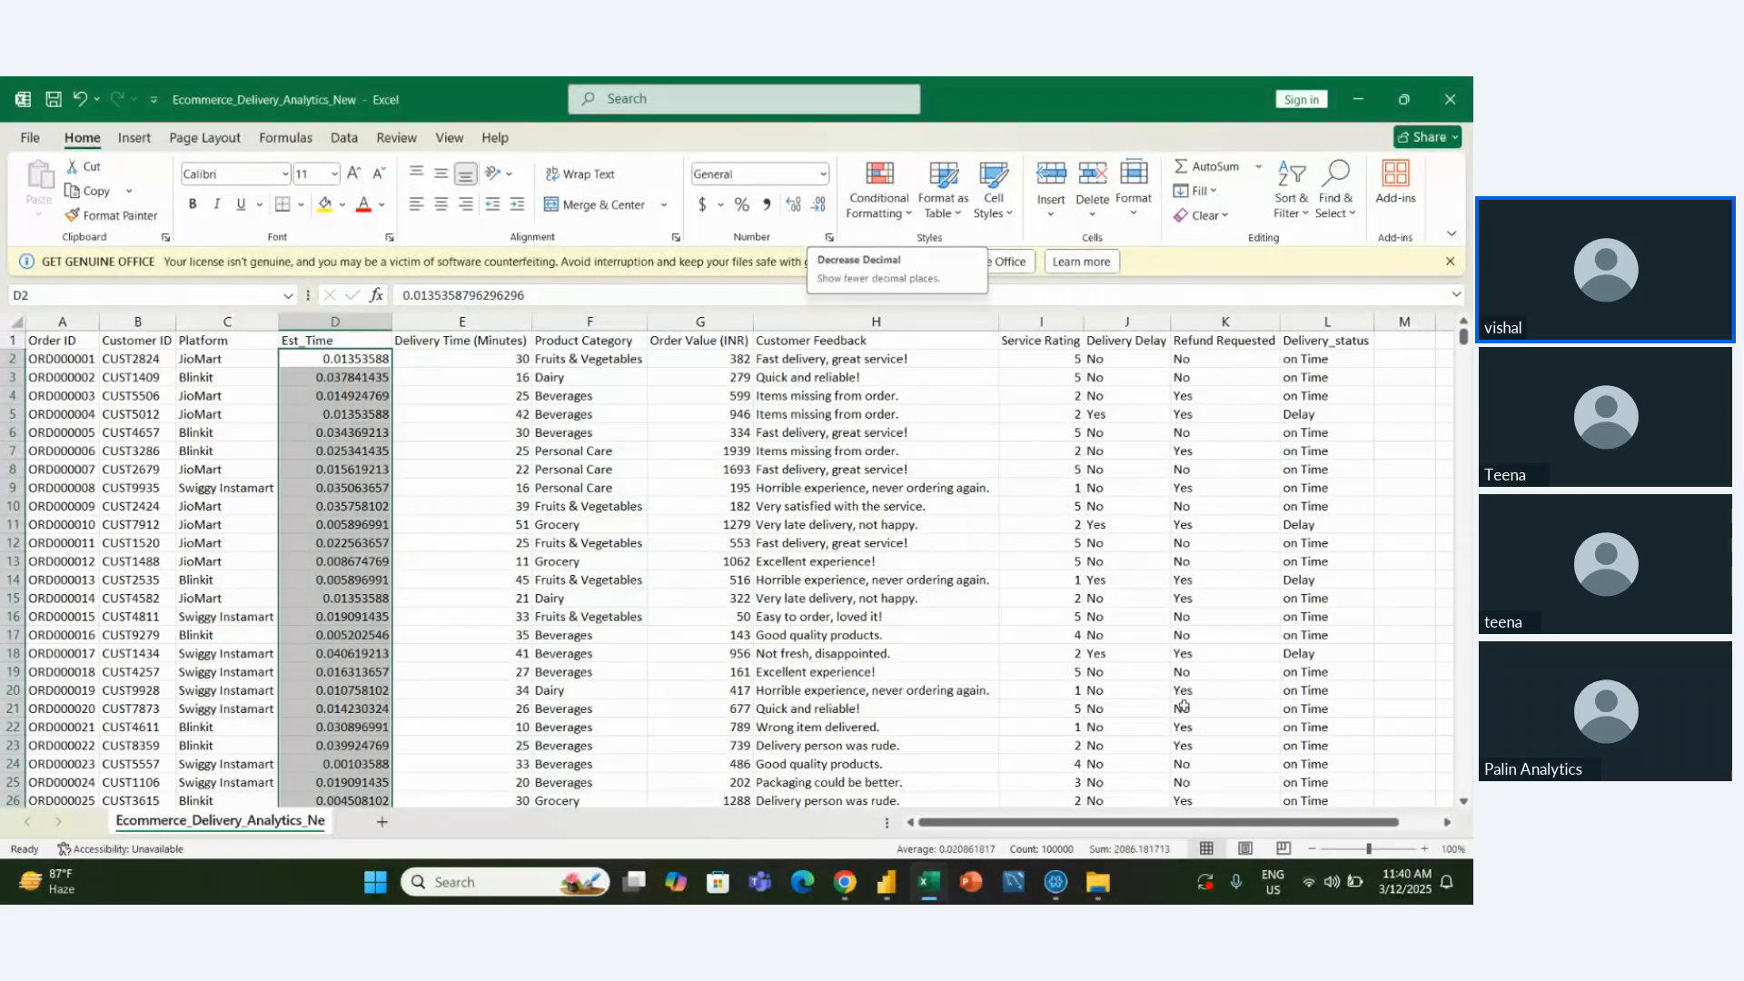
Insert a blank column between Est_Time and Delivery Time (Minutes) and select its first data cell, E2
left_click(1392, 357)
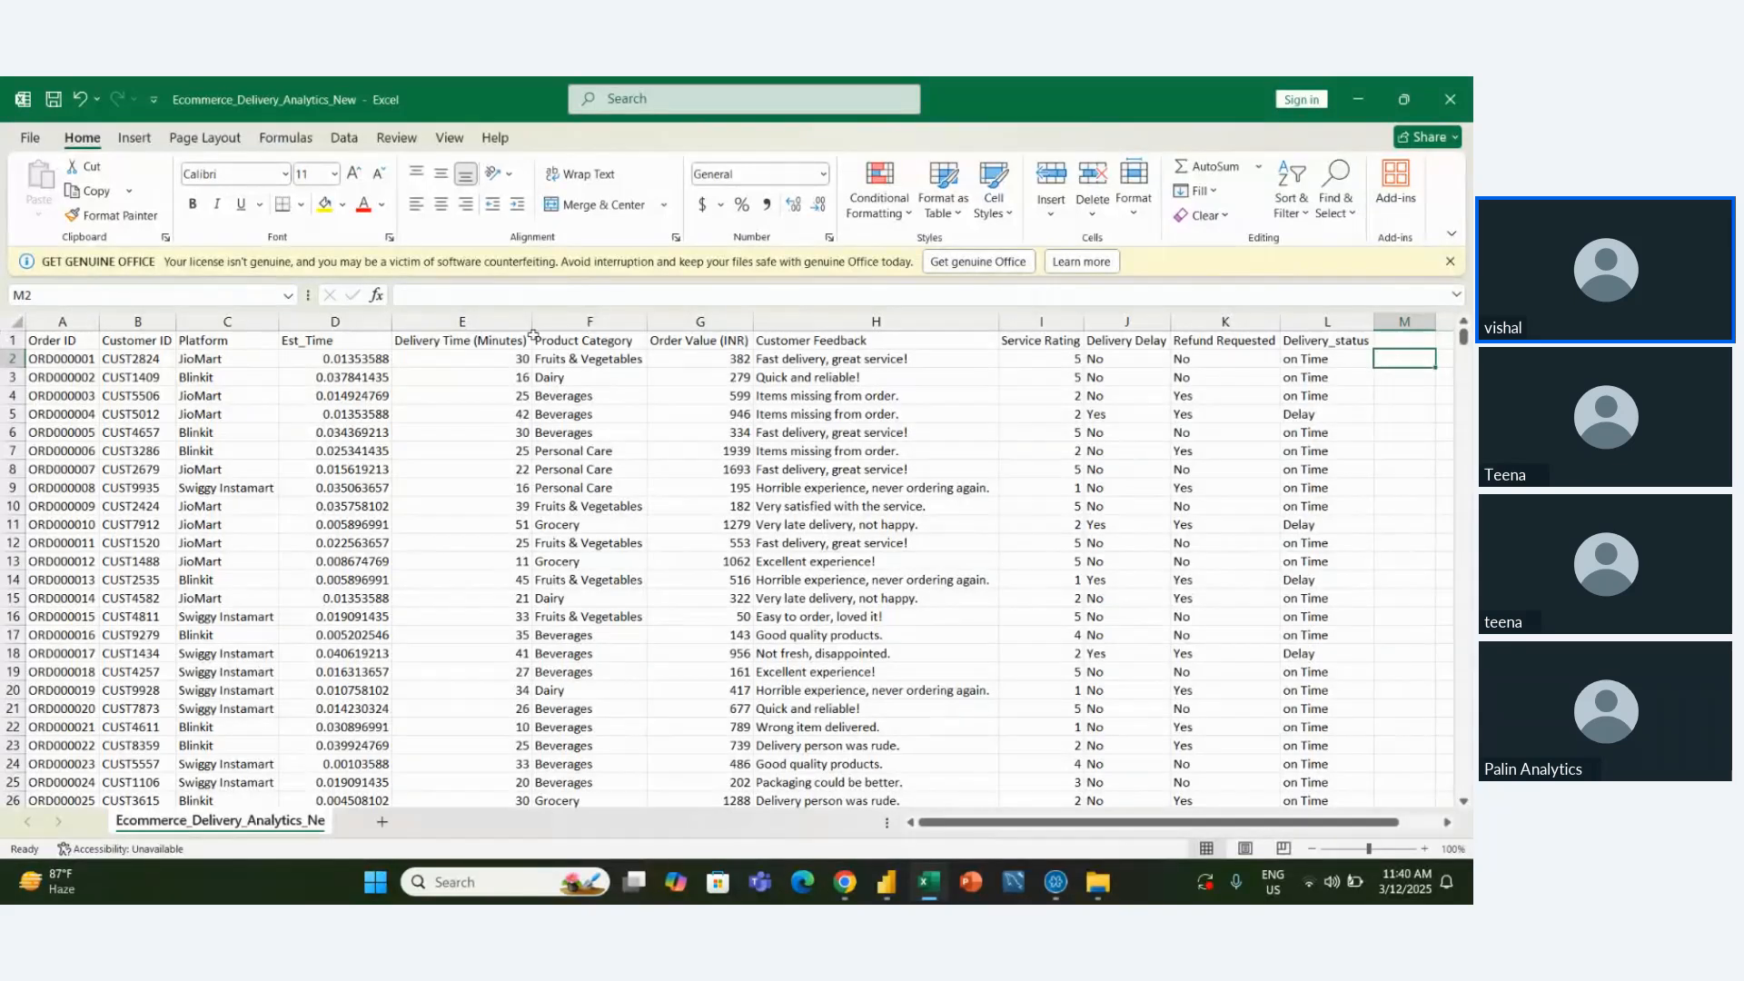
left_click(491, 313)
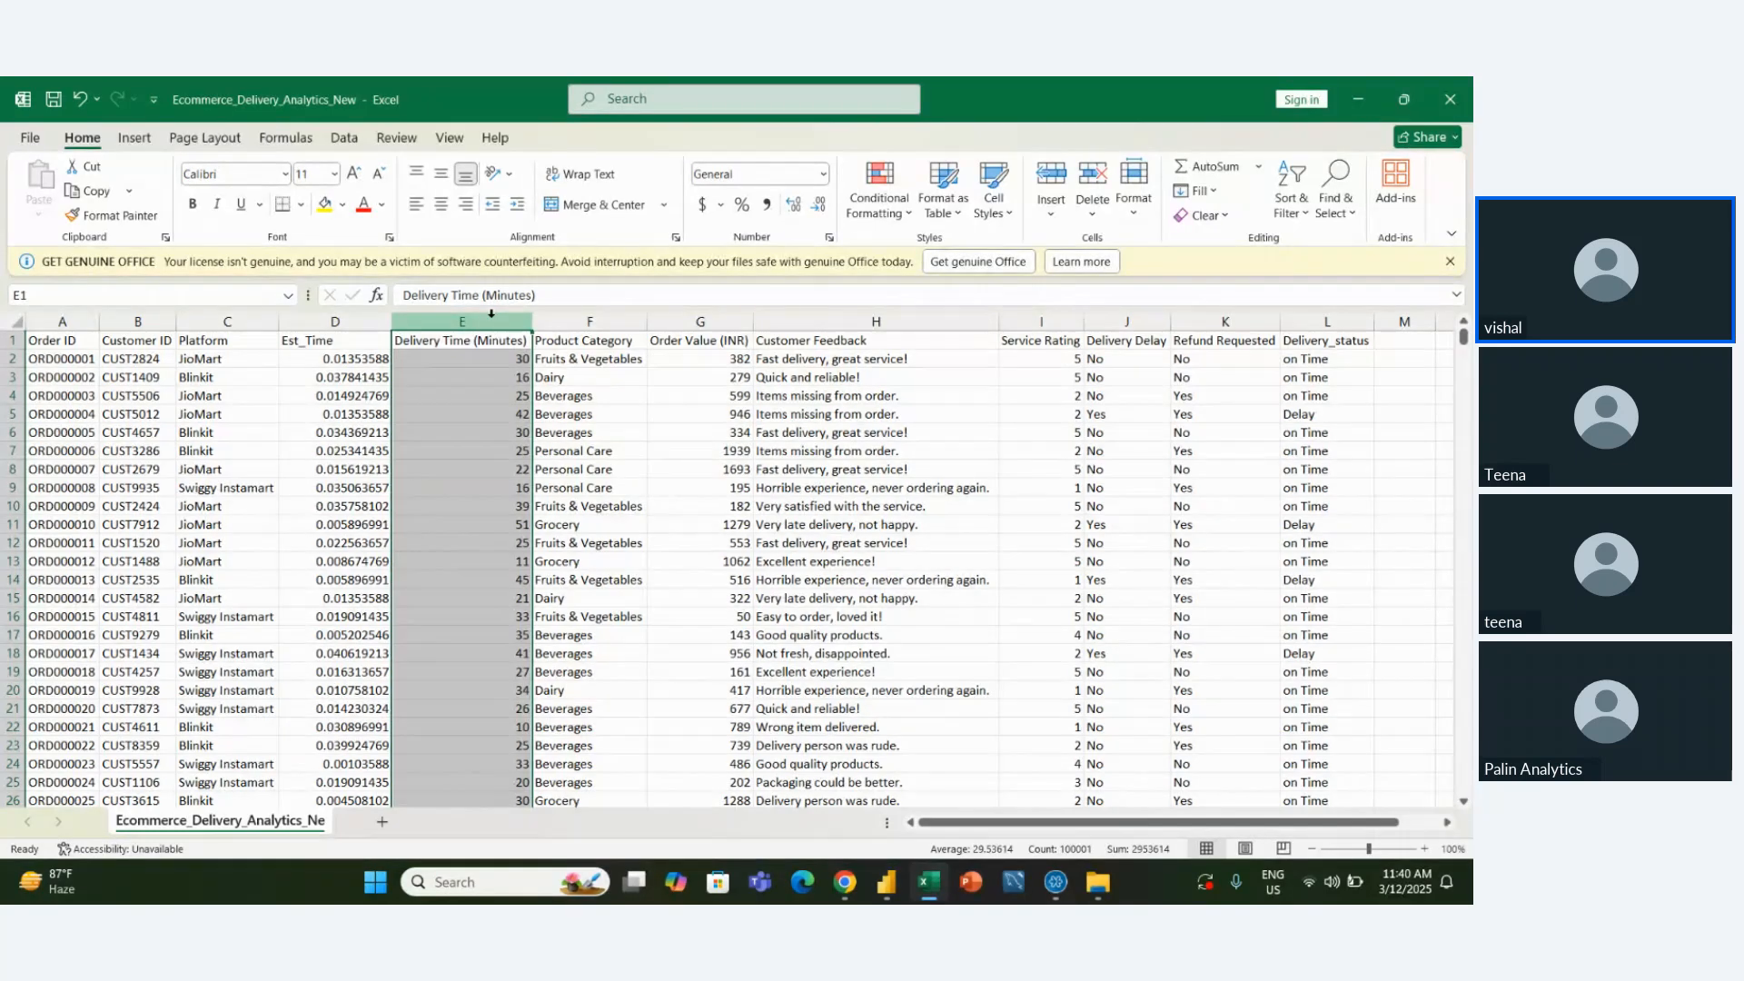
key("ctrl+shift+plus")
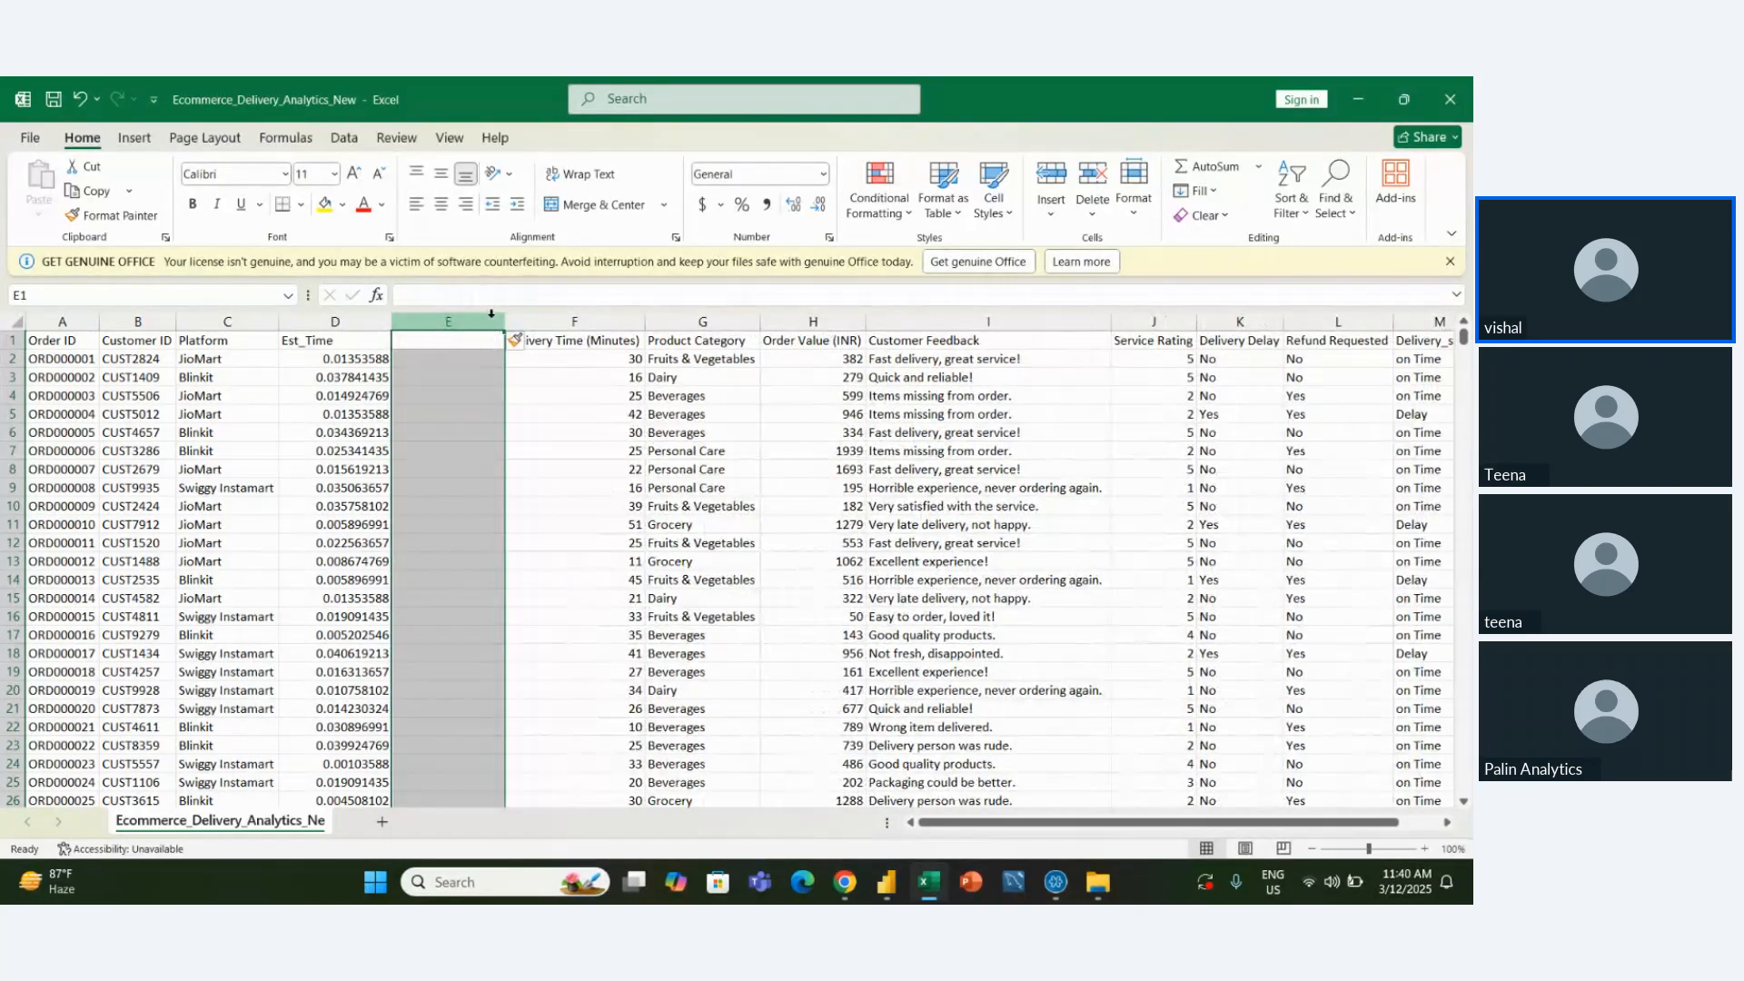
left_click(425, 360)
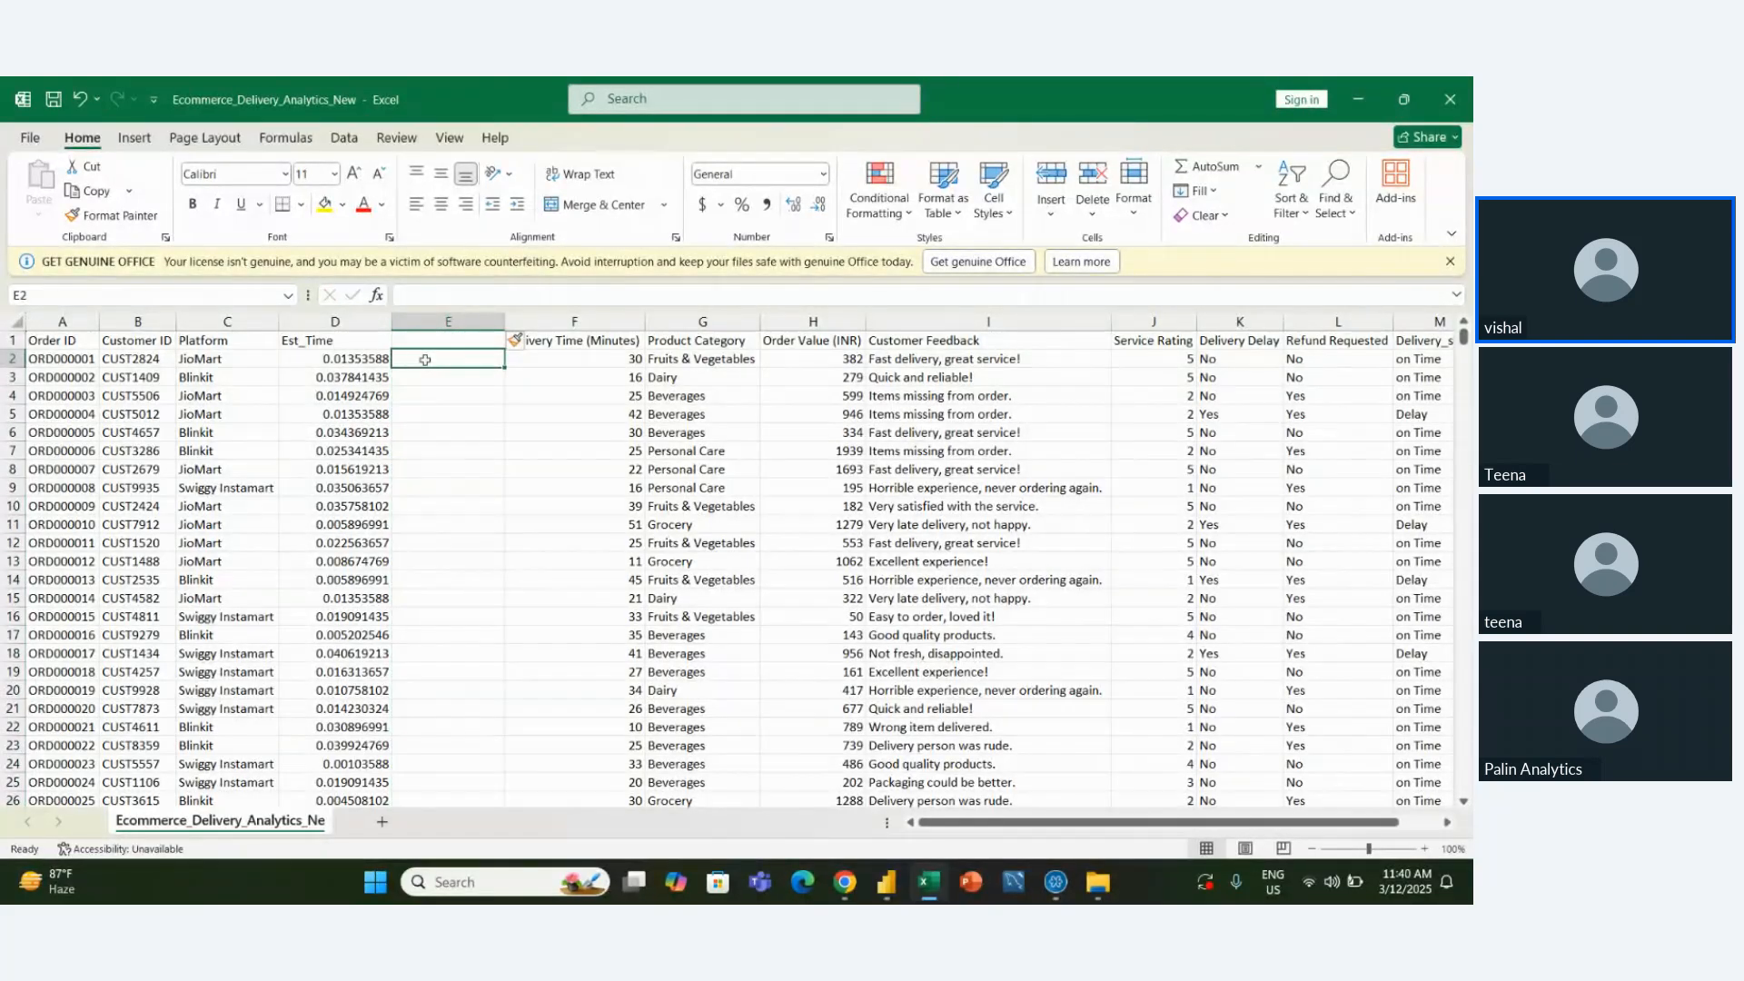
Try the formula =D2:D100001*24 in E2 to multiply the whole Est_Time column by 24, and undo it
type("=")
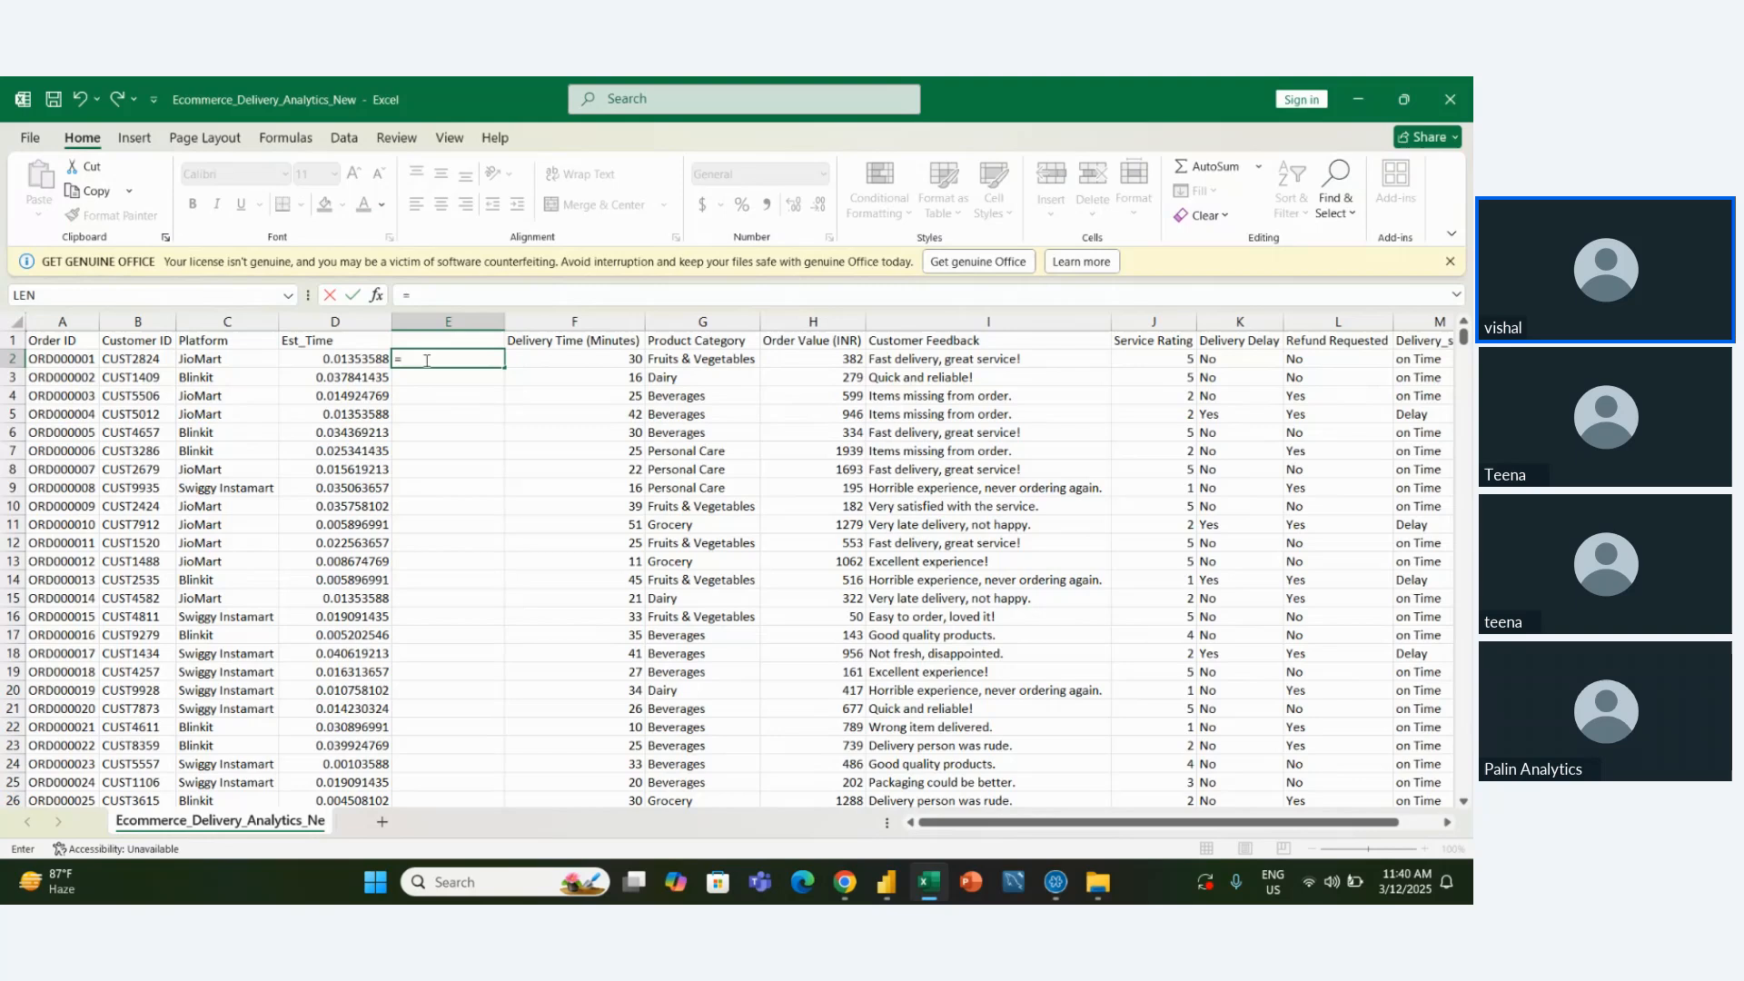
left_click(343, 358)
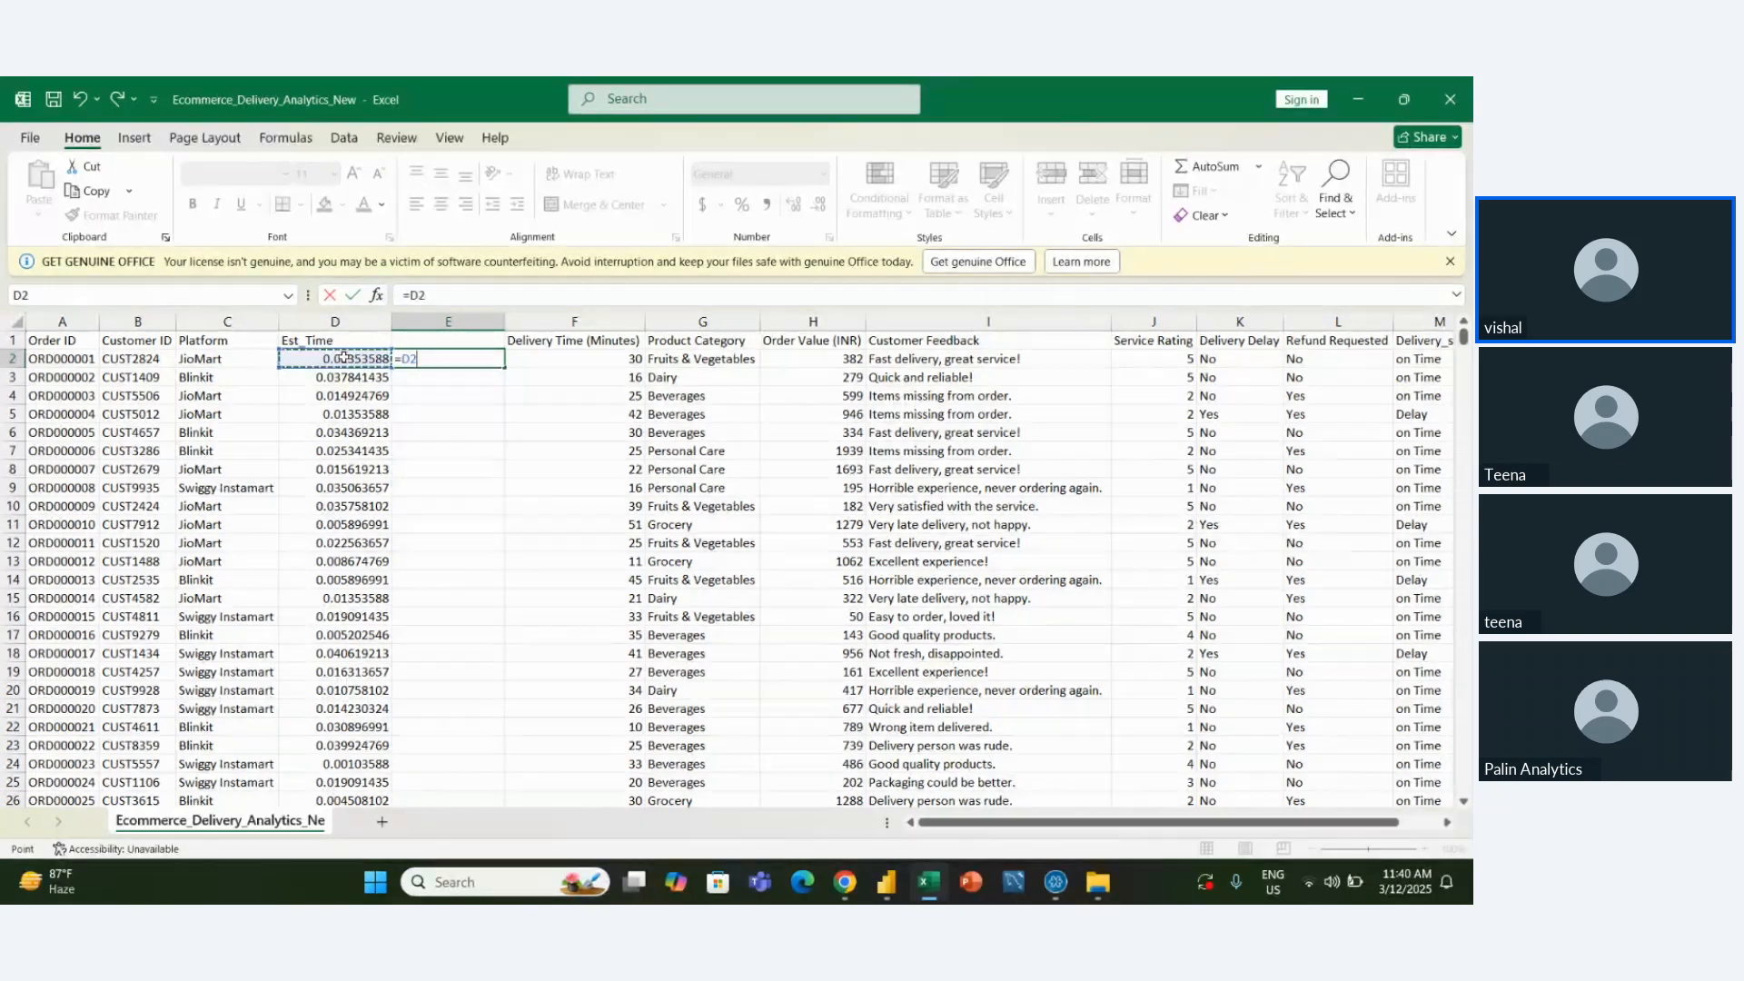
key("ctrl+shift+Down")
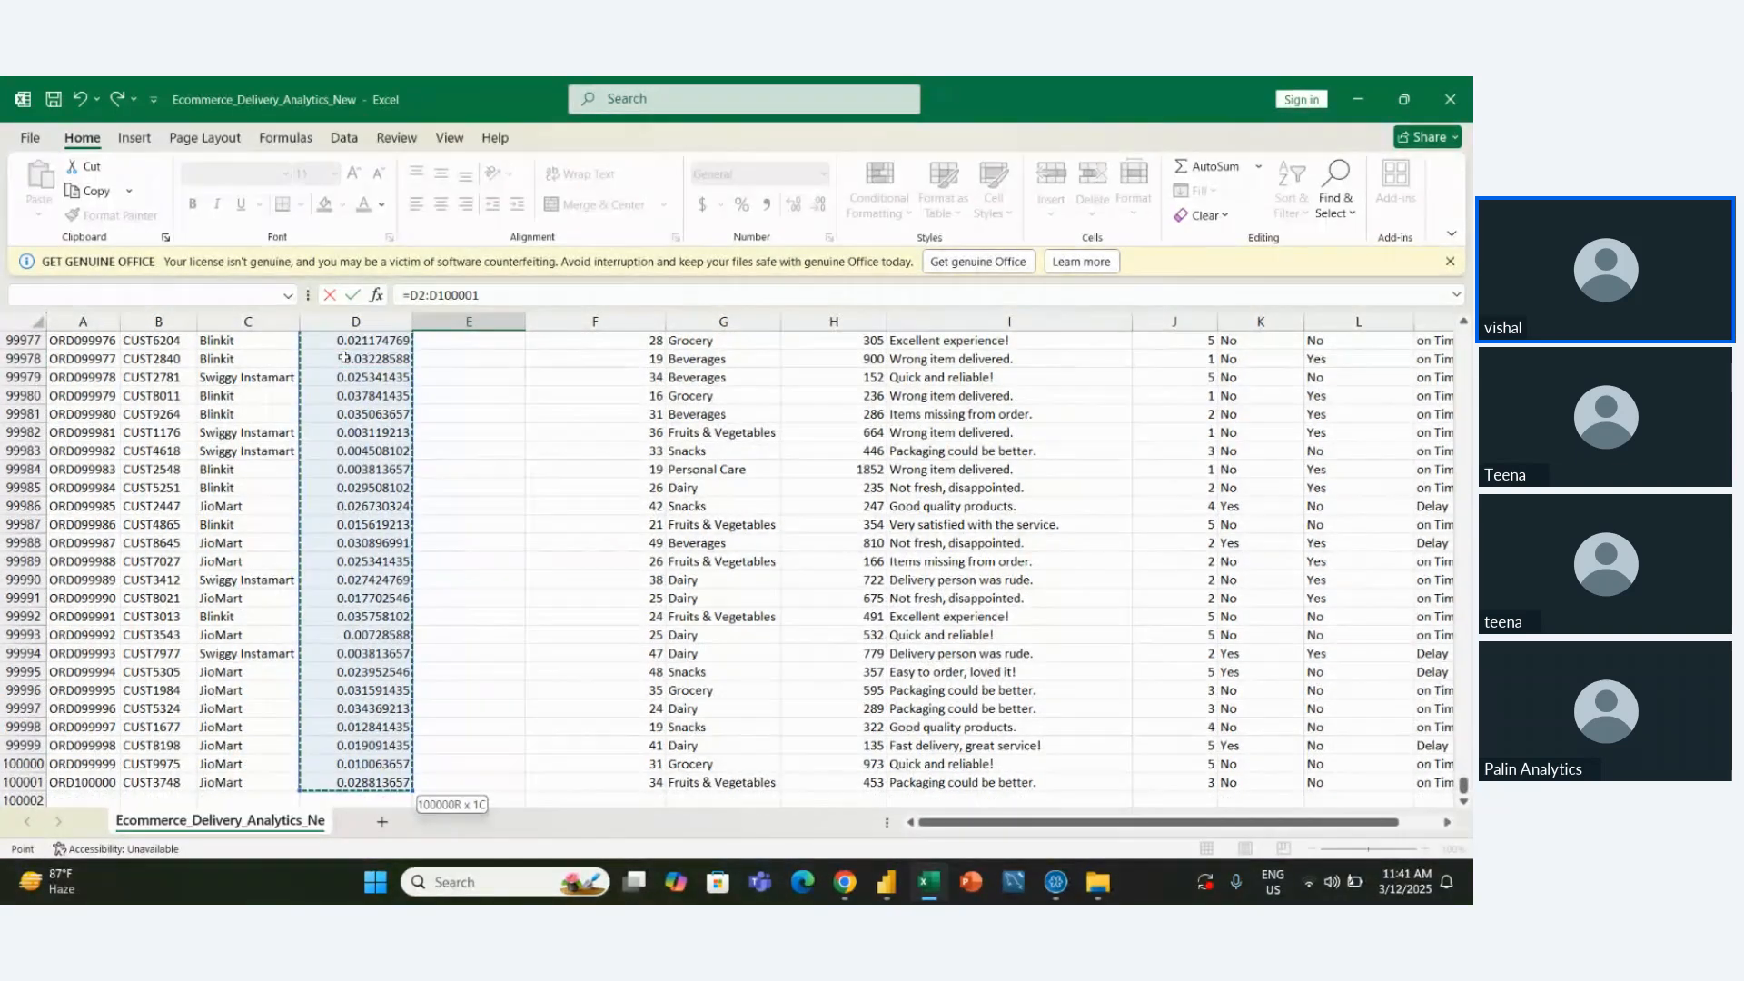
type("*")
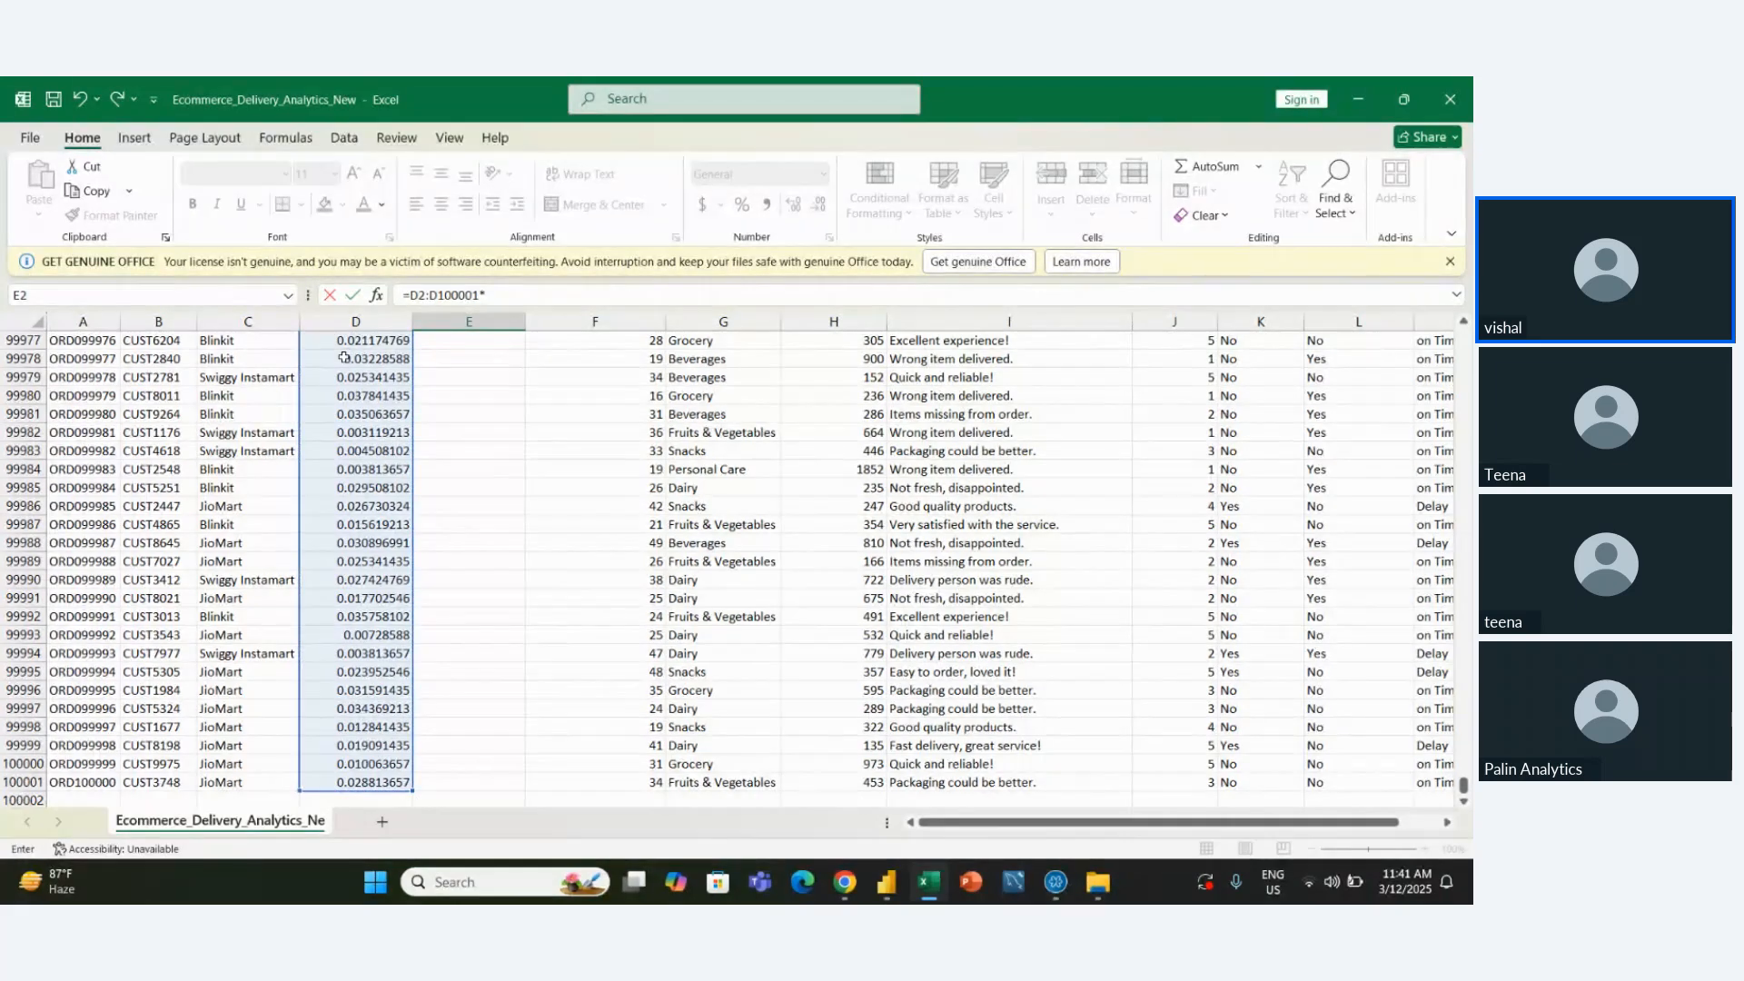
type("24")
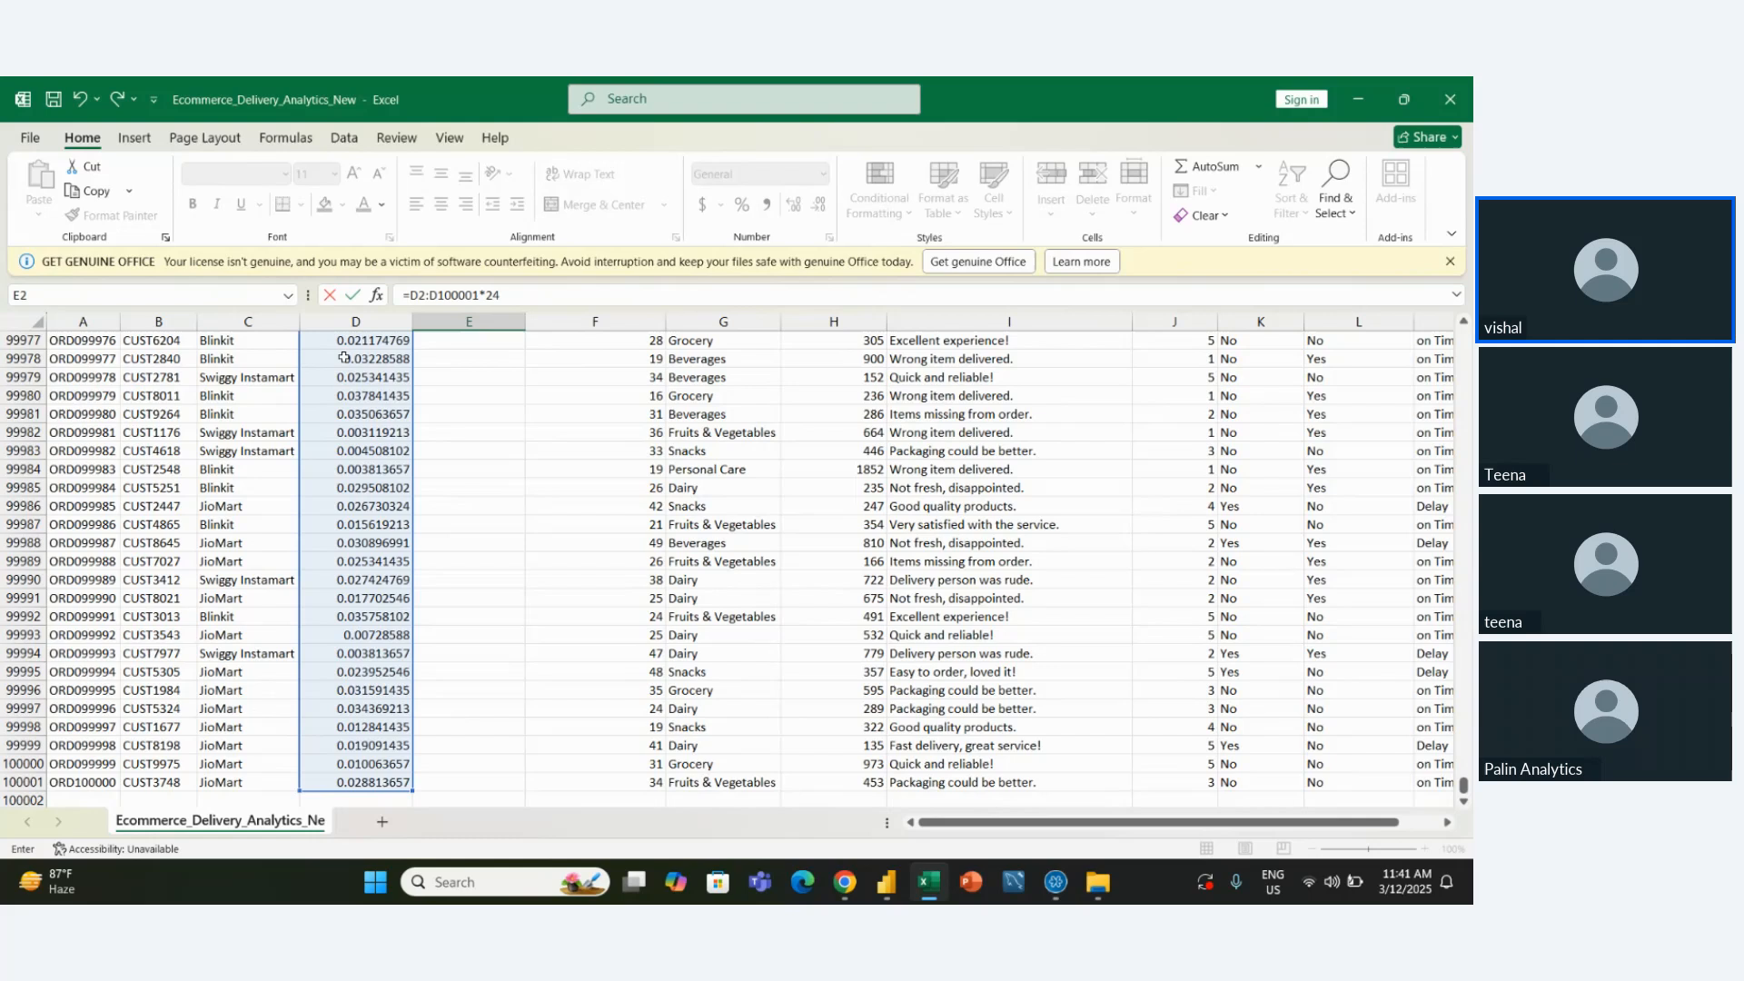
key("Return")
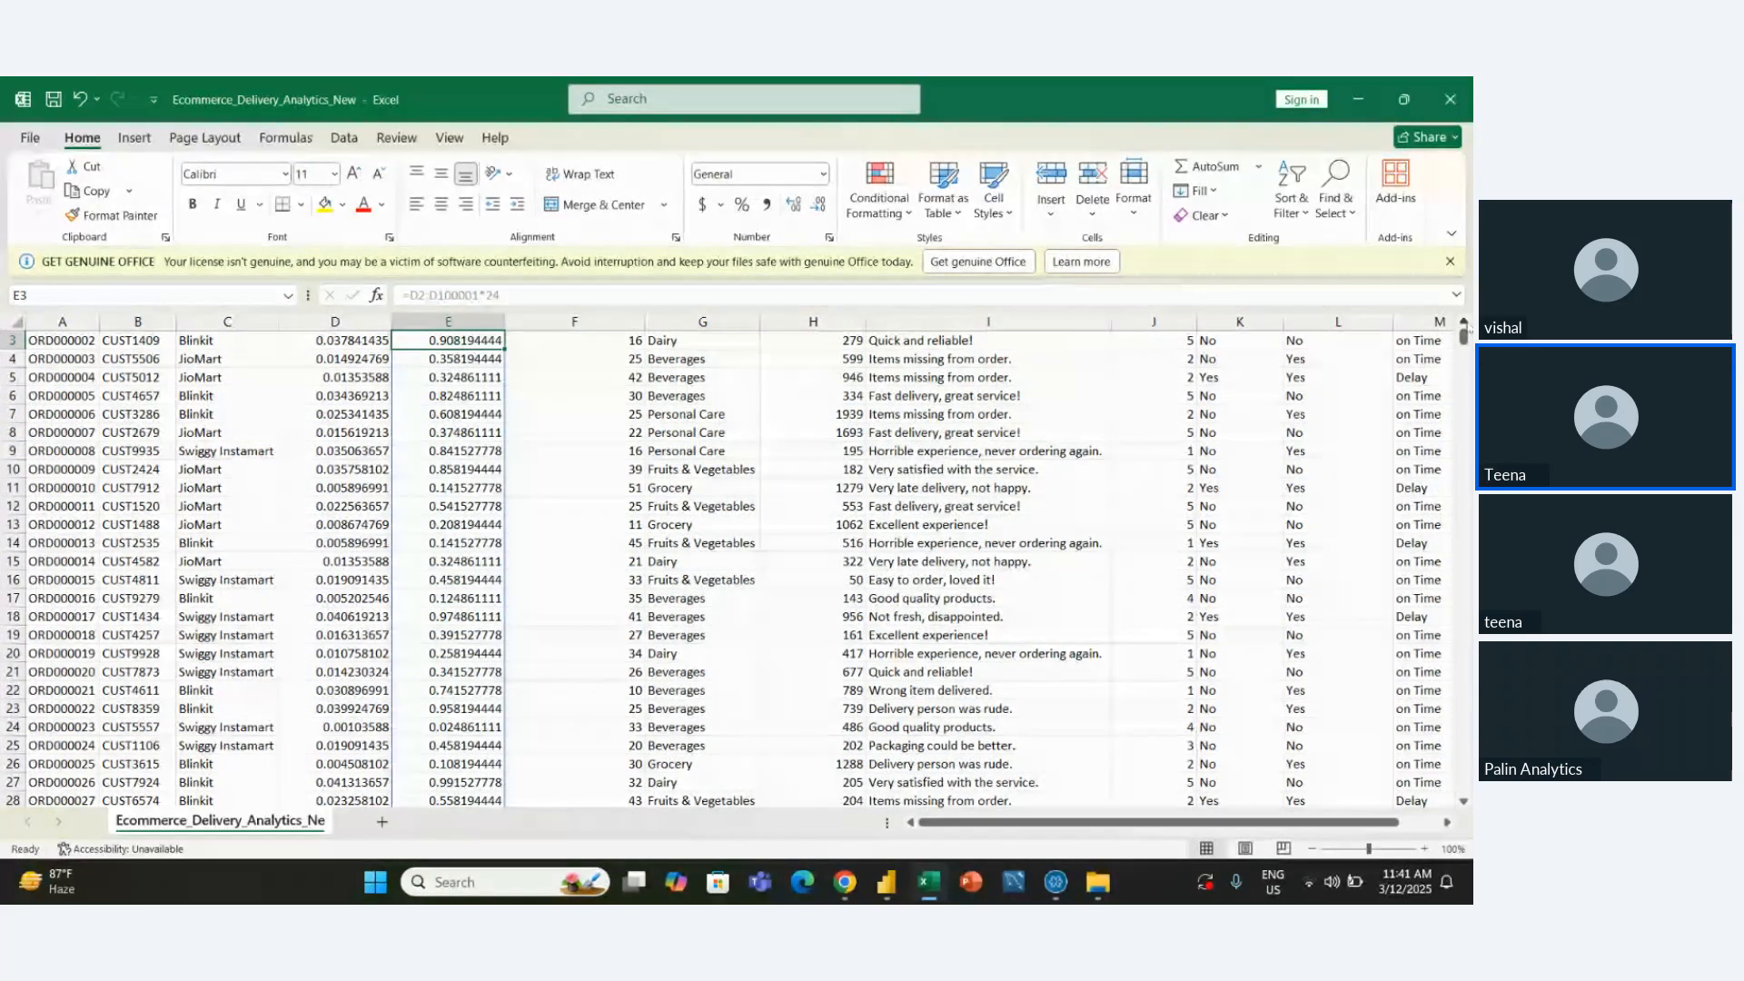
scroll(1464, 331, "up", 1)
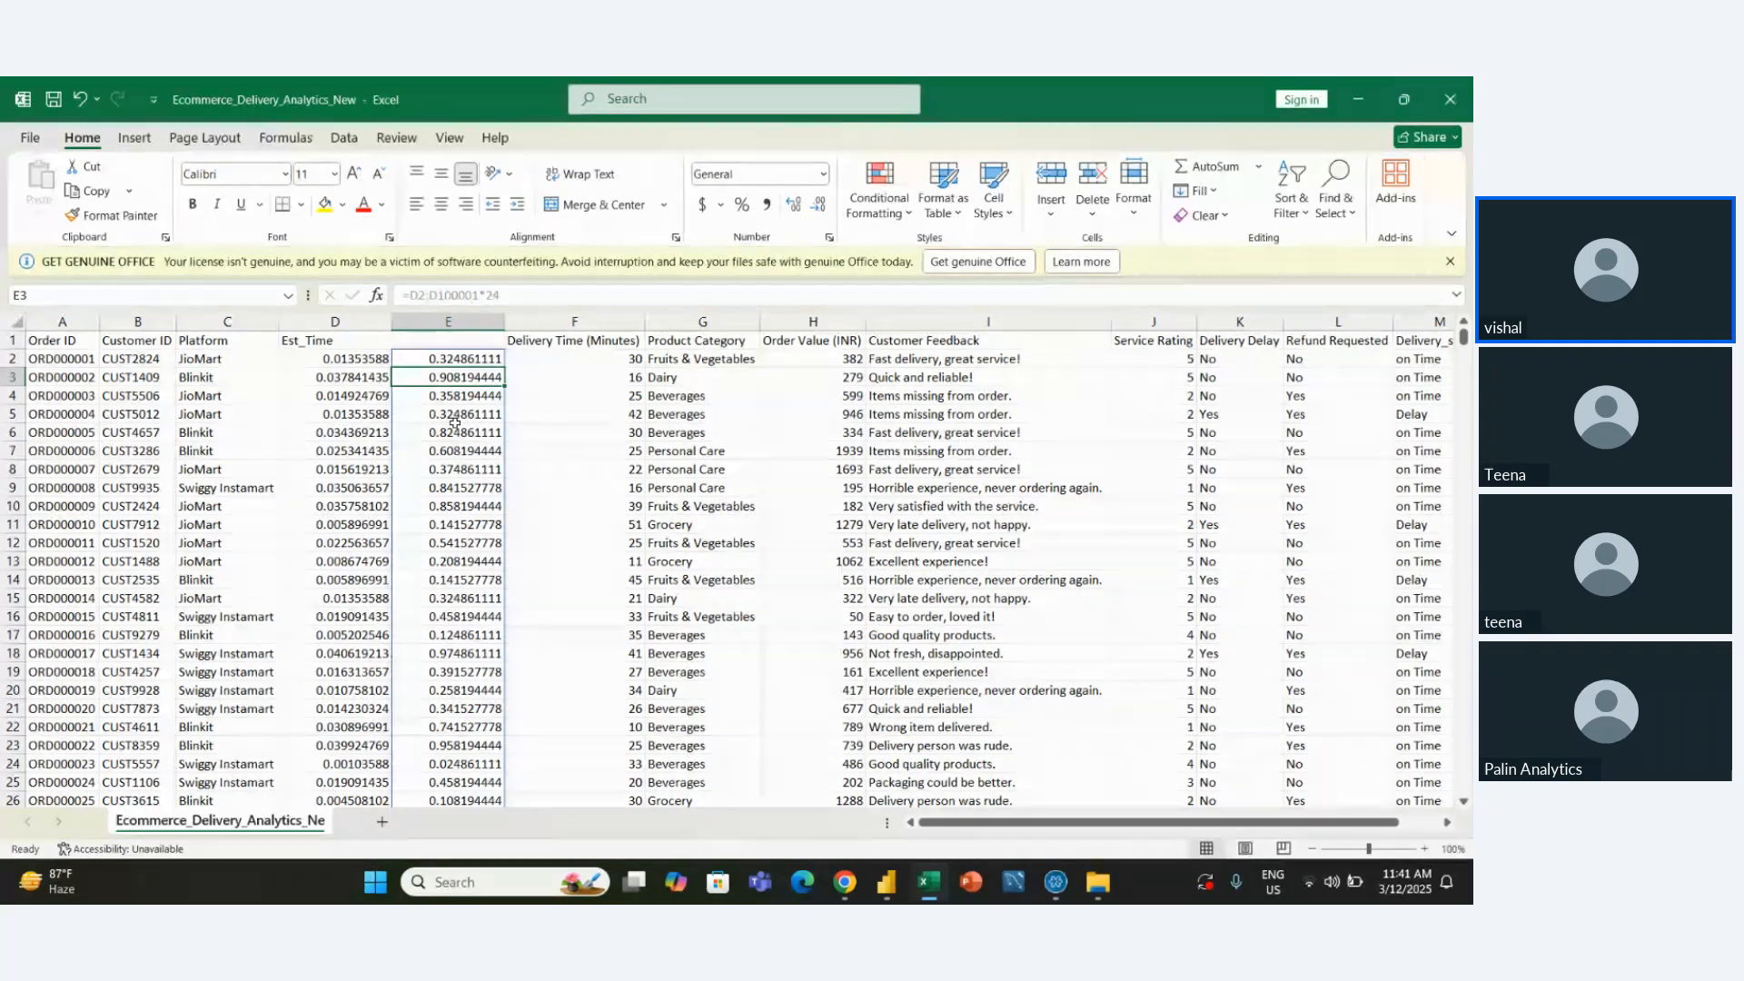
key("ctrl+z")
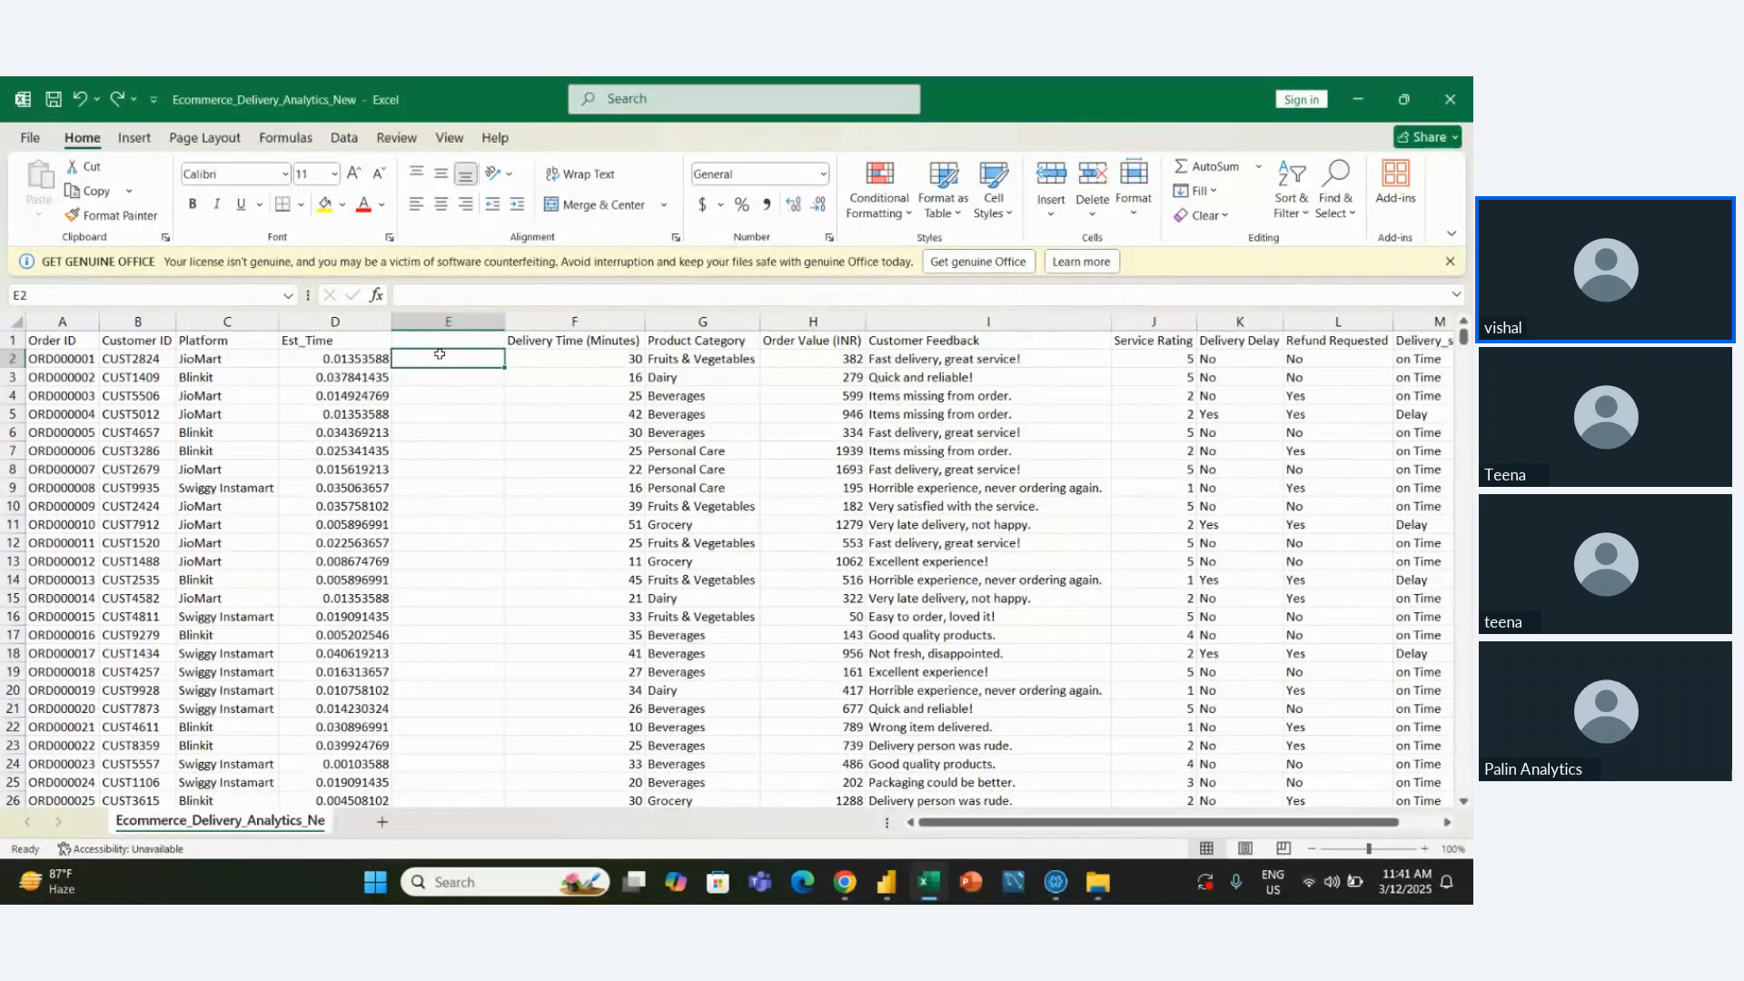
Enter the formula =D2*24 in E2 to multiply only the first Est_Time value by 24
type("=")
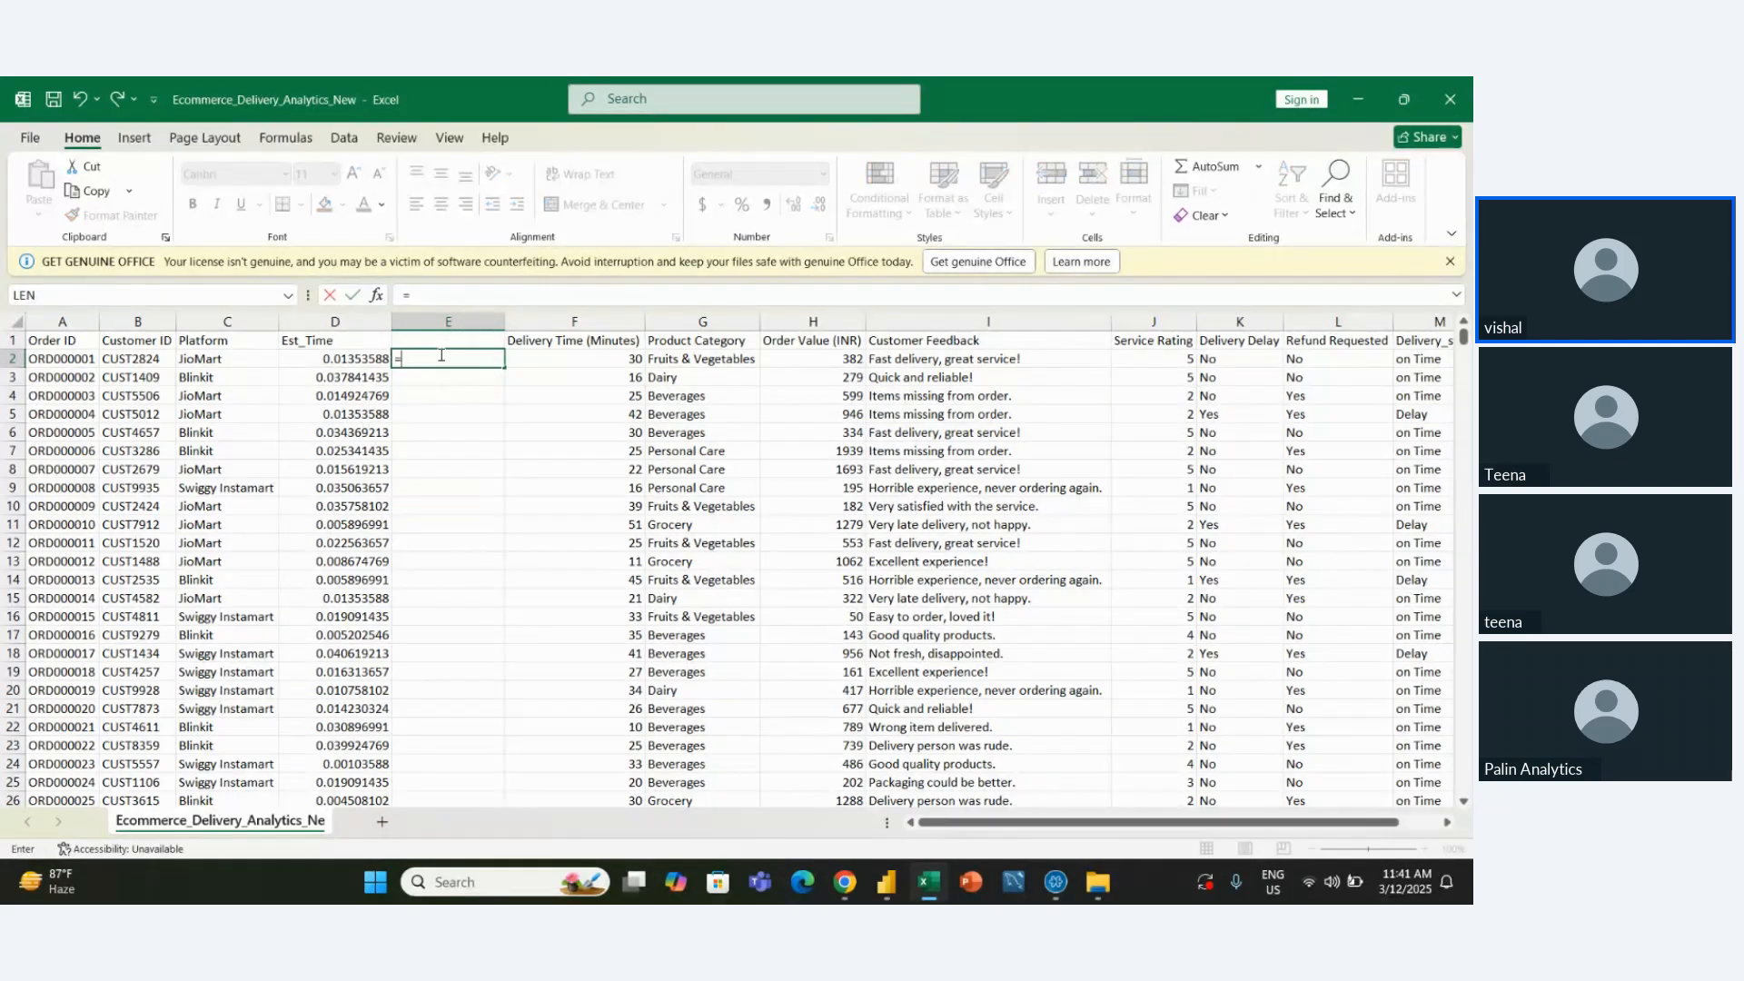
left_click(356, 360)
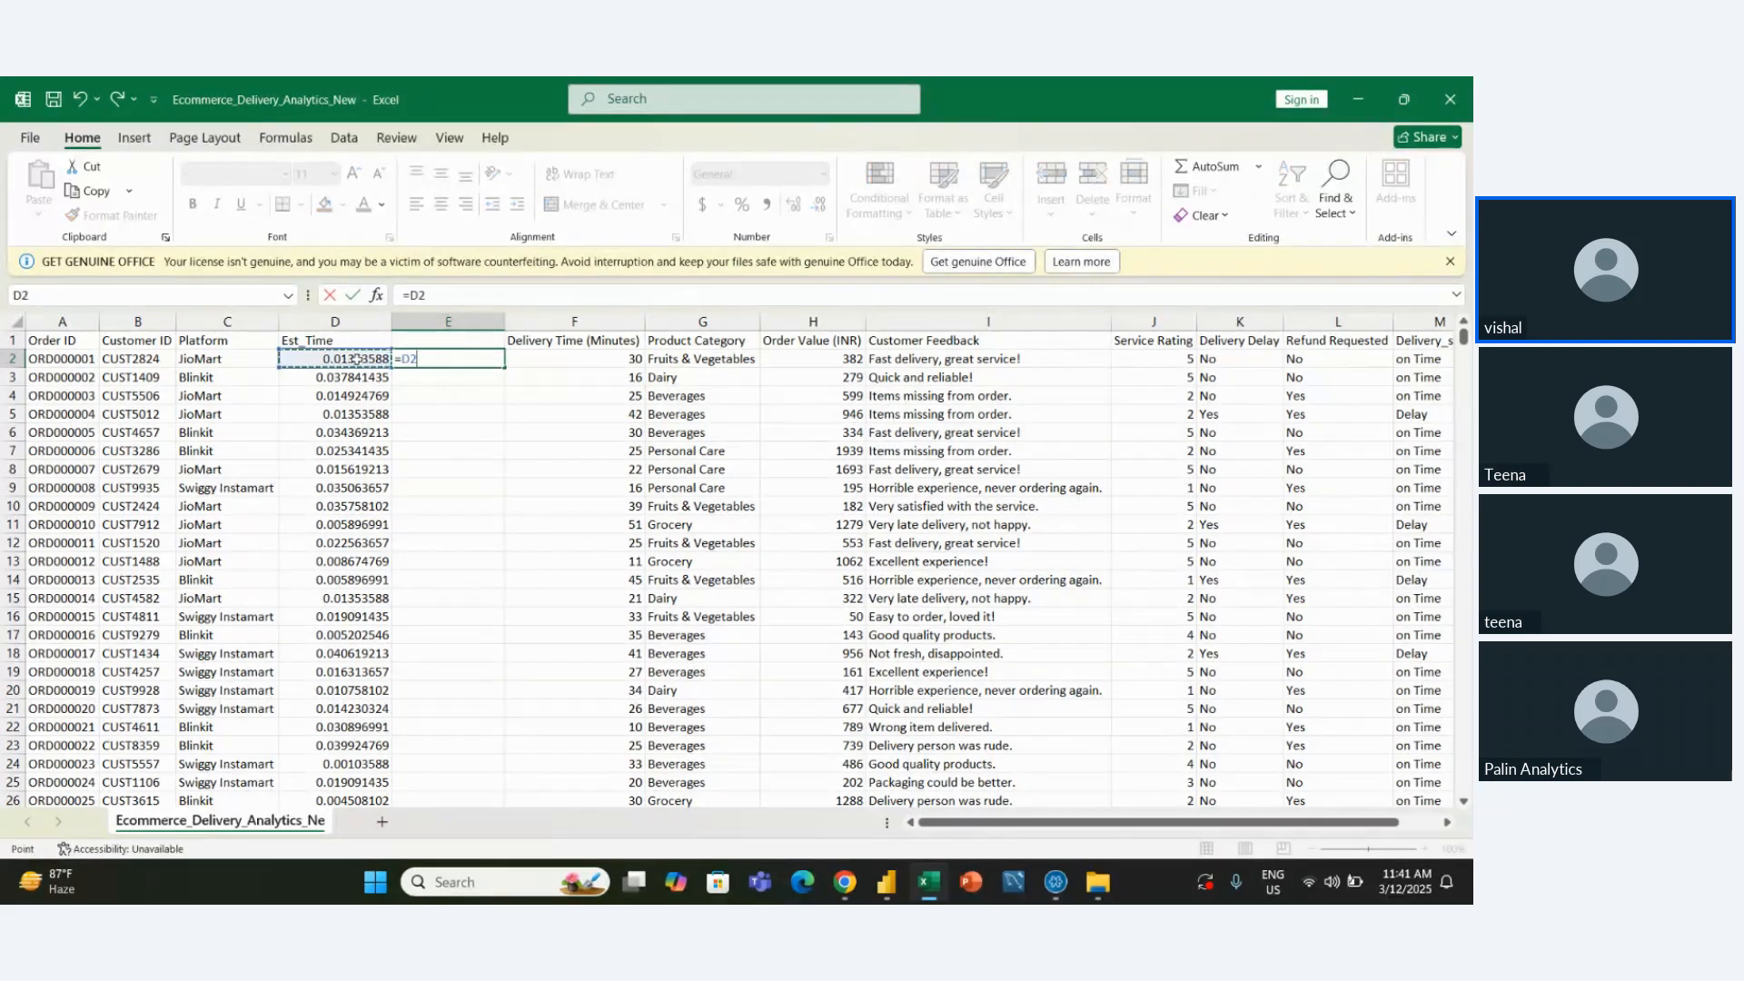
type("*24")
key("Return")
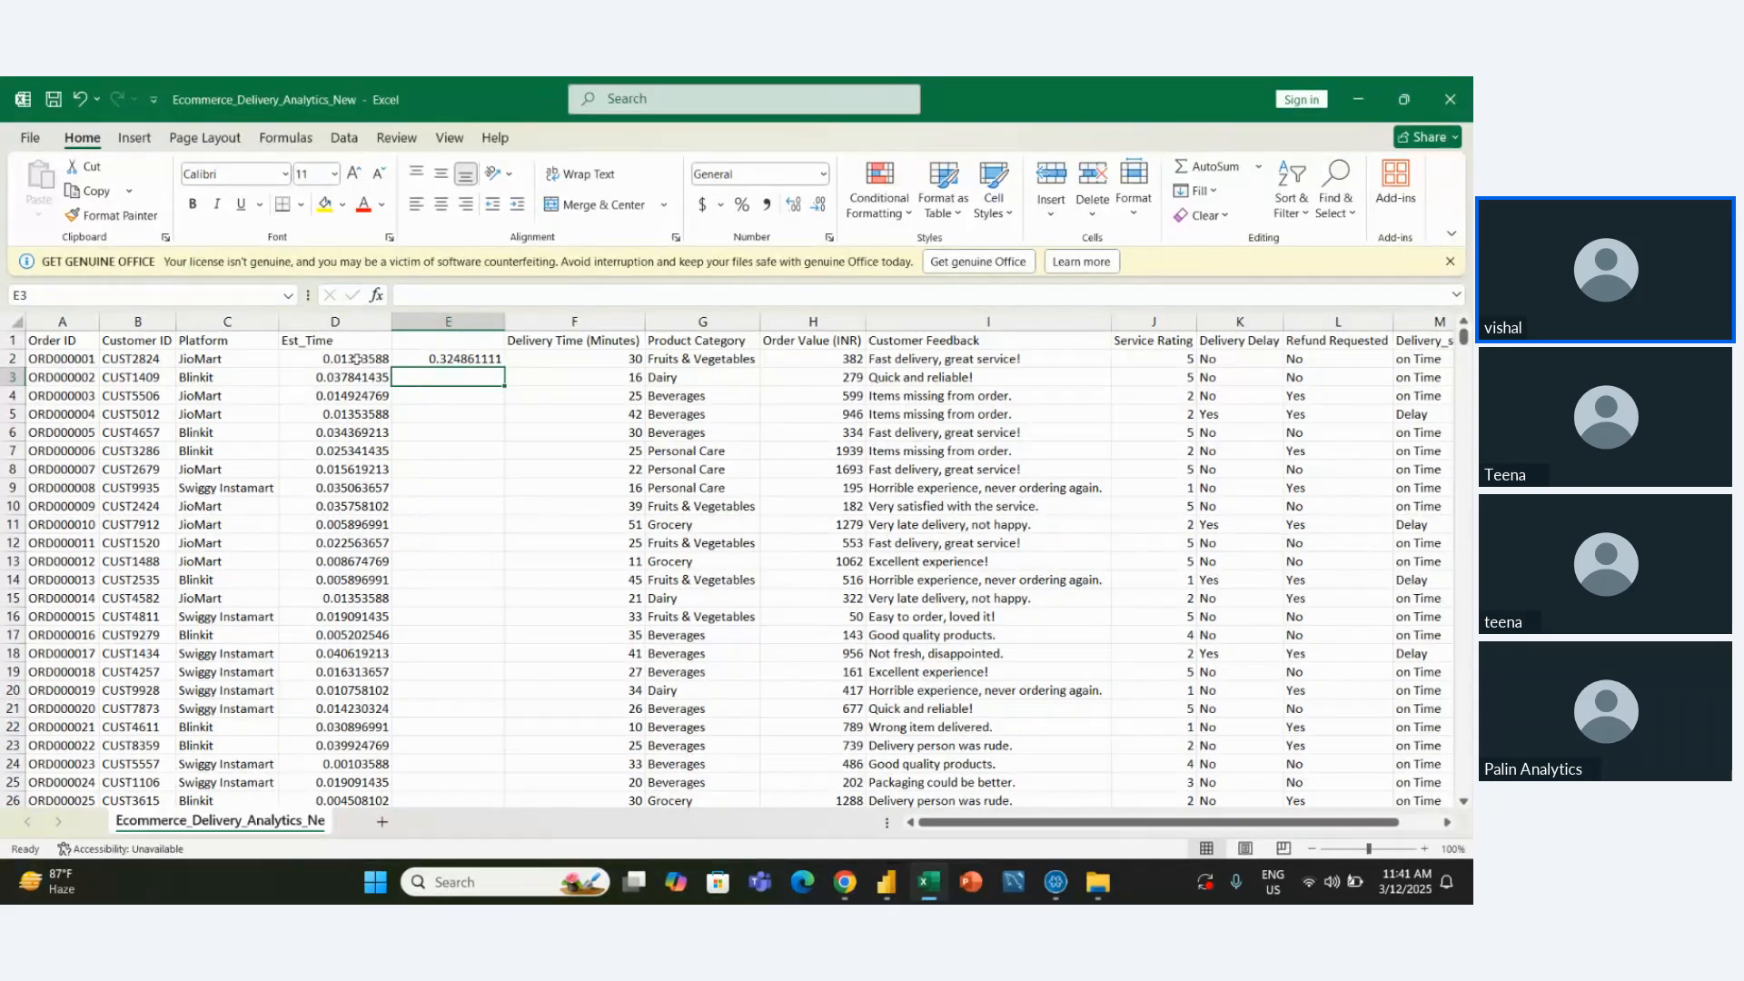
Reduce the number of decimals shown in E2 to two
left_click(432, 358)
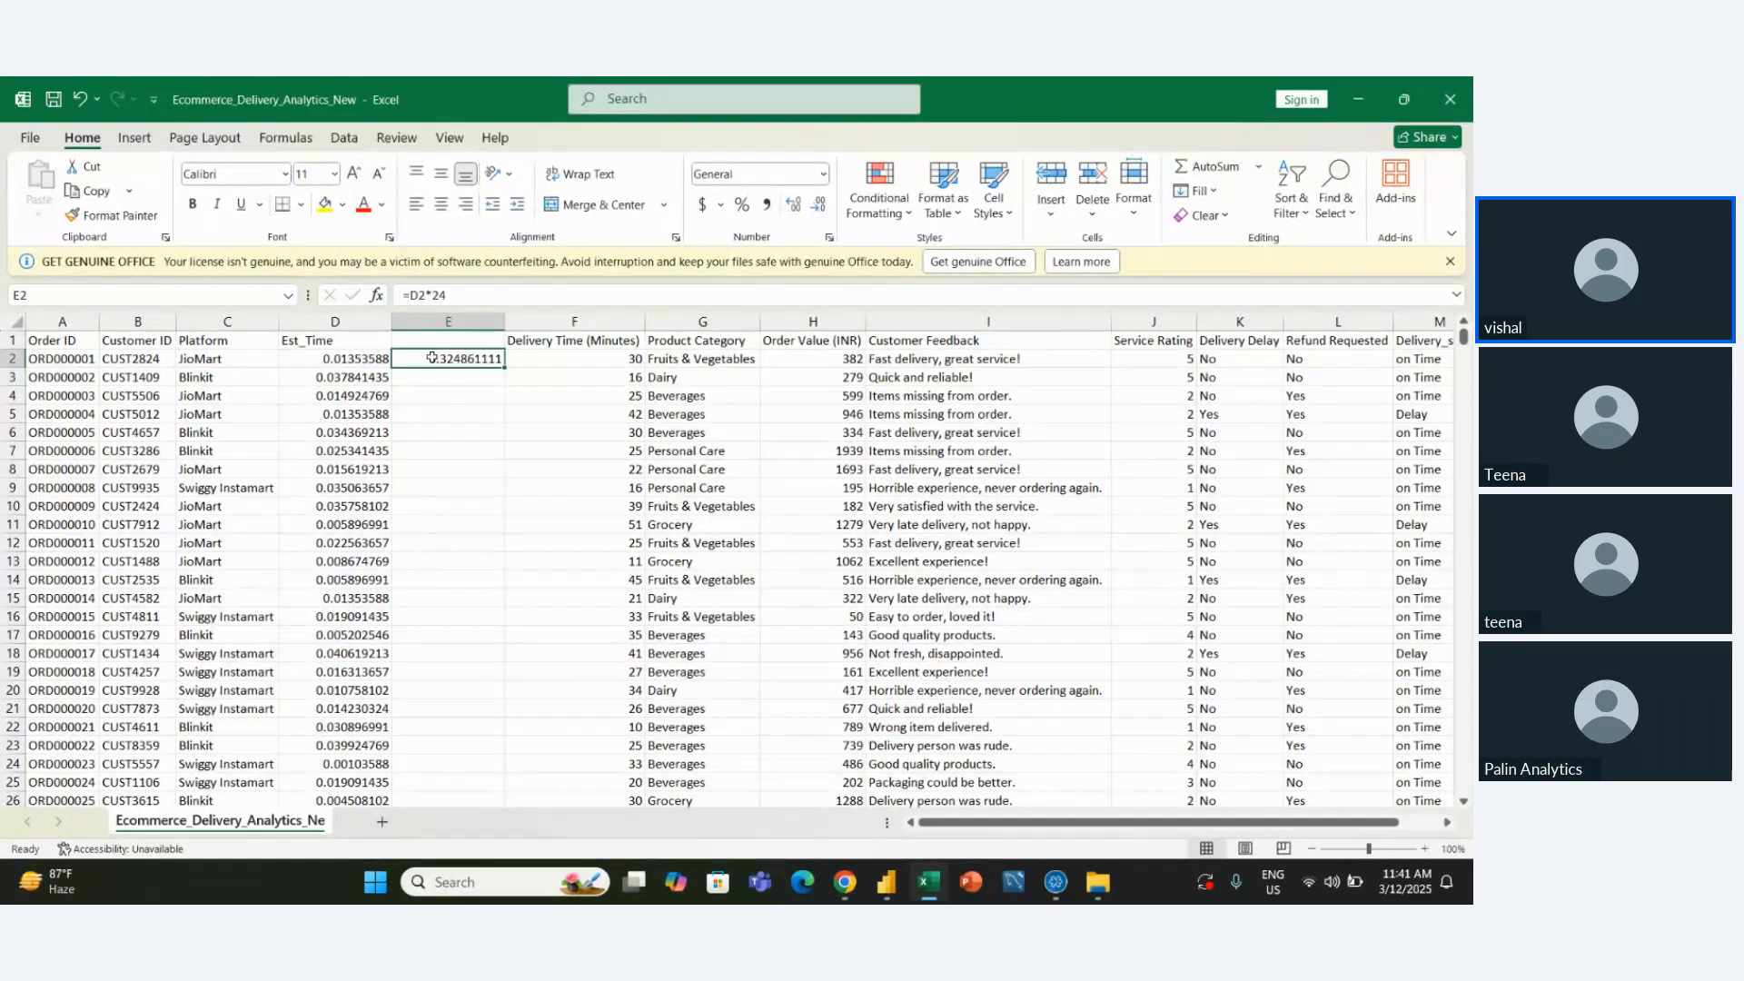
left_click(816, 210)
left_click(816, 210)
left_click(816, 211)
left_click(816, 211)
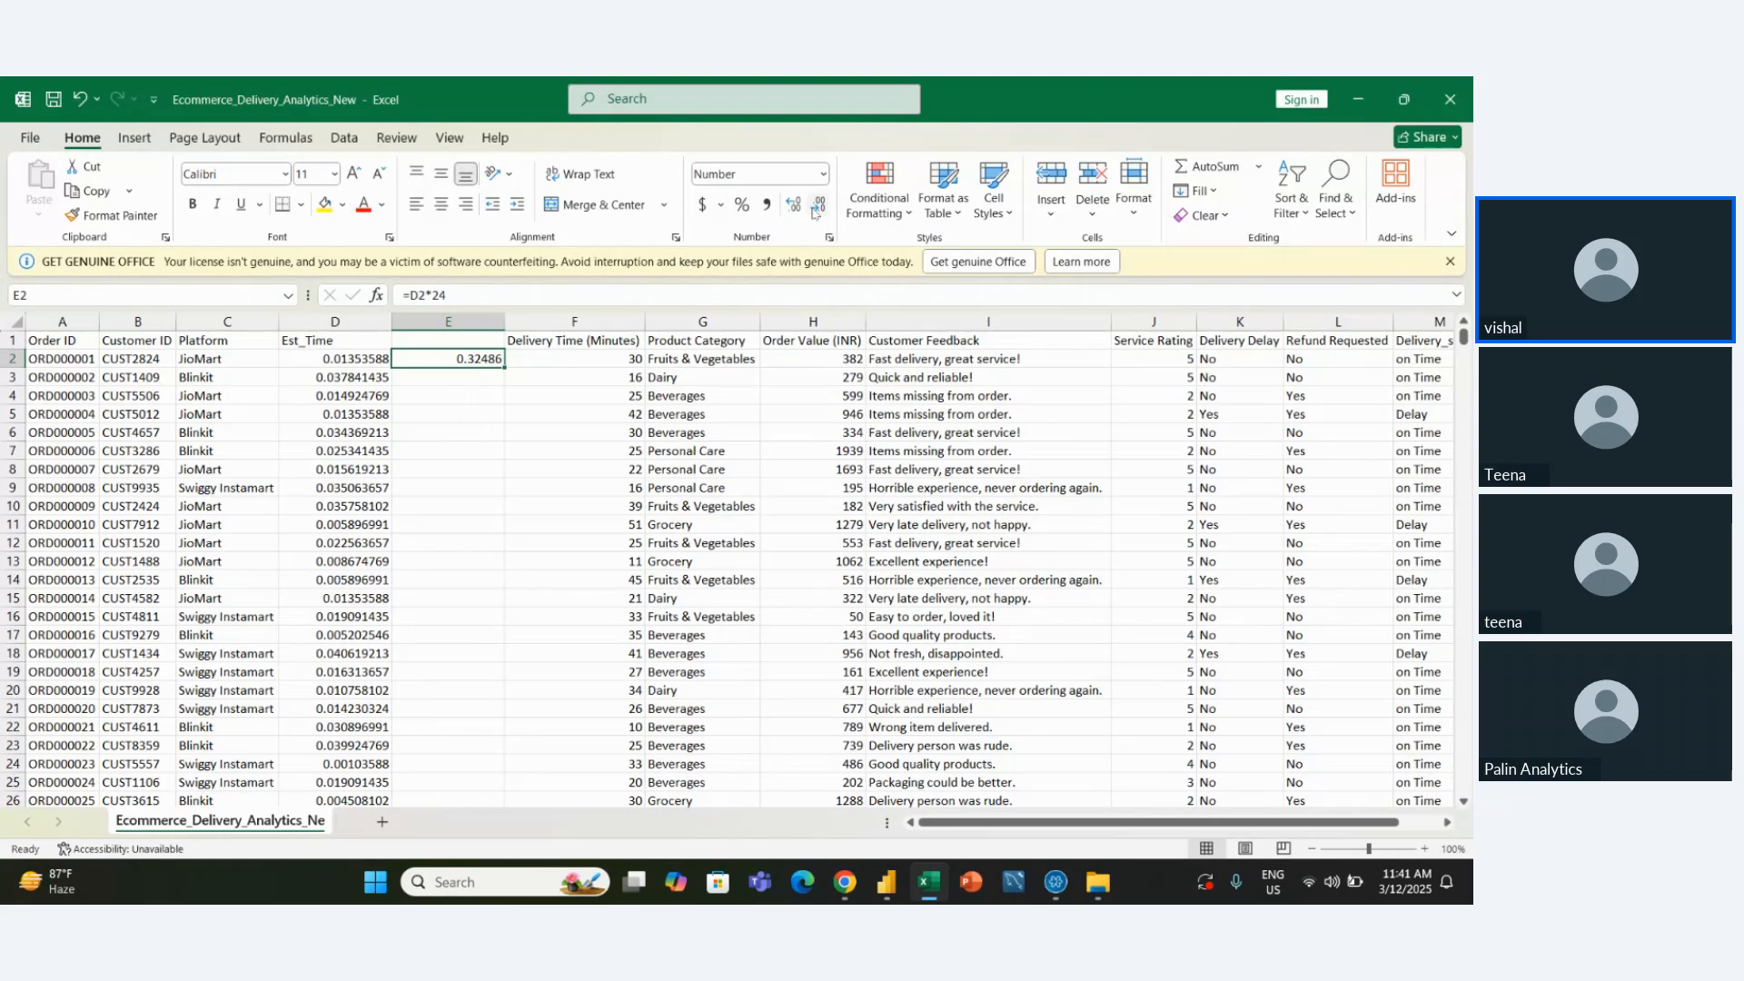
left_click(816, 210)
left_click(816, 210)
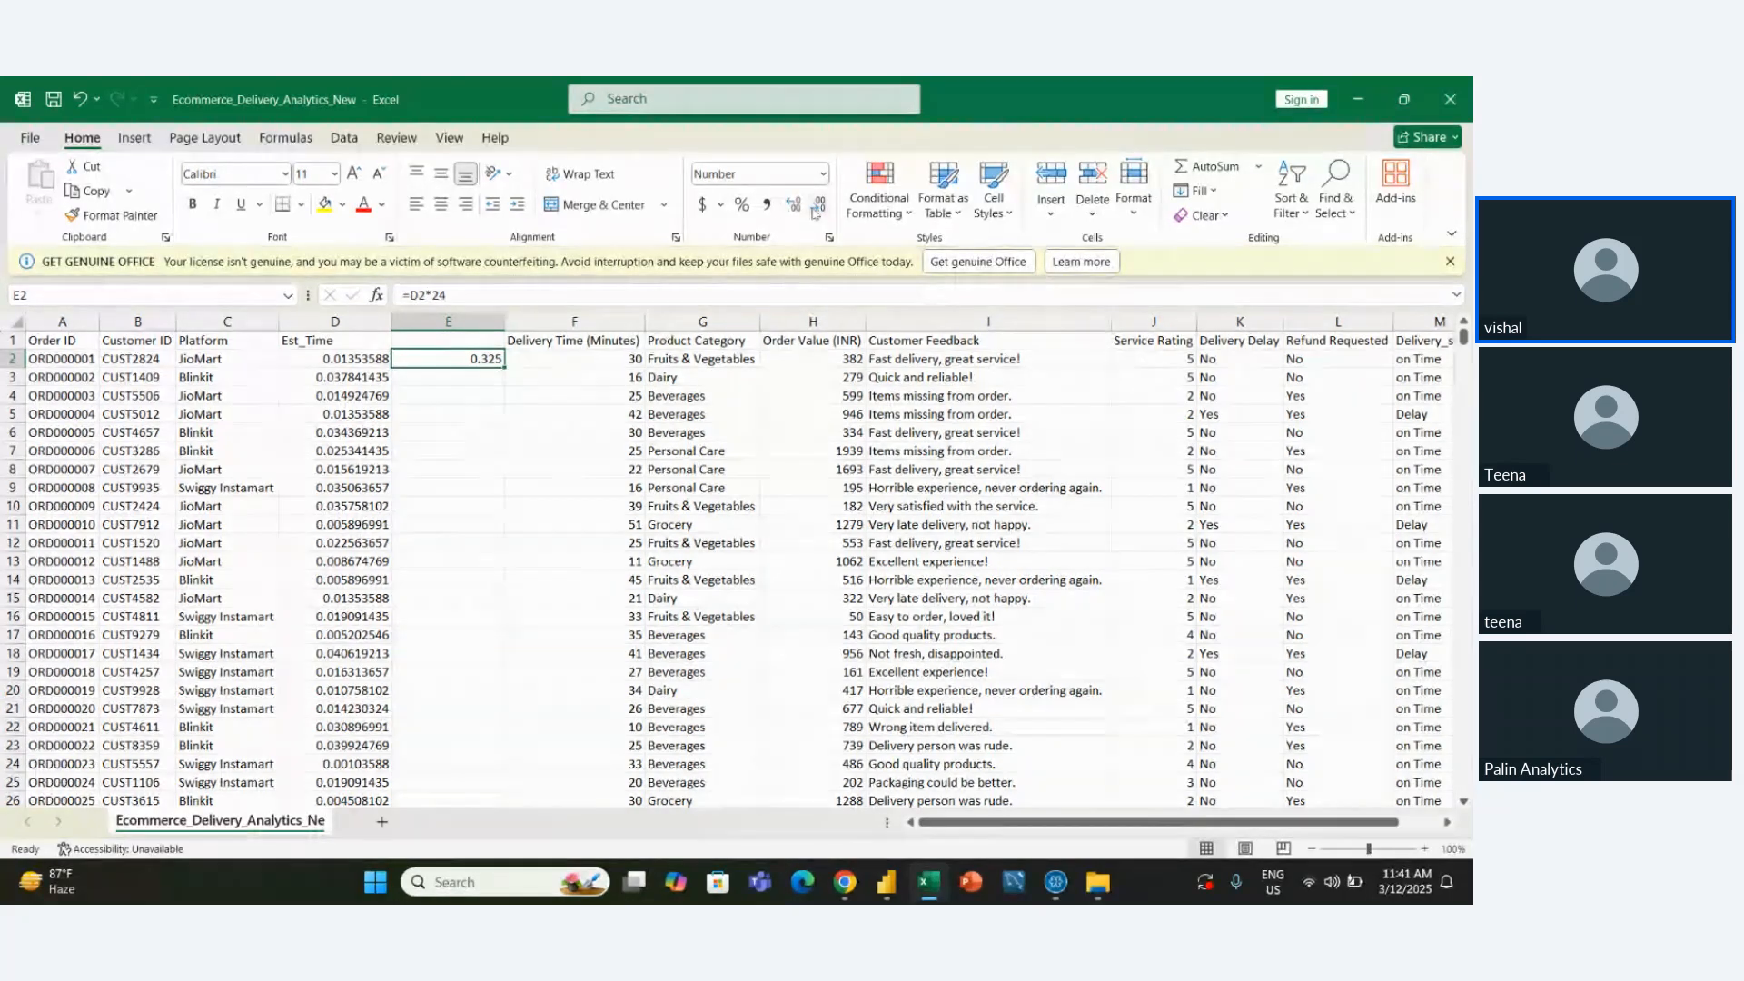
left_click(816, 211)
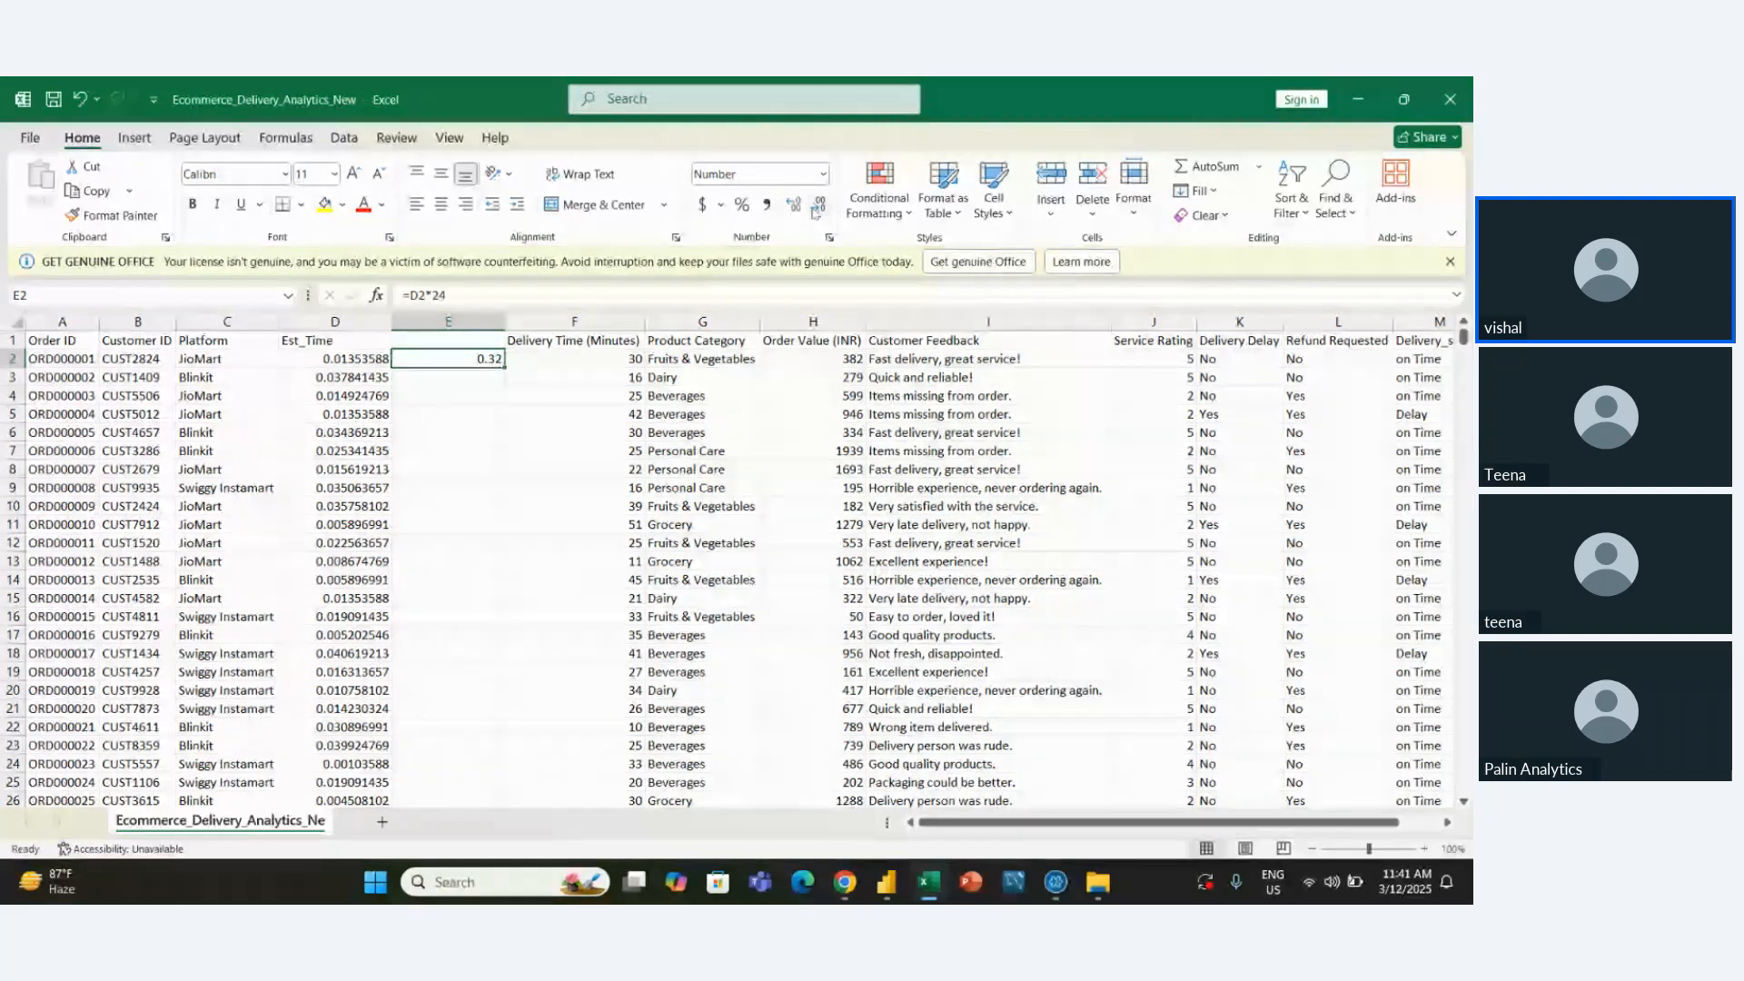
Undo the decimal changes, the E2 formula and the insertion of the blank column
key("ctrl+z")
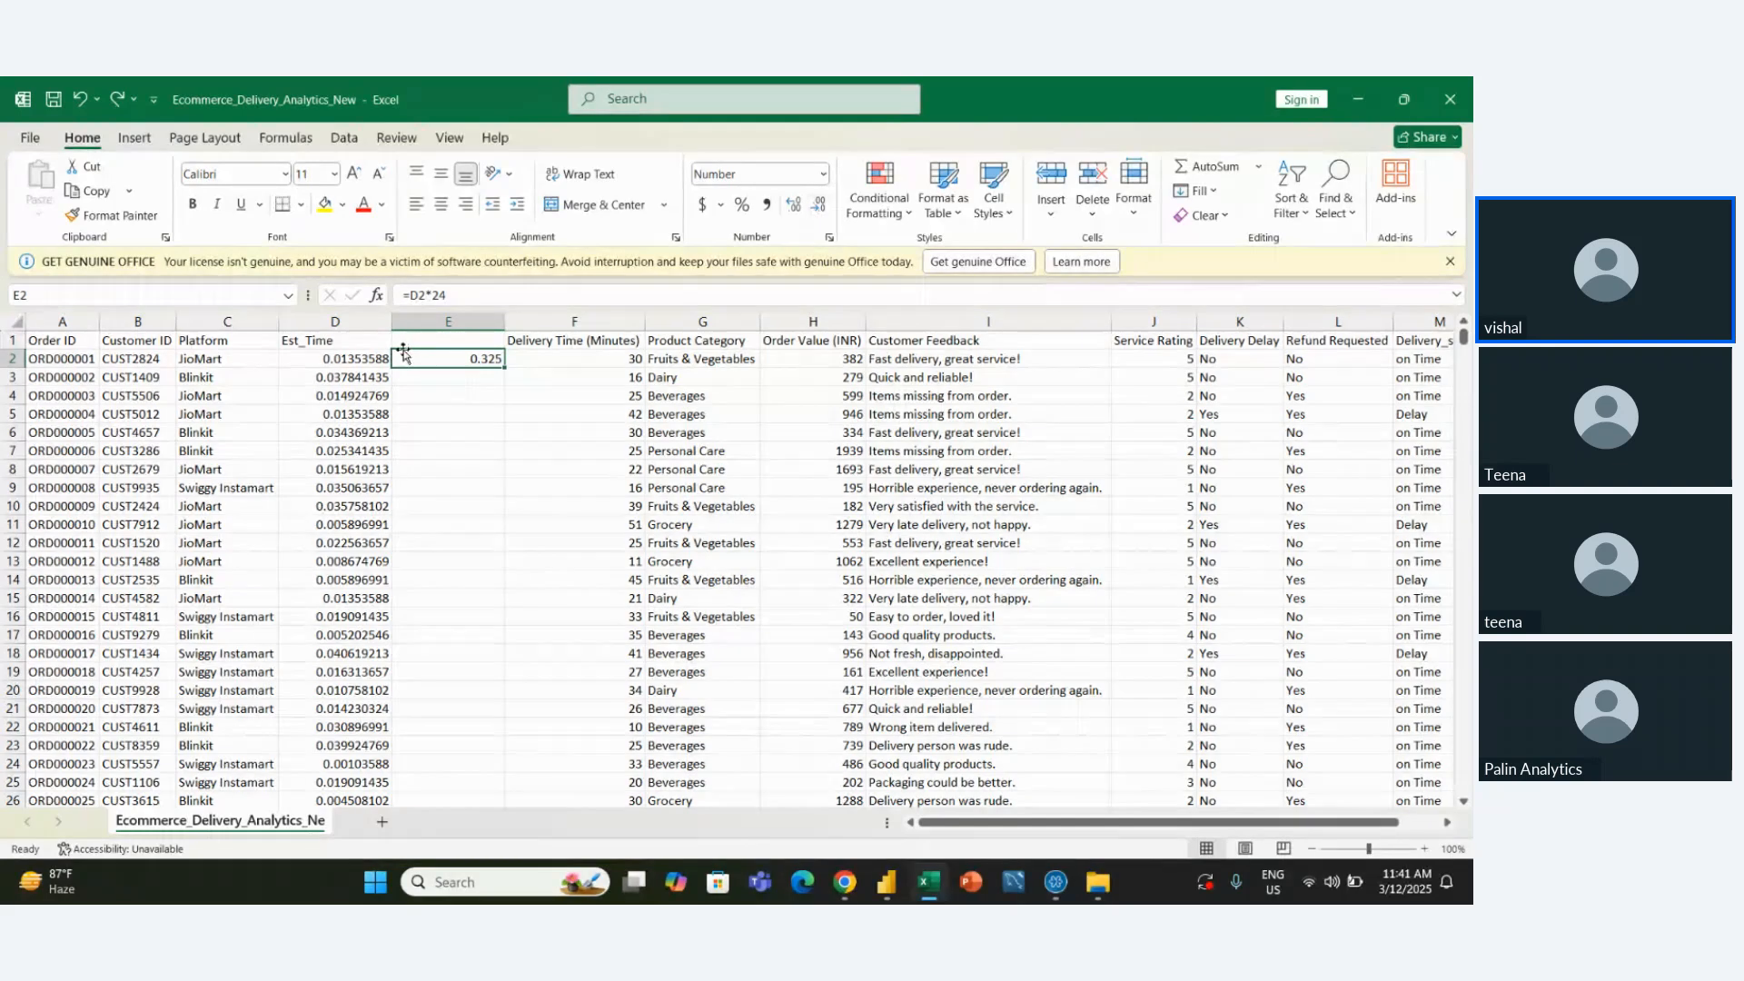
key("ctrl+z")
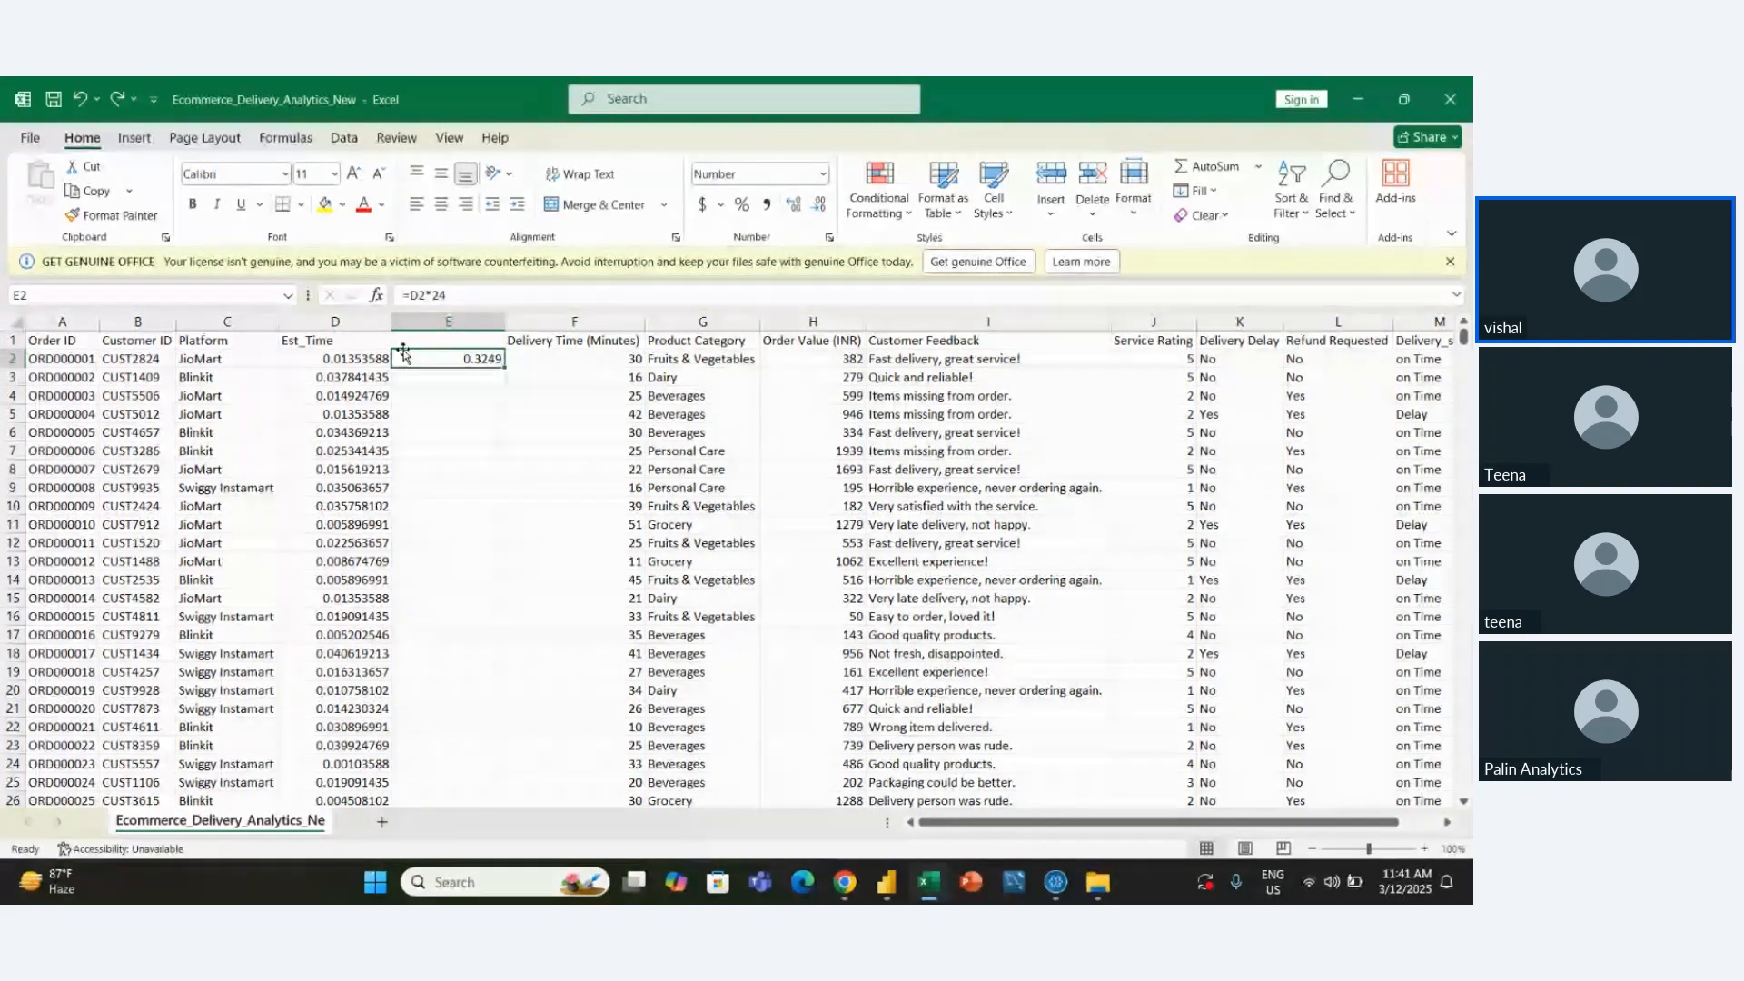
key("ctrl+z")
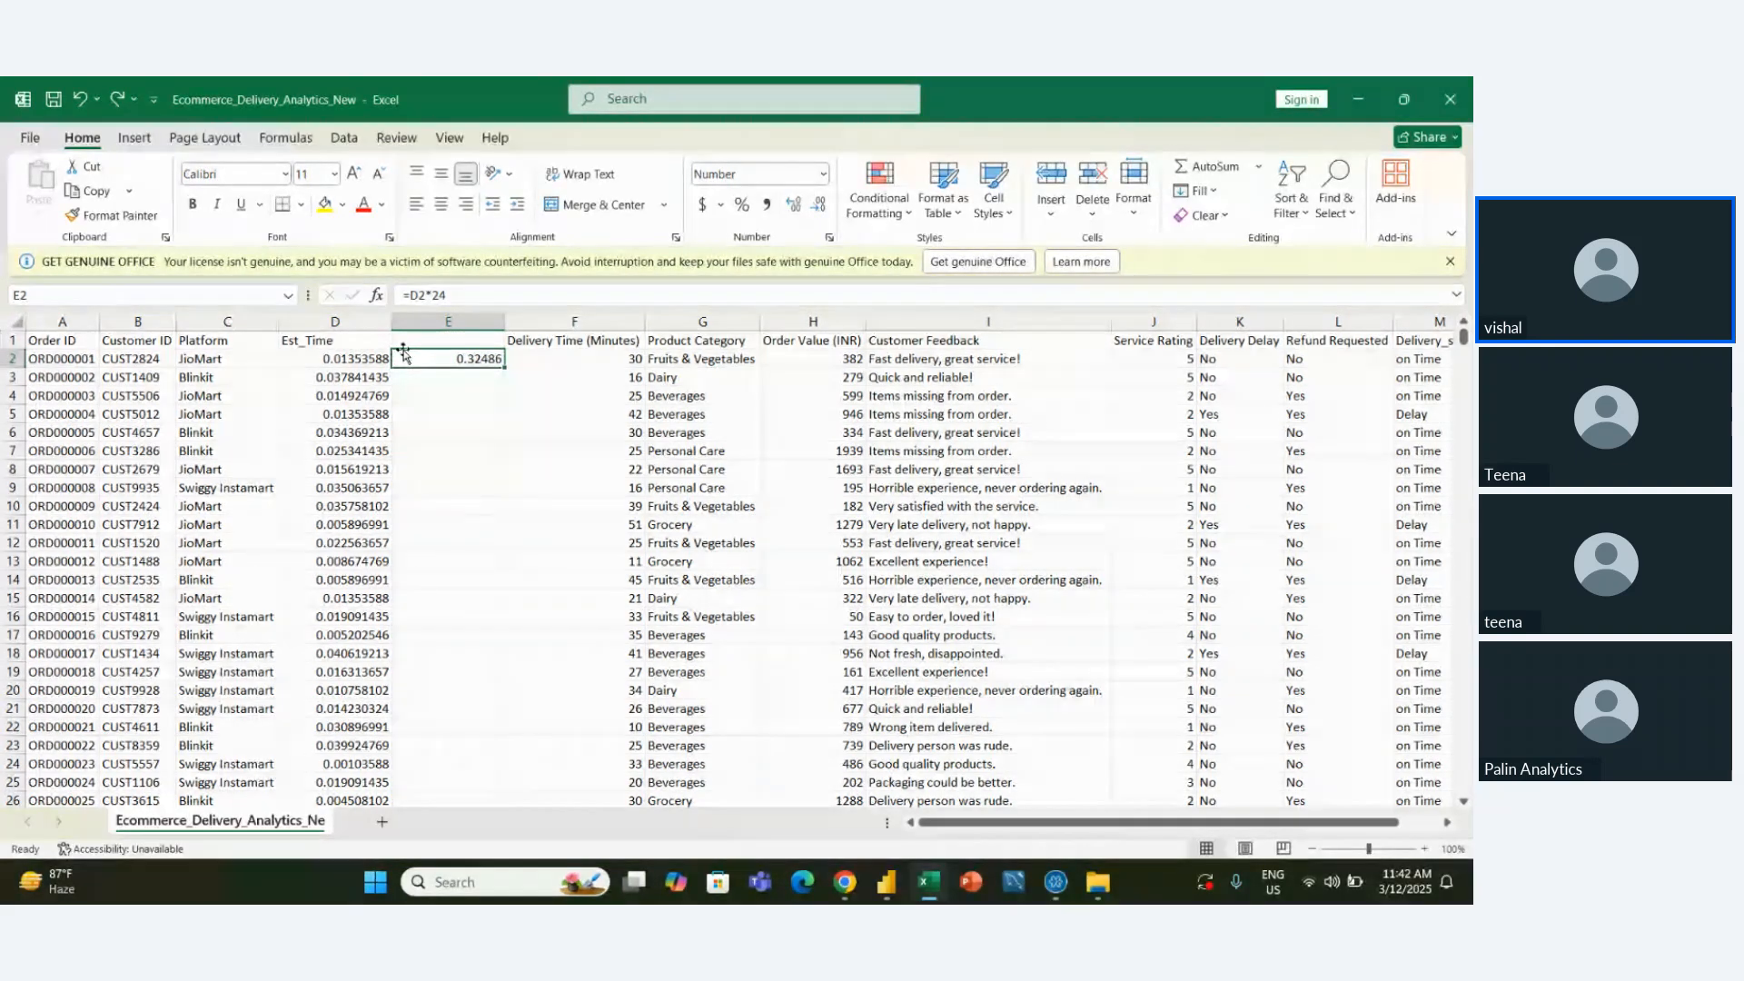
key("ctrl+z")
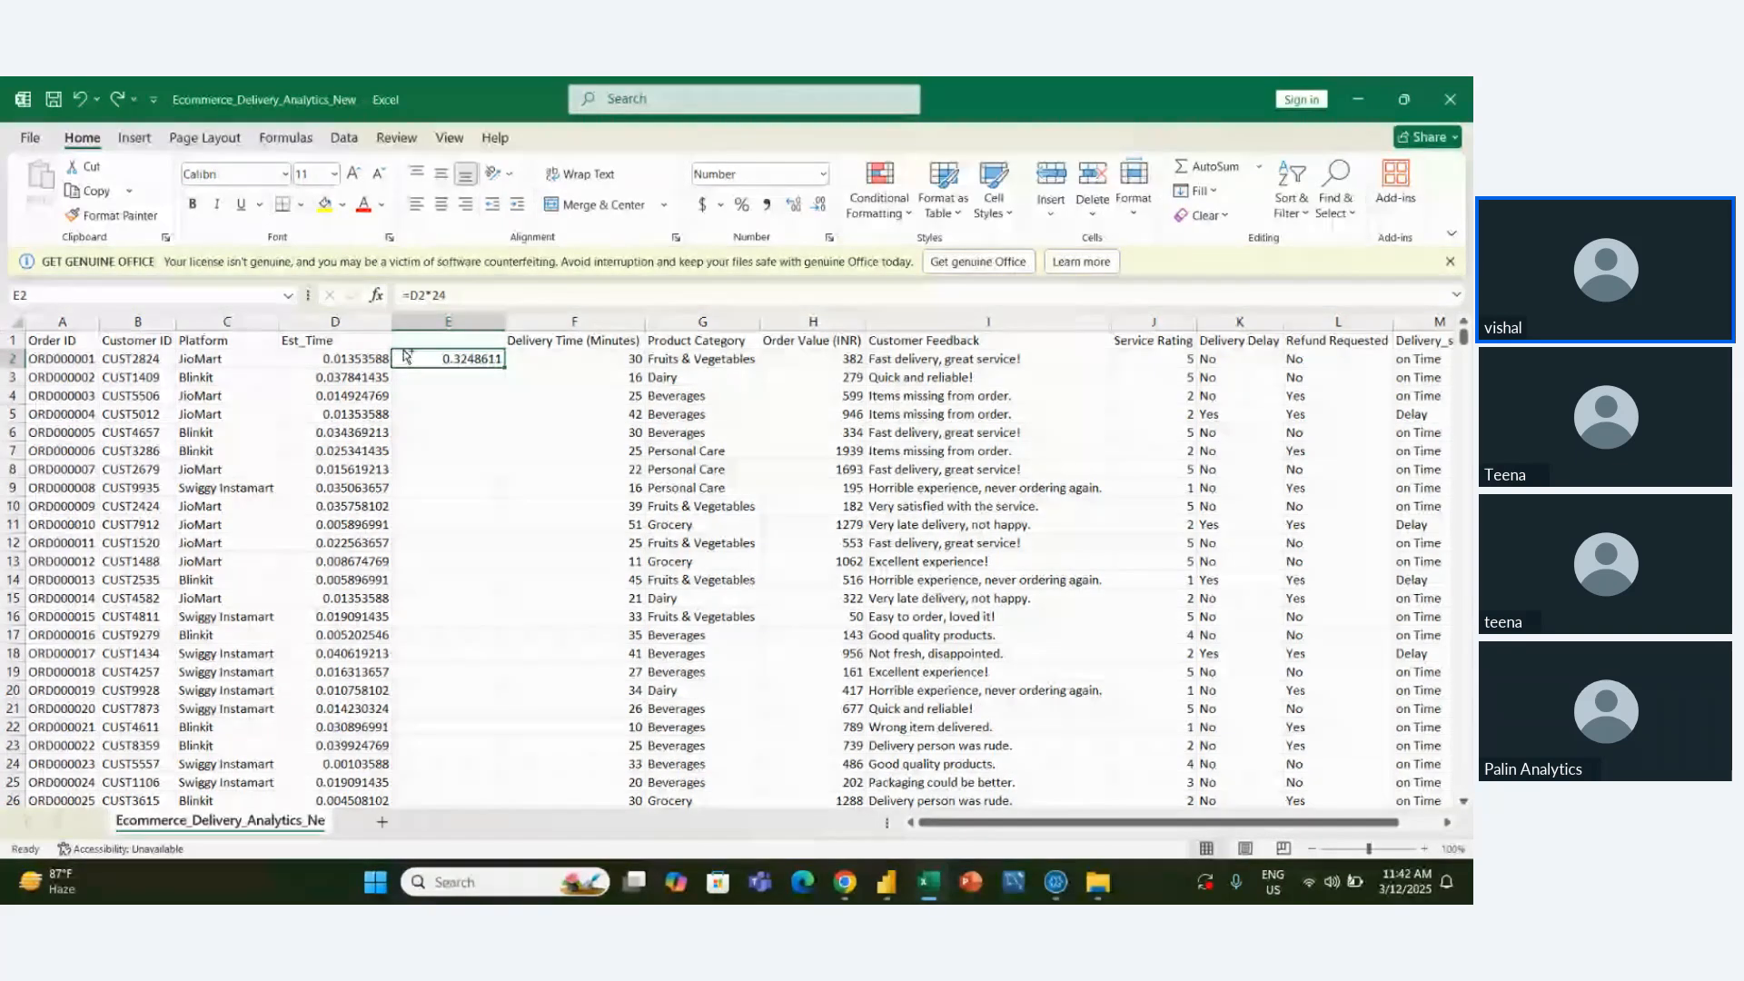
key("ctrl+z")
key("ctrl+z")
key("ctrl+z")
key("ctrl+z")
key("ctrl+z")
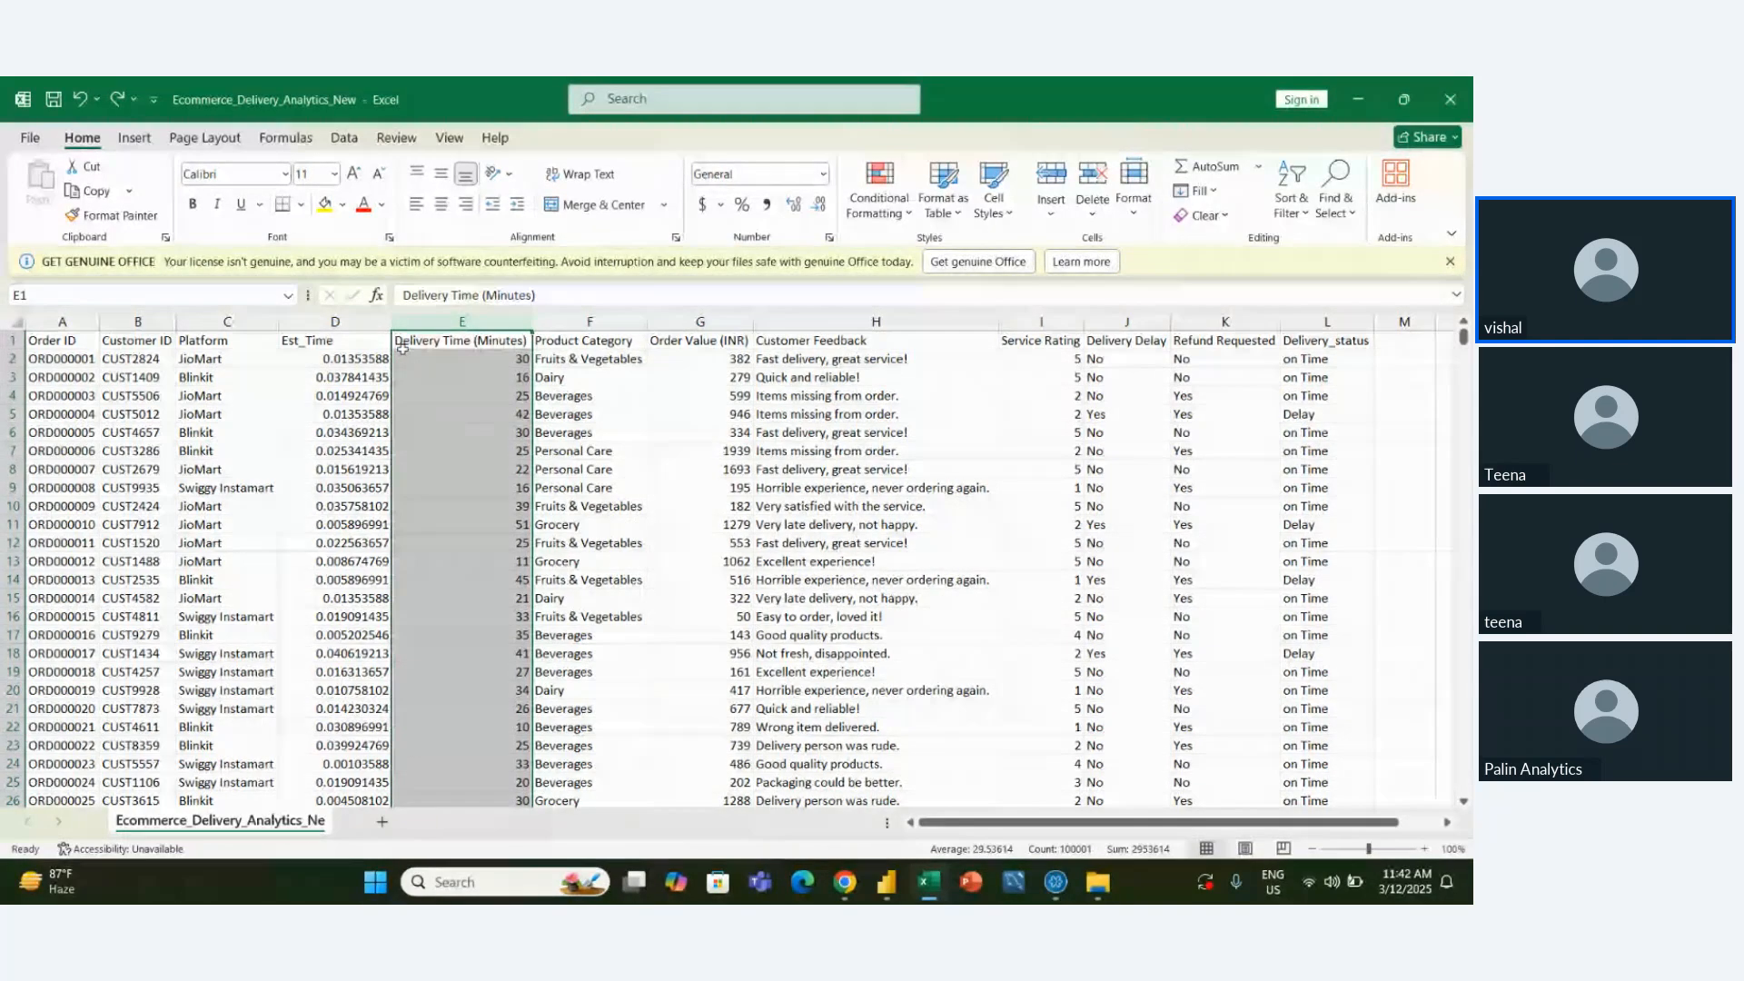
Apply the Time number format to all Est_Time values and check the available time display types without changing them
left_click(339, 359)
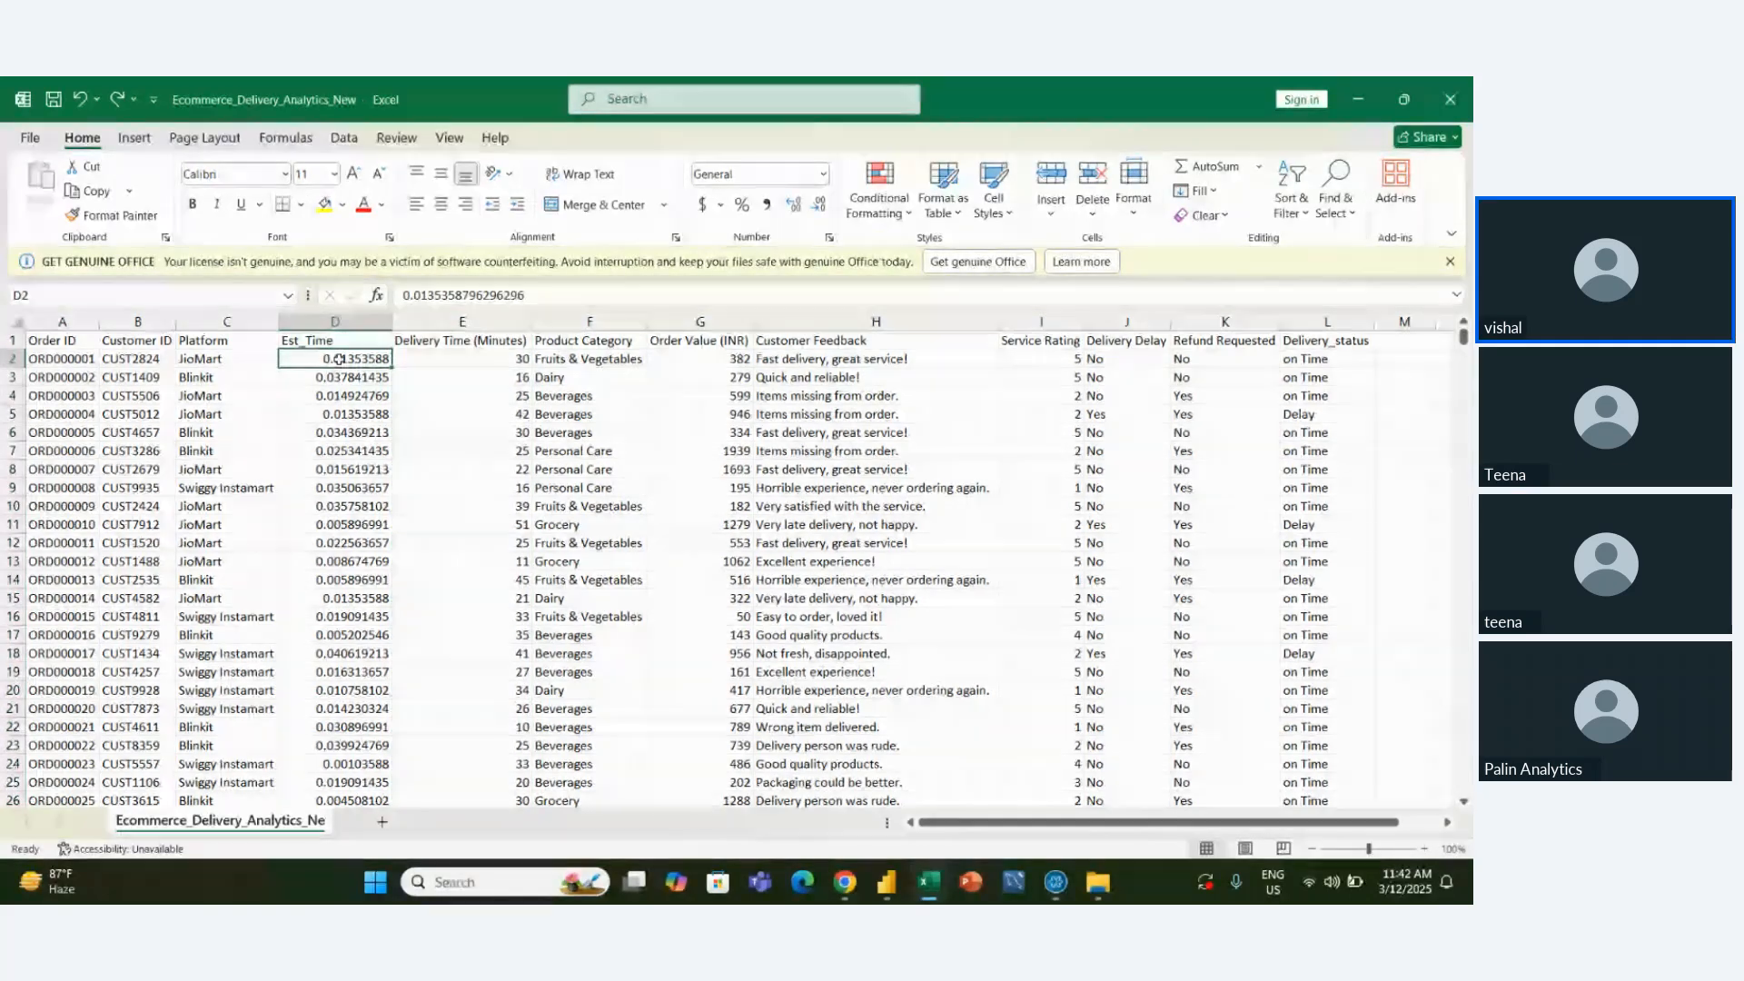
key("ctrl+shift+Down")
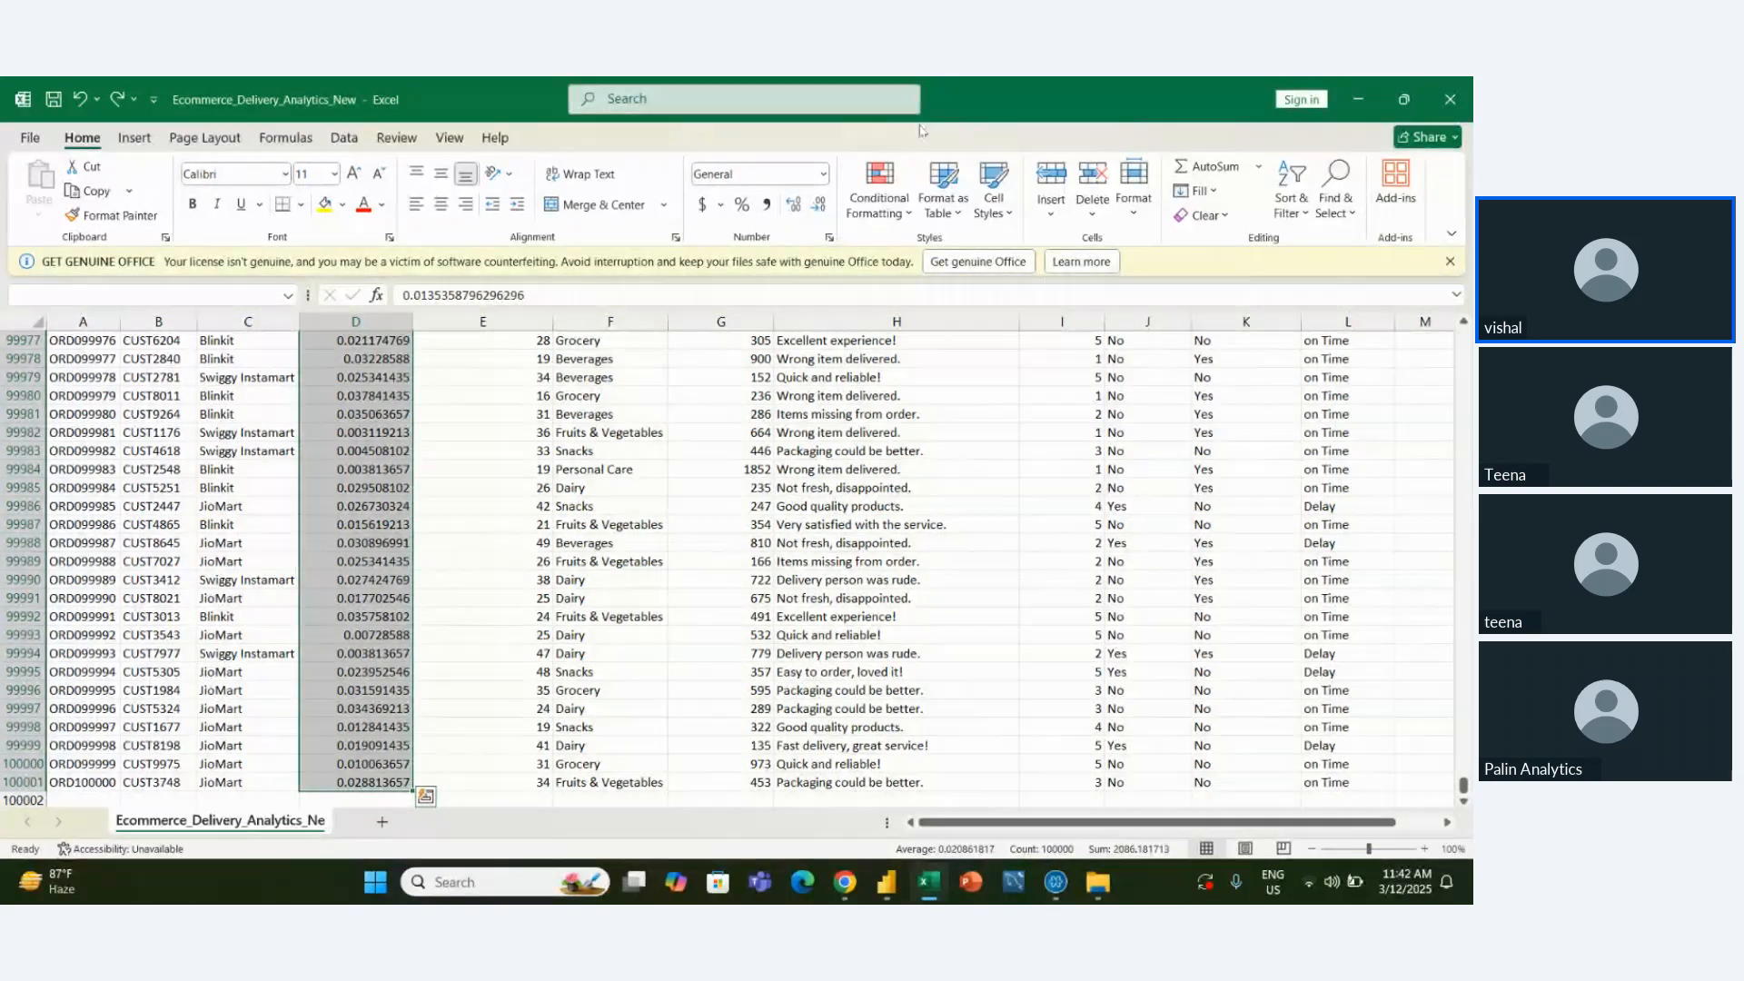
left_click(822, 175)
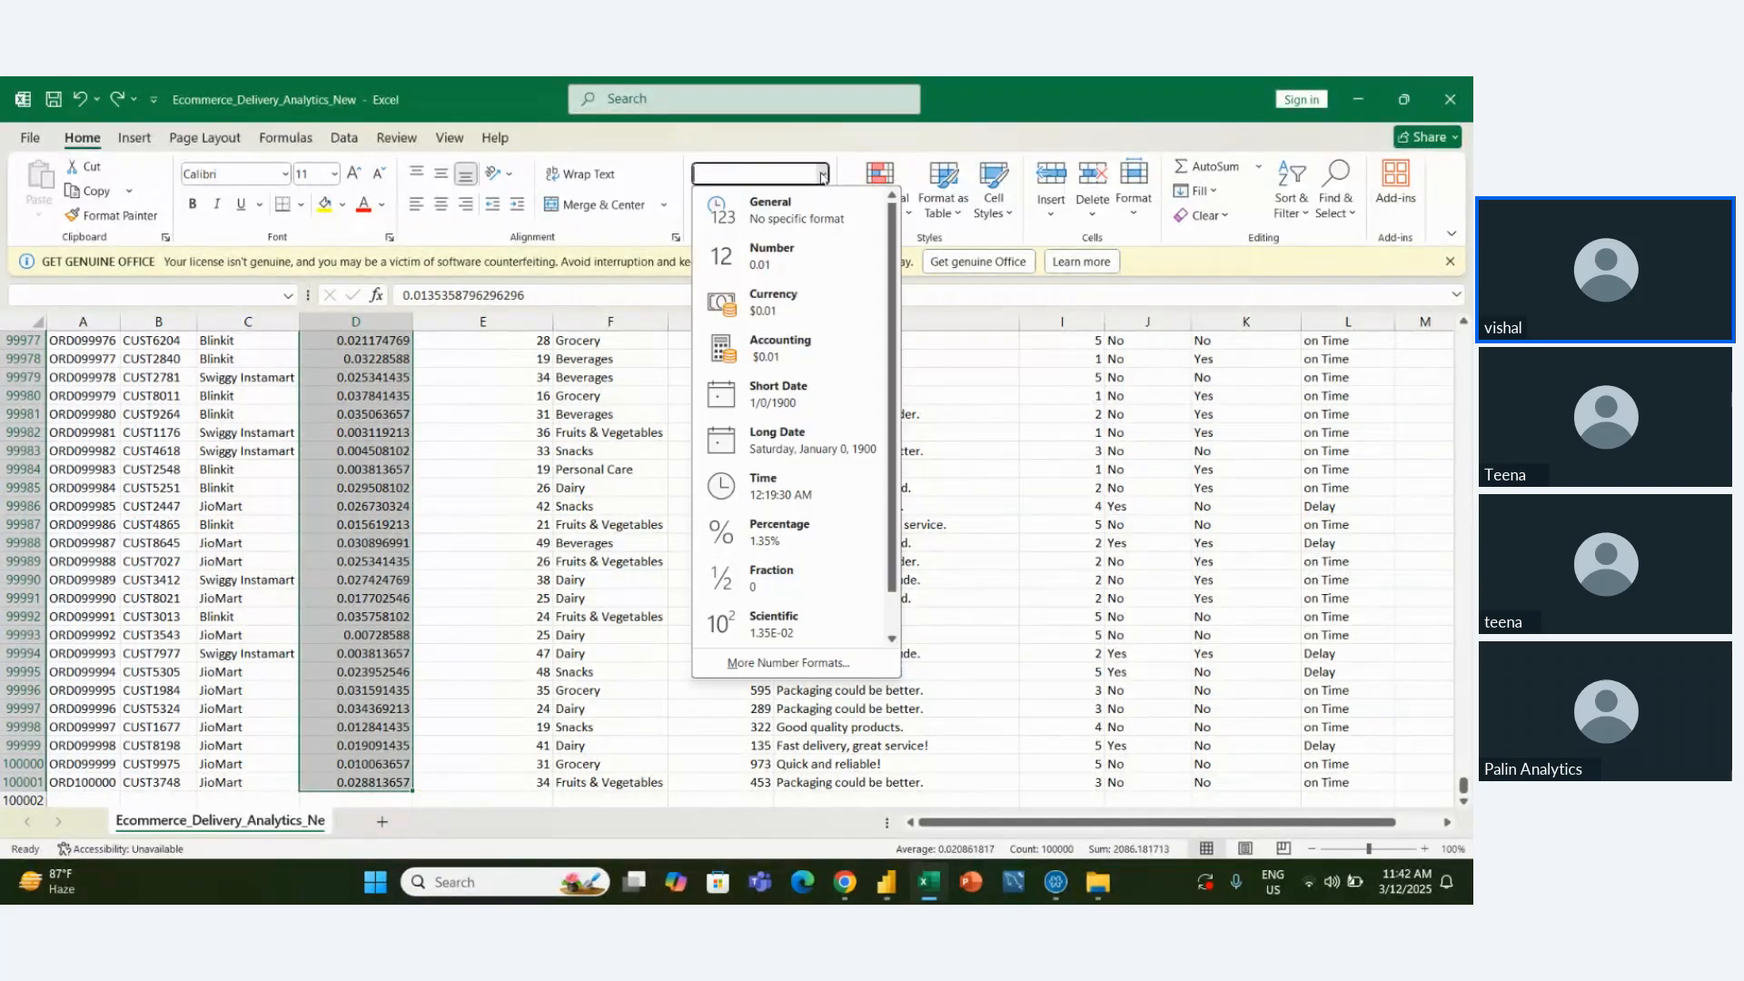
left_click(772, 491)
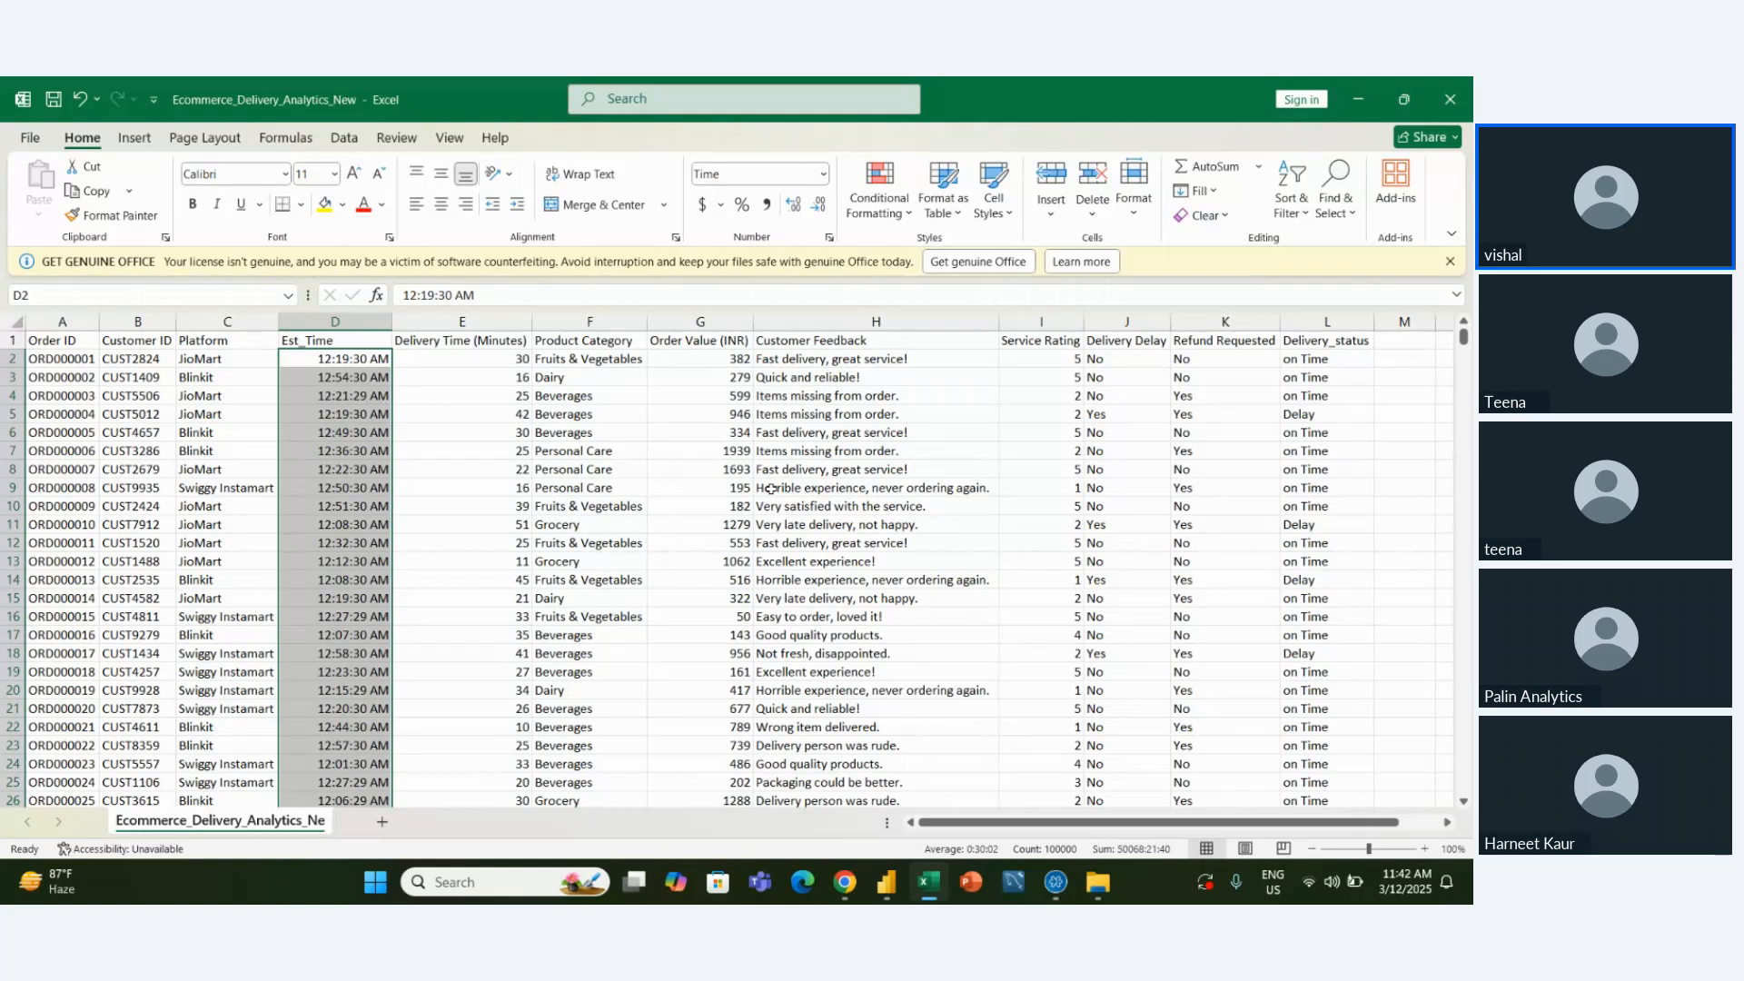
key("ctrl+1")
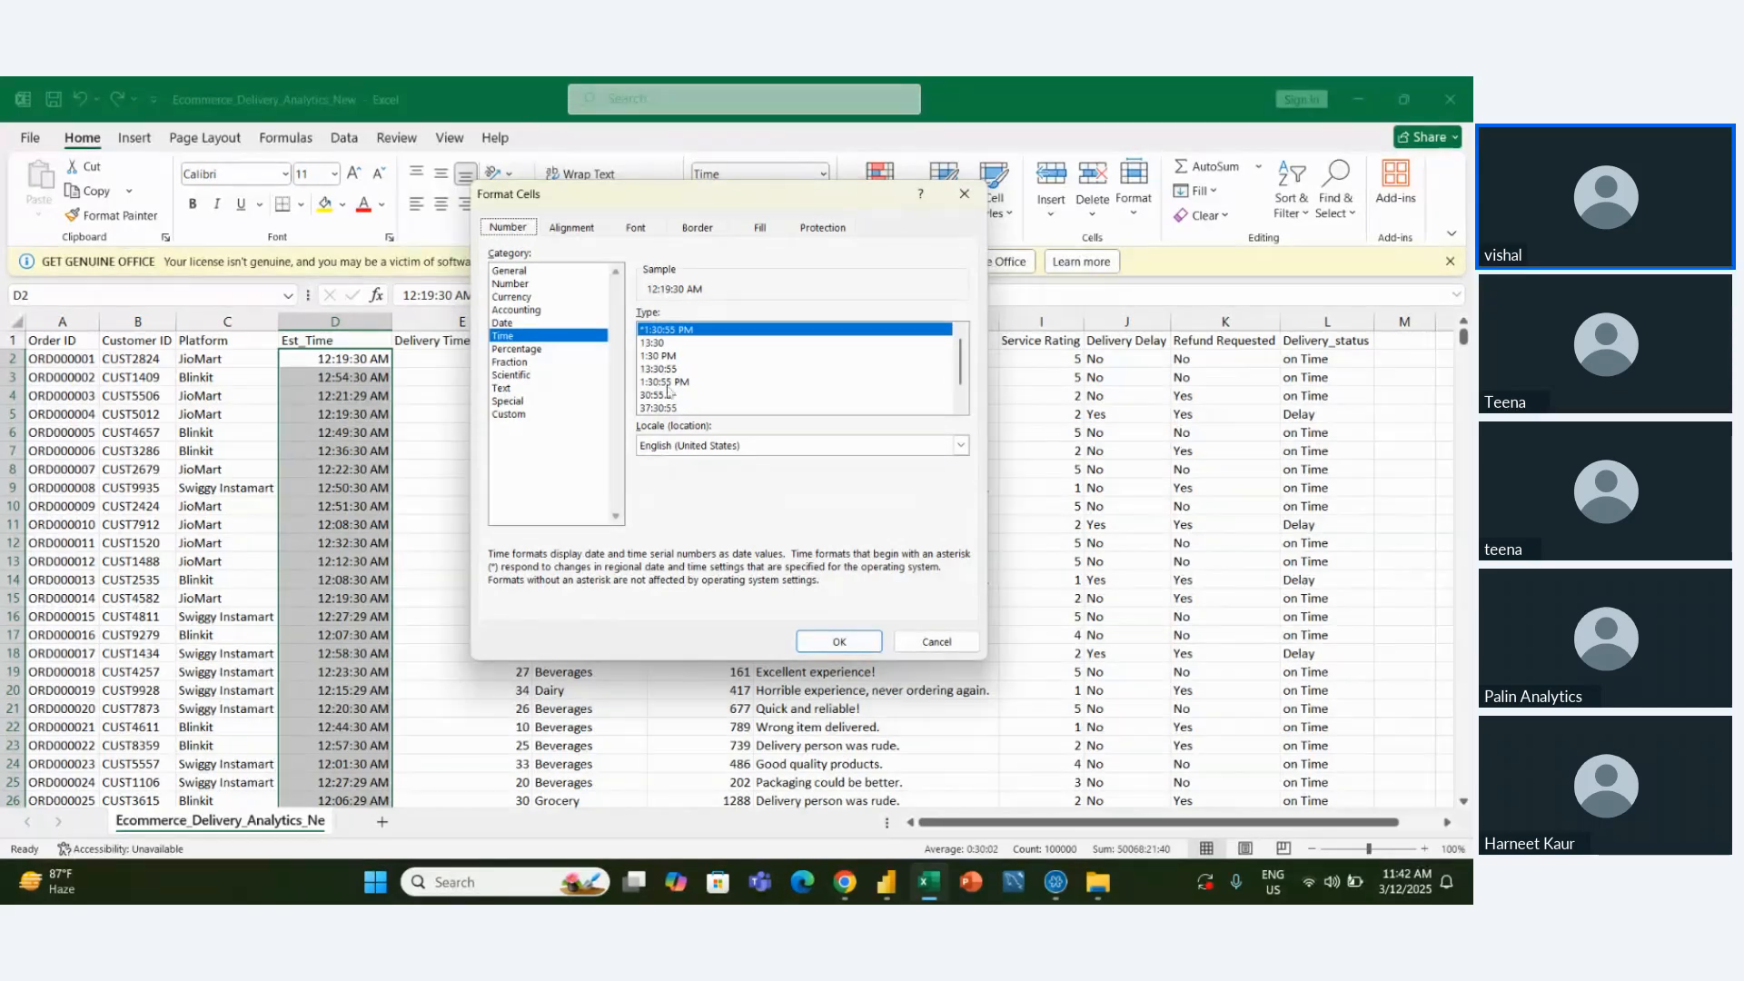
left_click(926, 647)
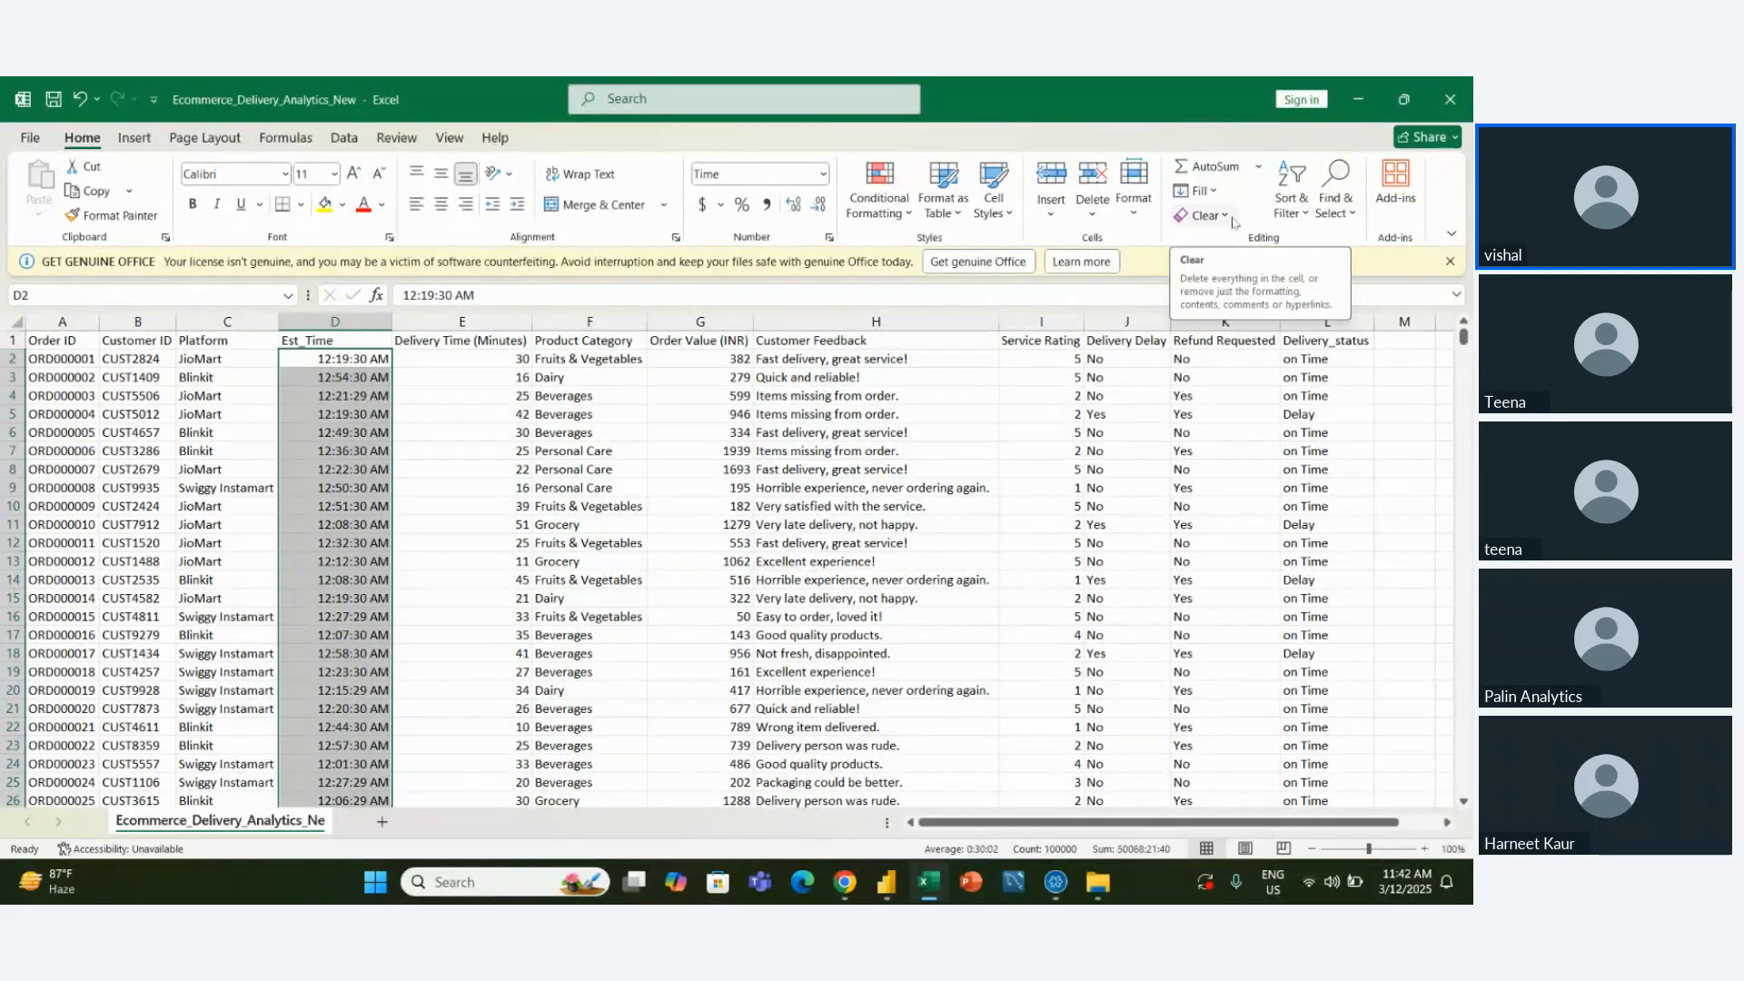
Close the workbook without saving its changes and reopen Ecommerce_Delivery_Analytics_New from Excel's recent files
left_click(1449, 102)
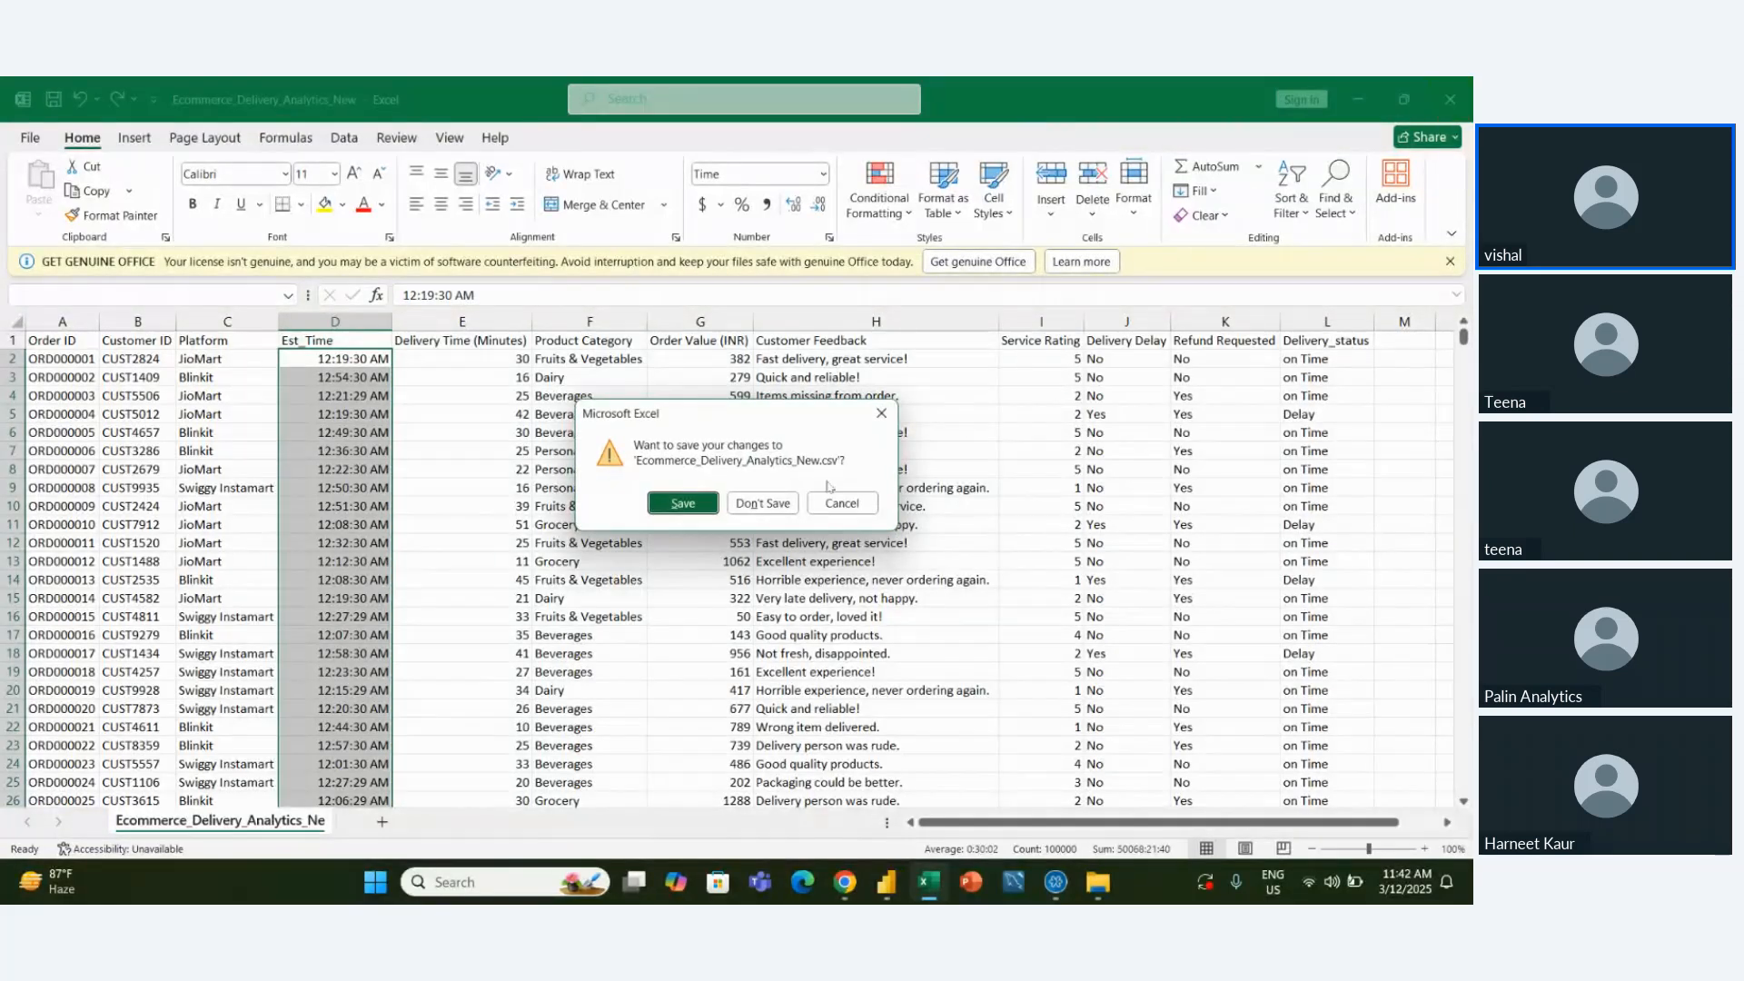
left_click(762, 509)
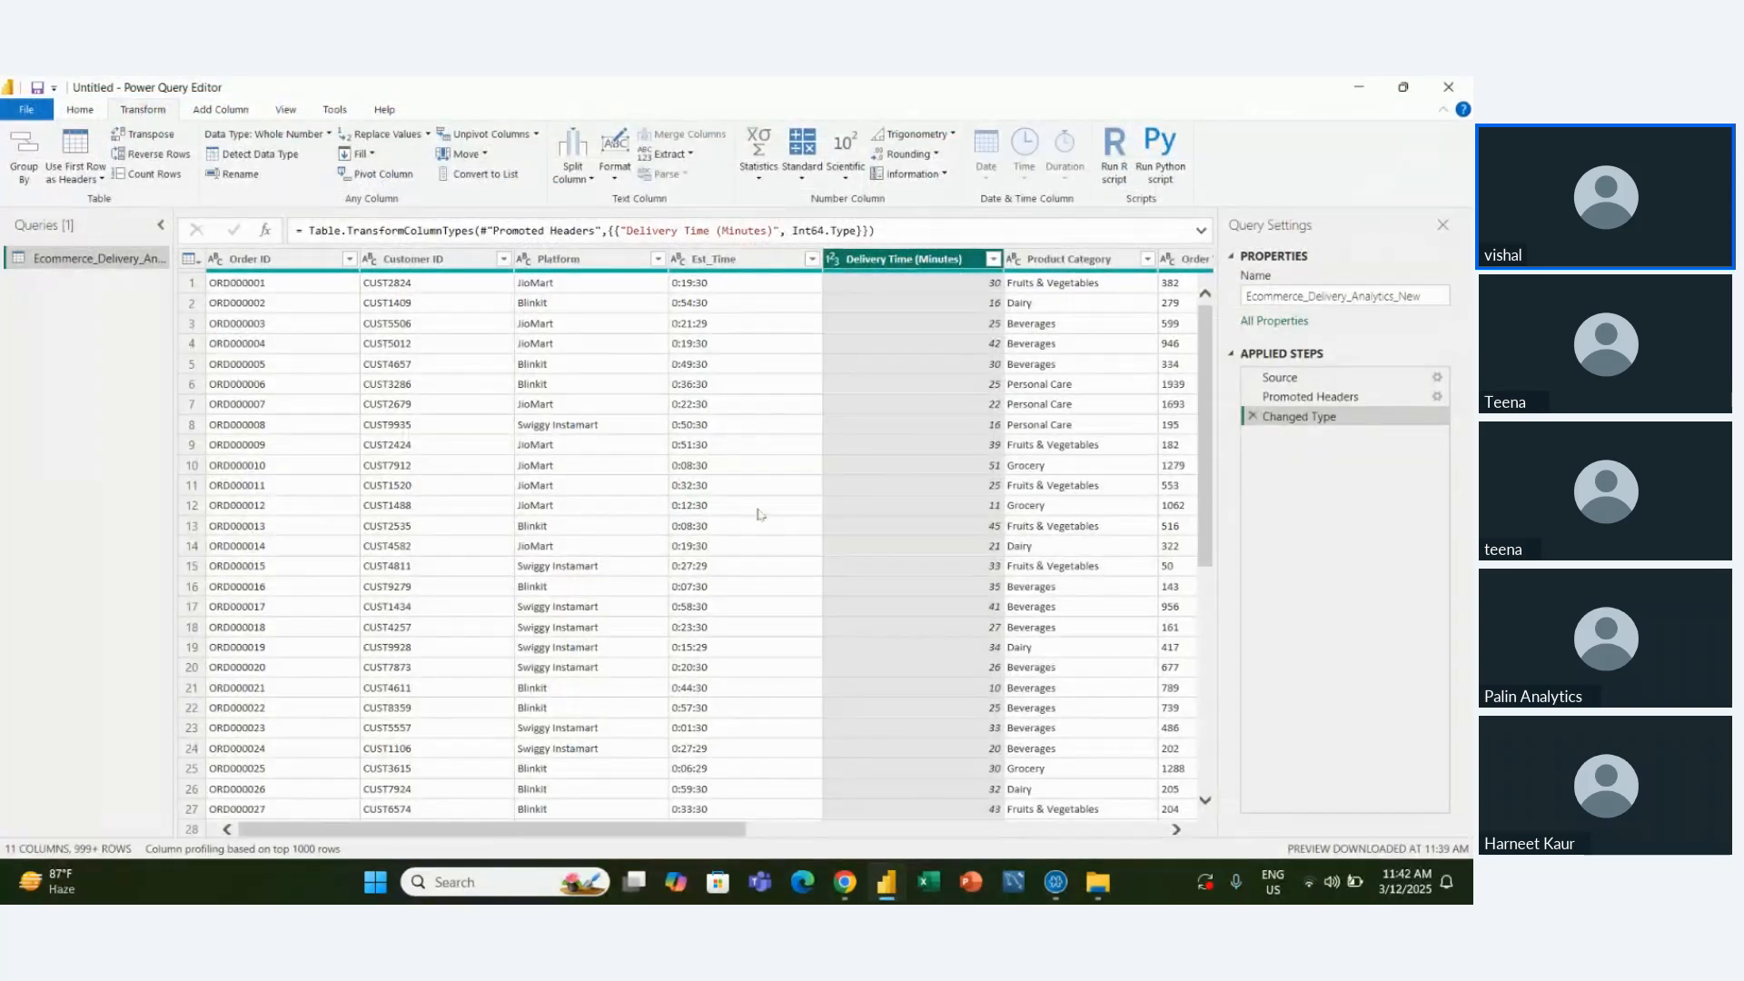
left_click(928, 882)
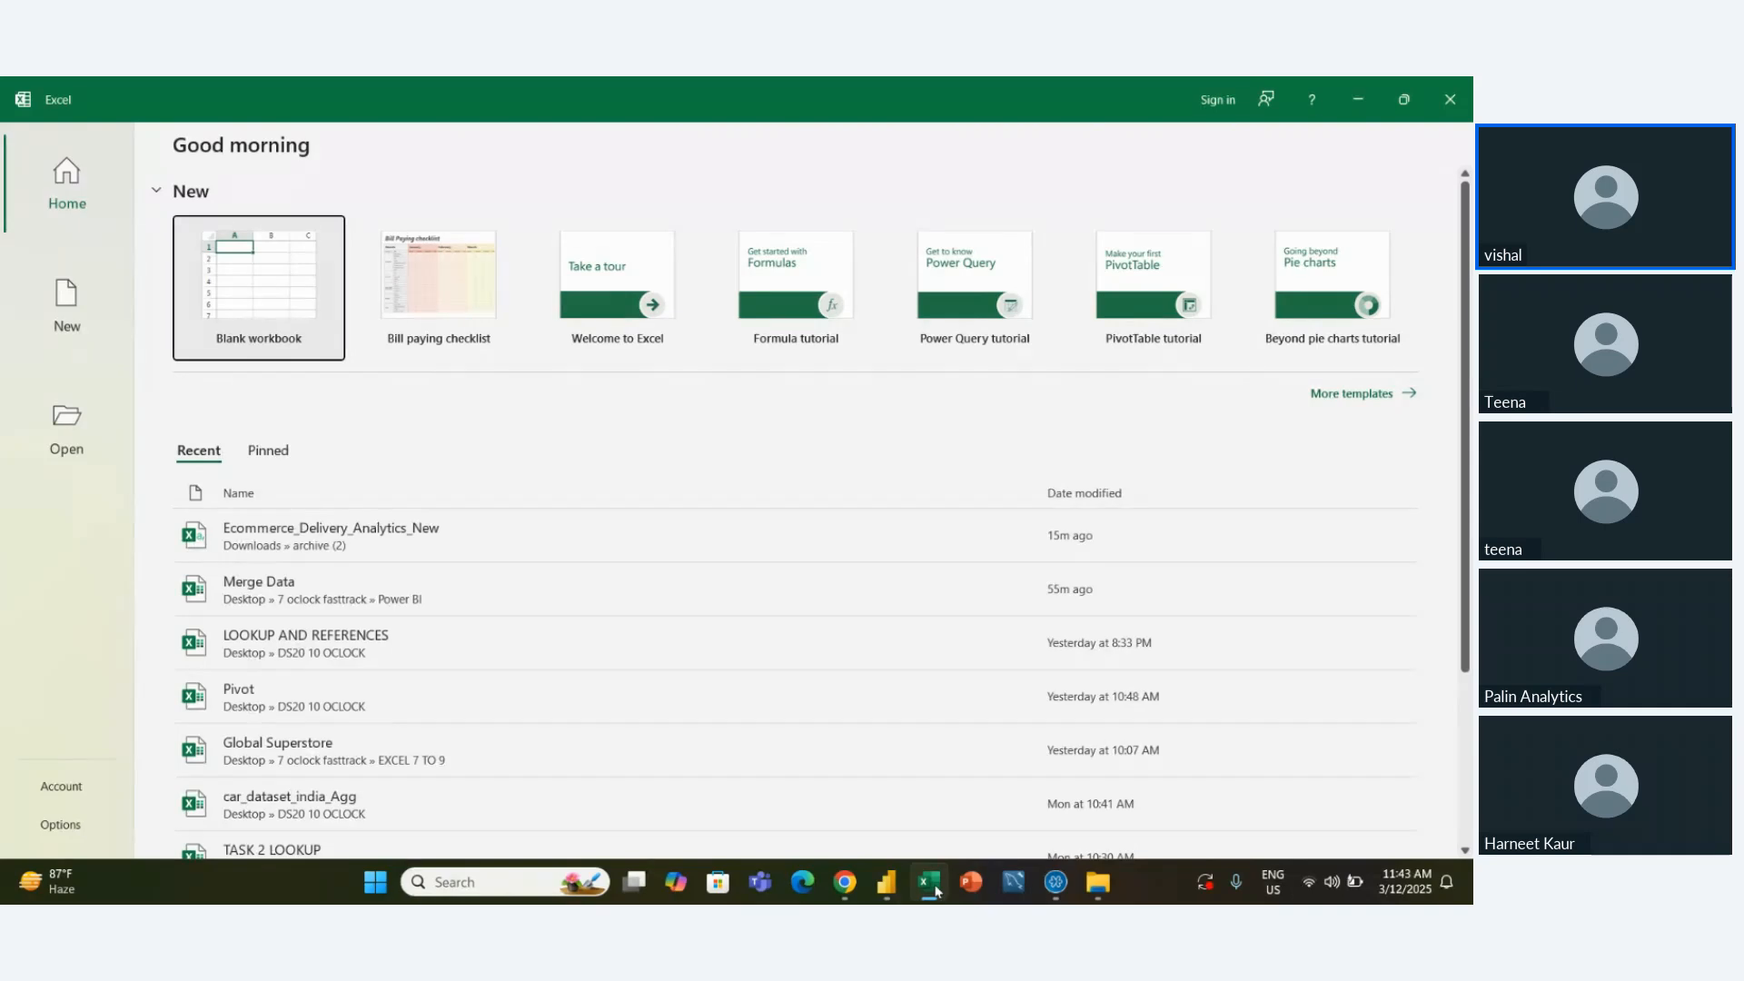
left_click(313, 533)
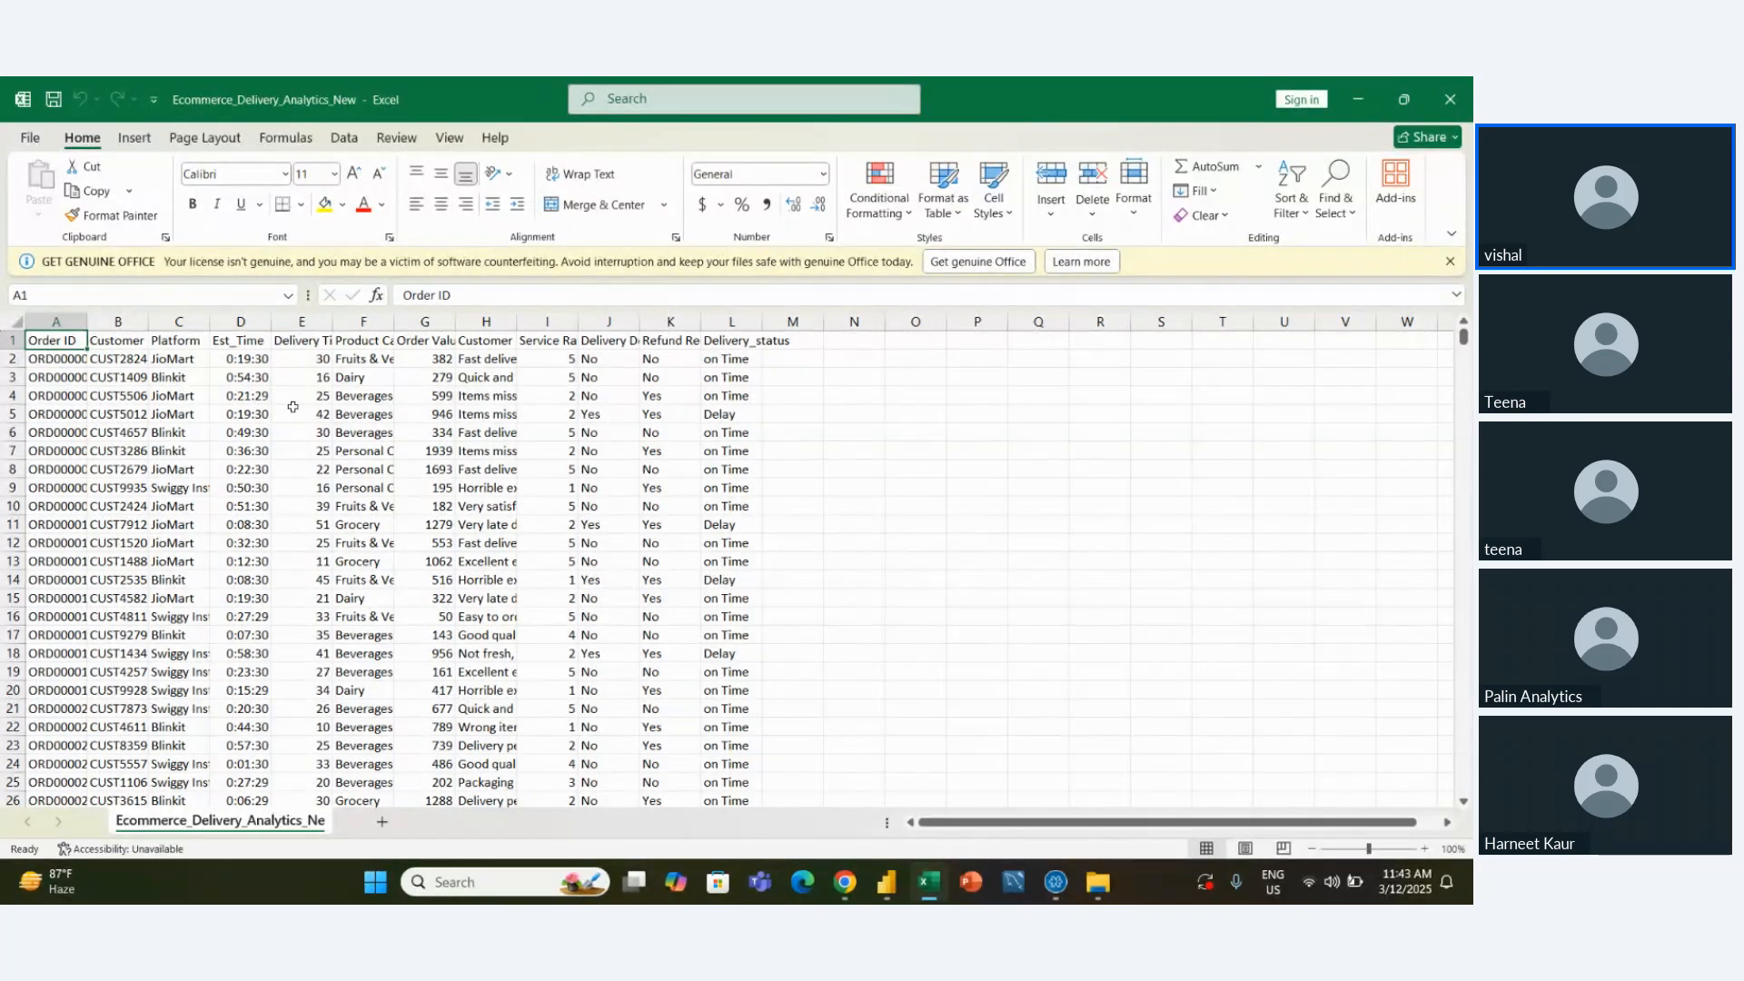
Insert a blank column between Est_Time and Delivery Time (Minutes) in the reopened workbook
left_click(284, 317)
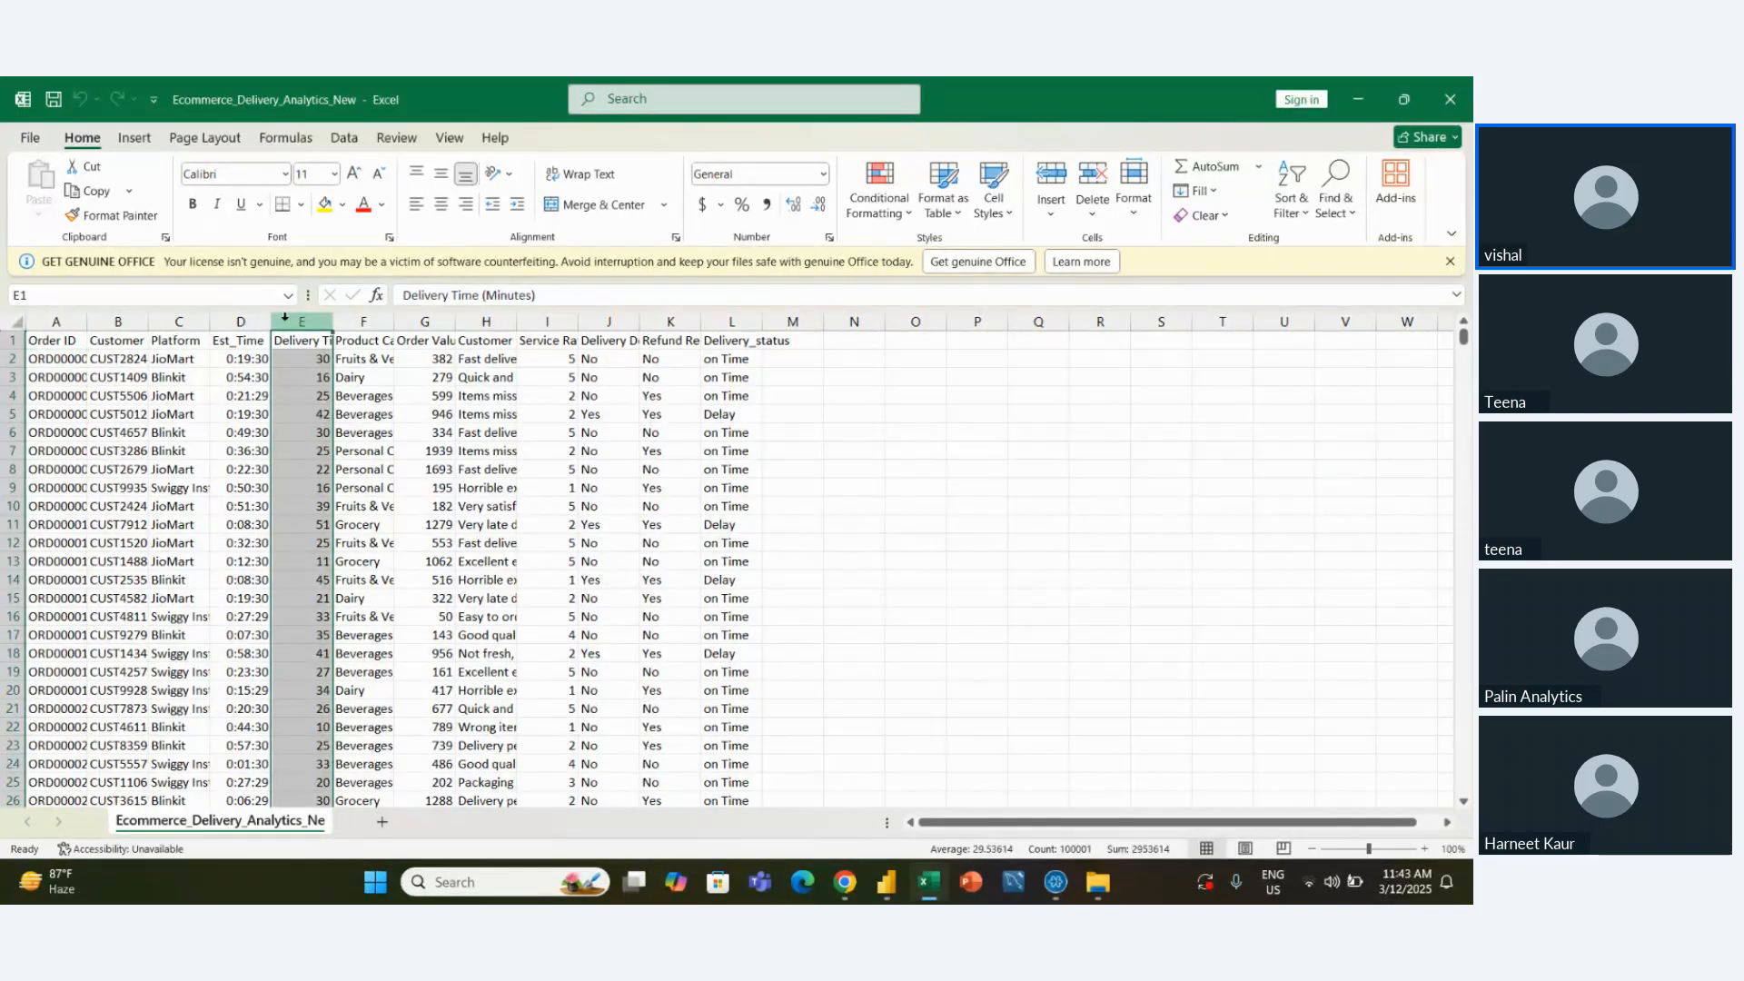
key("ctrl+shift+plus")
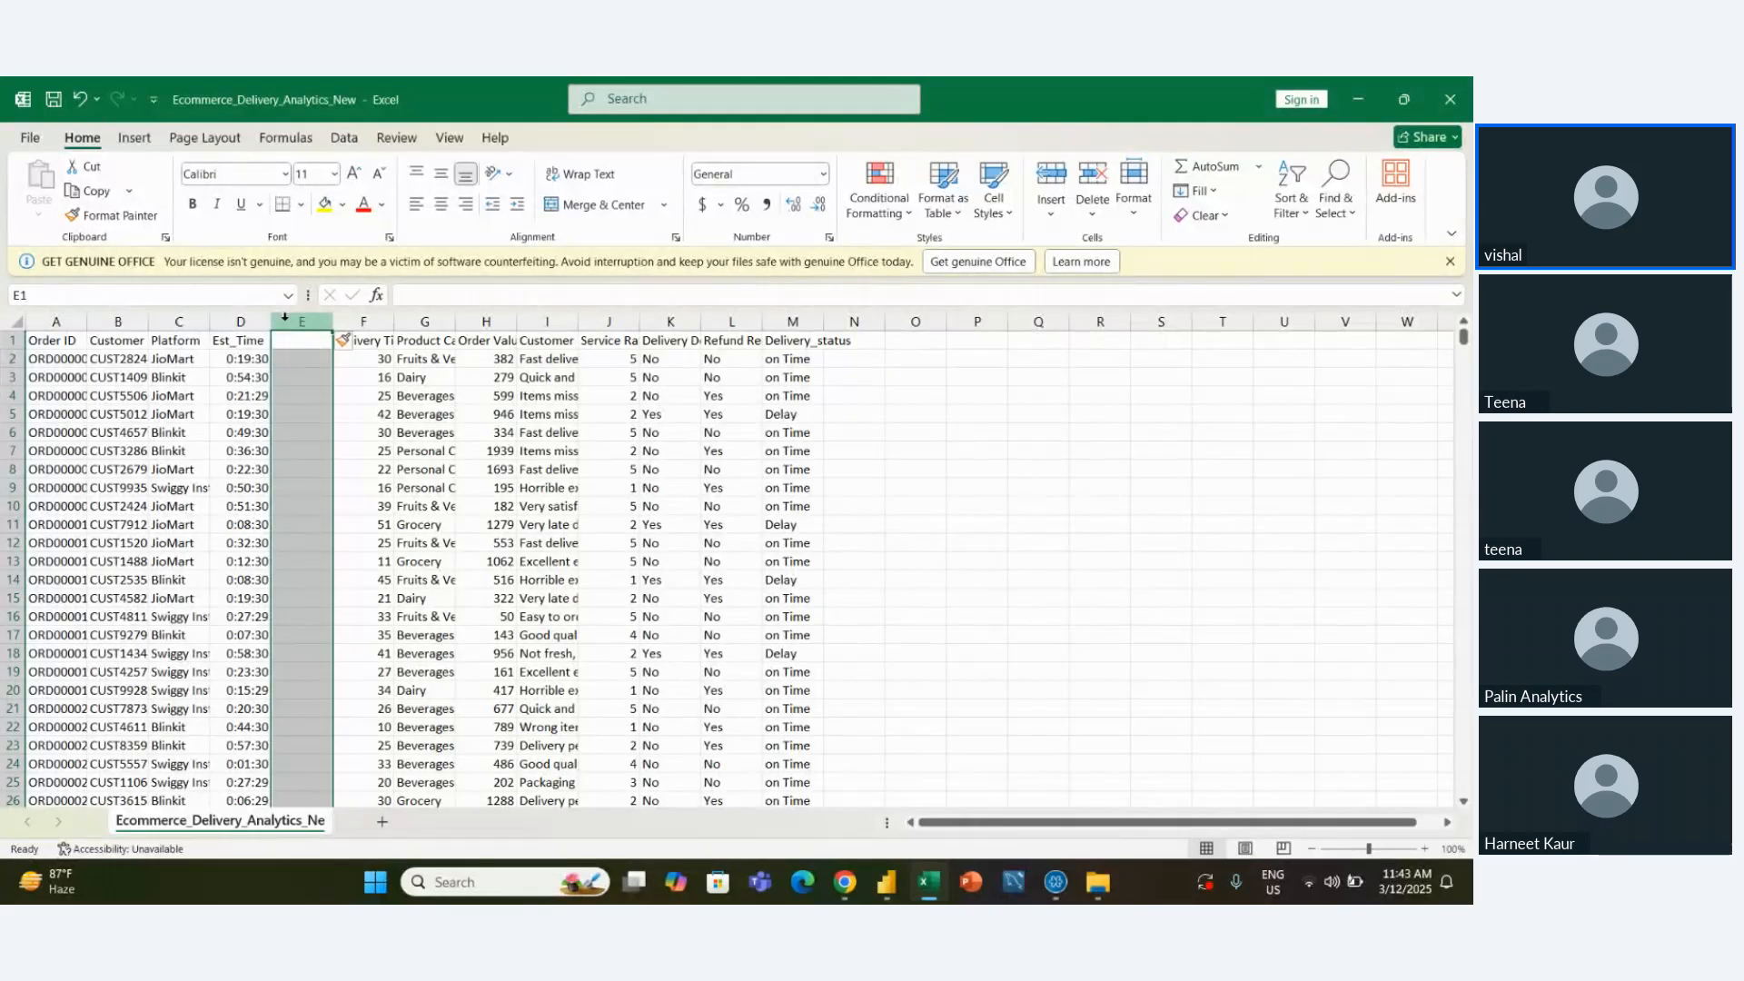
left_click(294, 355)
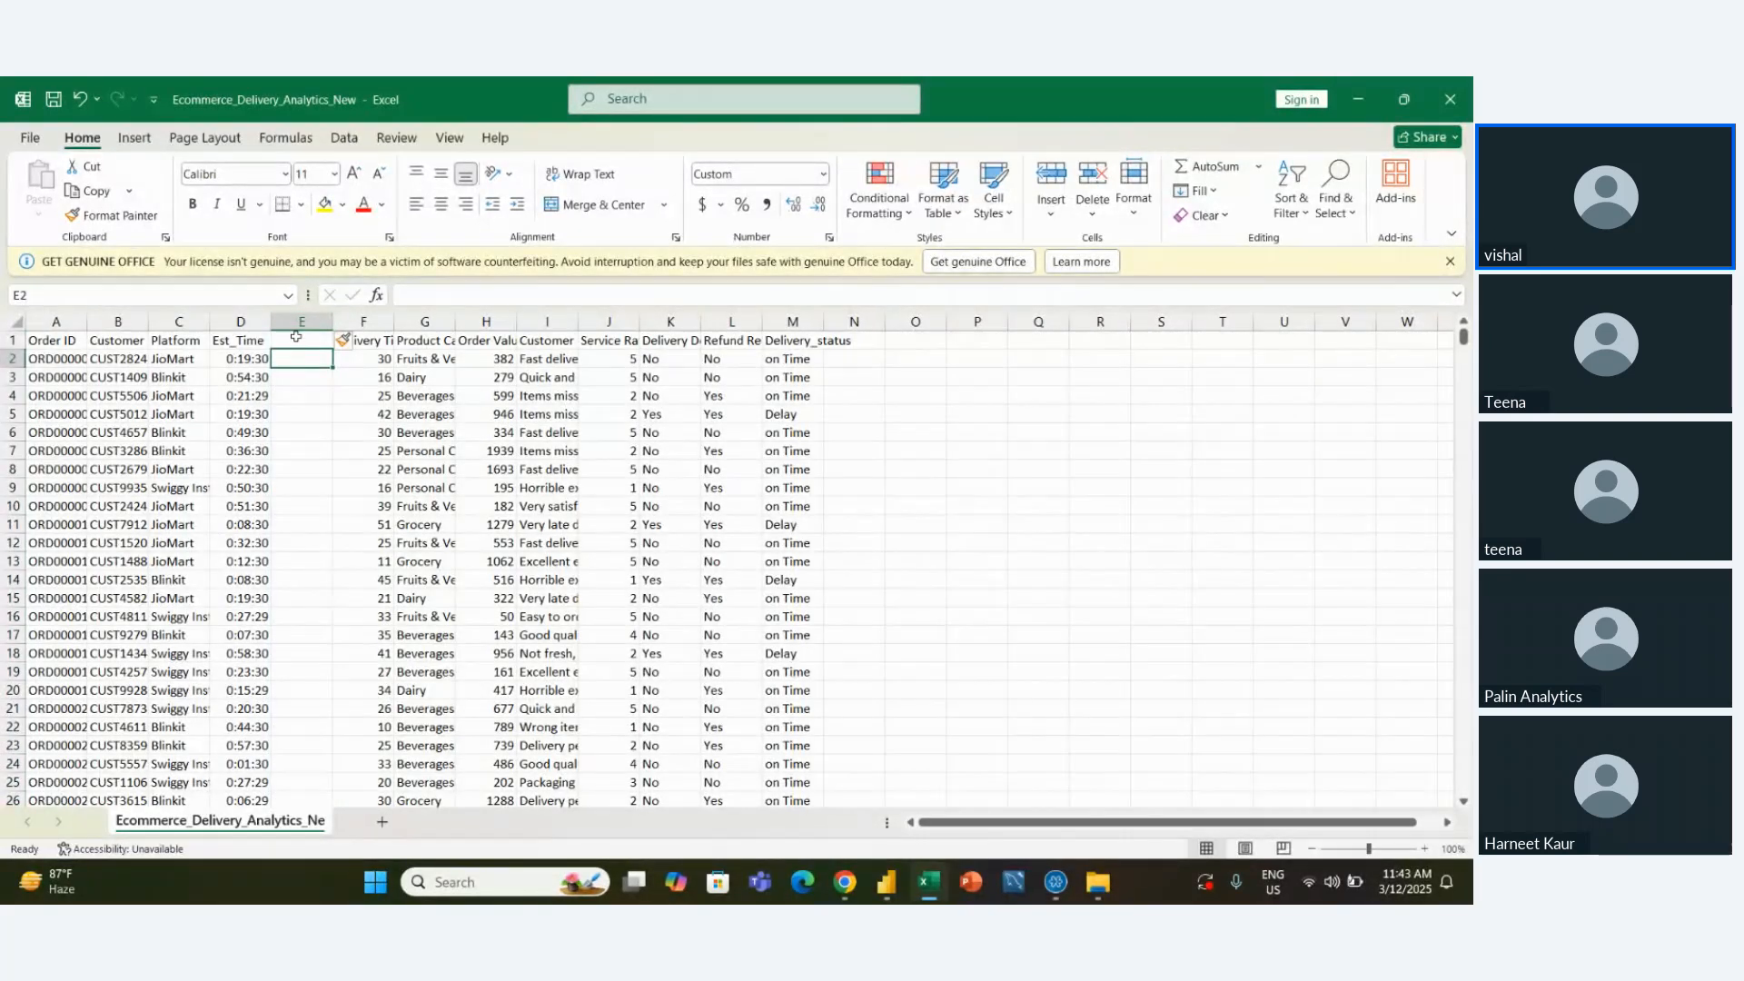
left_click(297, 337)
Enter the formula =MINUTE(D2) in cell E2 and check it without changing it
left_click(297, 361)
type("=")
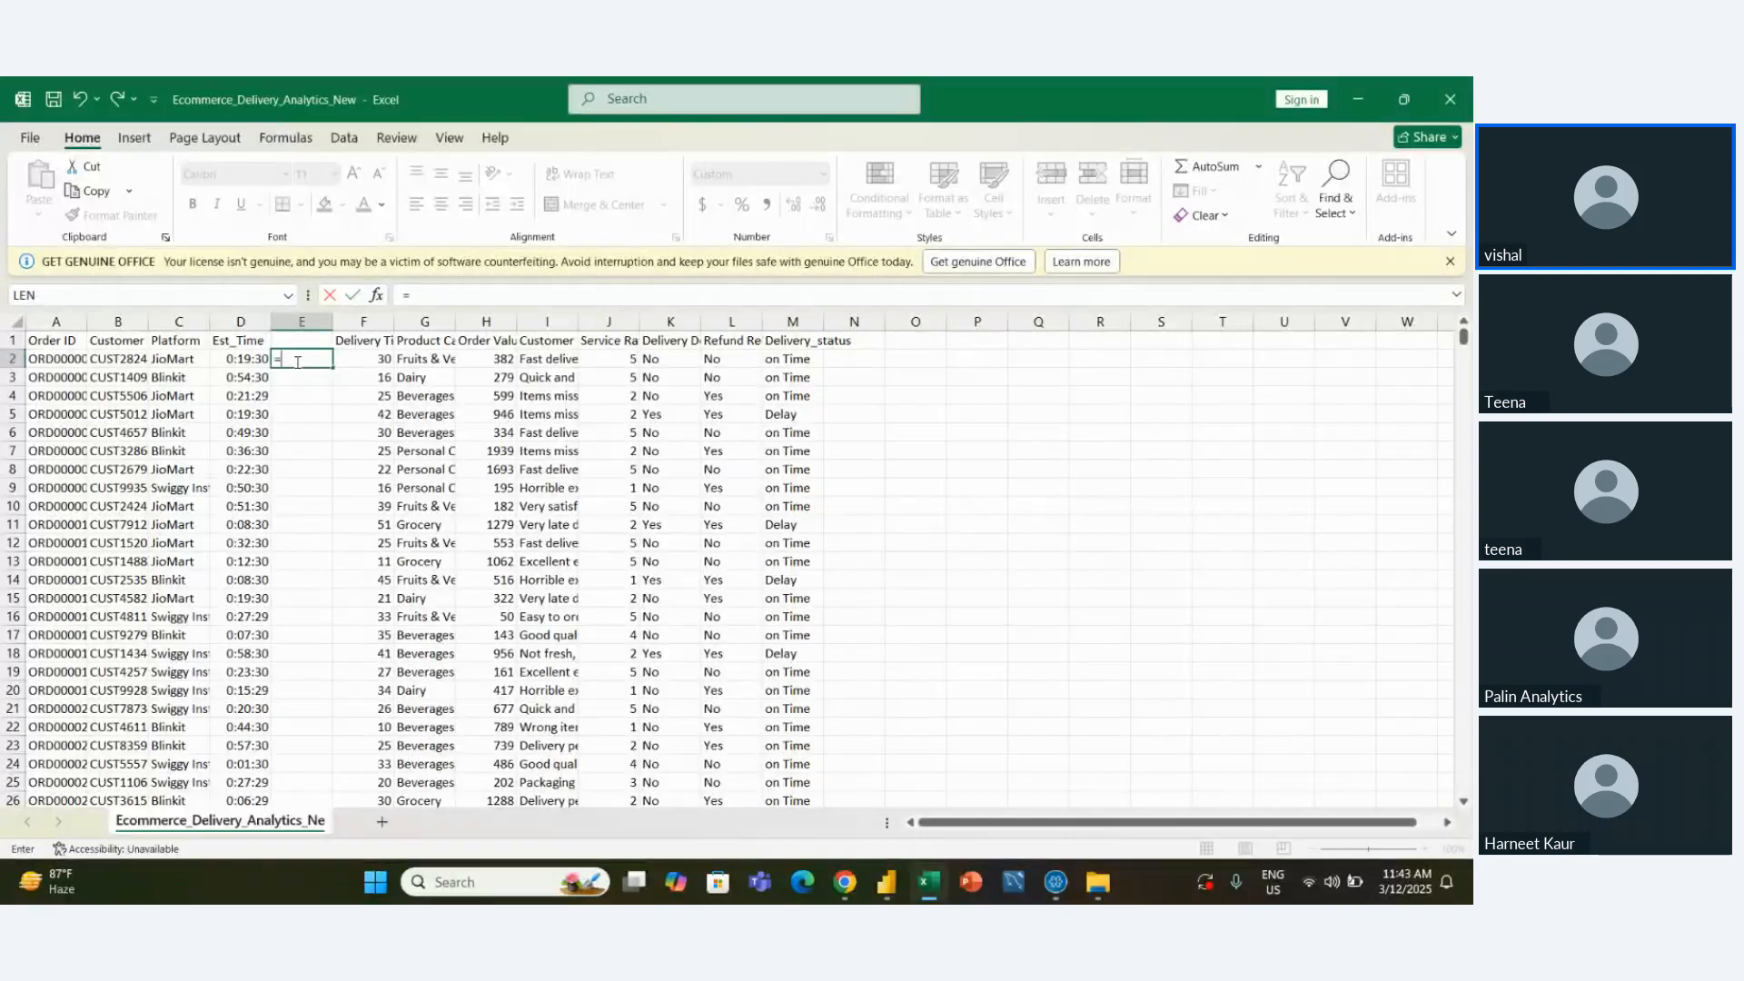
type("min")
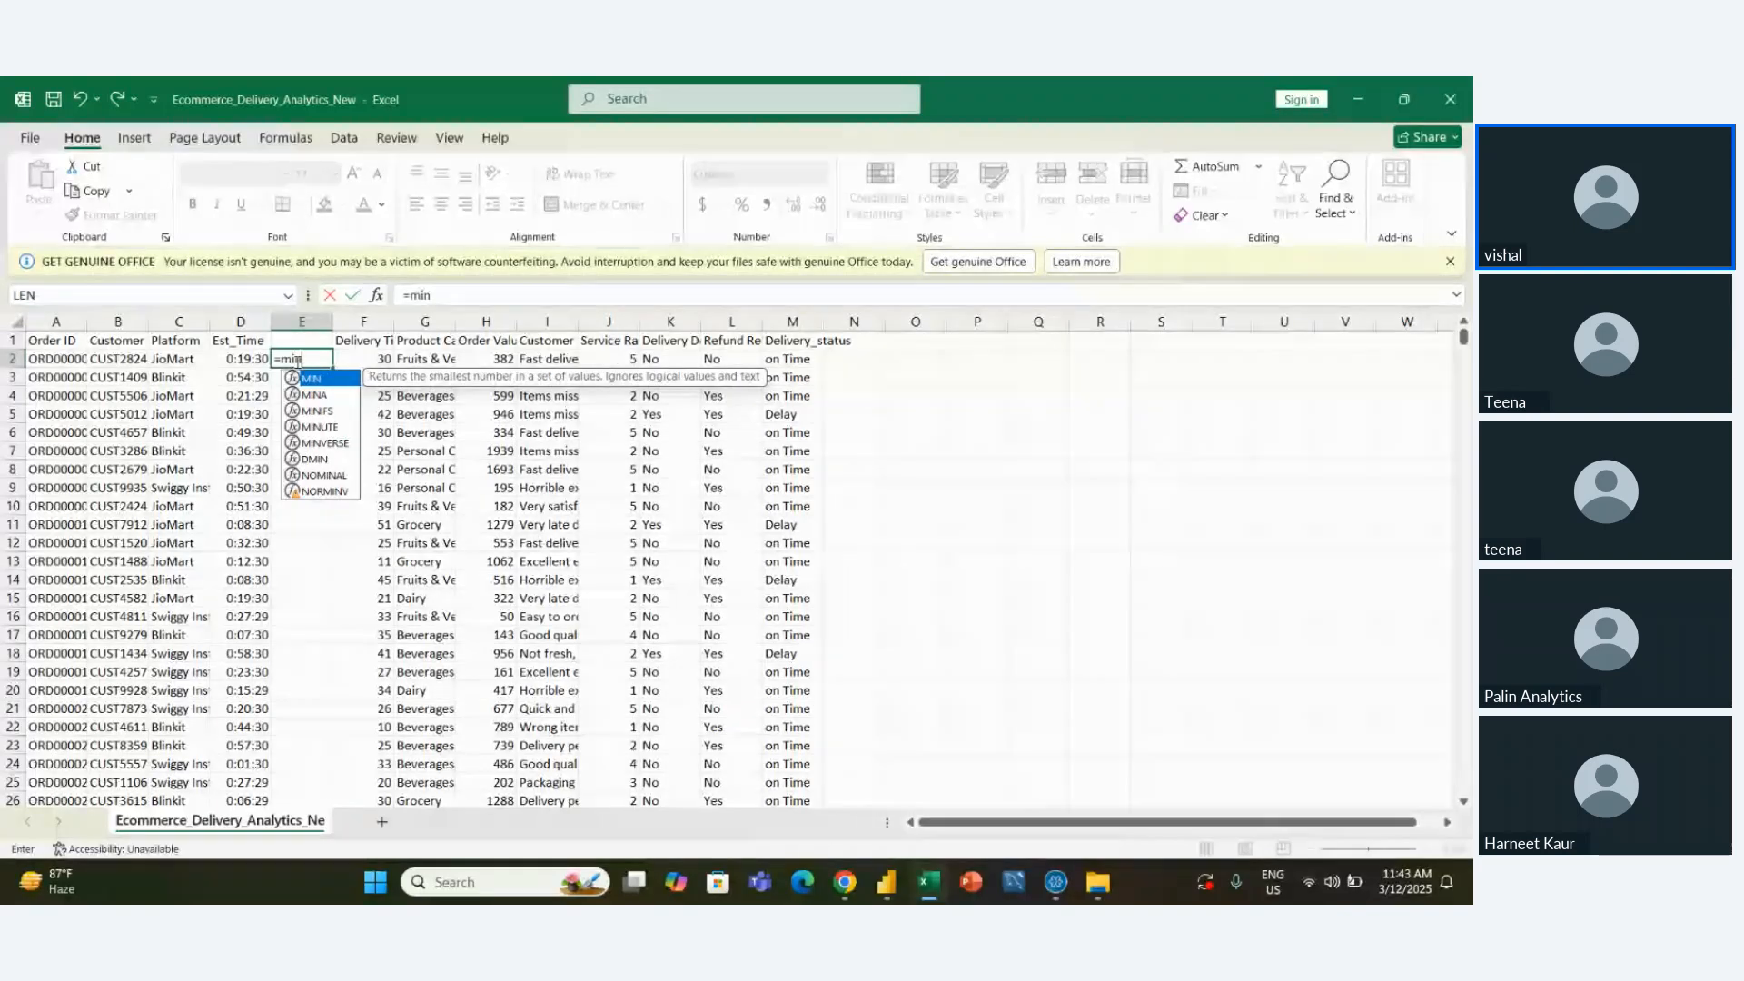
key("Down")
key("Down")
key("Down")
key("Tab")
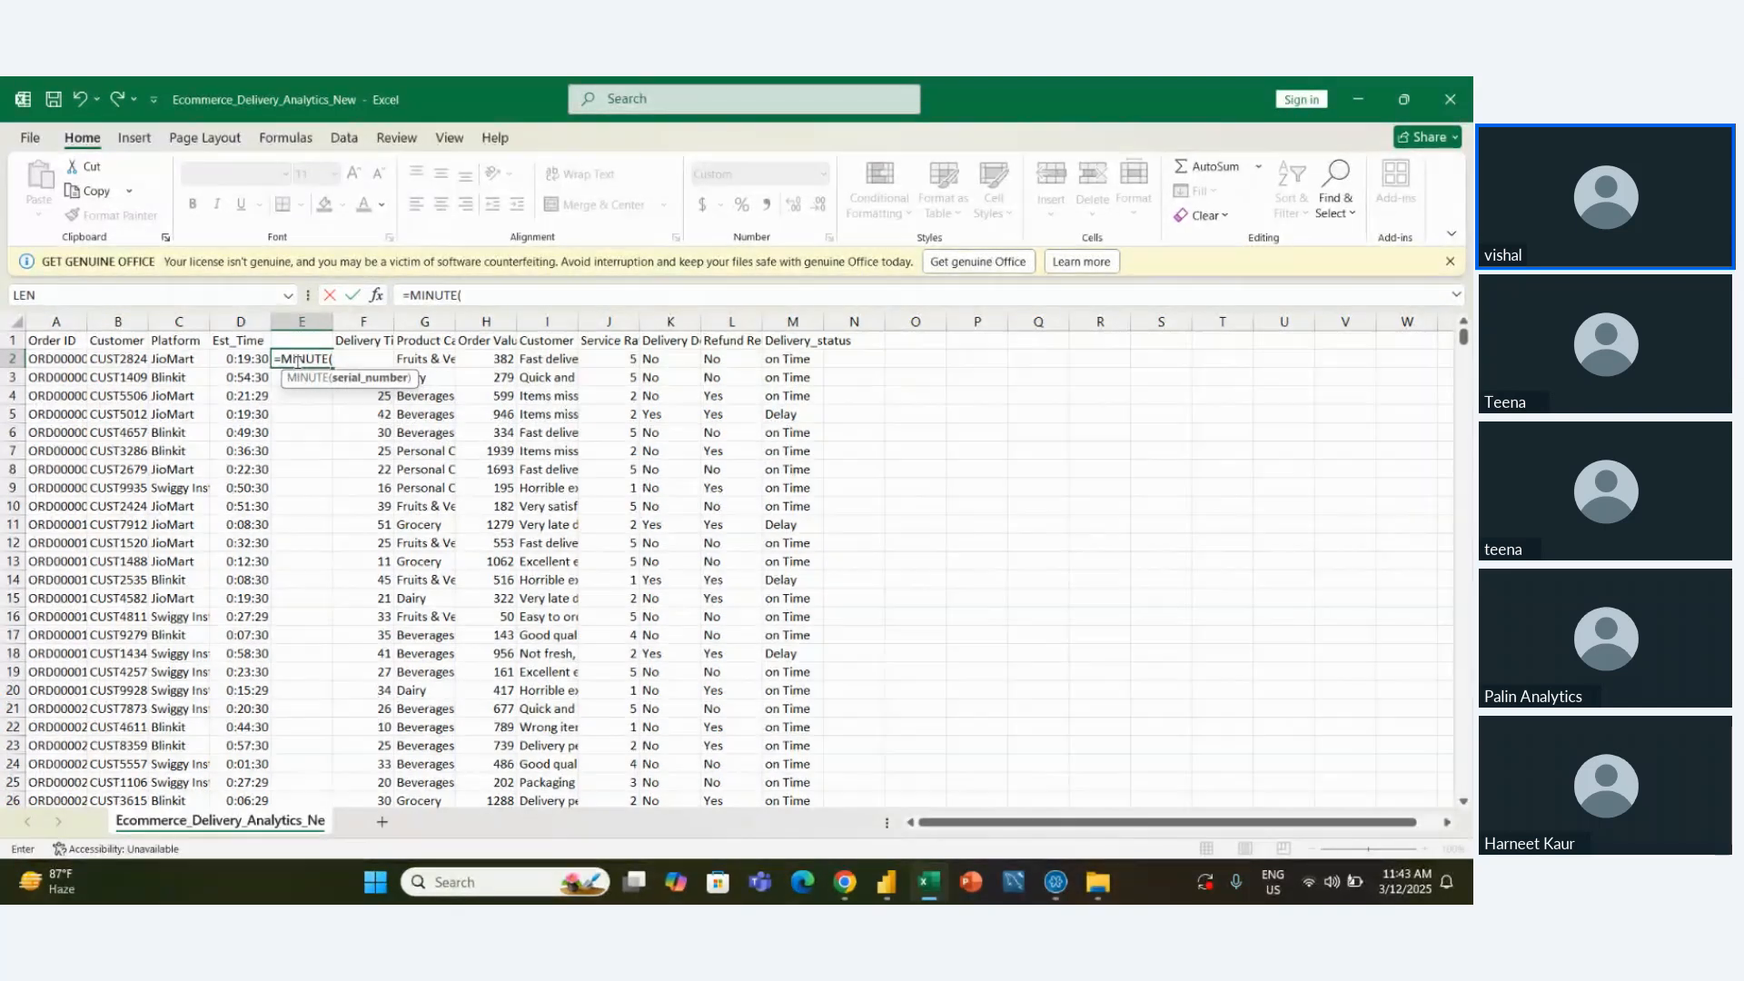
left_click(249, 358)
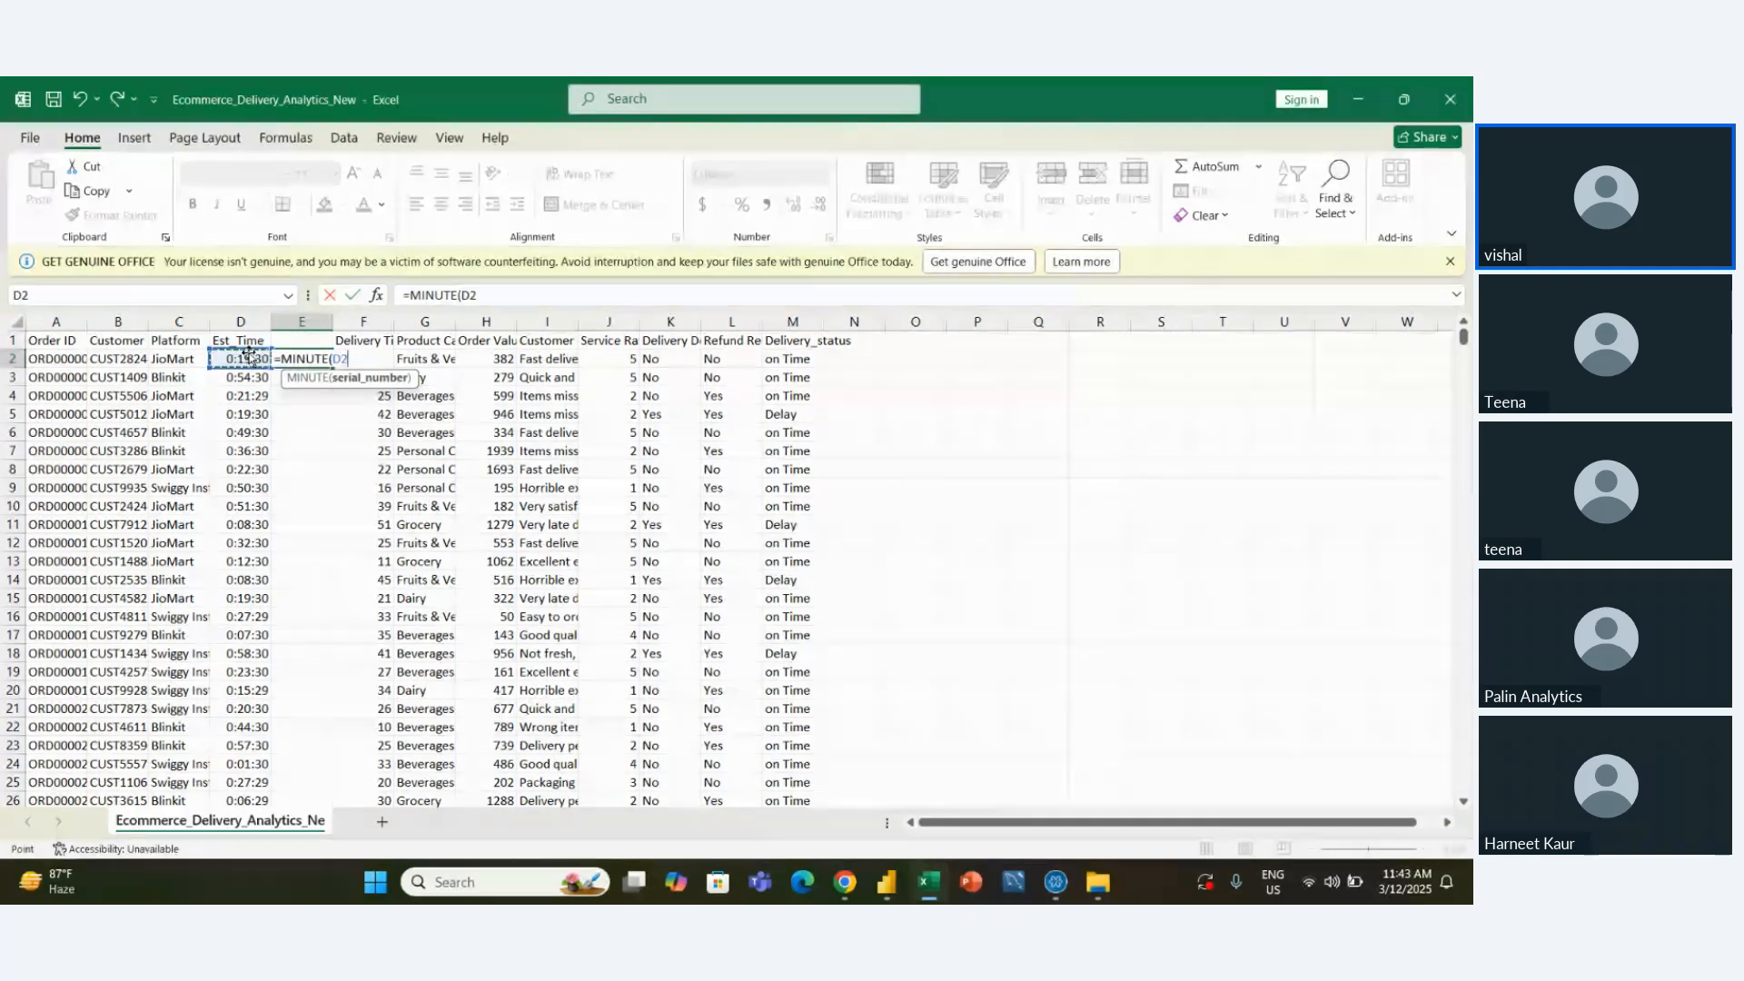
key("Return")
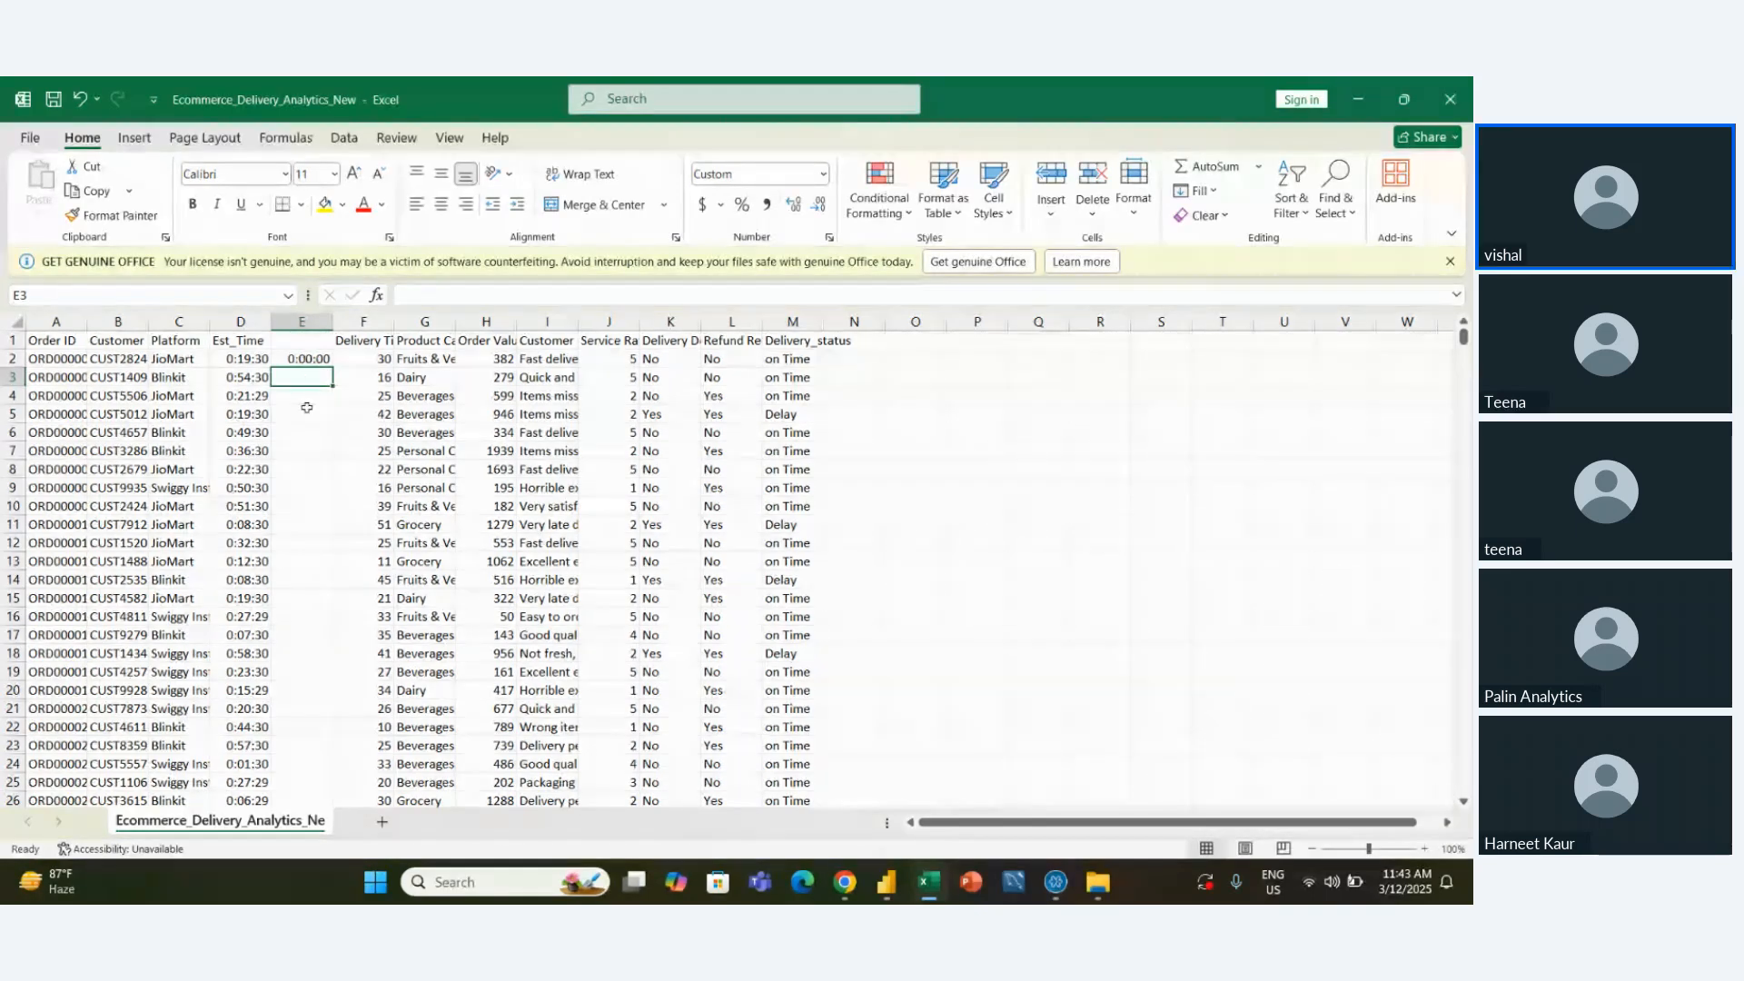
double_click(303, 360)
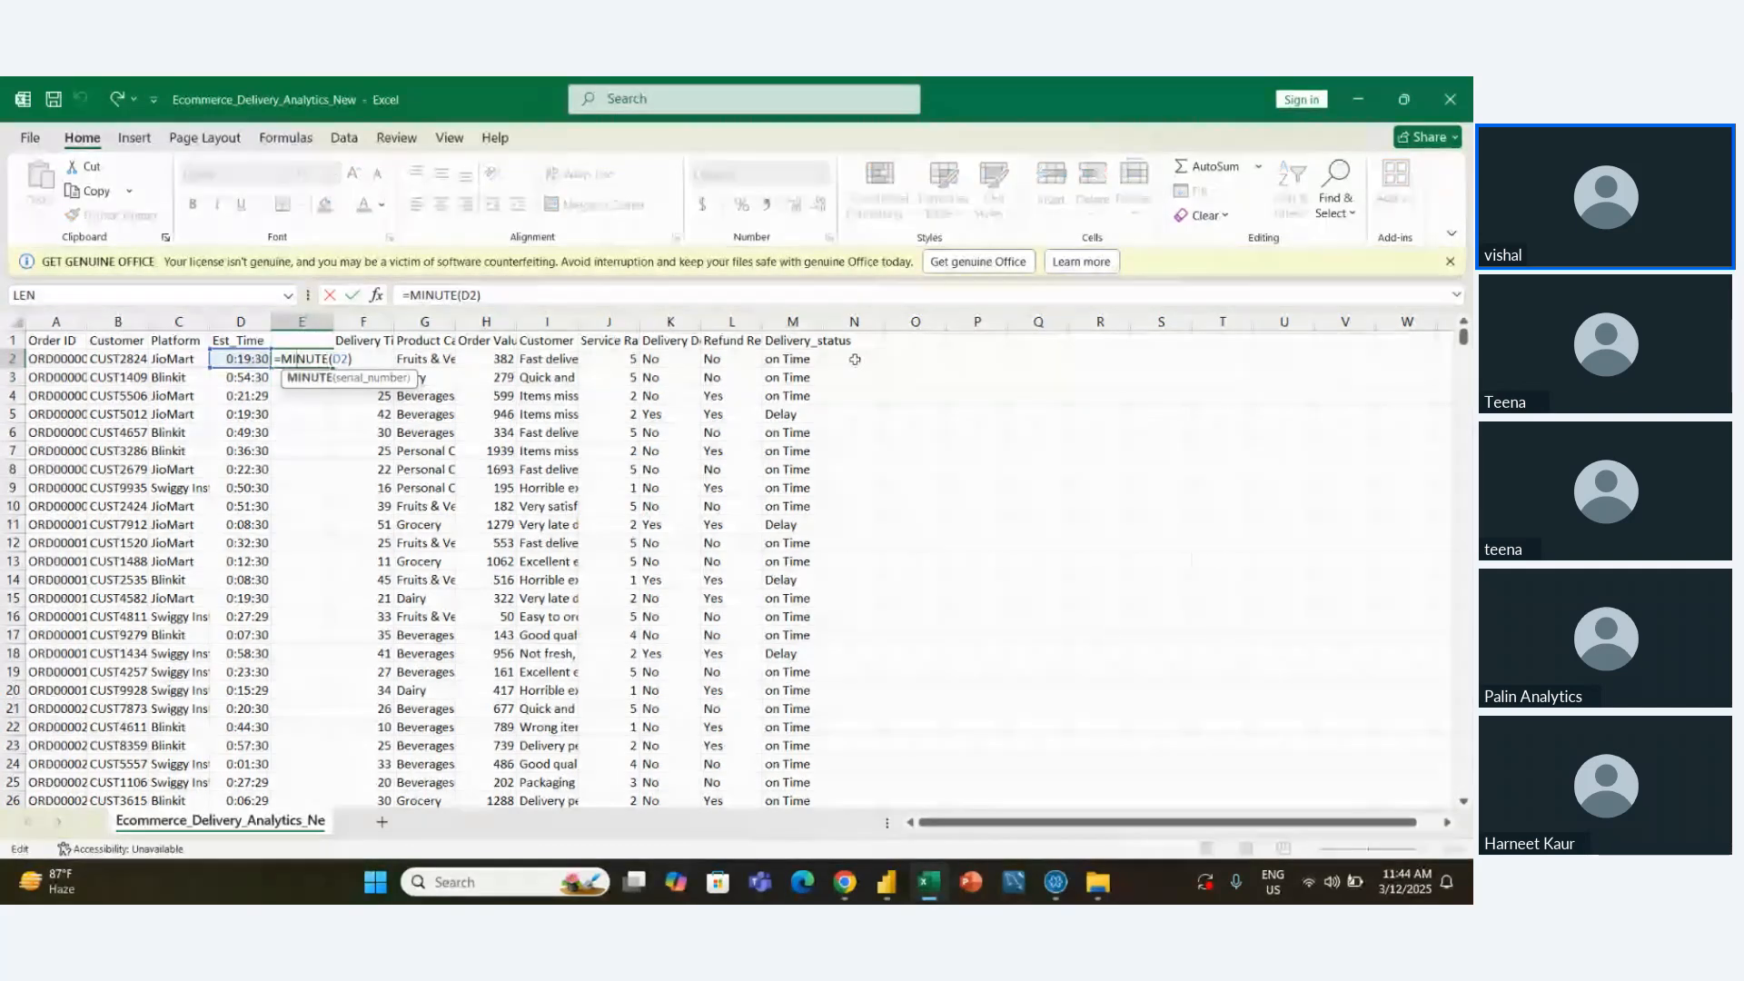
left_click(363, 472)
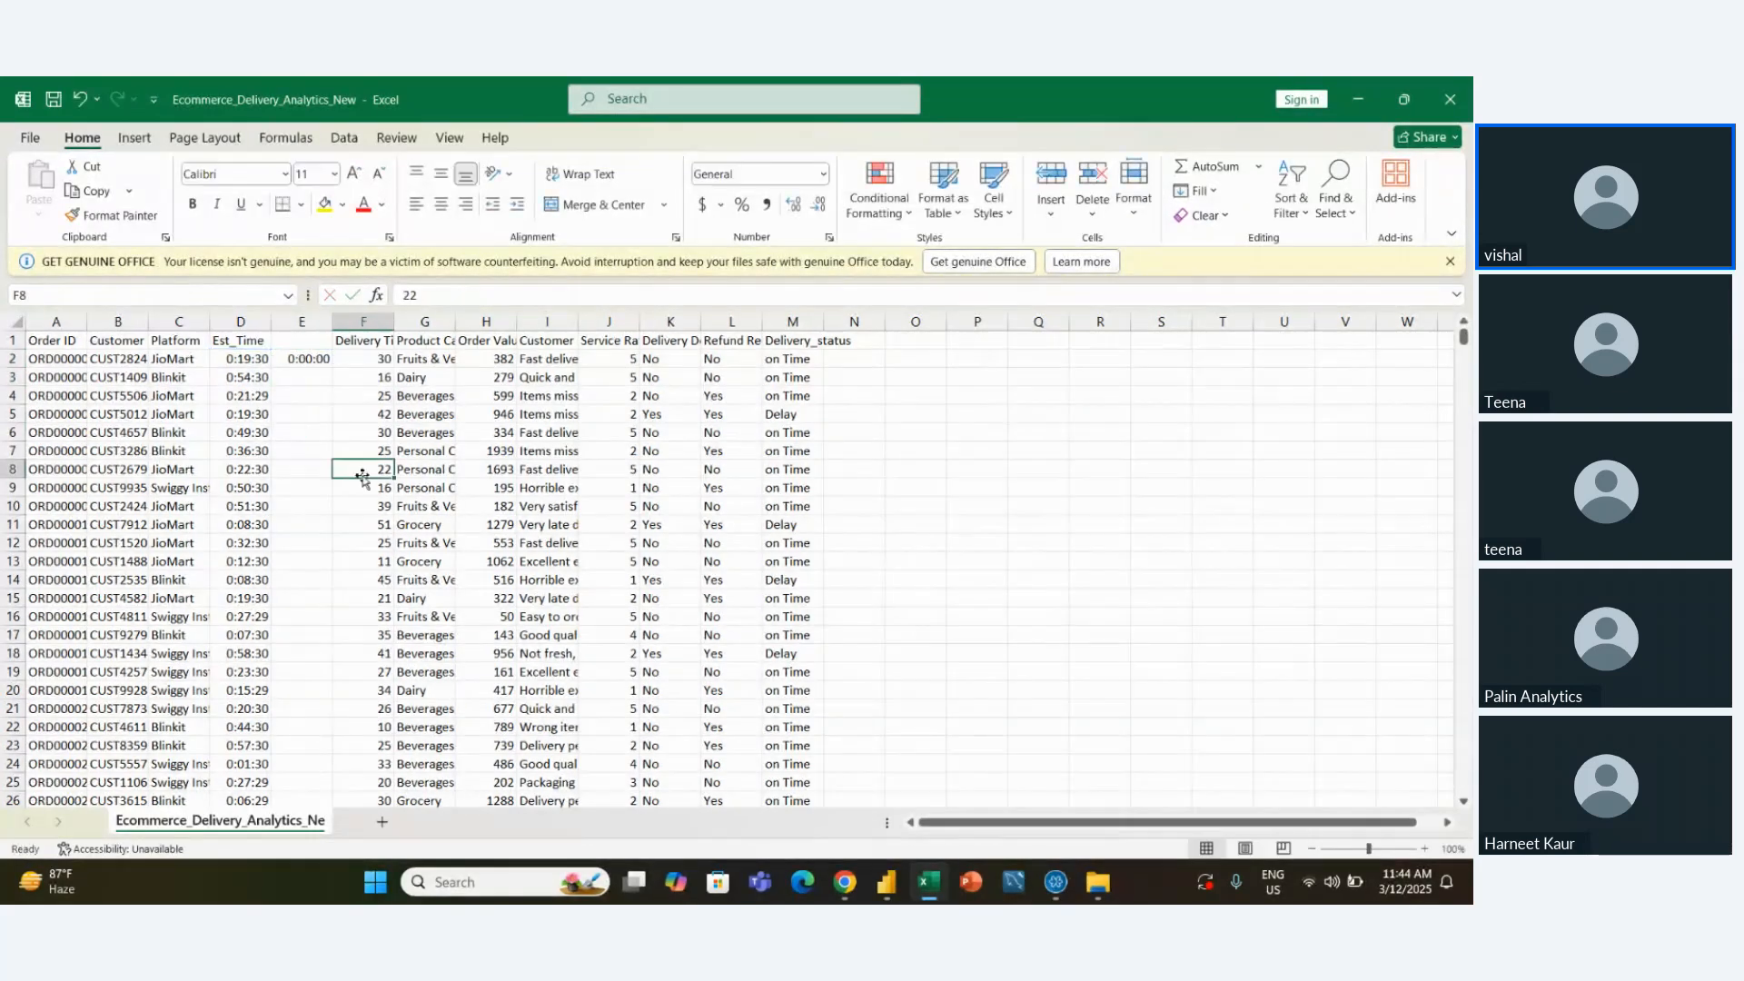
Test the formula =MINUTE(D2) in the empty cell P2, outside the data table
left_click(955, 354)
type("=min")
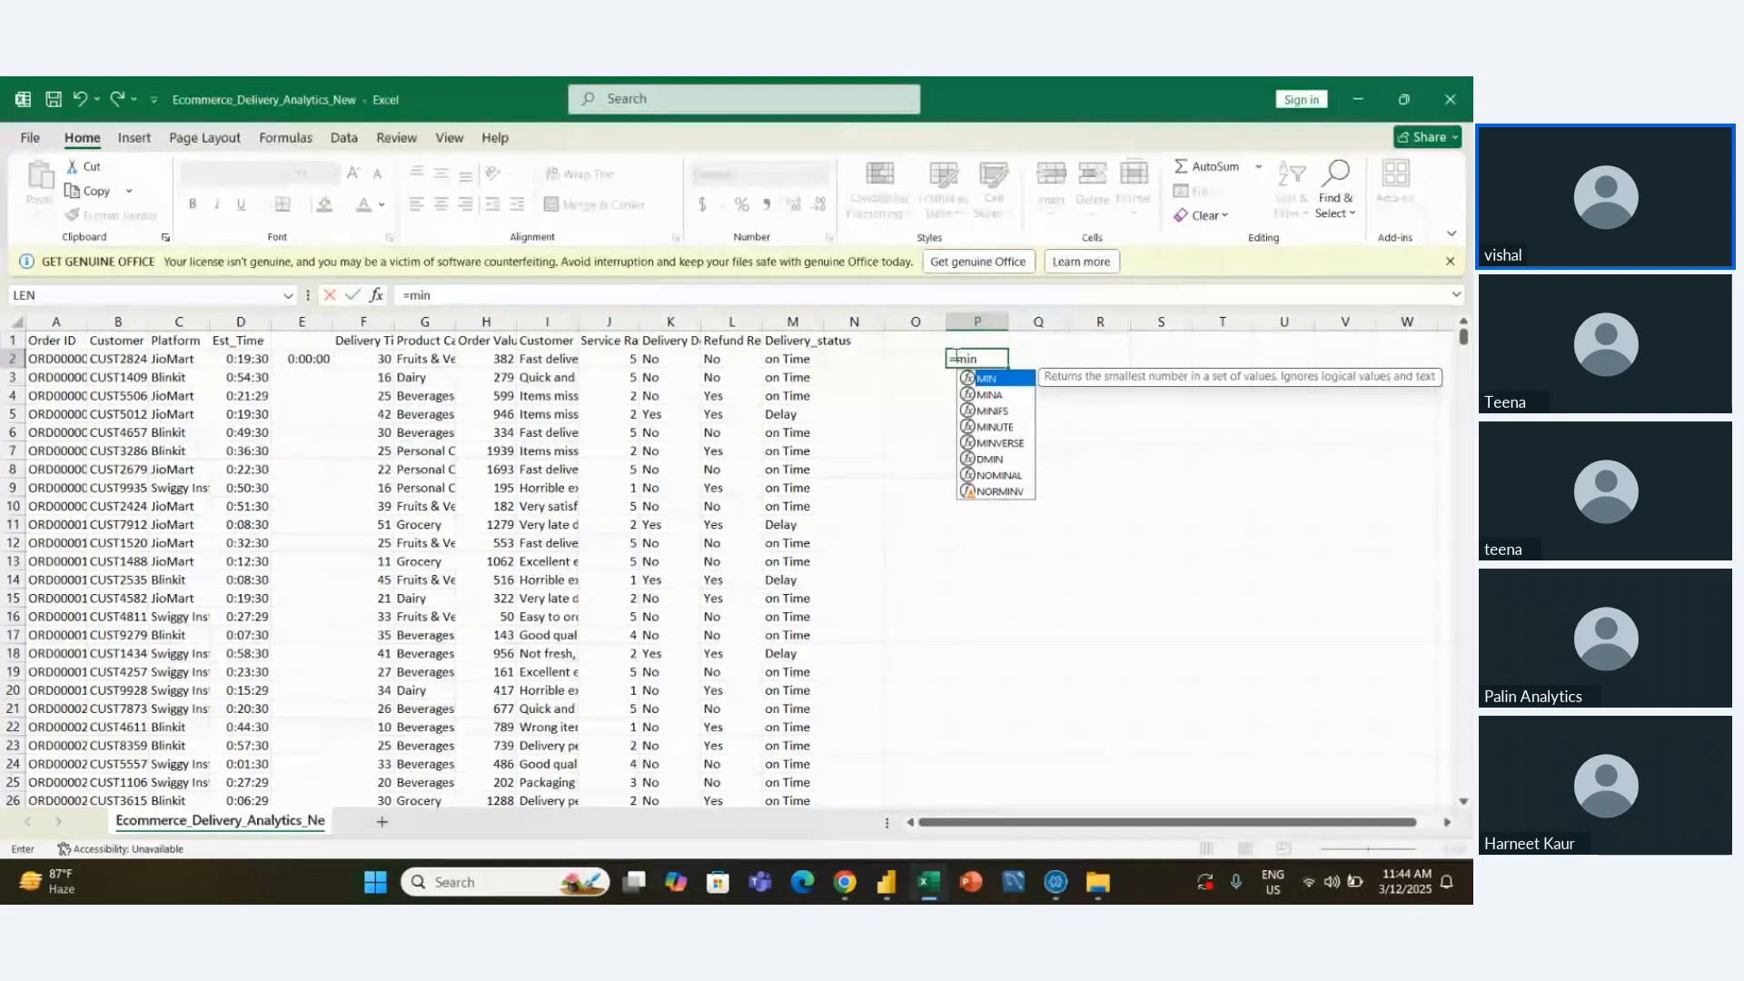
key("Down")
key("Down")
key("Down")
key("Tab")
key("Left")
key("Left")
key("Left")
key("Left")
key("Left")
key("Left")
key("Left")
key("Left")
key("Left")
key("Left")
key("Left")
key("Left")
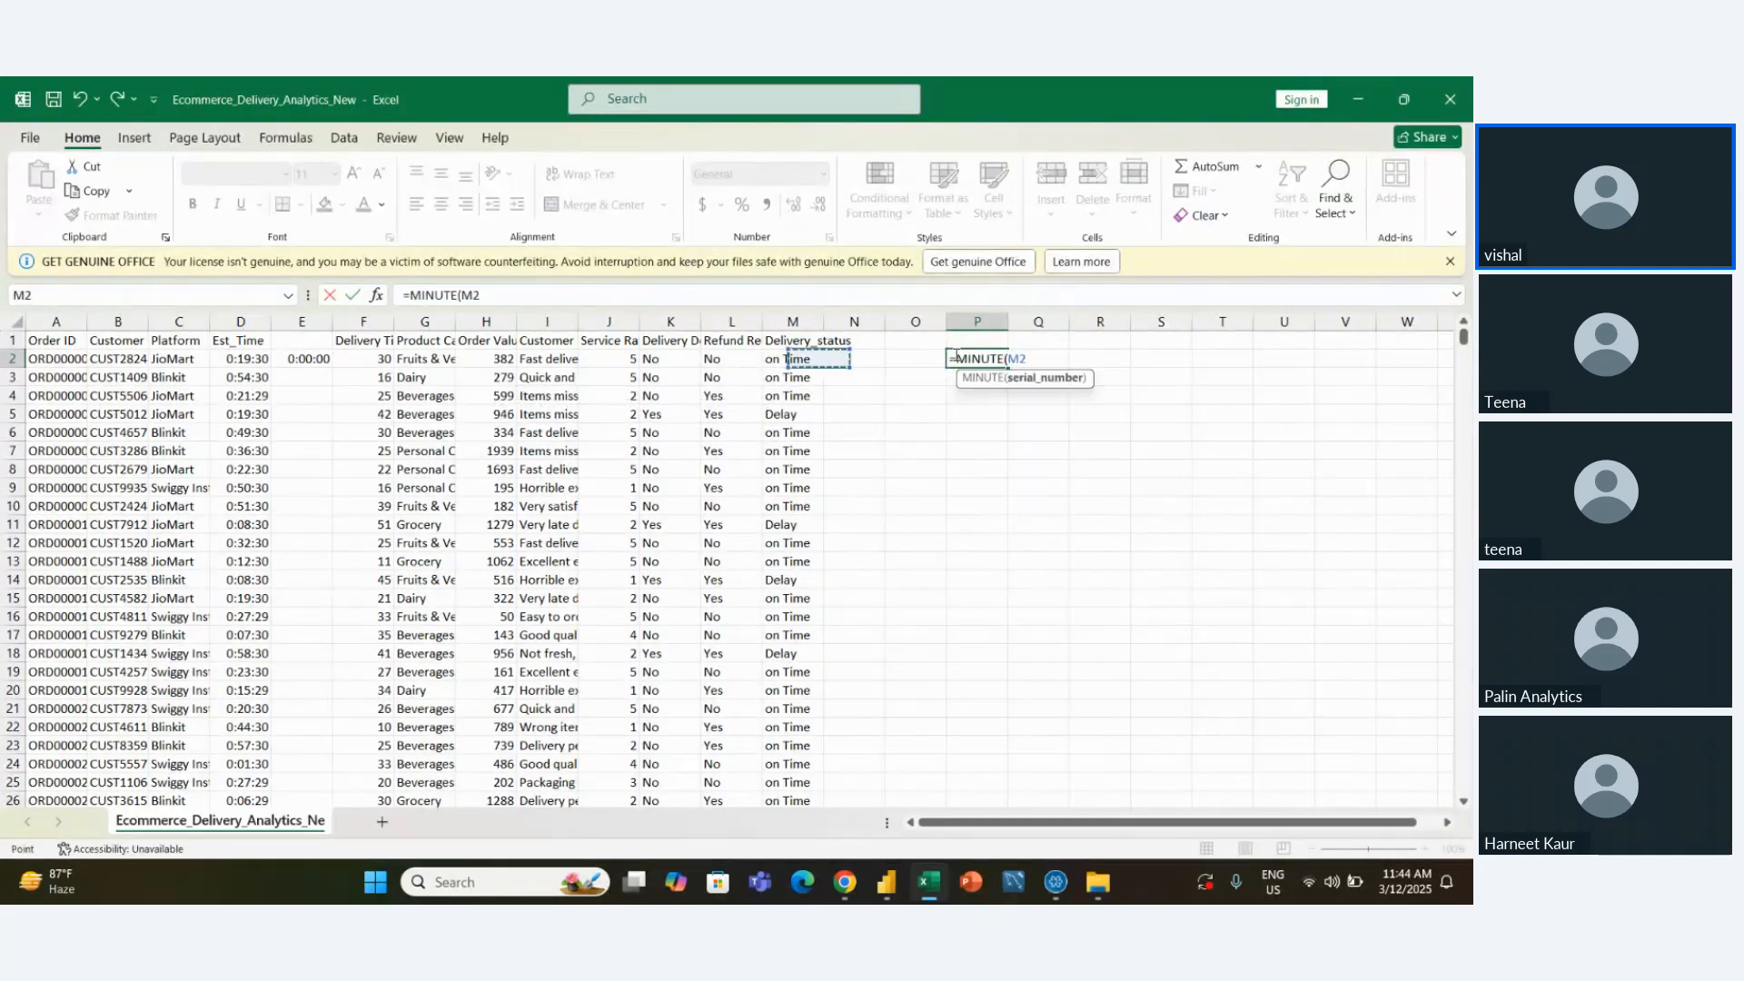
key("Return")
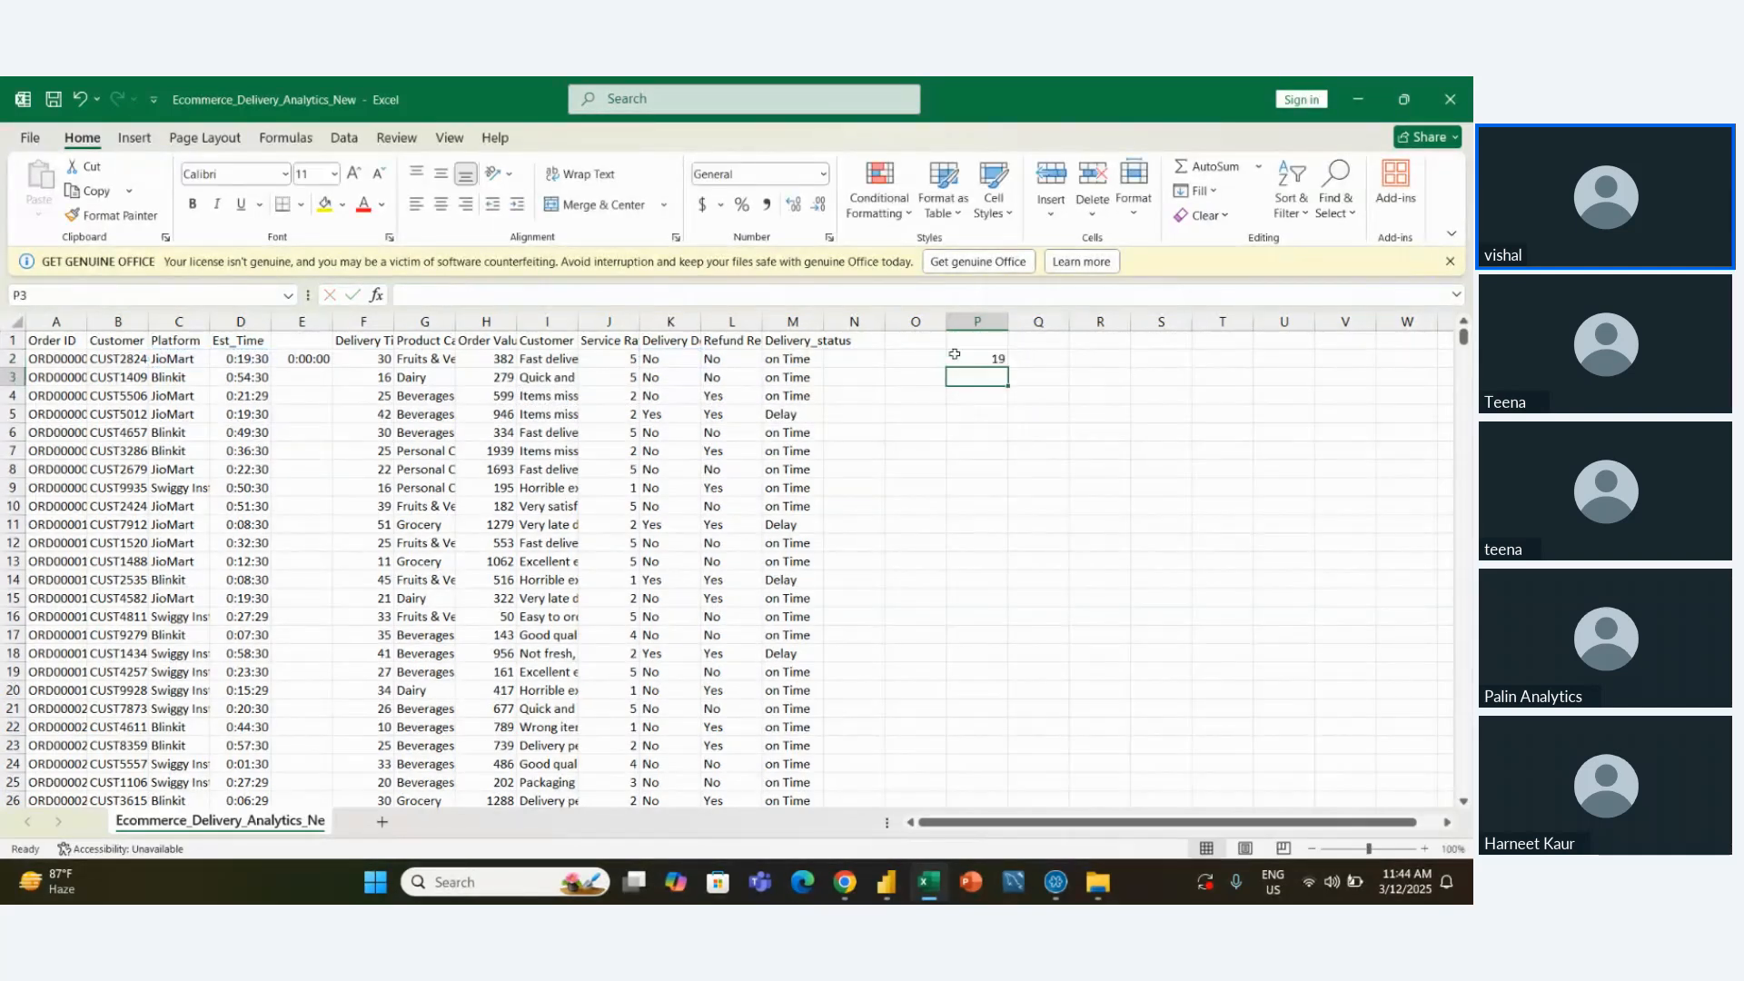
Clear column E from E2 downward and set its cells to the General number format
key("Up")
key("Left")
key("Left")
key("Left")
key("Left")
key("Left")
key("Left")
key("Left")
key("Left")
key("Left")
key("Left")
key("Left")
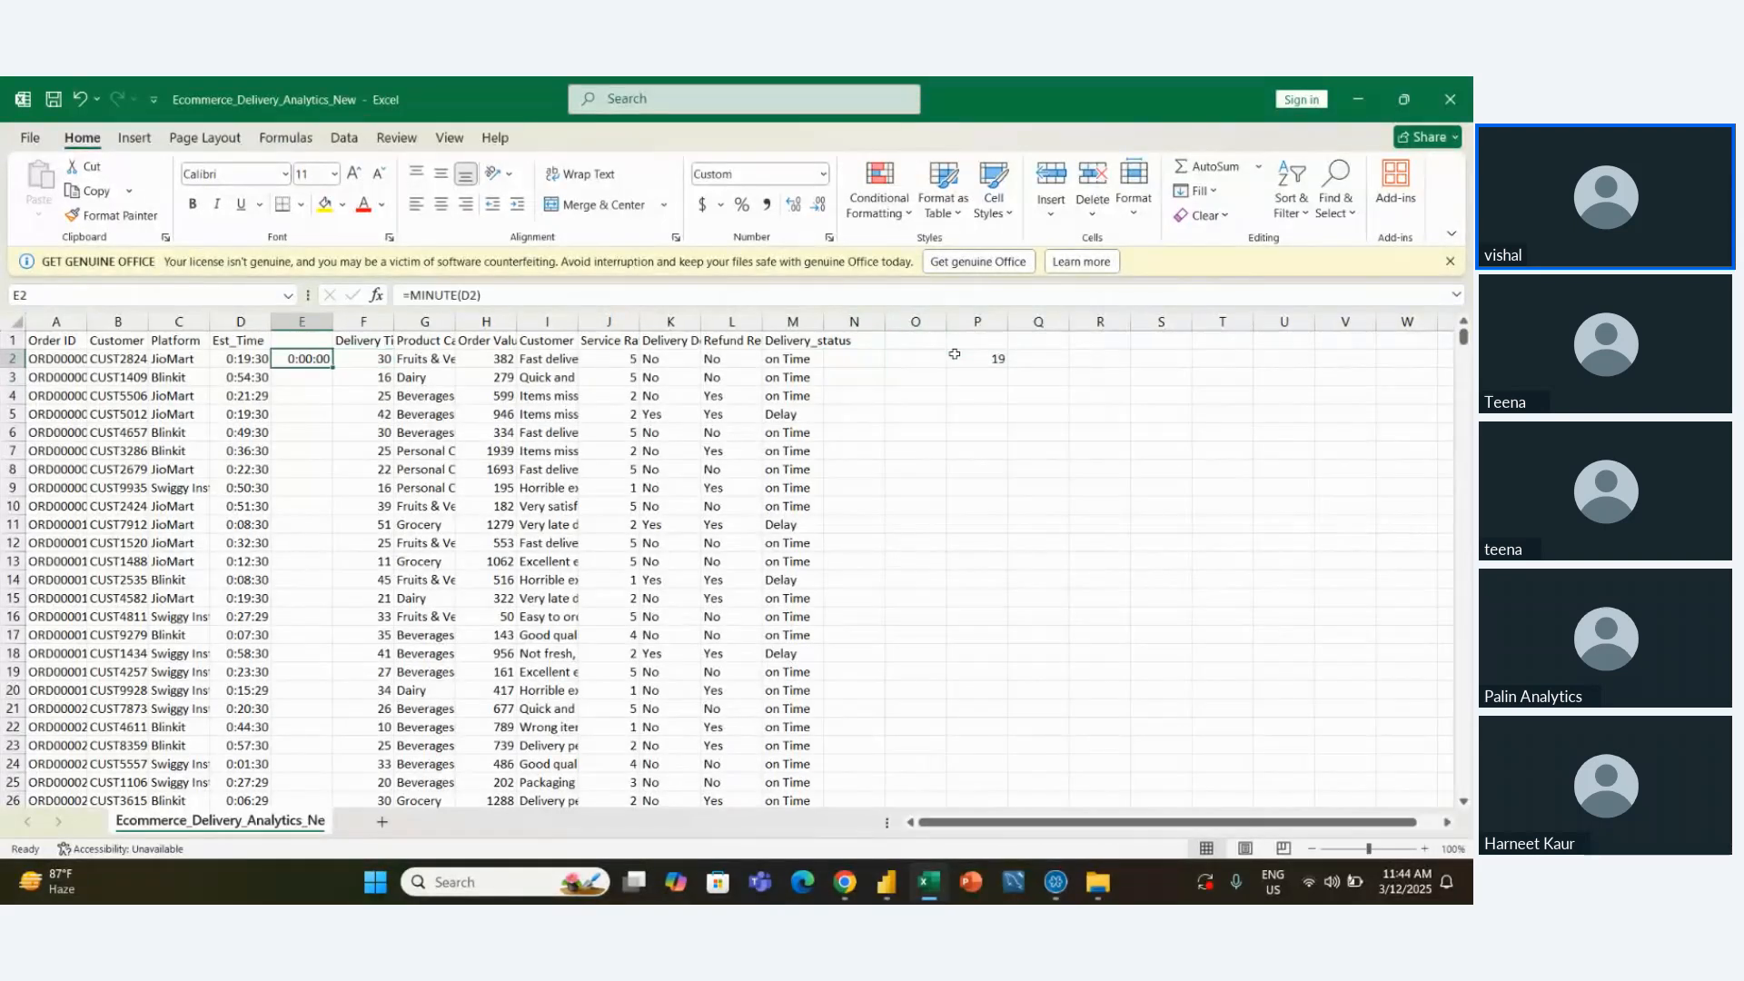
key("ctrl+shift+Down")
key("Delete")
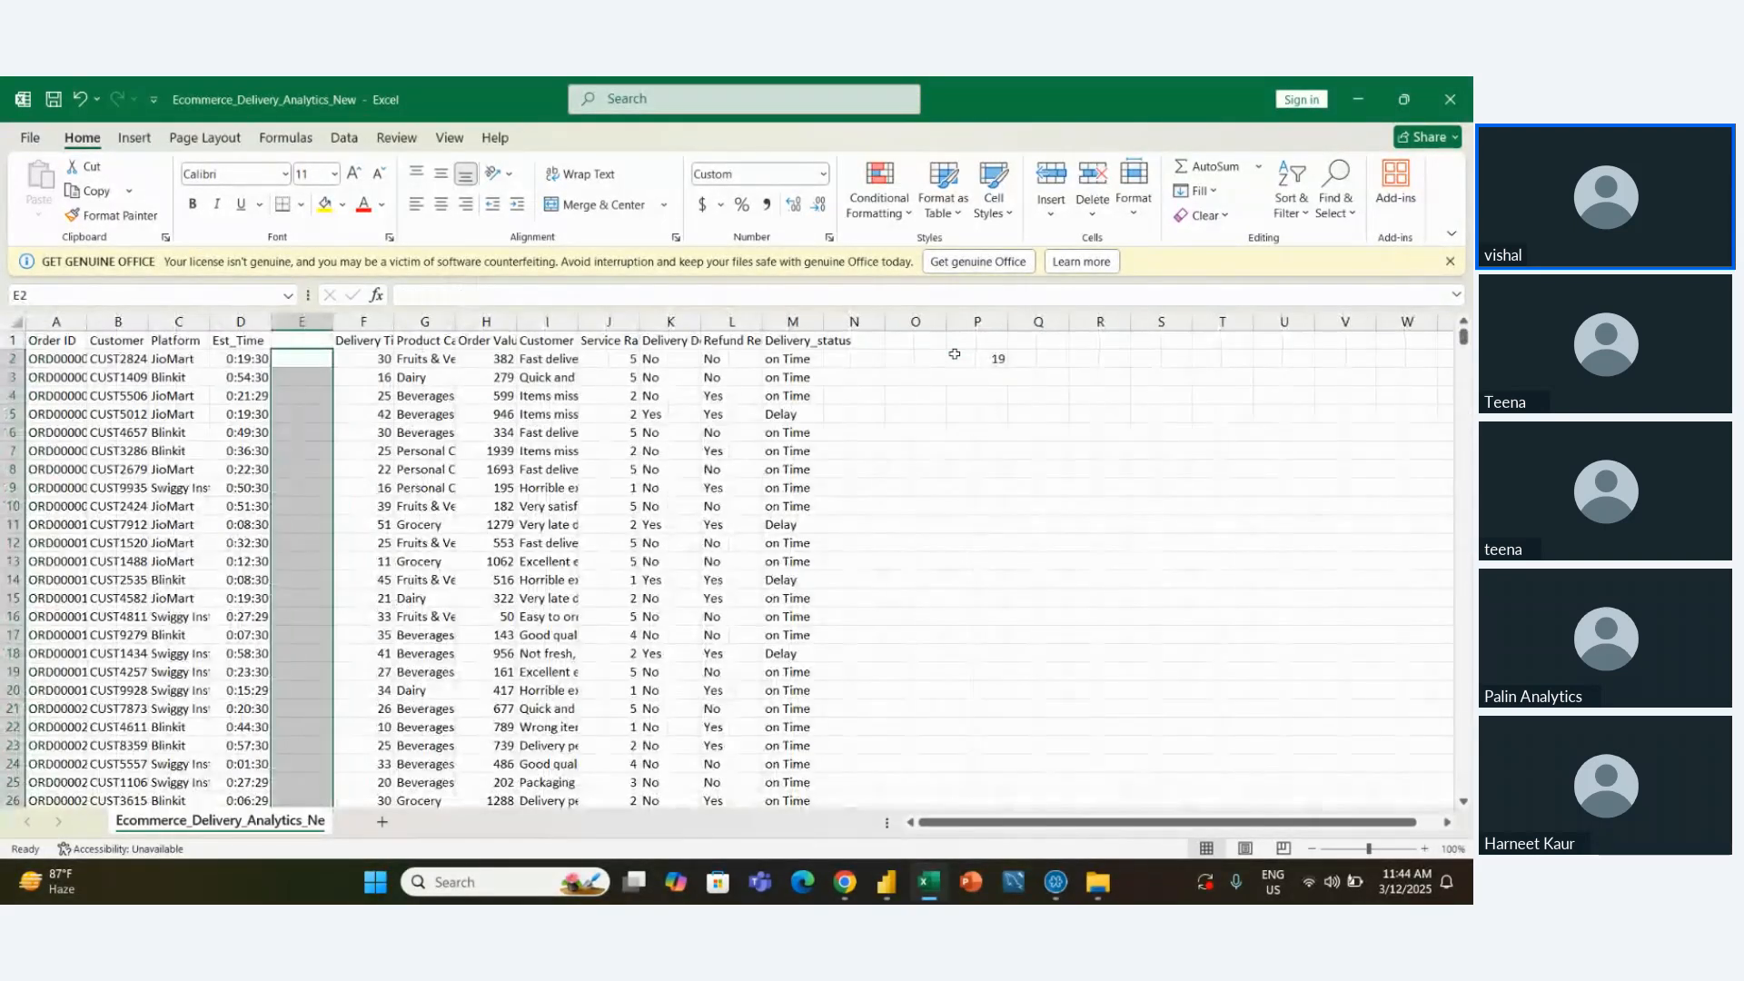
left_click(825, 177)
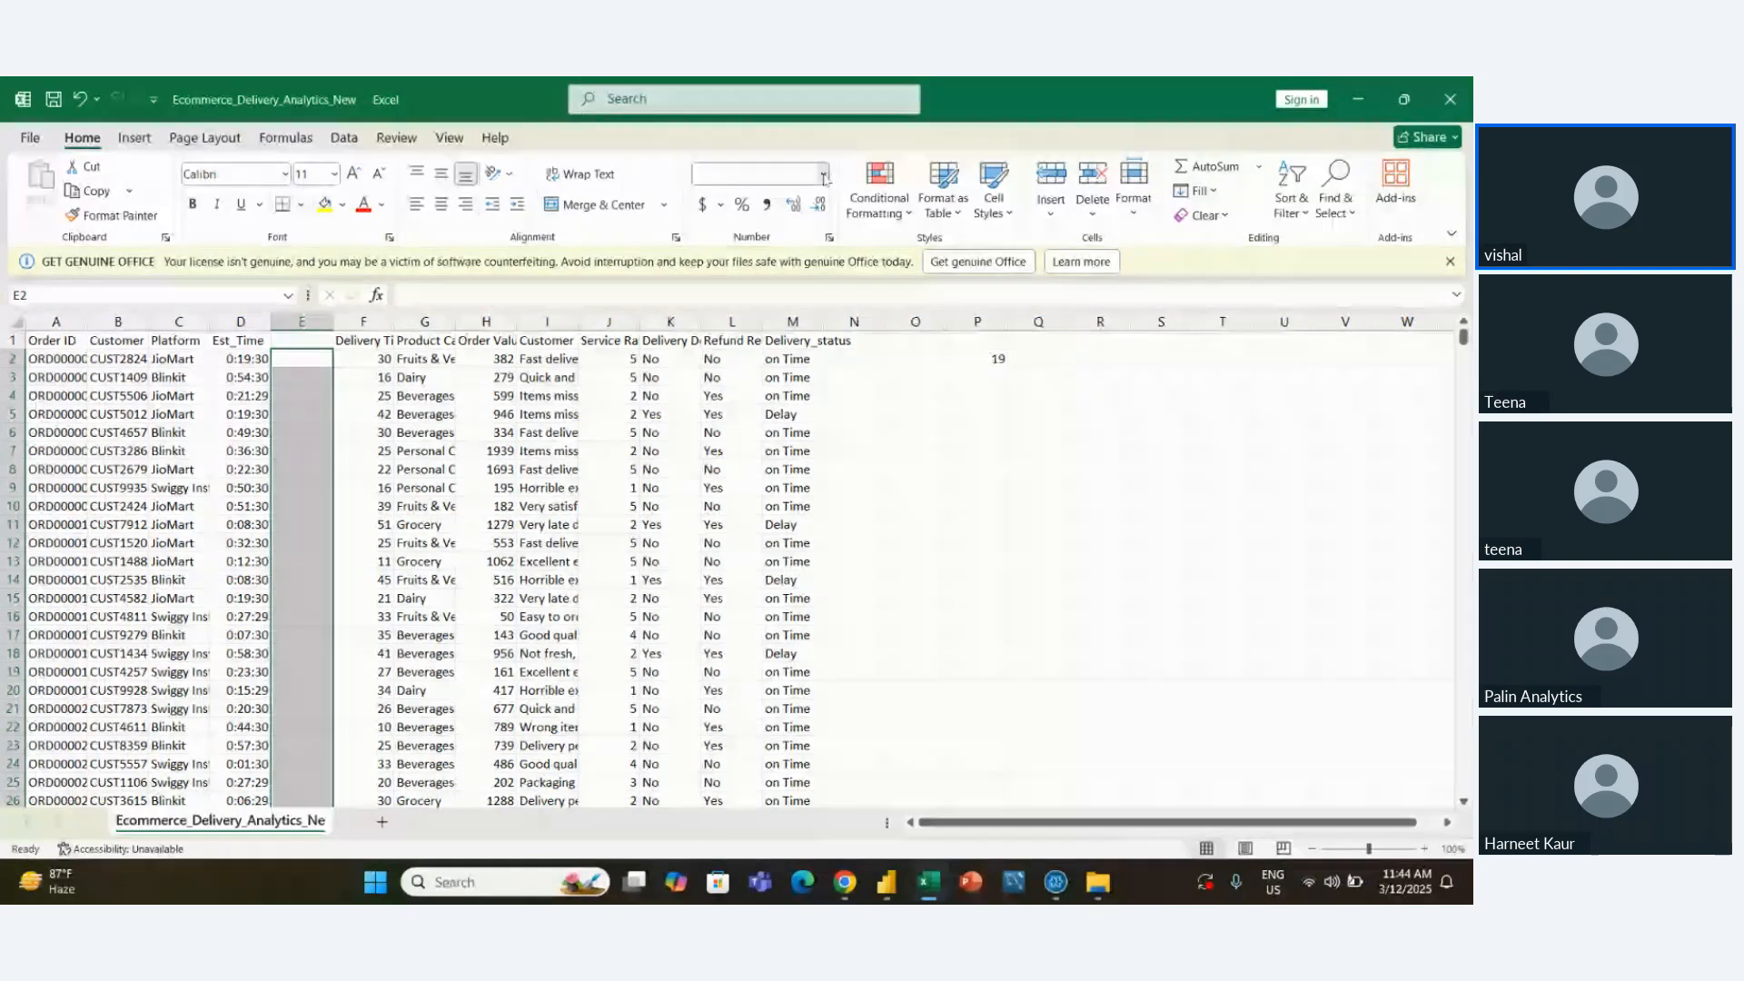
left_click(759, 200)
Enter =MINUTE(D2:D100001) in cell E2 to extract the minutes for every Est_Time value
left_click(298, 360)
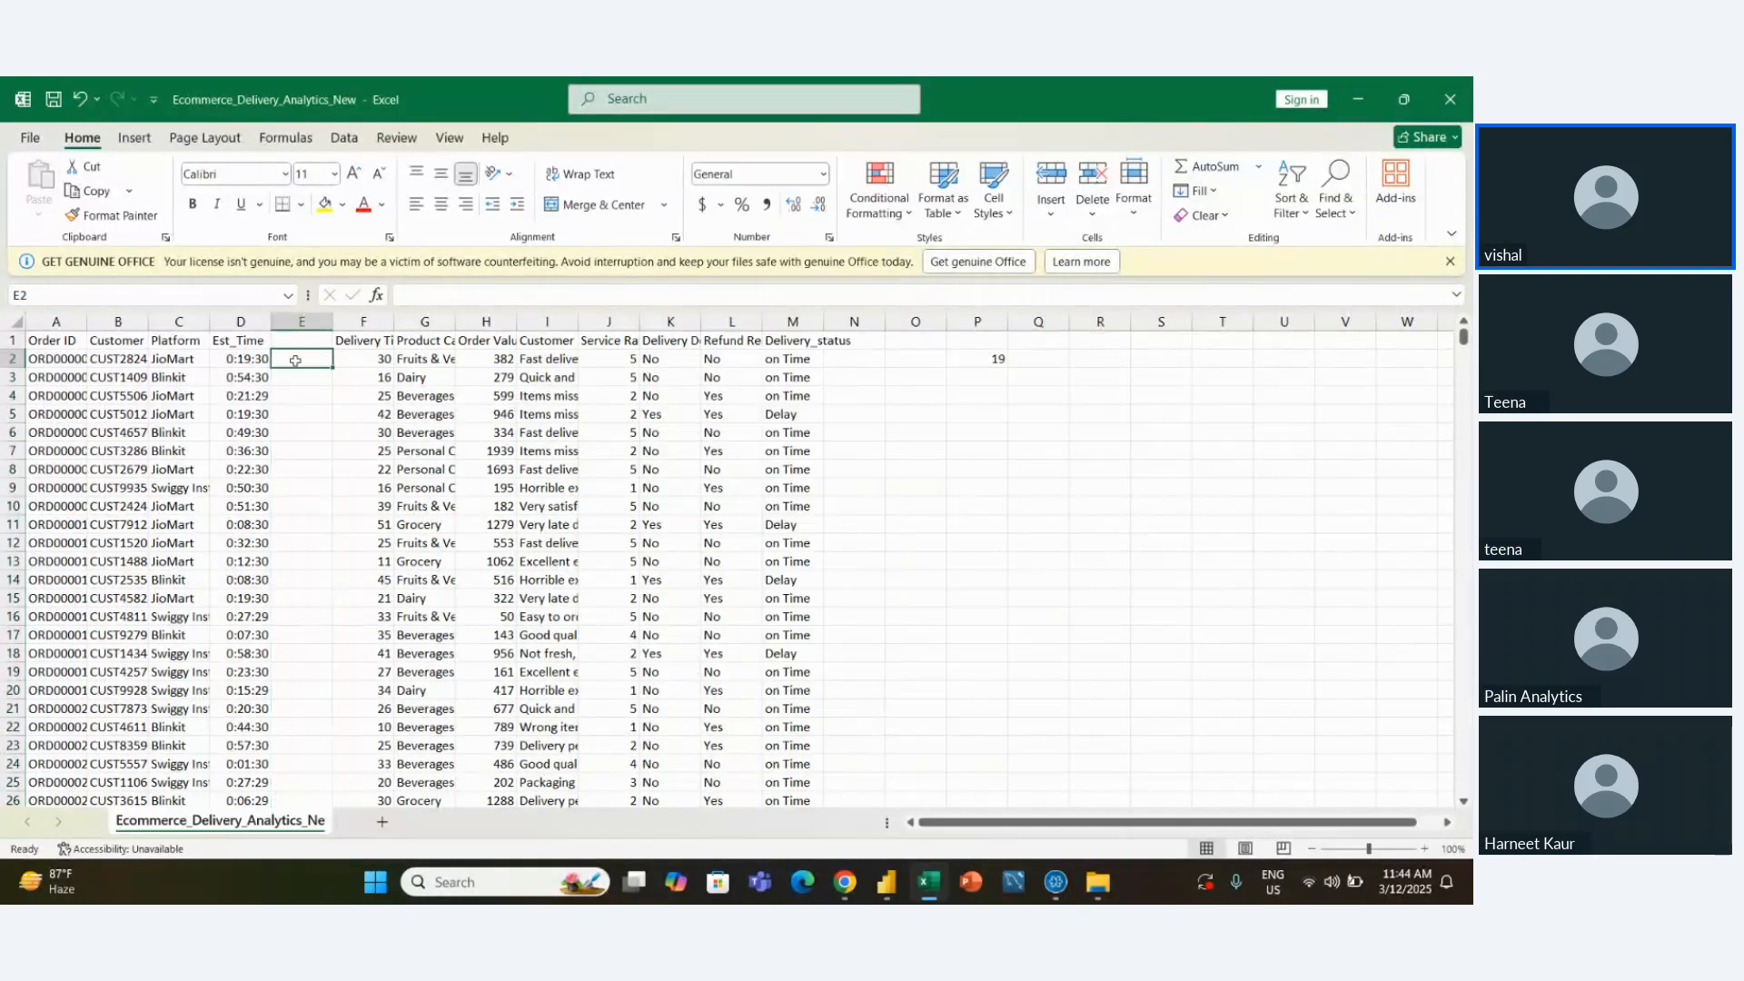
type("=m")
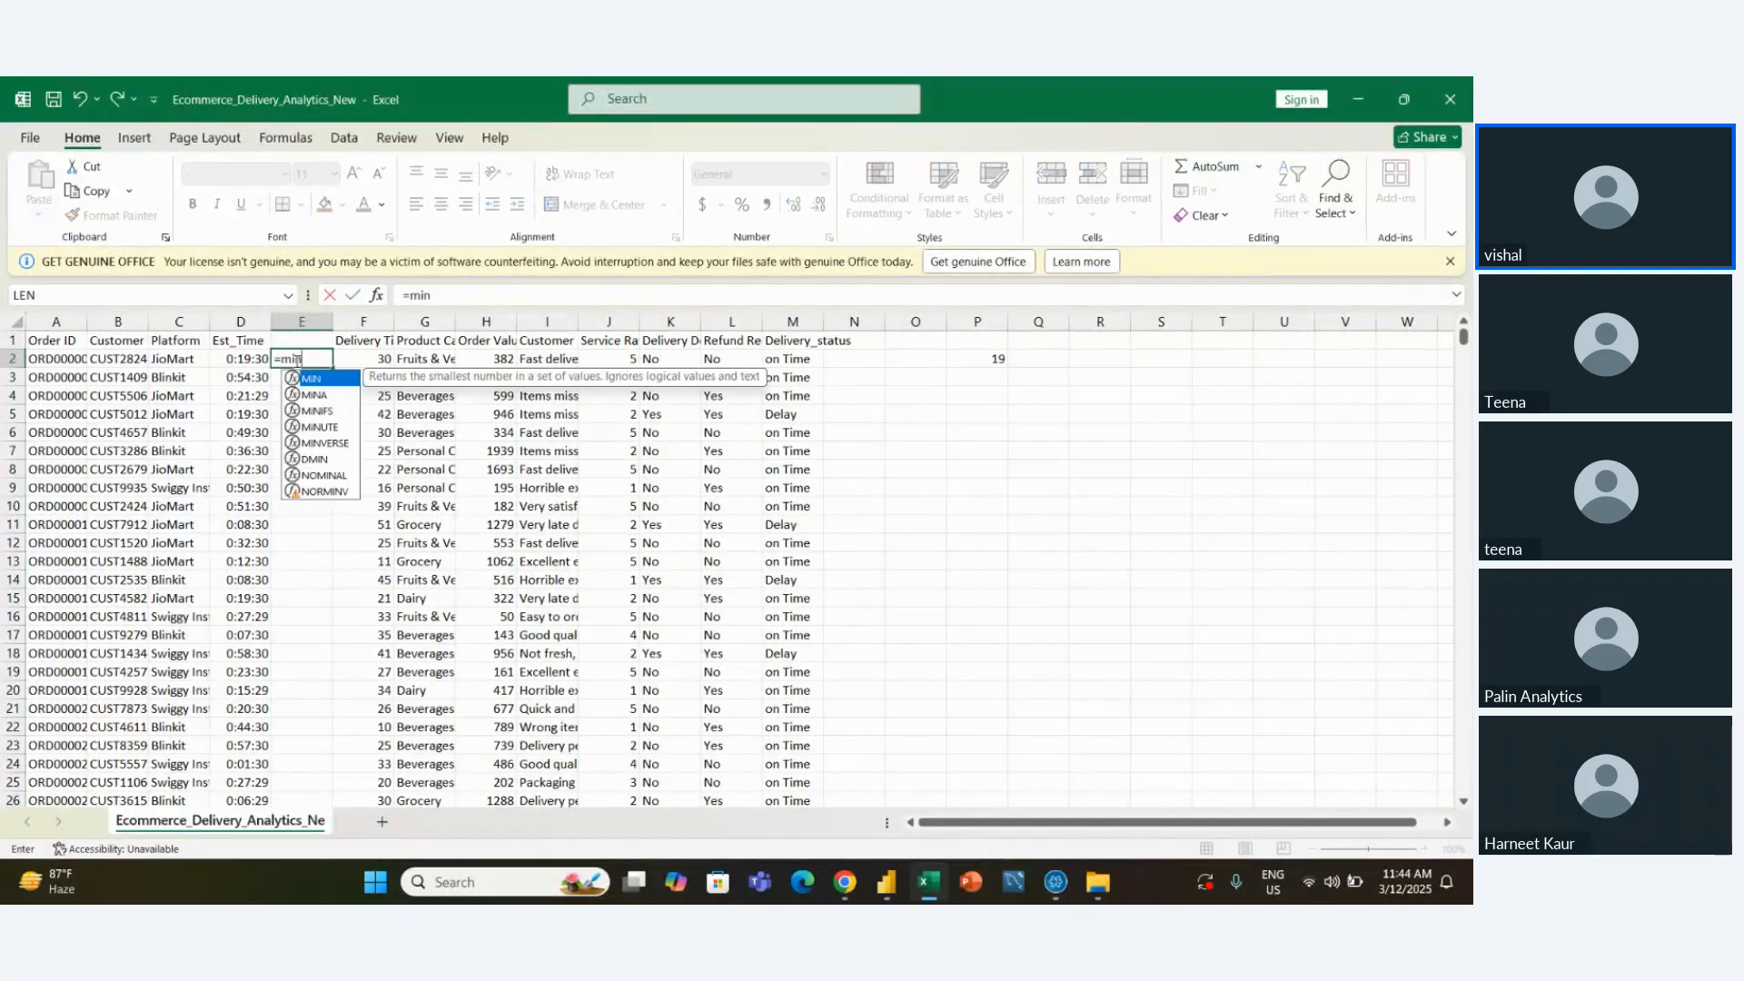
type("in")
key("Down")
key("Down")
key("Down")
key("Tab")
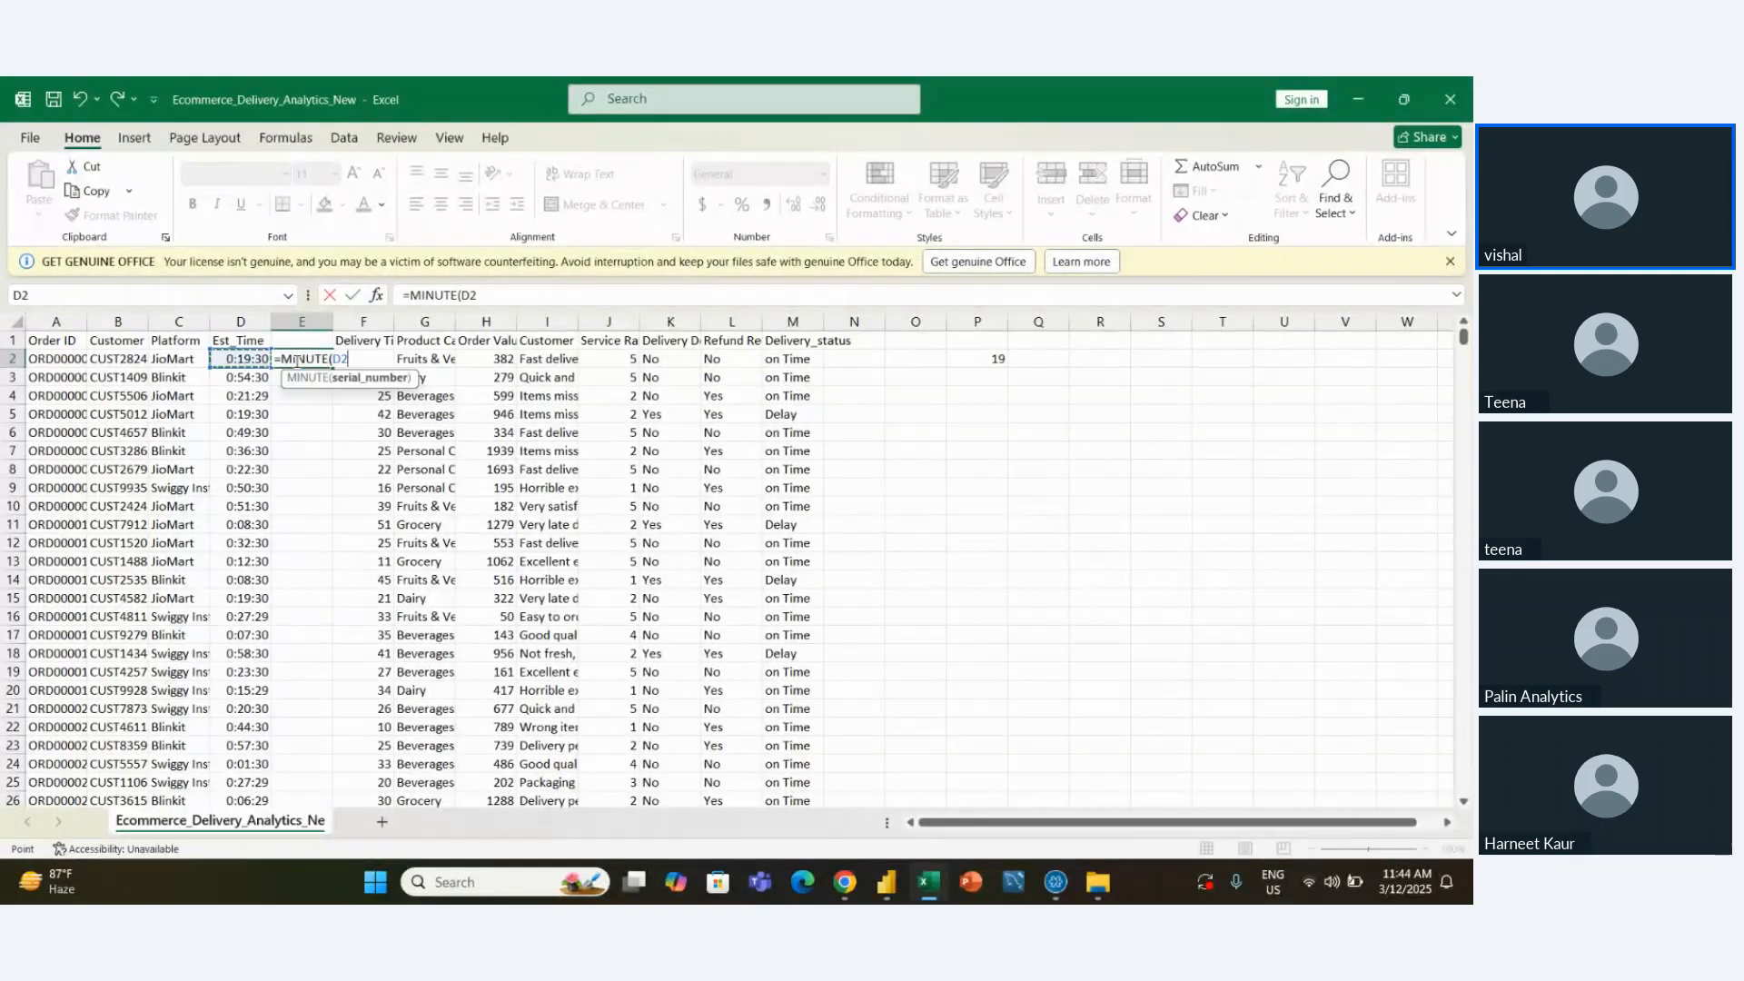
key("Left")
key("ctrl+shift+Down")
key("Return")
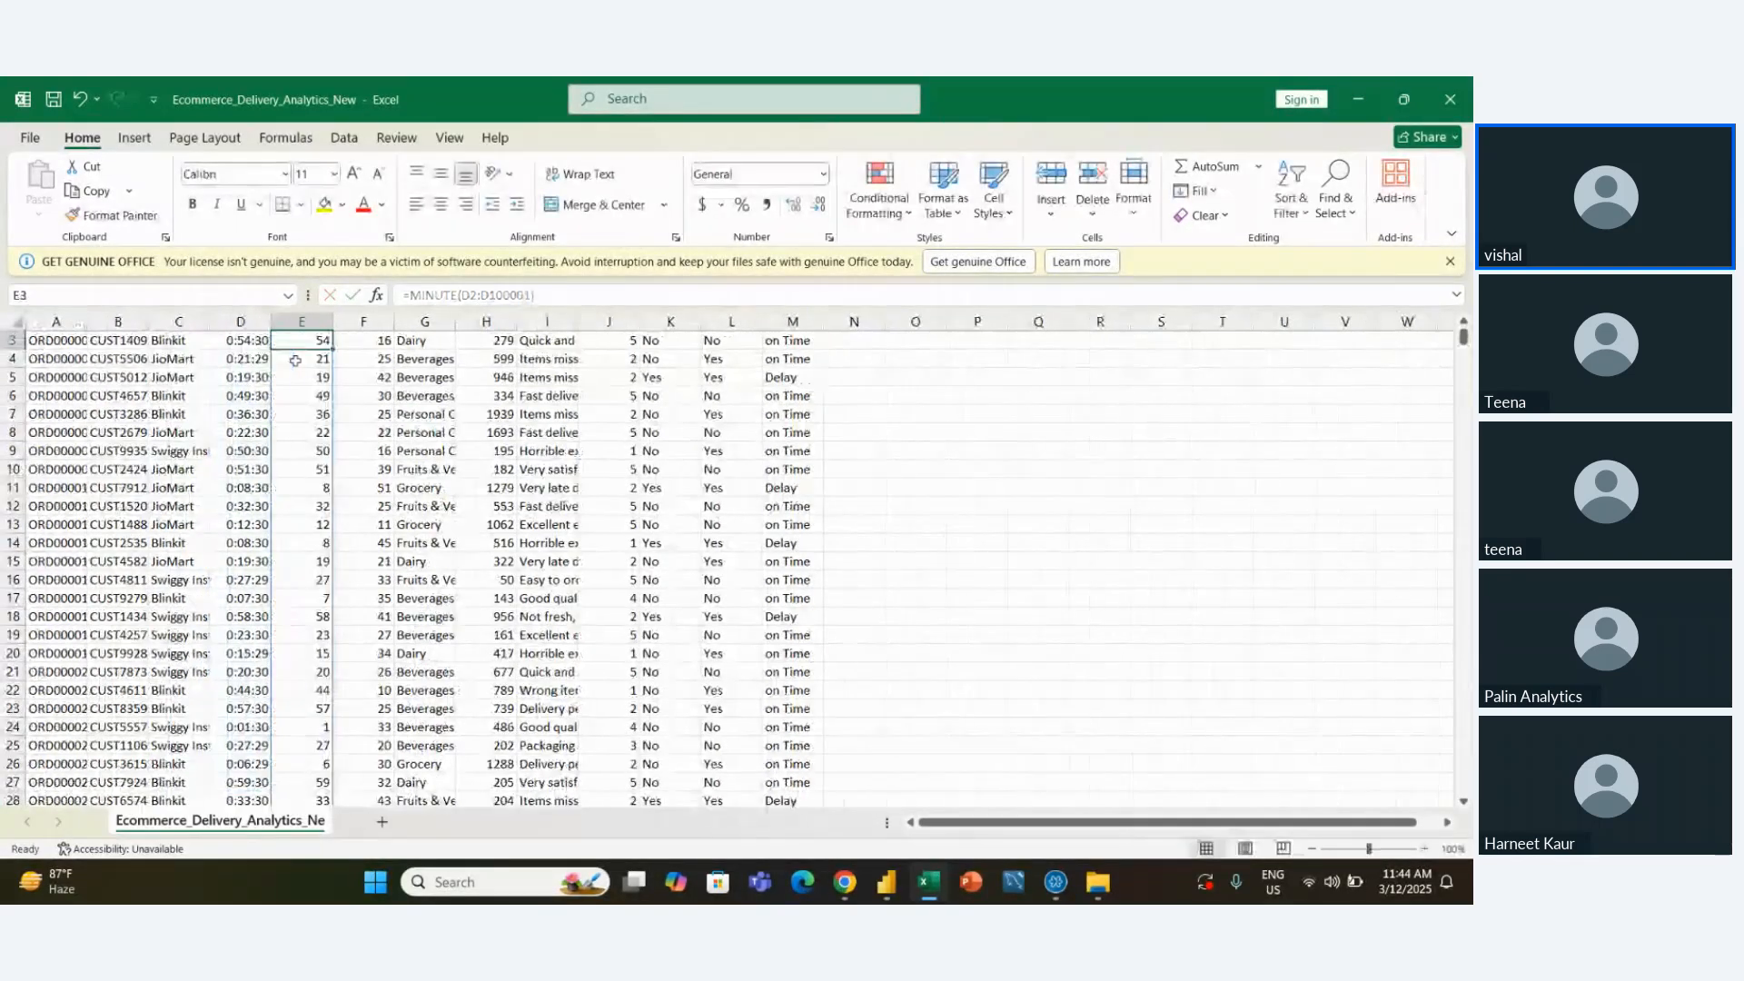
Copy the calculated minutes from column E, try pasting them as values over Est_Time from D2, and undo the paste
key("Up")
key("Up")
key("Left")
left_click(295, 361)
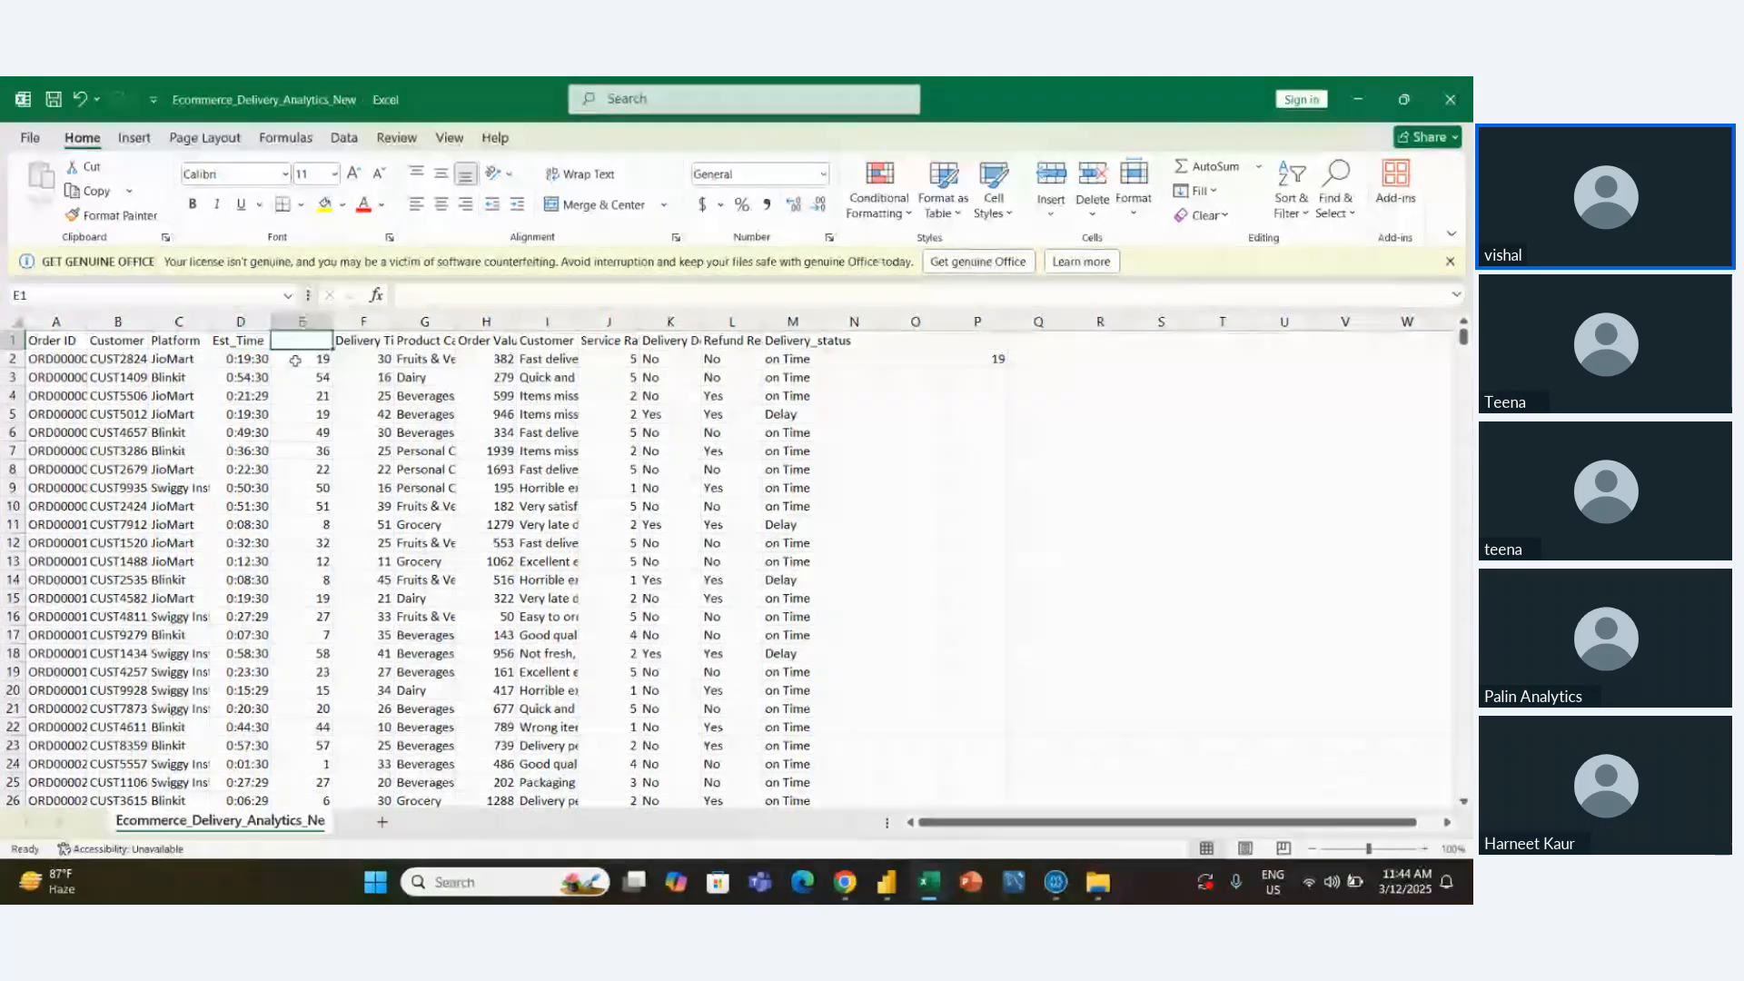
key("ctrl+shift+Down")
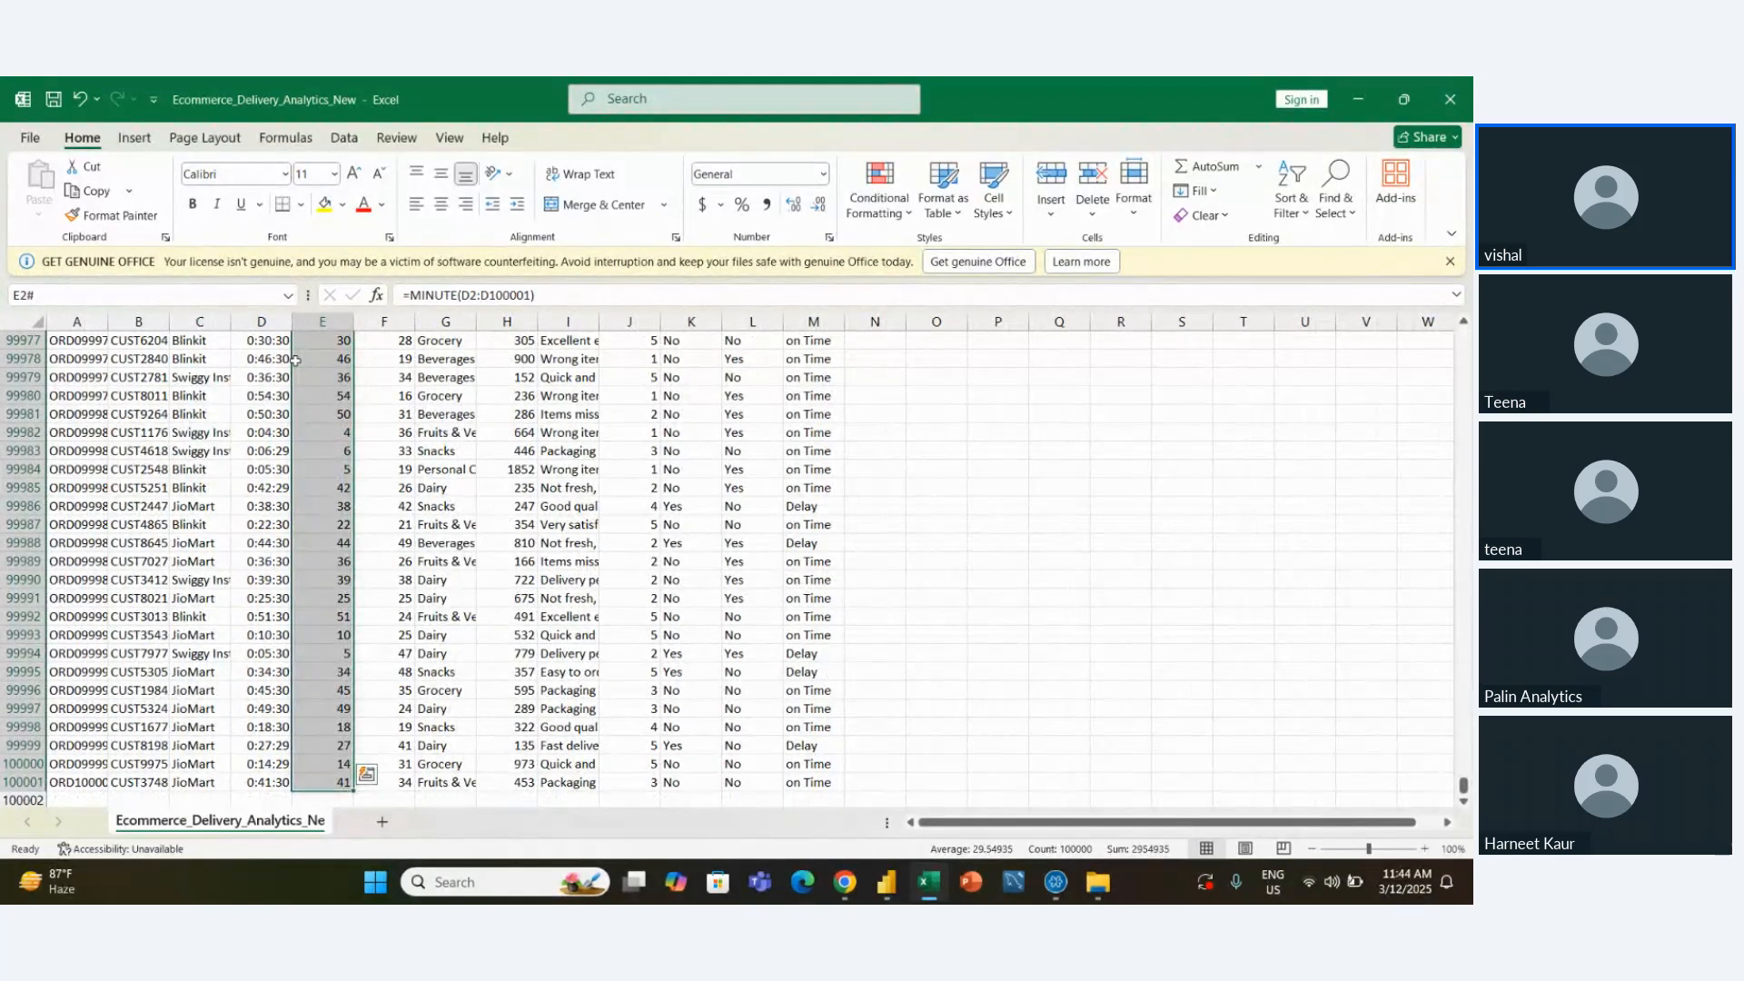
key("ctrl+c")
key("Left")
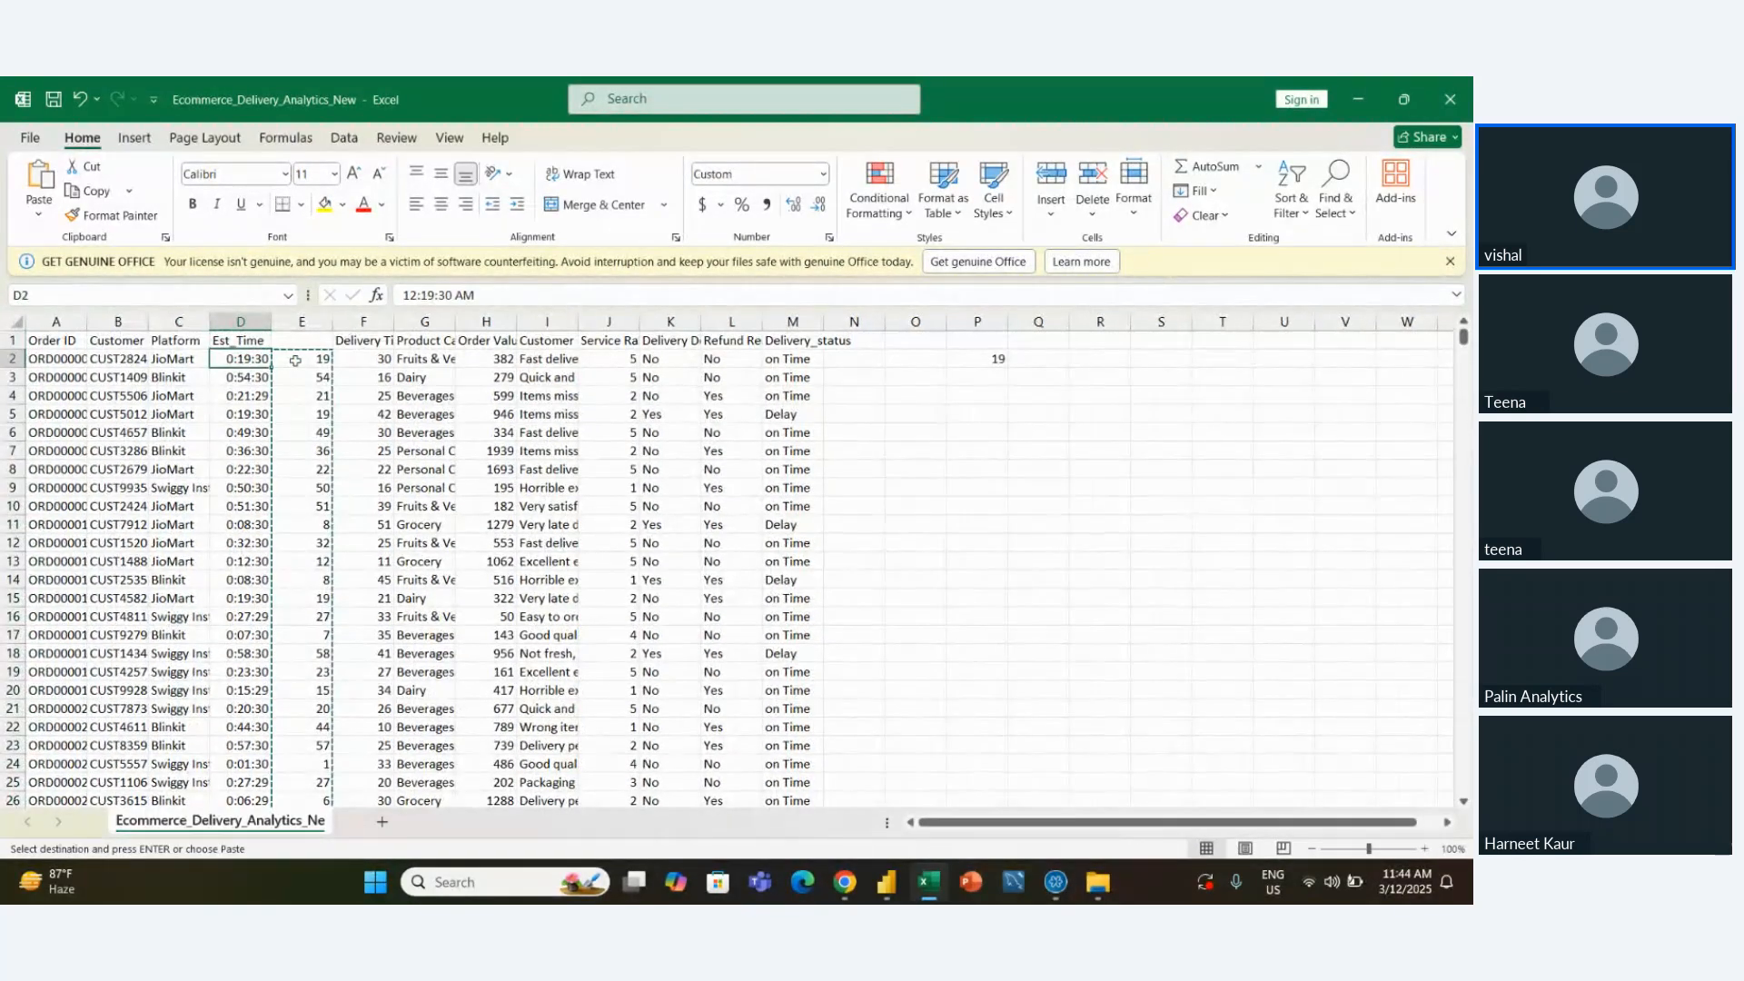
key("ctrl+alt+v")
key("v")
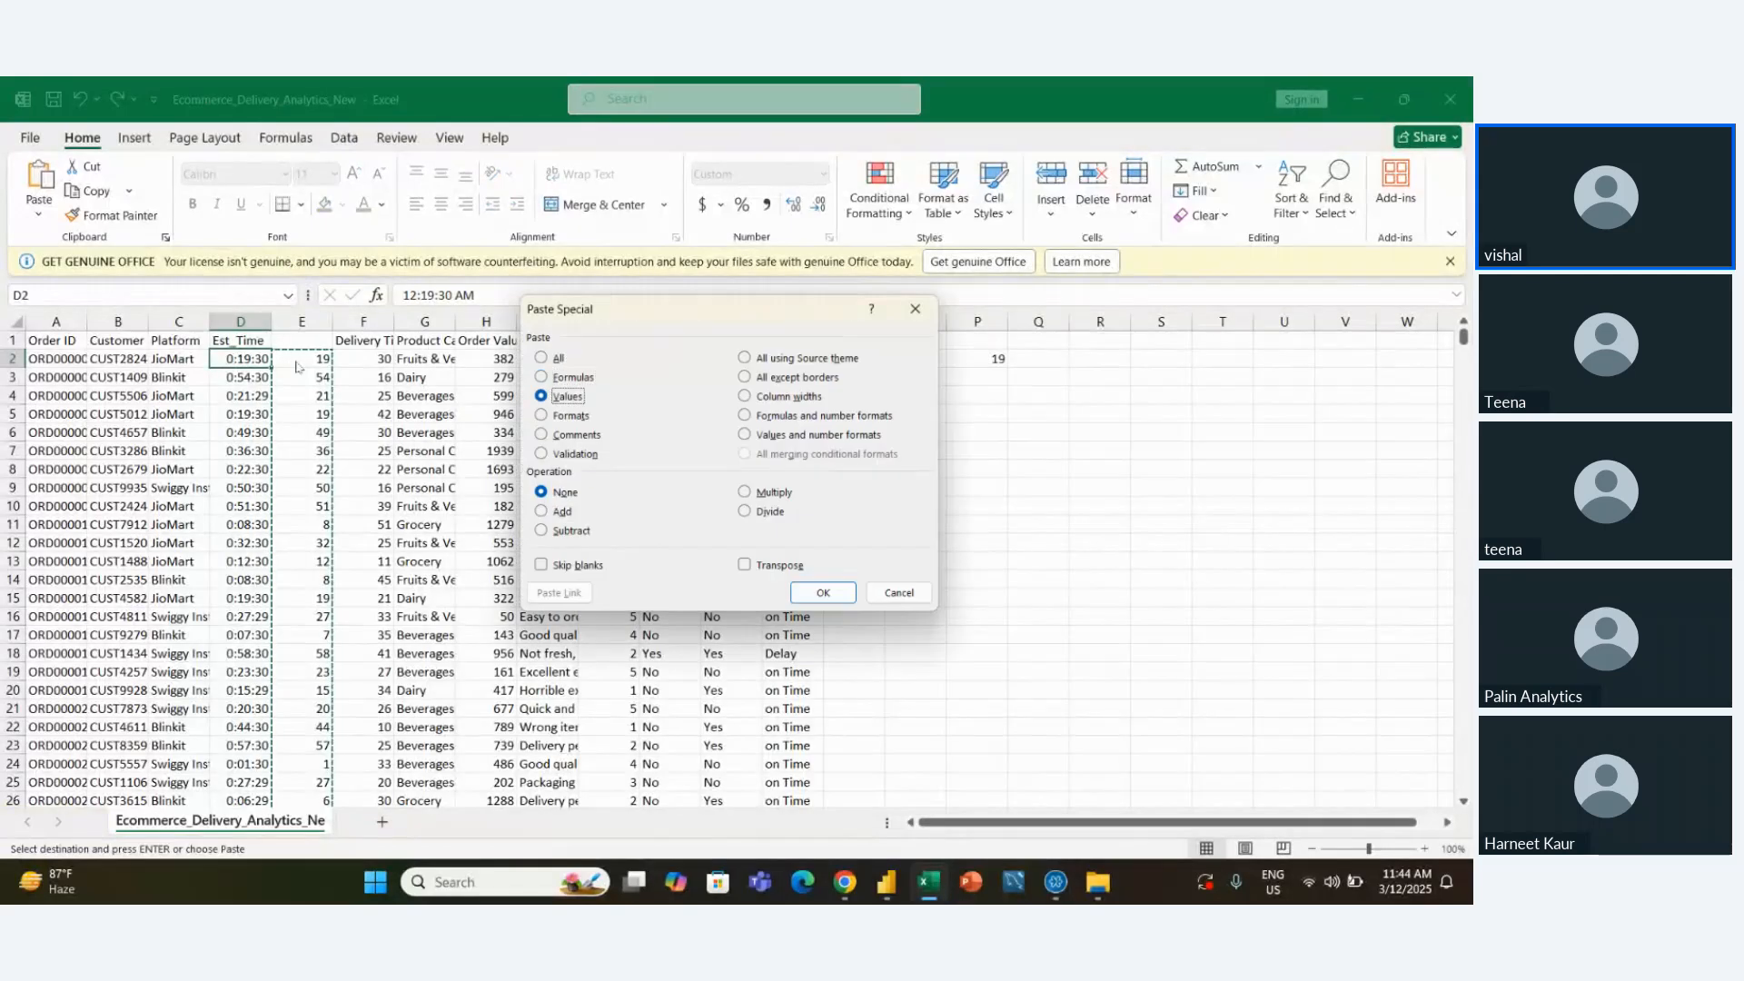
key("Return")
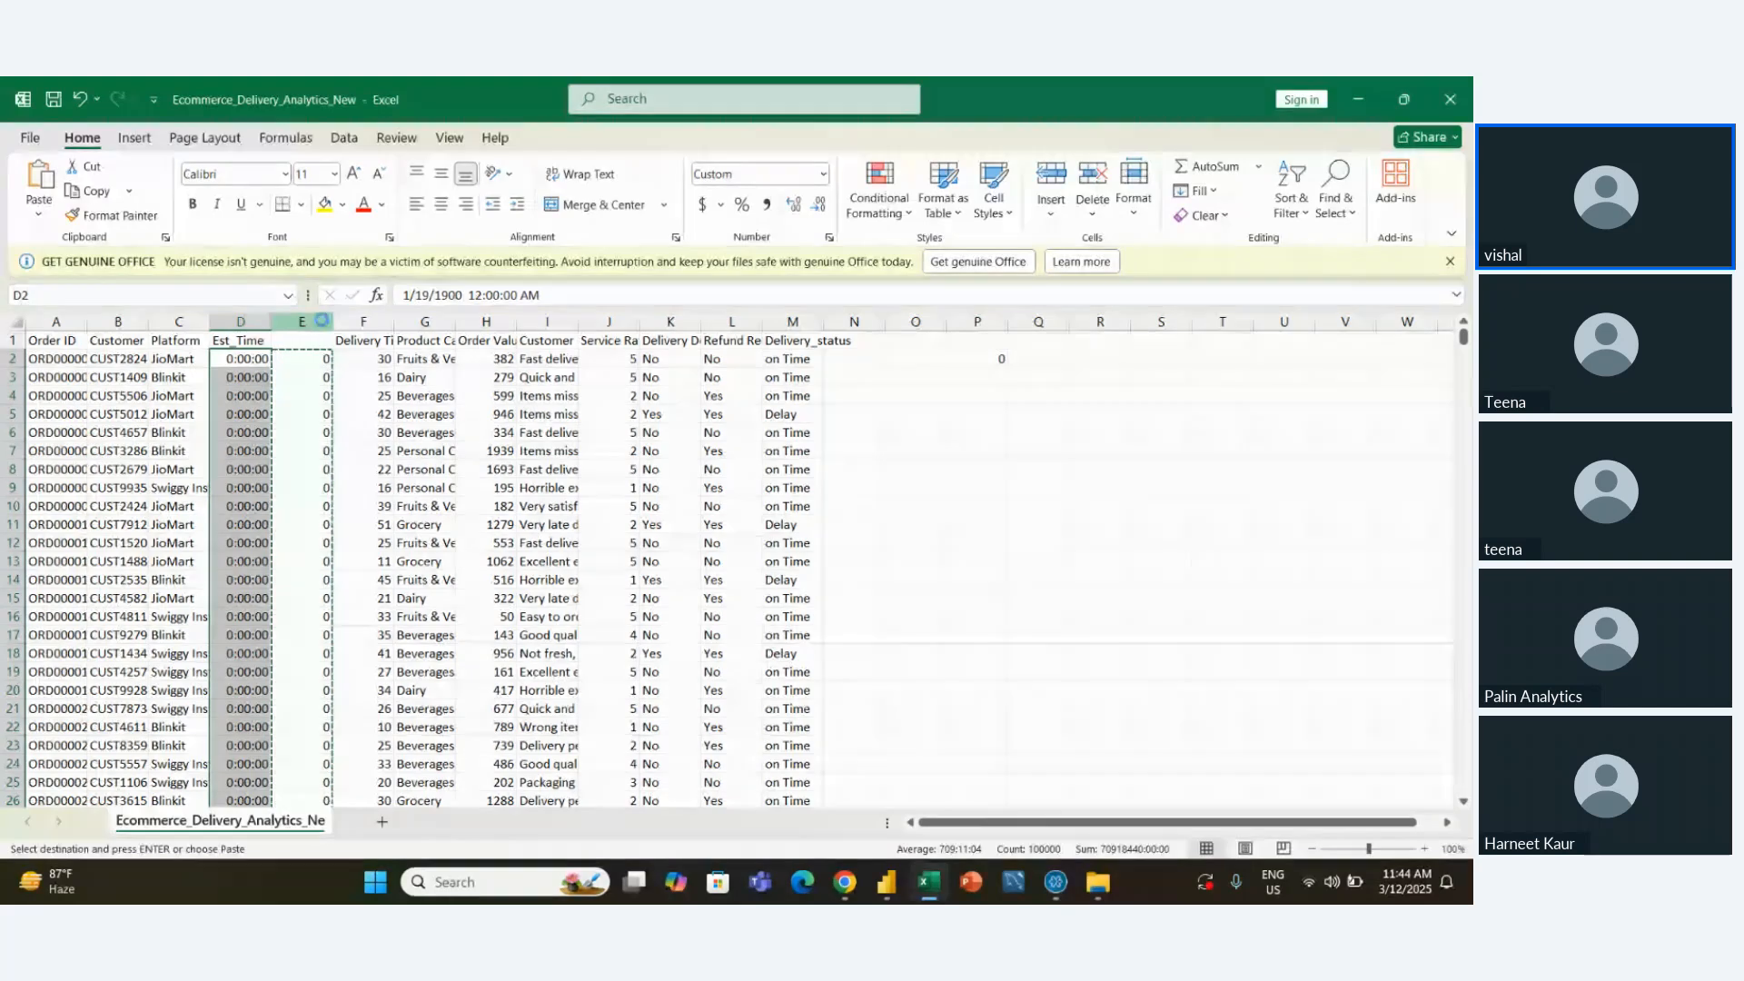
key("ctrl+z")
Paste the calculated minutes from column E as values into column P, starting at P2
left_click(318, 366)
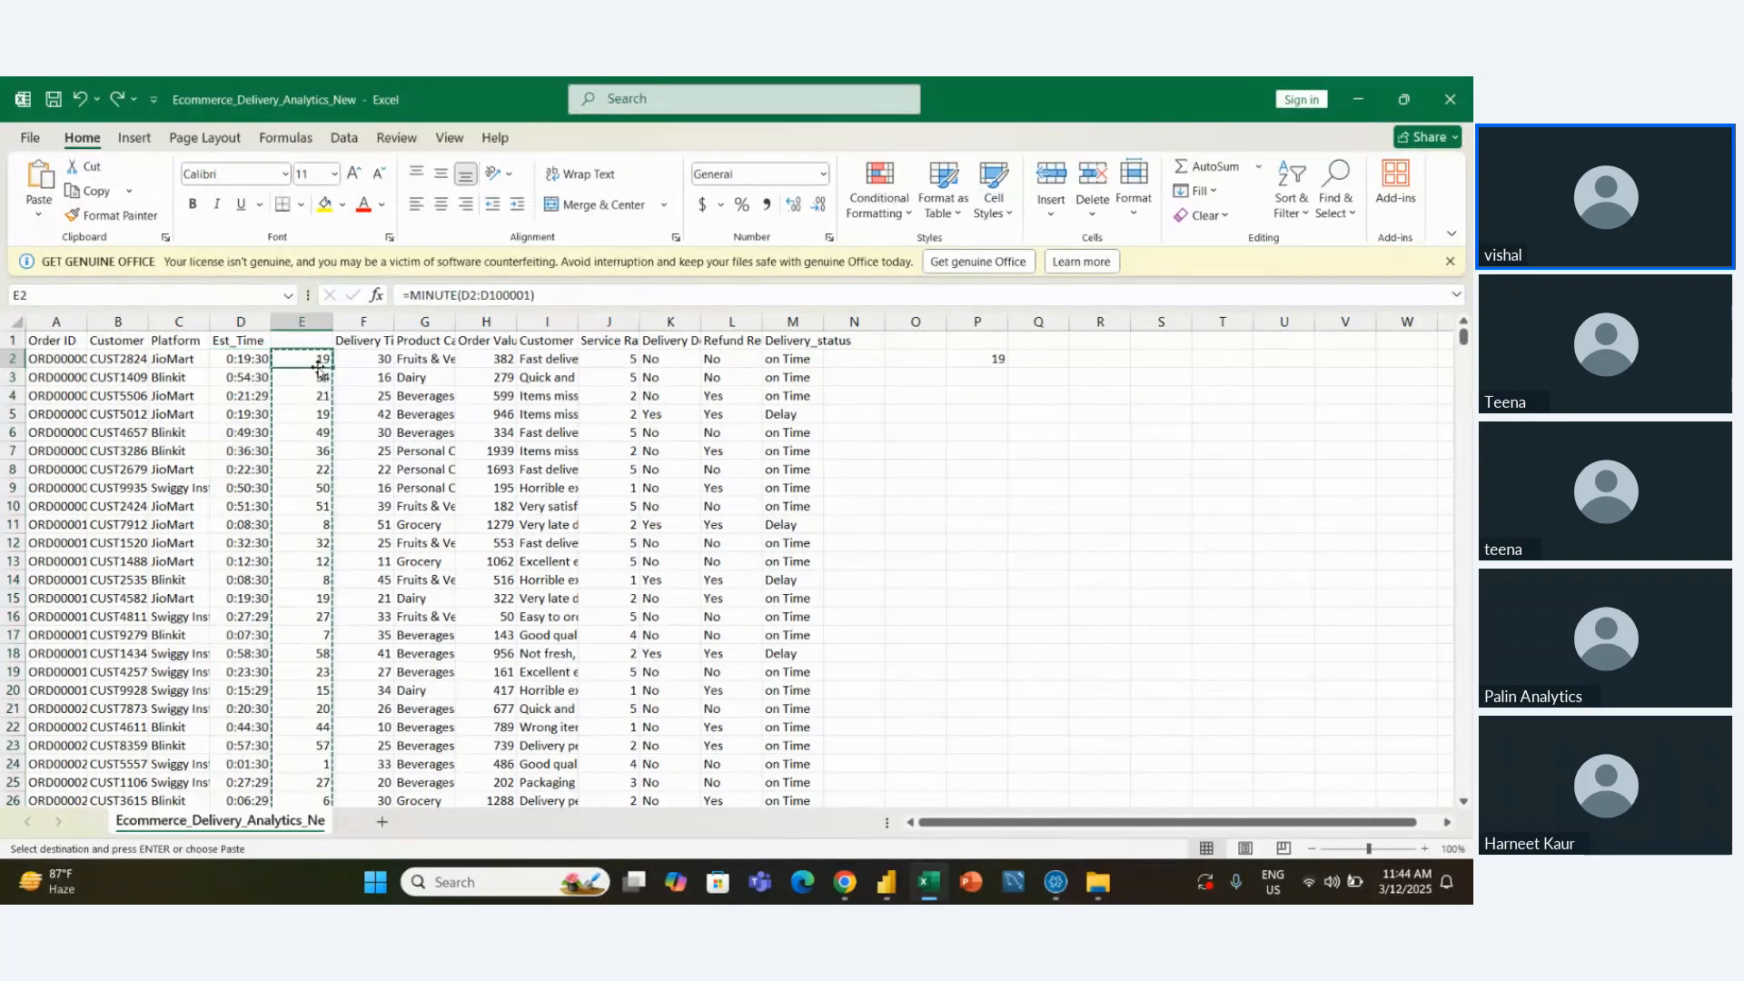
key("ctrl+shift+Down")
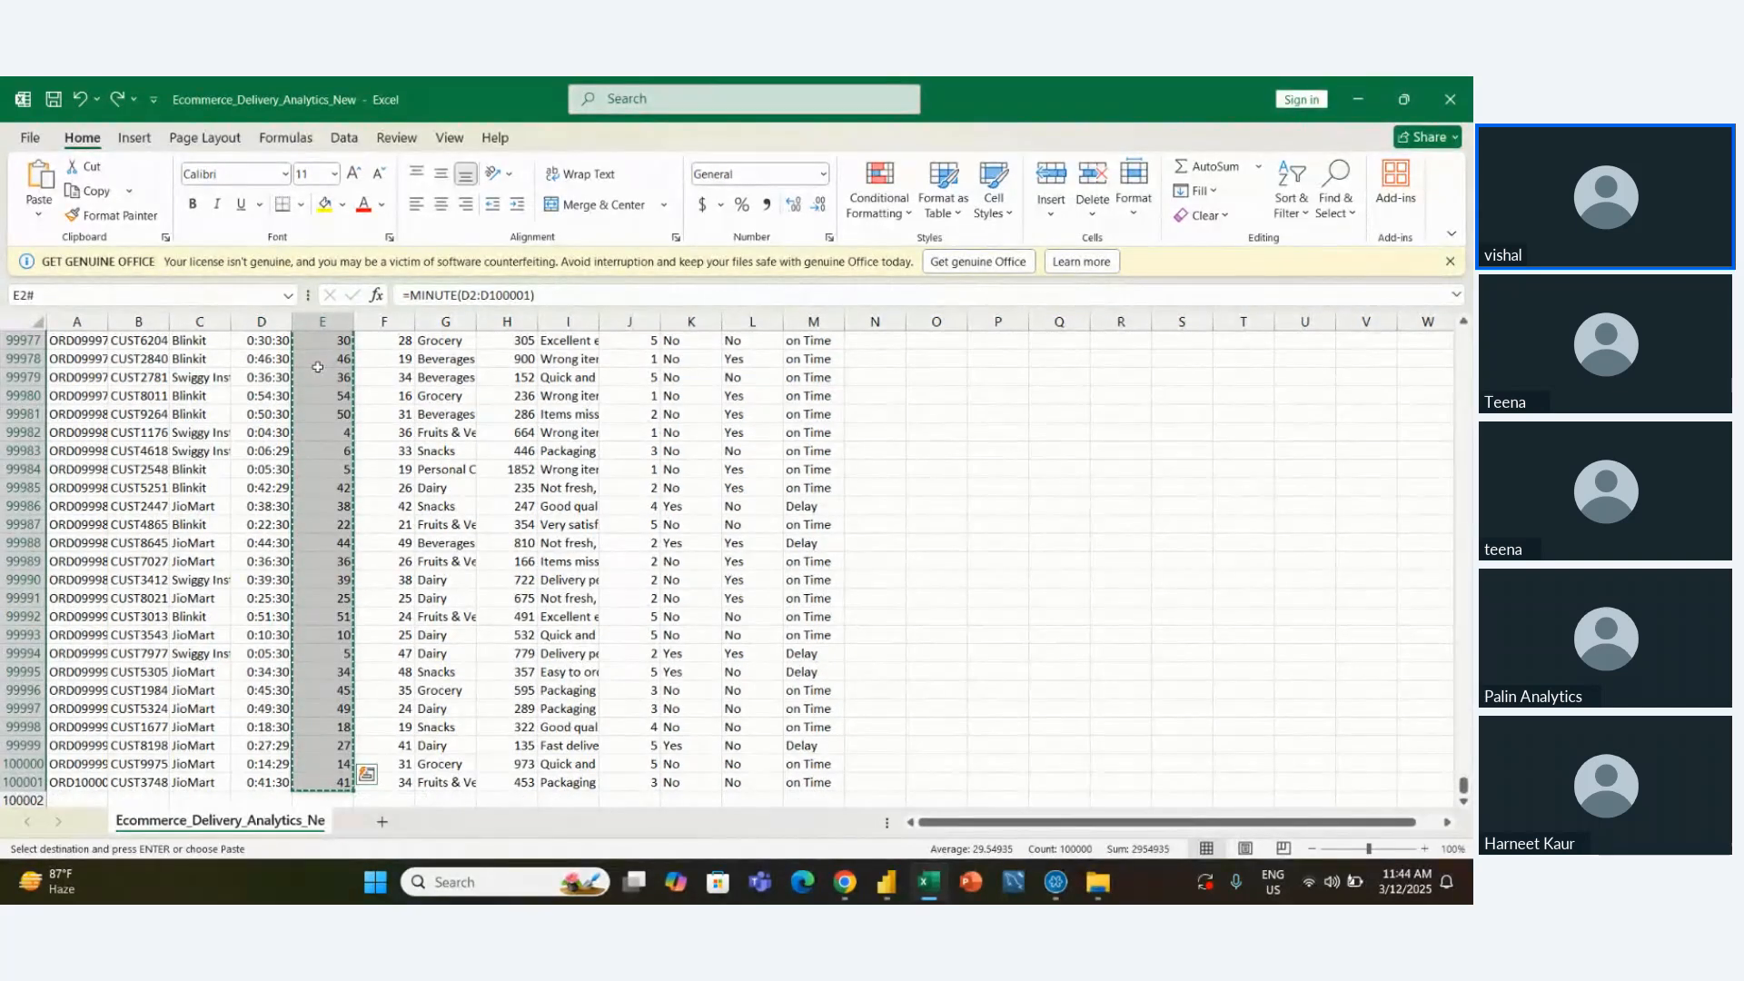
key("Right")
key("Right")
key("Right")
key("Right")
key("Right")
key("Right")
key("Right")
key("Right")
key("Right")
key("Right")
key("Right")
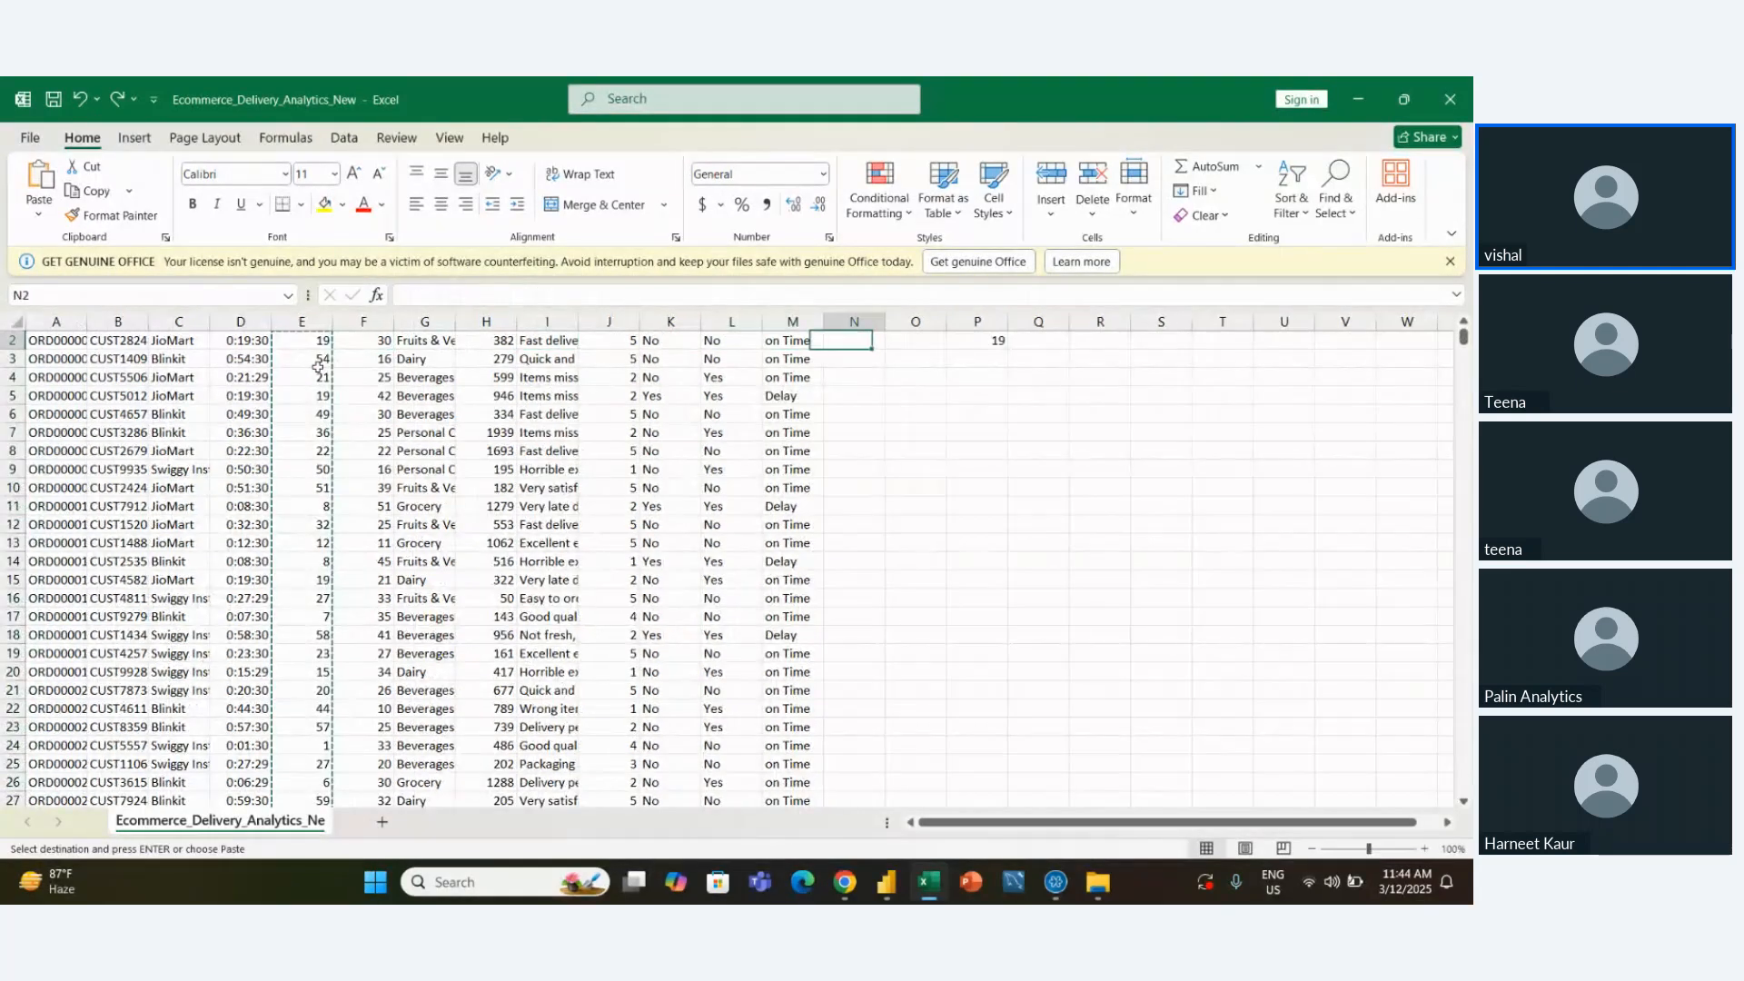
key("ctrl+alt+v")
key("Down")
key("Down")
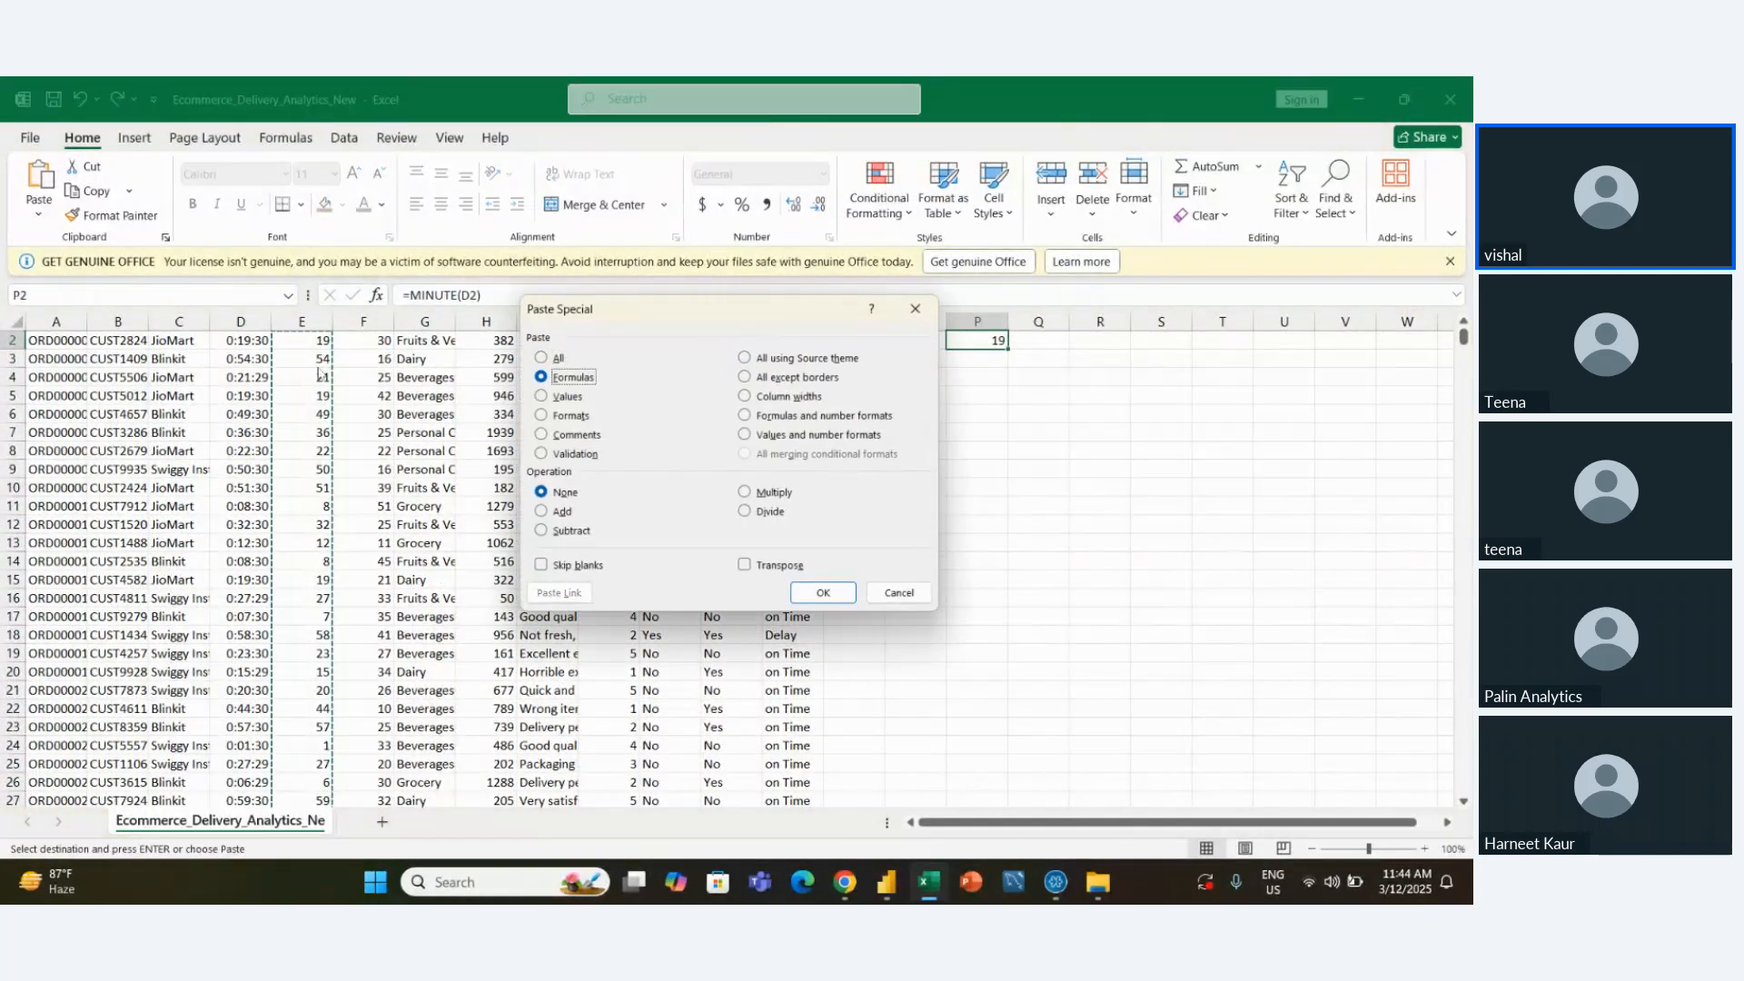
key("Return")
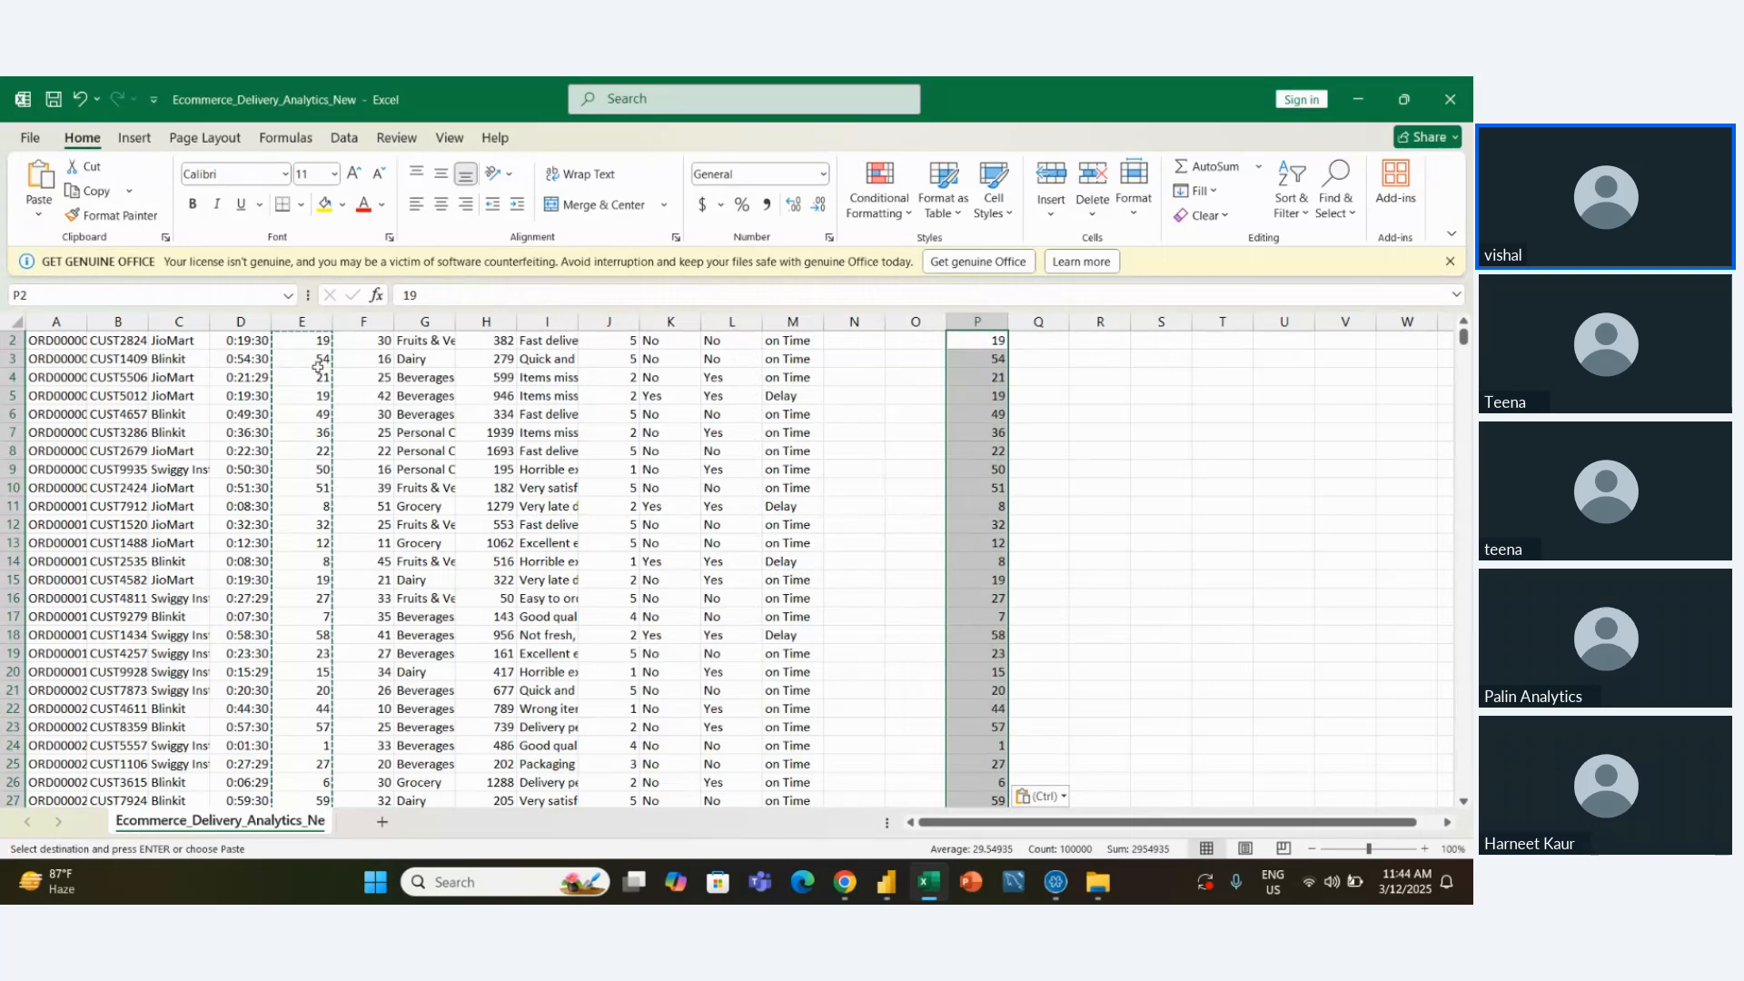
Check the MINUTE formula in E2, then clear it together with its results in column E
key("Left")
key("Left")
key("Left")
key("Left")
key("ctrl+Home")
key("Right")
key("Right")
key("Right")
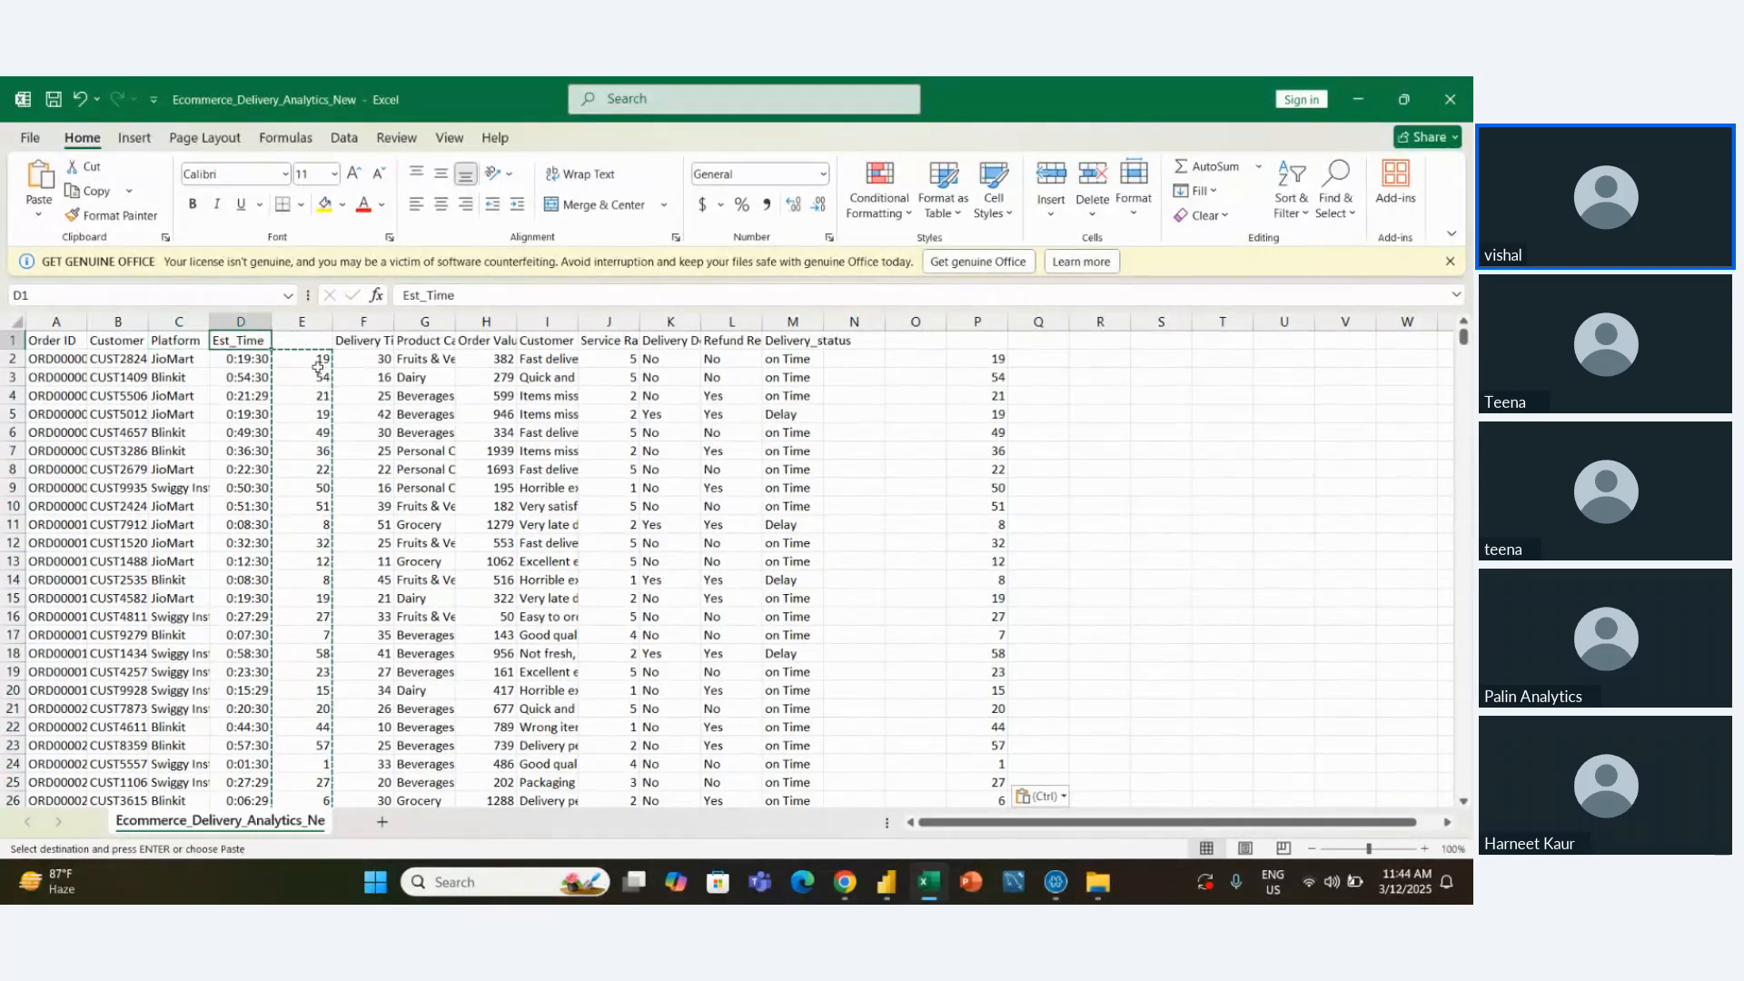
double_click(312, 358)
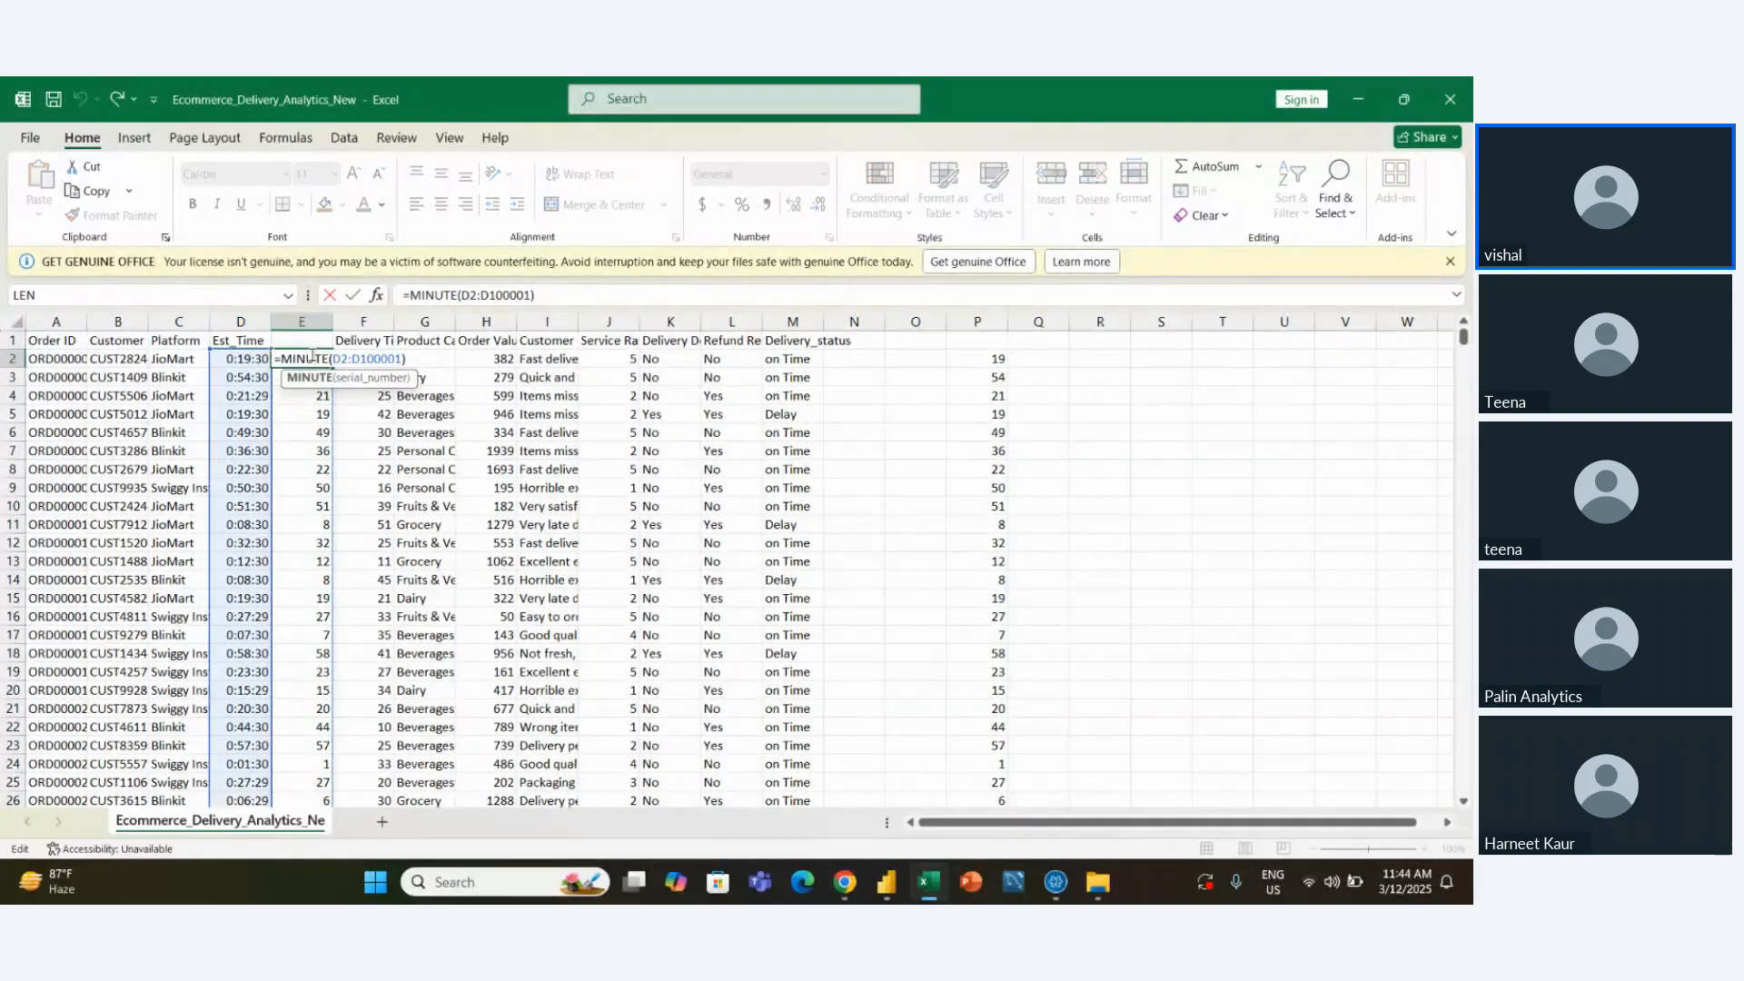
key("Escape")
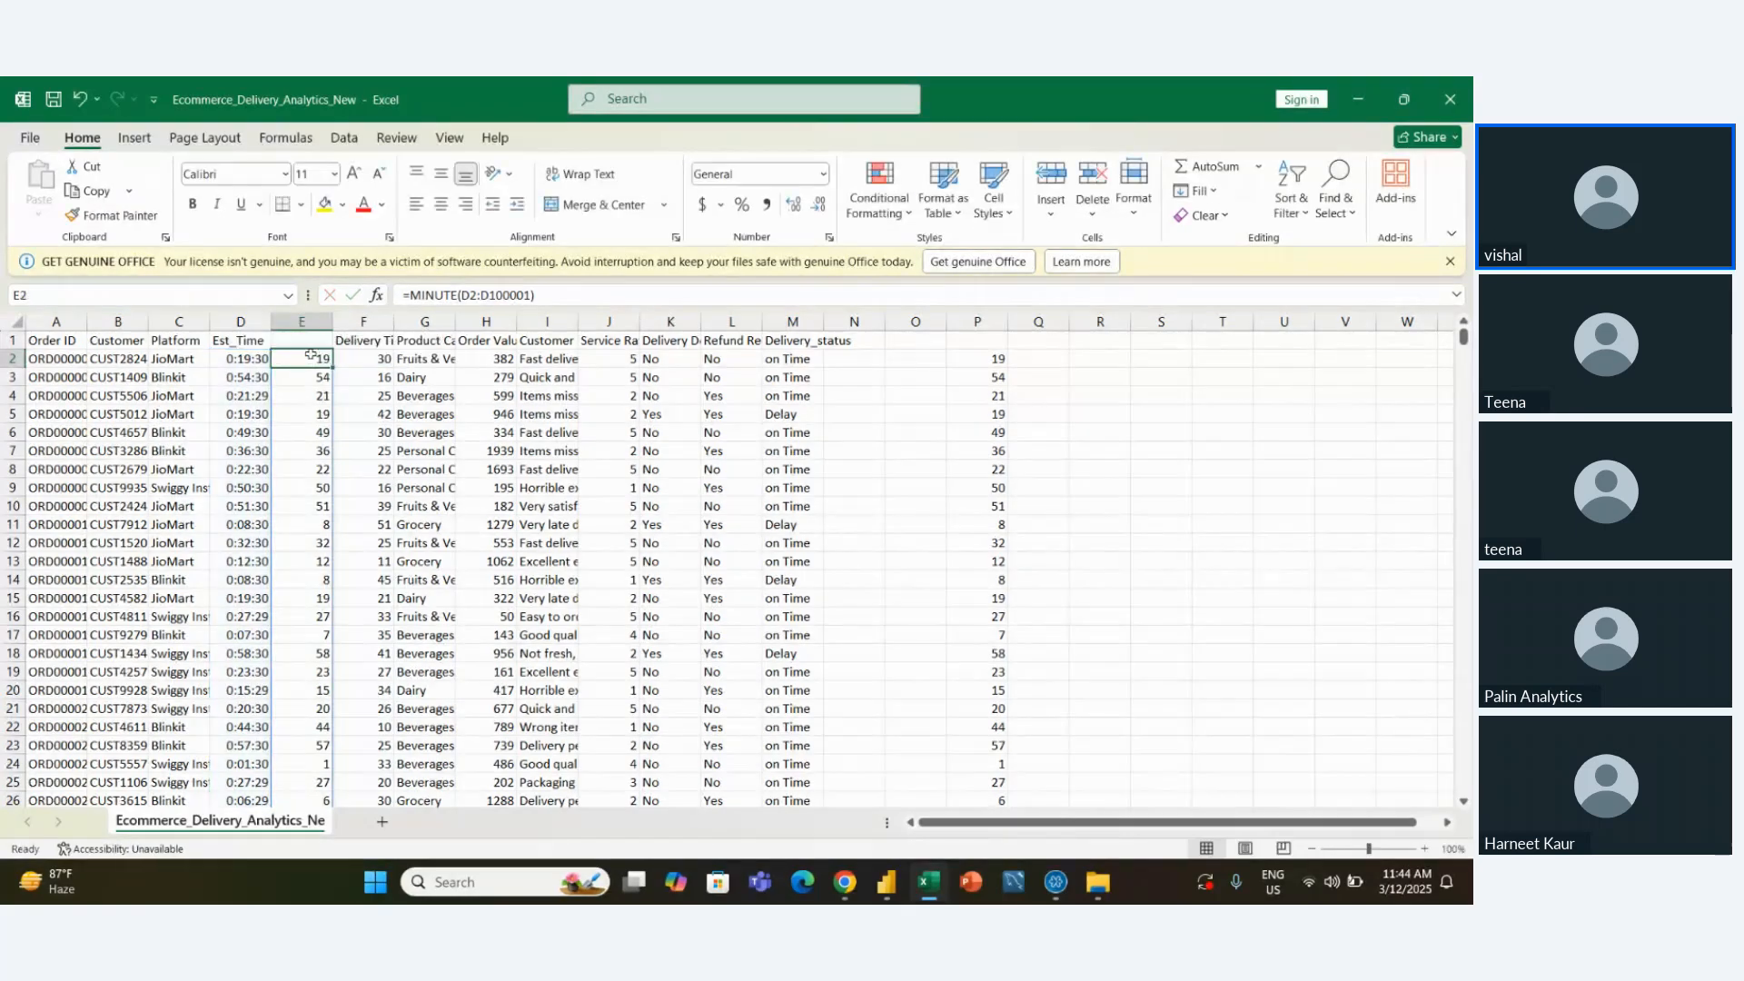
key("ctrl+shift+Down")
key("BackSpace")
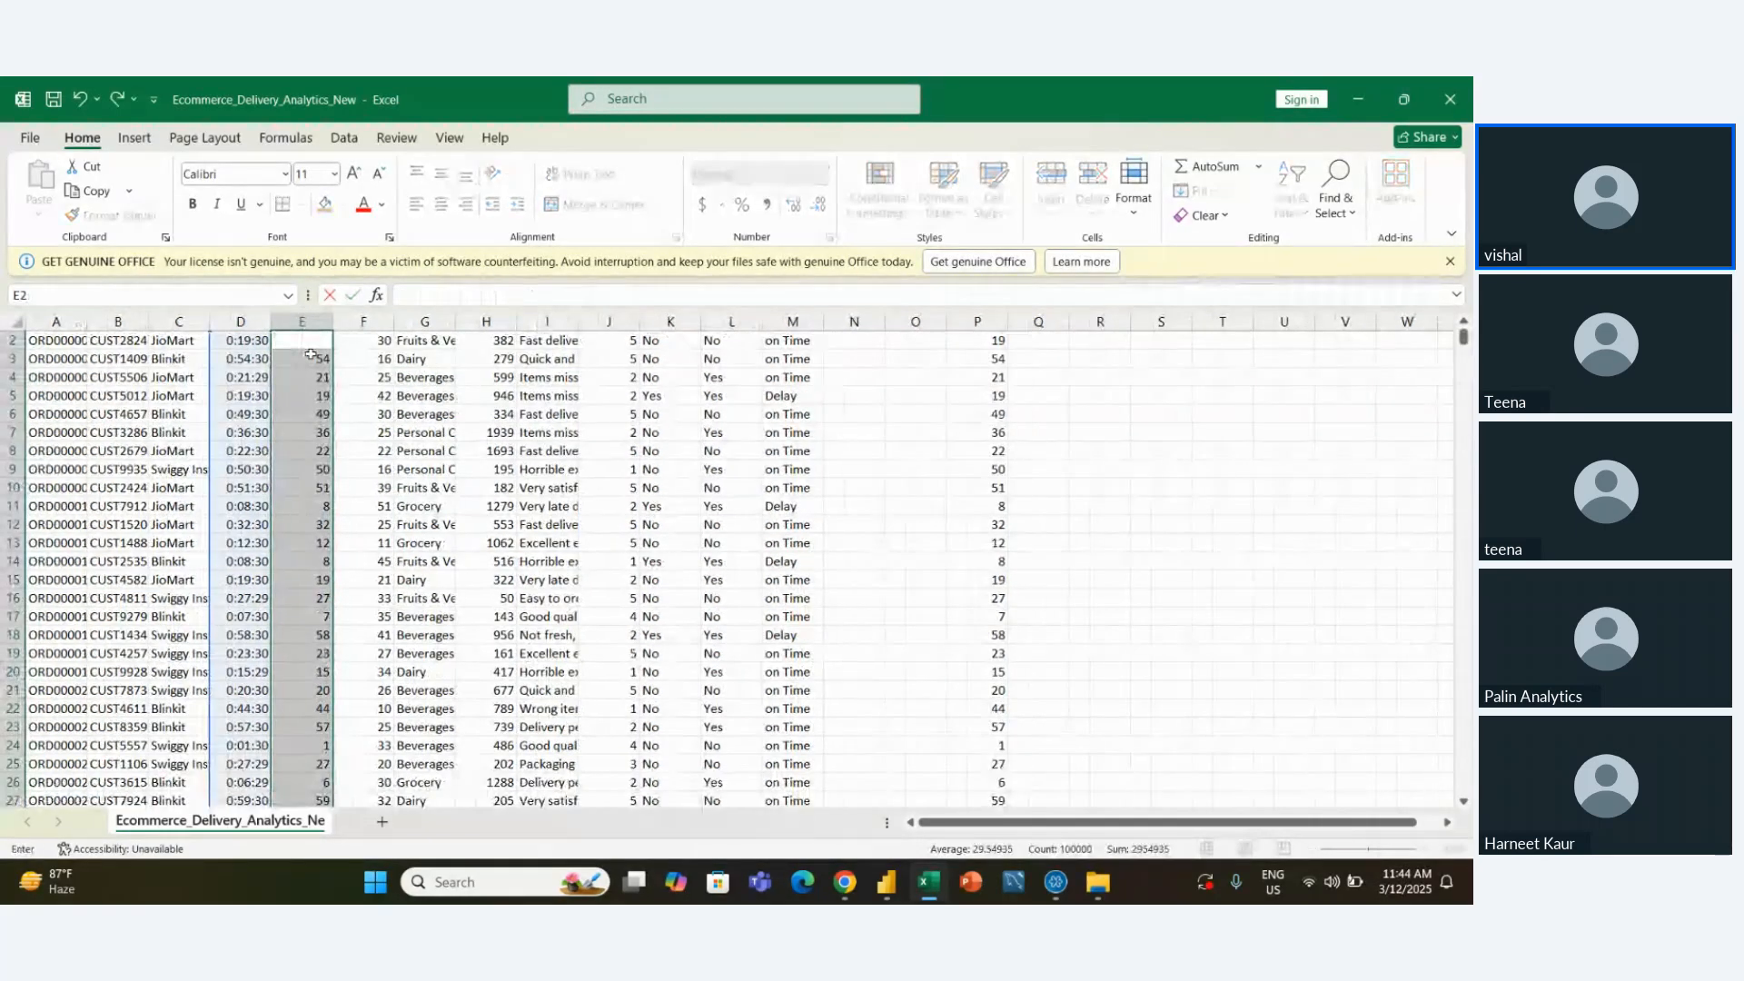
key("Left")
key("Right")
key("Right")
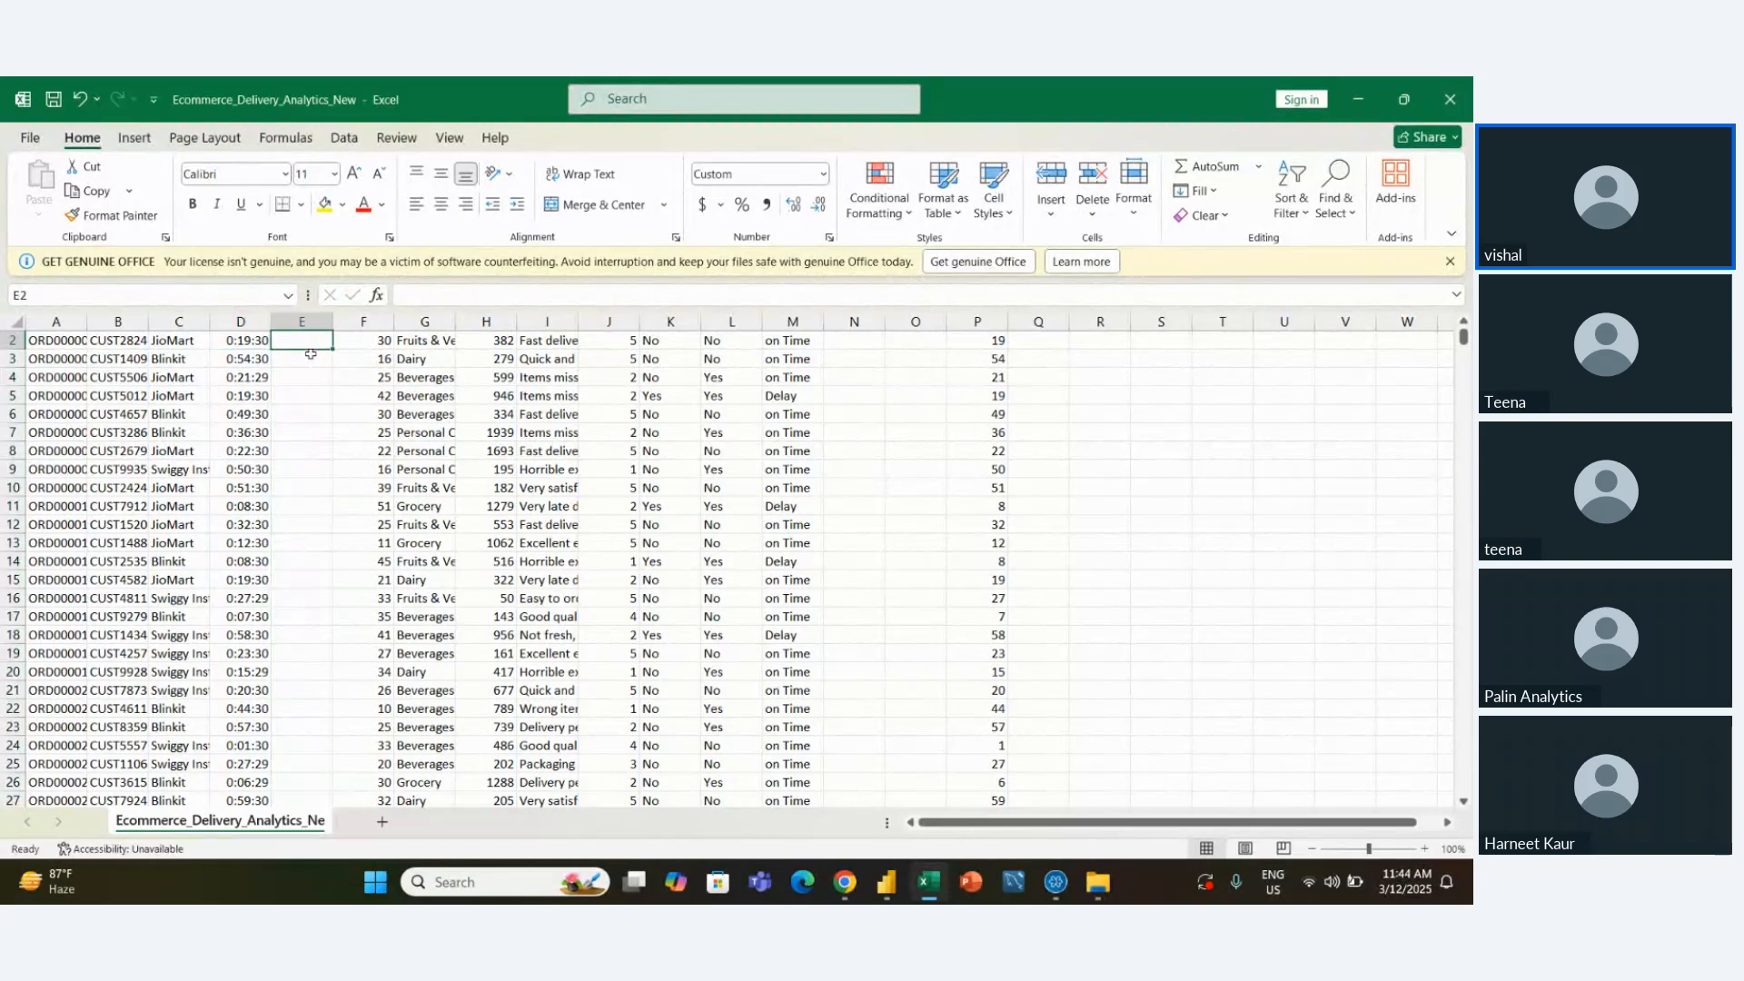
Copy the minutes from column P, paste them as values over Est_Time from D2, and format them as General
key("Right")
key("Right")
key("Right")
key("Right")
key("Right")
key("Right")
key("Right")
key("Right")
key("Right")
key("Right")
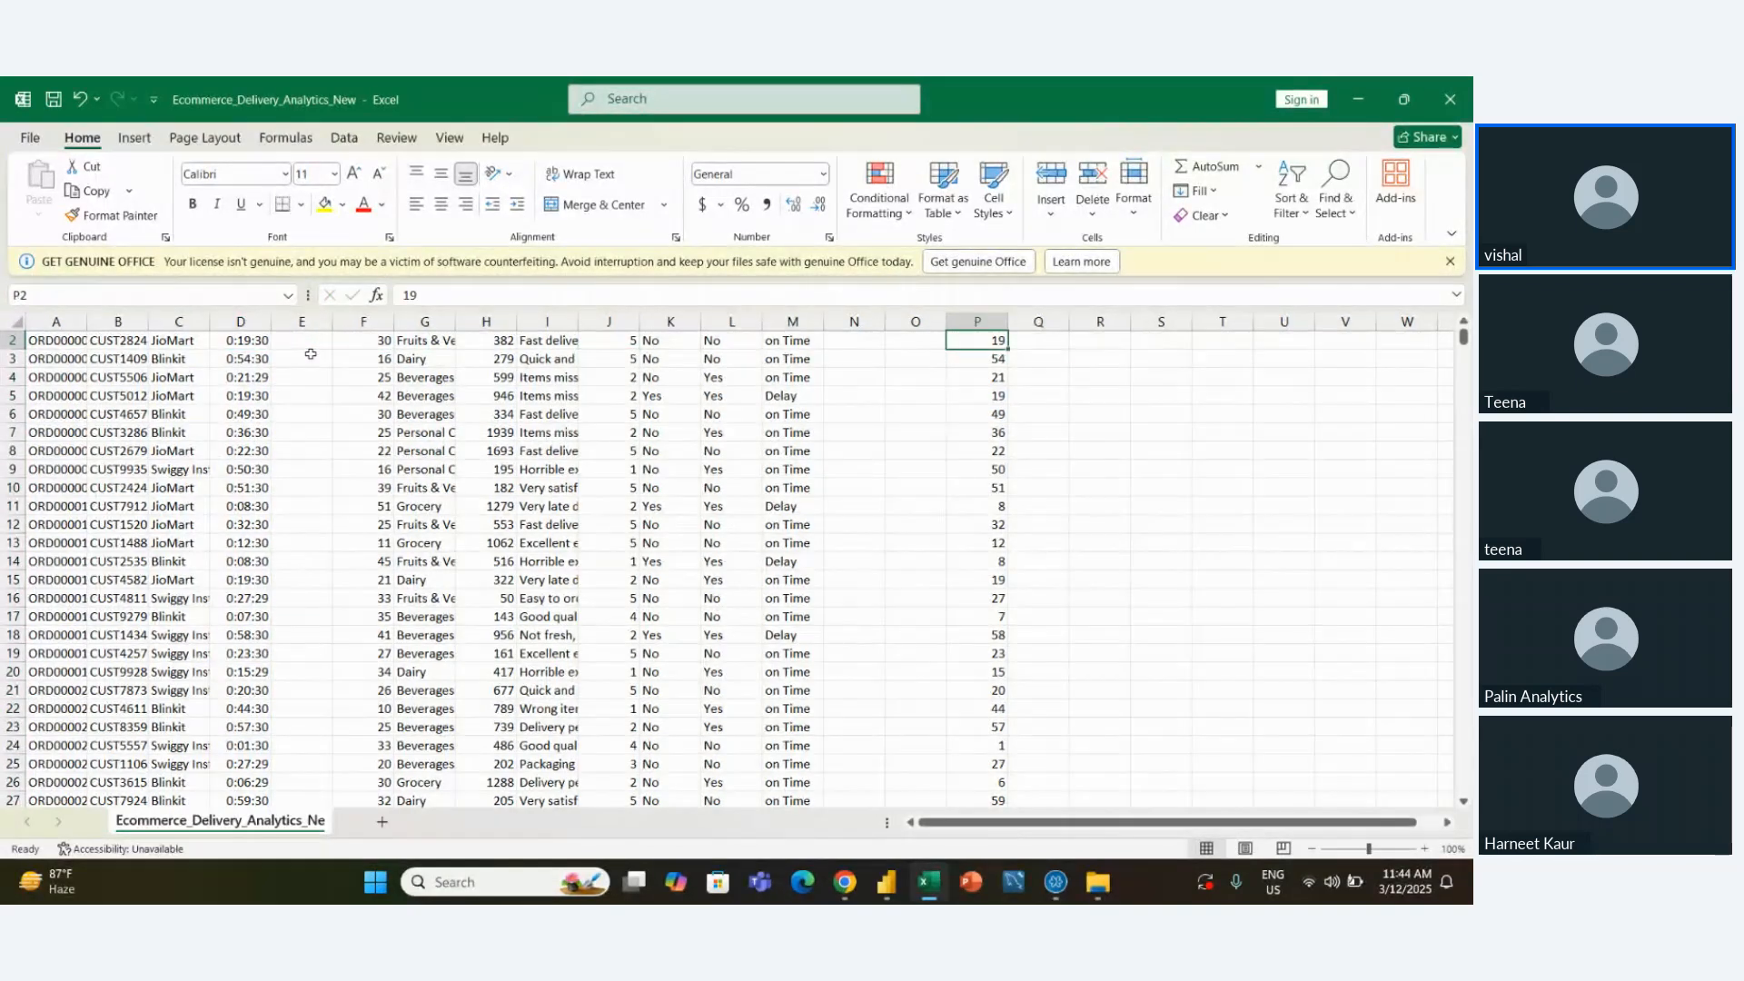
key("ctrl+shift+Down")
key("ctrl+c")
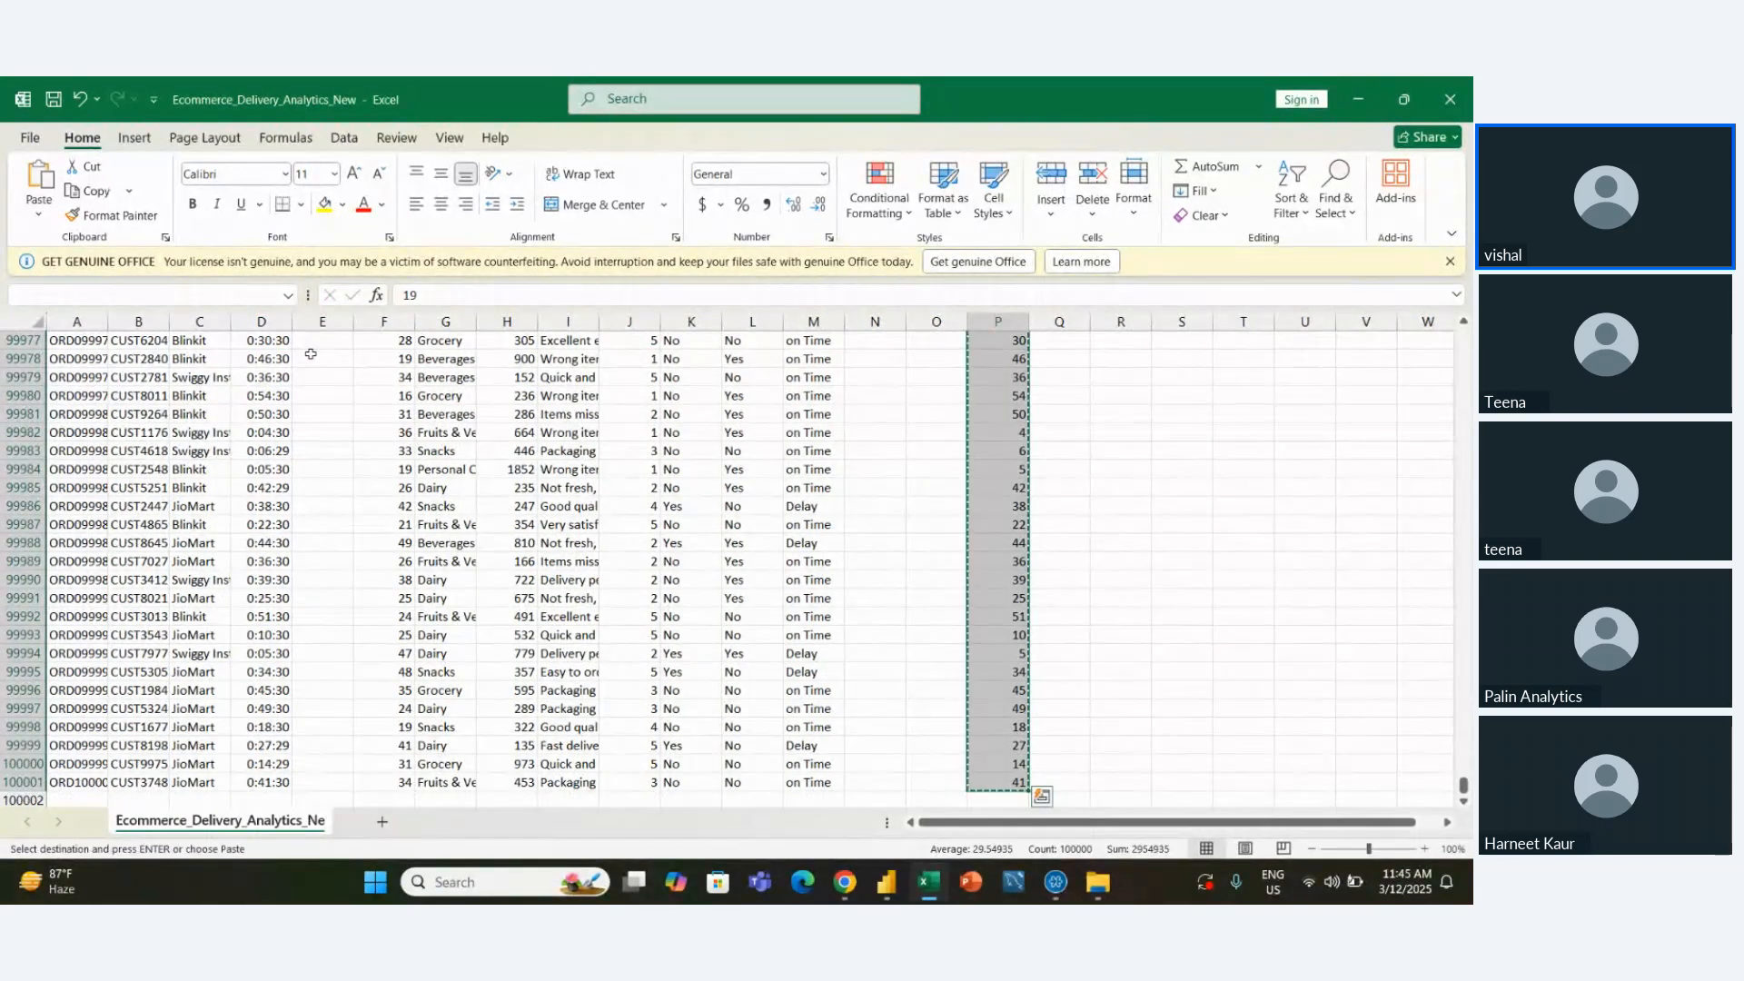
key("Left")
key("Left")
key("Left")
key("Left")
key("Left")
key("Left")
key("Left")
key("Left")
key("Left")
key("Left")
key("Left")
key("Up")
key("Left")
key("Down")
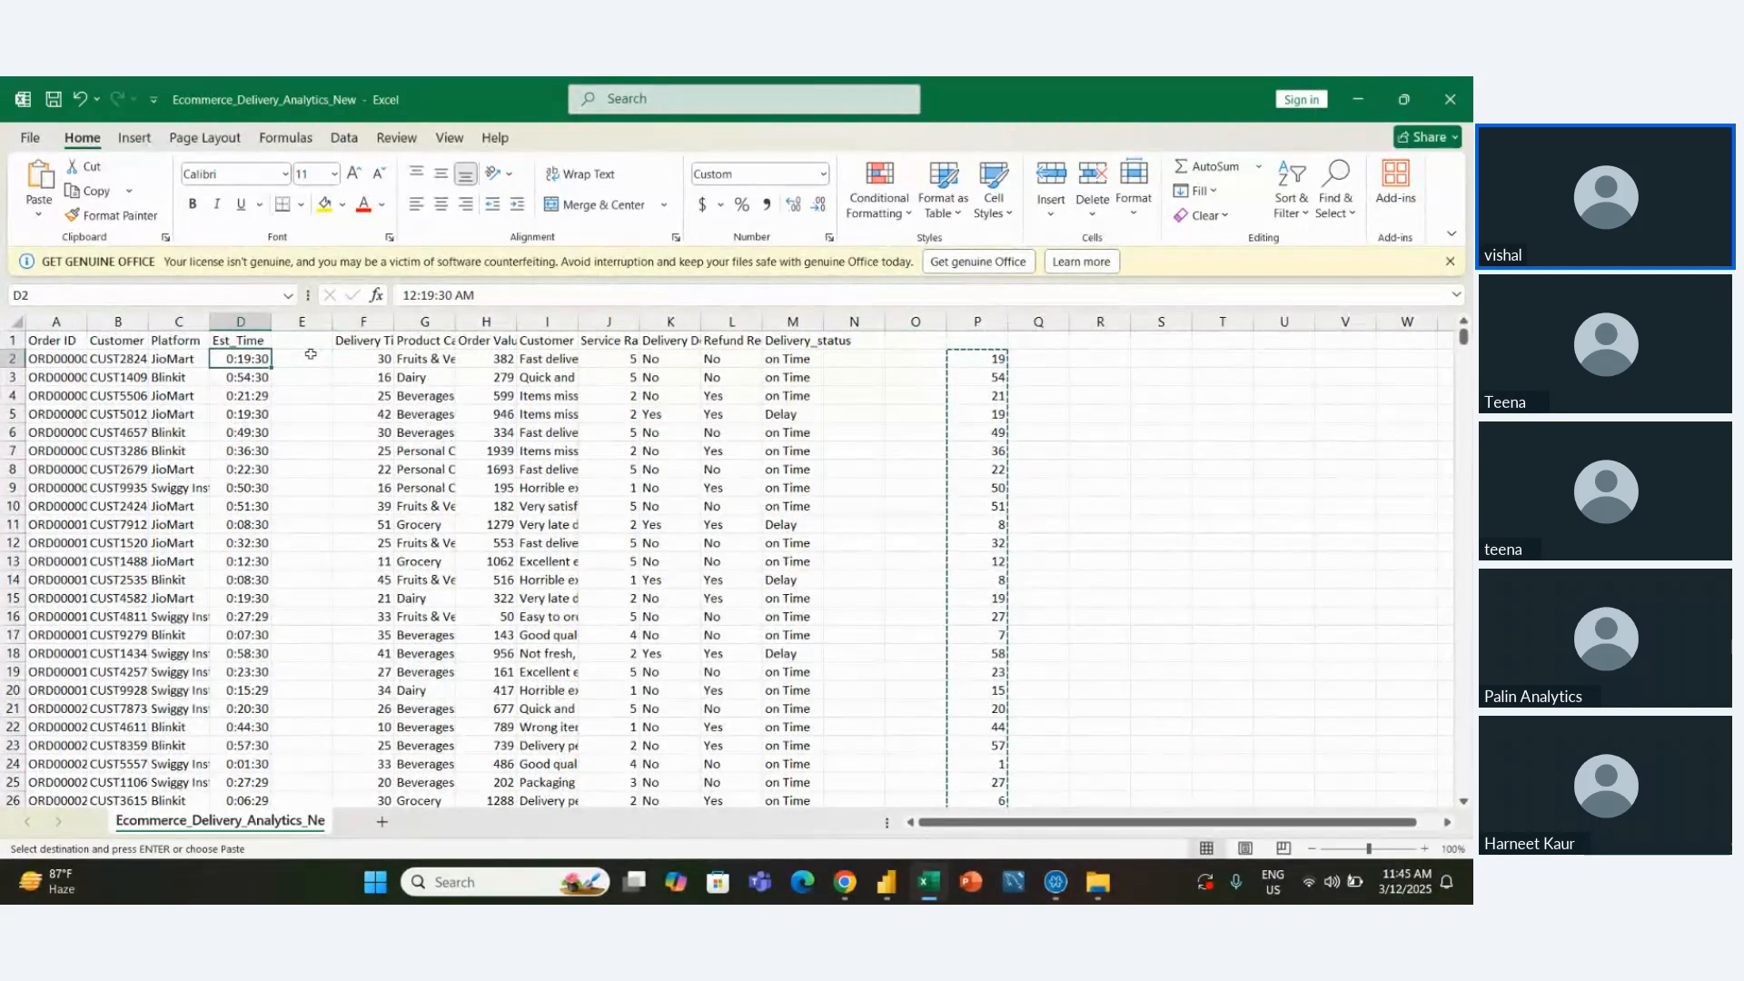
key("ctrl+alt+v")
key("v")
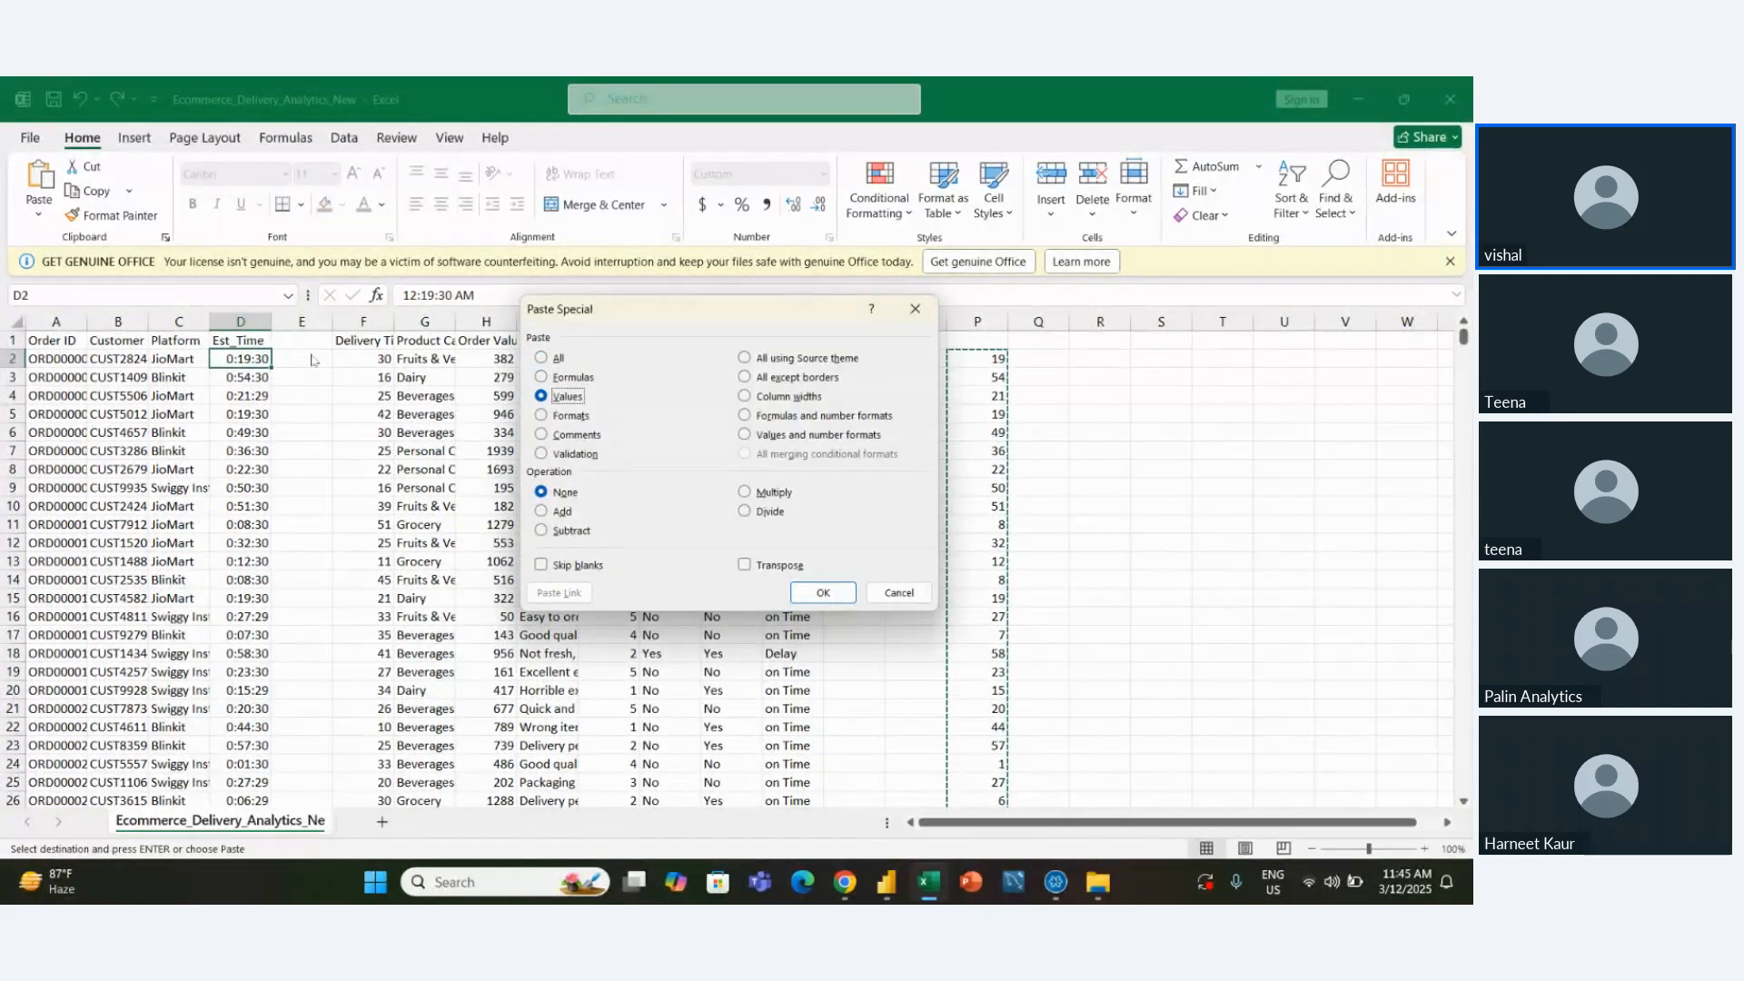
key("Return")
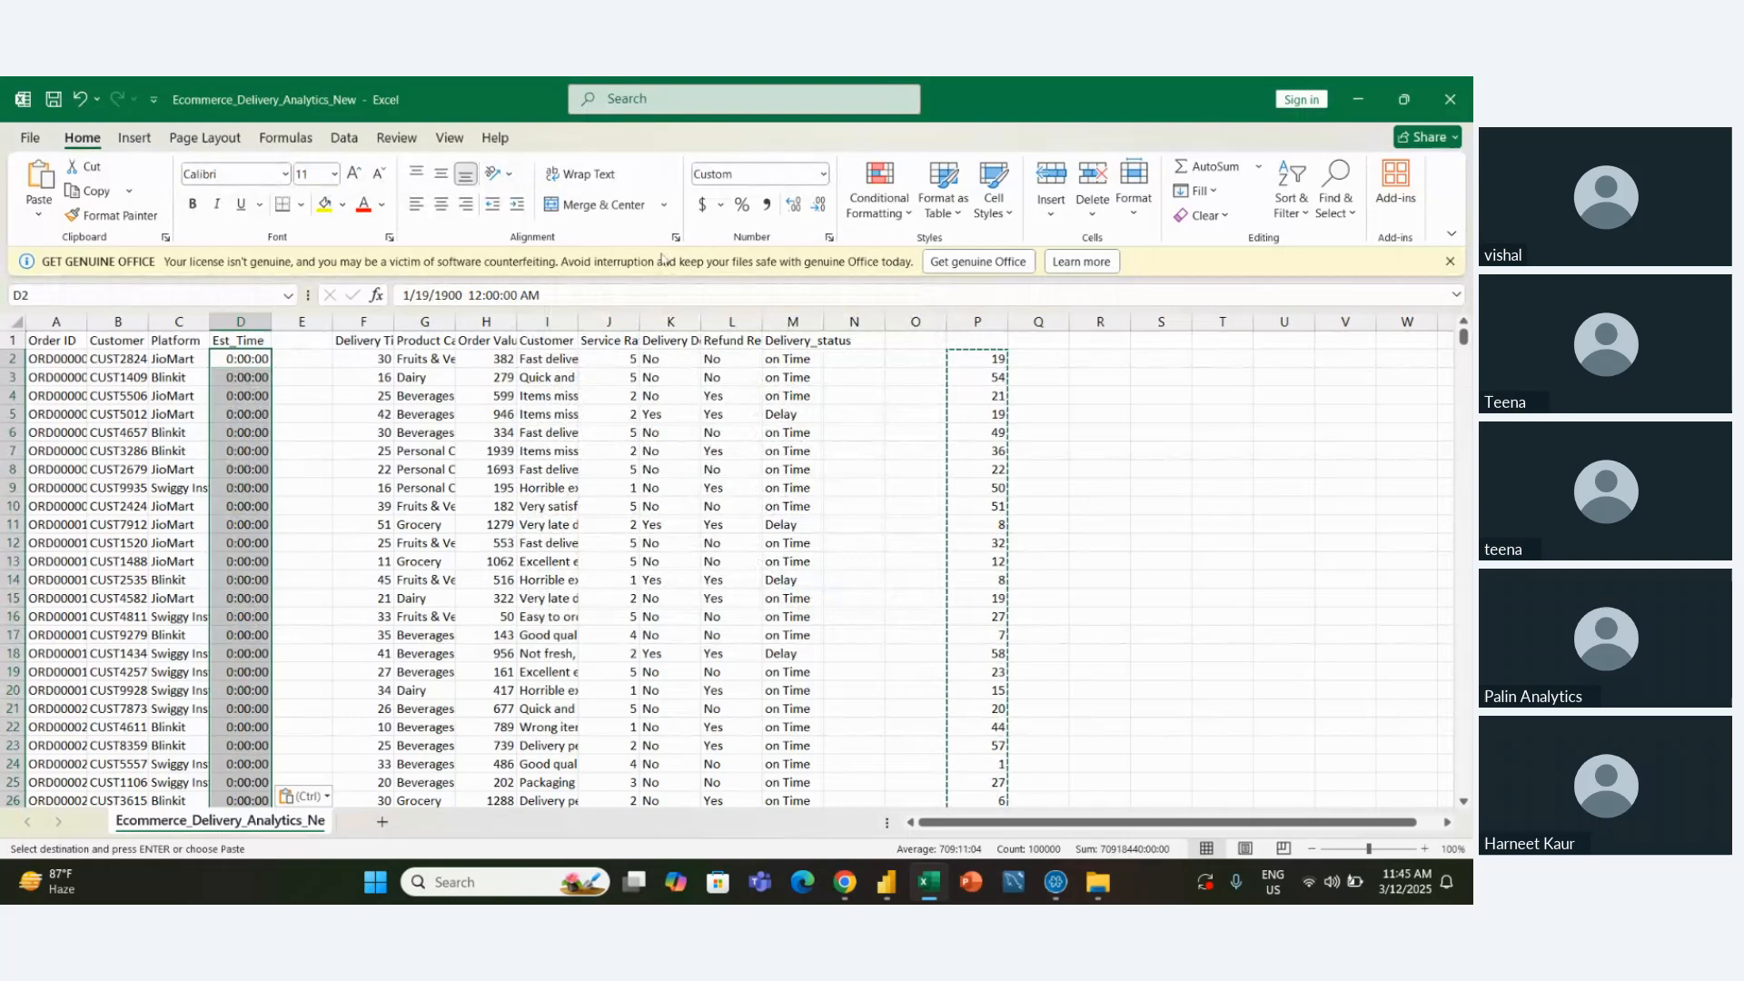
left_click(823, 173)
left_click(758, 222)
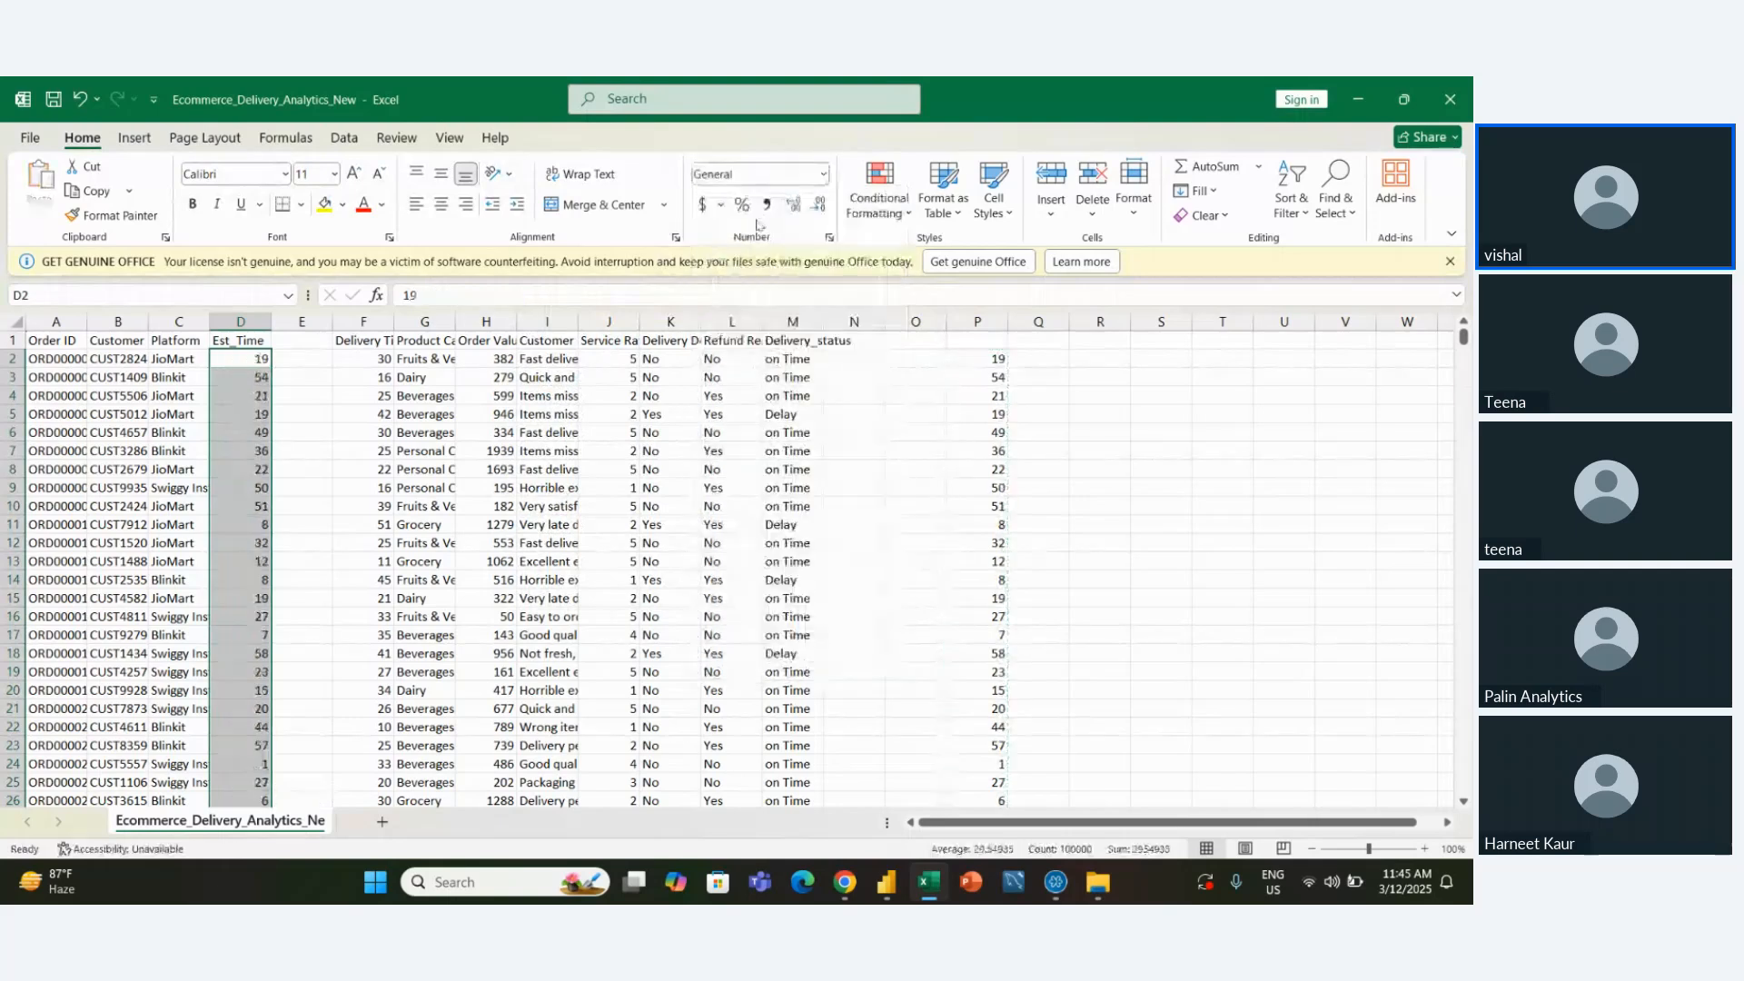
Delete the helper columns E and P from the worksheet
left_click(984, 321)
left_click(301, 322, "ctrl")
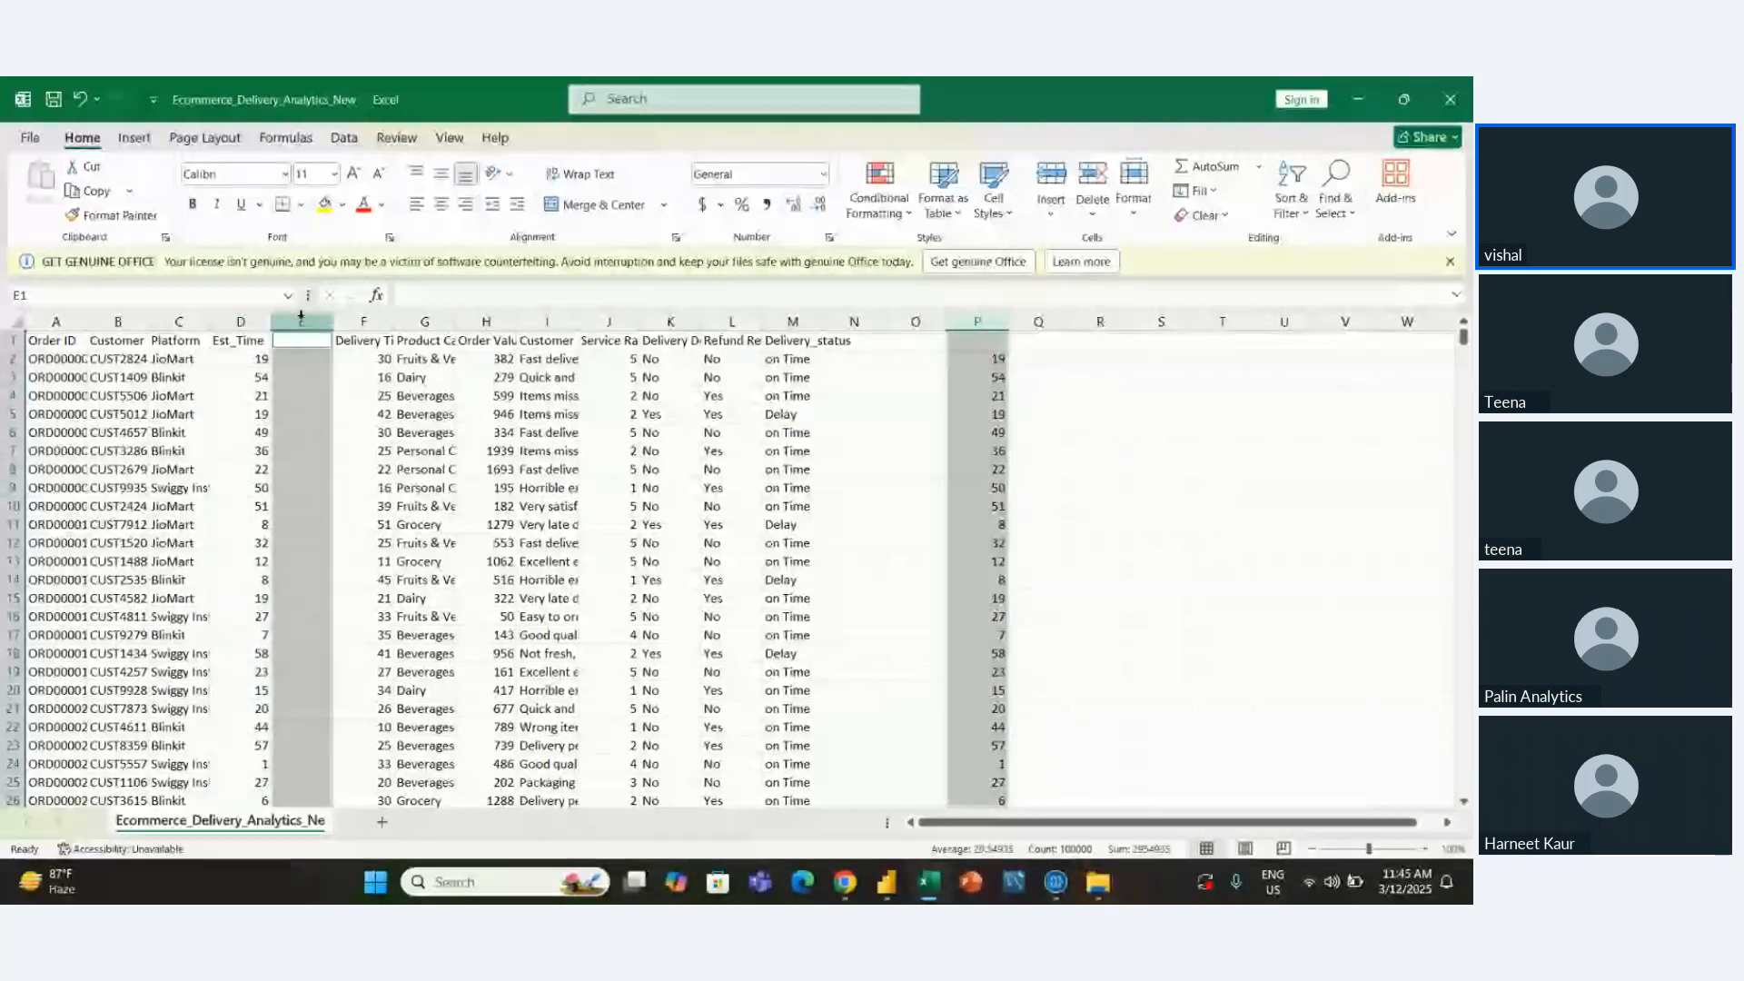
right_click(301, 318)
left_click(370, 531)
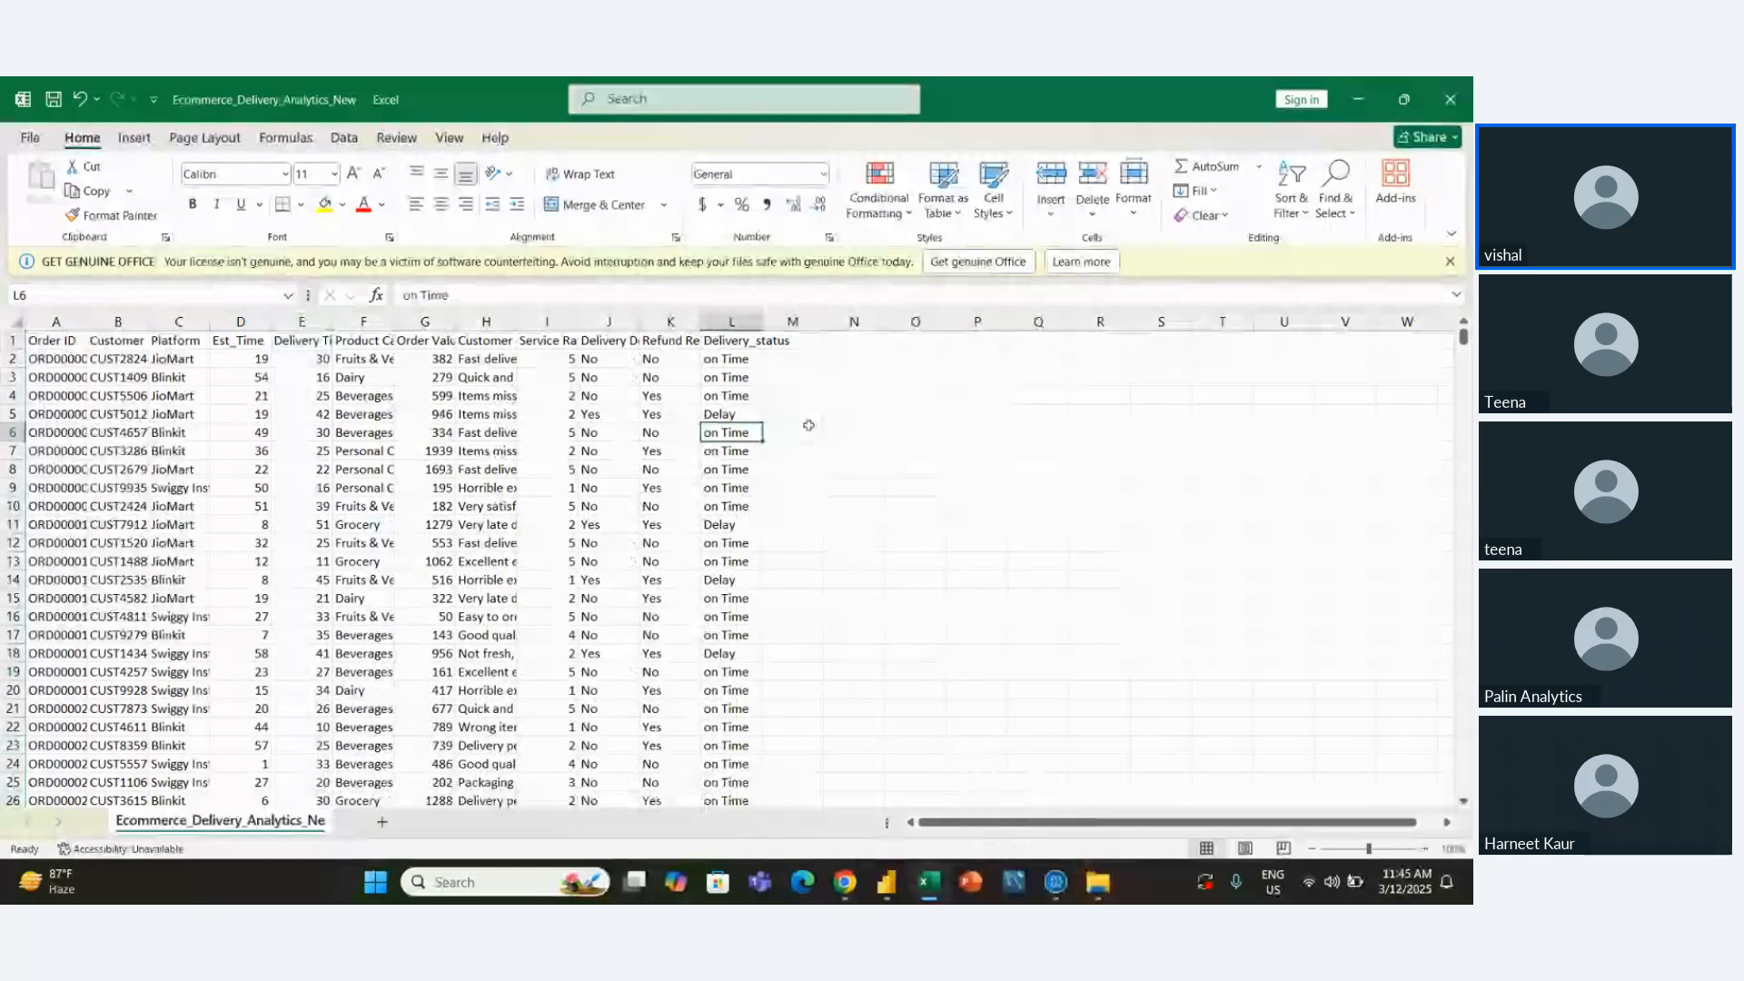
Clear the blank cells beside the data, from M1 across to column AB and down to row 33, and save the workbook
left_click(809, 430)
key("Up")
key("Up")
key("Up")
key("Up")
key("Up")
key("shift+Down")
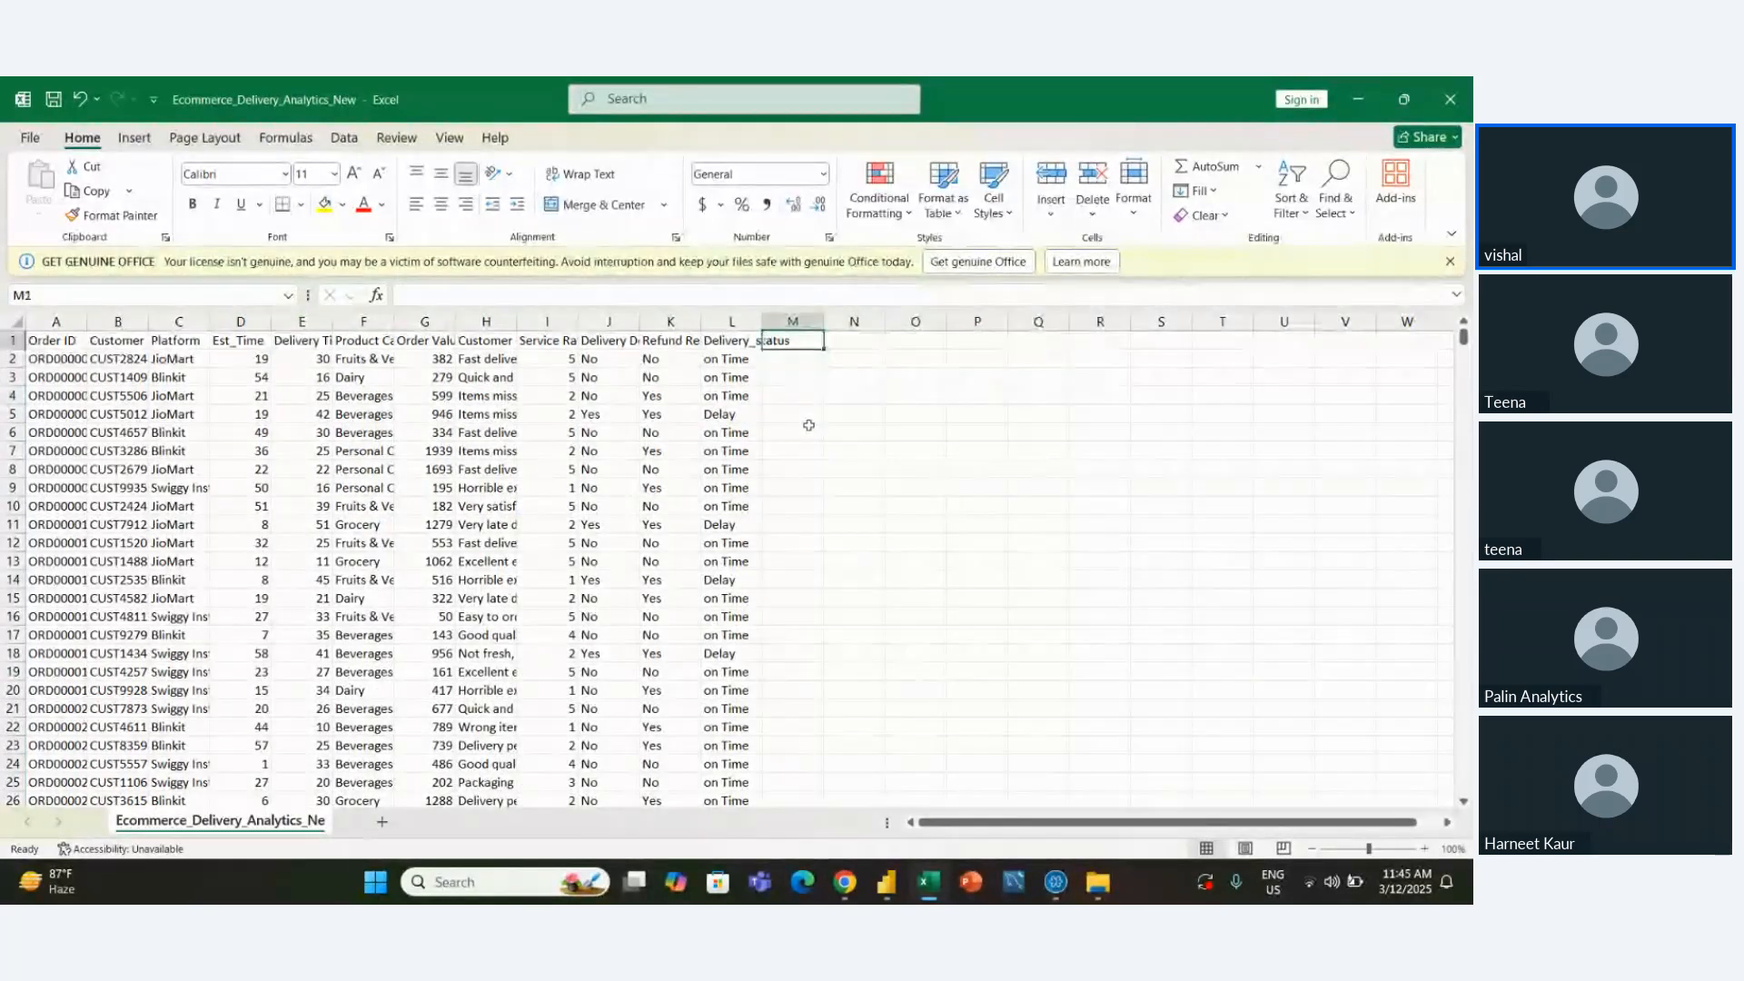
key("shift+Down")
key("shift+Down")
key("shift+Down")
key("shift+Down")
key("shift+Down")
key("shift+Down")
key("shift+Down")
key("shift+Down")
key("shift+Down")
key("shift+Down")
key("shift+Down")
key("shift+Down")
key("shift+Down")
key("shift+Down")
key("shift+Down")
key("shift+Down")
key("shift+Down")
key("shift+Down")
key("shift+Down")
key("shift+Down")
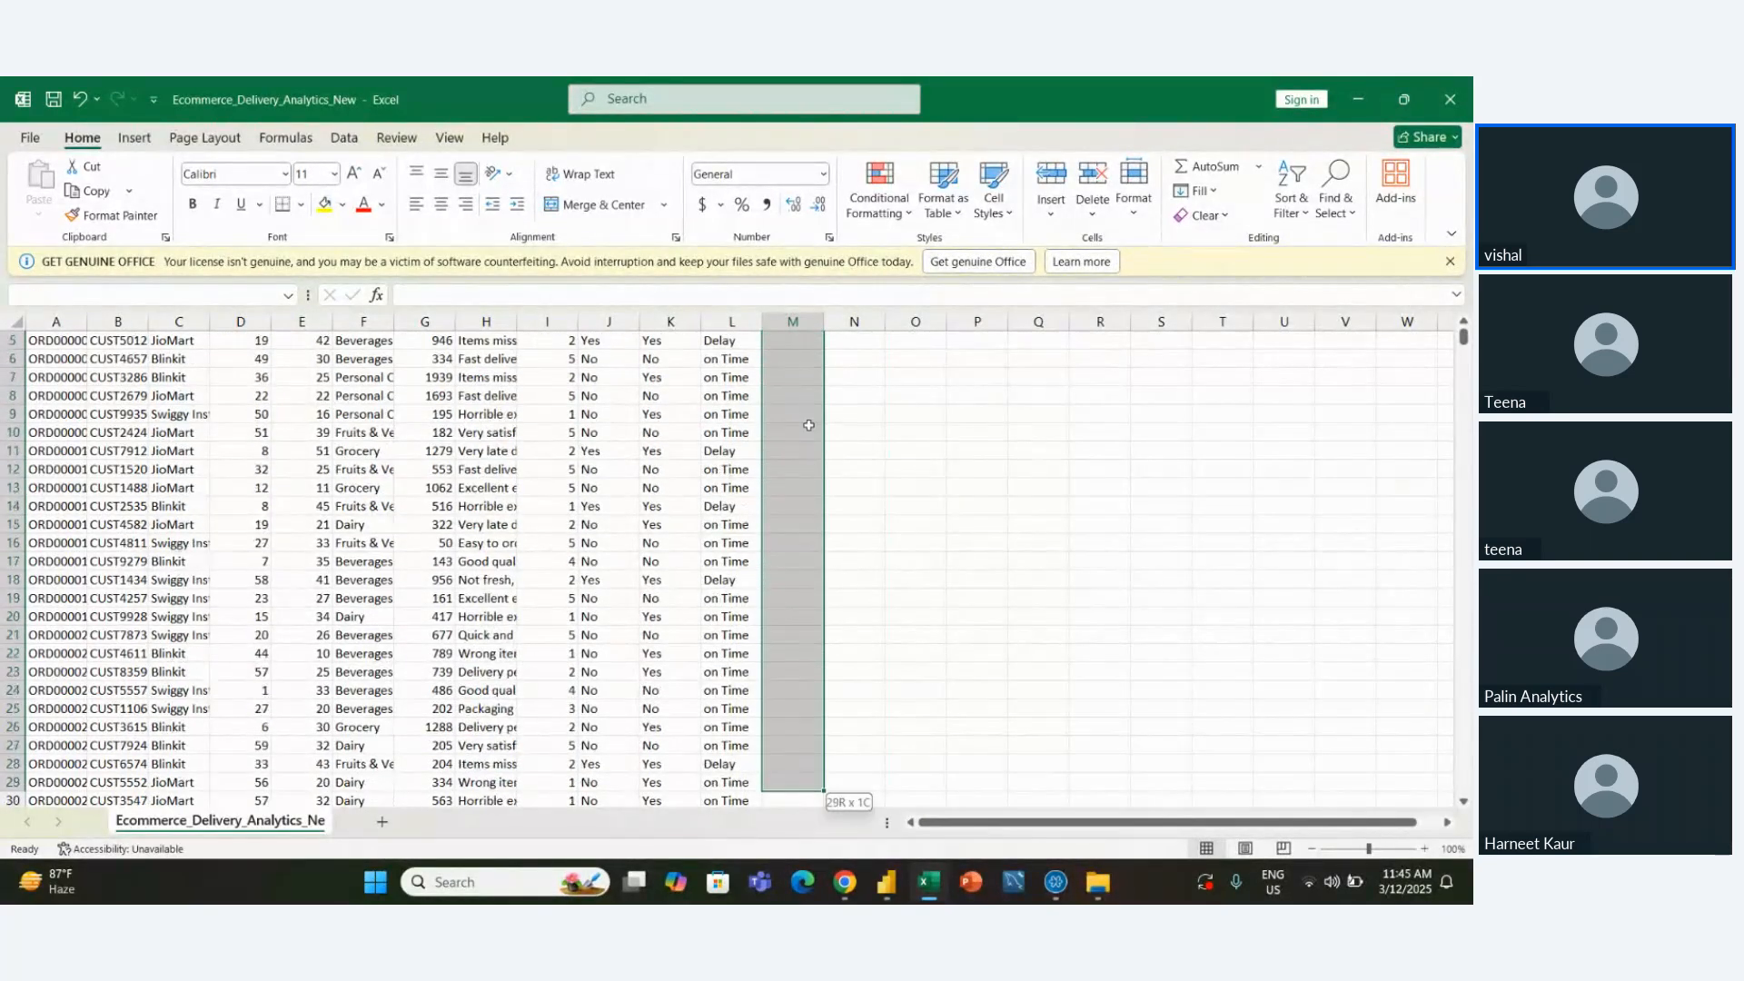
key("shift+Right")
key("shift+Right")
key("shift+Right")
key("shift+Right")
key("shift+Right")
key("shift+Right")
key("shift+Right")
key("shift+Right")
key("shift+Right")
key("shift+Right")
key("shift+Right")
key("shift+Right")
key("shift+Right")
key("shift+Right")
key("shift+Right")
key("shift+Down")
key("shift+Down")
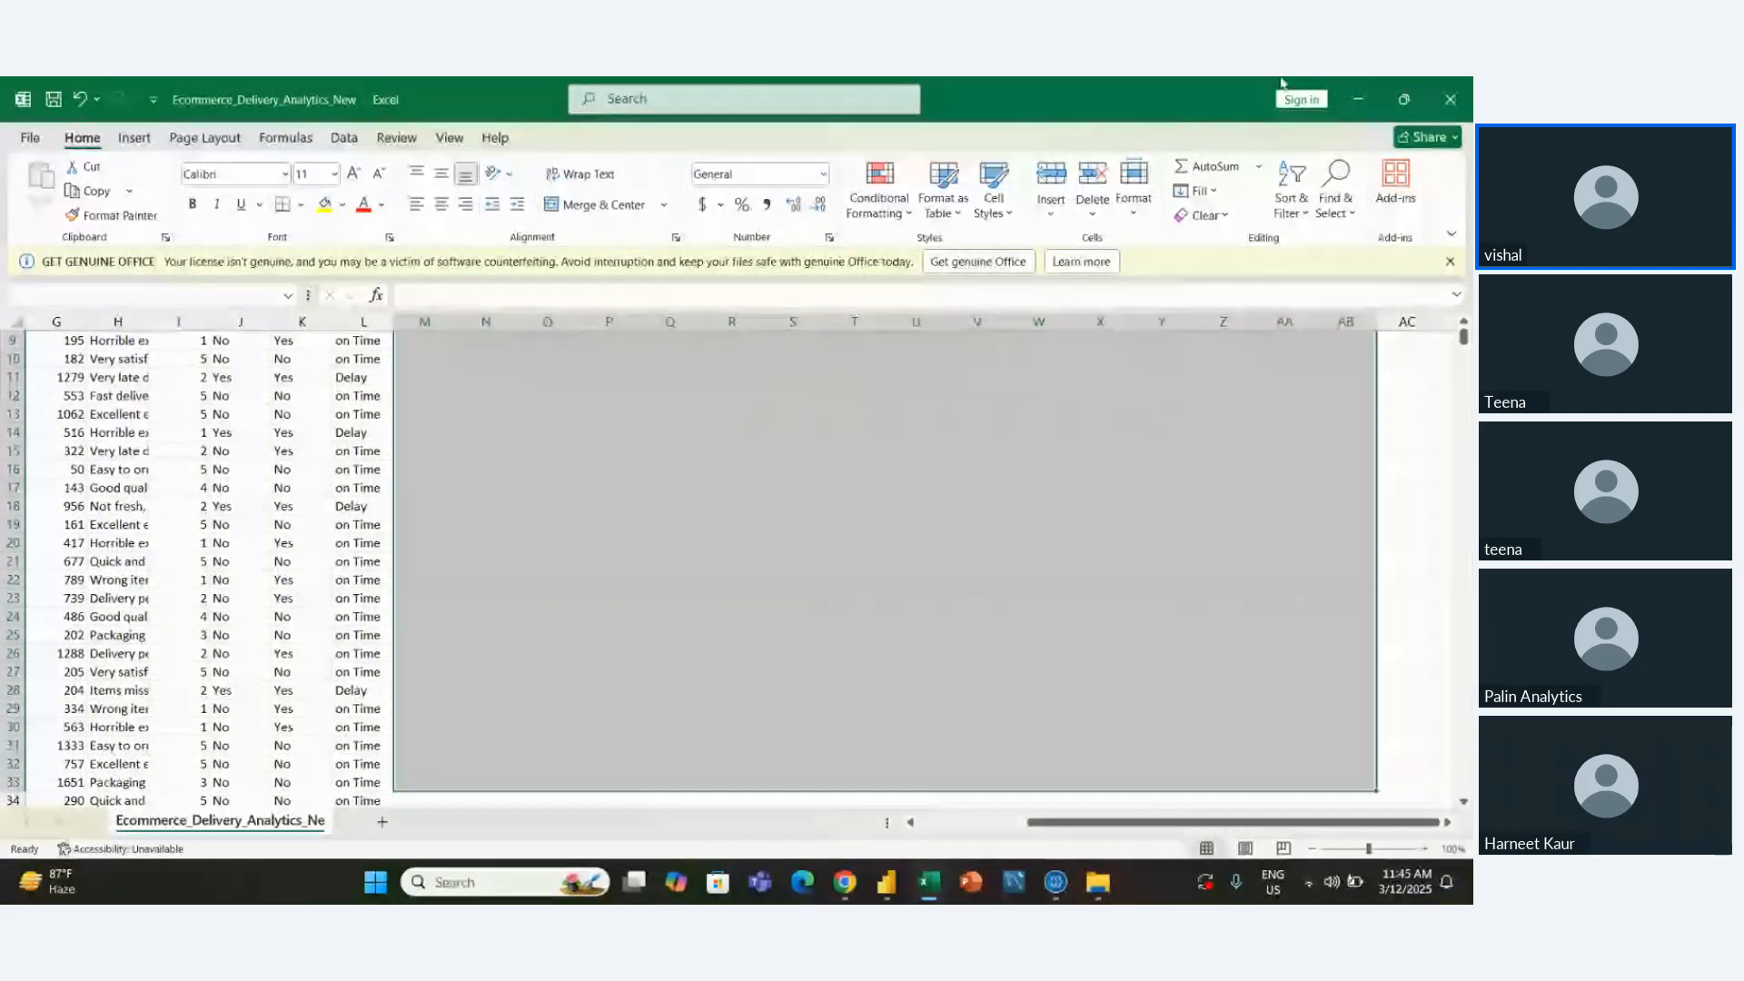
left_click(1217, 215)
left_click(1258, 298)
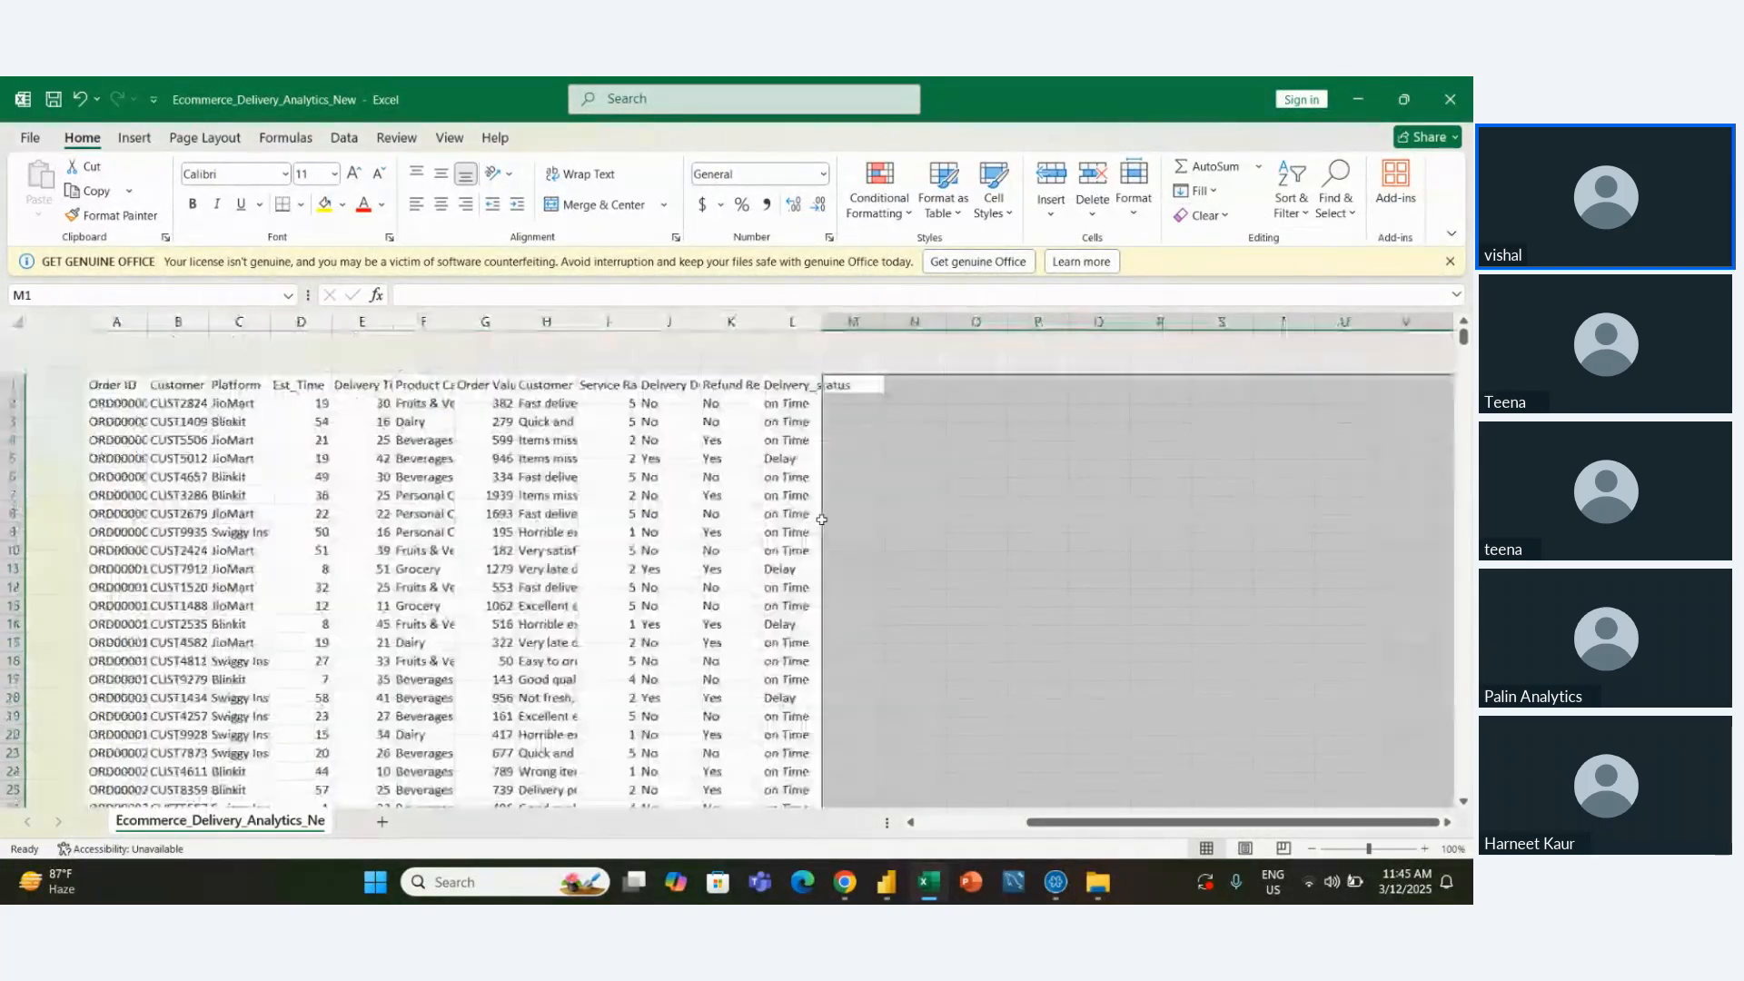
left_click(615, 504)
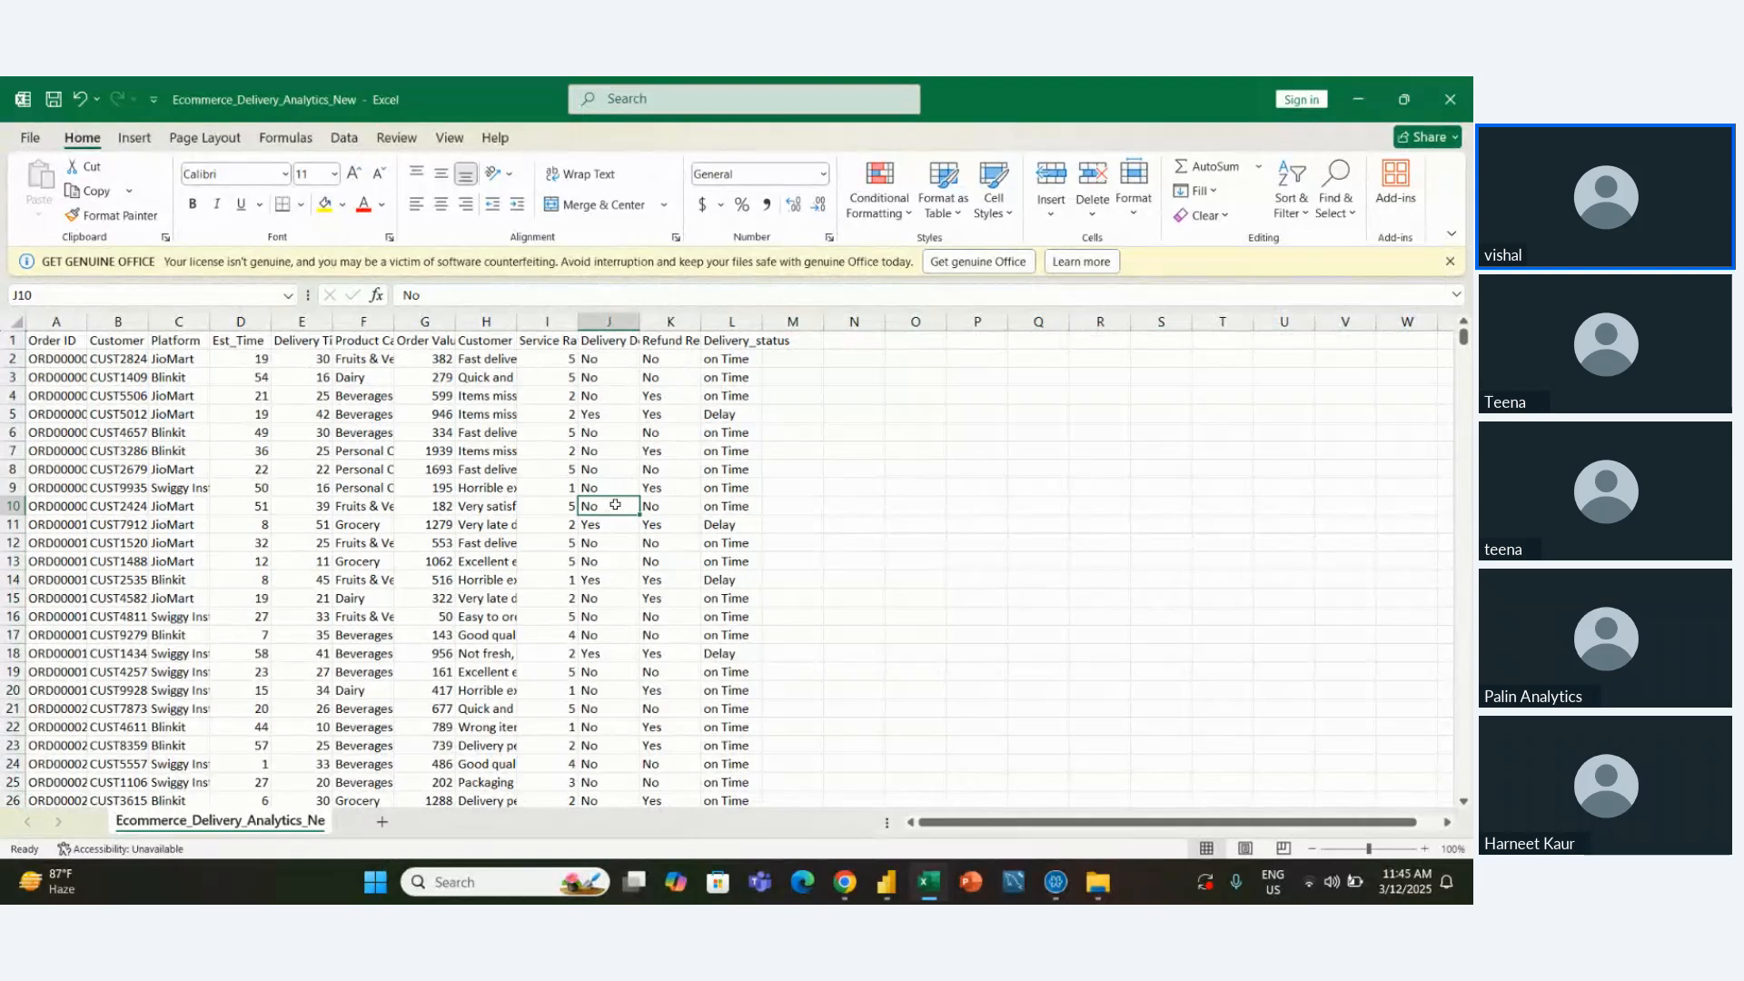
key("ctrl+s")
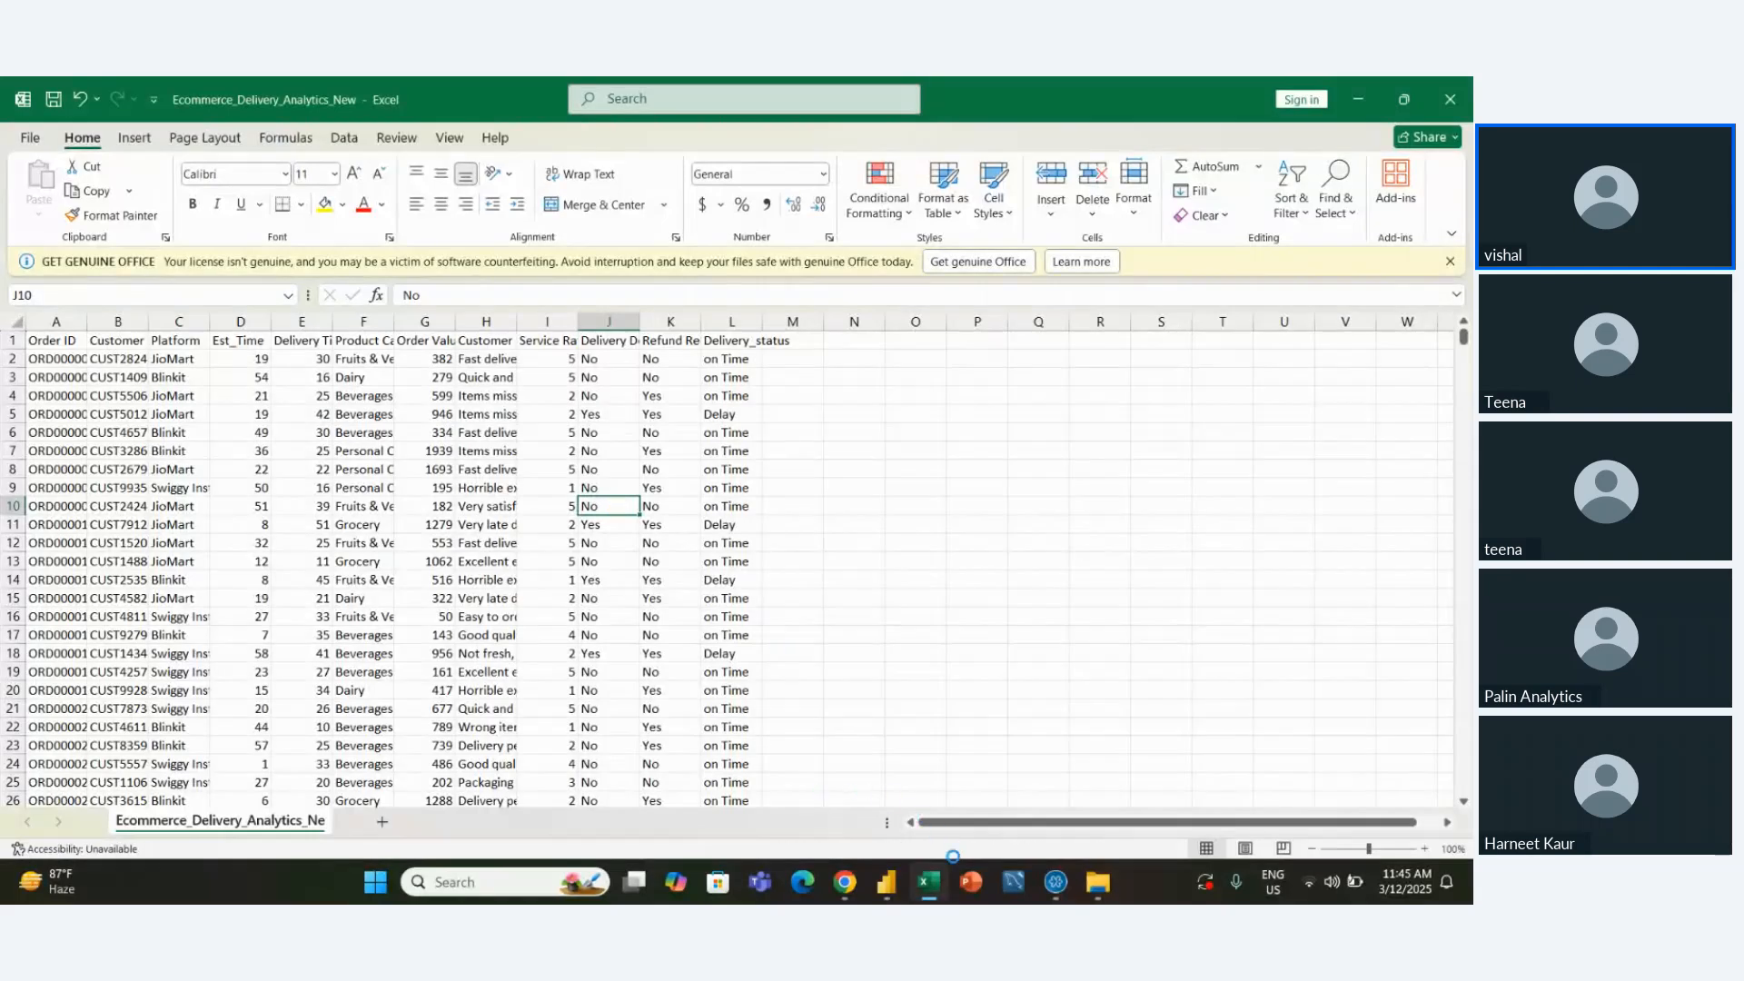
Switch to the Power Query Editor and refresh the preview of the Ecommerce_Delivery_Analytics_New query
mouse_move(886, 880)
left_click(922, 778)
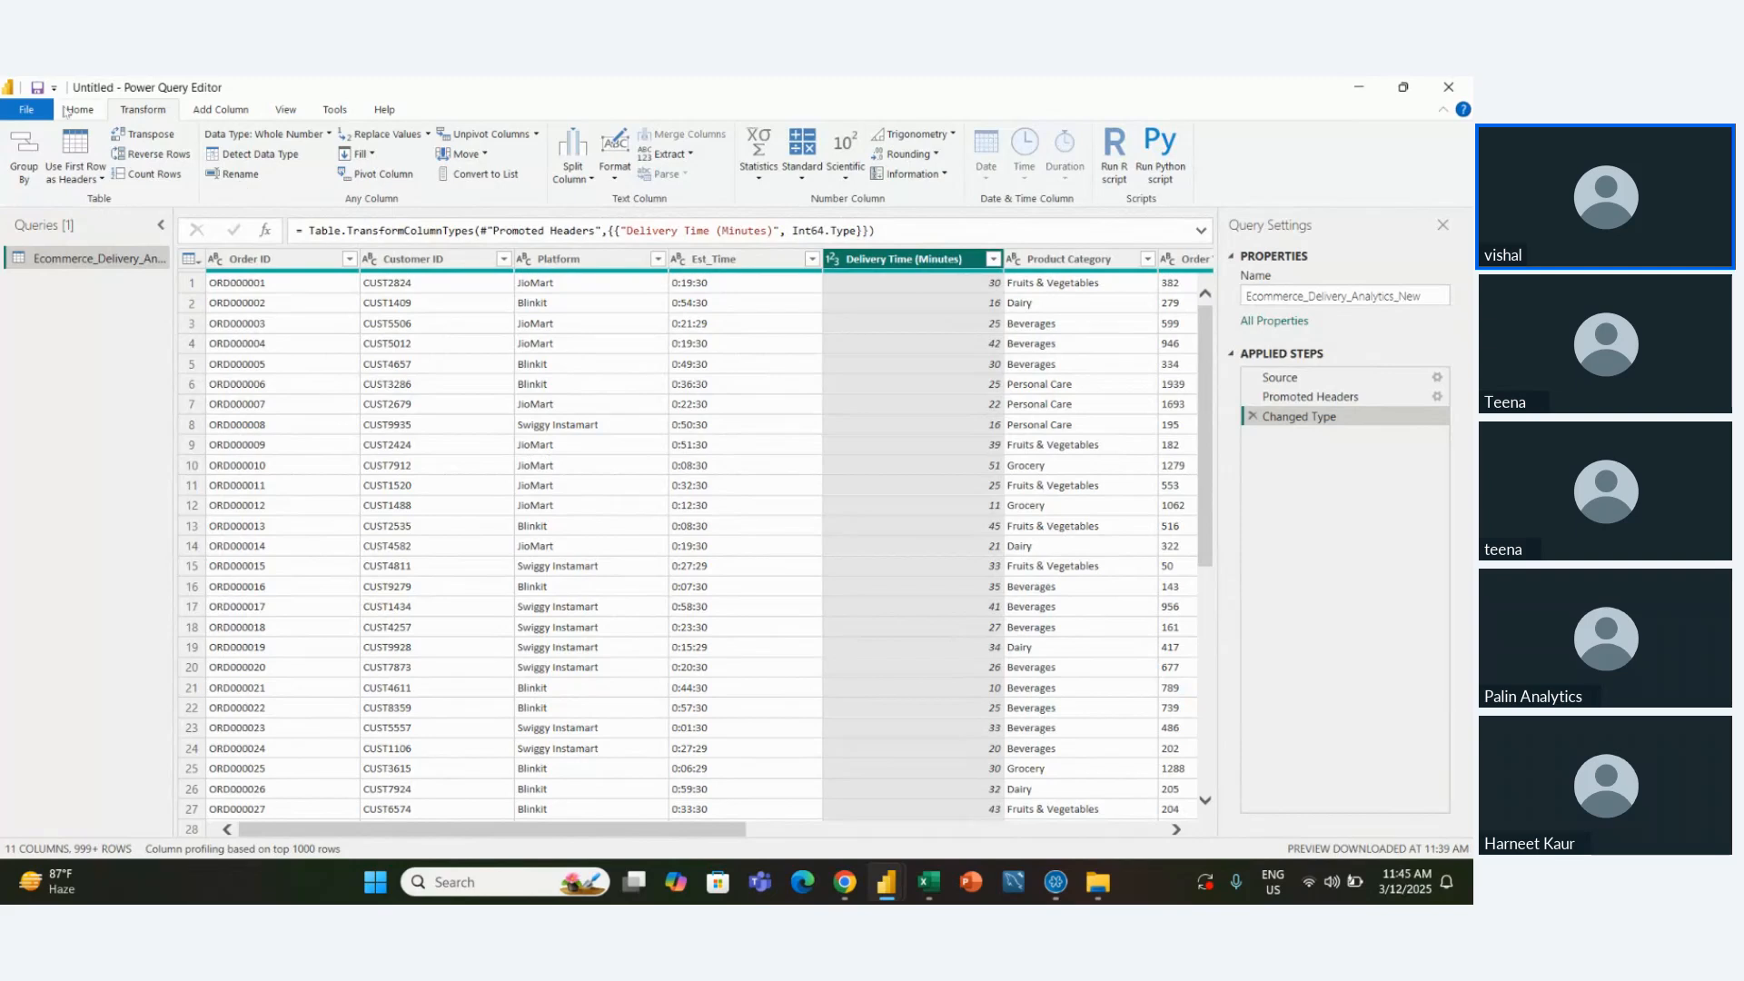
left_click(80, 109)
left_click(354, 155)
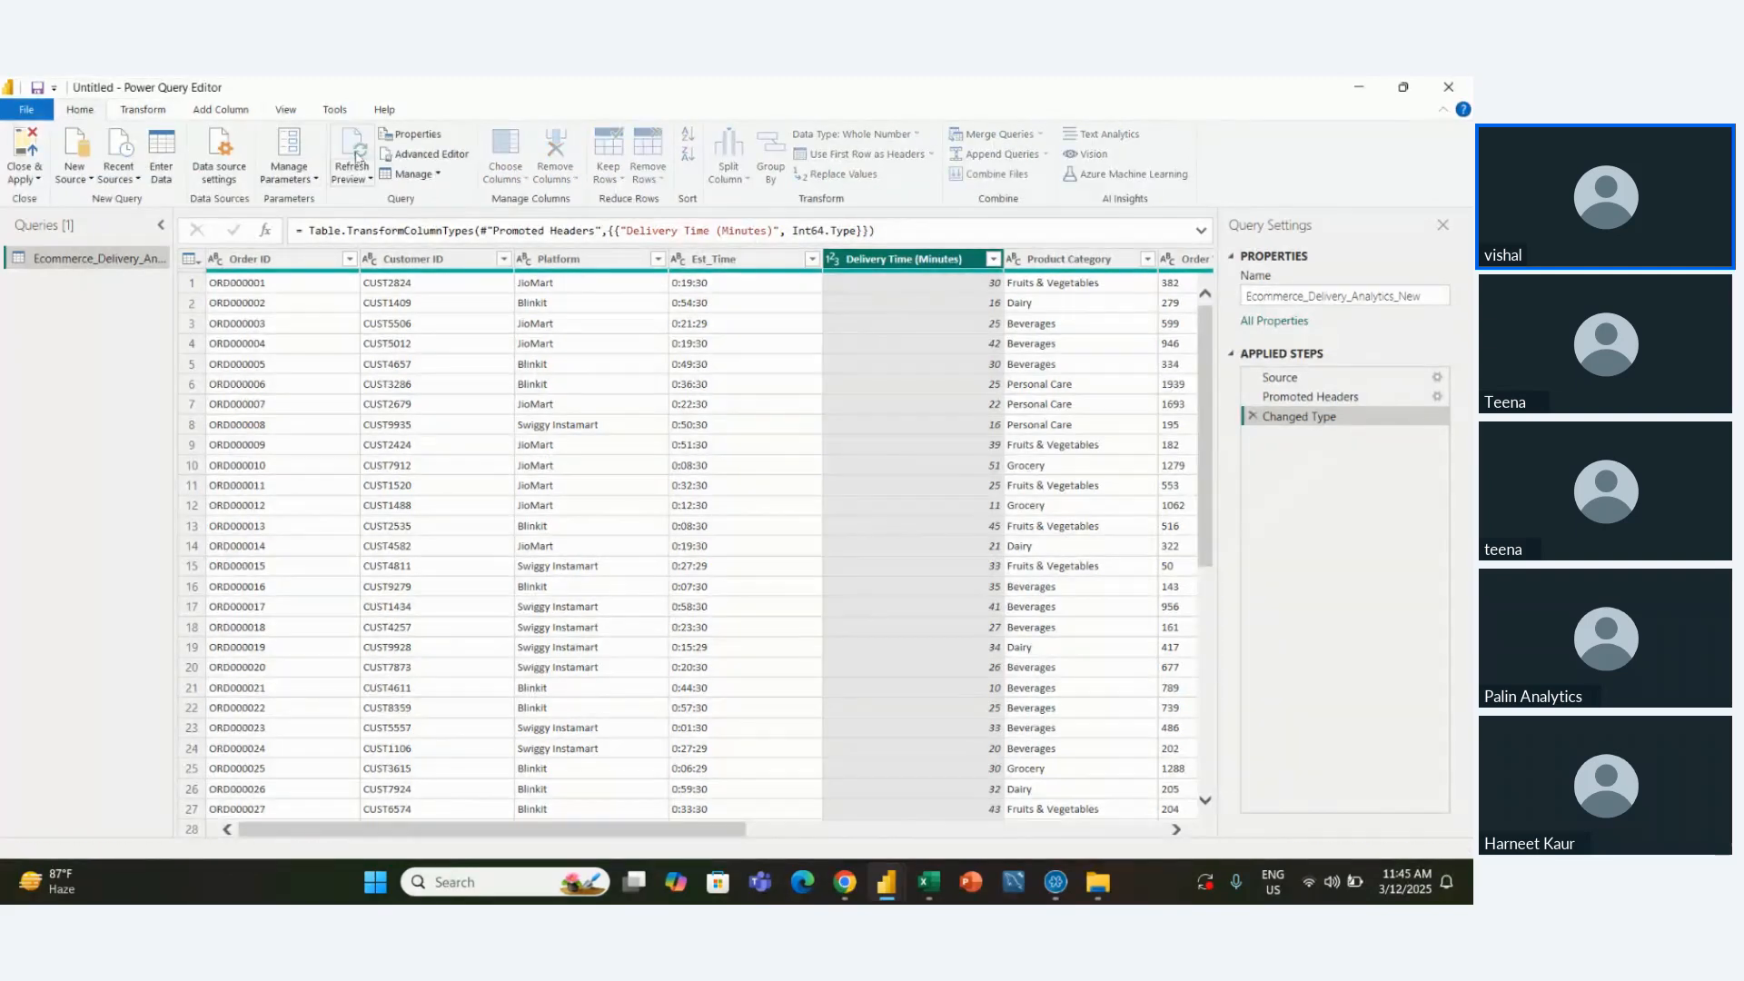
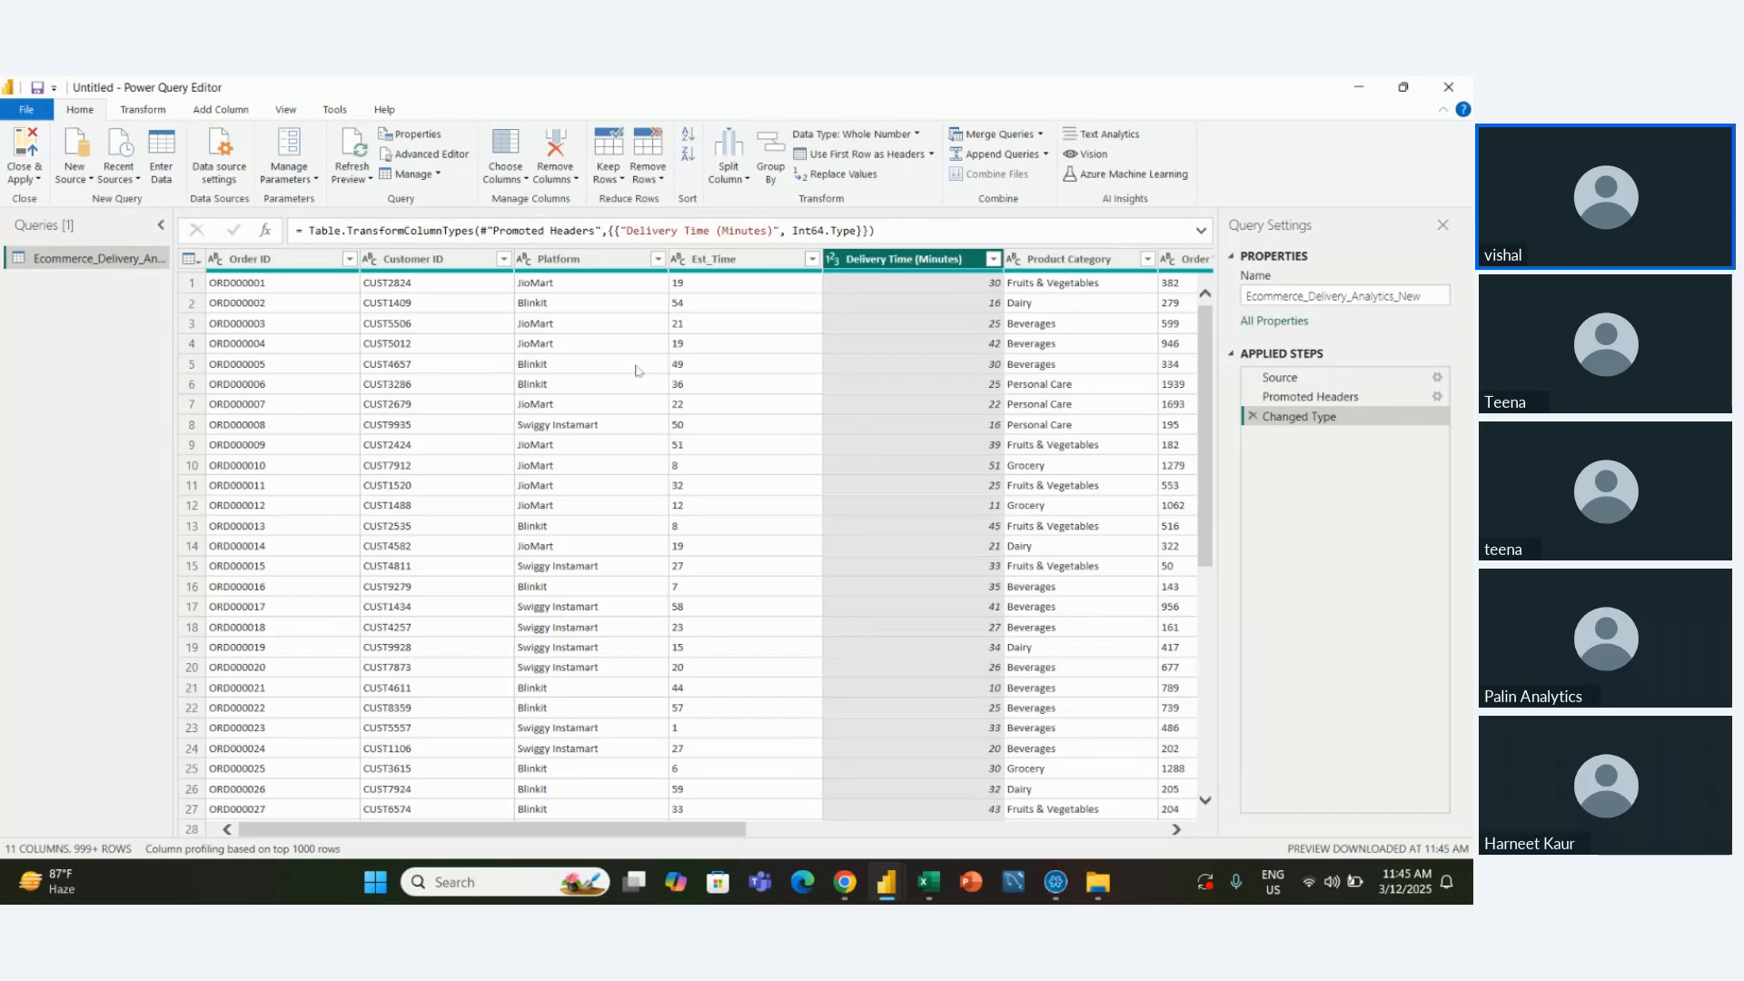
Change the data type of the Est_Time column to Whole Number
left_click(639, 370)
left_click(722, 324)
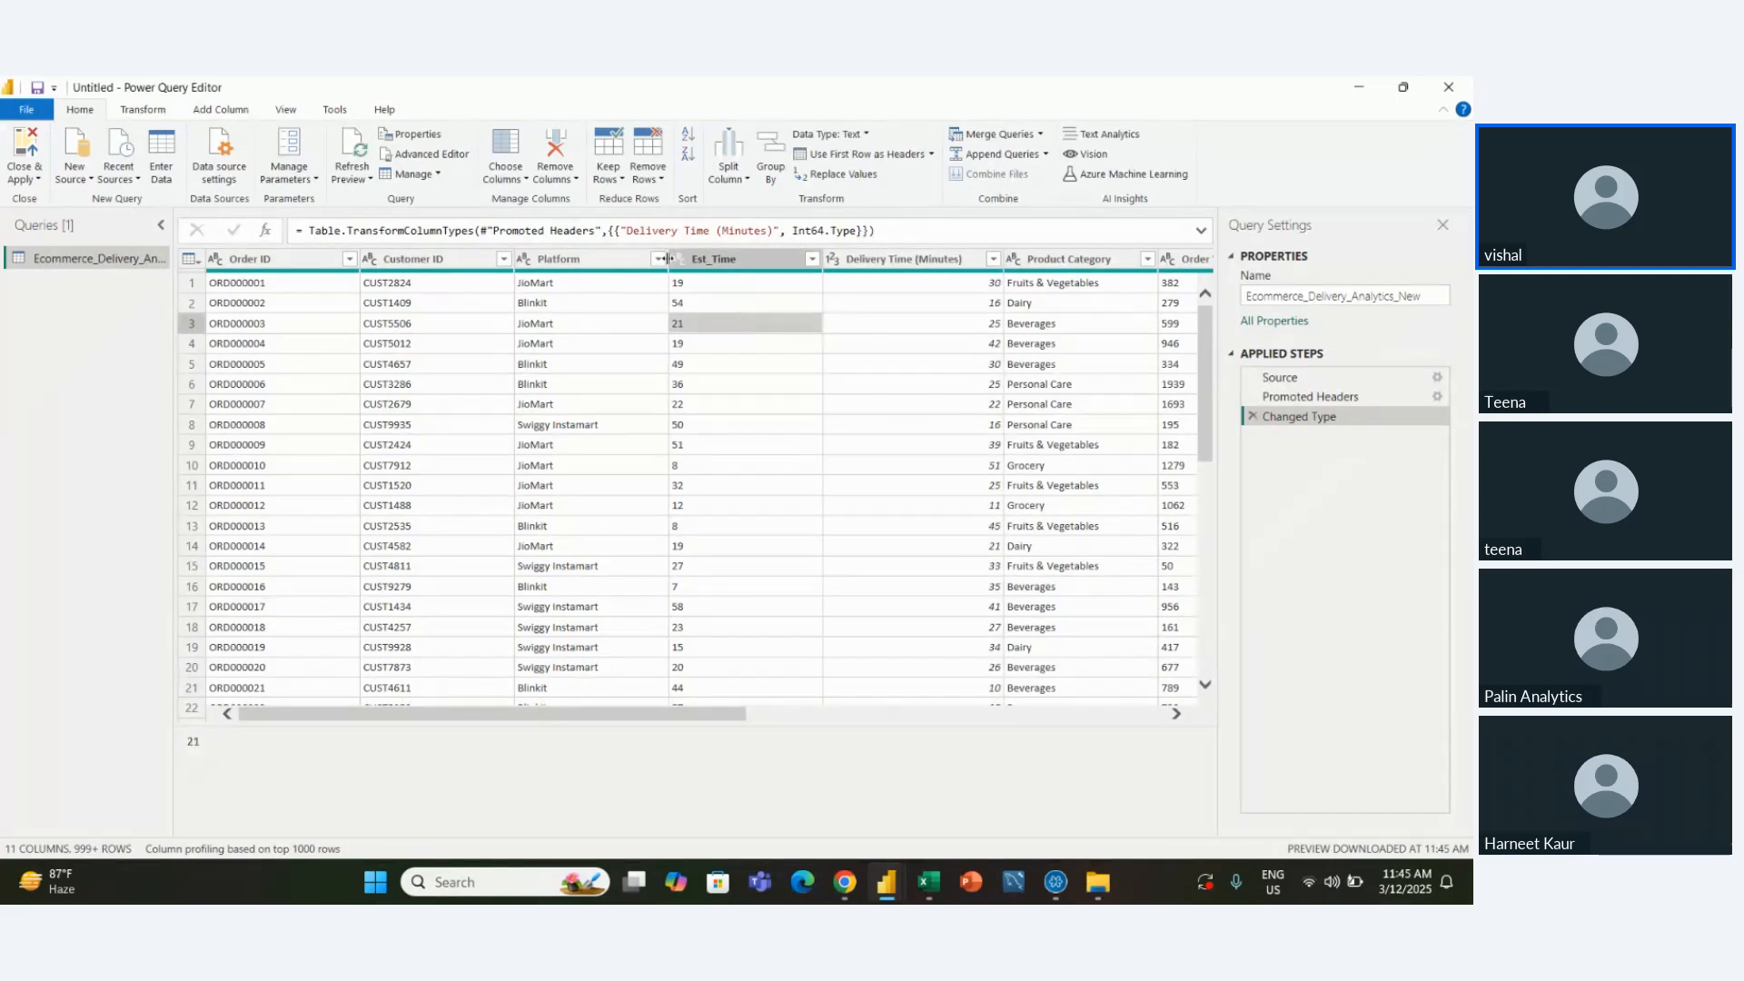
left_click(676, 259)
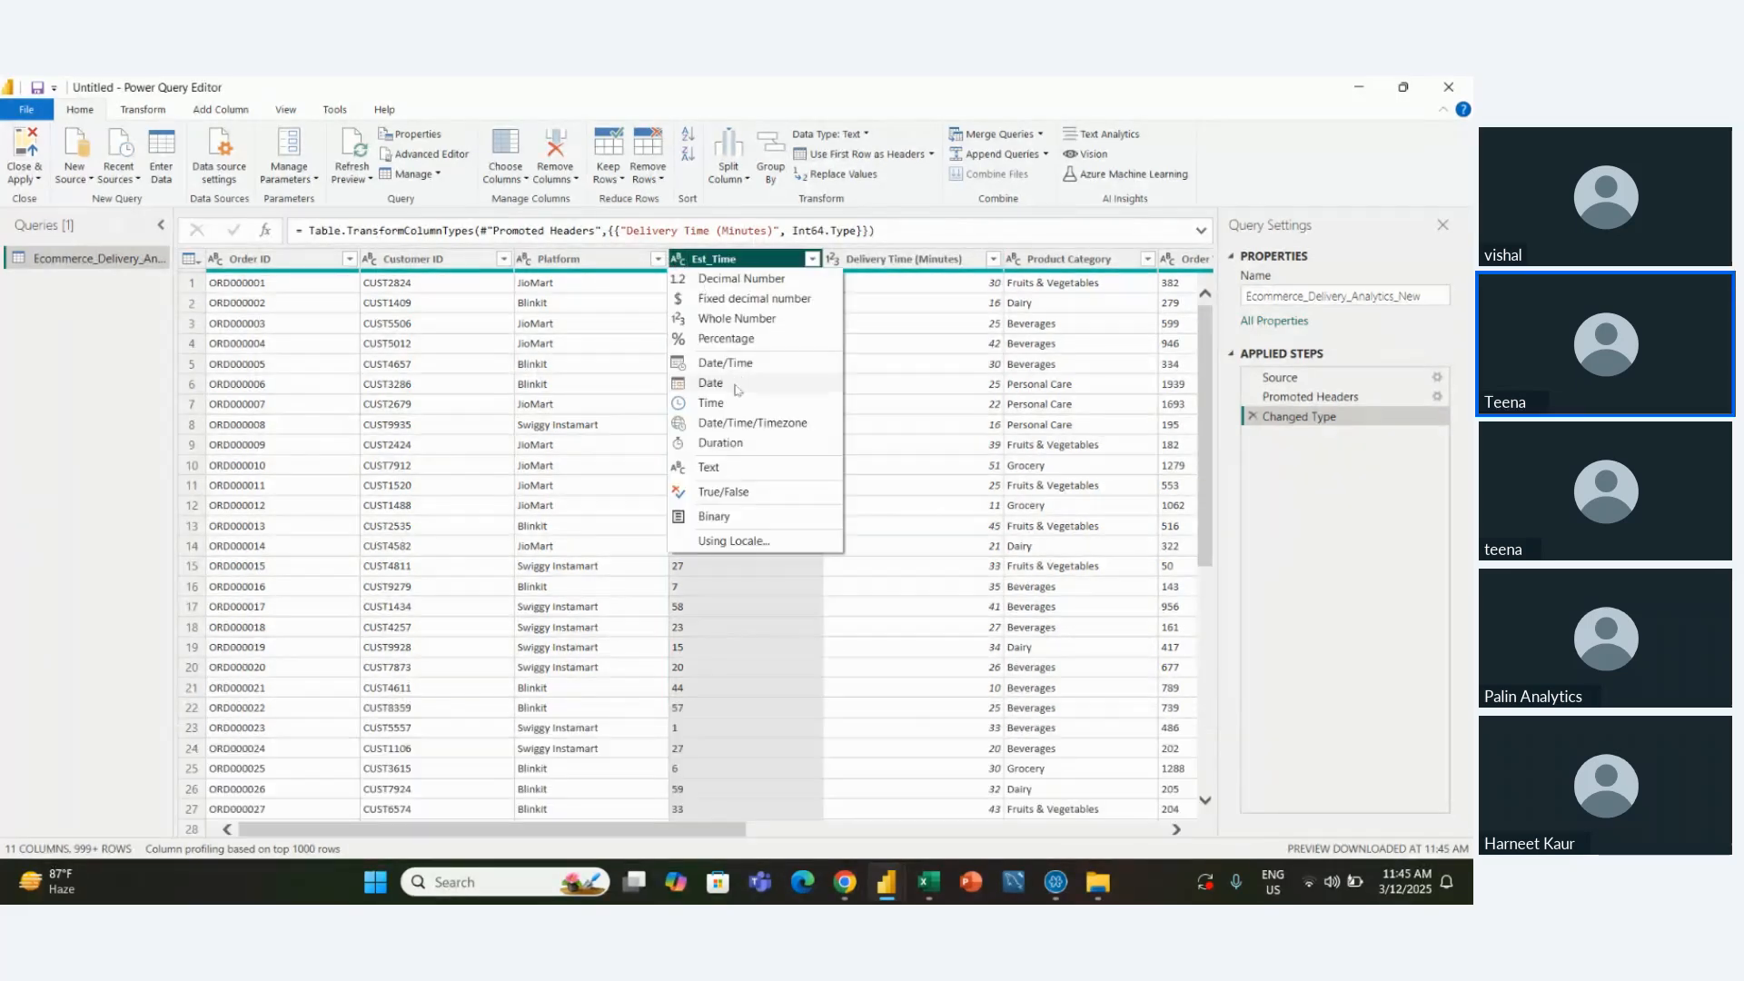
left_click(724, 320)
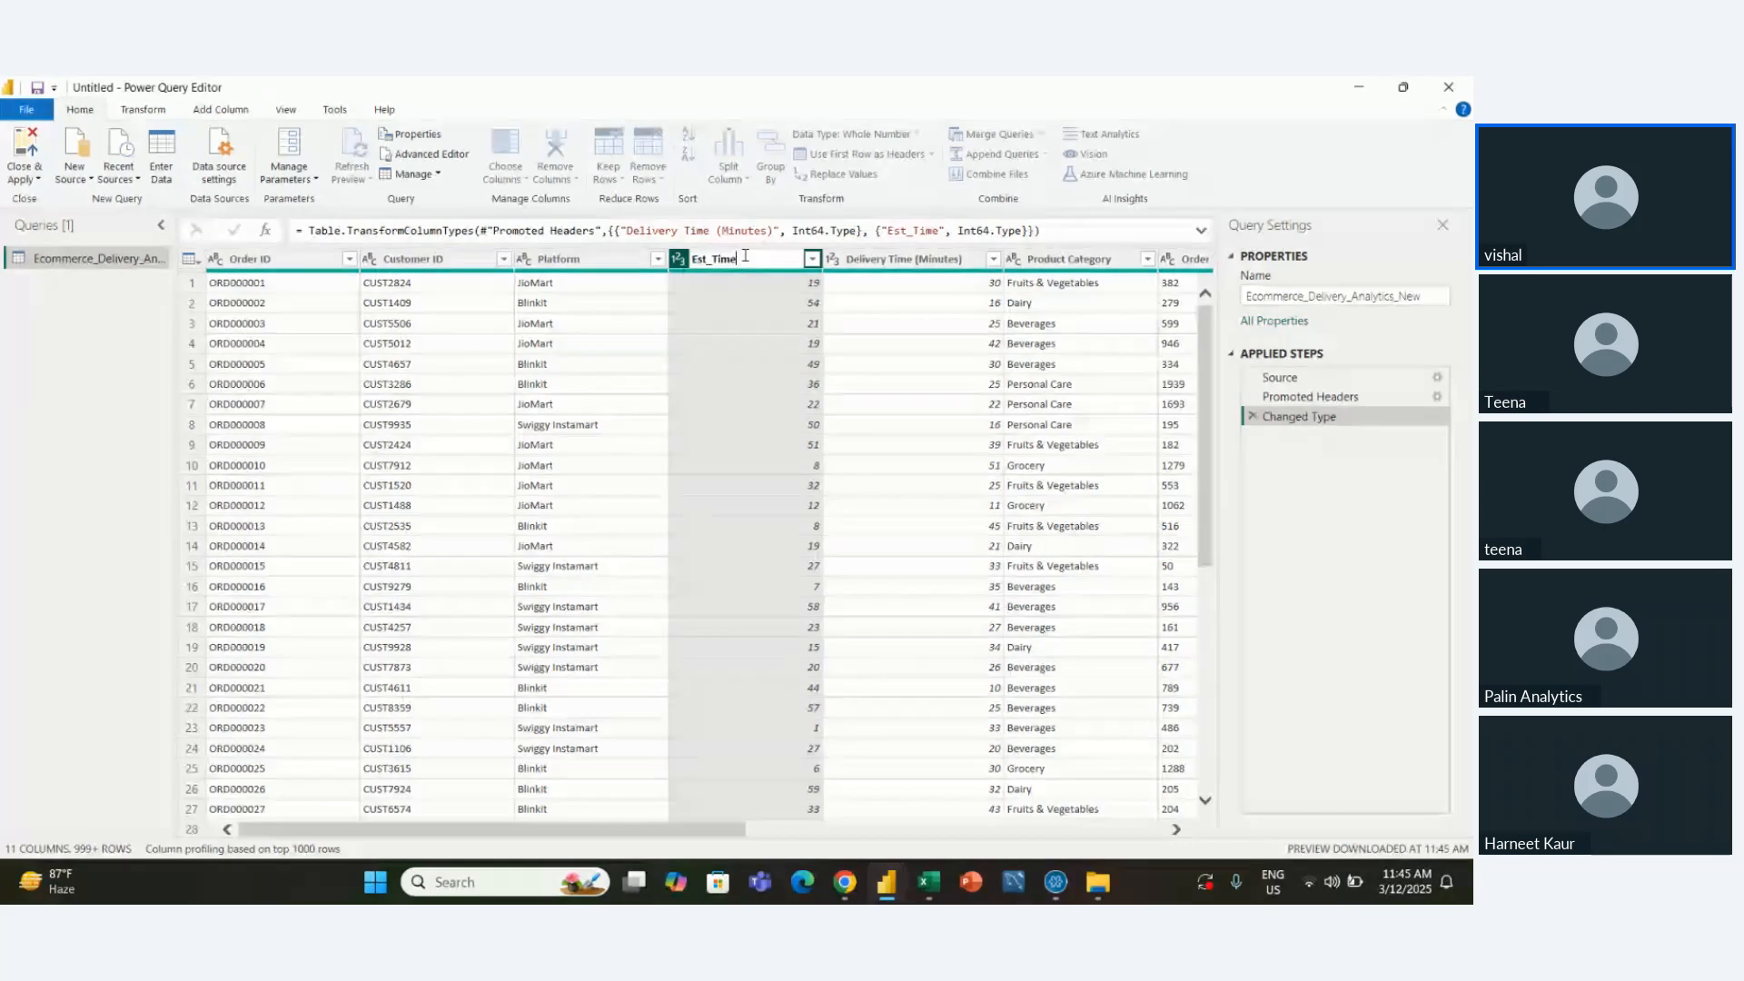
Rename the Est_Time column as Est_Time(minute)
type("(min")
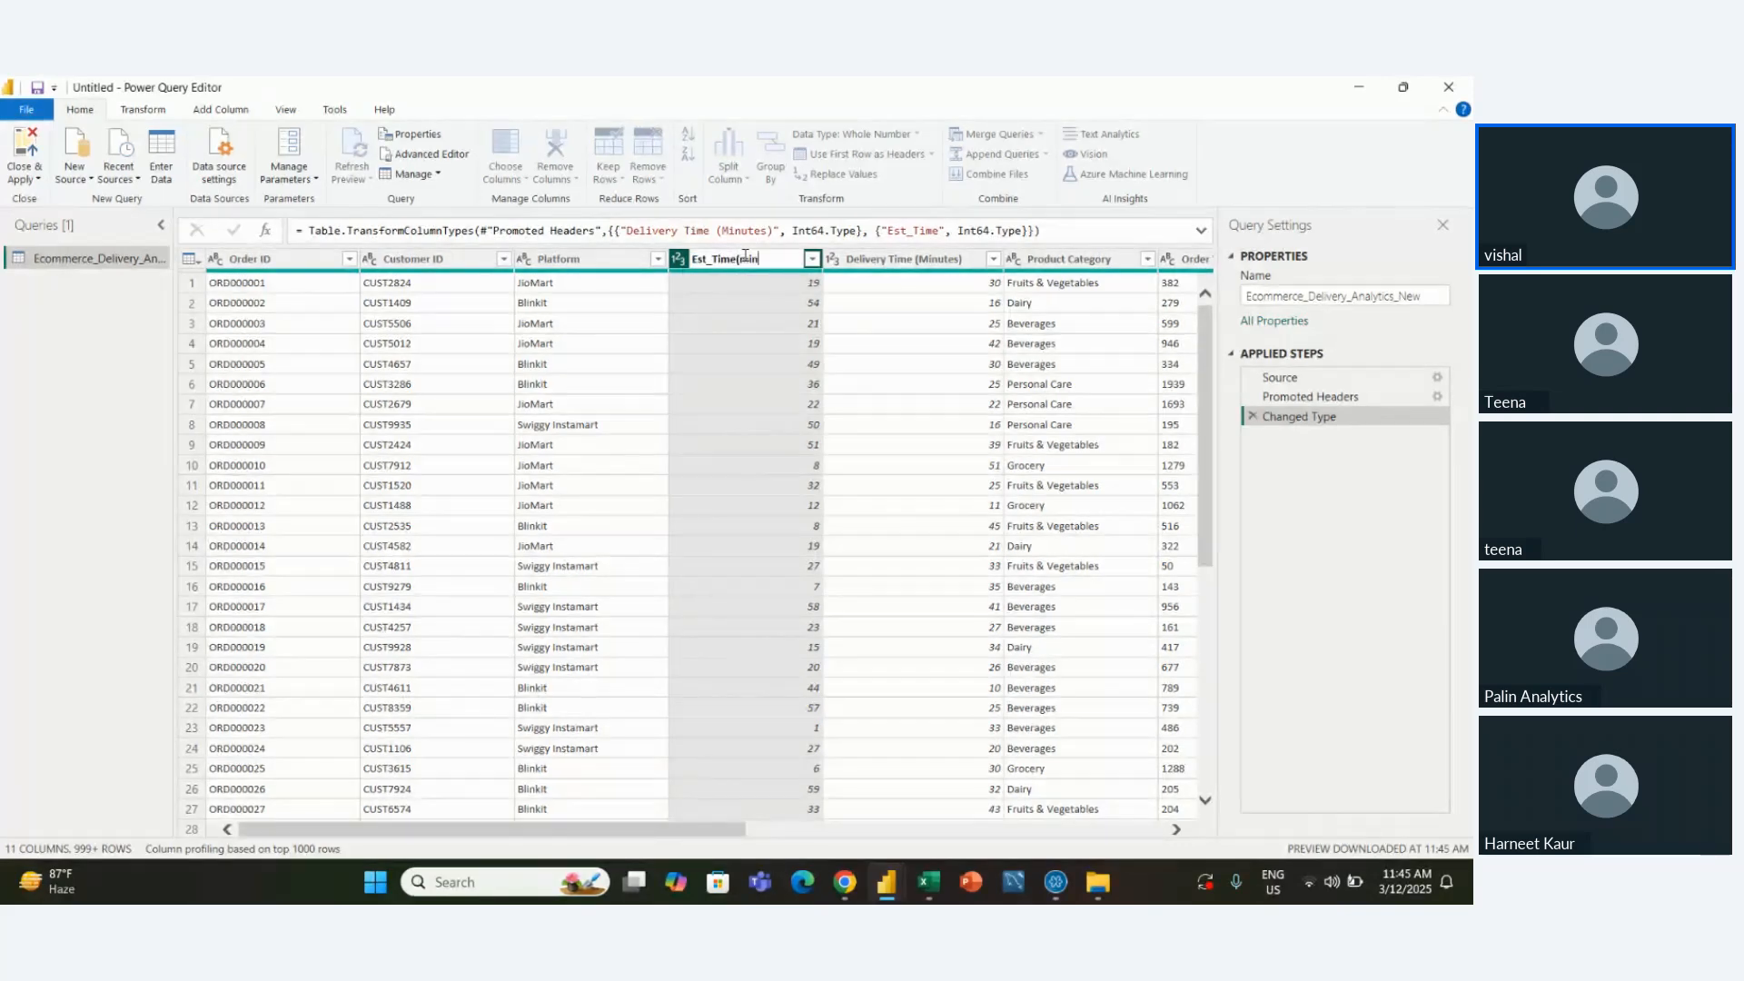
type("ute")
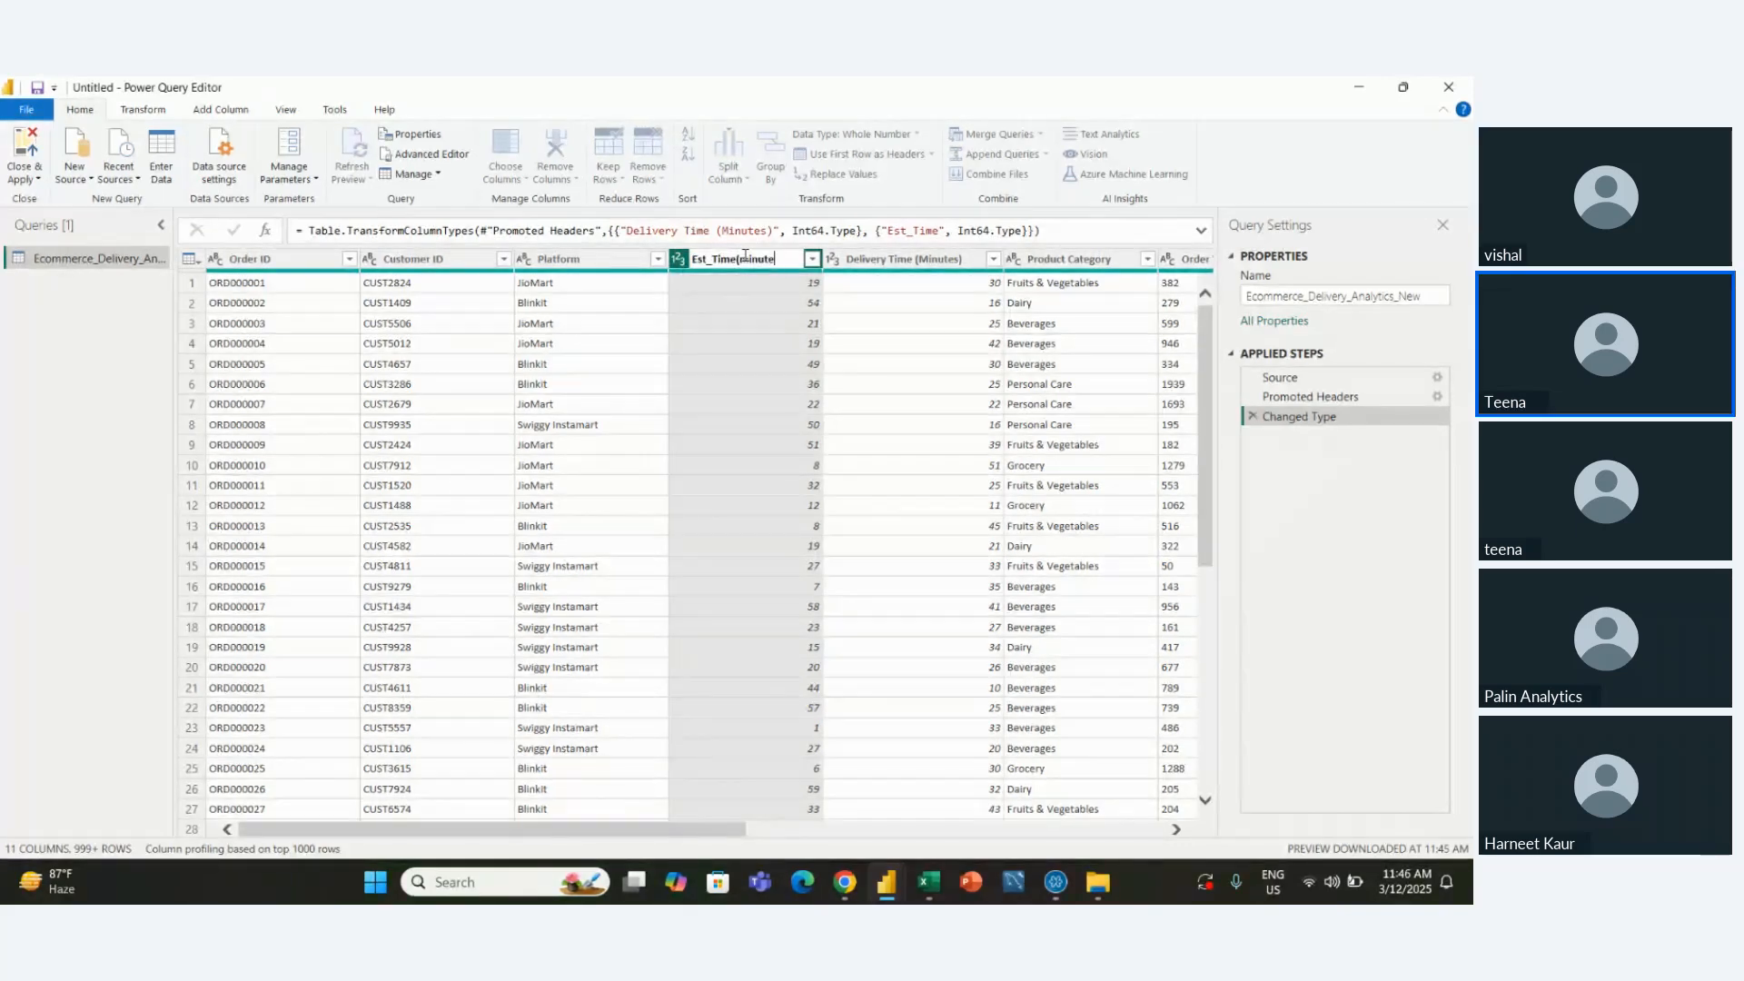
type(")")
key("Return")
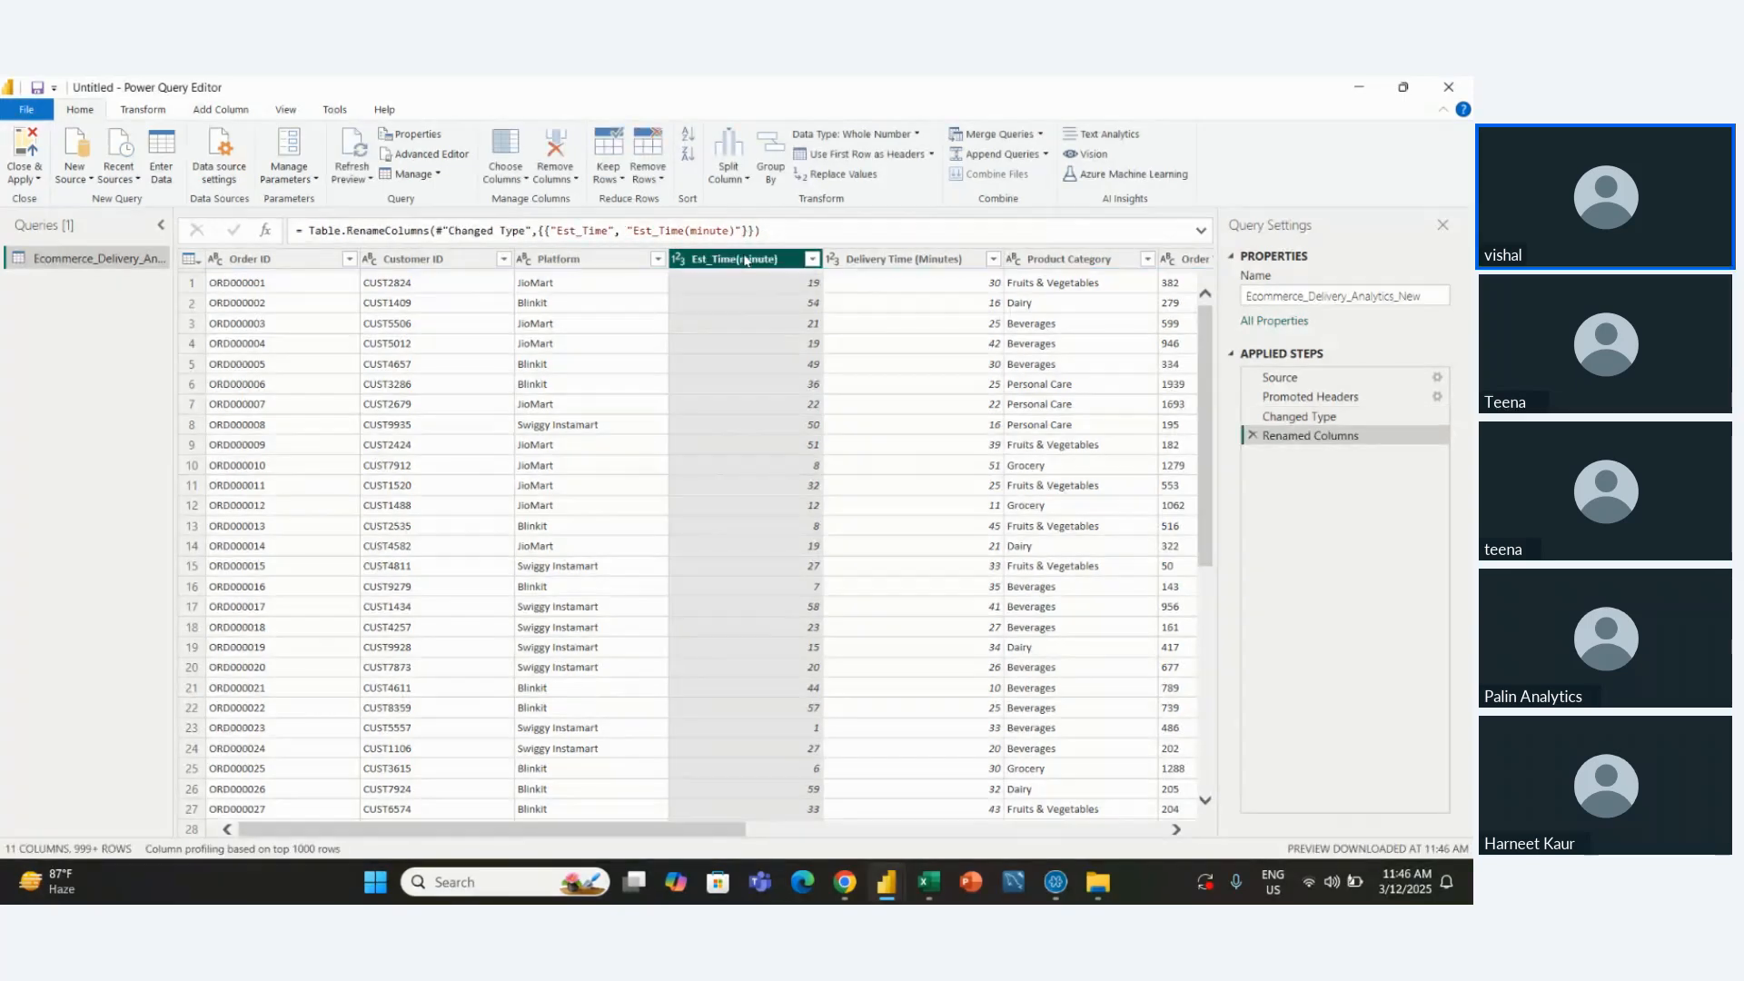
Start a new custom column and name it Delivery_STATUS
scroll(864, 435, "right", 10)
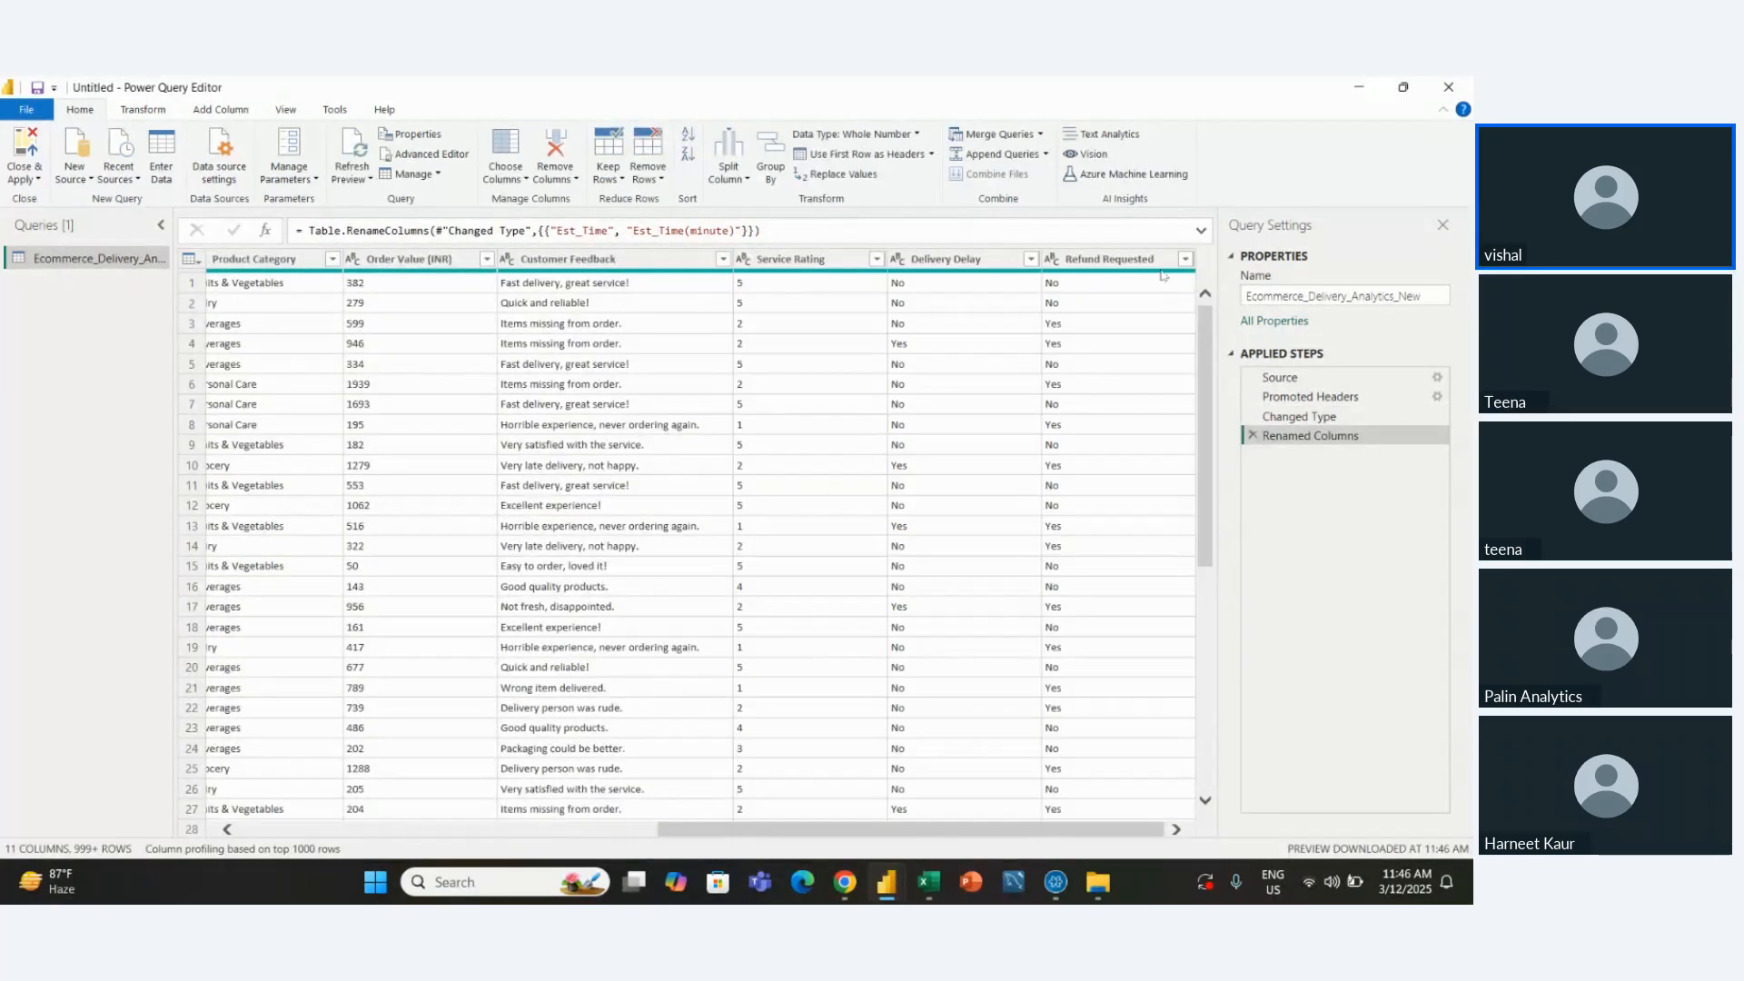
left_click(1158, 263)
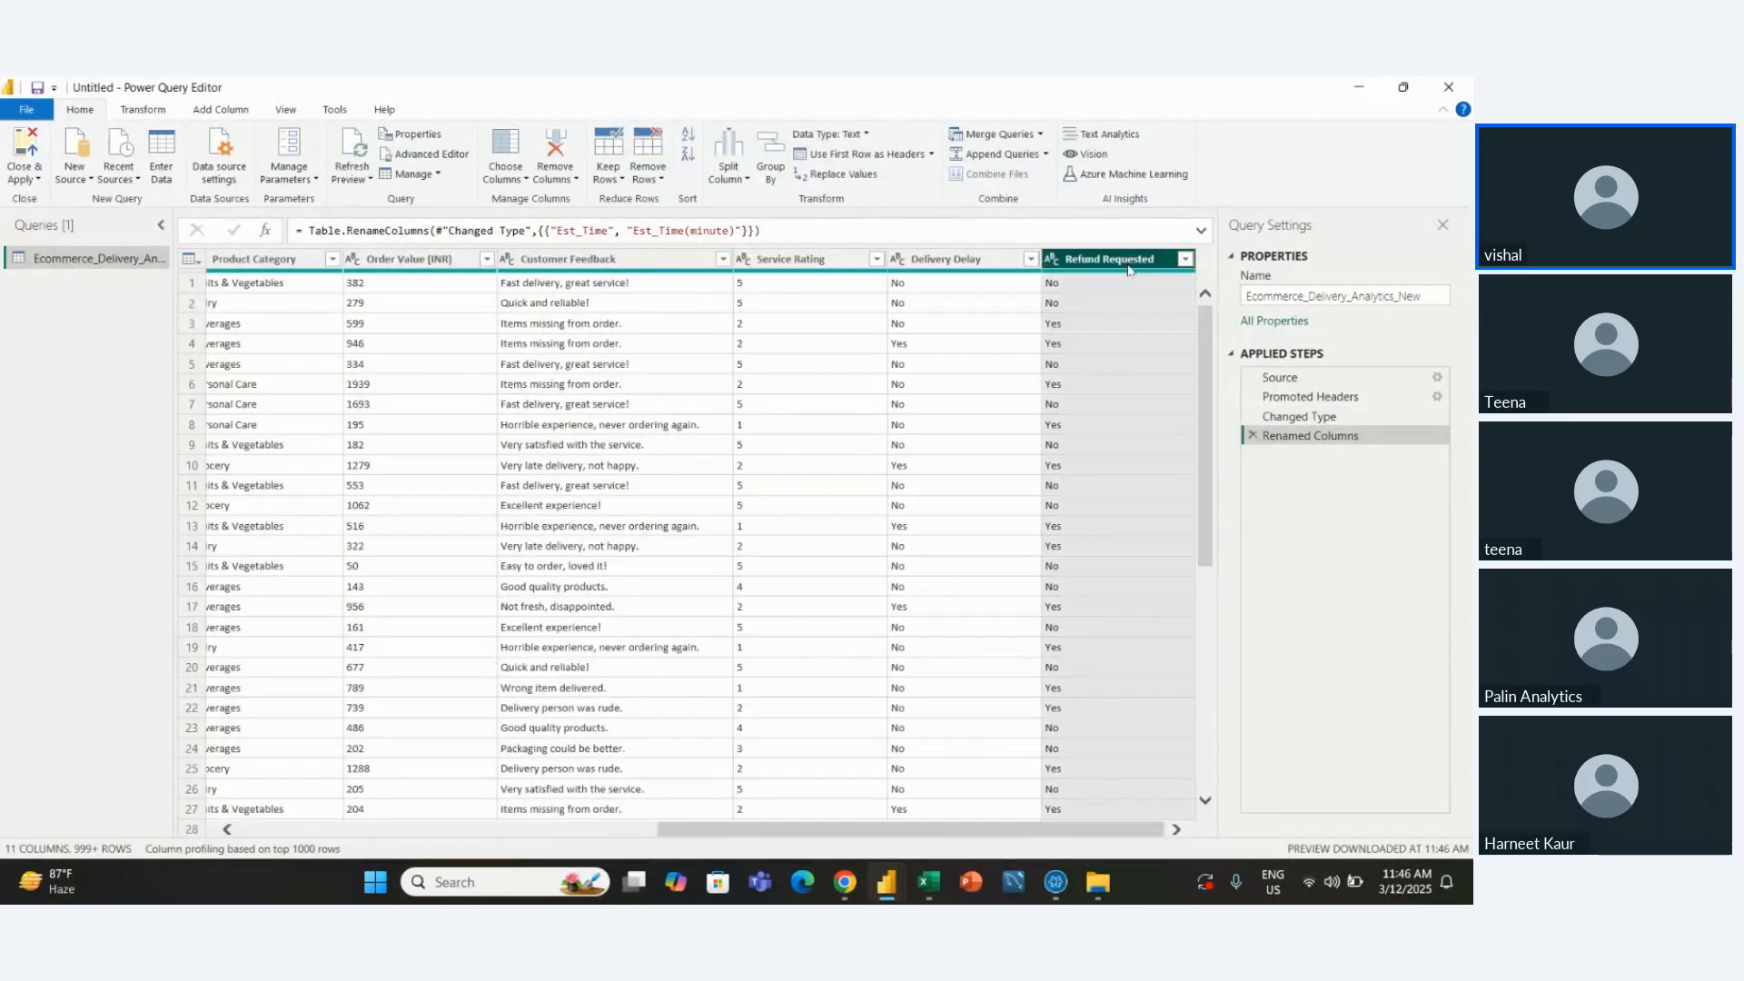
left_click(232, 118)
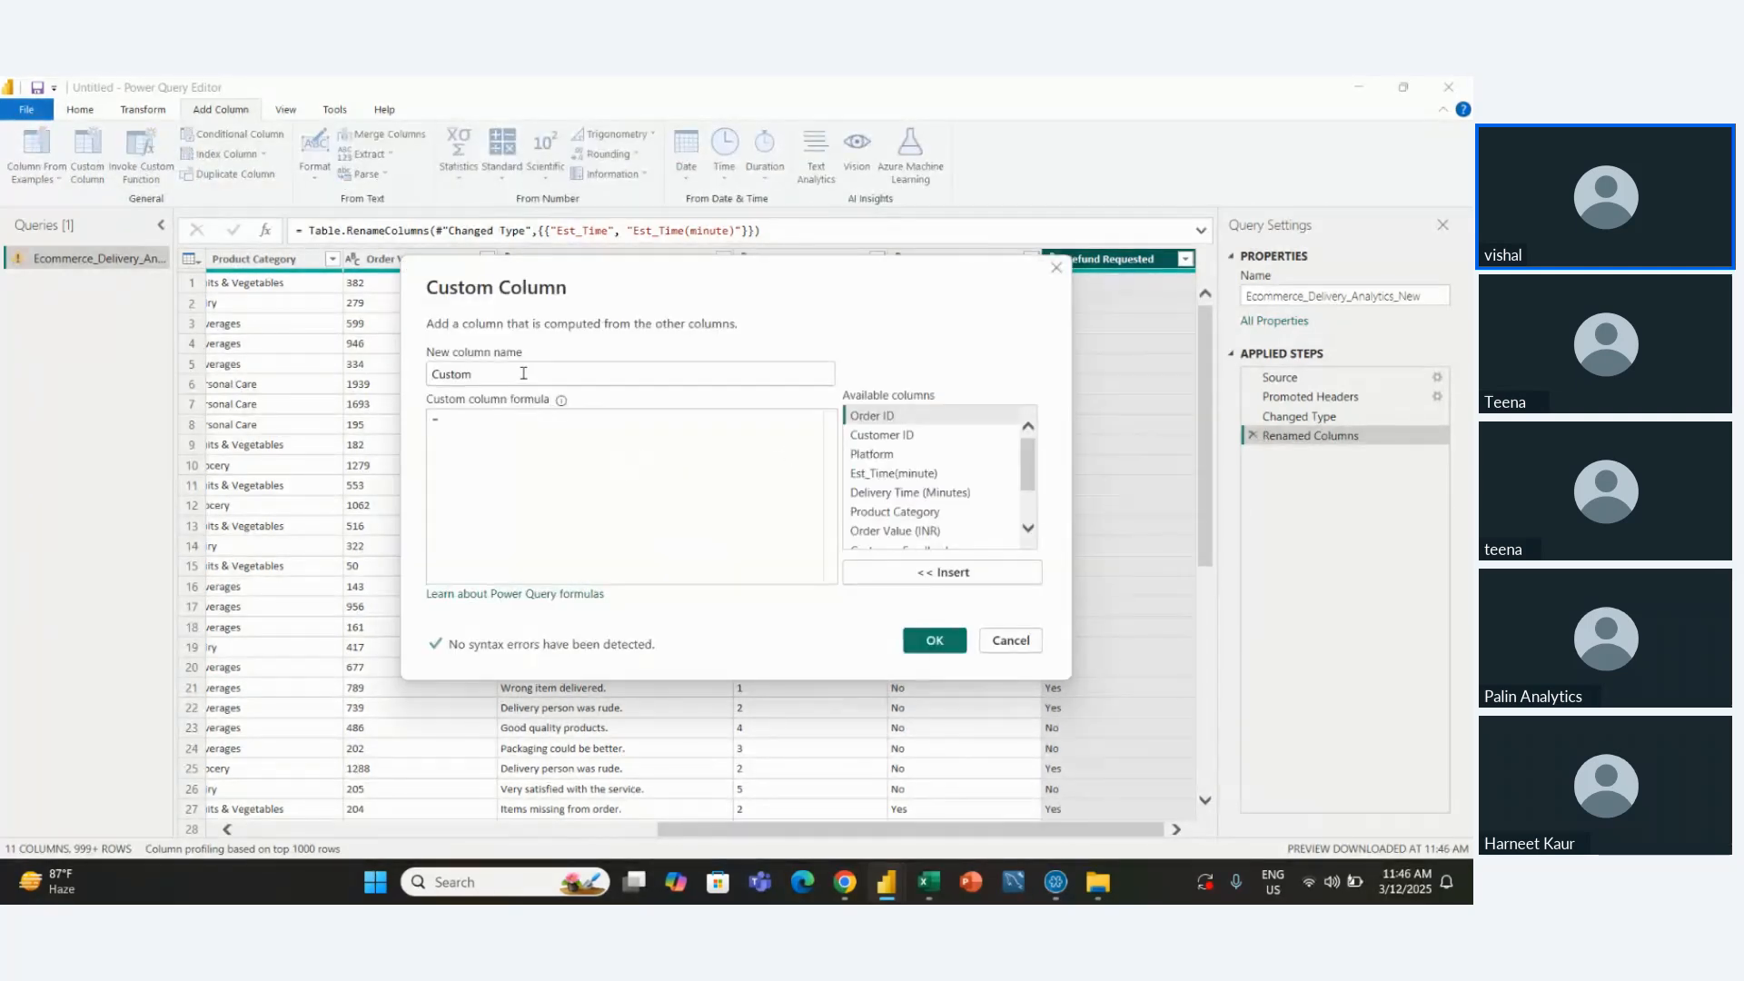
left_click_drag(524, 373, 409, 375)
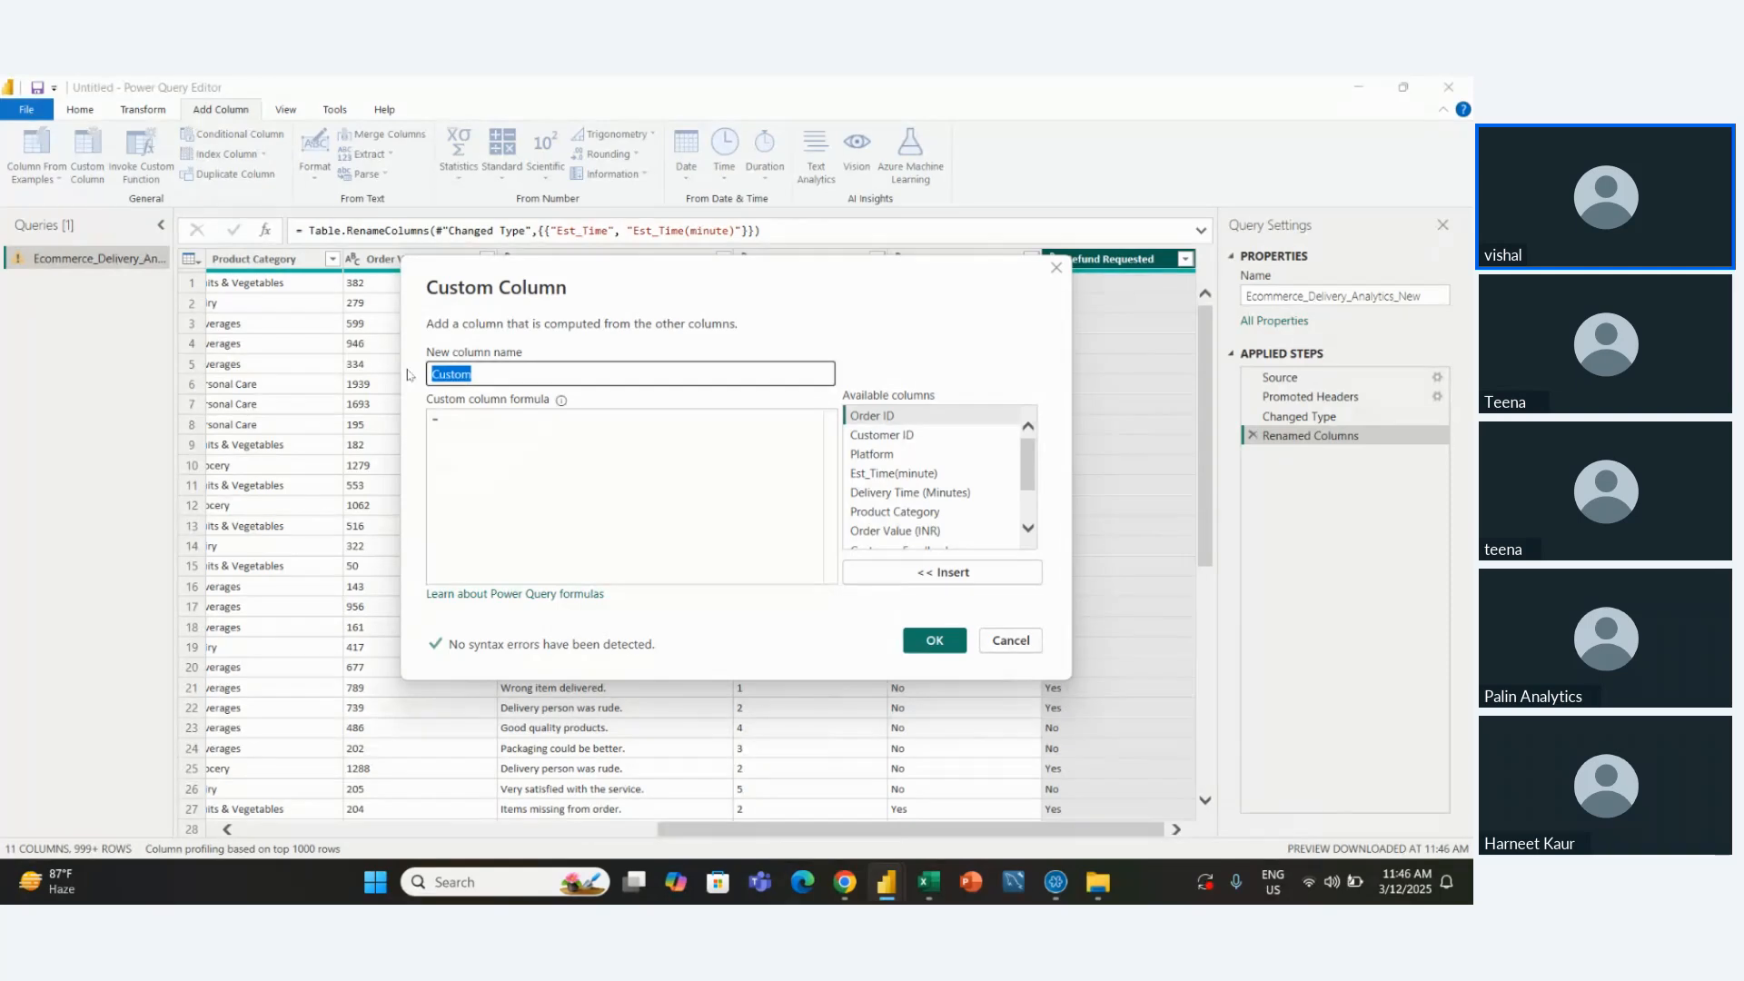
type("Deli")
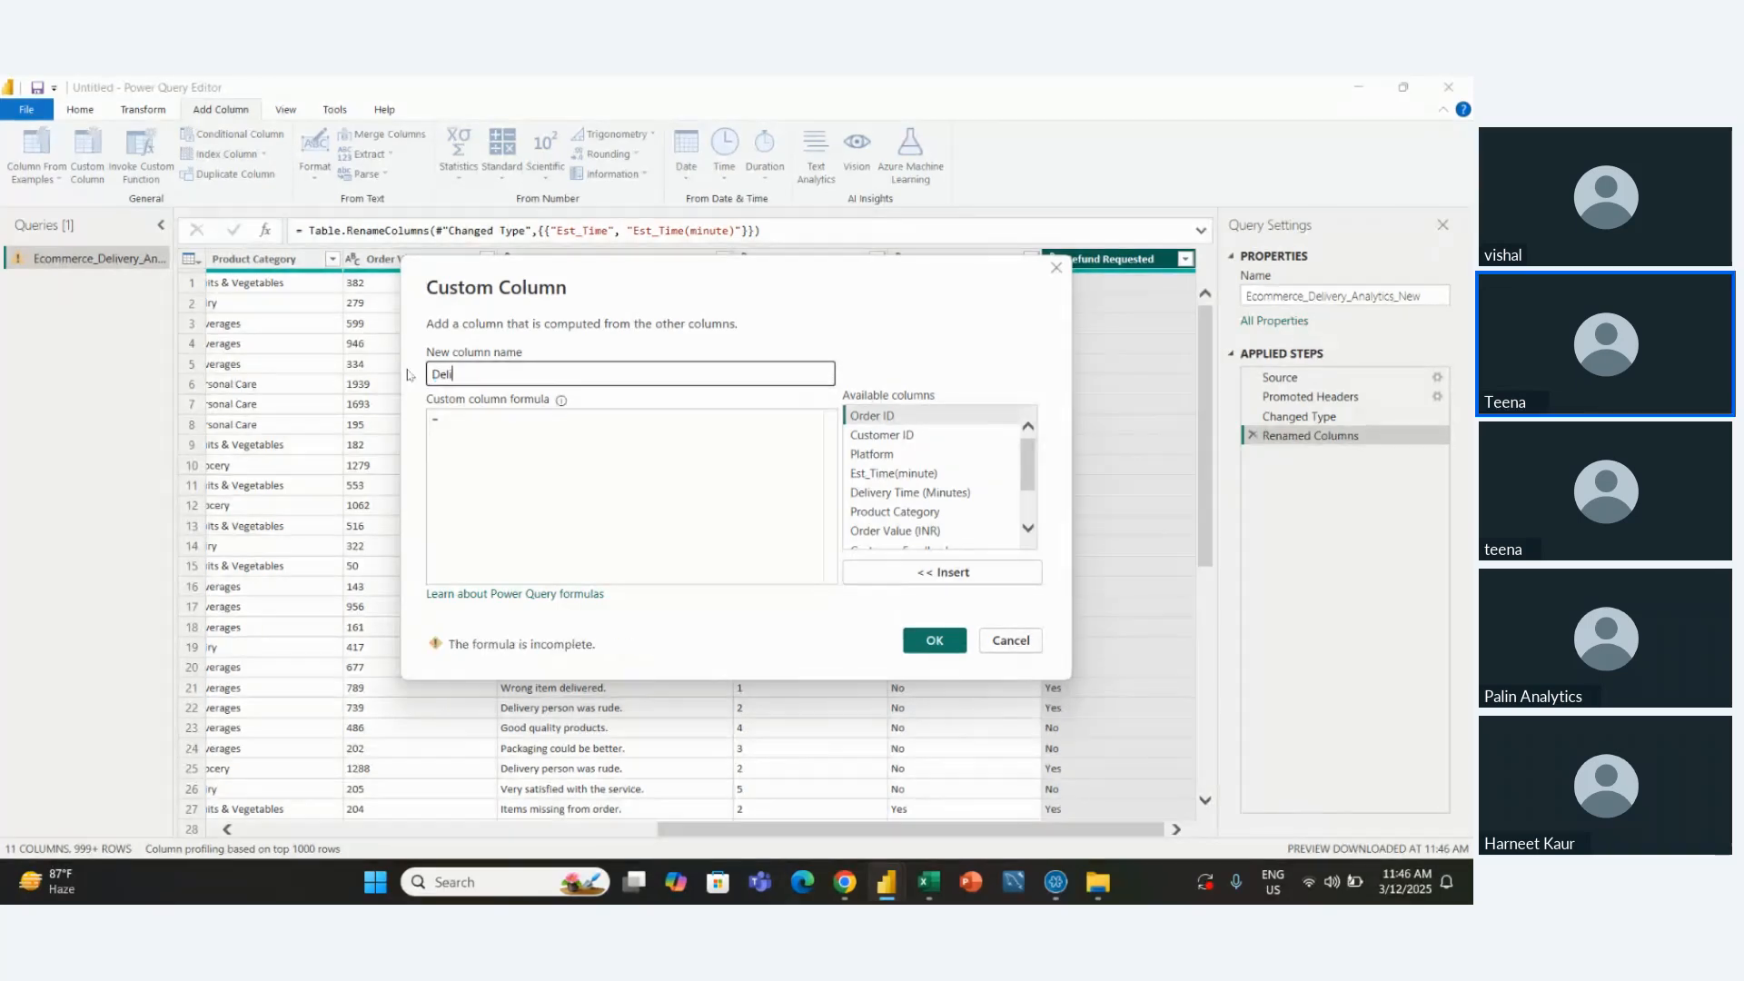
type("very_S")
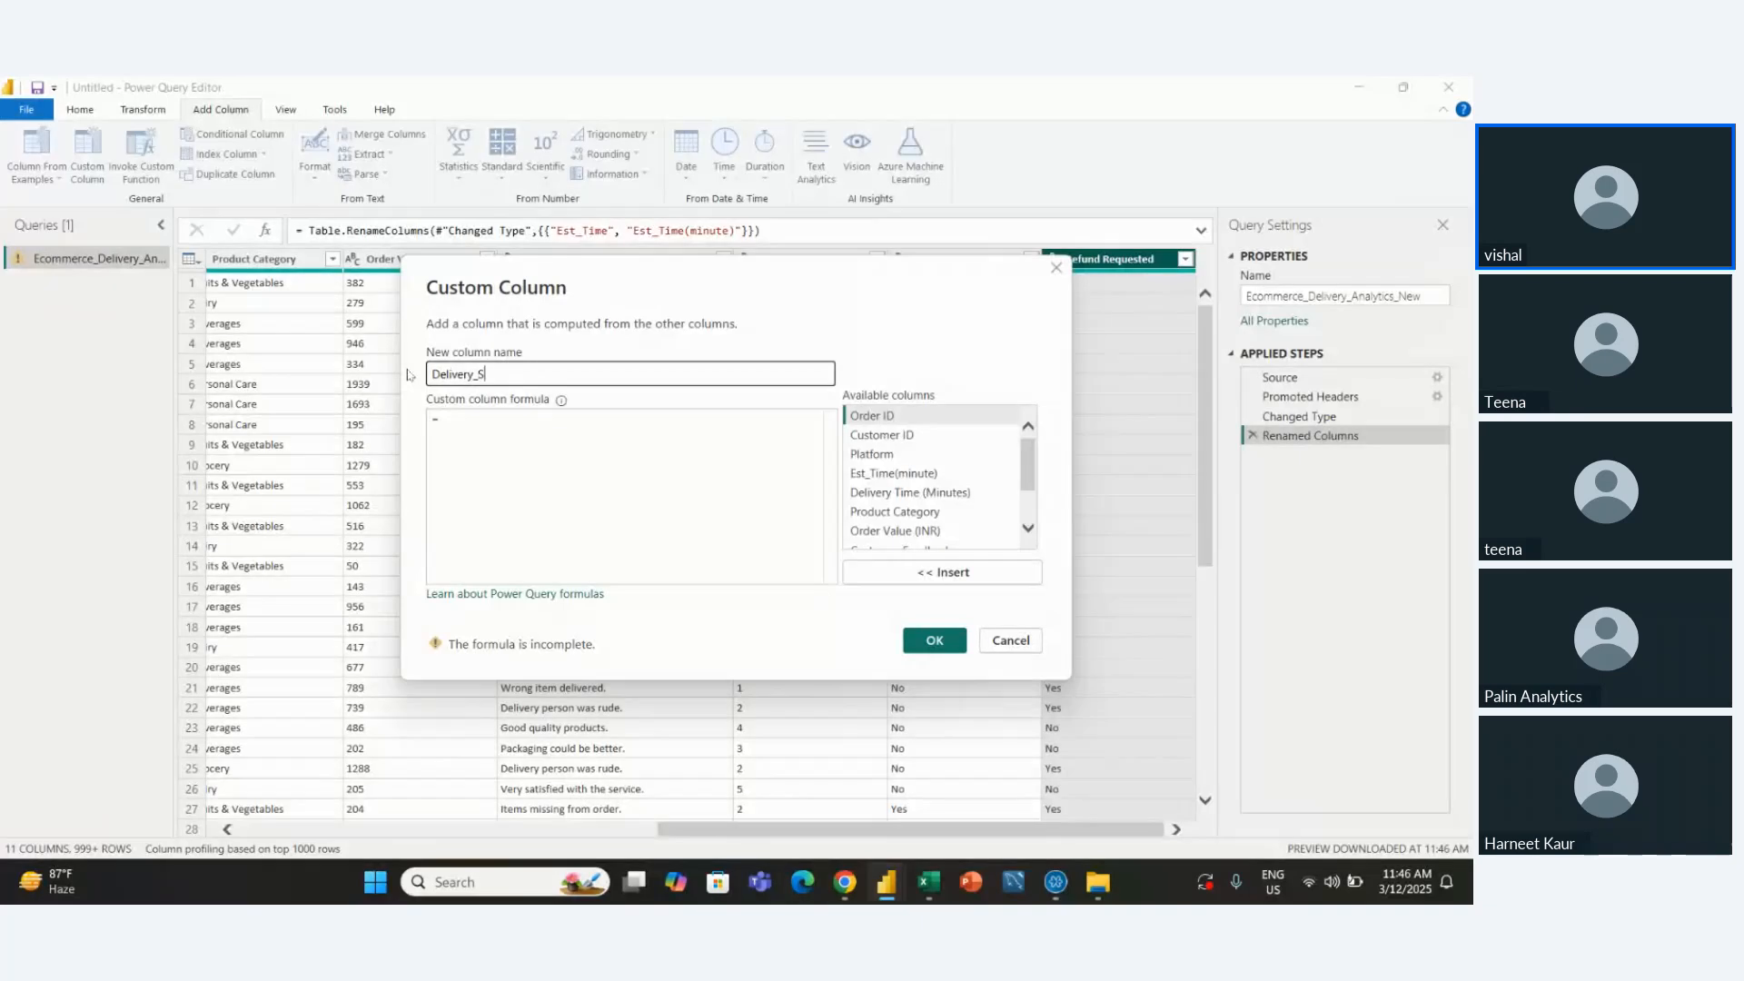
type("TATUS")
left_click(458, 418)
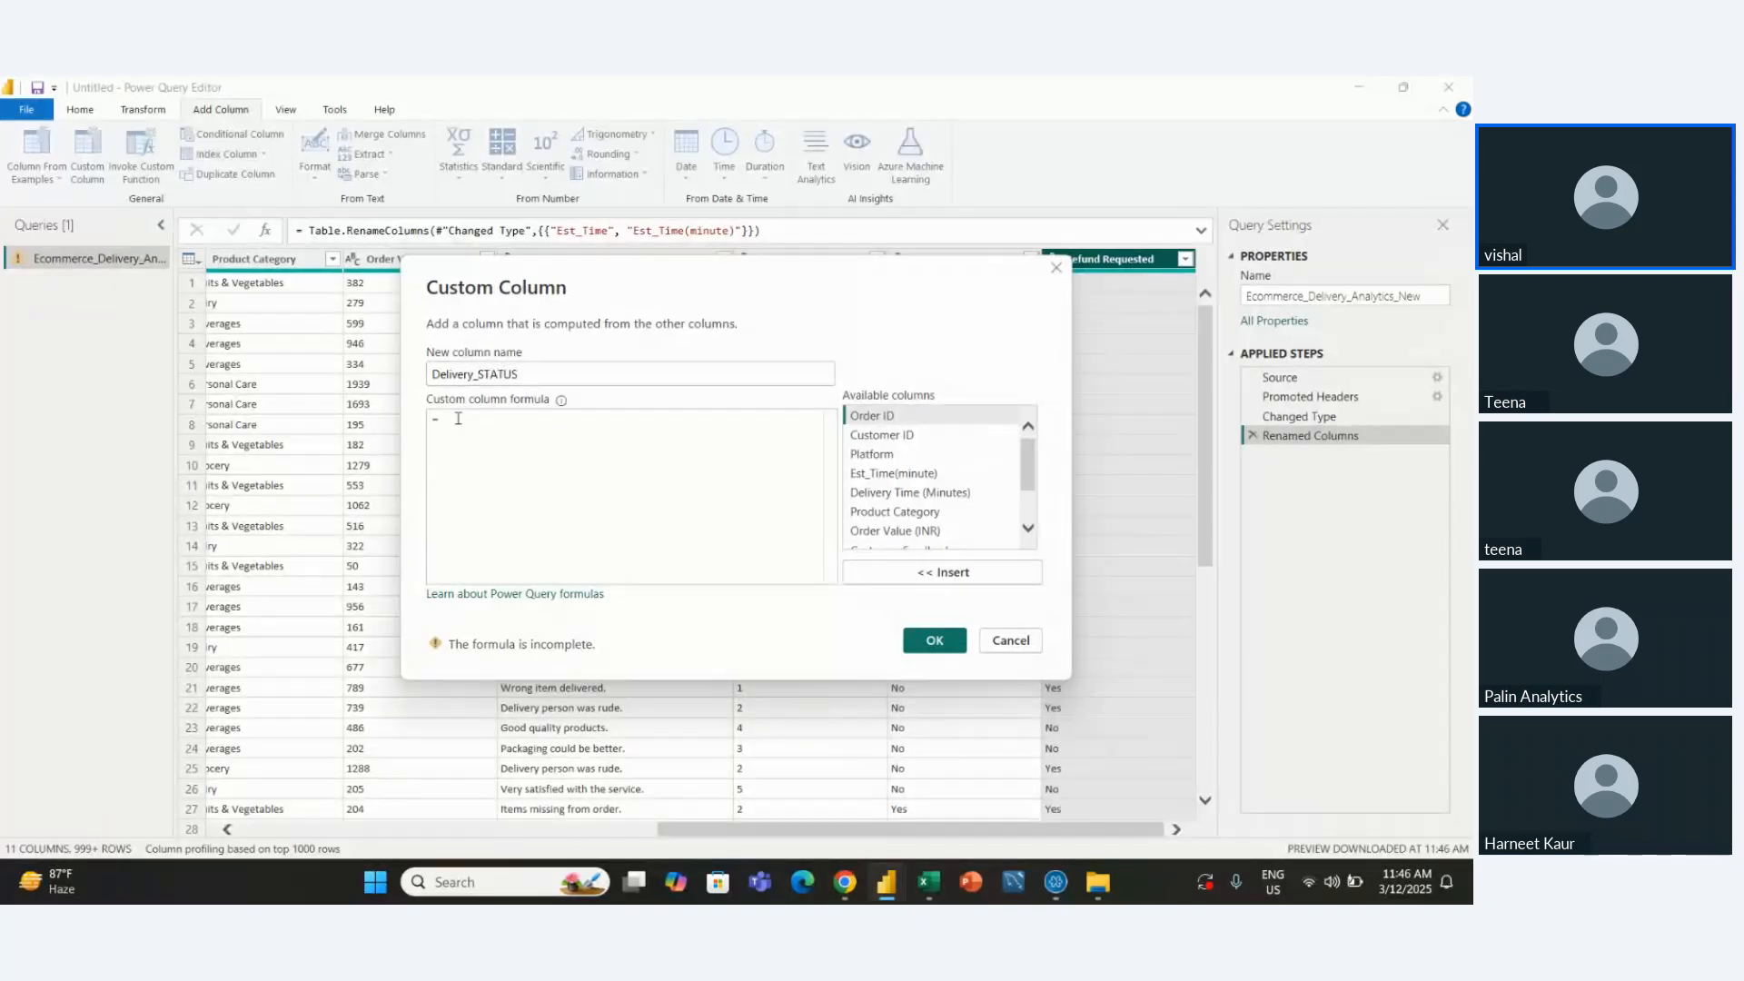
type("if")
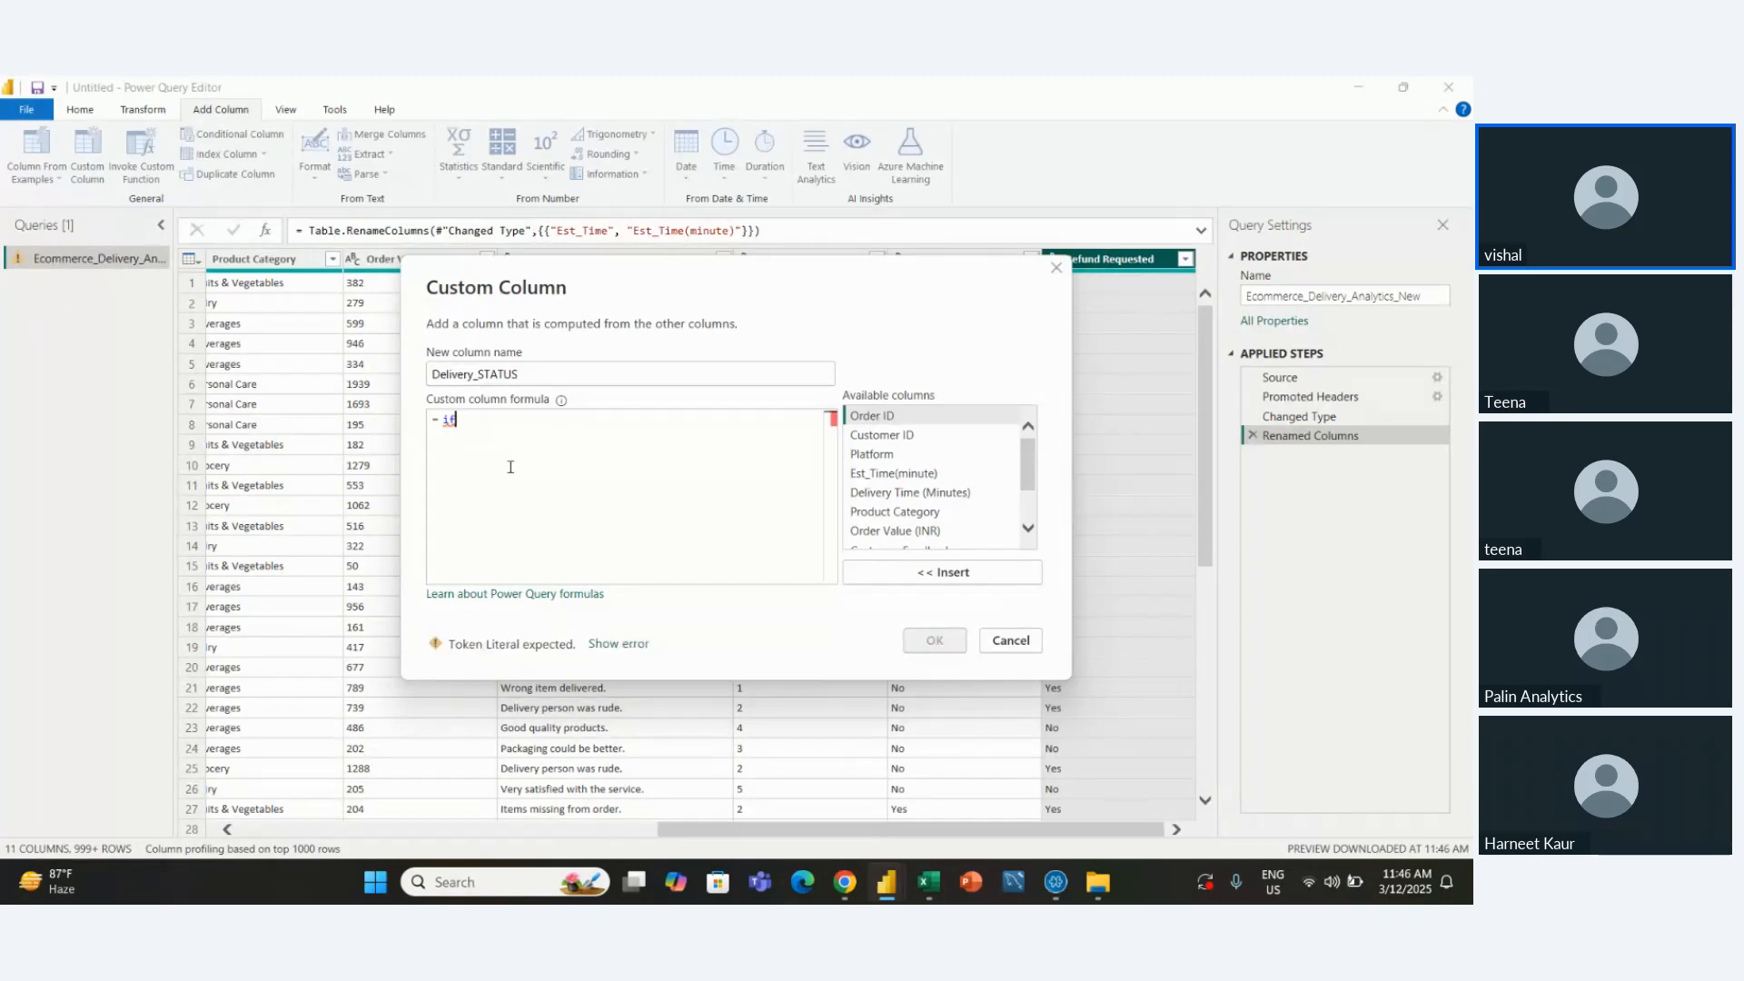
key("Down")
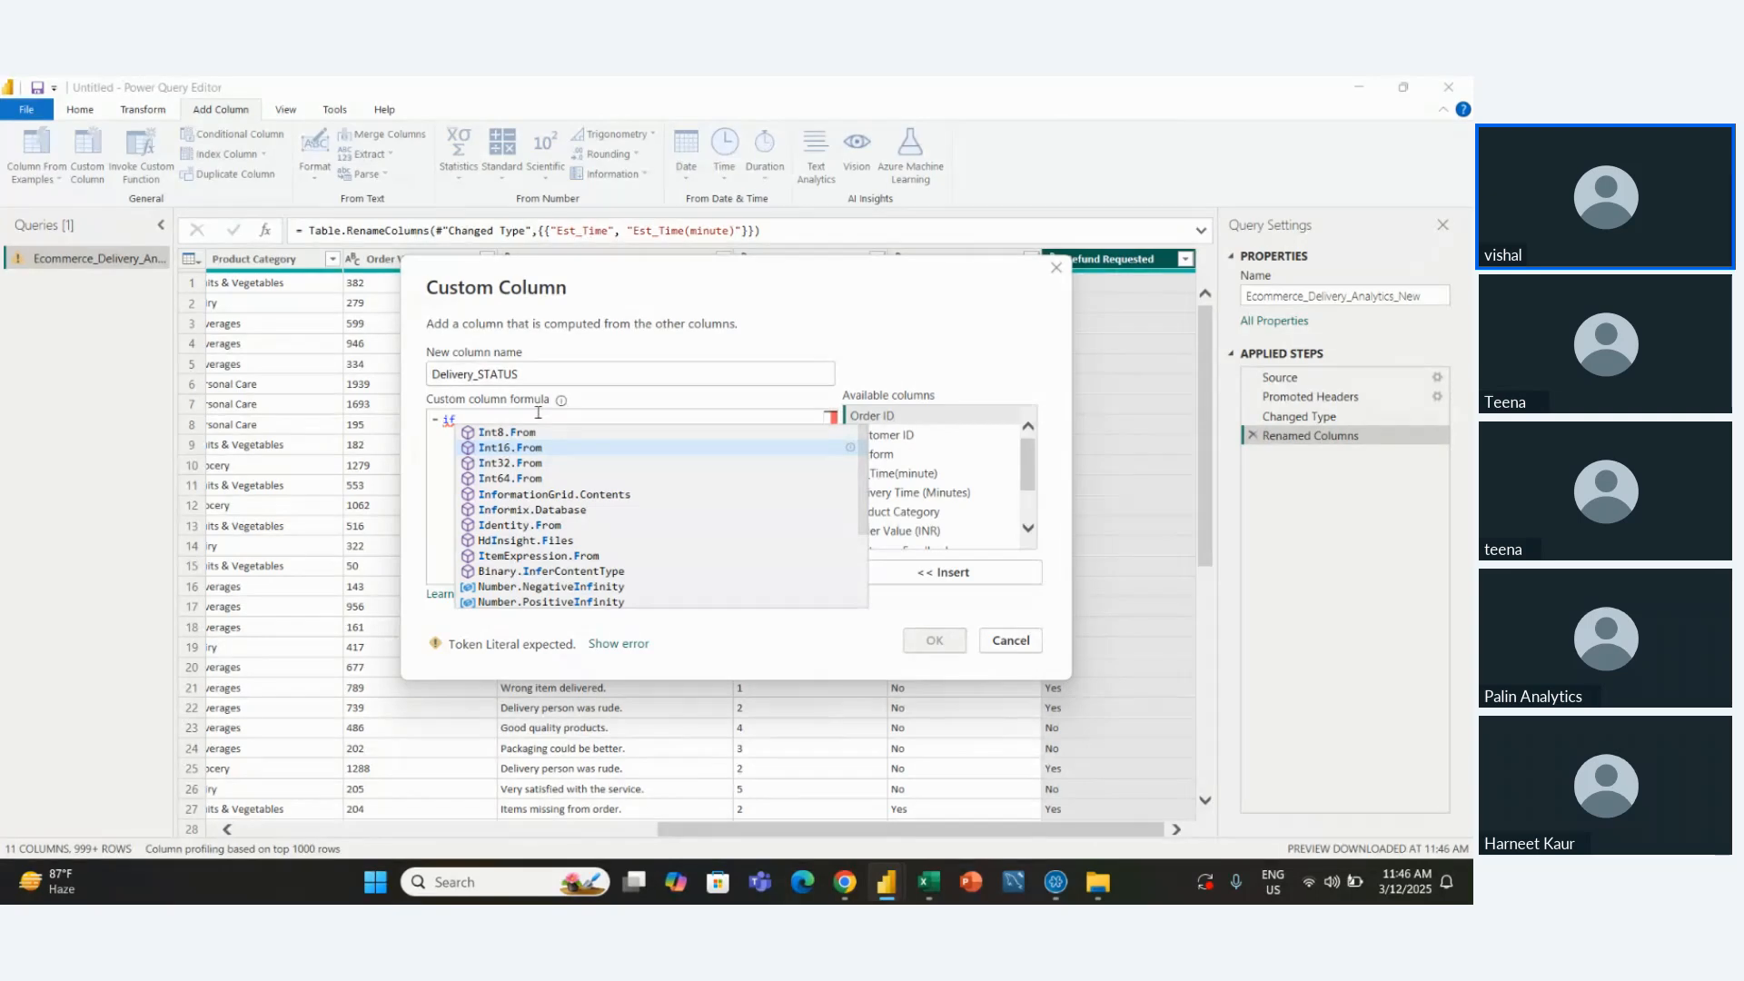
key("BackSpace")
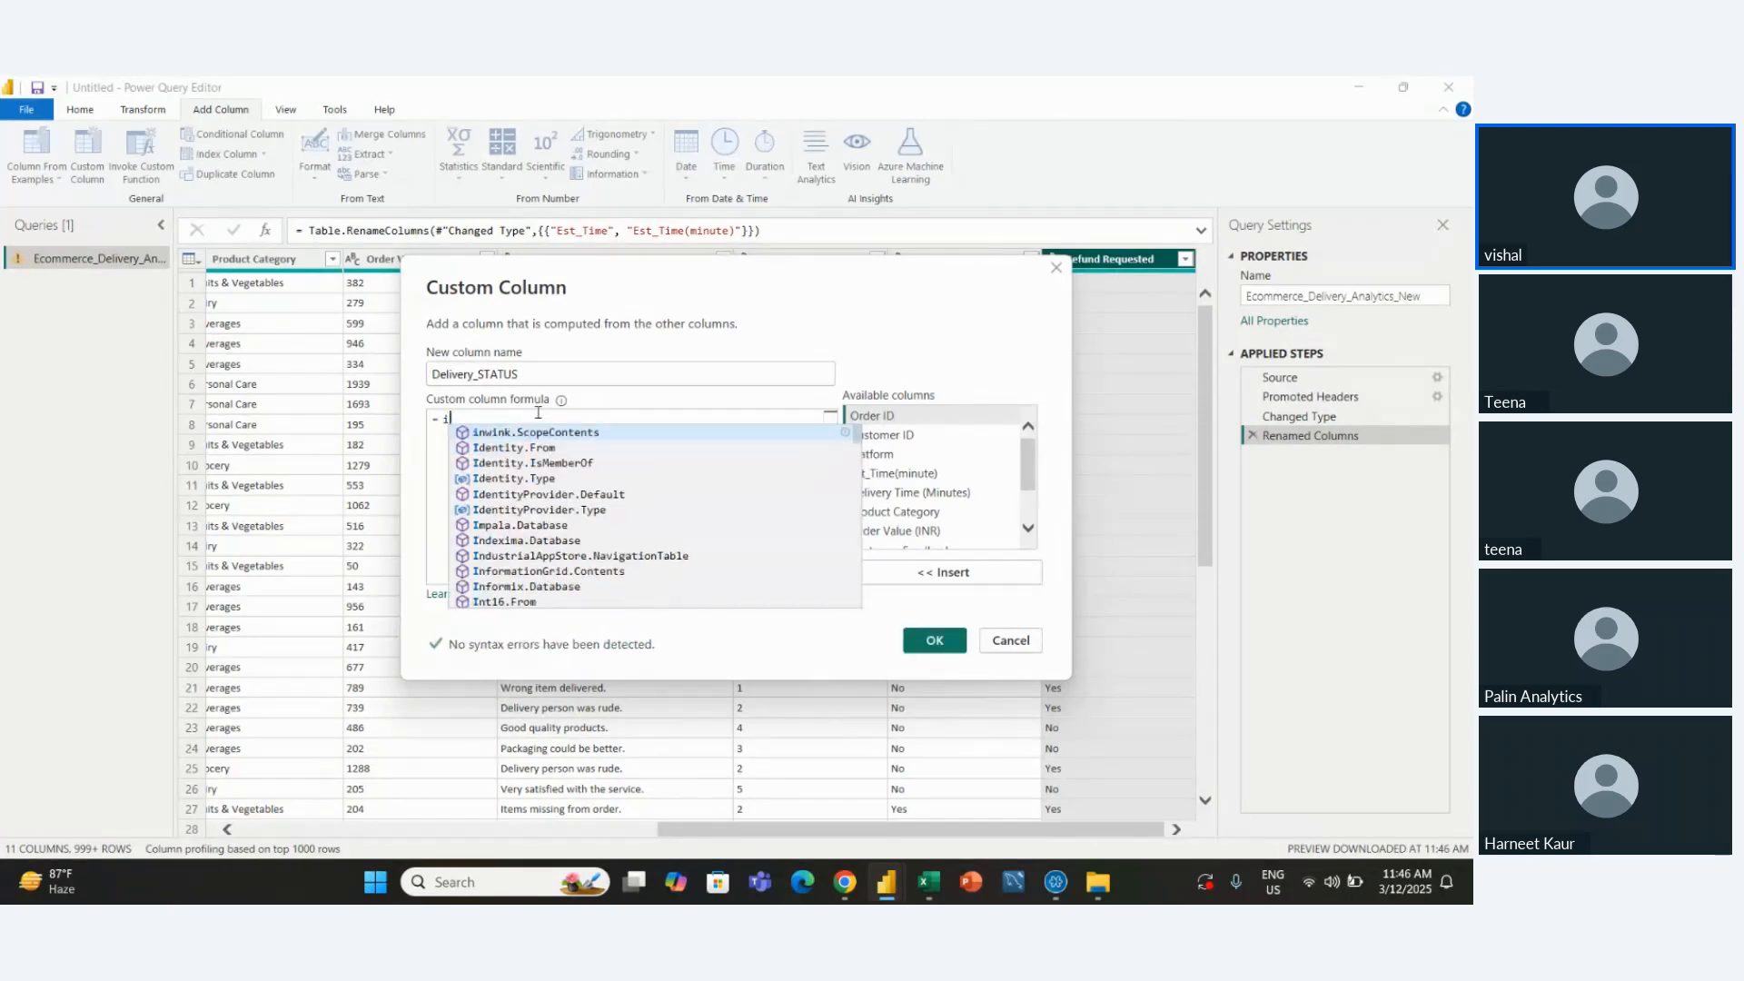
type("f")
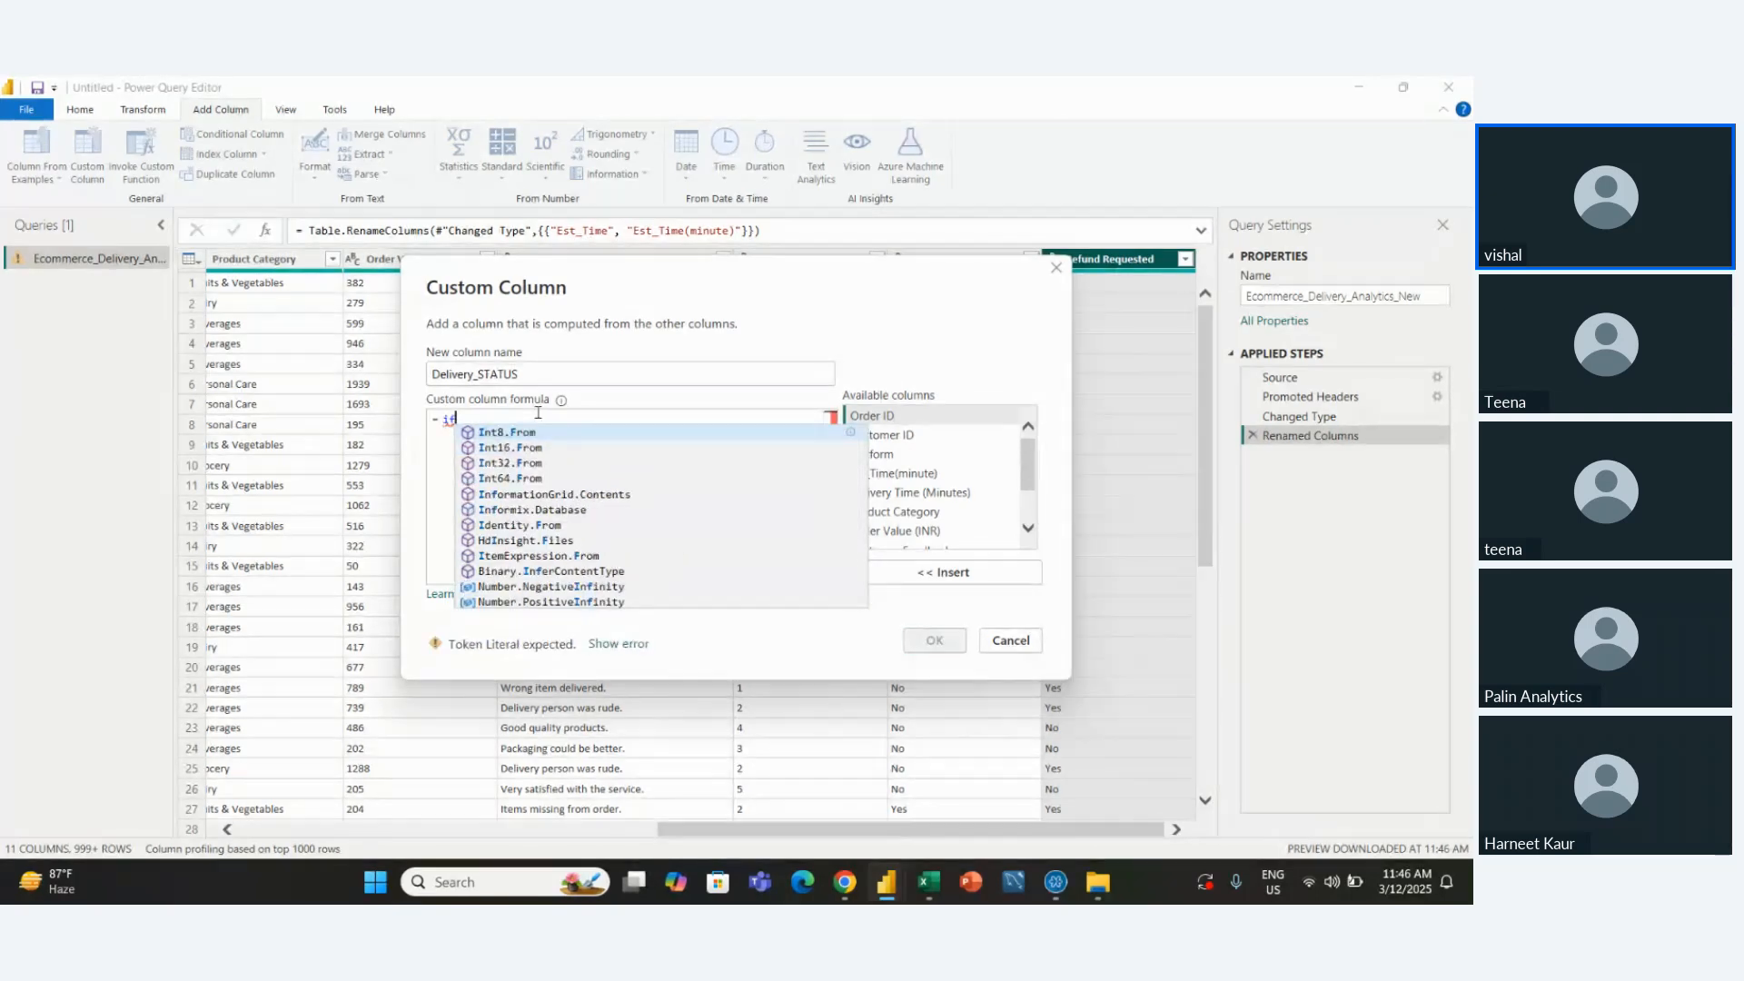
key("Down")
key("Down")
key("Down")
key("Down")
key("Down")
key("Down")
key("Down")
key("Down")
key("Down")
key("Down")
key("Down")
key("Down")
key("Down")
key("Down")
key("Down")
key("Down")
key("Down")
key("Down")
key("Down")
key("Down")
key("Down")
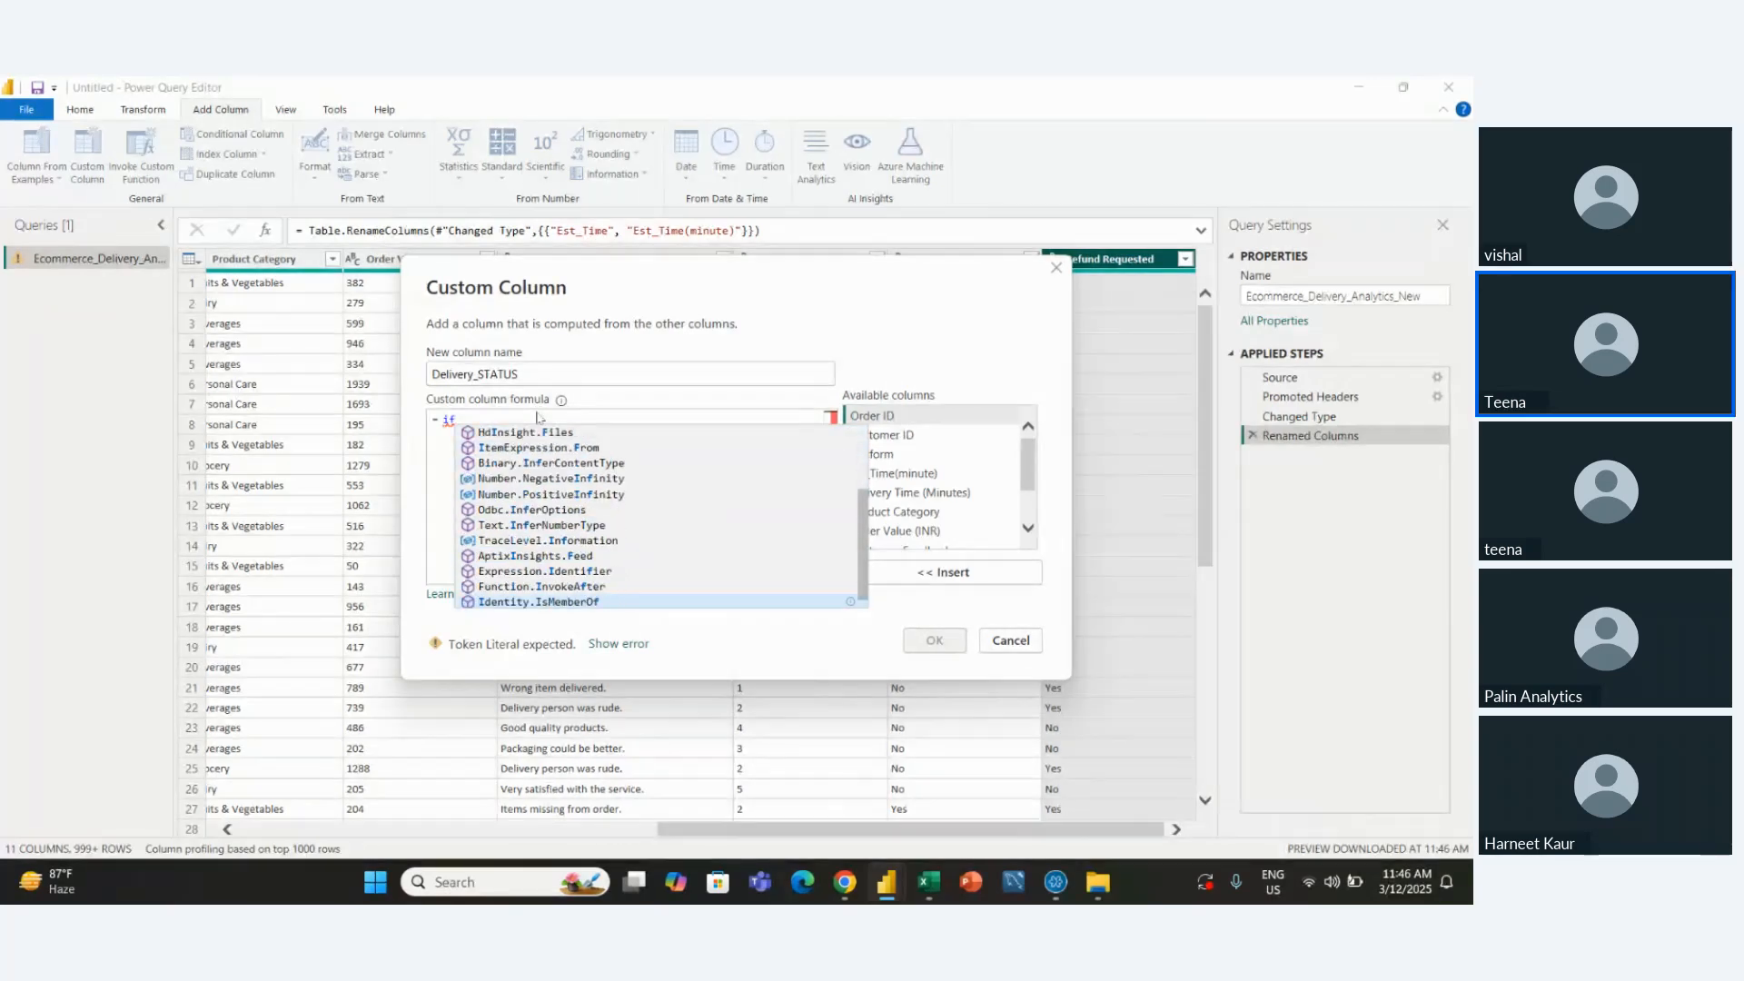
key("Up")
key("Up")
key("Up")
key("Up")
key("Up")
key("Up")
key("Up")
key("Up")
key("Up")
key("Up")
key("Up")
key("Up")
key("Up")
key("Up")
key("Up")
key("Up")
key("Up")
key("Up")
key("Up")
key("Up")
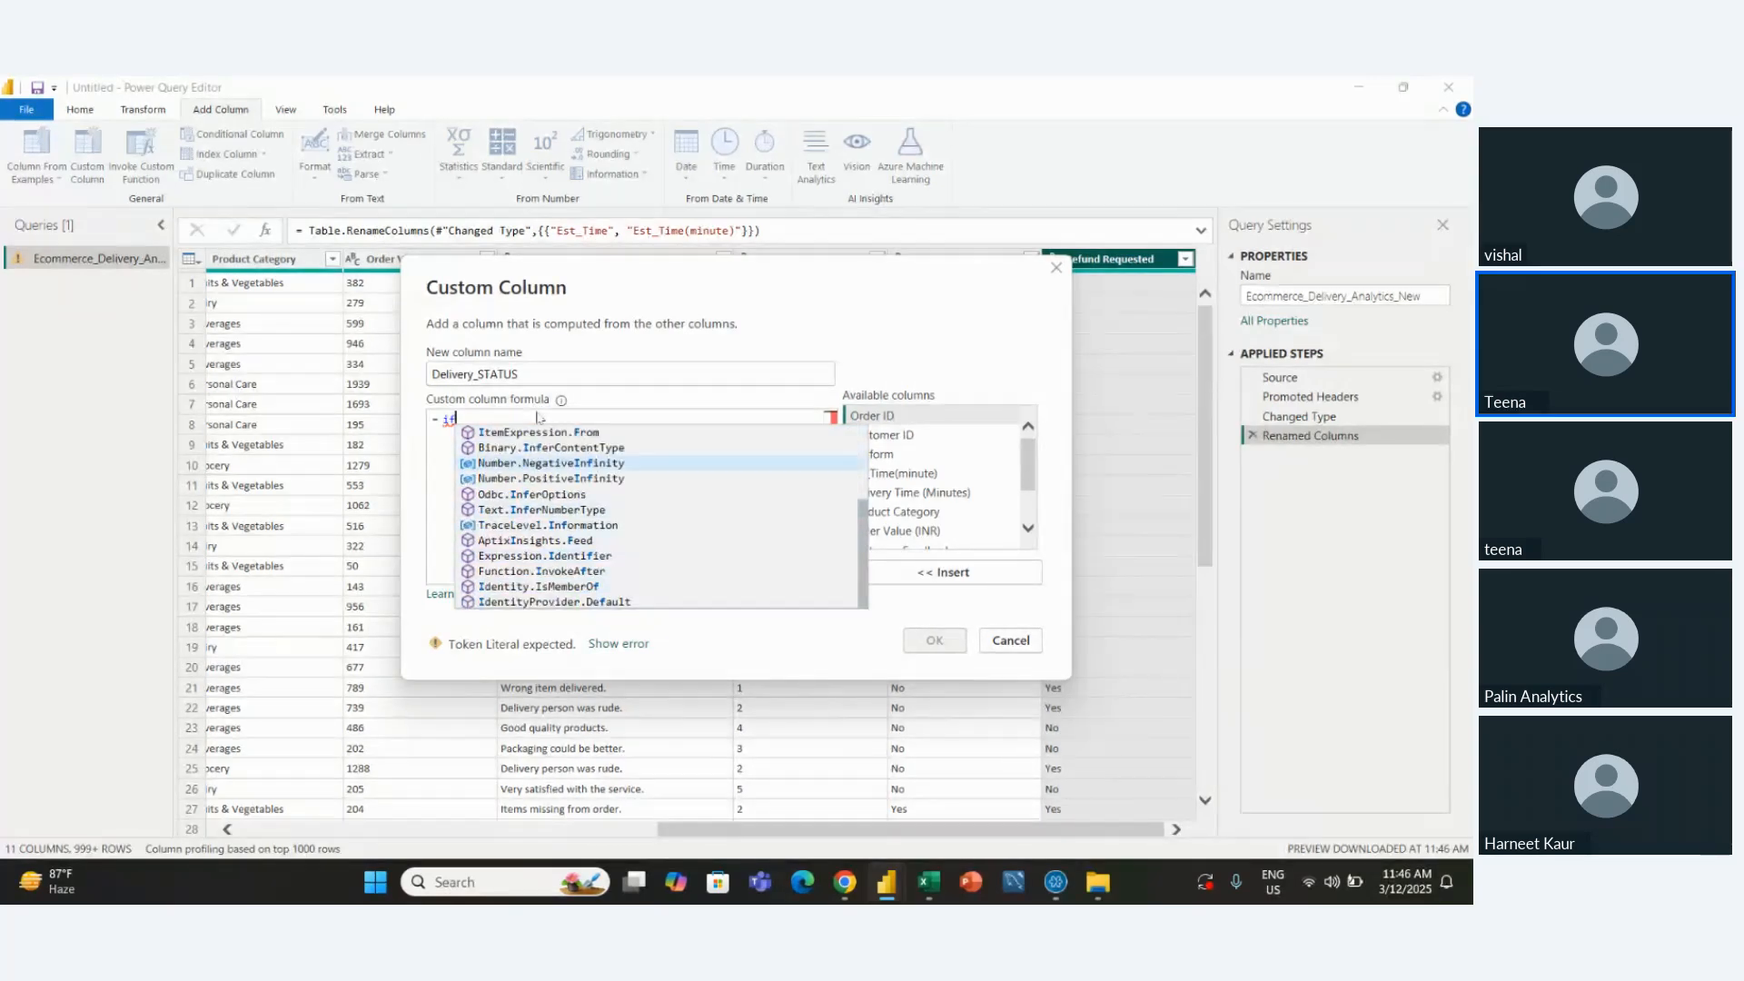
key("BackSpace")
key("BackSpace")
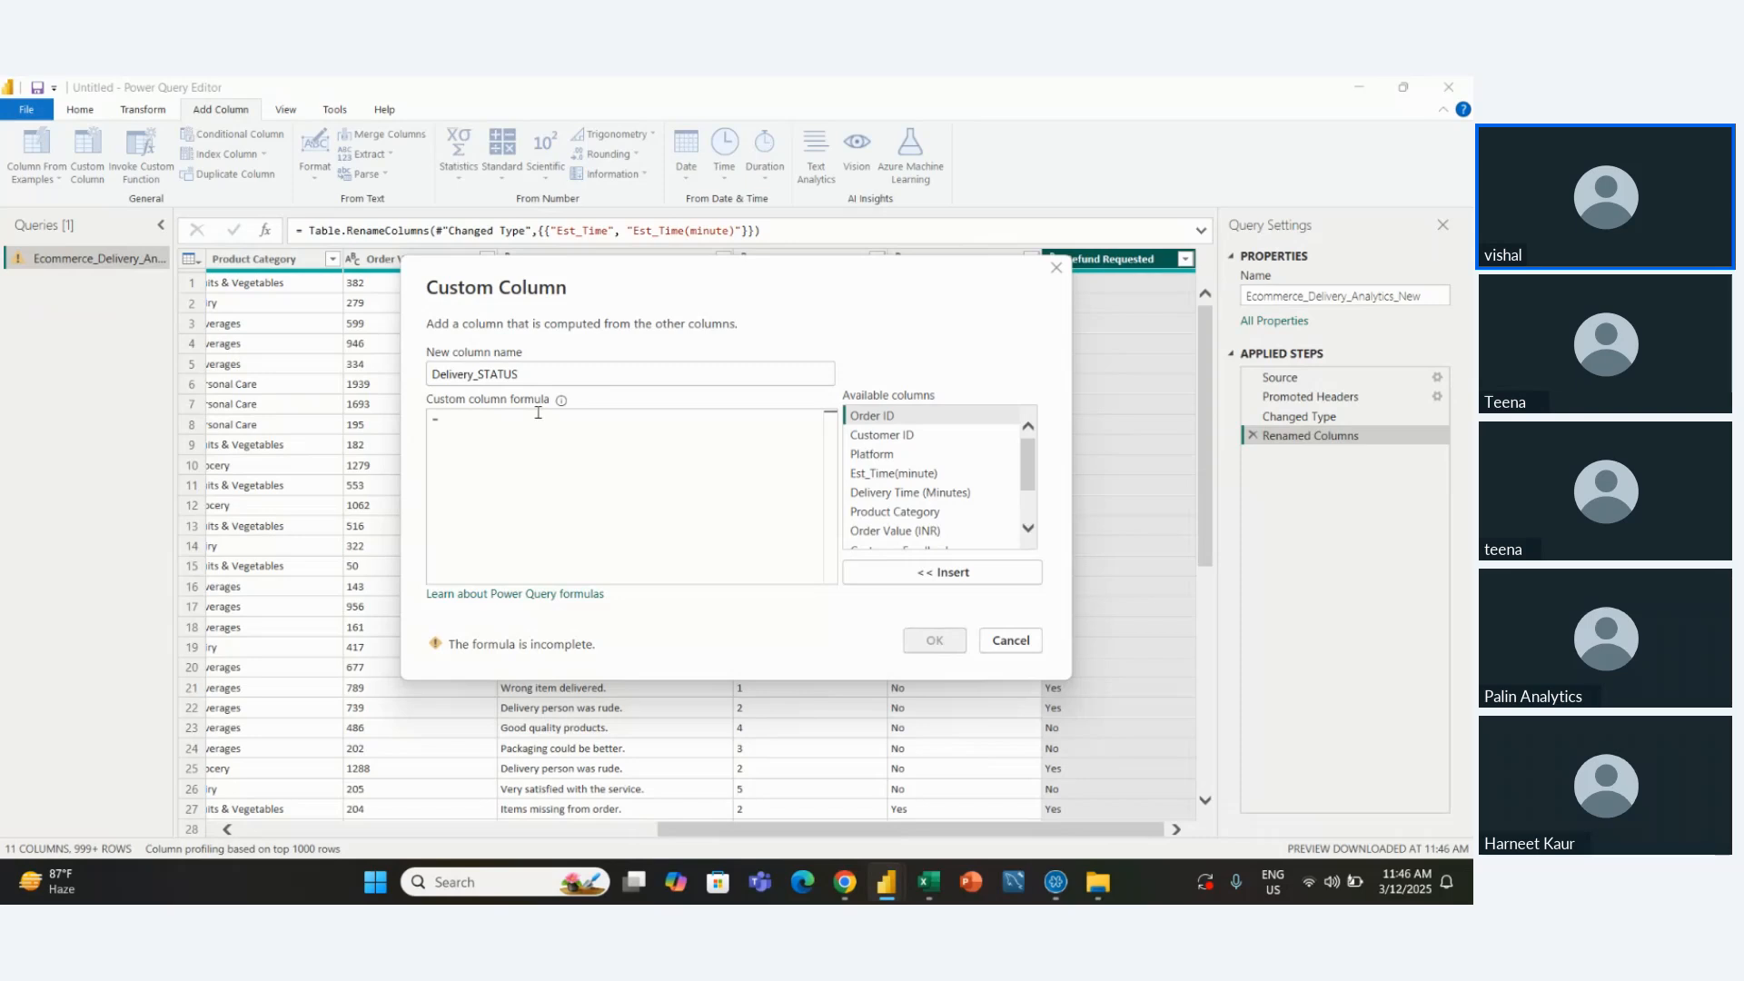
type("fil")
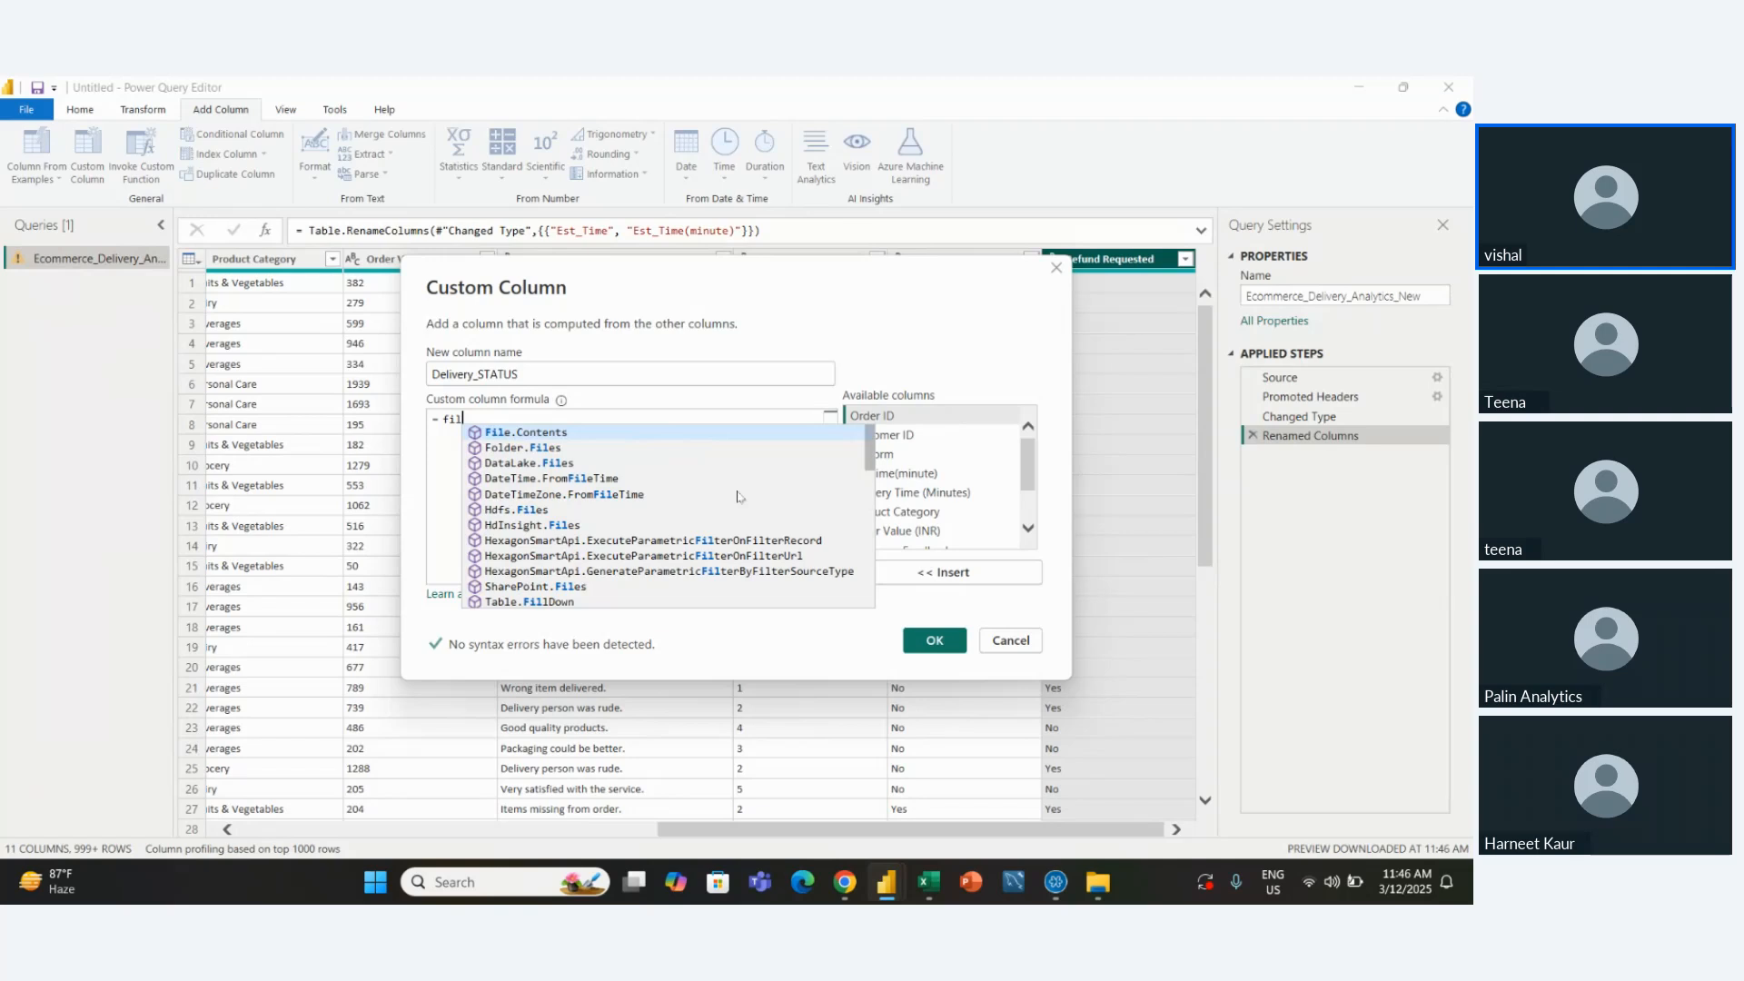
key("BackSpace")
key("BackSpace")
key("BackSpace")
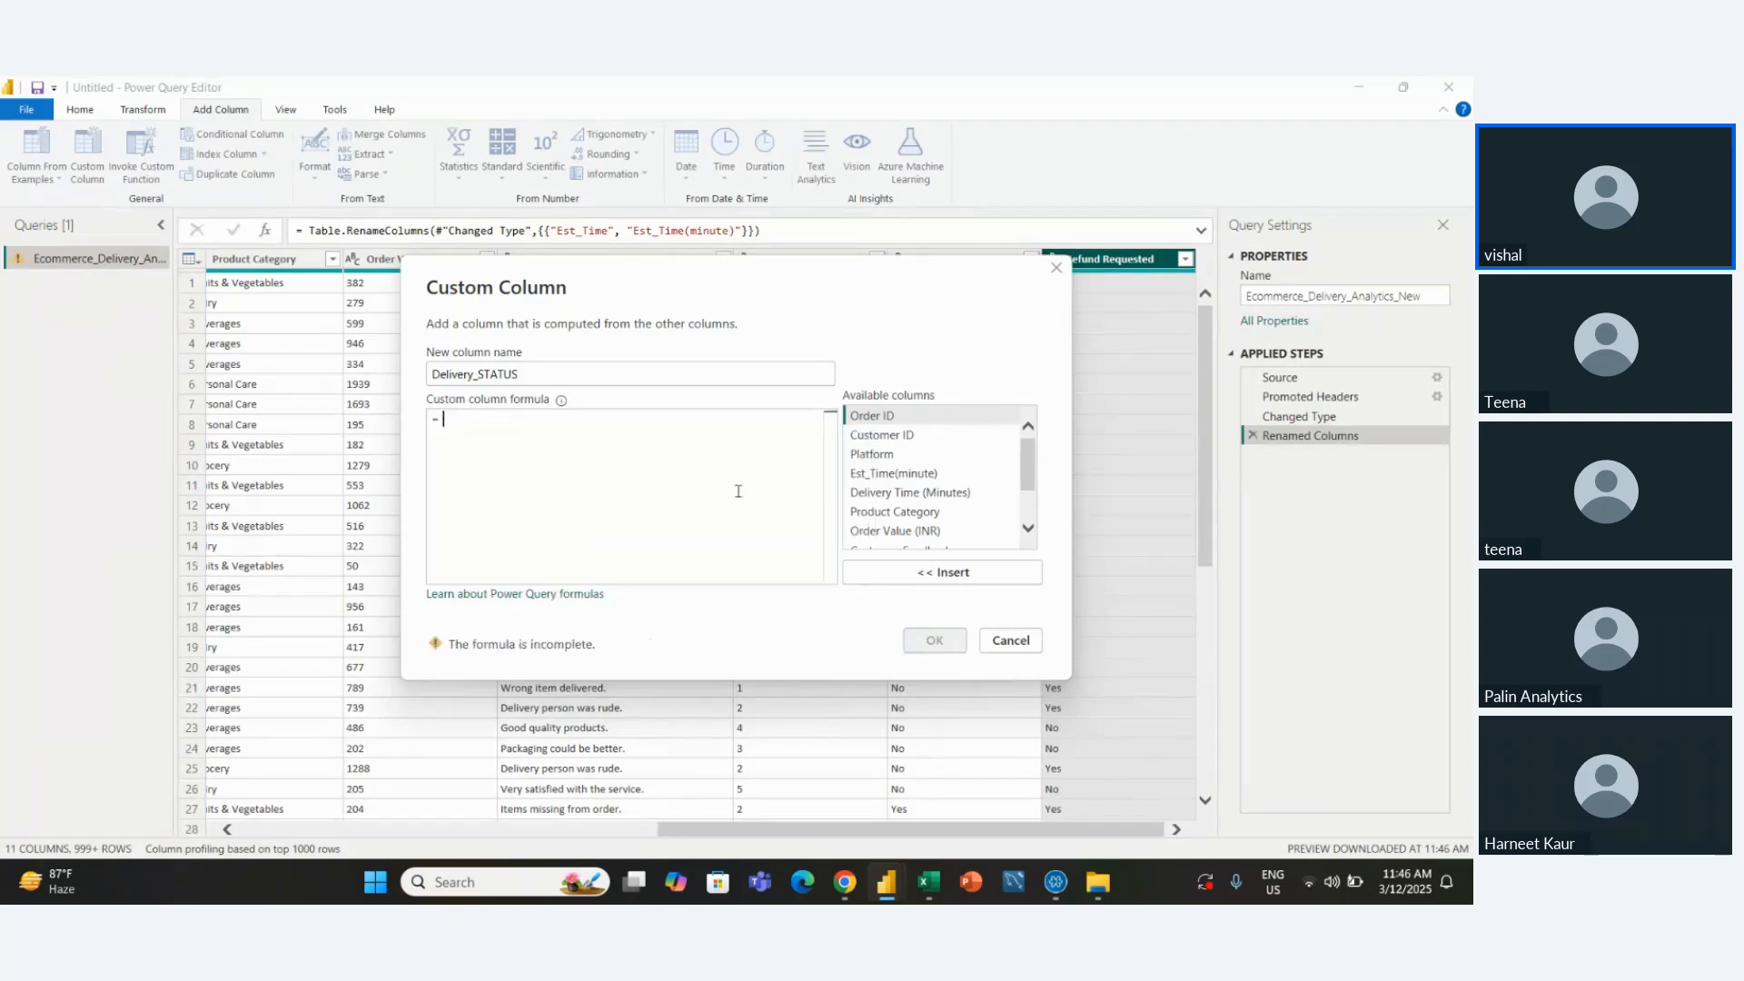
type("cal")
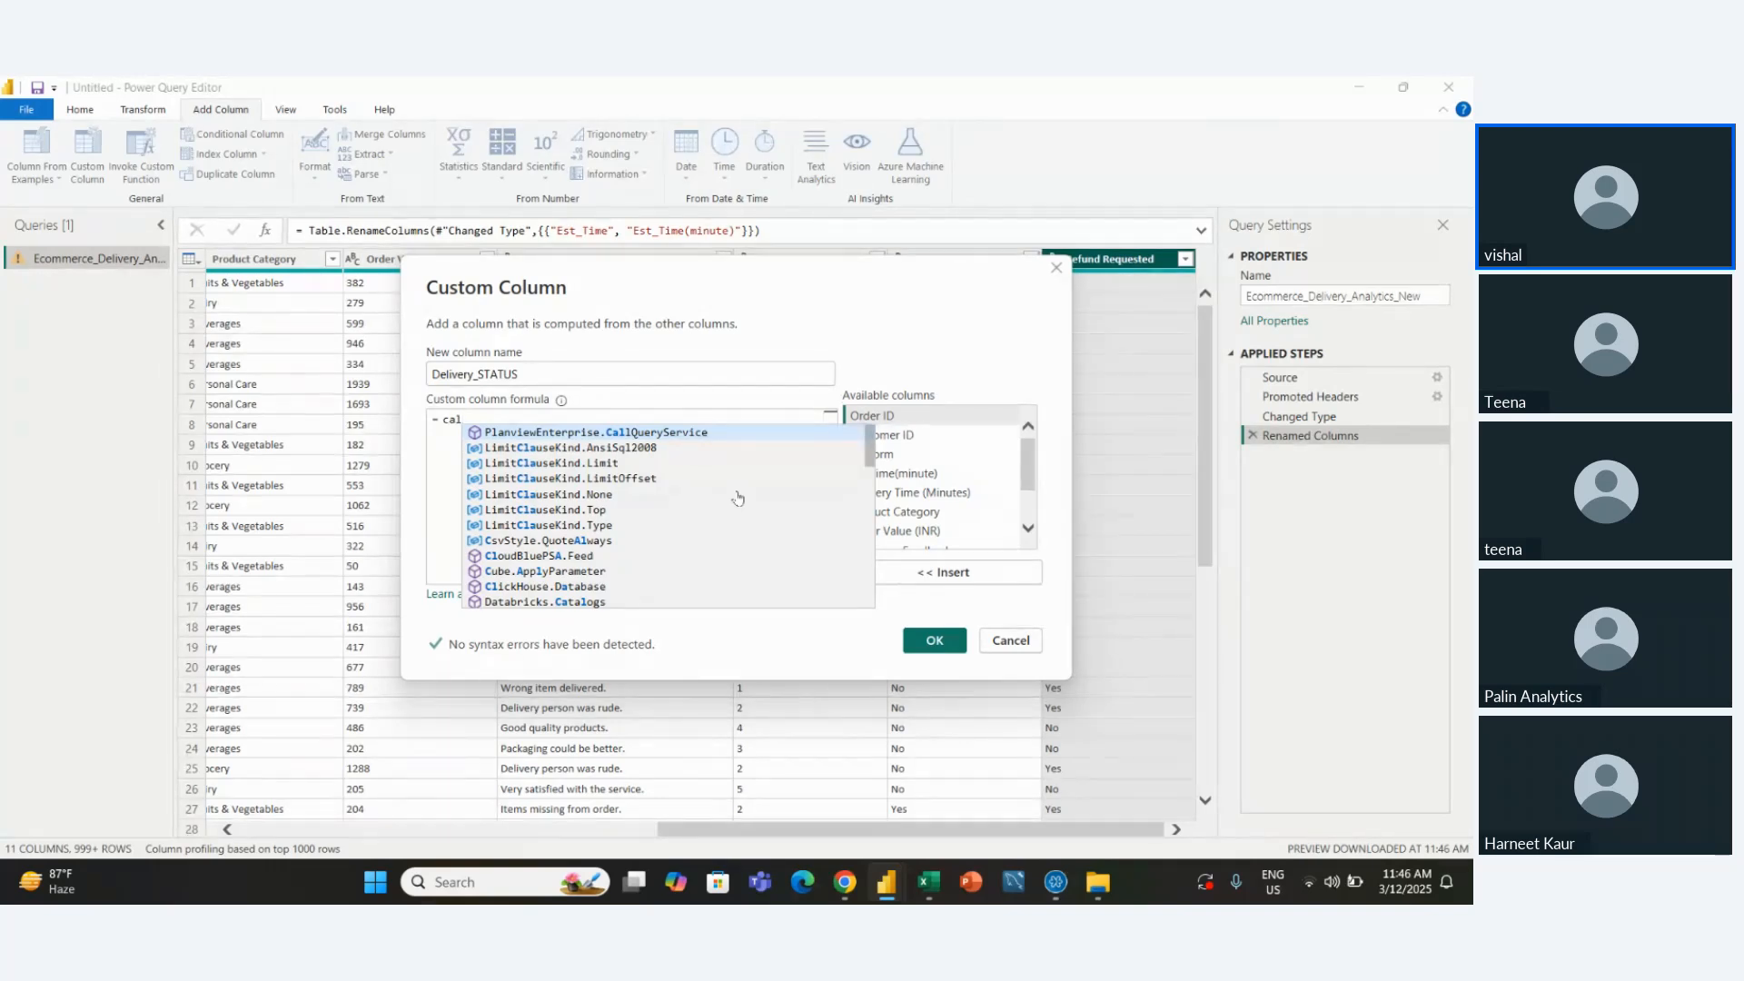
key("BackSpace")
key("BackSpace")
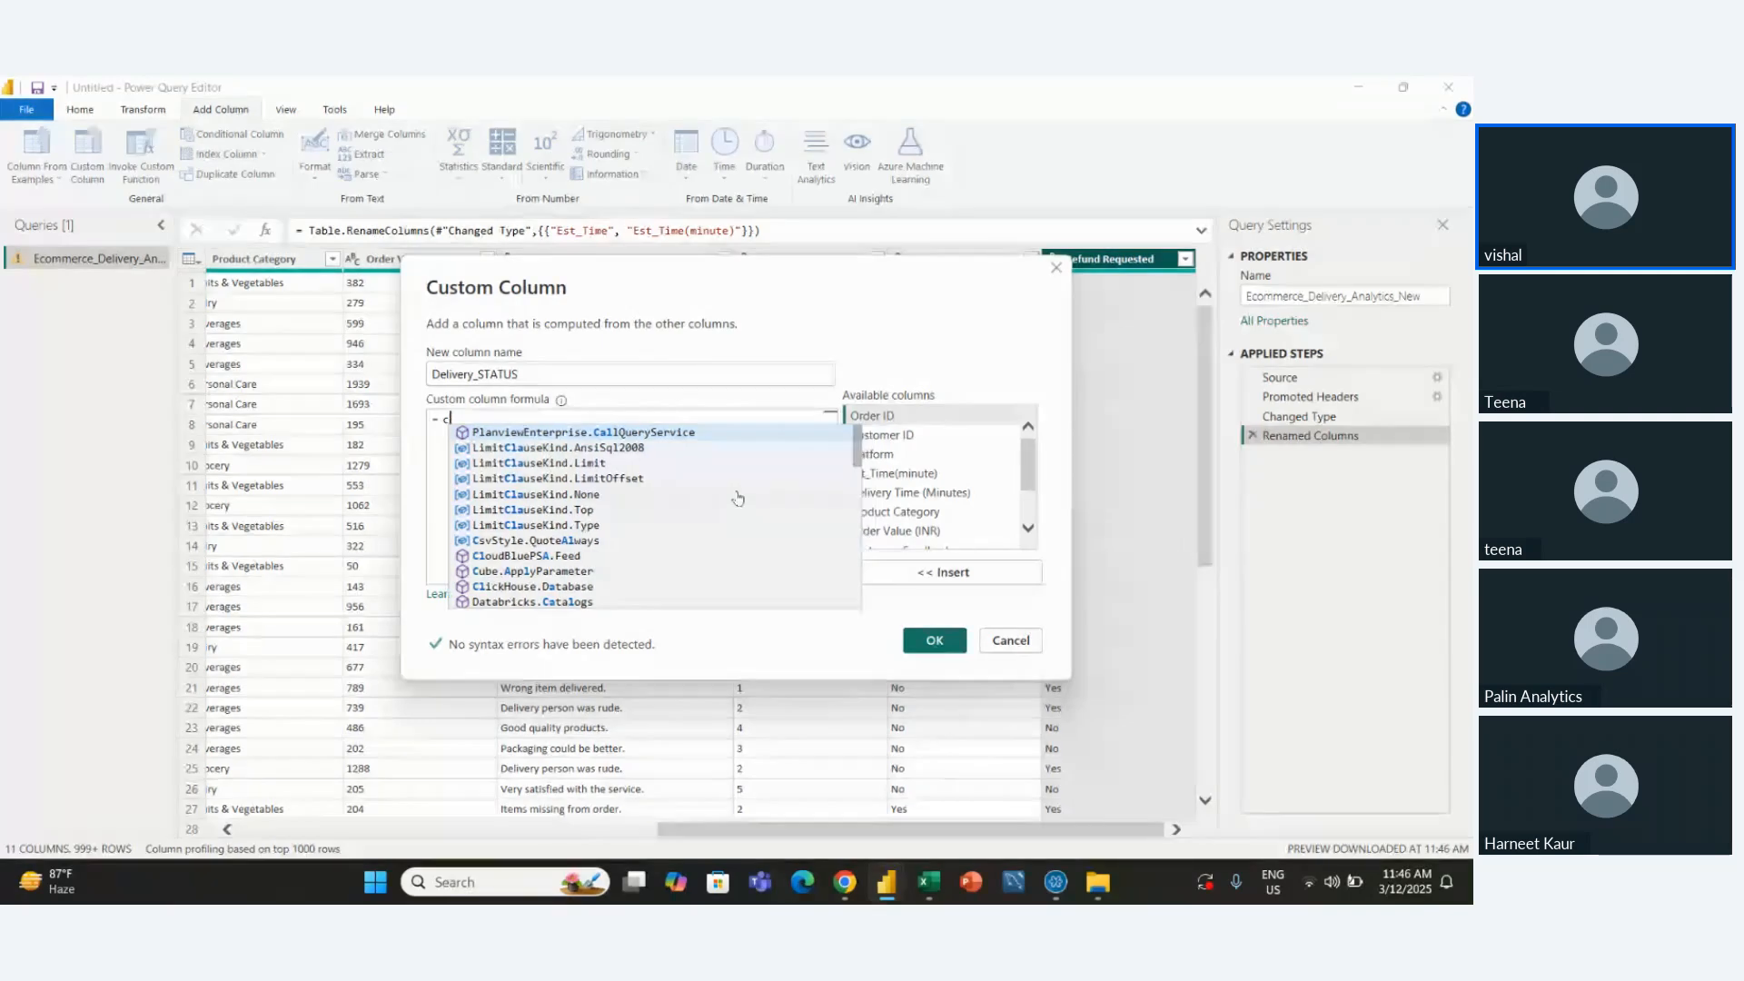
key("BackSpace")
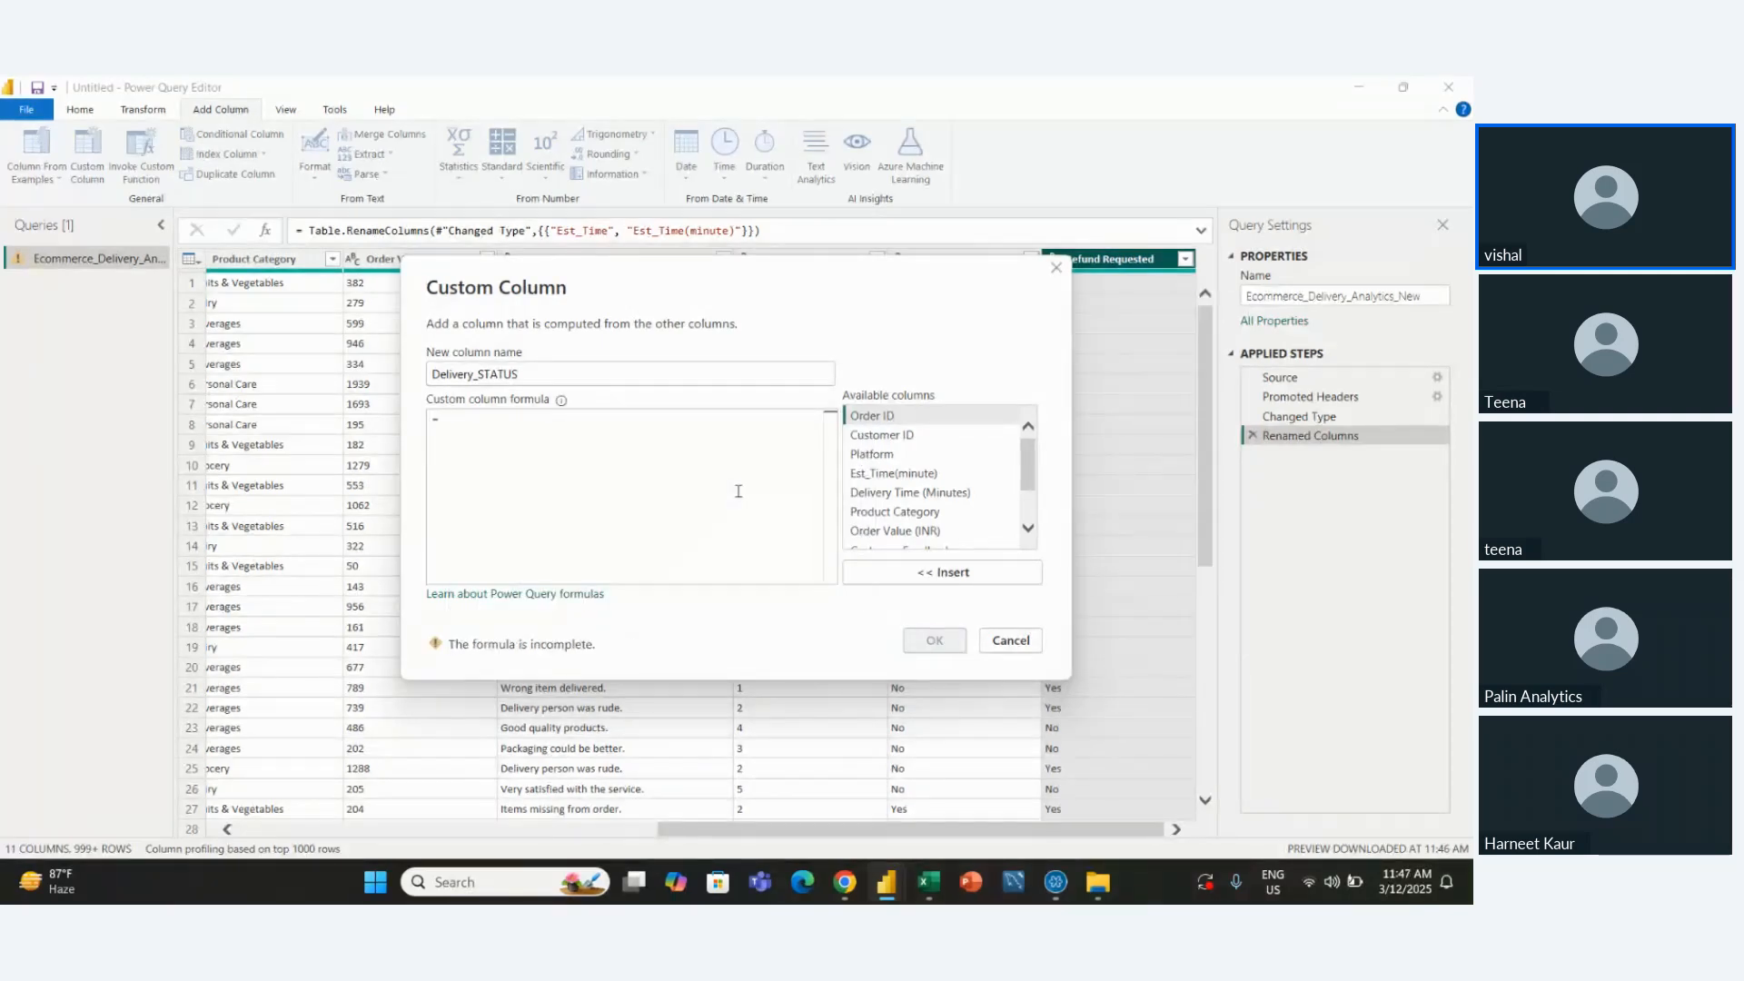
type("co")
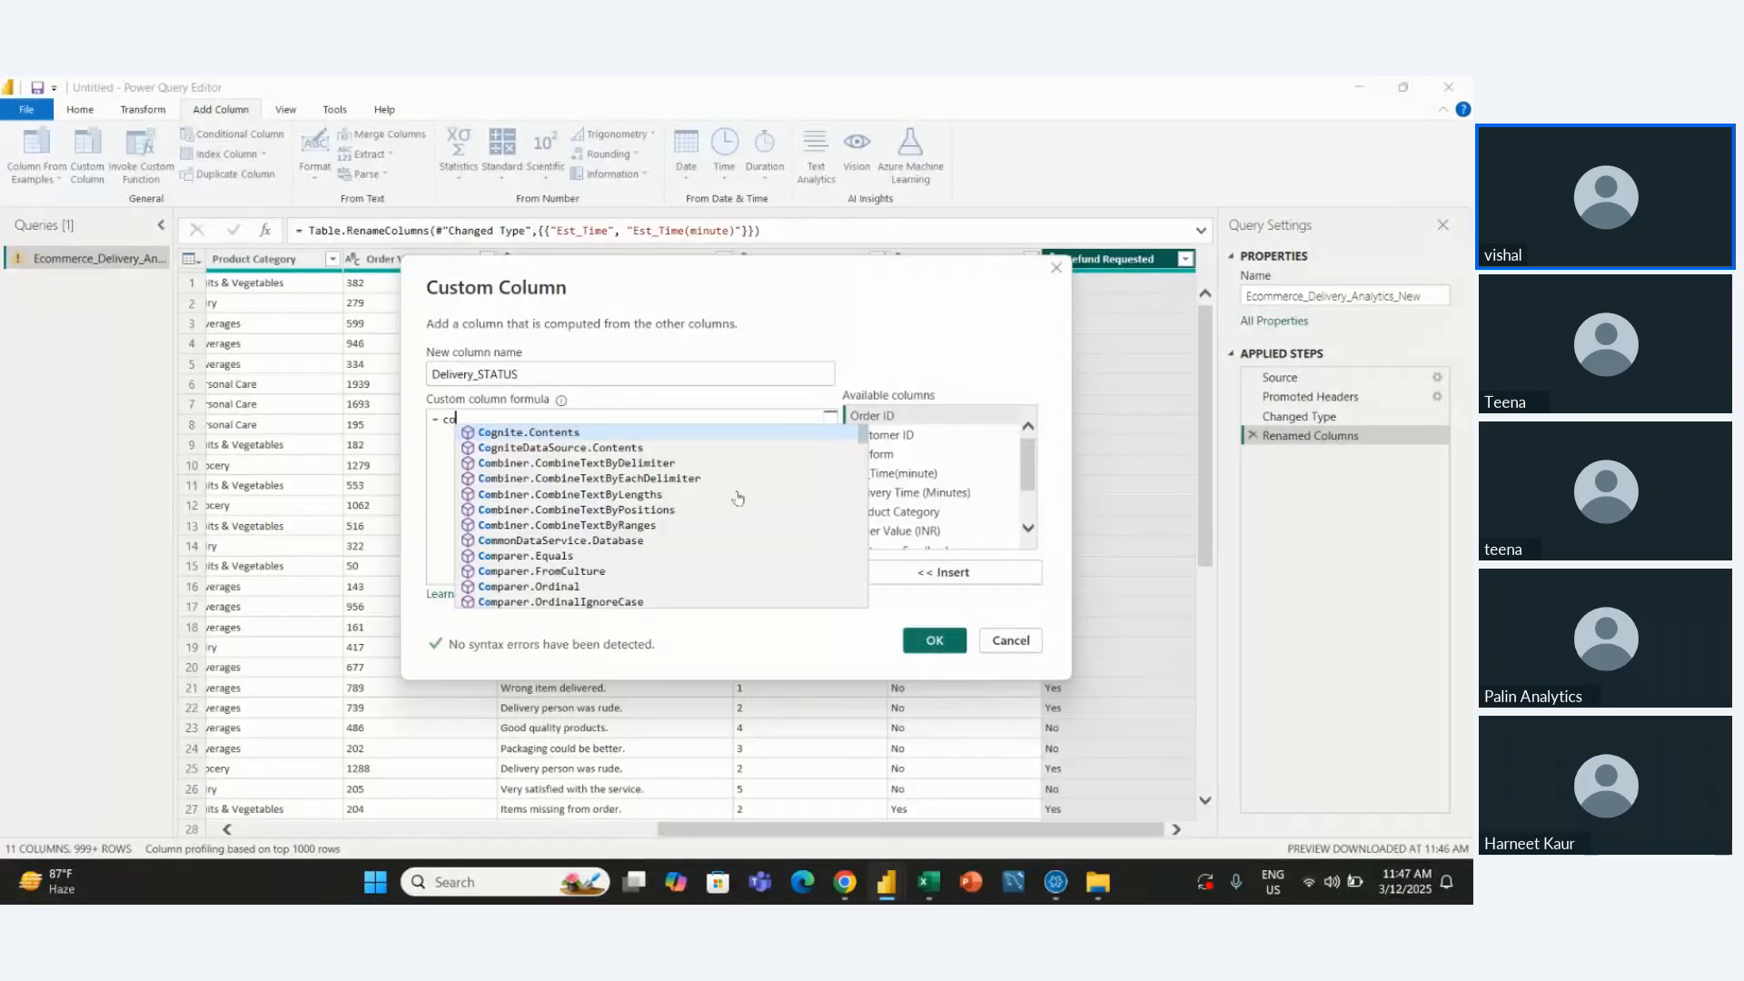
key("BackSpace")
key("BackSpace")
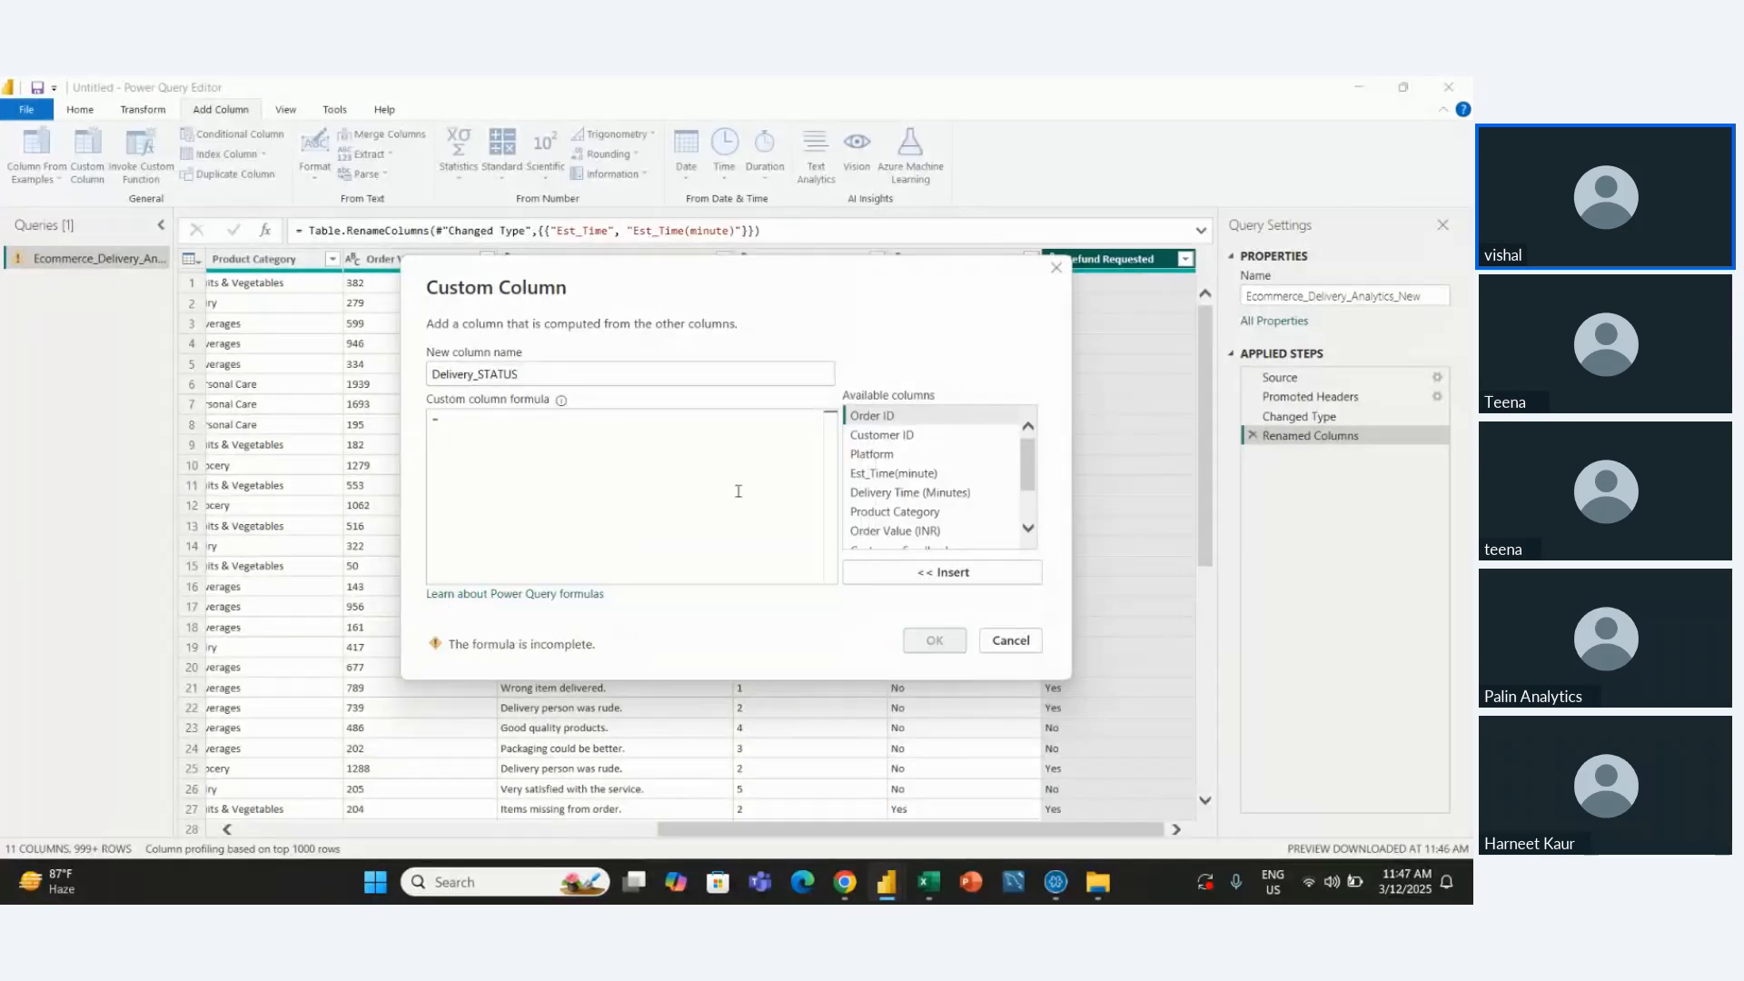
type("if")
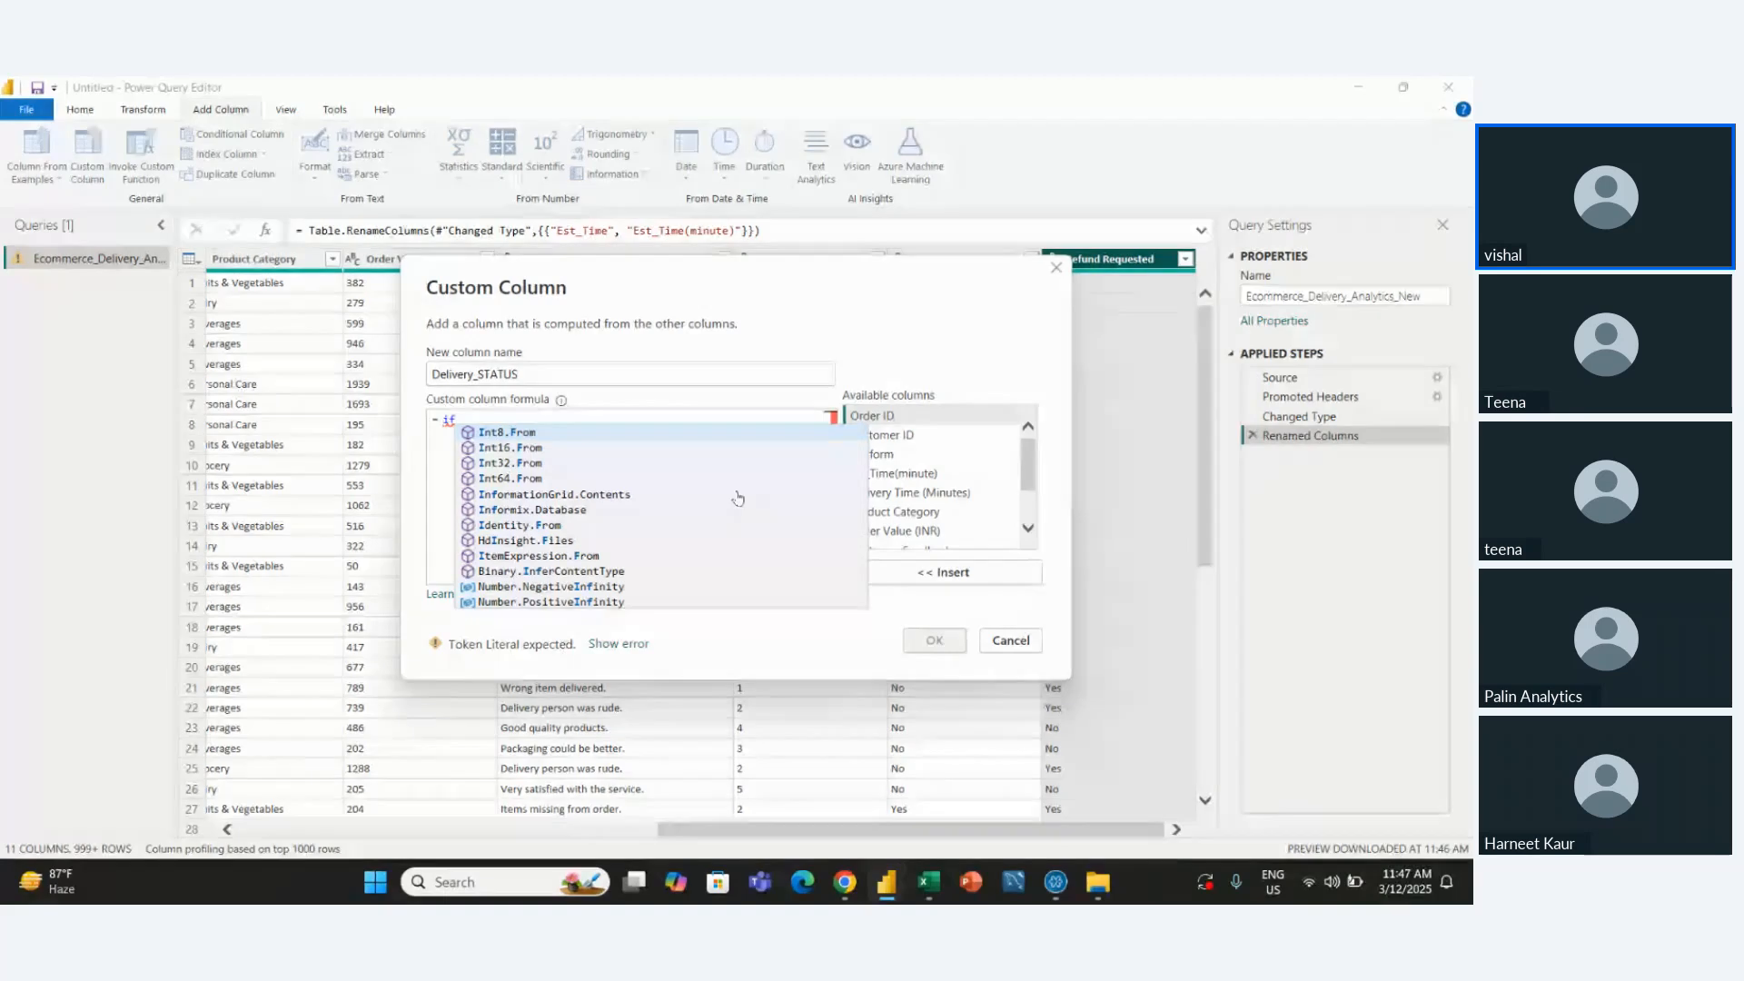
key("BackSpace")
key("BackSpace")
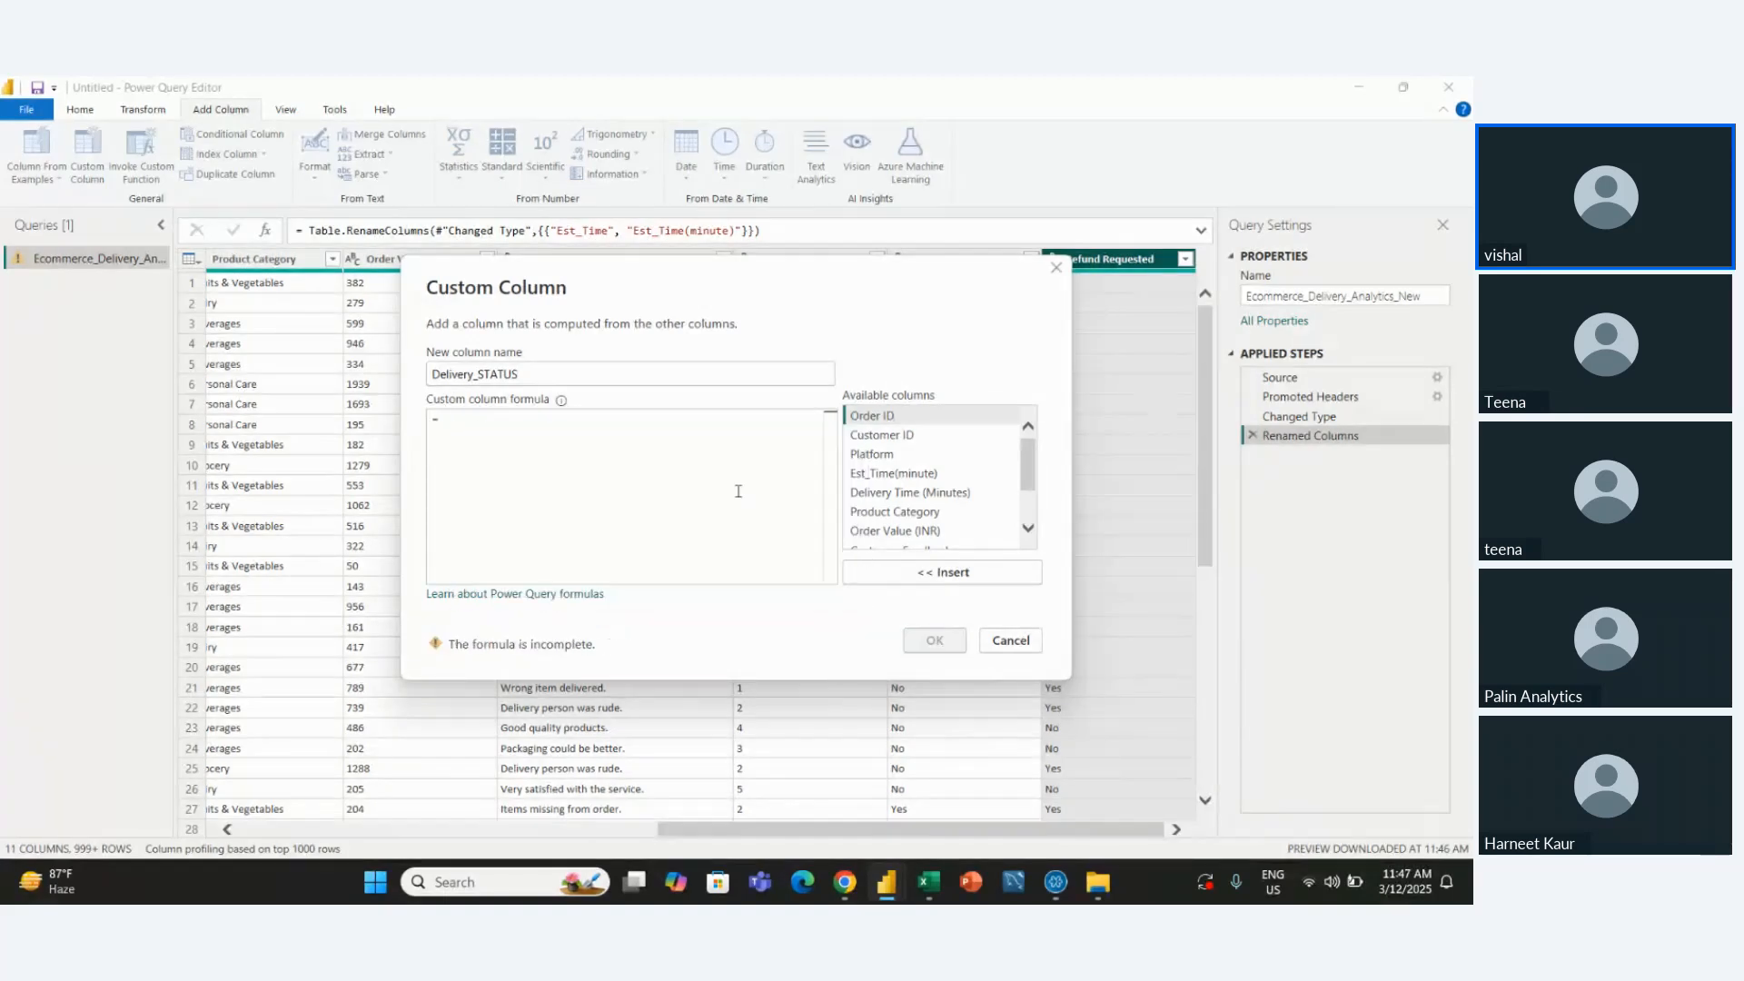
Open the Power Query formulas help article, examine its section on creating custom column formulas, and close the browser
left_click(563, 595)
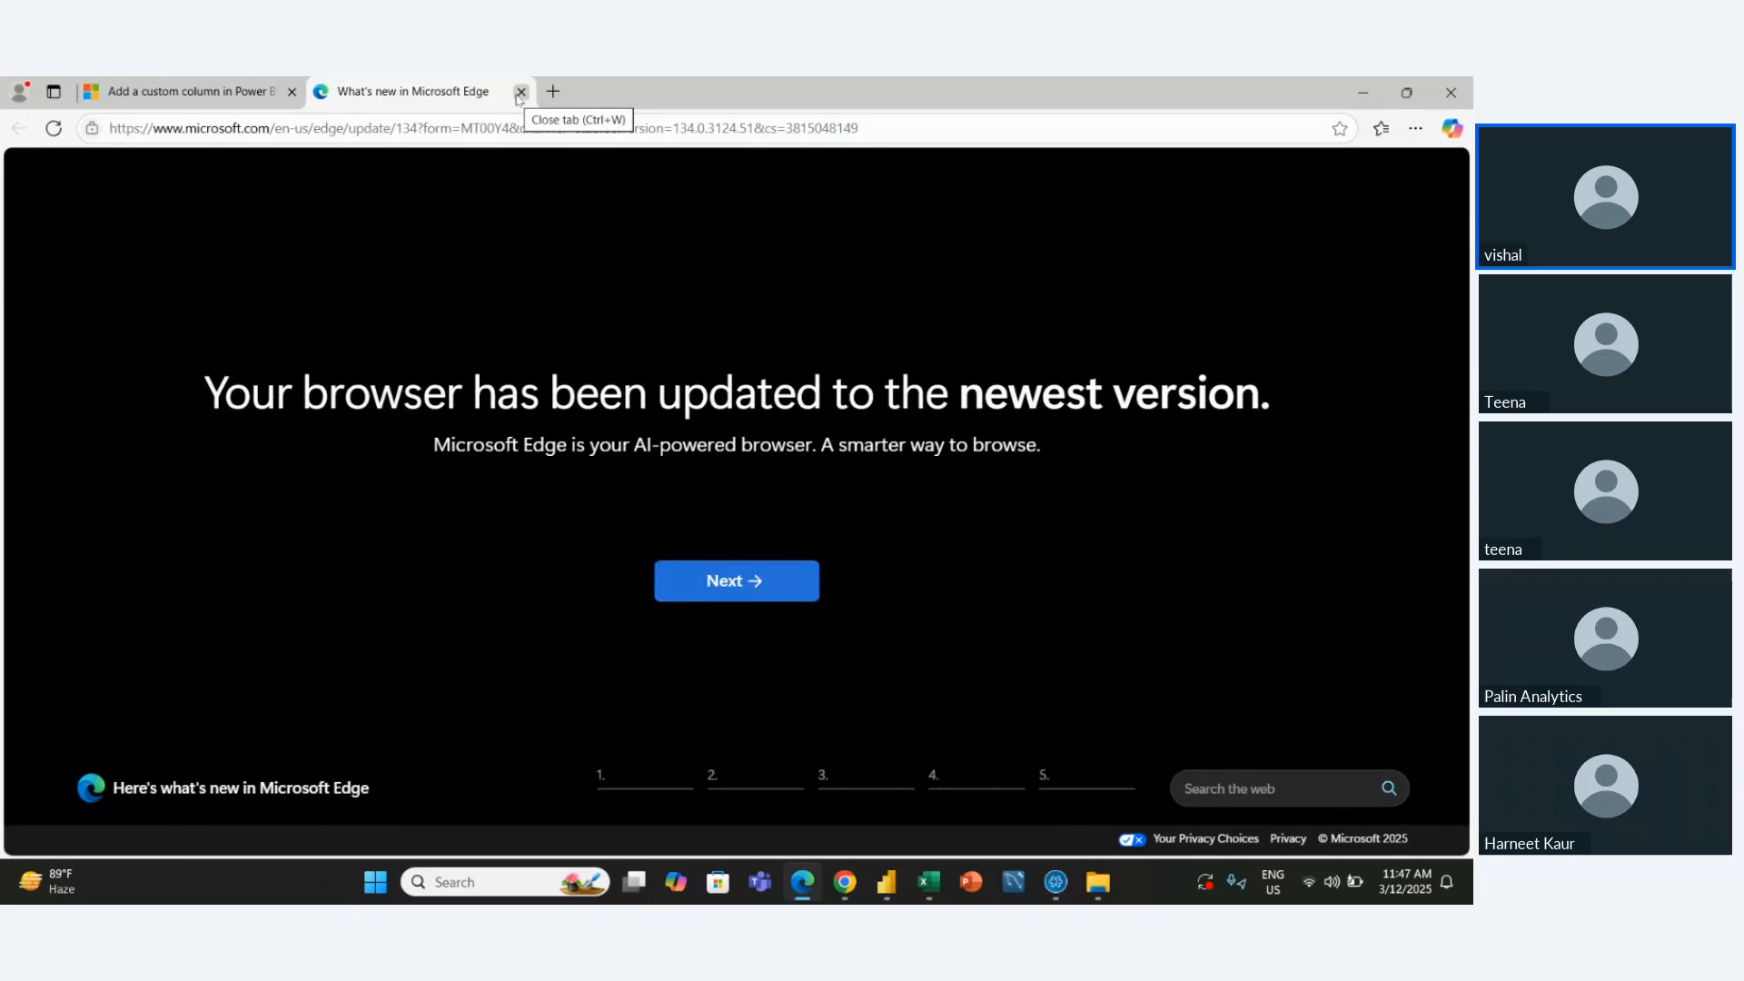
left_click(518, 95)
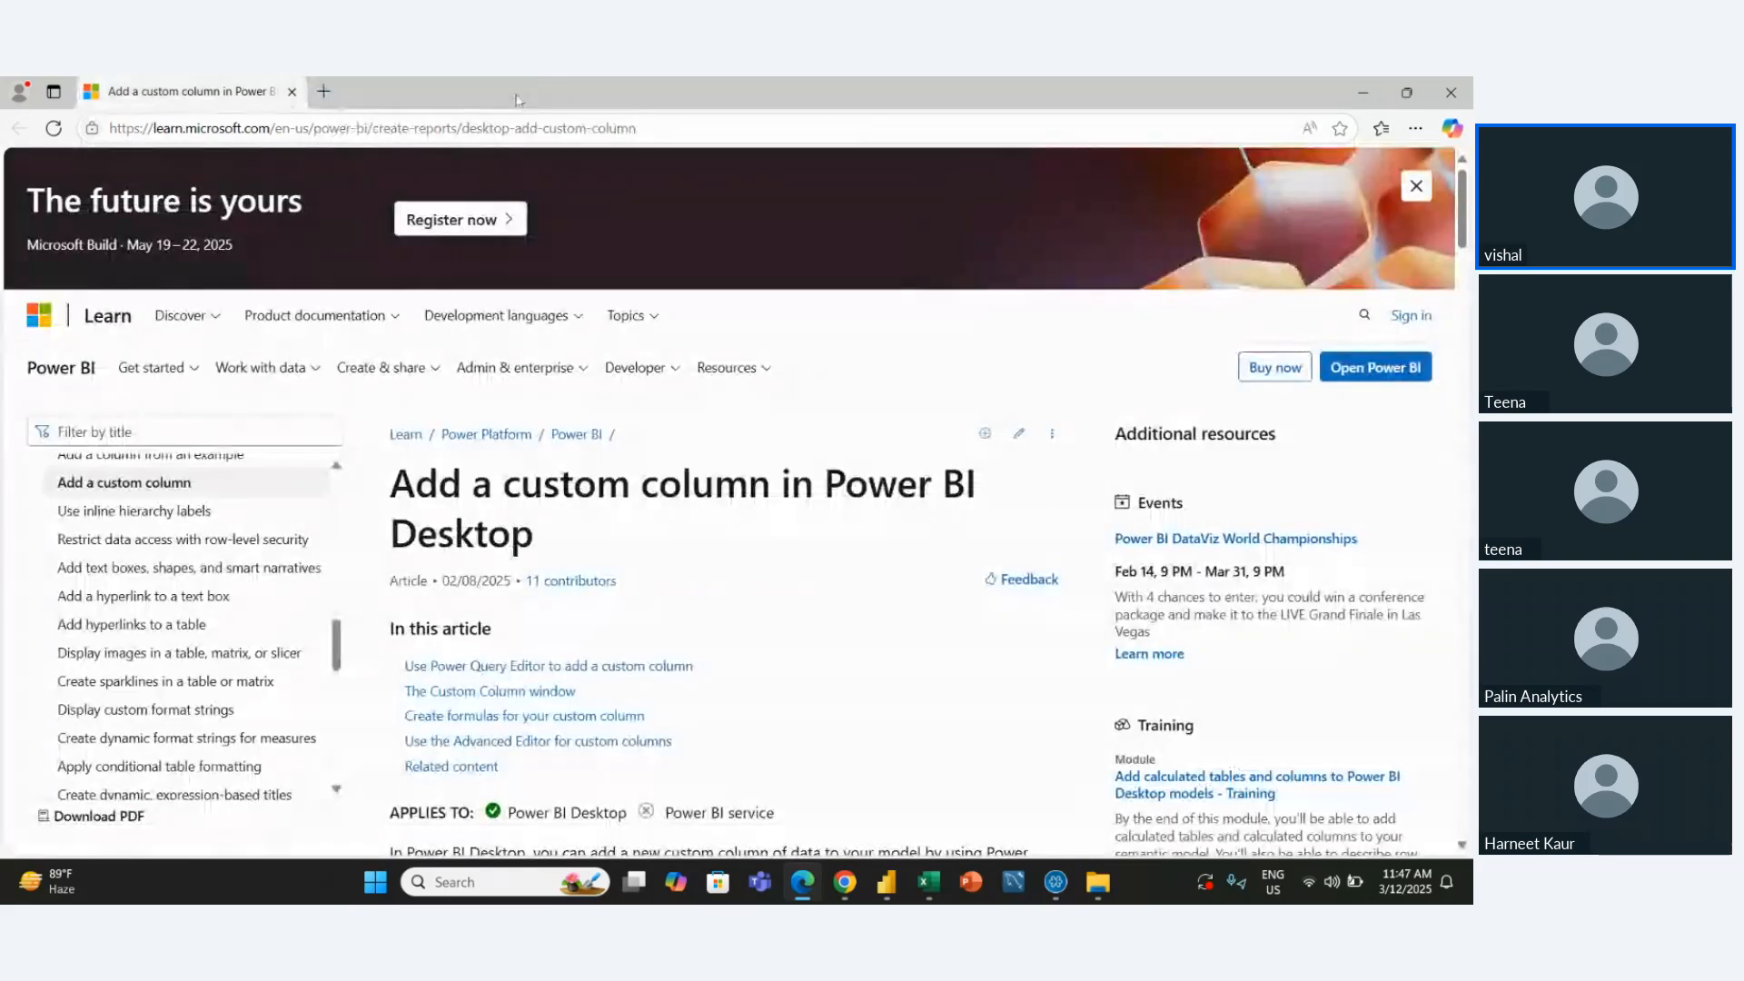
scroll(197, 620, "down", 1)
scroll(196, 619, "up", 1)
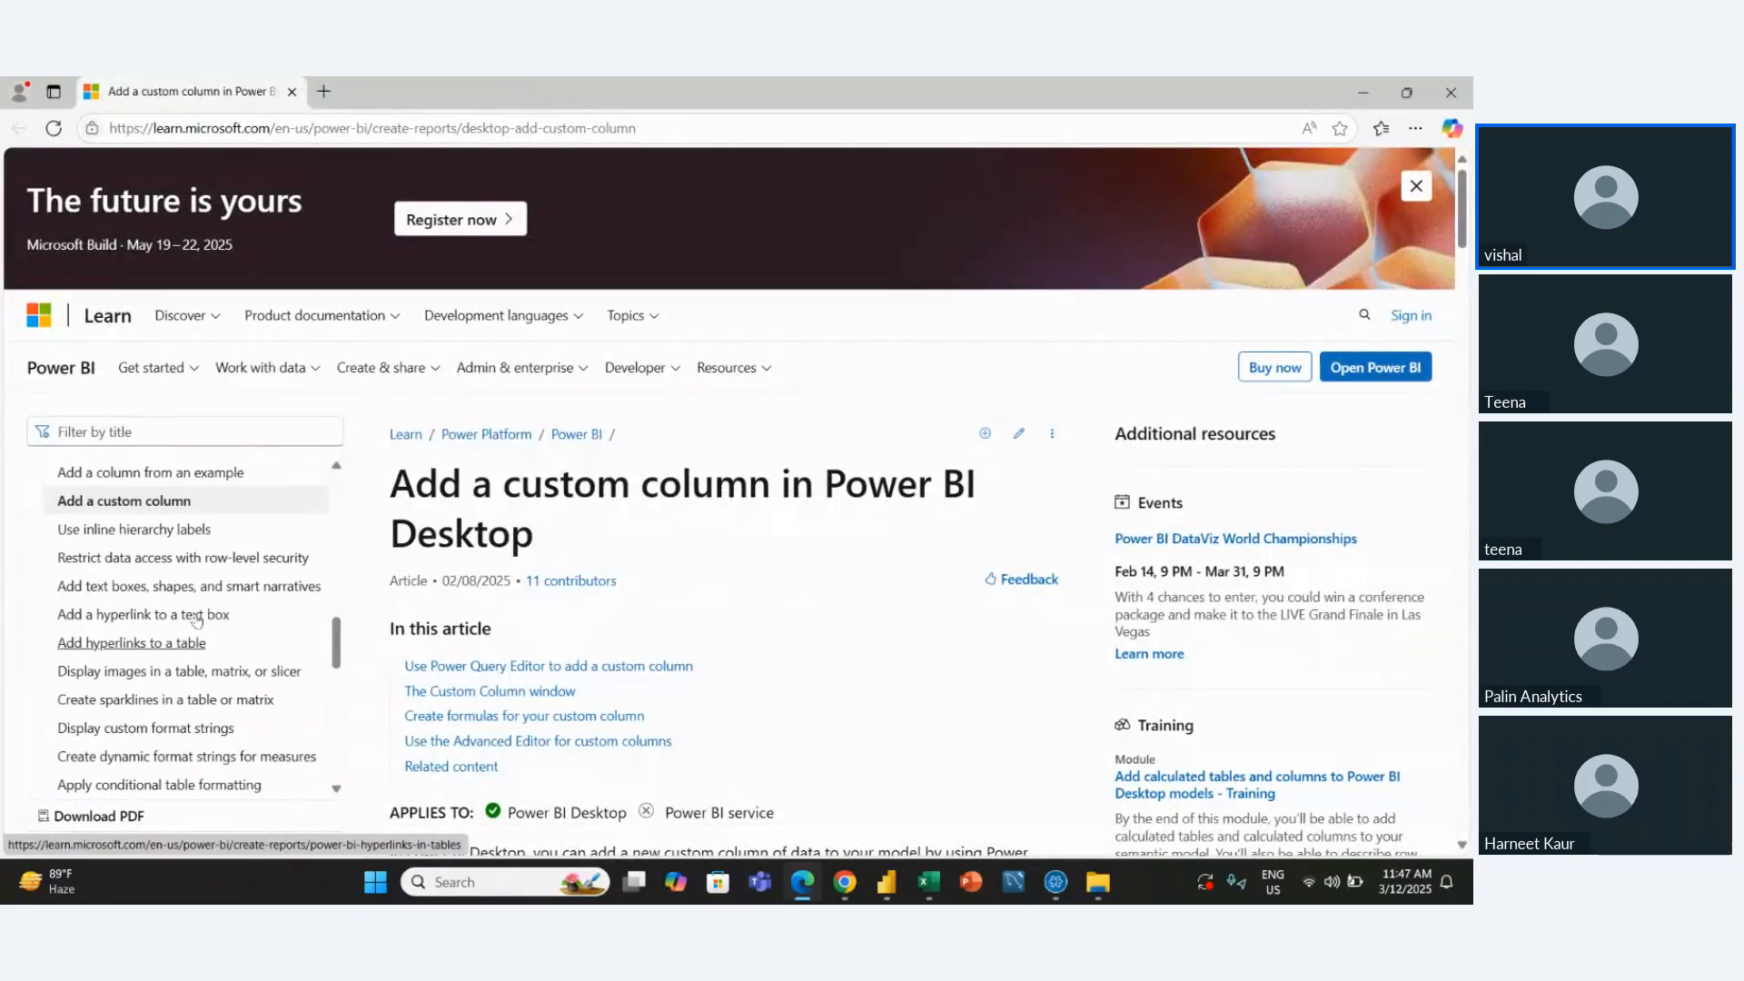
scroll(196, 620, "up", 2)
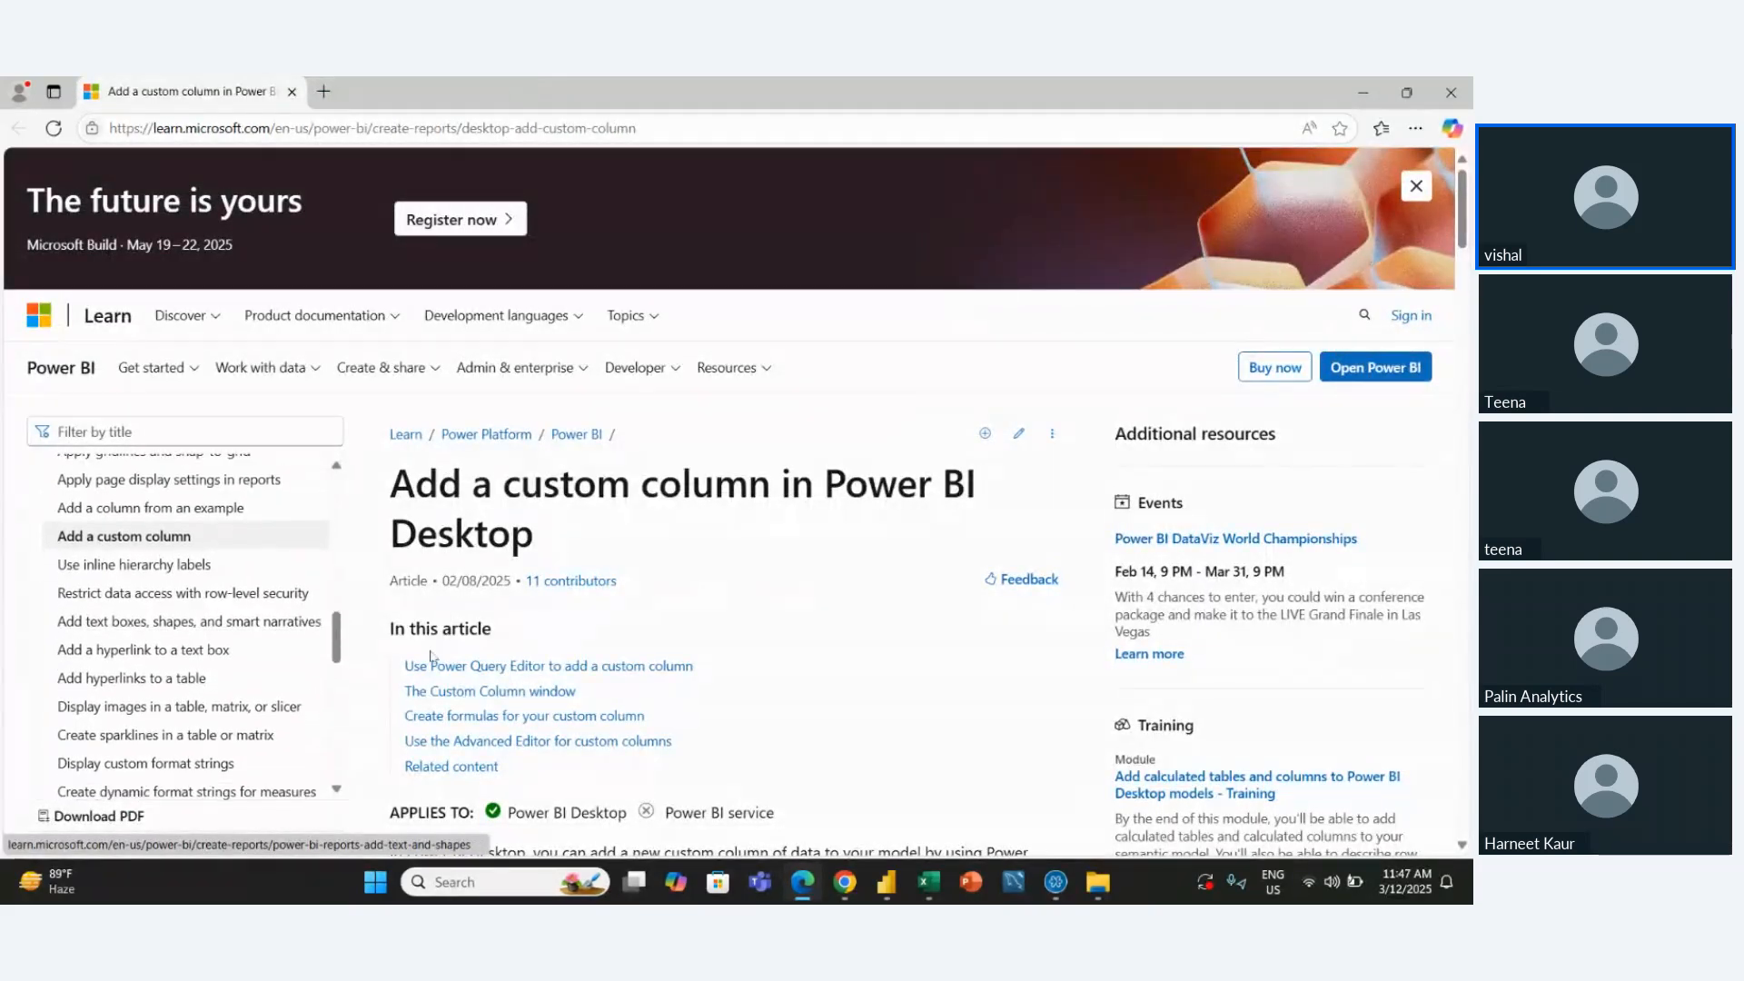
scroll(431, 655, "down", 6)
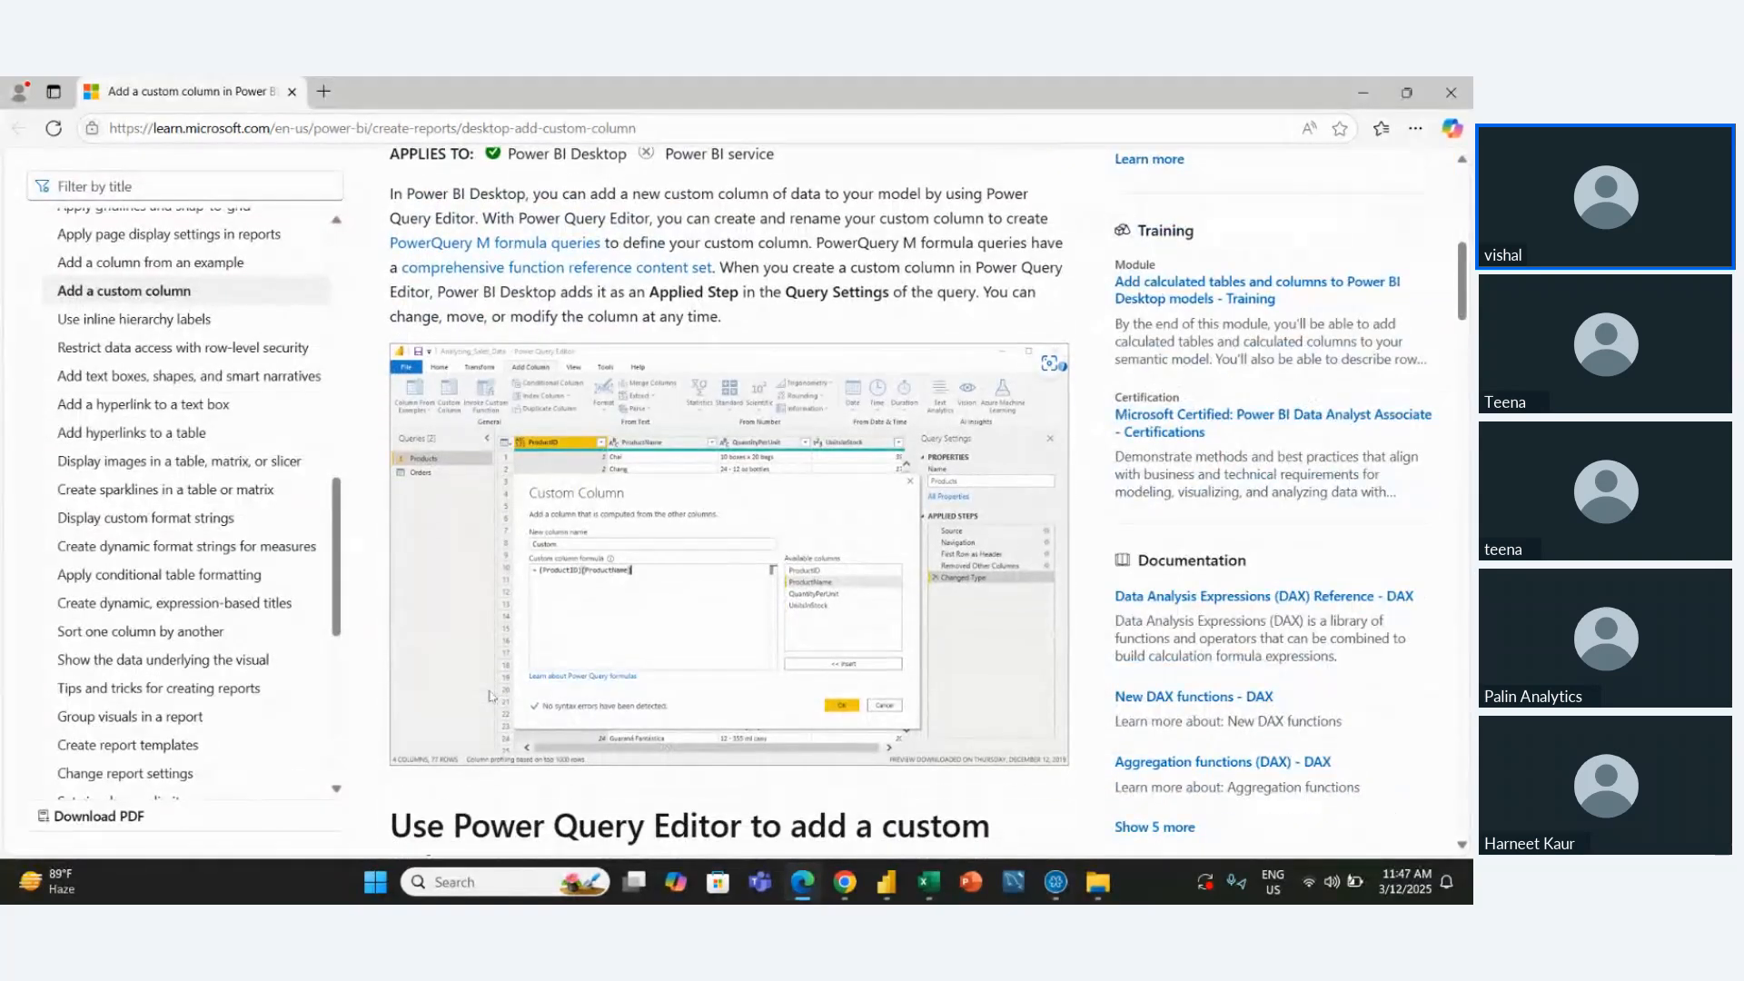
scroll(490, 696, "down", 7)
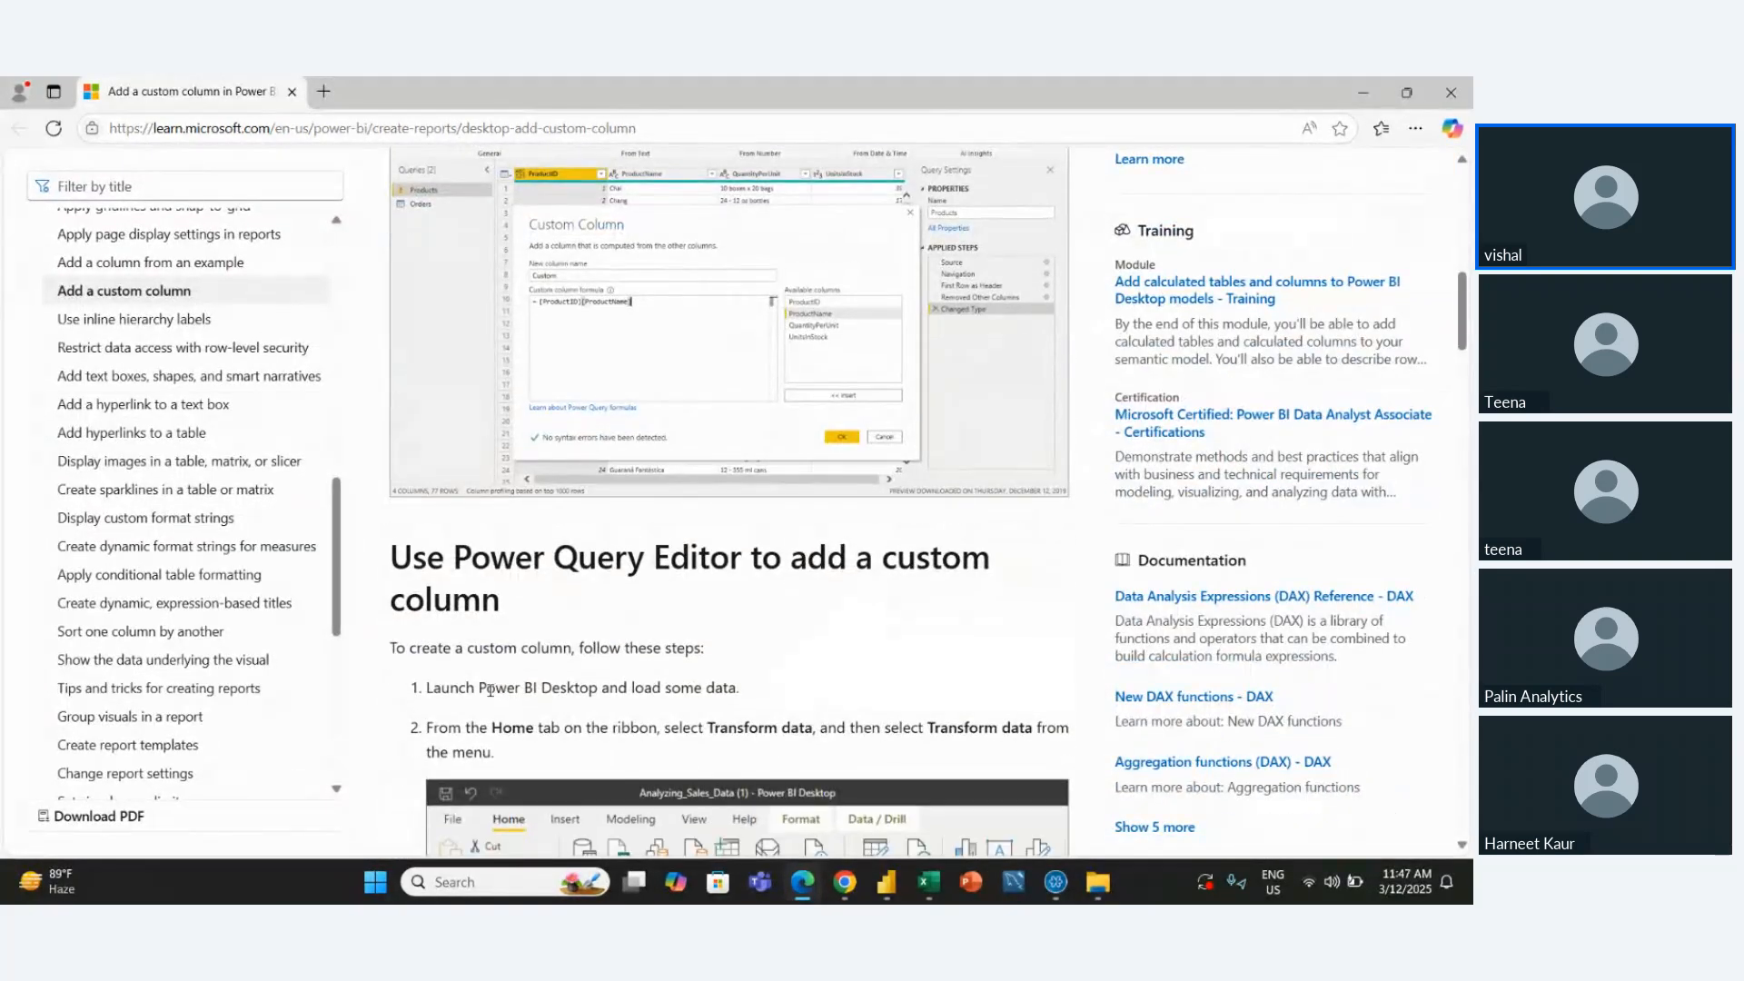
scroll(491, 692, "down", 15)
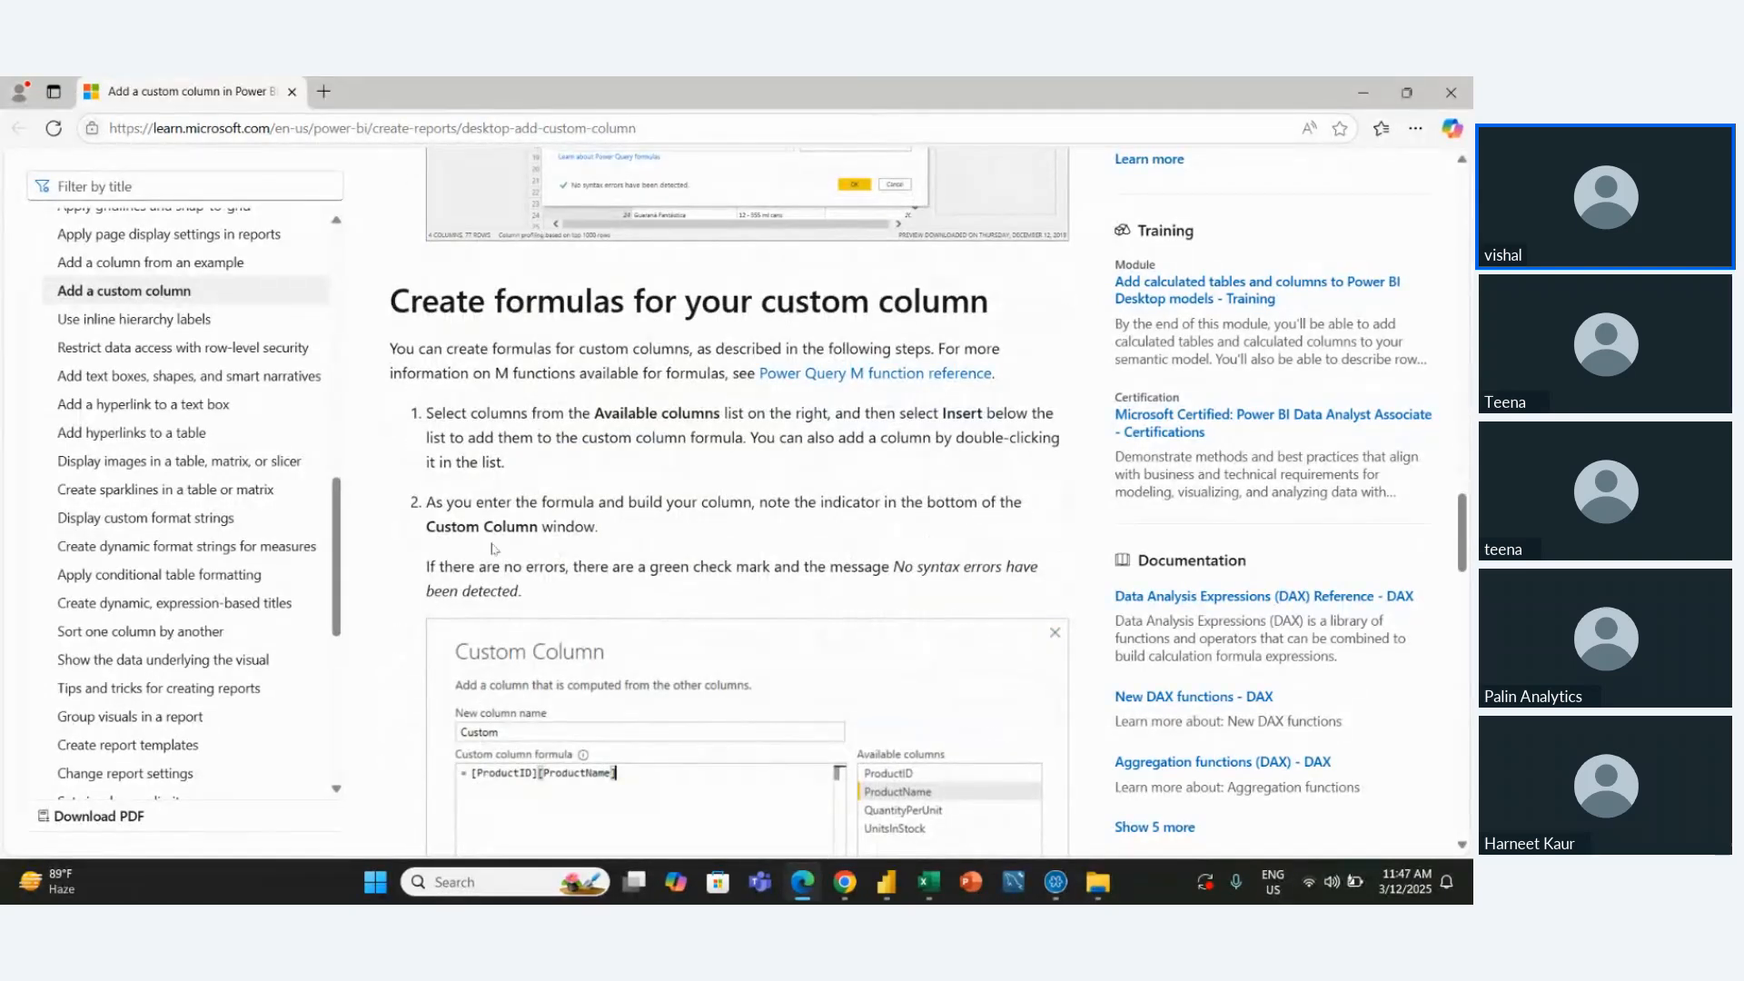
left_click(452, 129)
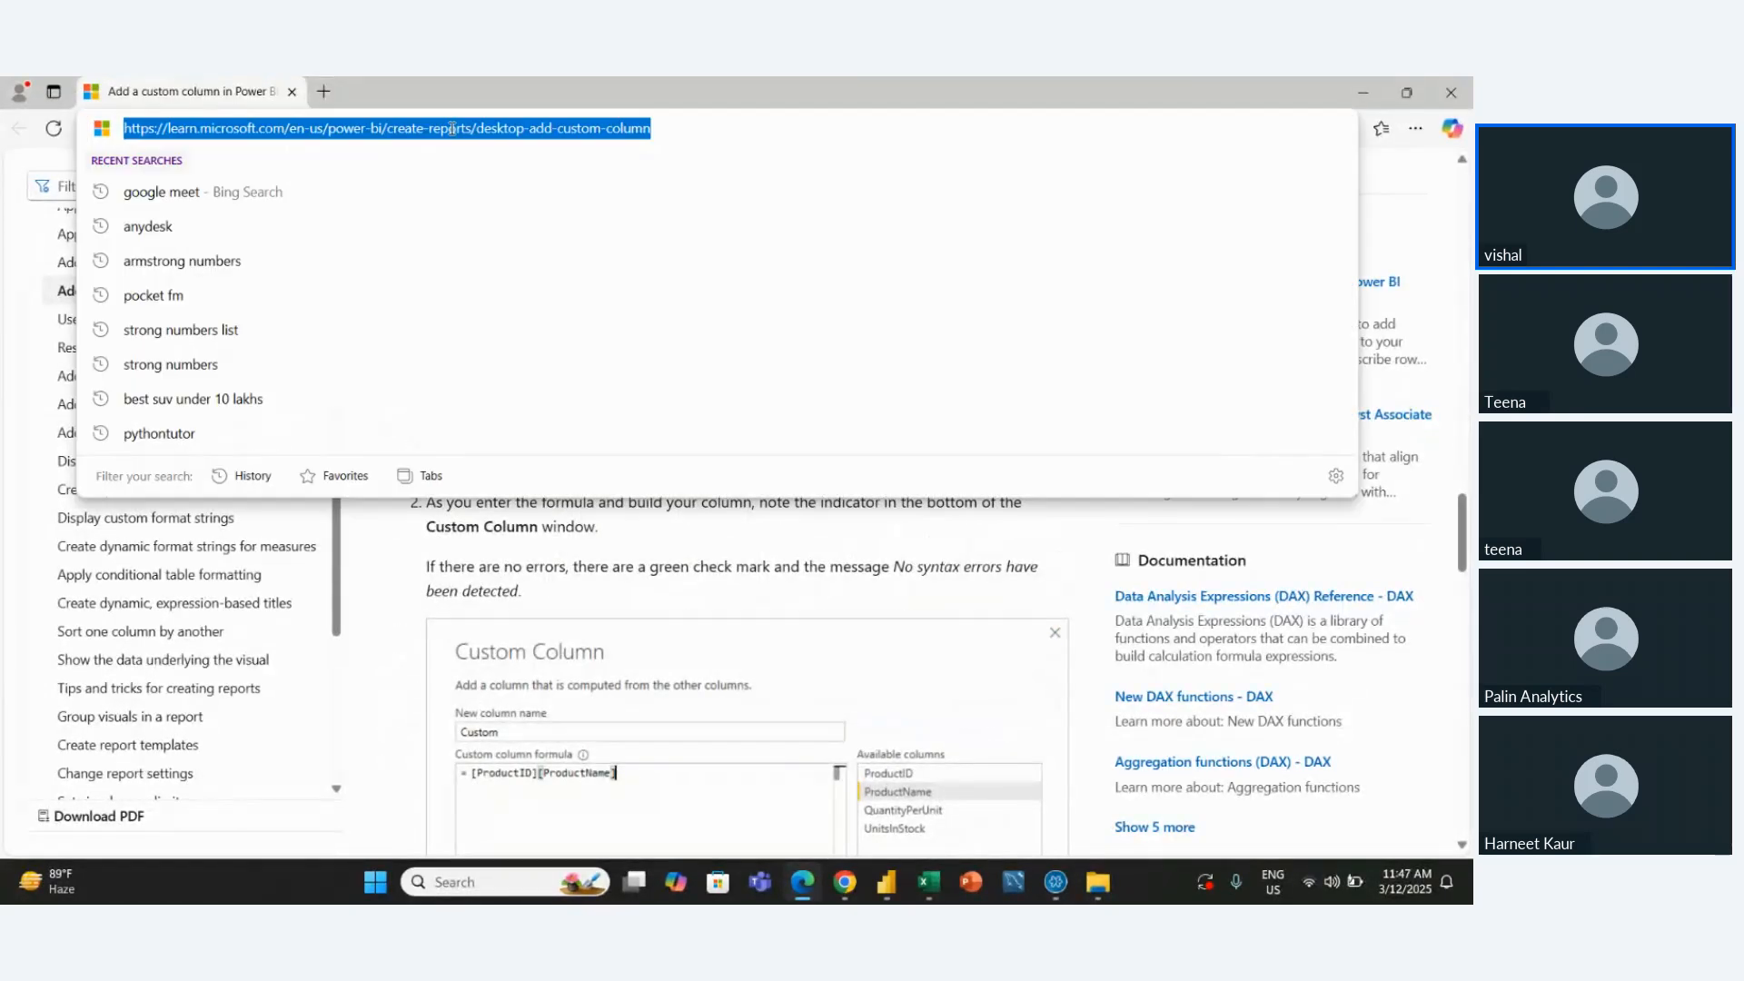
left_click(1465, 83)
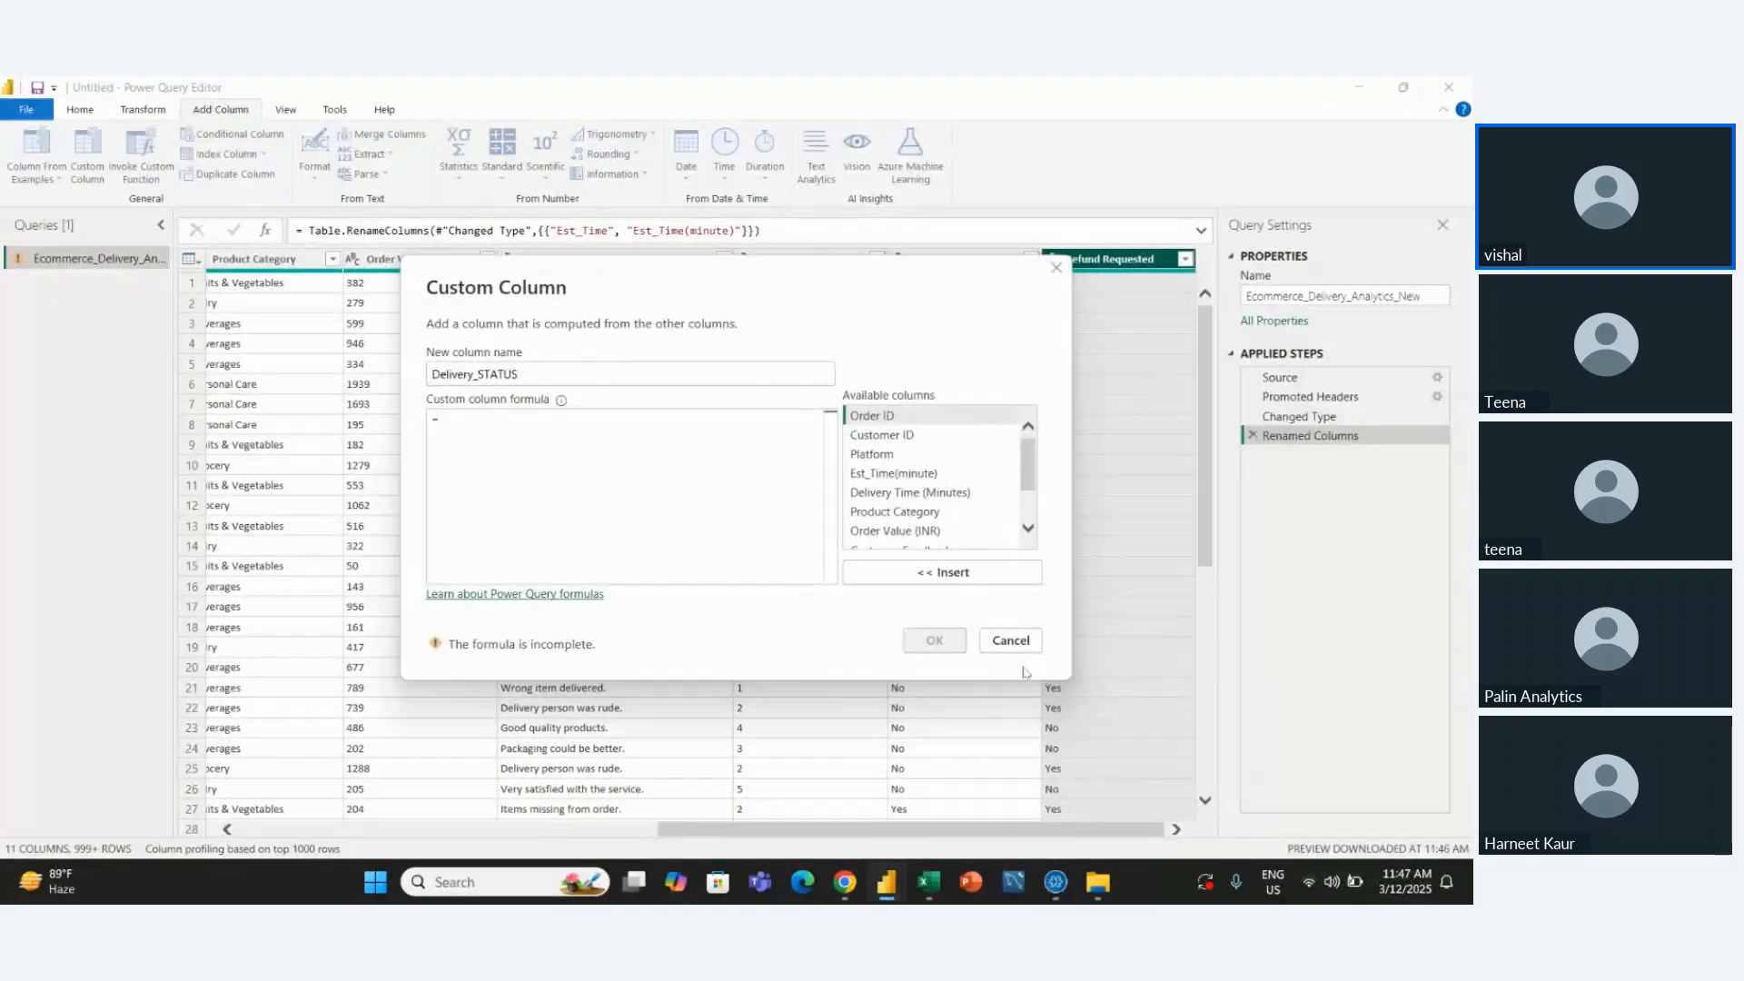
Discard the unfinished custom column and start a conditional column named Delivery Status
left_click(1010, 640)
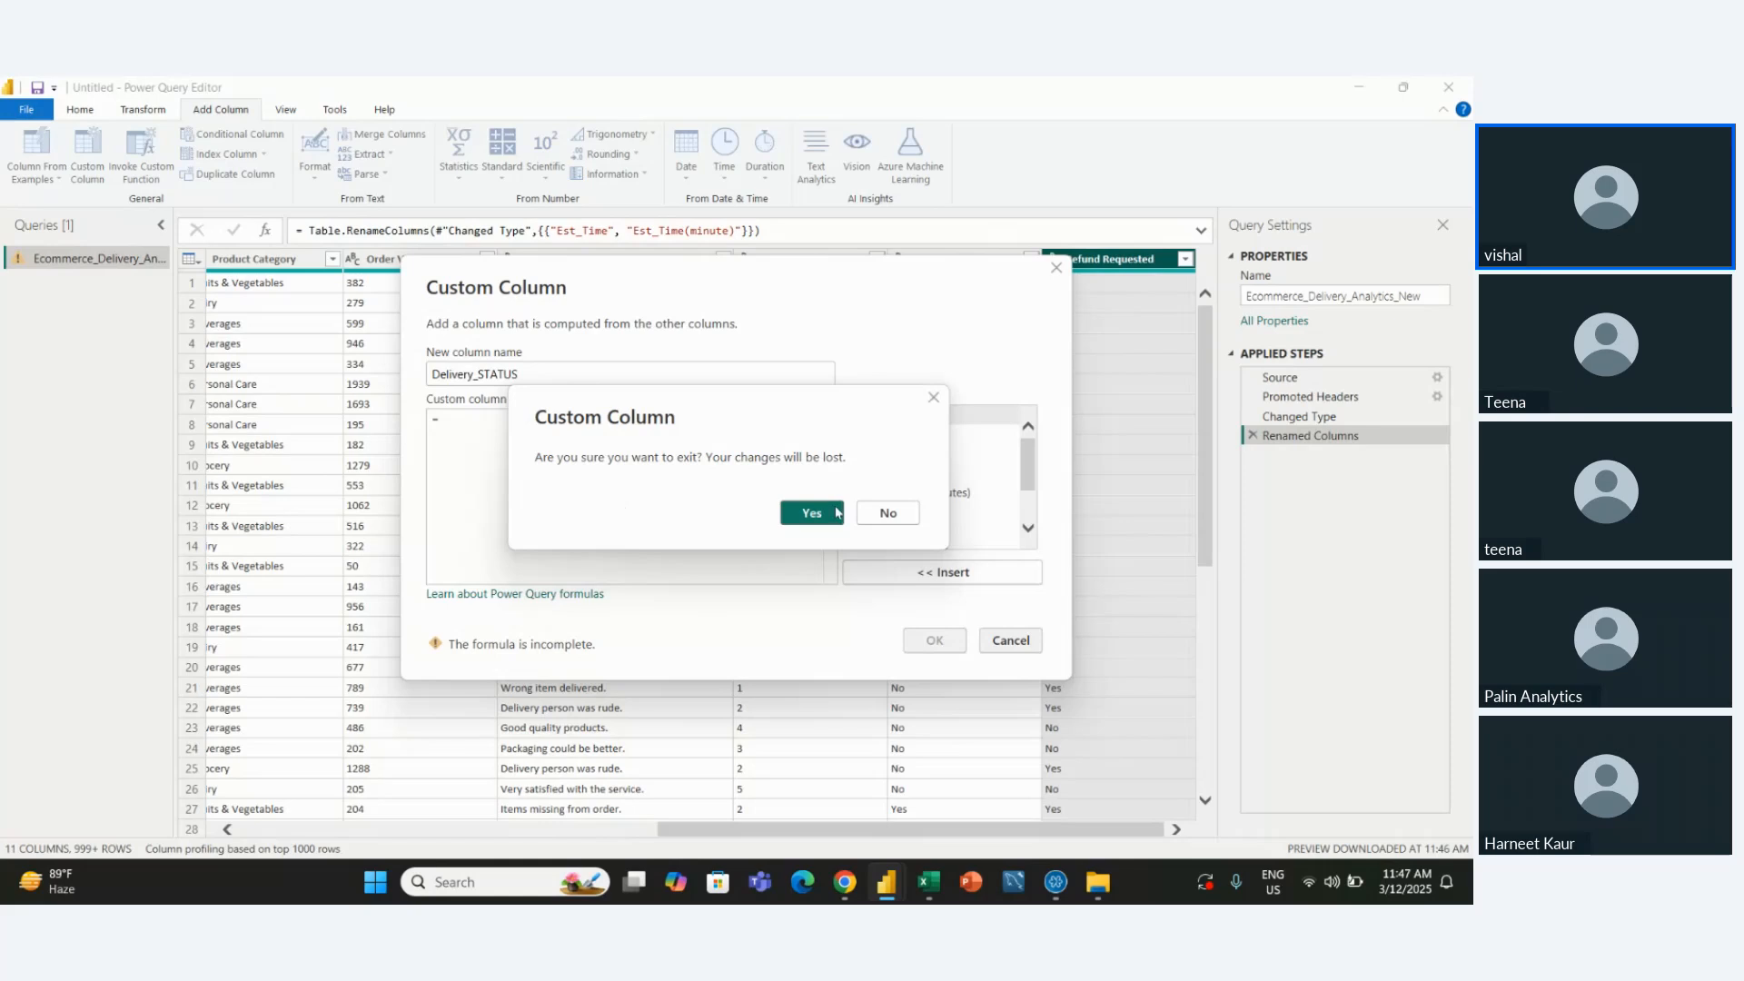
left_click(812, 513)
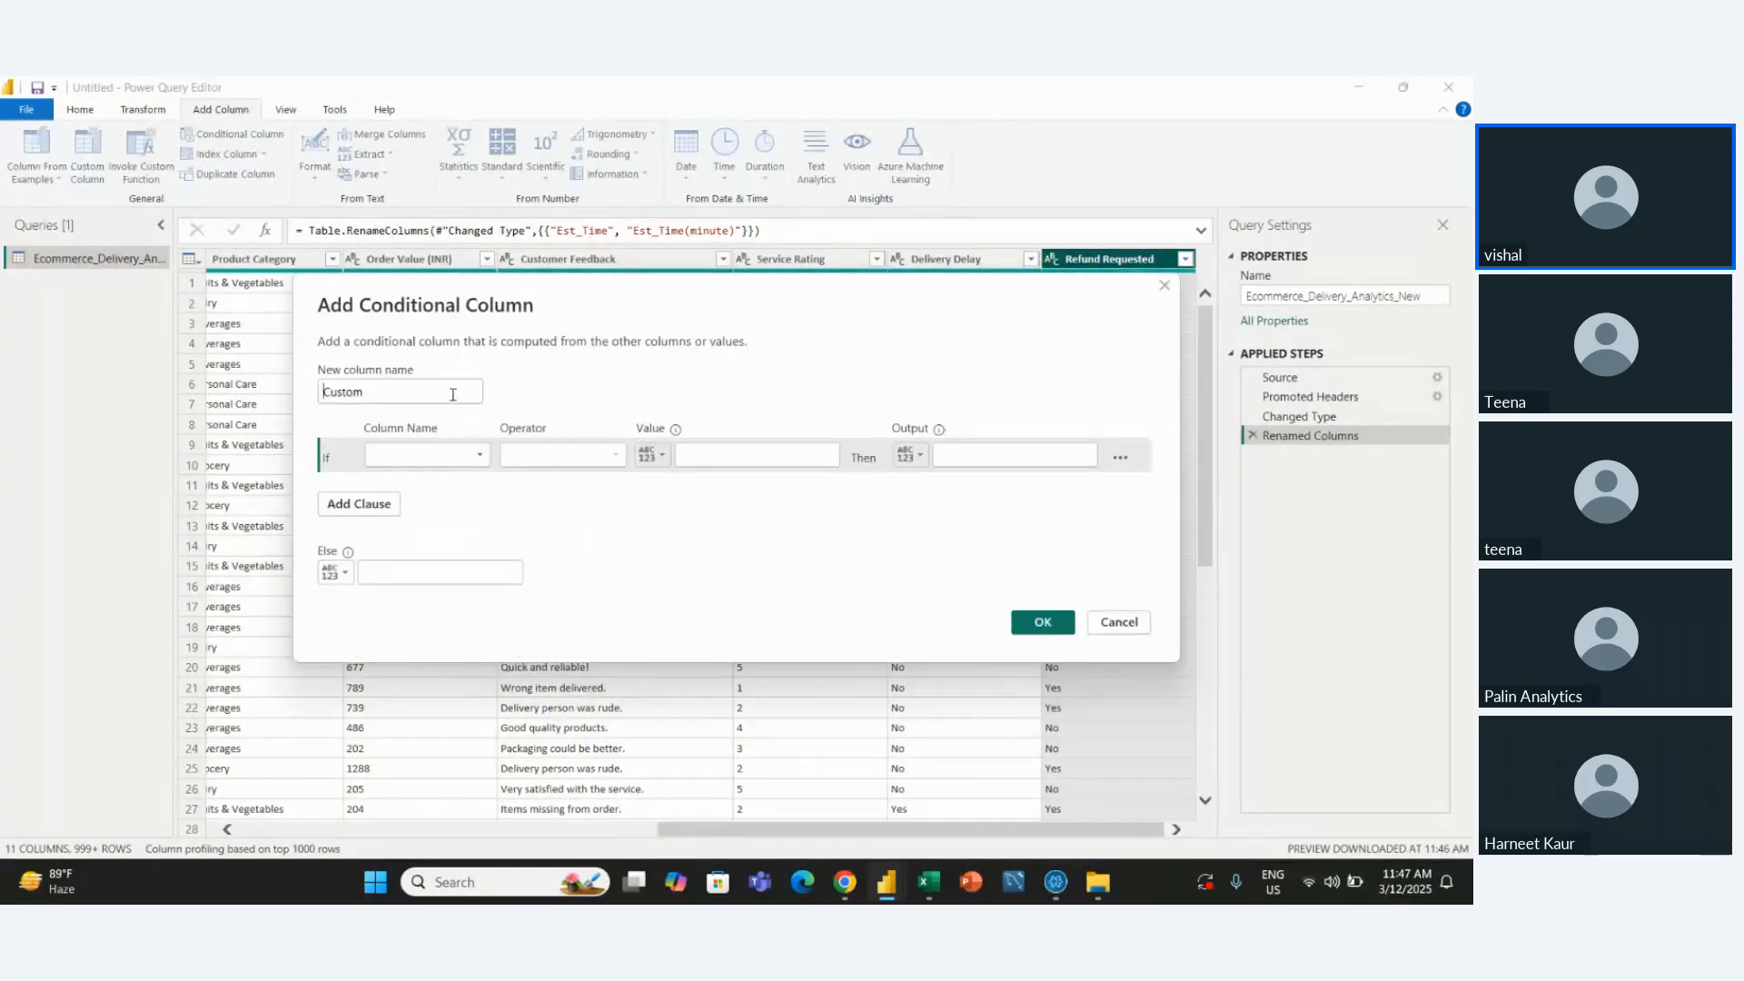
left_click(451, 394)
key("BackSpace")
key("BackSpace")
key("BackSpace")
key("BackSpace")
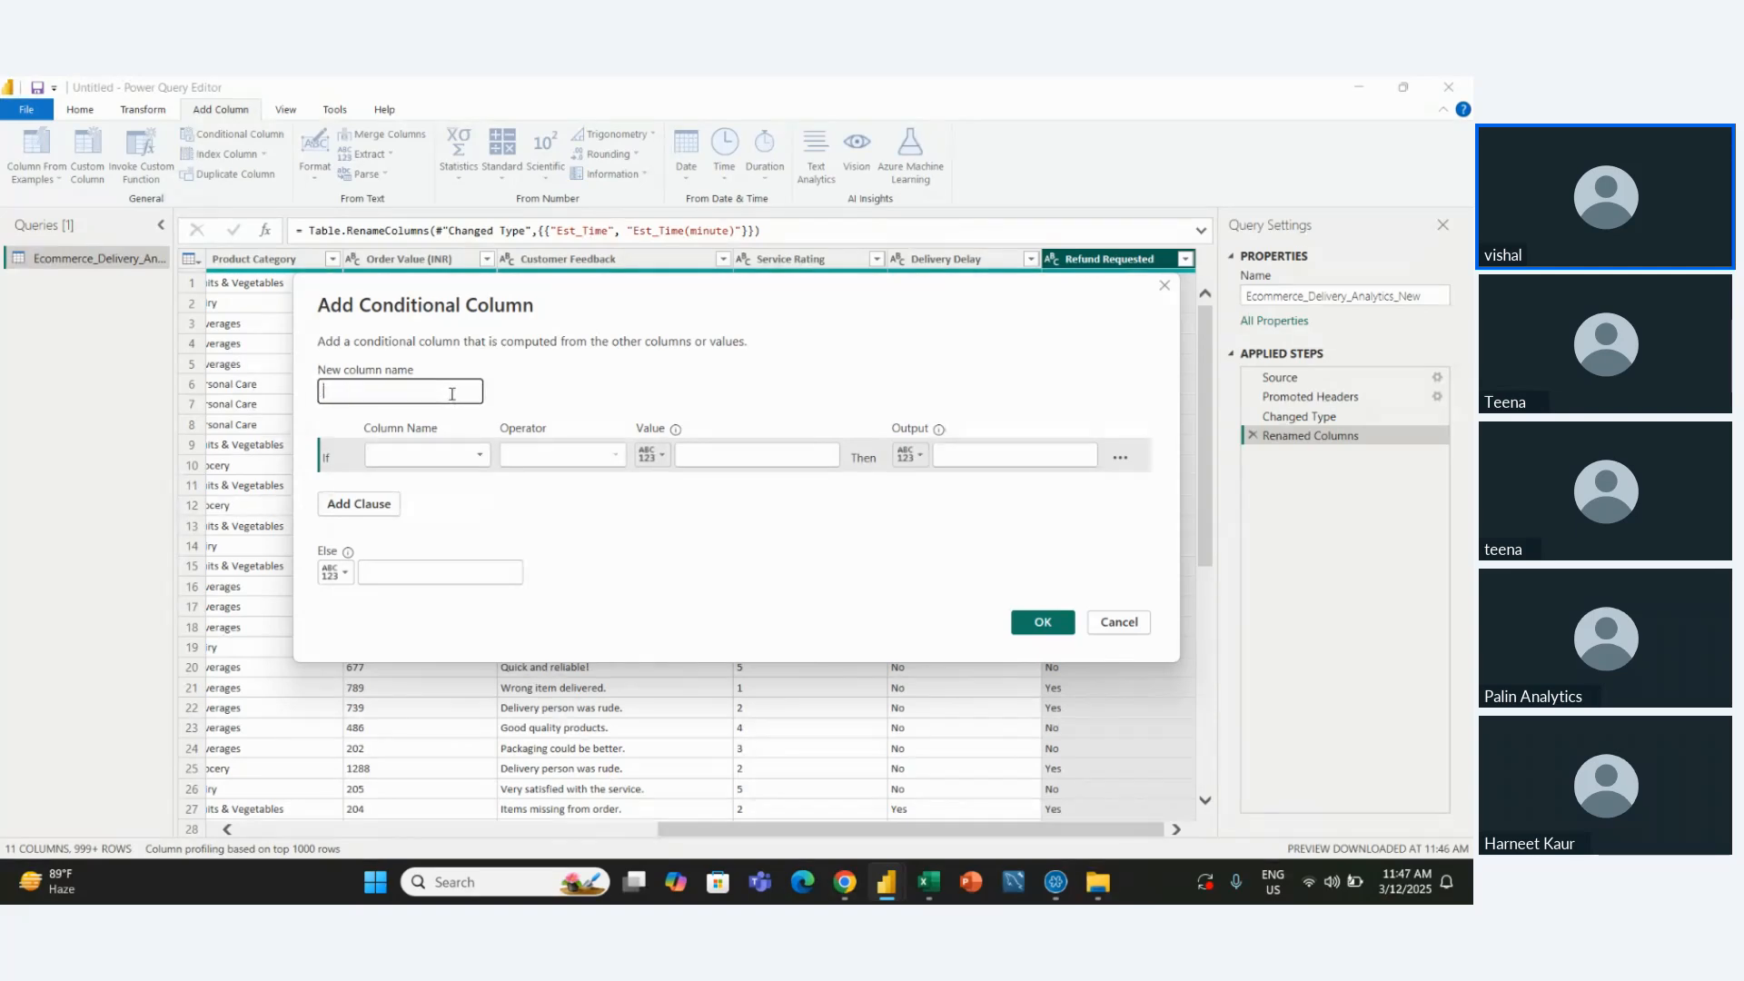
type("Delivery Status")
Set the condition to Delivery Delay equals the value NO
left_click(477, 455)
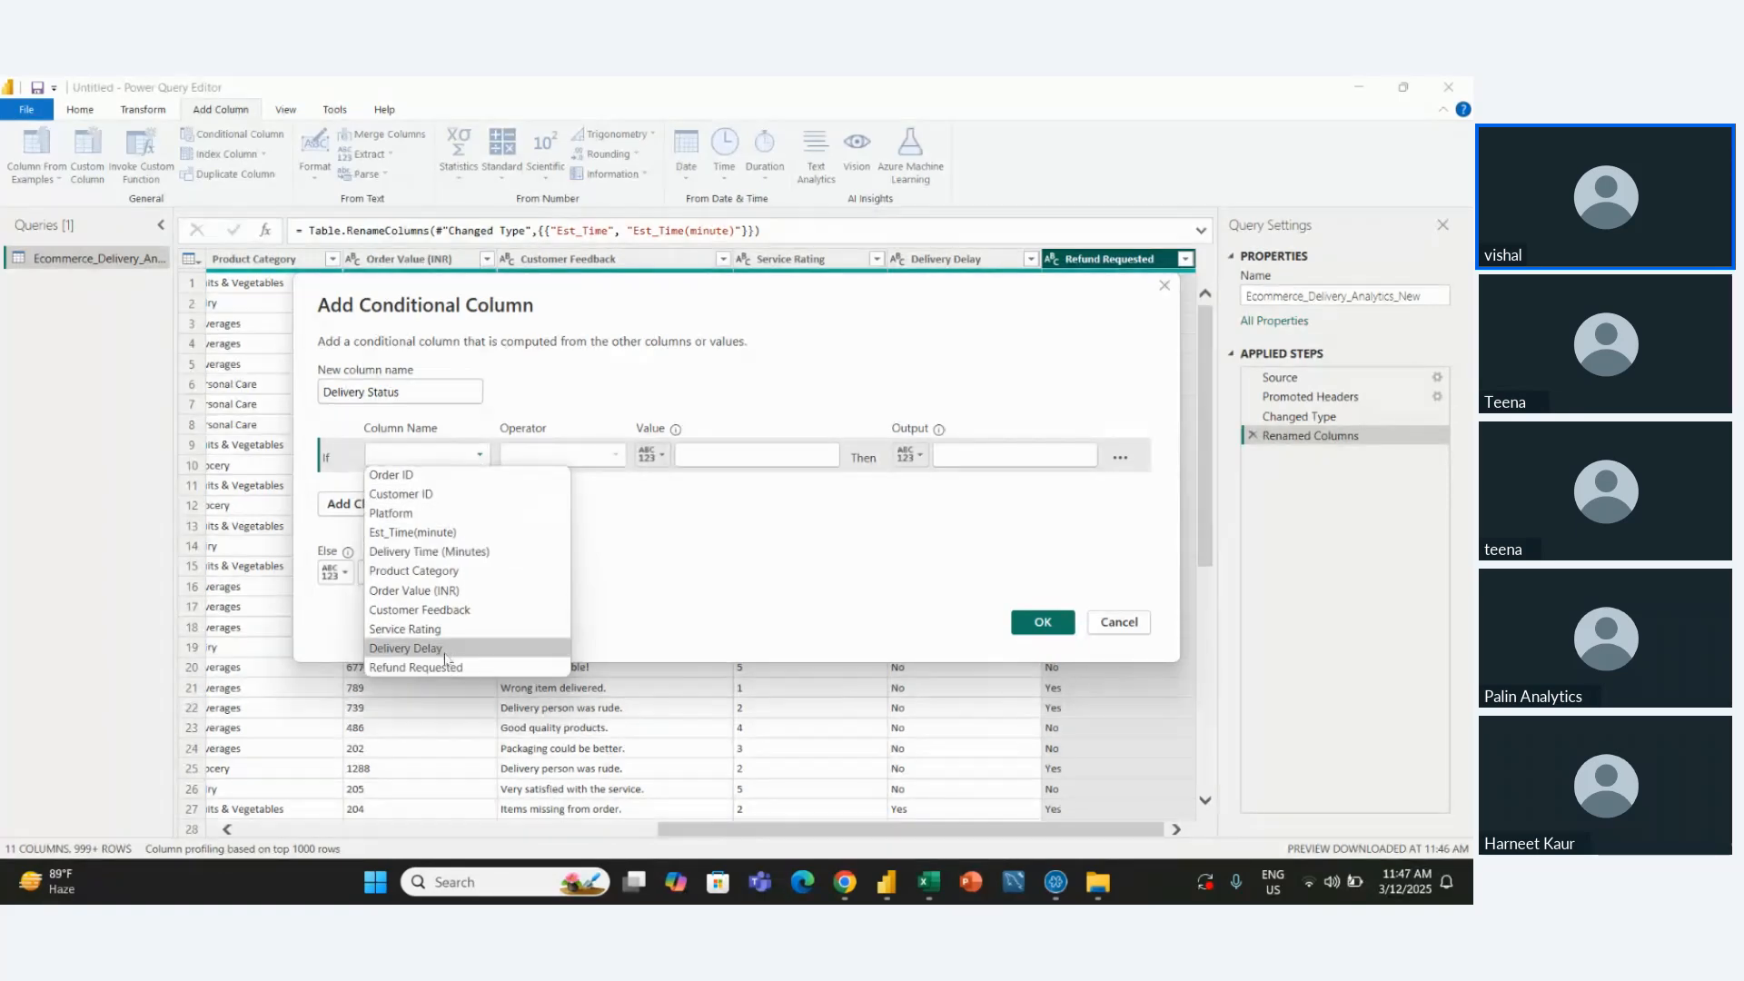
left_click(405, 648)
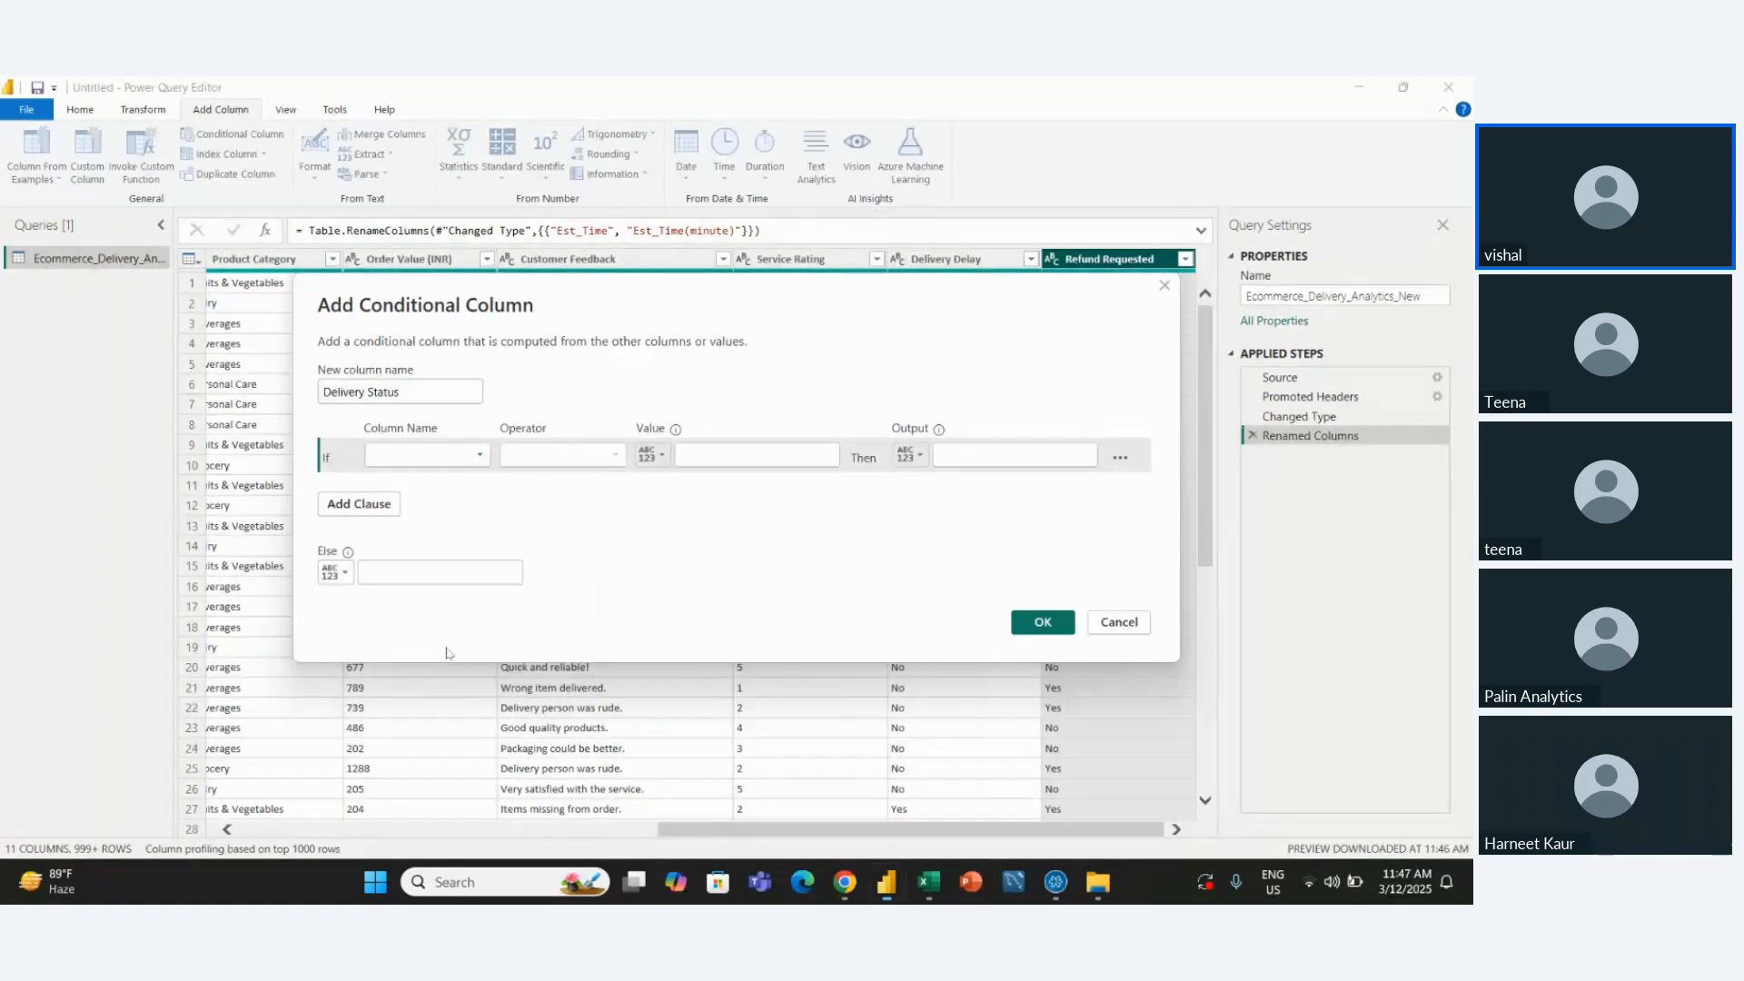
left_click(660, 457)
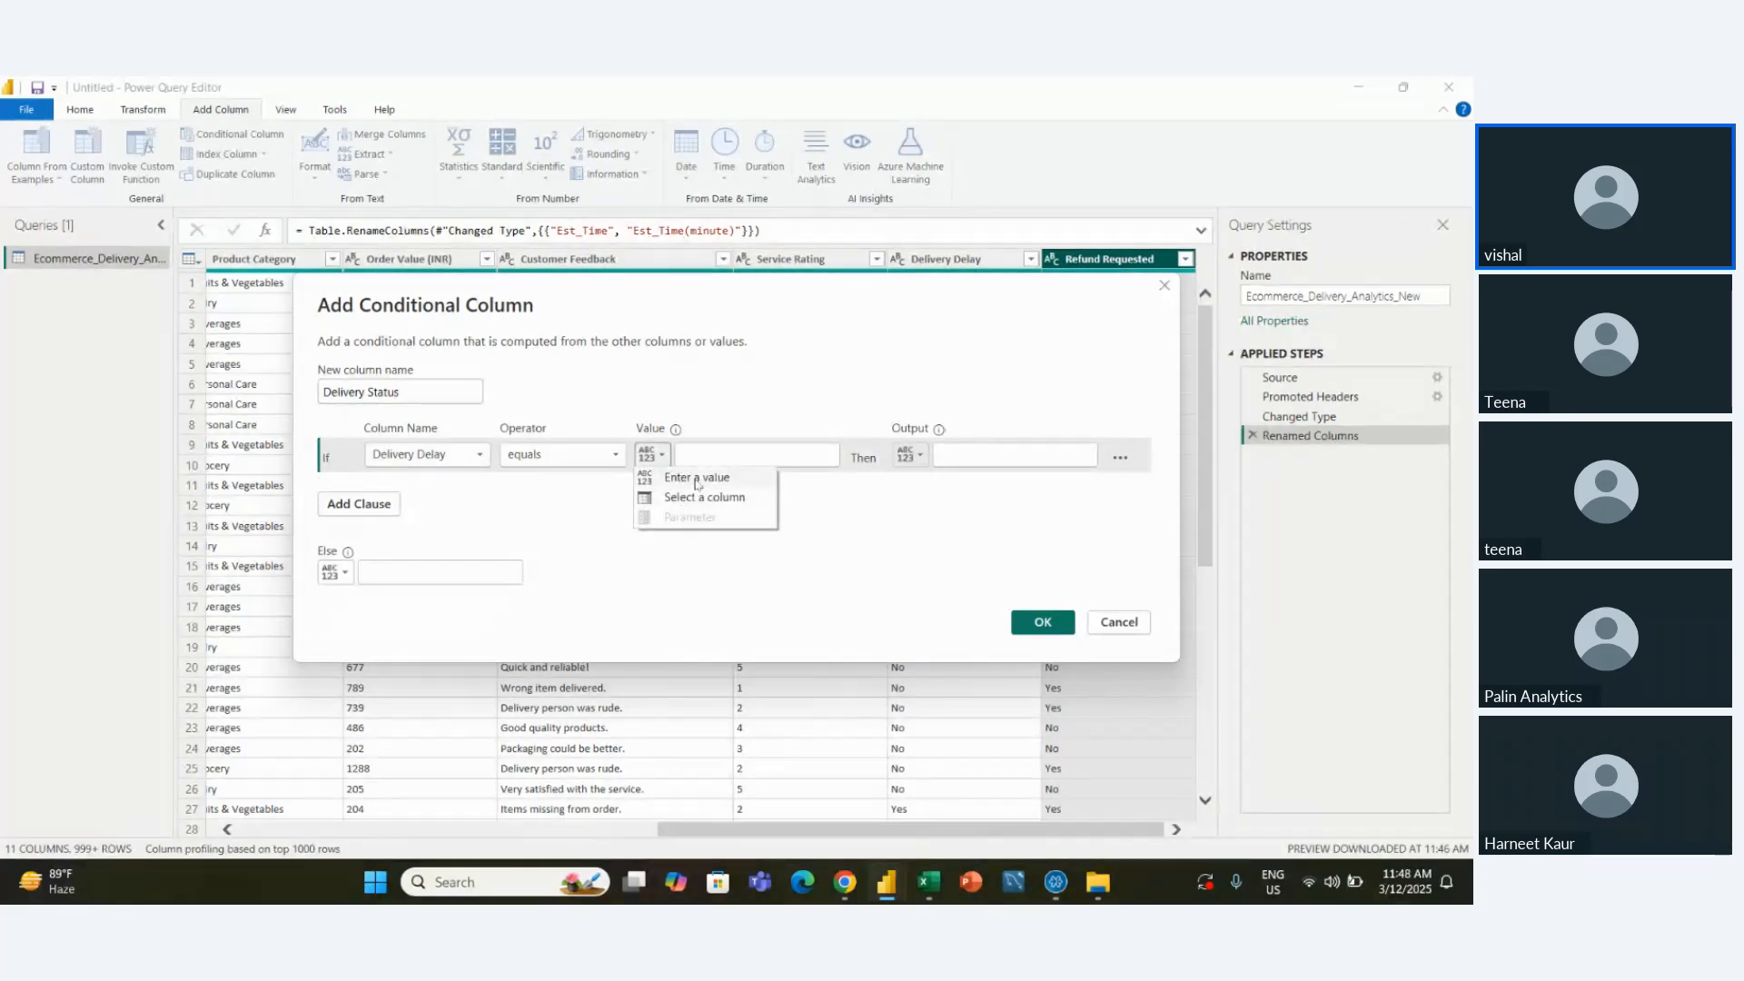
left_click(717, 447)
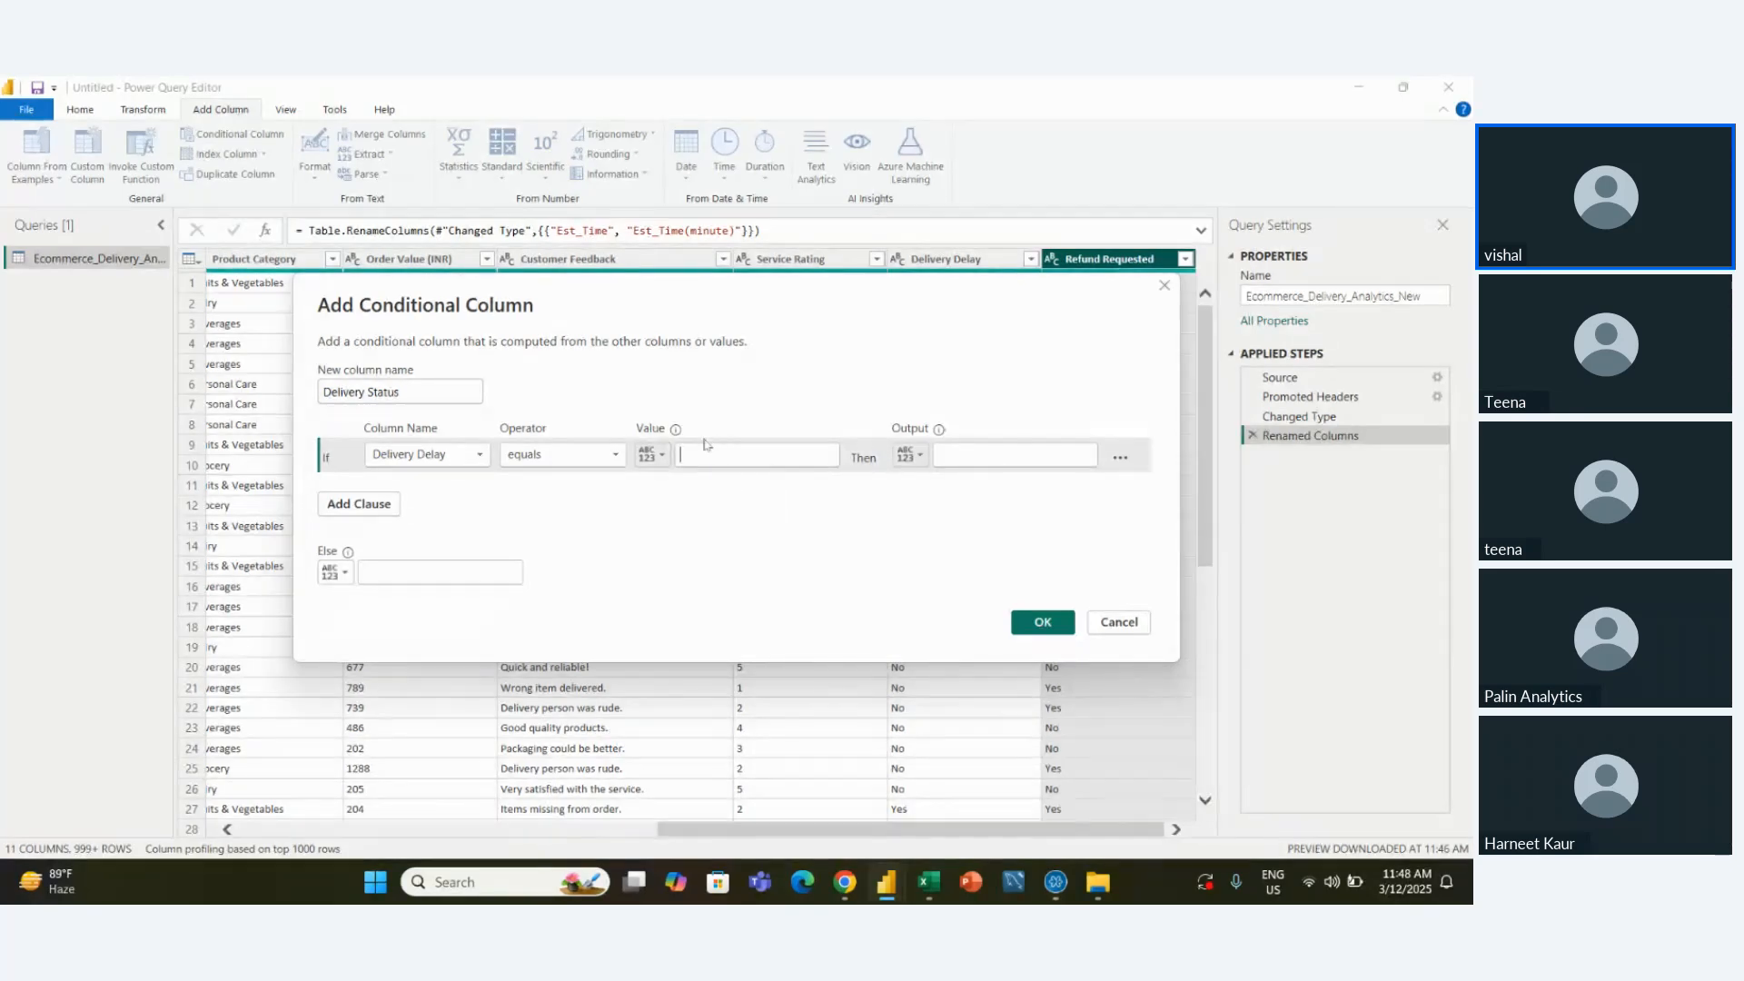
type("NO")
Set the output for the Delivery Delay condition to On Time
left_click(970, 458)
type("Deli")
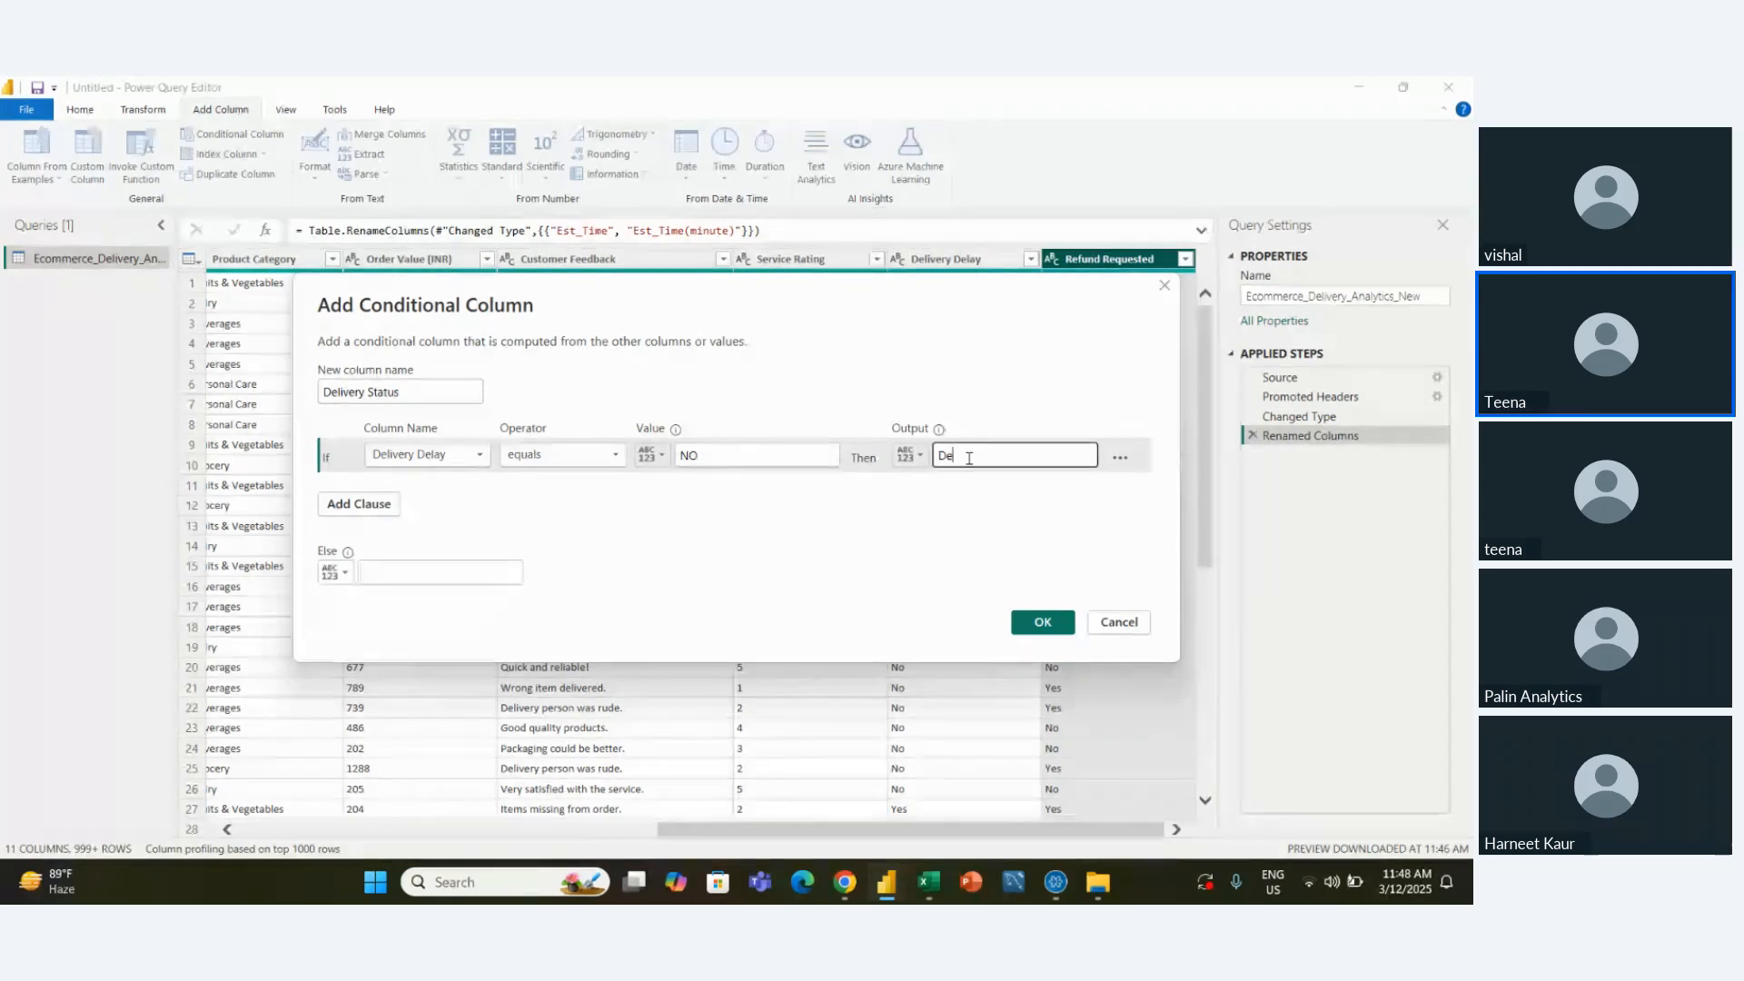
key("BackSpace")
key("BackSpace")
key("BackSpace")
key("BackSpace")
key("BackSpace")
key("BackSpace")
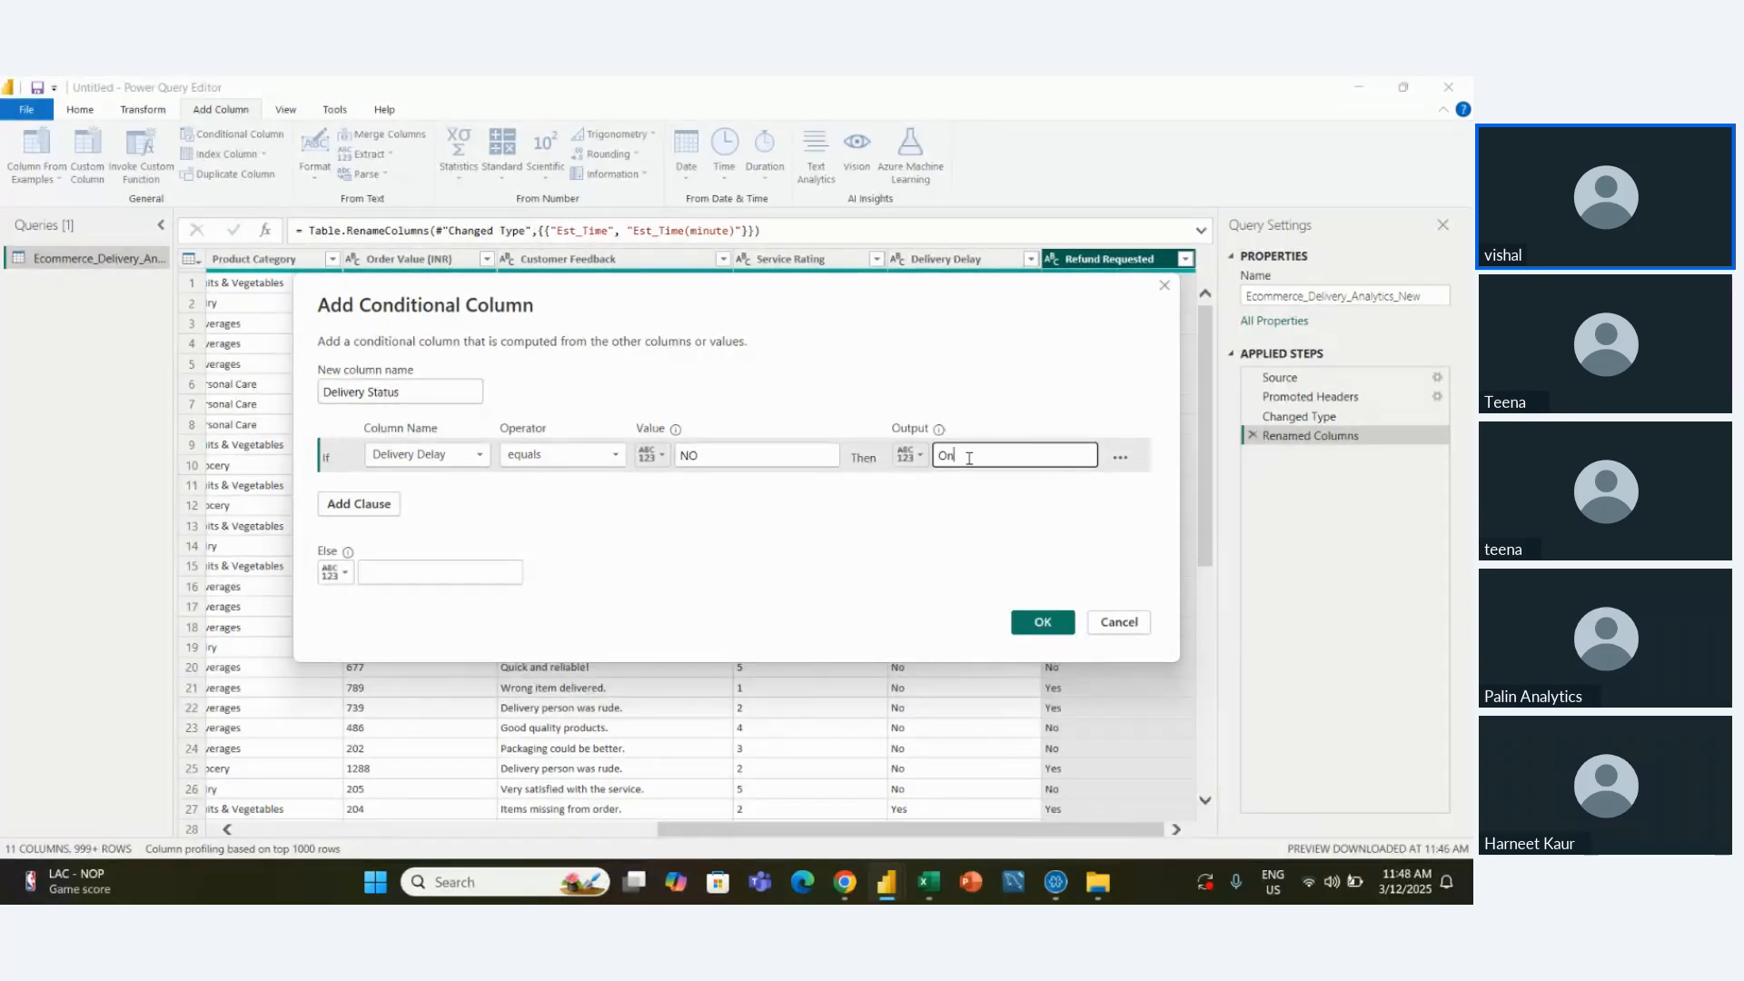
type("On FTime")
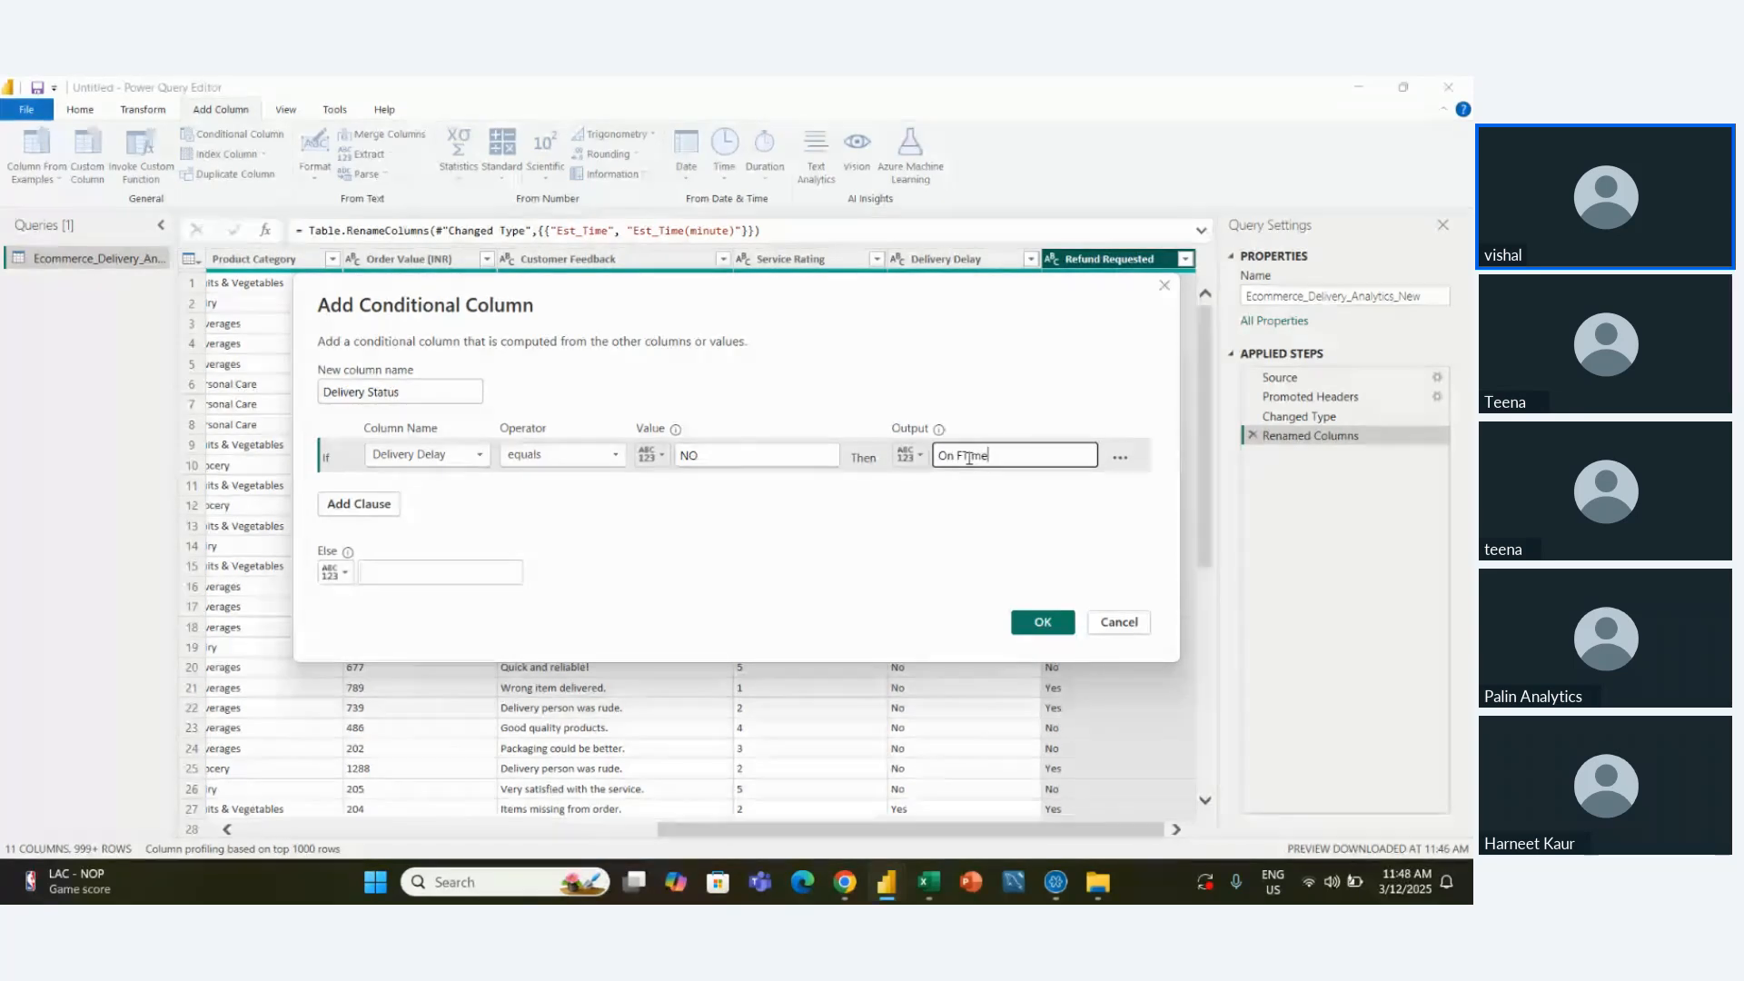
left_click(960, 456)
key("BackSpace")
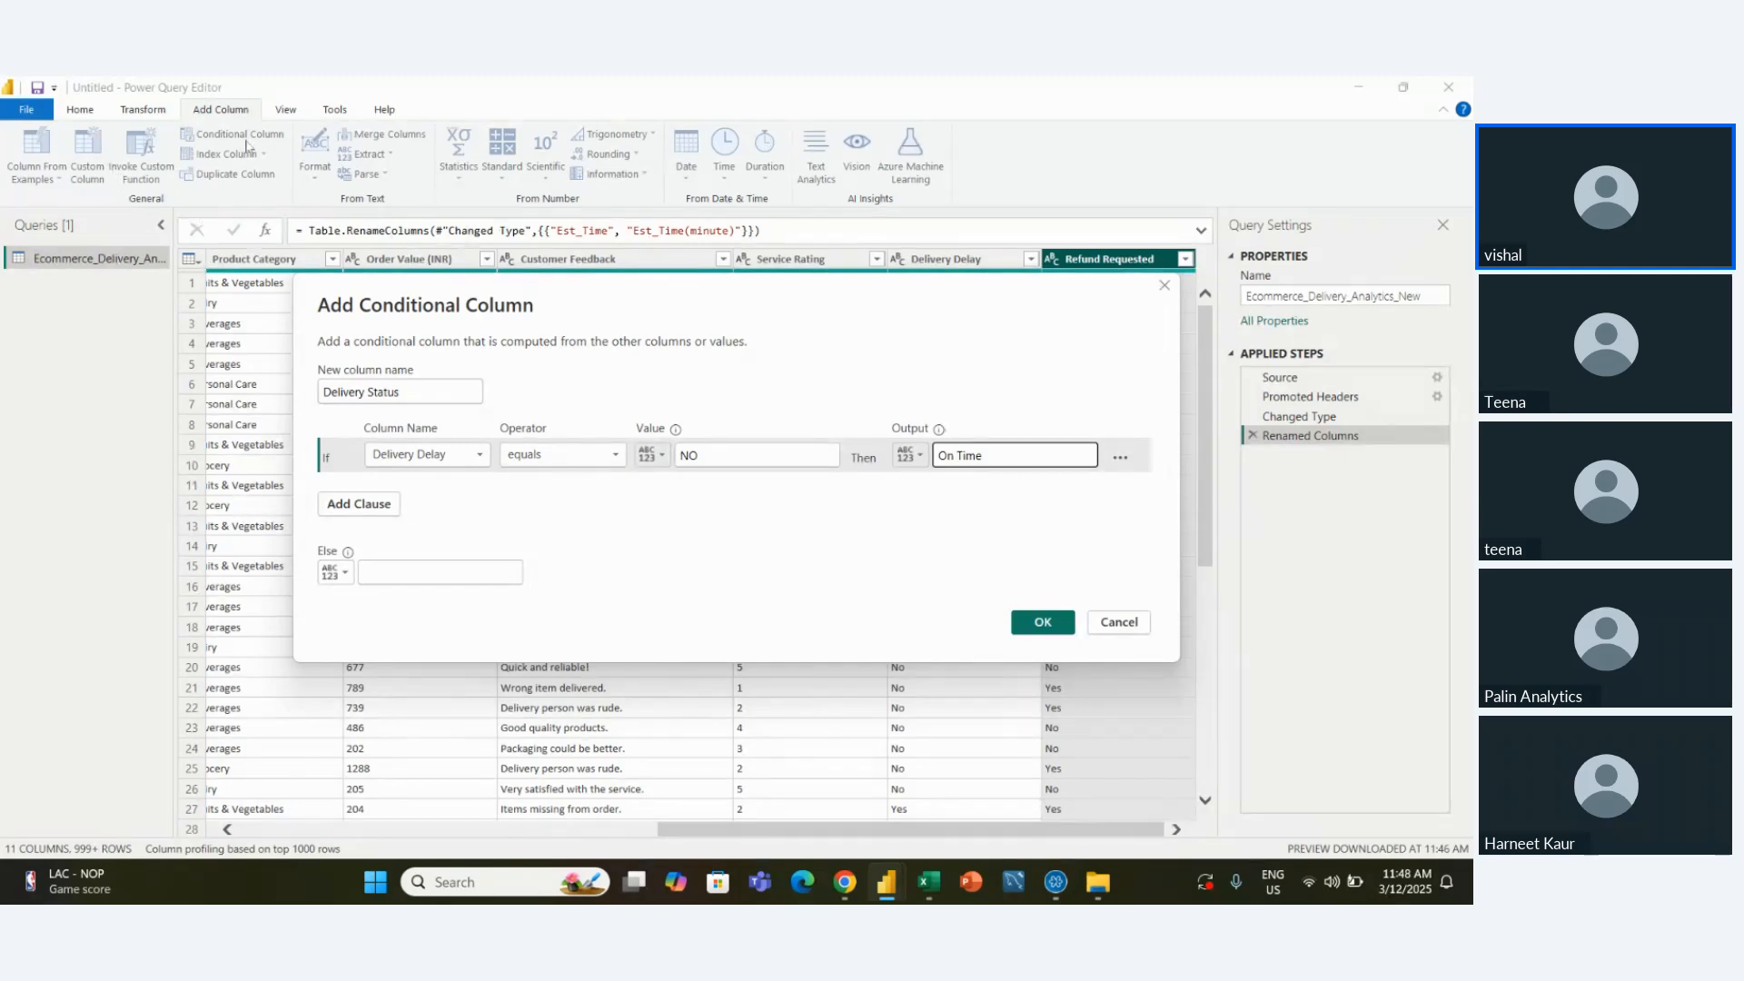
Set the else value to Delay and create the conditional column
left_click(391, 567)
type("Delay")
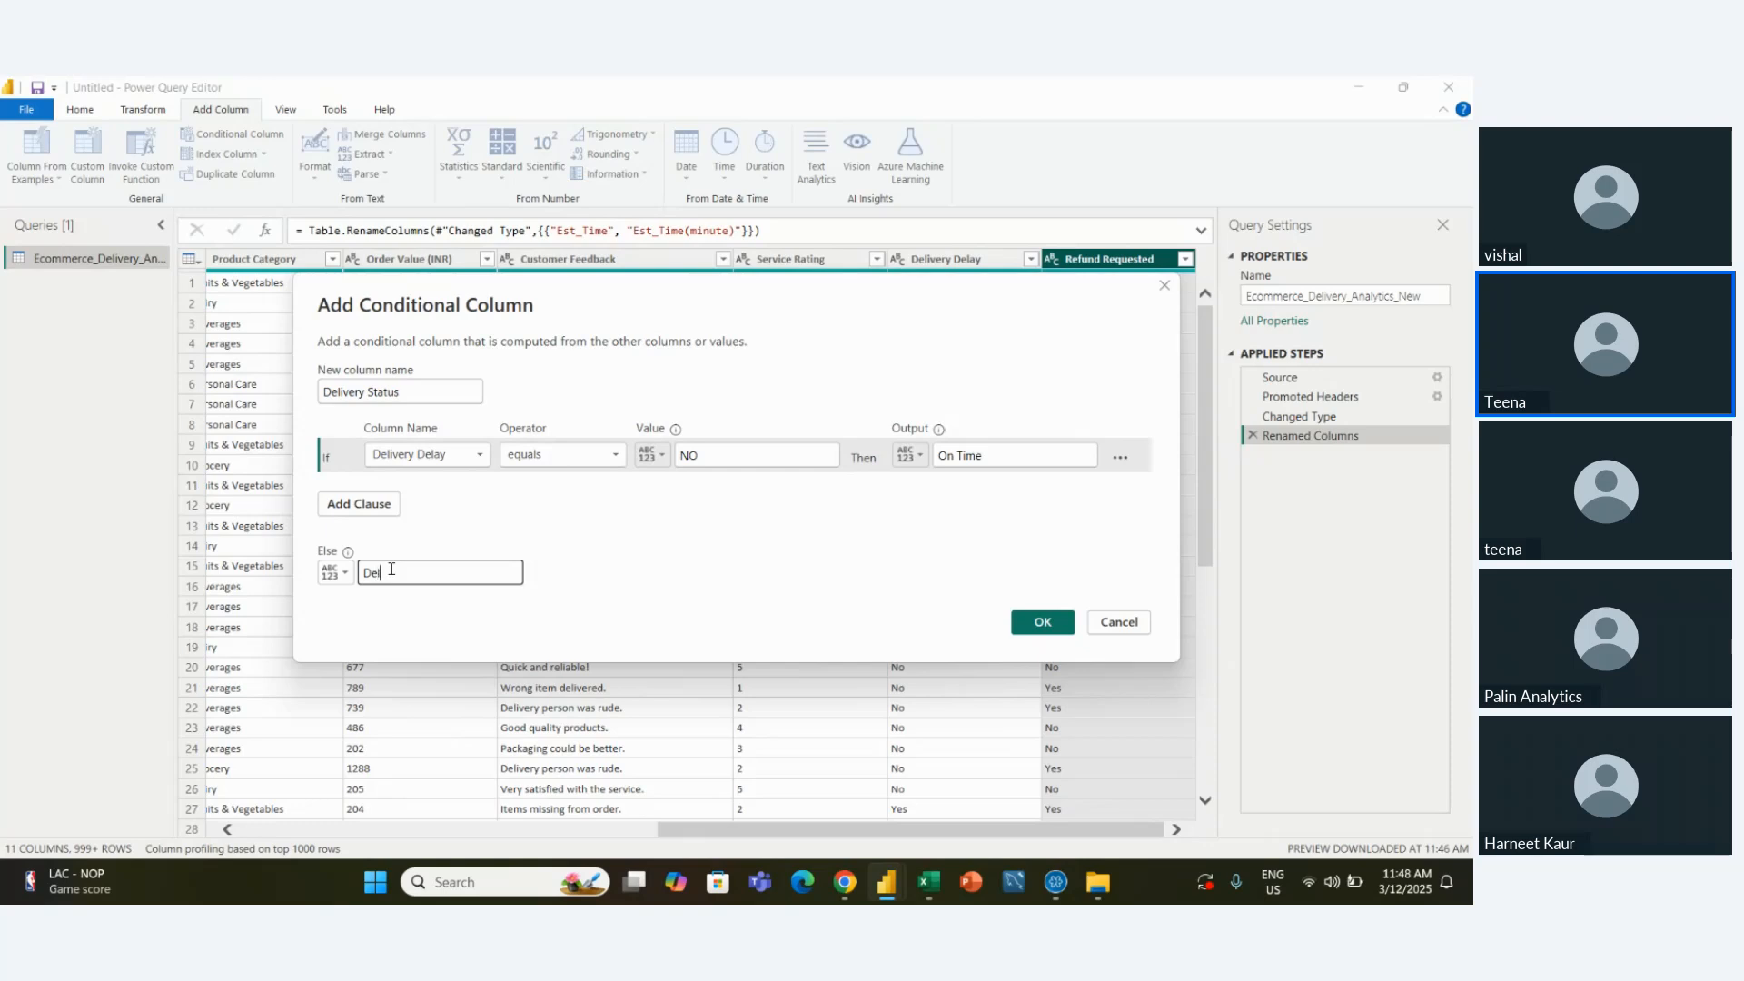
left_click(1043, 621)
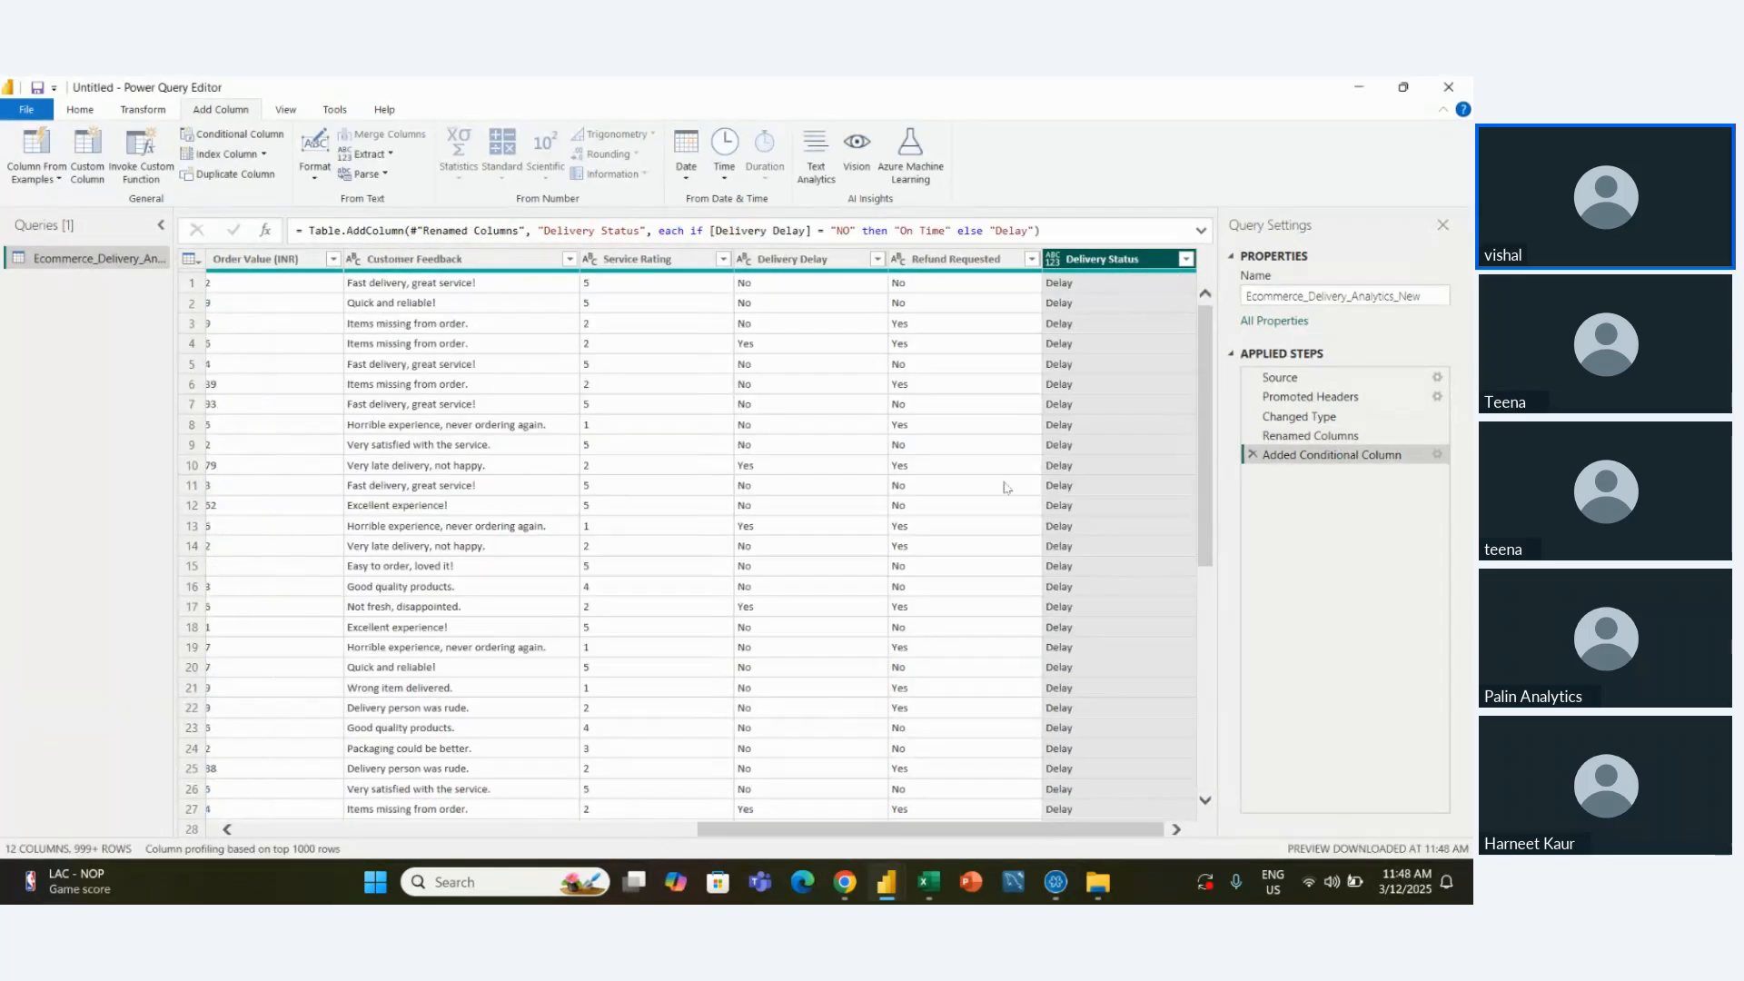
Examine the row 3 values of Refund Requested and Delivery Status in the new column's preview
left_click(1058, 324)
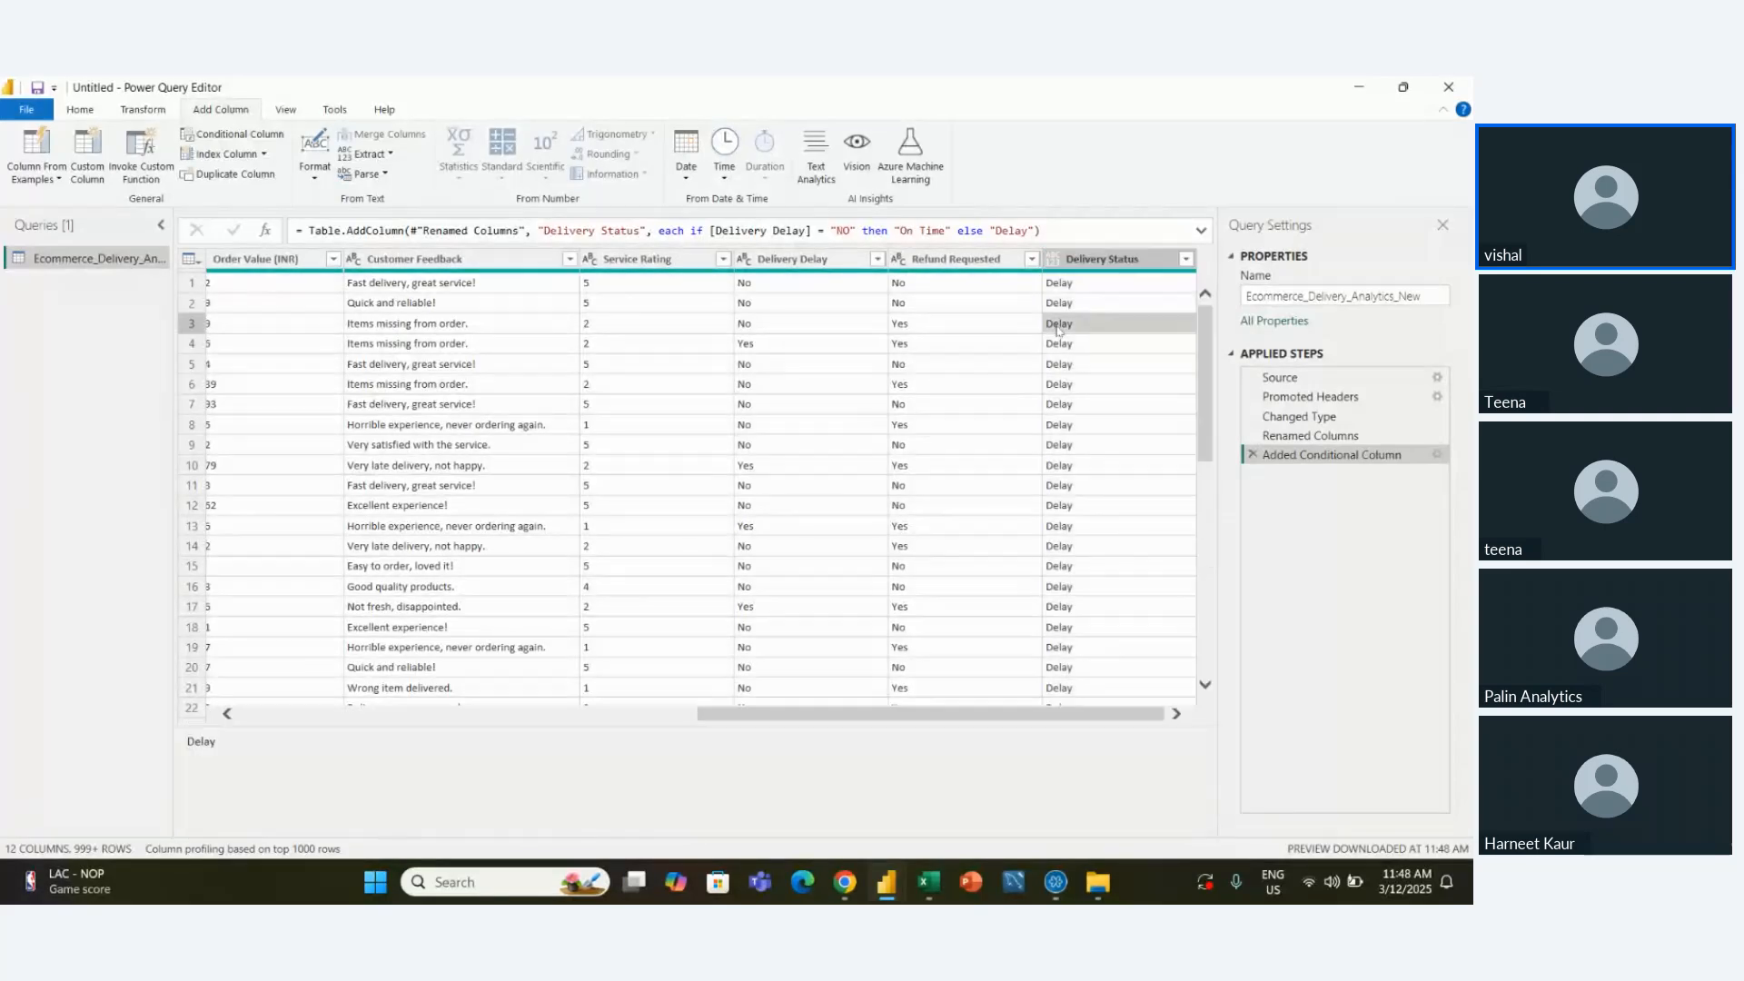
left_click(1004, 326)
left_click(1050, 324)
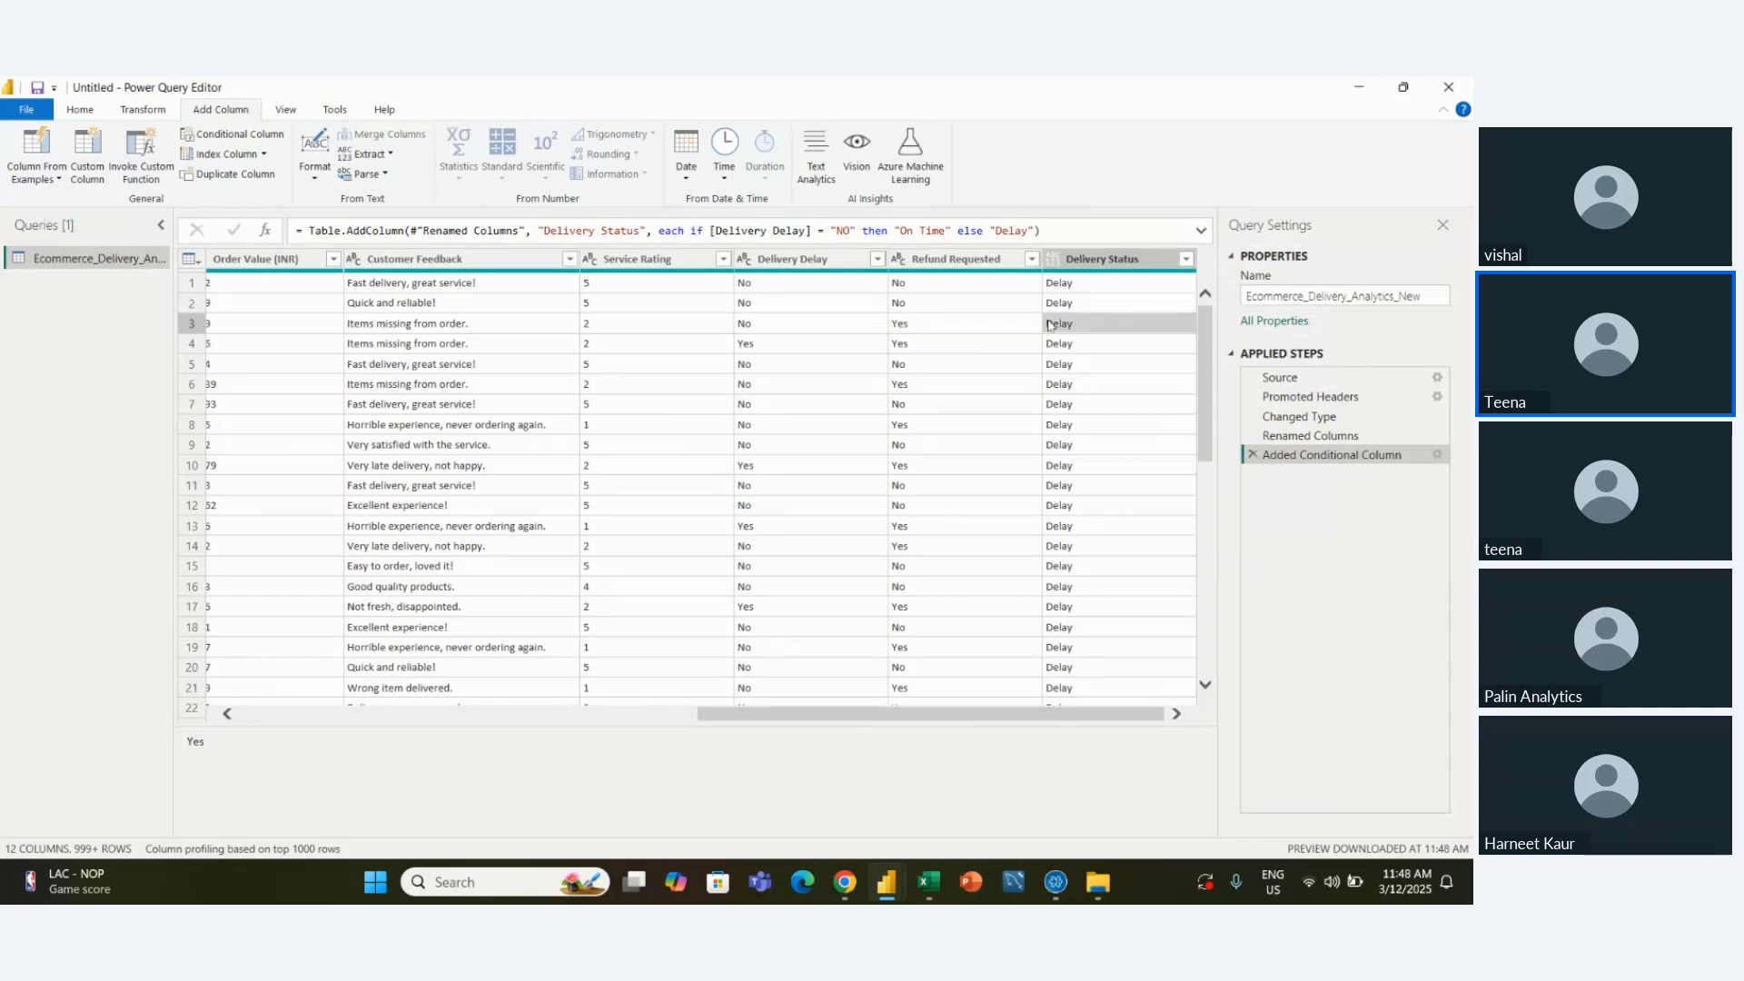
left_click(1113, 261)
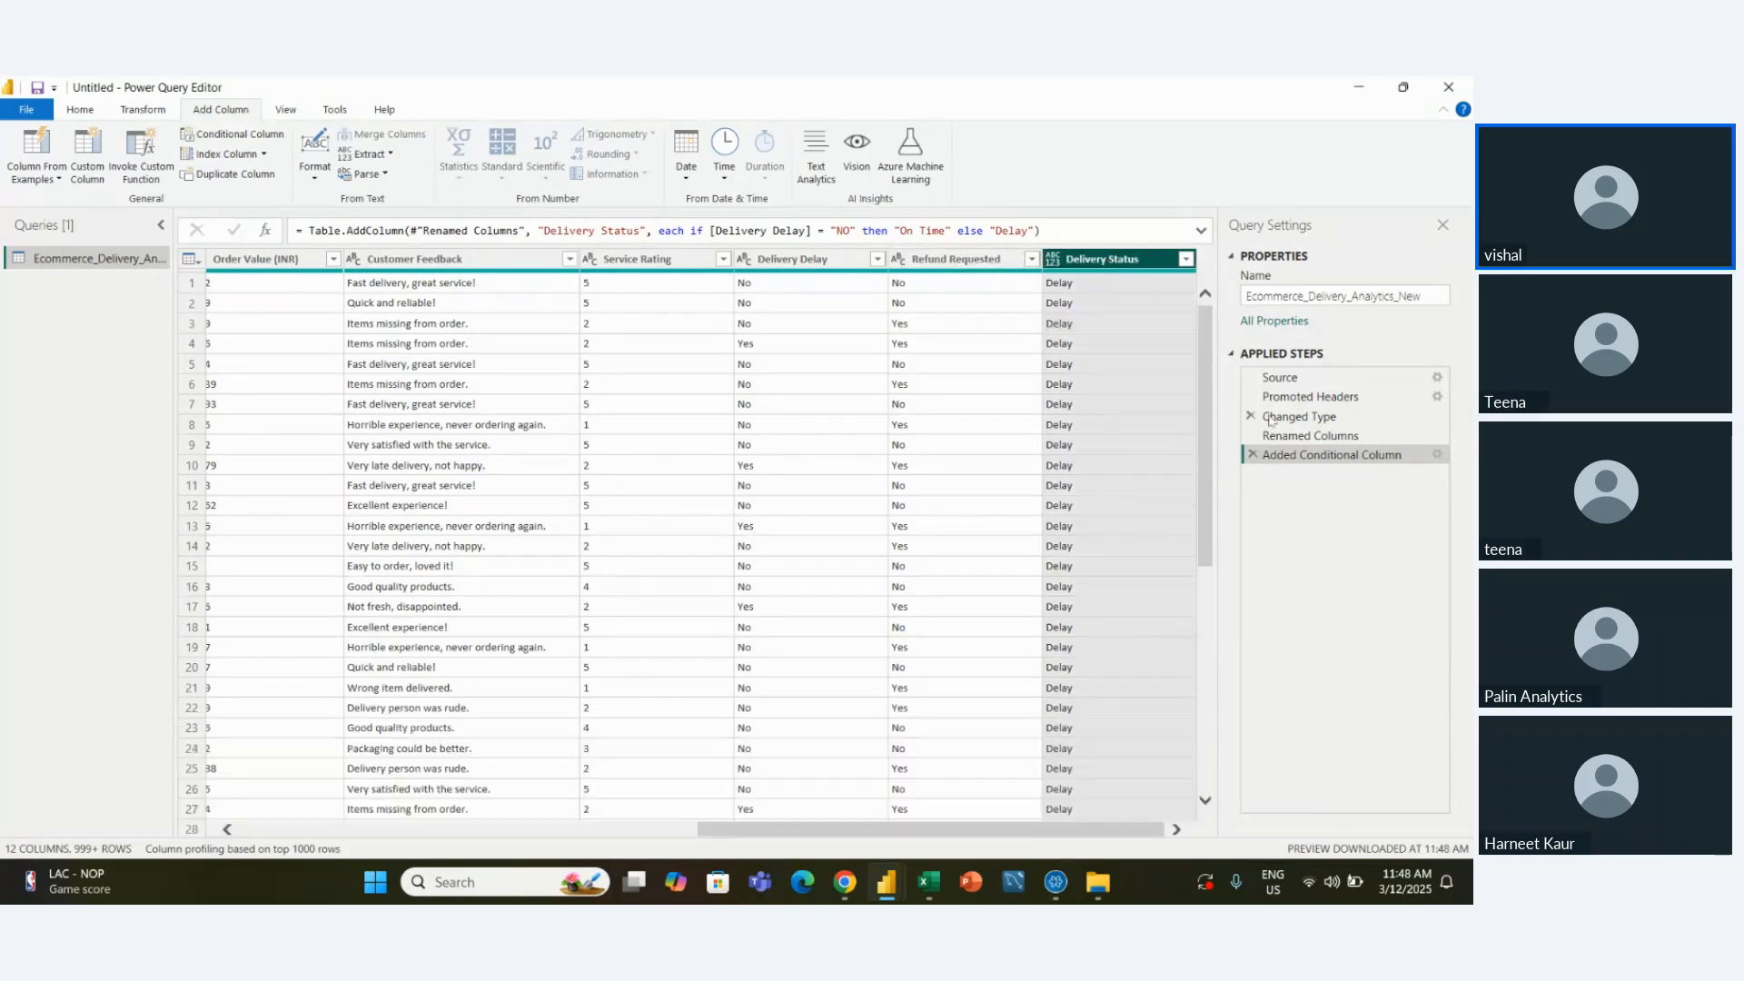
Reopen the Delivery Status condition and try comparing Delivery Delay with the Delivery Delay column, returning to a fixed comparison value
double_click(1295, 454)
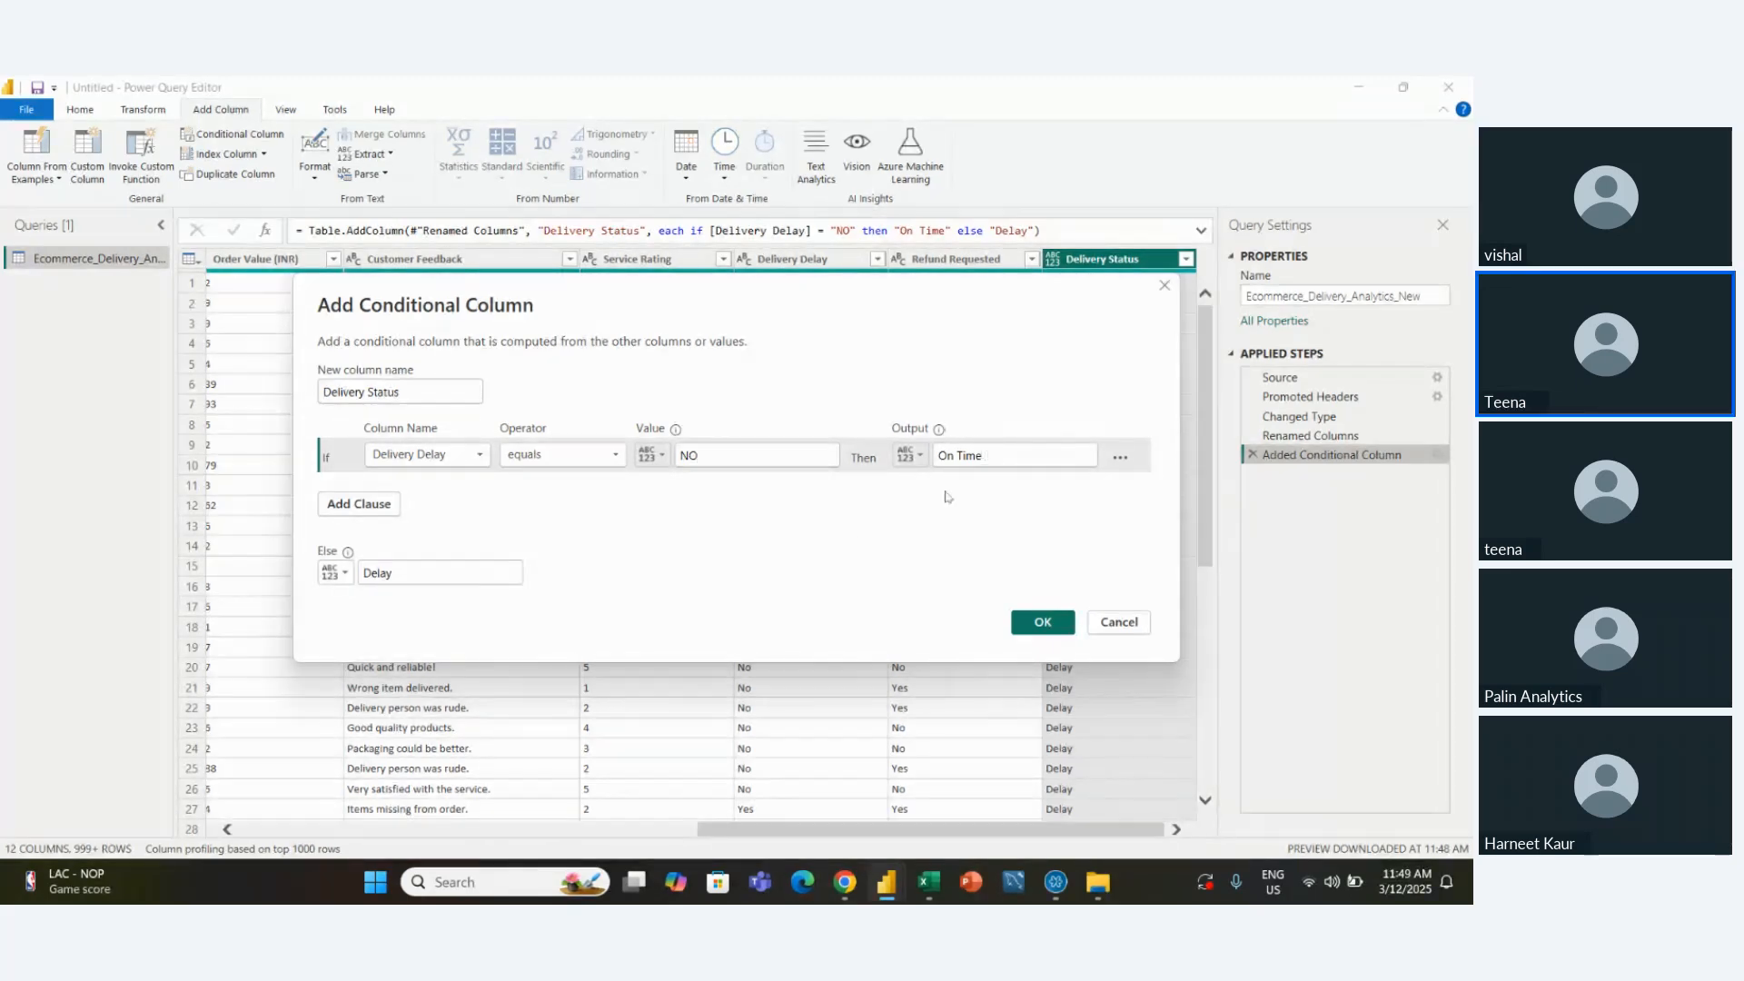
left_click(451, 584)
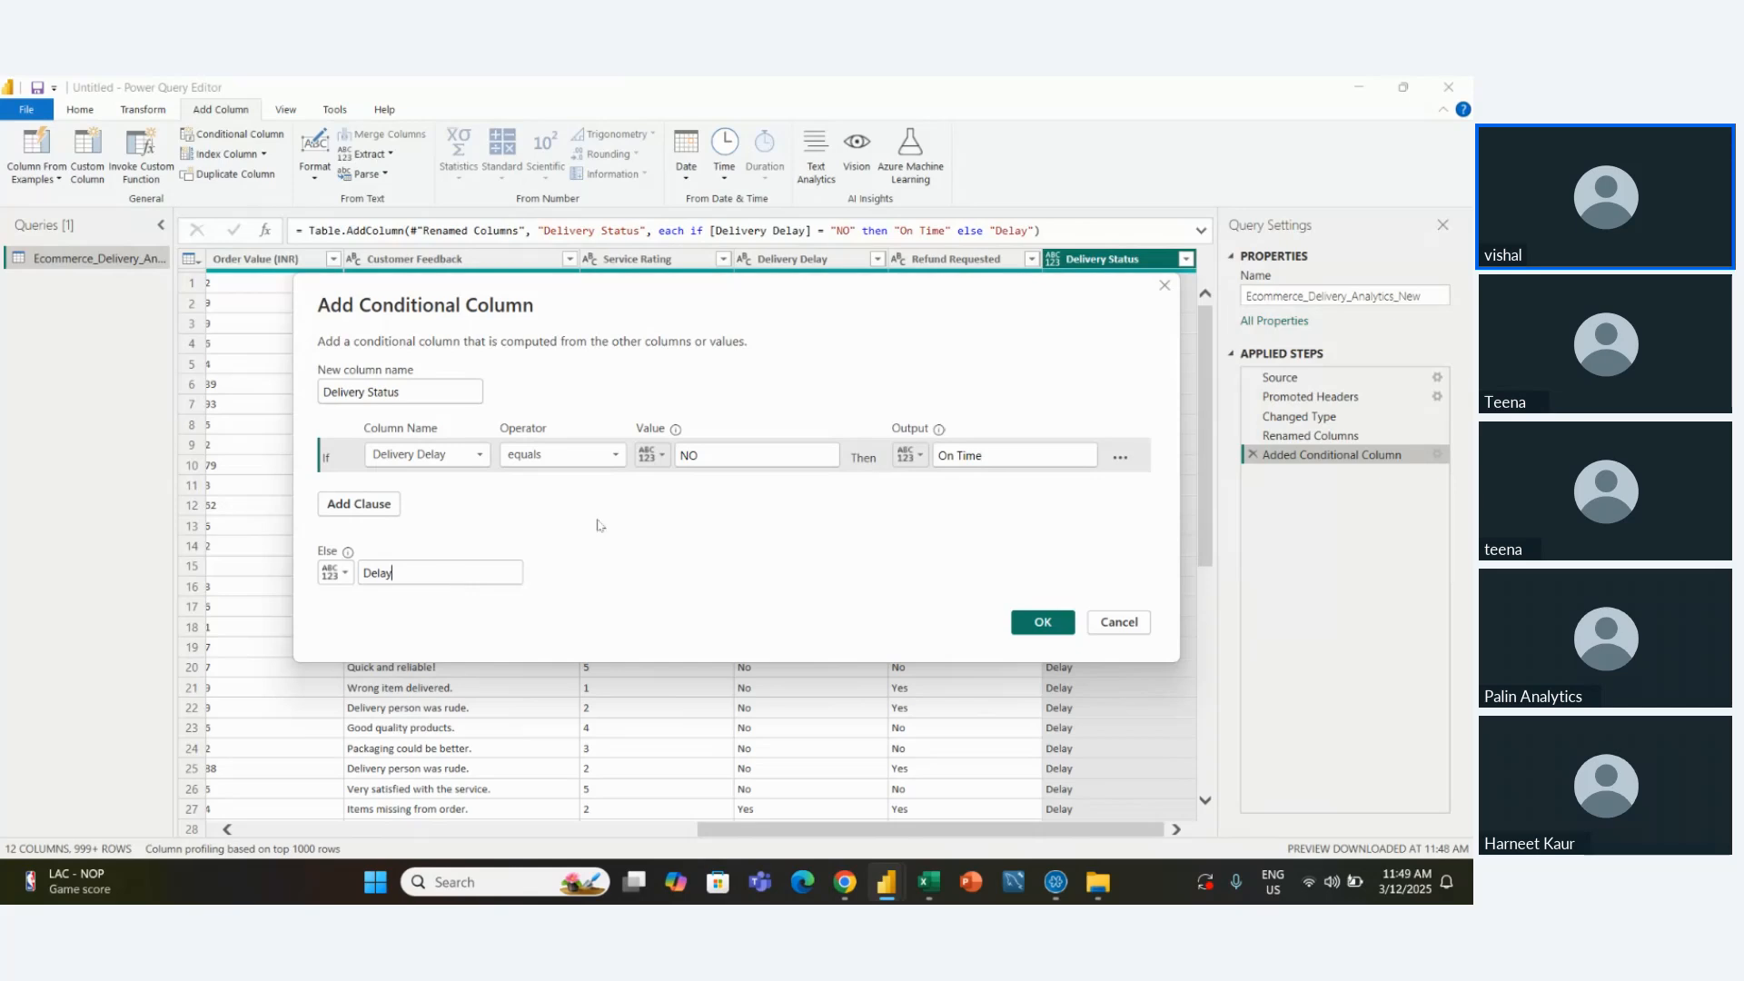
left_click(664, 457)
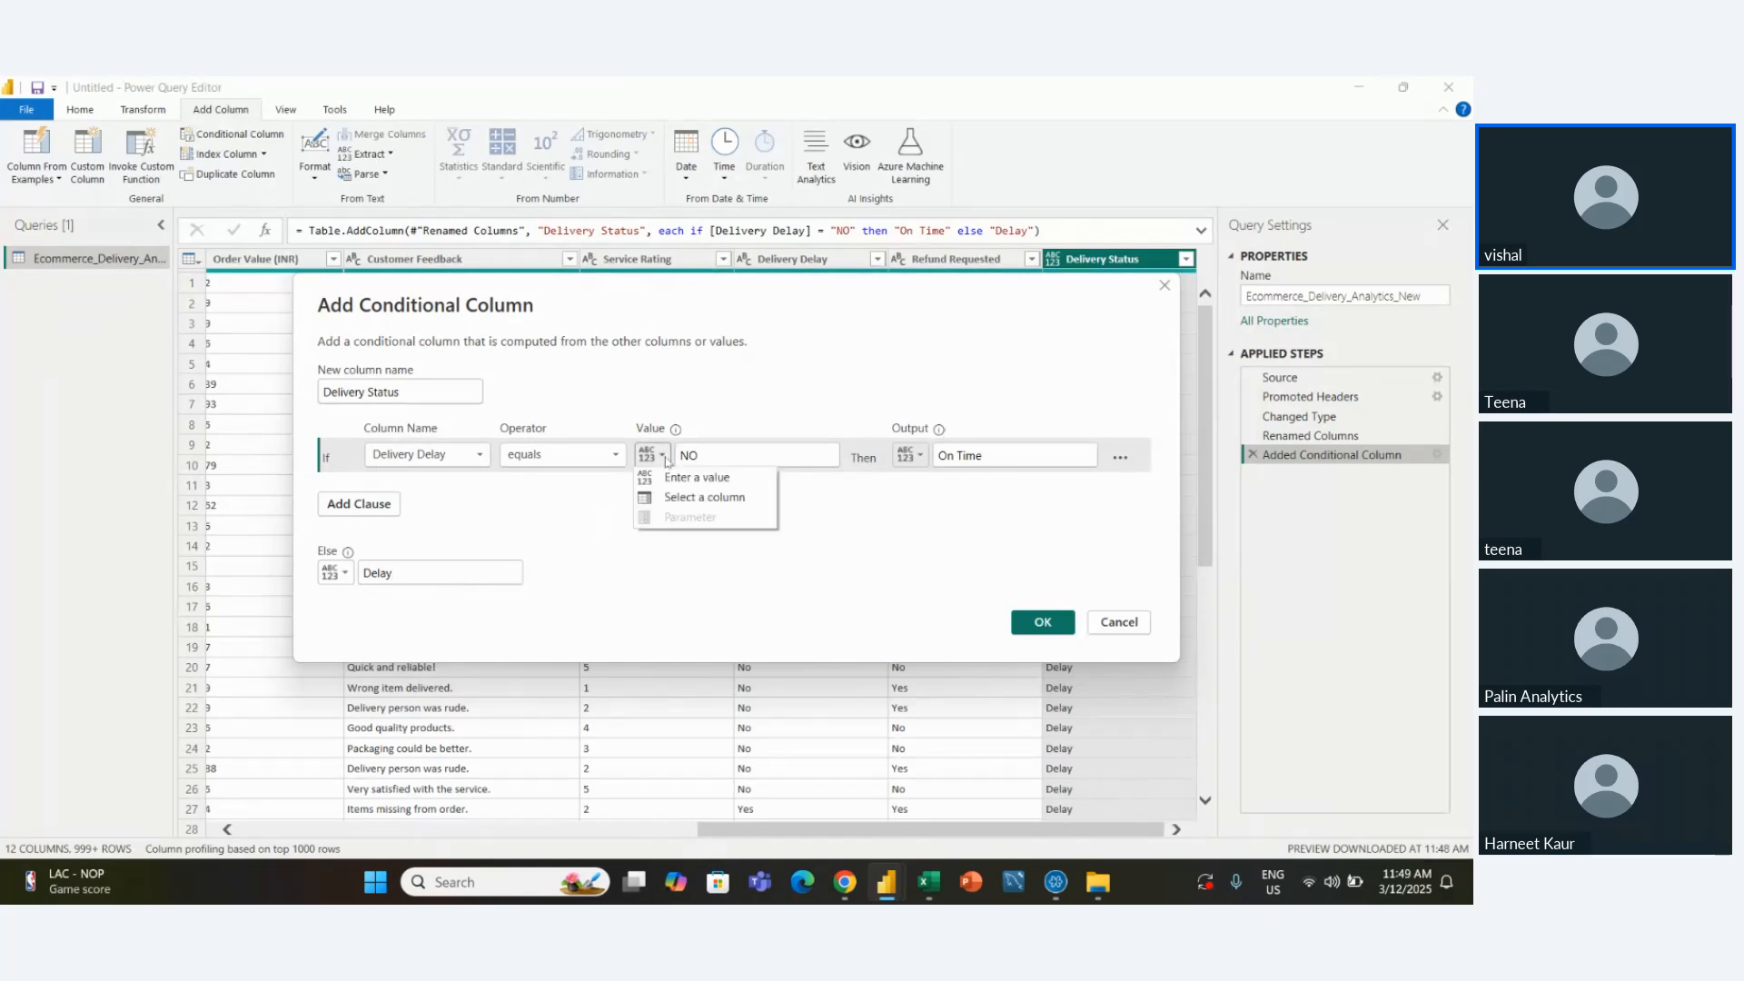
left_click(695, 499)
left_click(751, 454)
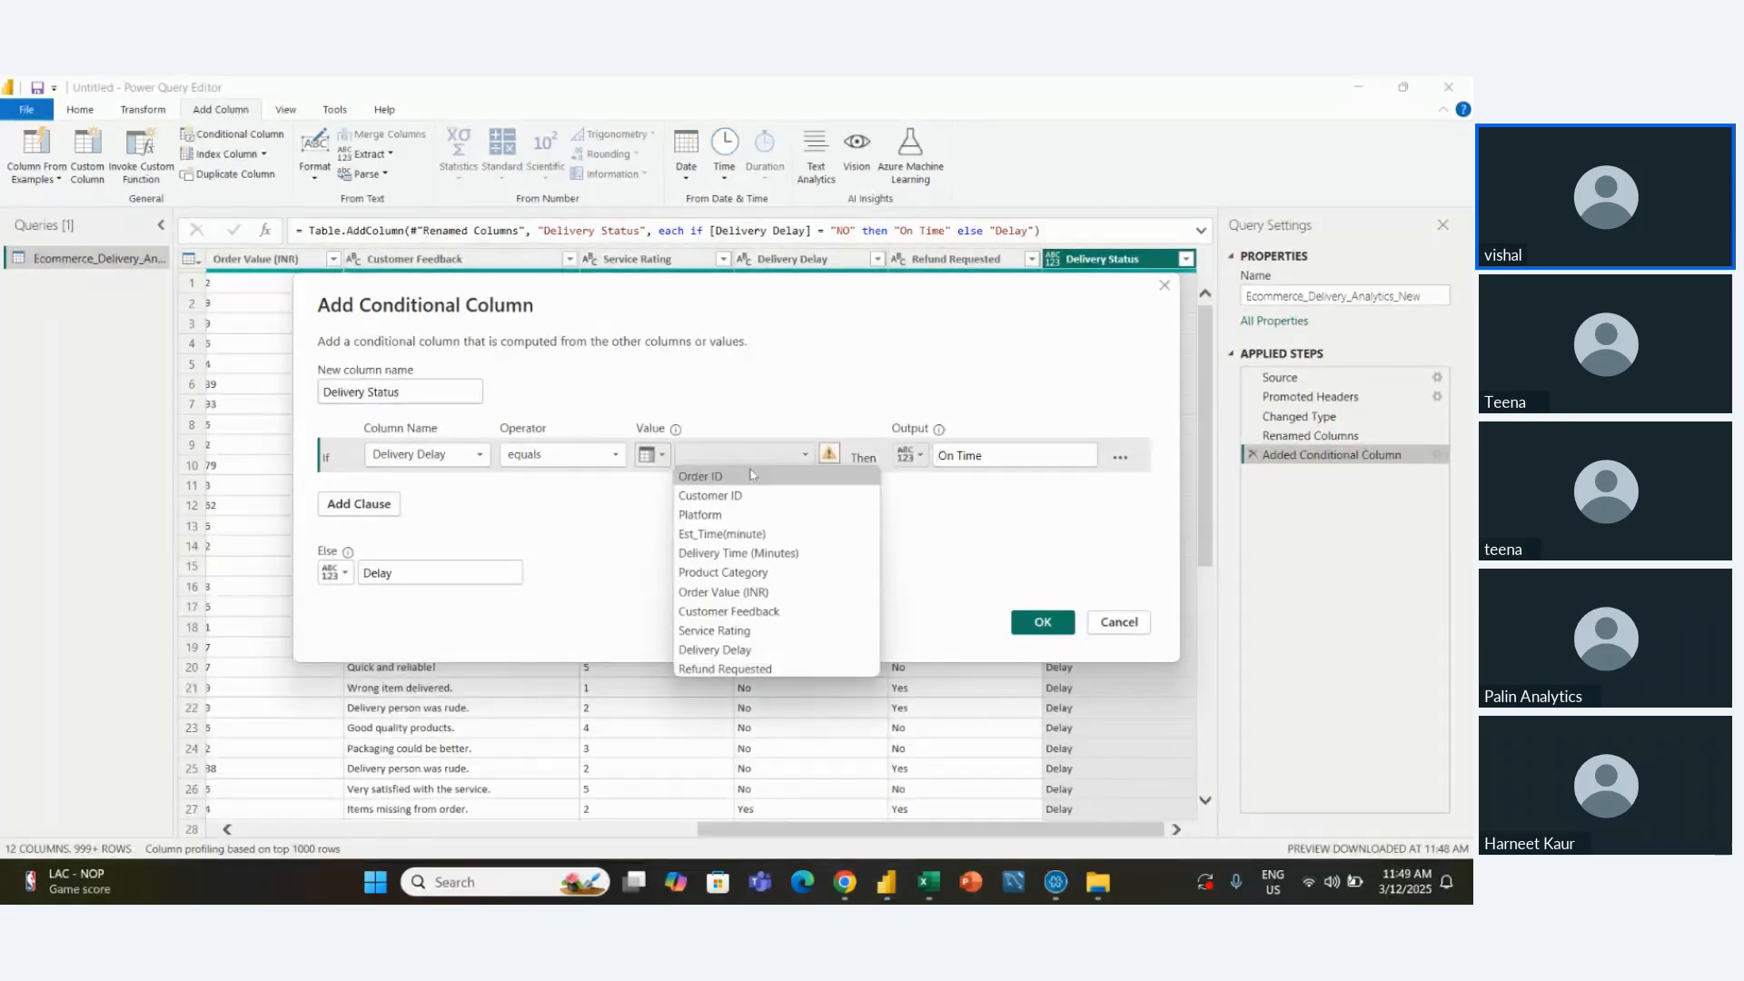
left_click(753, 650)
left_click(818, 456)
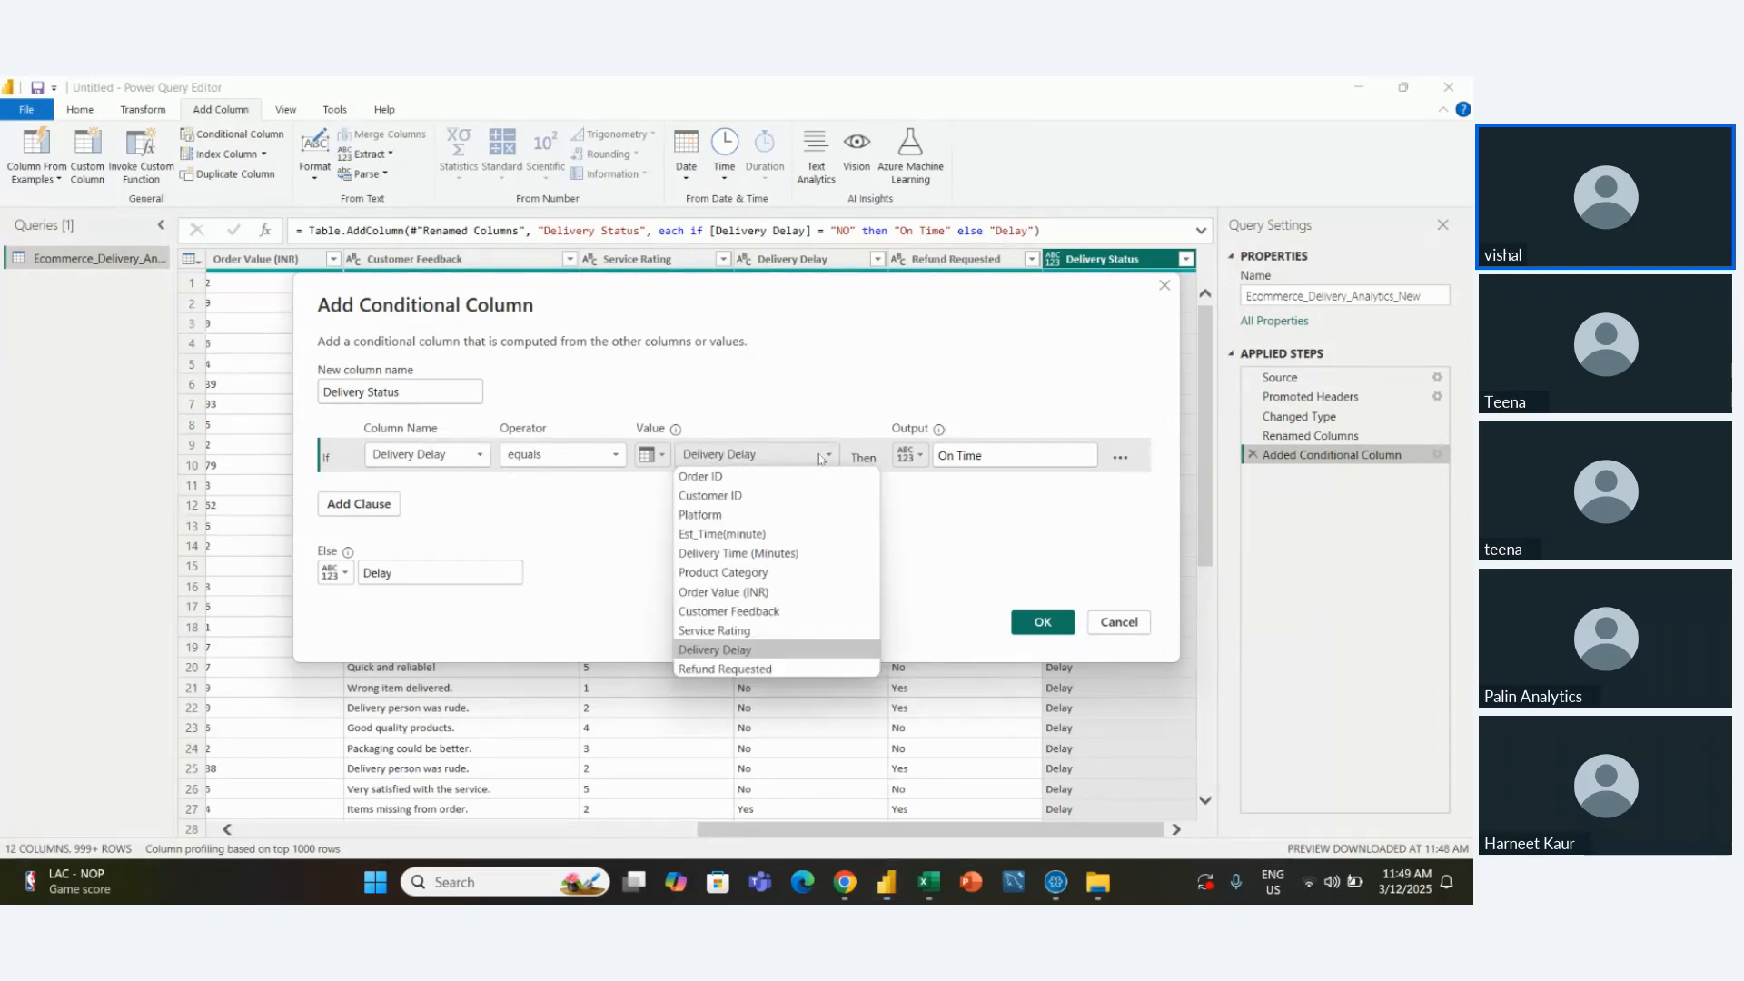
left_click(662, 456)
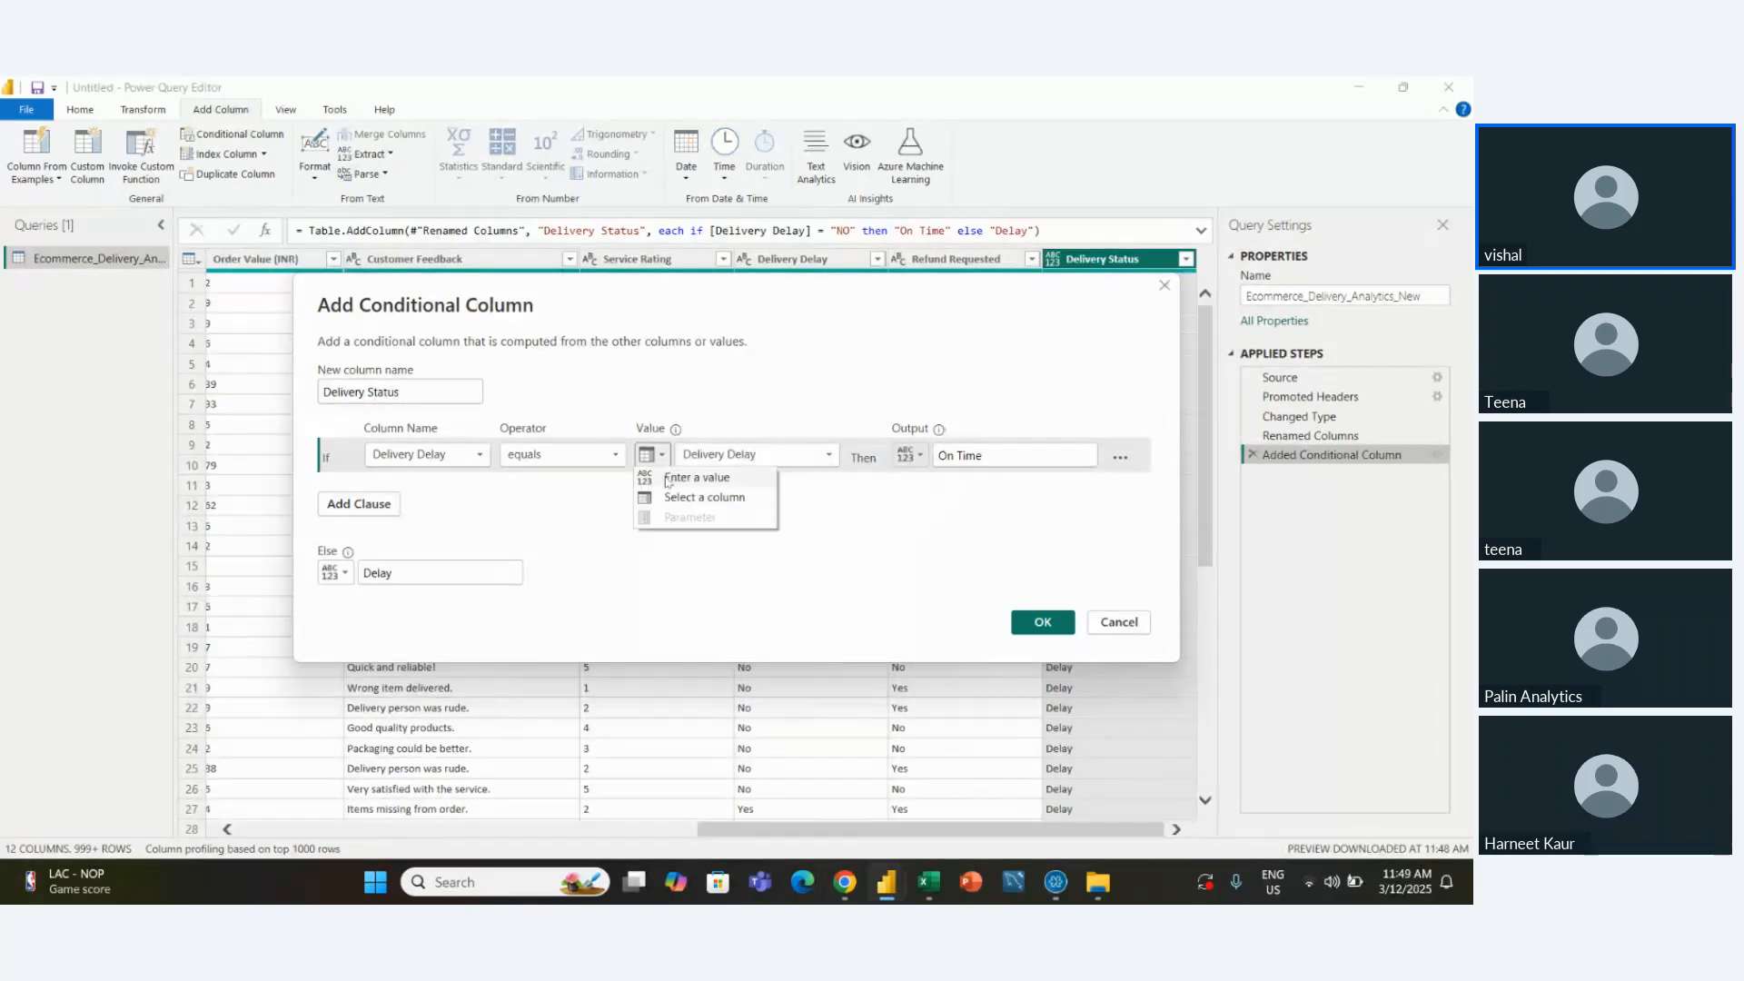
left_click(695, 473)
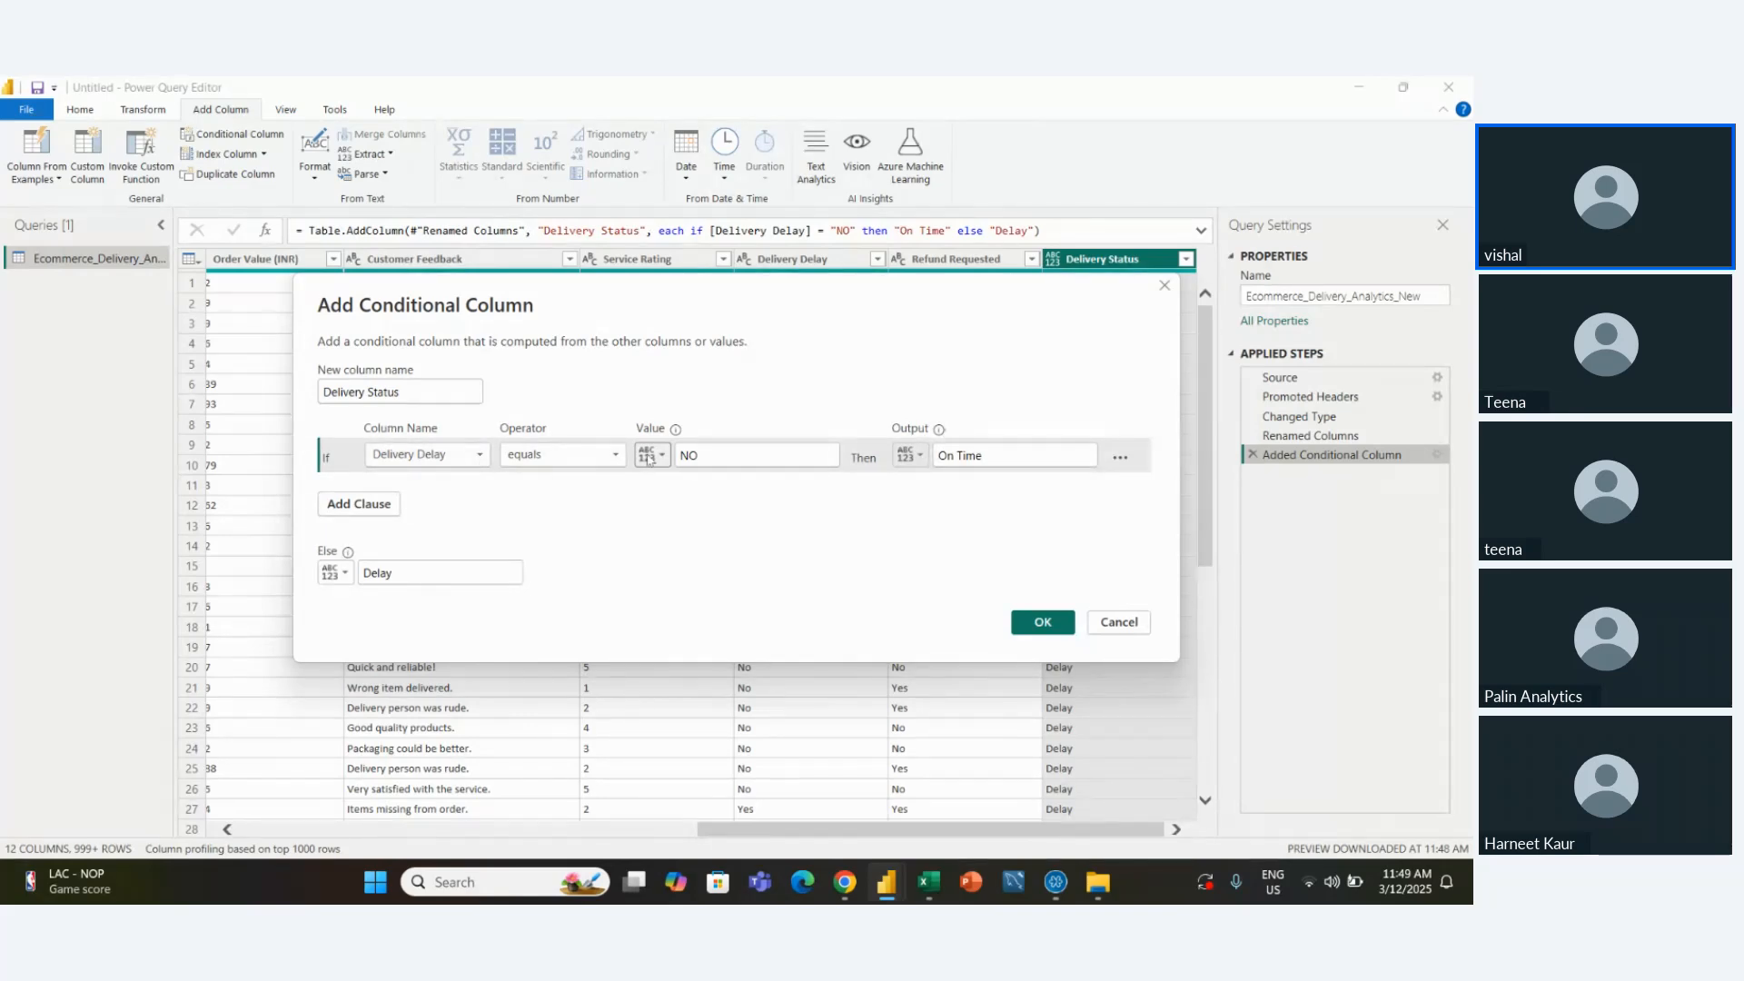
Clear the else value of the Delivery Status conditional column and apply the change
left_click(710, 455)
left_click_drag(436, 573, 270, 573)
key("BackSpace")
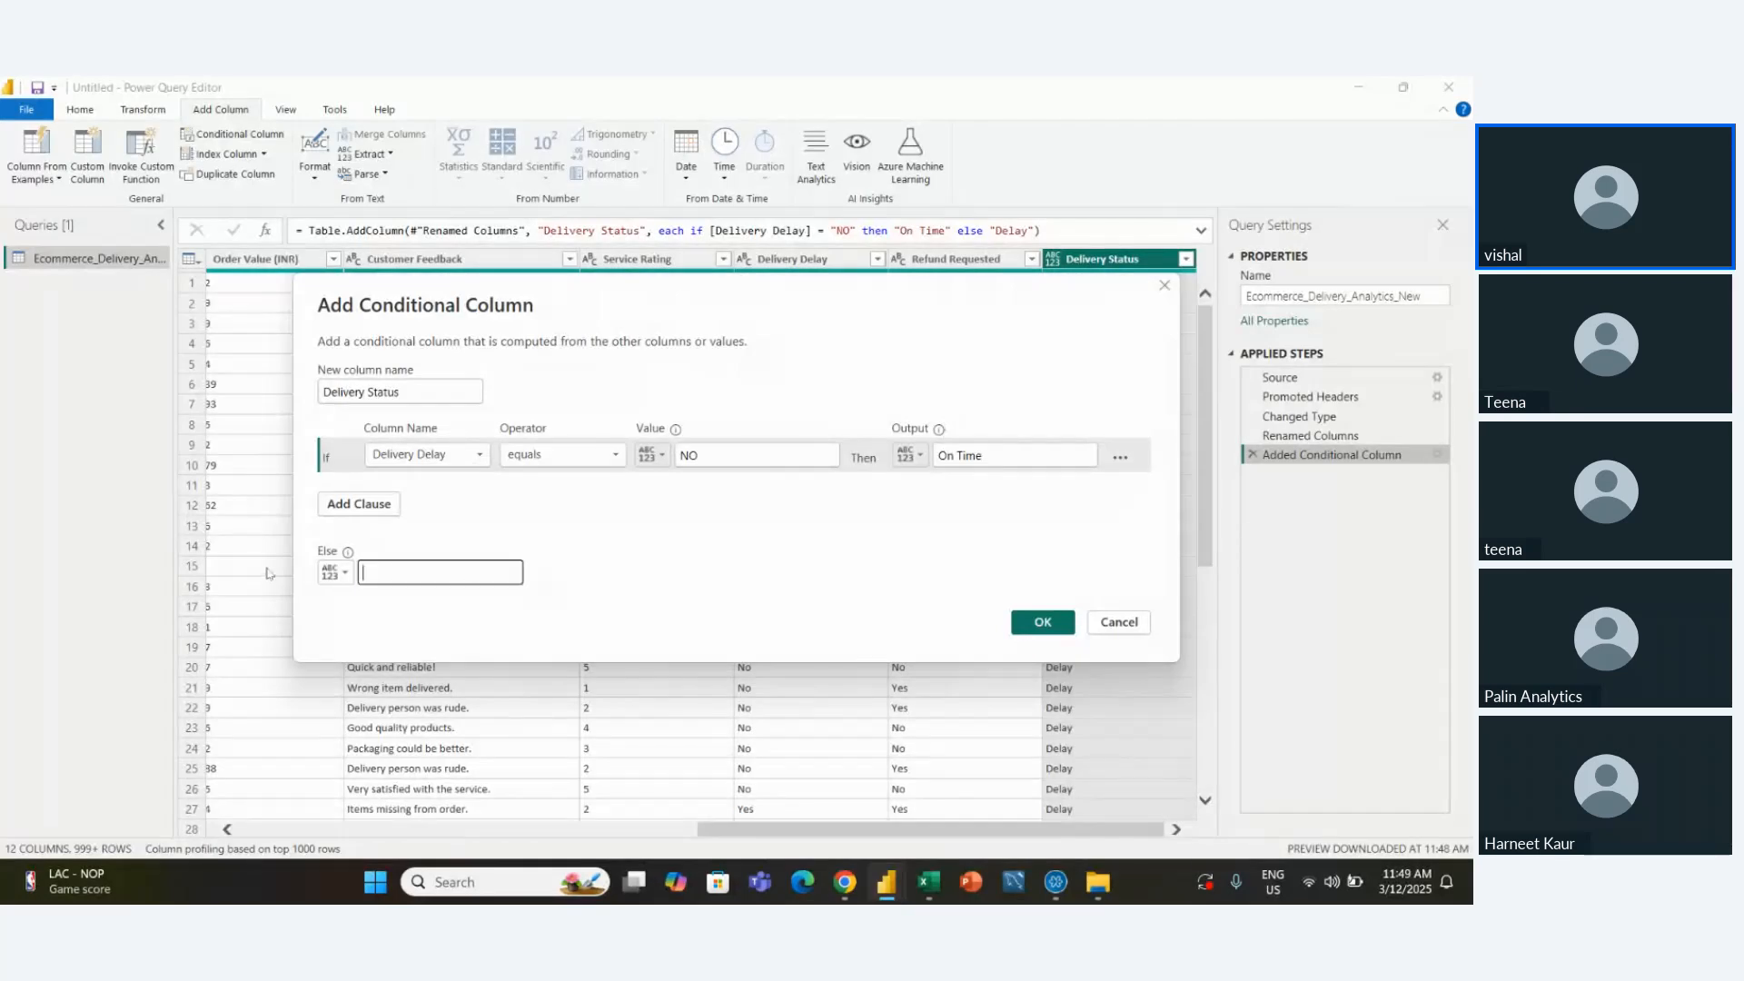
left_click(1043, 624)
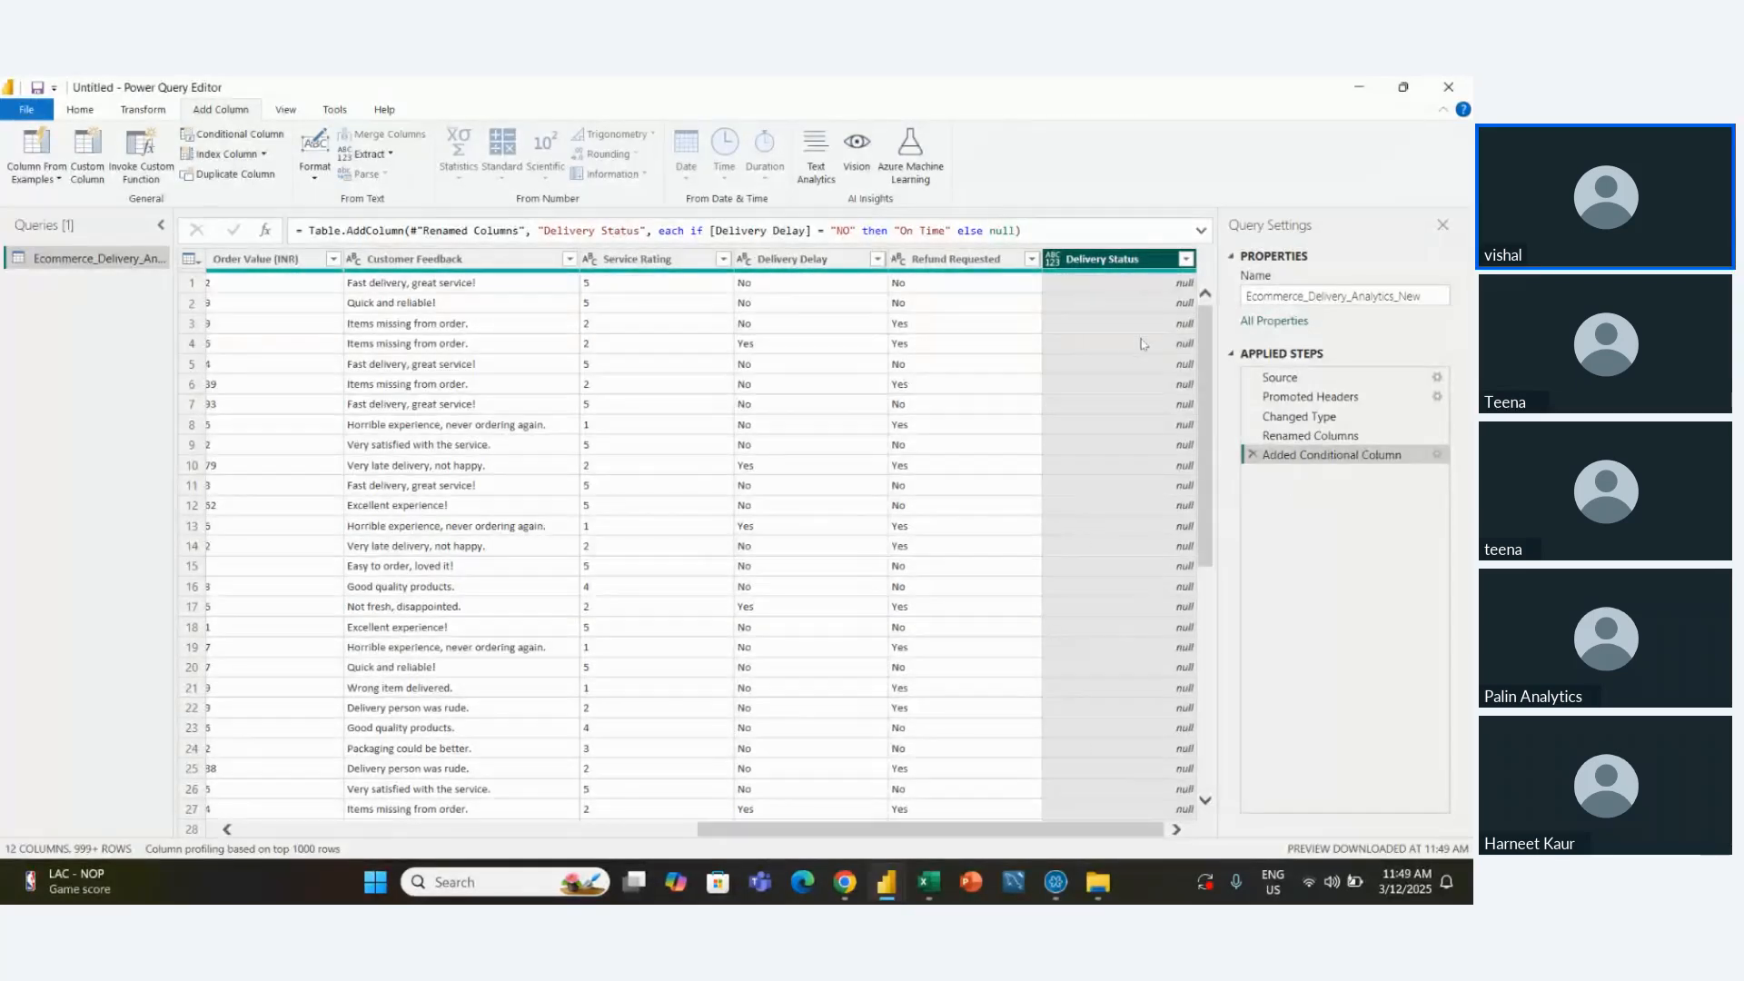
Reopen the Delivery Status conditional column and set its else value to Delay
double_click(1292, 452)
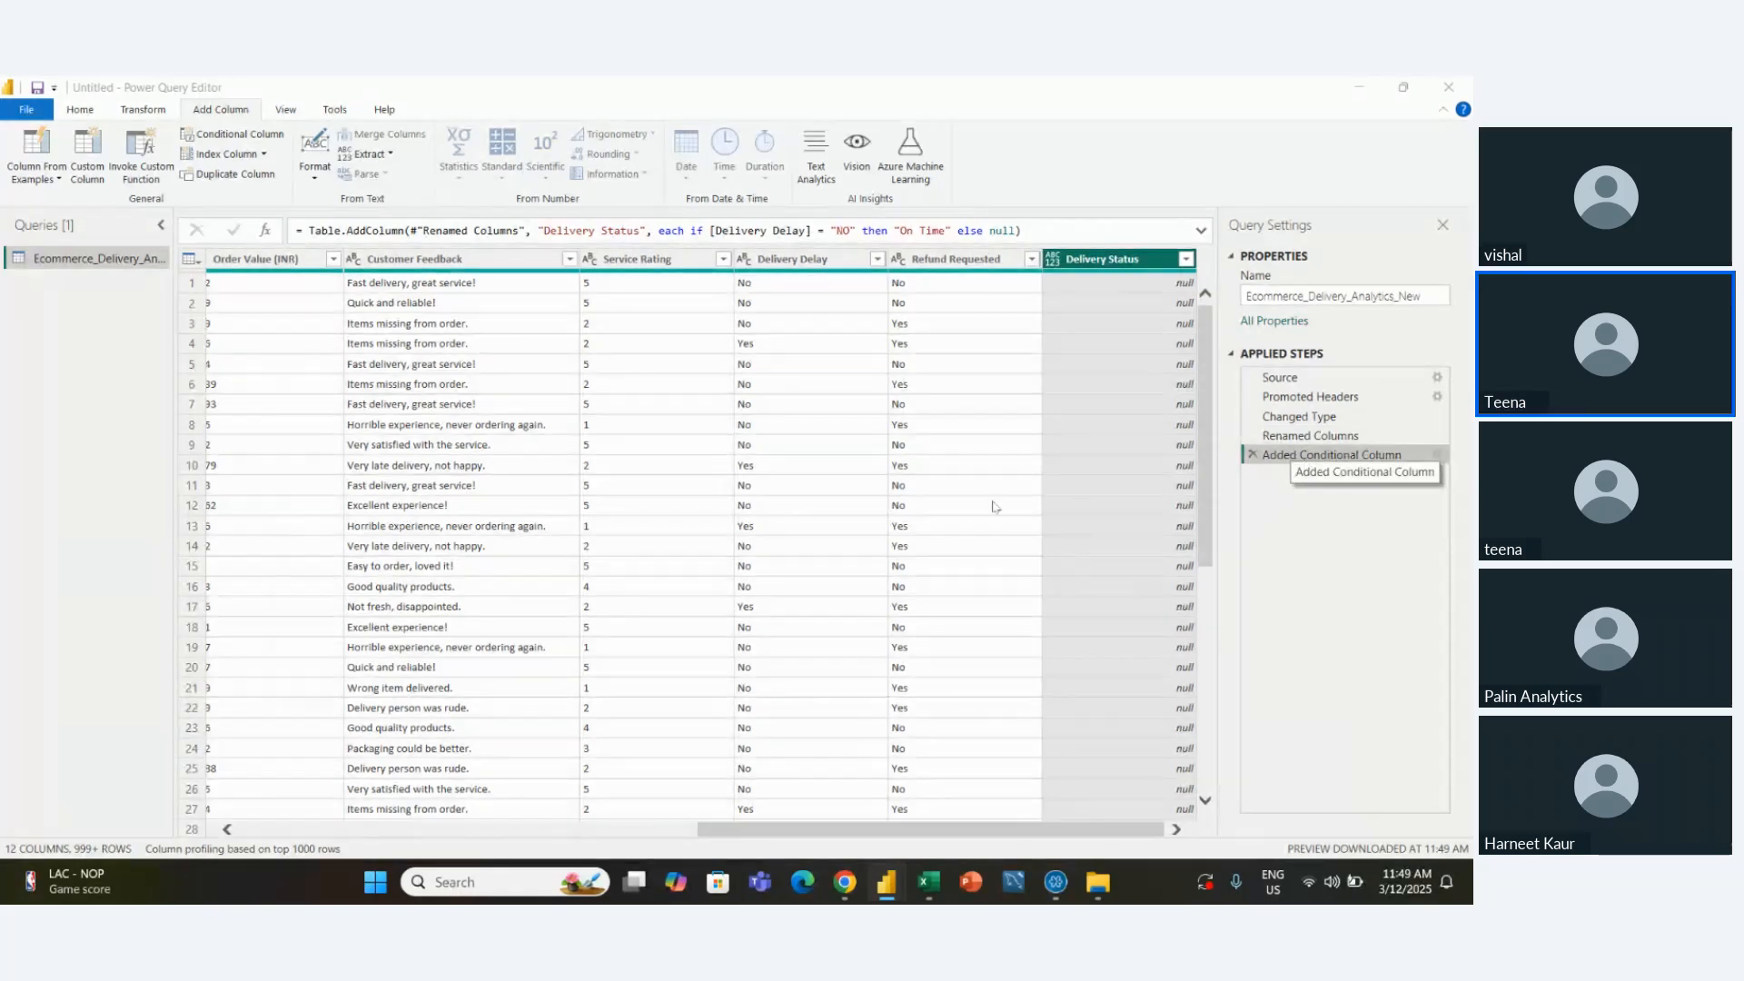
left_click_drag(441, 574, 303, 584)
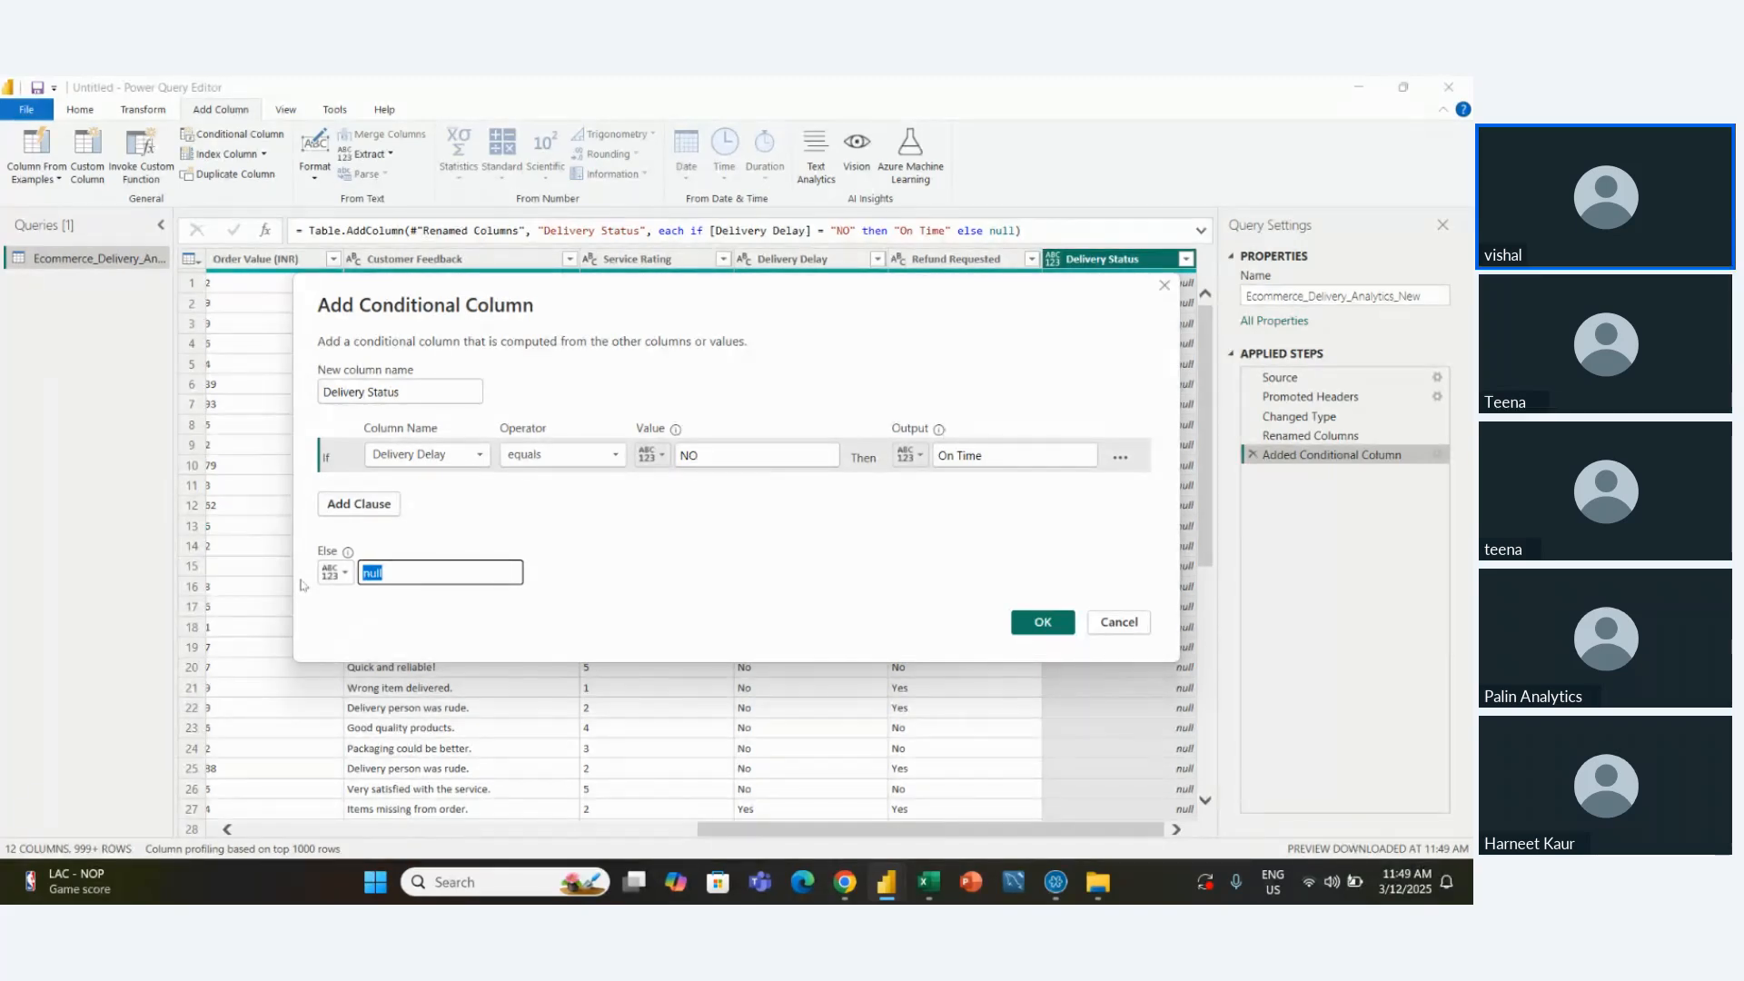
type("De")
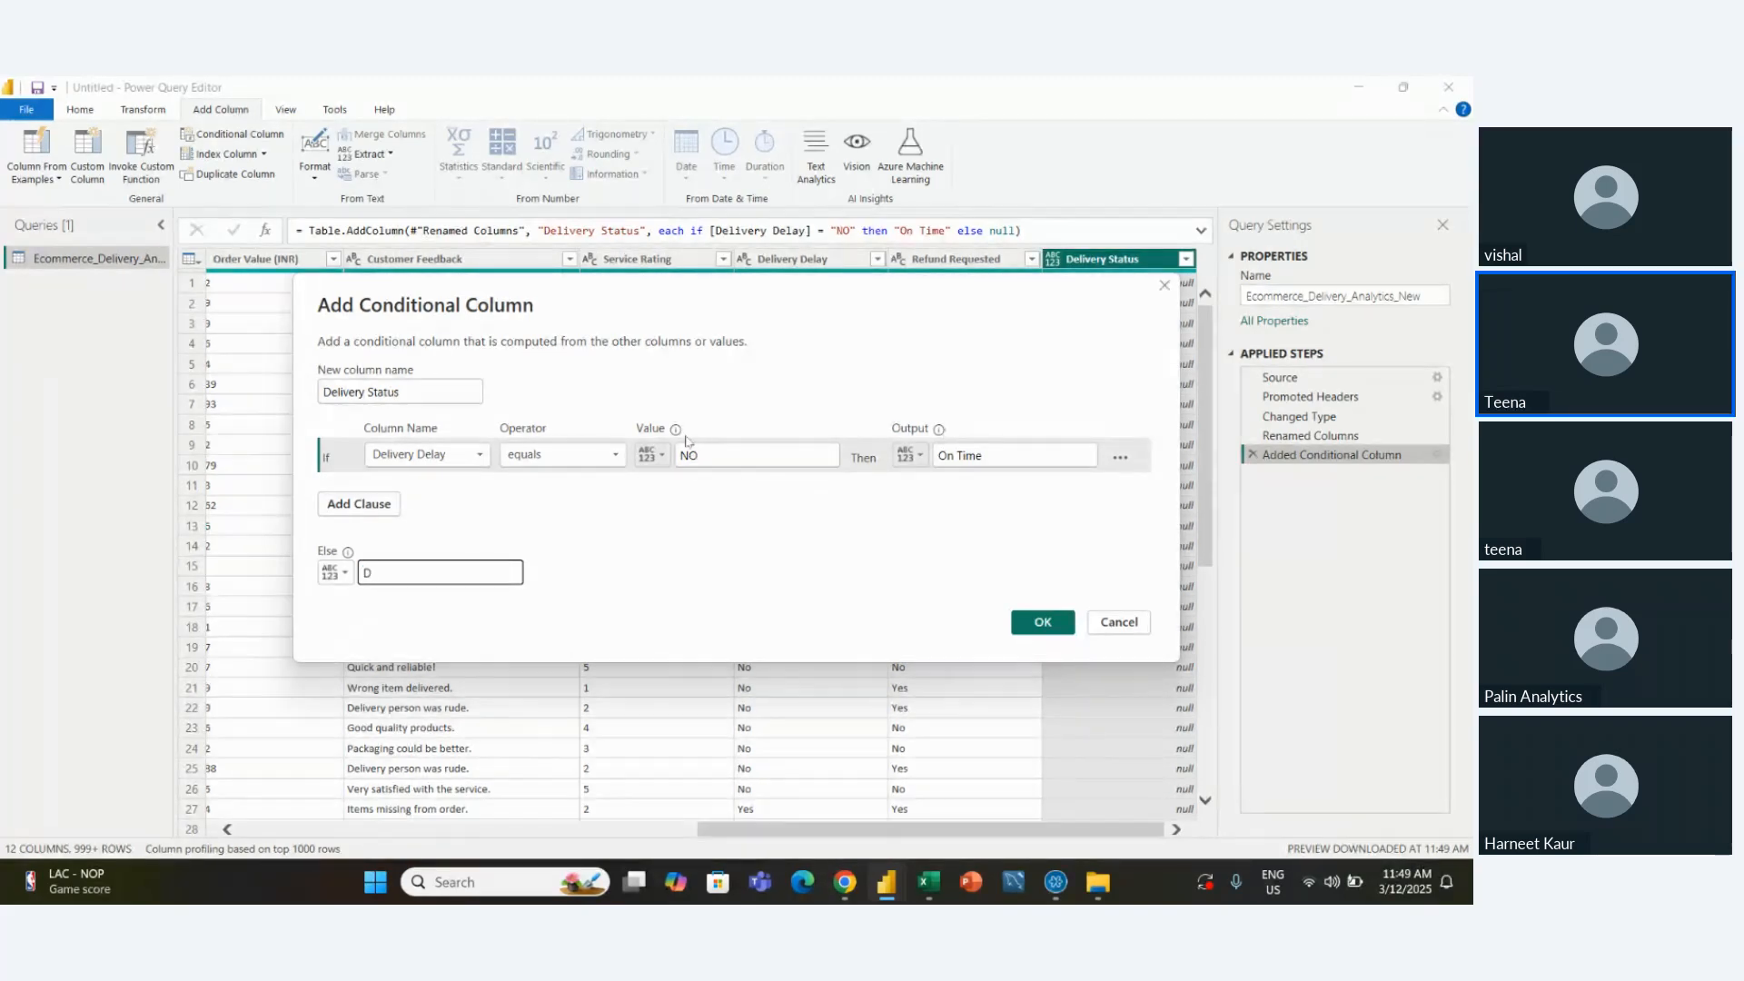
mouse_move(675, 437)
type("lay")
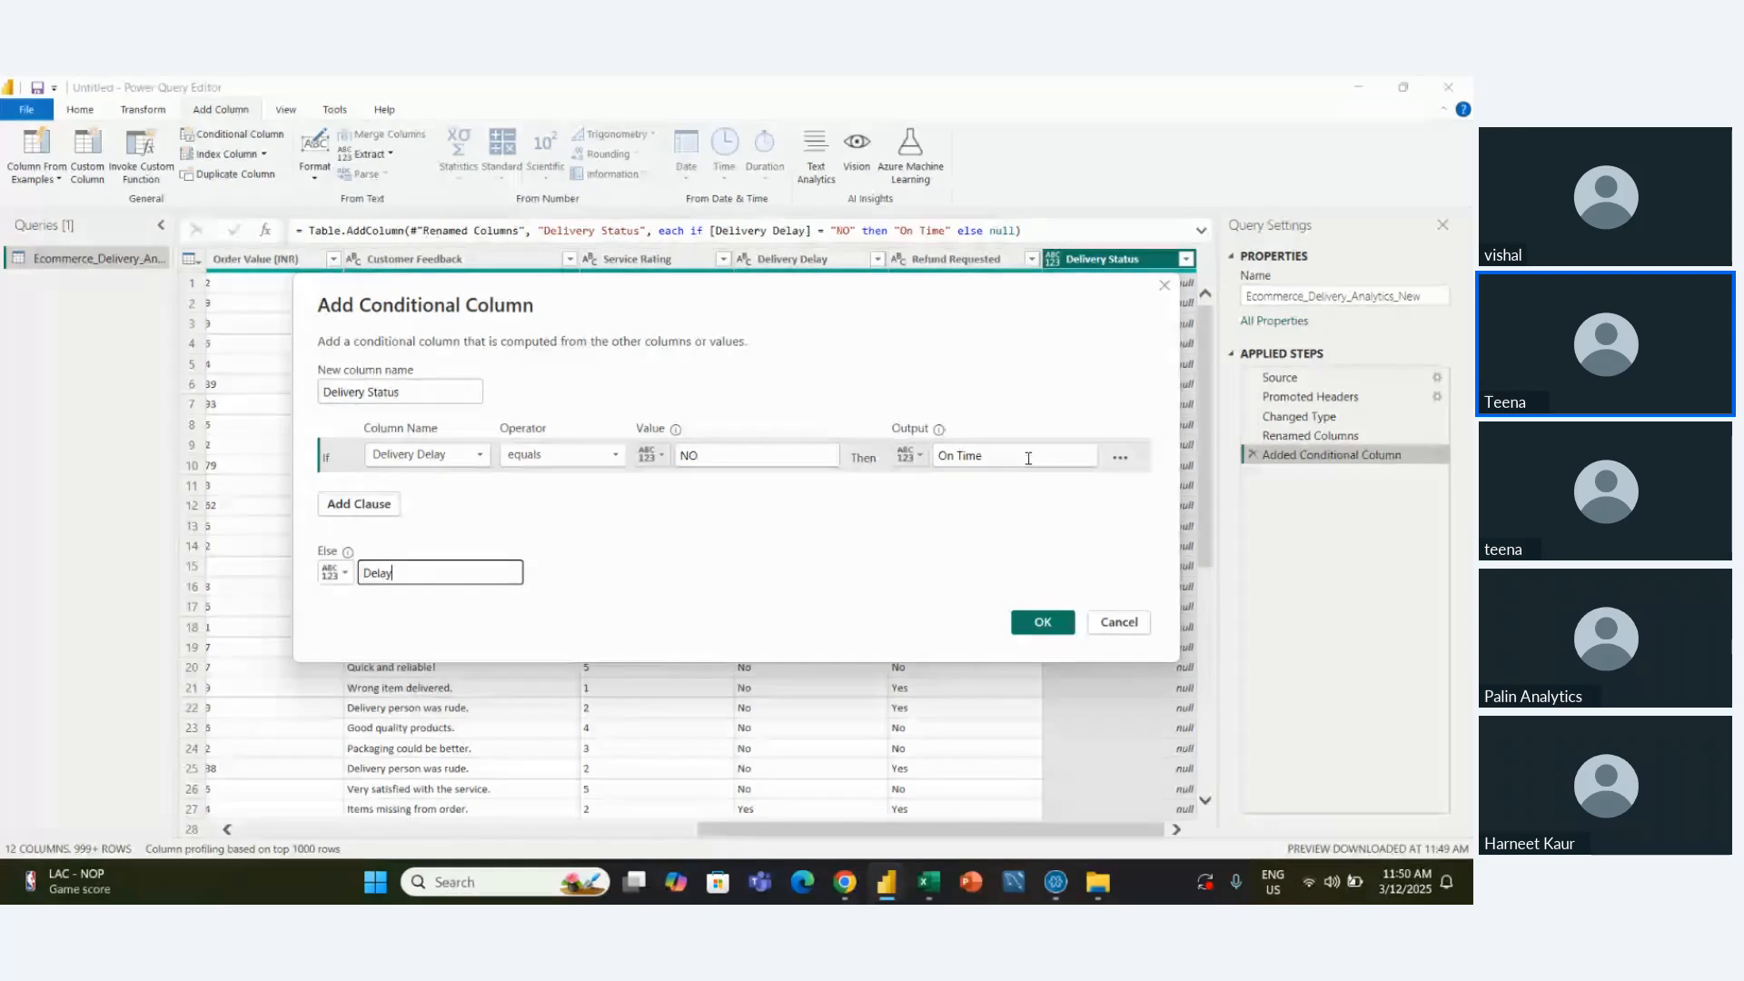
left_click(1121, 458)
left_click(1120, 459)
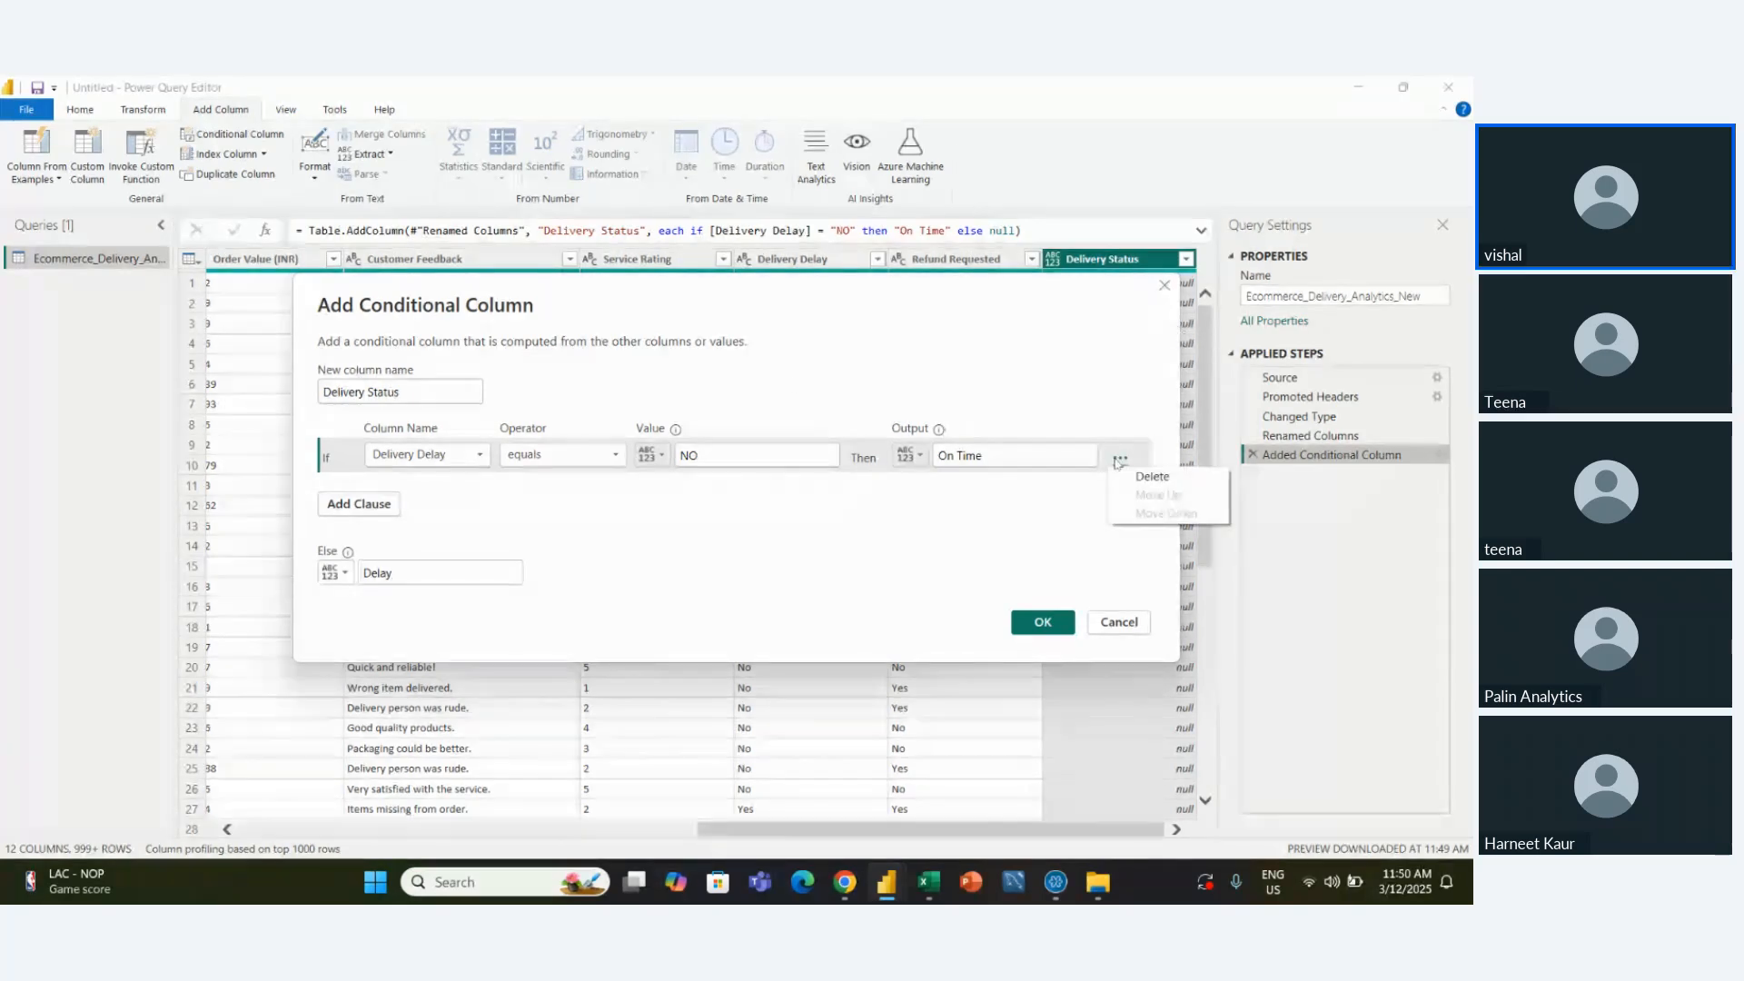
left_click(1058, 507)
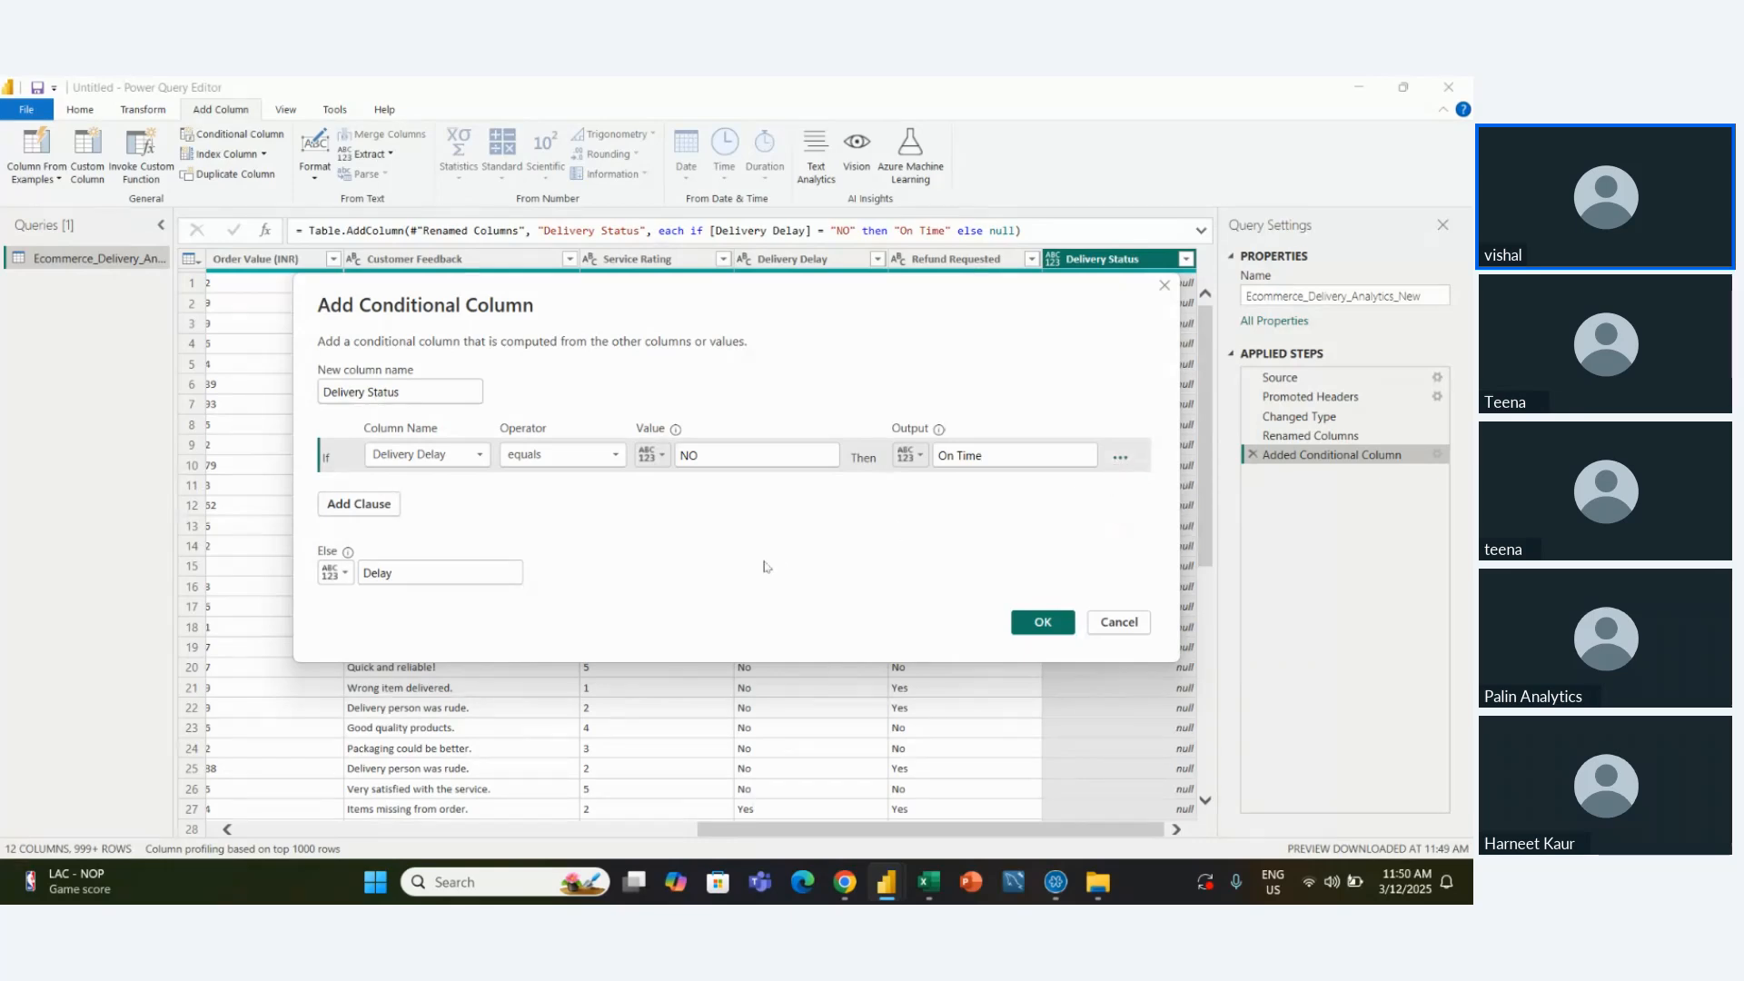
Try to add an else-if clause with Delivery Delay equals Yes, and discard the changes to the conditional column
left_click(373, 500)
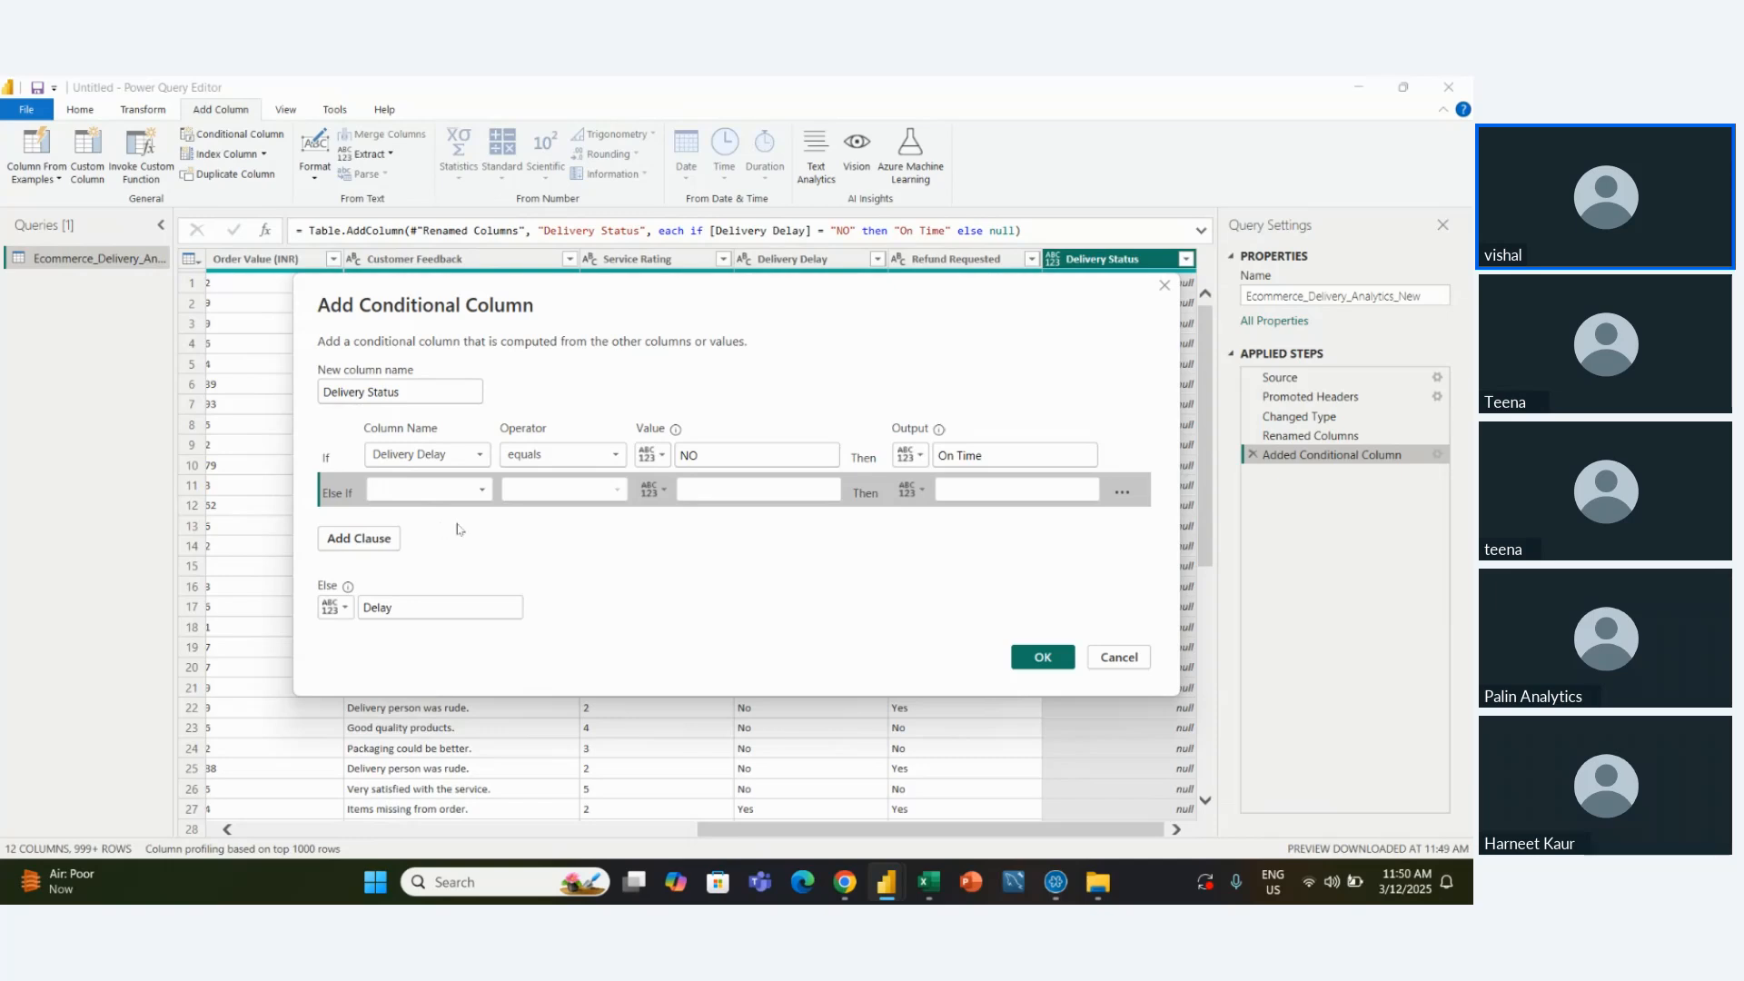
double_click(393, 615)
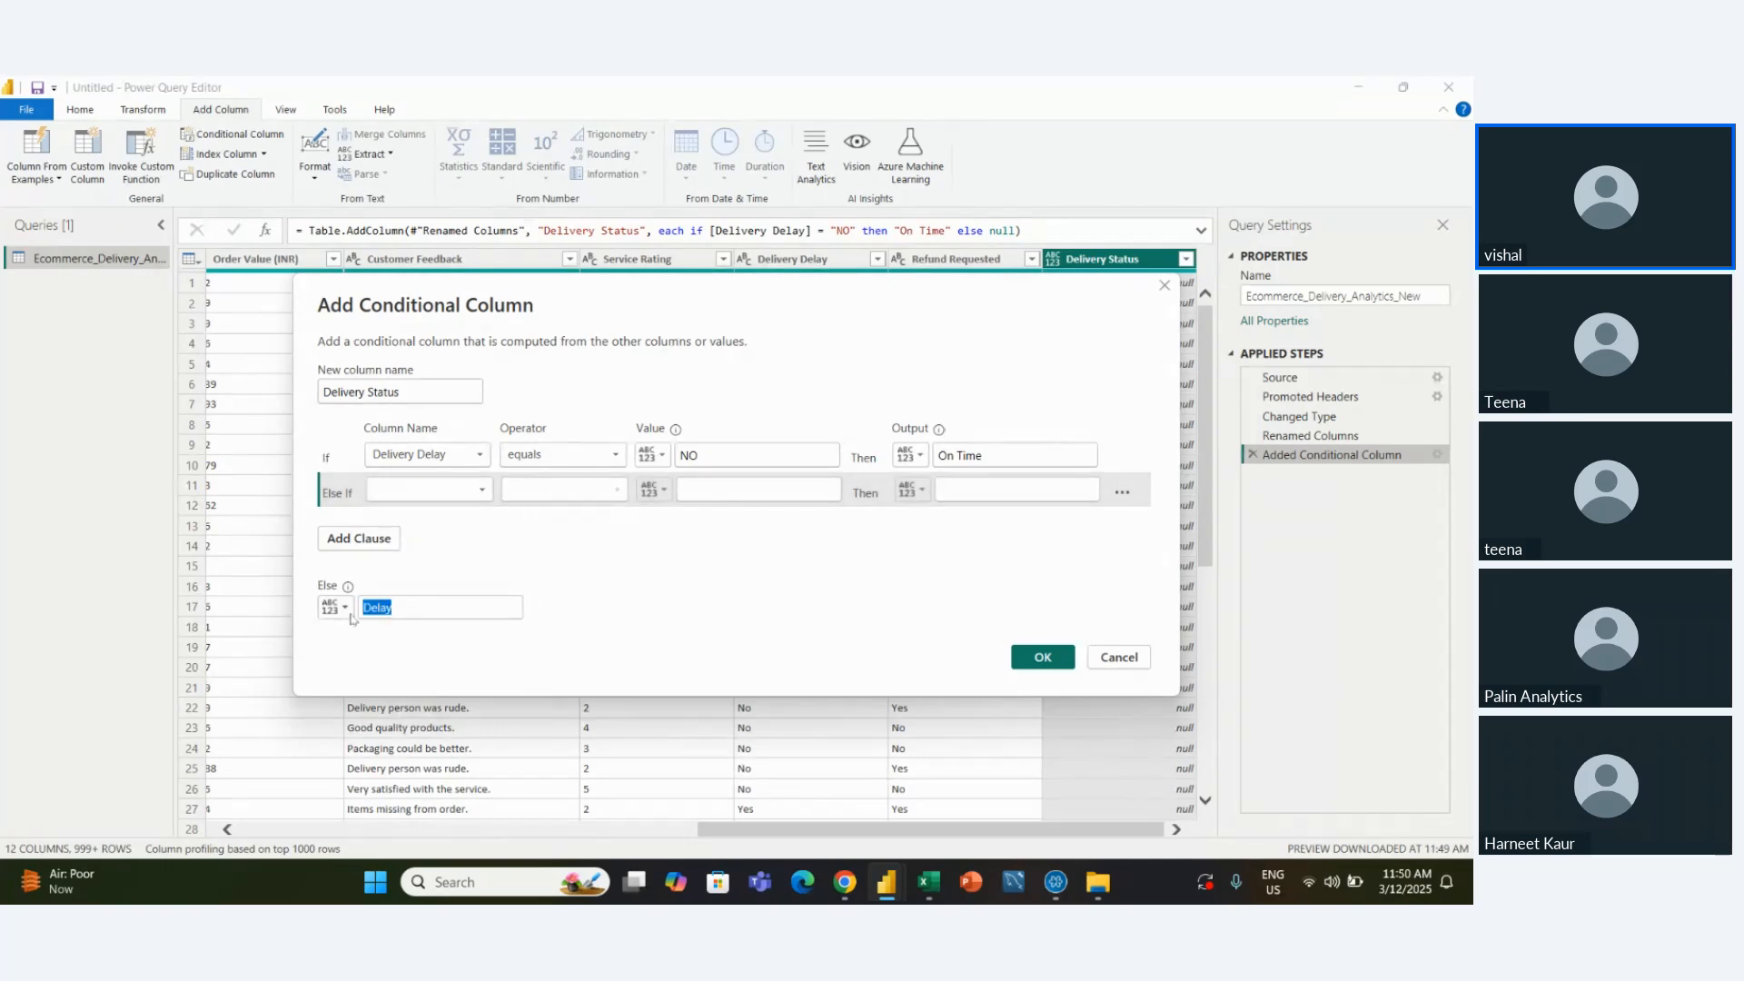
left_click(476, 492)
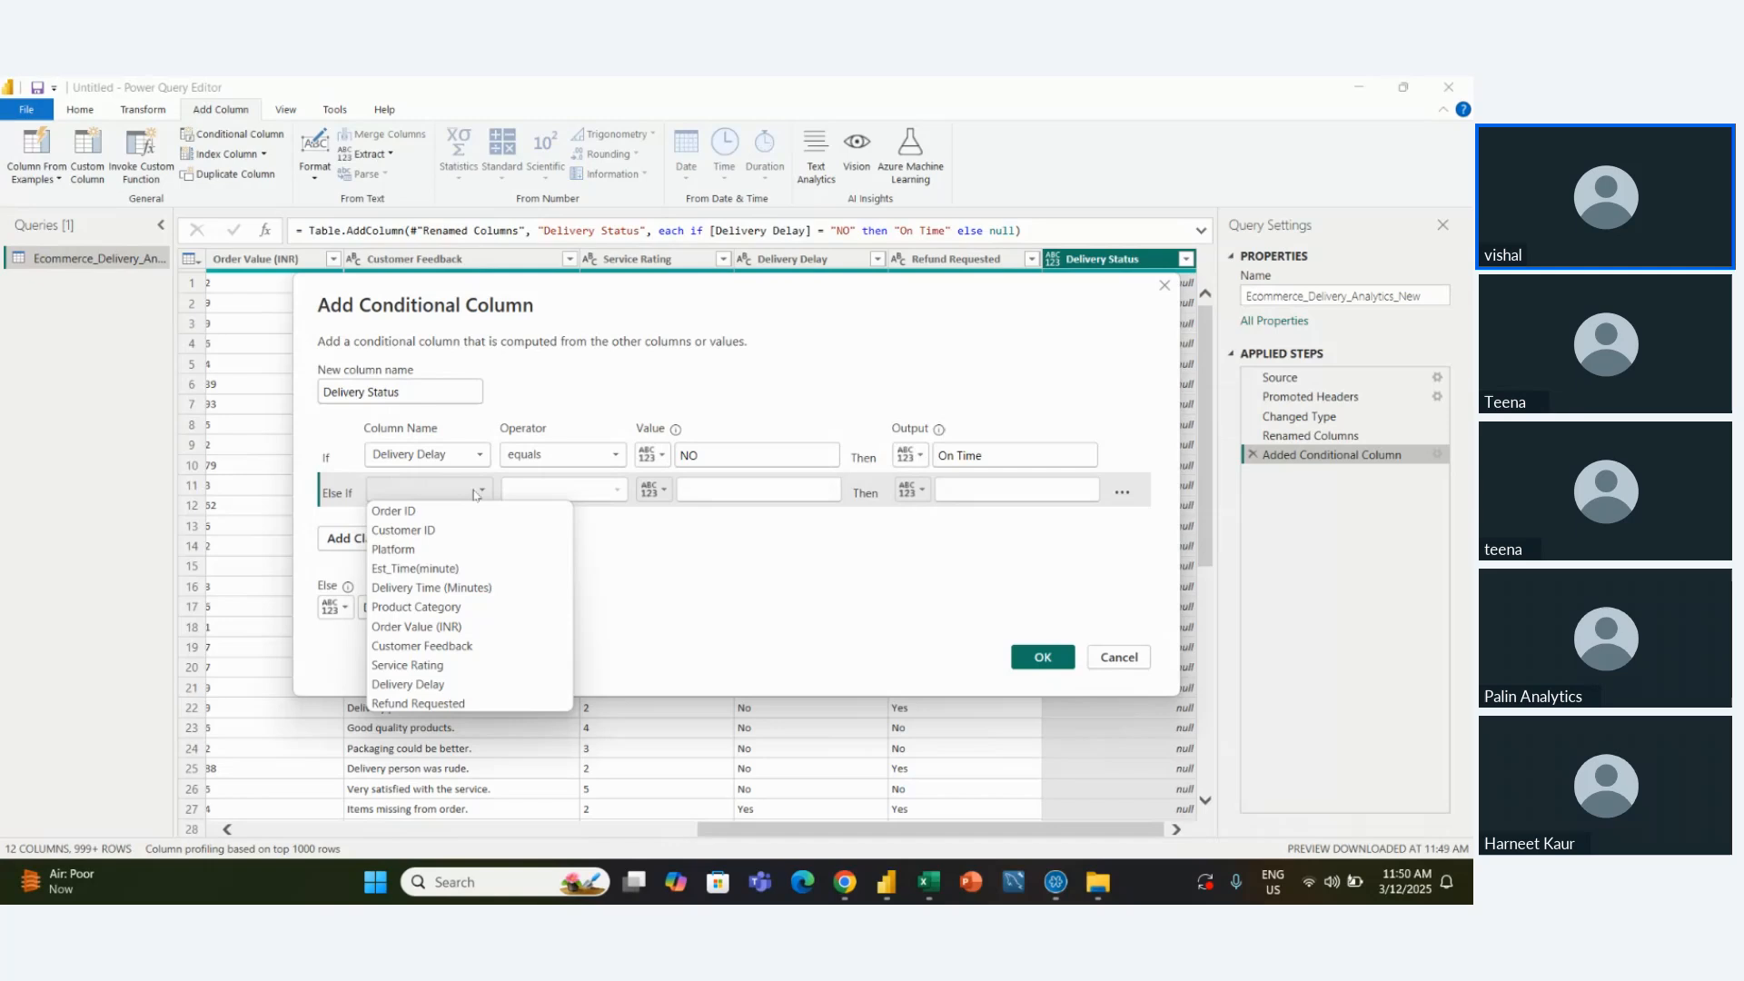
left_click(456, 685)
left_click(711, 489)
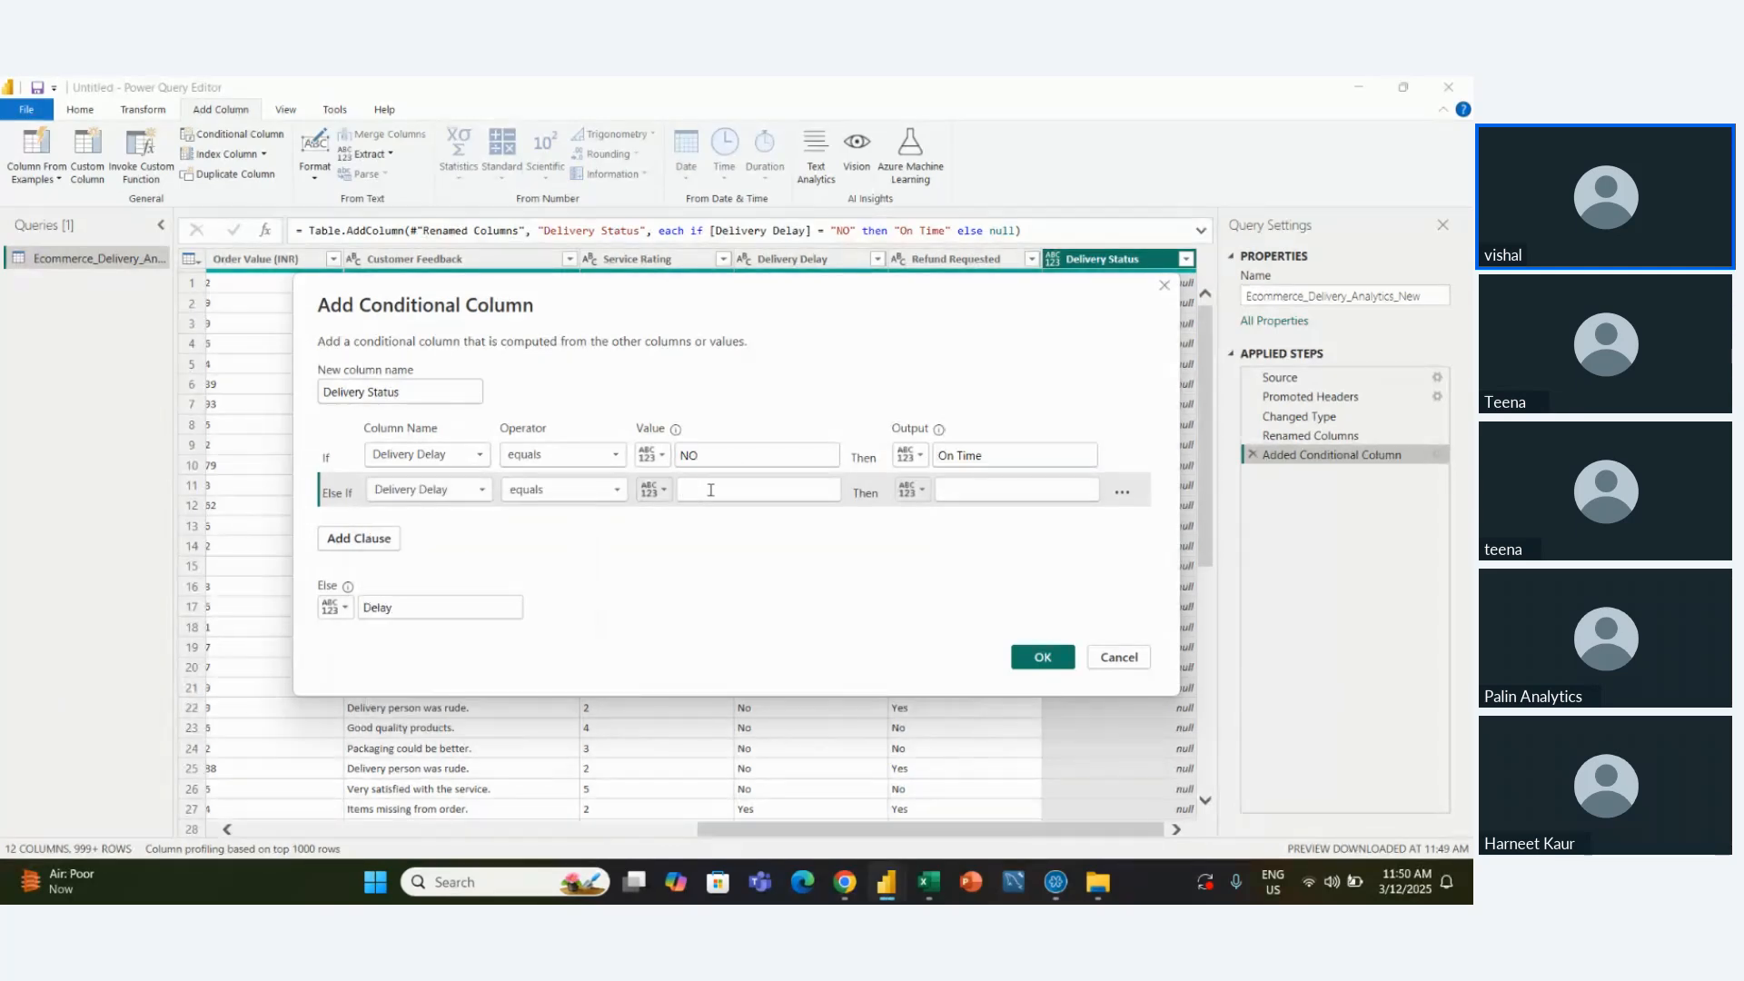
type("Ye")
key("BackSpace")
key("BackSpace")
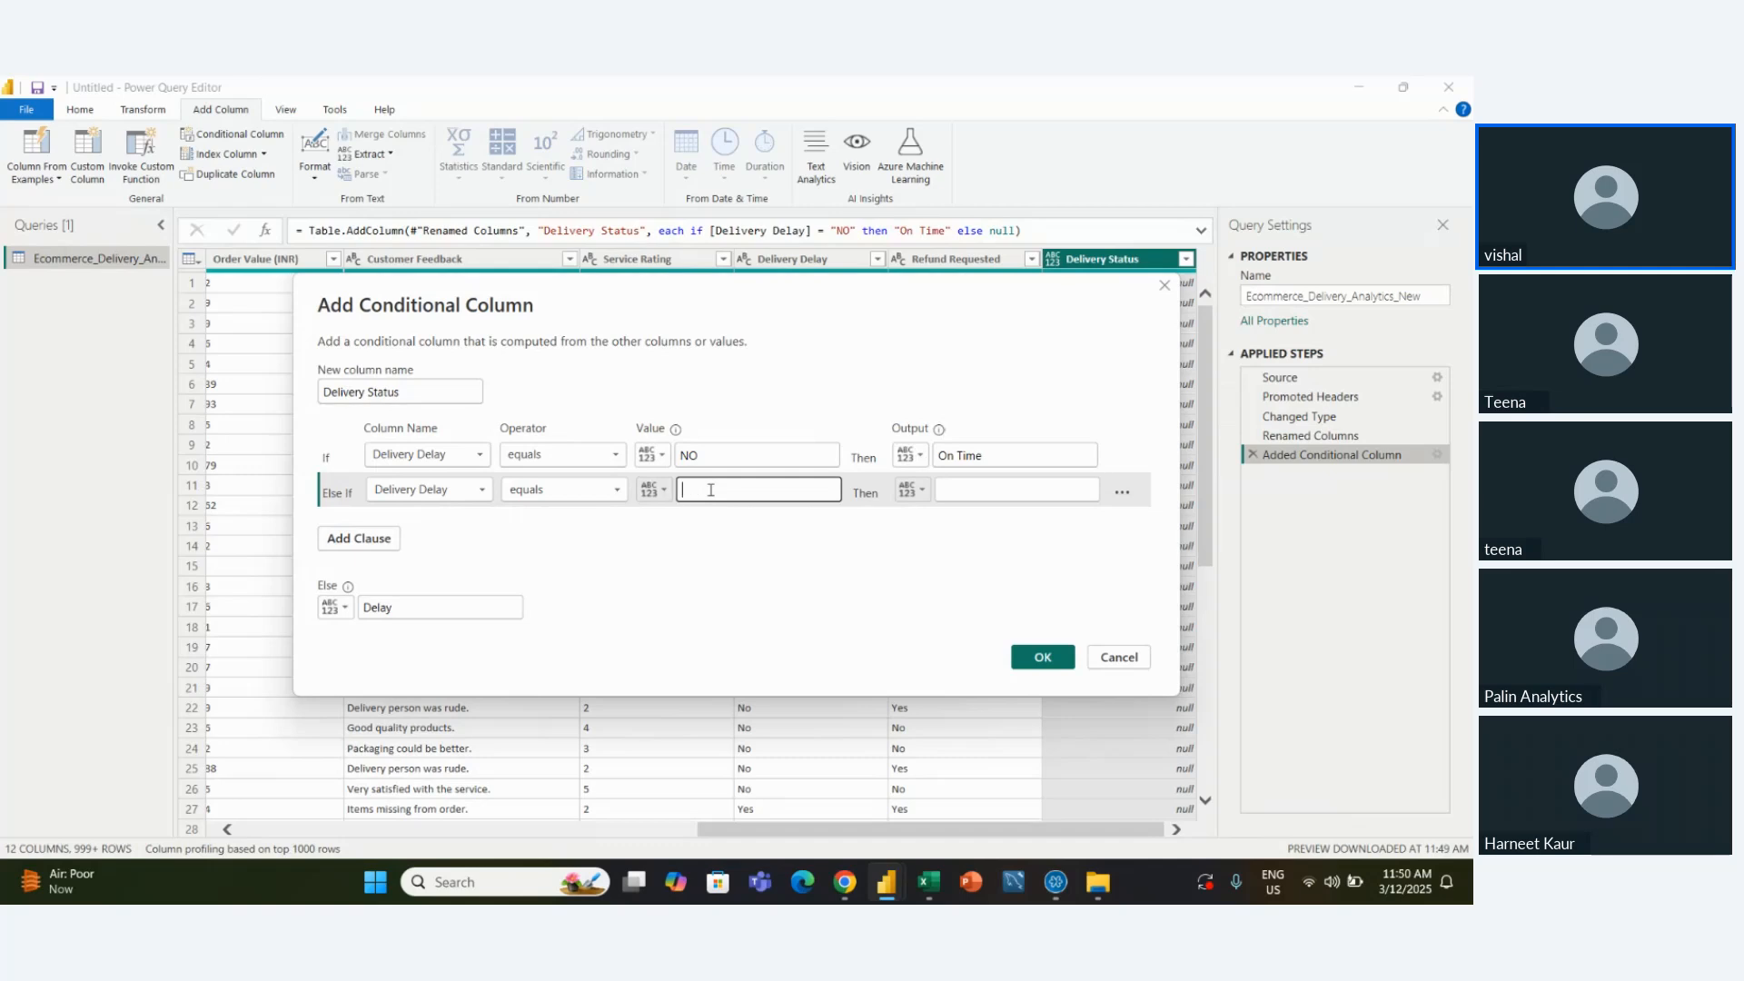
type("ye")
key("BackSpace")
key("BackSpace")
type("Yes")
left_click(1121, 656)
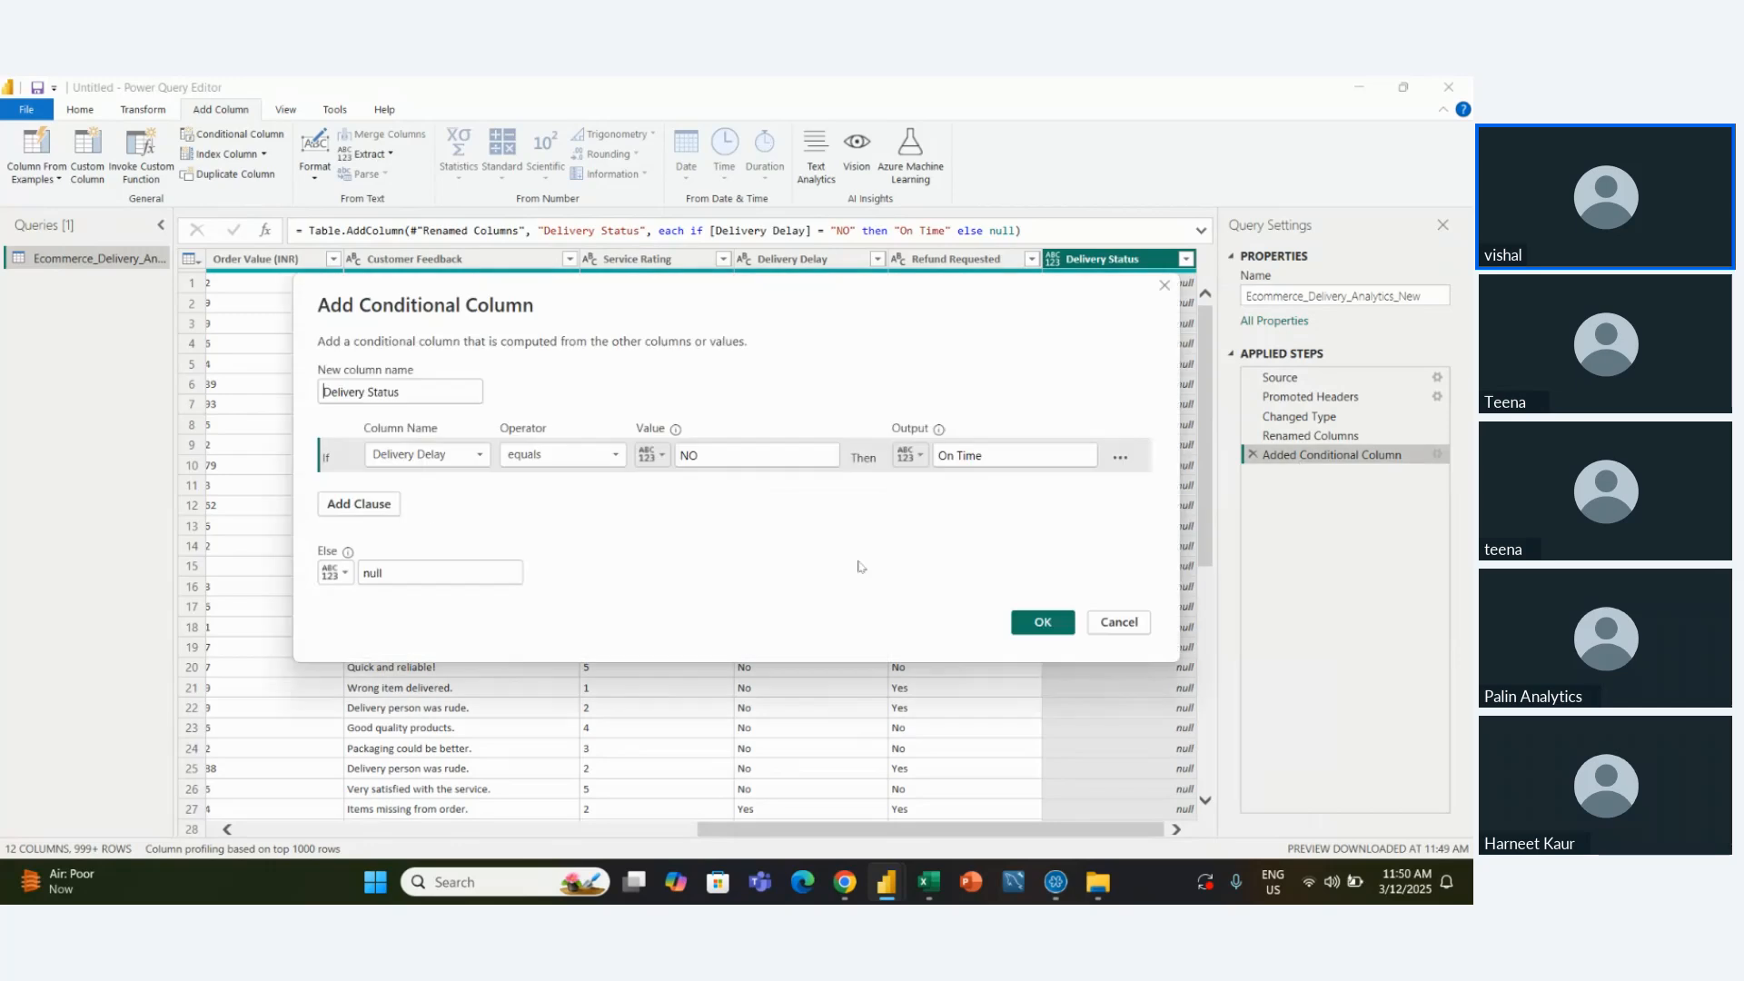
Correct the Delivery Delay comparison value to No, set the else value to Delay, and apply the conditional column
left_click(718, 456)
key("BackSpace")
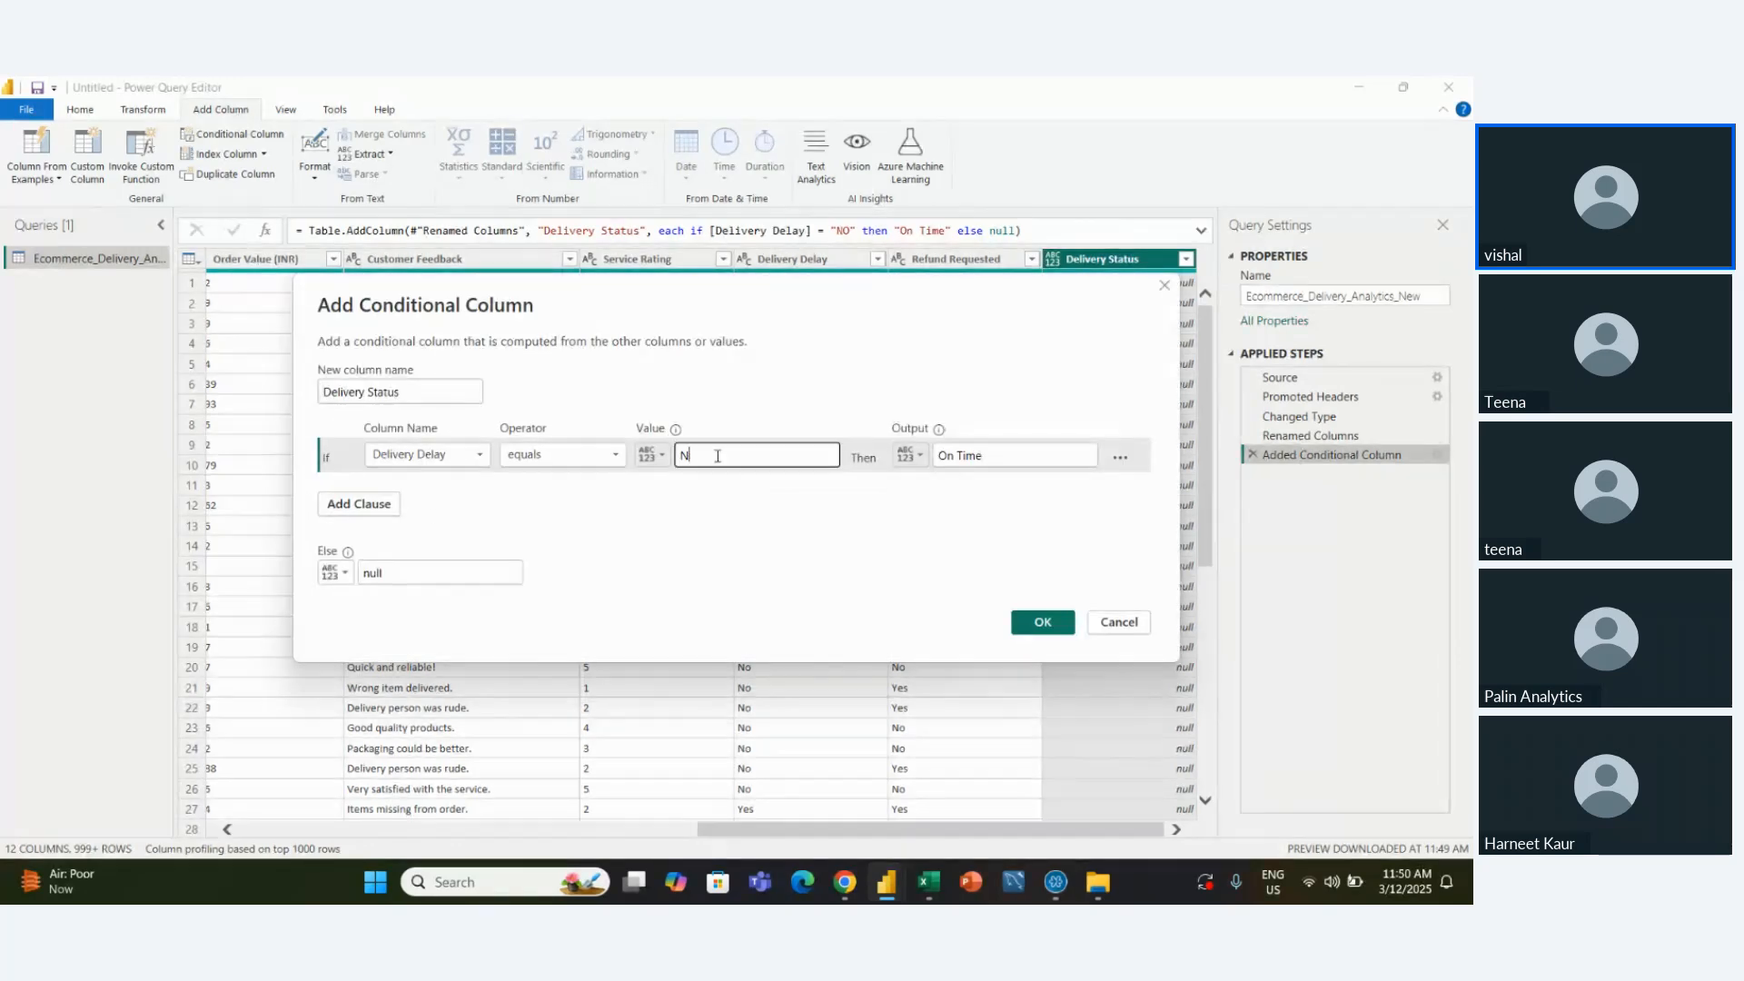
type("o")
double_click(450, 569)
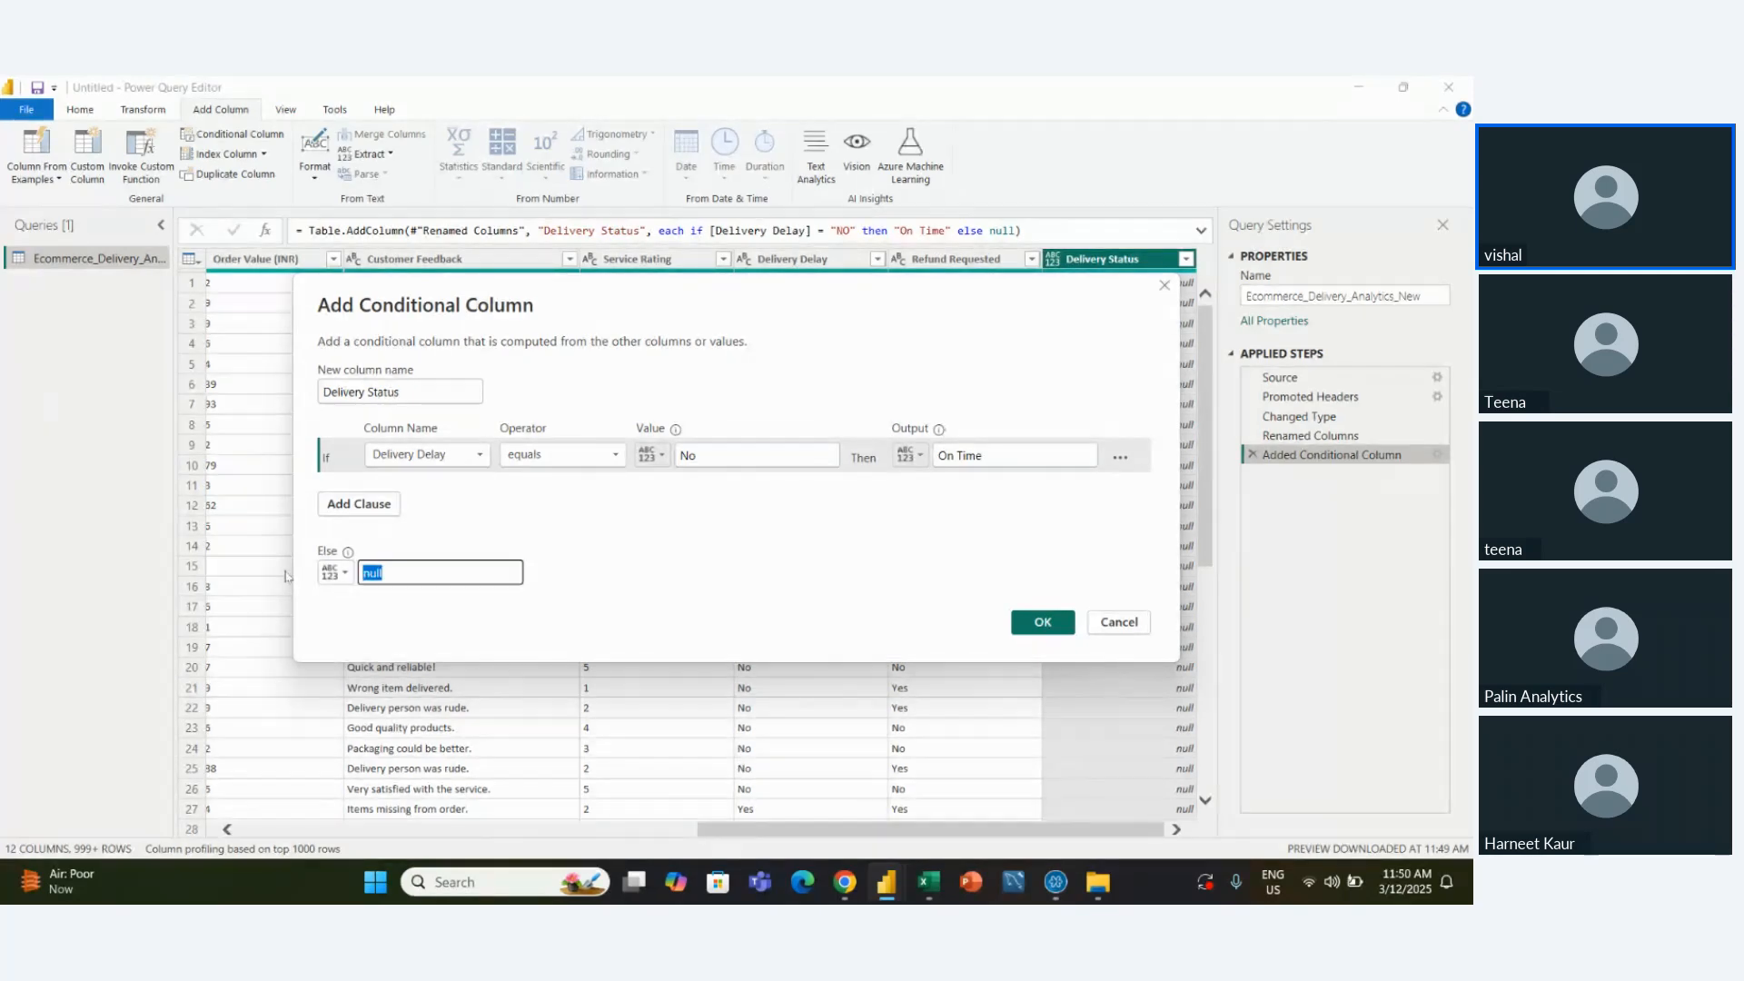
type("Delay")
left_click(1041, 623)
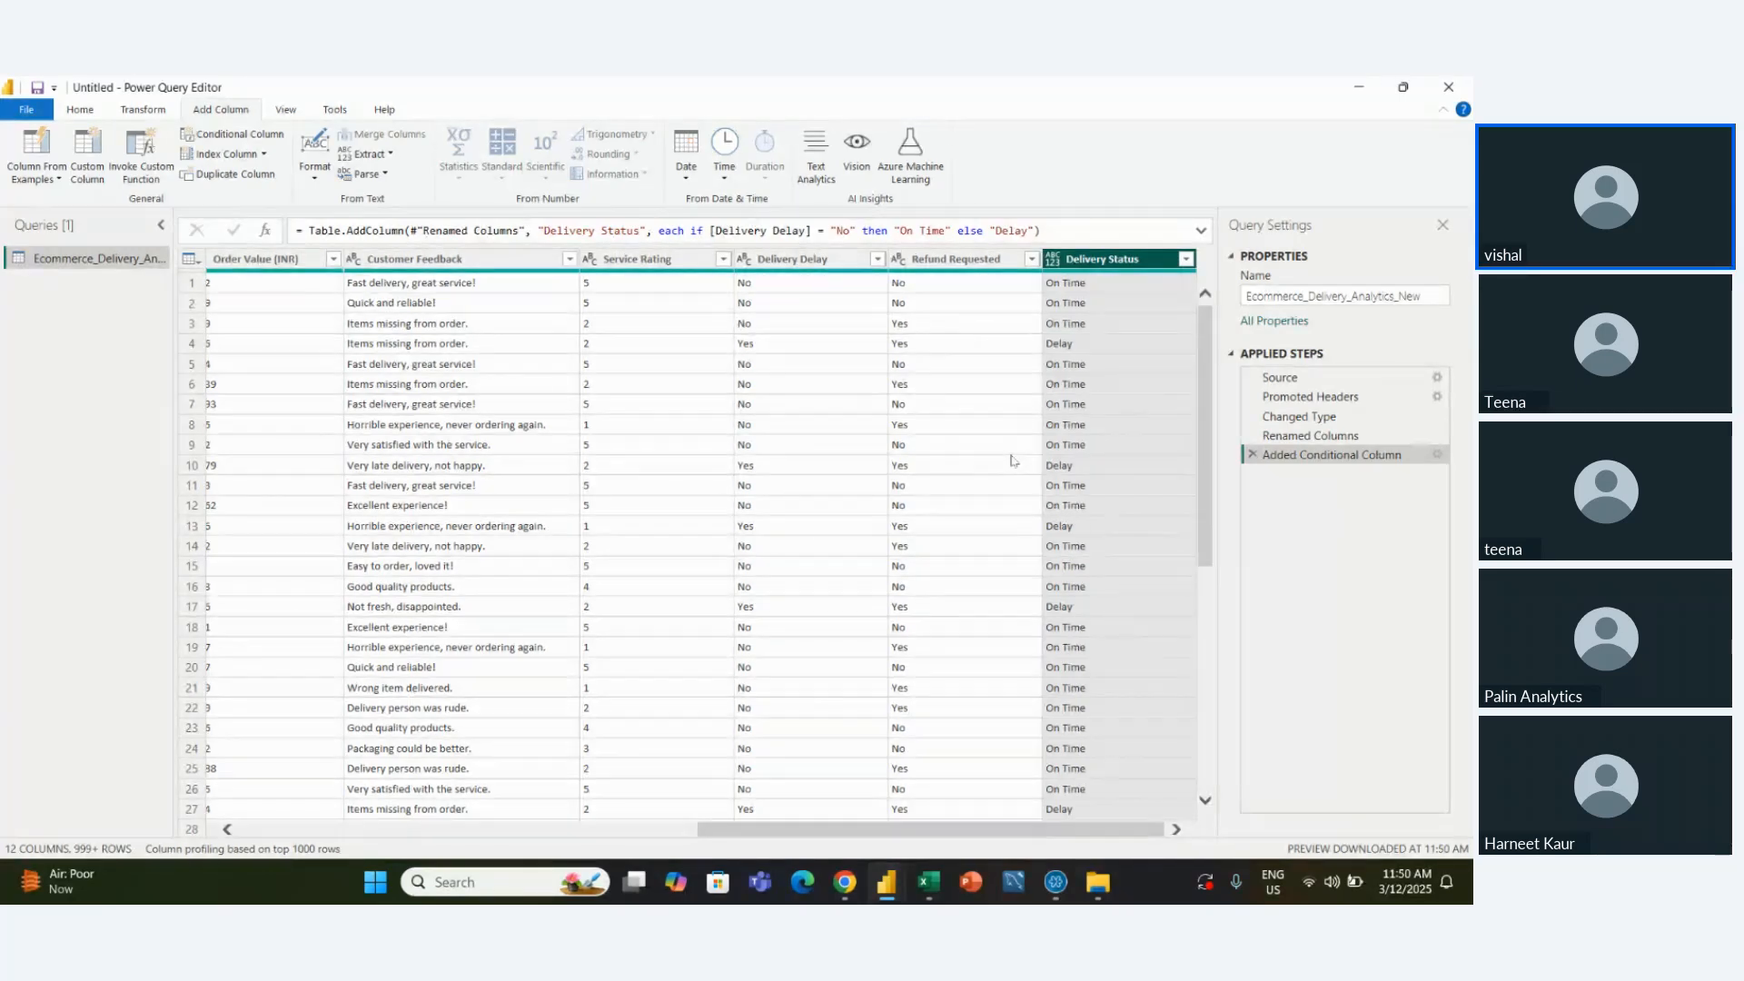
double_click(1317, 456)
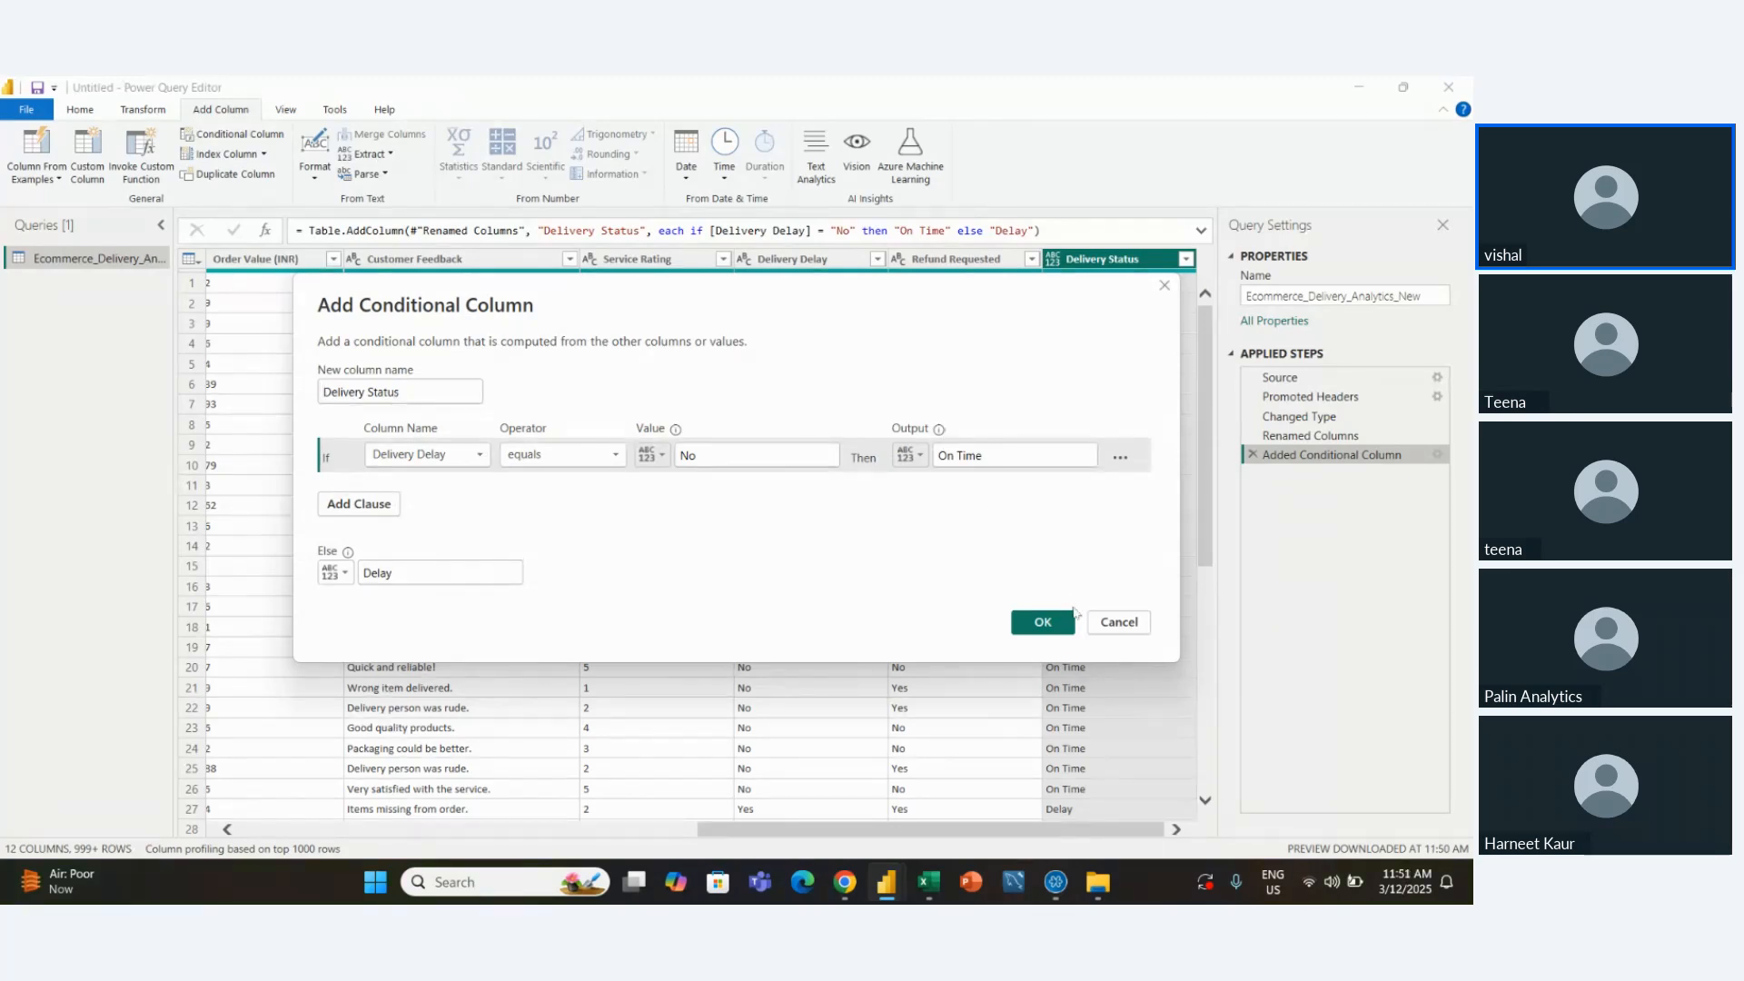
left_click(1120, 621)
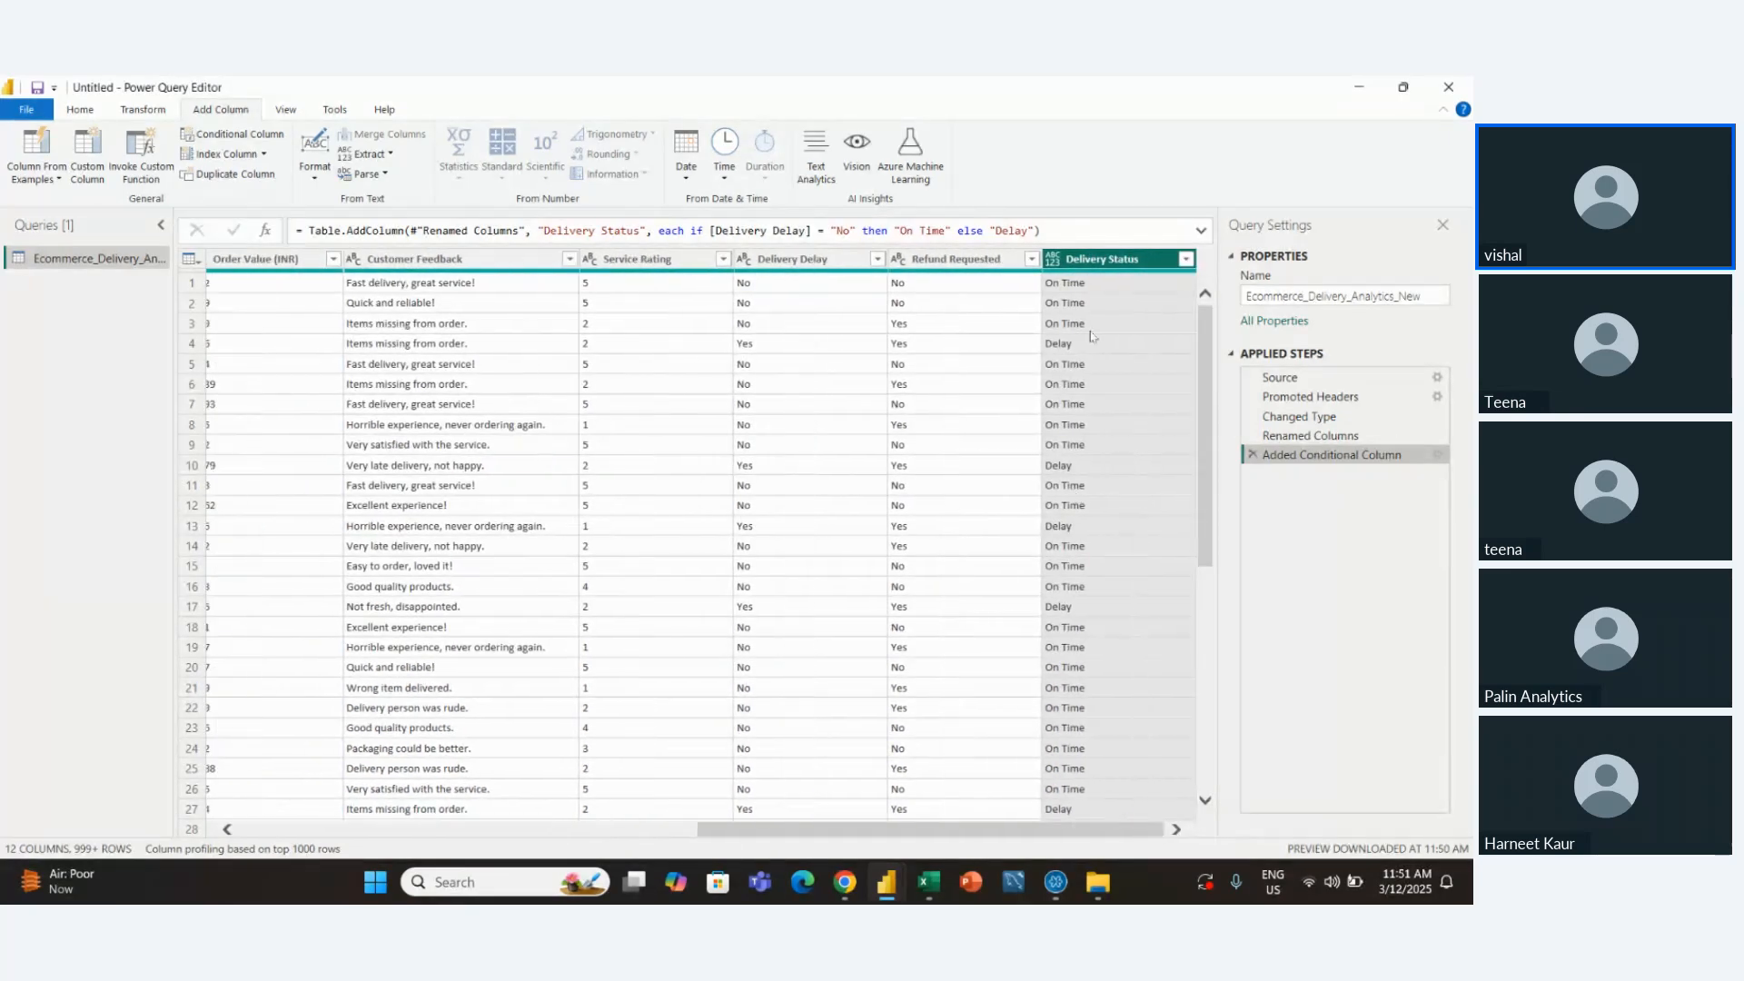
Automatically detect the data type of the Delivery Status column
left_click(1054, 259)
left_click(136, 110)
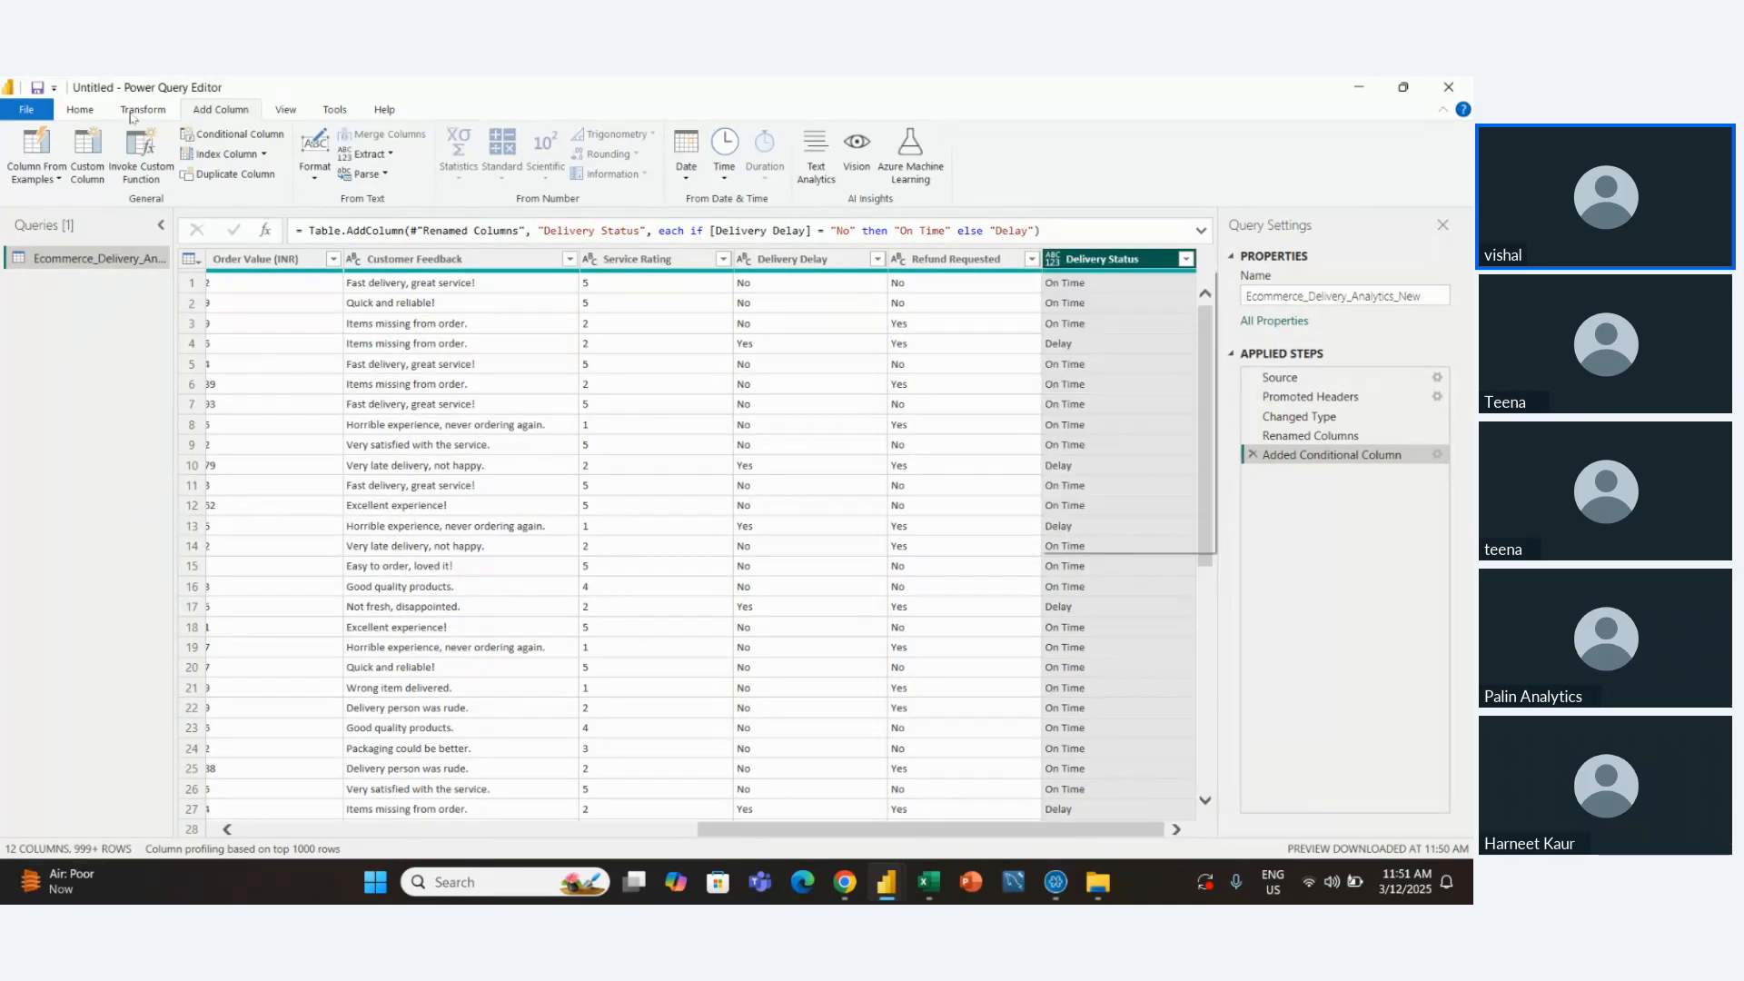
left_click(251, 154)
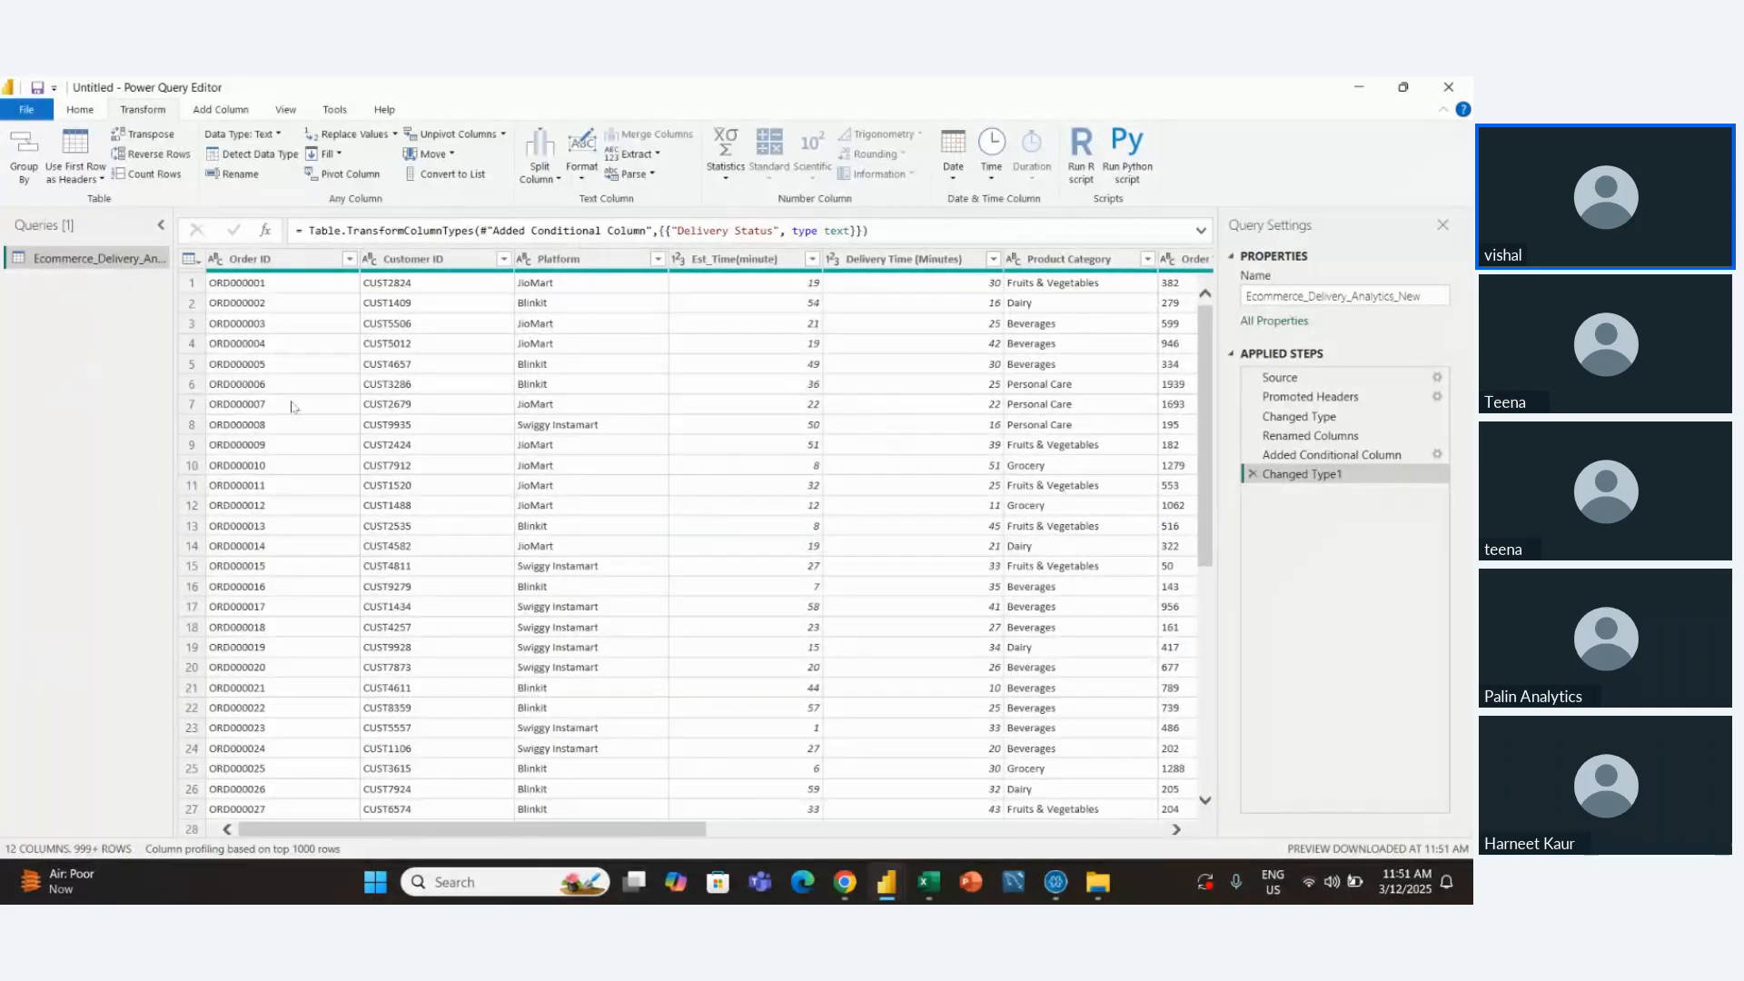
left_click(264, 259)
left_click(408, 261)
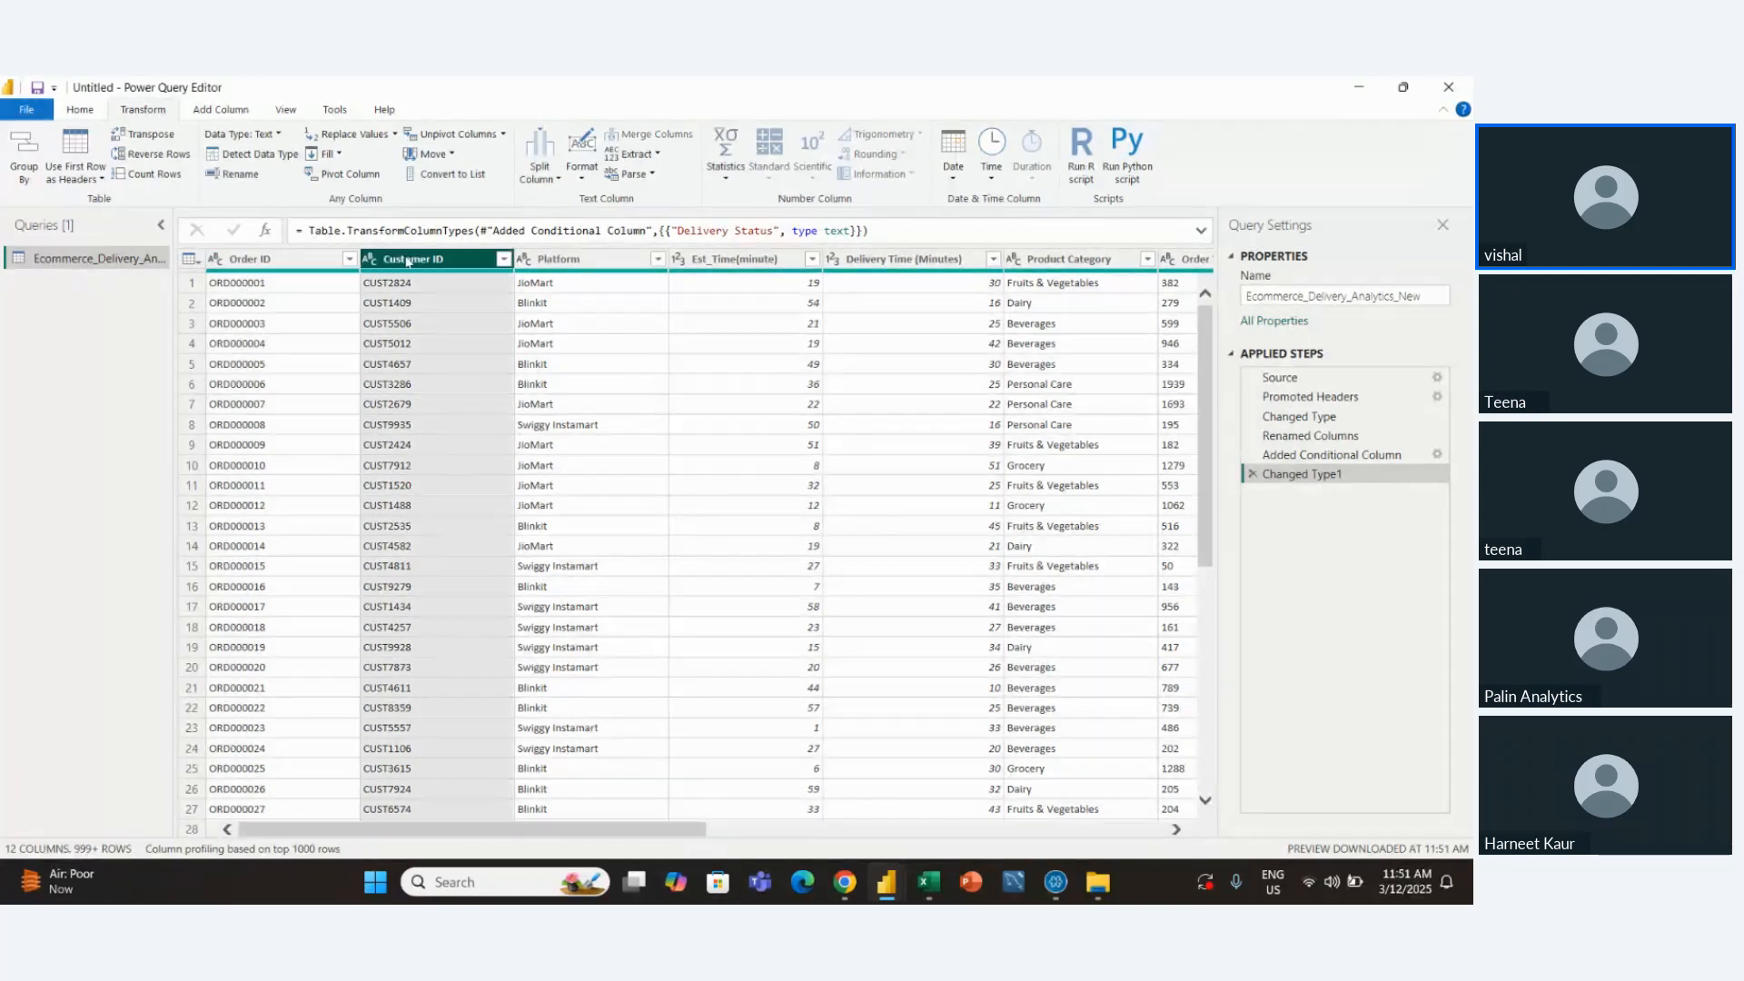
left_click(581, 260)
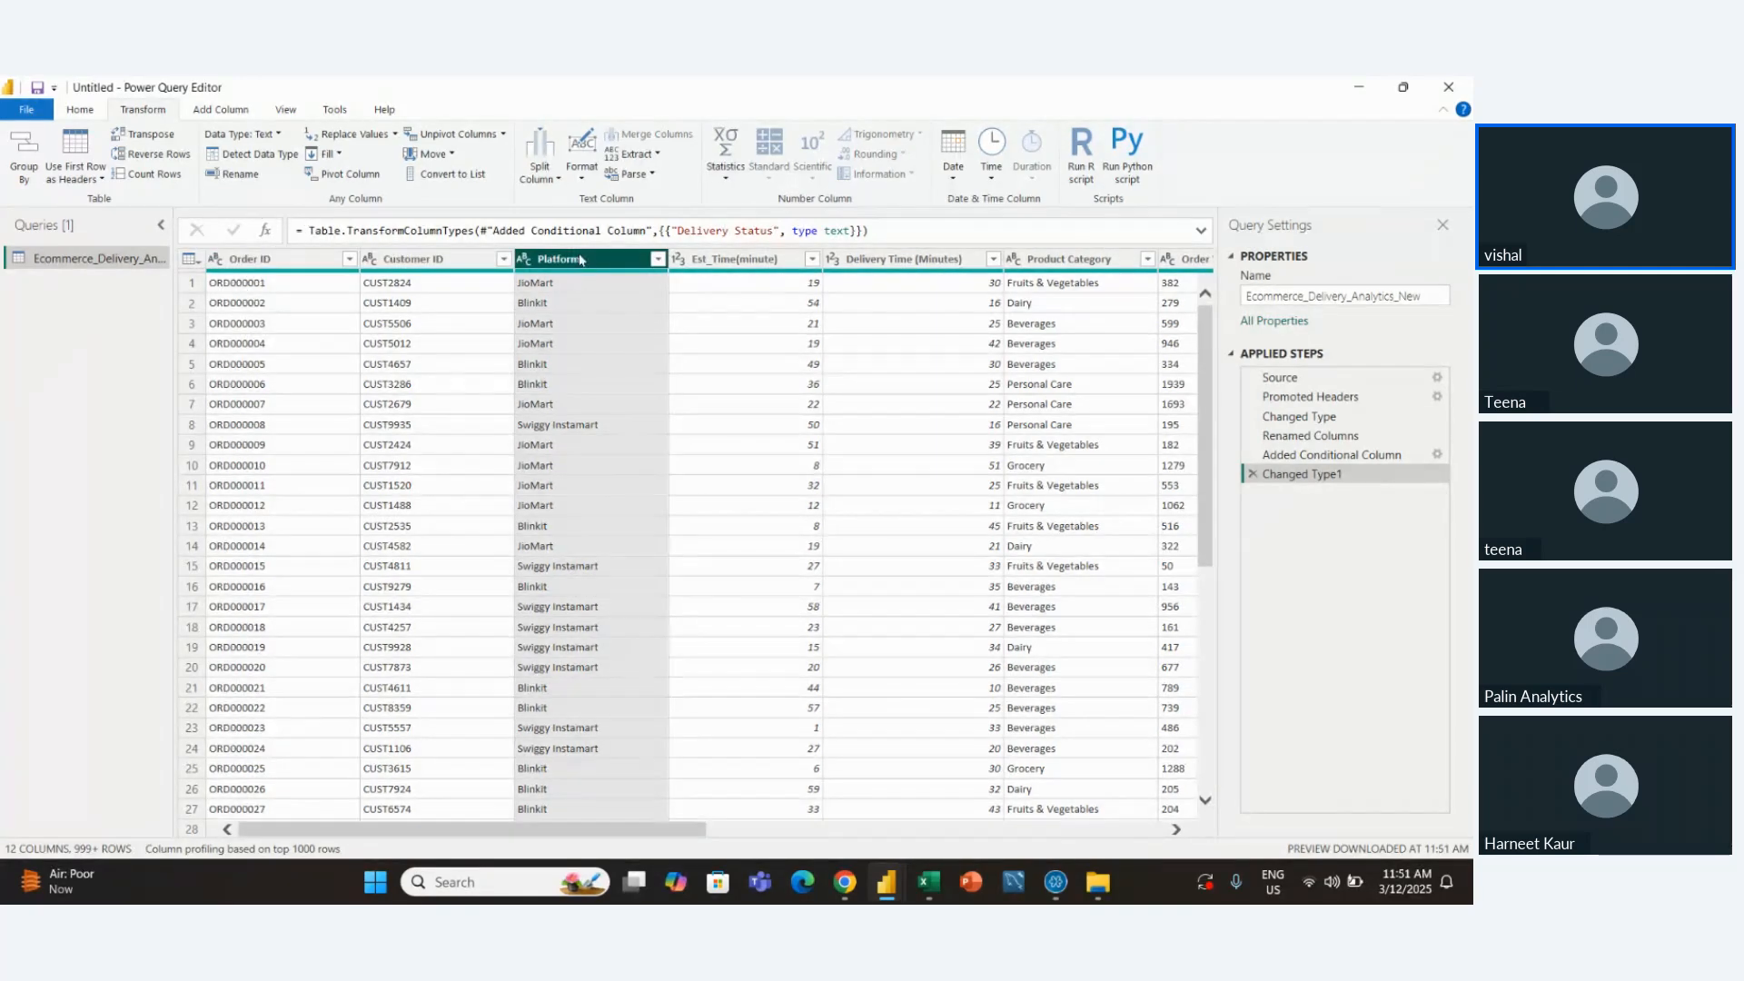
left_click(242, 260)
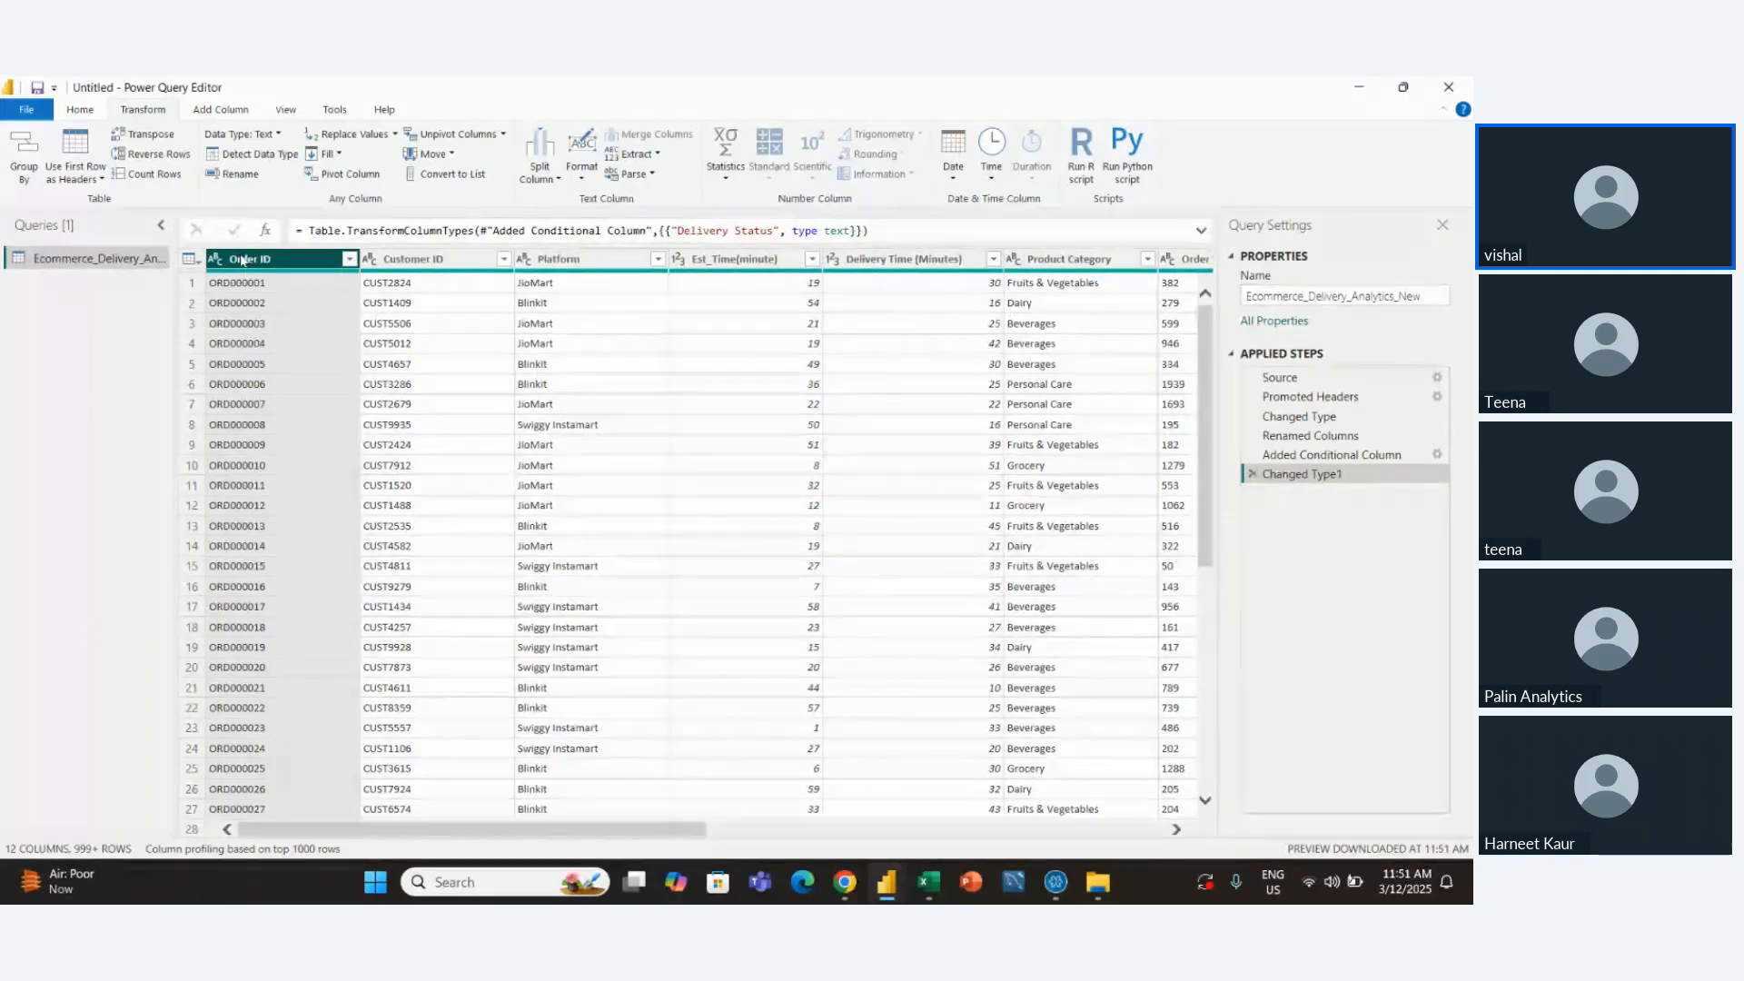
left_click(404, 258)
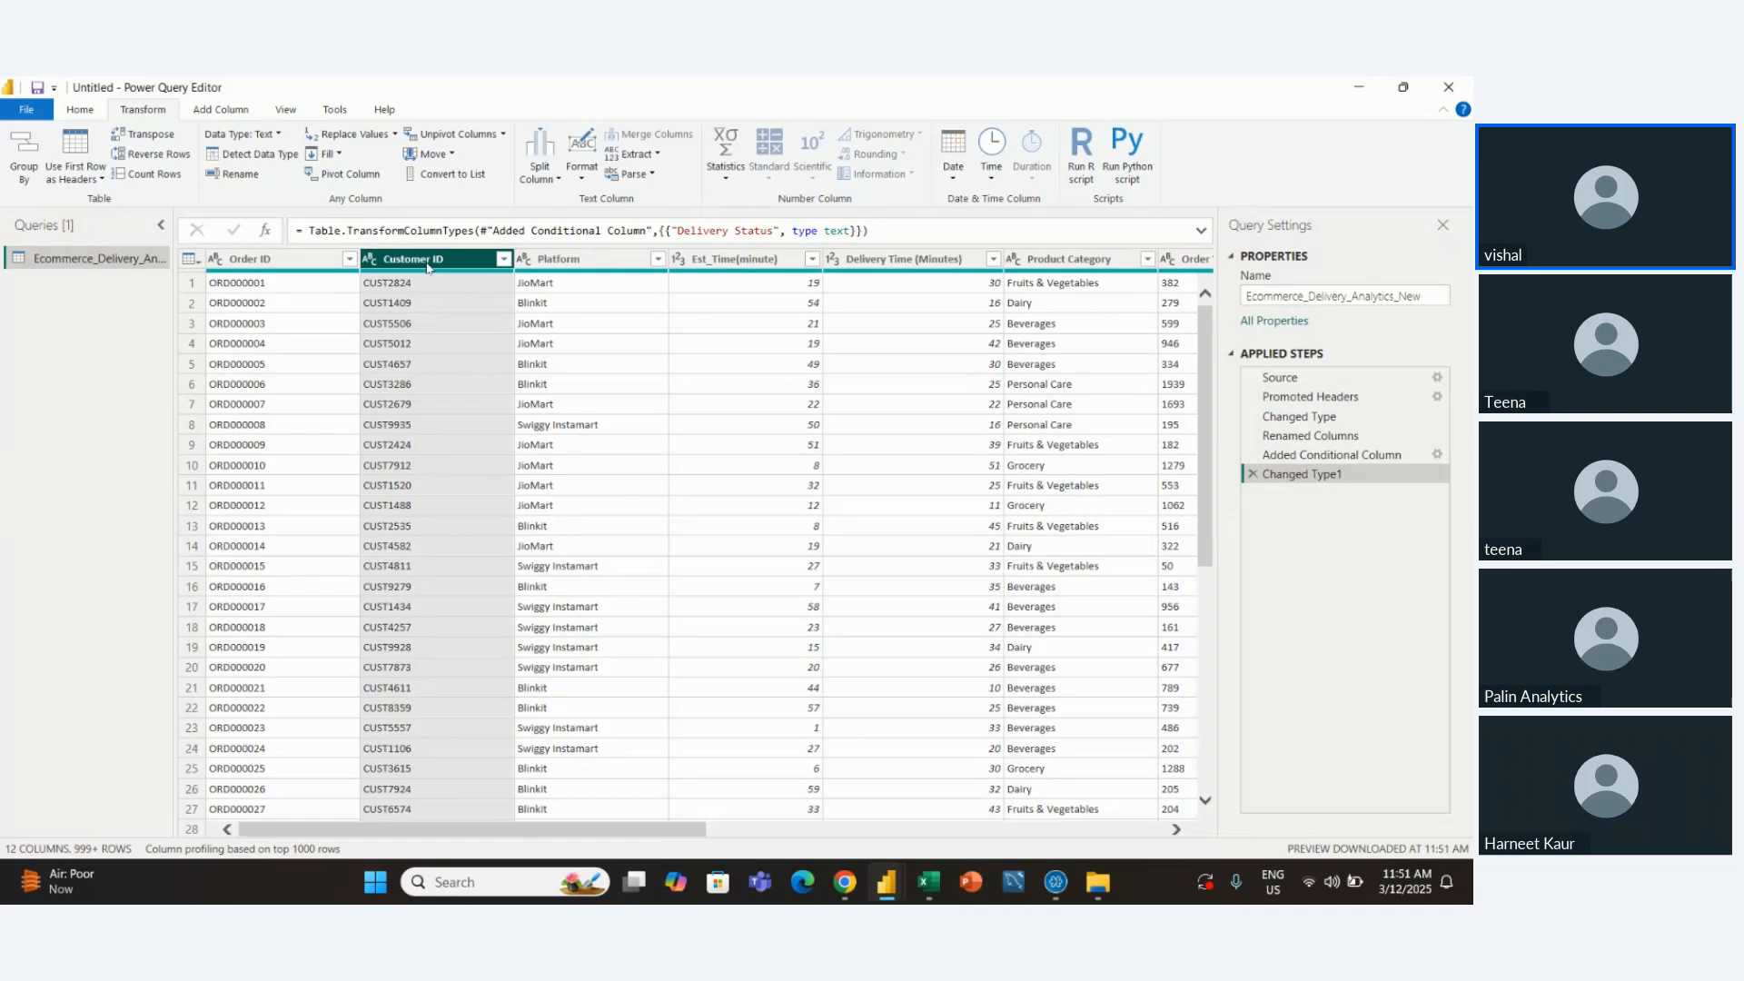
Select all columns from Order ID through Delivery Status and automatically detect their data types
left_click(289, 260)
key("shift+Right")
key("shift+Right")
key("shift+Right")
key("shift+Right")
key("shift+Right")
key("shift+Right")
key("shift+Right")
key("shift+Right")
key("shift+Right")
key("shift+Right")
key("shift+Right")
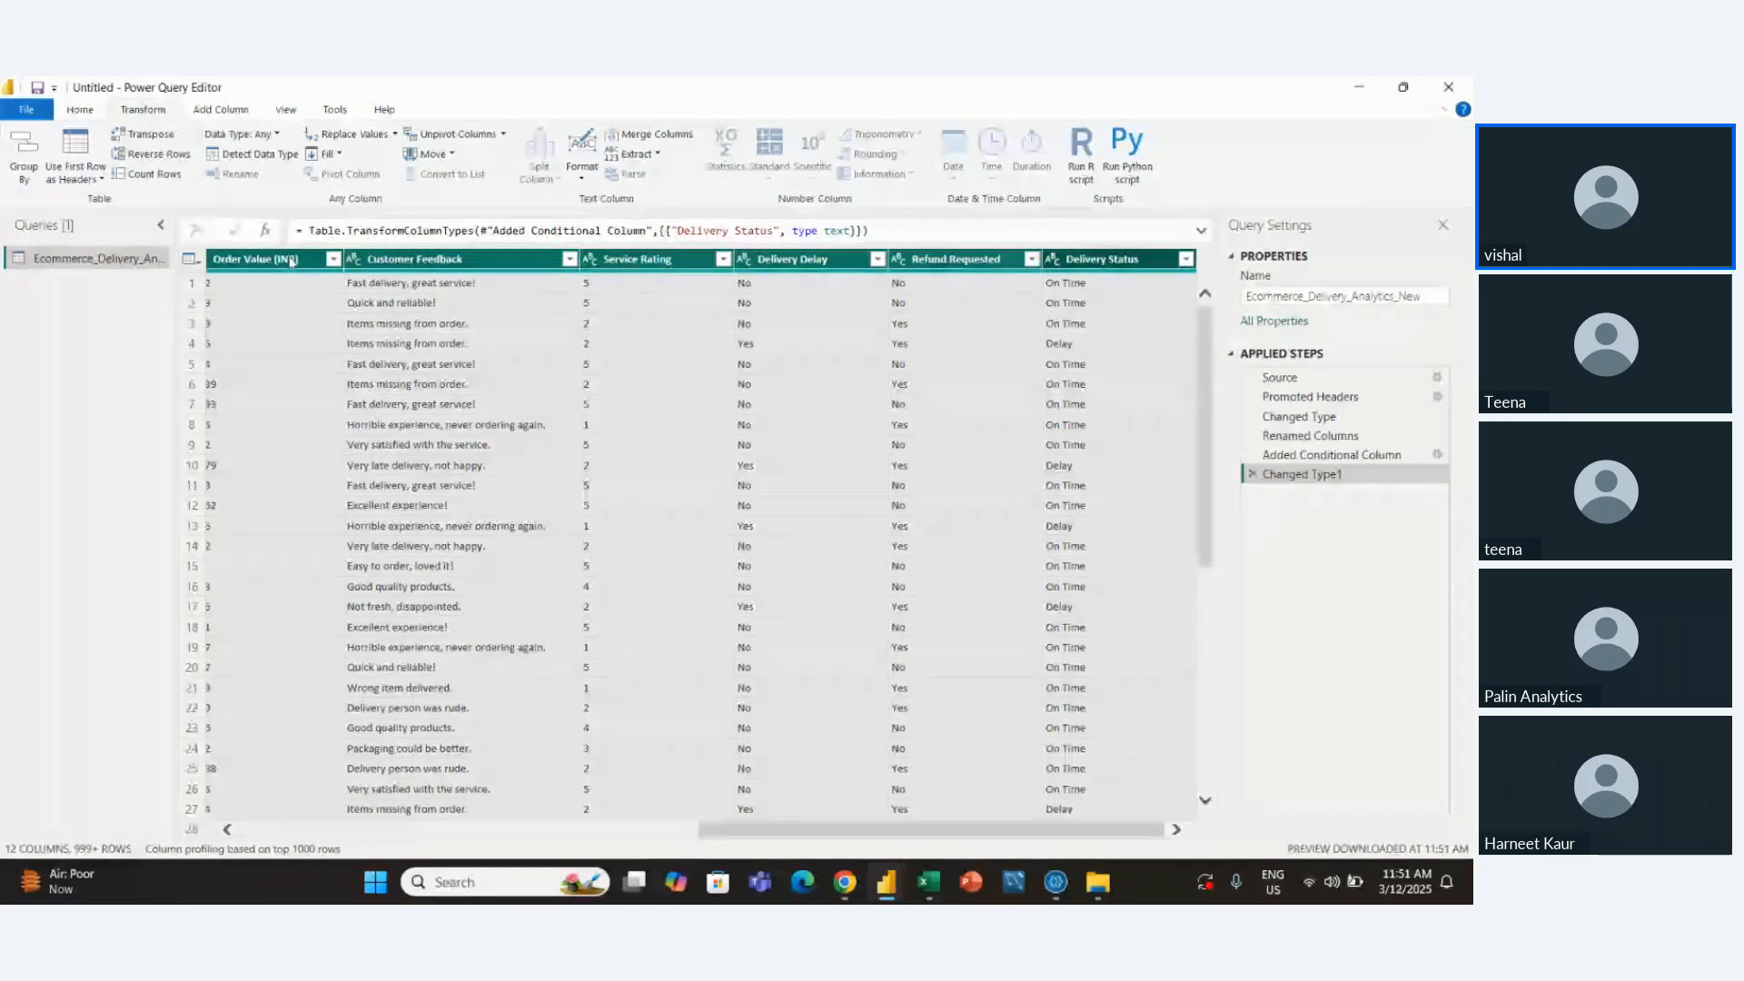
left_click(243, 154)
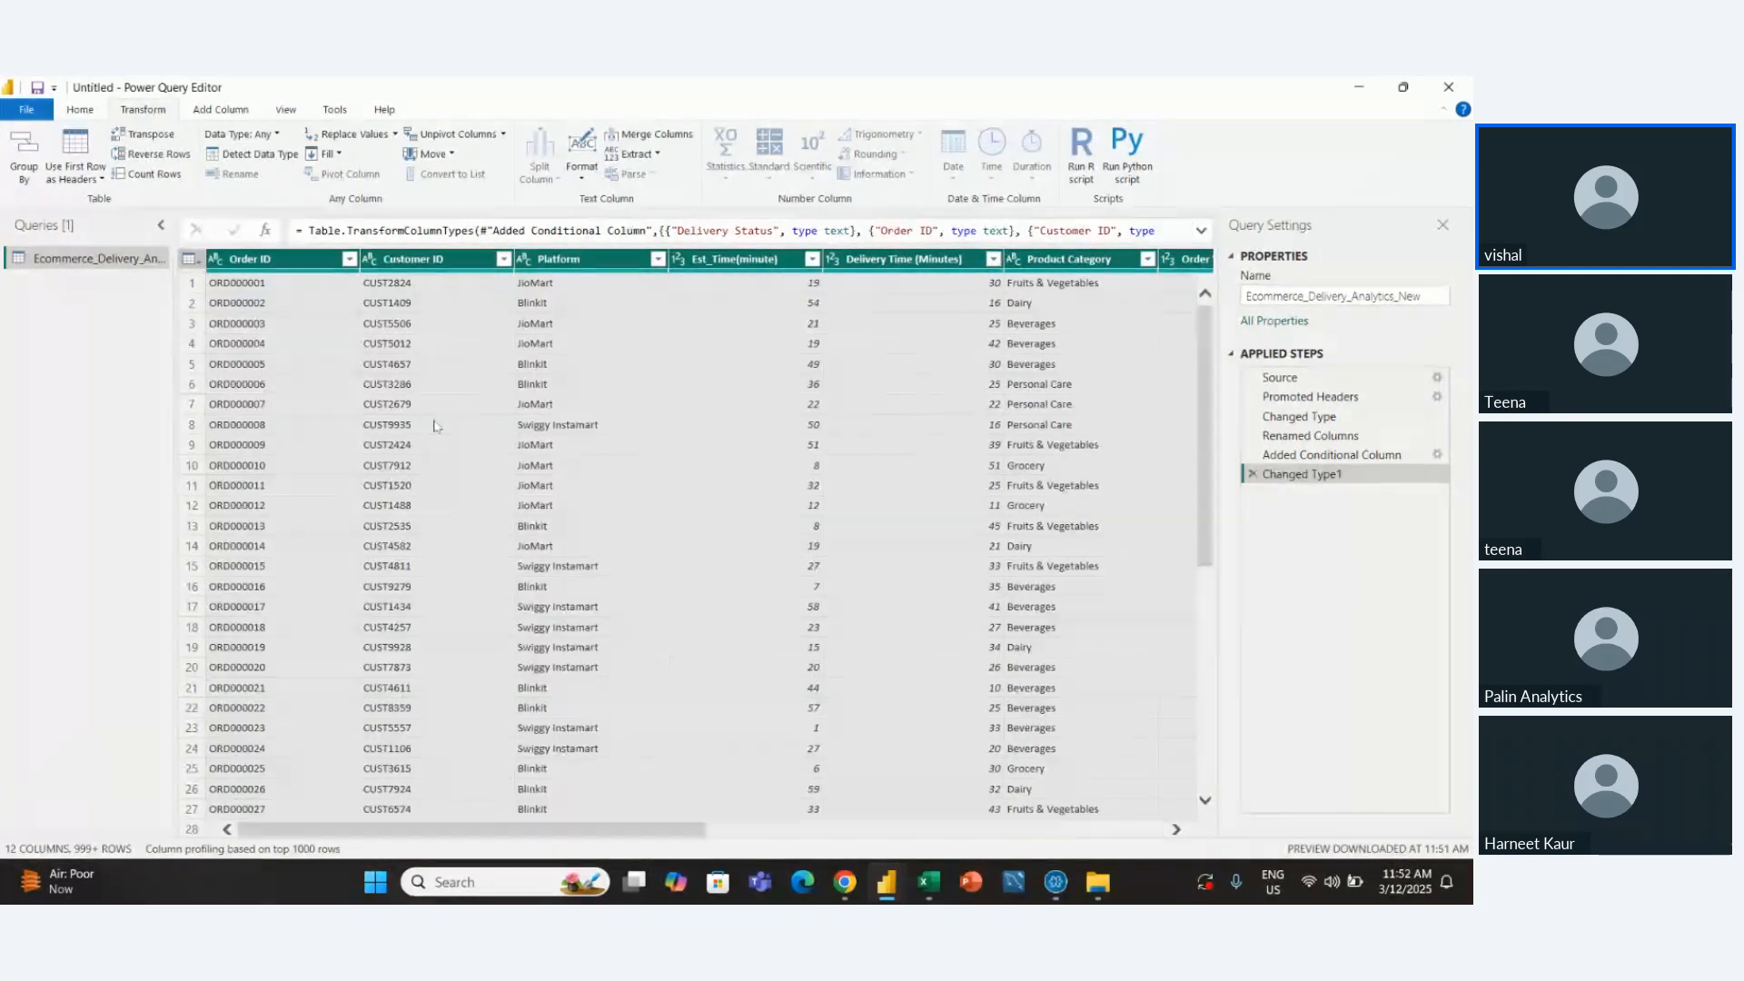
scroll(593, 425, "right", 5)
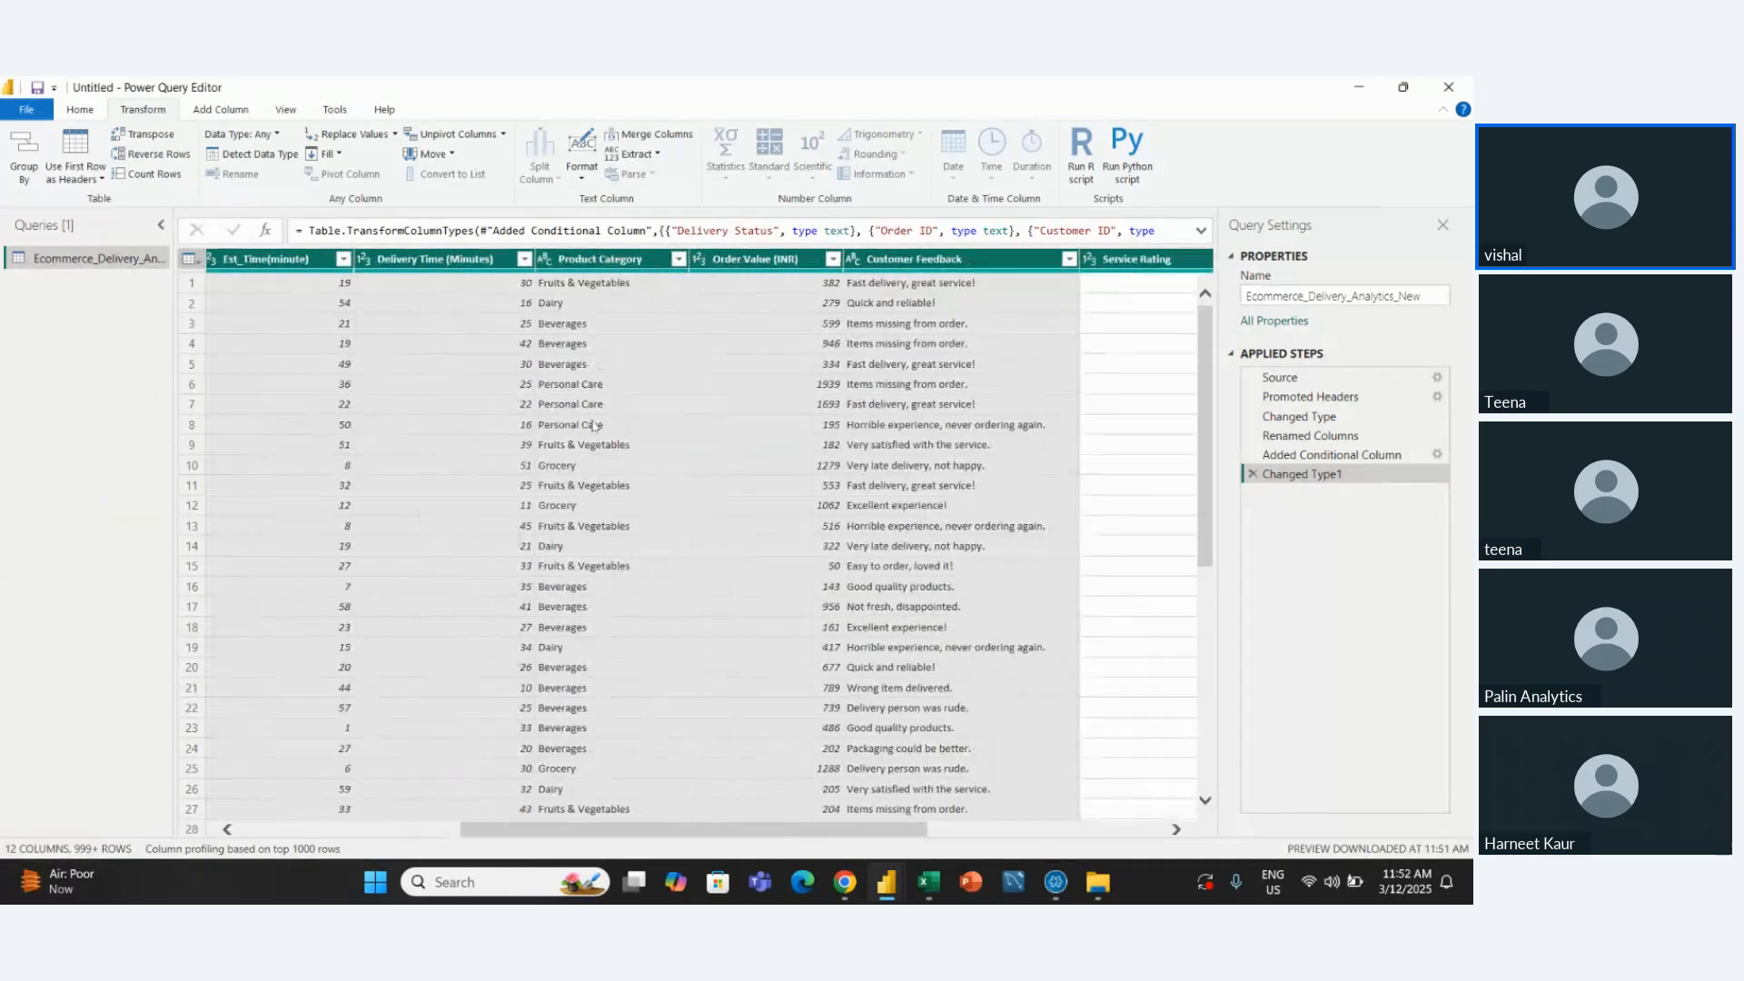
Examine the detected data types and the values in every column from Order ID through Delivery Status
scroll(593, 425, "right", 4)
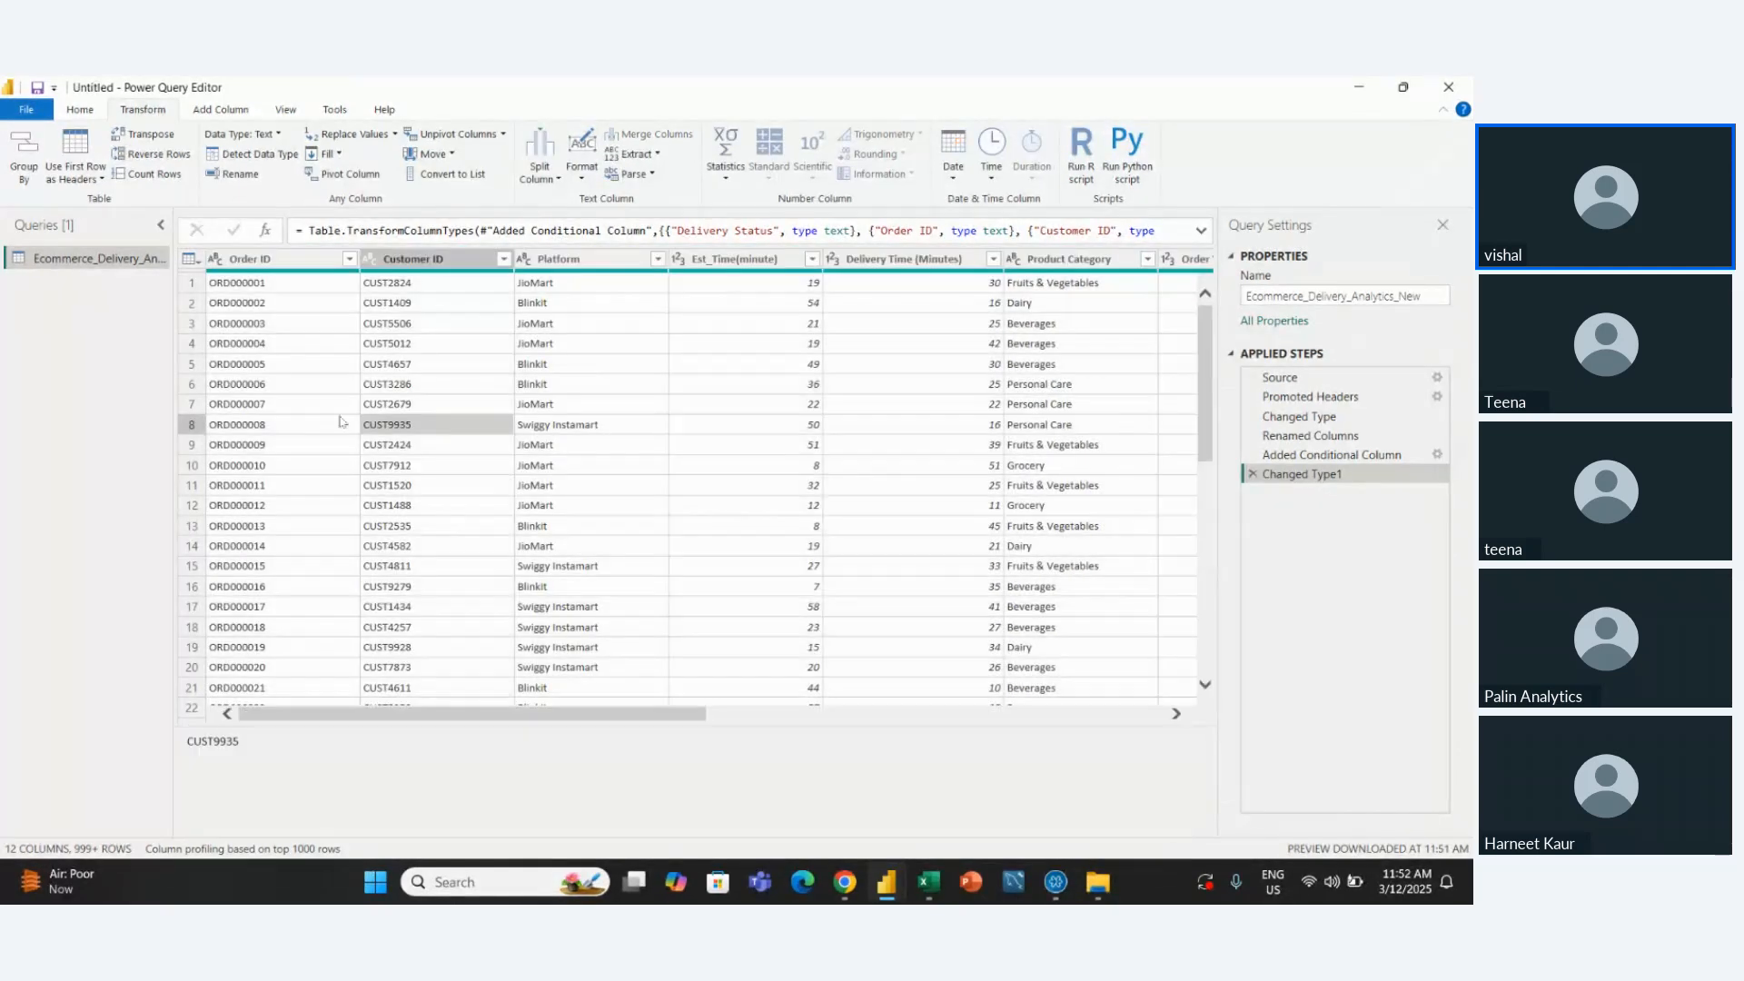
left_click(242, 309)
left_click(265, 266)
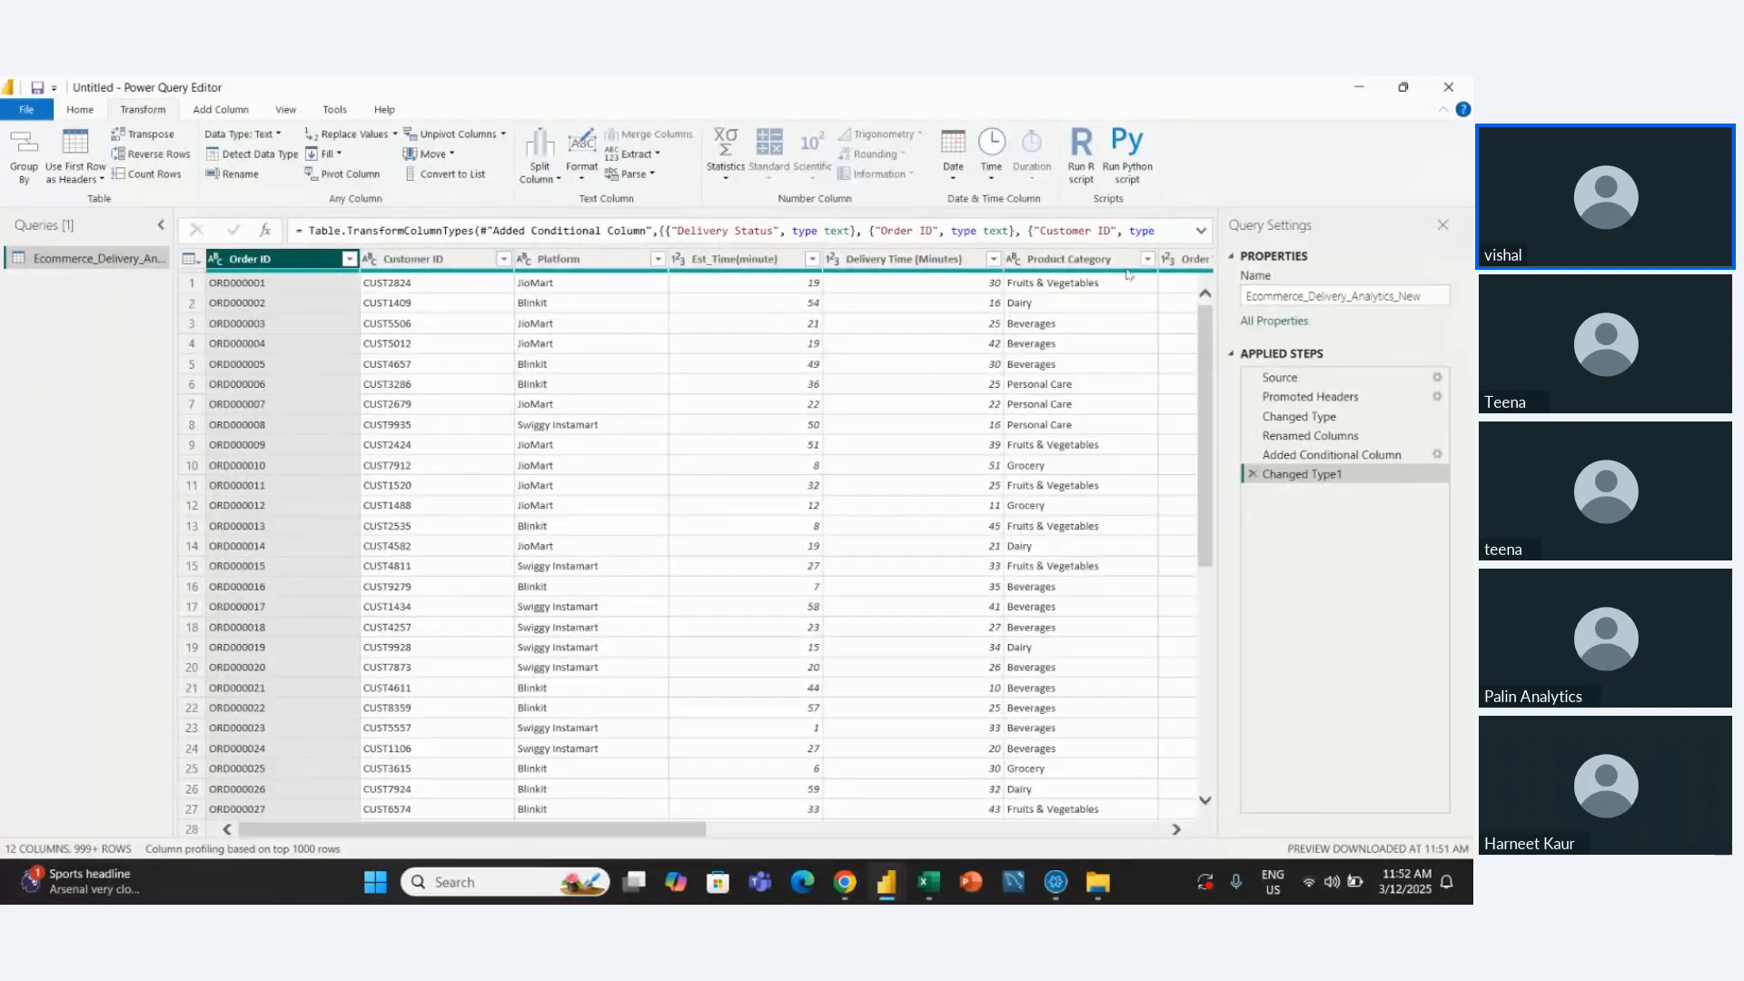
left_click(1177, 829)
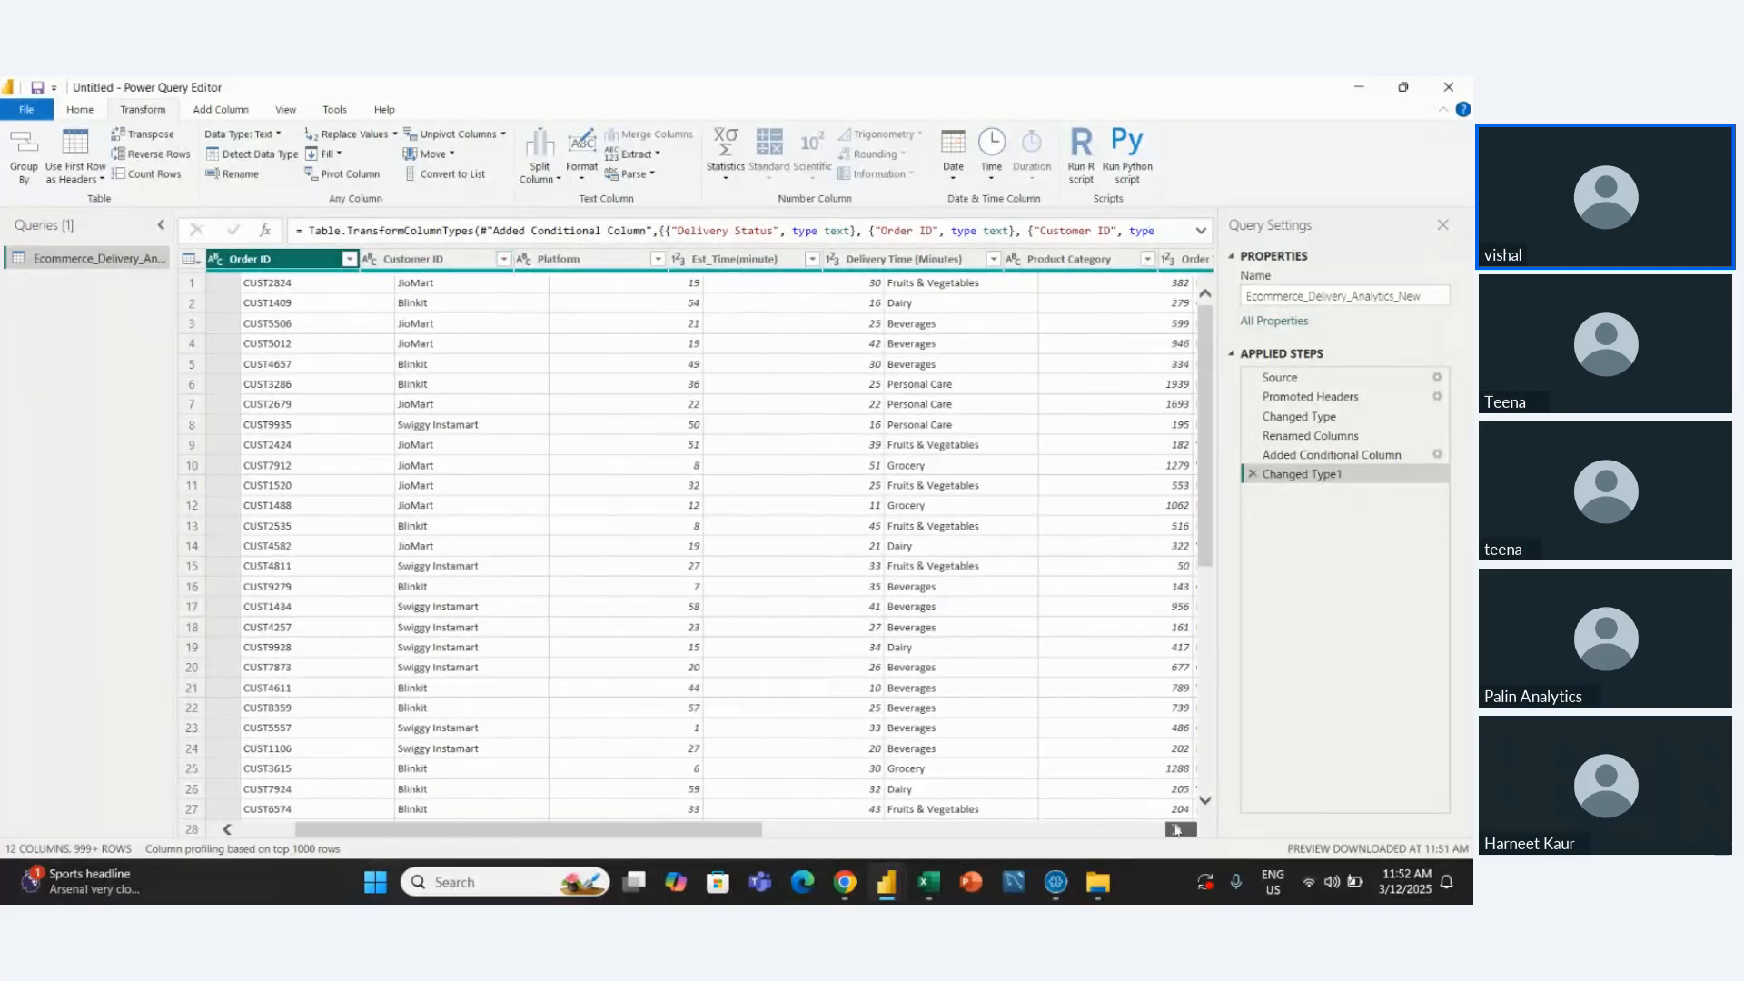
left_click(1176, 829)
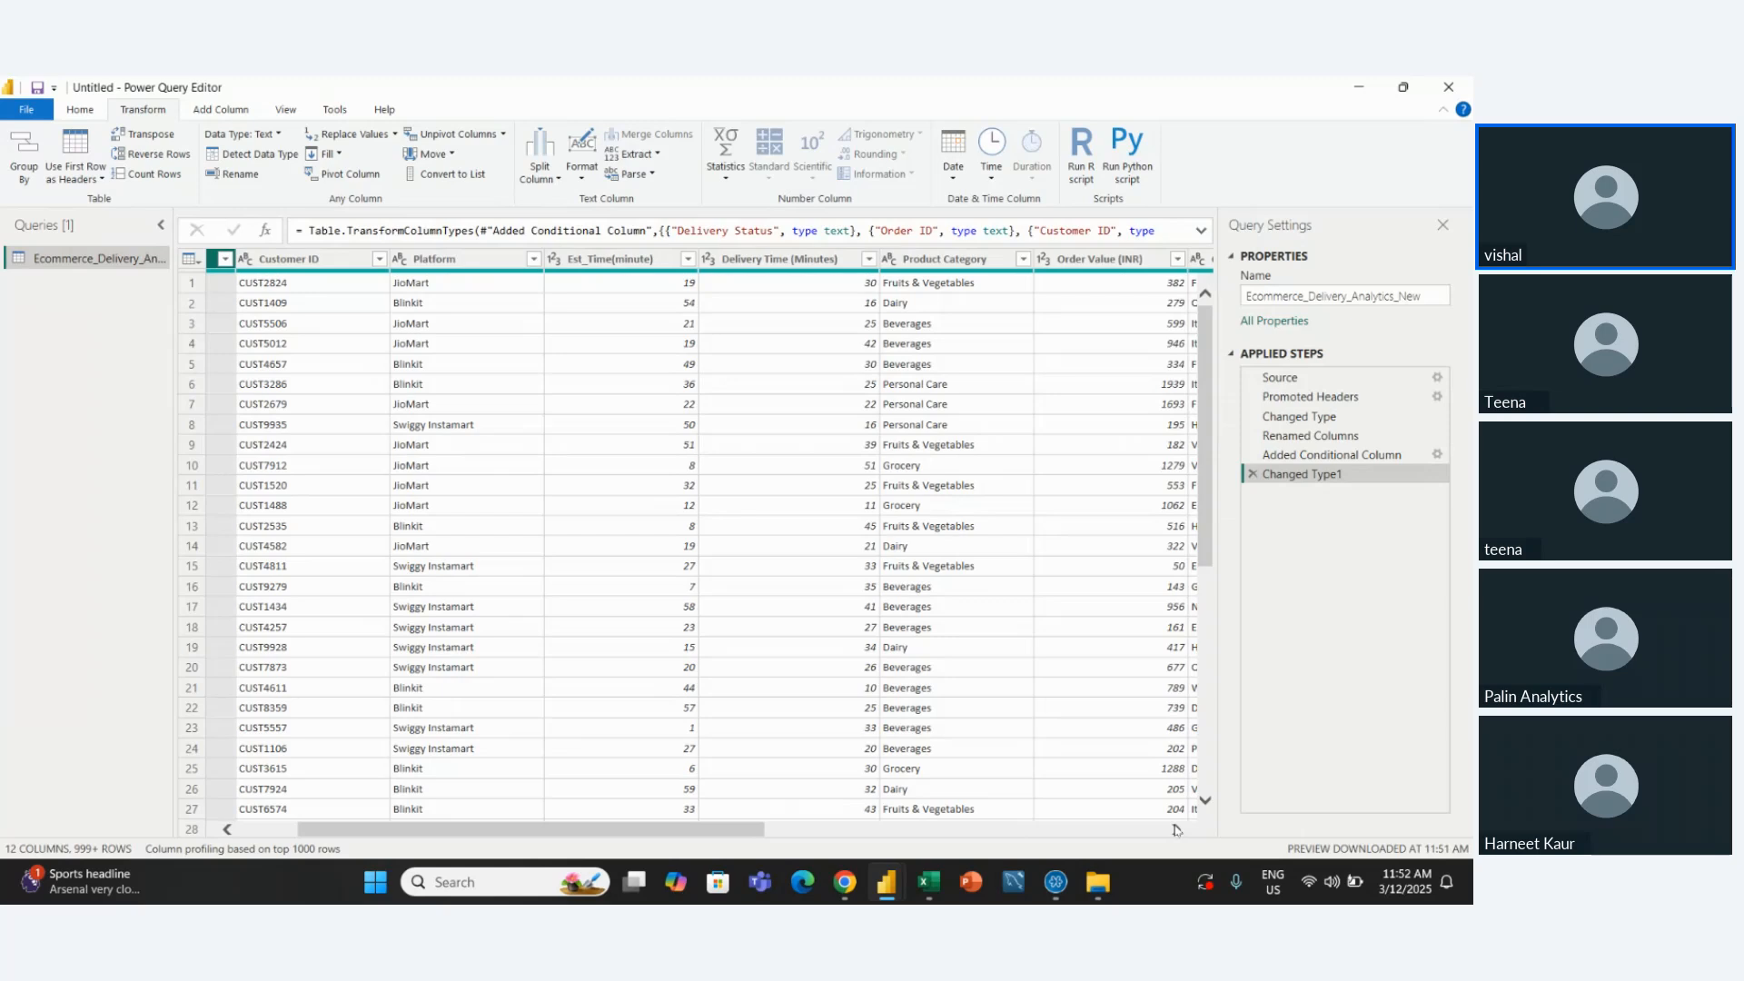
left_click(1176, 829)
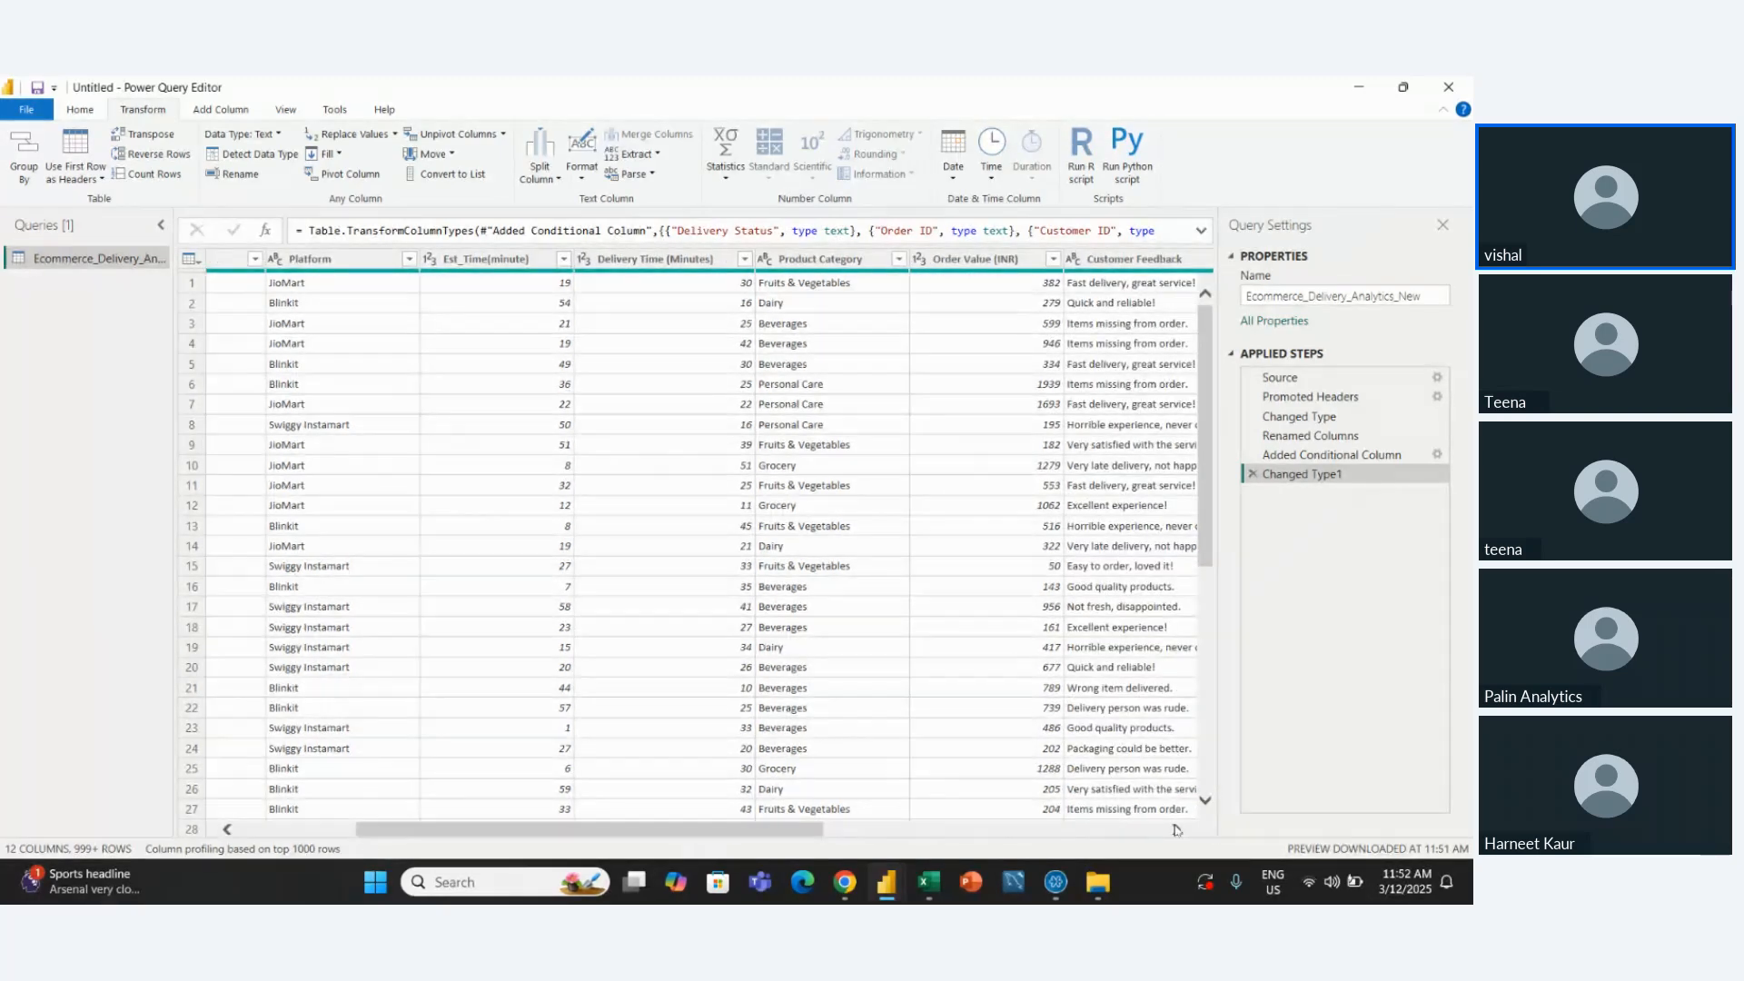
left_click(1176, 830)
left_click(1177, 829)
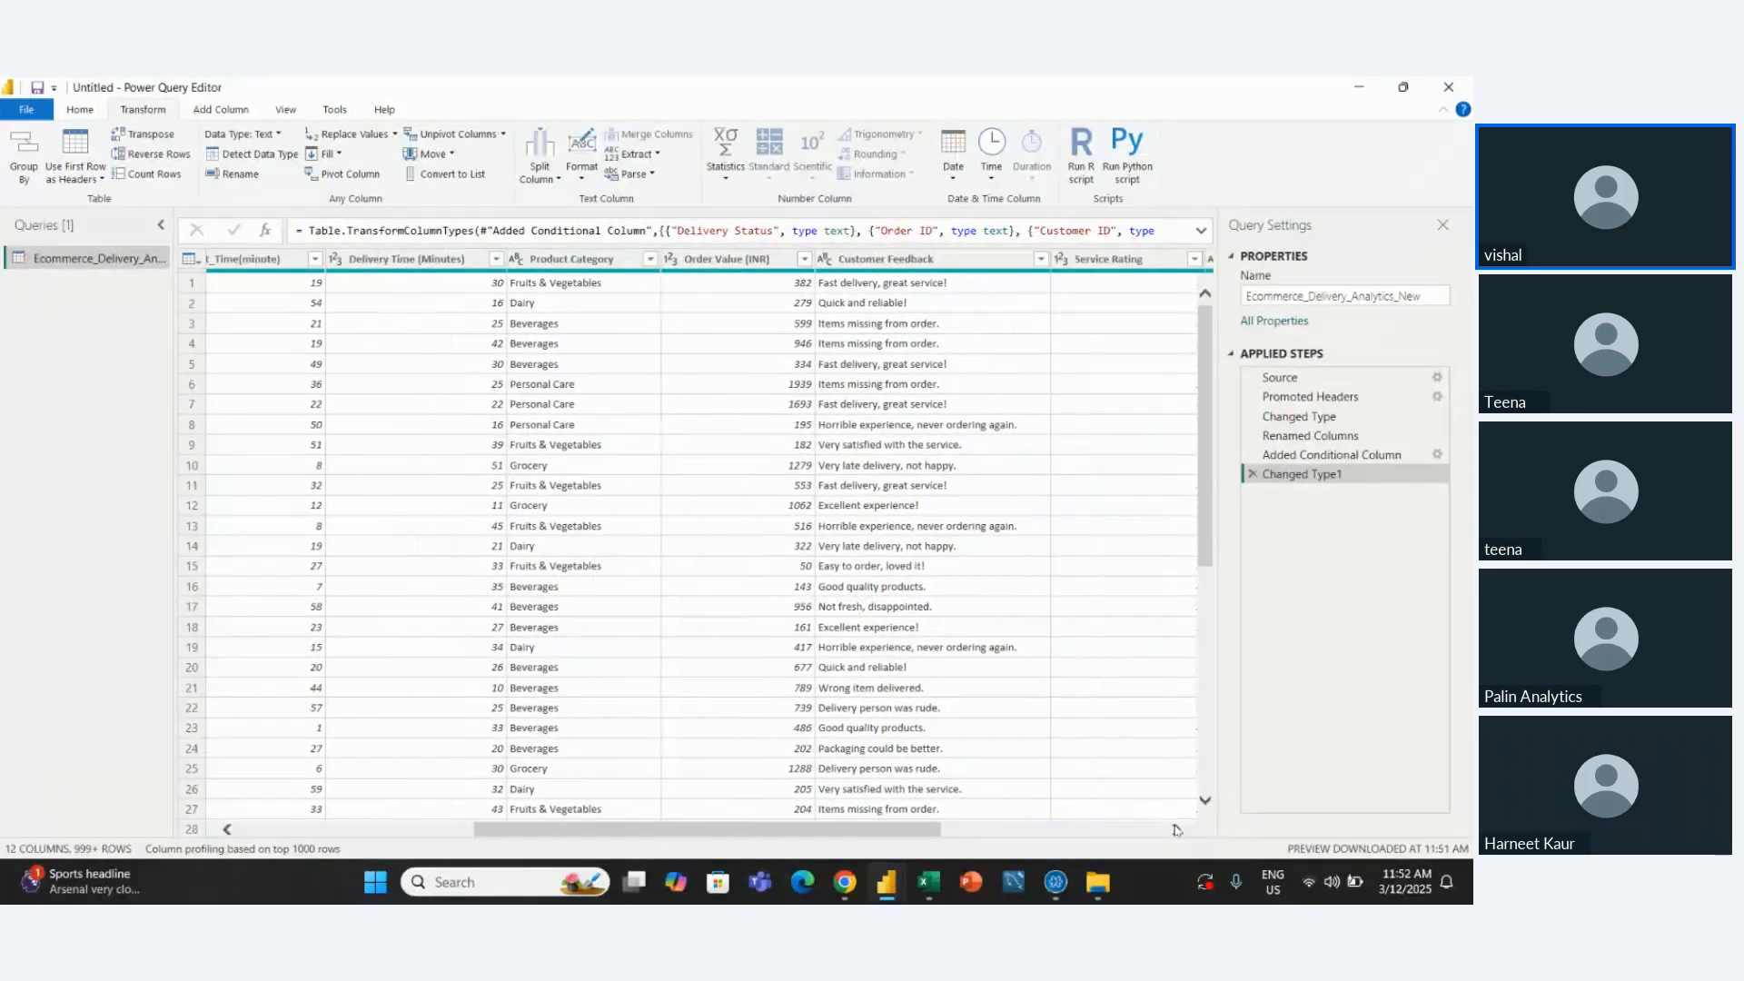
left_click(1177, 829)
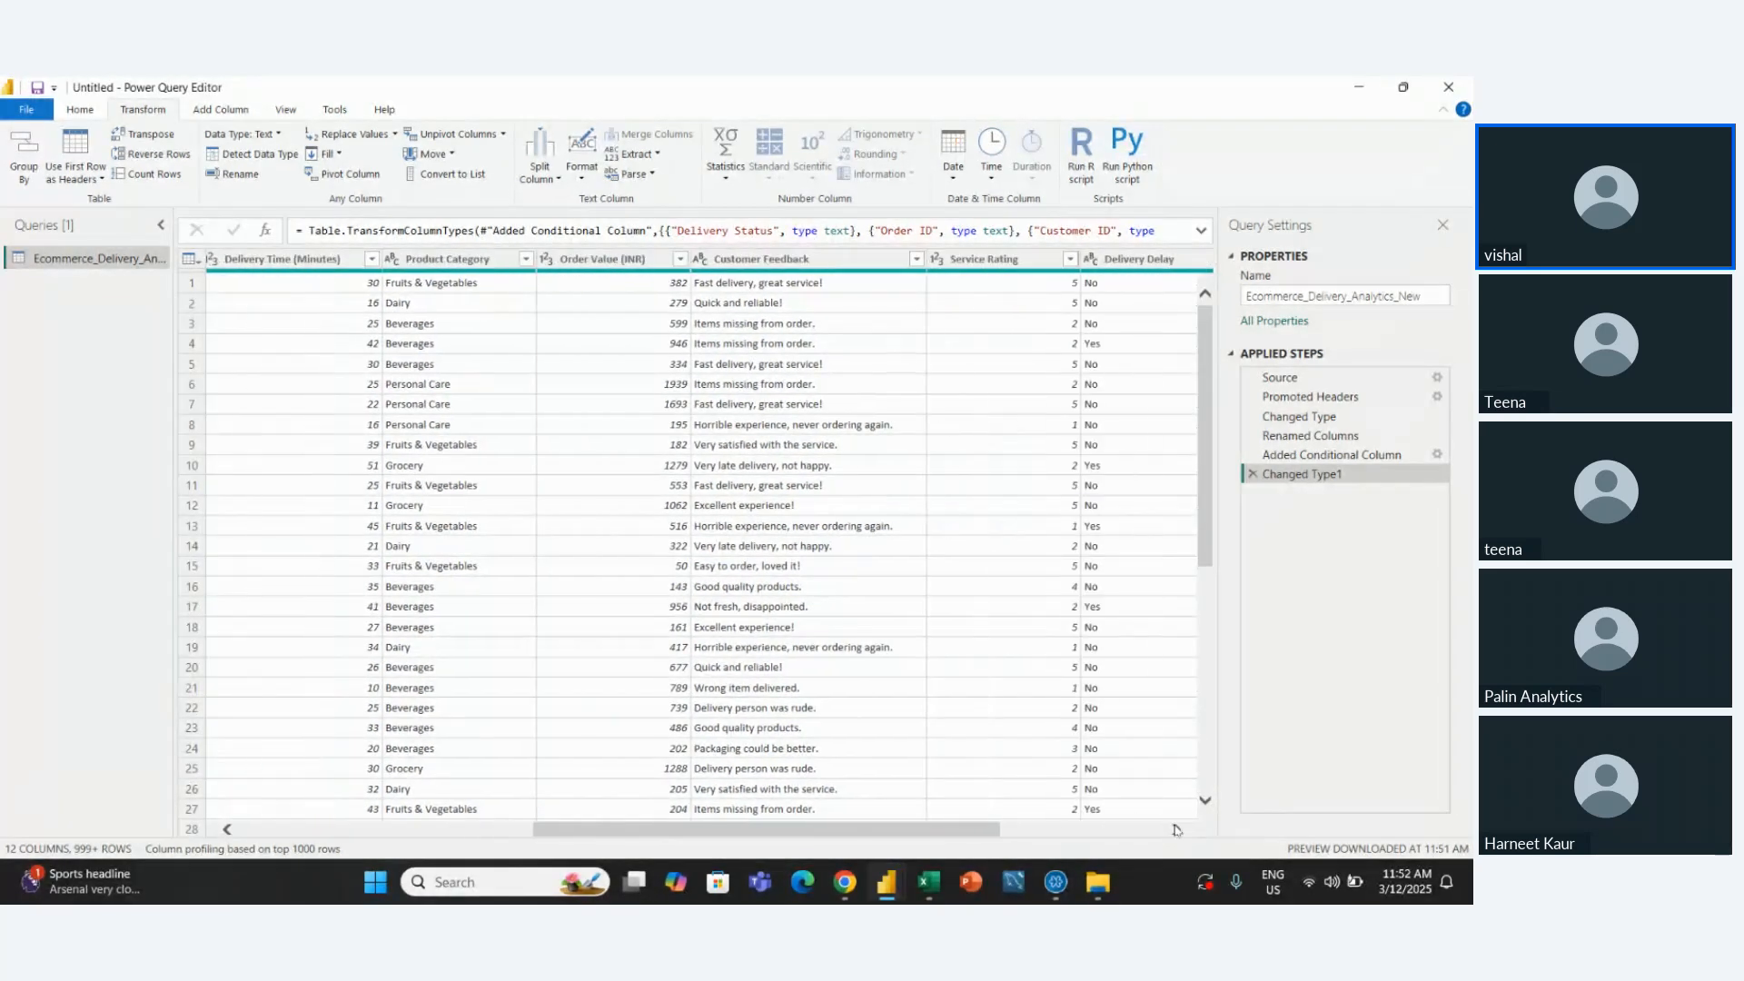
left_click(1176, 829)
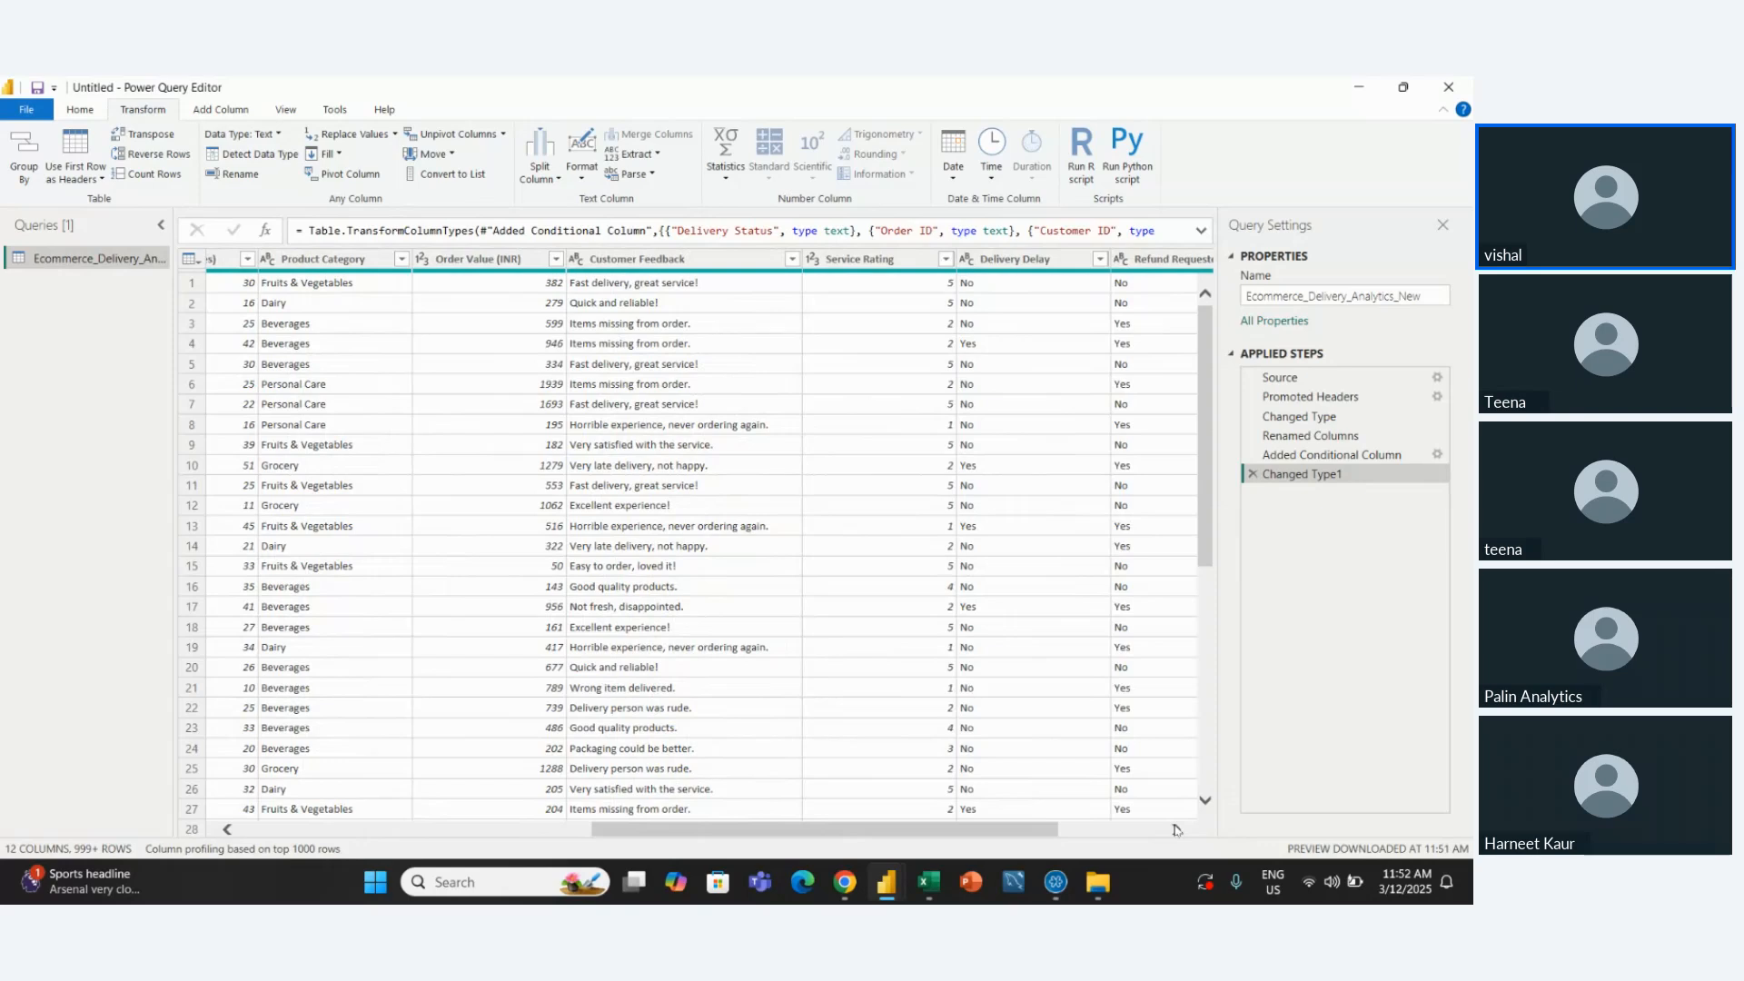
left_click(1176, 829)
left_click(1176, 830)
left_click(1177, 830)
left_click(1176, 830)
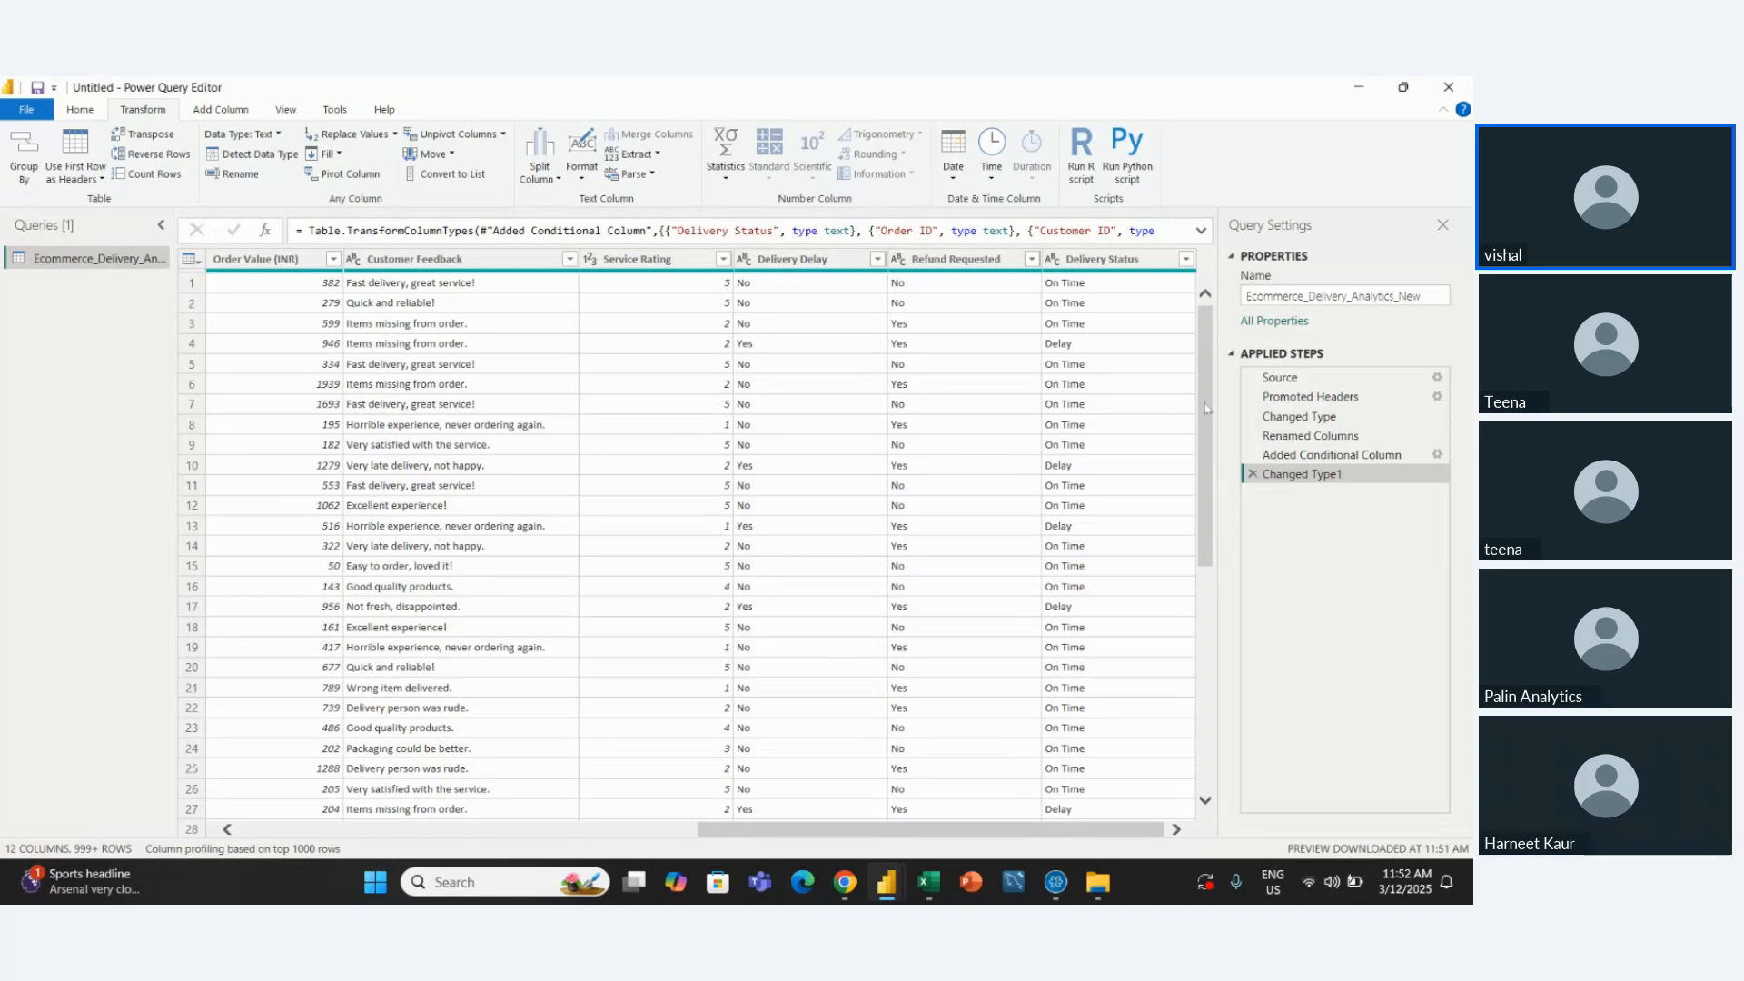
scroll(1206, 407, "down", 20)
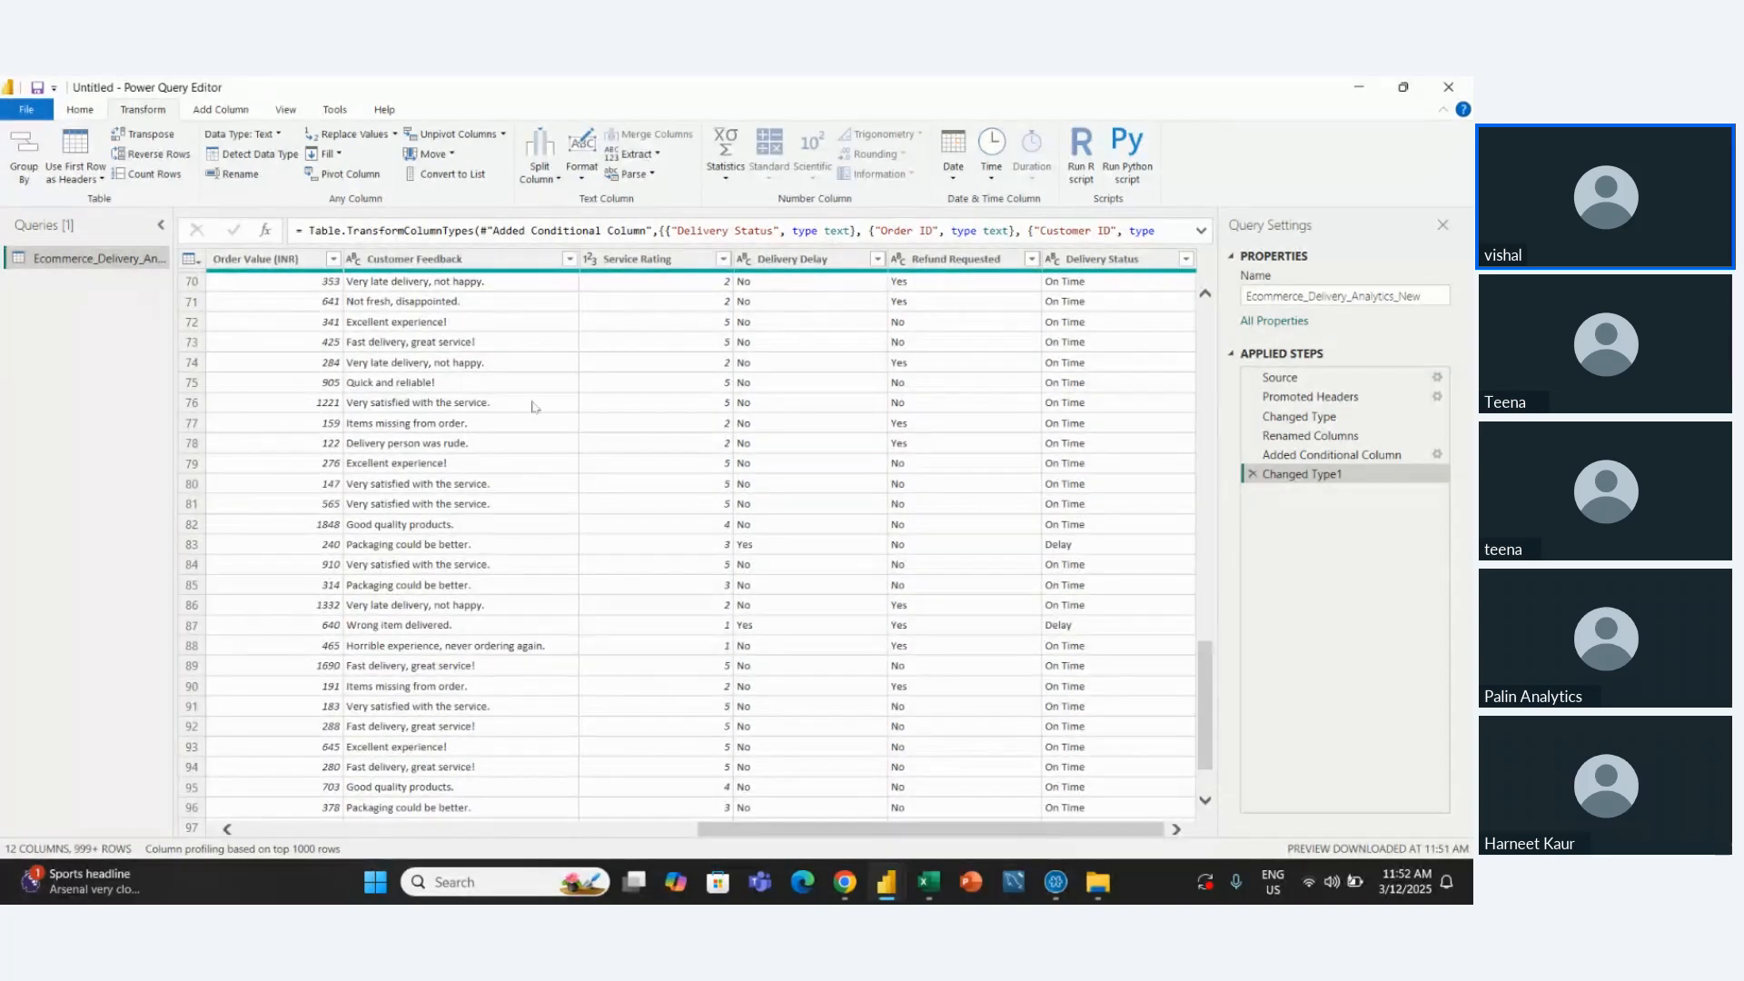
Close the query editor and apply the query changes to load the delivery data into the report
left_click(79, 110)
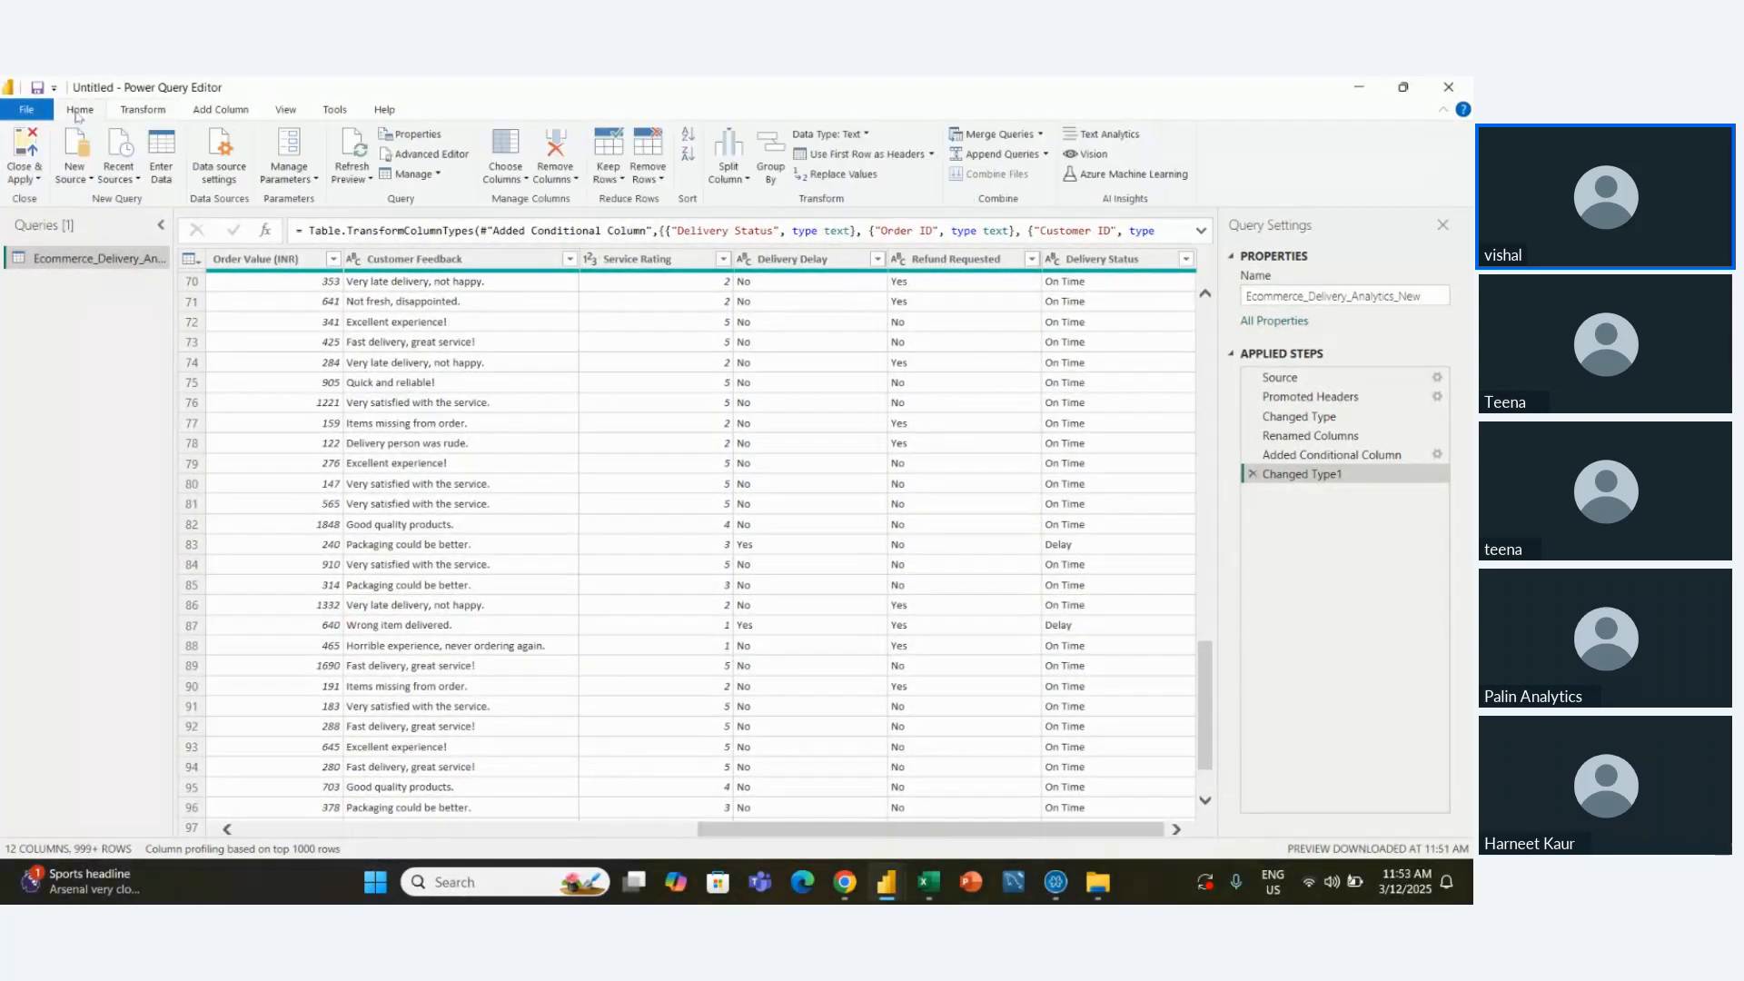
left_click(39, 181)
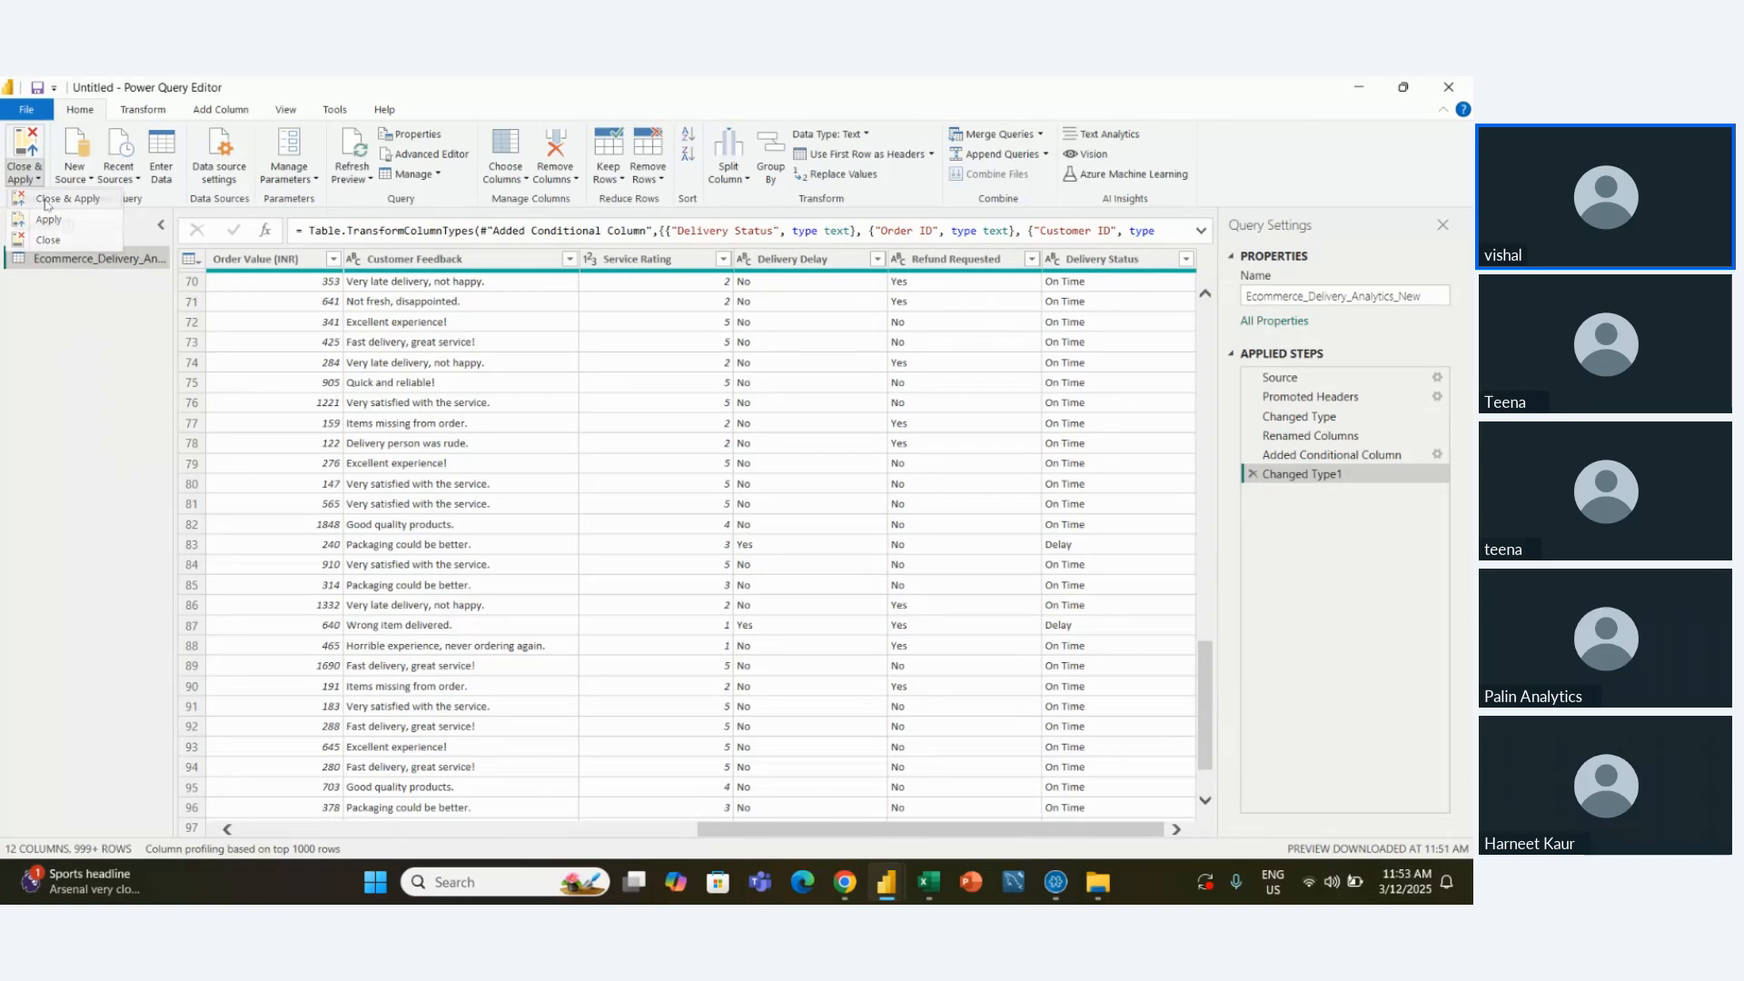
left_click(48, 201)
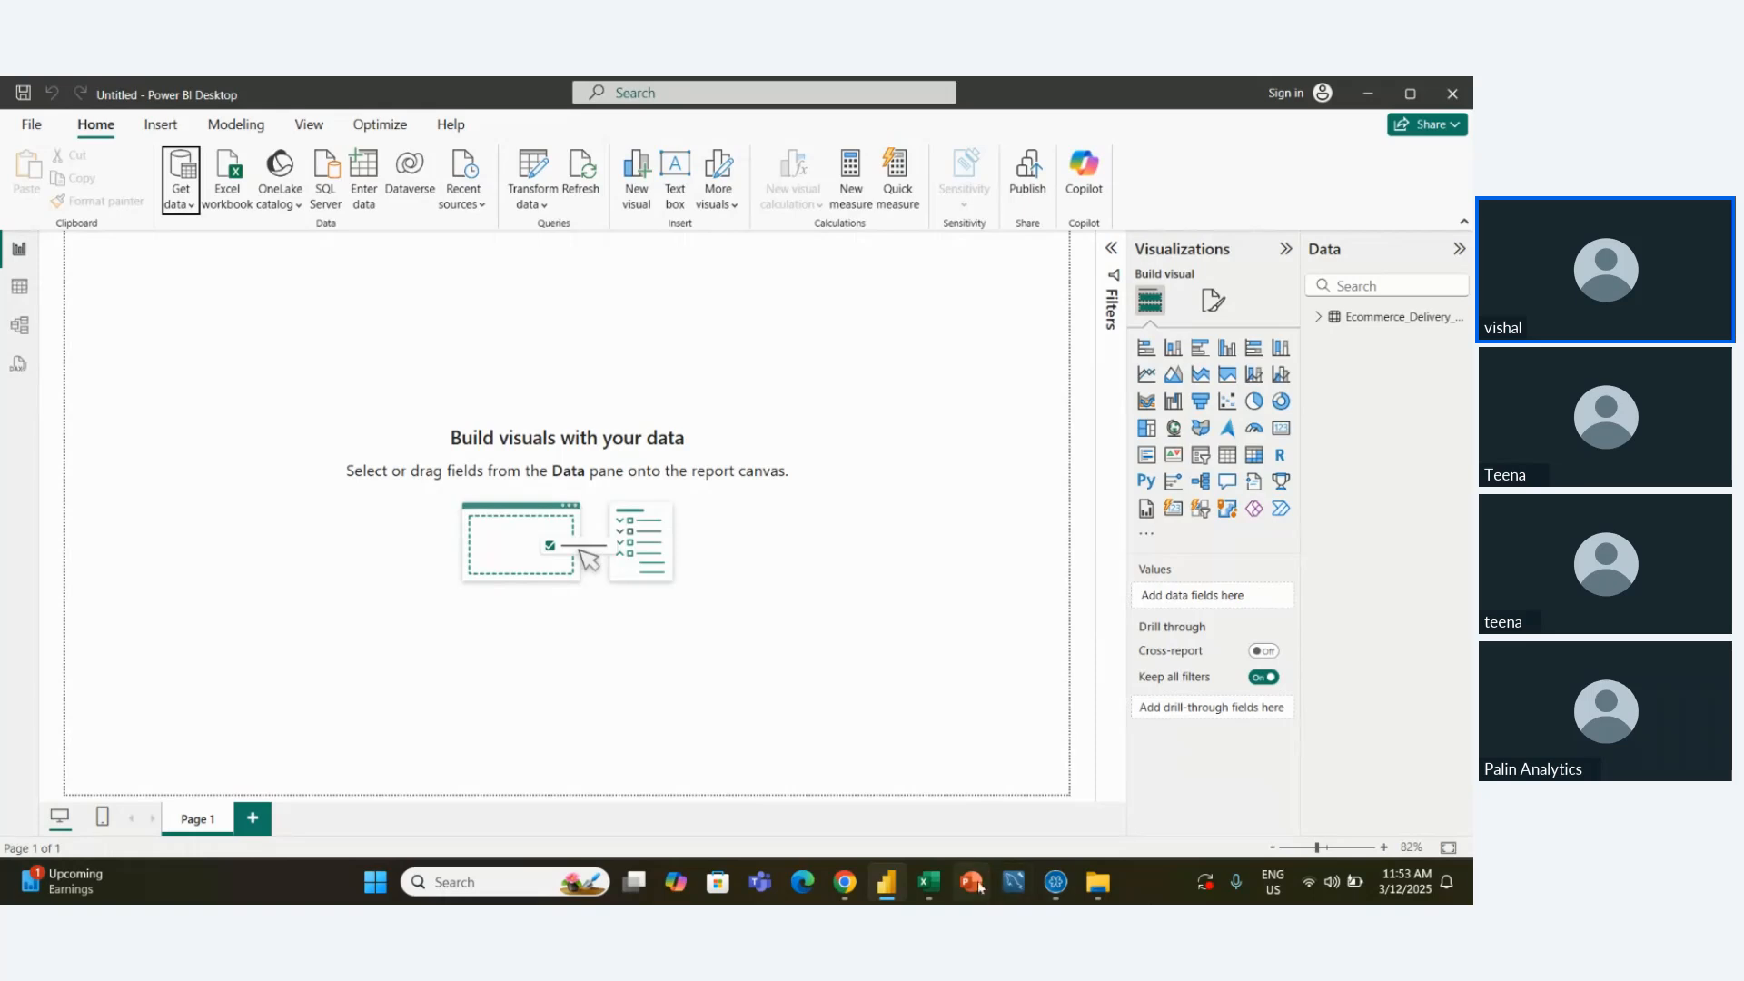
Switch to the meeting app, accept the recording consent, mute the microphone, and return to the Power BI report
left_click(1054, 892)
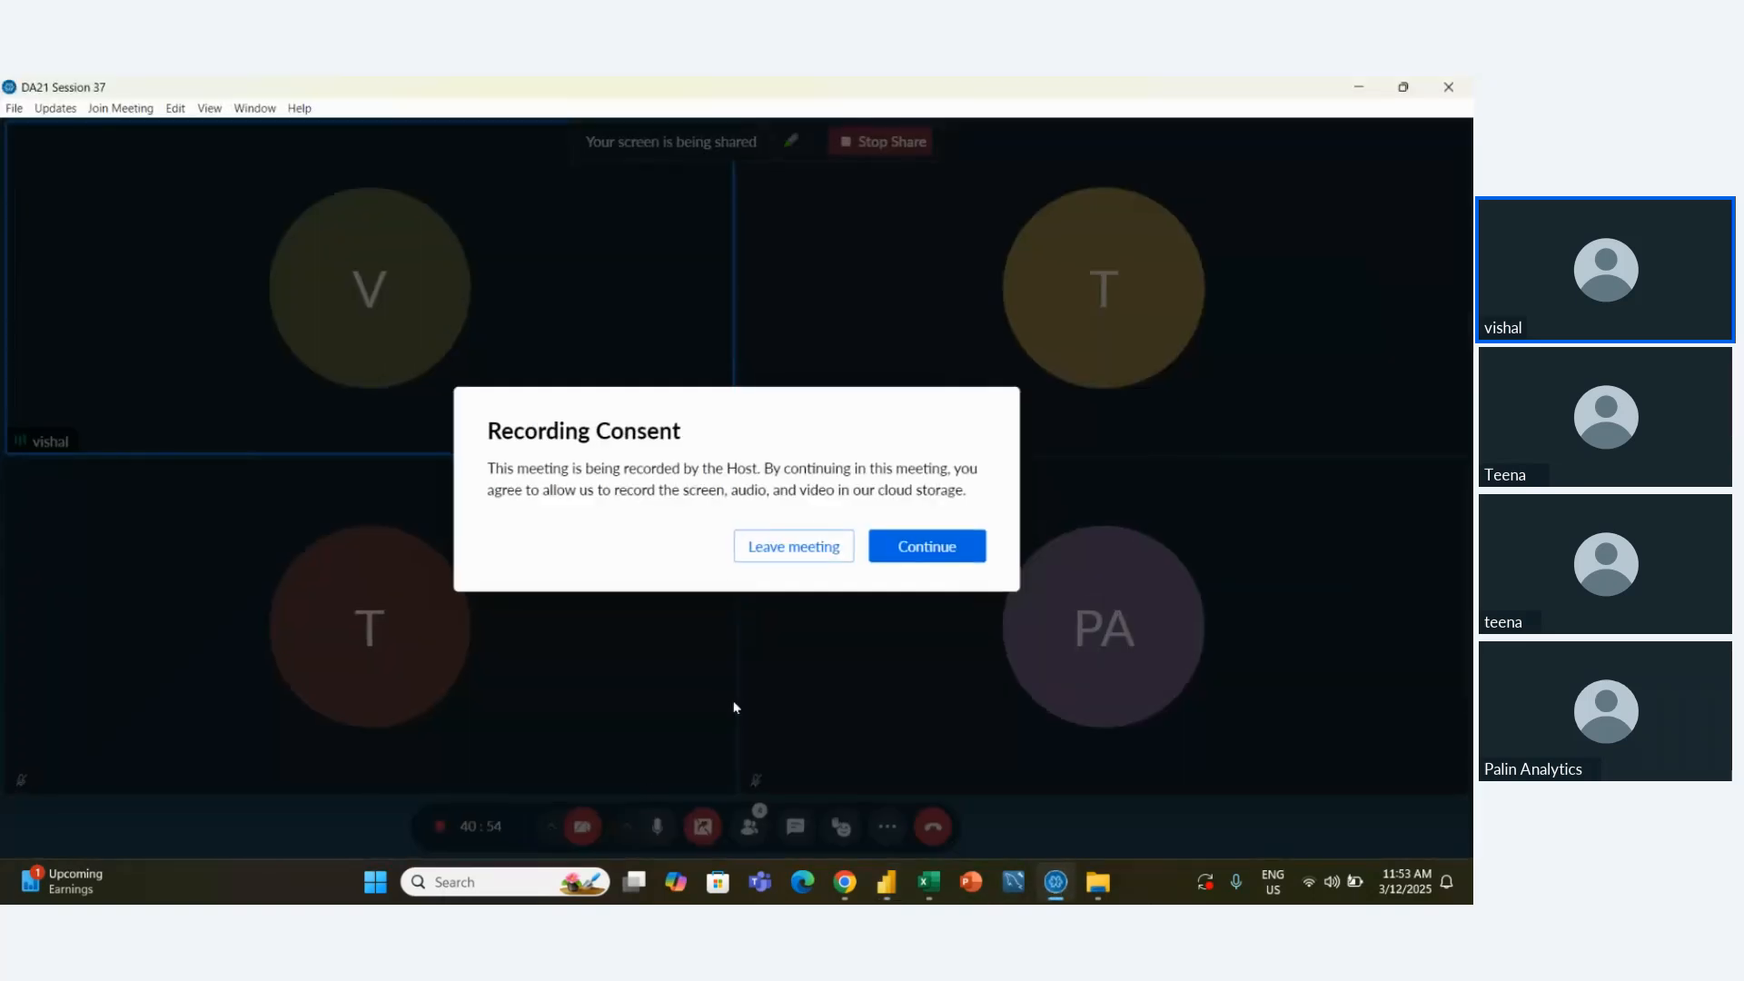
left_click(904, 550)
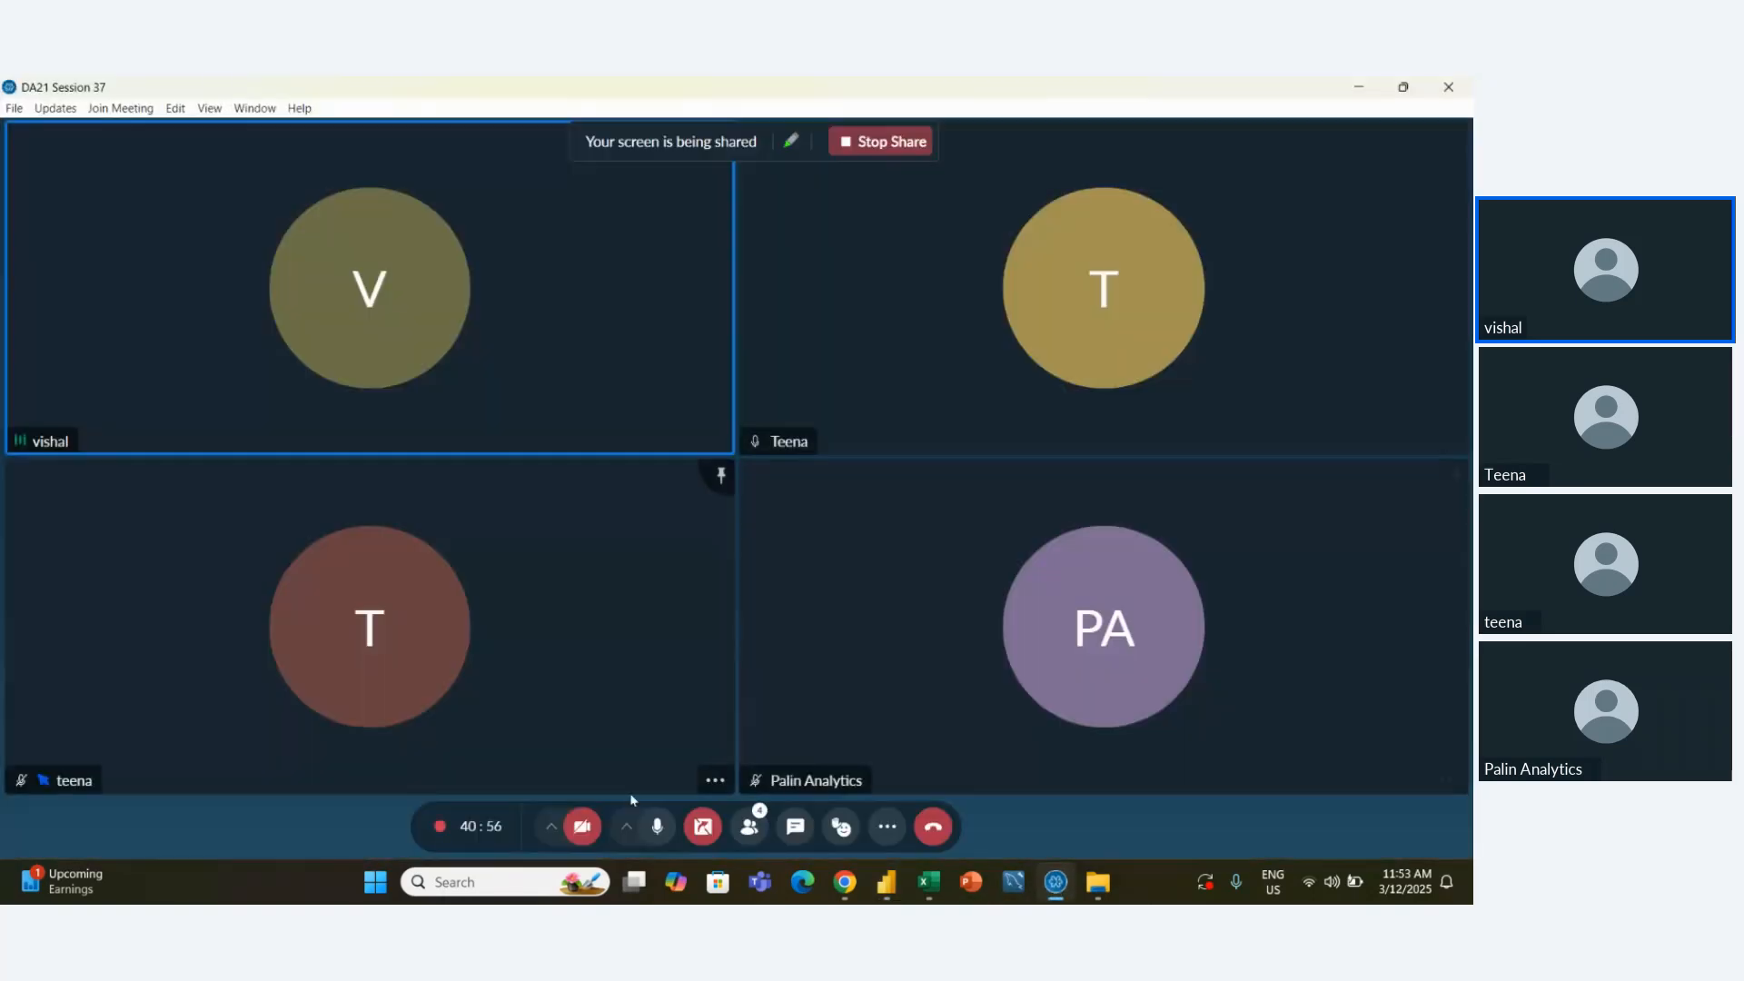
left_click(657, 827)
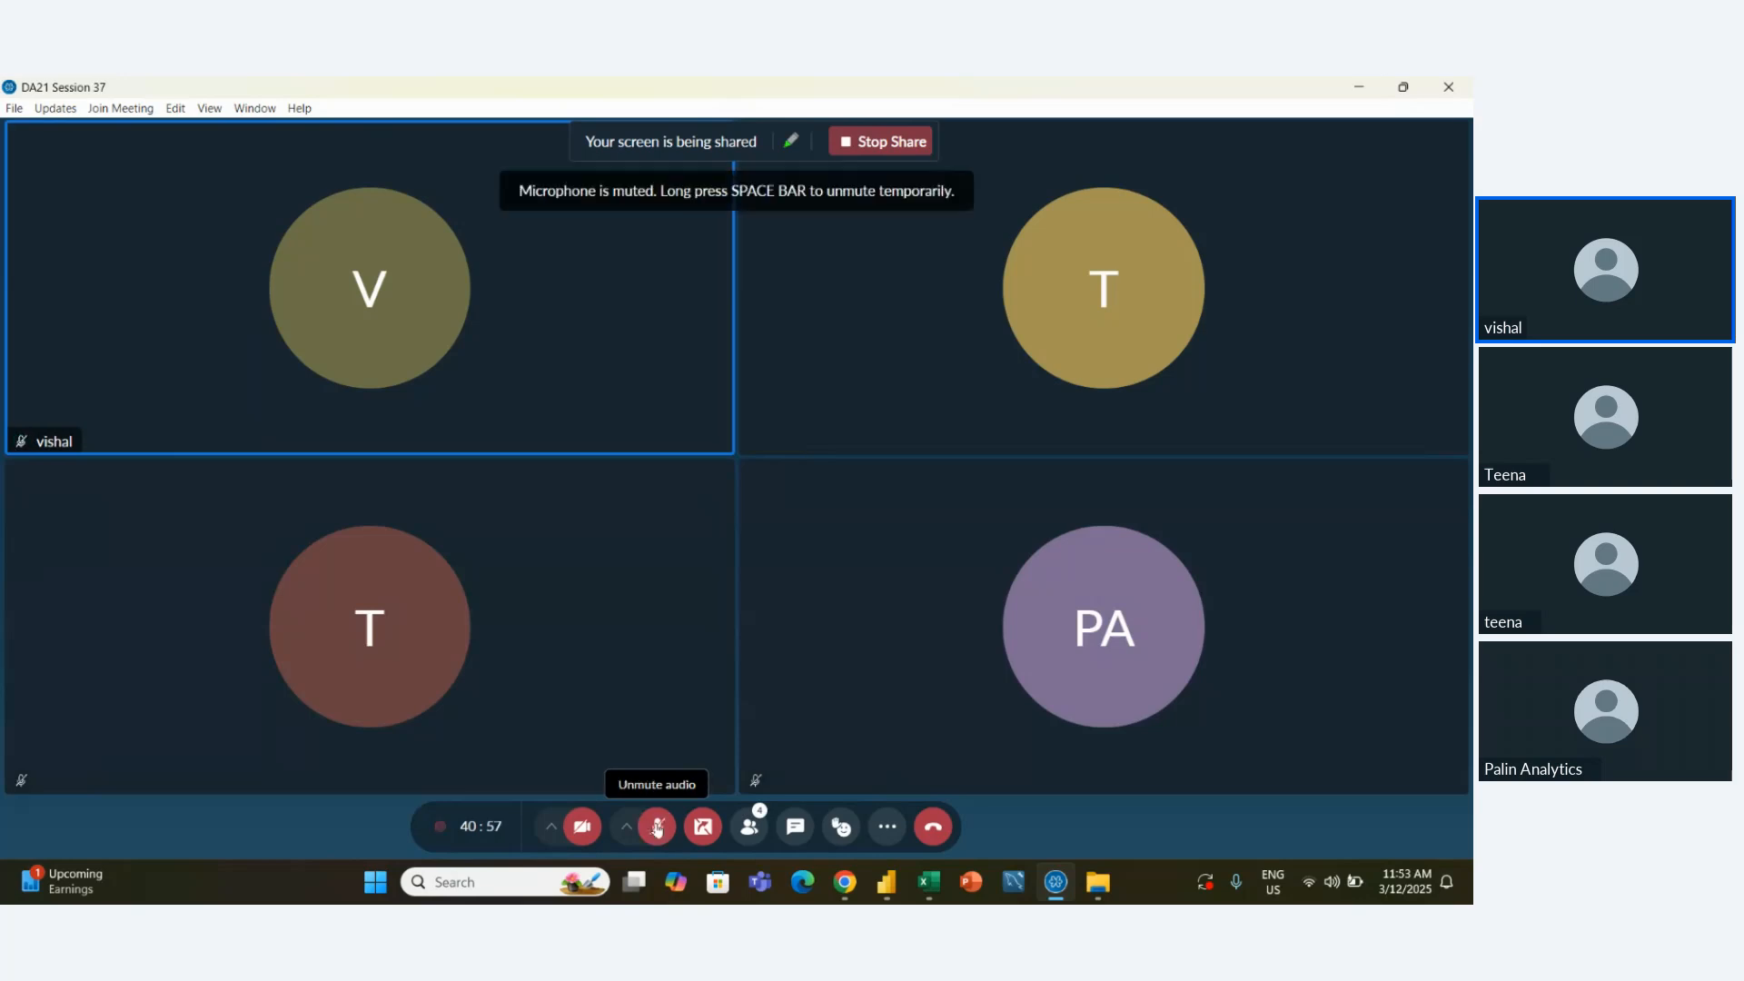
left_click(1054, 882)
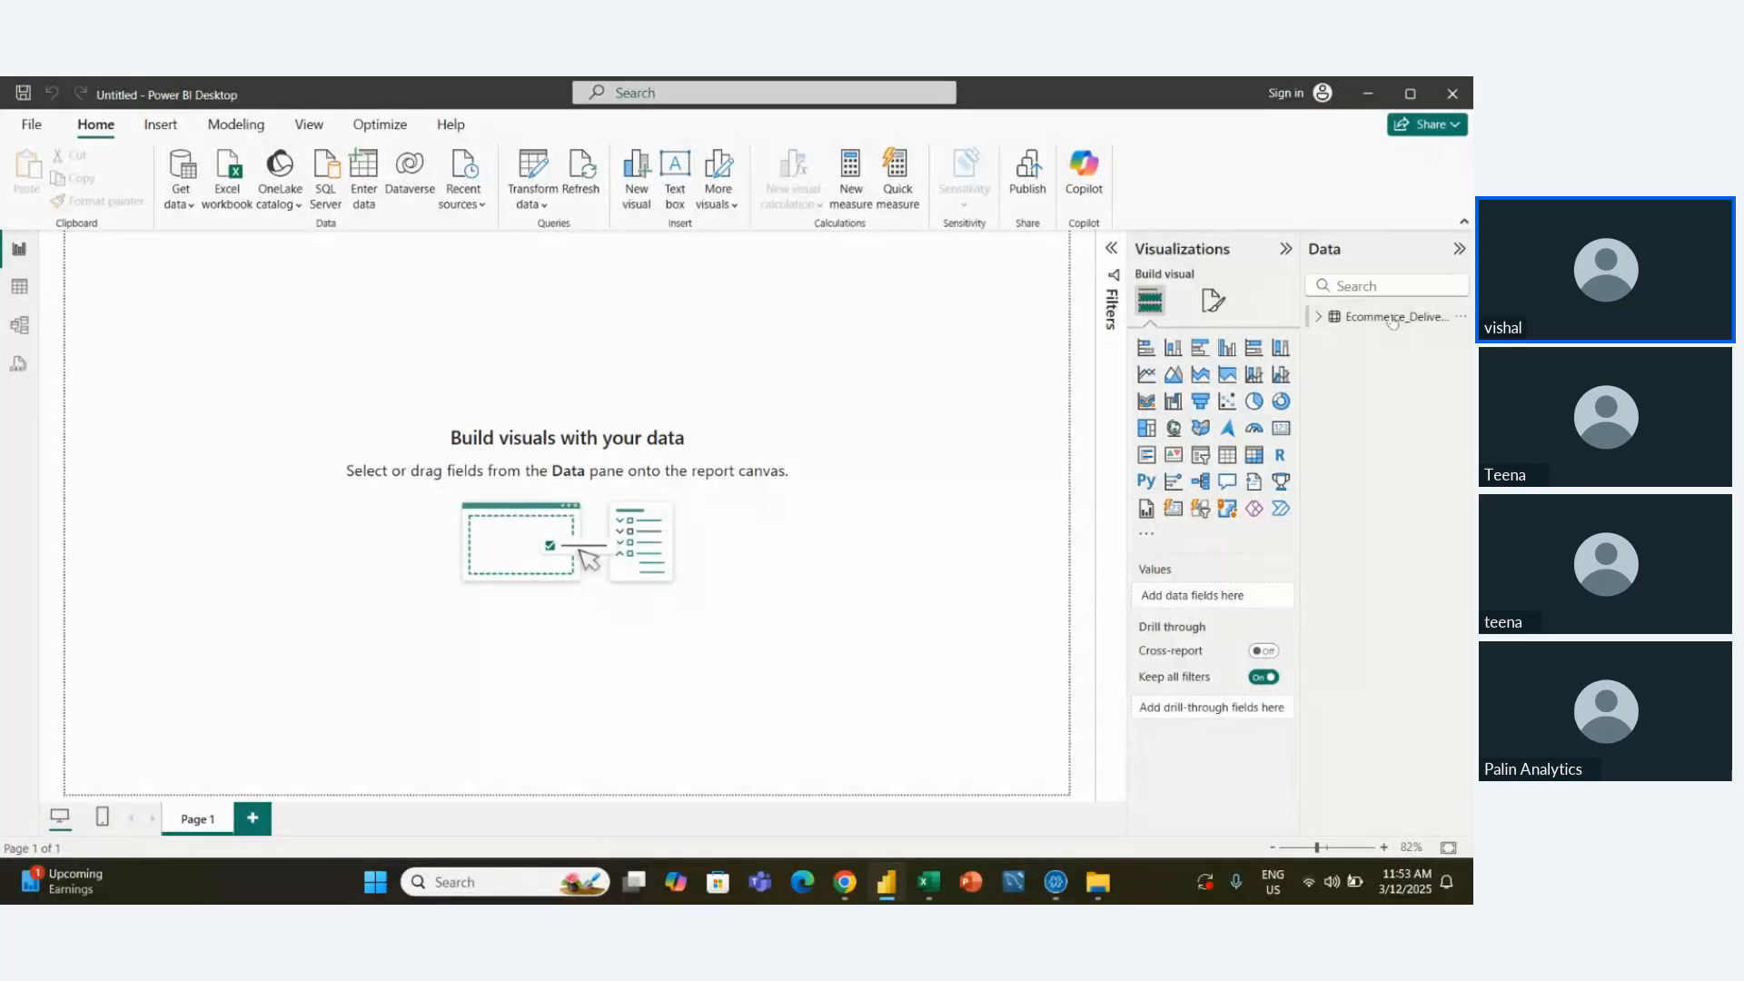
Add a card visual to the report page showing the average of Est_Time(minute) from the delivery table
left_click(1318, 316)
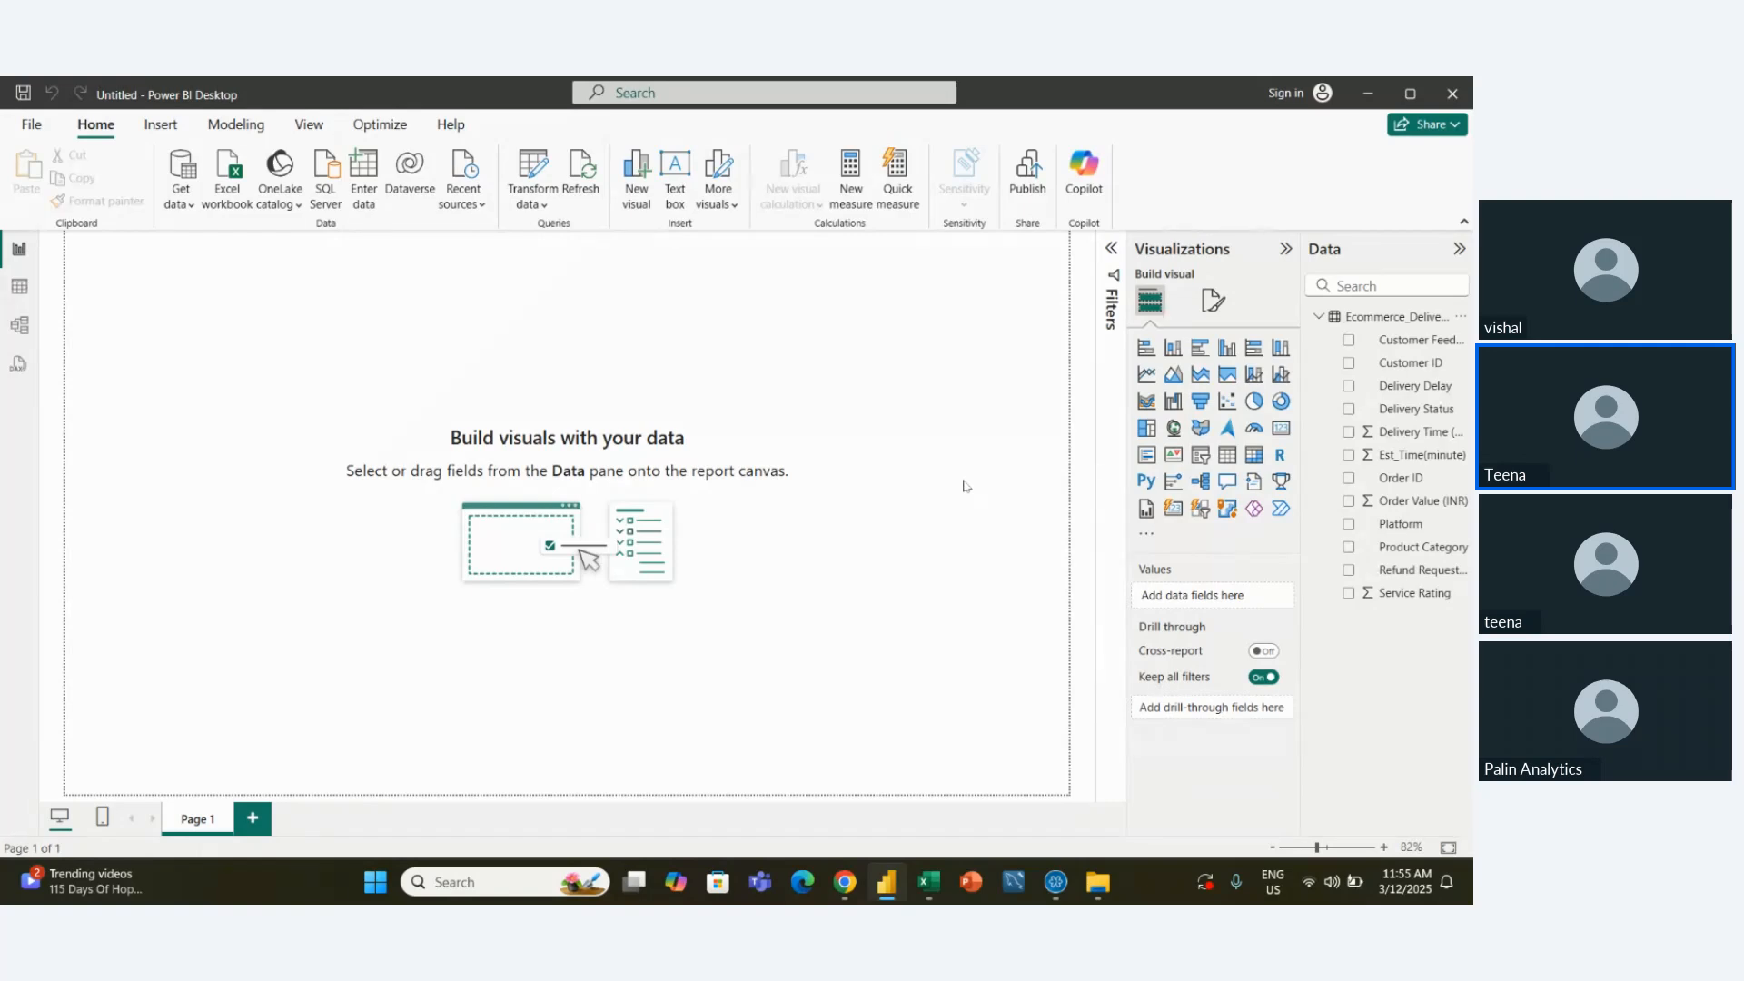
left_click(1281, 428)
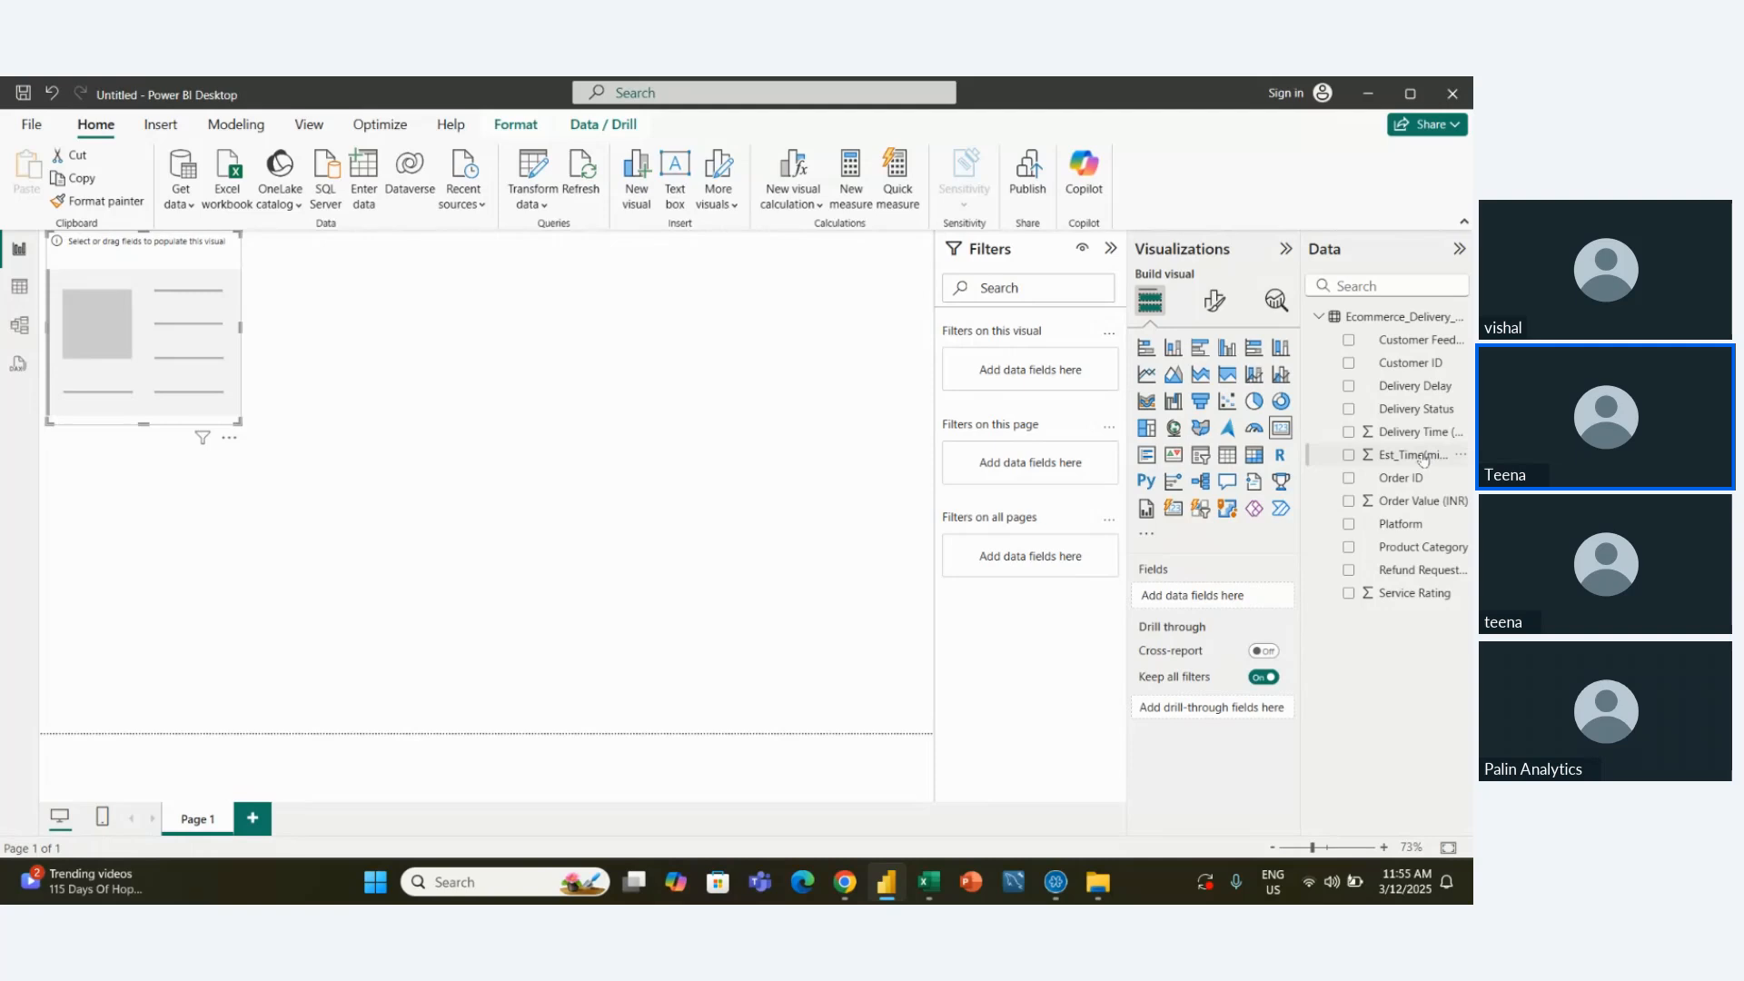
left_click_drag(1422, 457, 1224, 601)
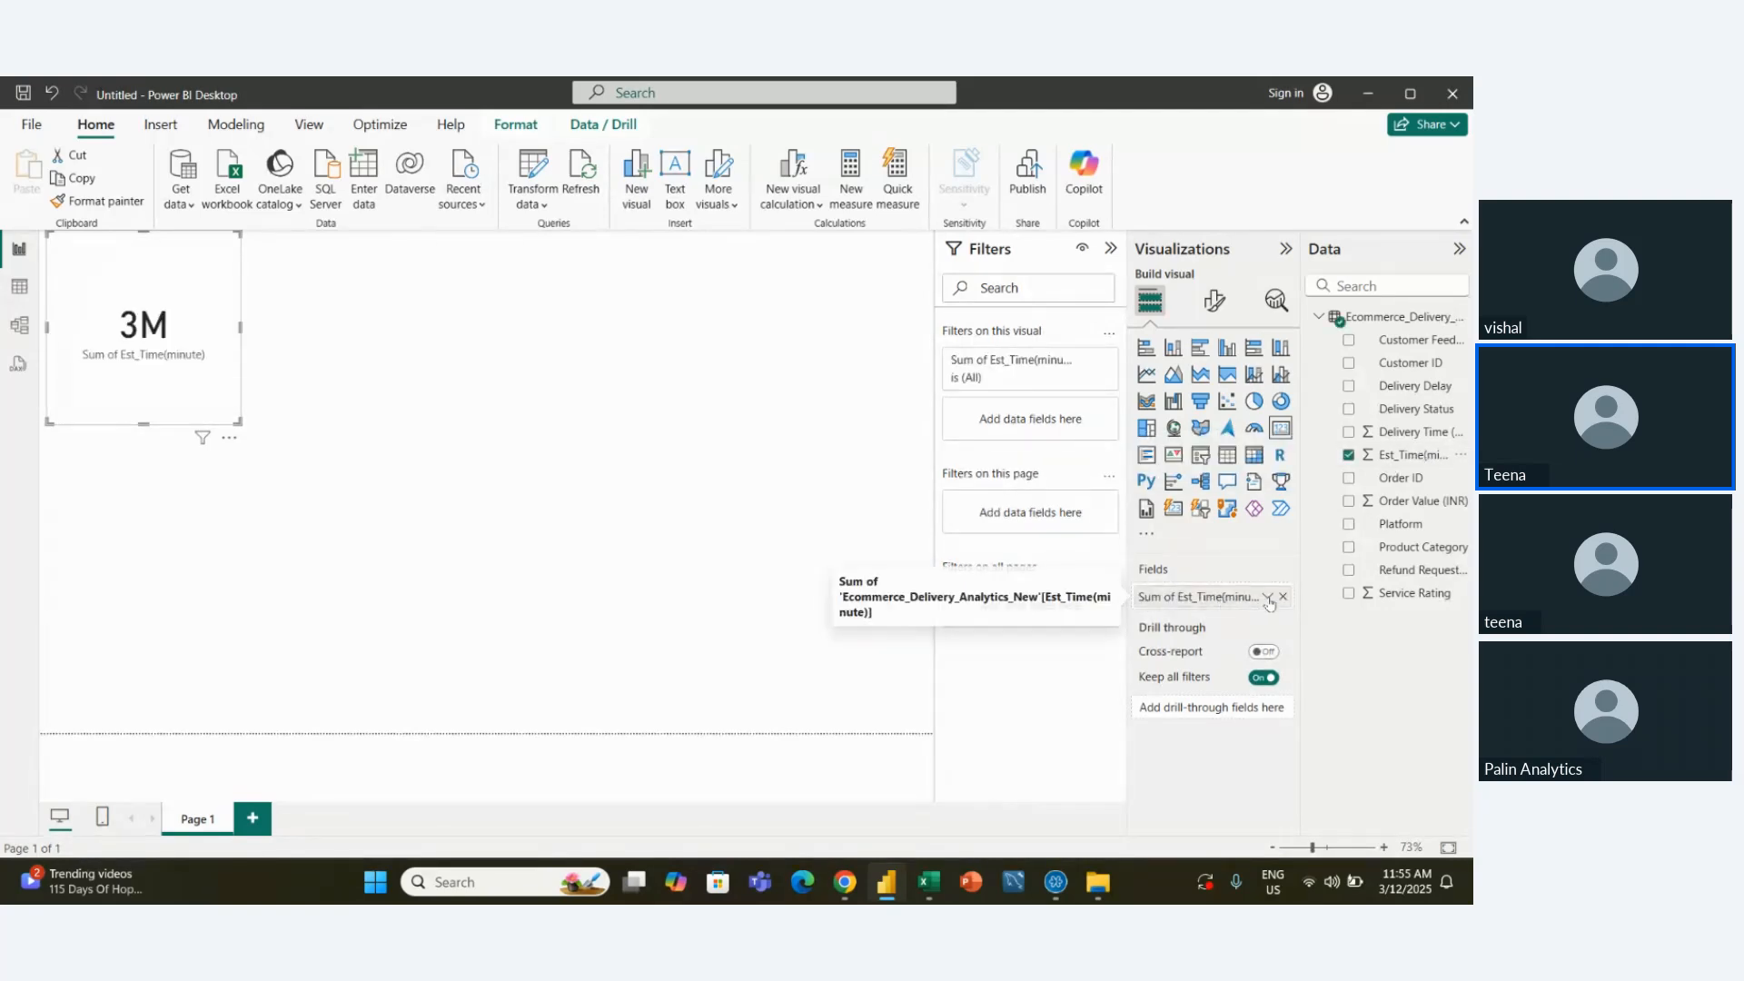
left_click(1267, 597)
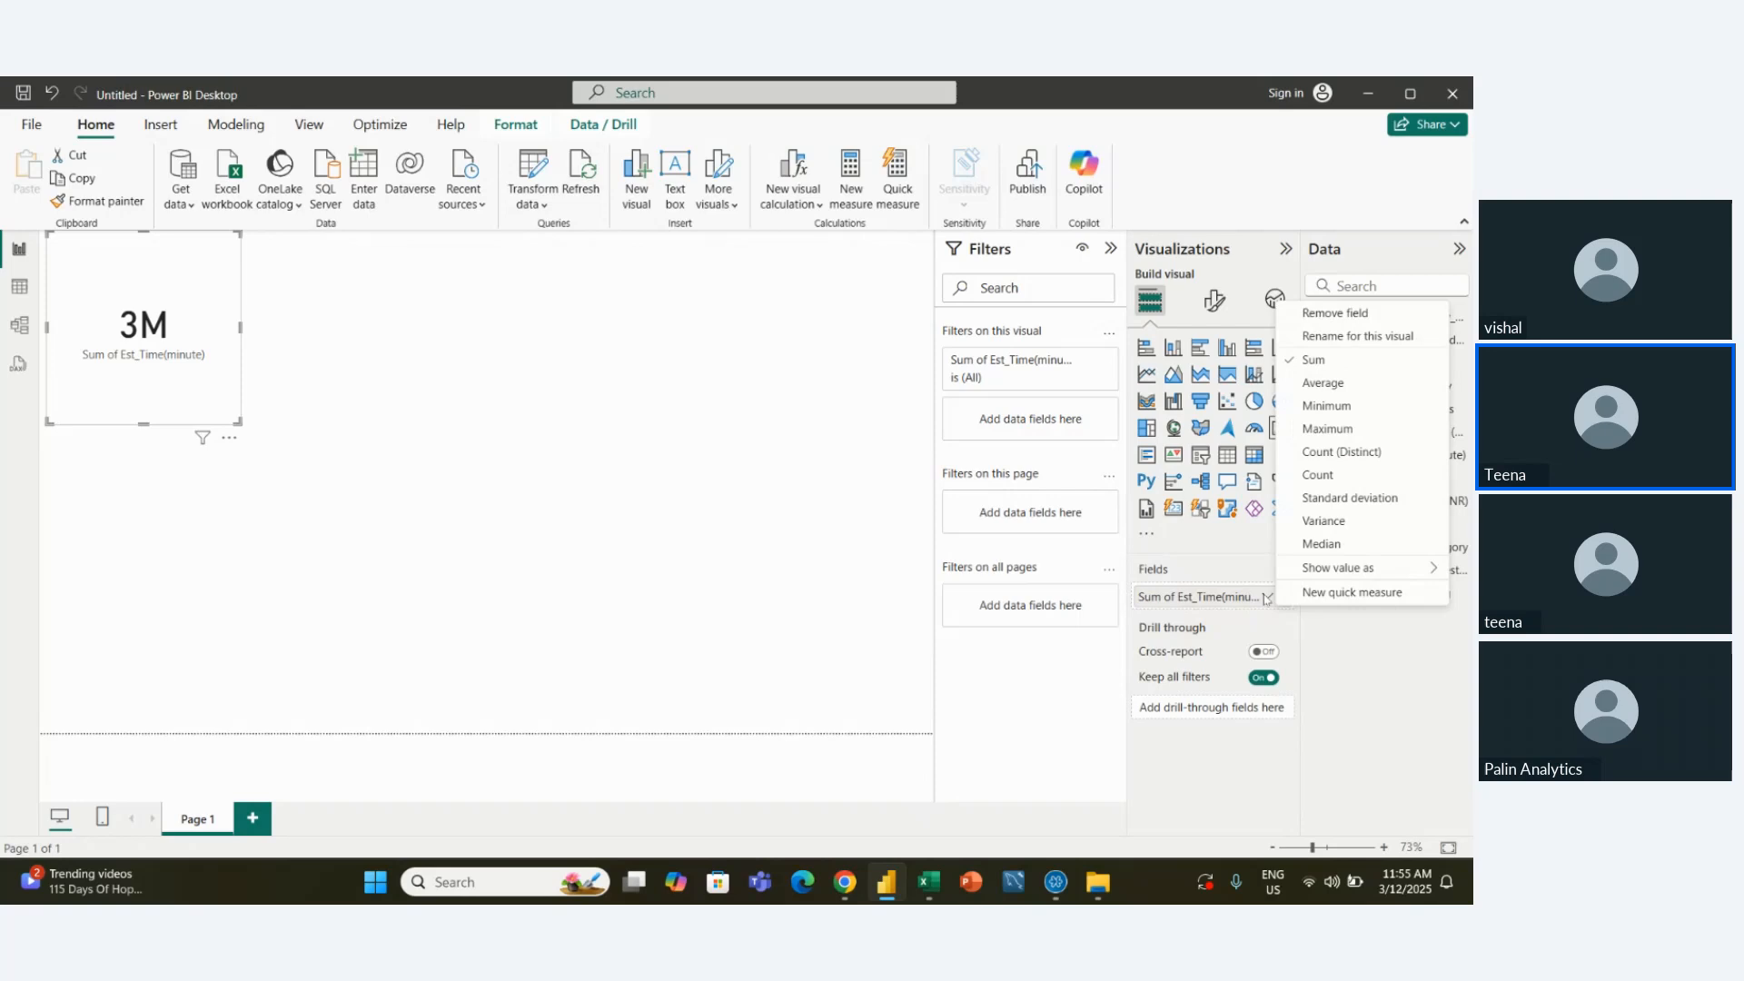
left_click(1320, 385)
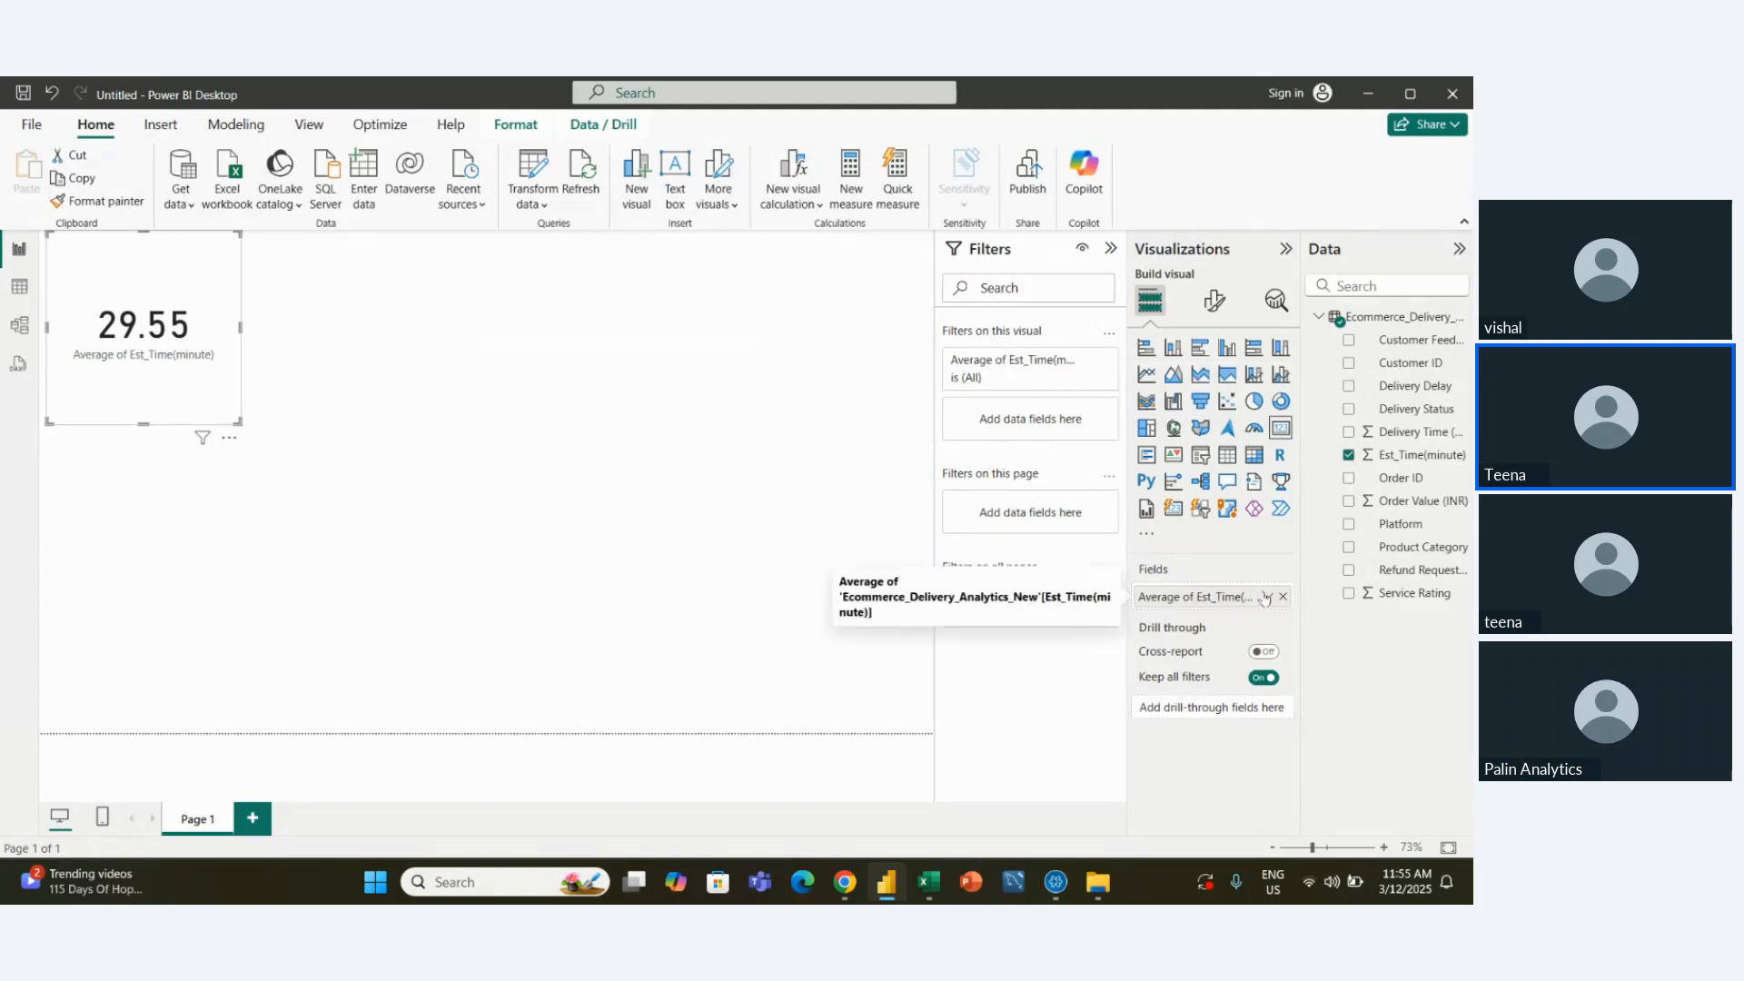
Rename the card's field as Average Time for this visual and shrink the card to a compact size
left_click(1266, 596)
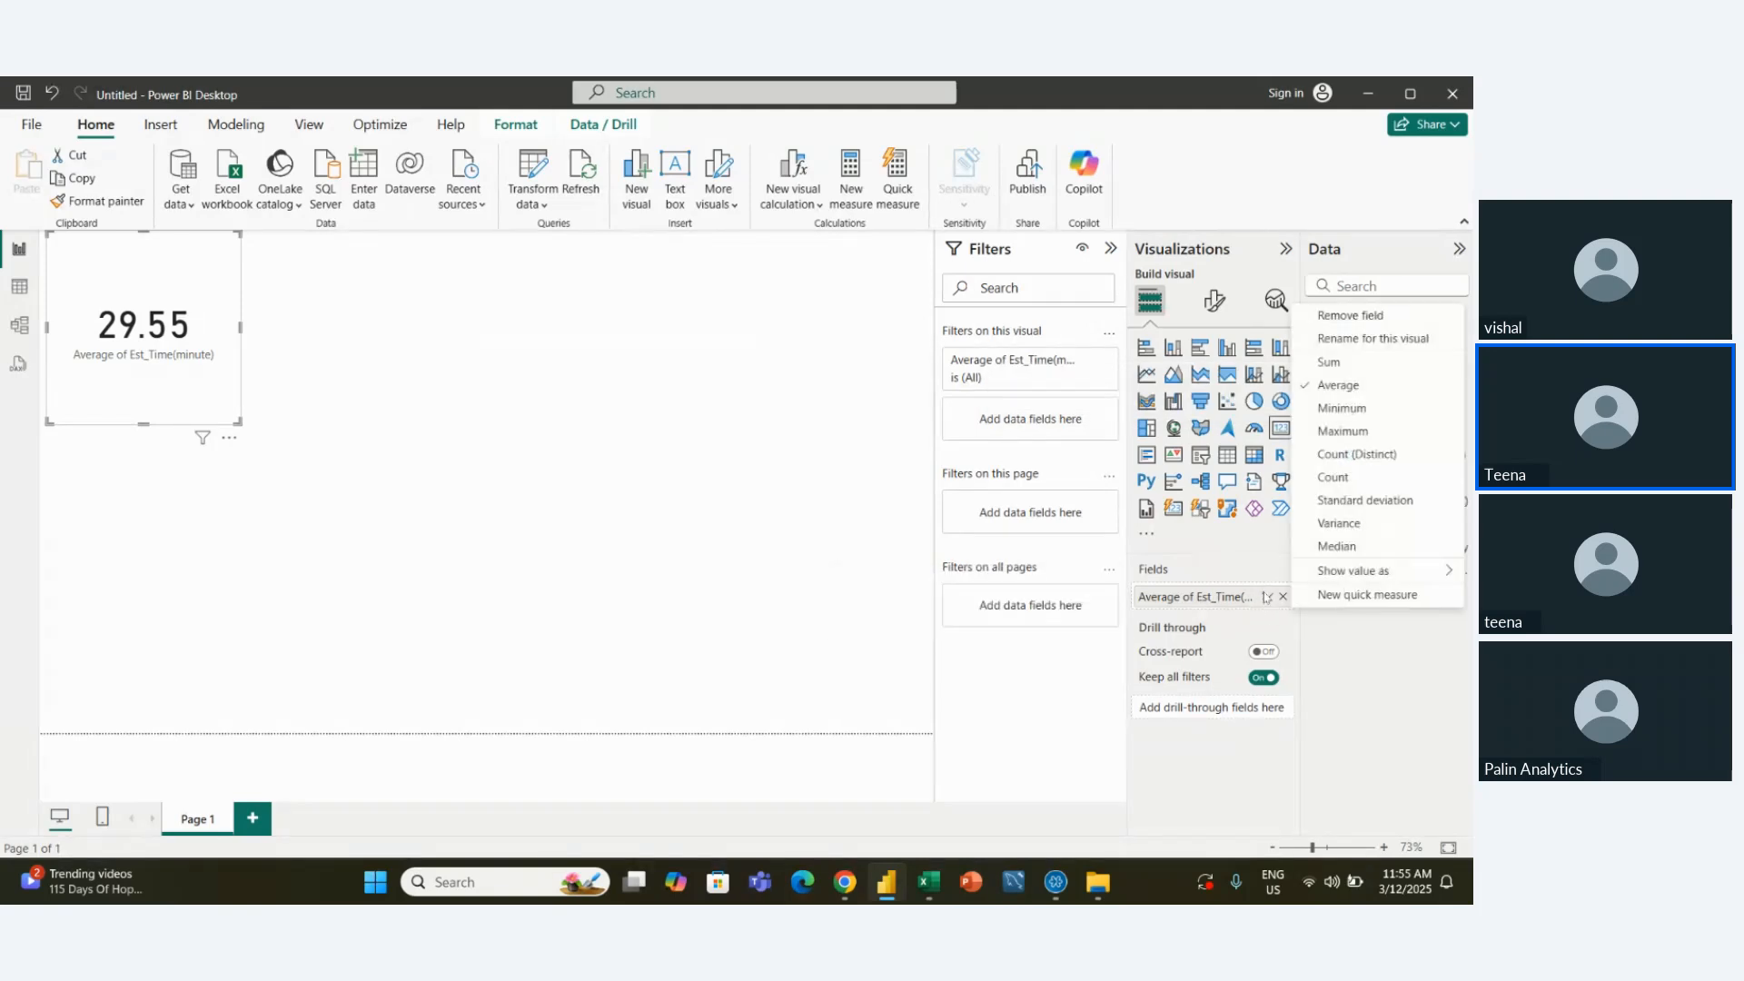
left_click(1337, 339)
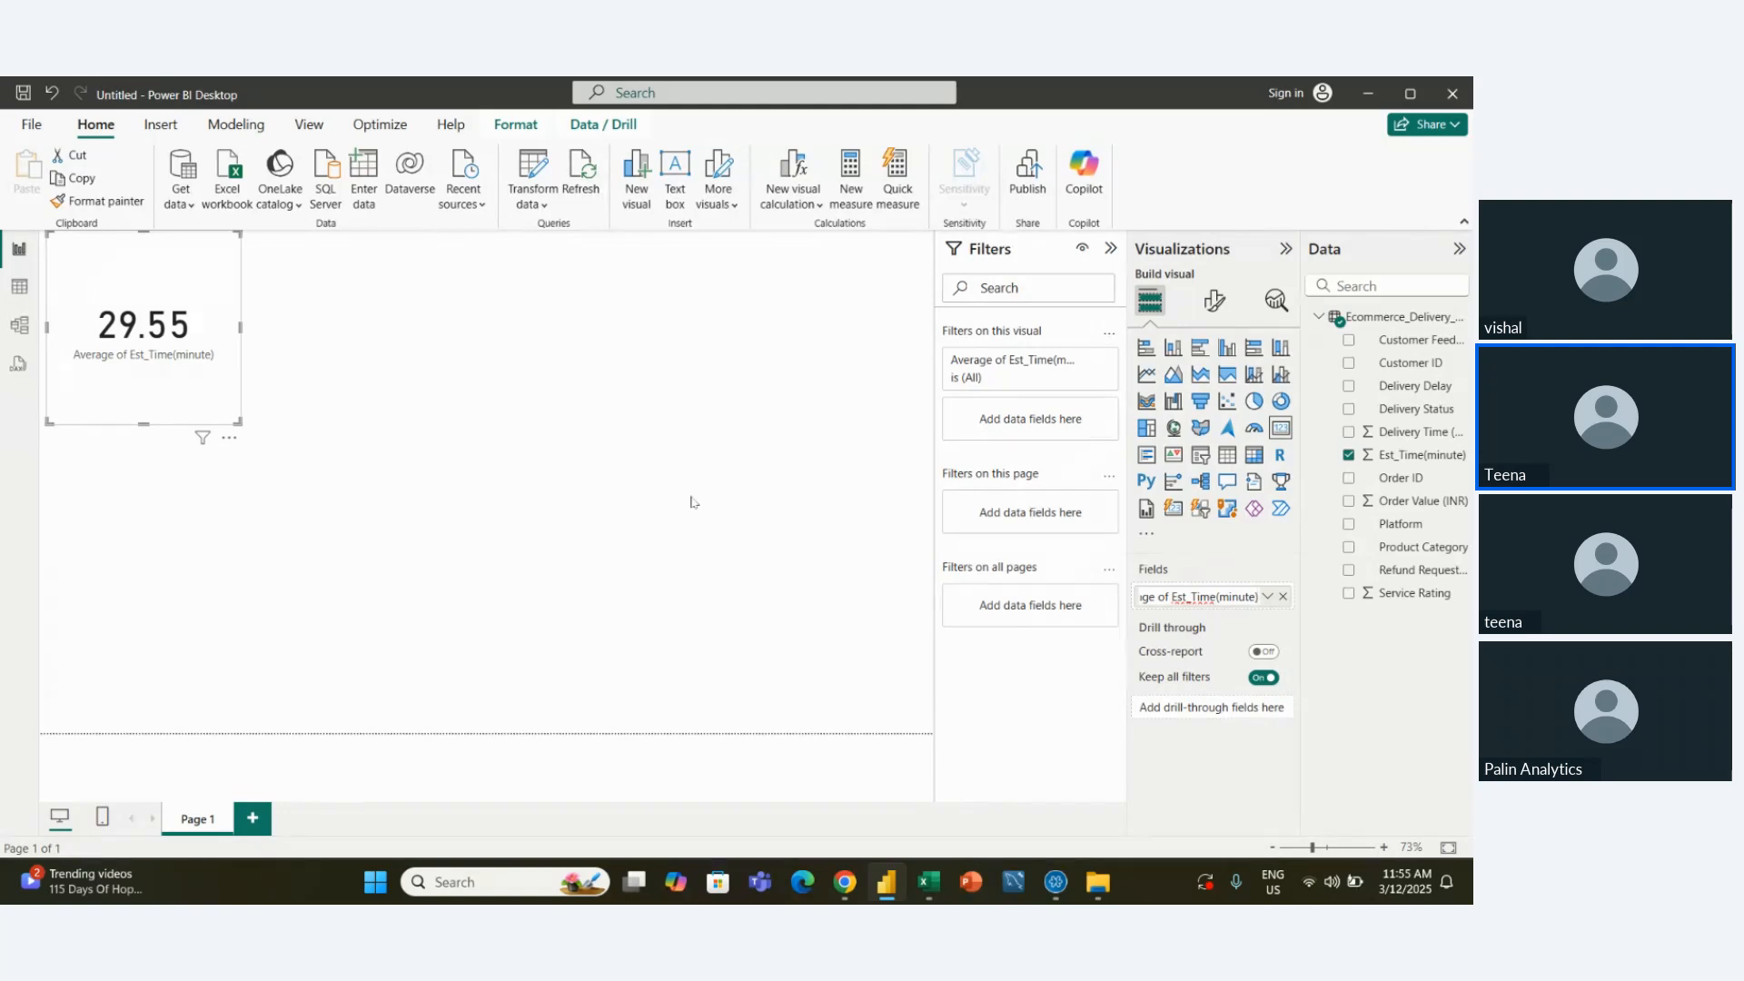
key("BackSpace")
key("BackSpace")
key("BackSpace")
key("BackSpace")
key("BackSpace")
key("BackSpace")
key("BackSpace")
key("BackSpace")
key("BackSpace")
key("BackSpace")
key("BackSpace")
key("BackSpace")
key("BackSpace")
key("BackSpace")
key("BackSpace")
key("BackSpace")
key("BackSpace")
type("Time")
key("Return")
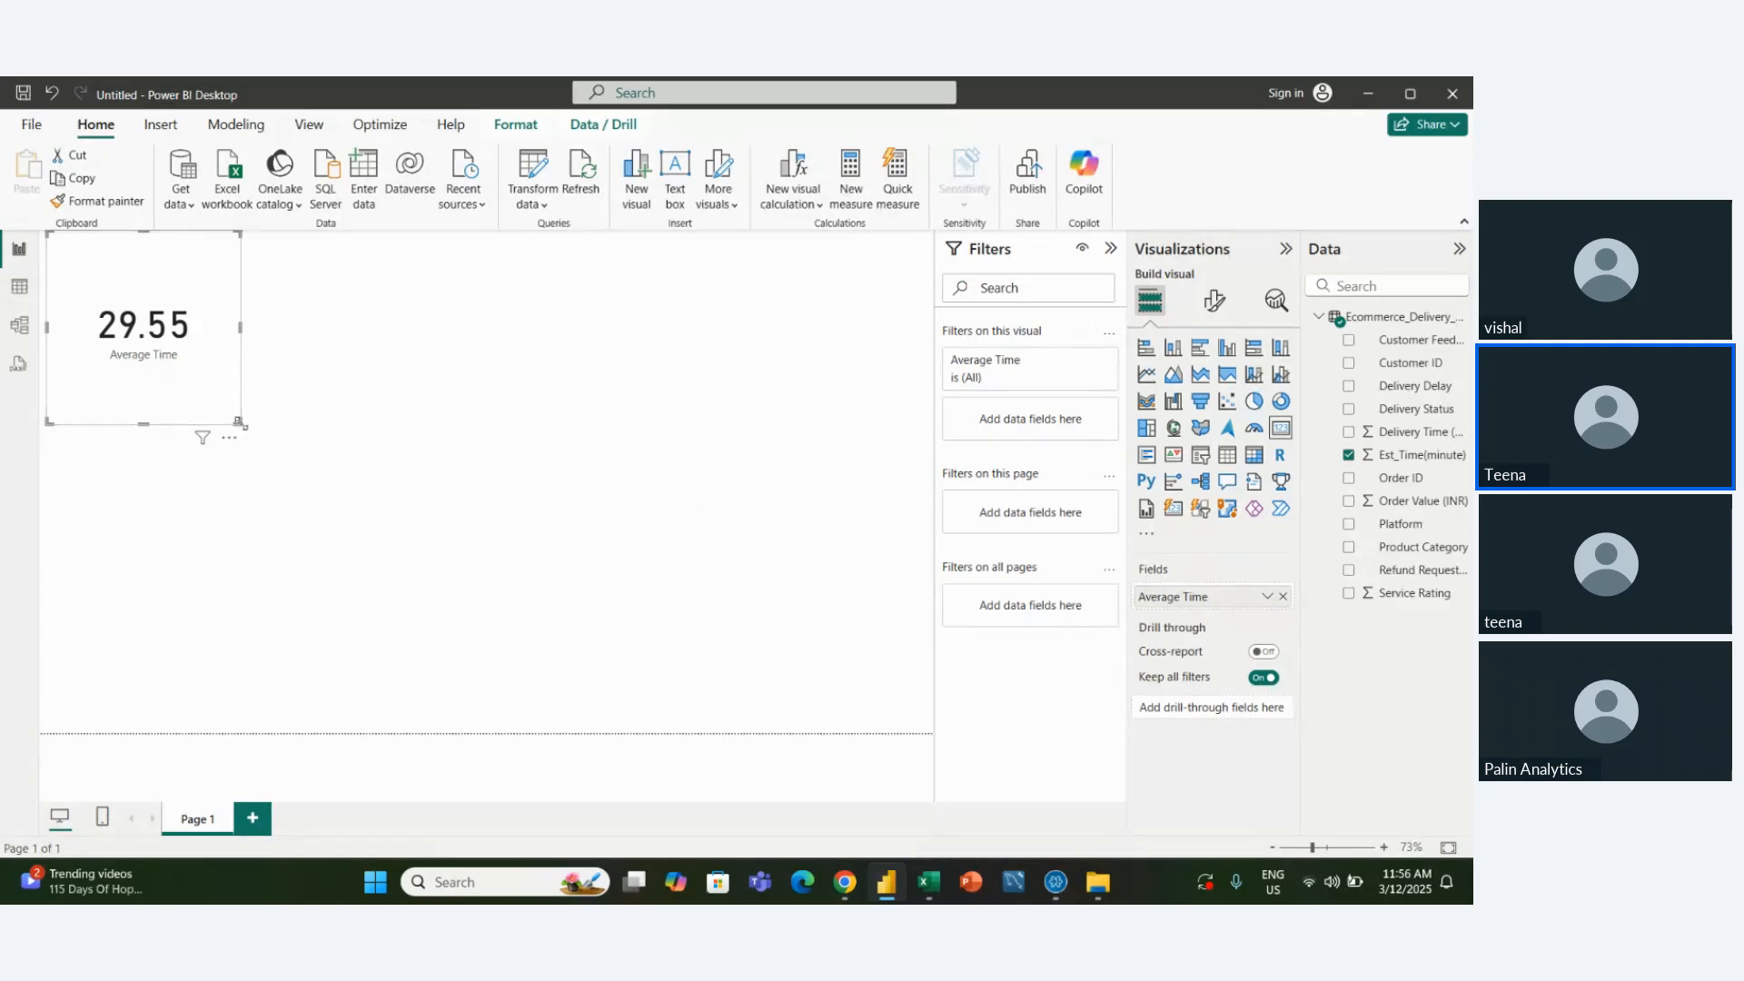
left_click_drag(239, 423, 189, 342)
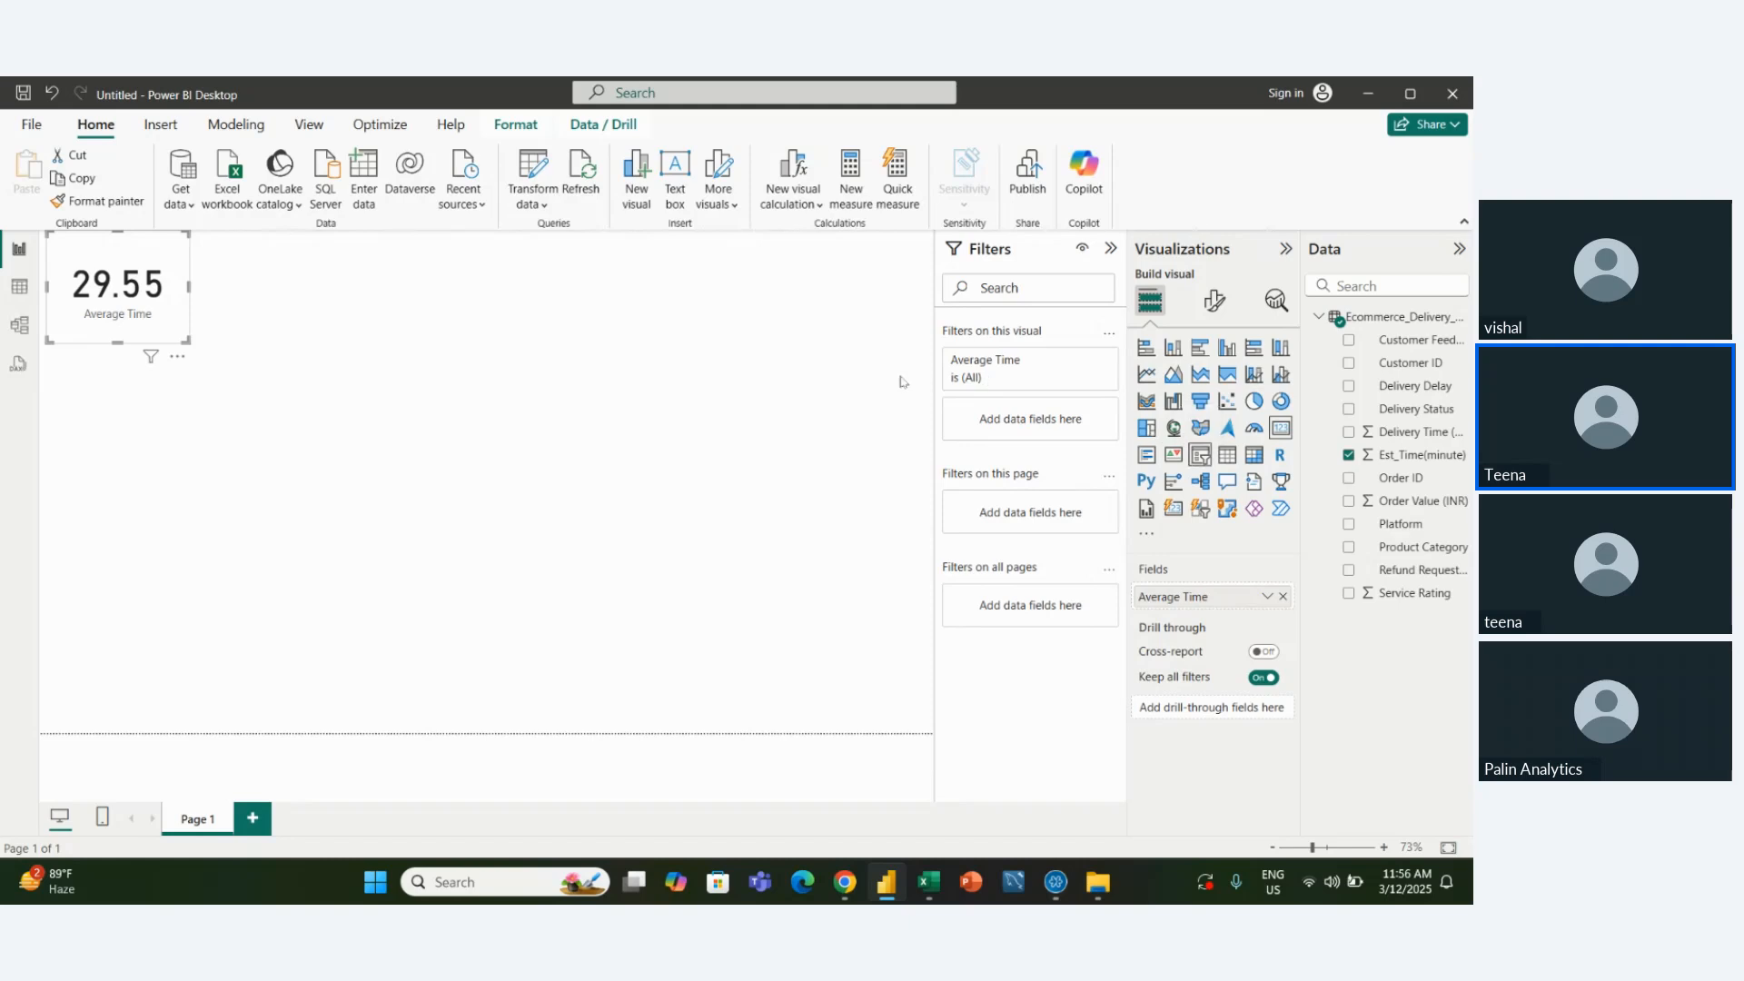
Add a separate slicer for the Platform field and place it beside the Average Time card
left_click(1200, 456)
left_click(504, 424)
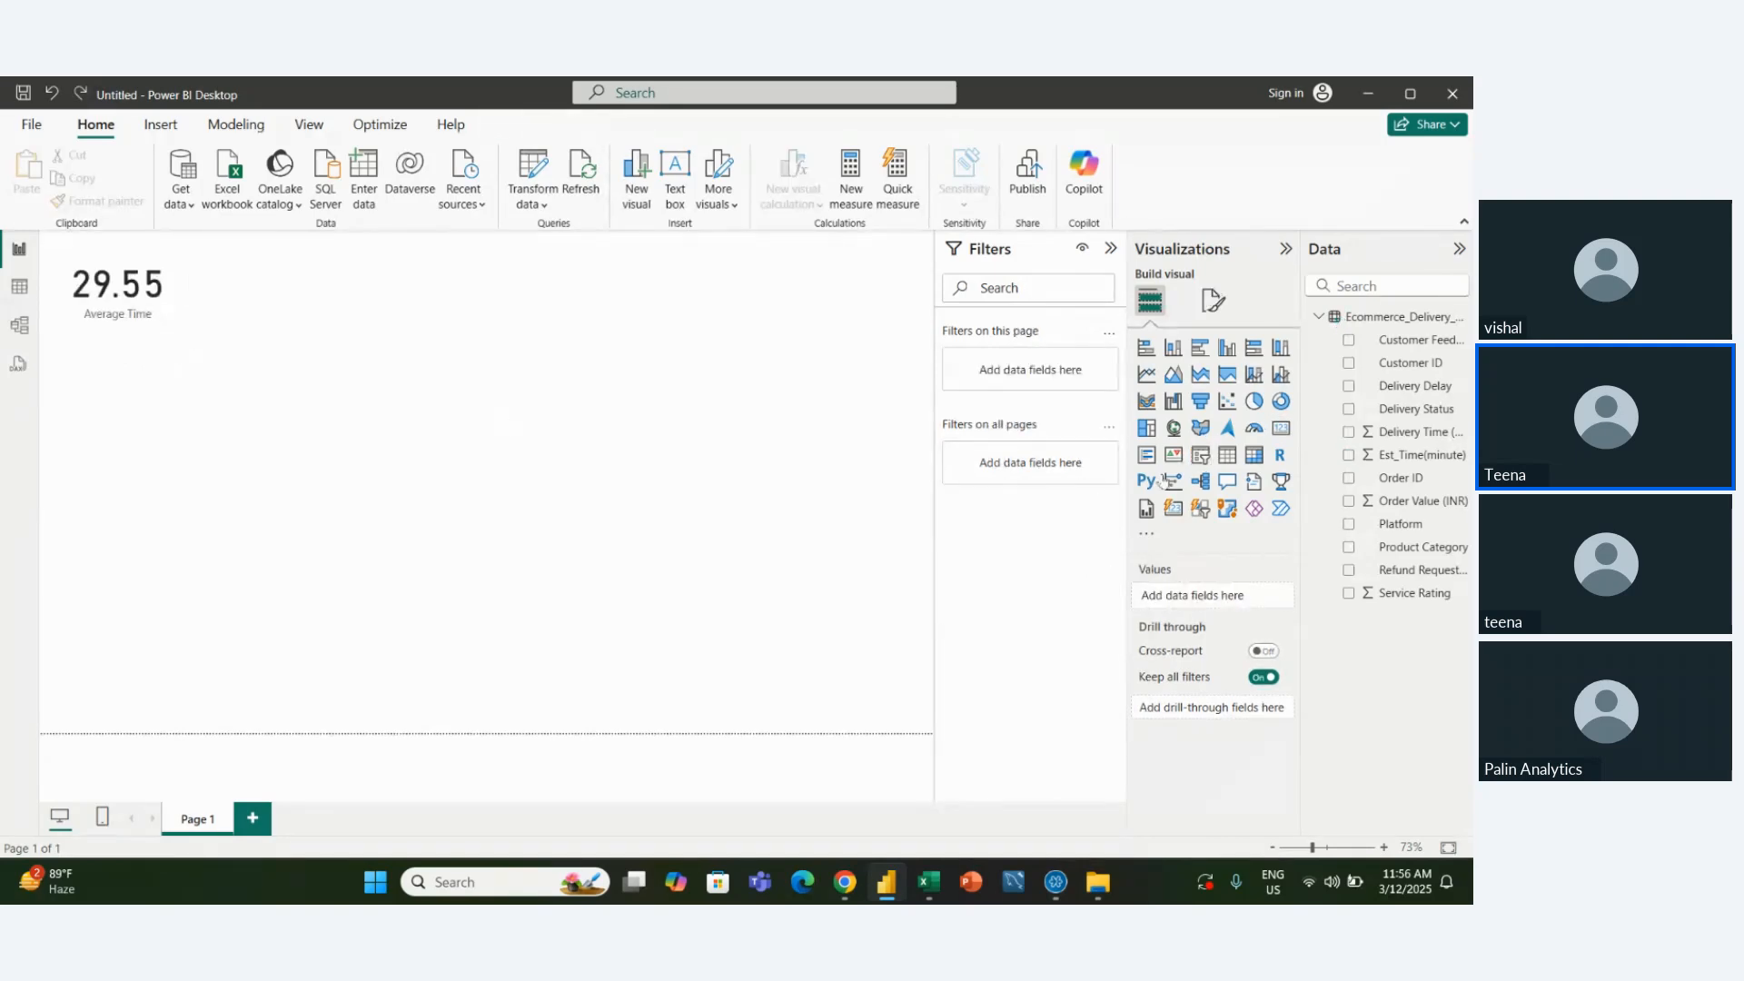
left_click(1200, 456)
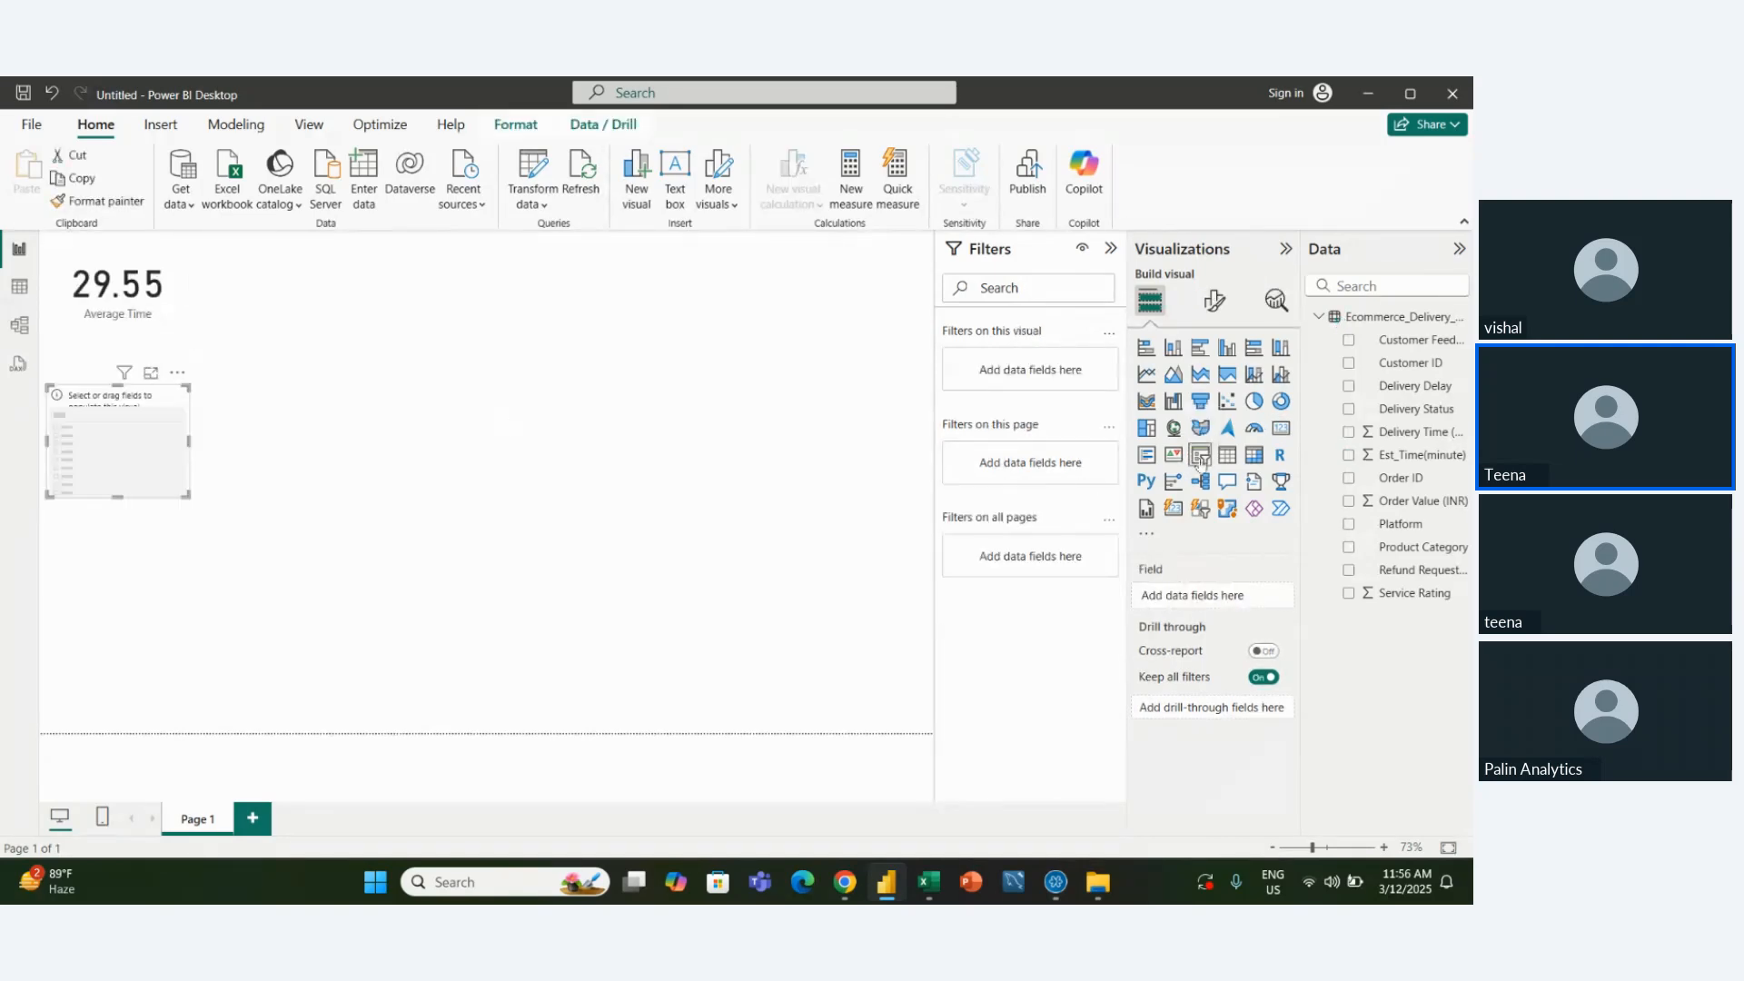
left_click_drag(1406, 533, 1254, 600)
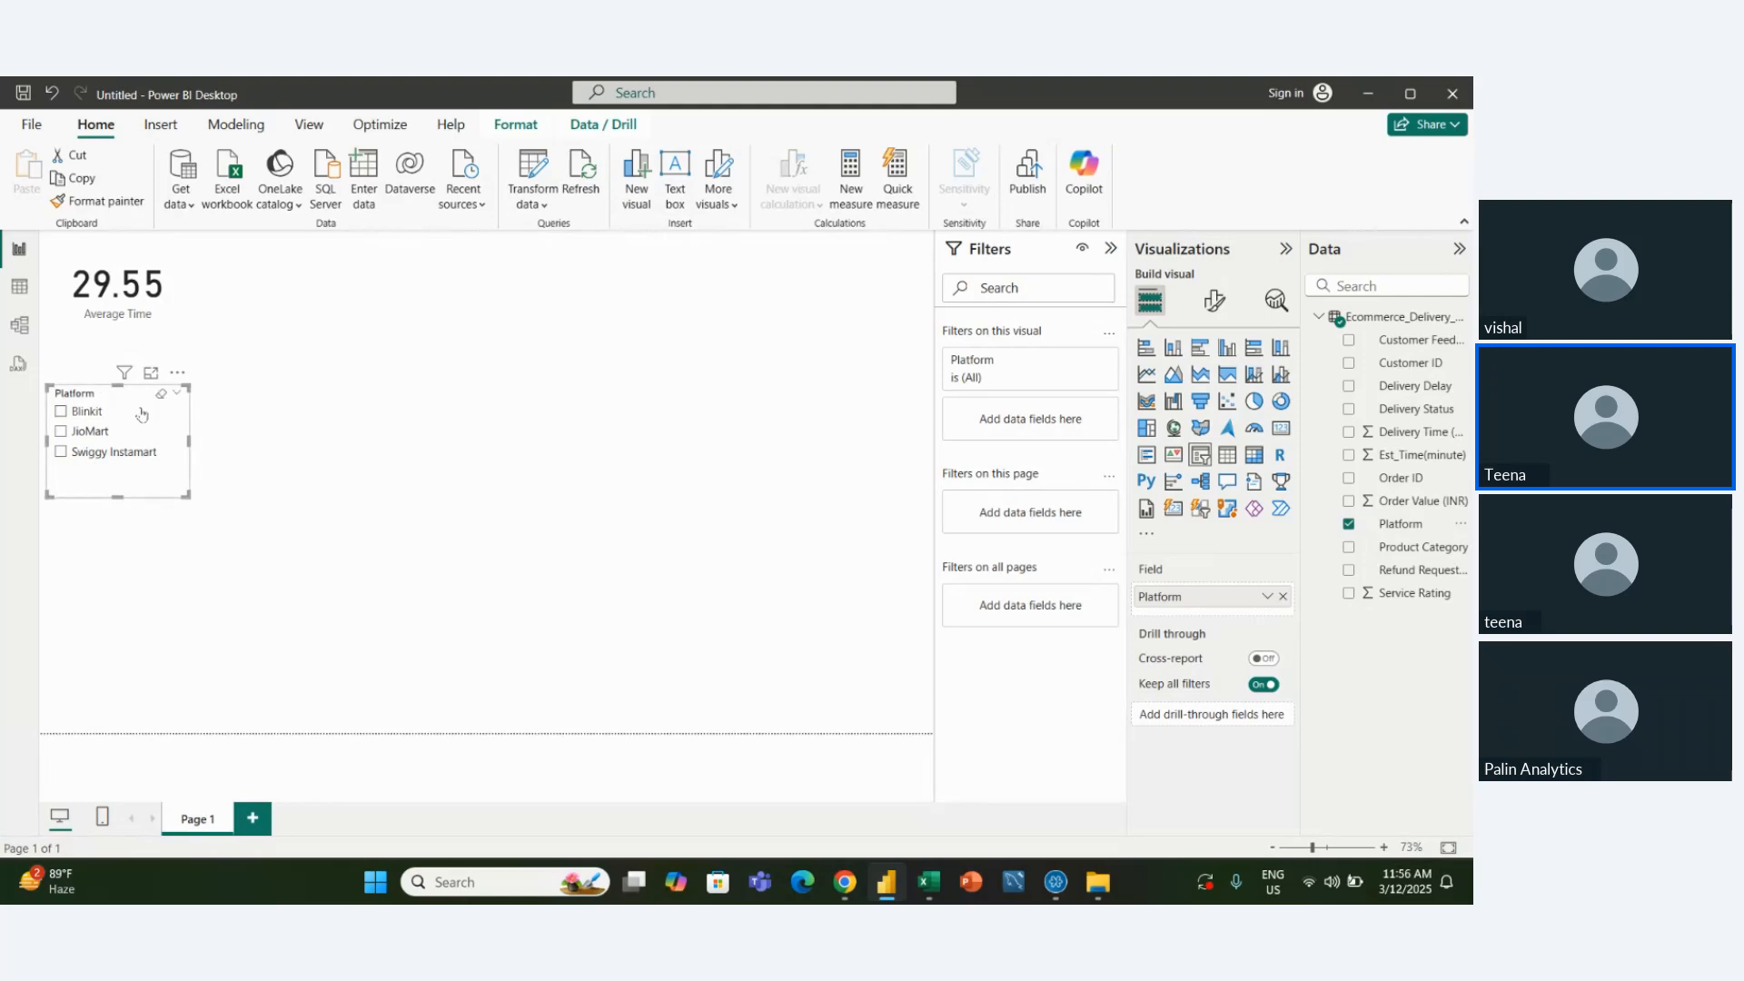
left_click_drag(143, 414, 352, 287)
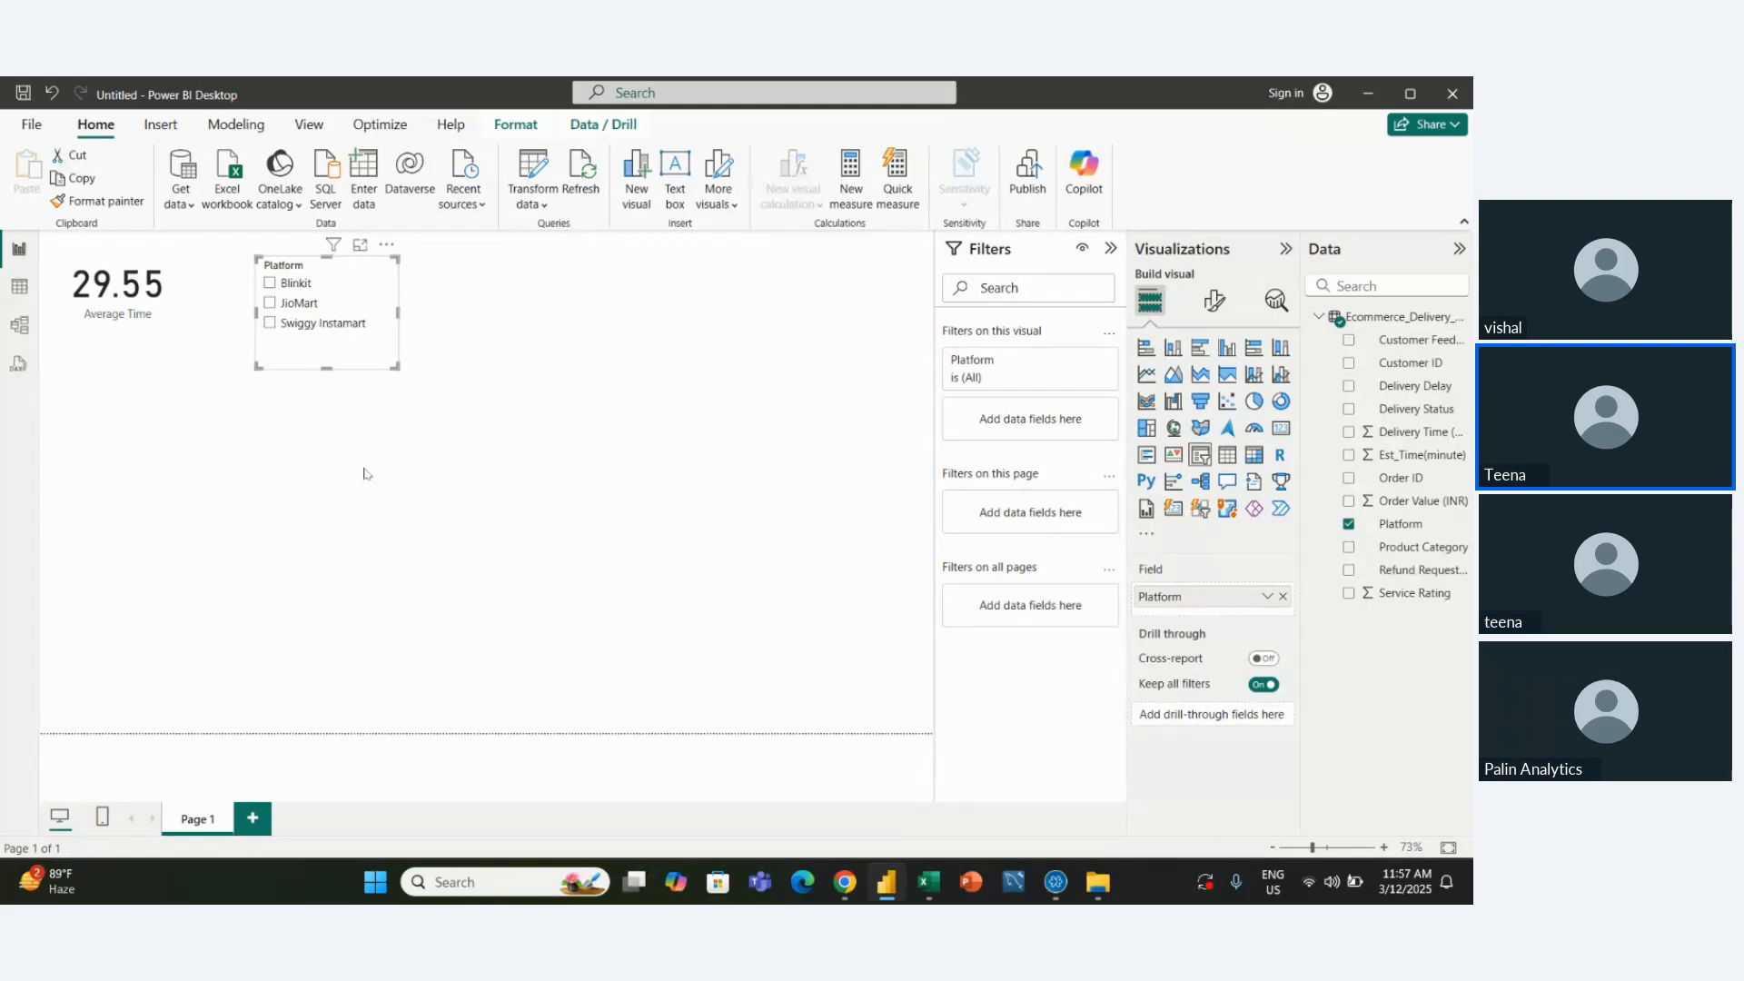
Compare the Average Time card for Blinkit, JioMart and Swiggy Instamart in turn, and clear the Platform filter
left_click(292, 286)
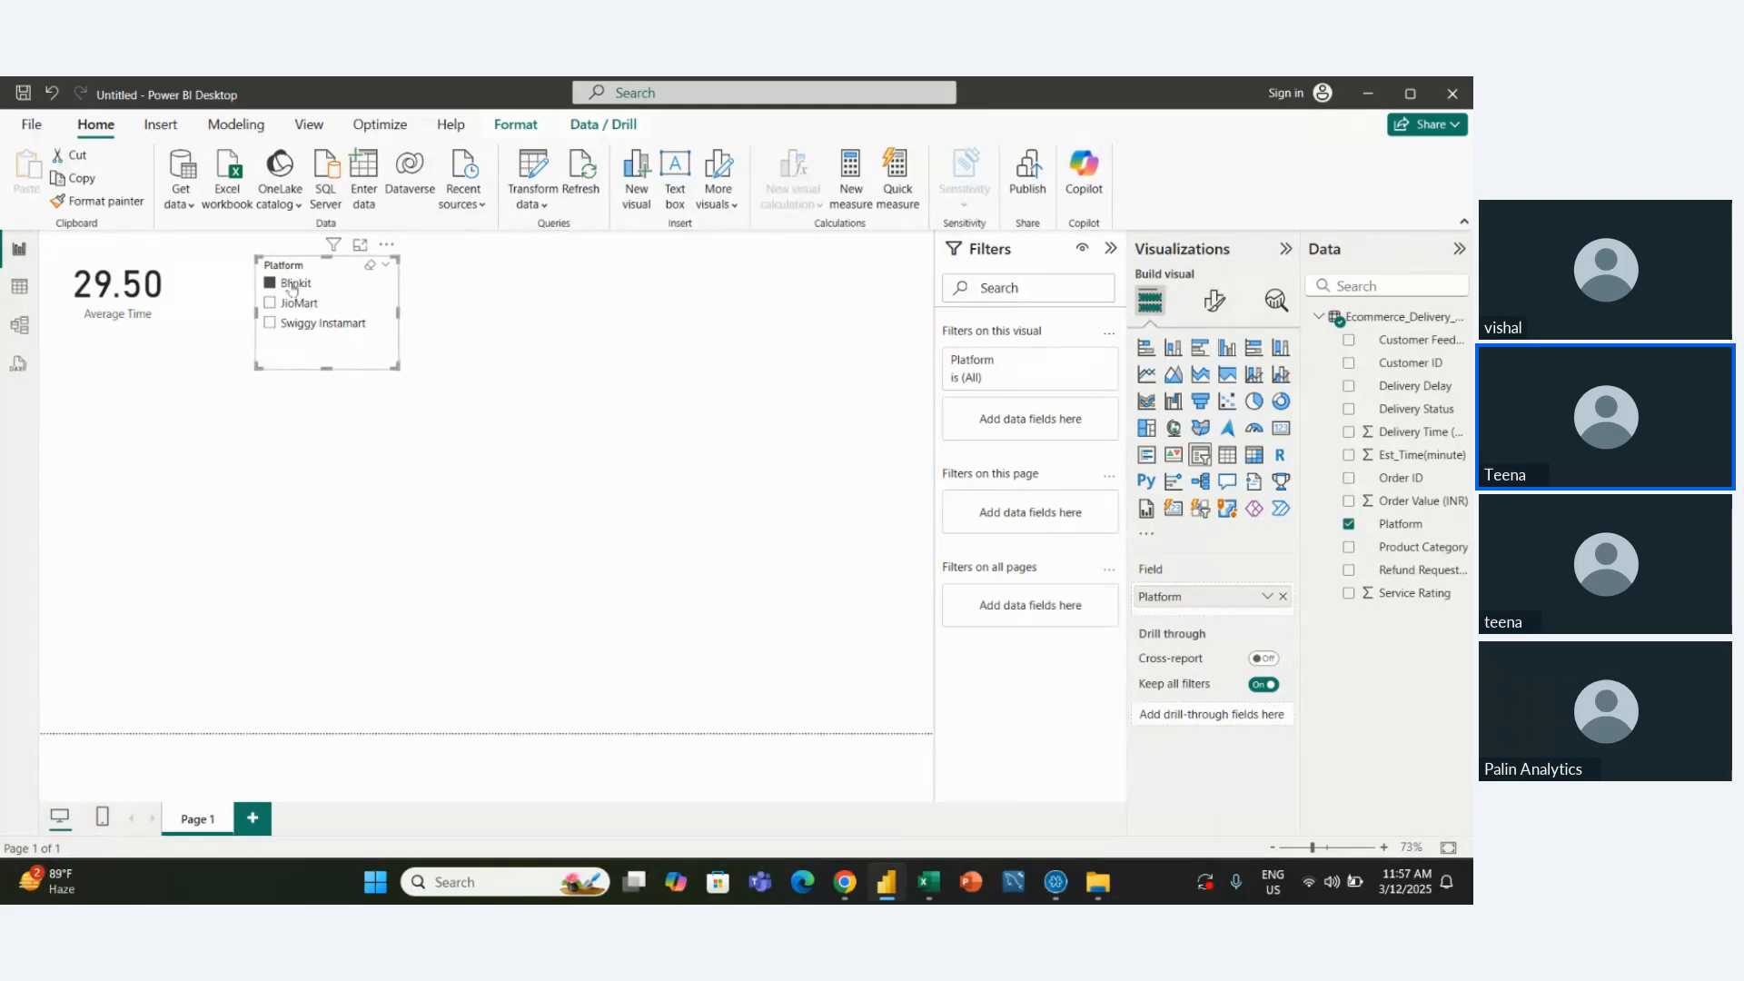
left_click(298, 305)
left_click(297, 324)
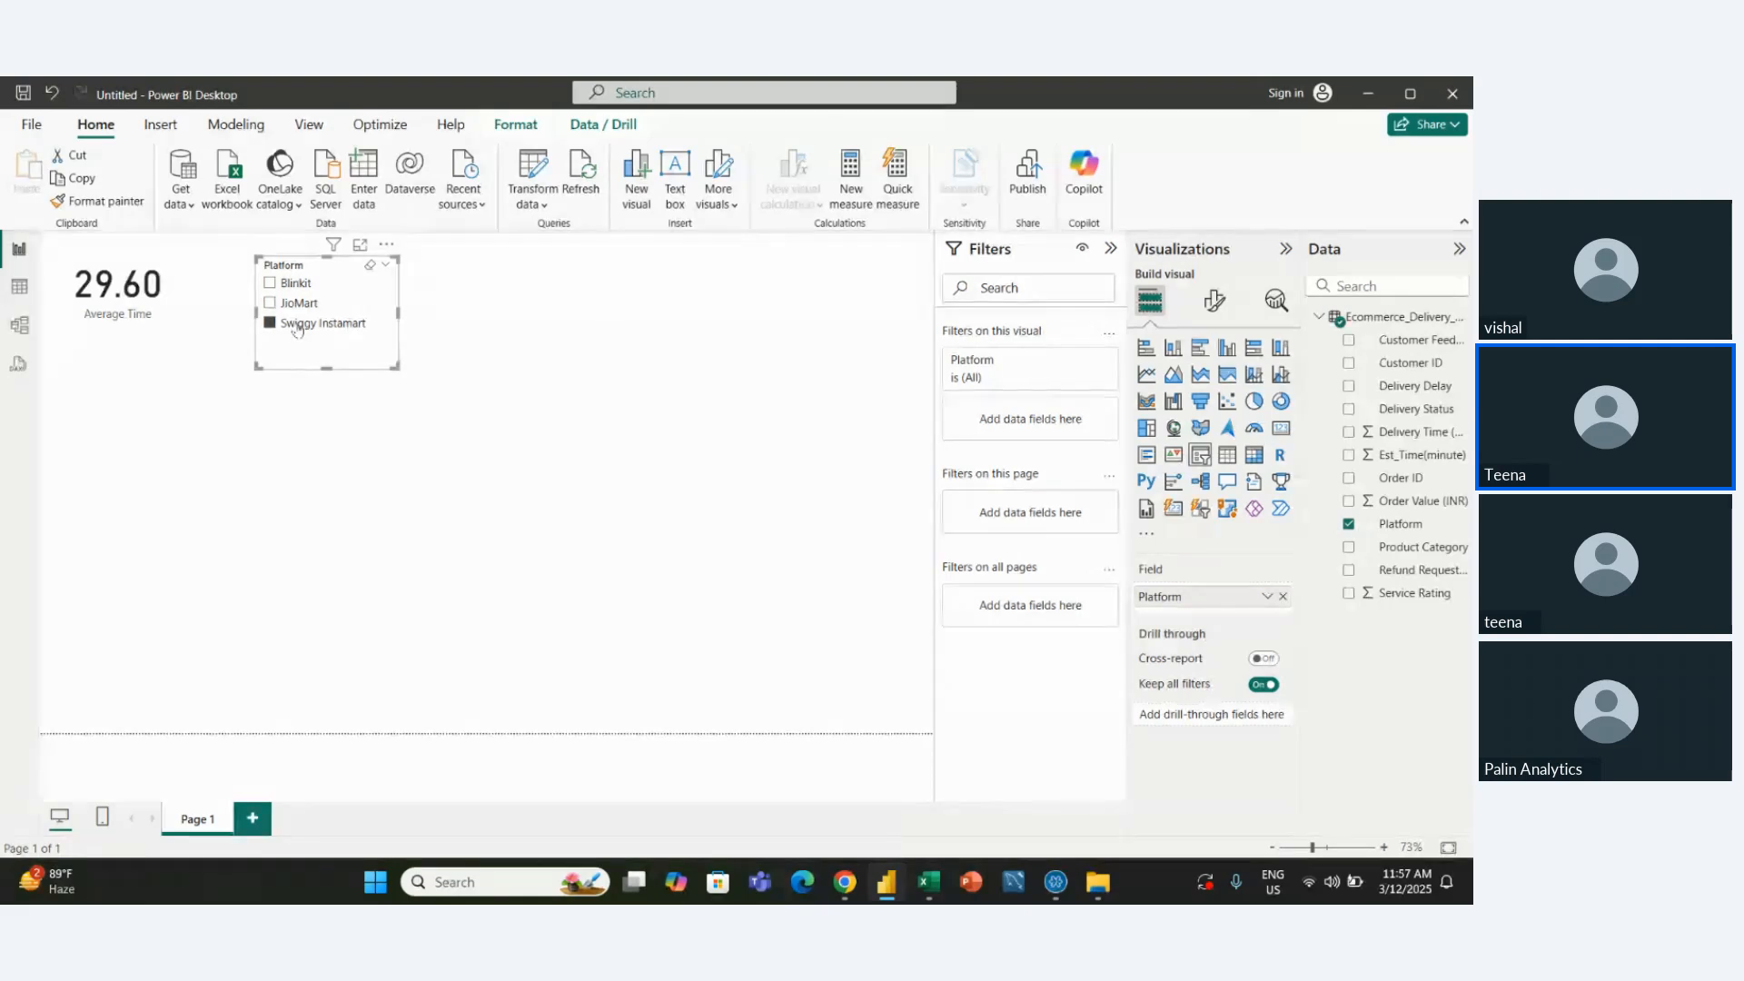
left_click(445, 310)
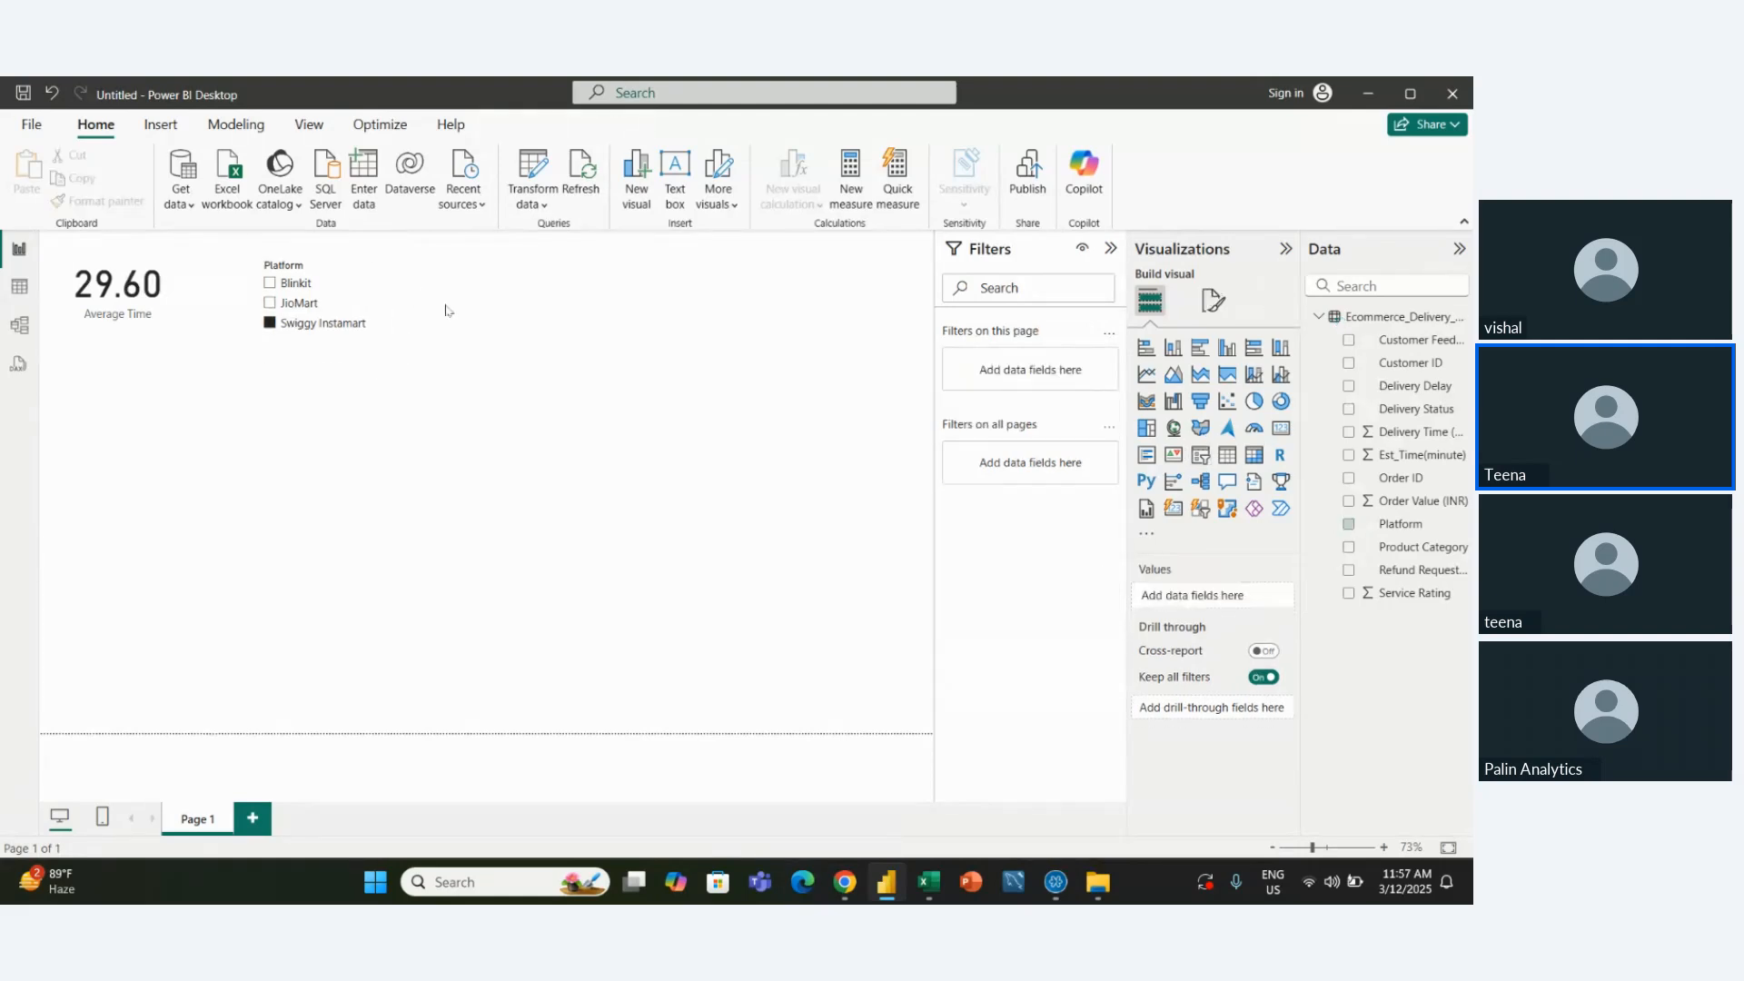
left_click(327, 324)
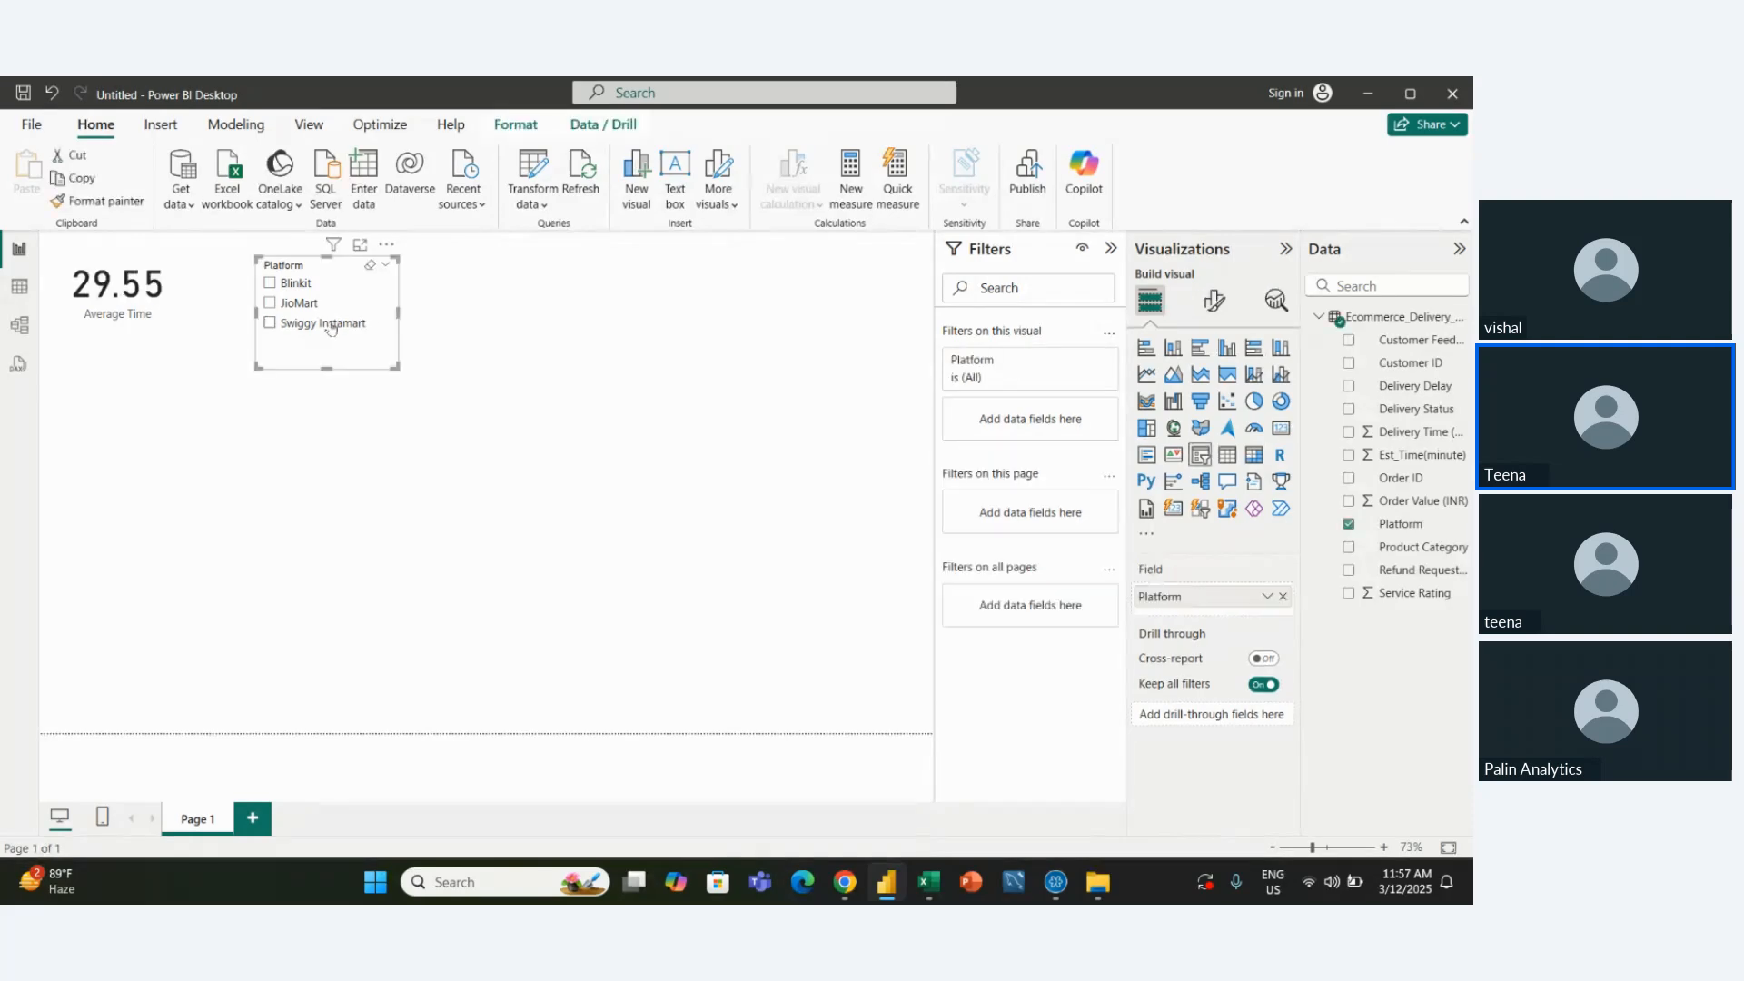
left_click(566, 375)
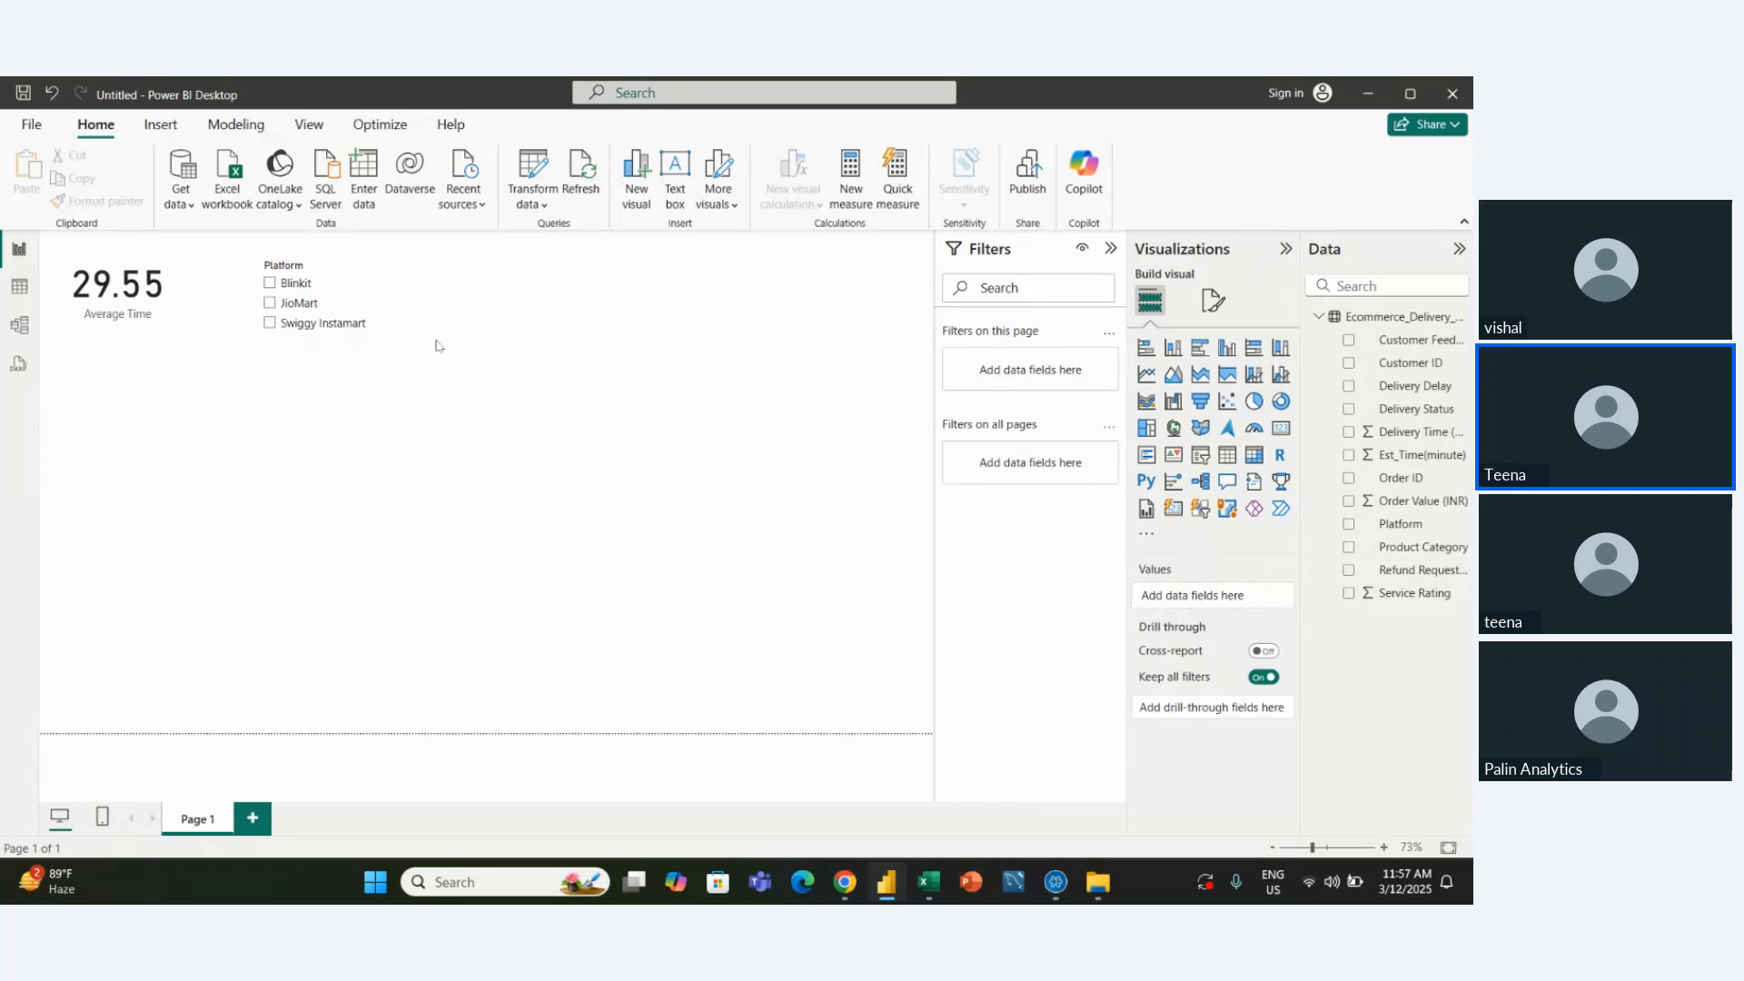
Examine the style and selection options in the Platform slicer's settings
left_click(294, 266)
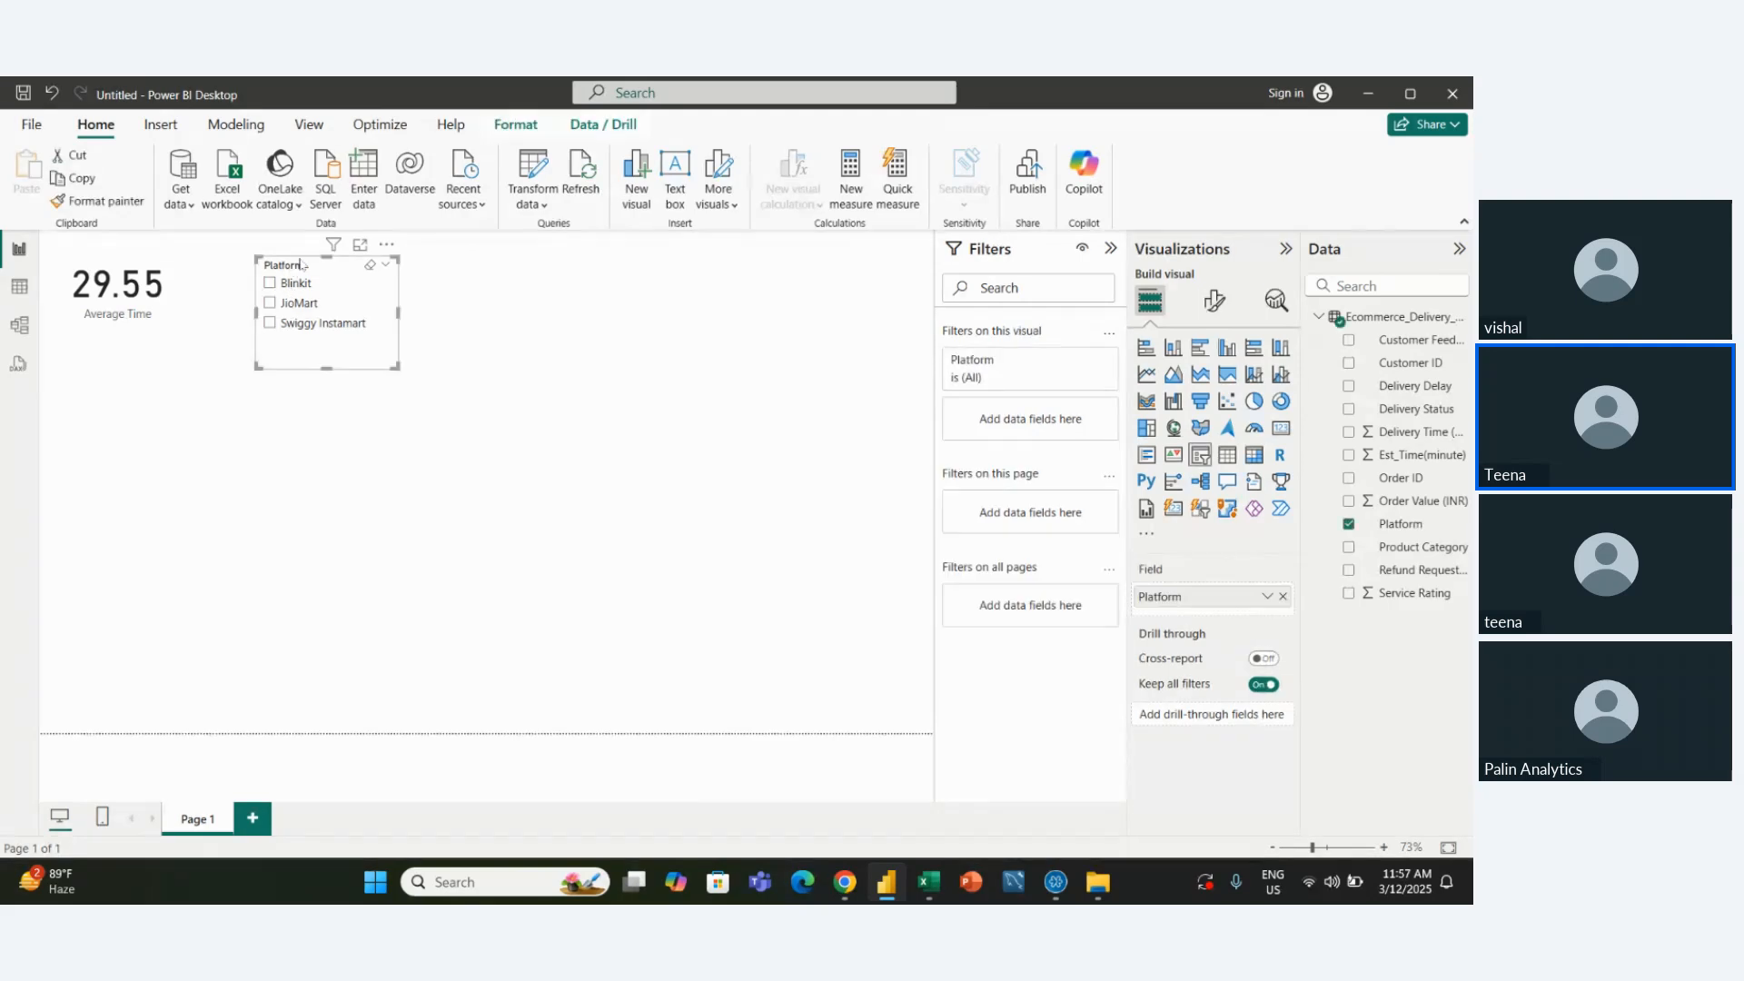
left_click(1212, 306)
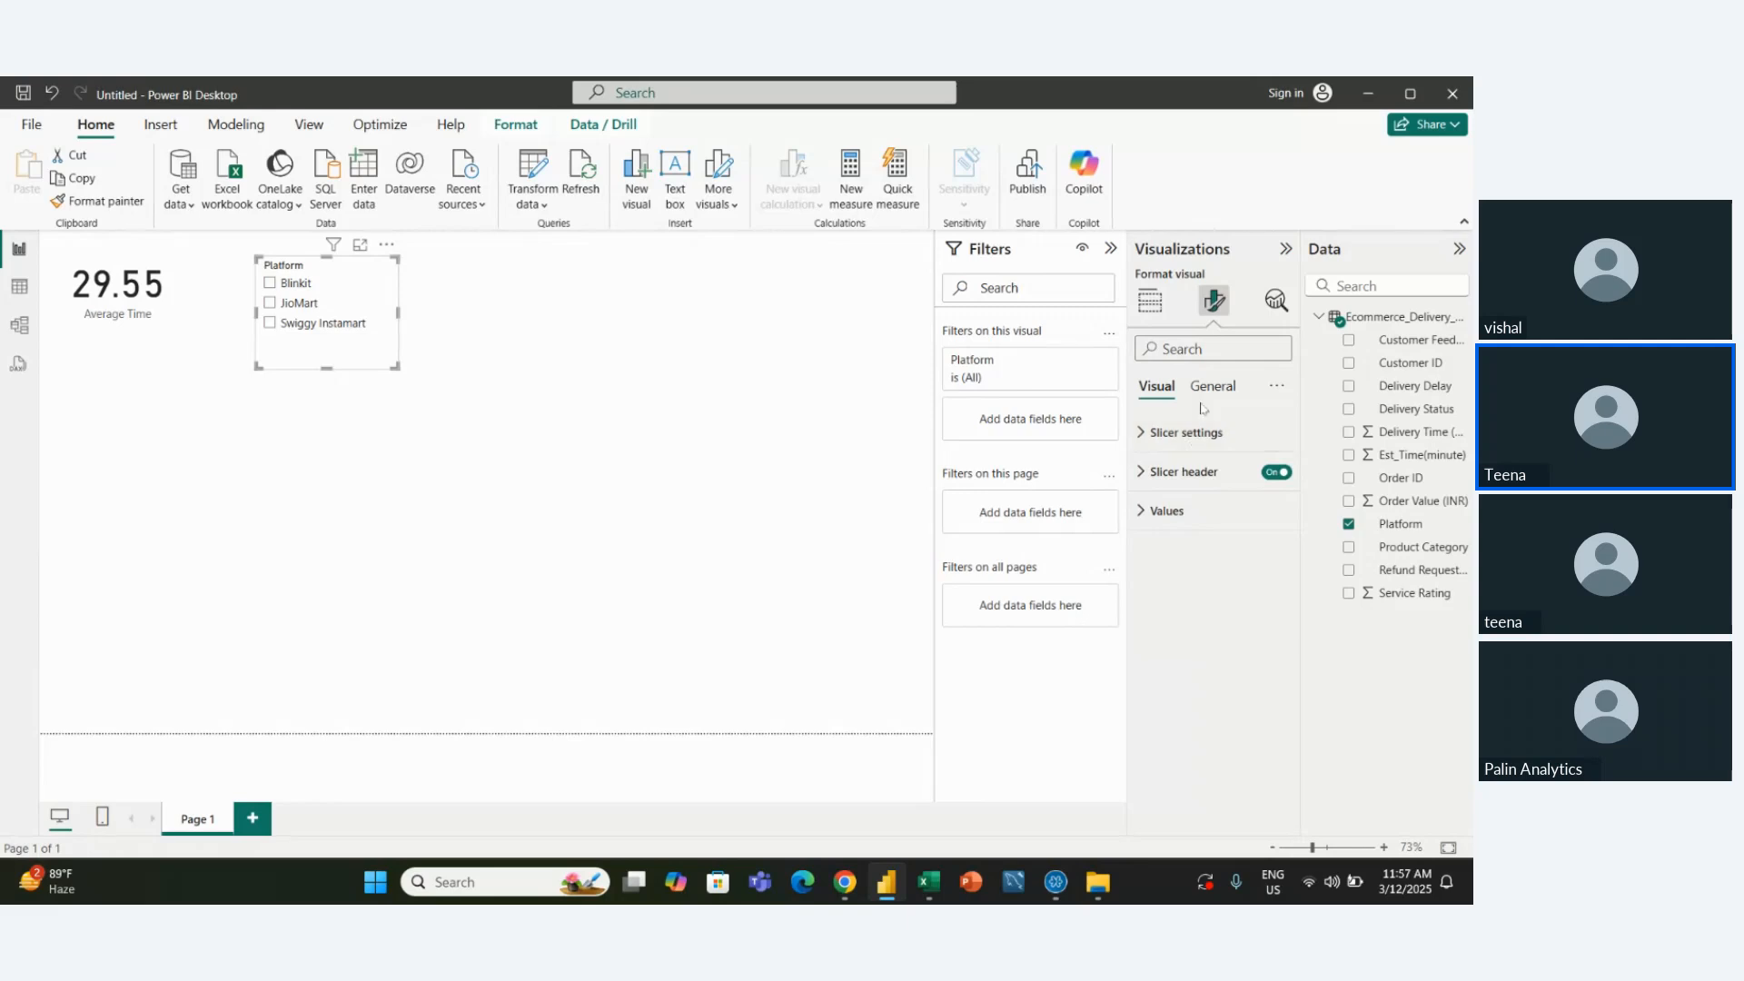
left_click(1221, 385)
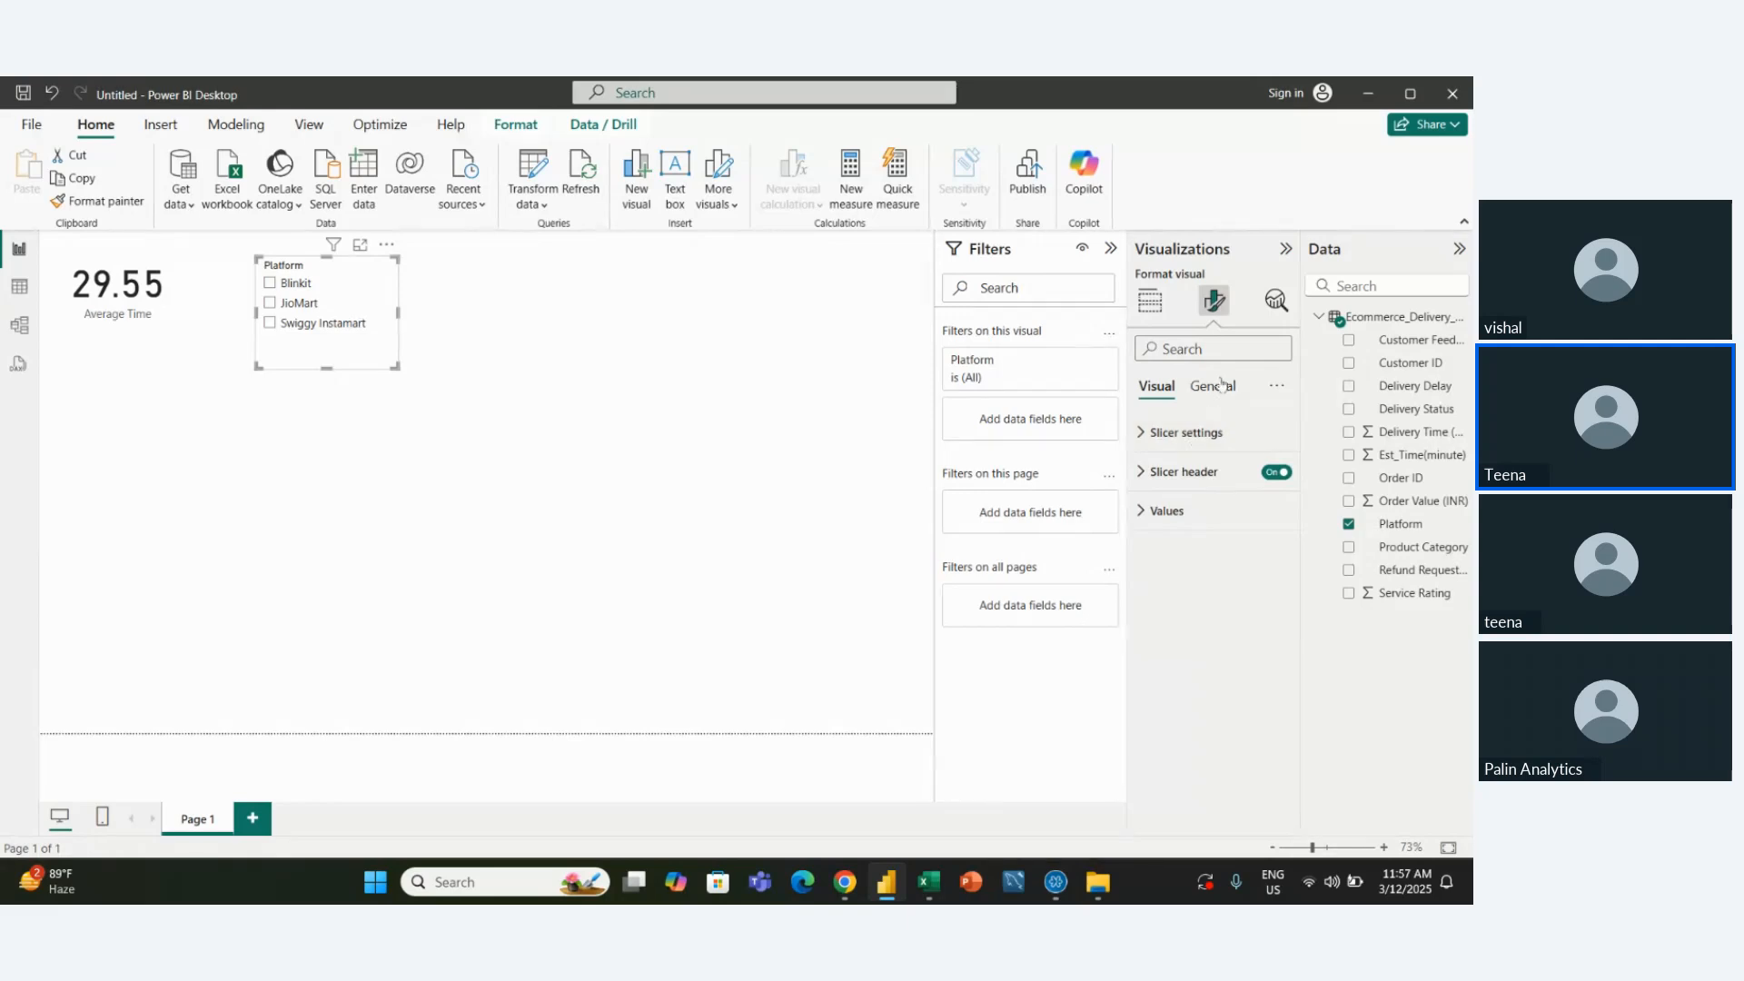
left_click(1156, 386)
left_click(1190, 435)
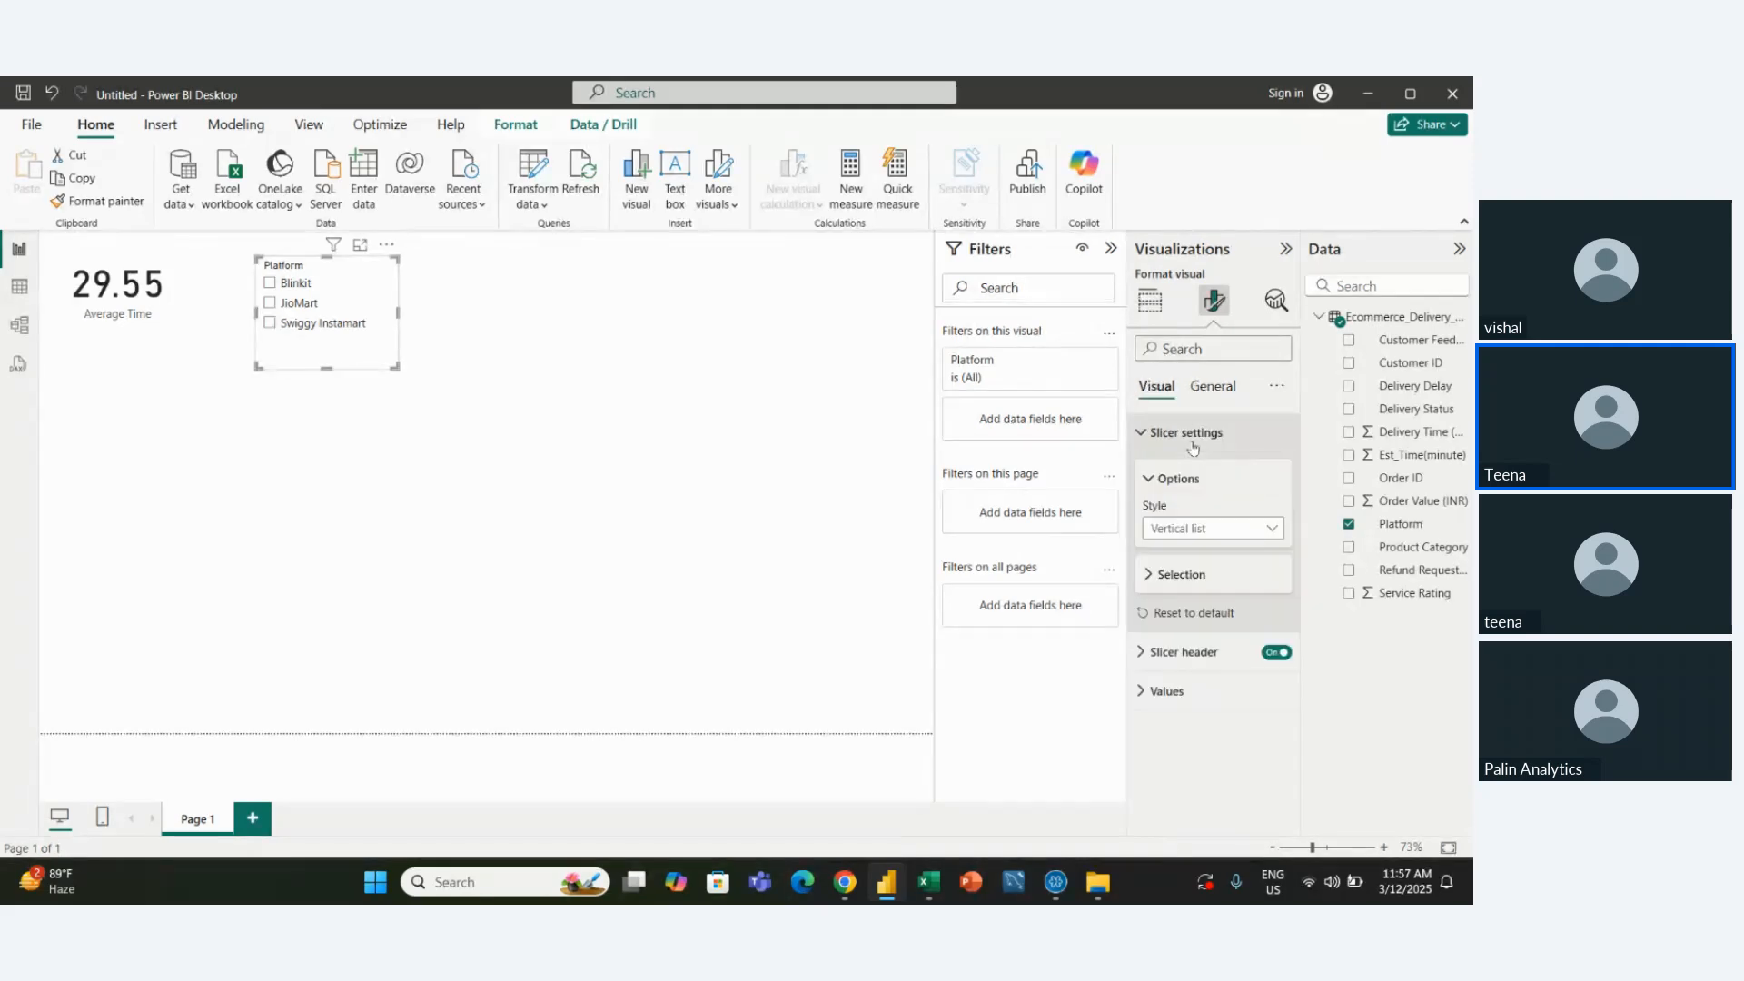
left_click(1271, 531)
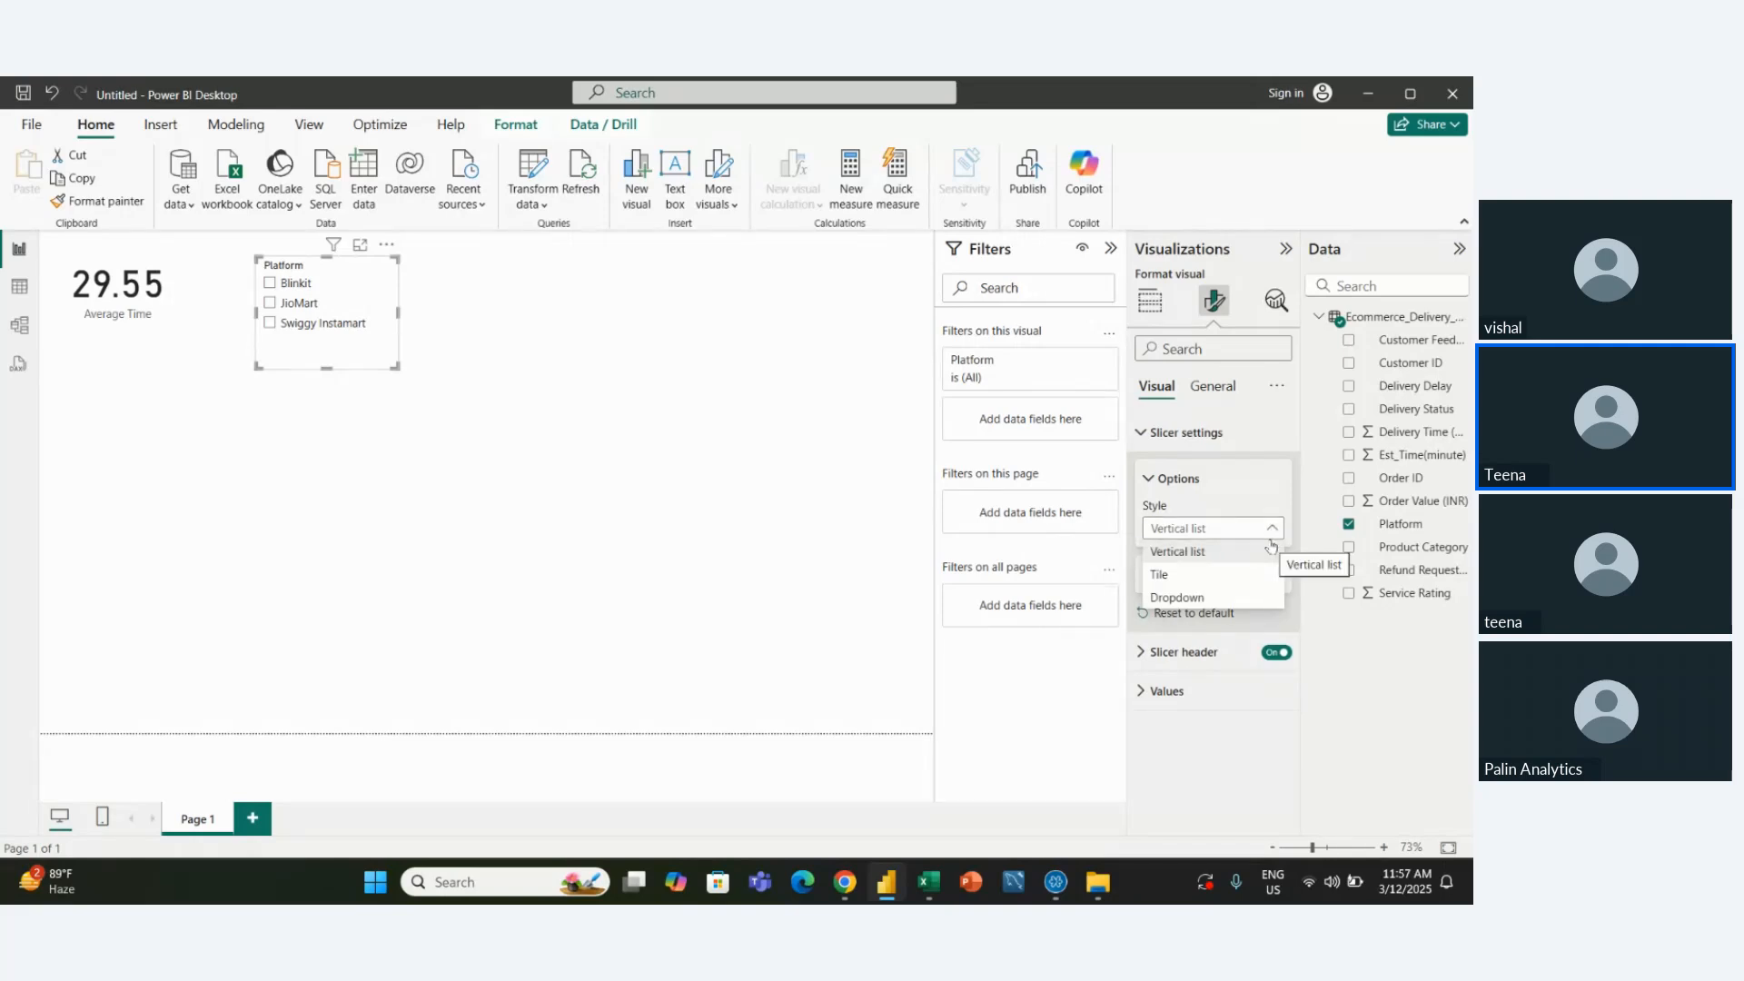
left_click(1272, 531)
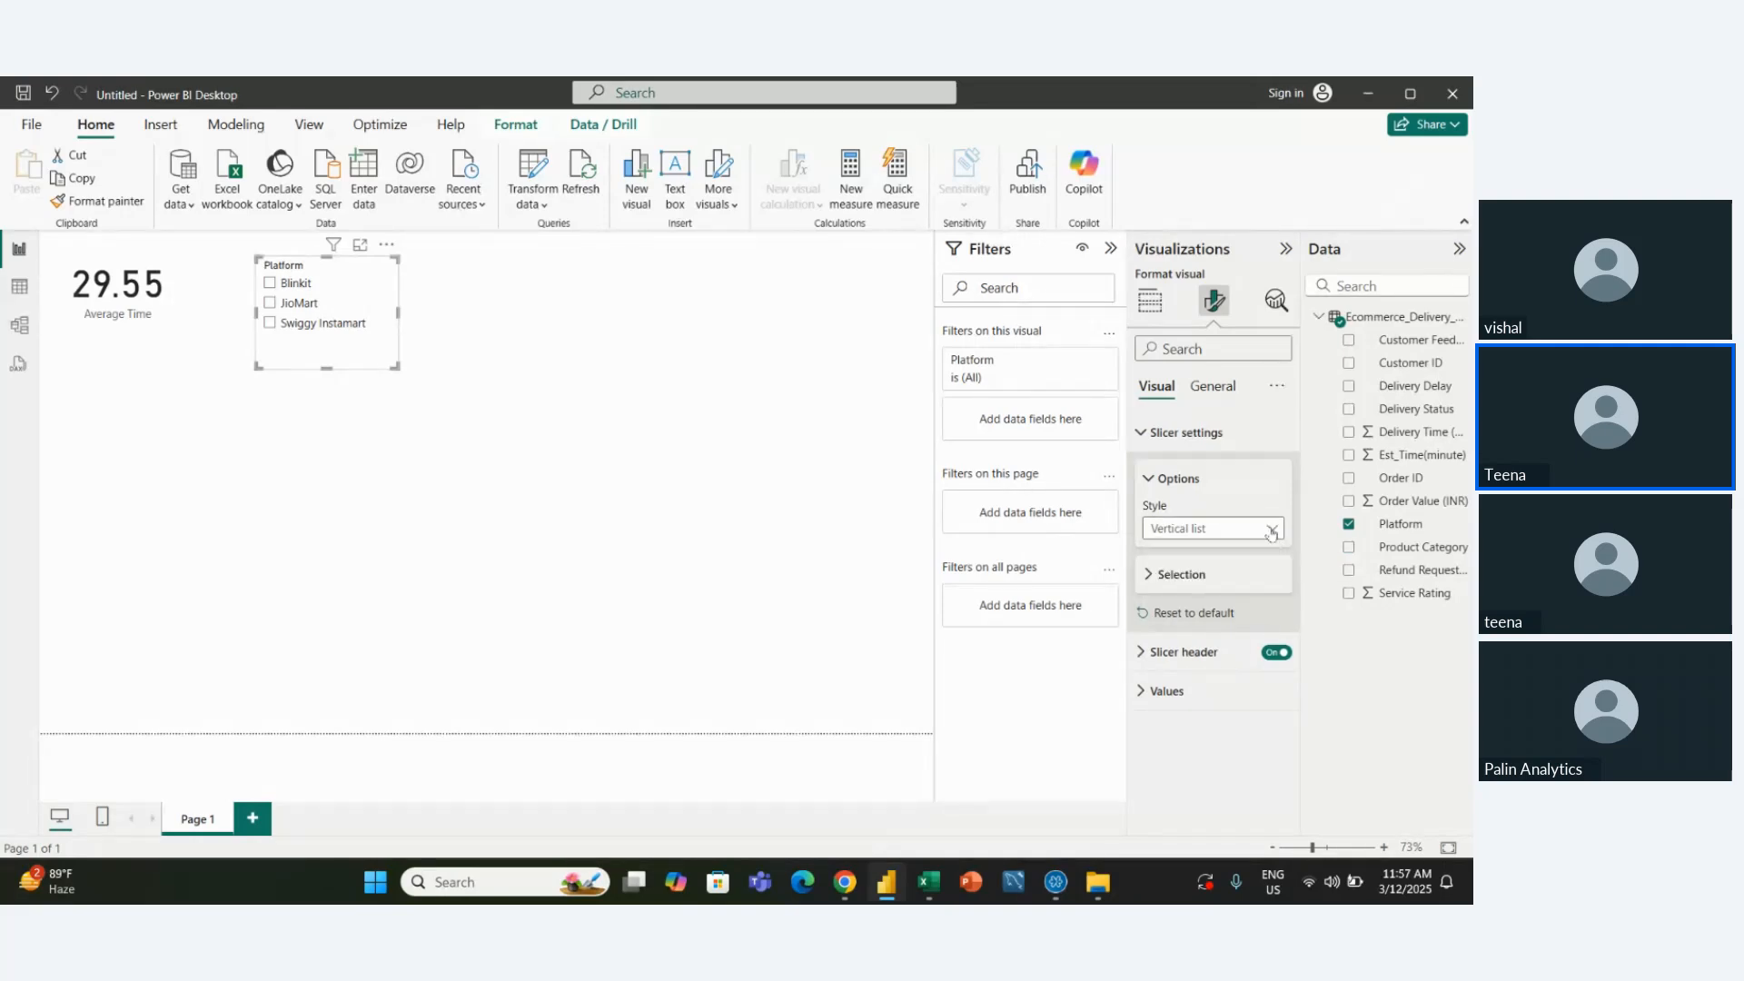
left_click(1194, 575)
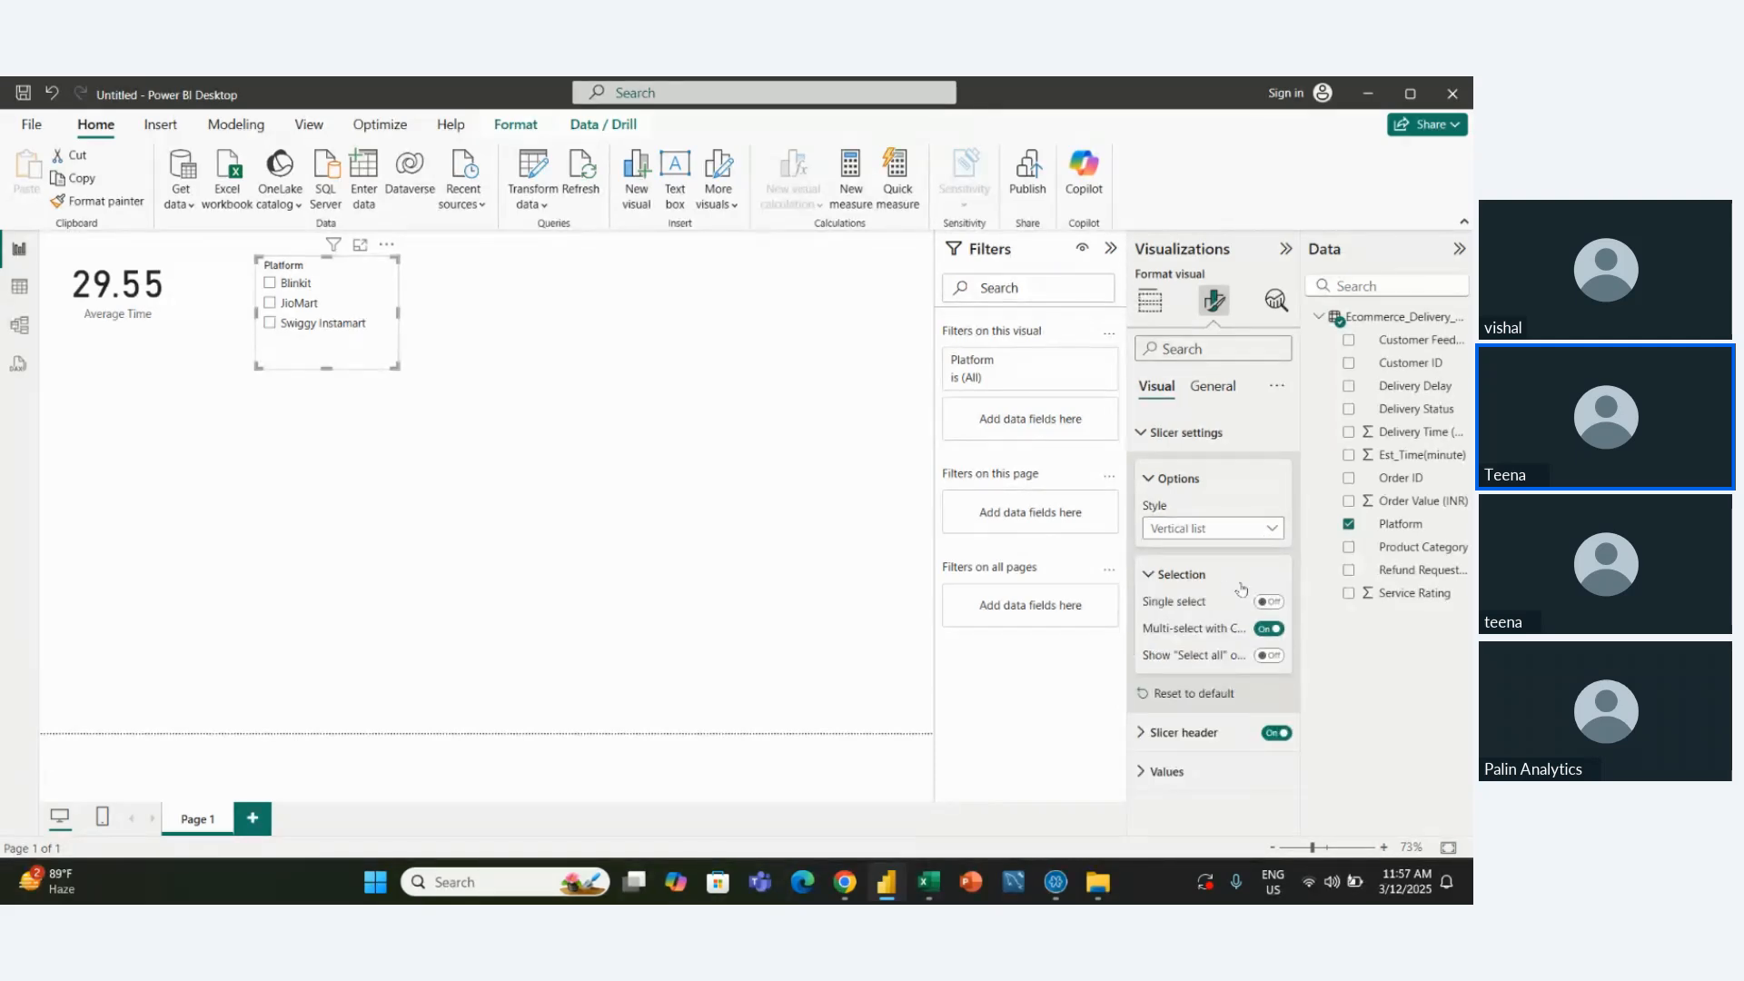
left_click(1195, 574)
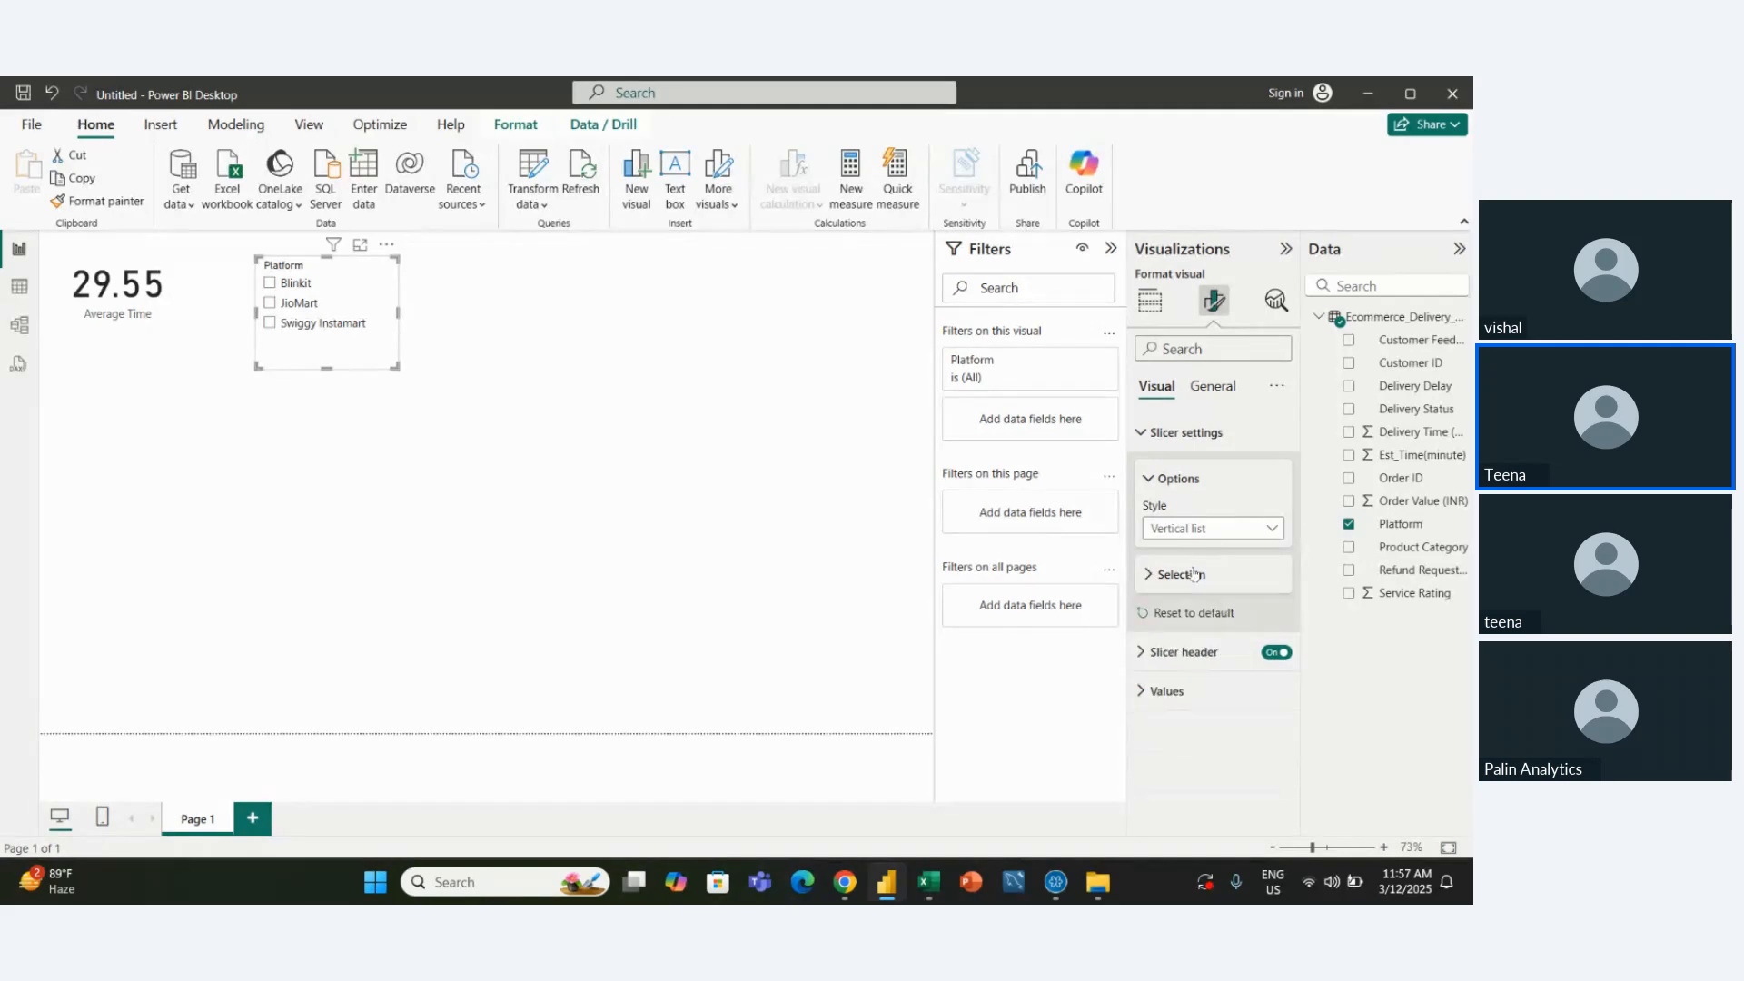
Make the Platform slicer's header text bold and set its font size to 15
left_click(1182, 653)
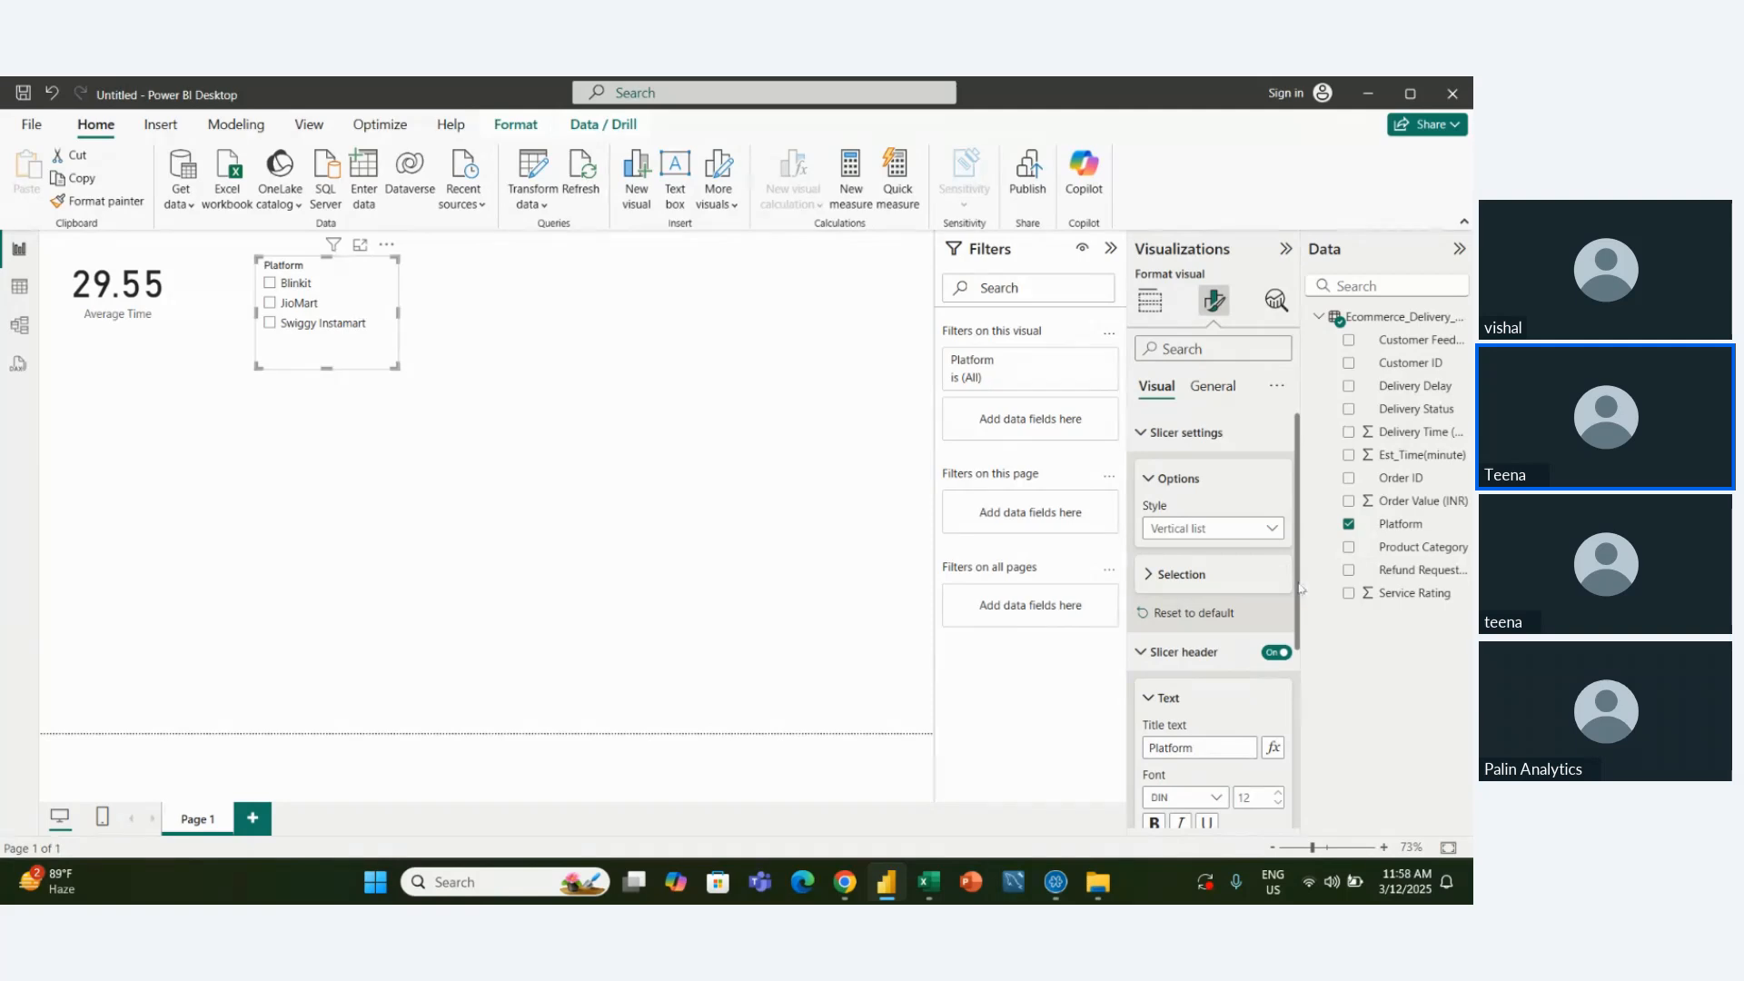
left_click_drag(1301, 583, 1297, 684)
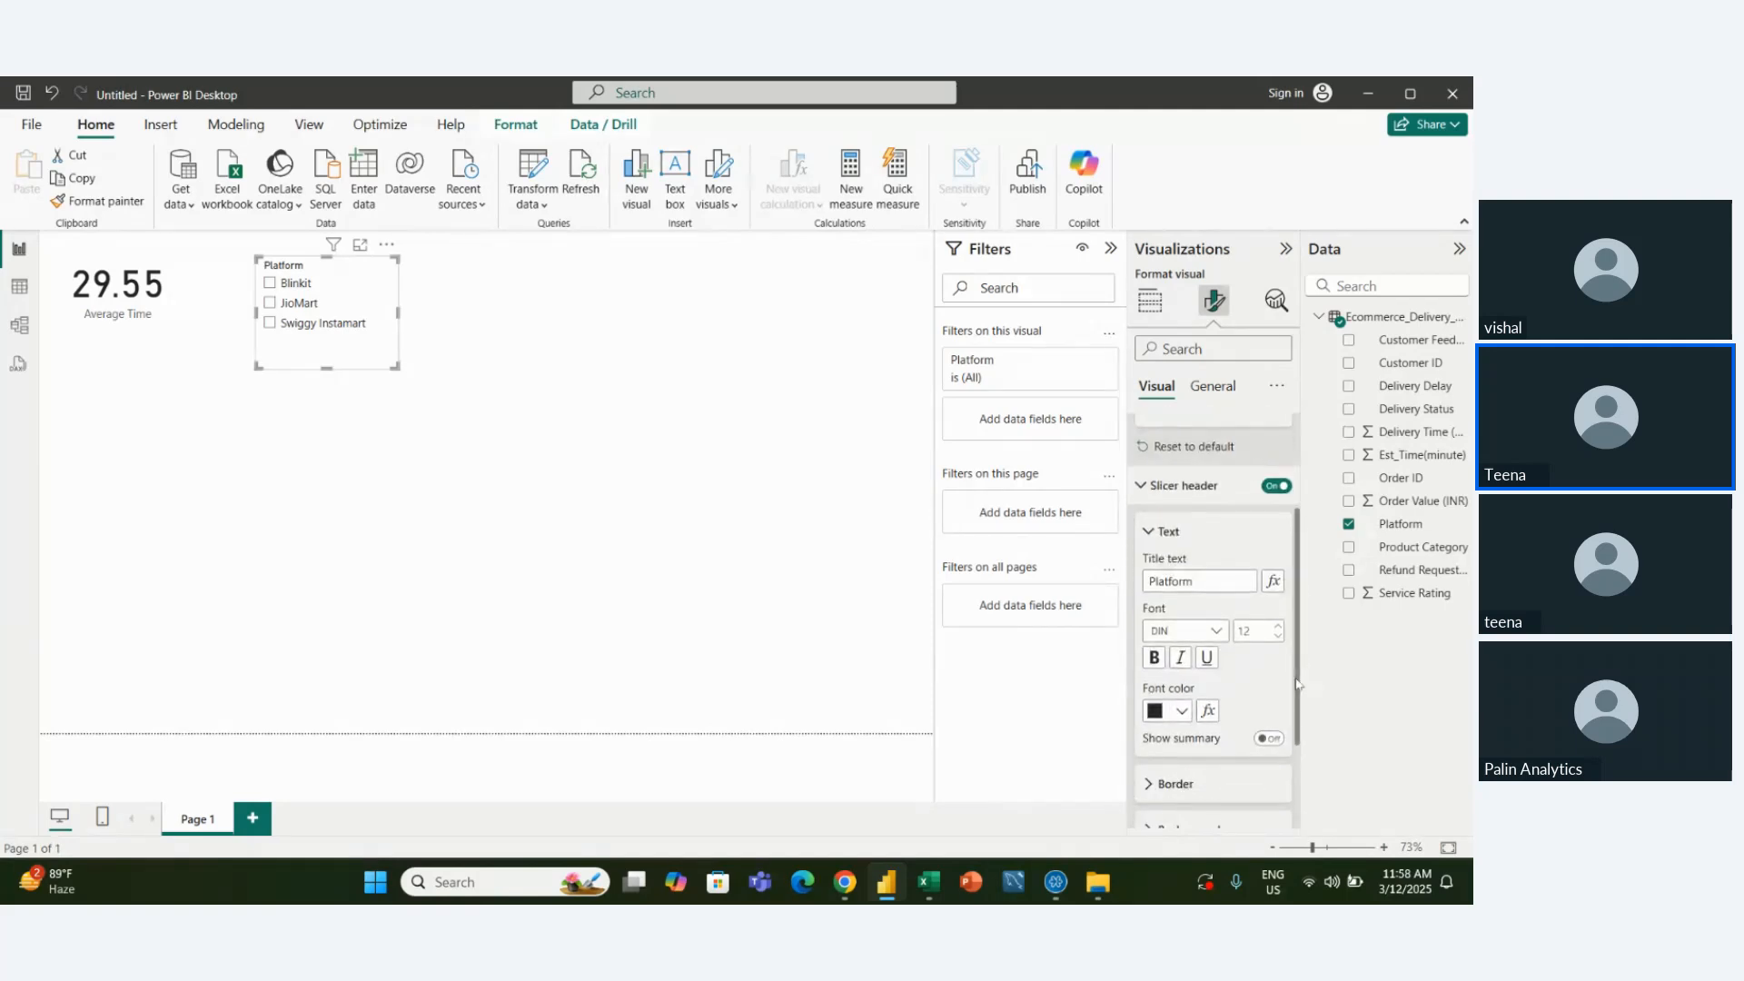
left_click(1154, 658)
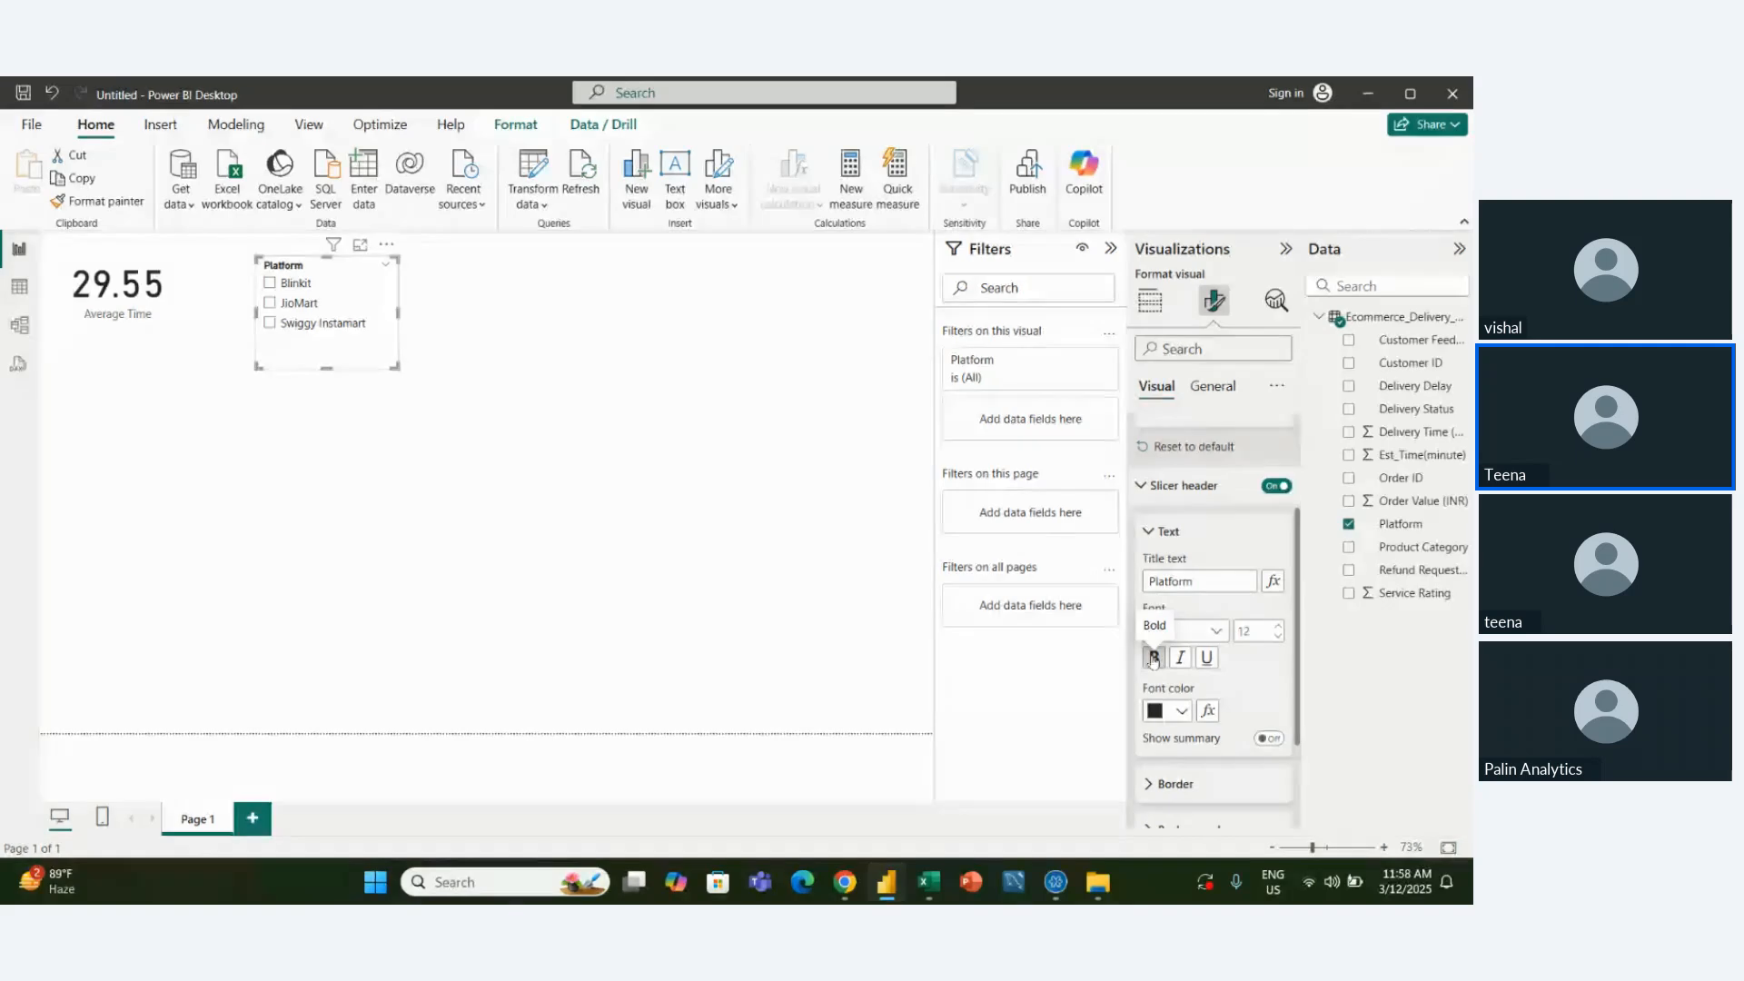
left_click(1277, 626)
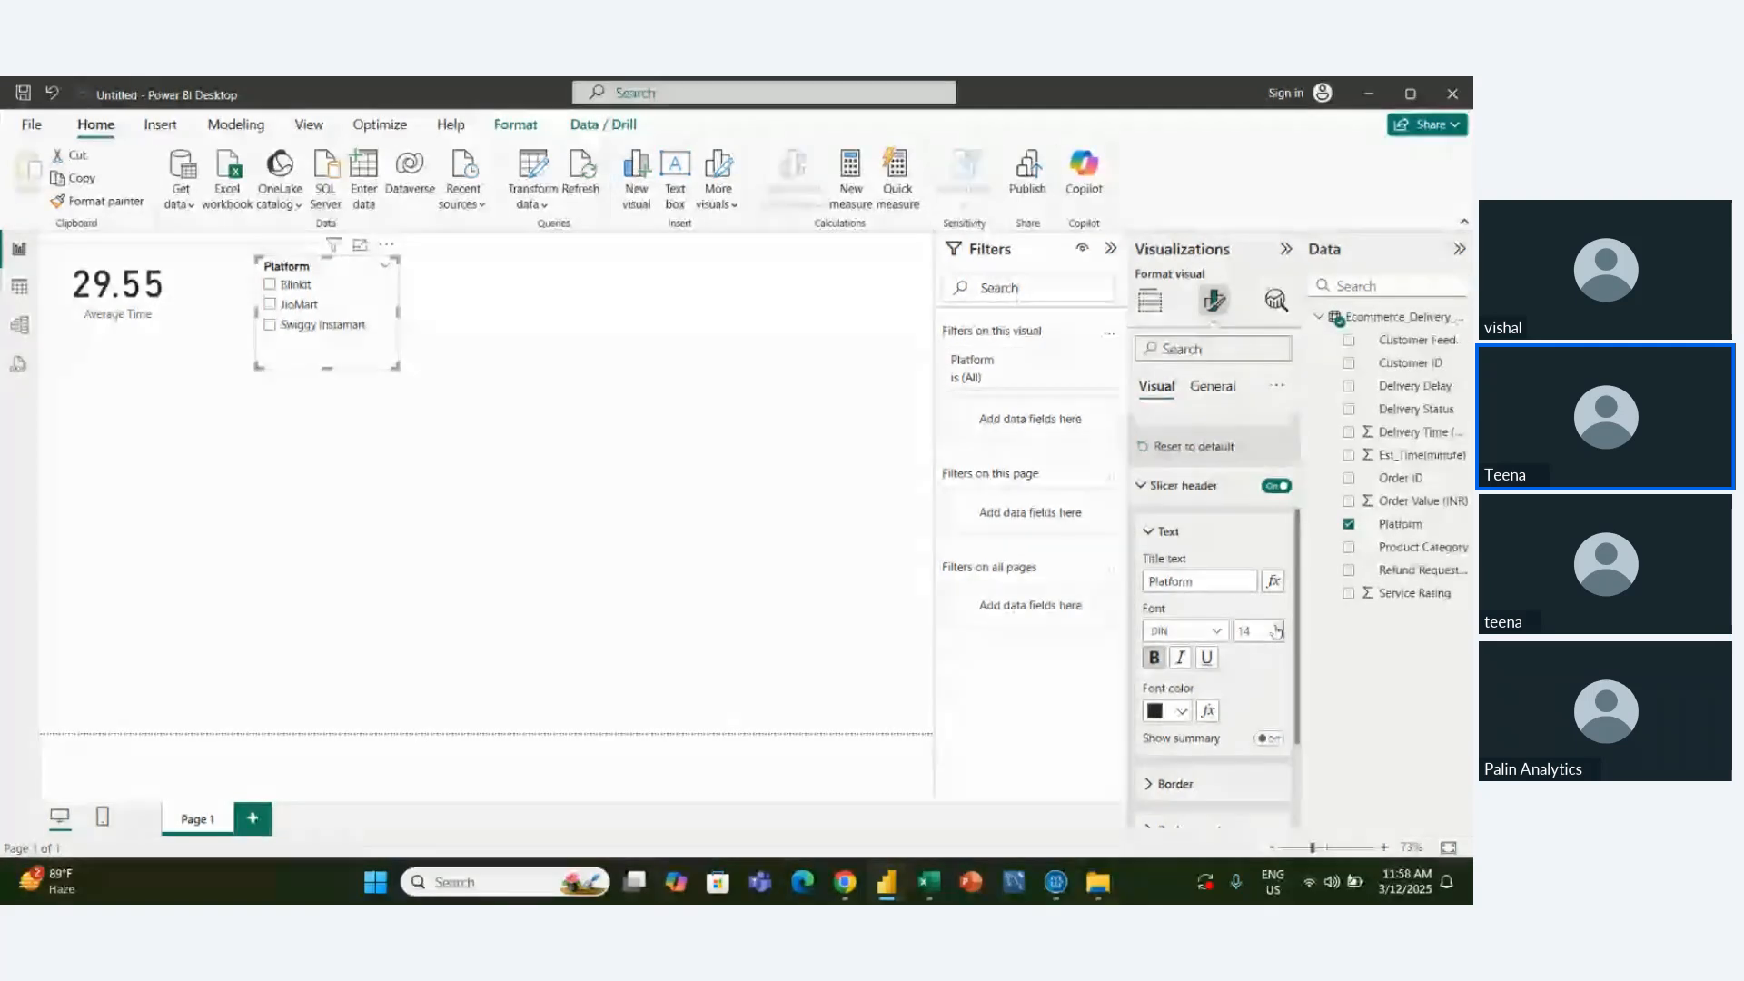
left_click(1277, 626)
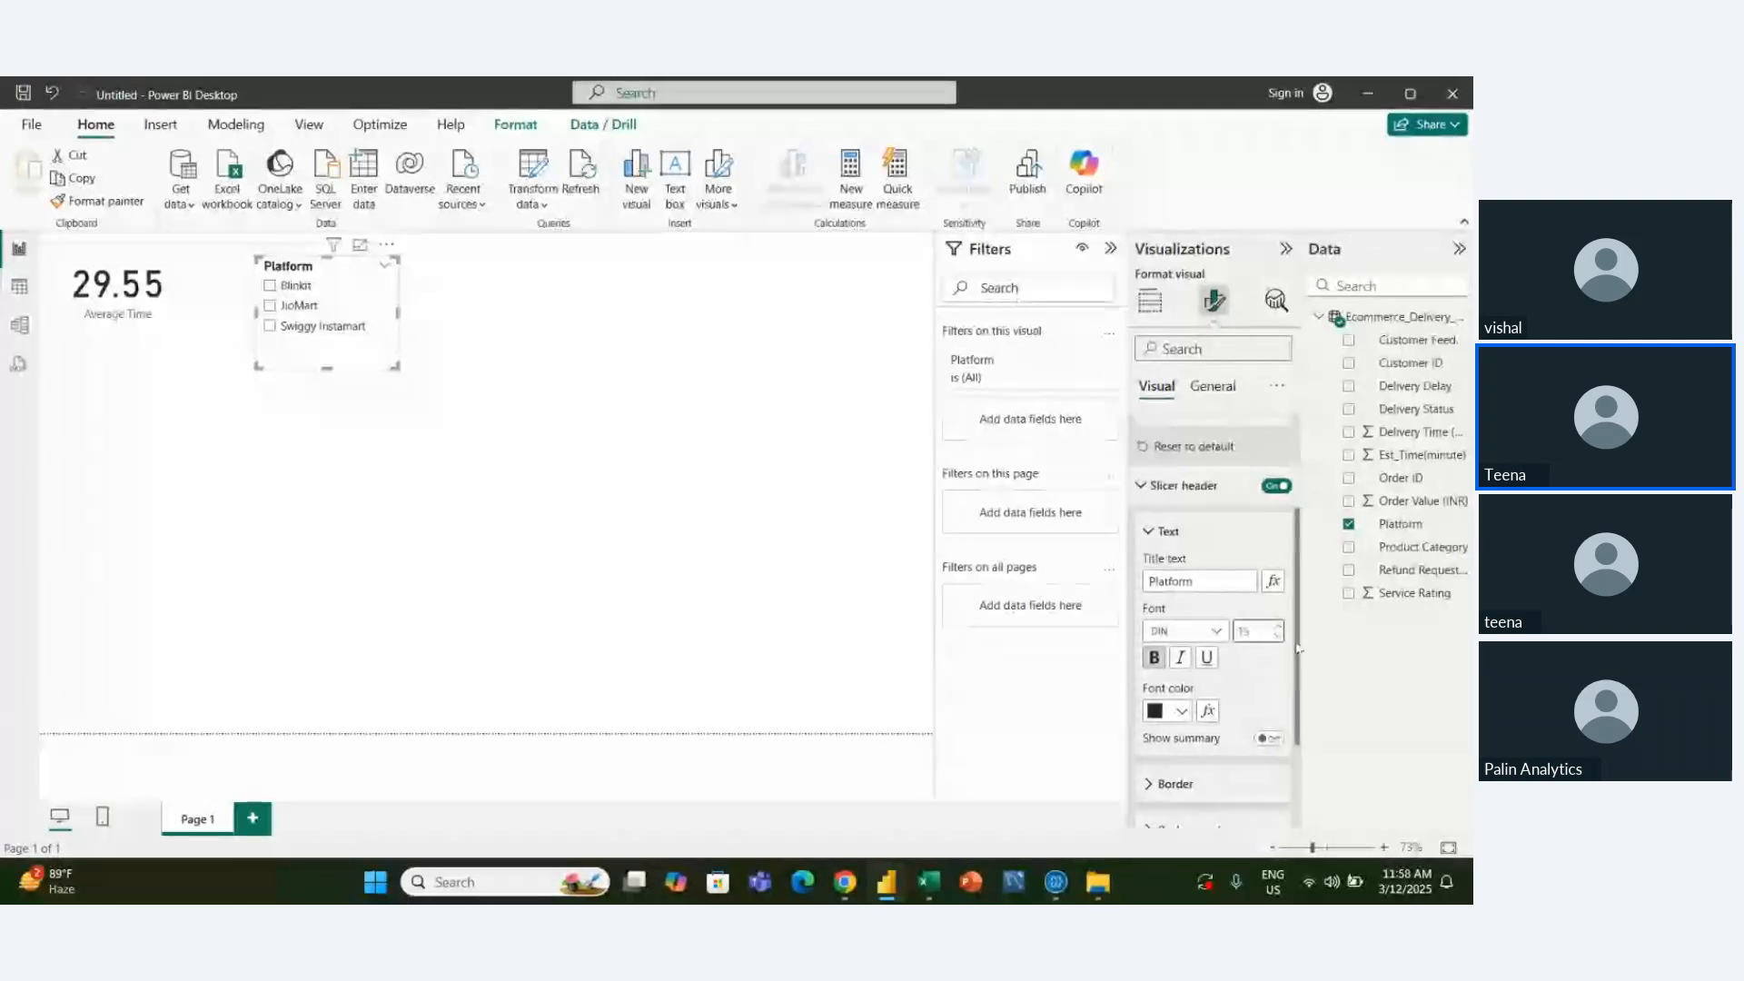
Examine the Platform slicer header's border settings and the remaining header and values formatting options, and deselect the slicer
left_click_drag(1299, 647, 1299, 698)
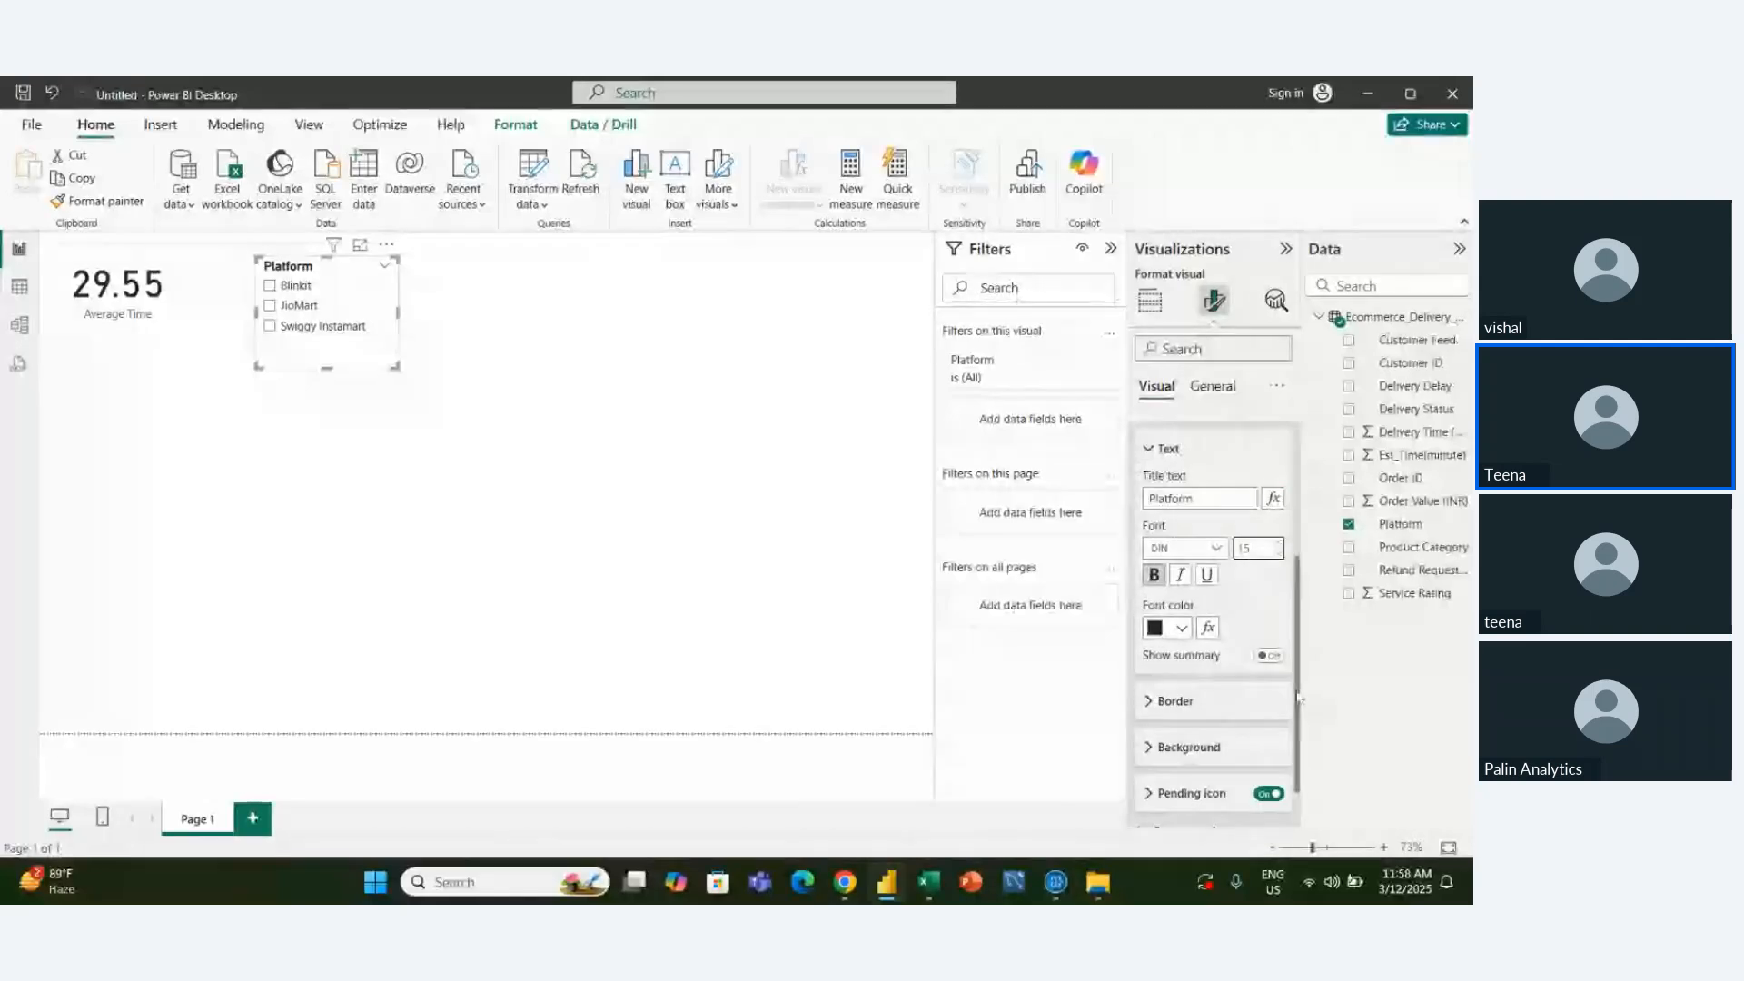
left_click(1278, 702)
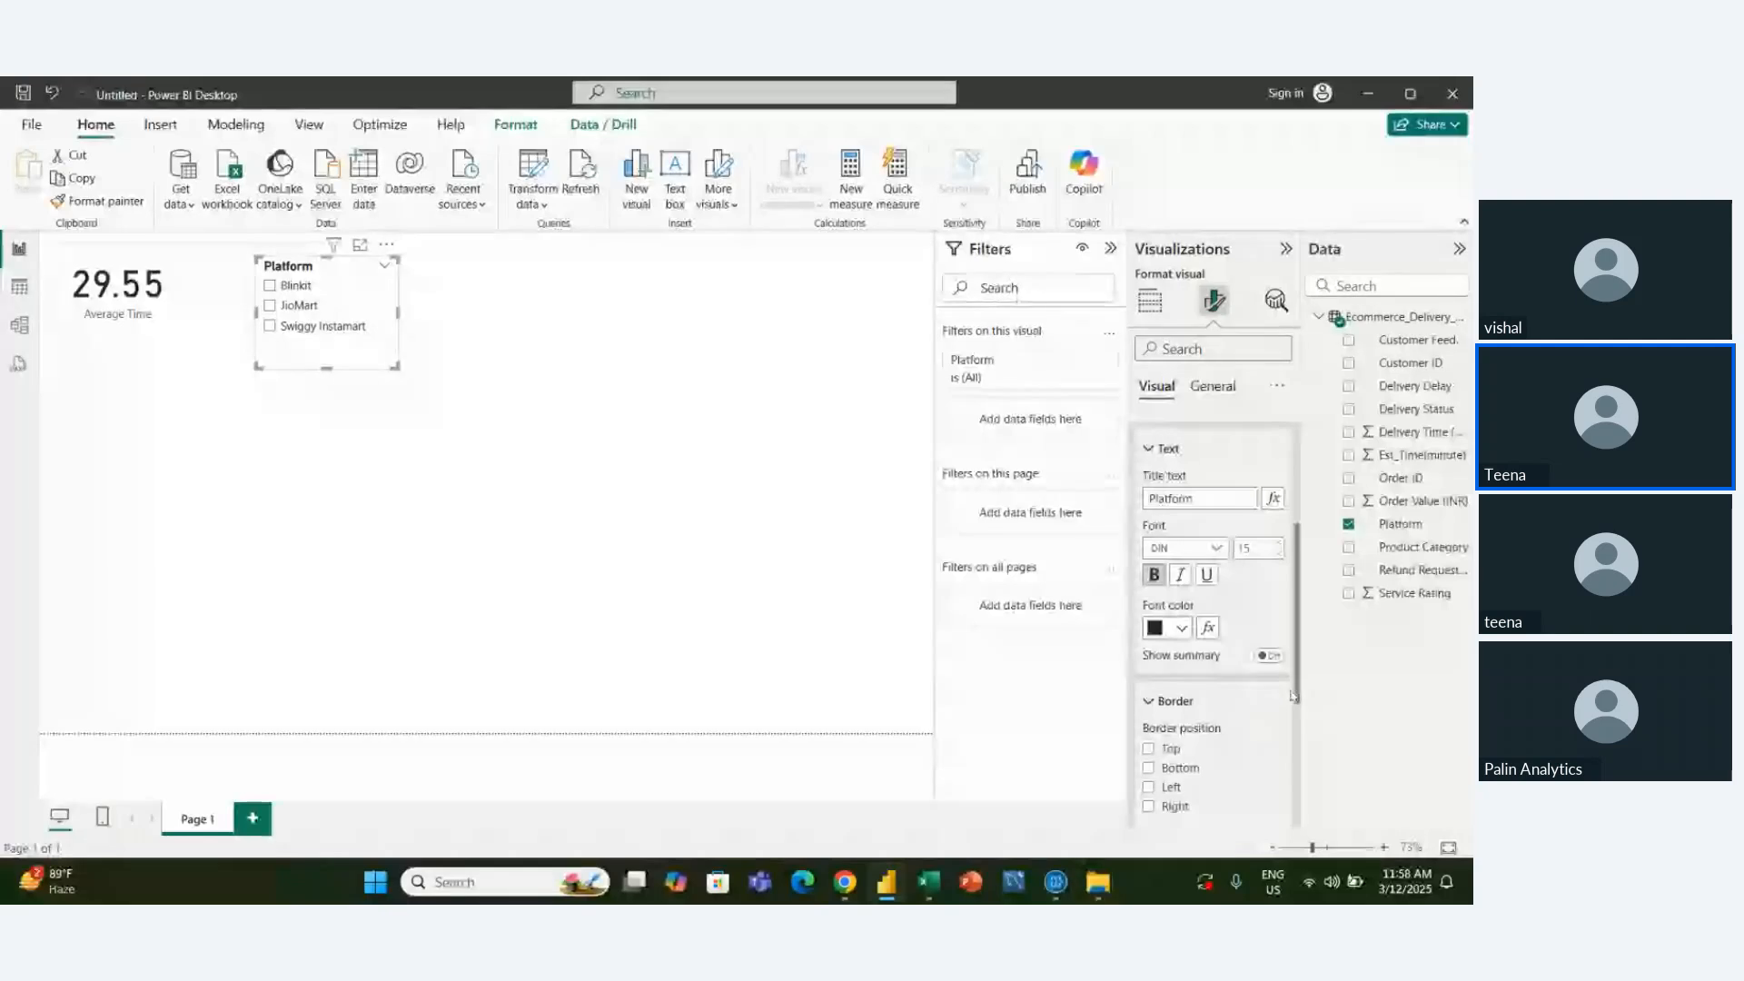
left_click_drag(1297, 692, 1296, 728)
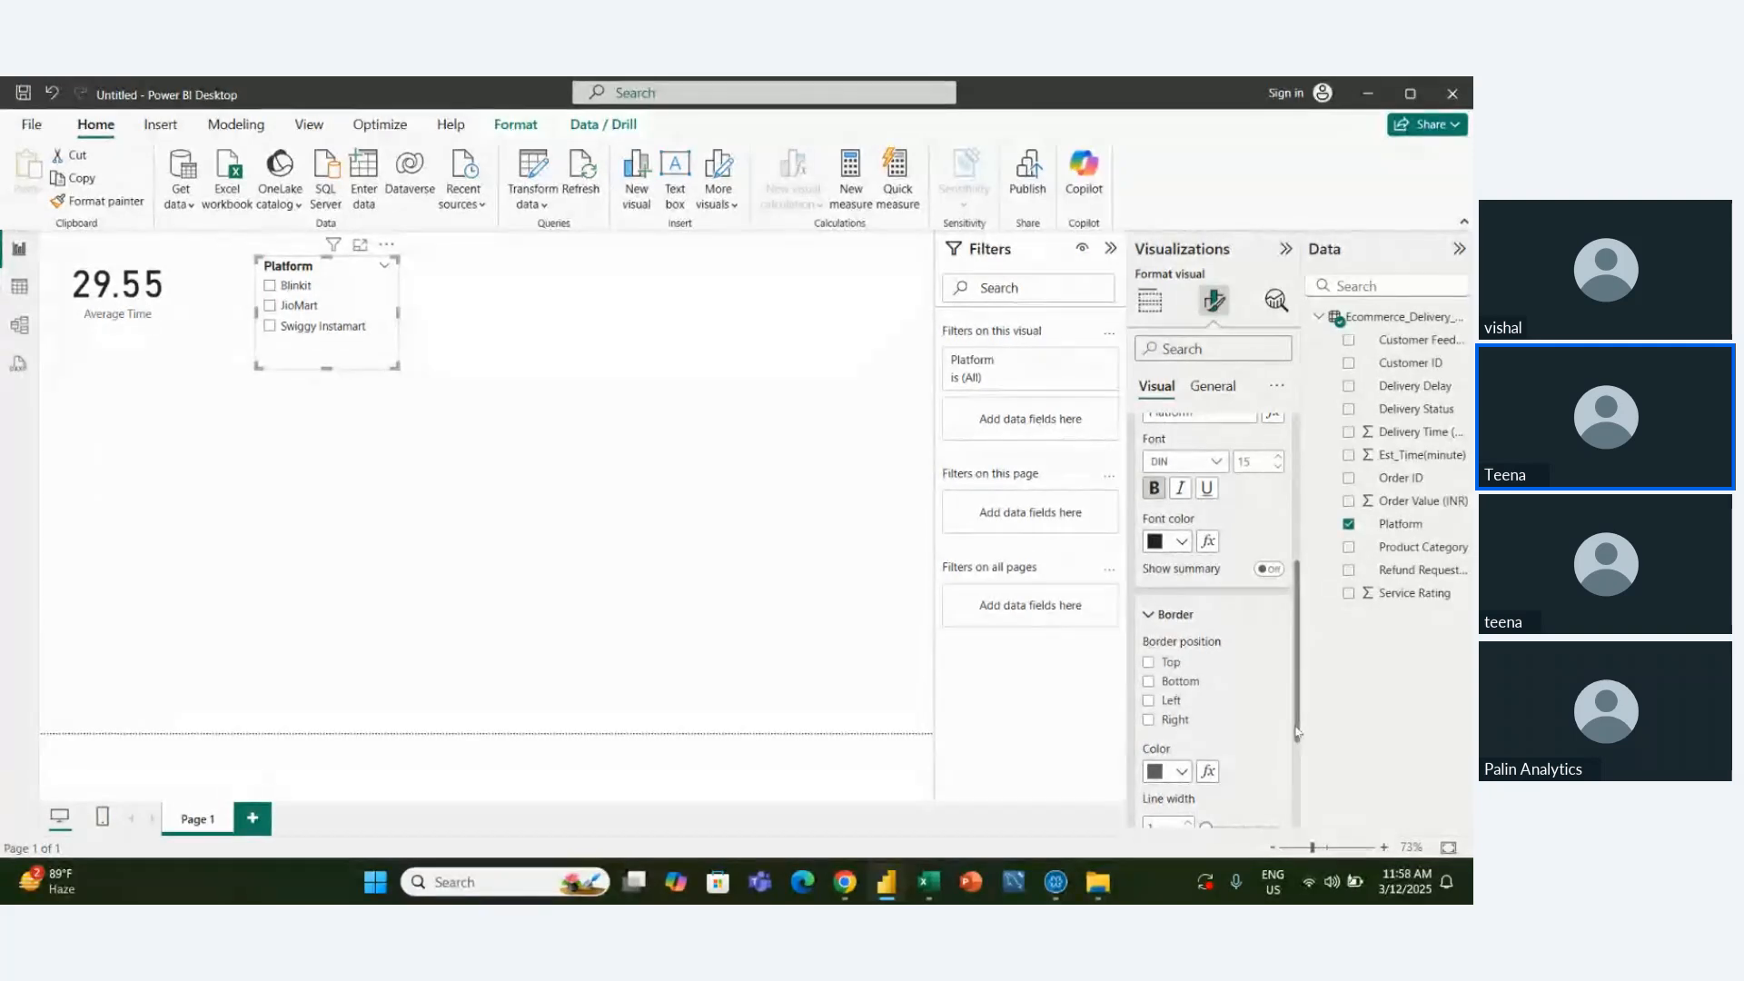
left_click(1171, 612)
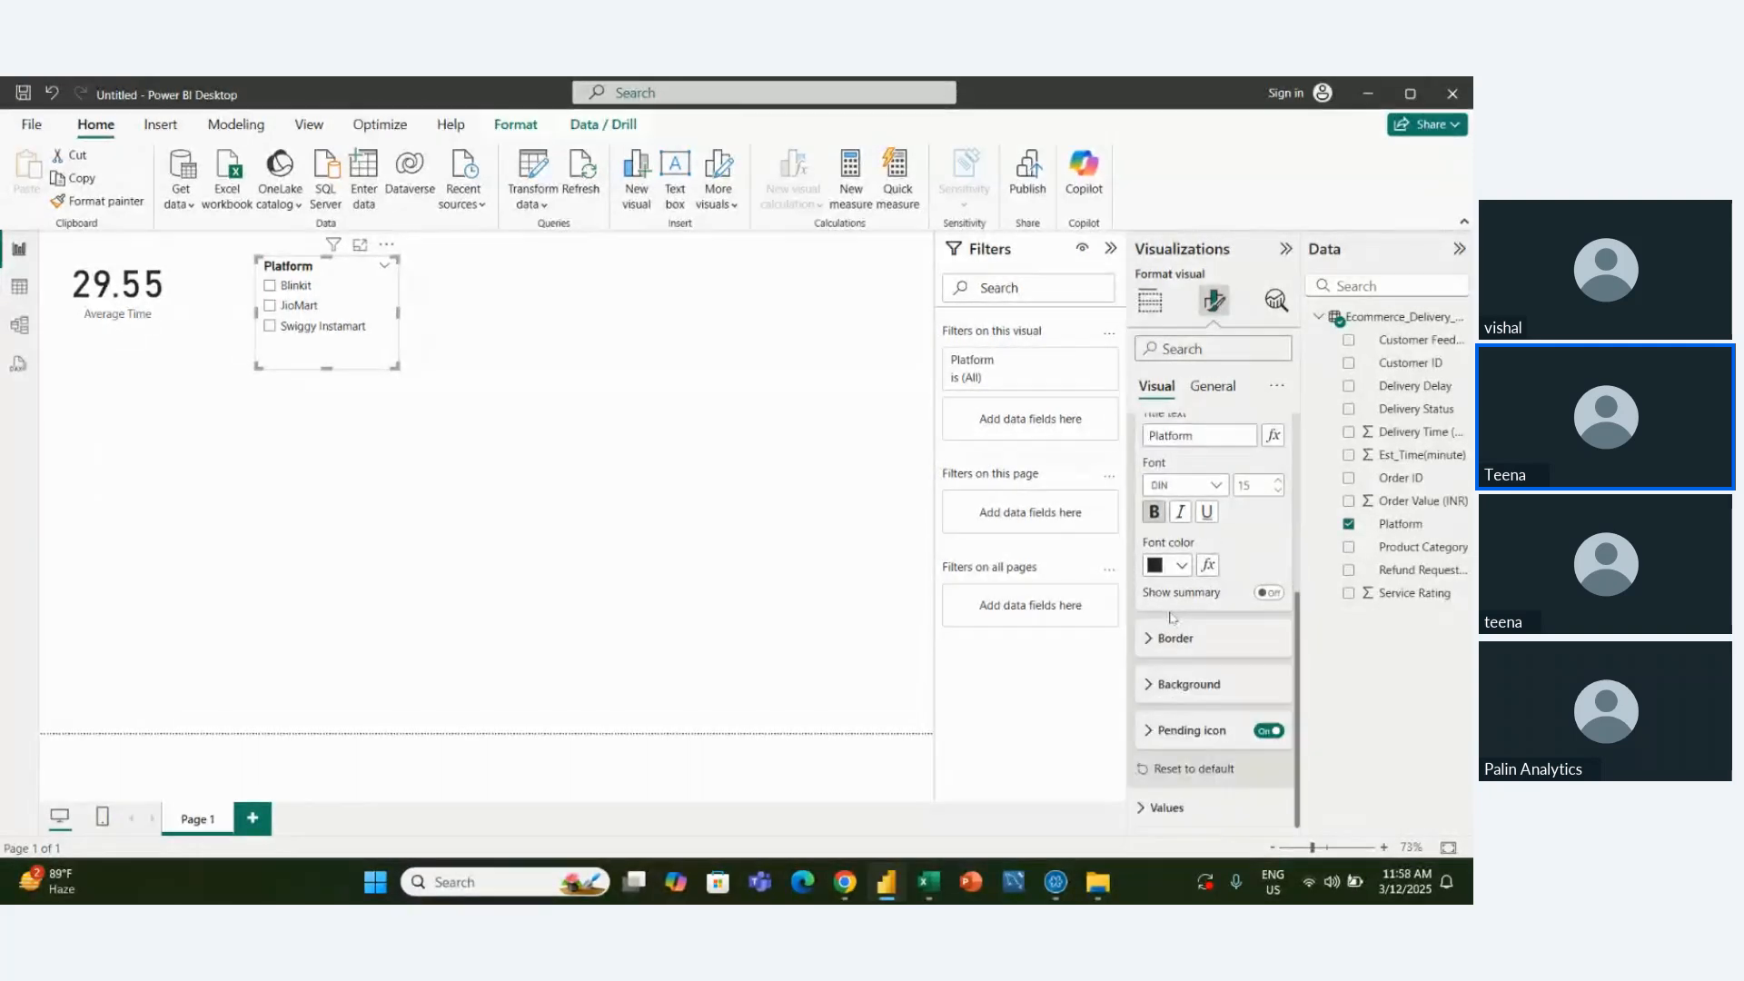
left_click(1176, 638)
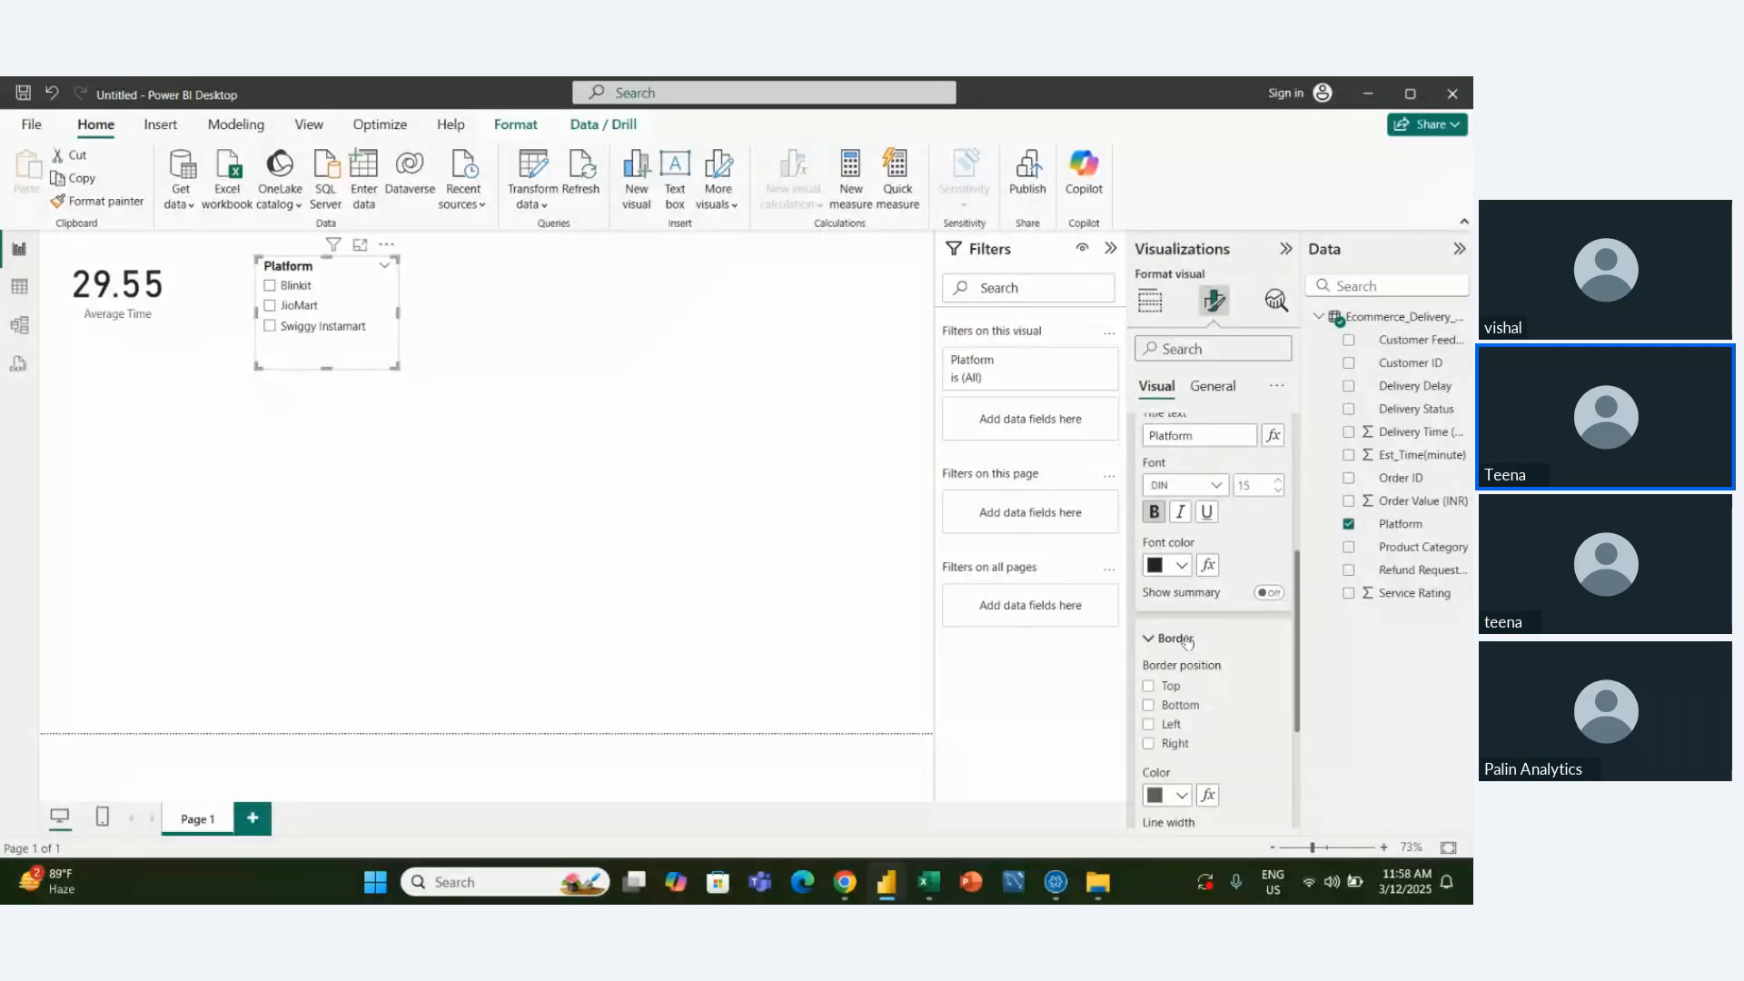
scroll(1297, 652, "down", 2)
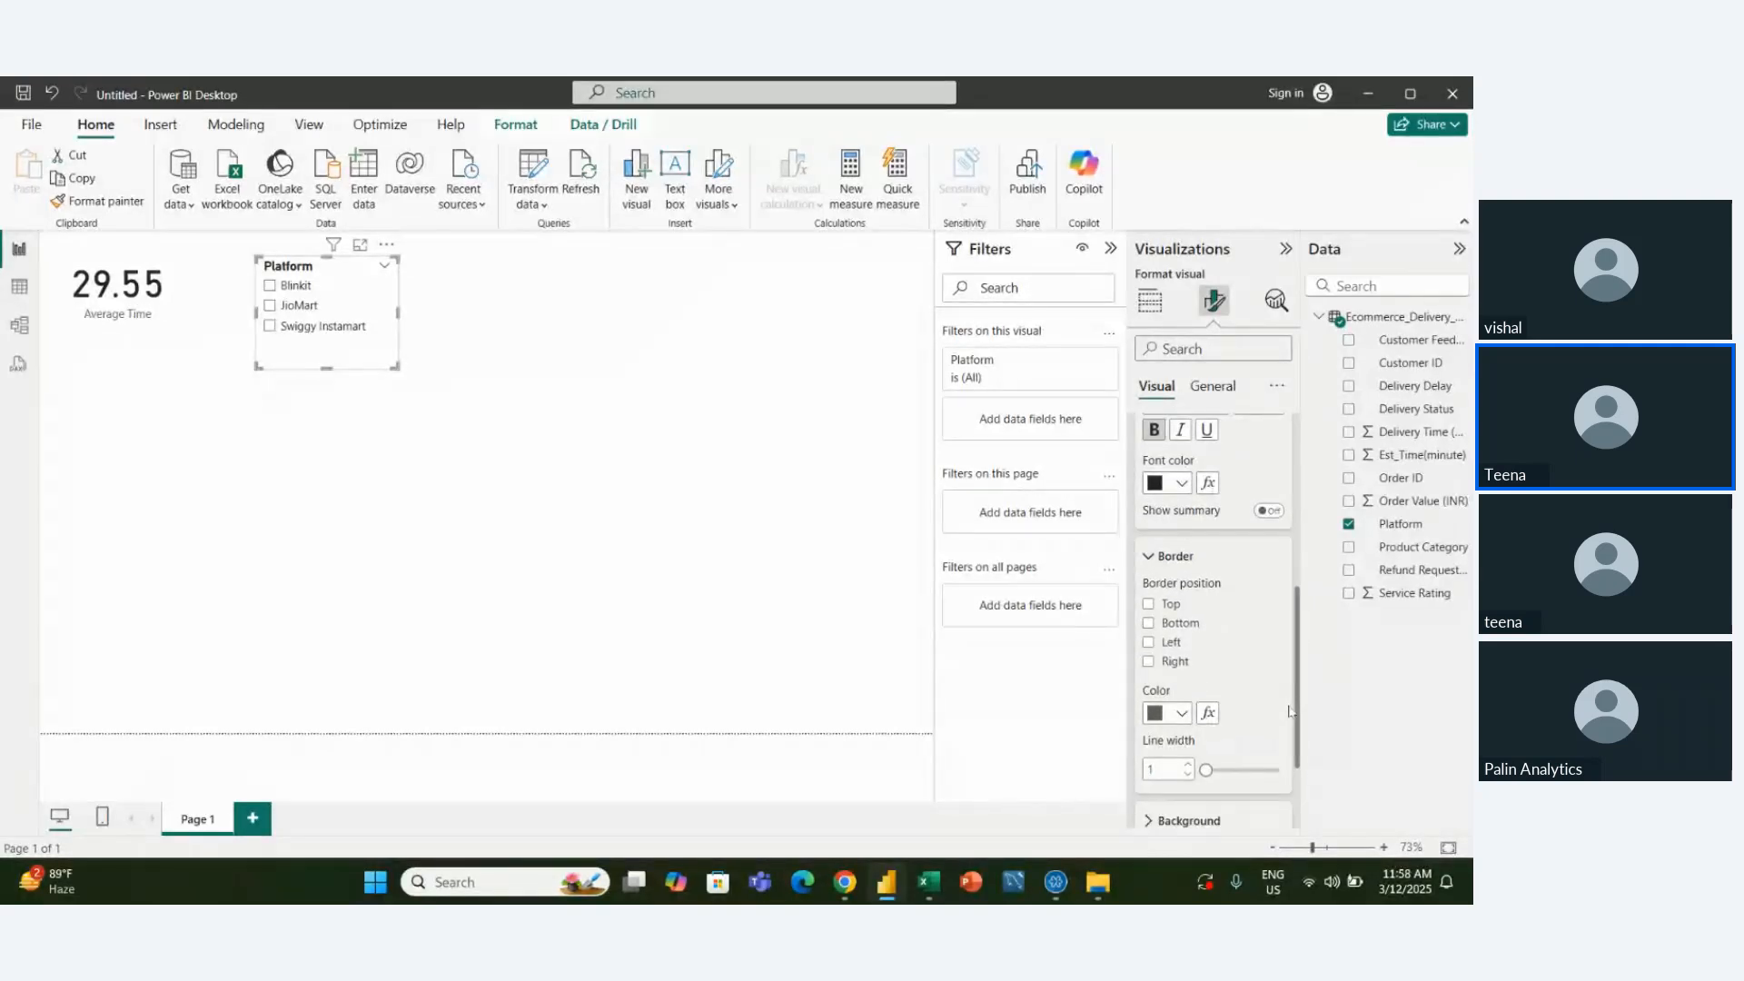
left_click(1167, 625)
left_click(1168, 625)
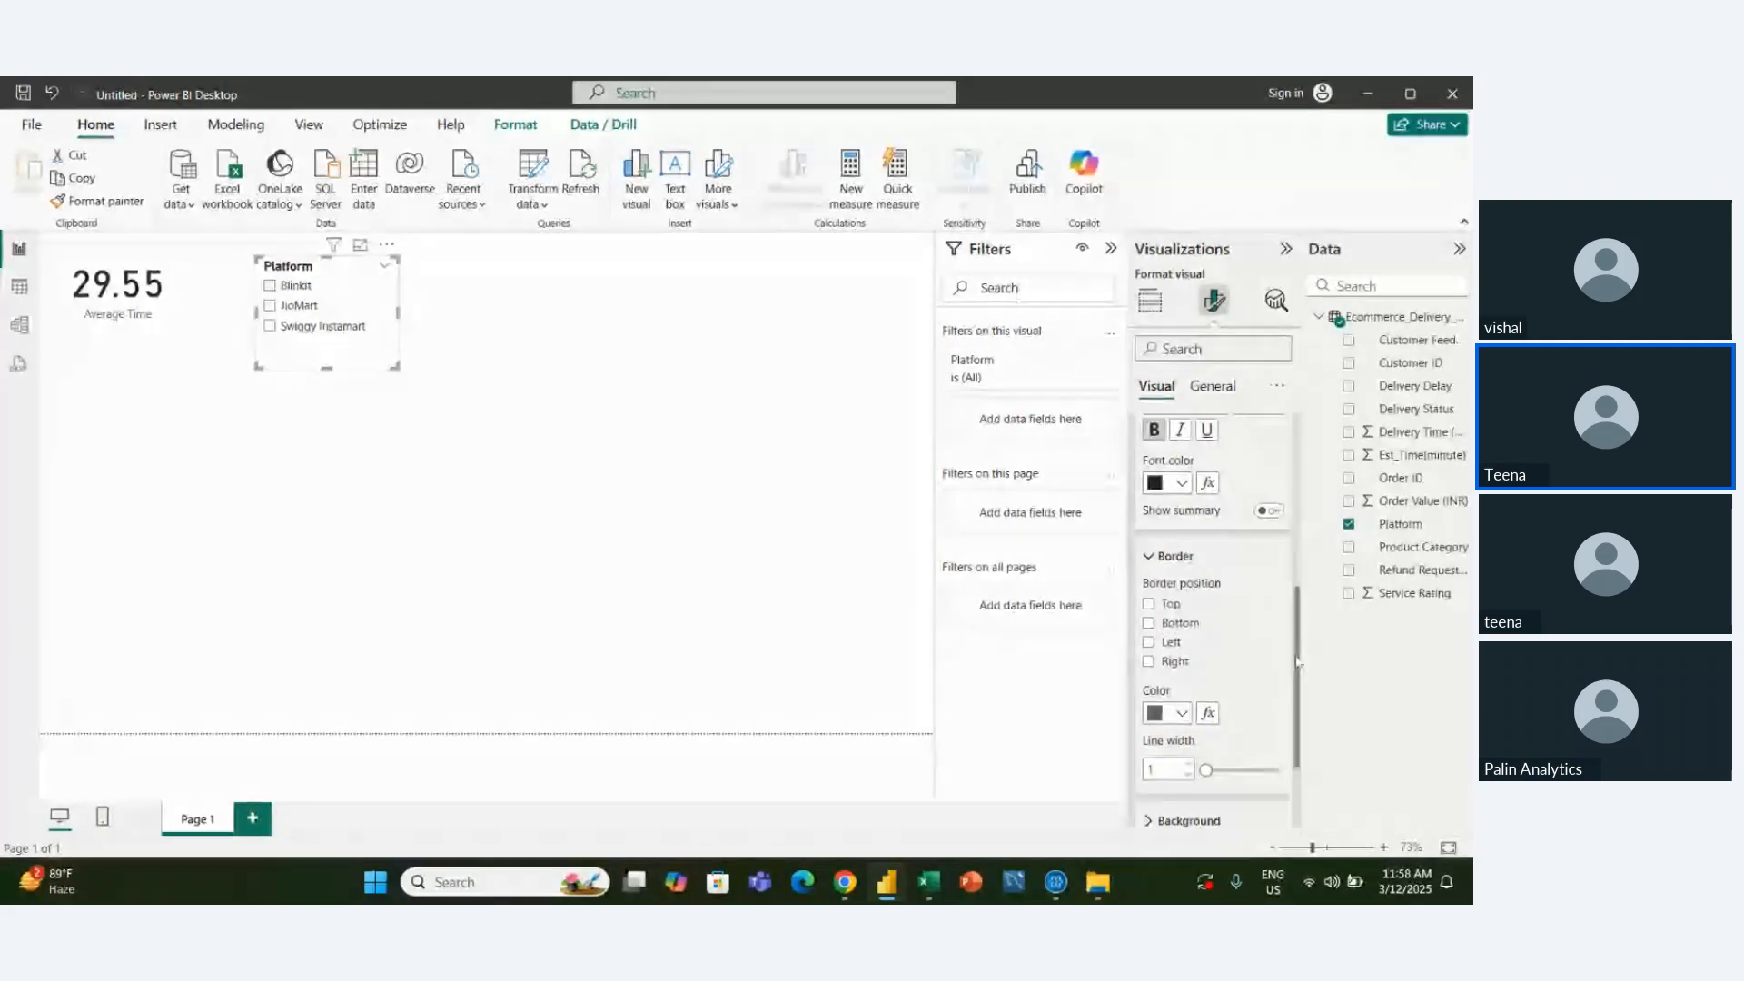
left_click_drag(1301, 656, 1293, 743)
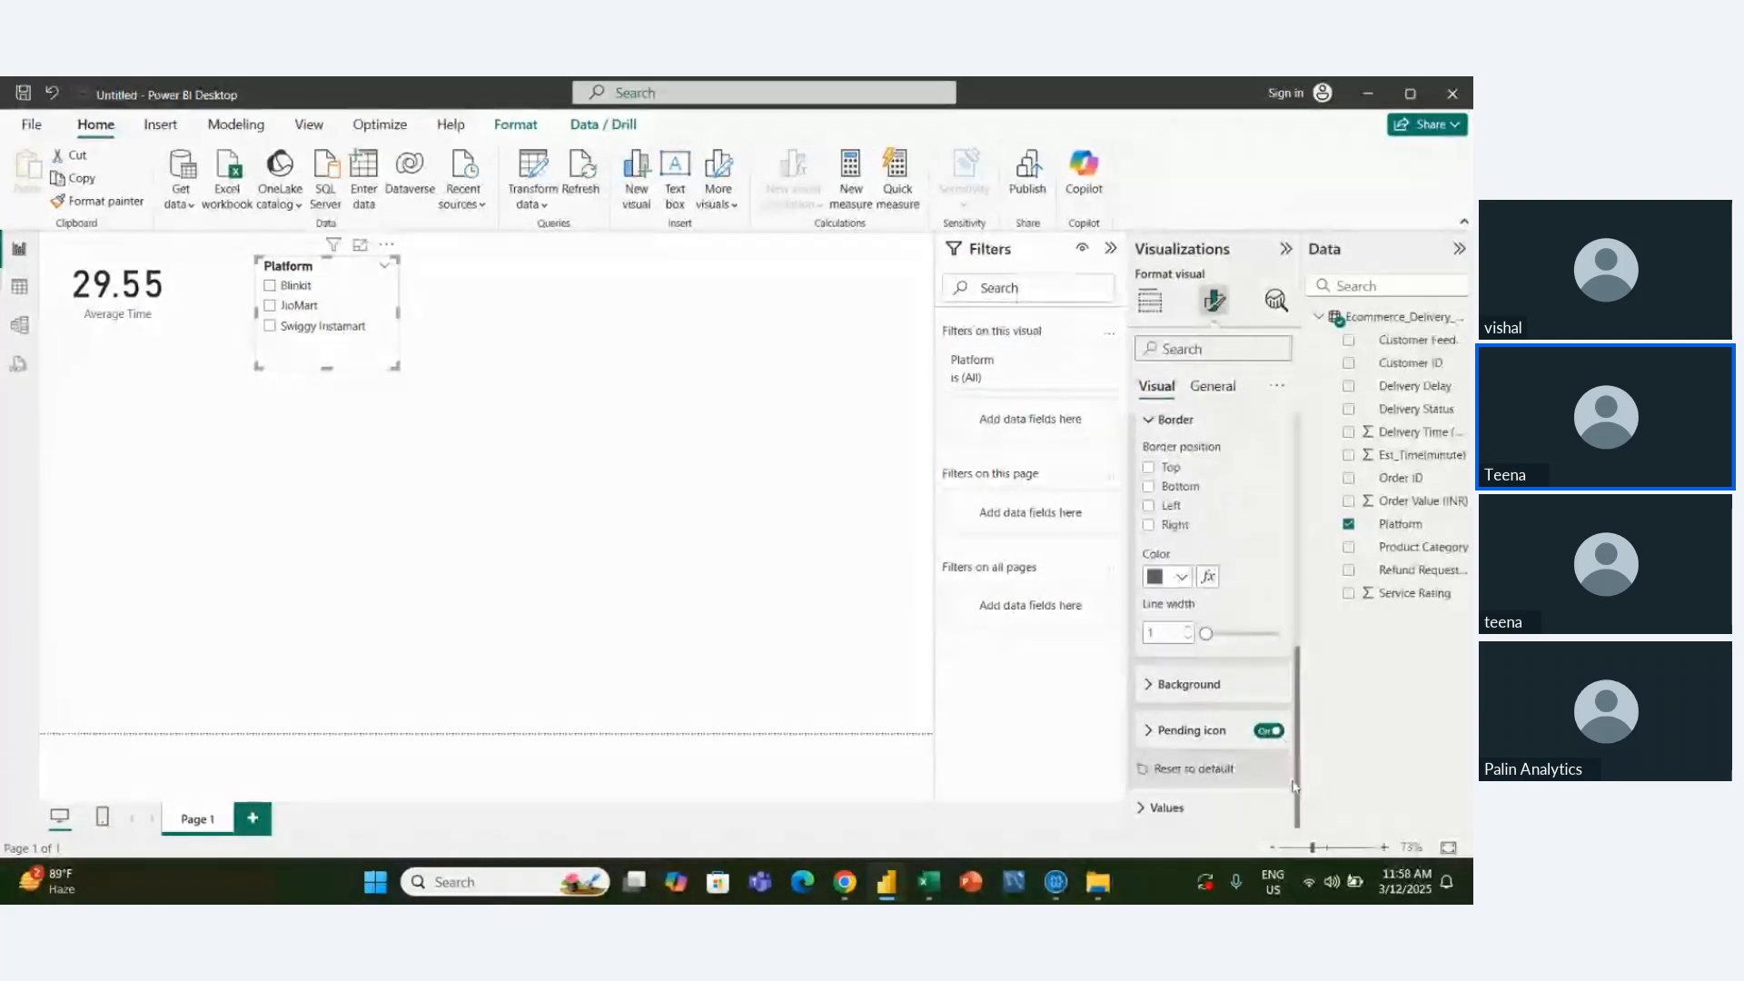
left_click(1188, 808)
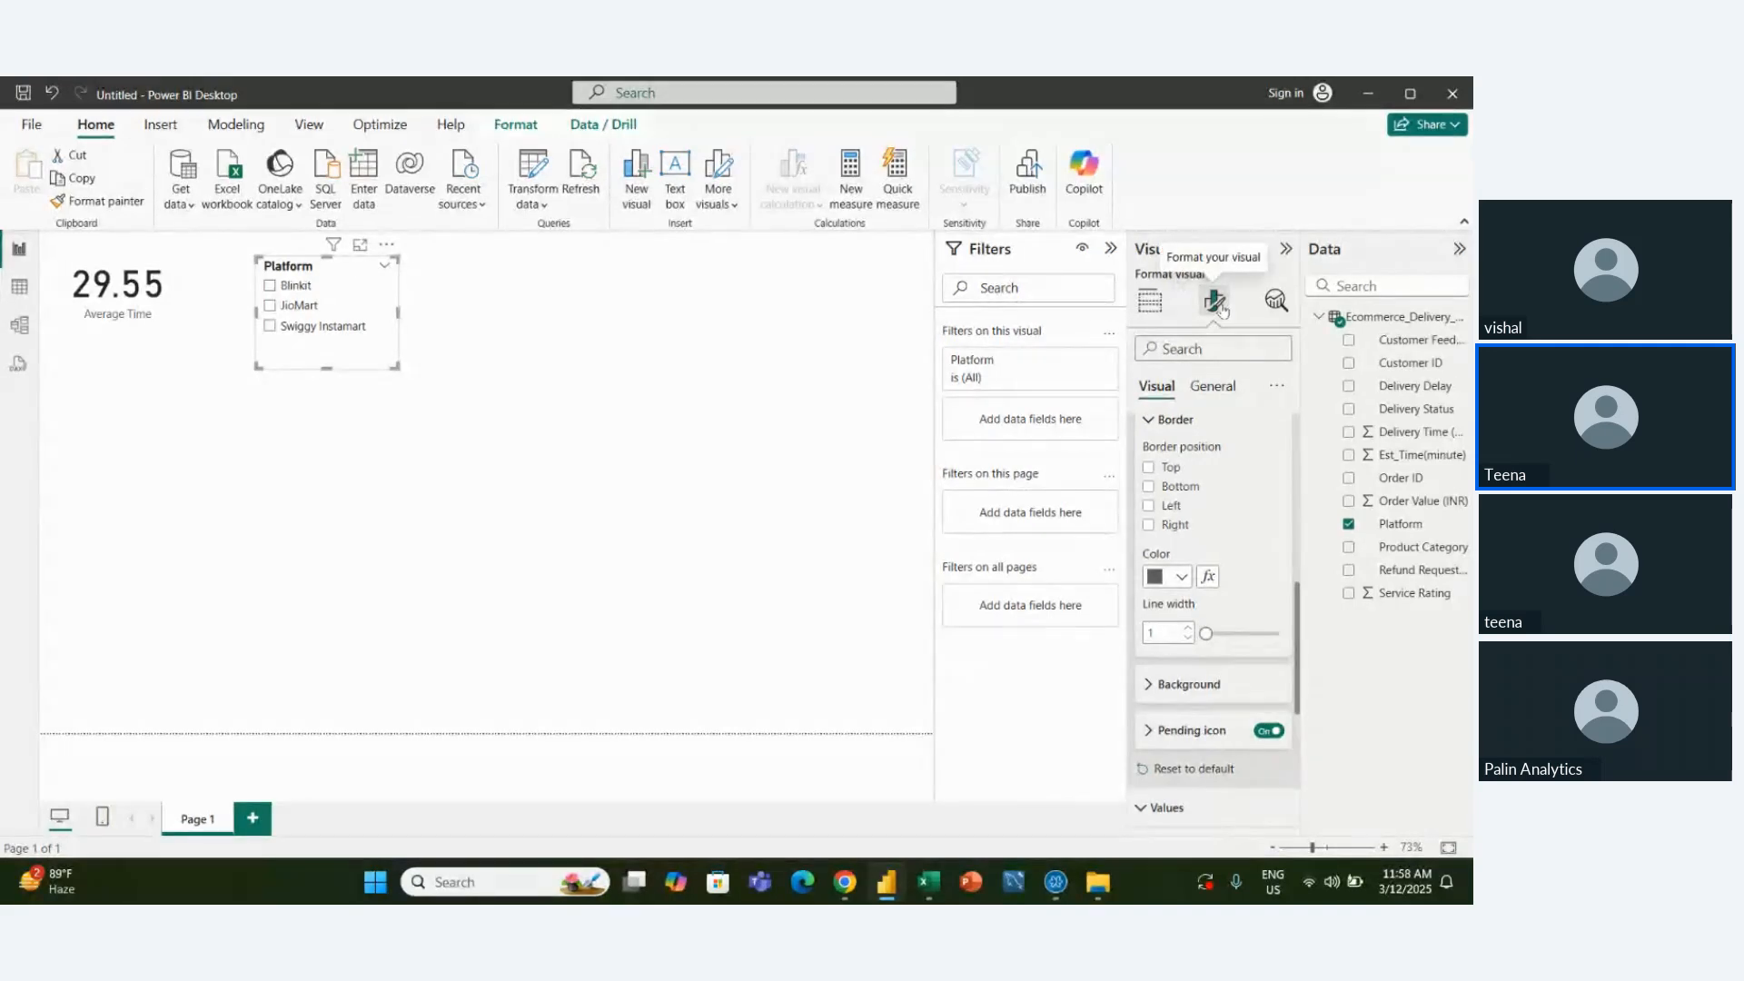
left_click(1150, 300)
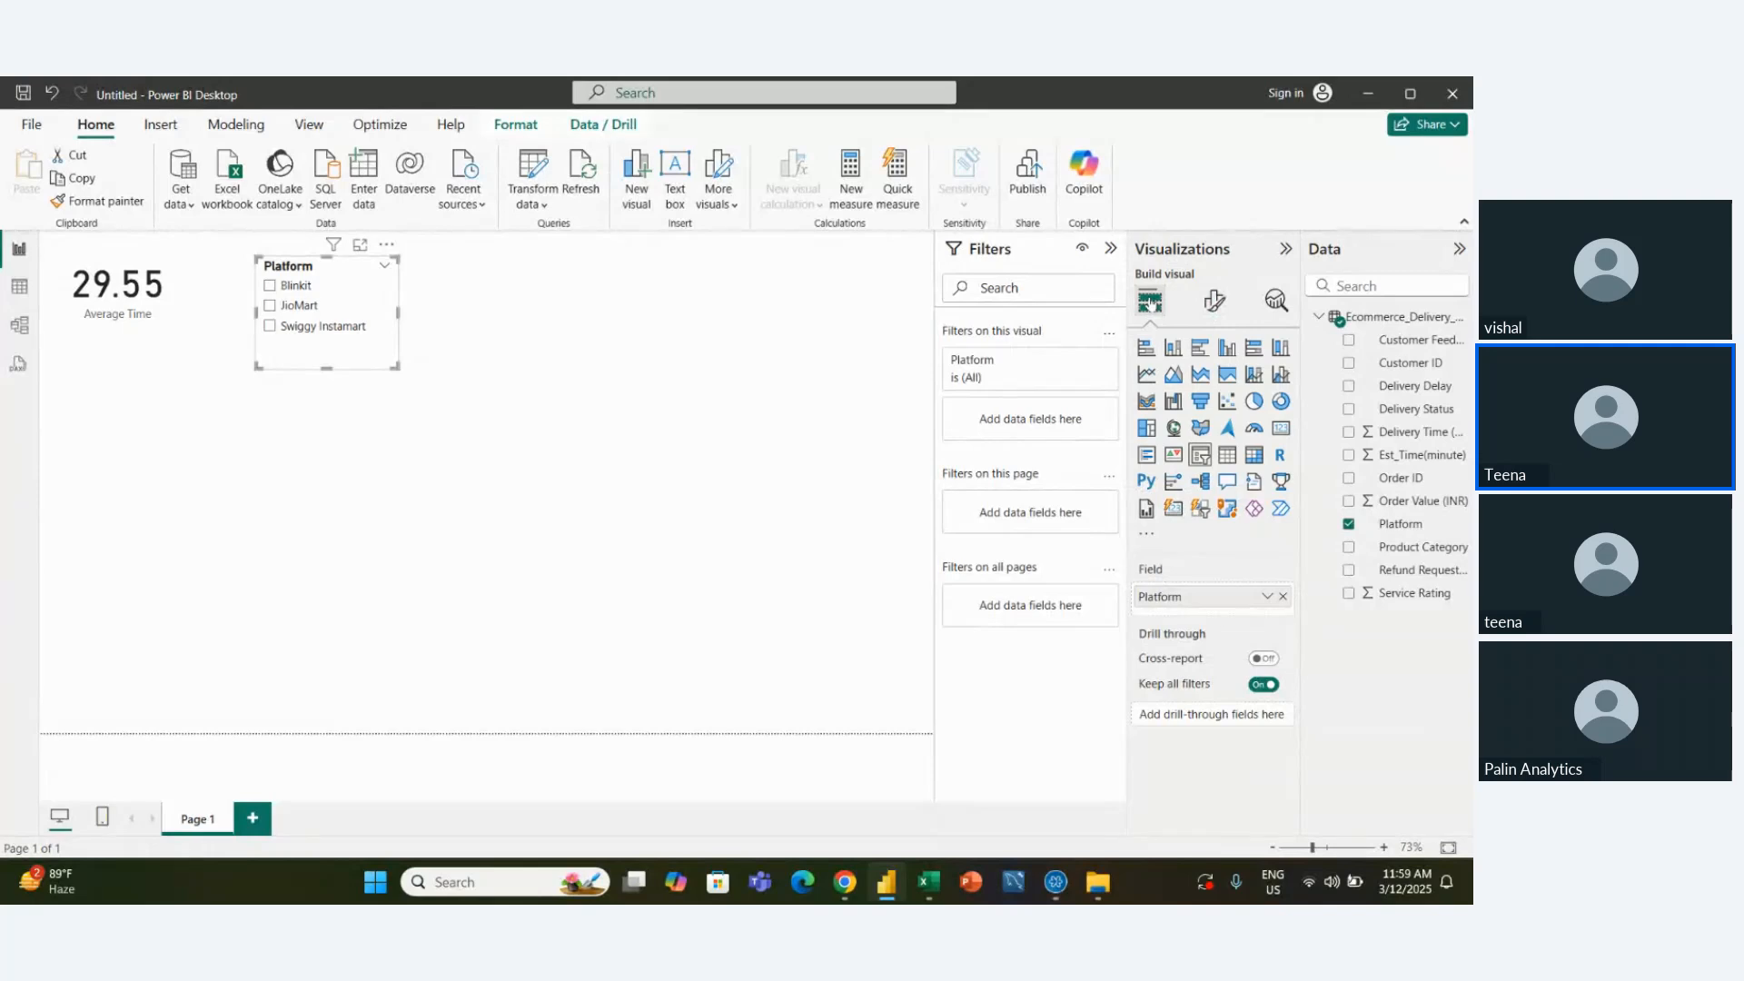
left_click(761, 373)
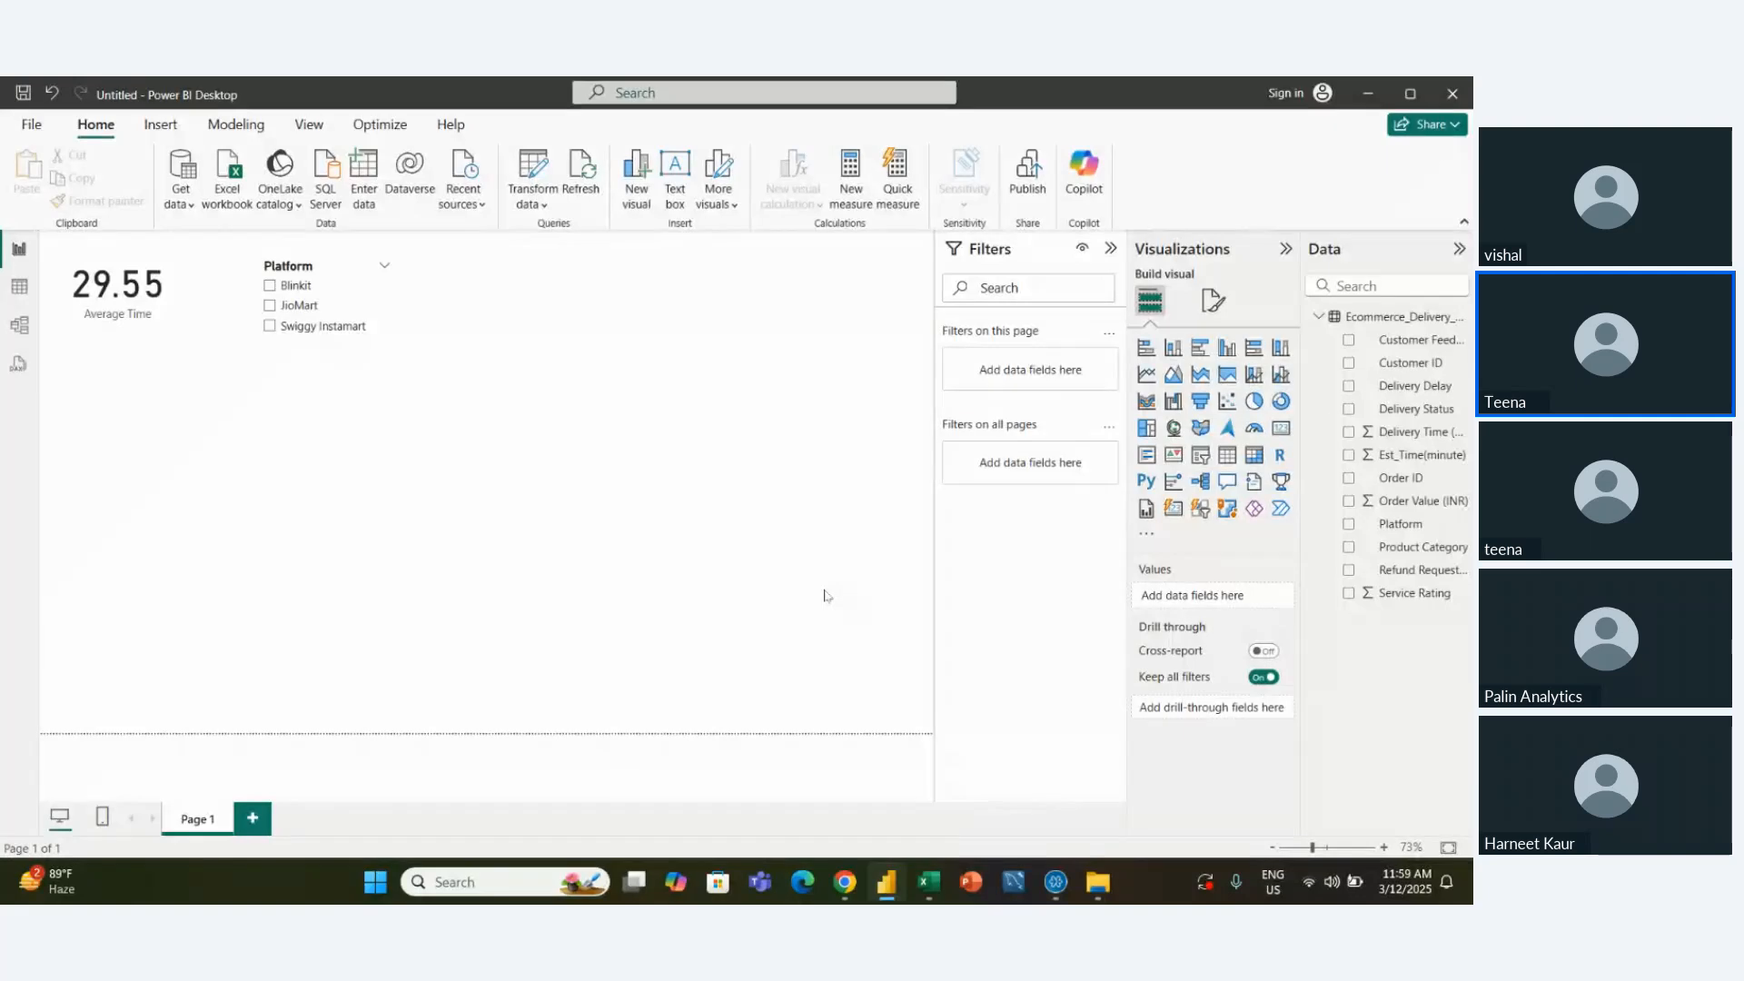
Add a blank card visual and place it beside the Average Time card, moving the Platform slicer aside to make room
left_click(1281, 432)
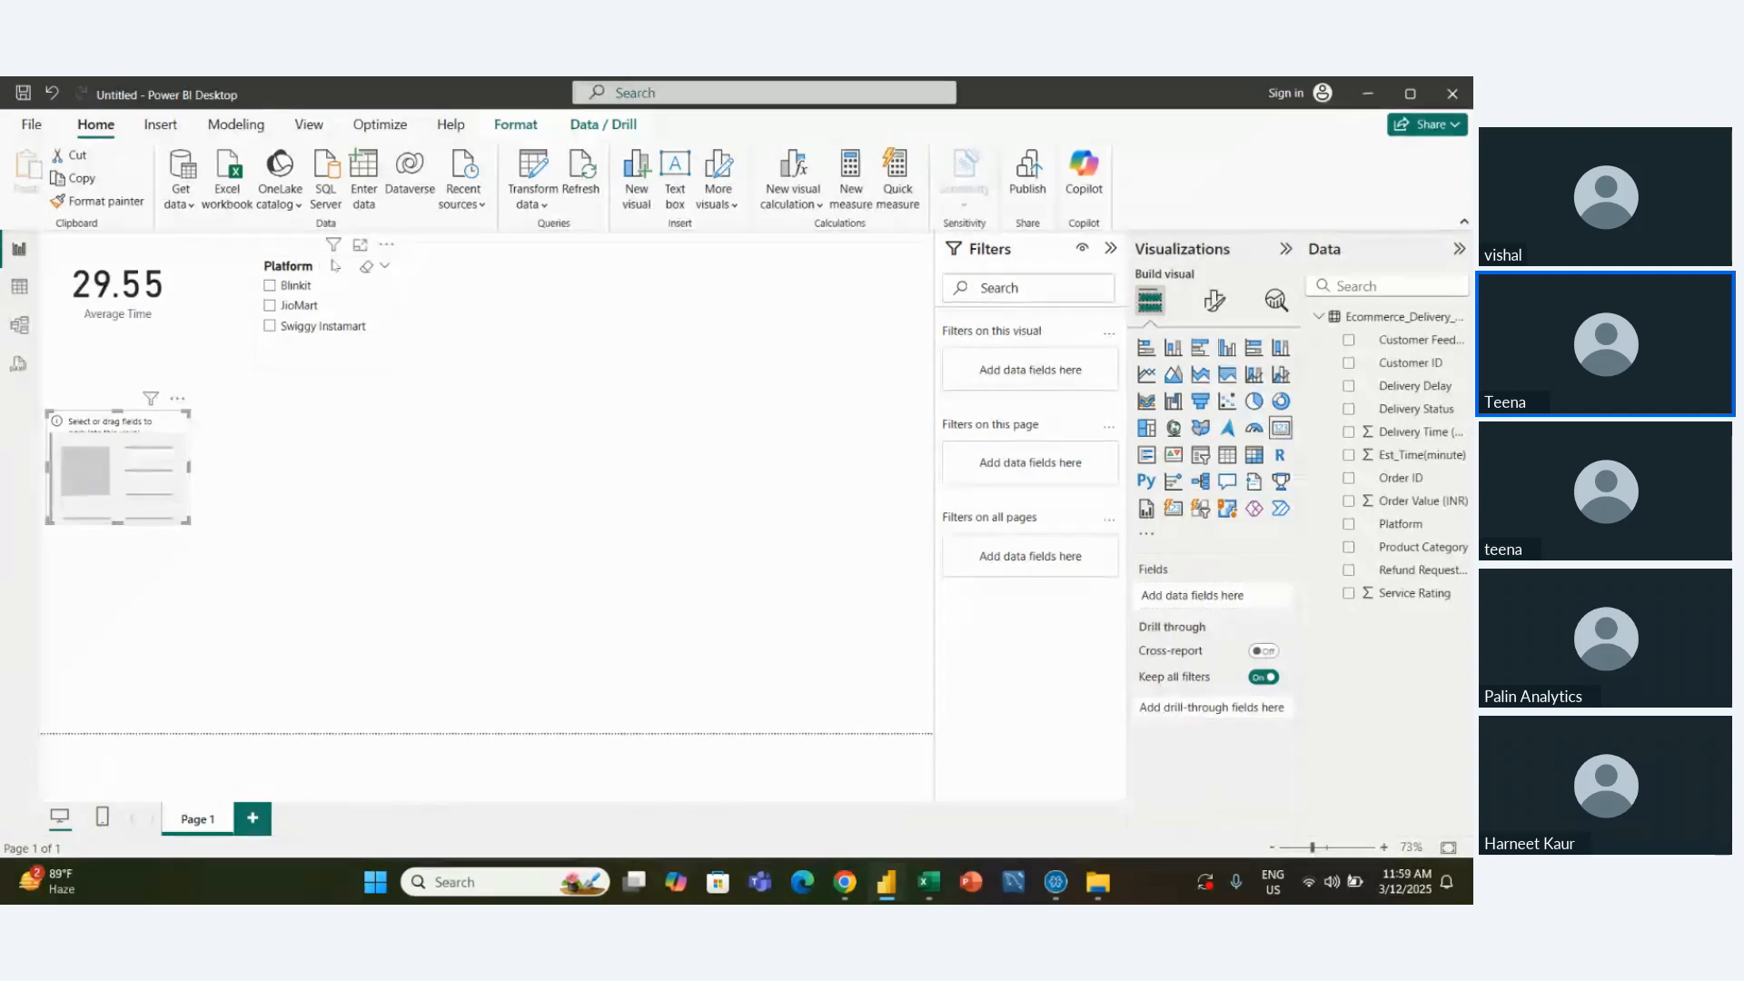
left_click_drag(335, 265, 508, 252)
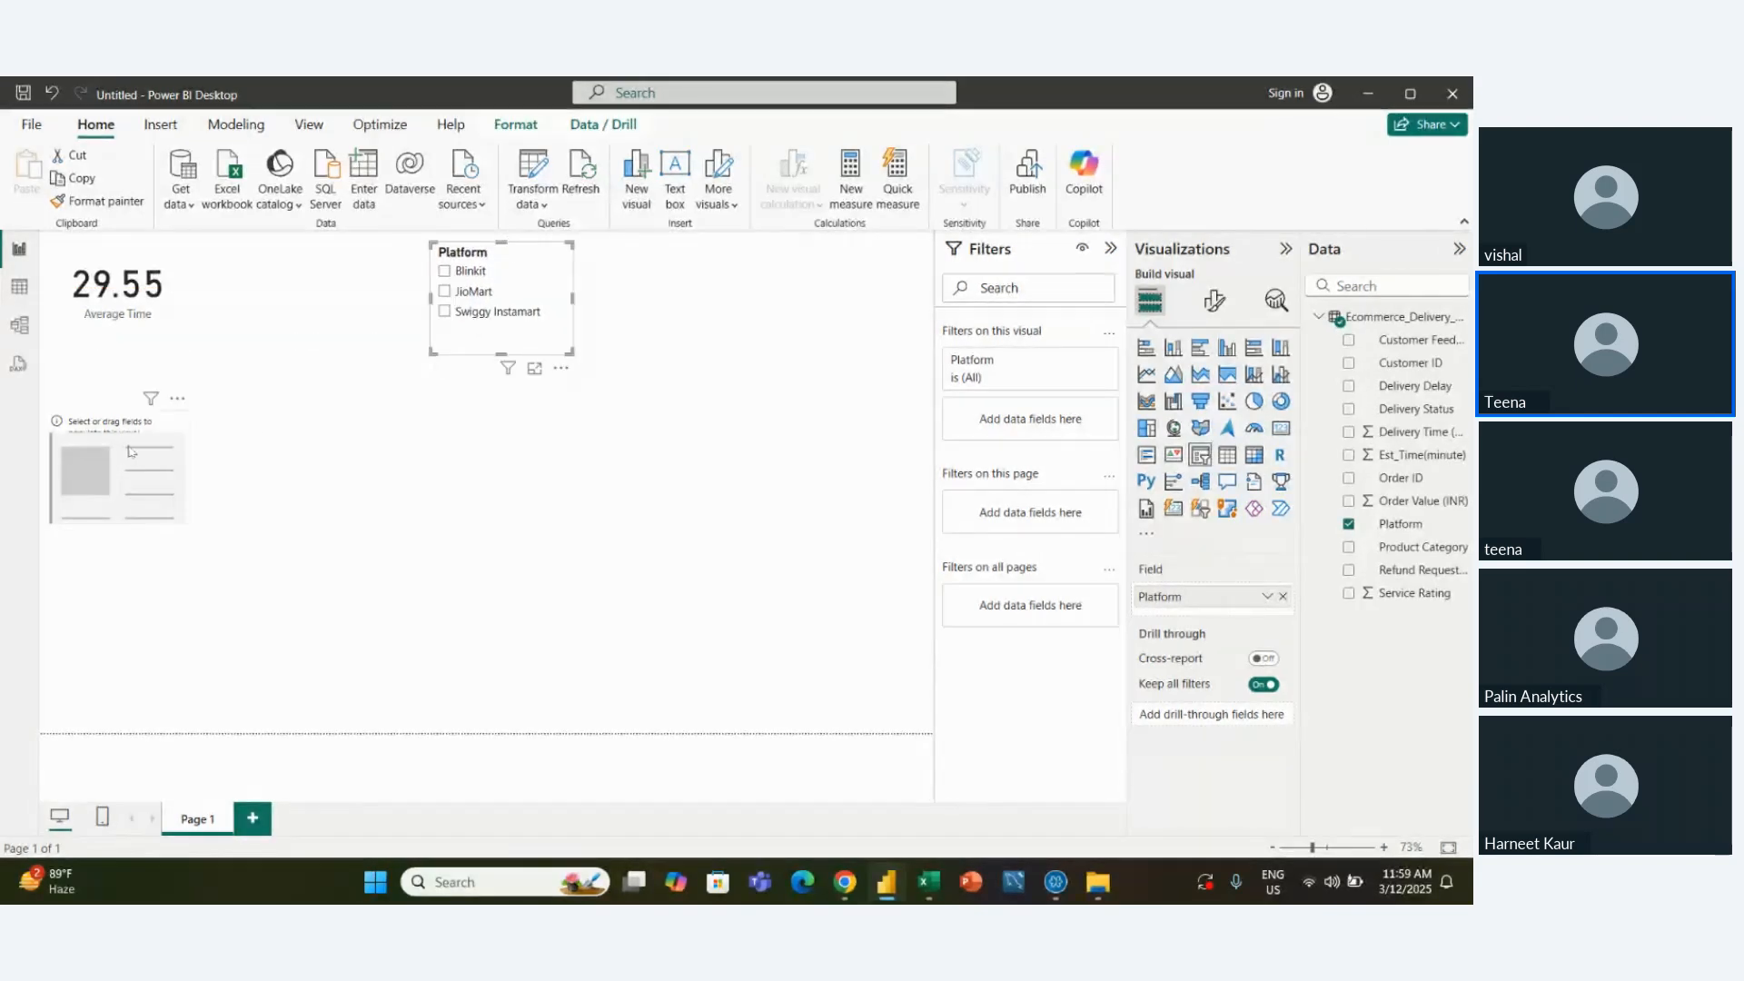
left_click_drag(132, 454, 281, 293)
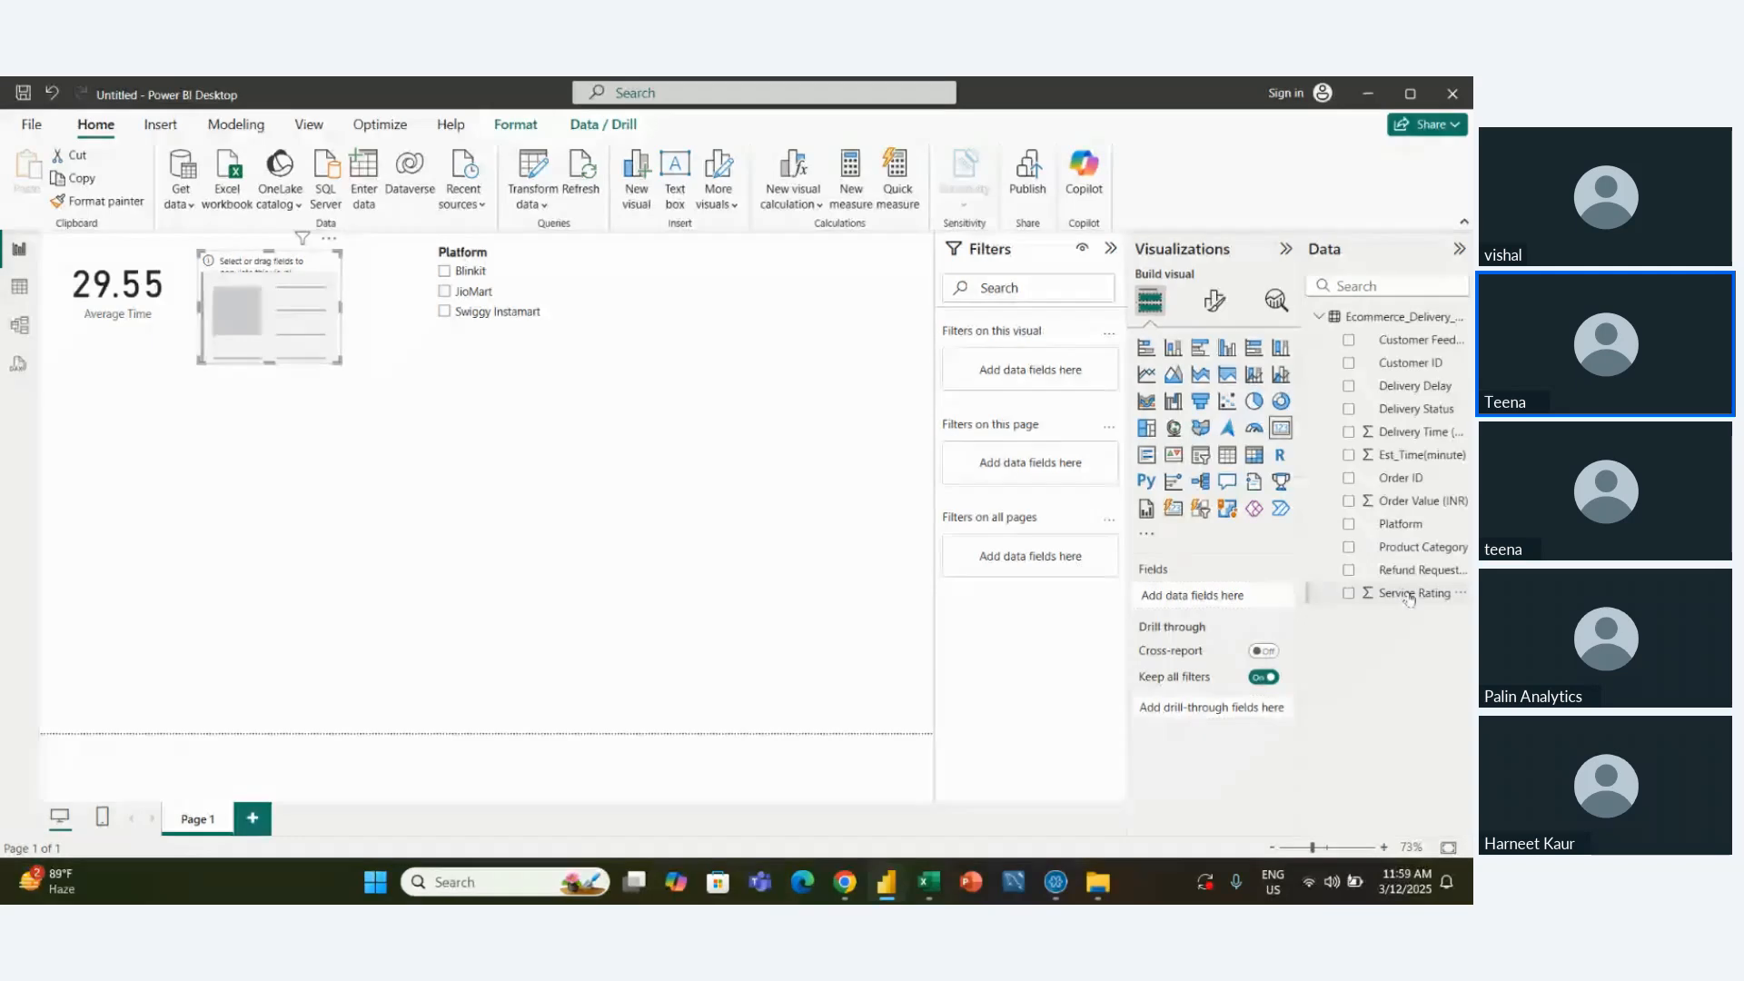
Add Service Rating to the new card and set its aggregation to Average
left_click_drag(1409, 596, 1227, 597)
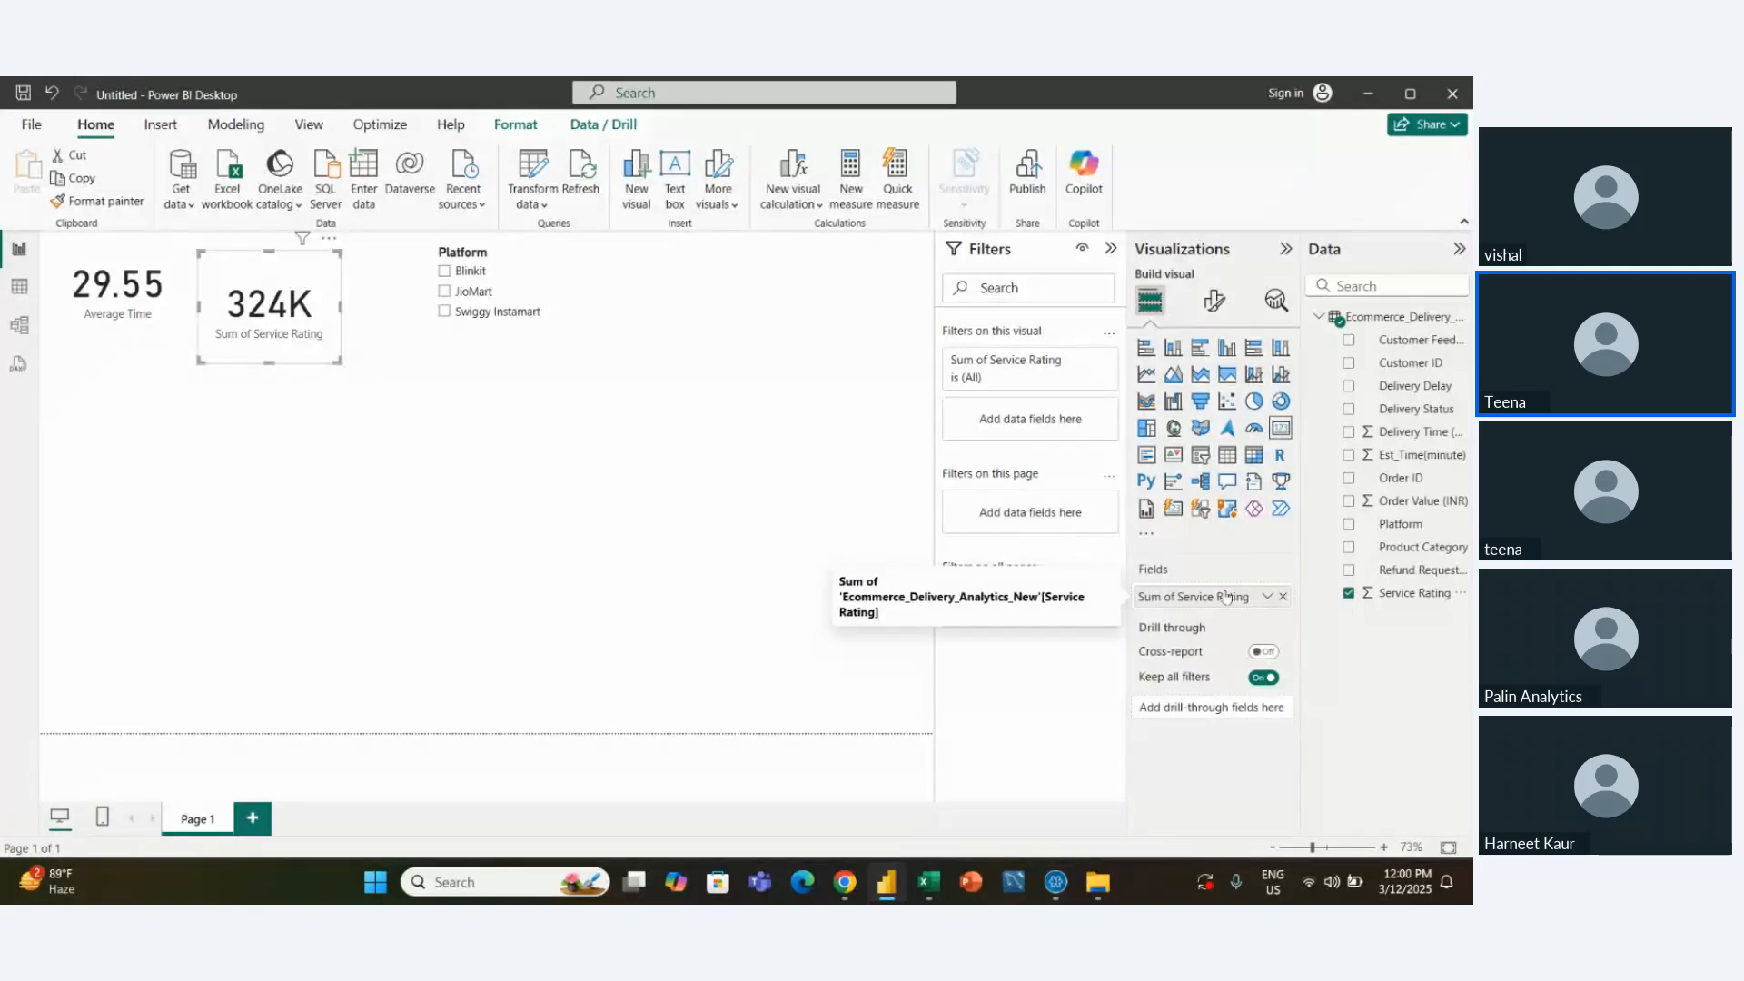
left_click(1268, 597)
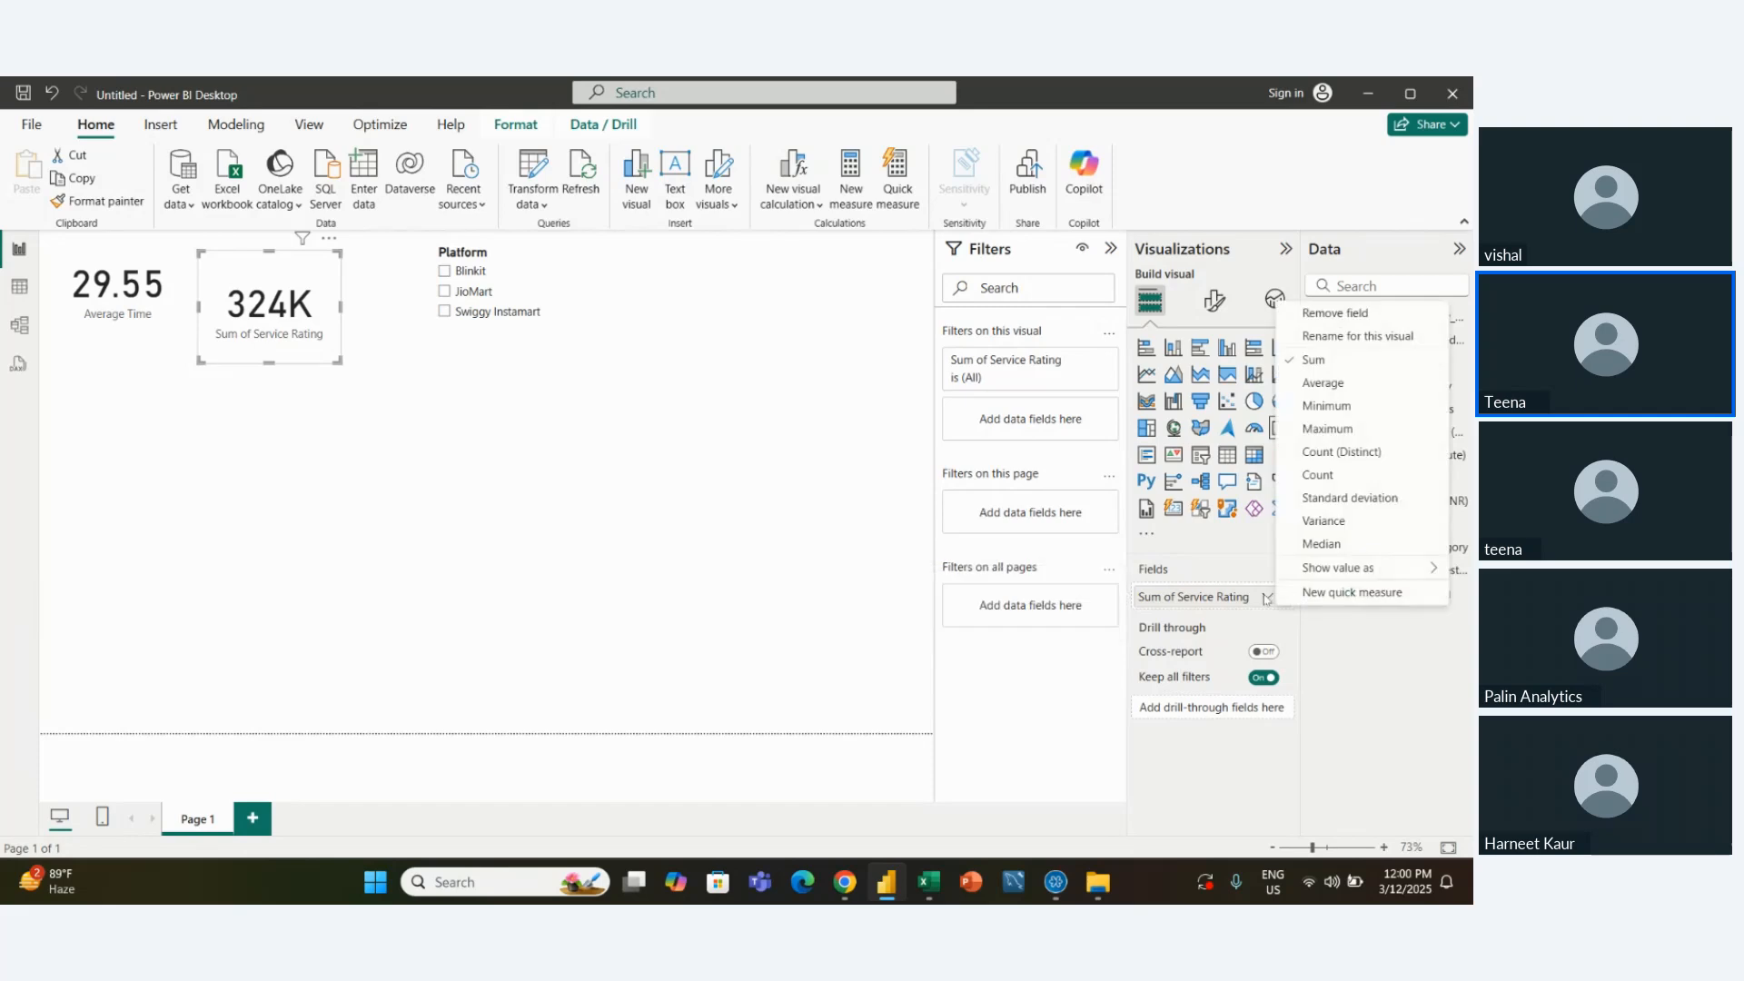
left_click(1325, 384)
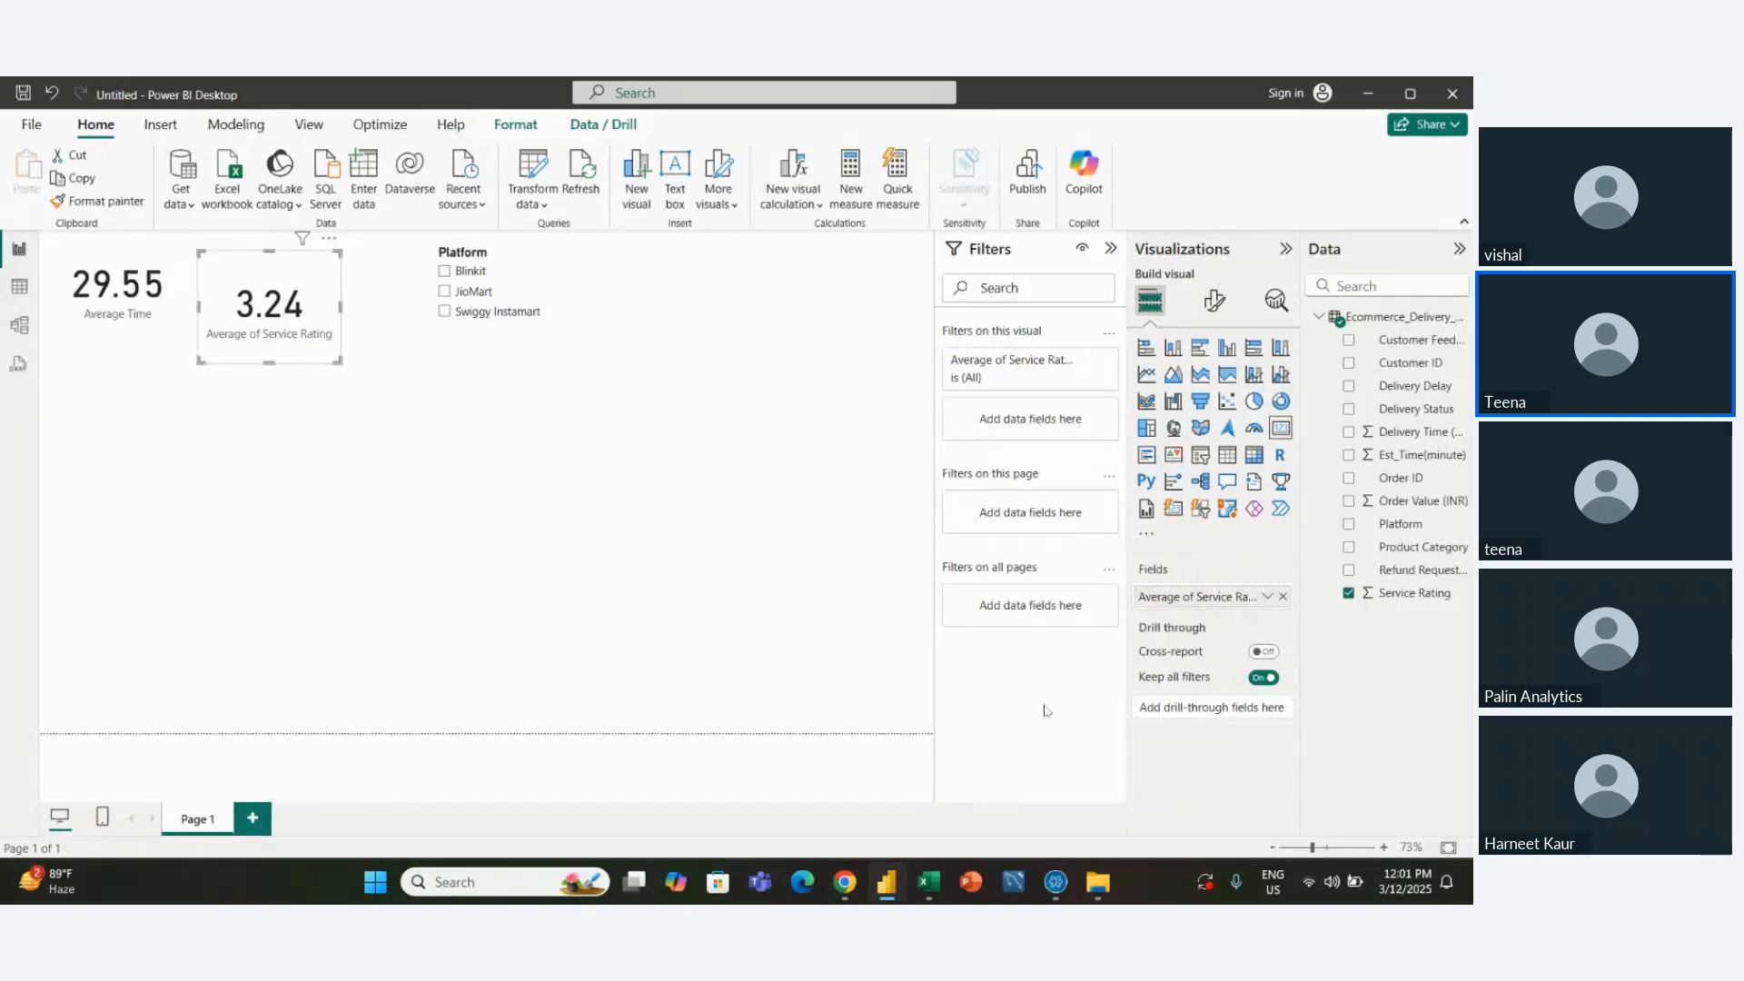
Switch to the meeting app, unmute the microphone and return to the Power BI report
left_click(1056, 882)
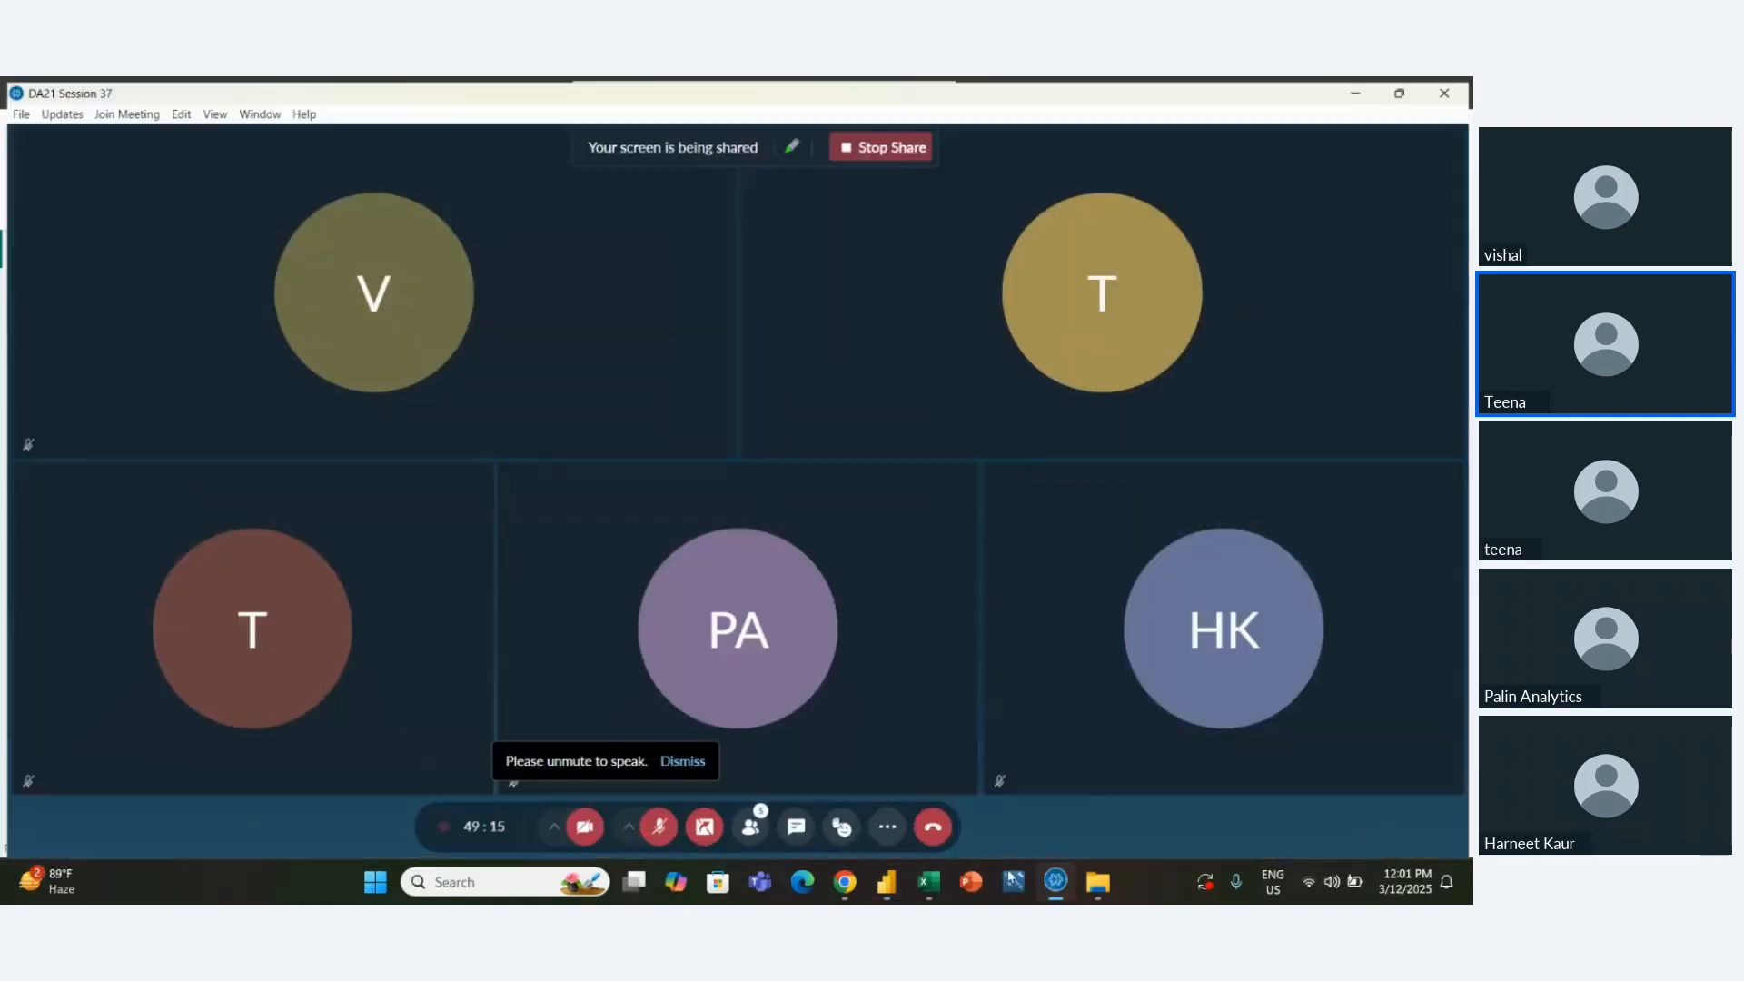
left_click(657, 825)
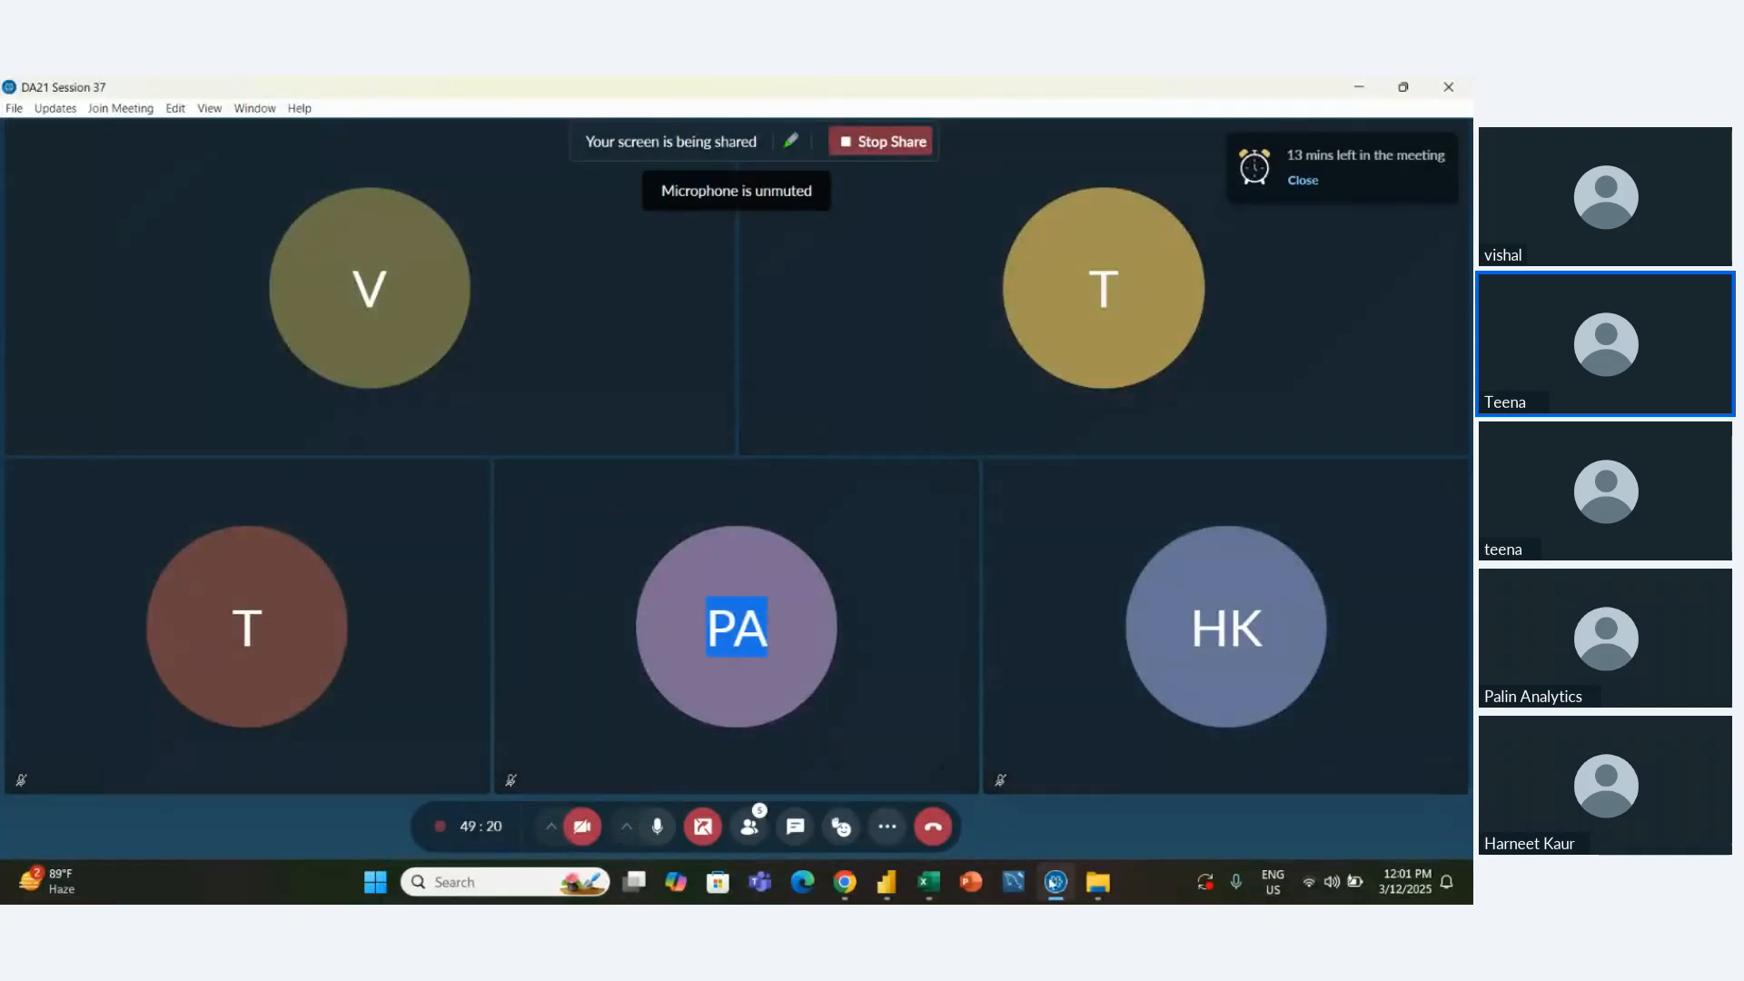
left_click(1054, 882)
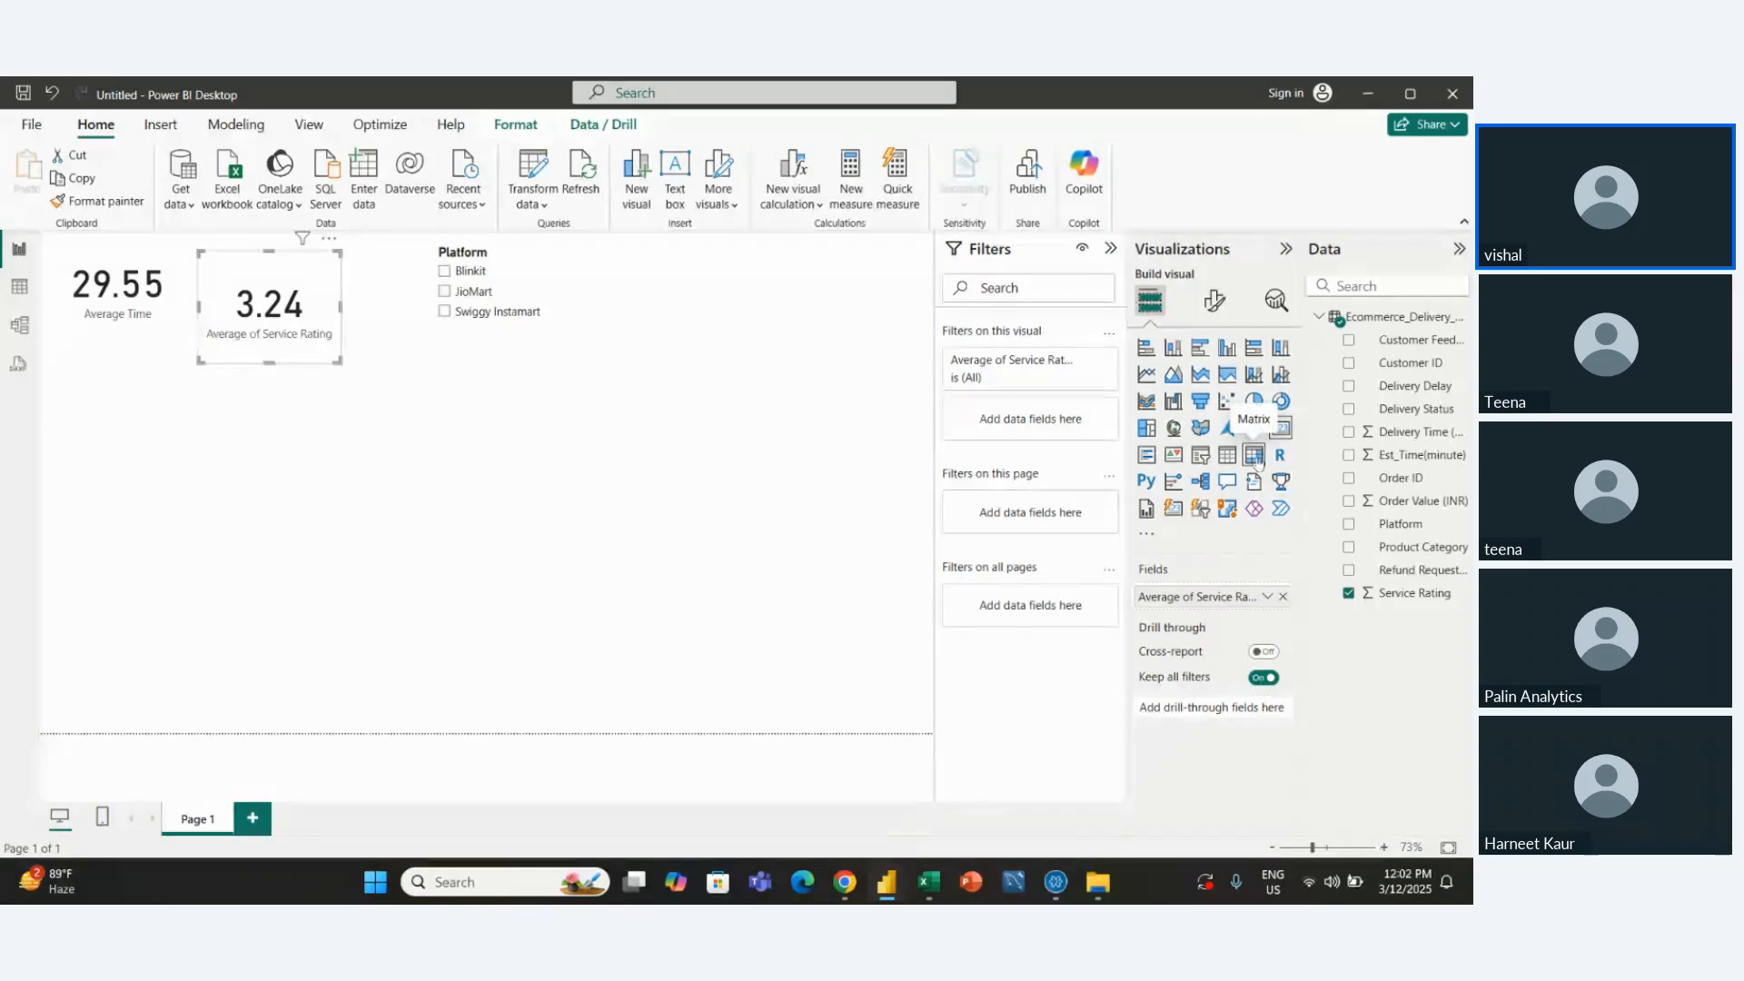
left_click(1254, 456)
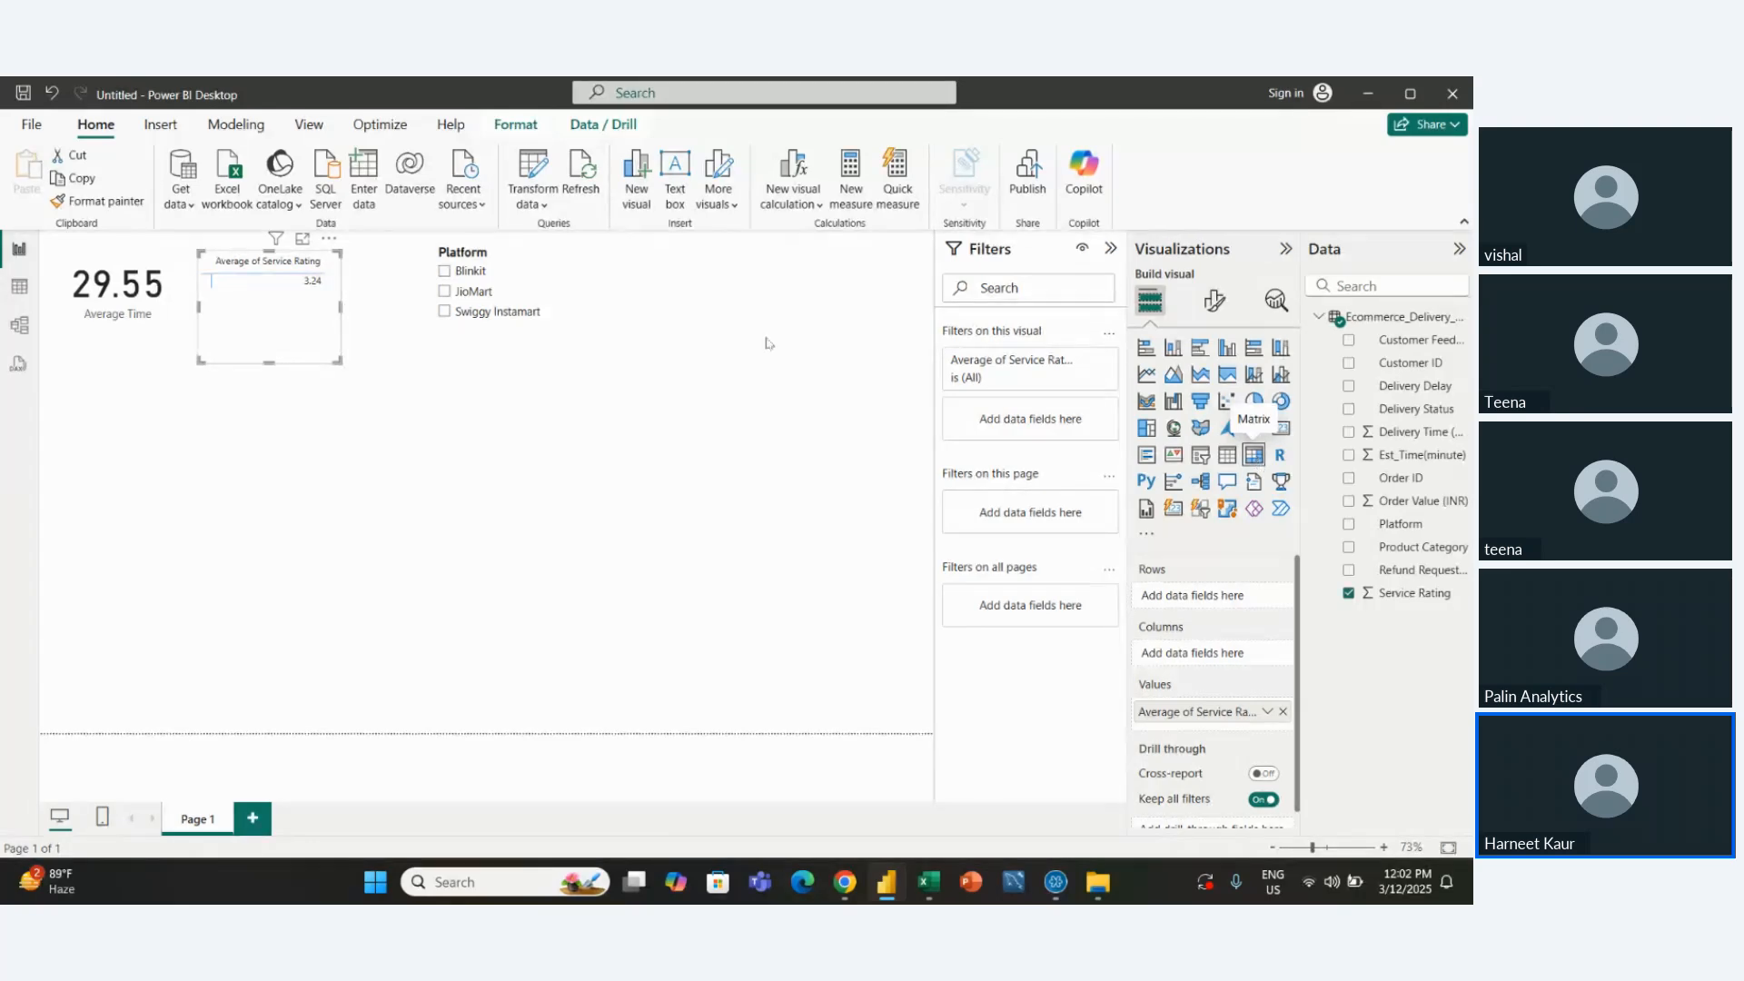
left_click_drag(211, 264, 223, 436)
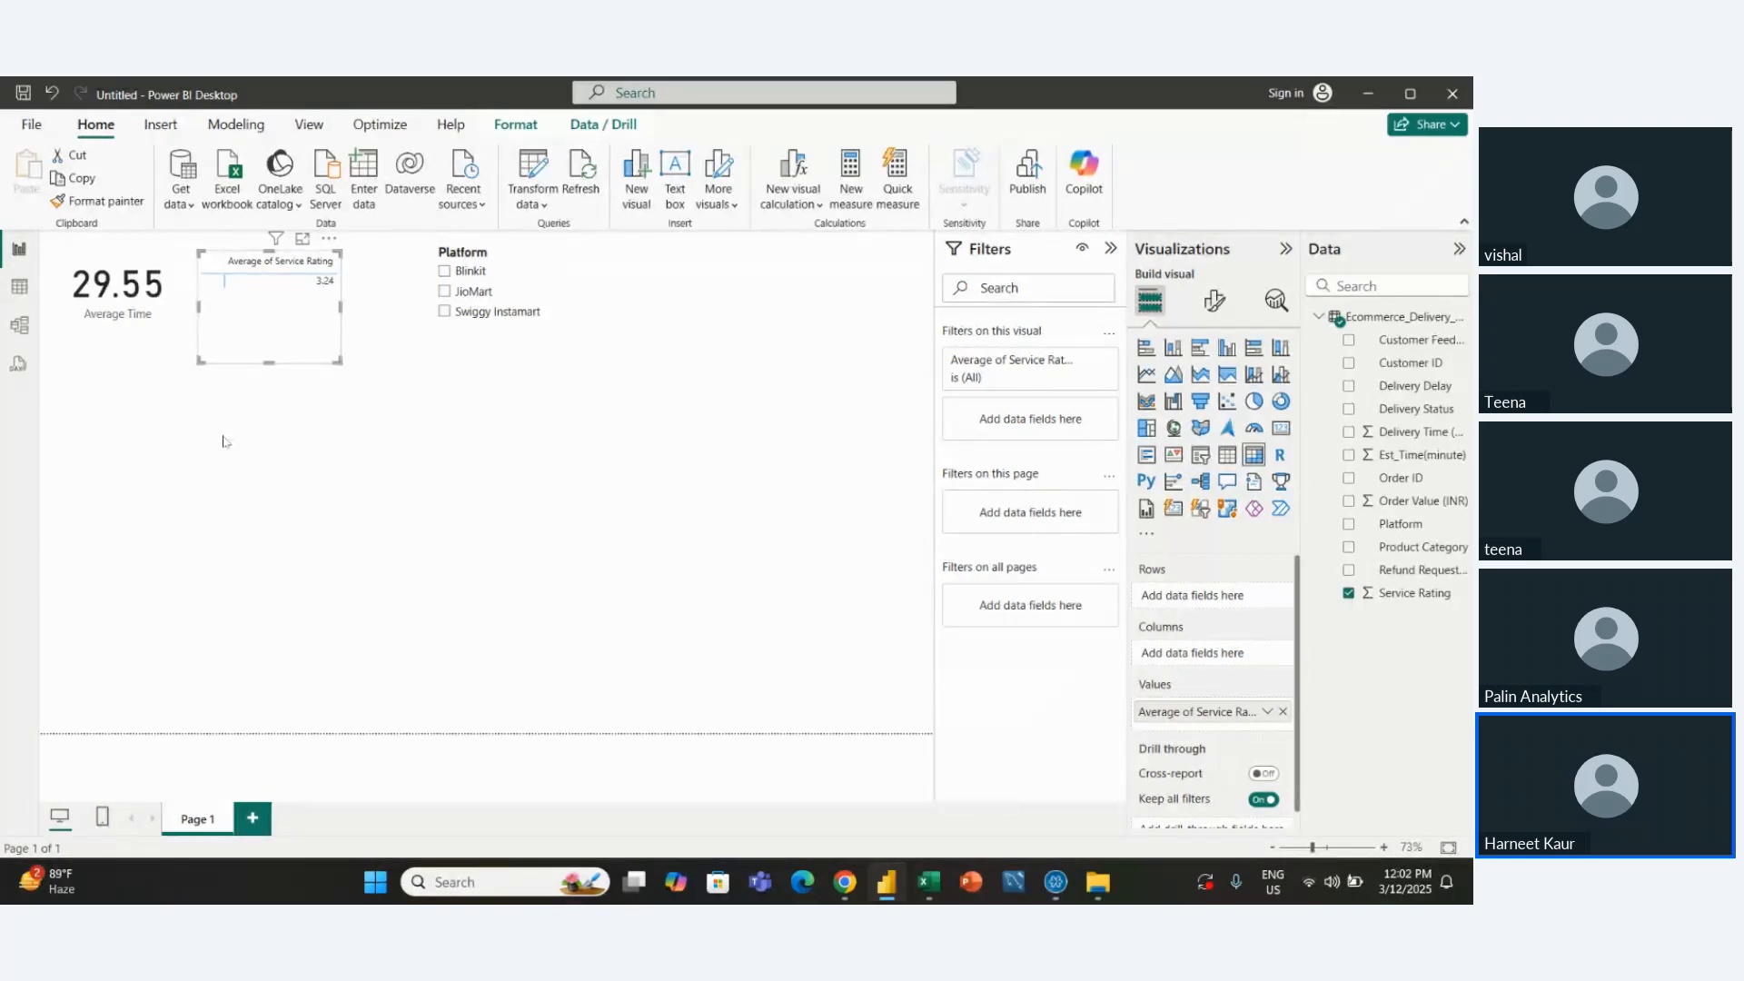
key("ctrl+z")
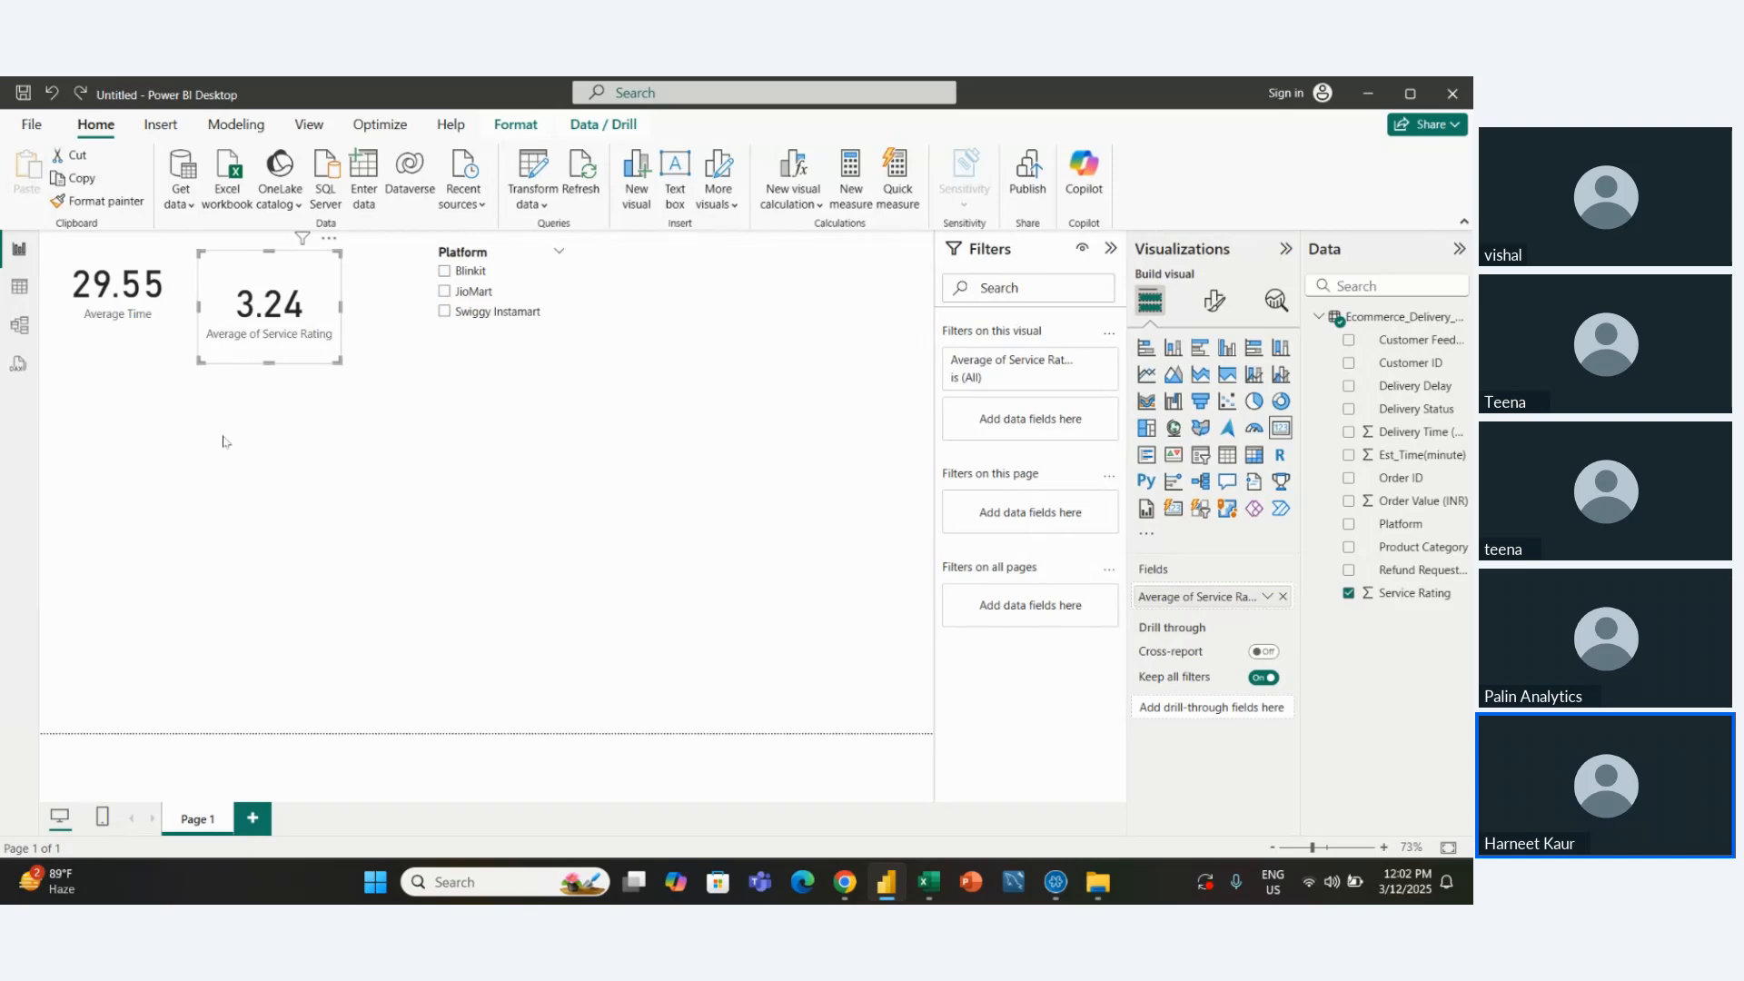
left_click(454, 494)
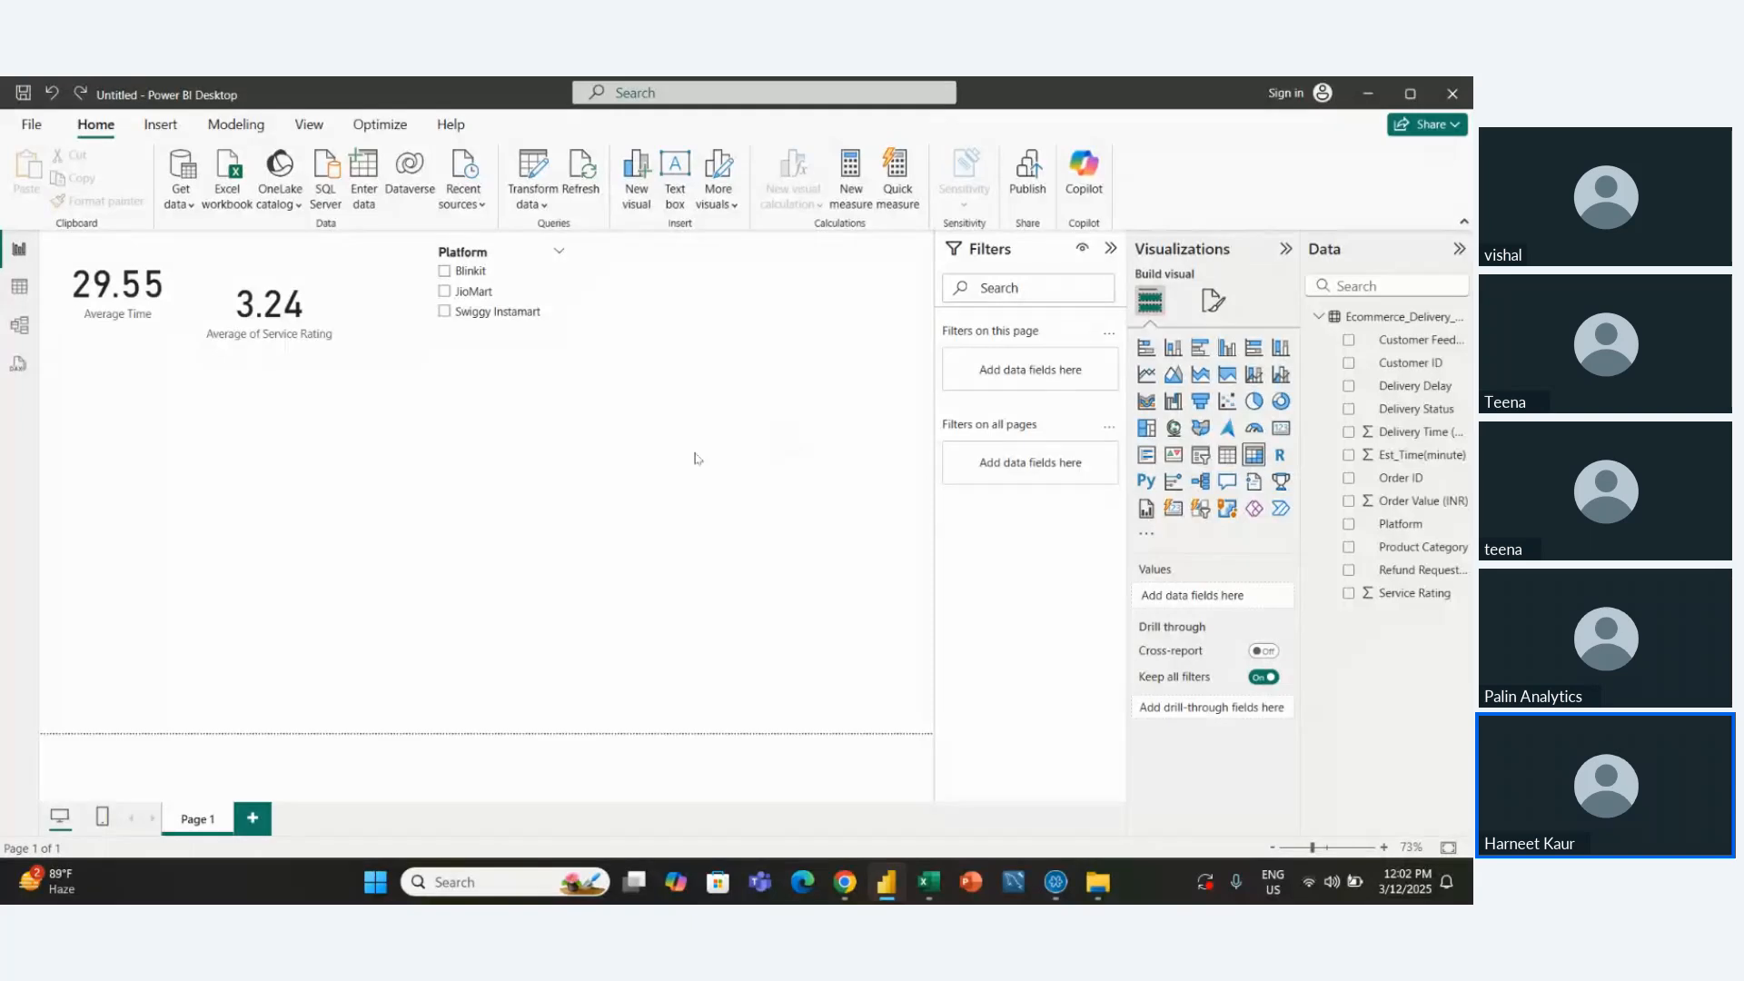
Try an enlarged matrix visual with Est_Time(minute) as its columns and as its rows, and delete the matrix
left_click(1252, 458)
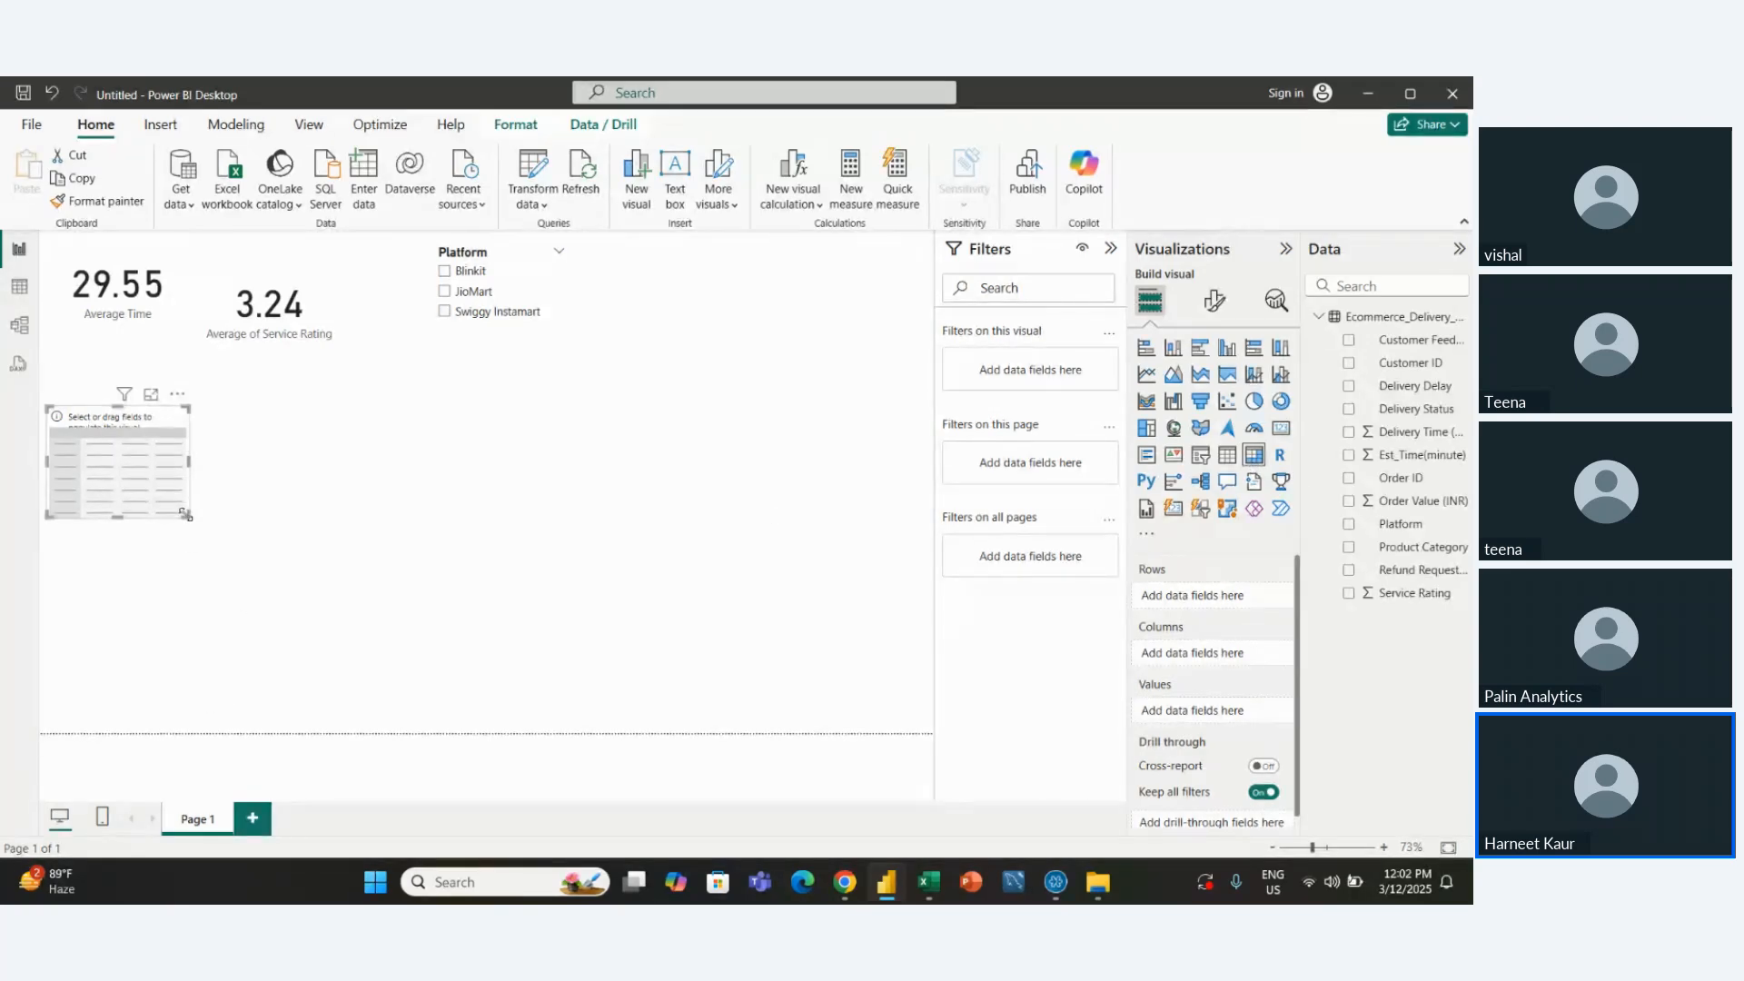
left_click_drag(184, 515, 302, 578)
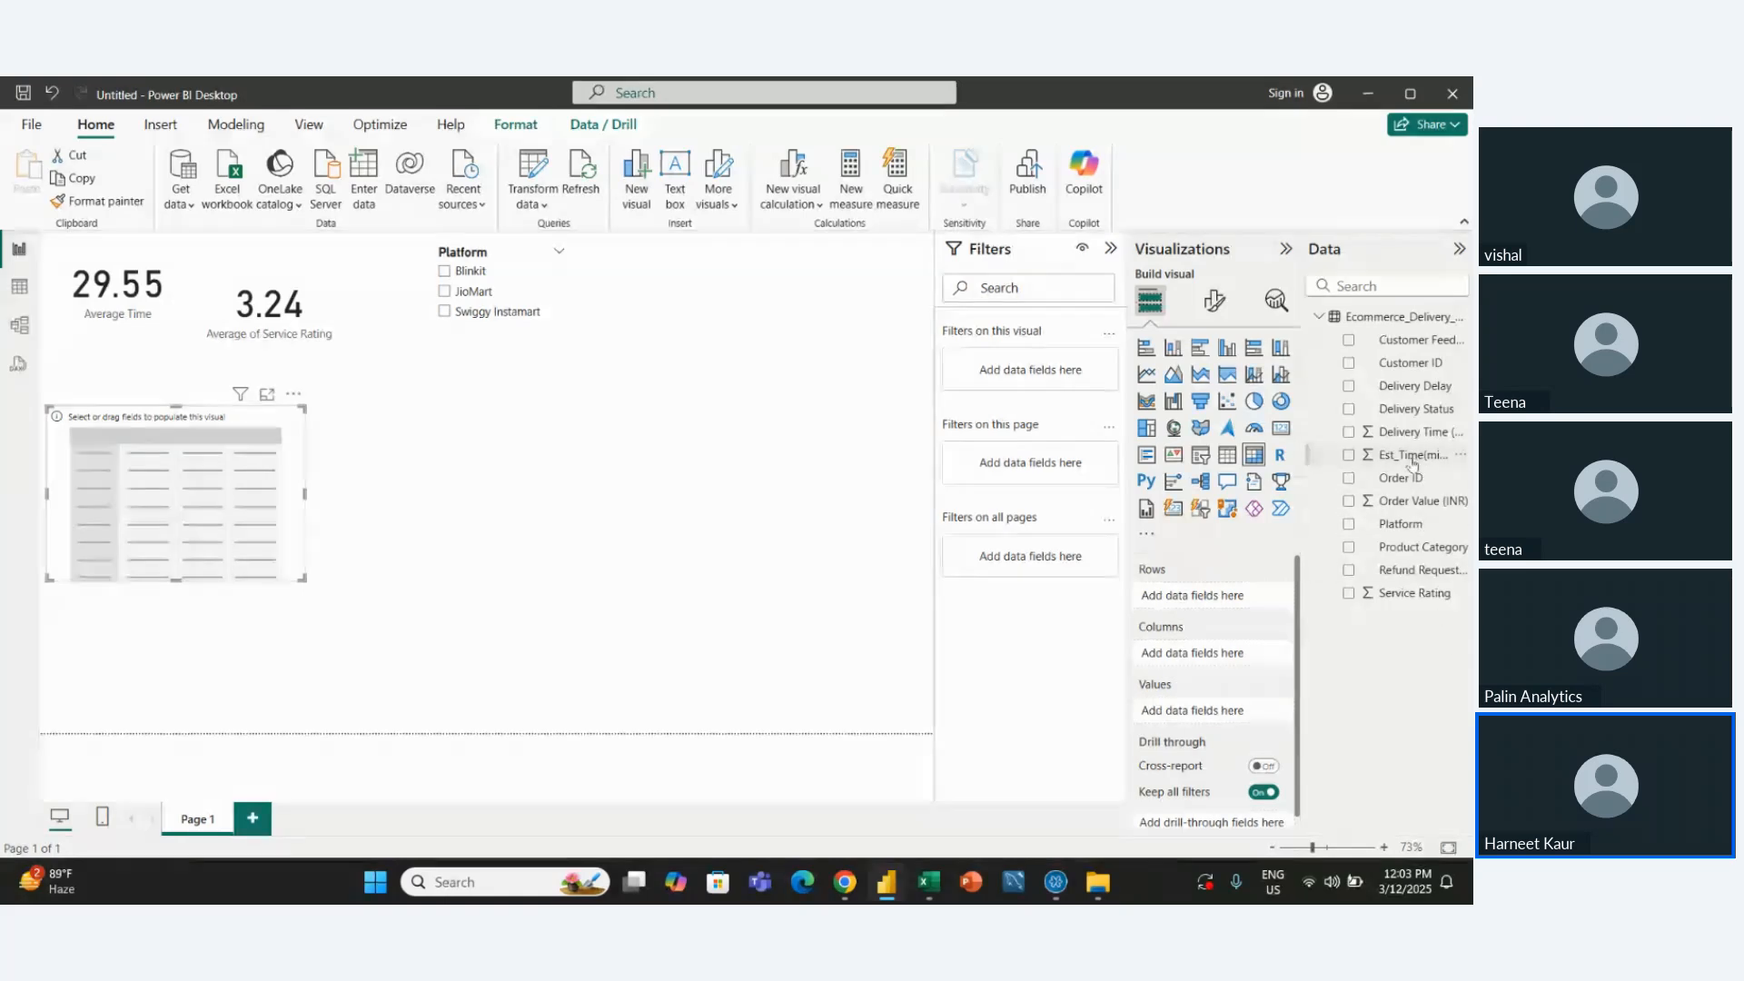
left_click_drag(1413, 464, 1204, 665)
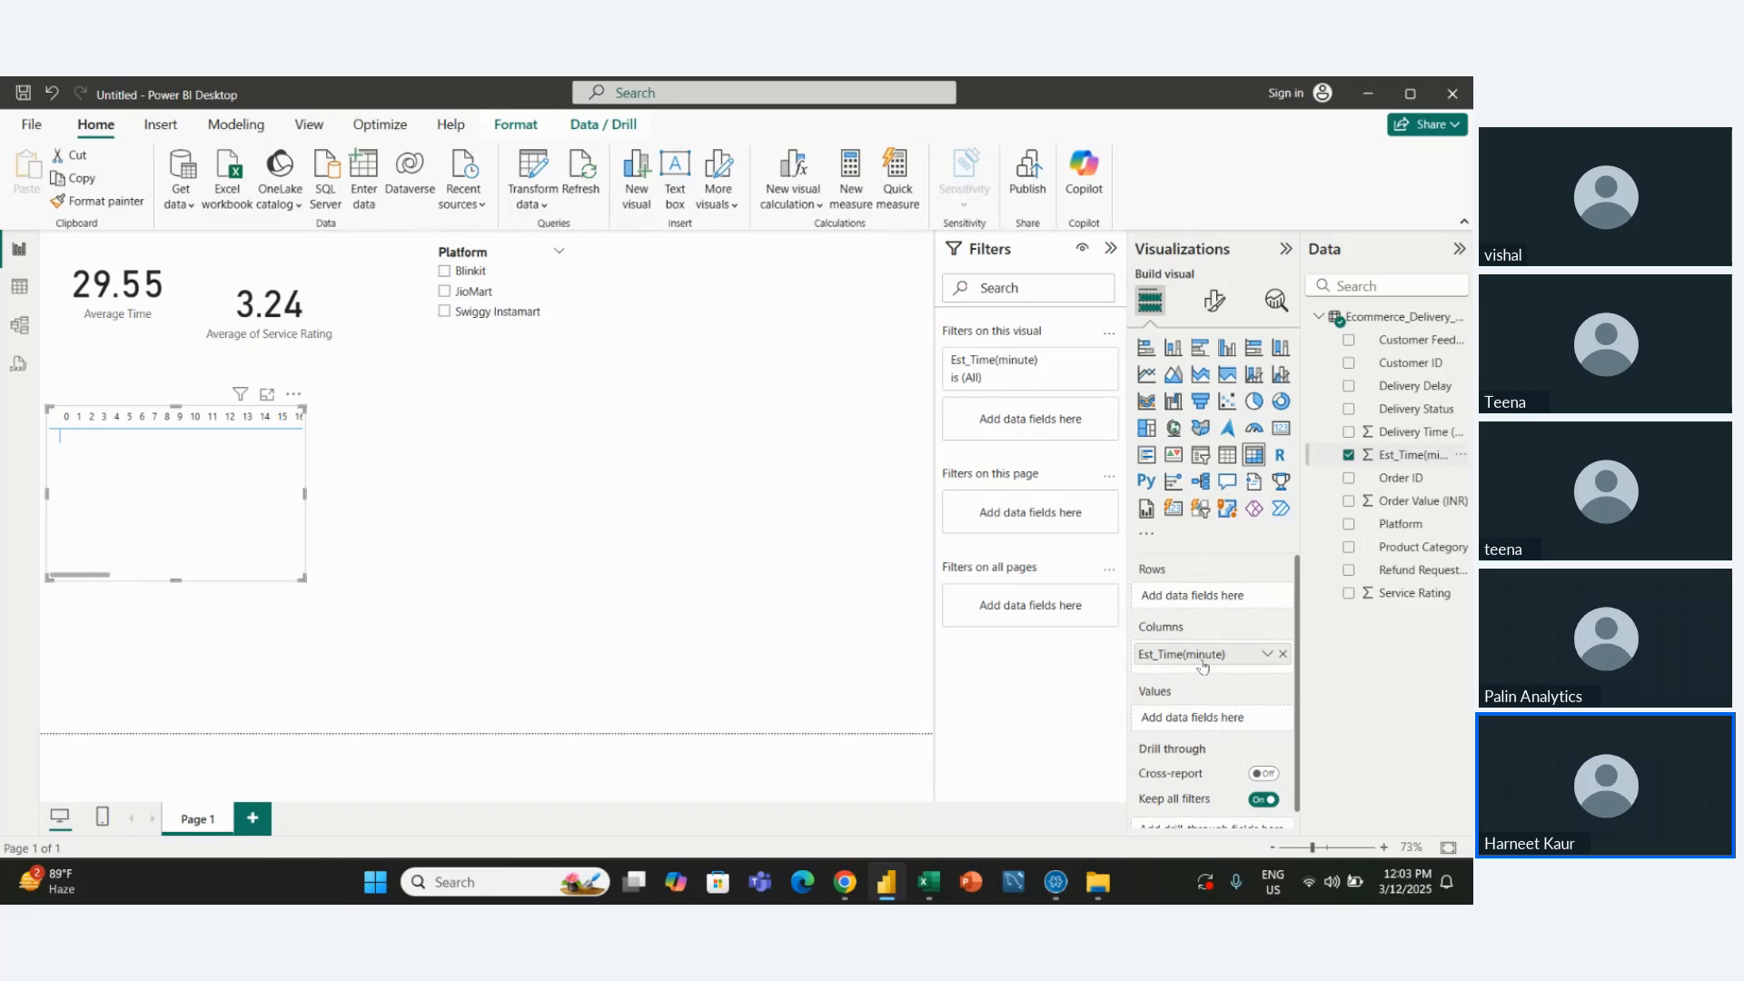
left_click(1285, 654)
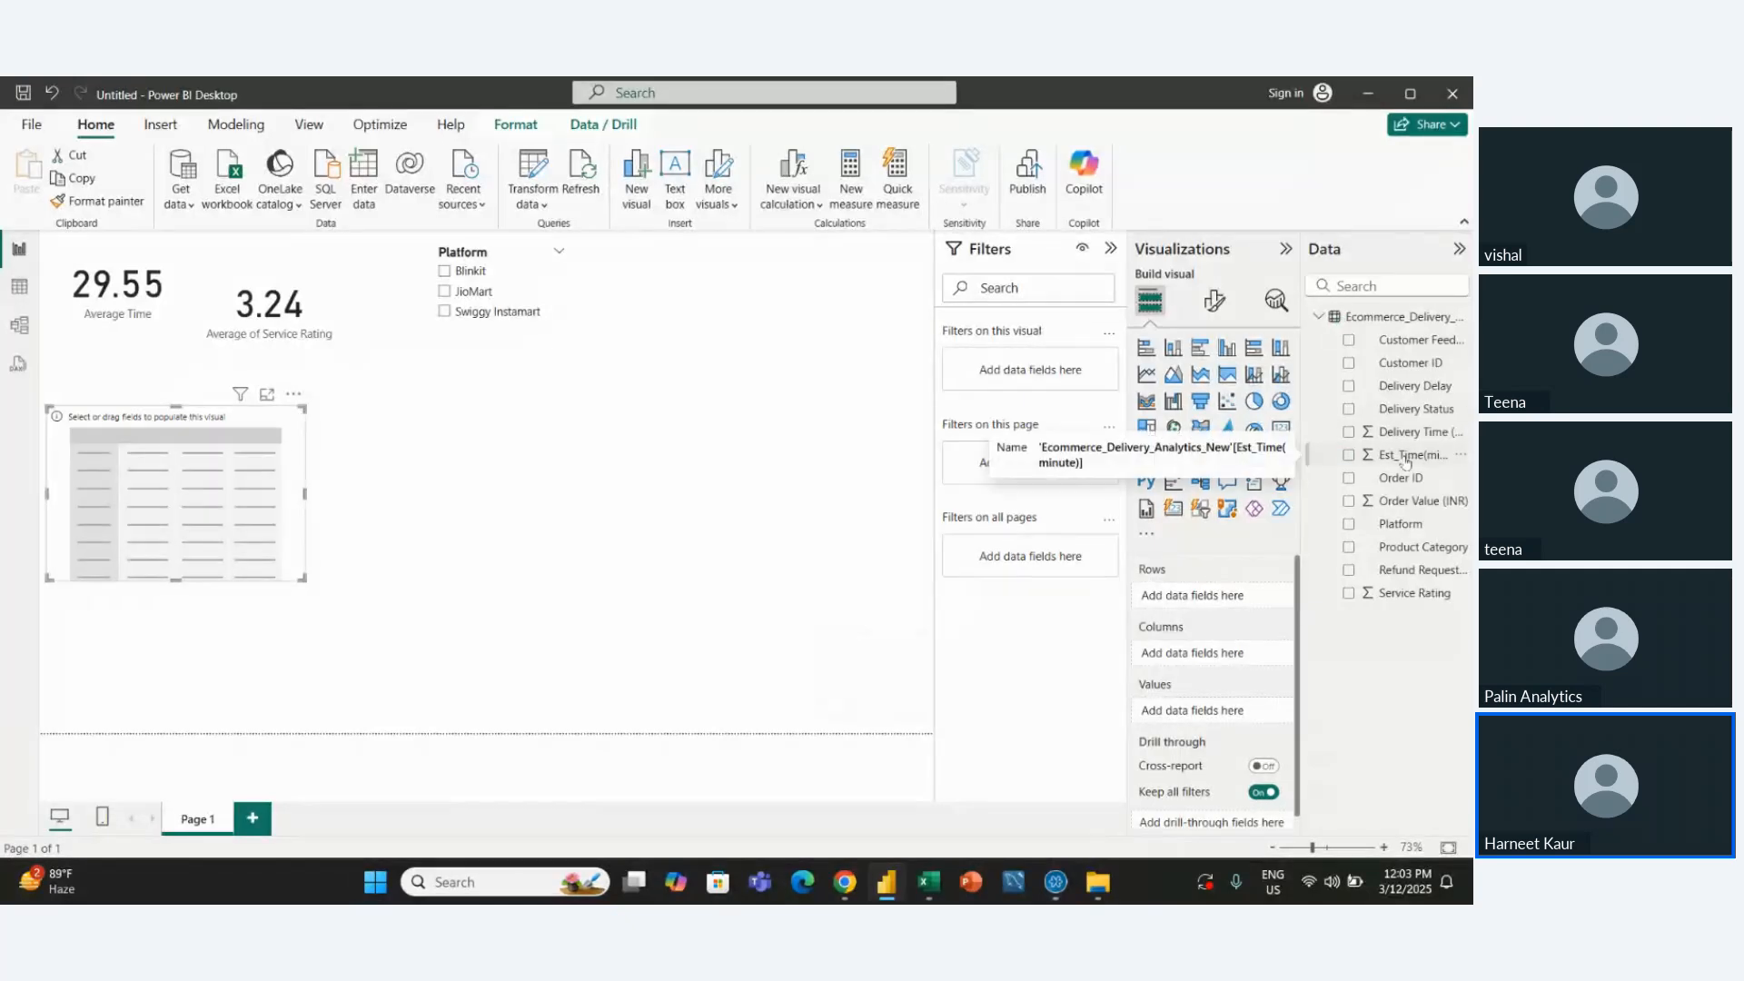
left_click_drag(1406, 461, 1238, 607)
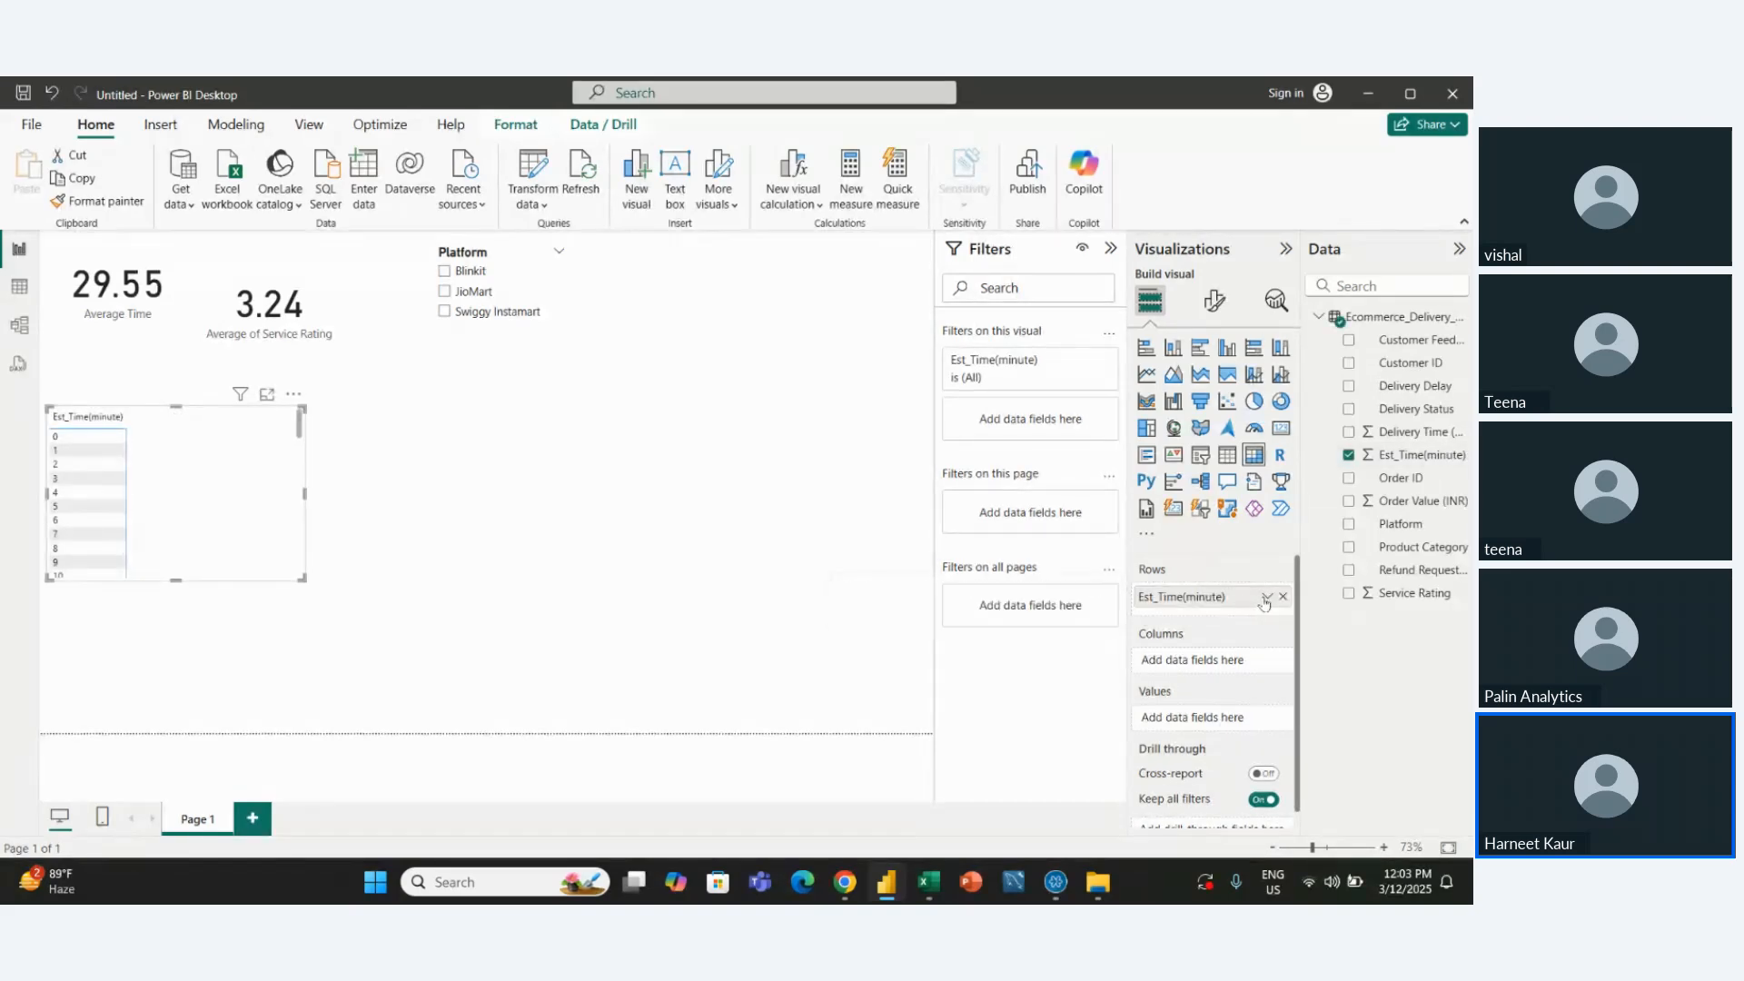
left_click(1266, 597)
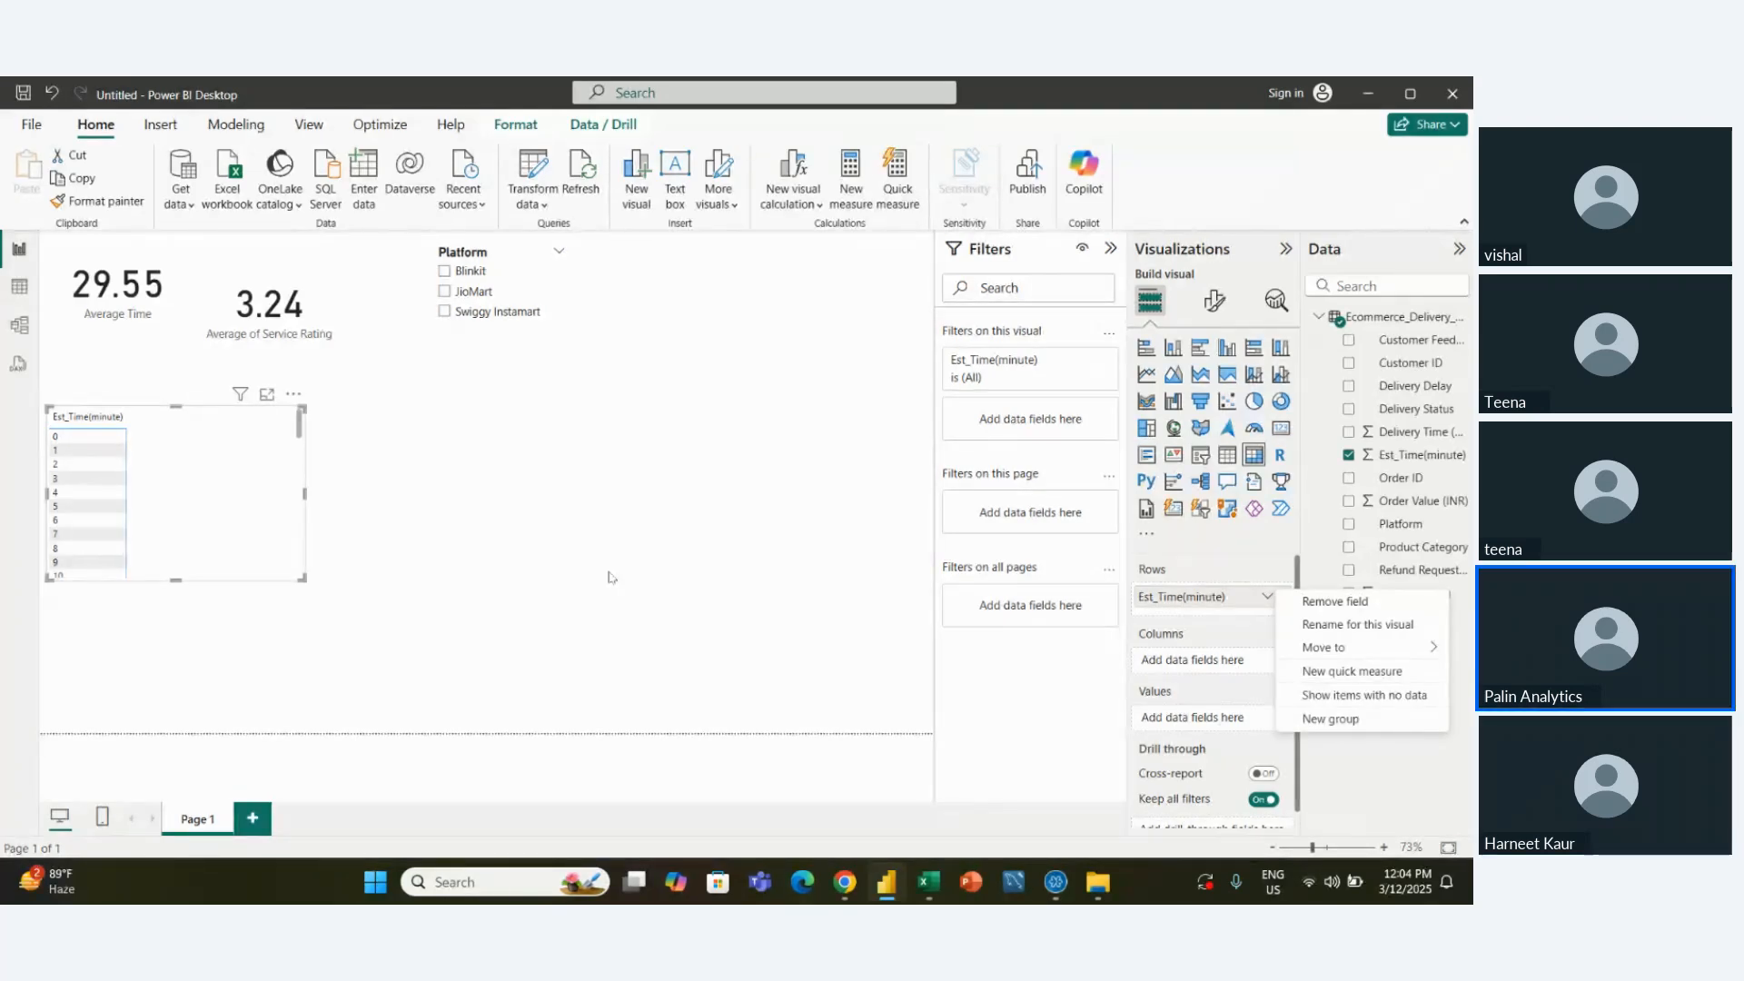
key("Escape")
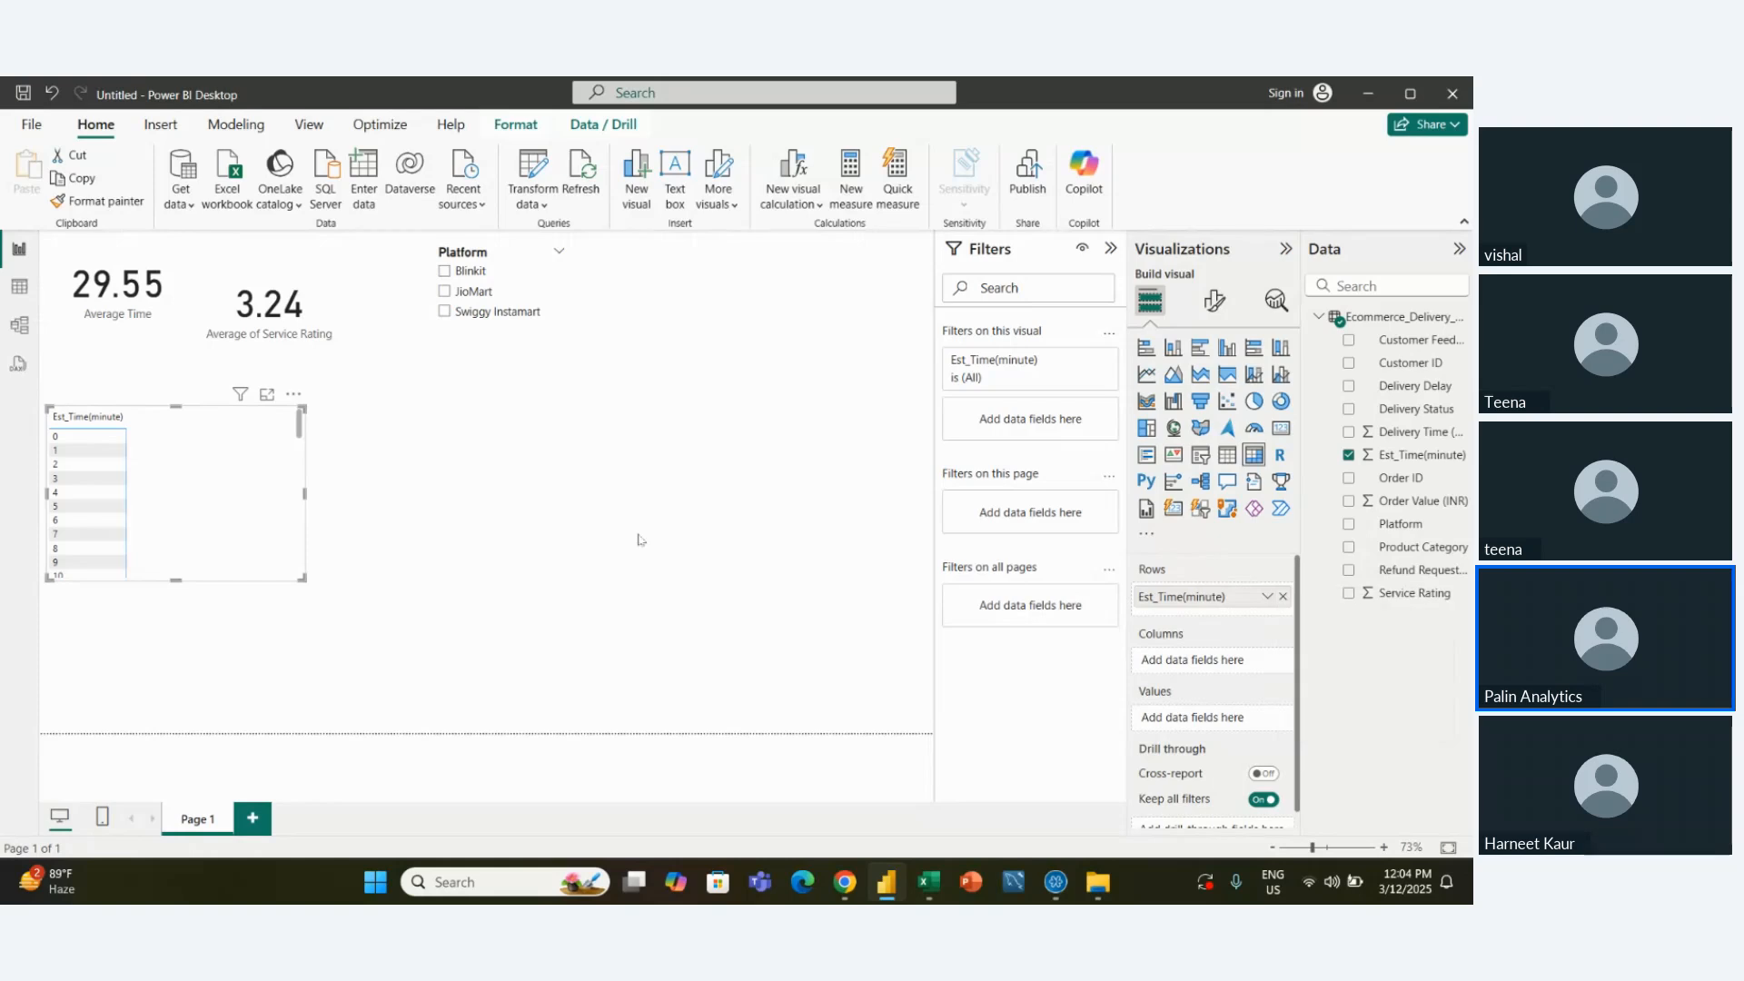
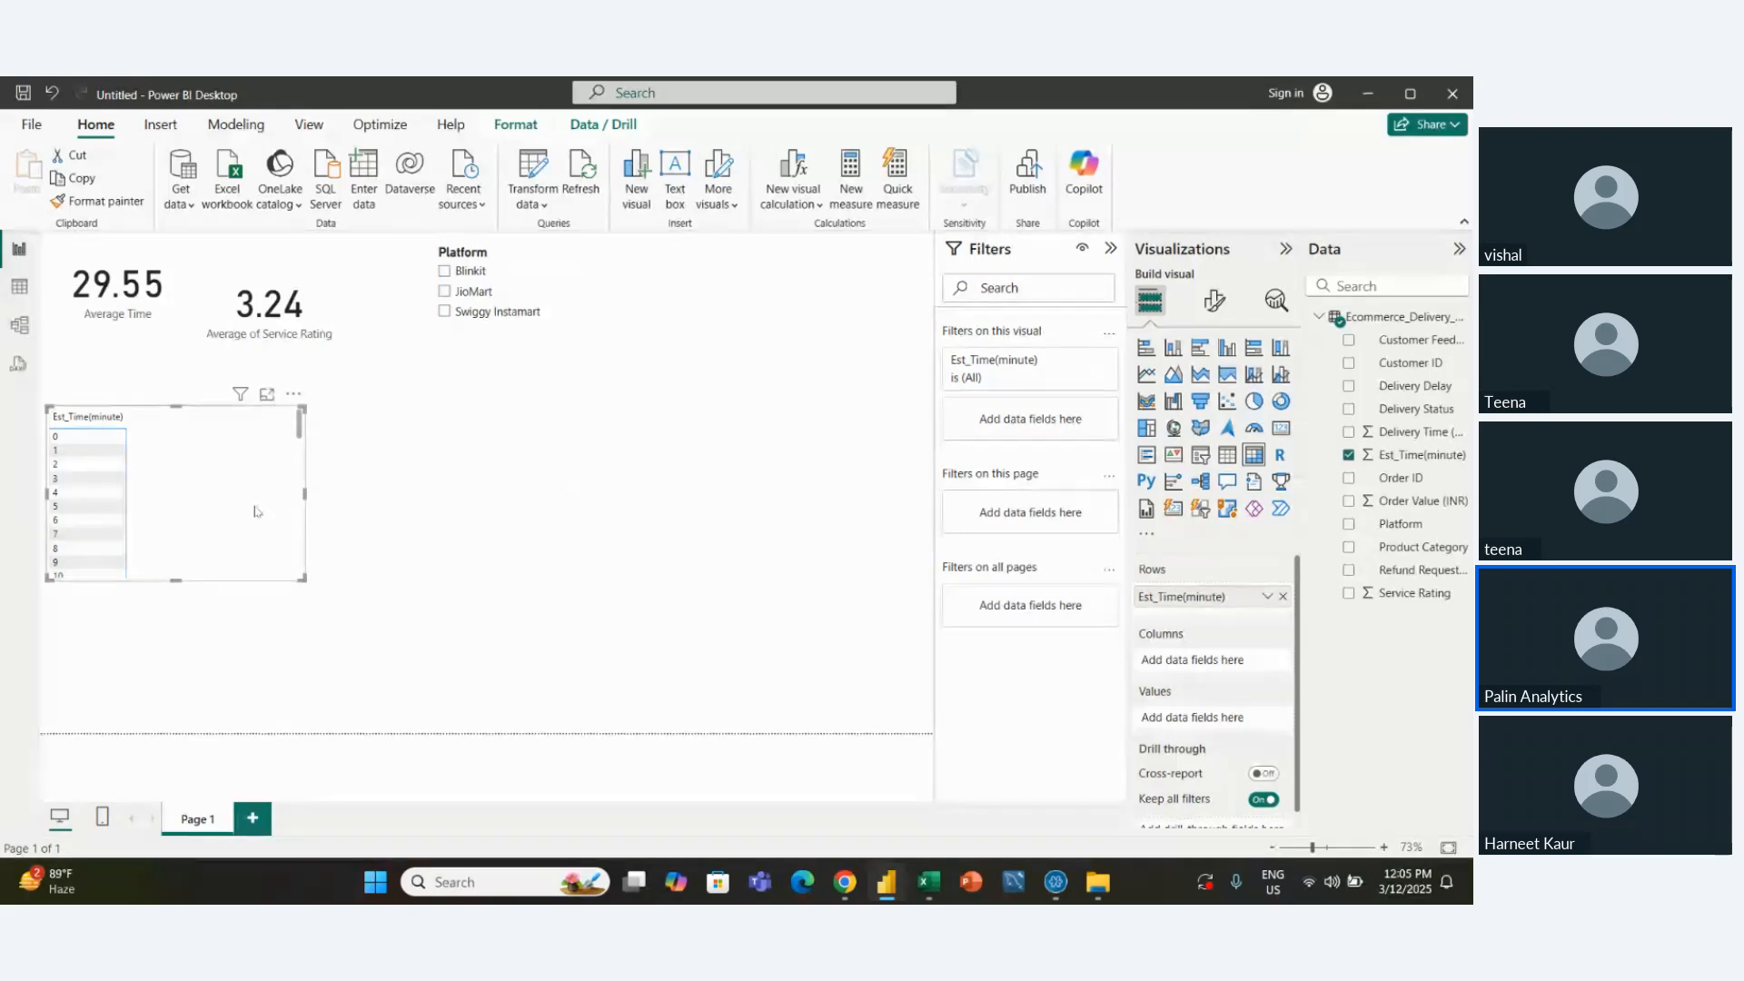
key("Delete")
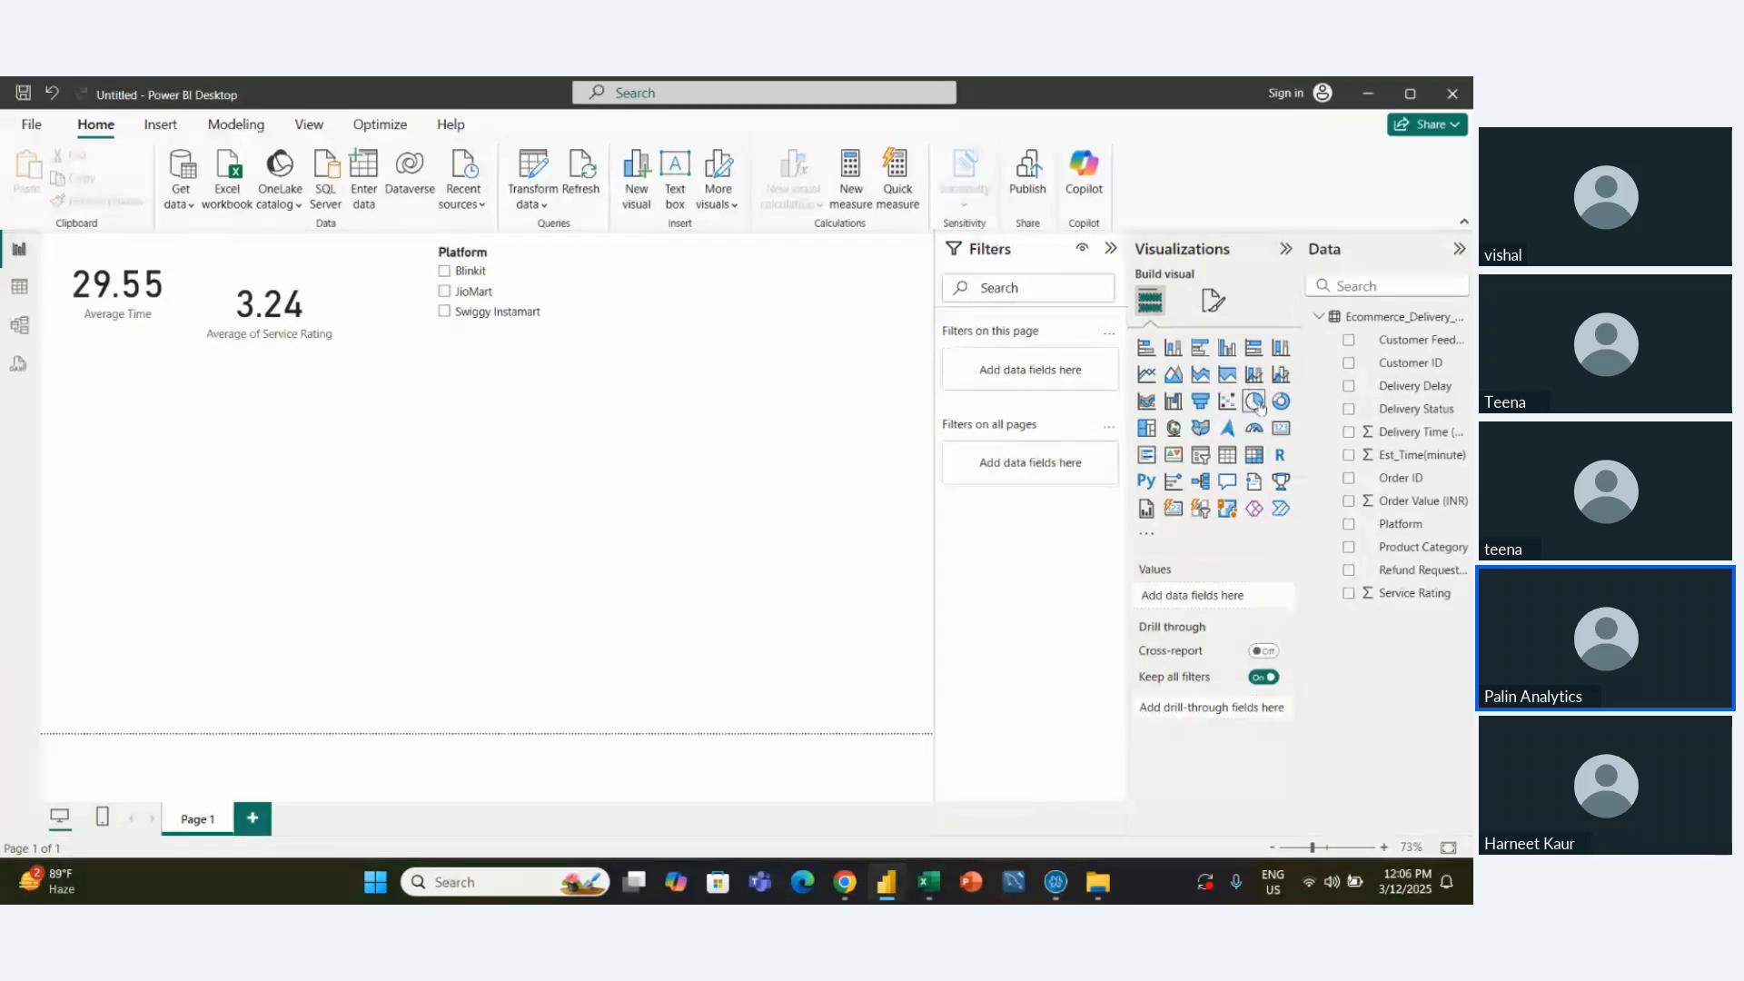
Add a pie chart with Platform as the legend and the count of Platform as values, and enlarge it
left_click(1259, 408)
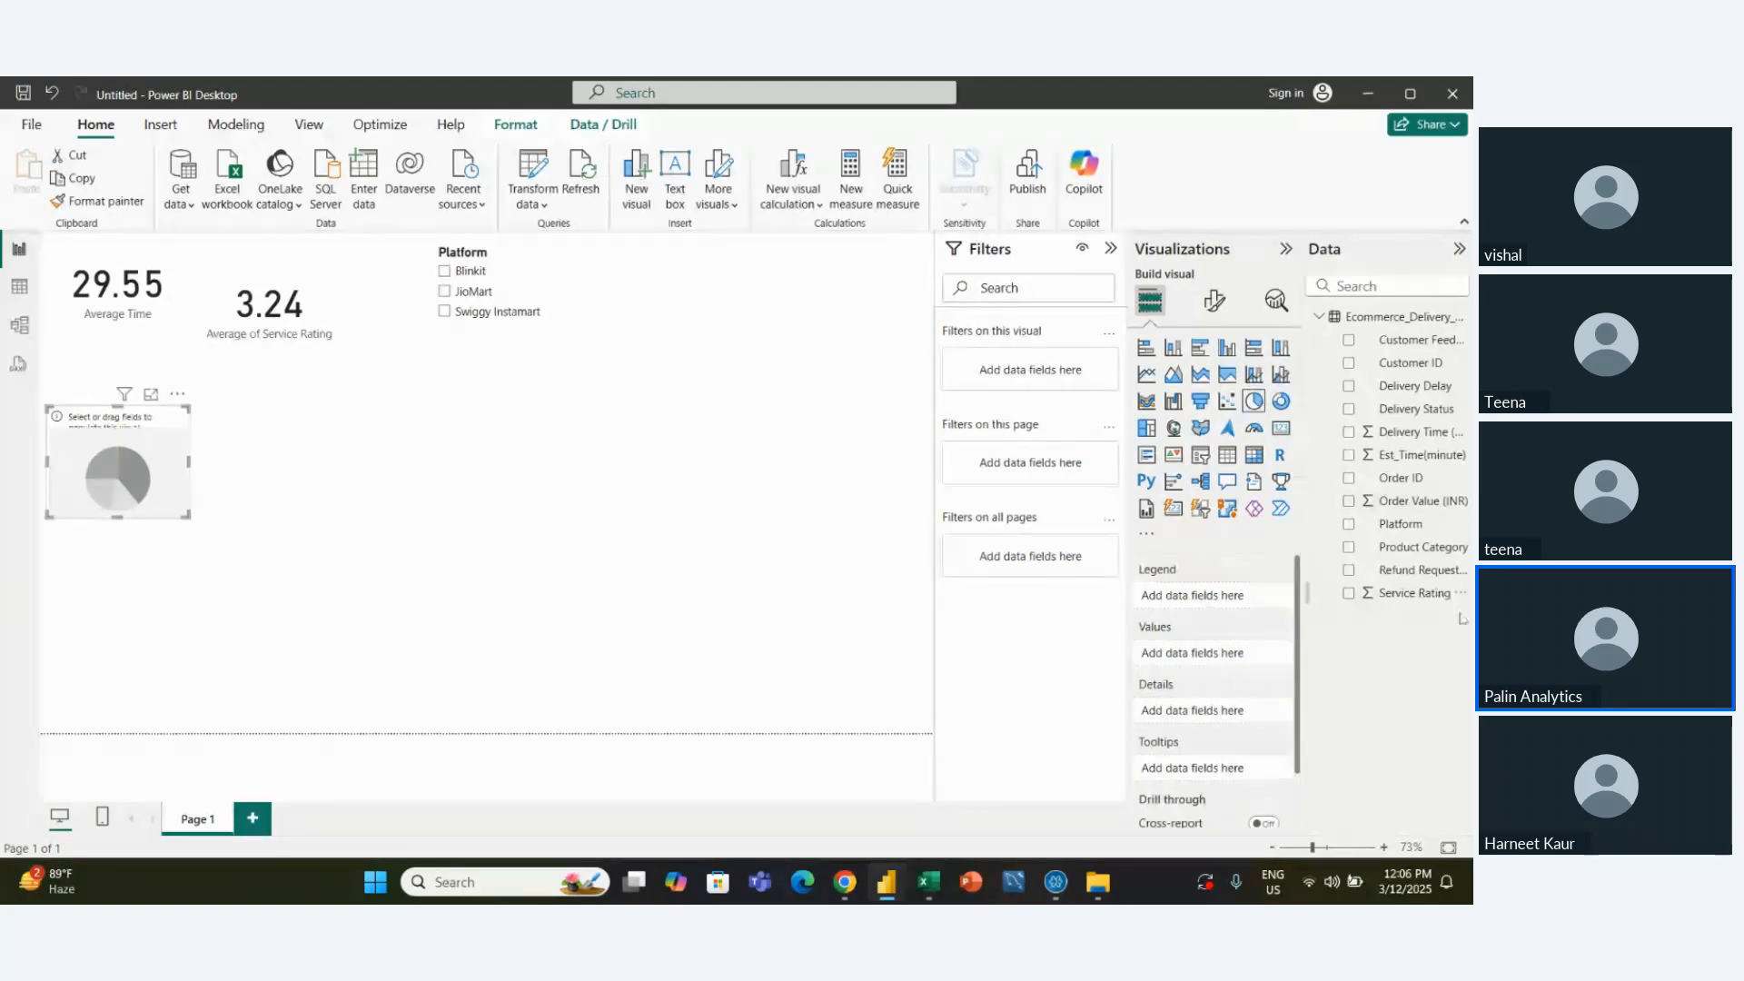
left_click(1401, 526)
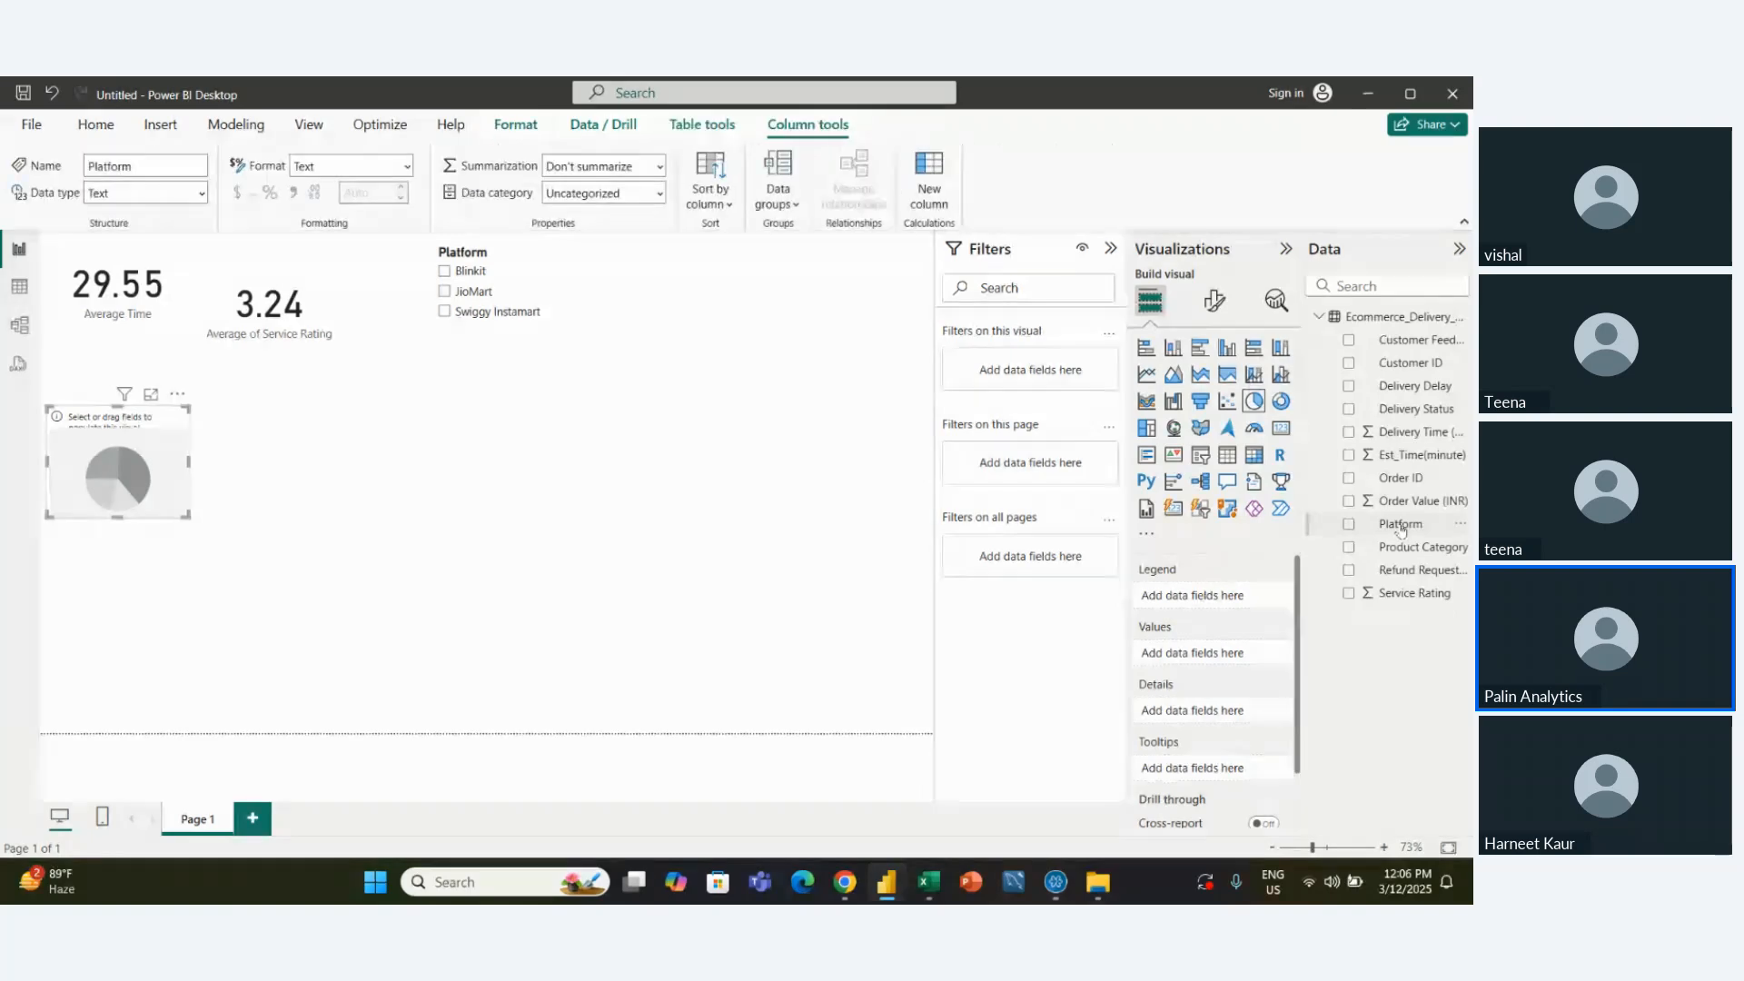
left_click_drag(1401, 526, 1193, 602)
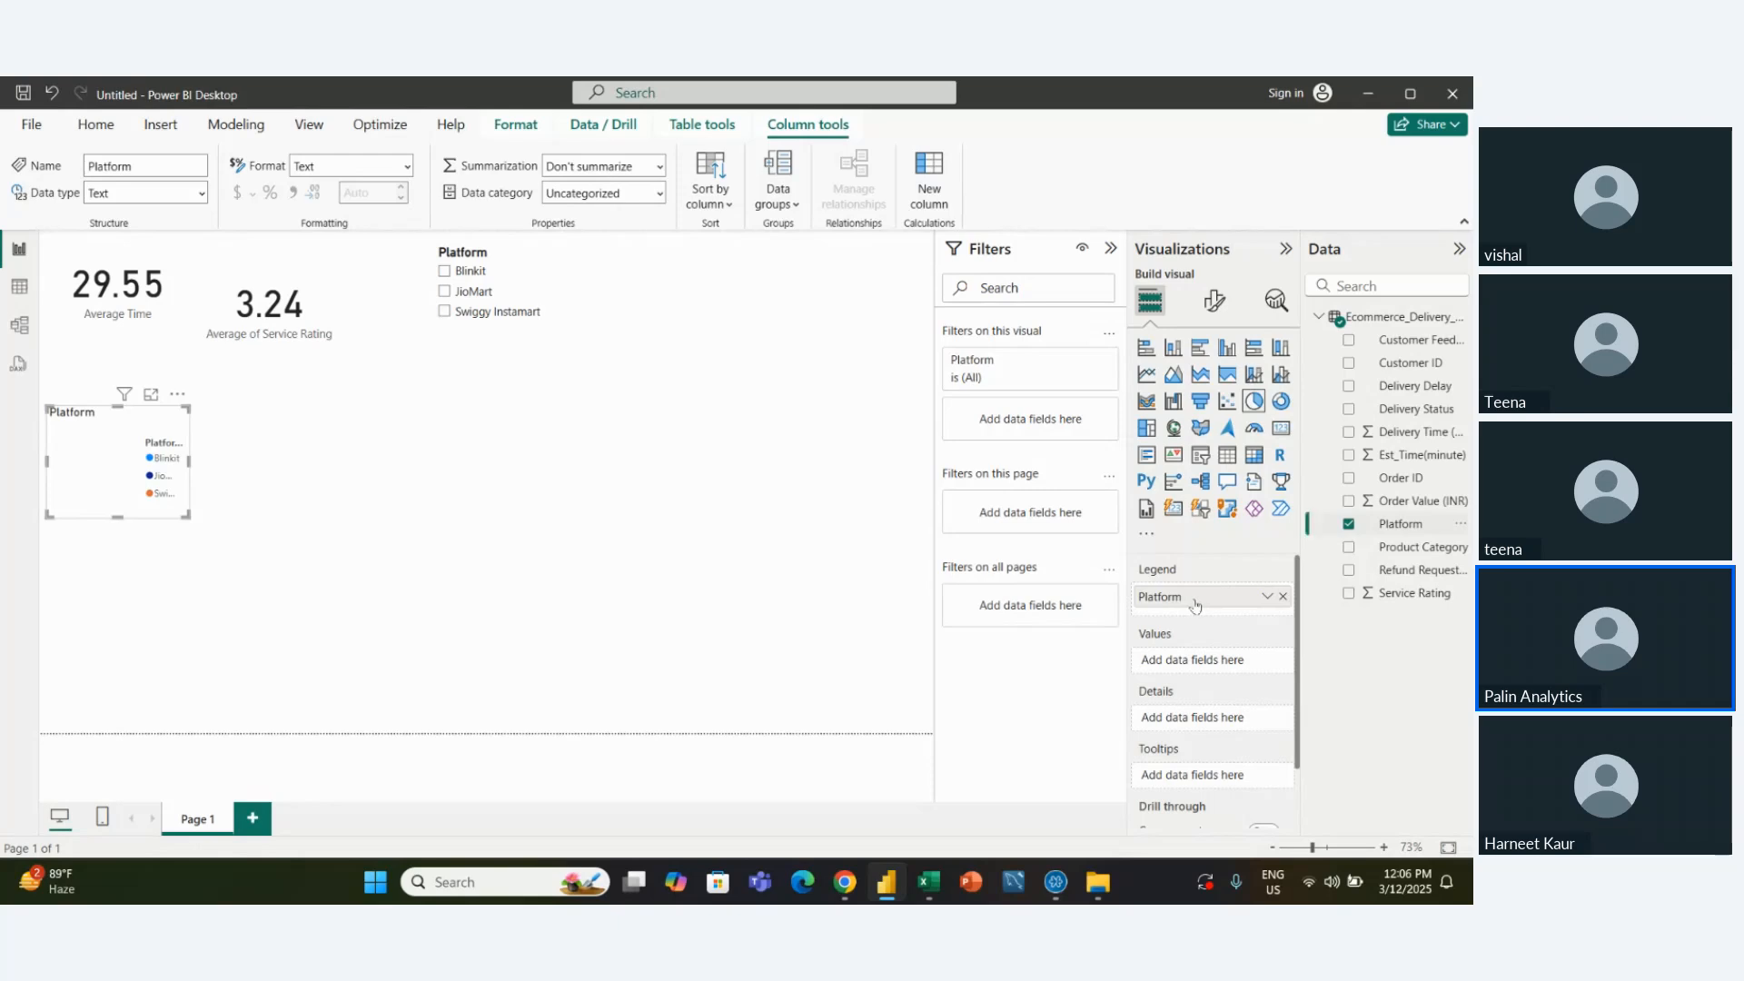
left_click_drag(1310, 524, 1247, 662)
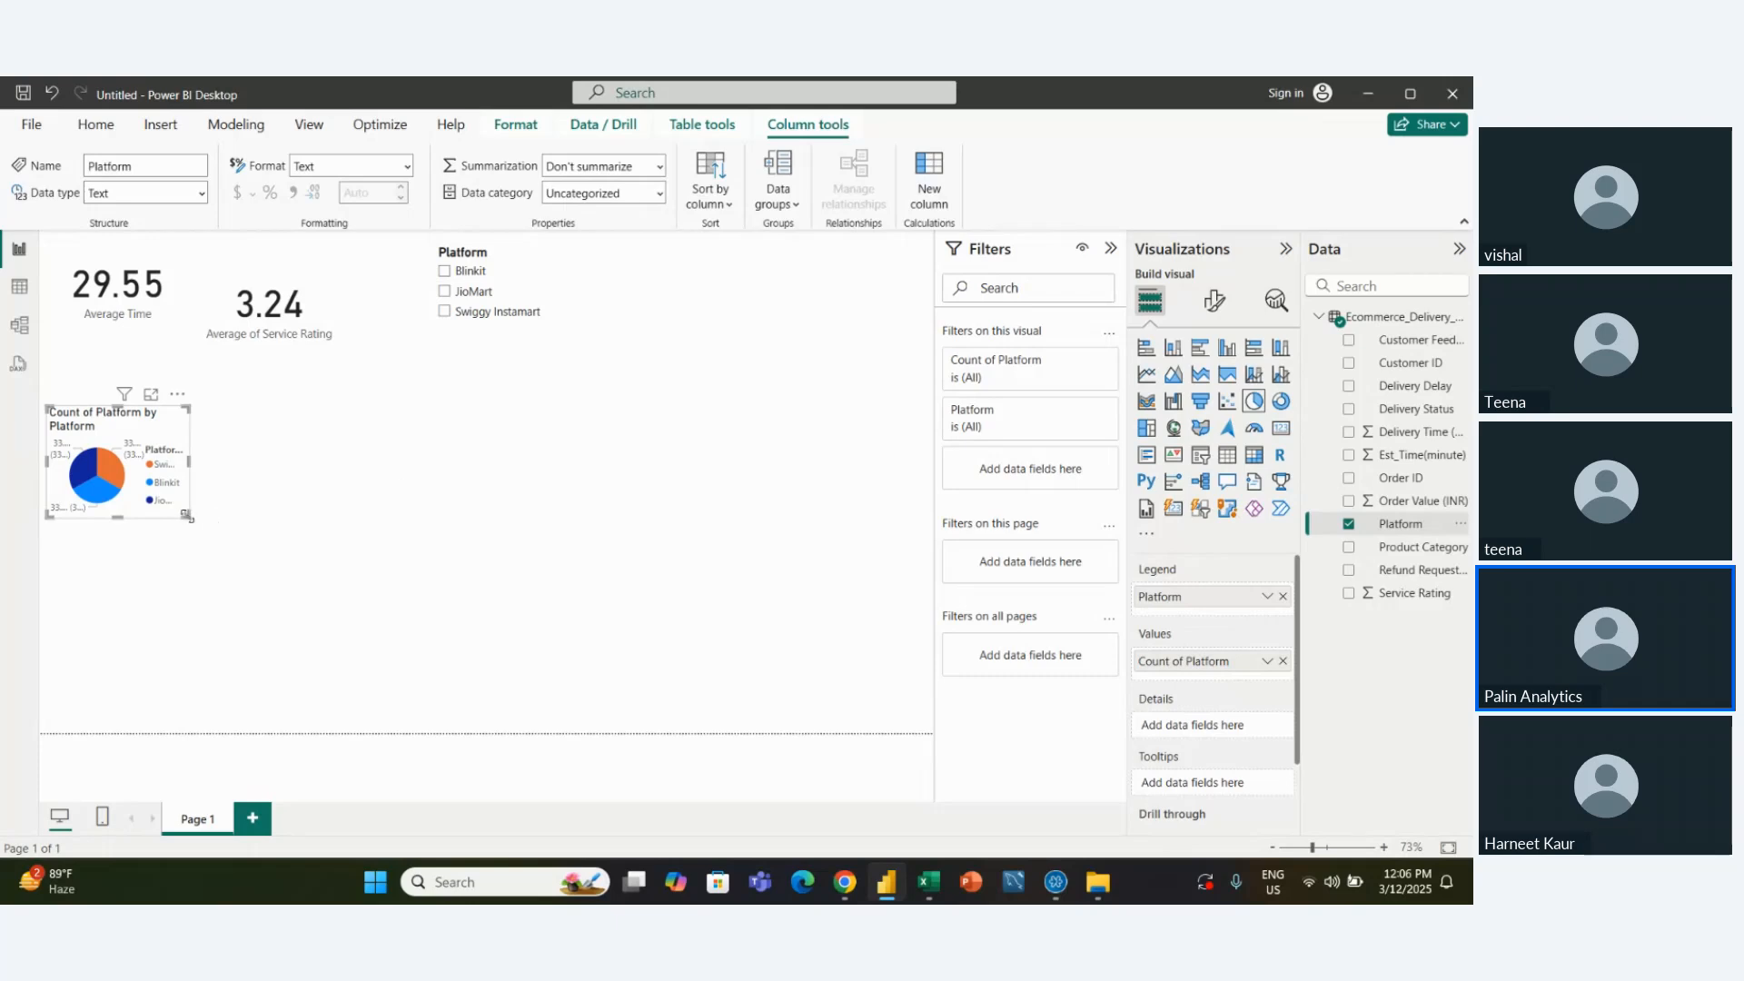
left_click_drag(187, 516, 257, 584)
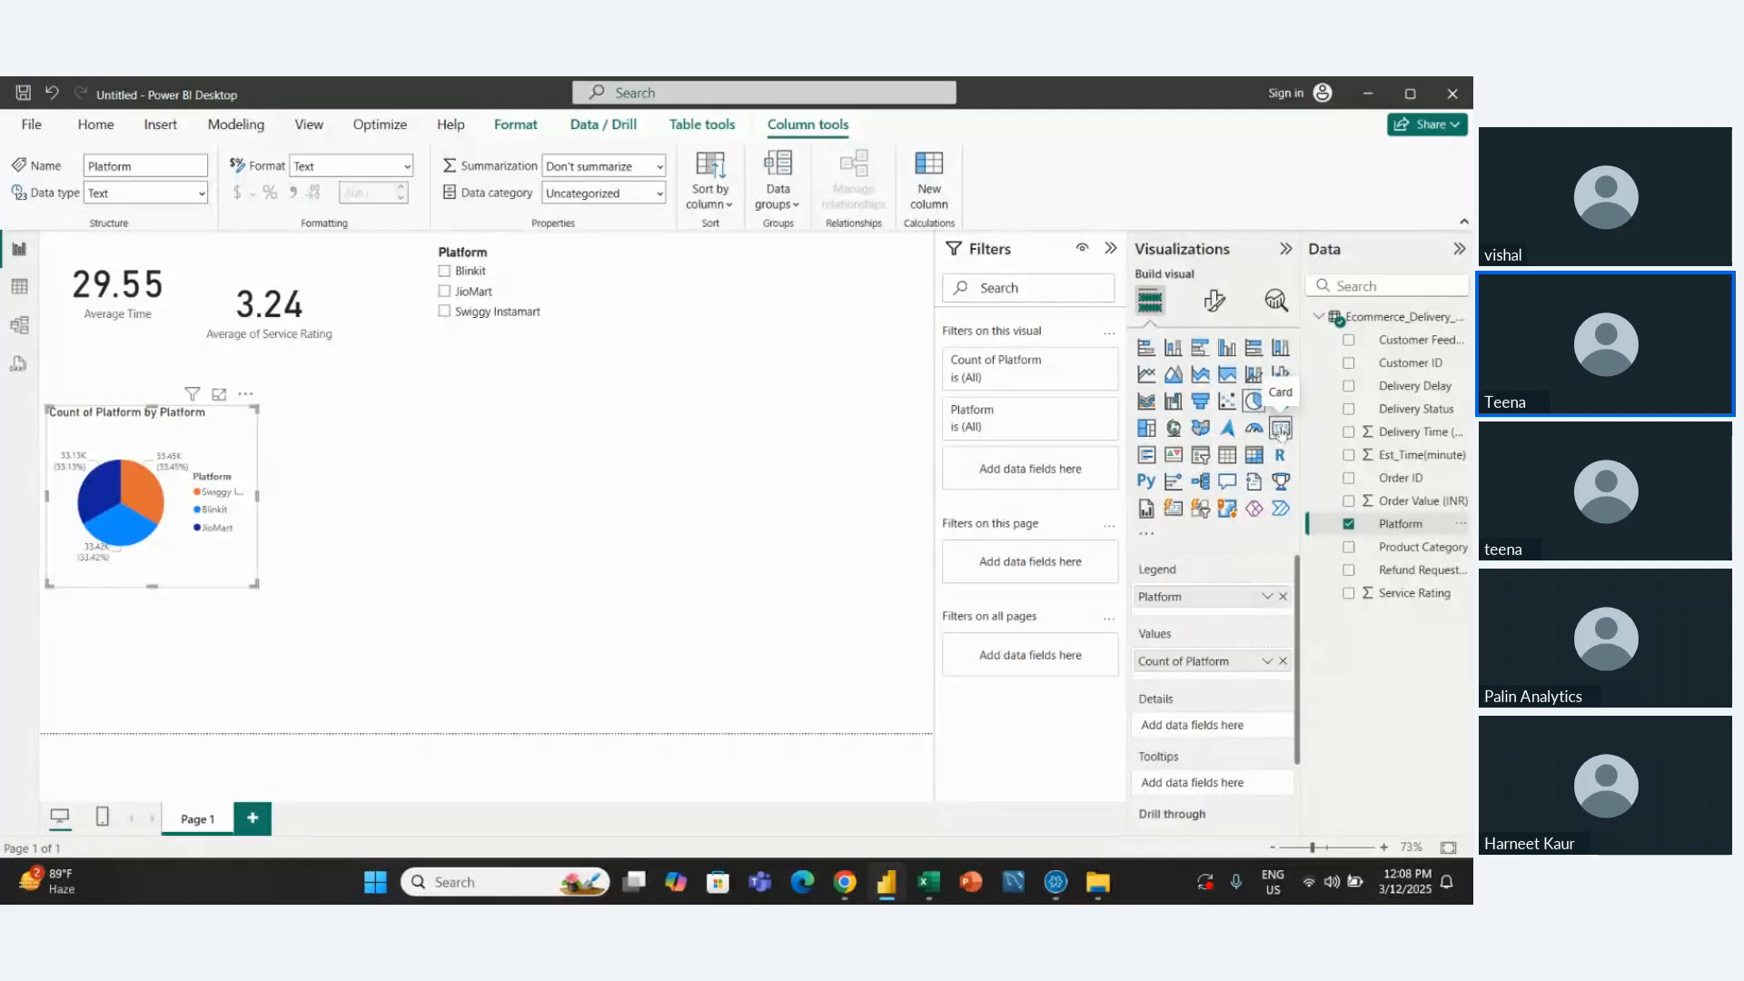
left_click(1281, 430)
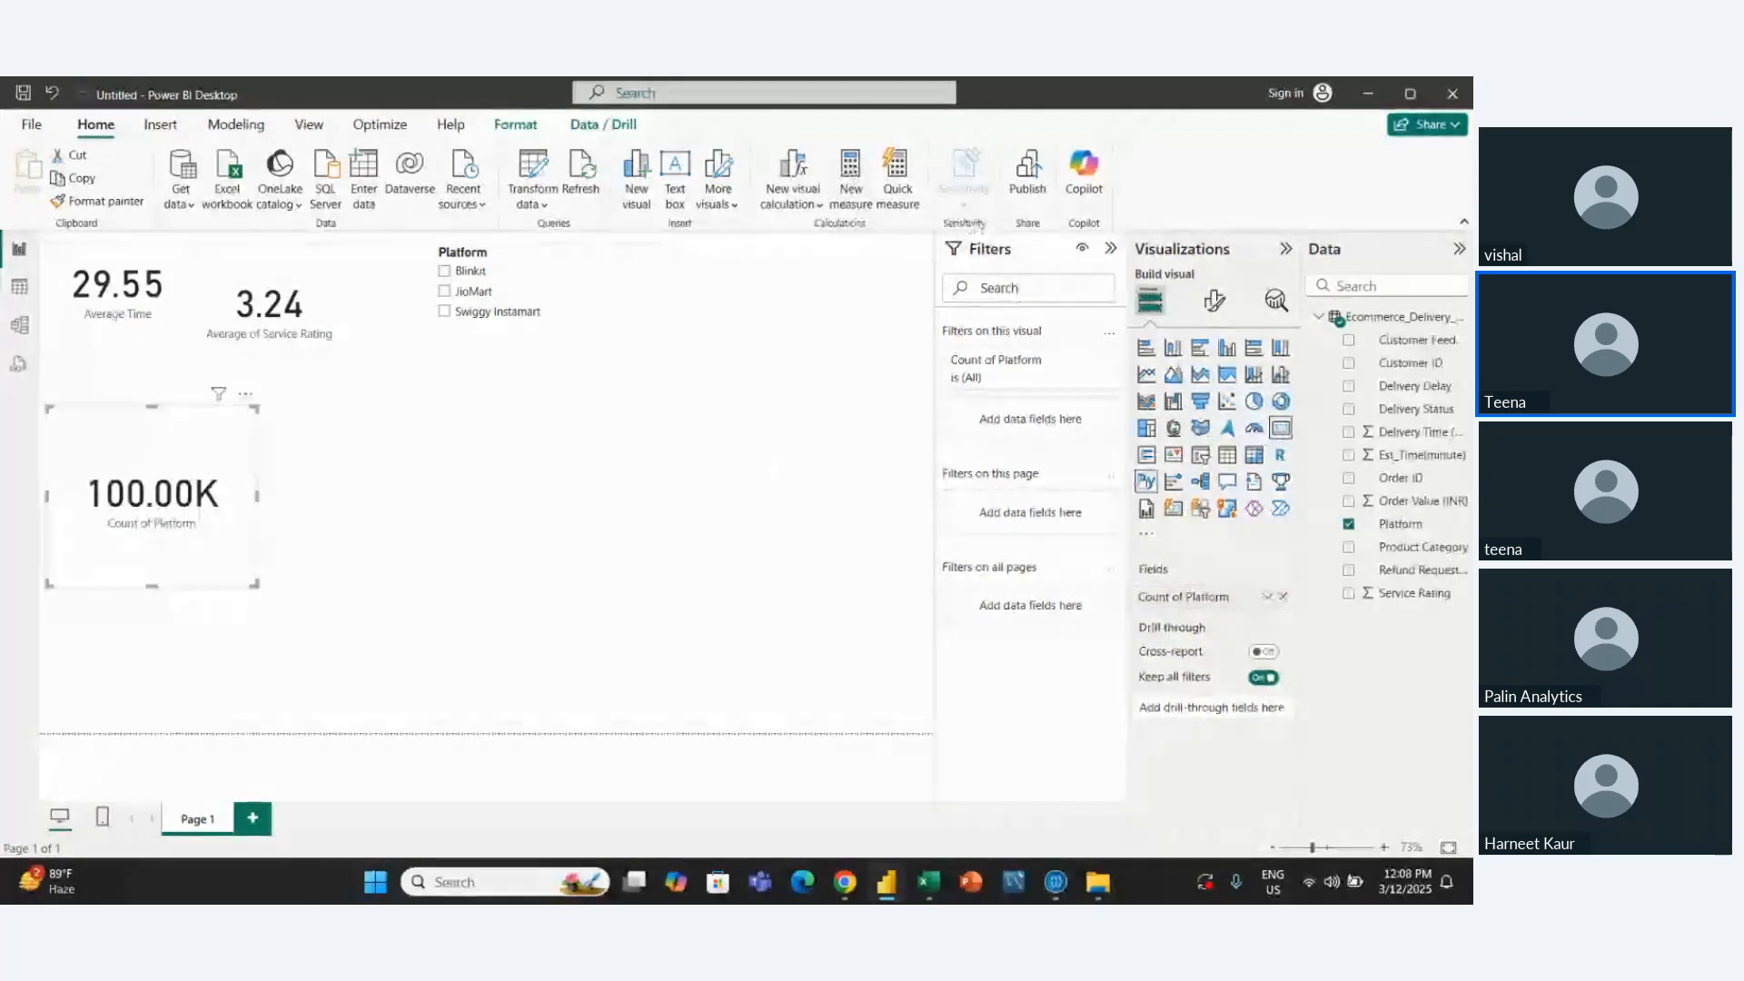
key("ctrl+z")
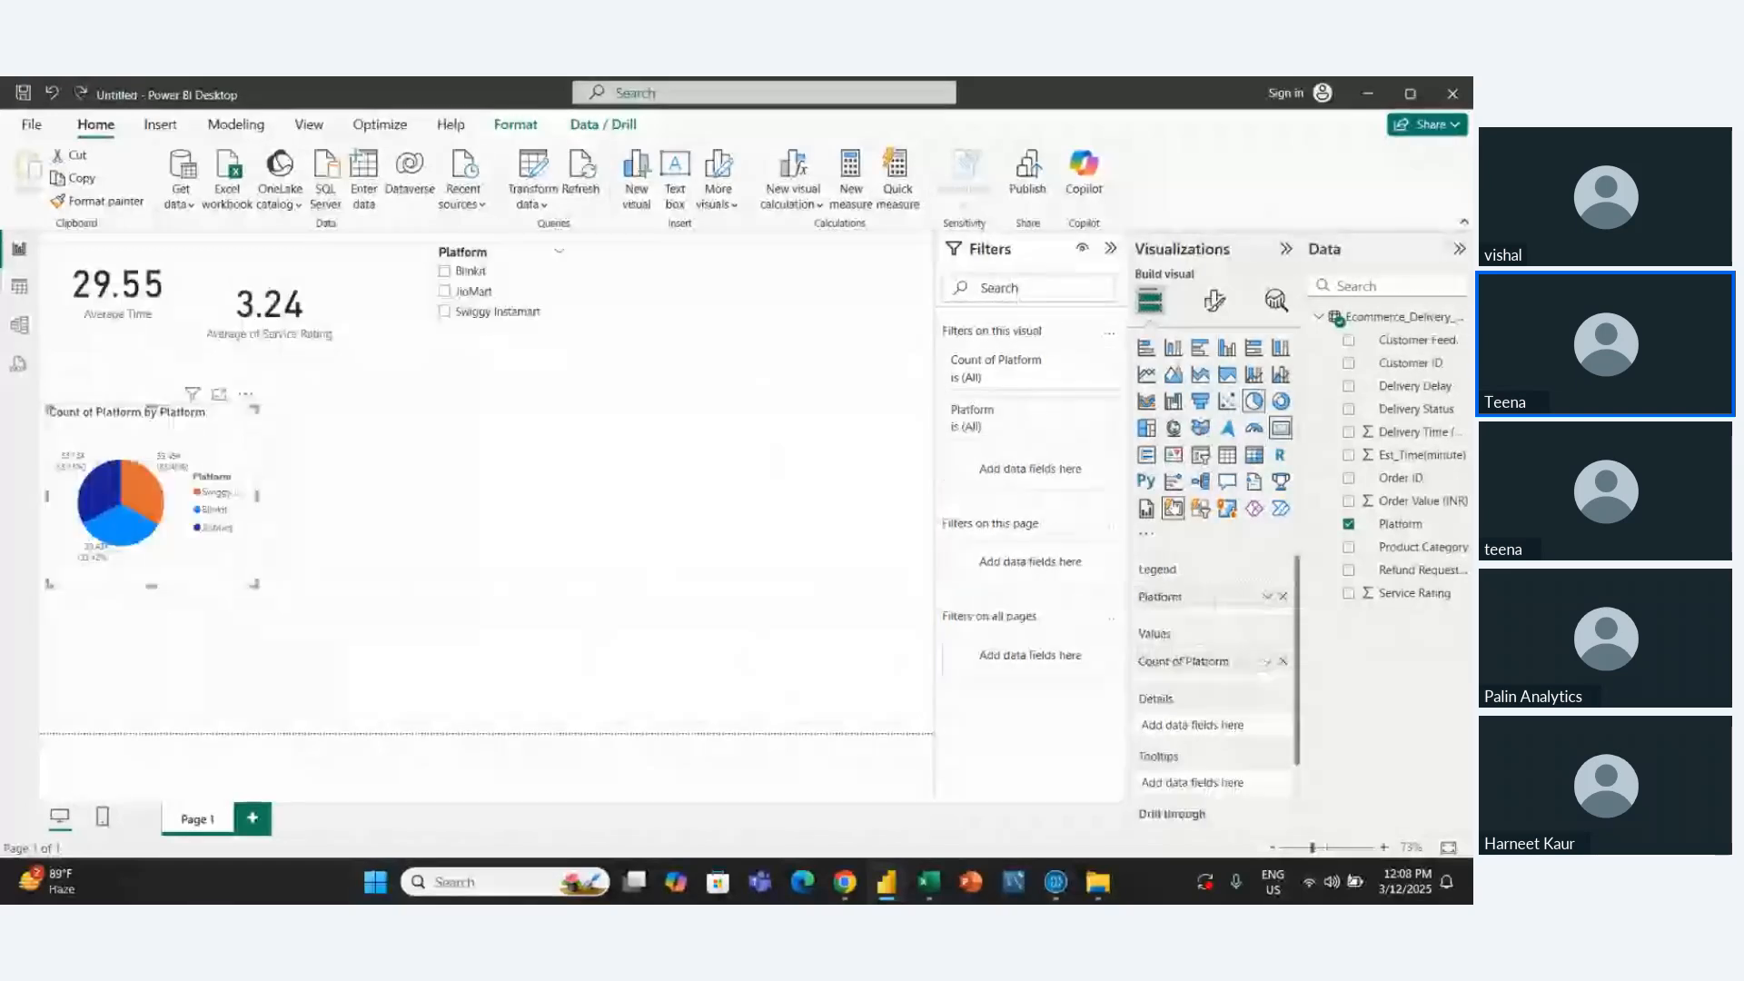
left_click(622, 604)
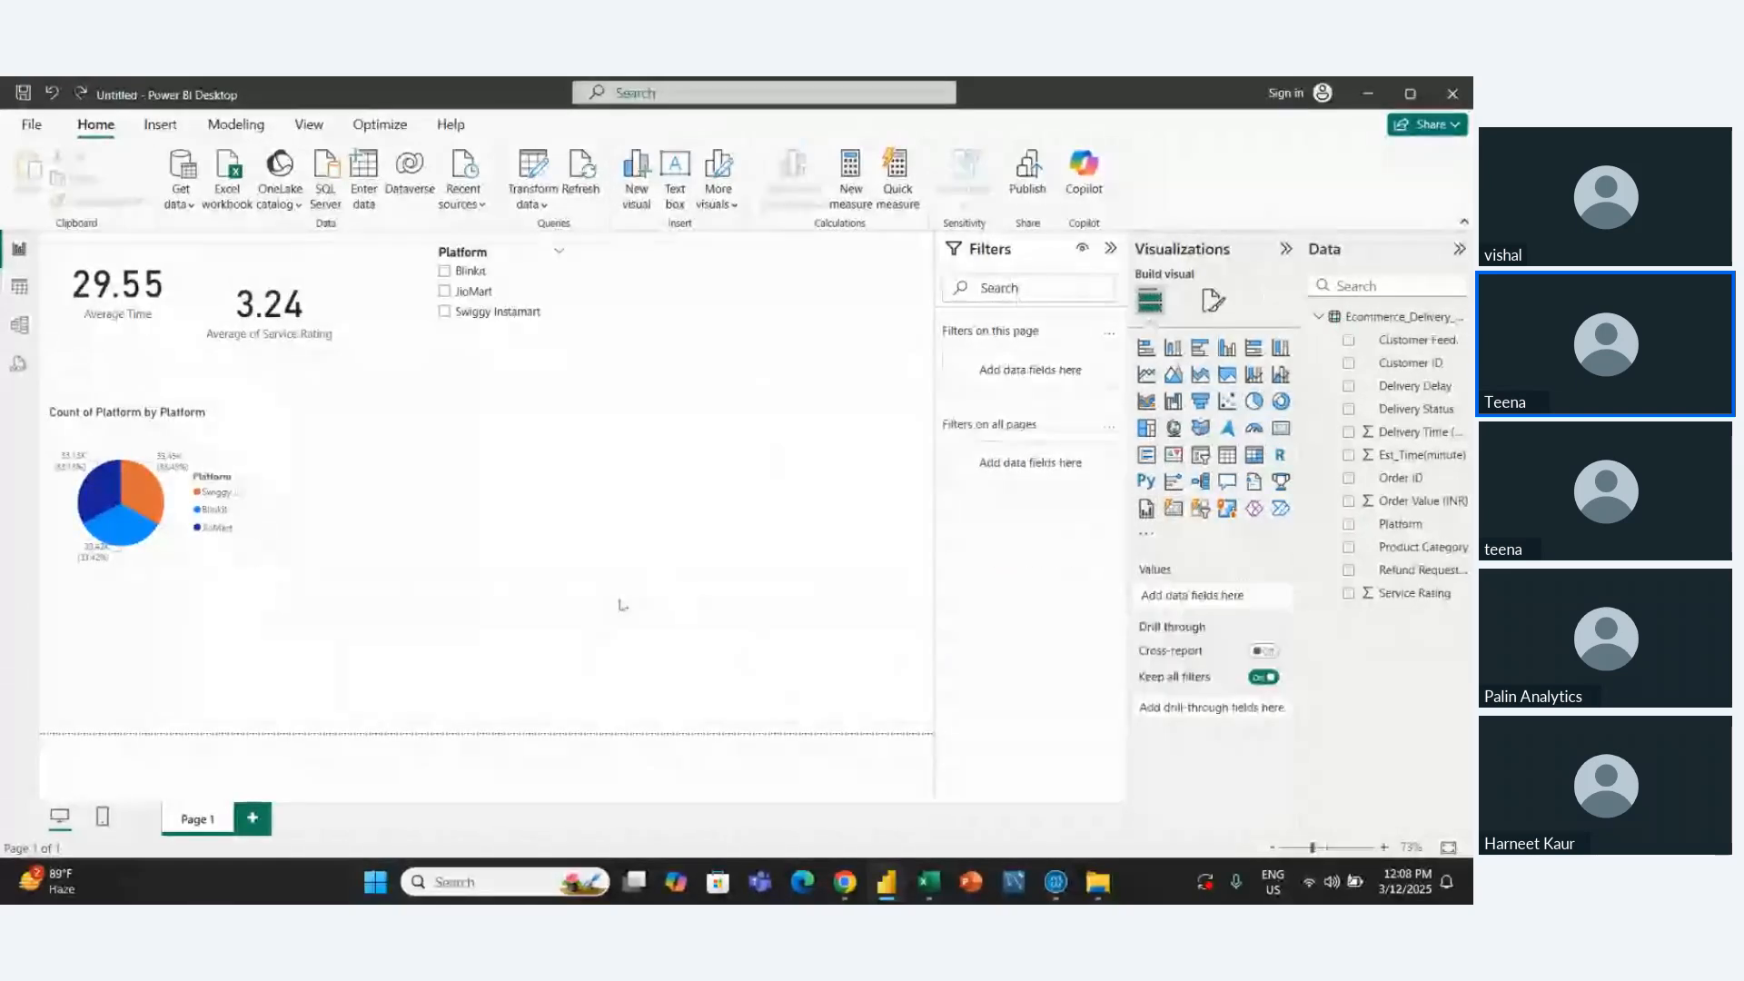
Add a blank card visual below the pie chart and start a new measure named Refund Status
left_click(1280, 430)
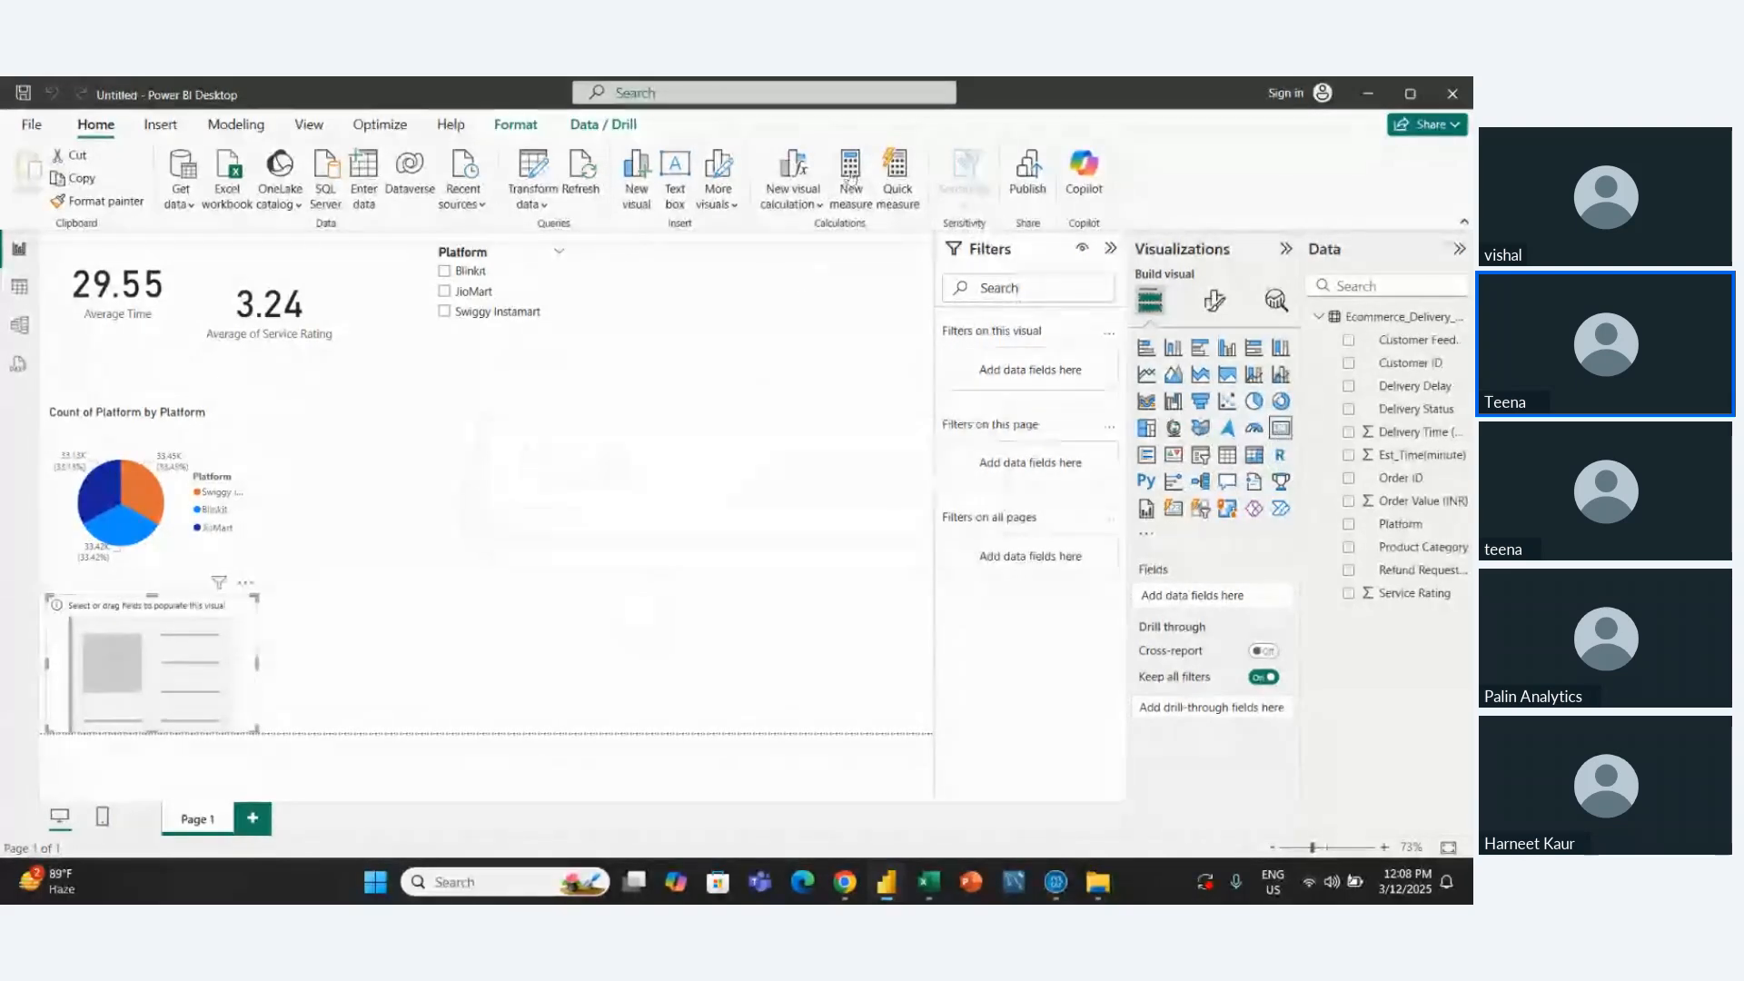
left_click(850, 177)
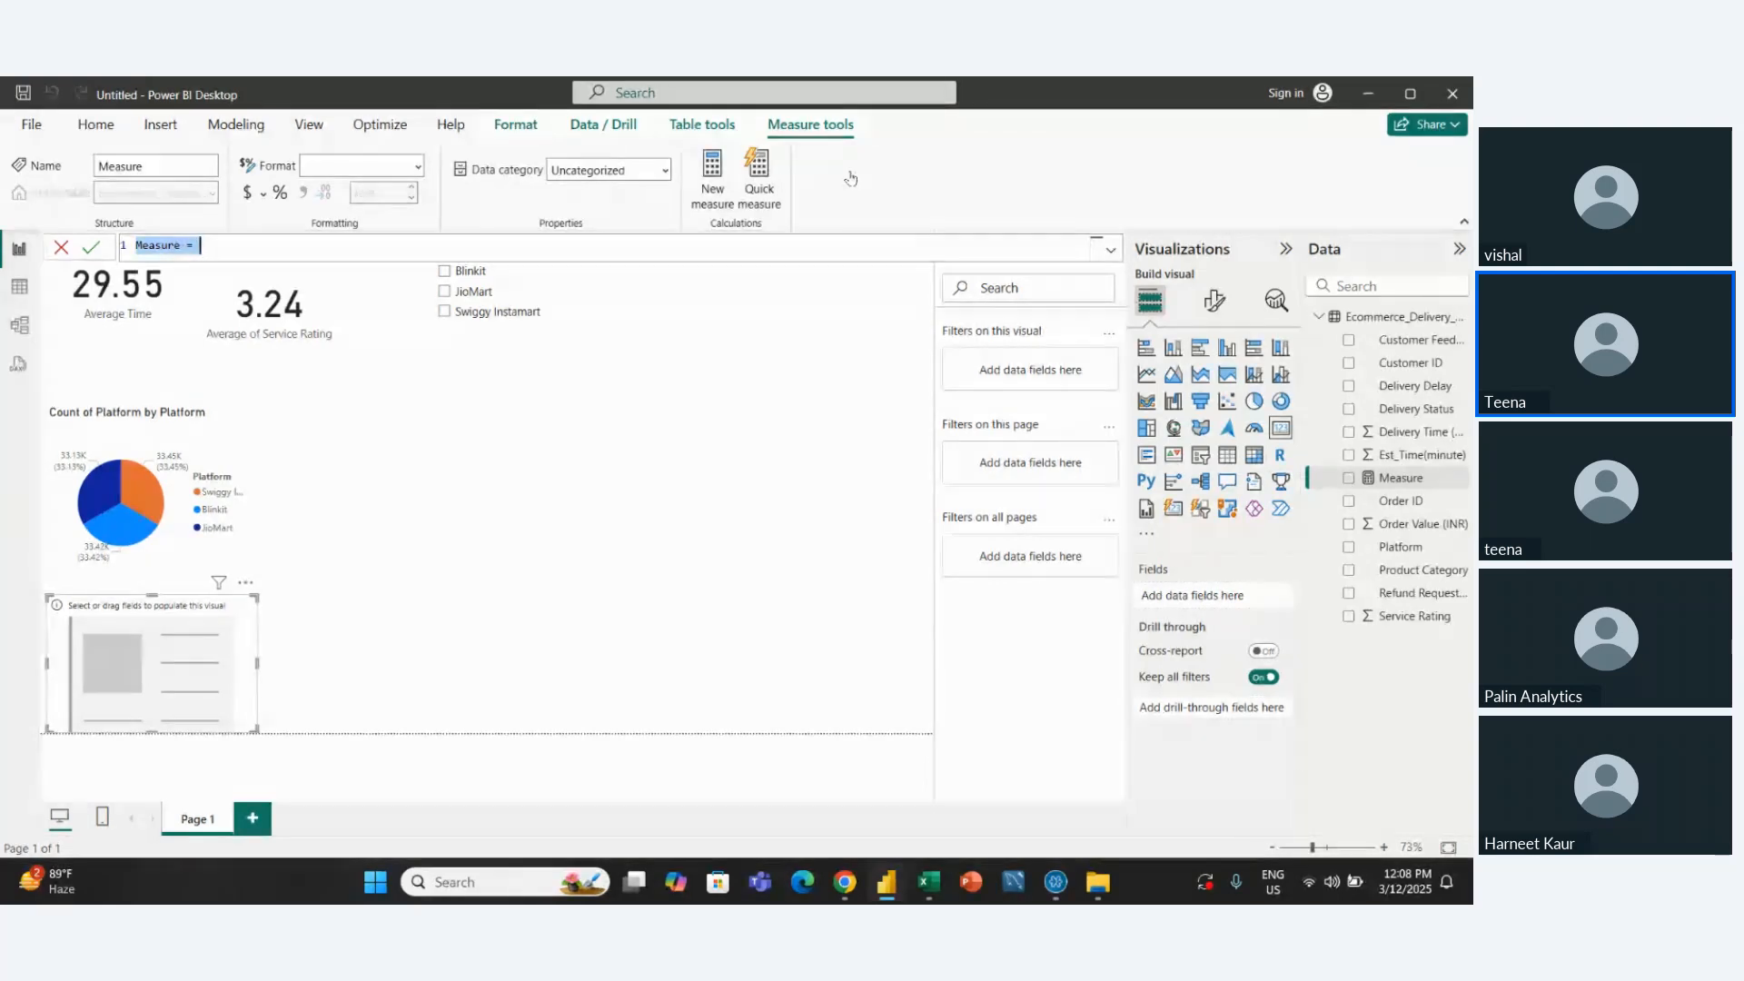
key("BackSpace")
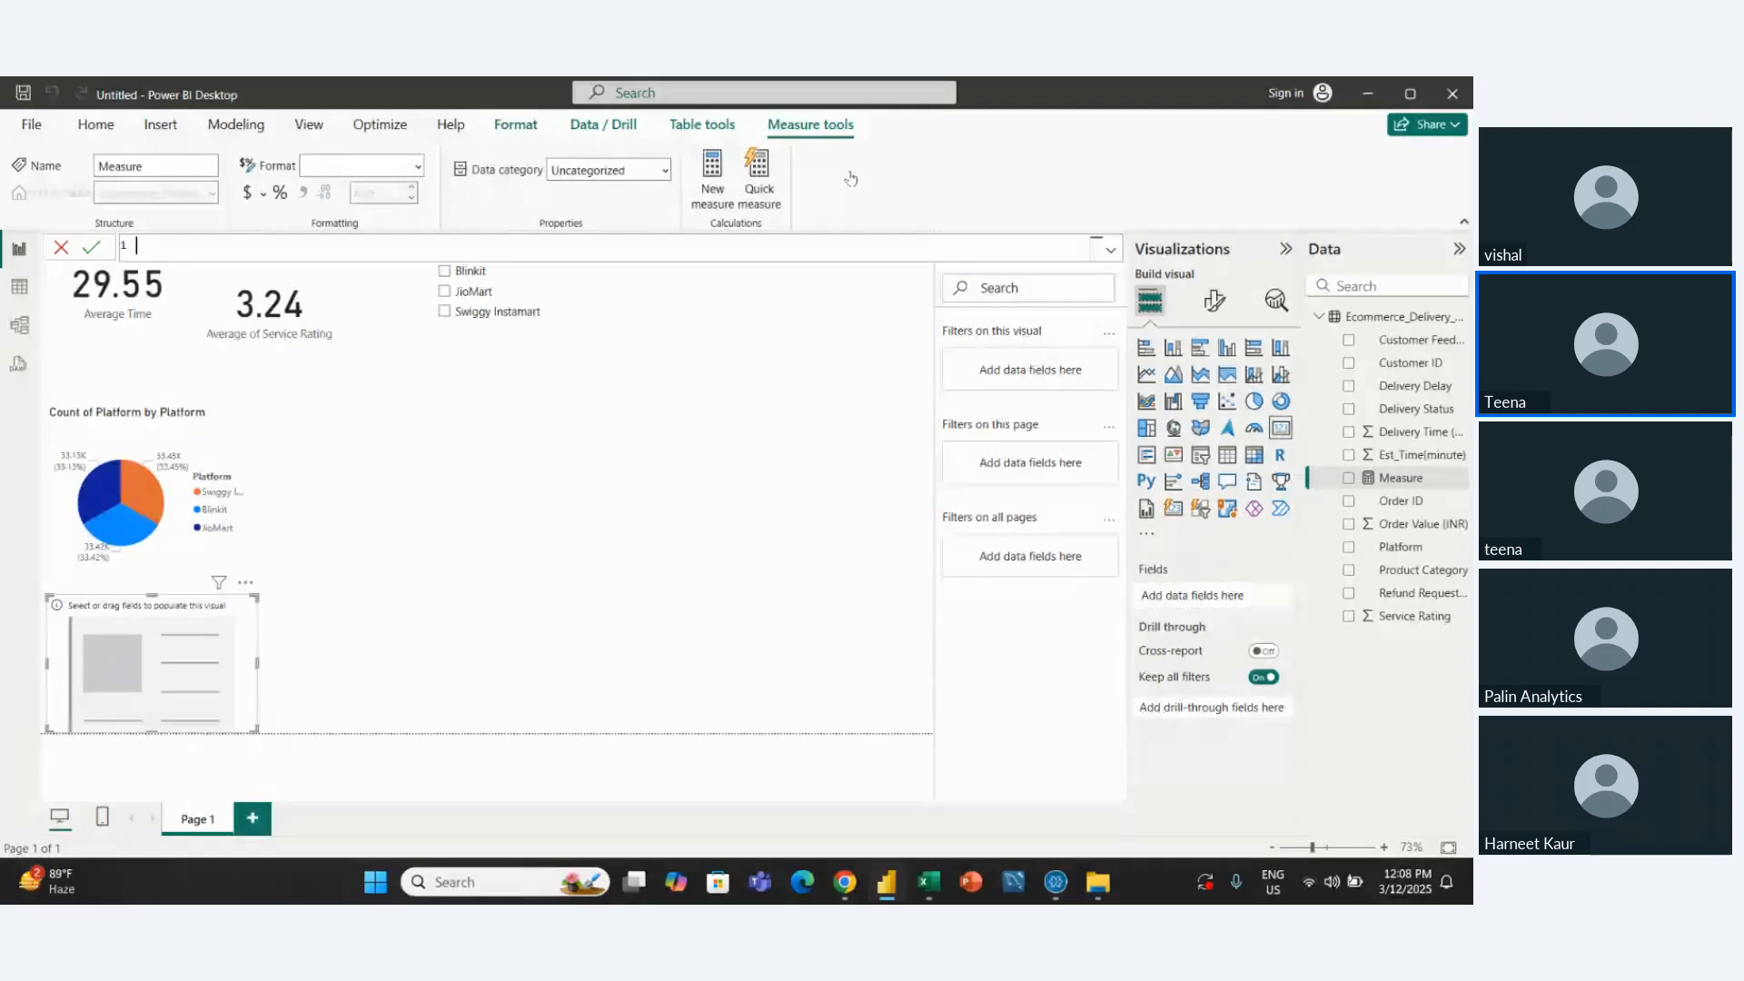
type("Refu")
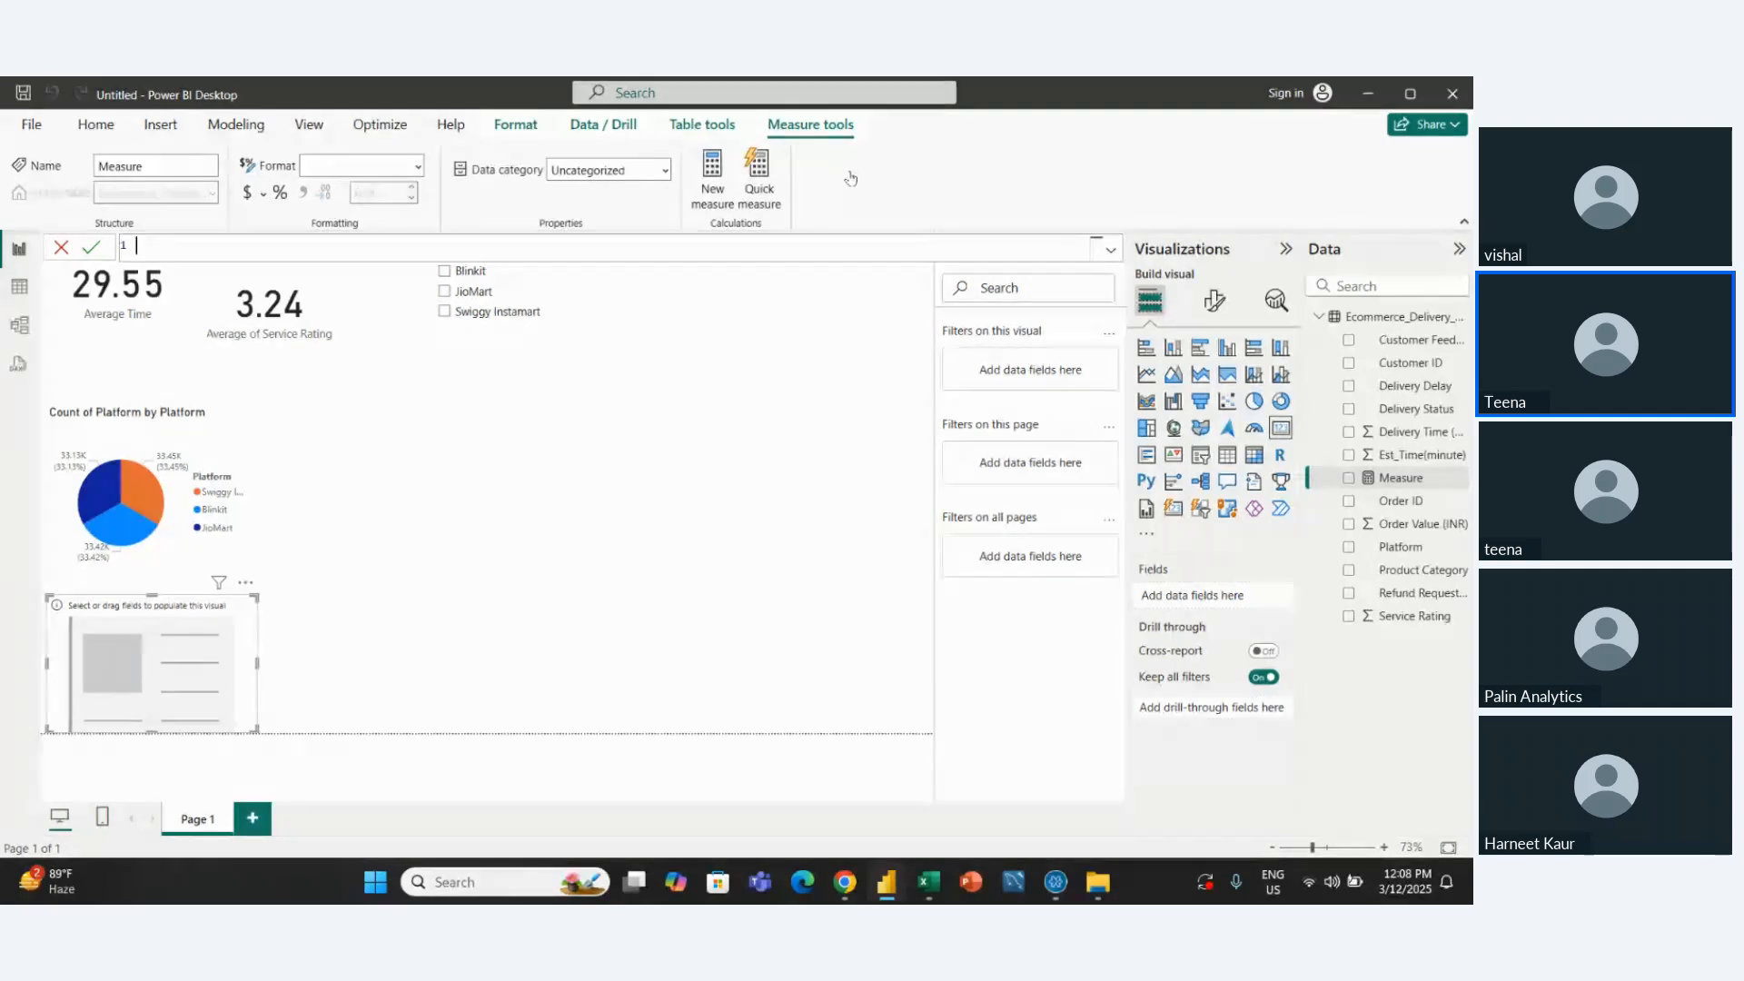
type("nd Stu")
key("BackSpace")
type("atus =")
Switch to the Excel workbook to examine the refund and delivery columns, and return to the Power BI report
left_click(929, 882)
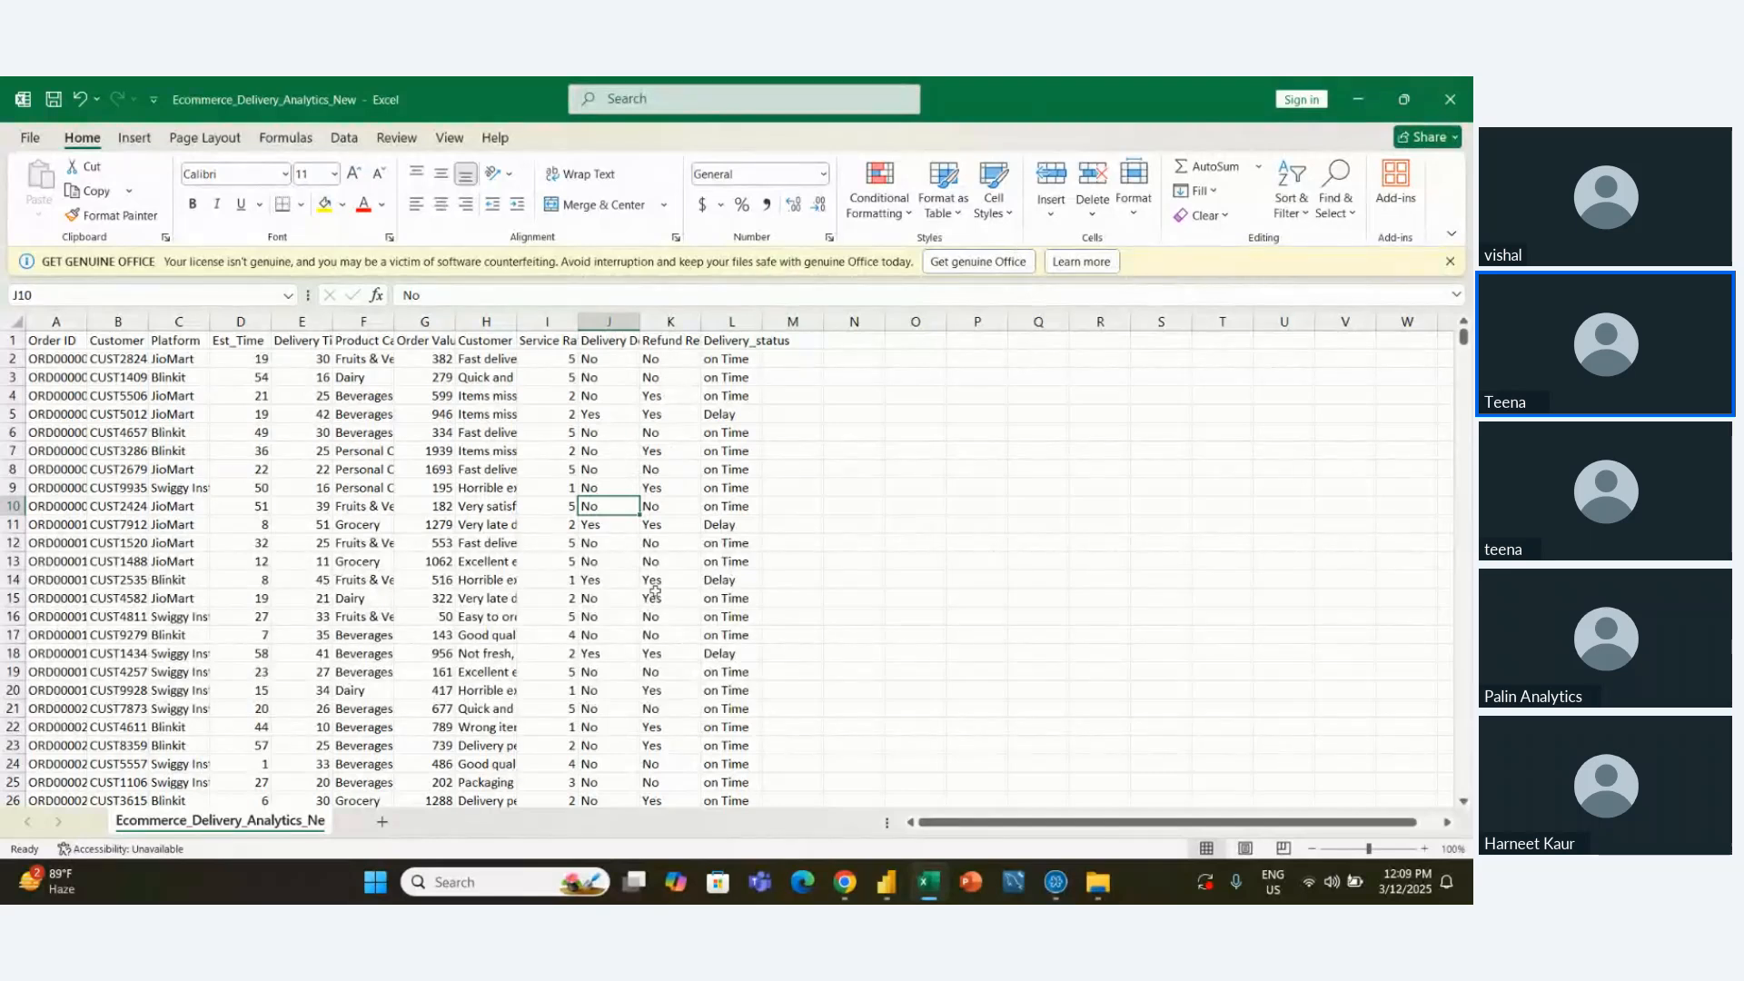
key("alt")
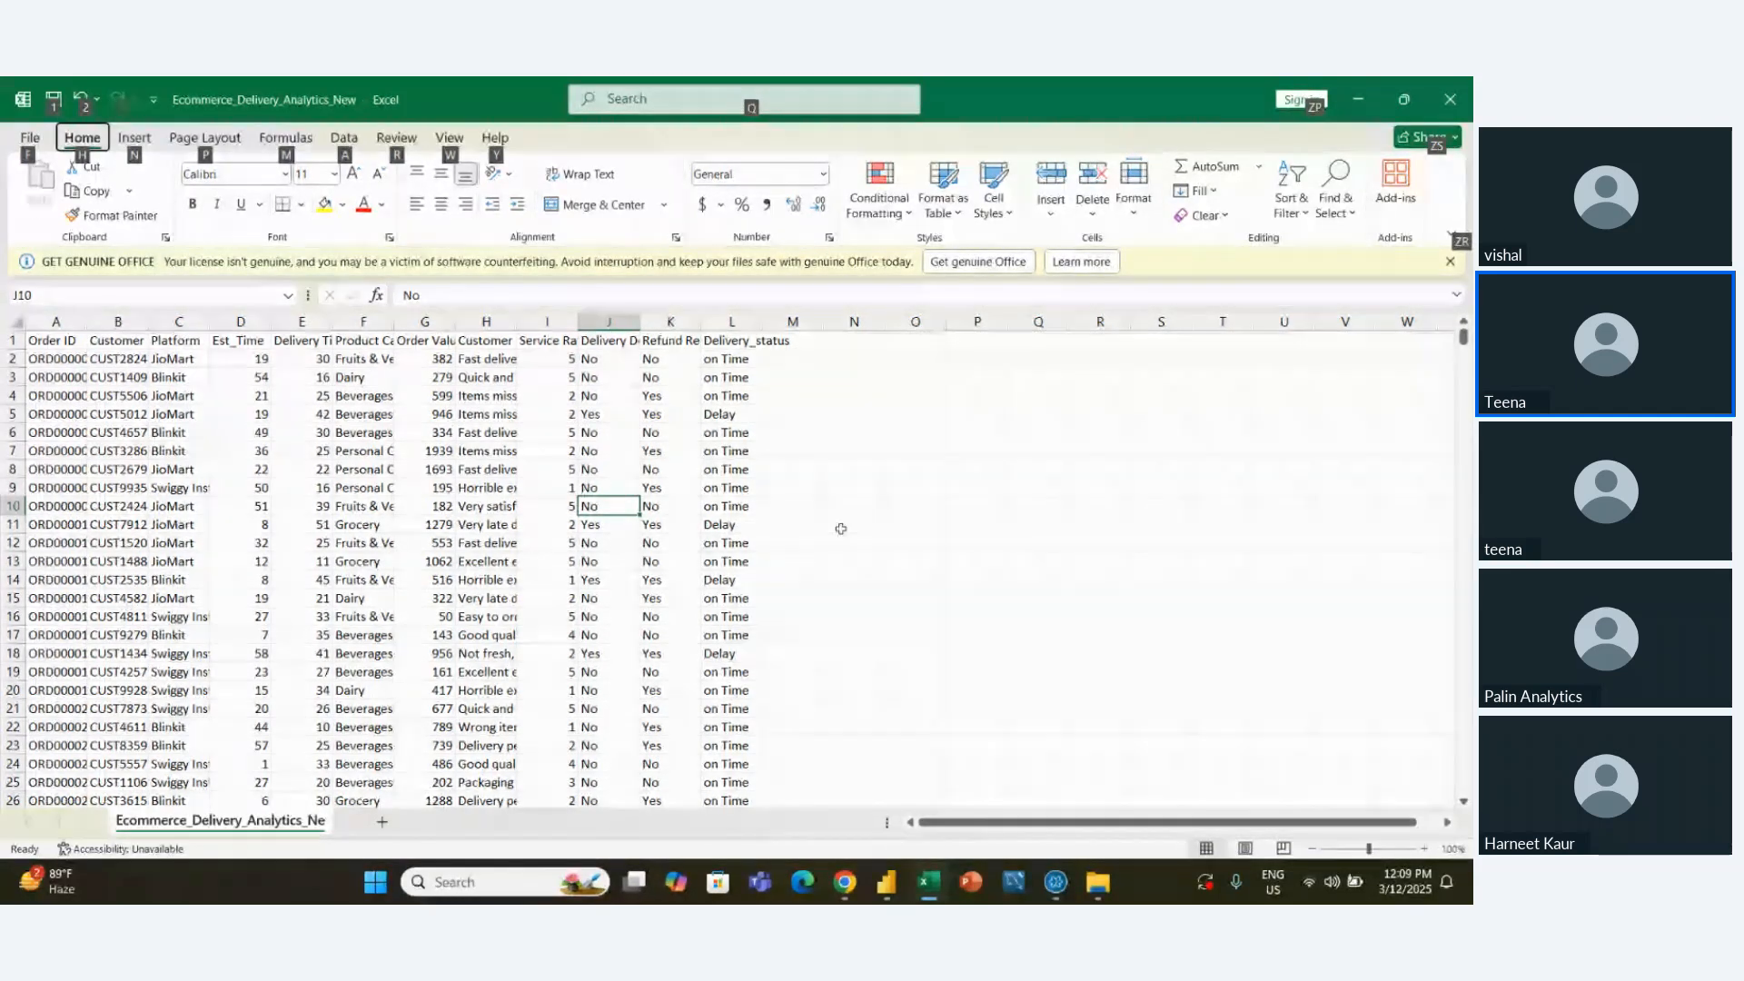
mouse_move(874, 866)
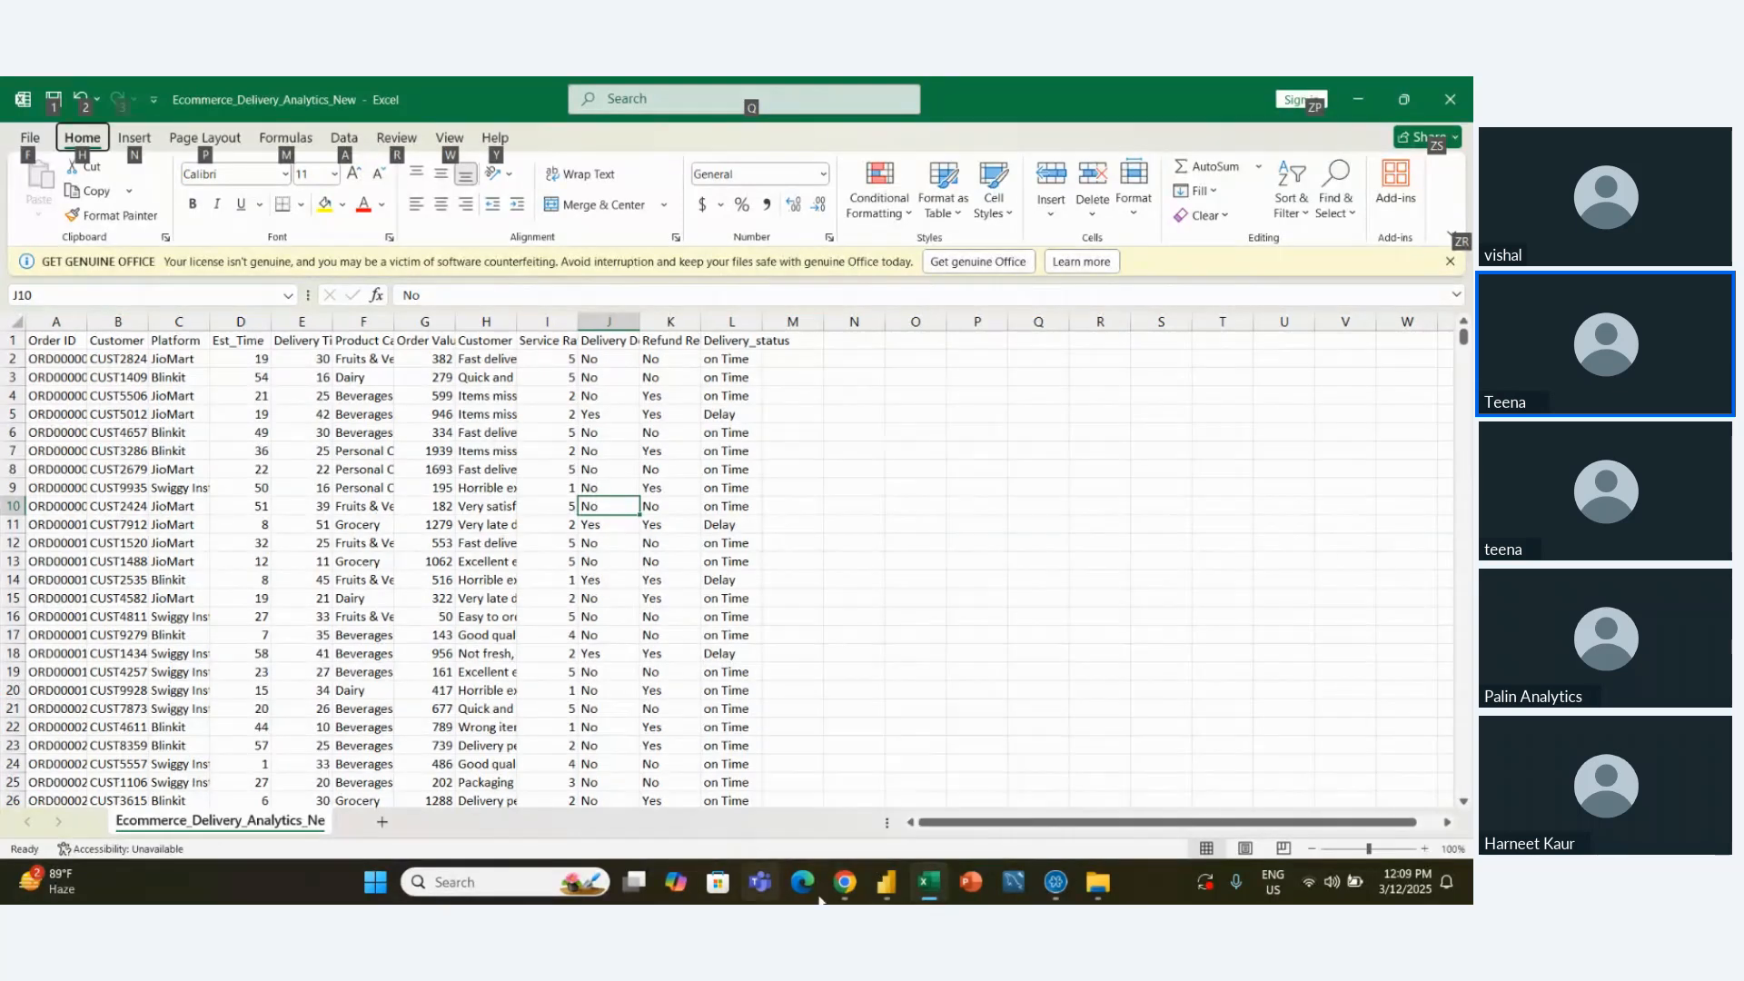
mouse_move(782, 721)
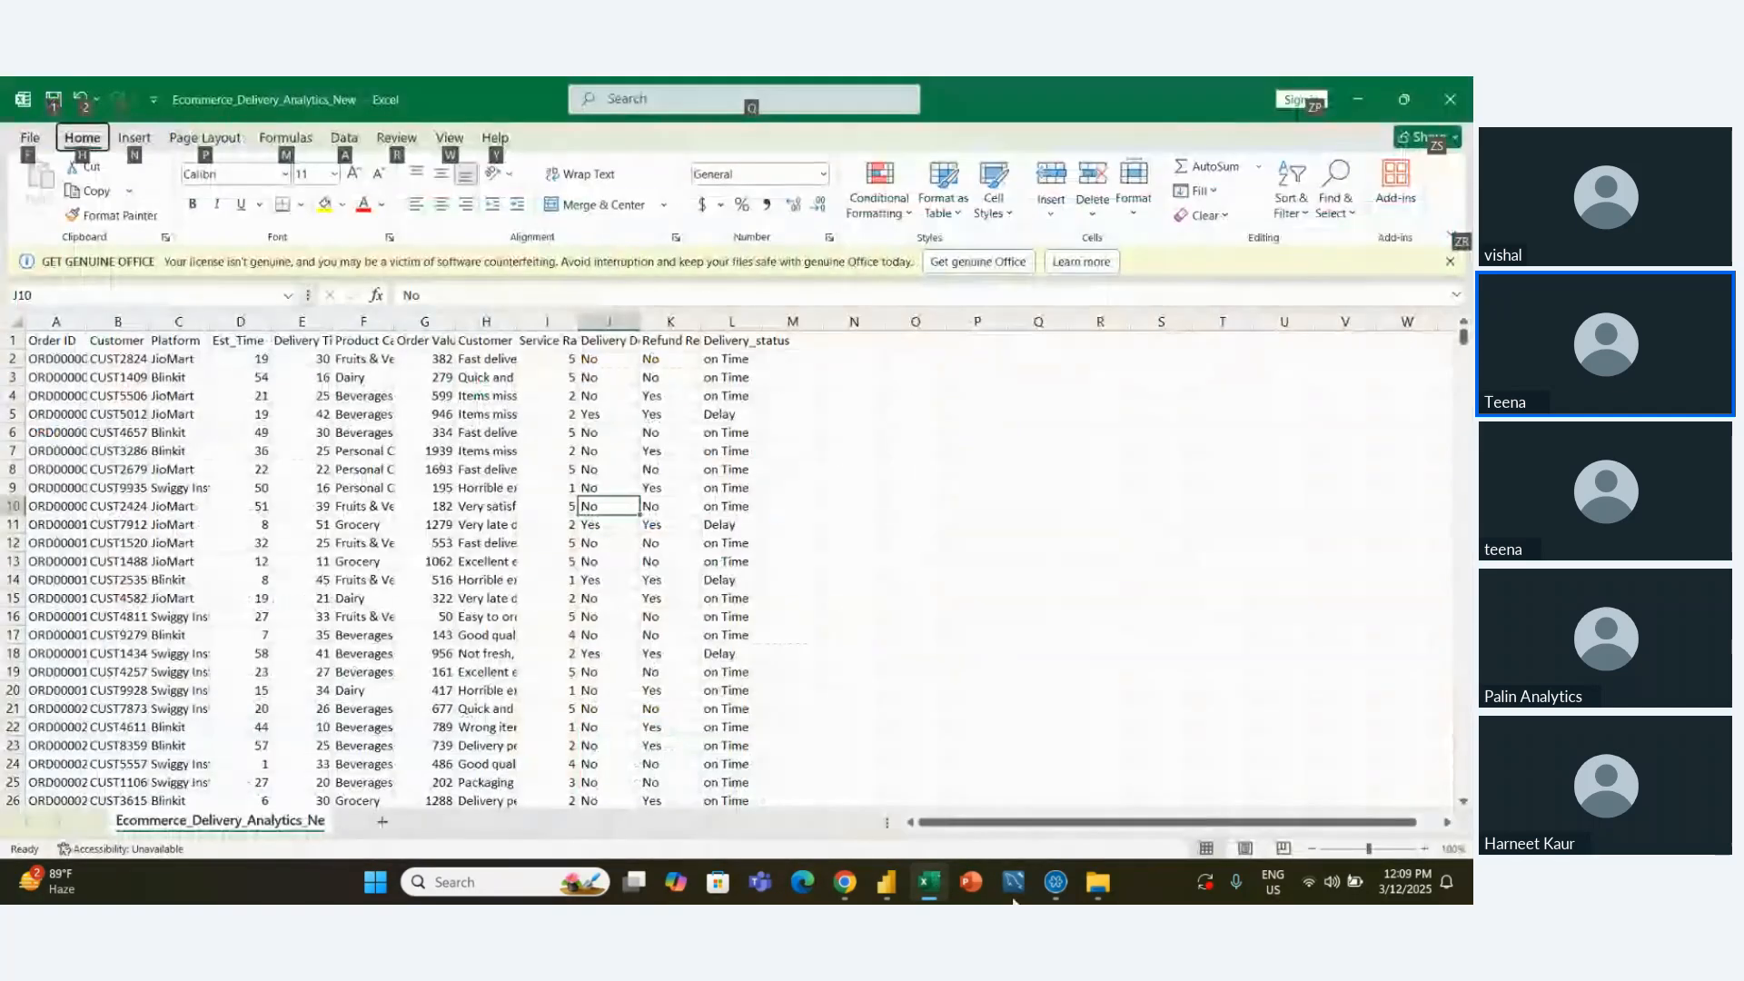
mouse_move(1090, 890)
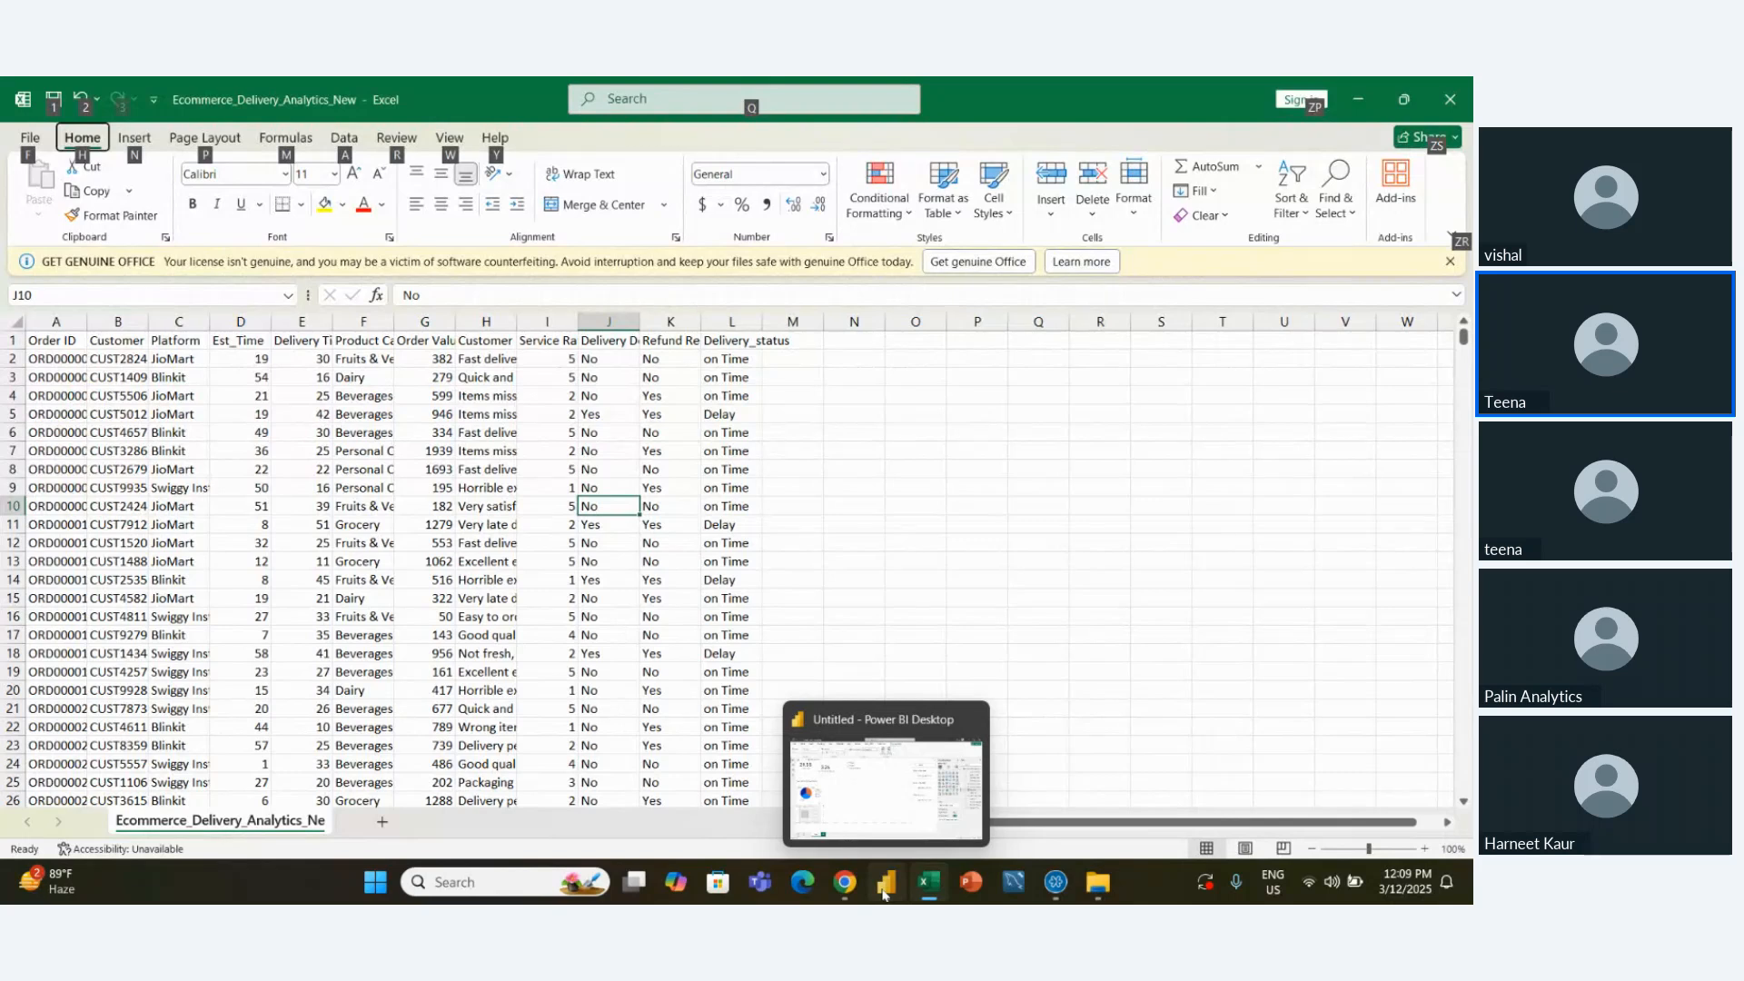
left_click(881, 817)
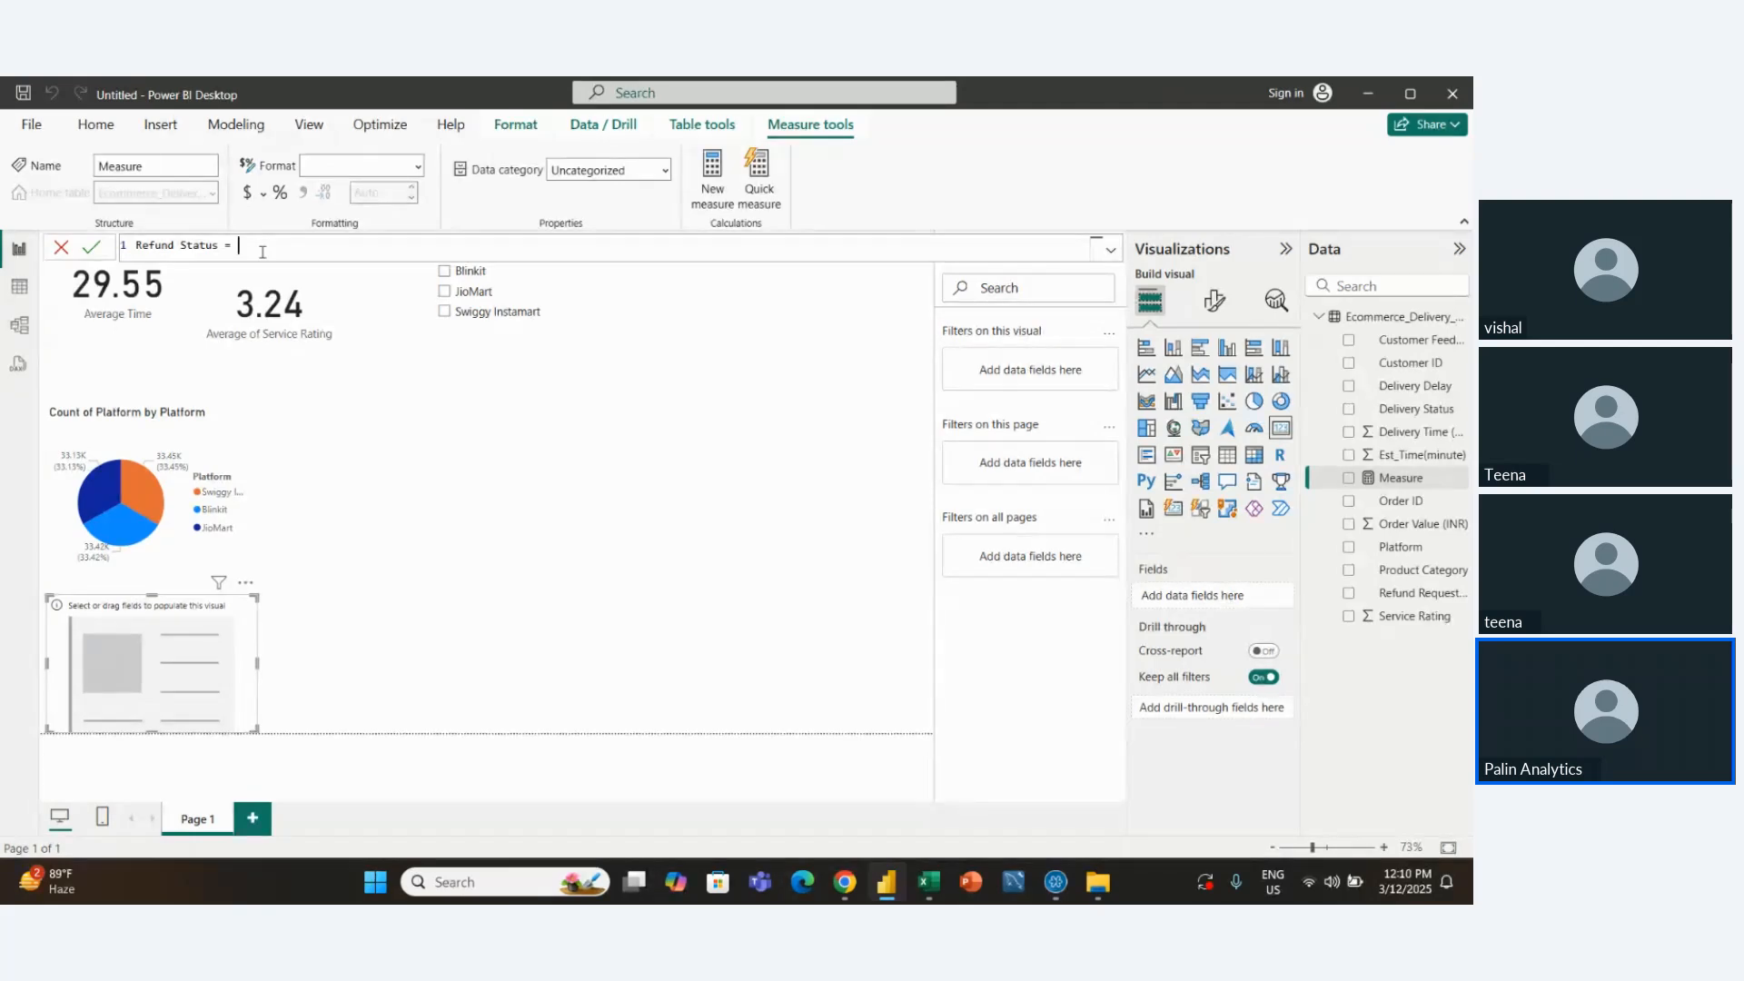
Try starting the Refund Status formula with FILTER on the Ecommerce_Delivery_Analytics_New table
type("f")
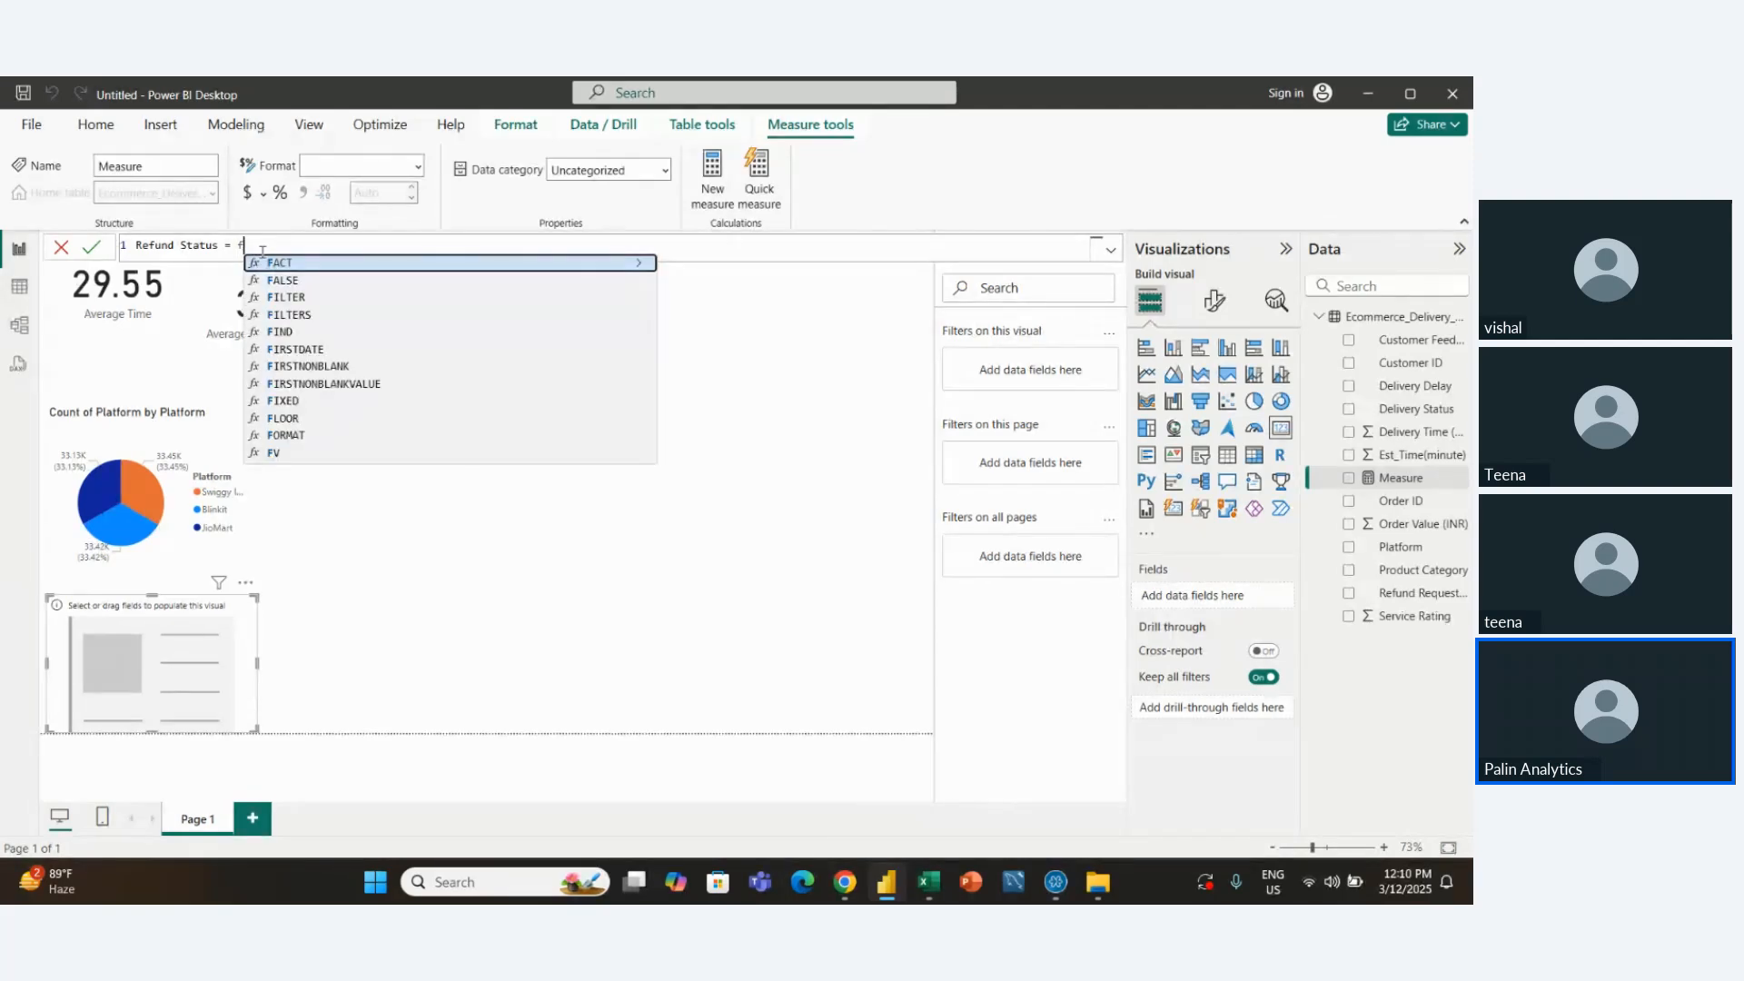
key("Down")
key("Down")
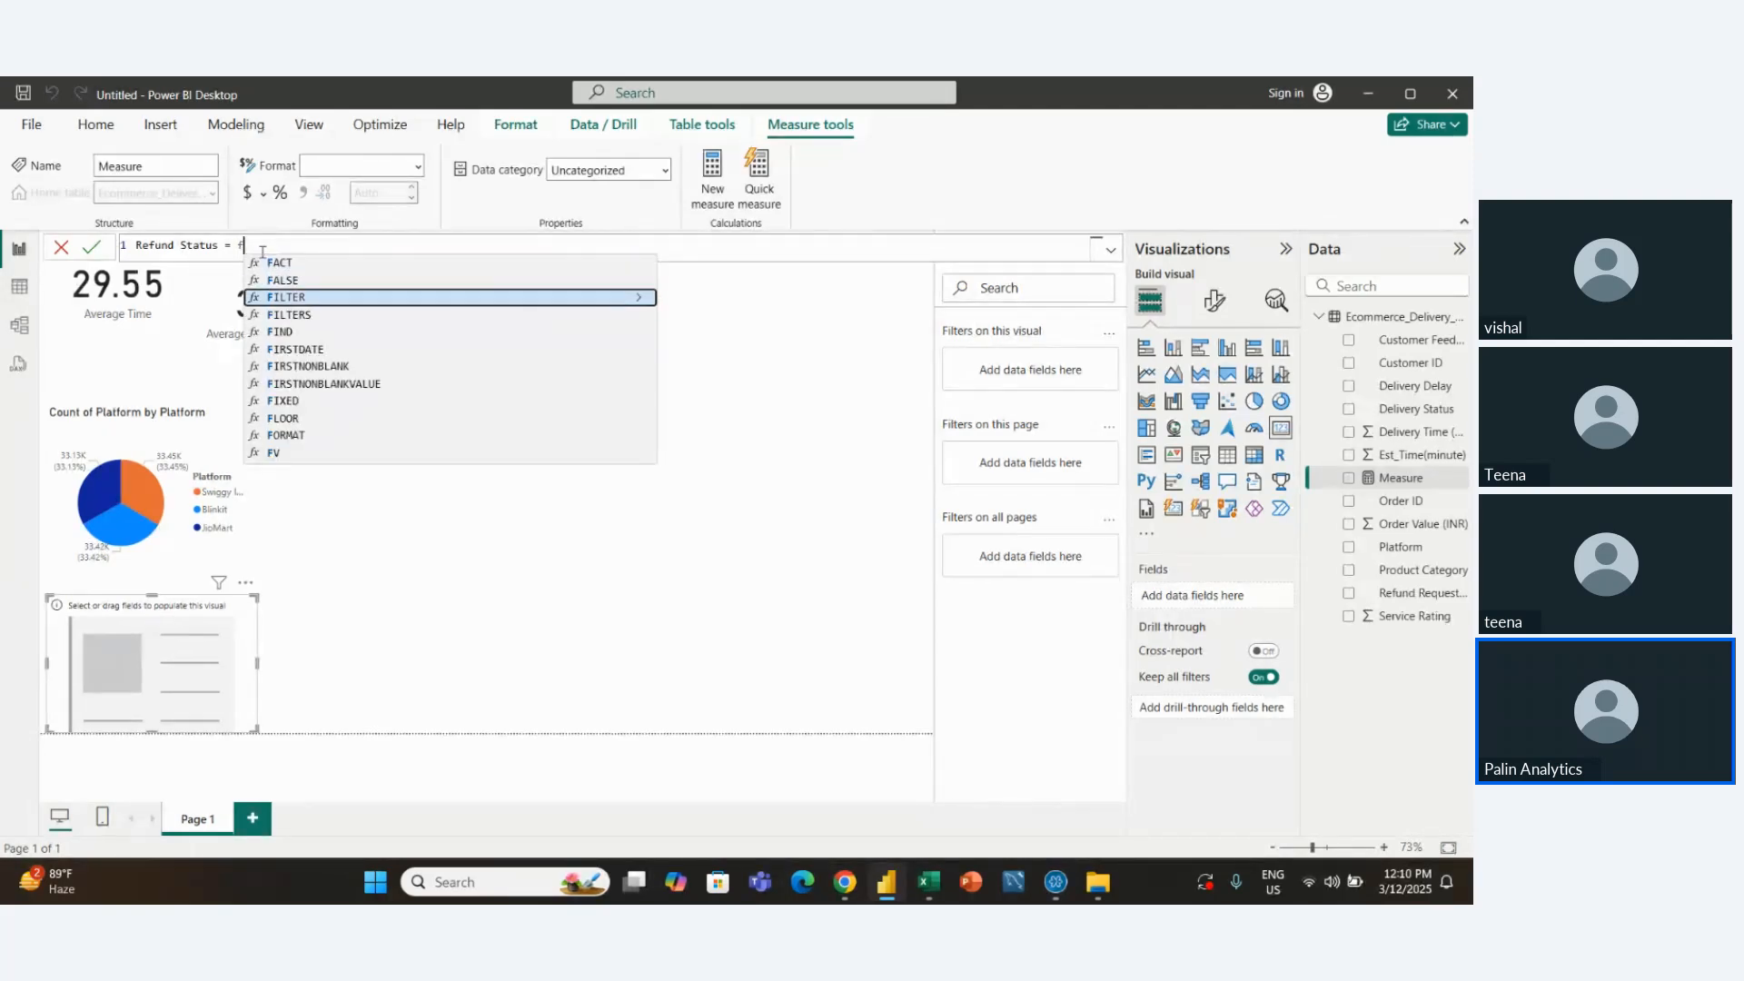
key("Tab")
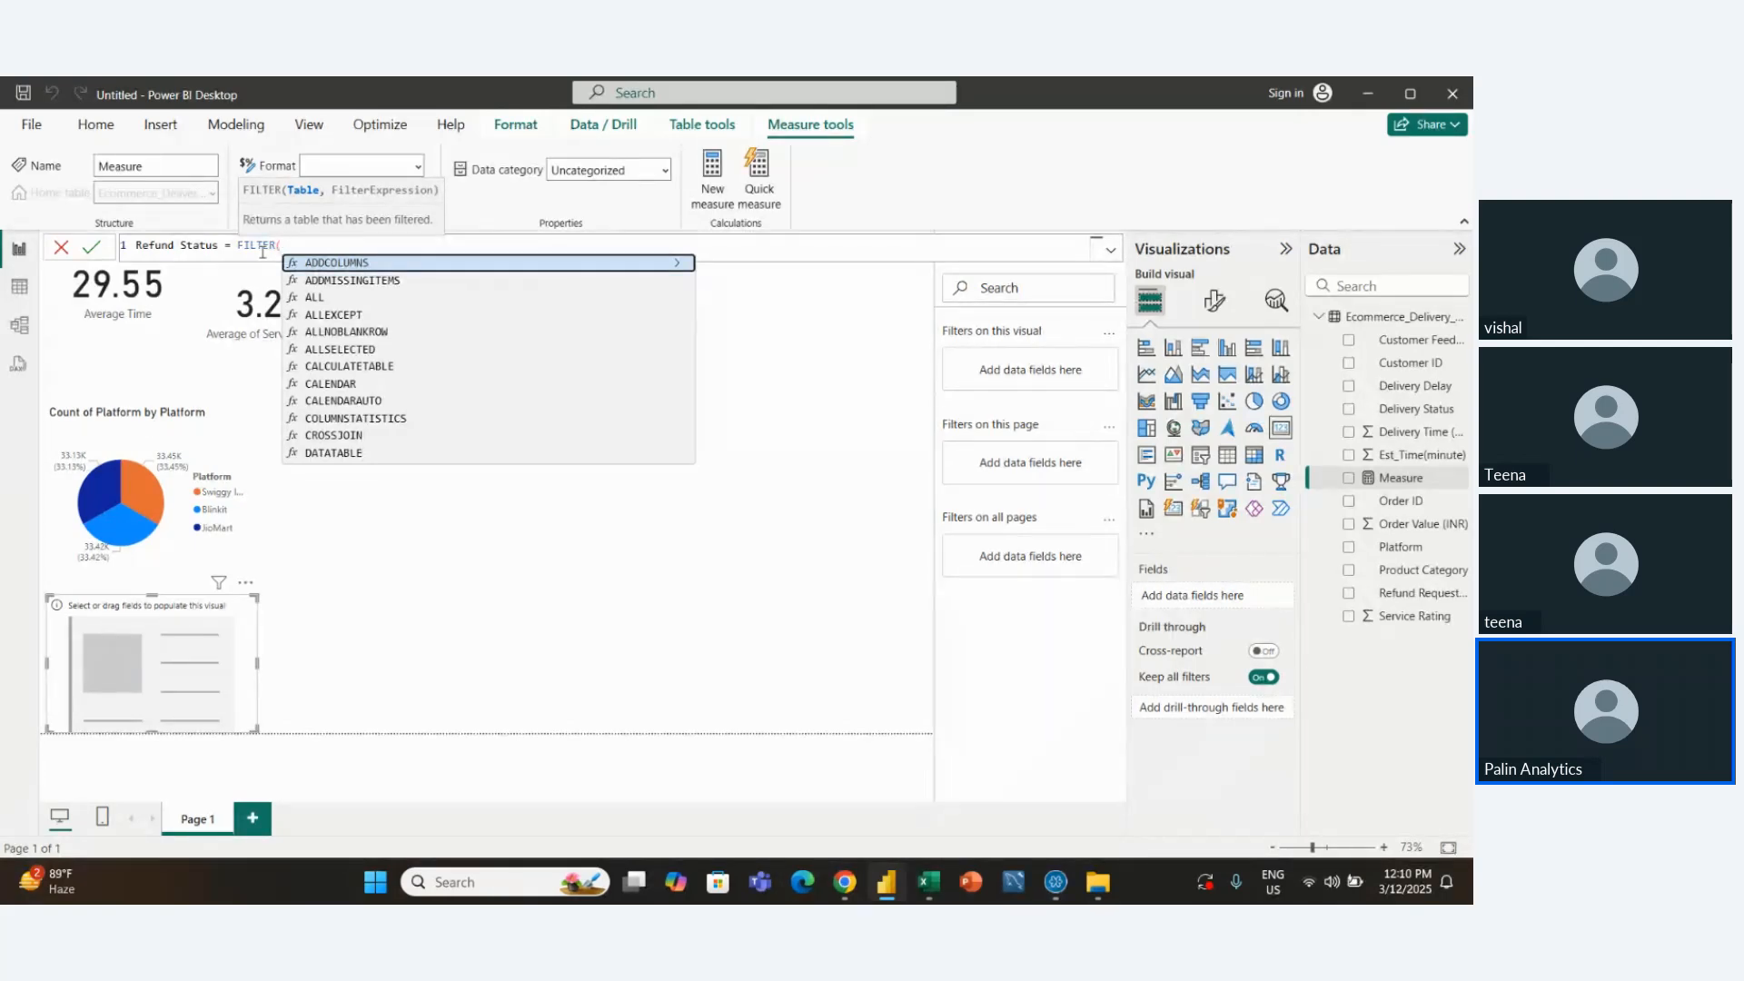
type("e")
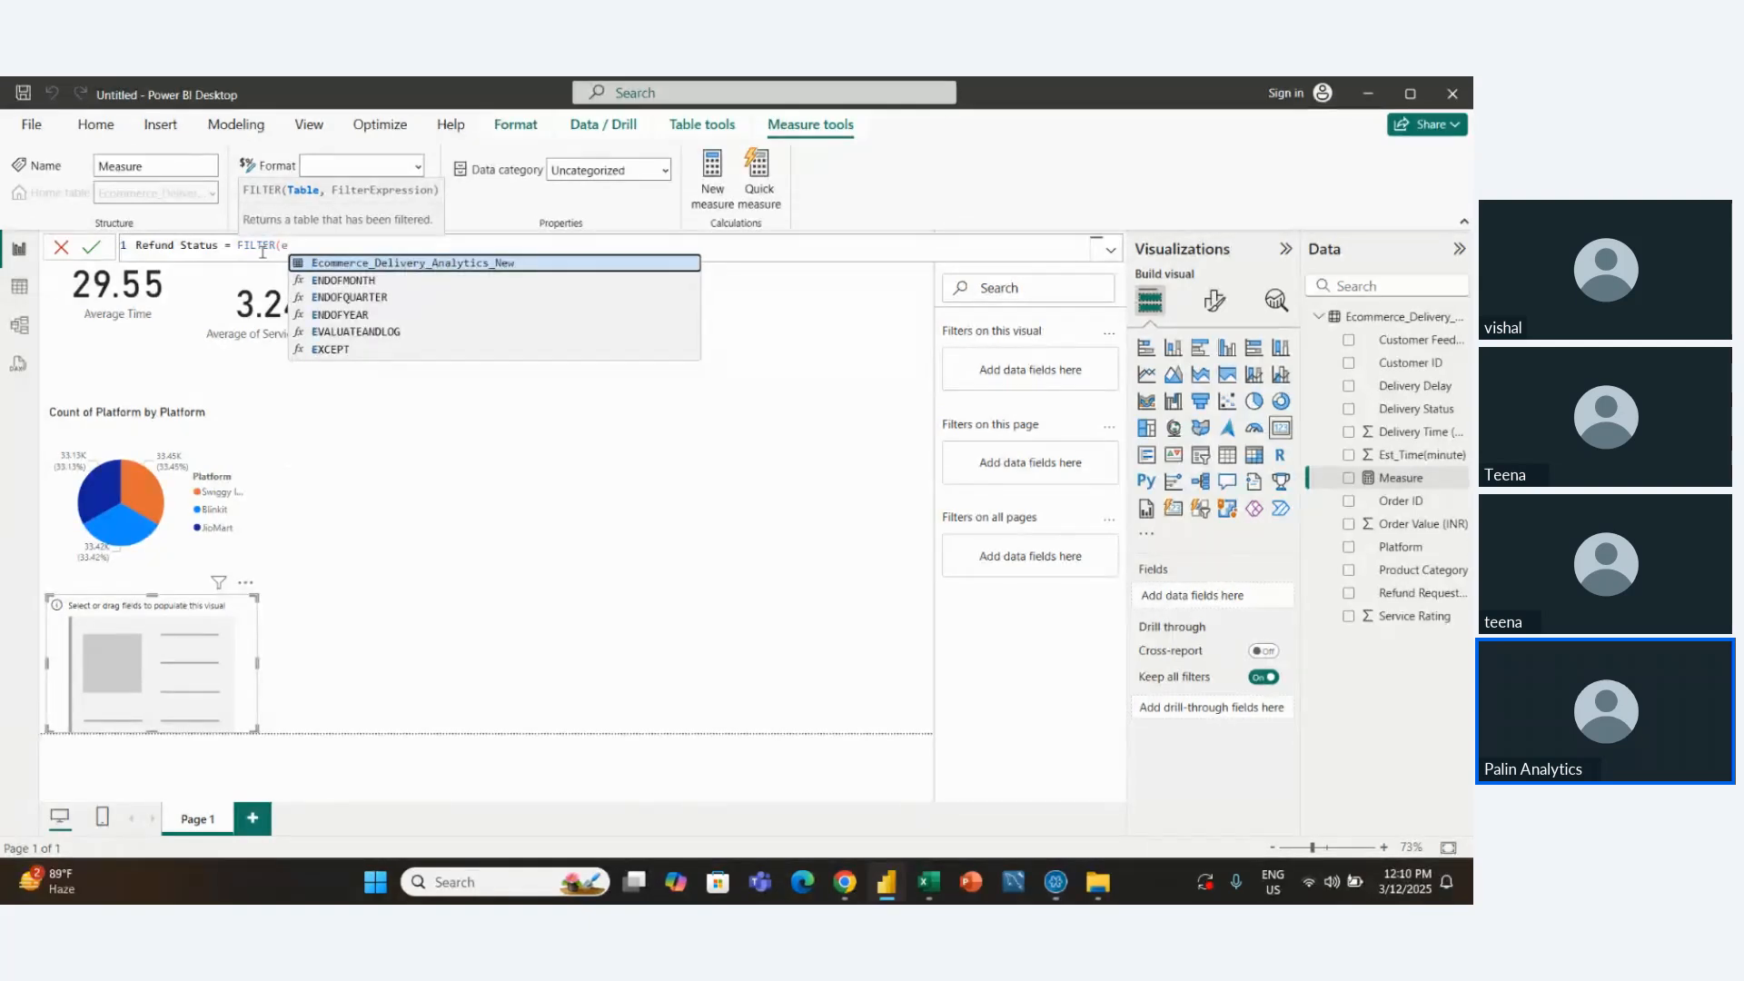
key("Tab")
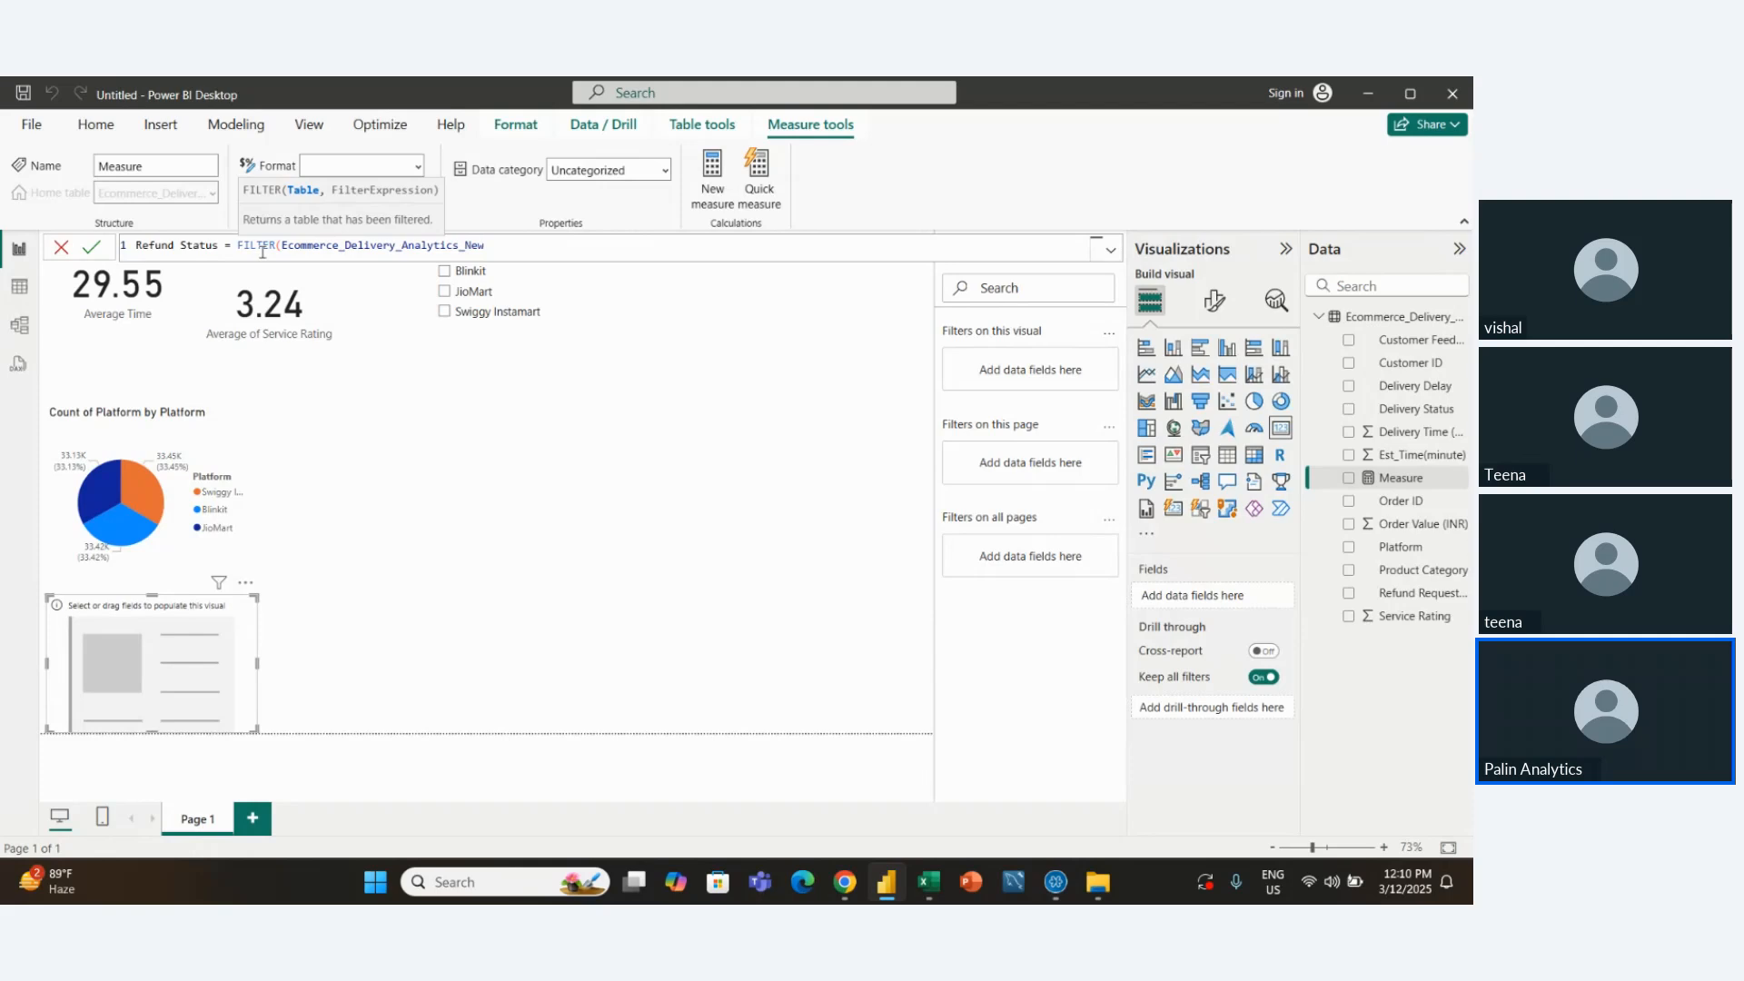
type(",")
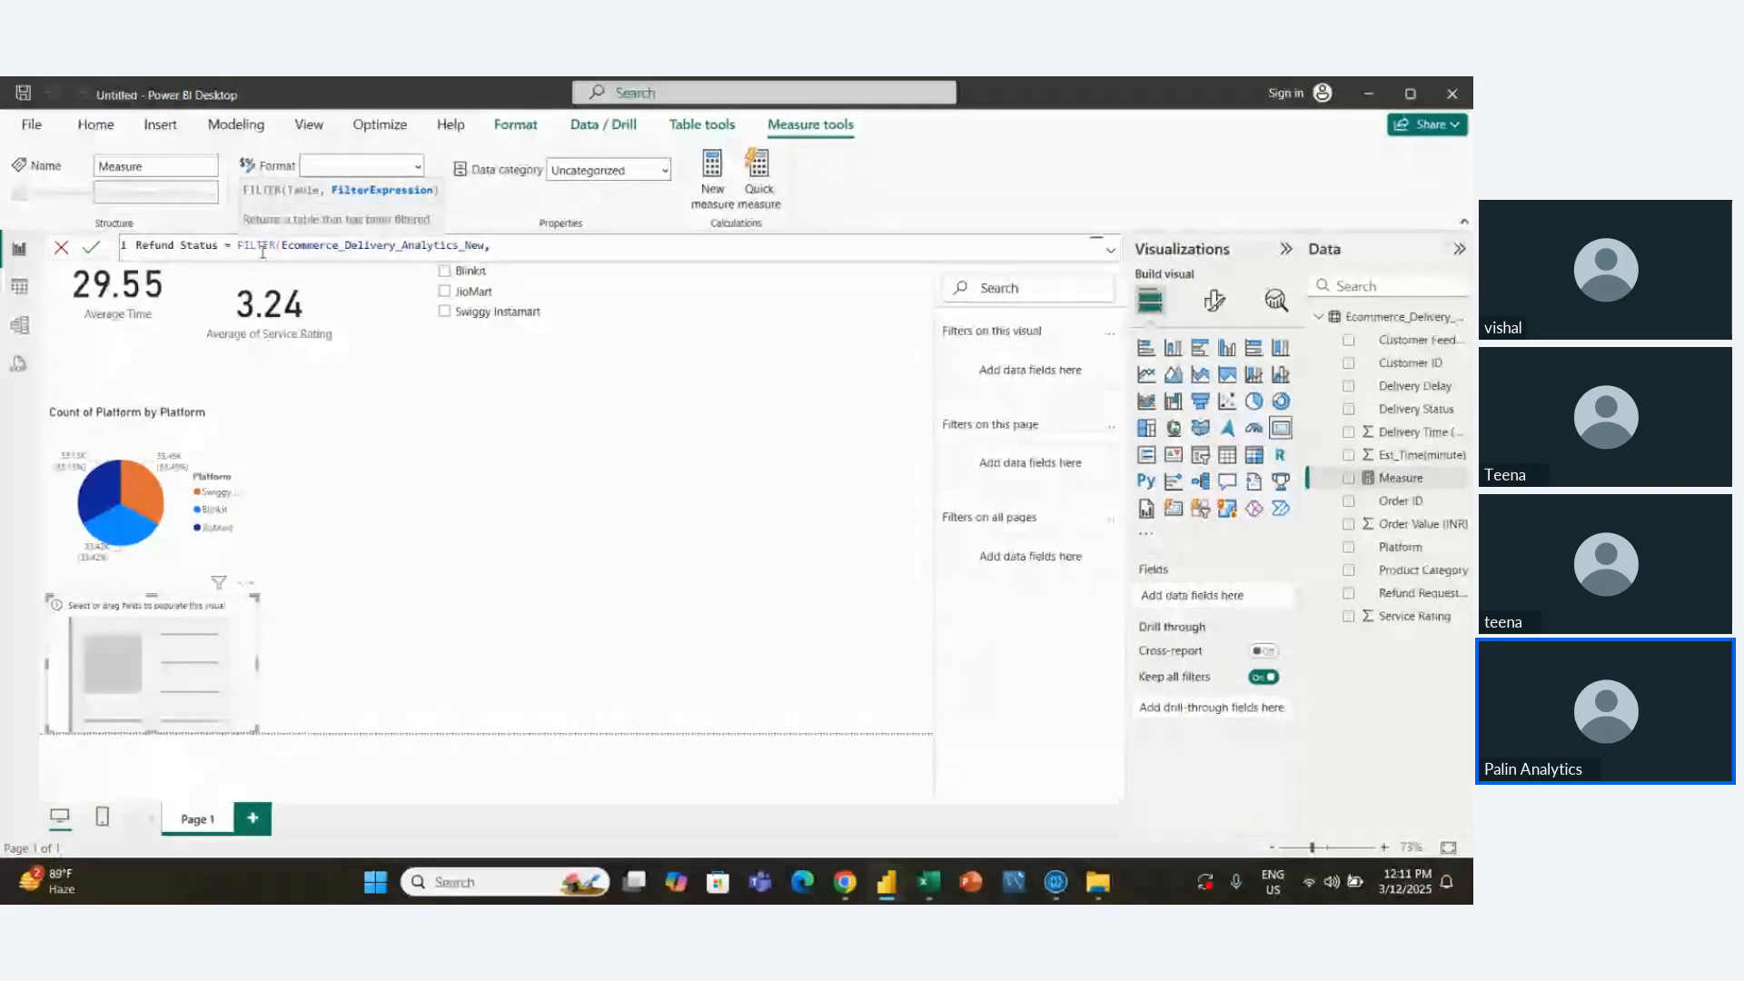
Try Platform equal to "Blinkit" as the filter condition of the Refund Status formula, replacing the unfinished refund column reference
type("ref")
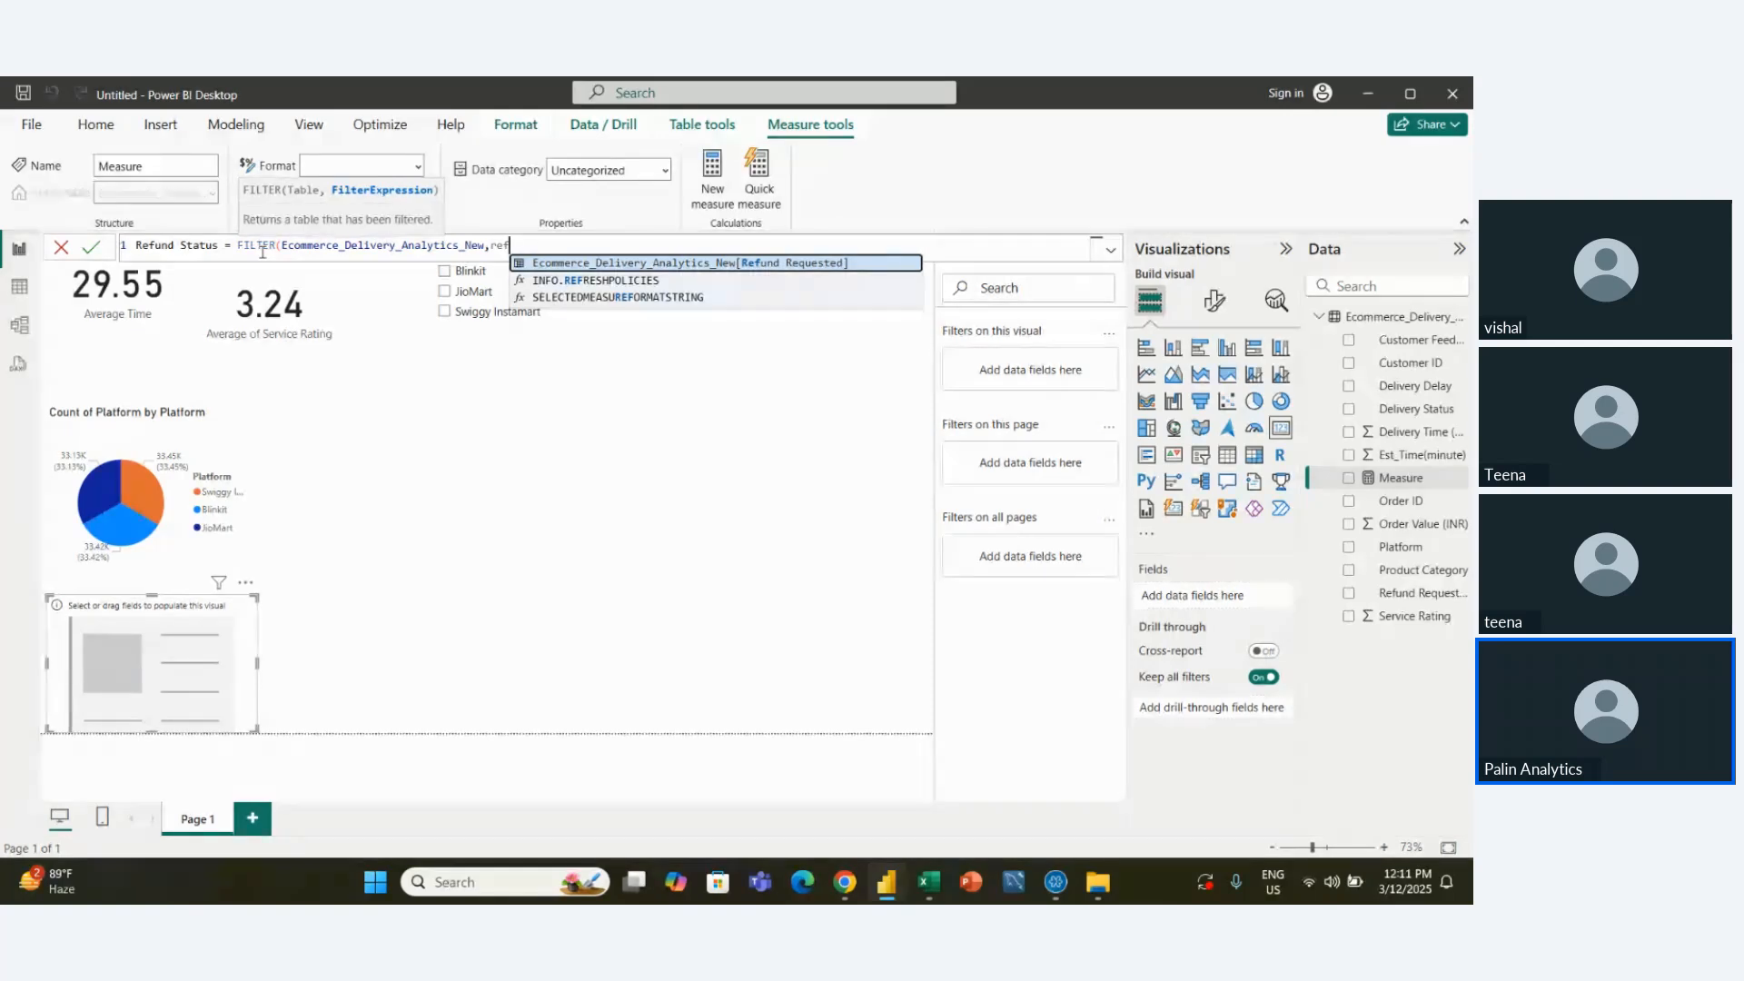
key("BackSpace")
key("BackSpace")
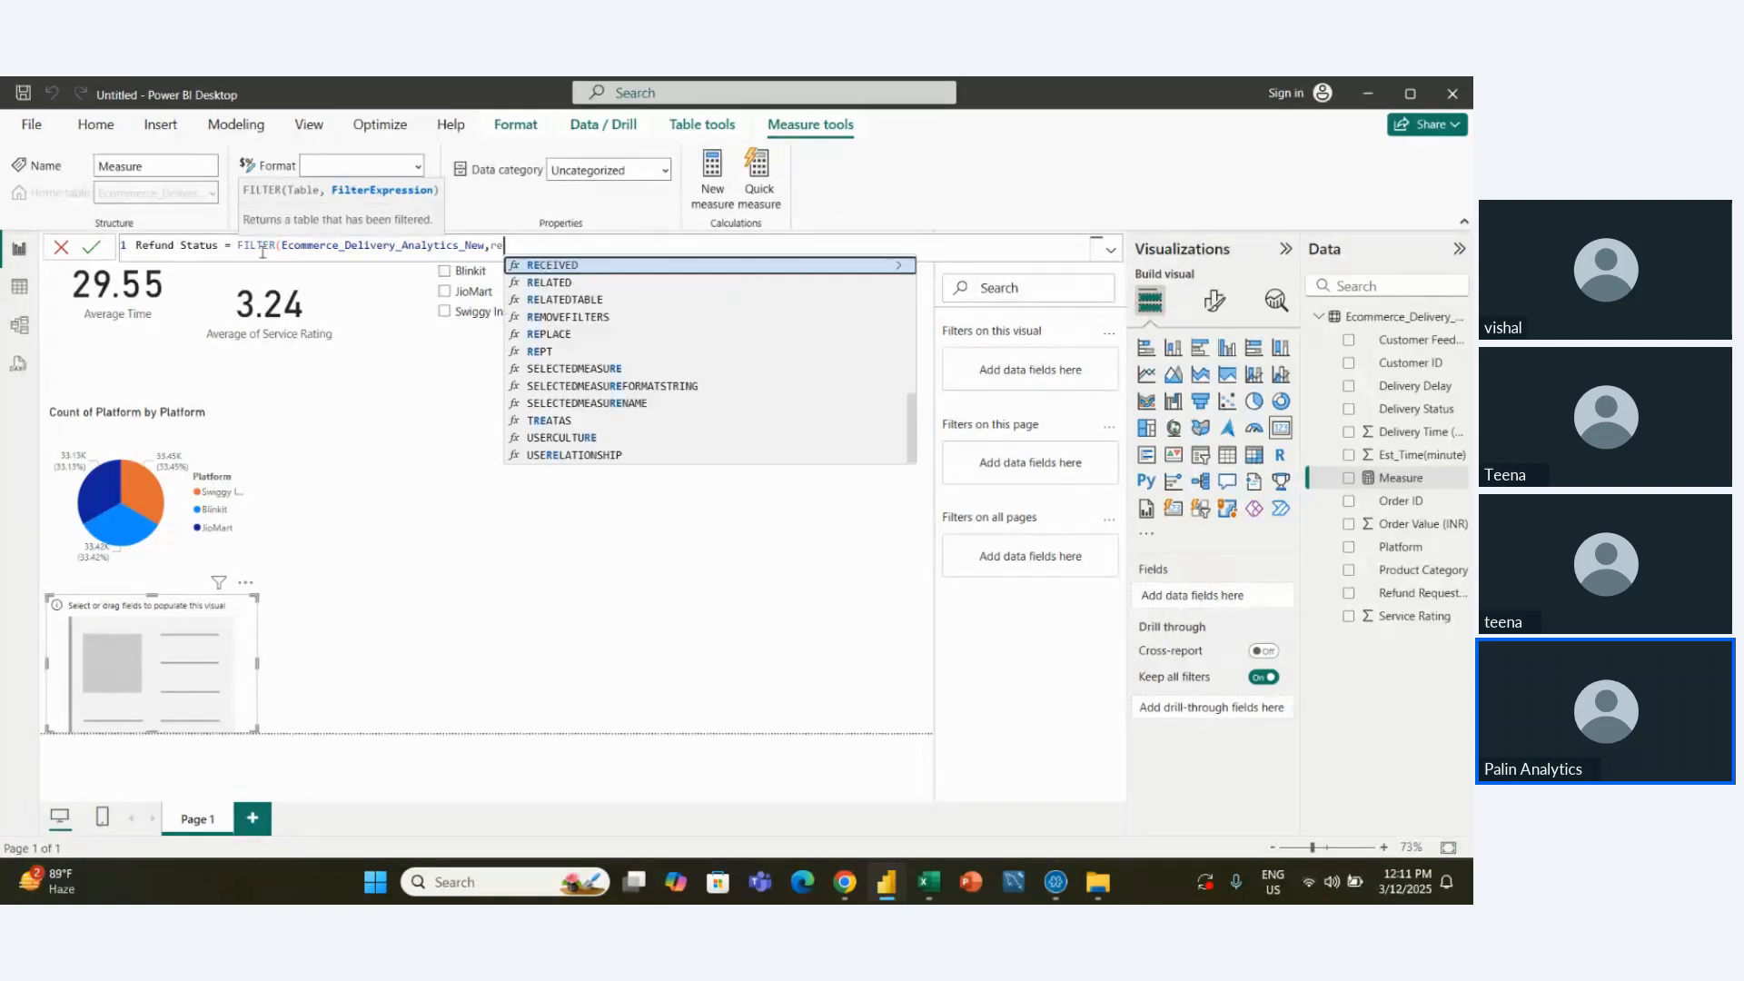
key("BackSpace")
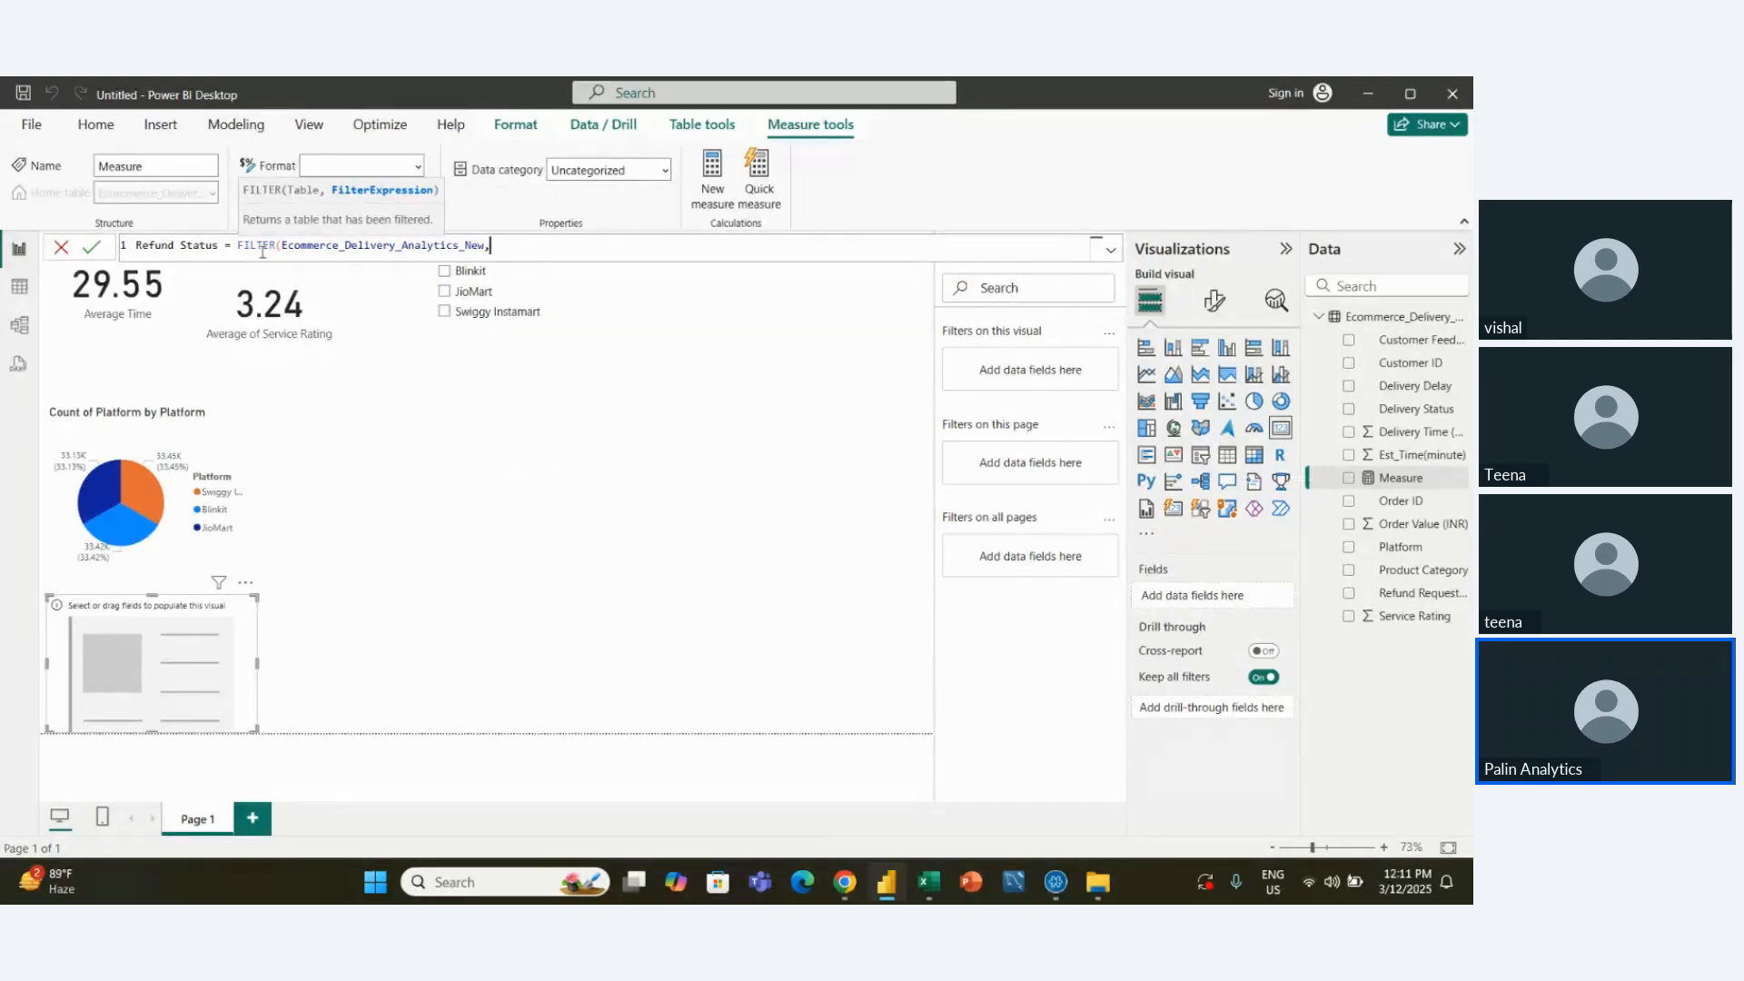
type("plat")
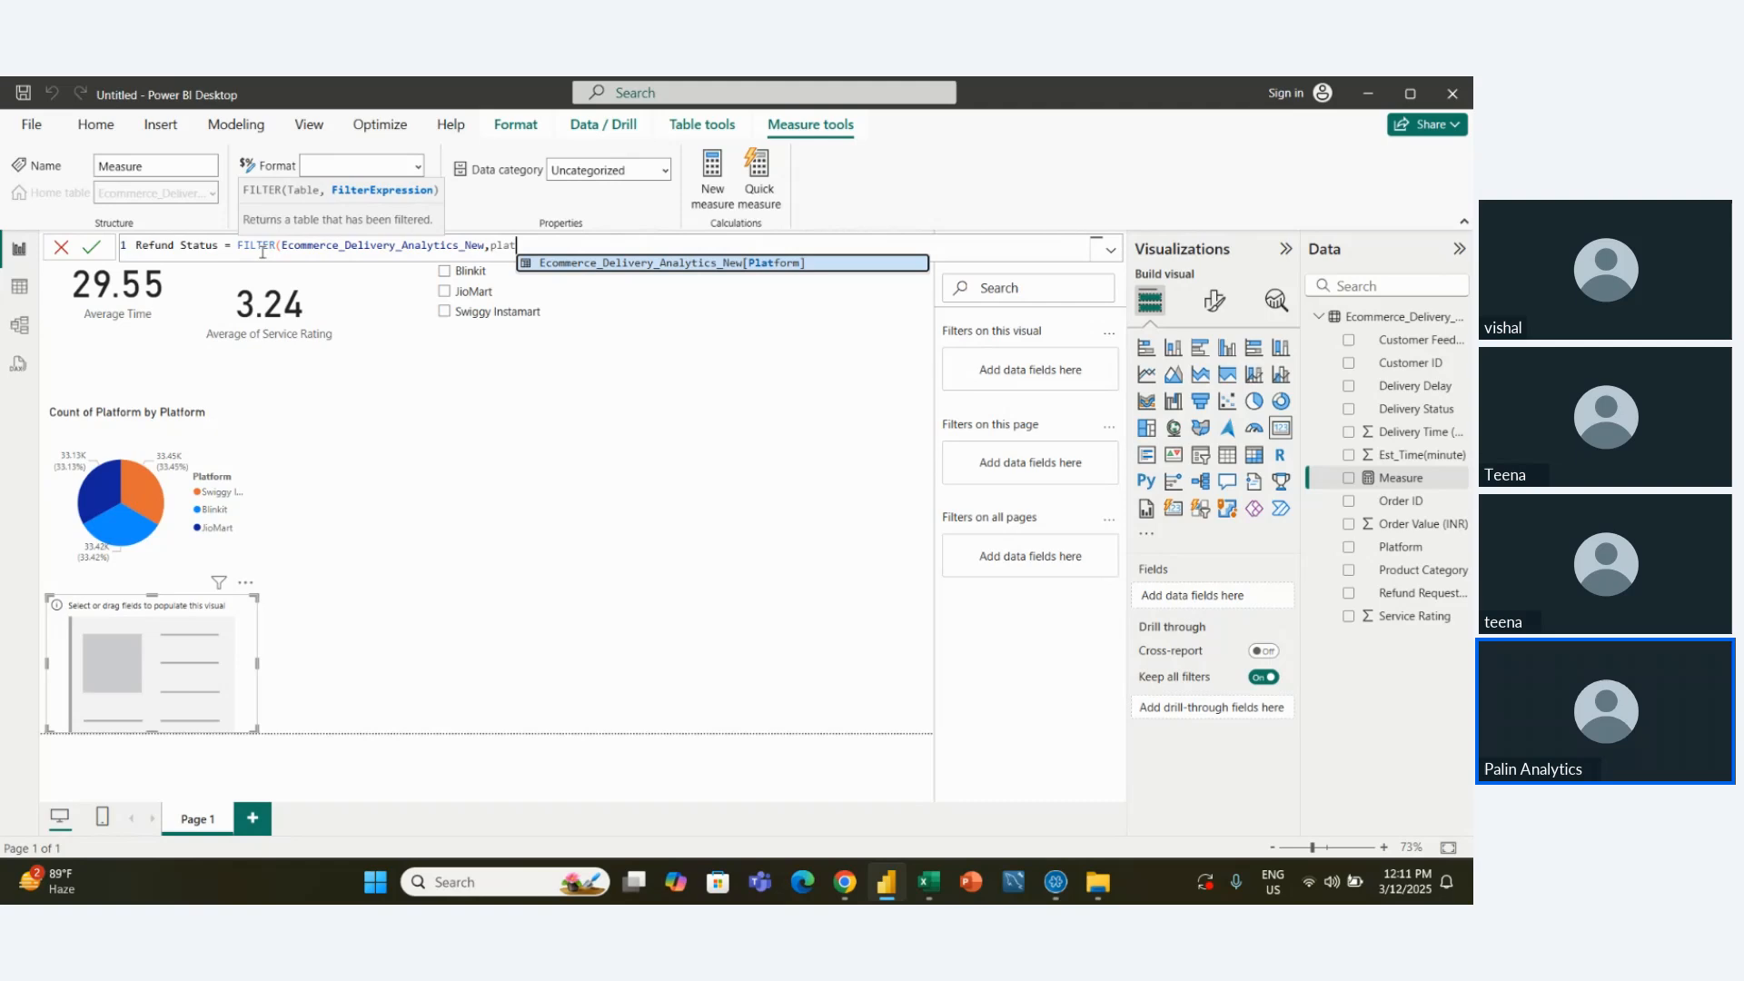
key("Tab")
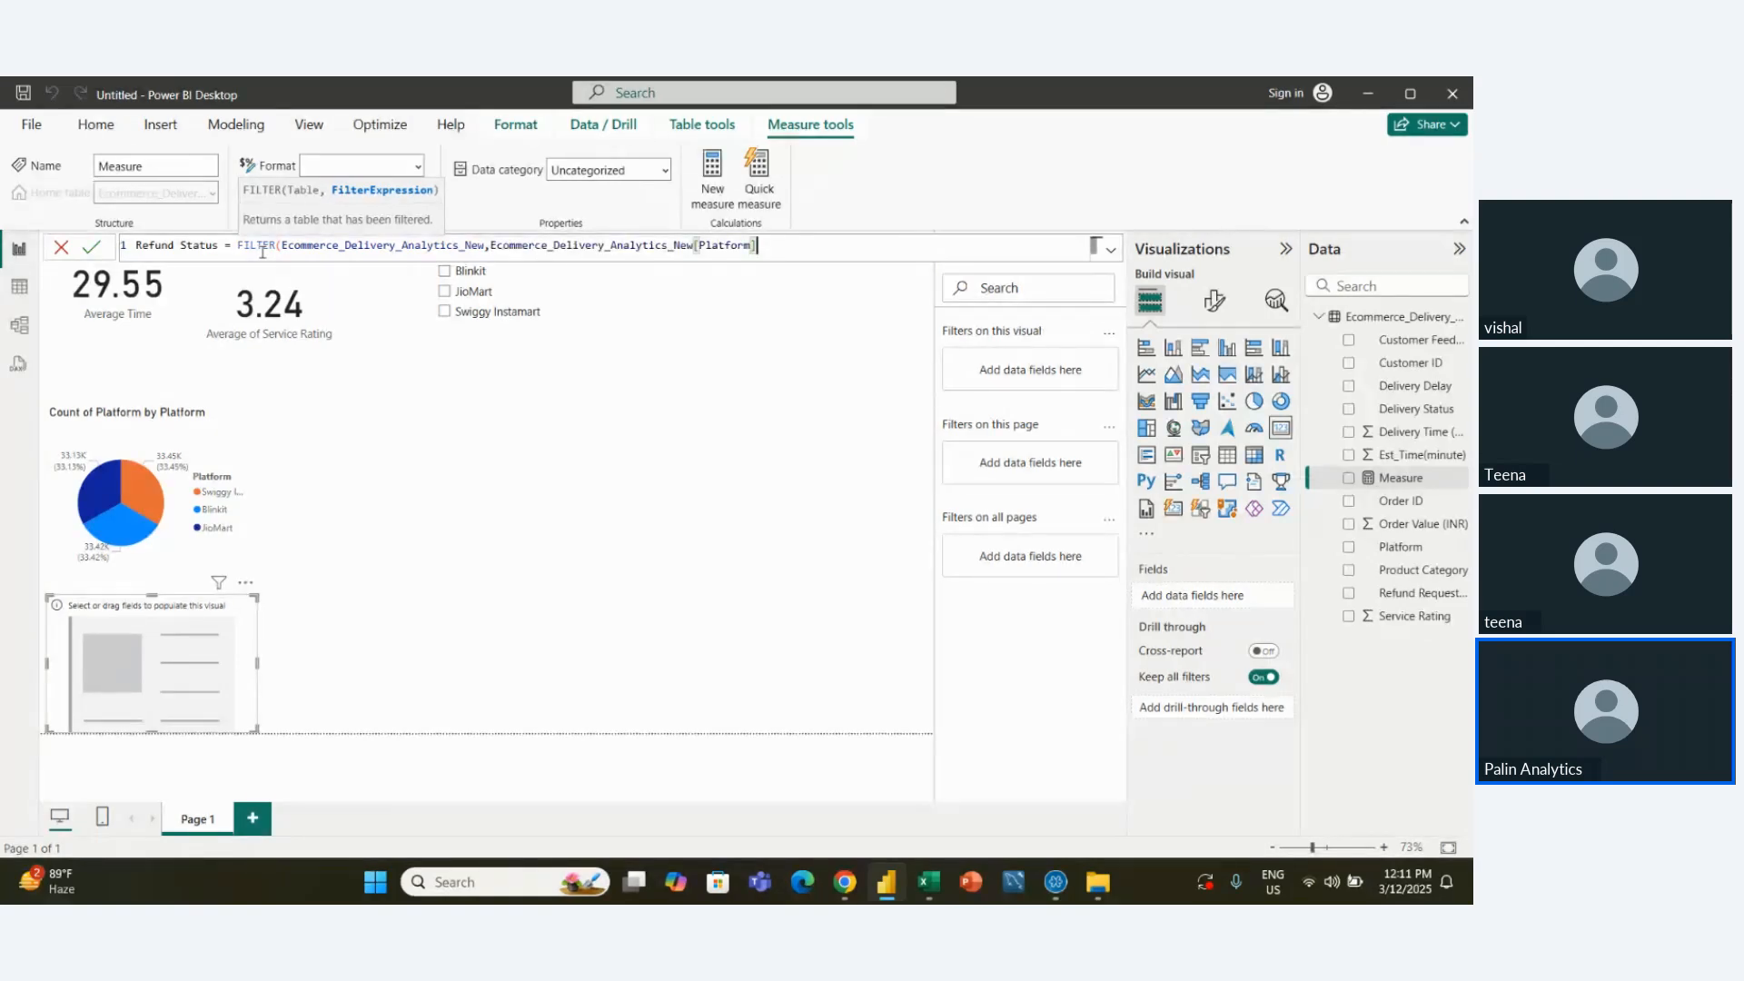
type("=\"Blinkit\",")
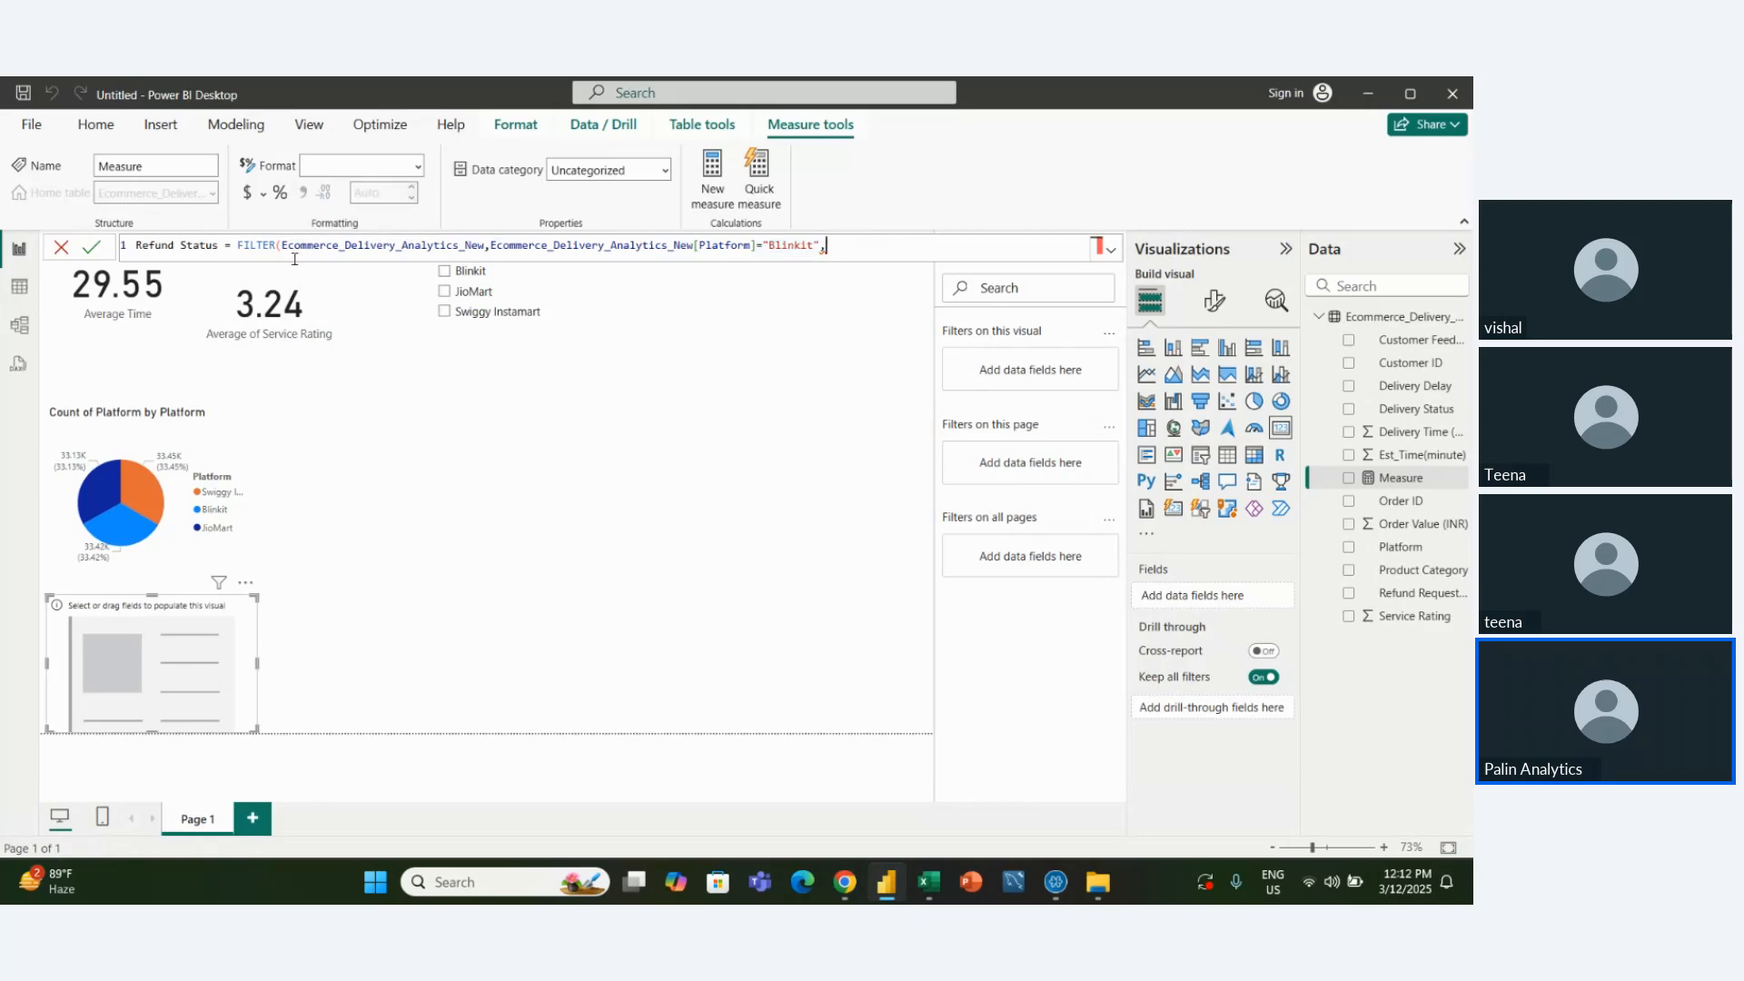
Clear the whole Refund Status formula, discard the measure and deselect the blank card visual
key("ctrl+a")
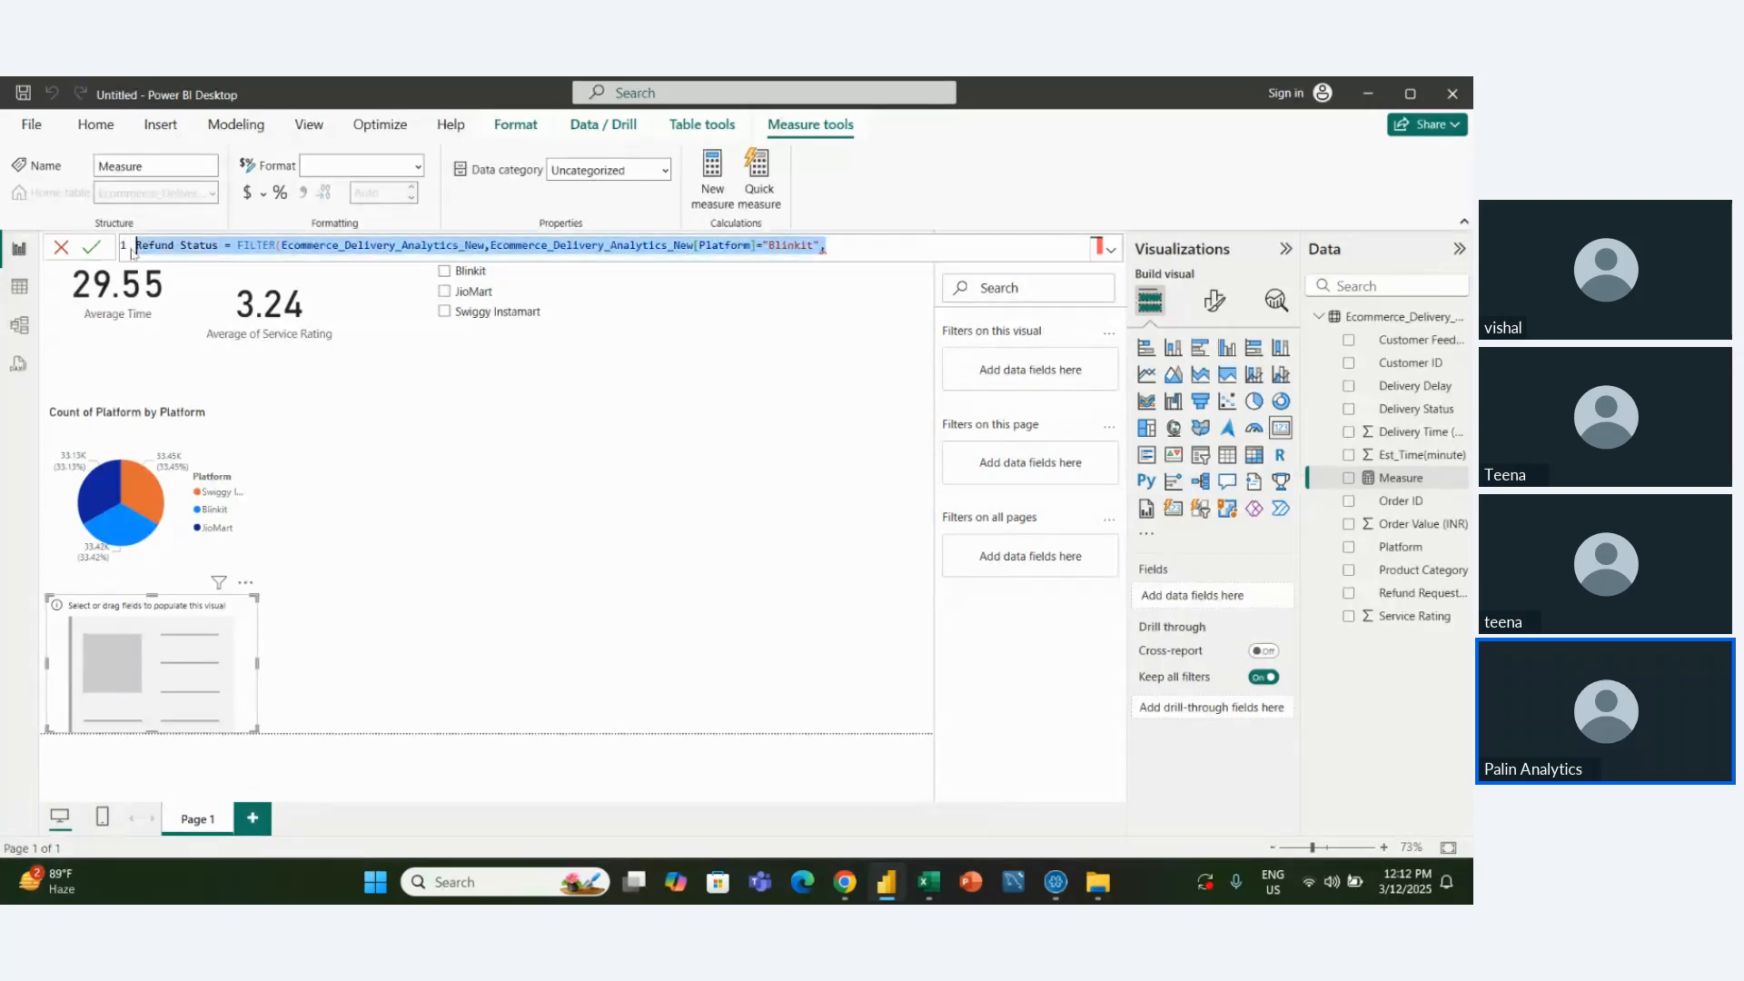
key("BackSpace")
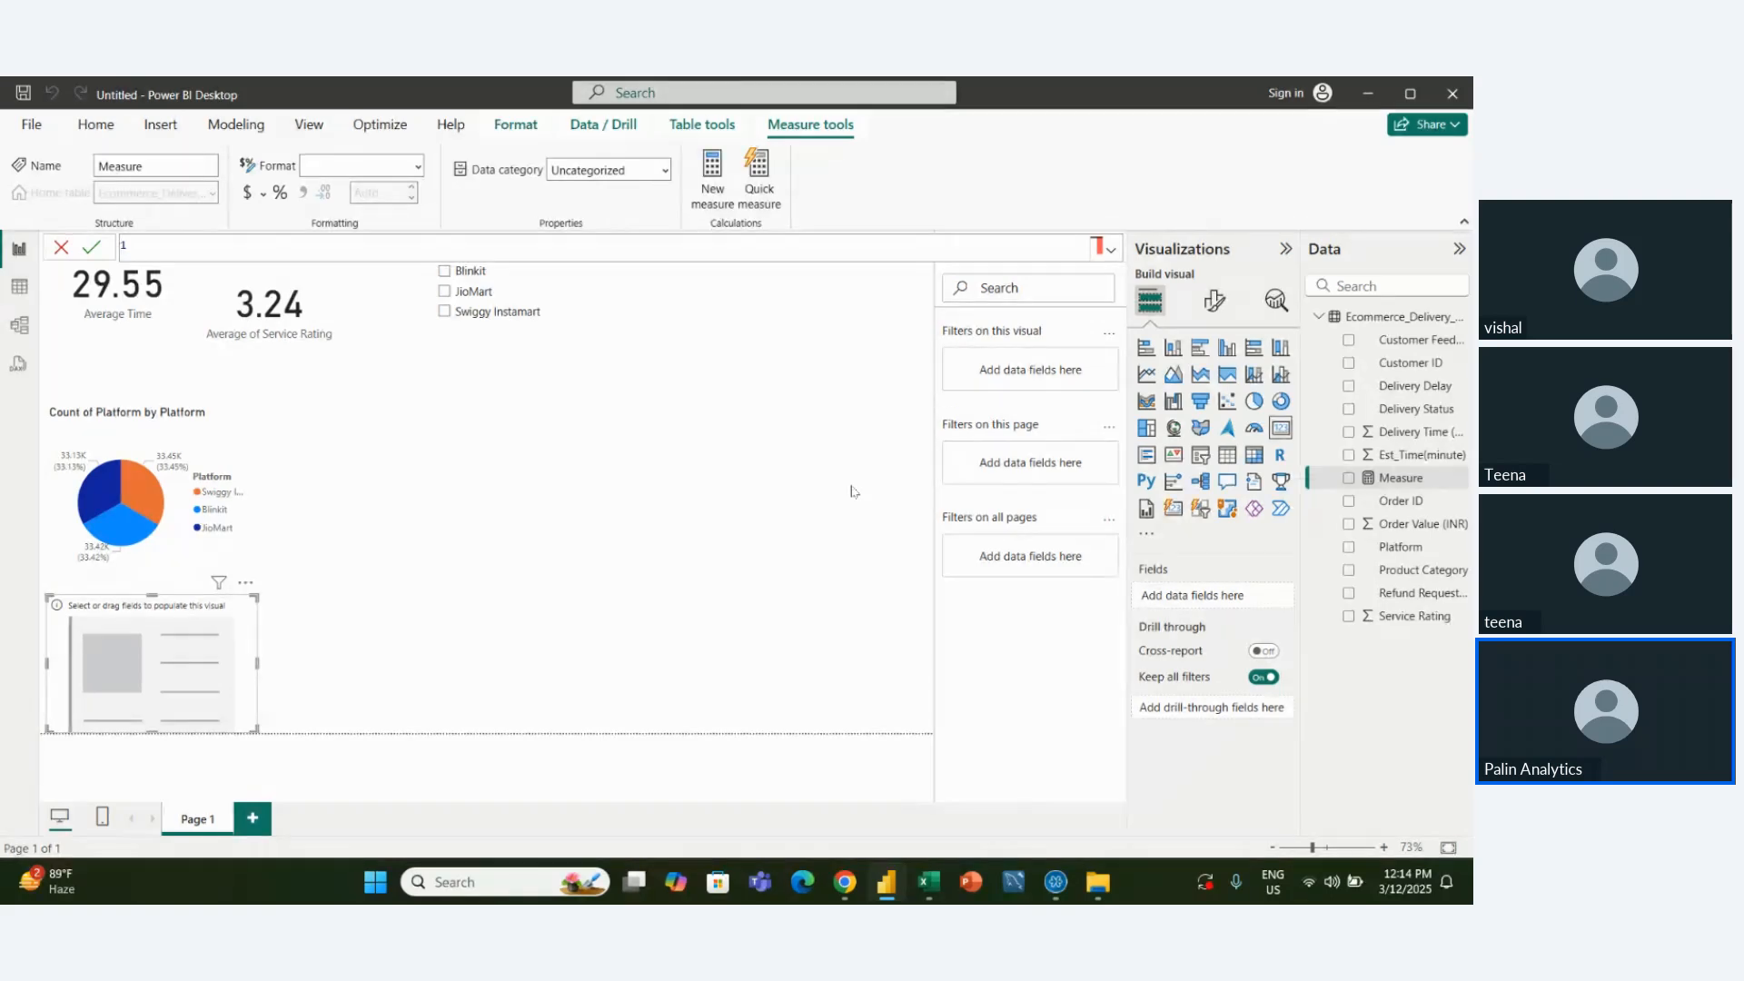
left_click(1157, 345)
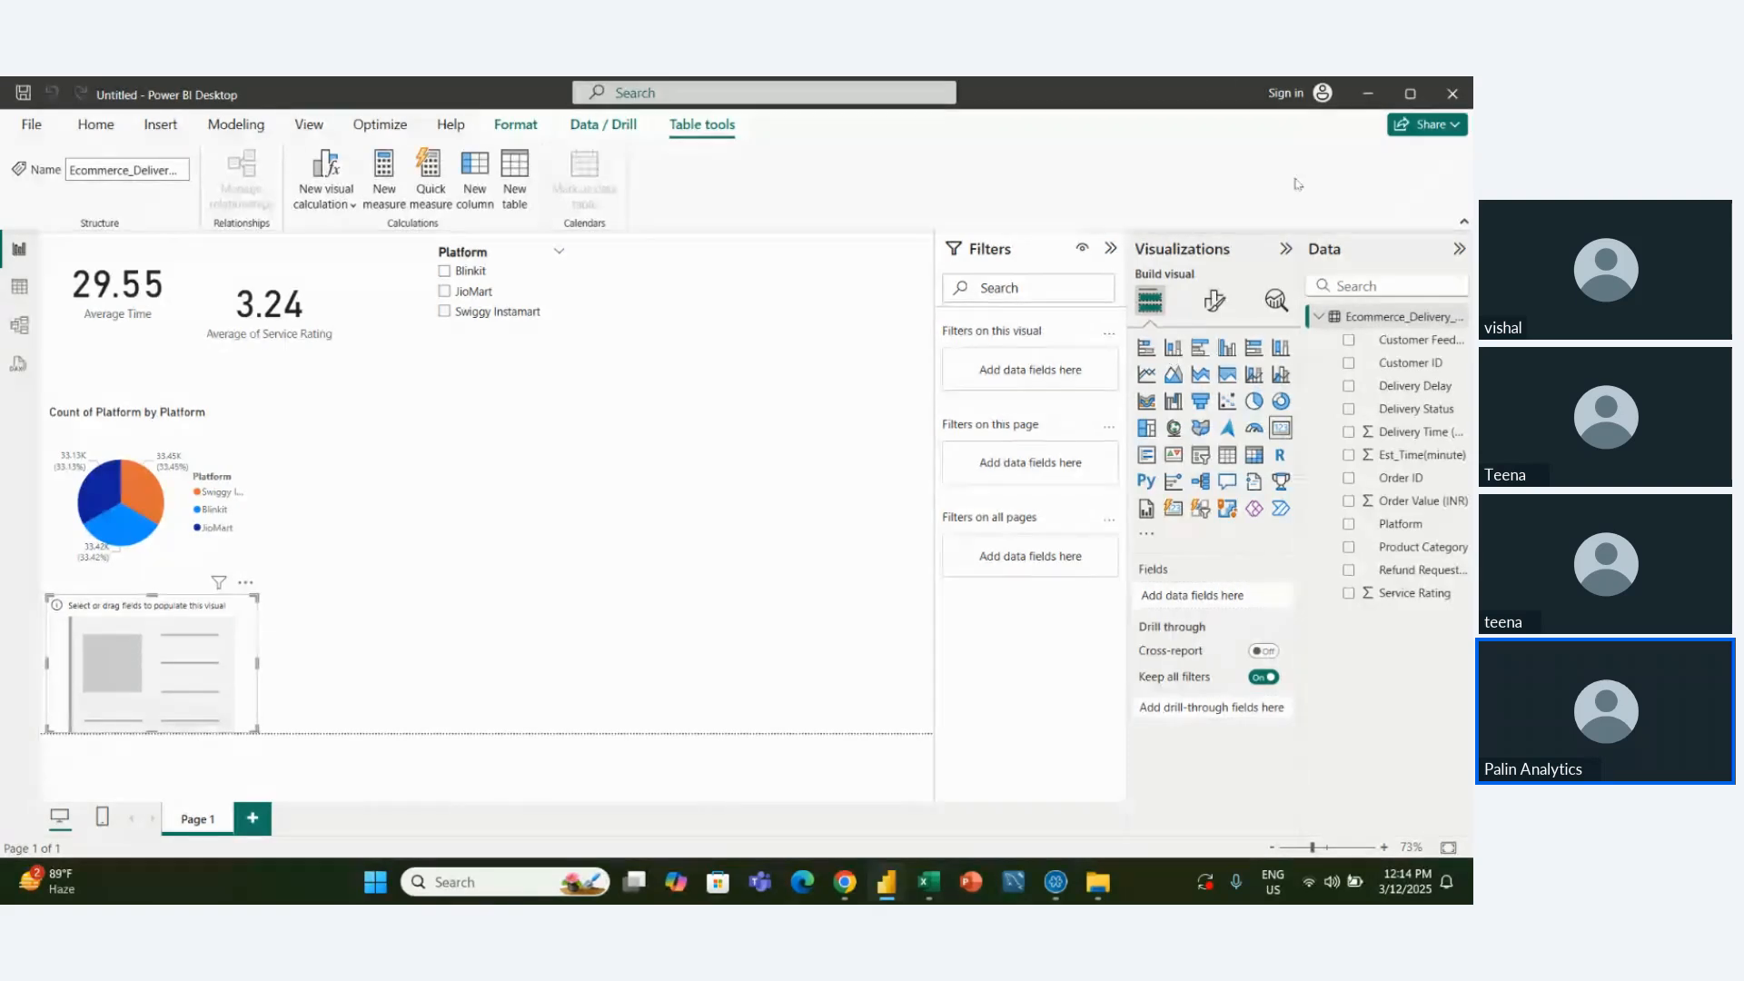
left_click(636, 555)
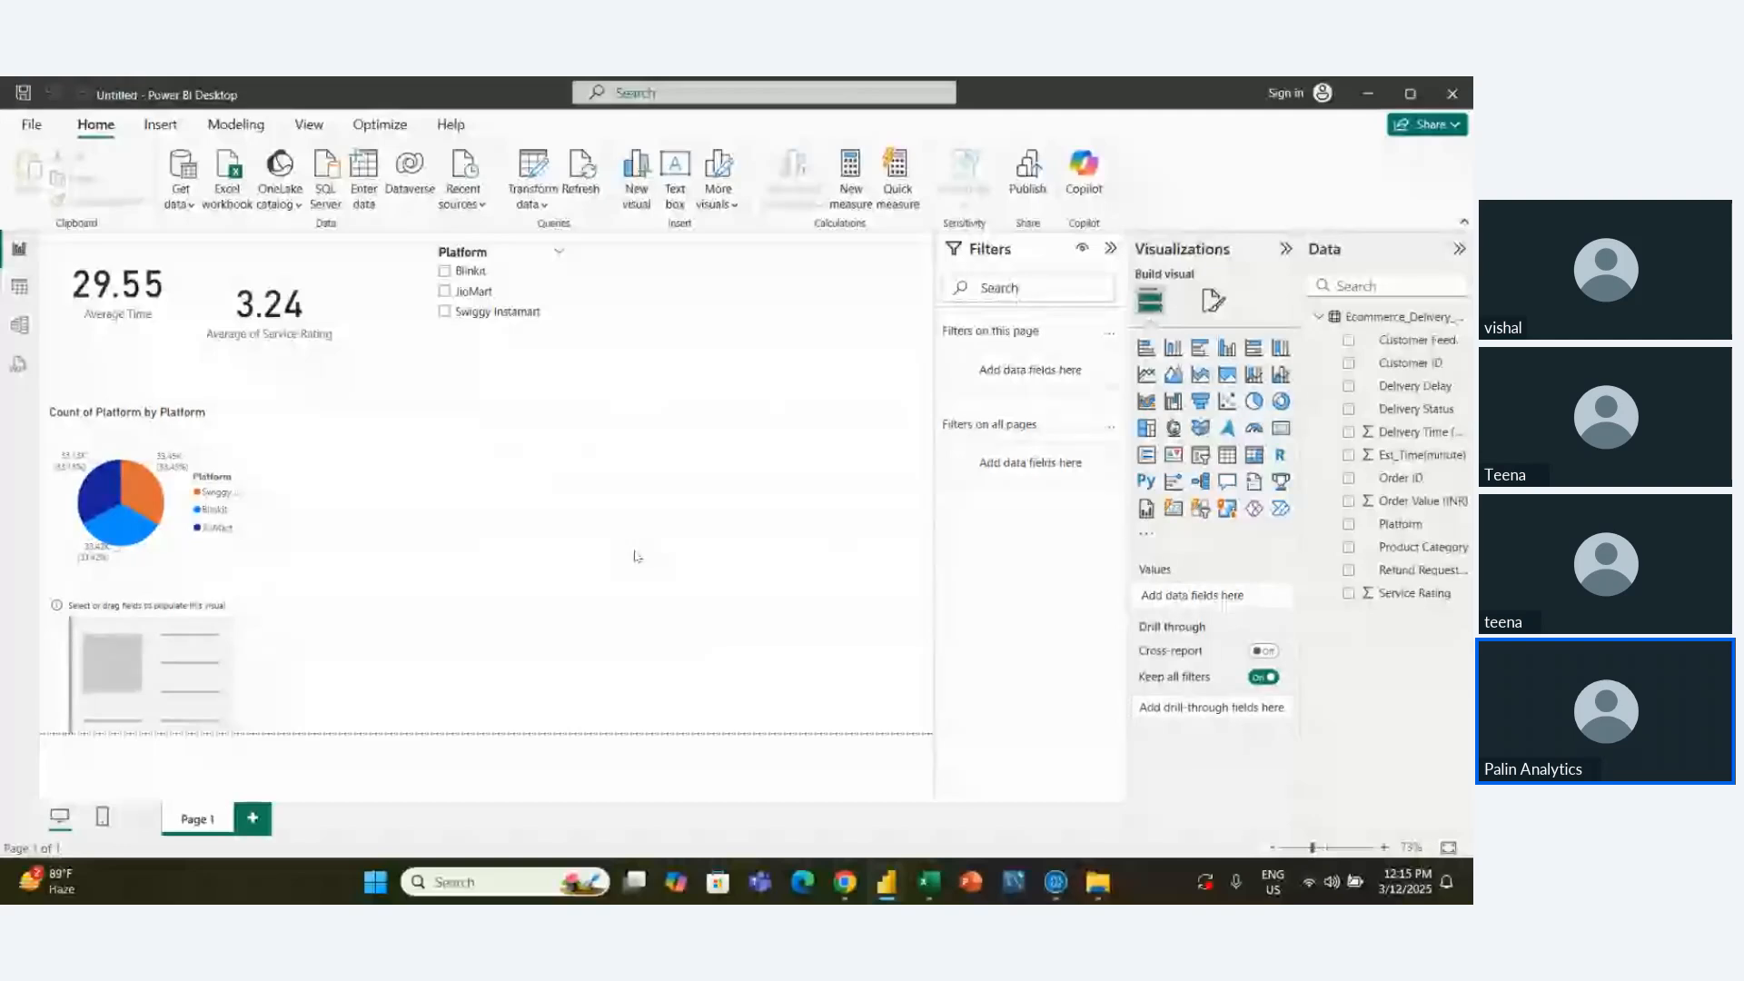
Switch to the Ecommerce_Delivery_Analytics_New workbook in Excel and fit the Customer Feedback column's width to its contents
mouse_move(929, 883)
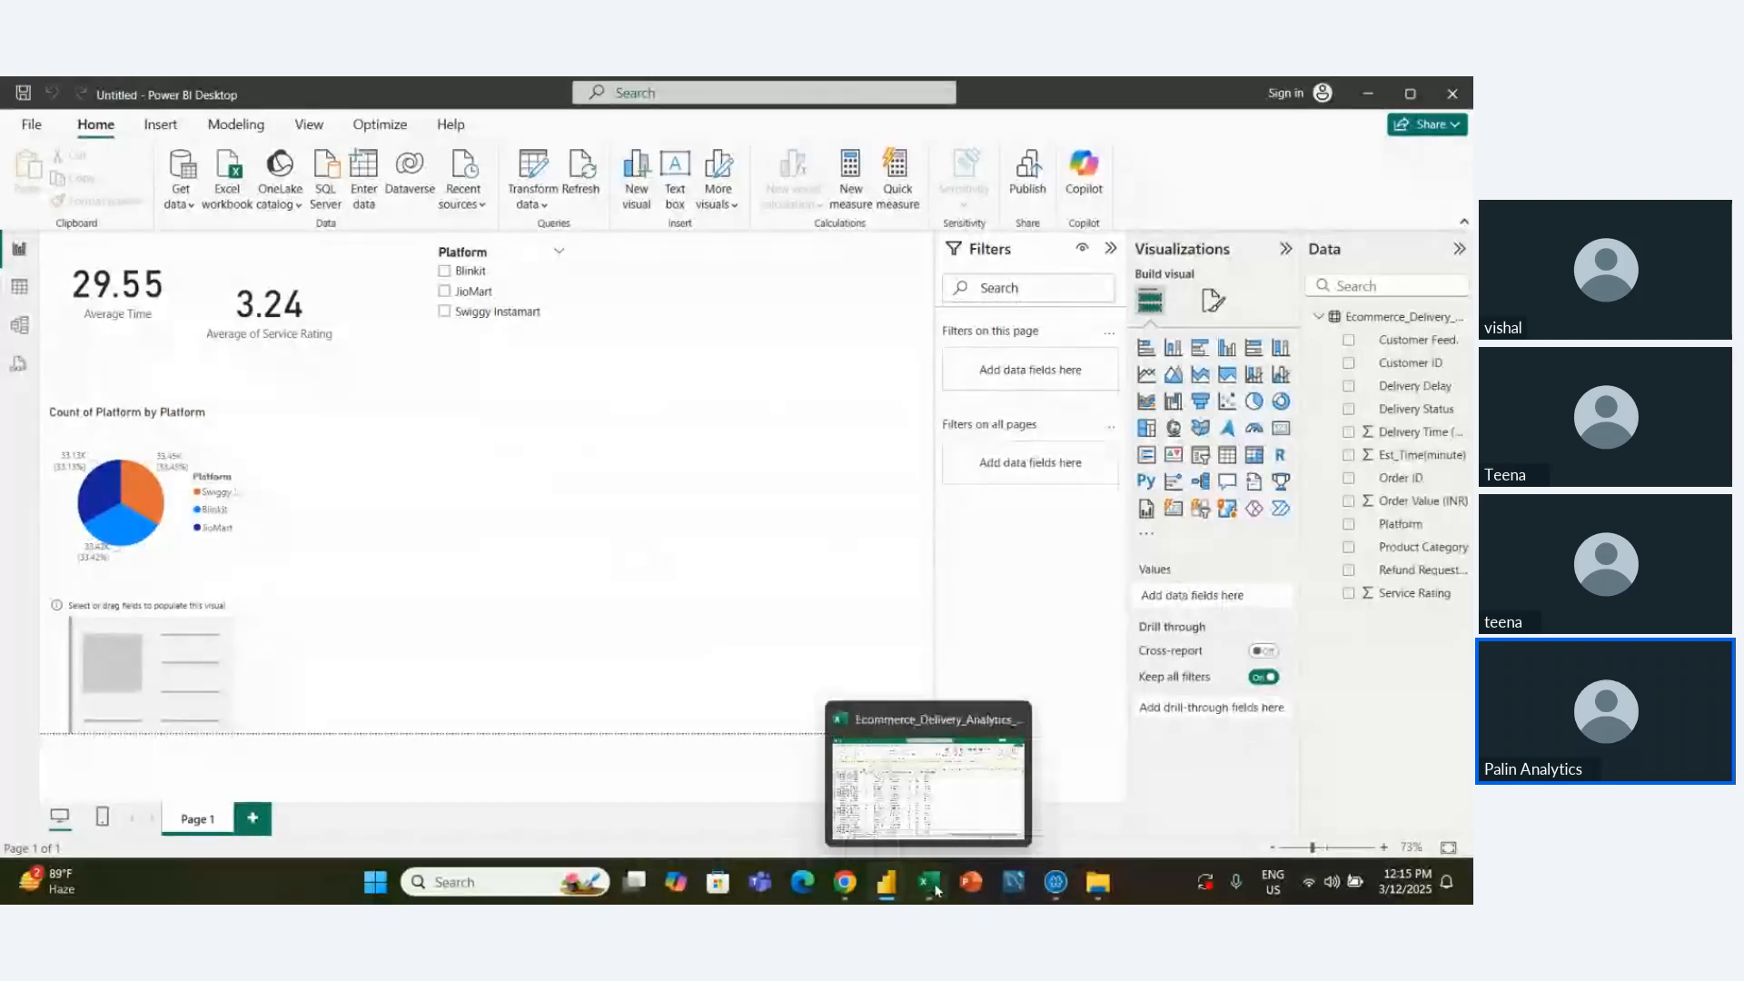
left_click(928, 800)
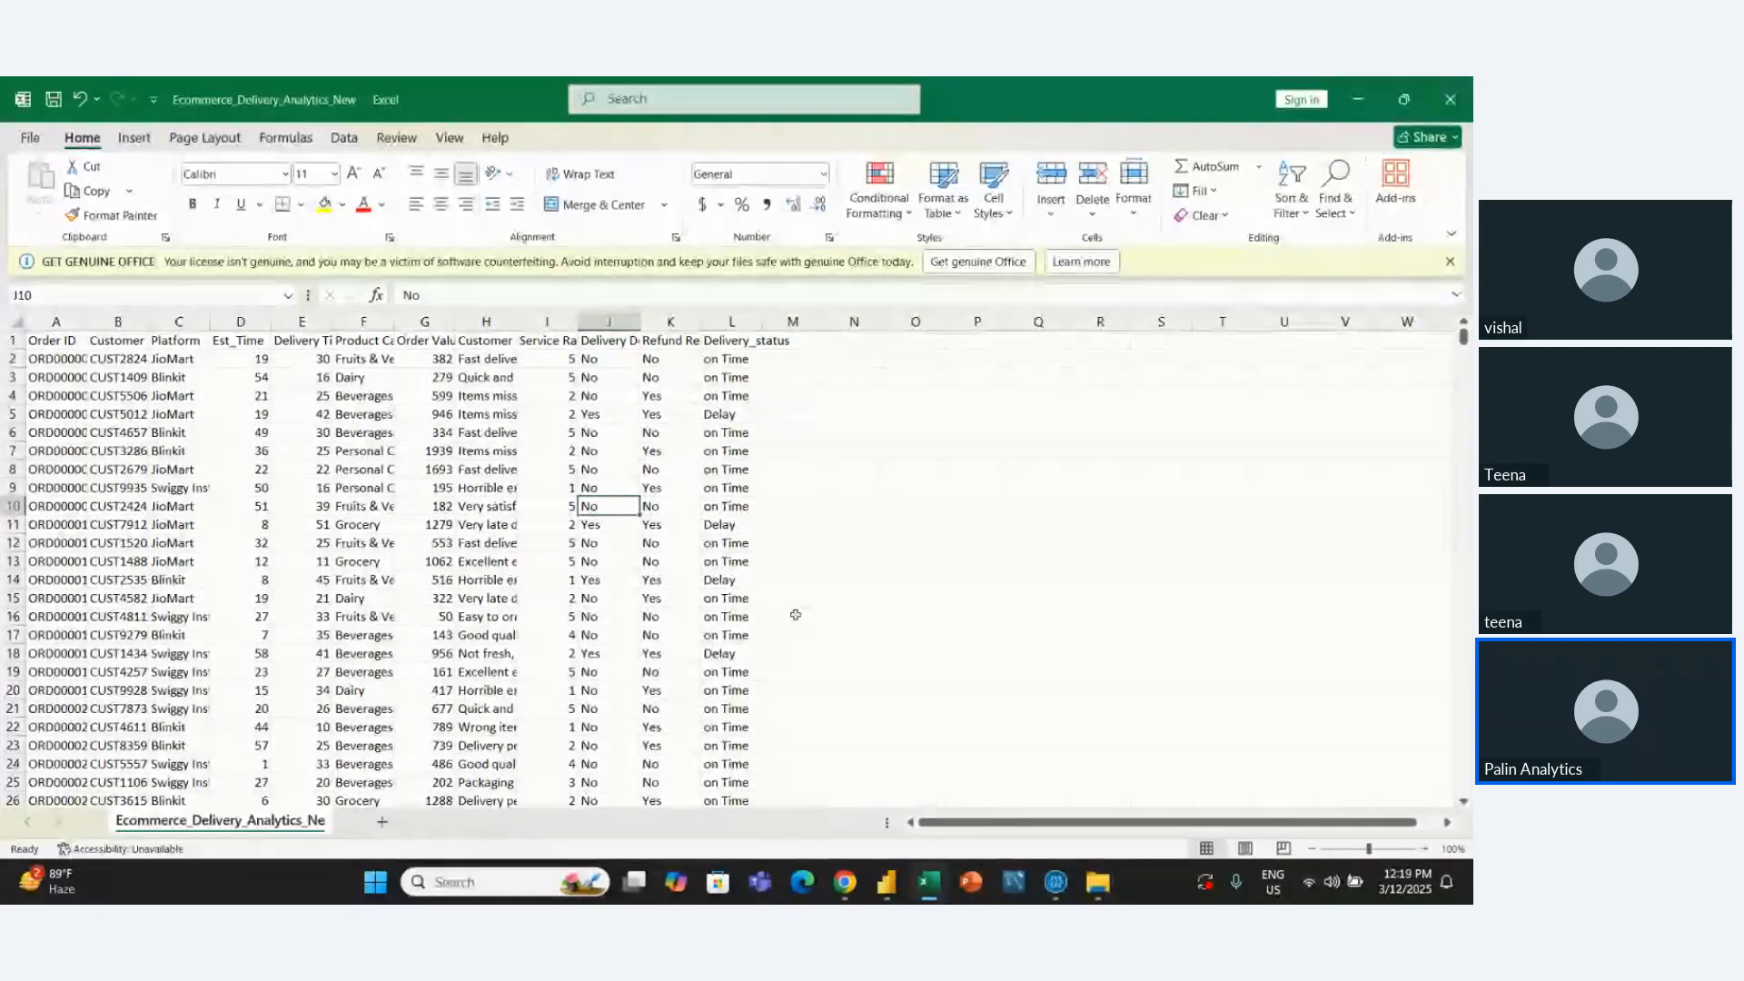
left_click(509, 321)
double_click(516, 320)
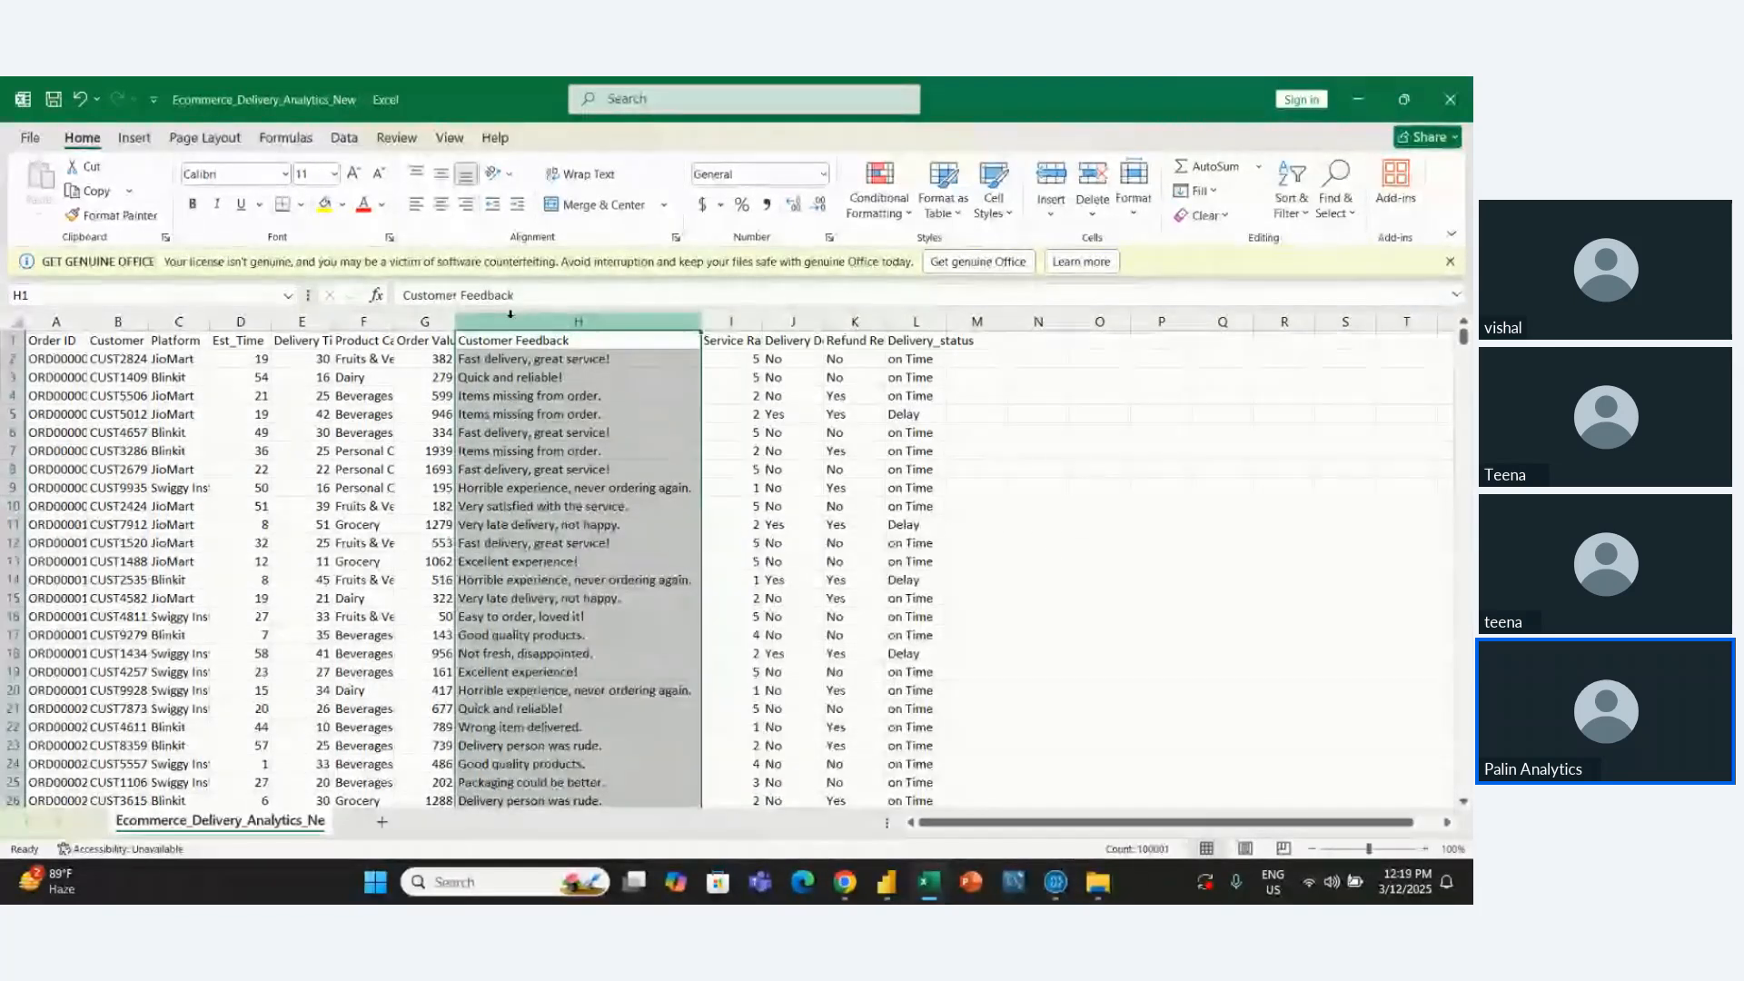
List the distinct customer feedback texts from cell N1 with the formula =UNIQUE(H2:H100001)
left_click(1023, 344)
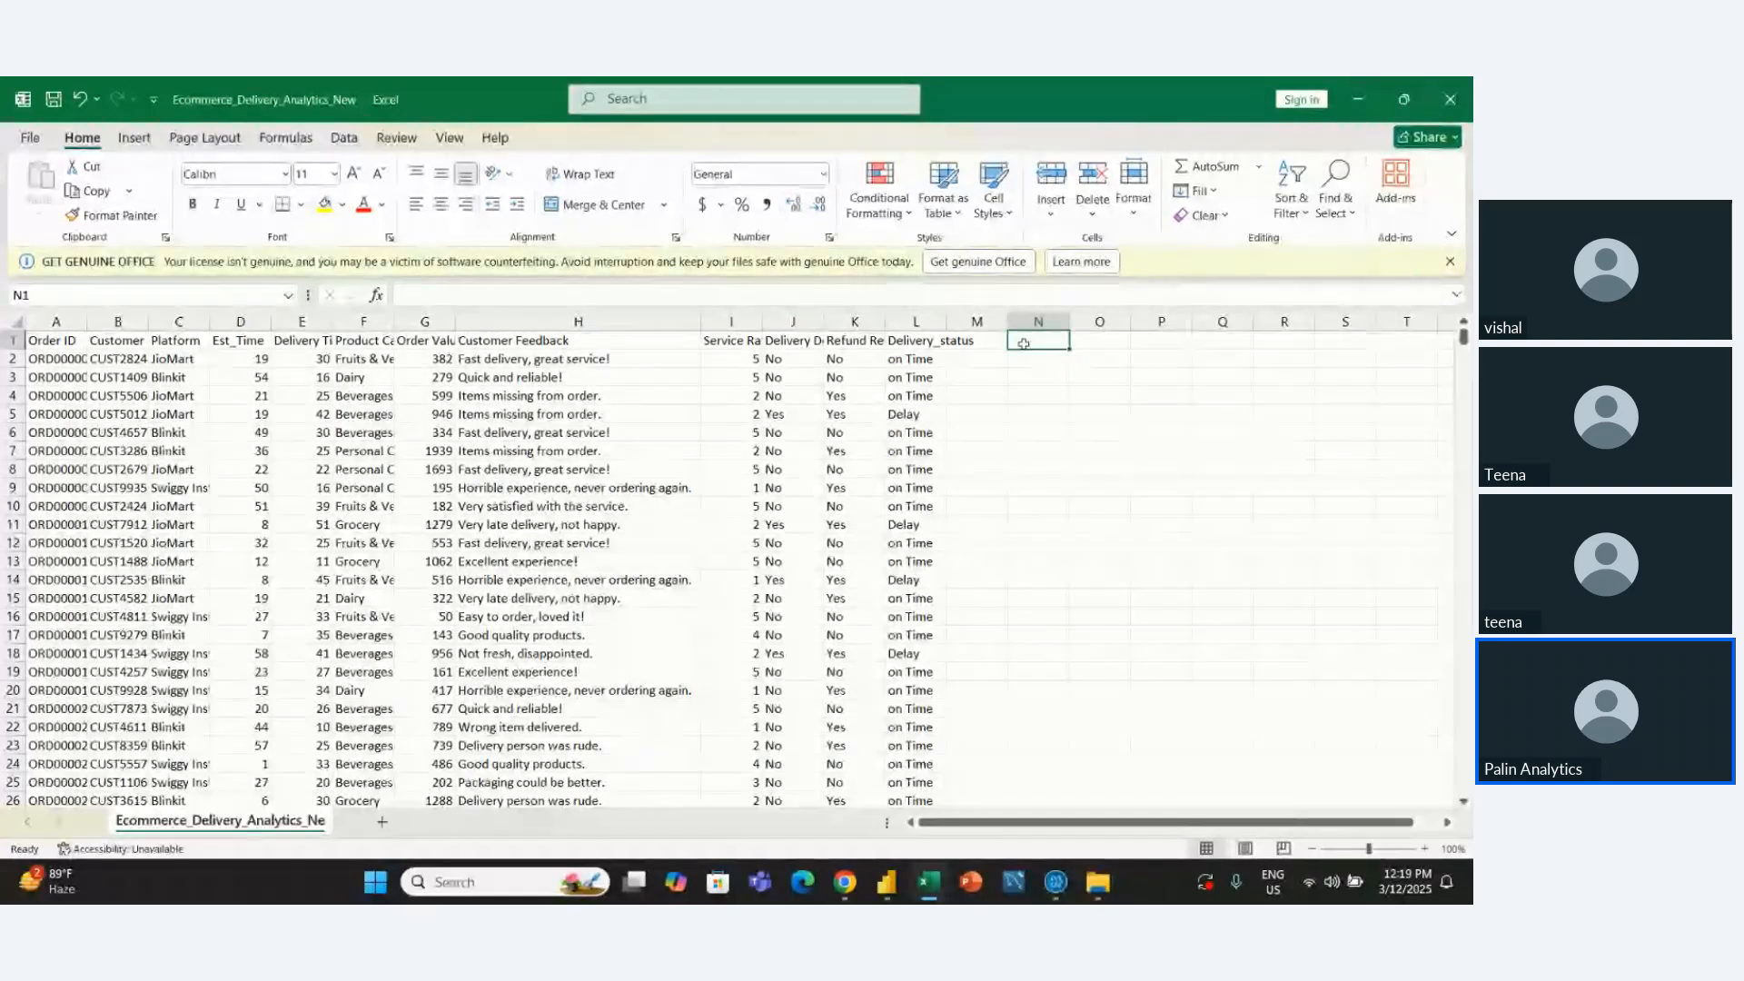
type("=")
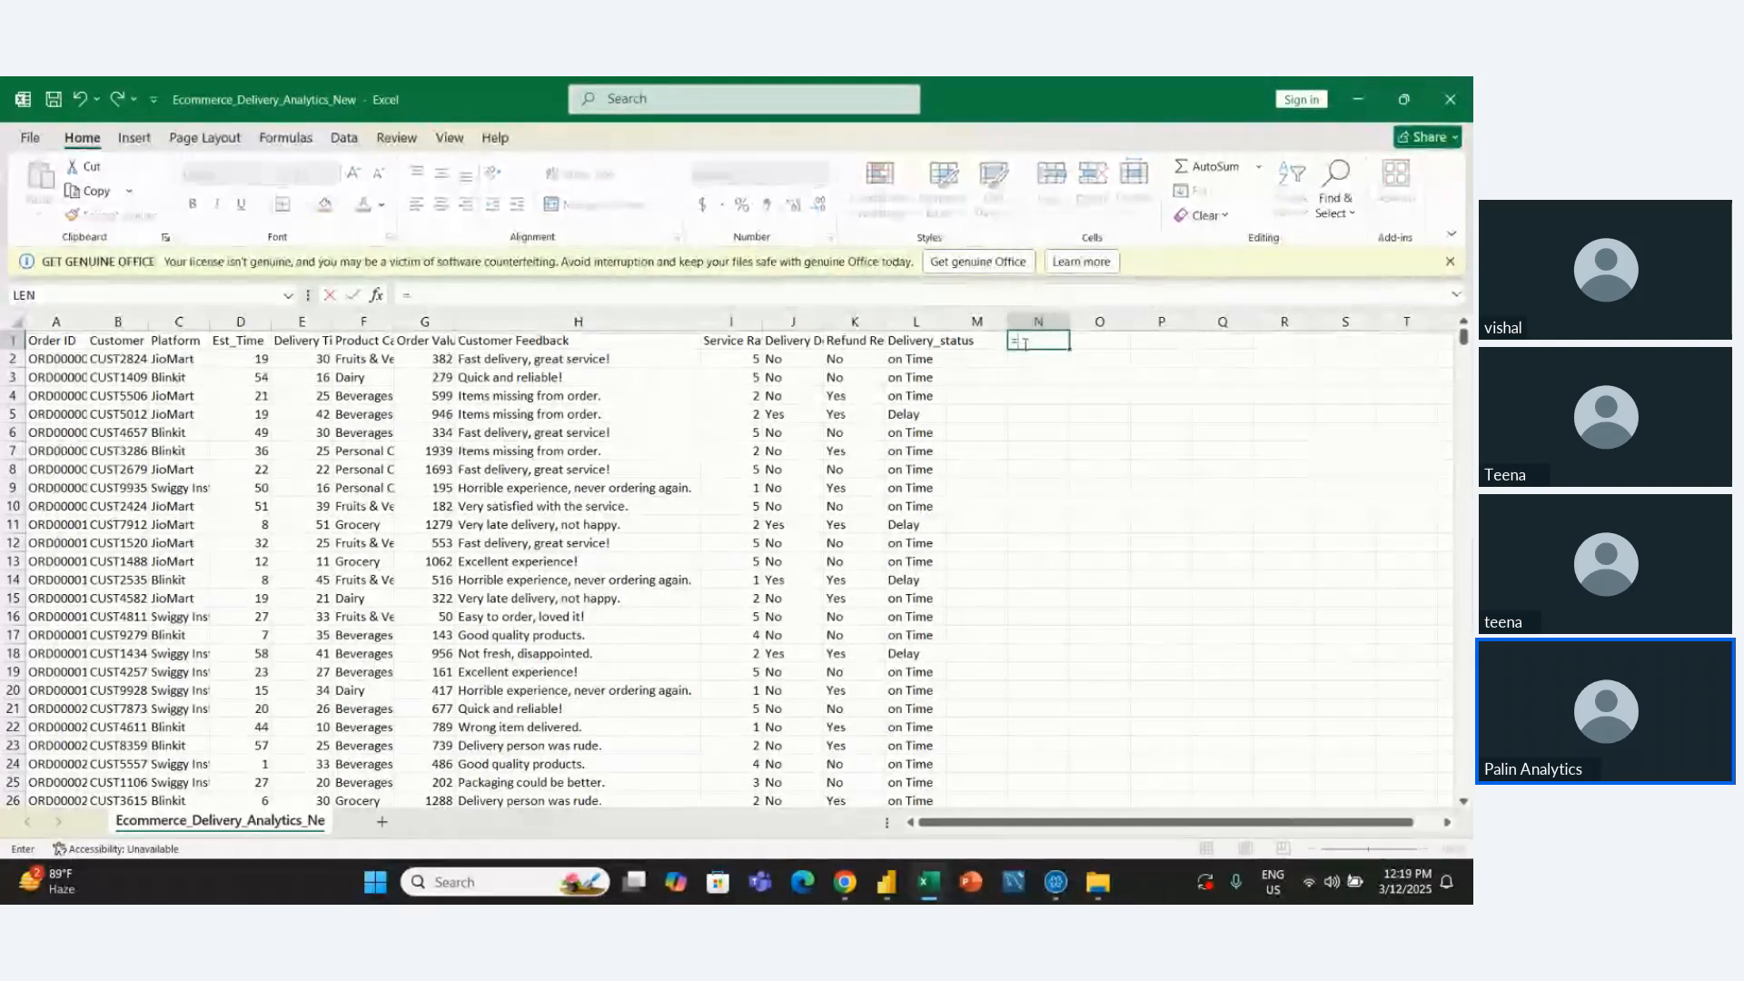
type("uni")
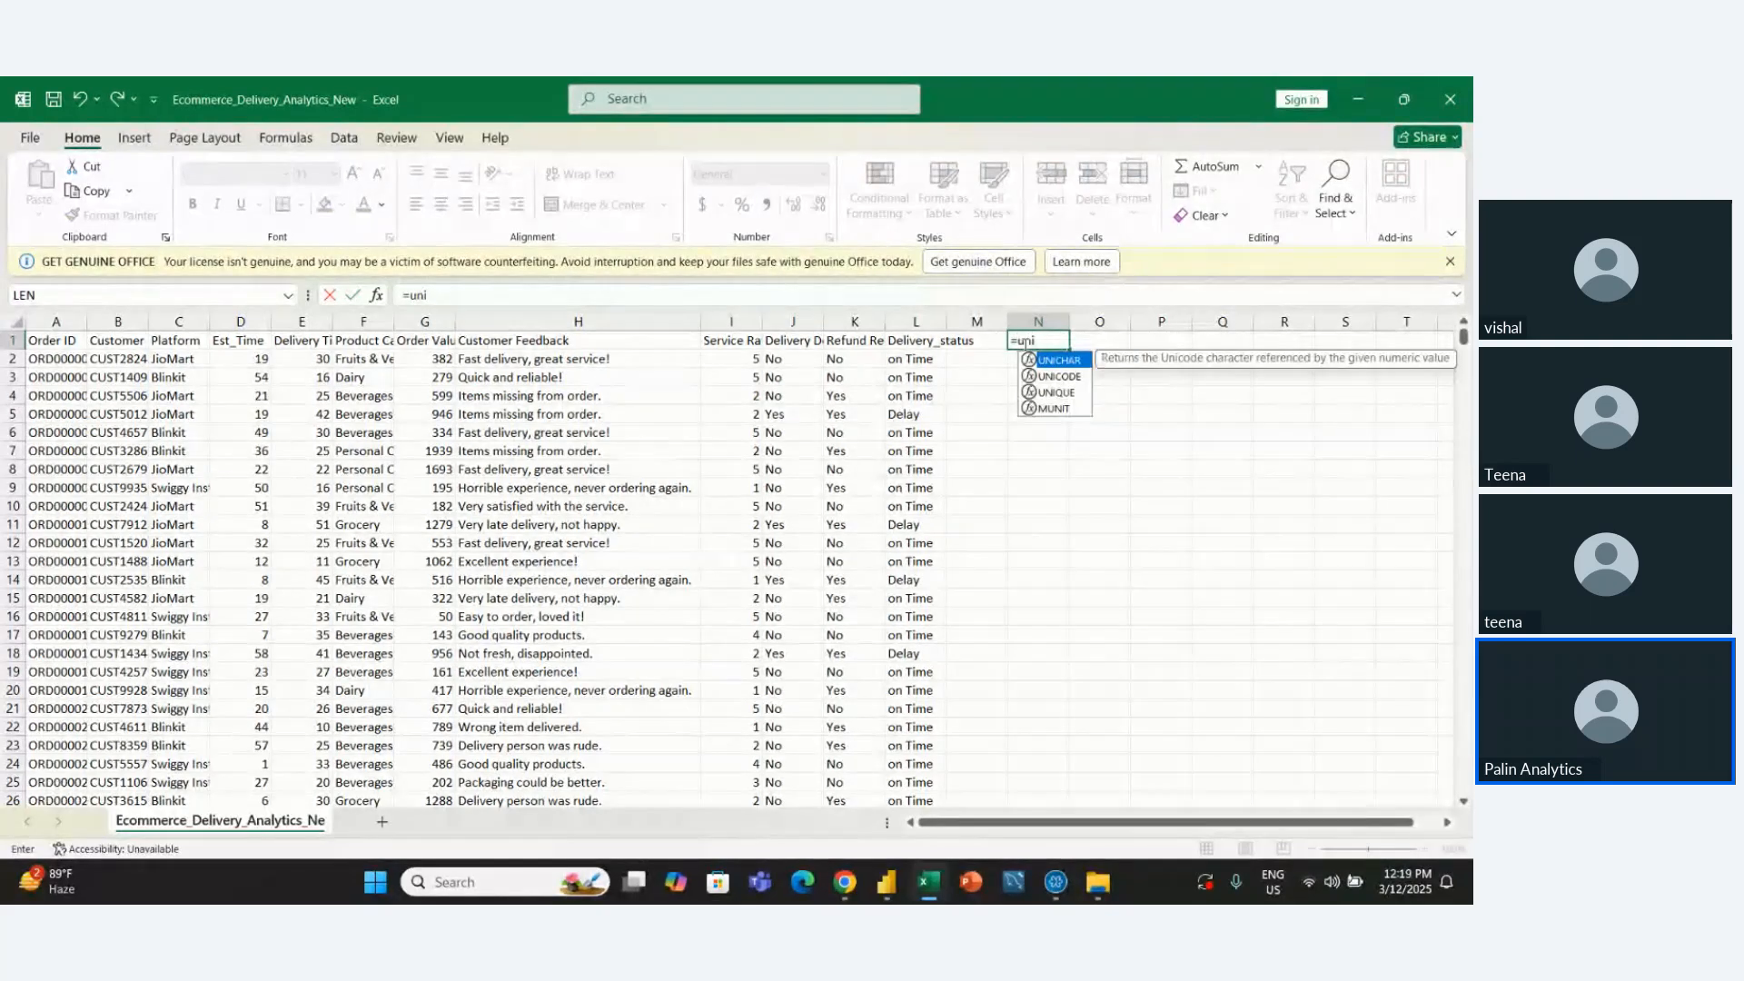
type("quw")
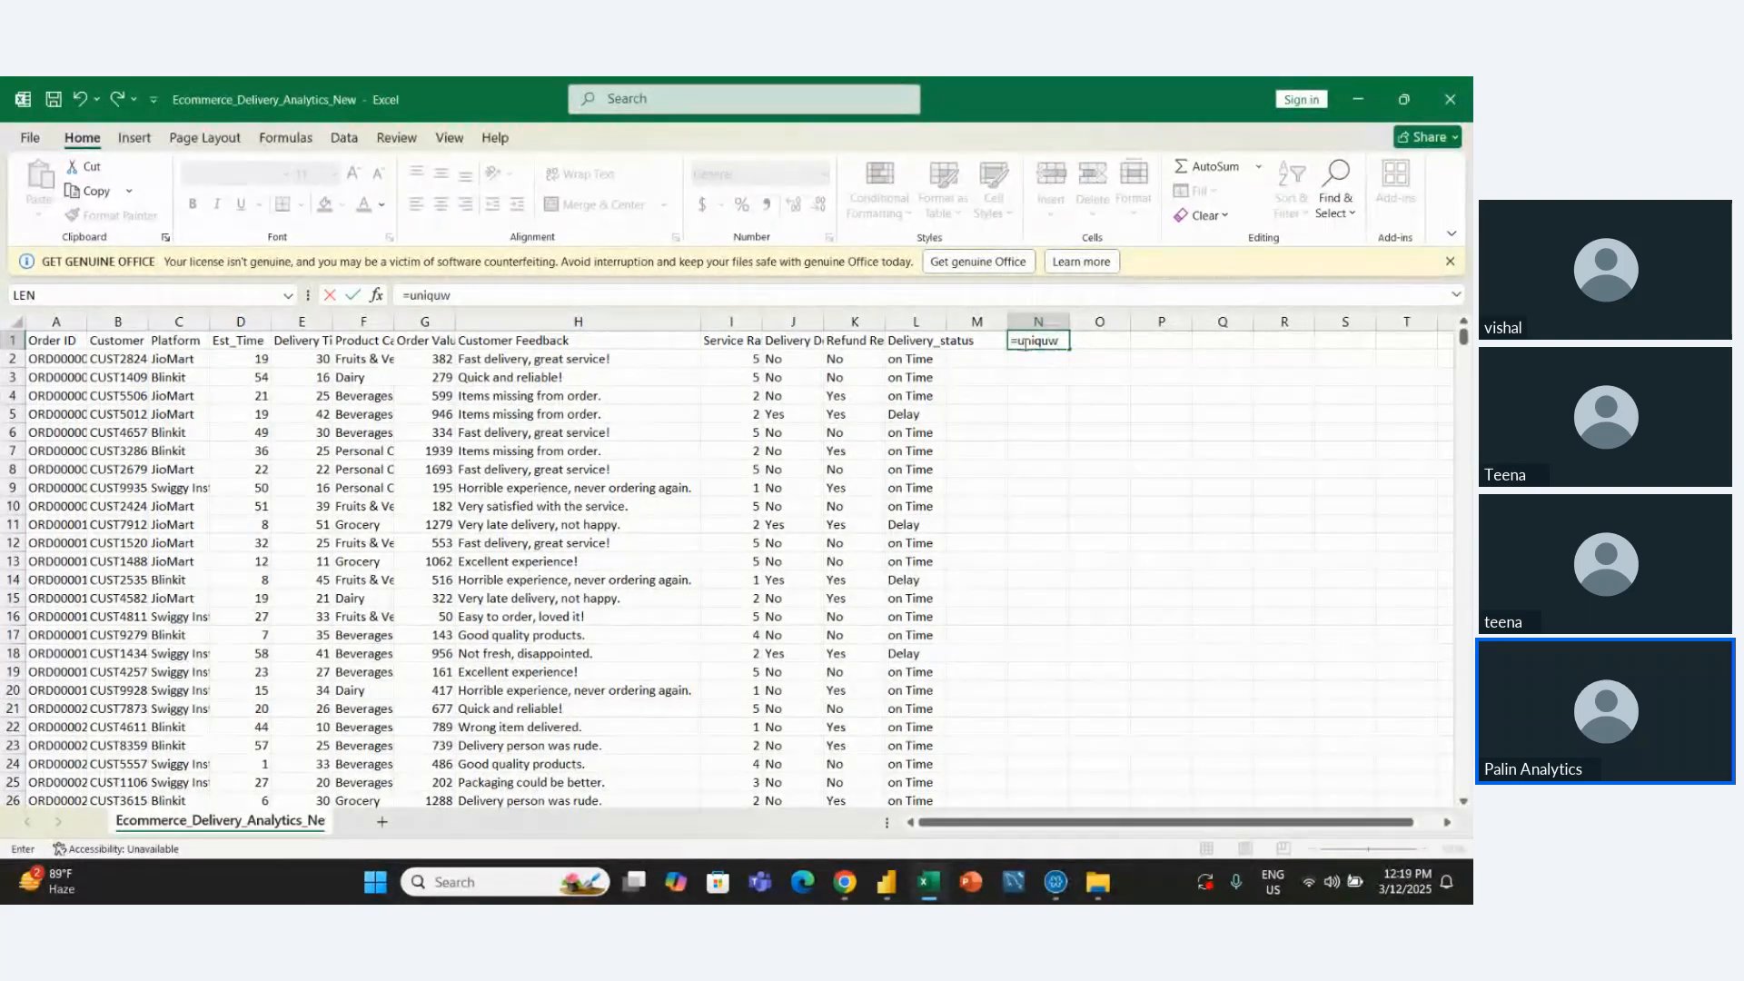
key("BackSpace")
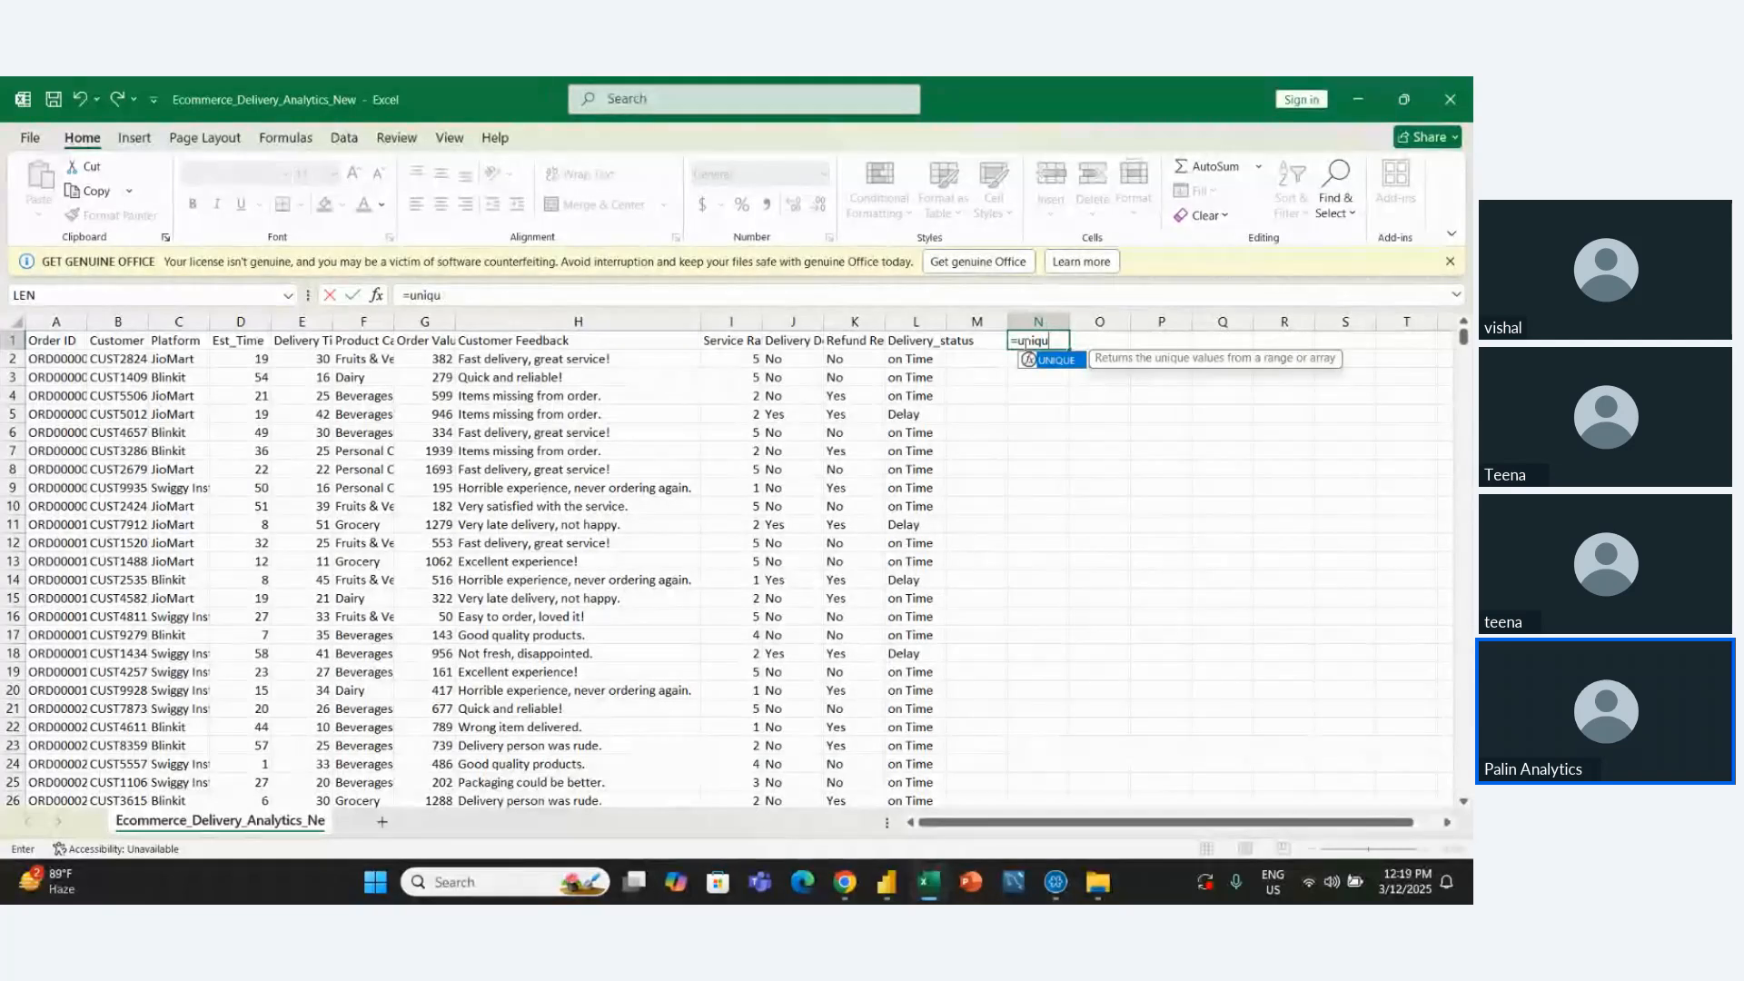
key("Tab")
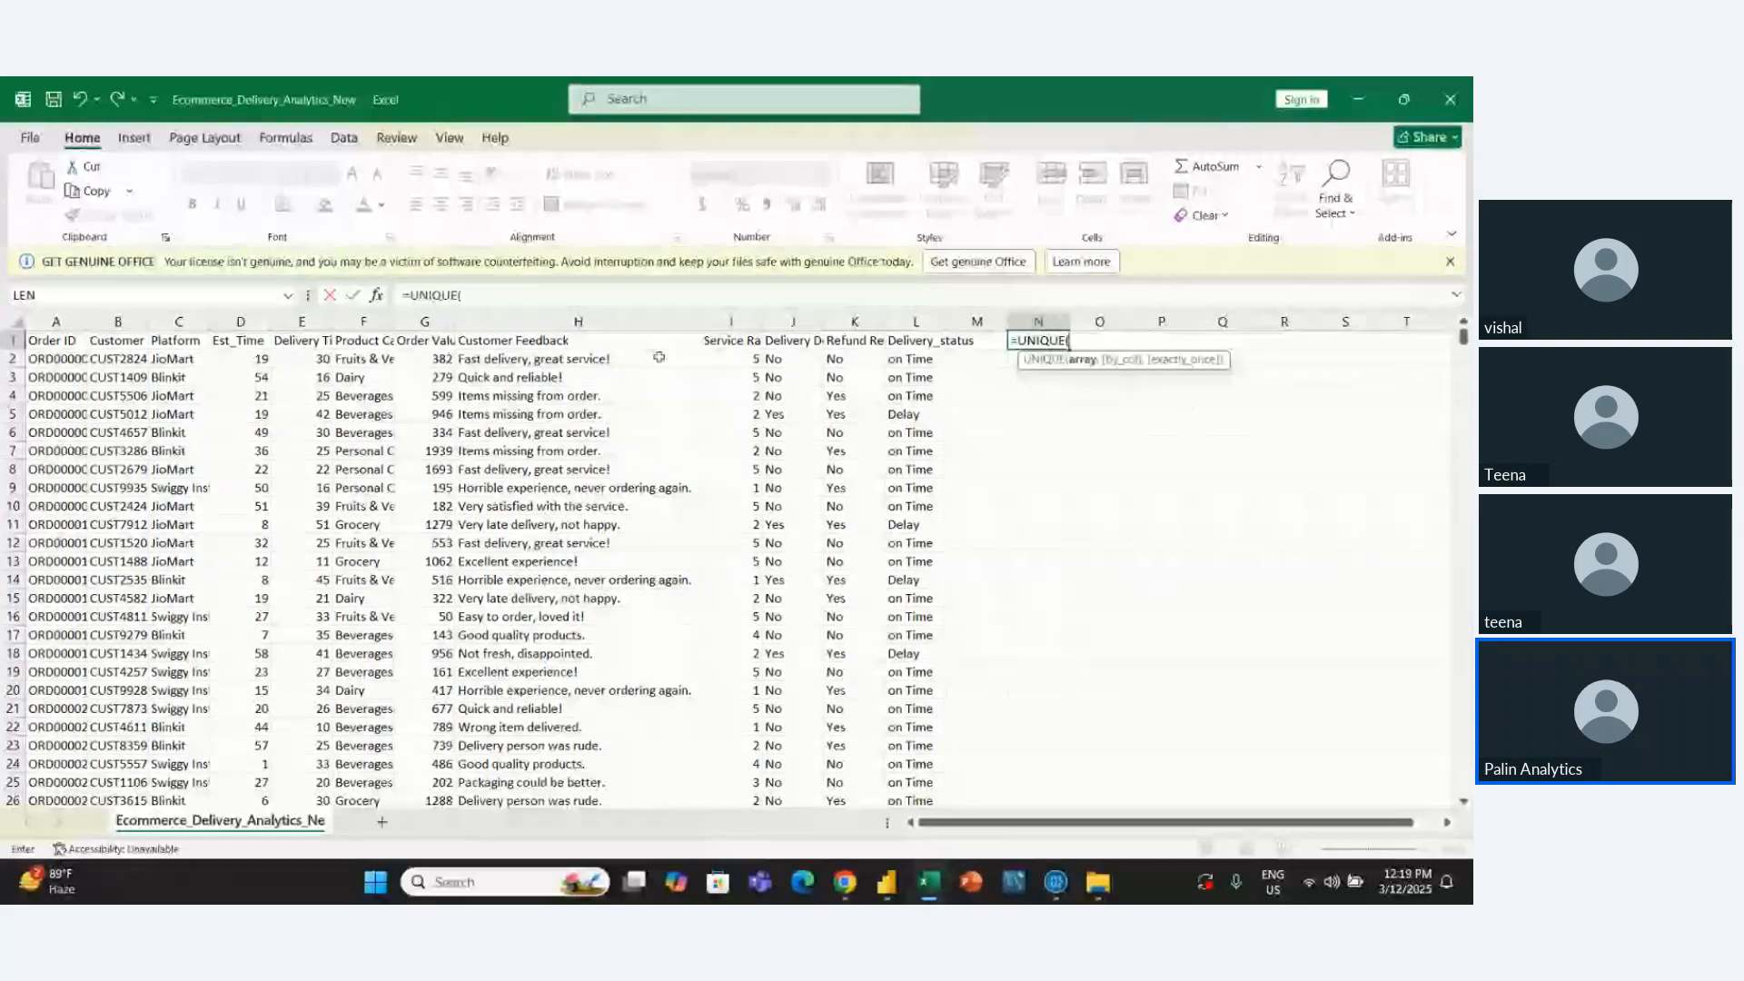
left_click(578, 360)
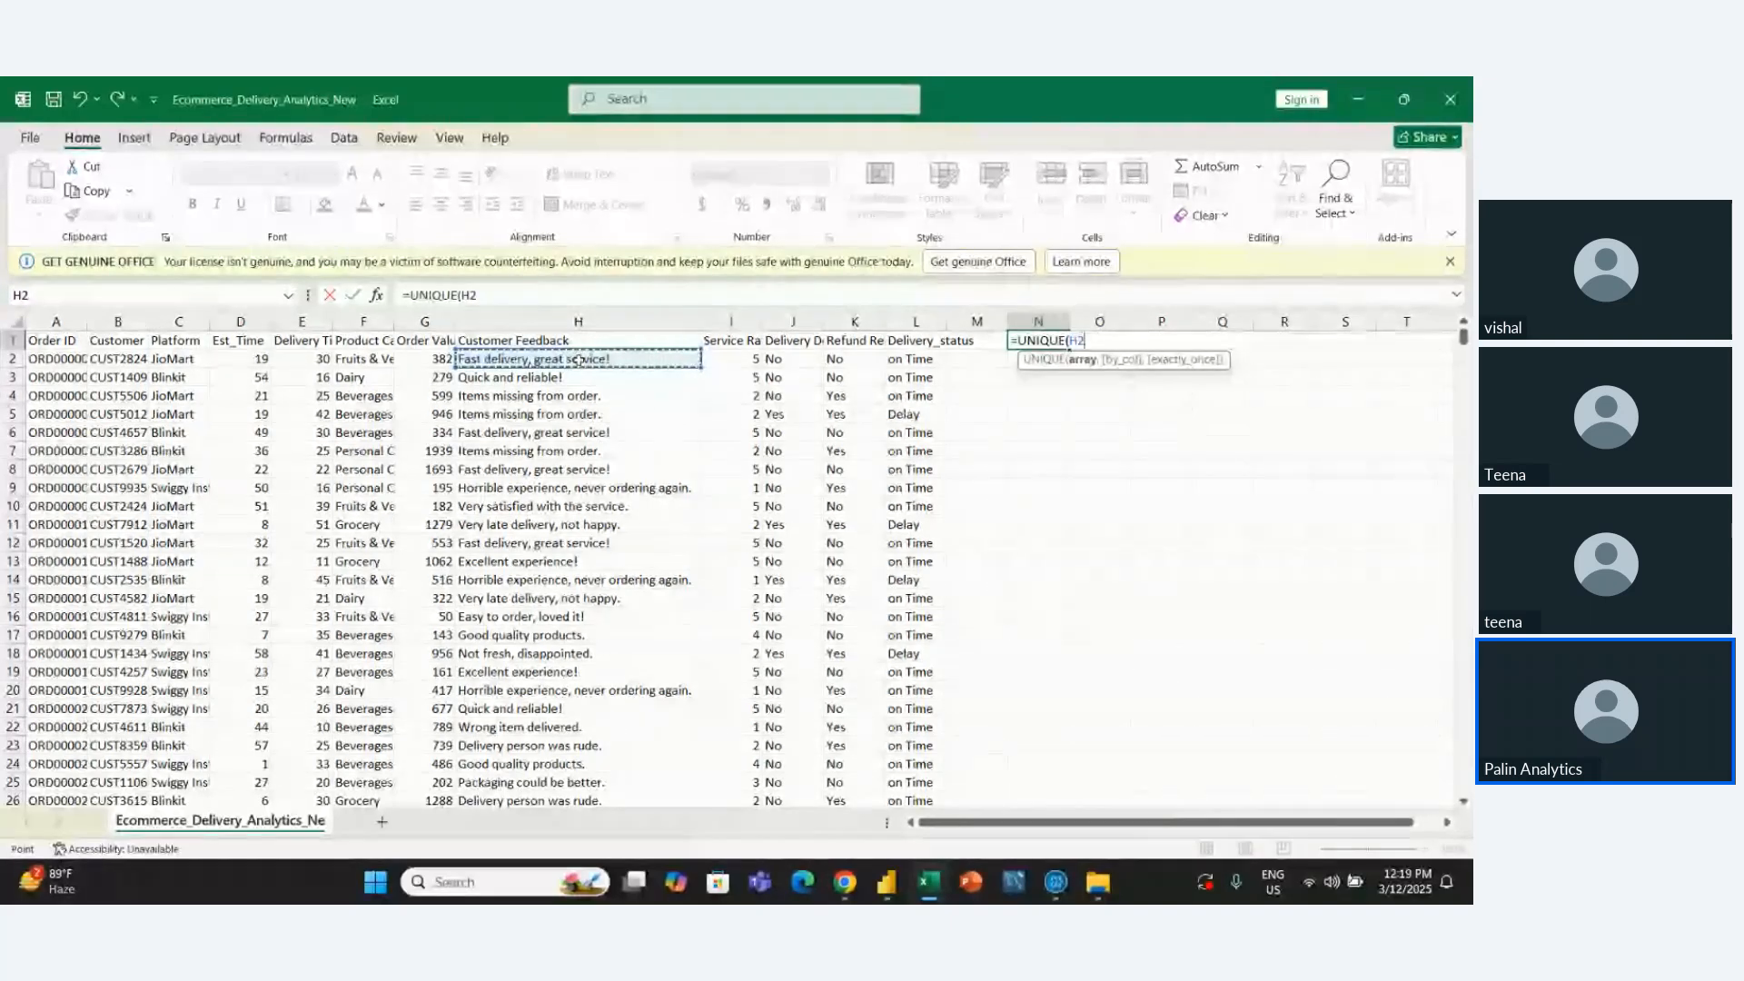
key("ctrl+shift+Down")
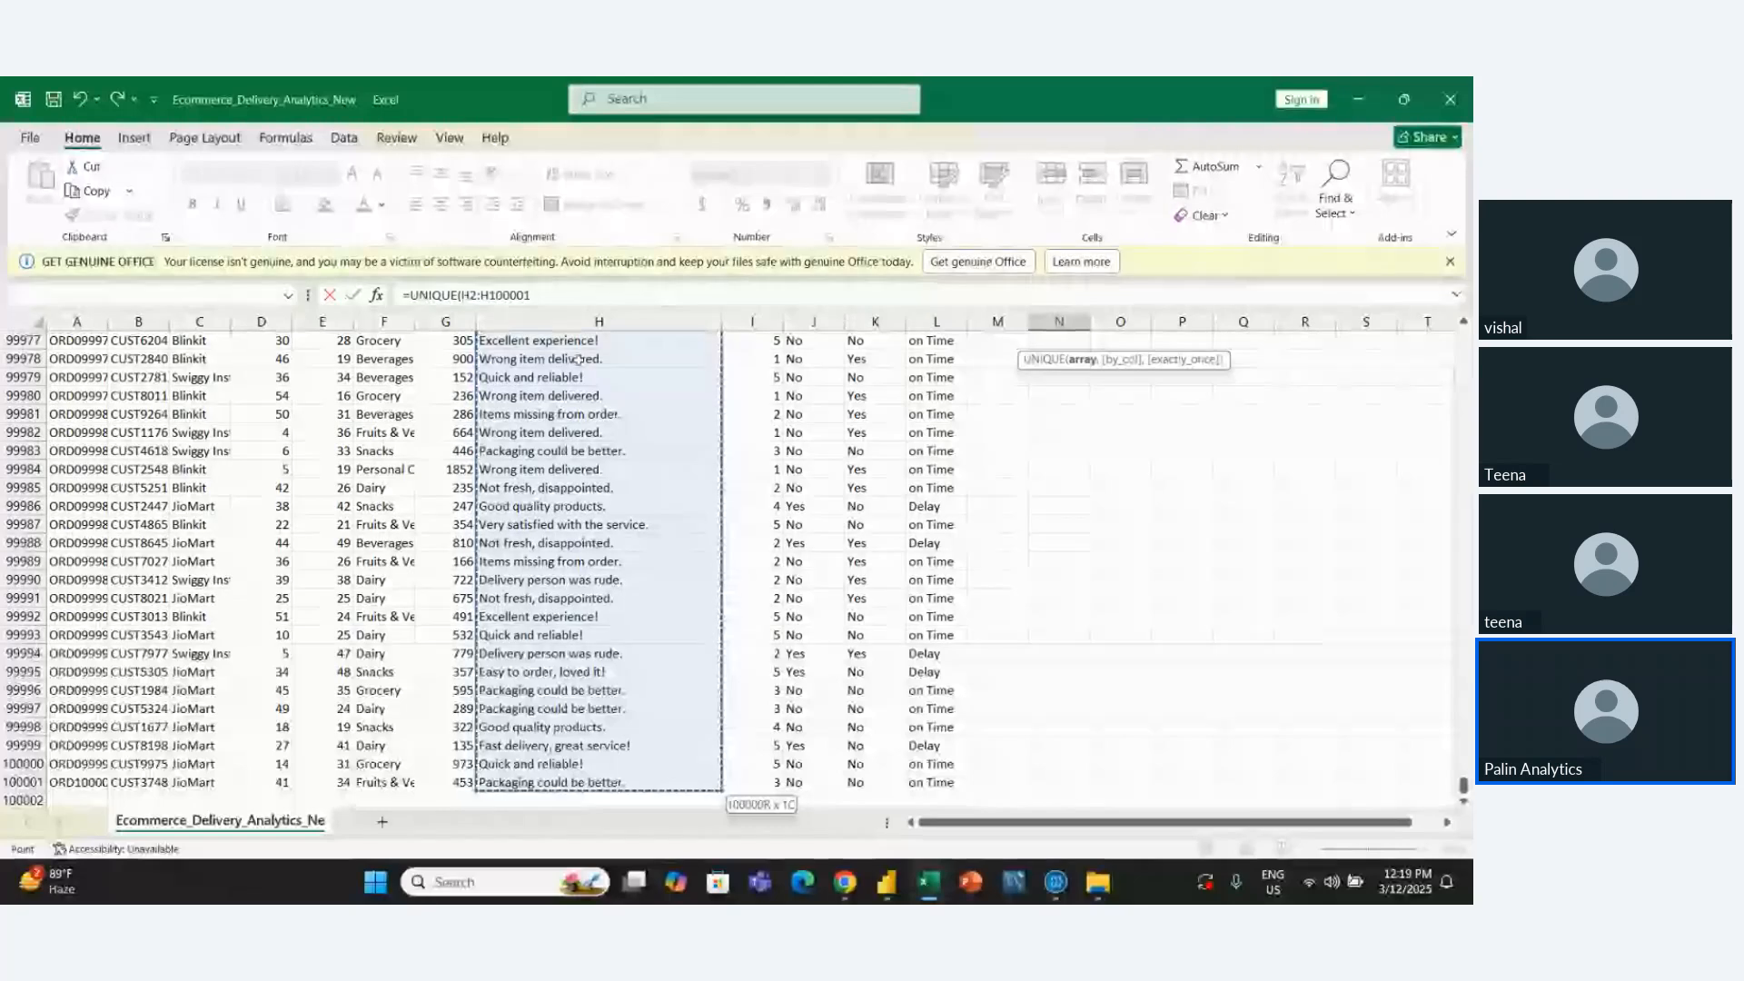
key("Return")
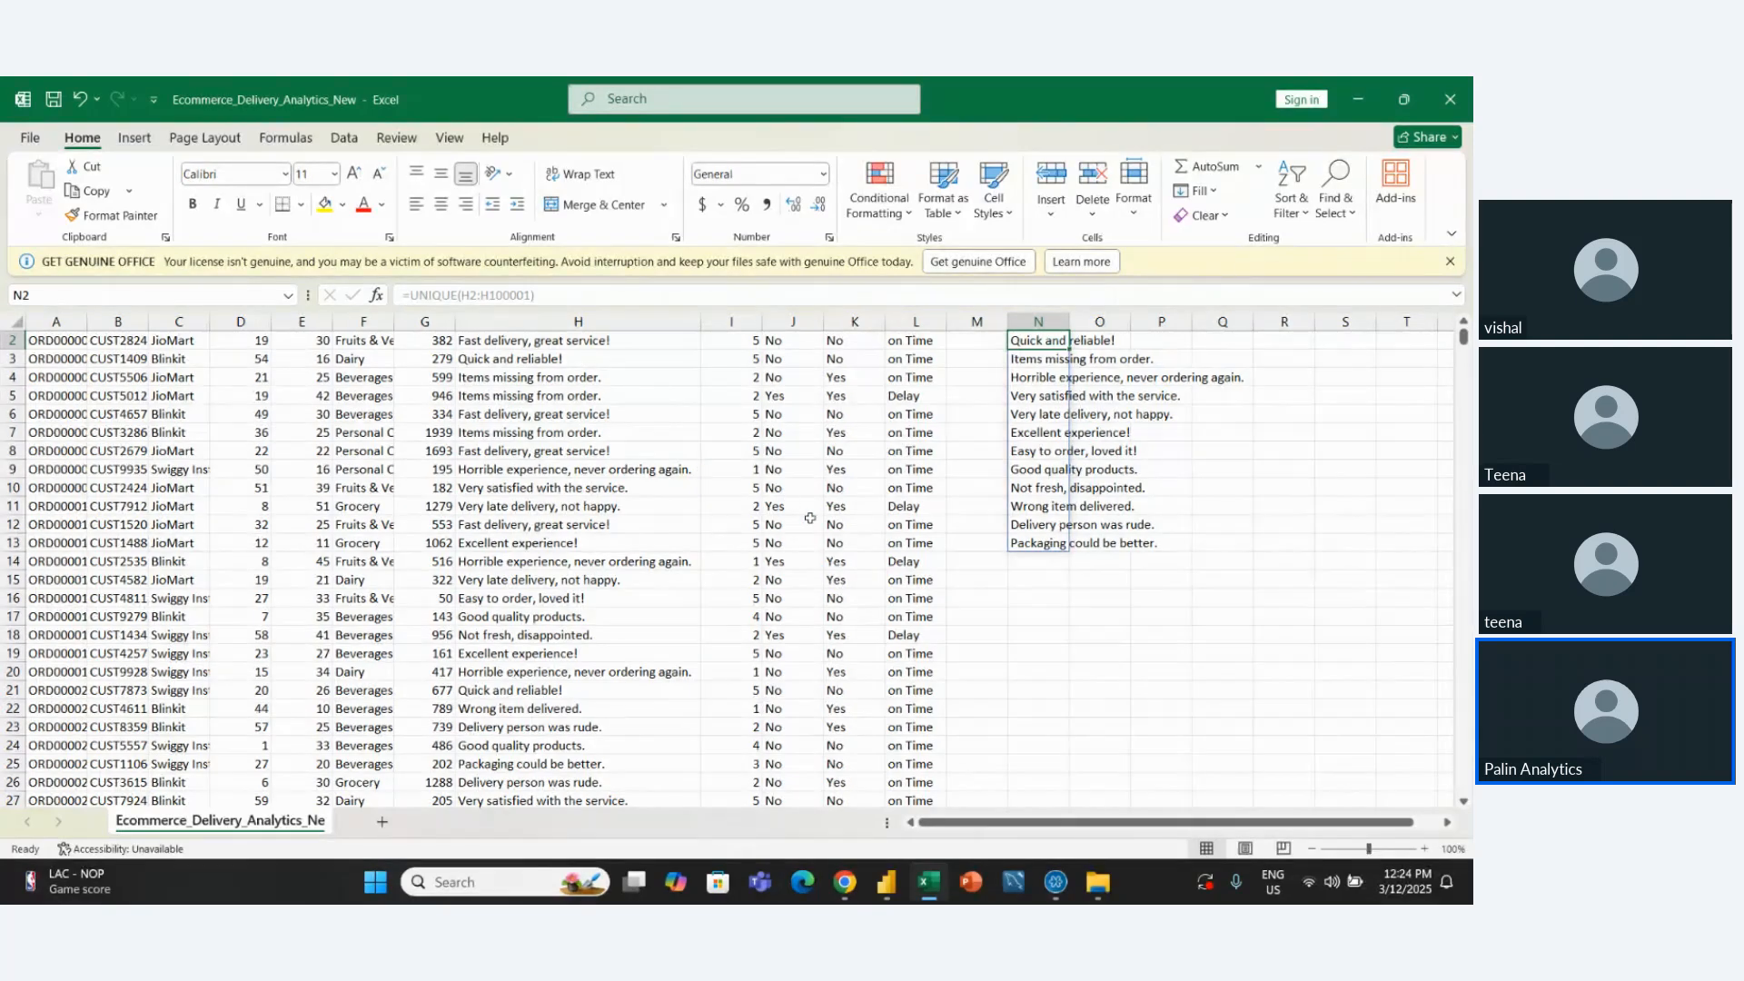
Start a UNIQUE function in cell Q2, replacing the mistakenly inserted UNICHAR function
left_click(1220, 339)
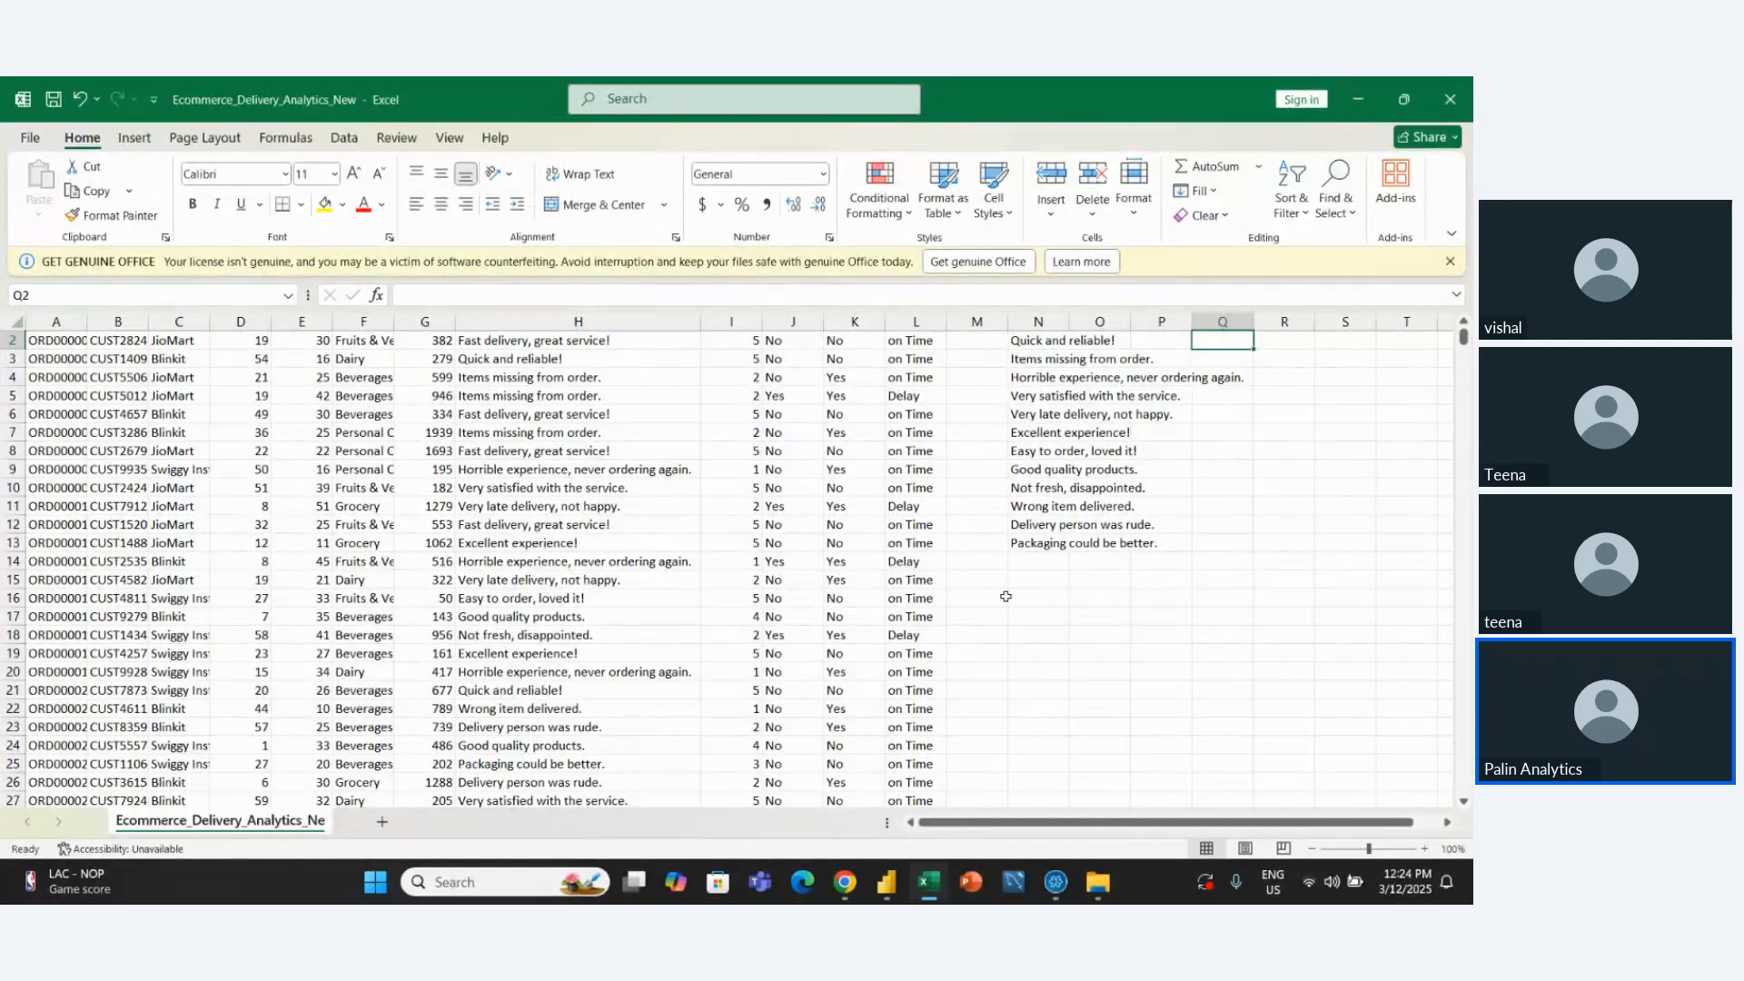
type("=uni")
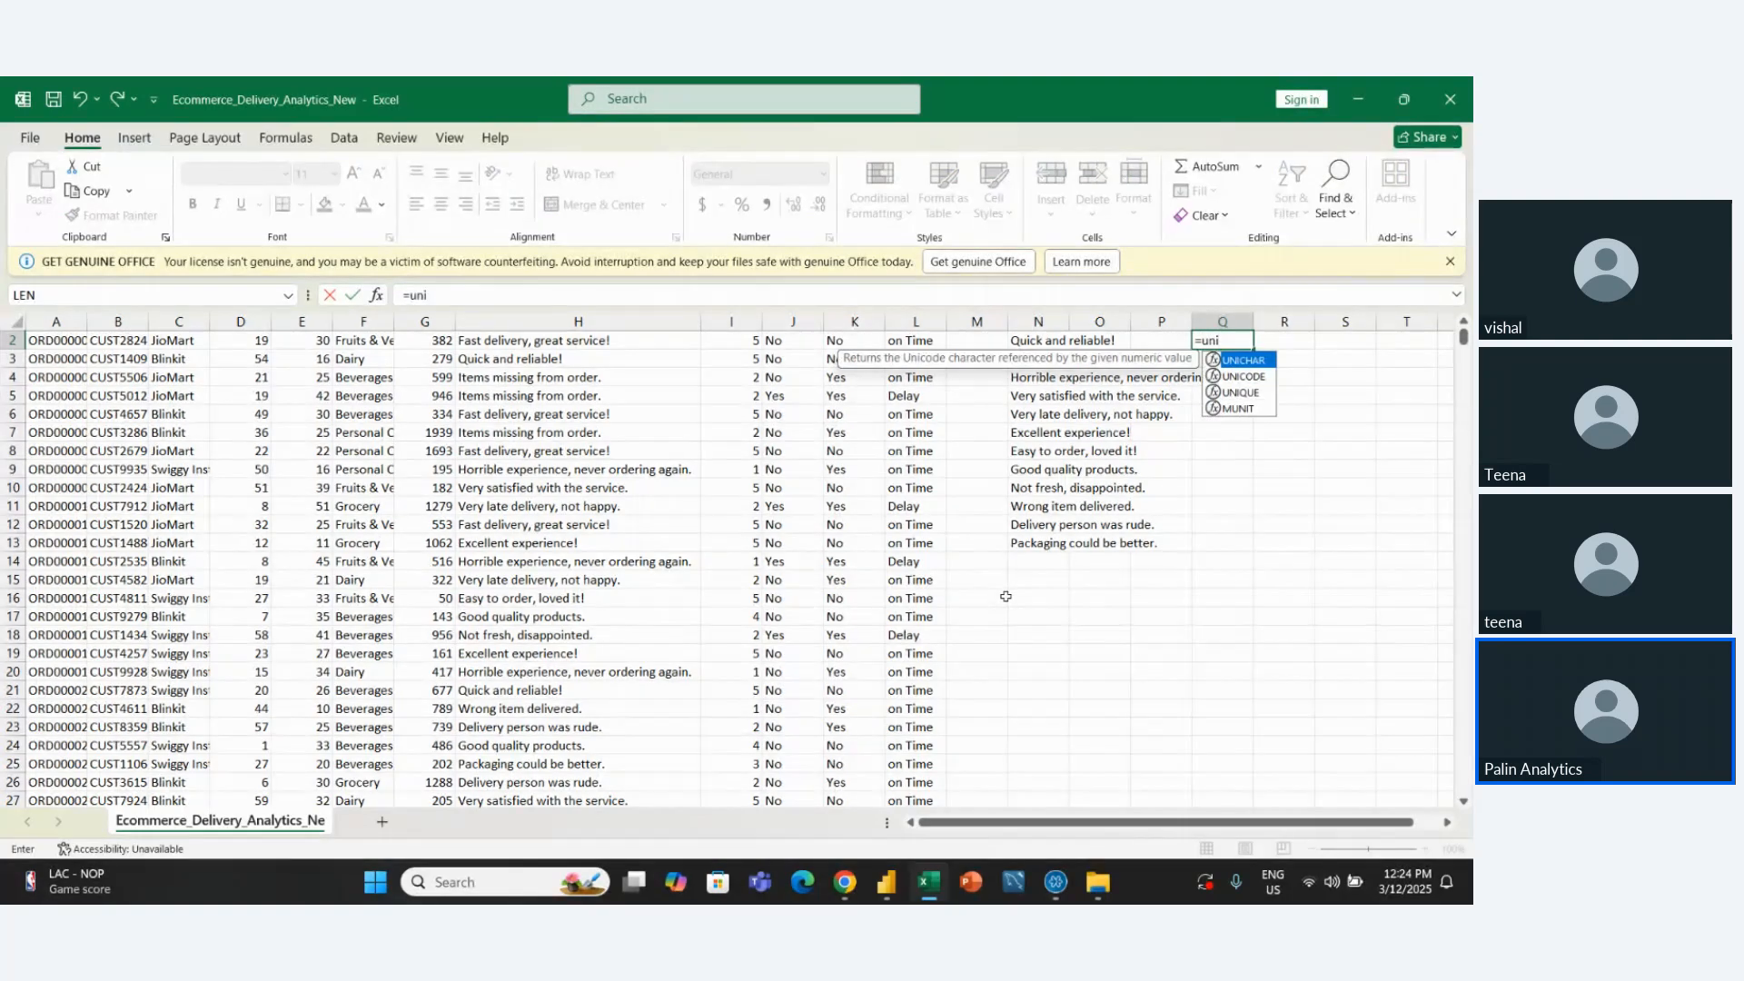
key("Tab")
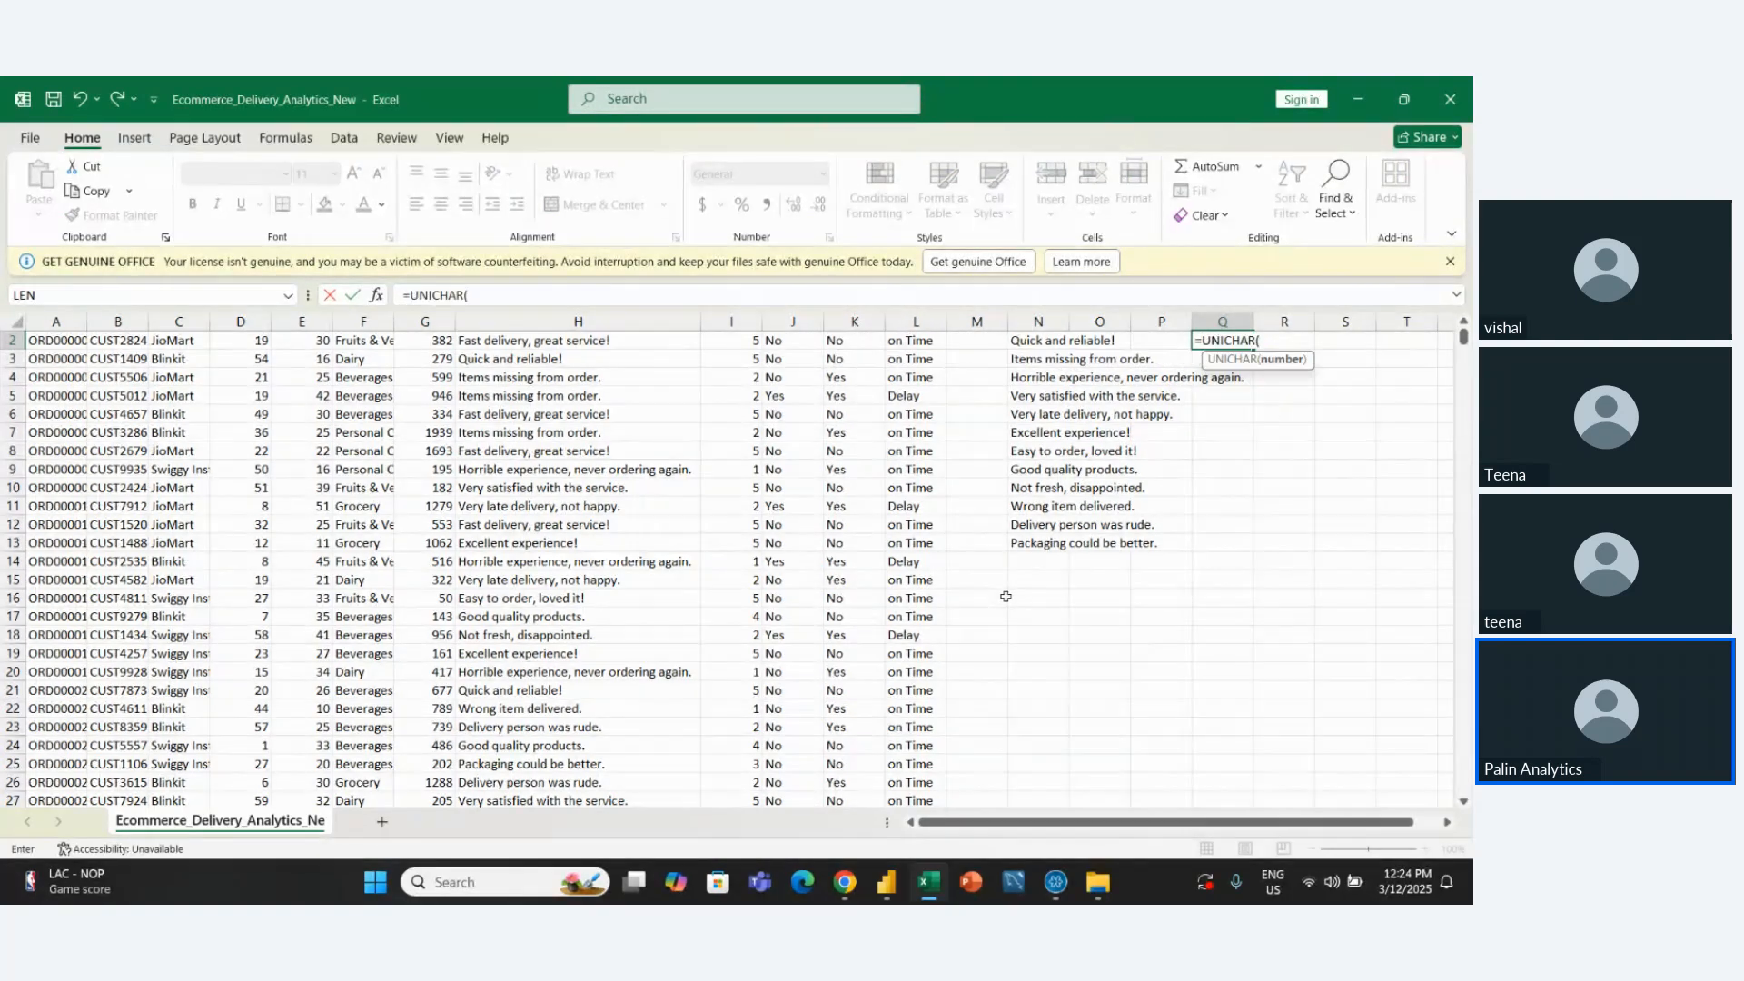
key("BackSpace")
key("BackSpace")
key("BackSpace")
key("BackSpace")
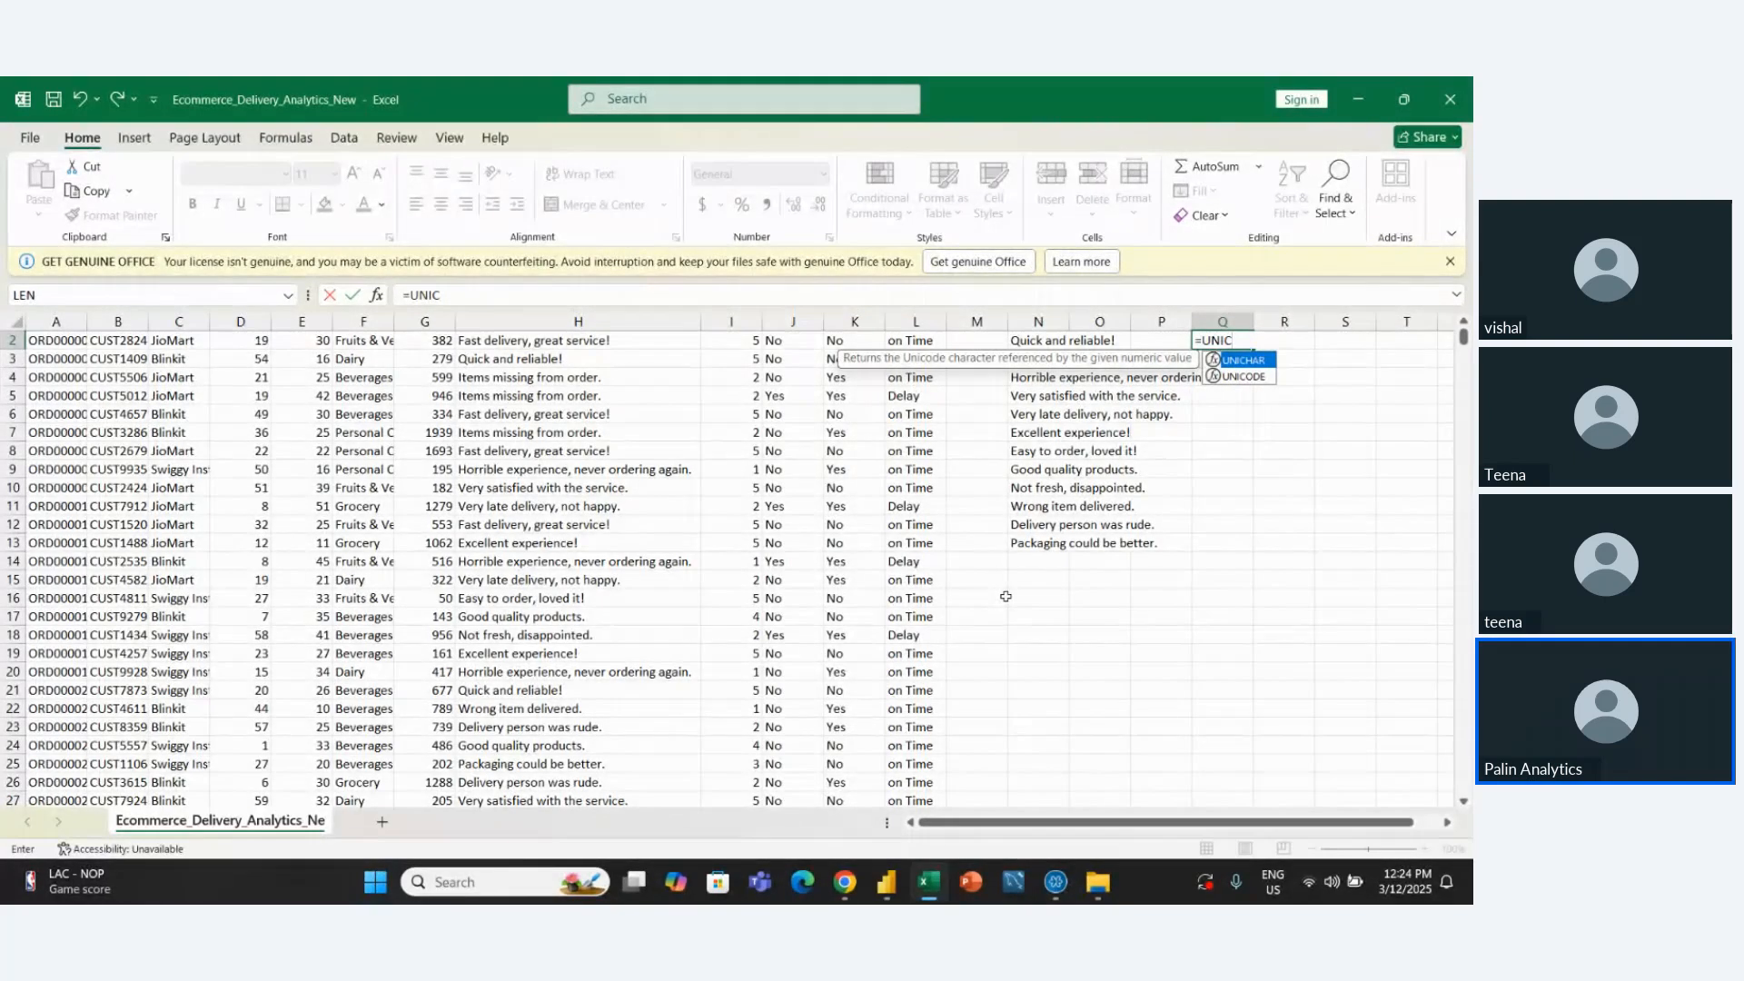
key("Down")
key("BackSpace")
key("Down")
key("Down")
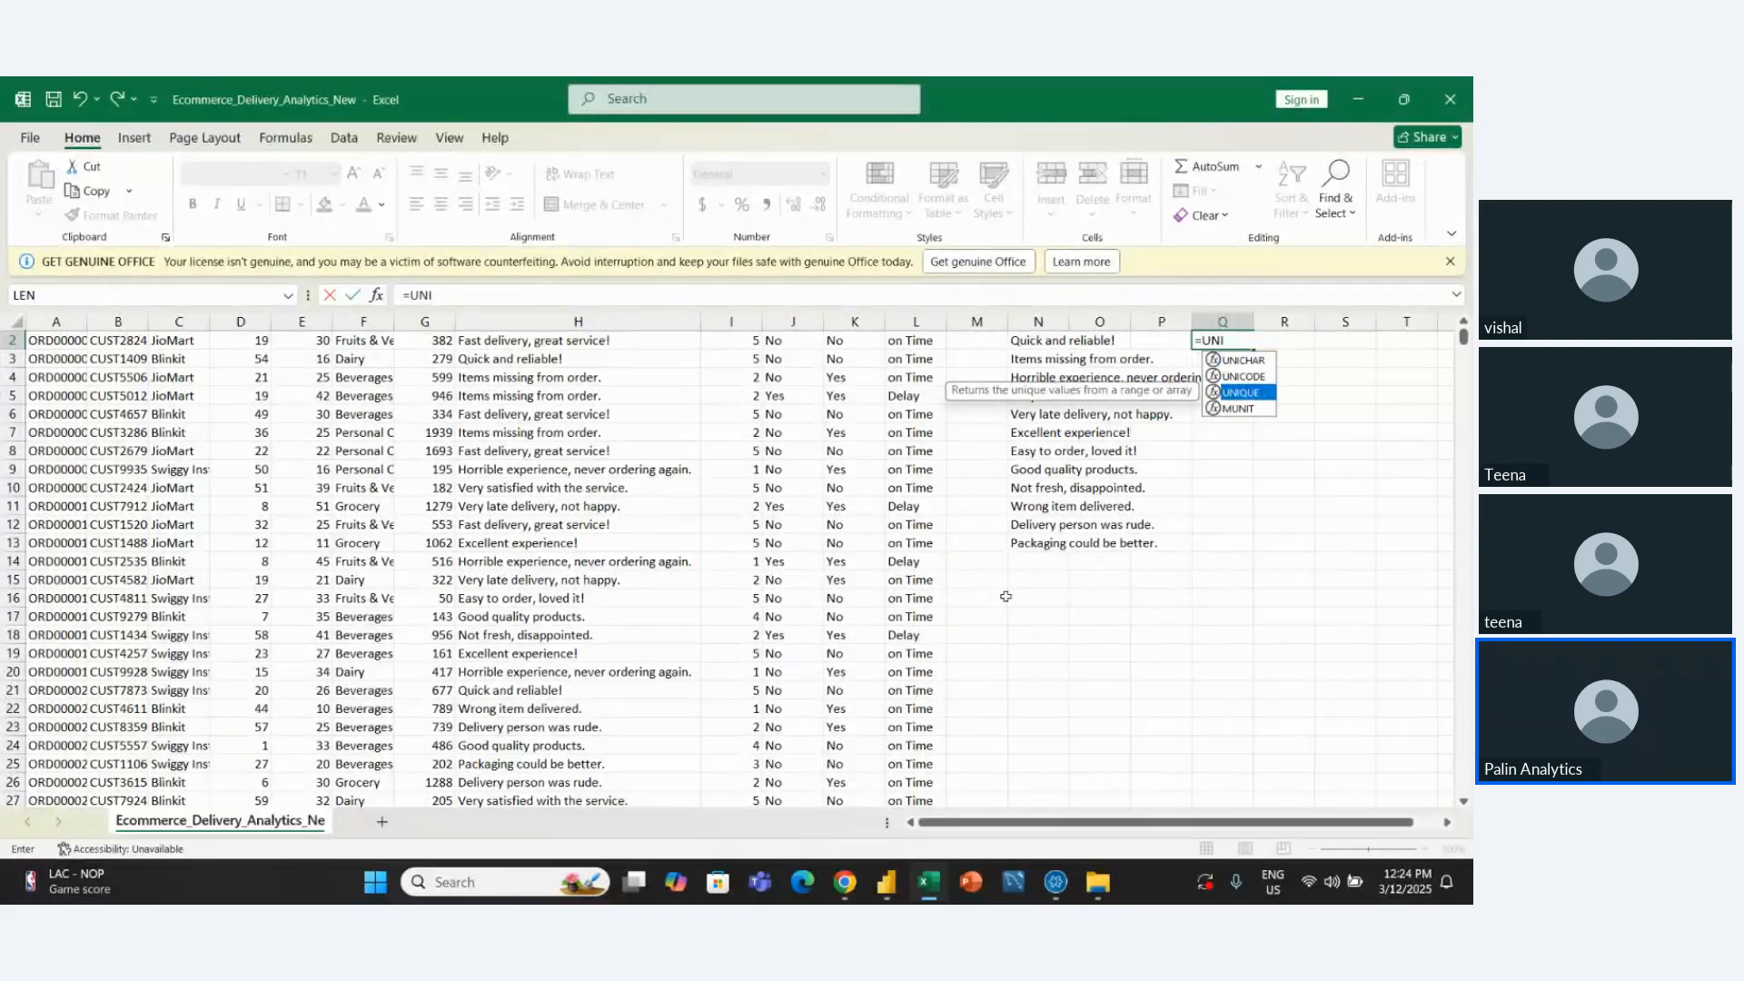
key("Tab")
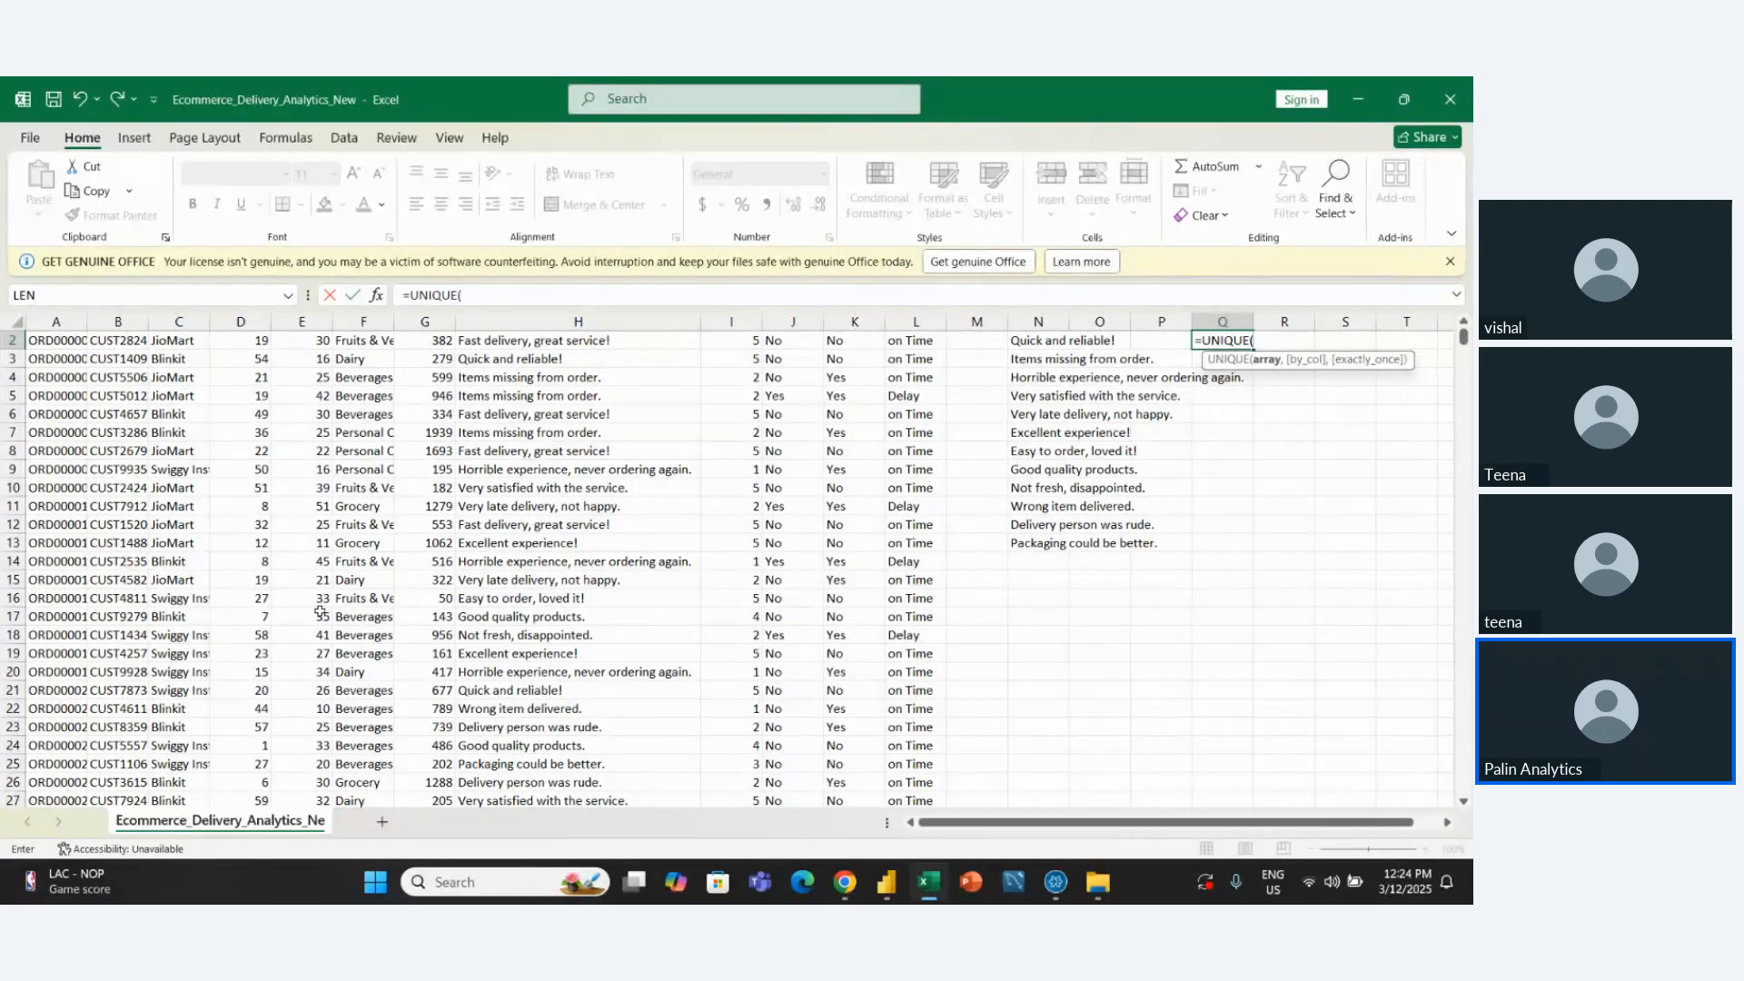
Complete the UNIQUE formula in Q2 with the product category range F2:F100001 and enter it
left_click(364, 340)
scroll(364, 340, "up", 1)
left_click(363, 339)
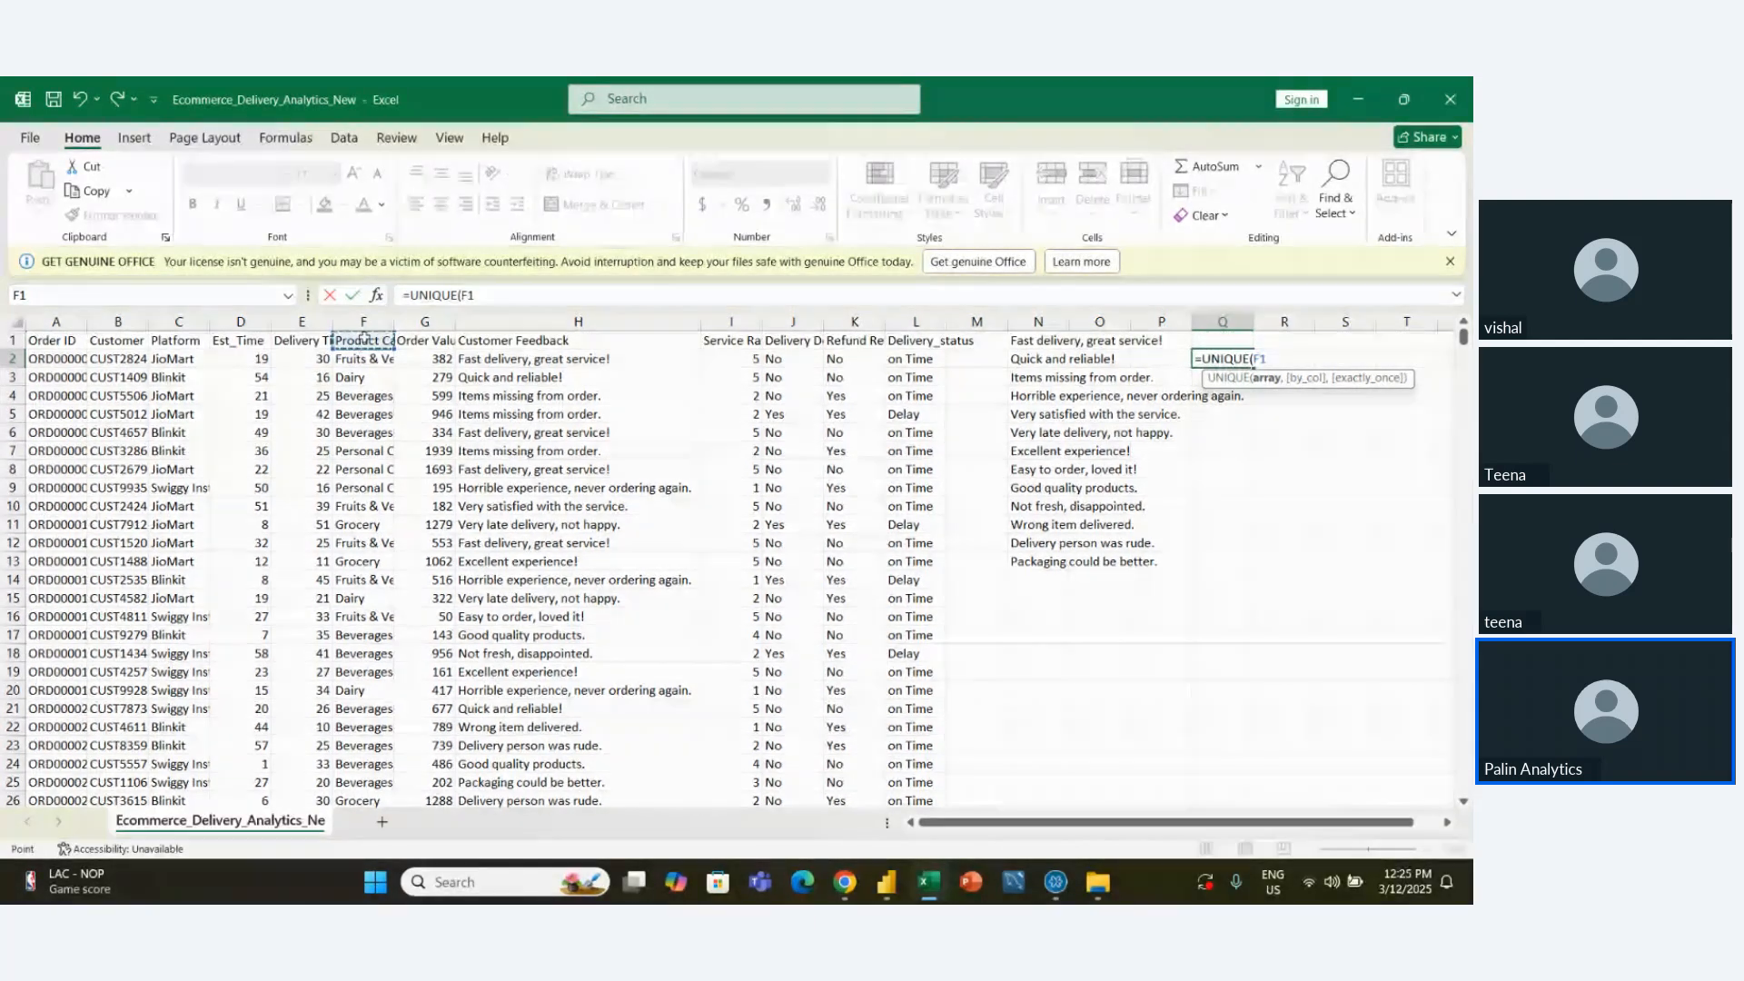
key("Down")
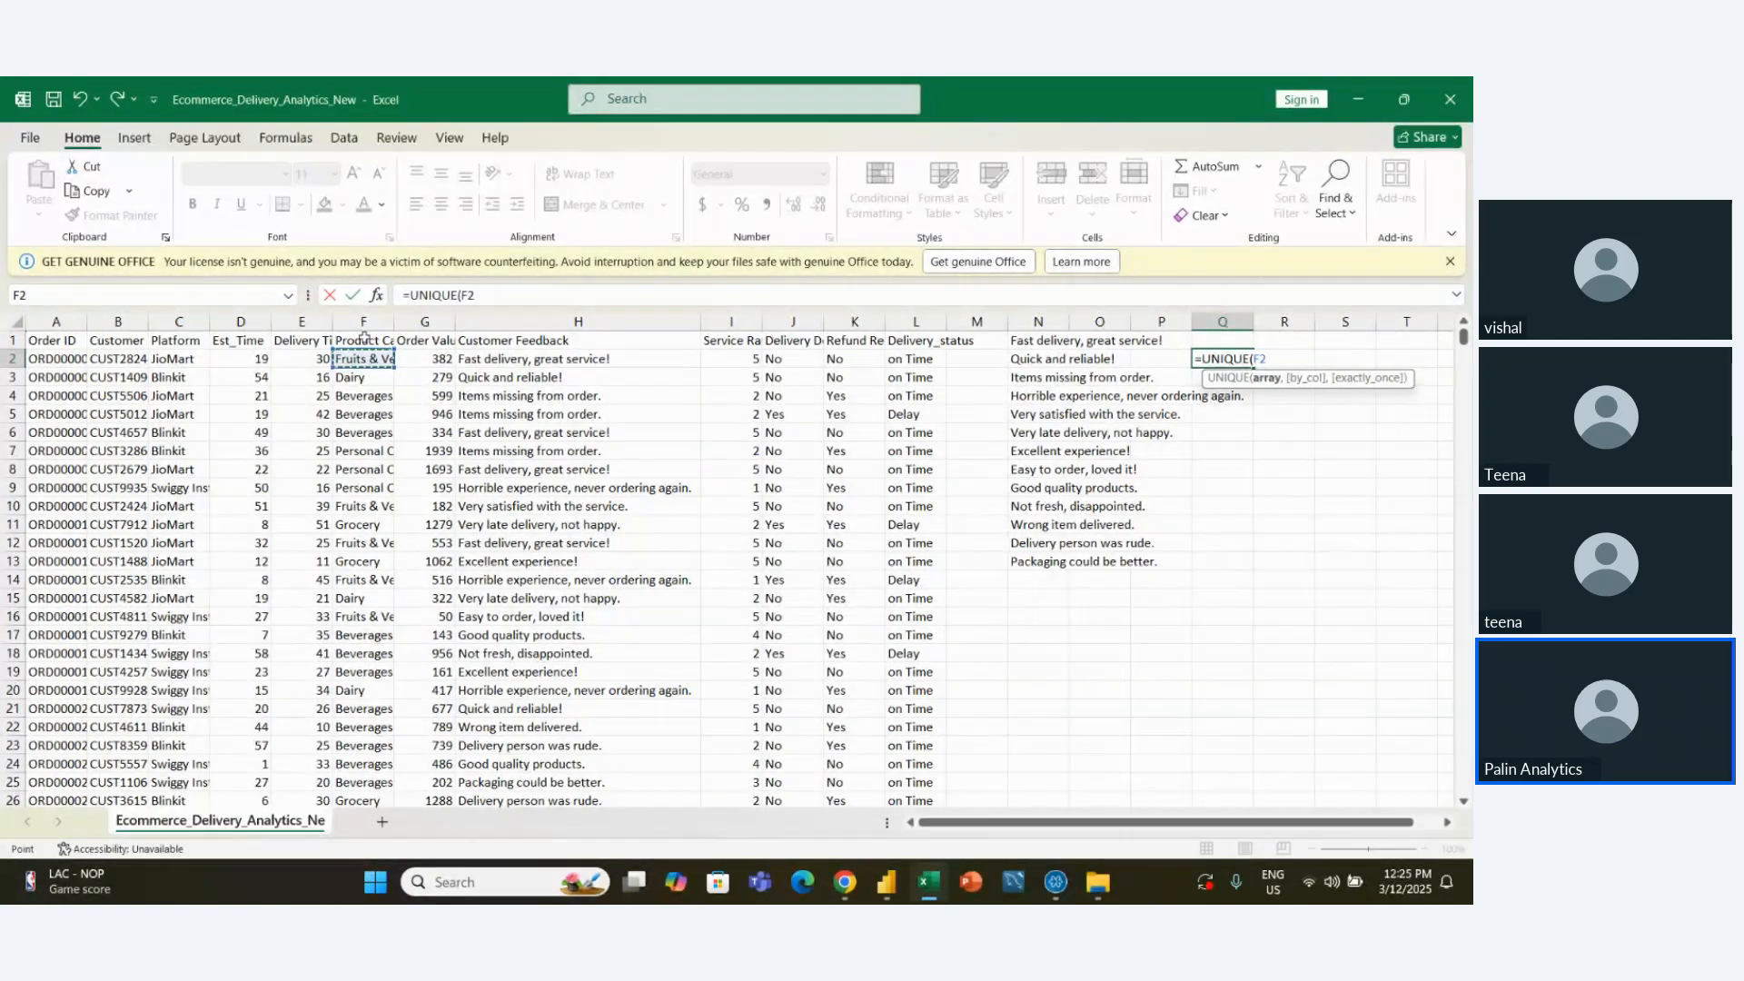
key("ctrl+shift+Down")
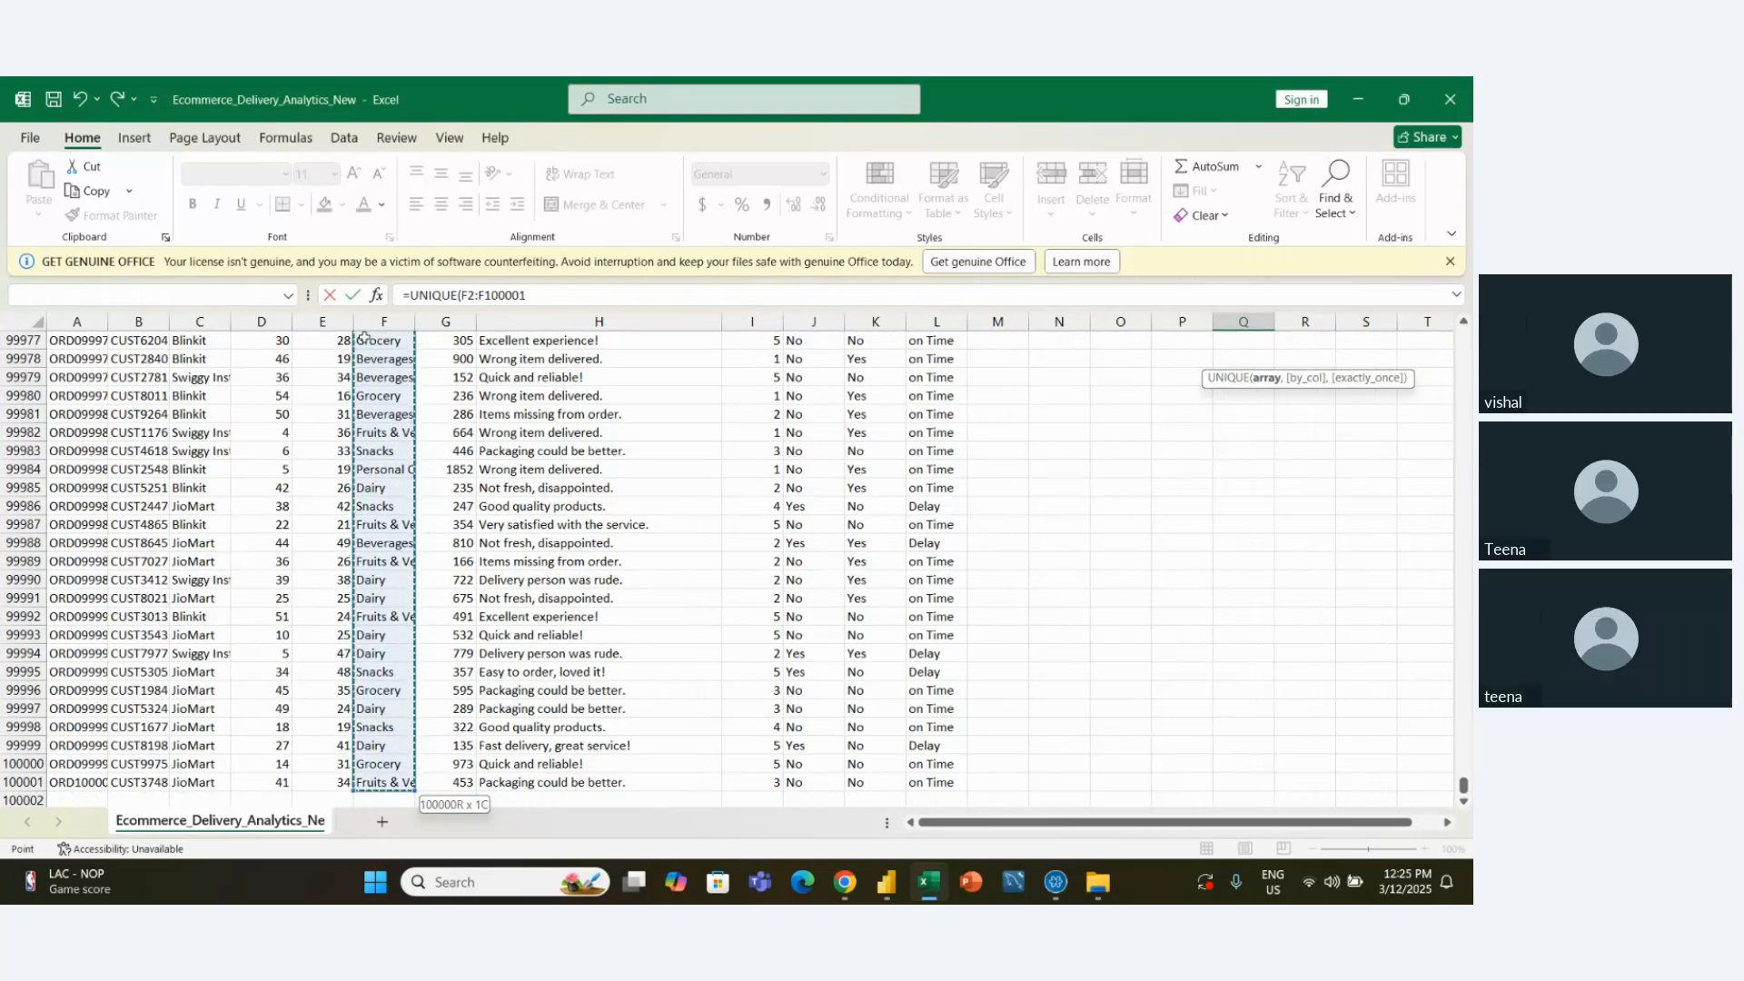
key("Return")
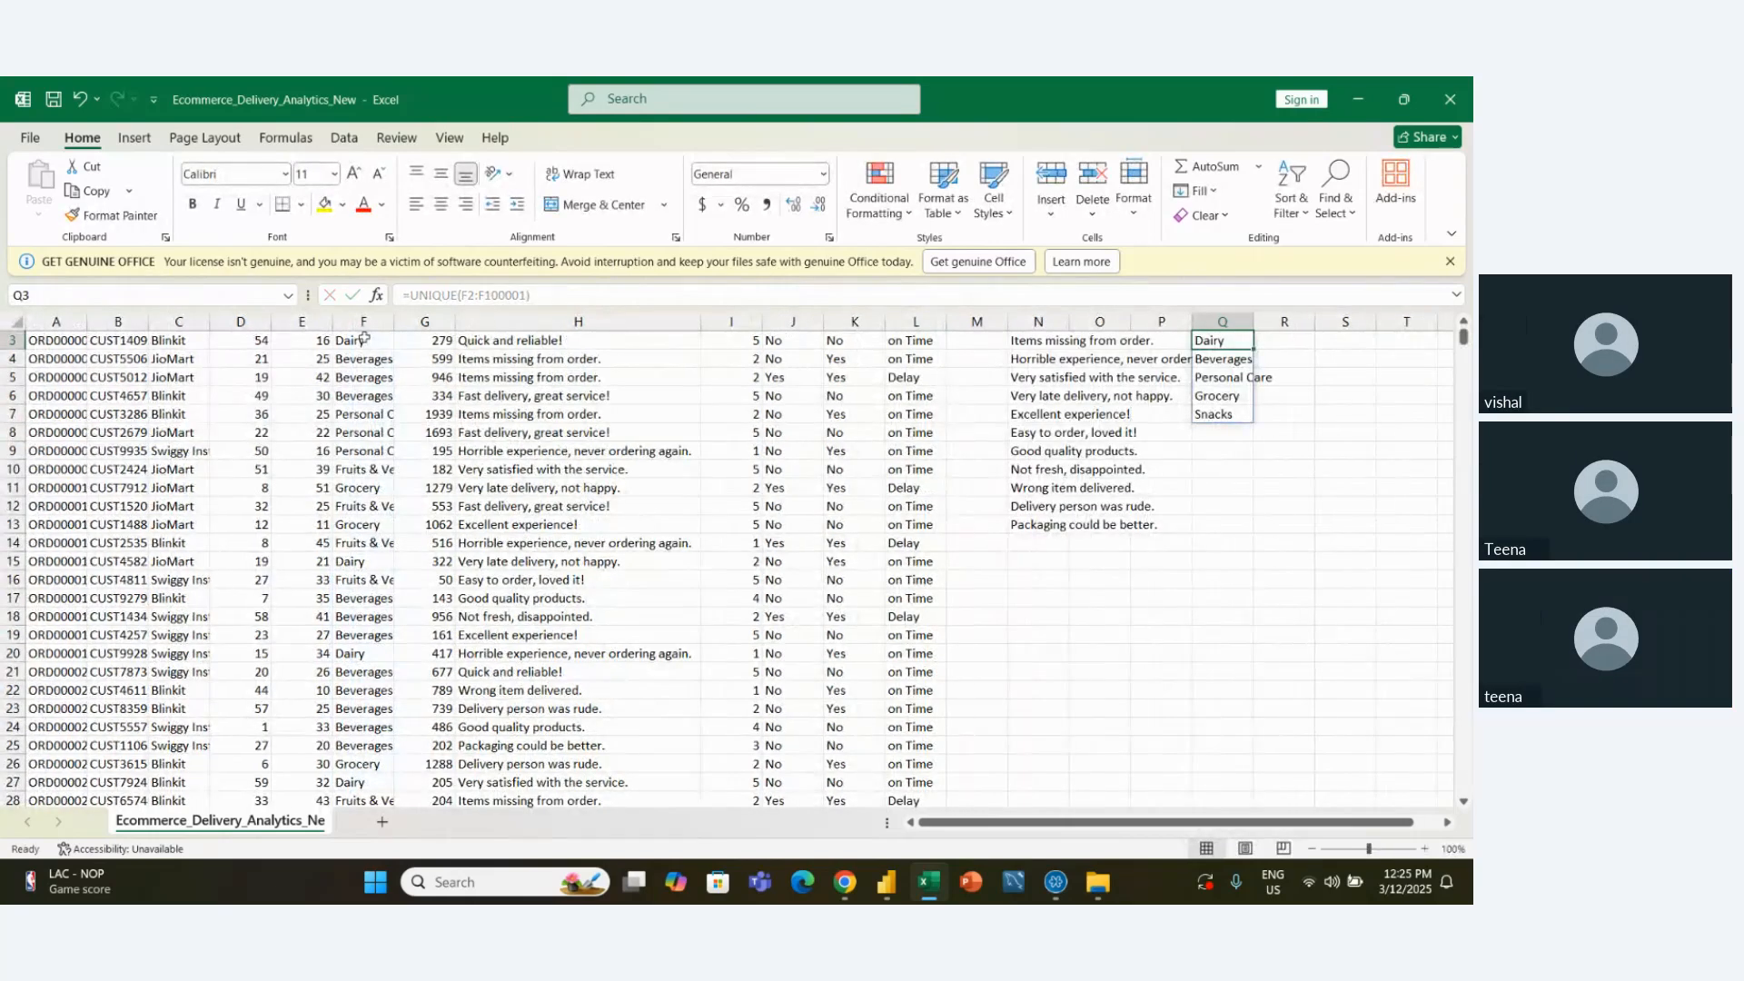